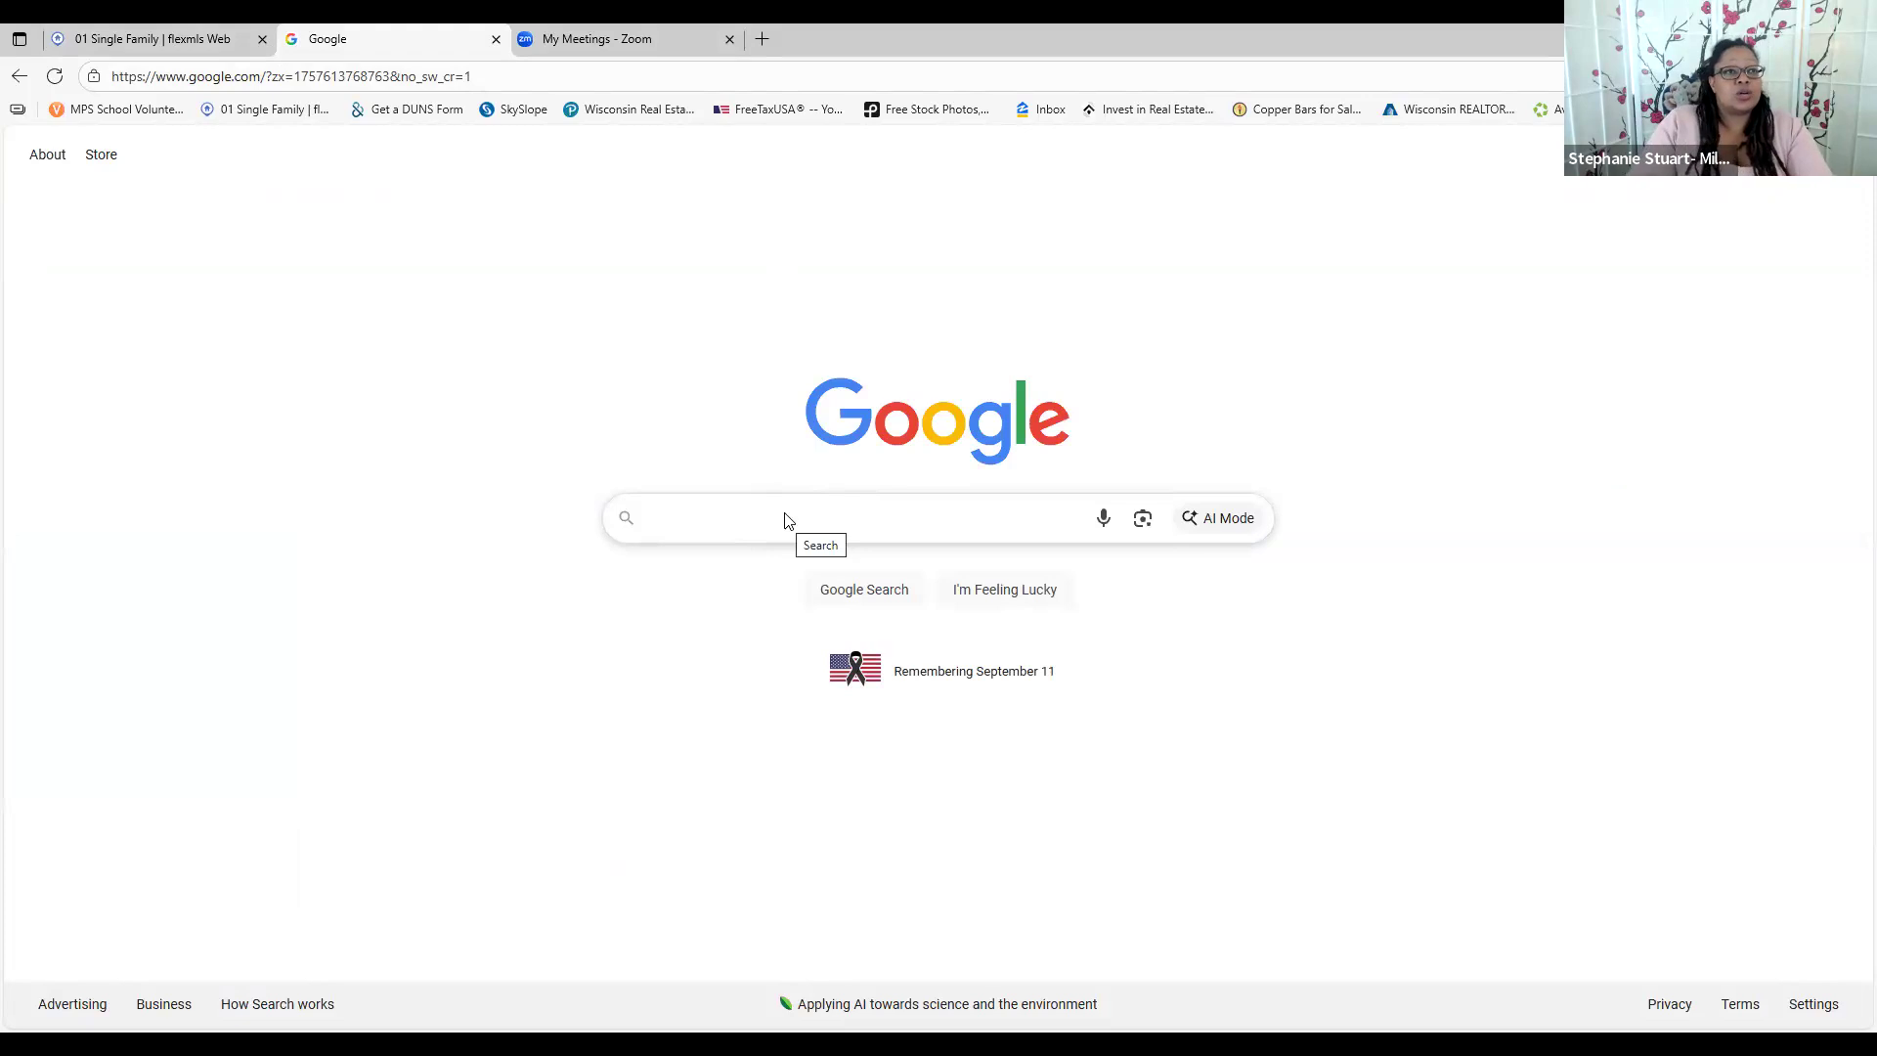
# Go to met.flexmls.com using the address bar's autocomplete suggestion
pyautogui.click(494, 84)
pyautogui.write('met.flexmls.com')
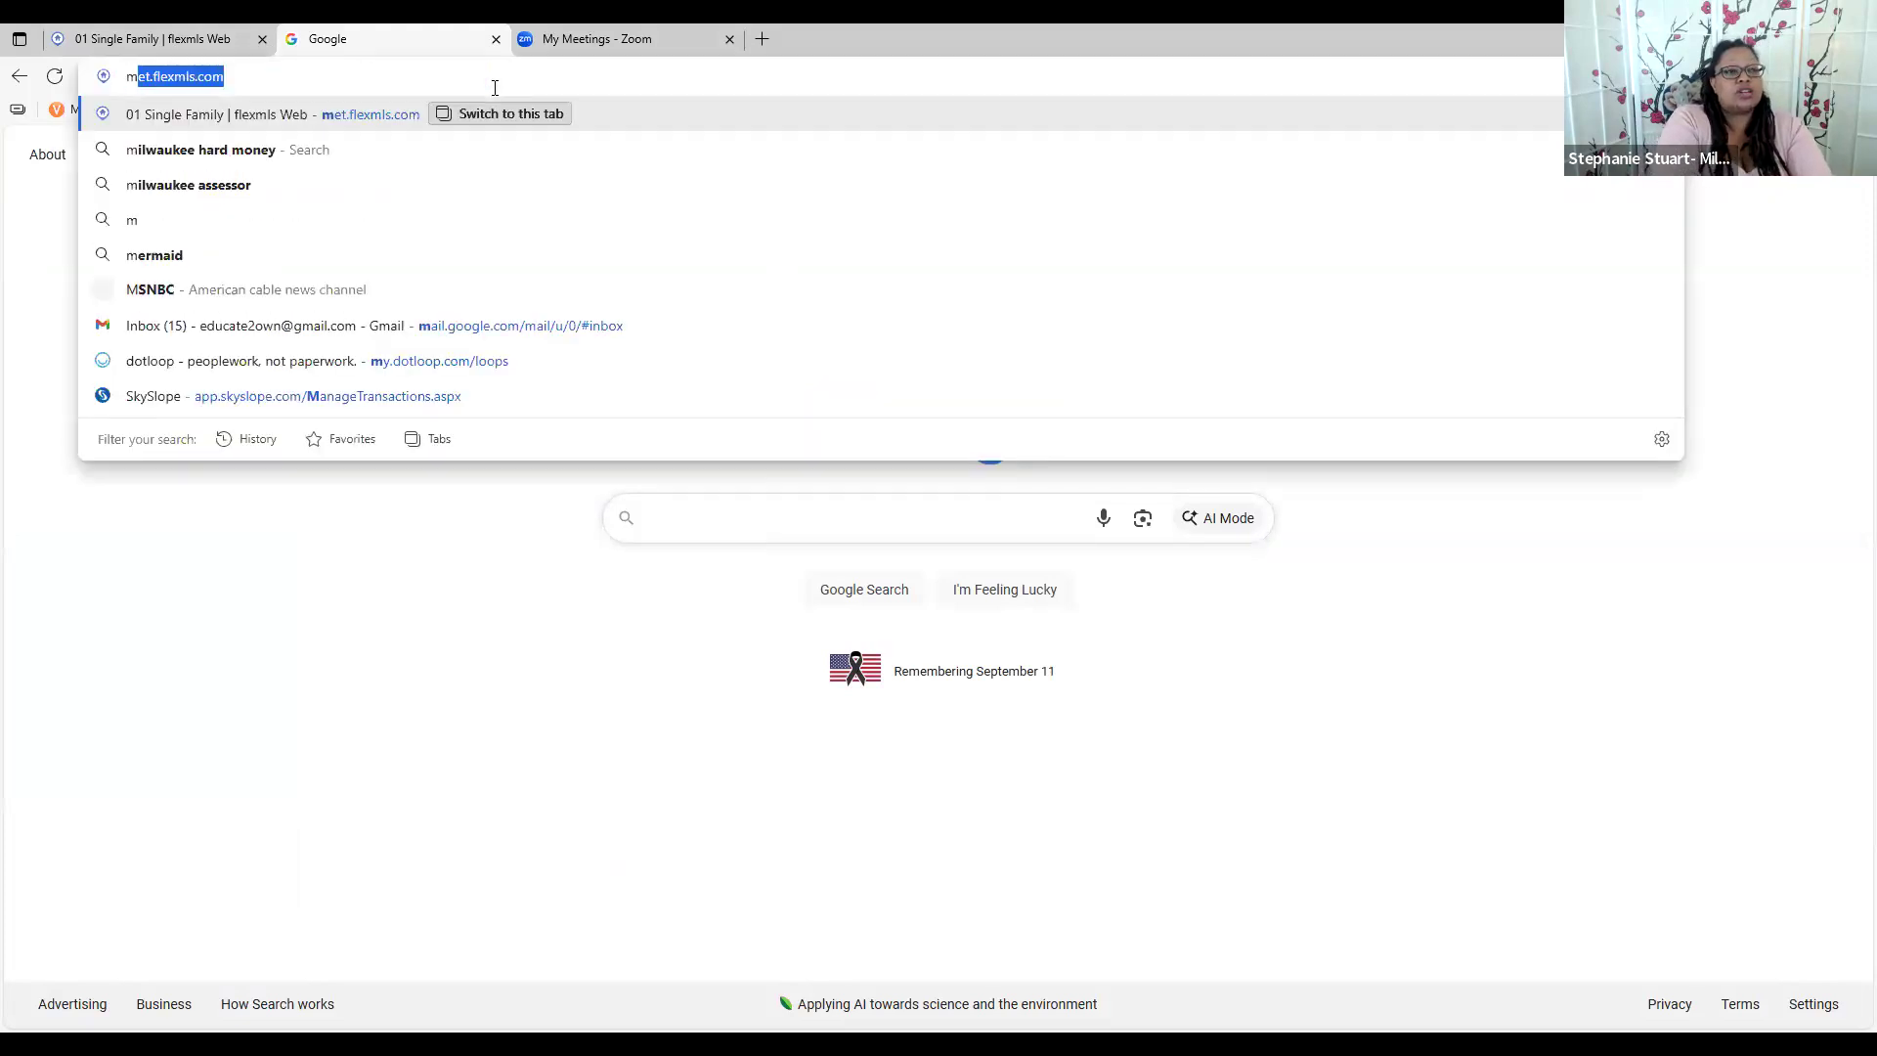
pyautogui.press('Right')
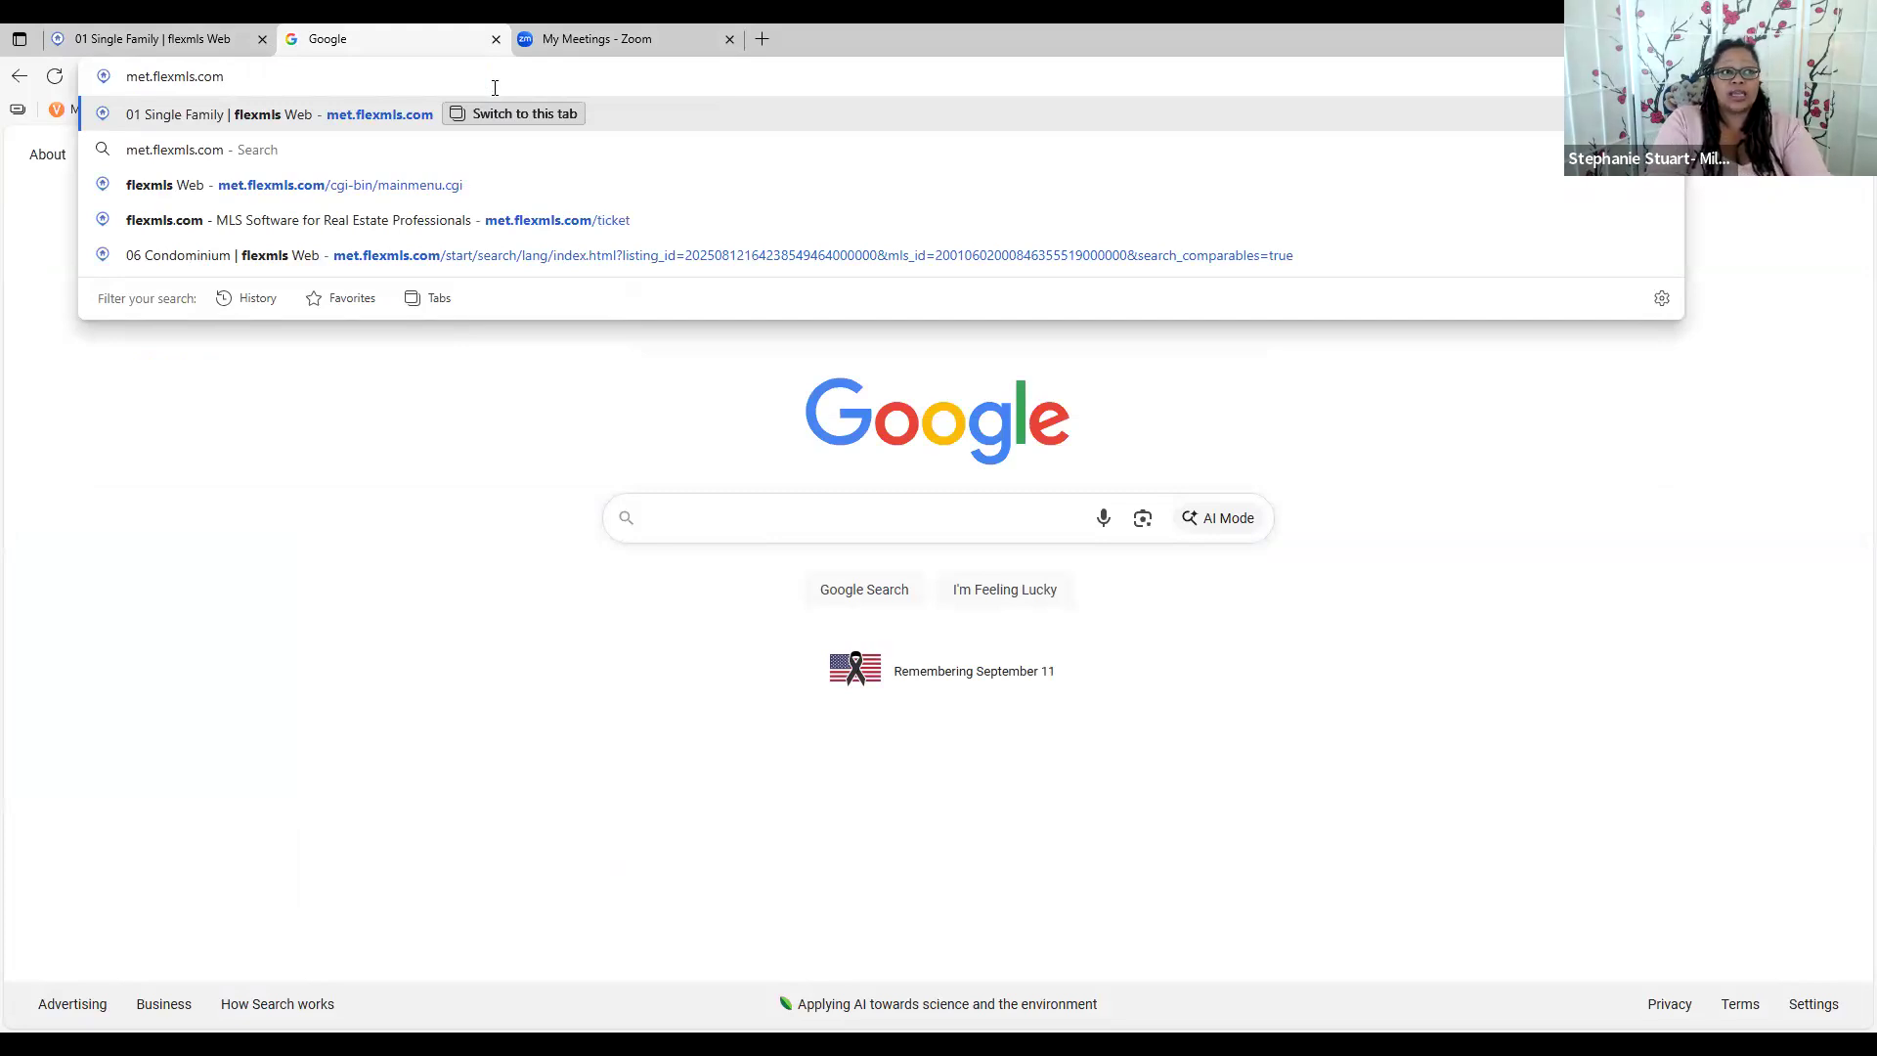
pyautogui.press('Return')
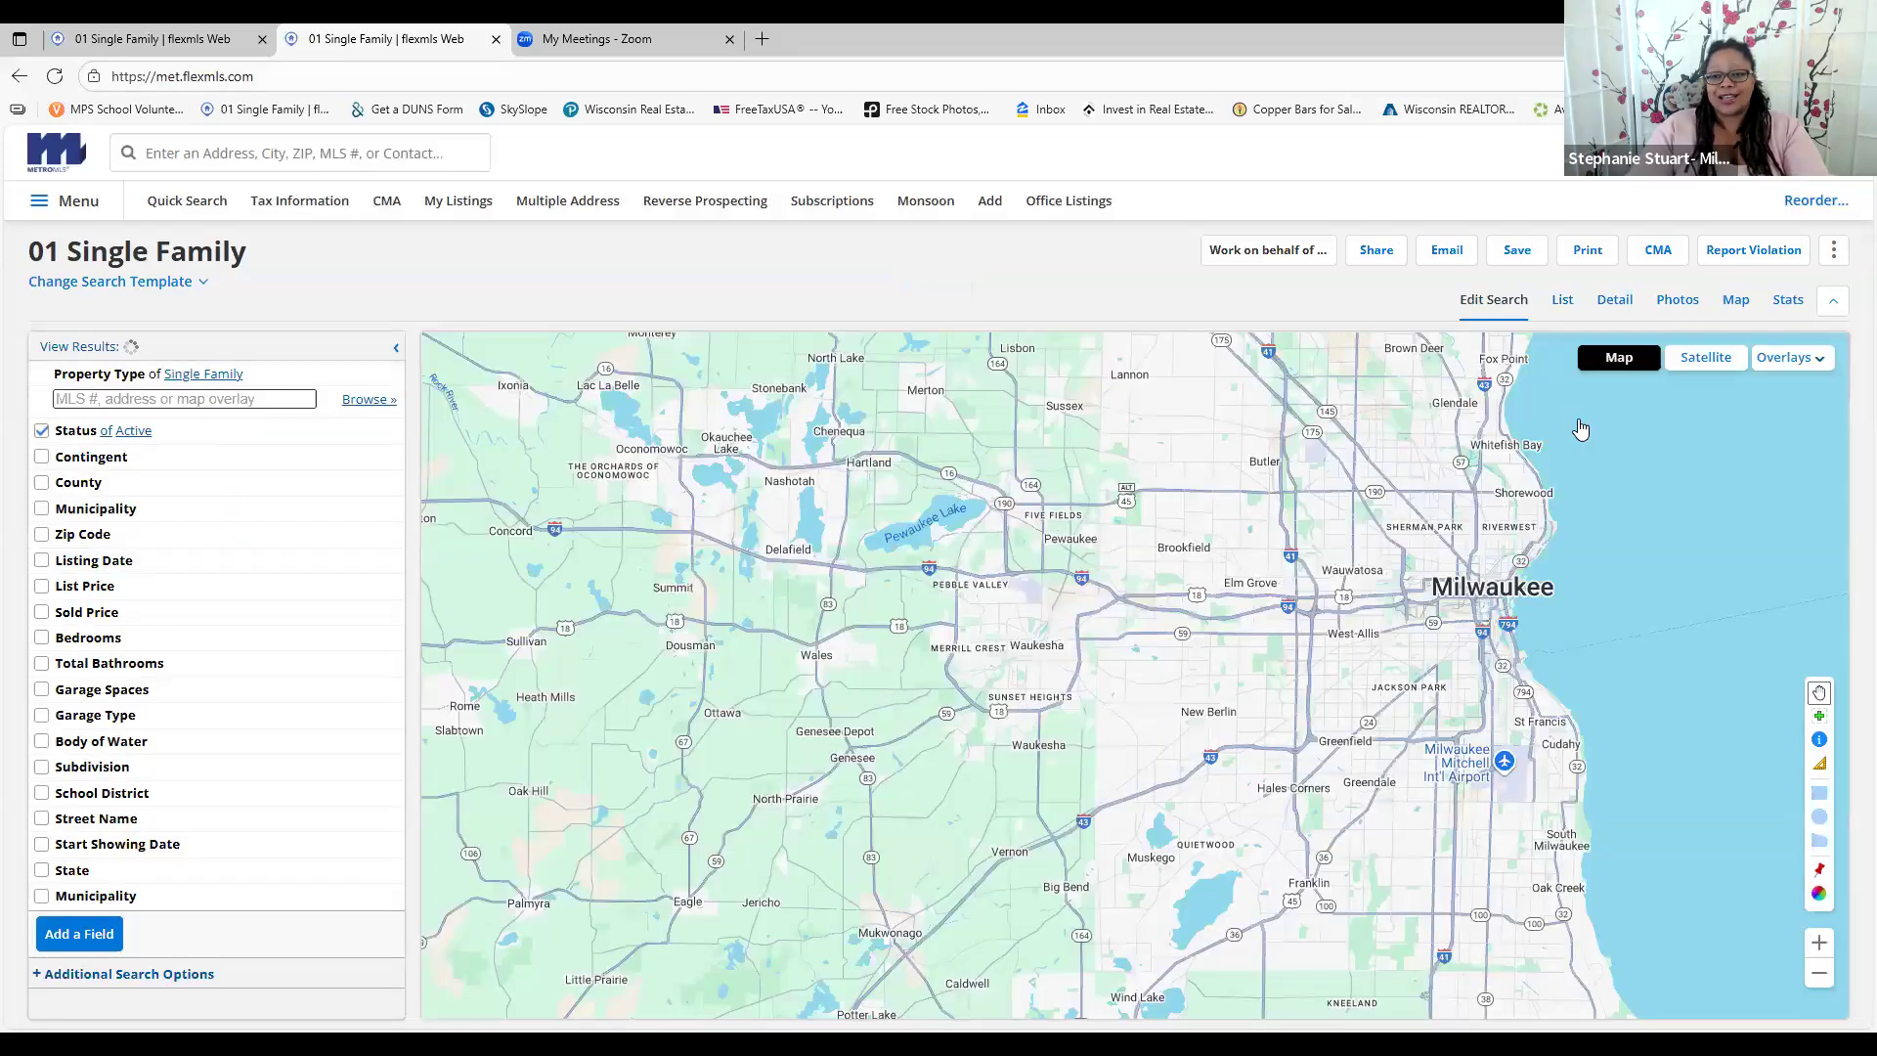
# Log out of Flexmls and sign back in with the username and account password
pyautogui.click(1581, 429)
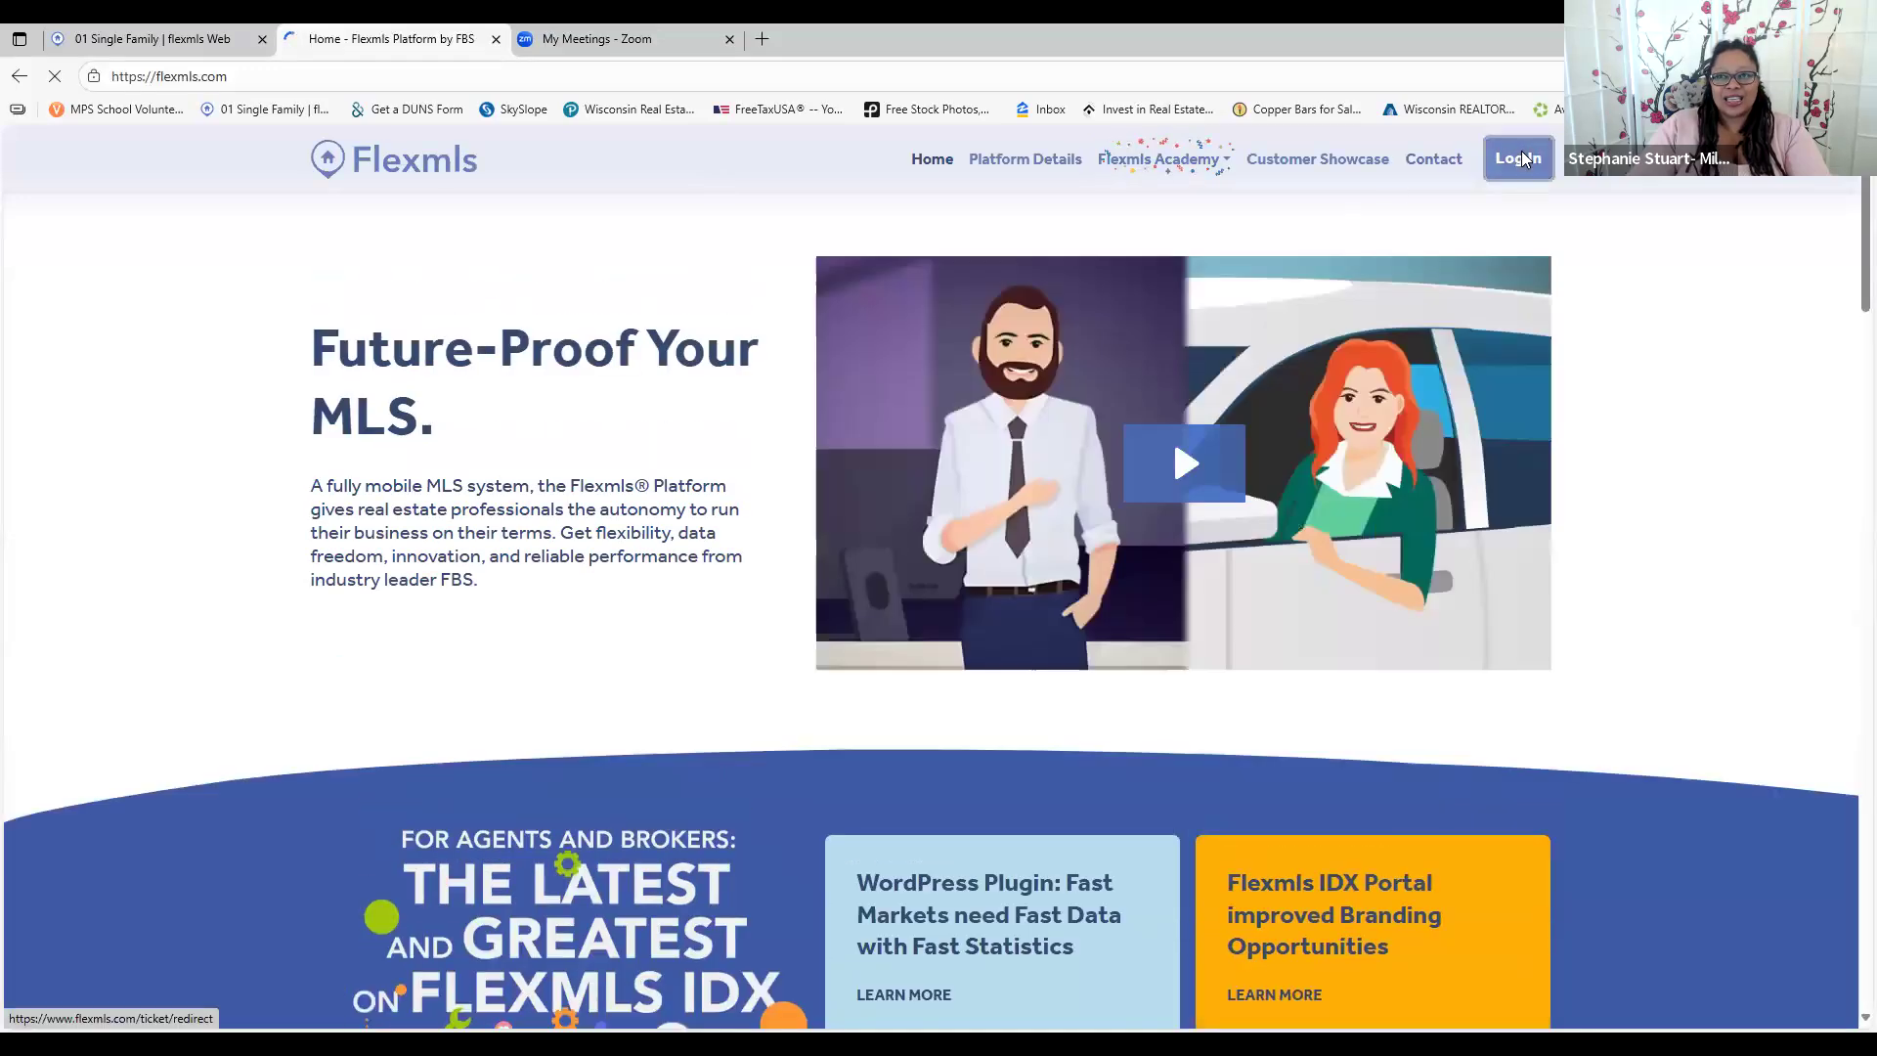
pyautogui.click(1516, 157)
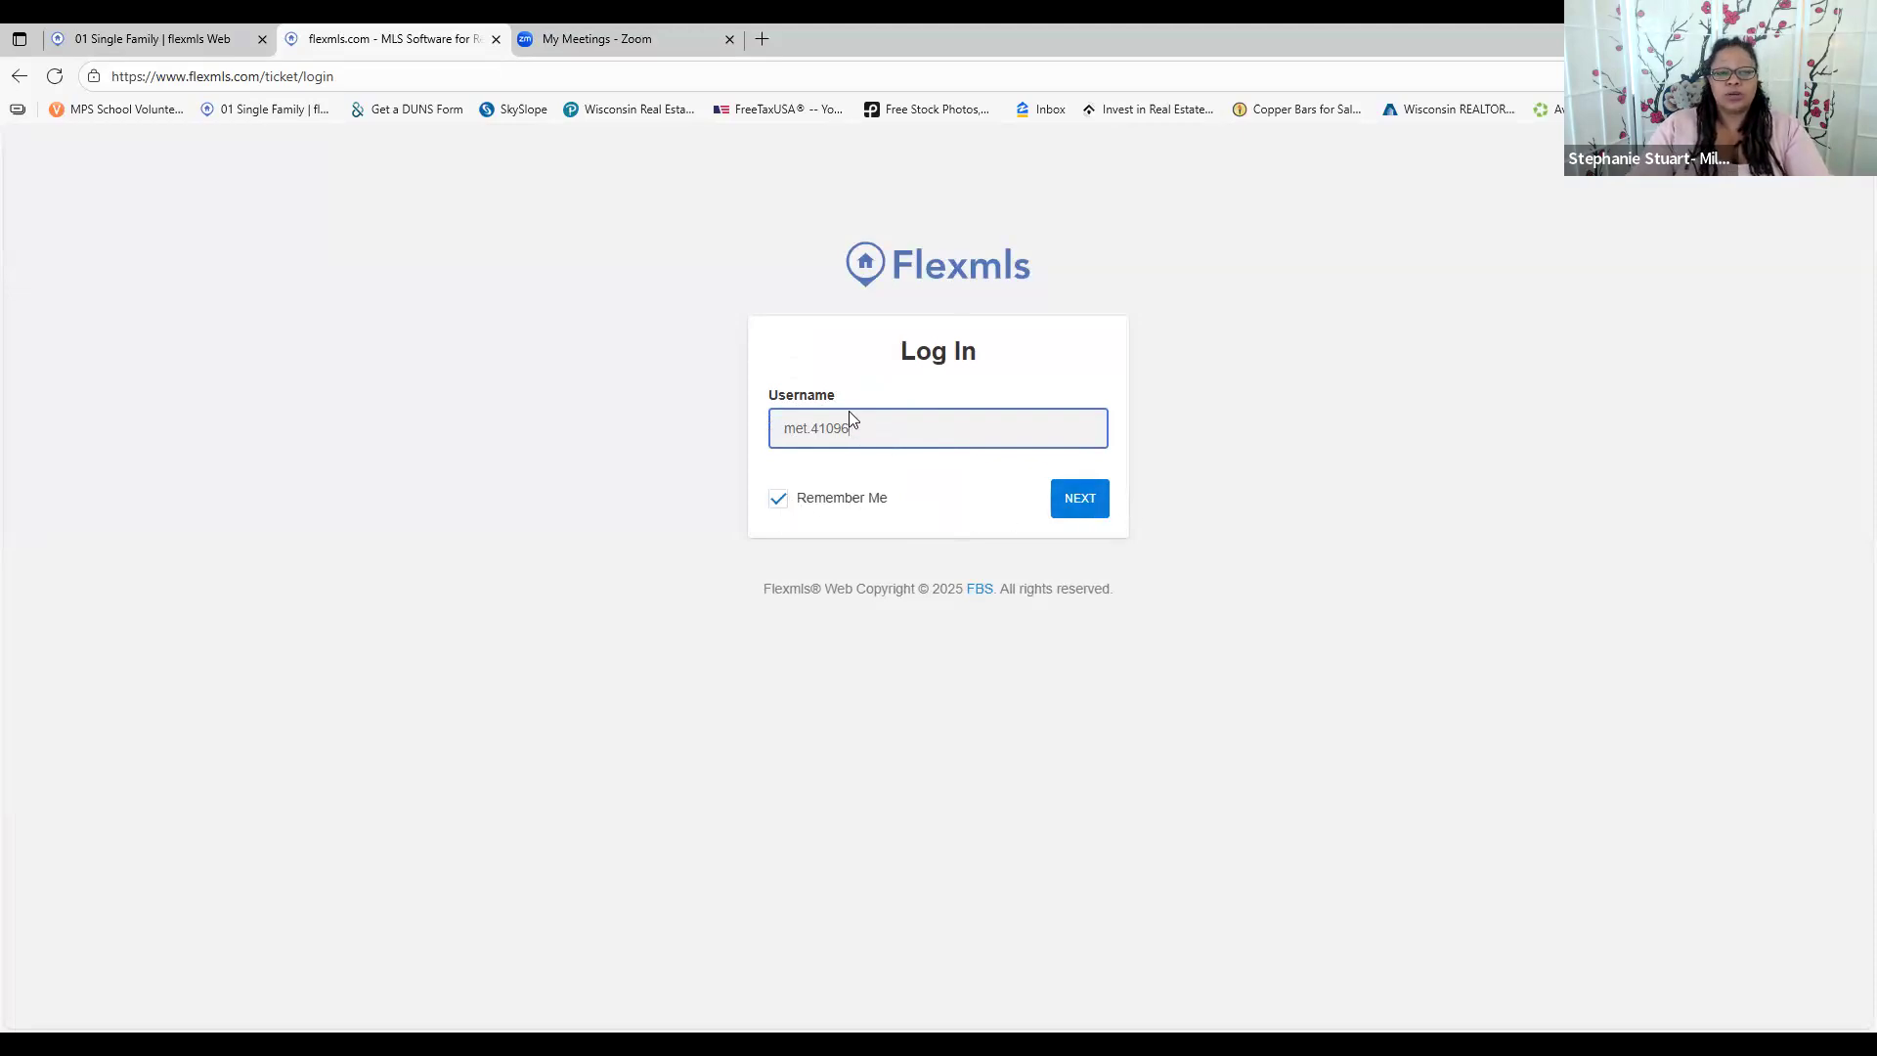
pyautogui.click(1058, 517)
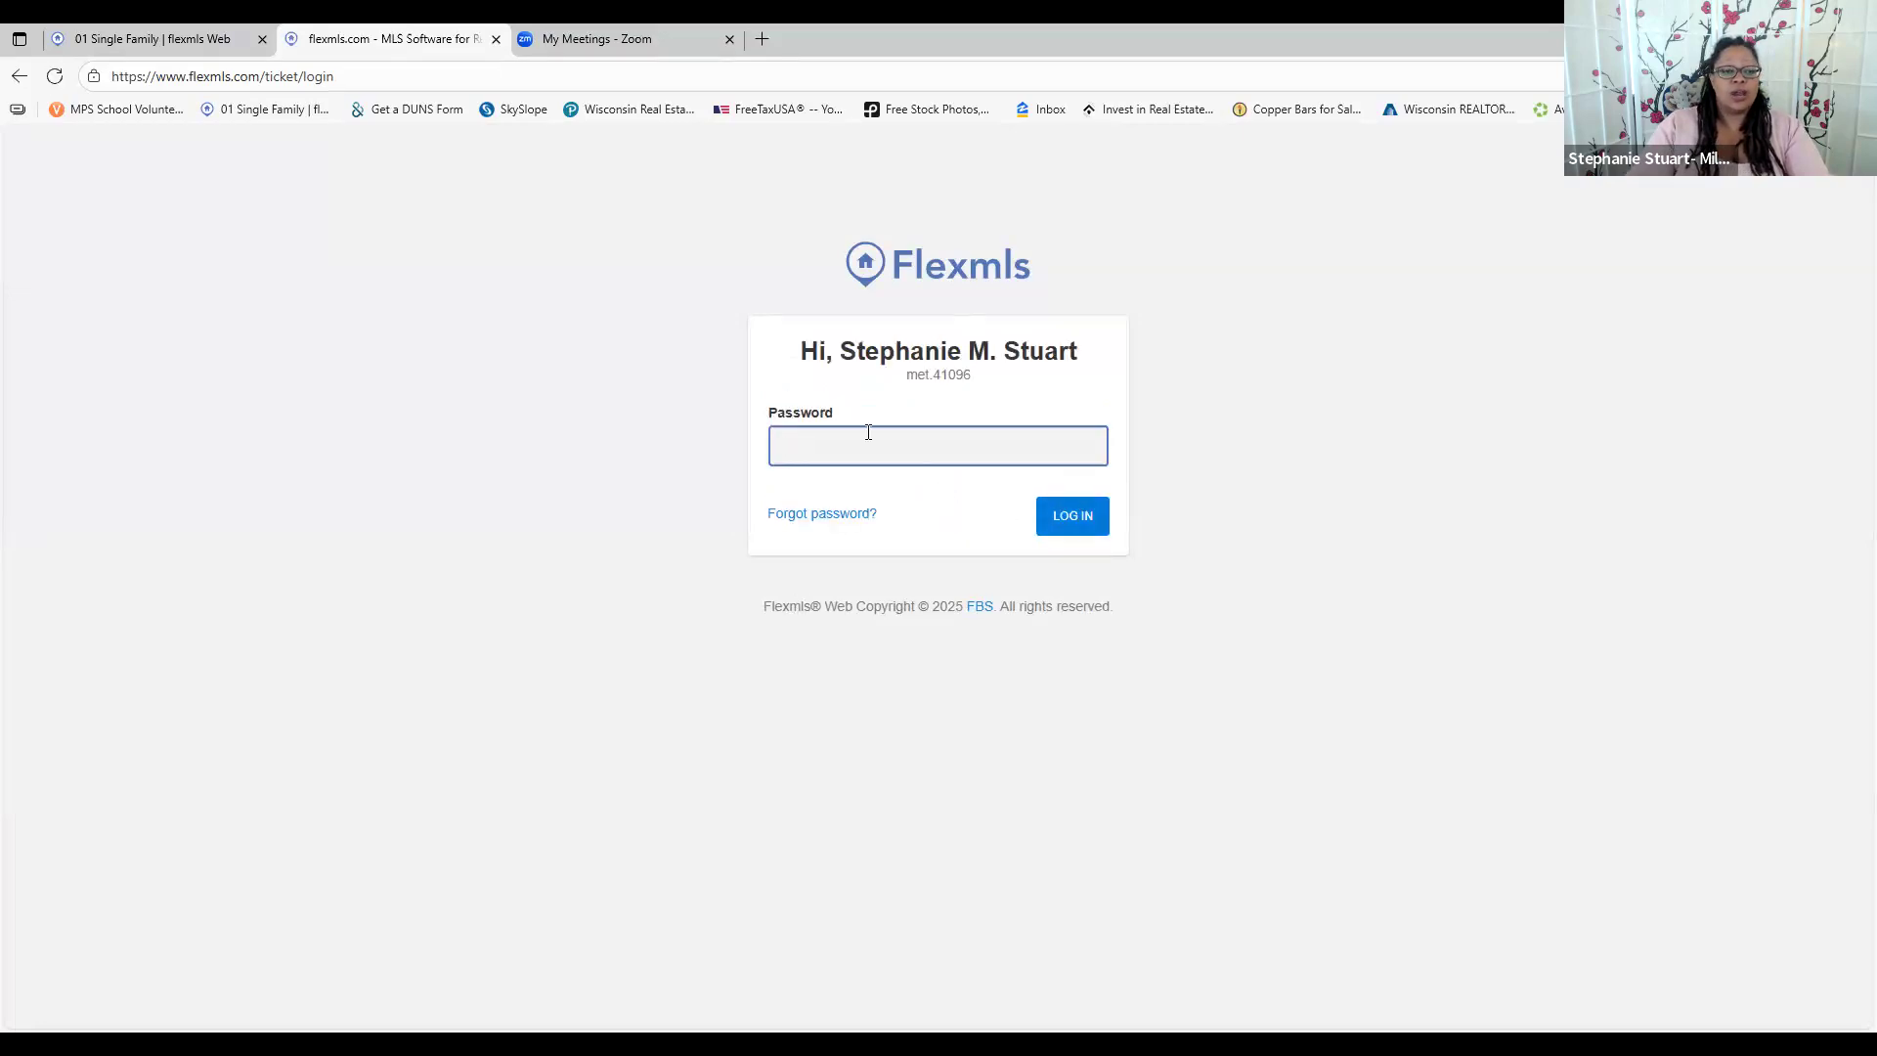
pyautogui.write('••••••••••••')
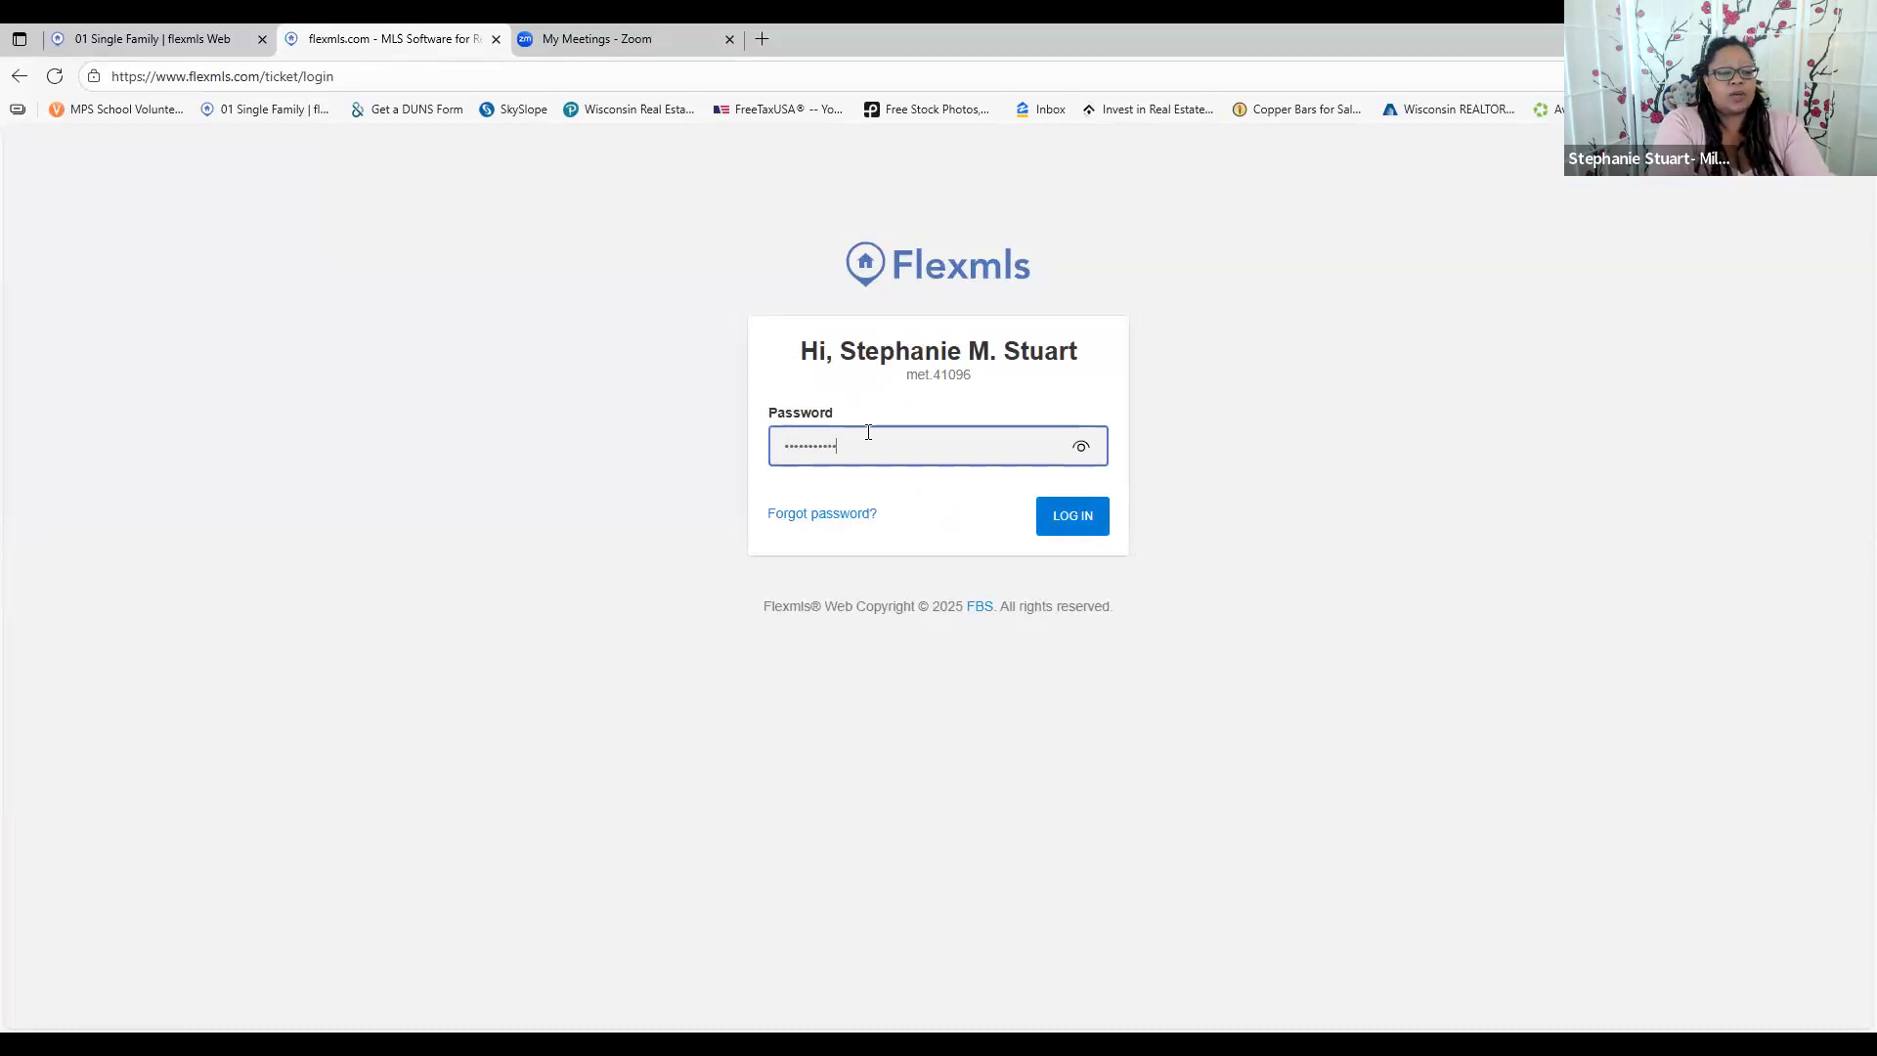
pyautogui.write('•')
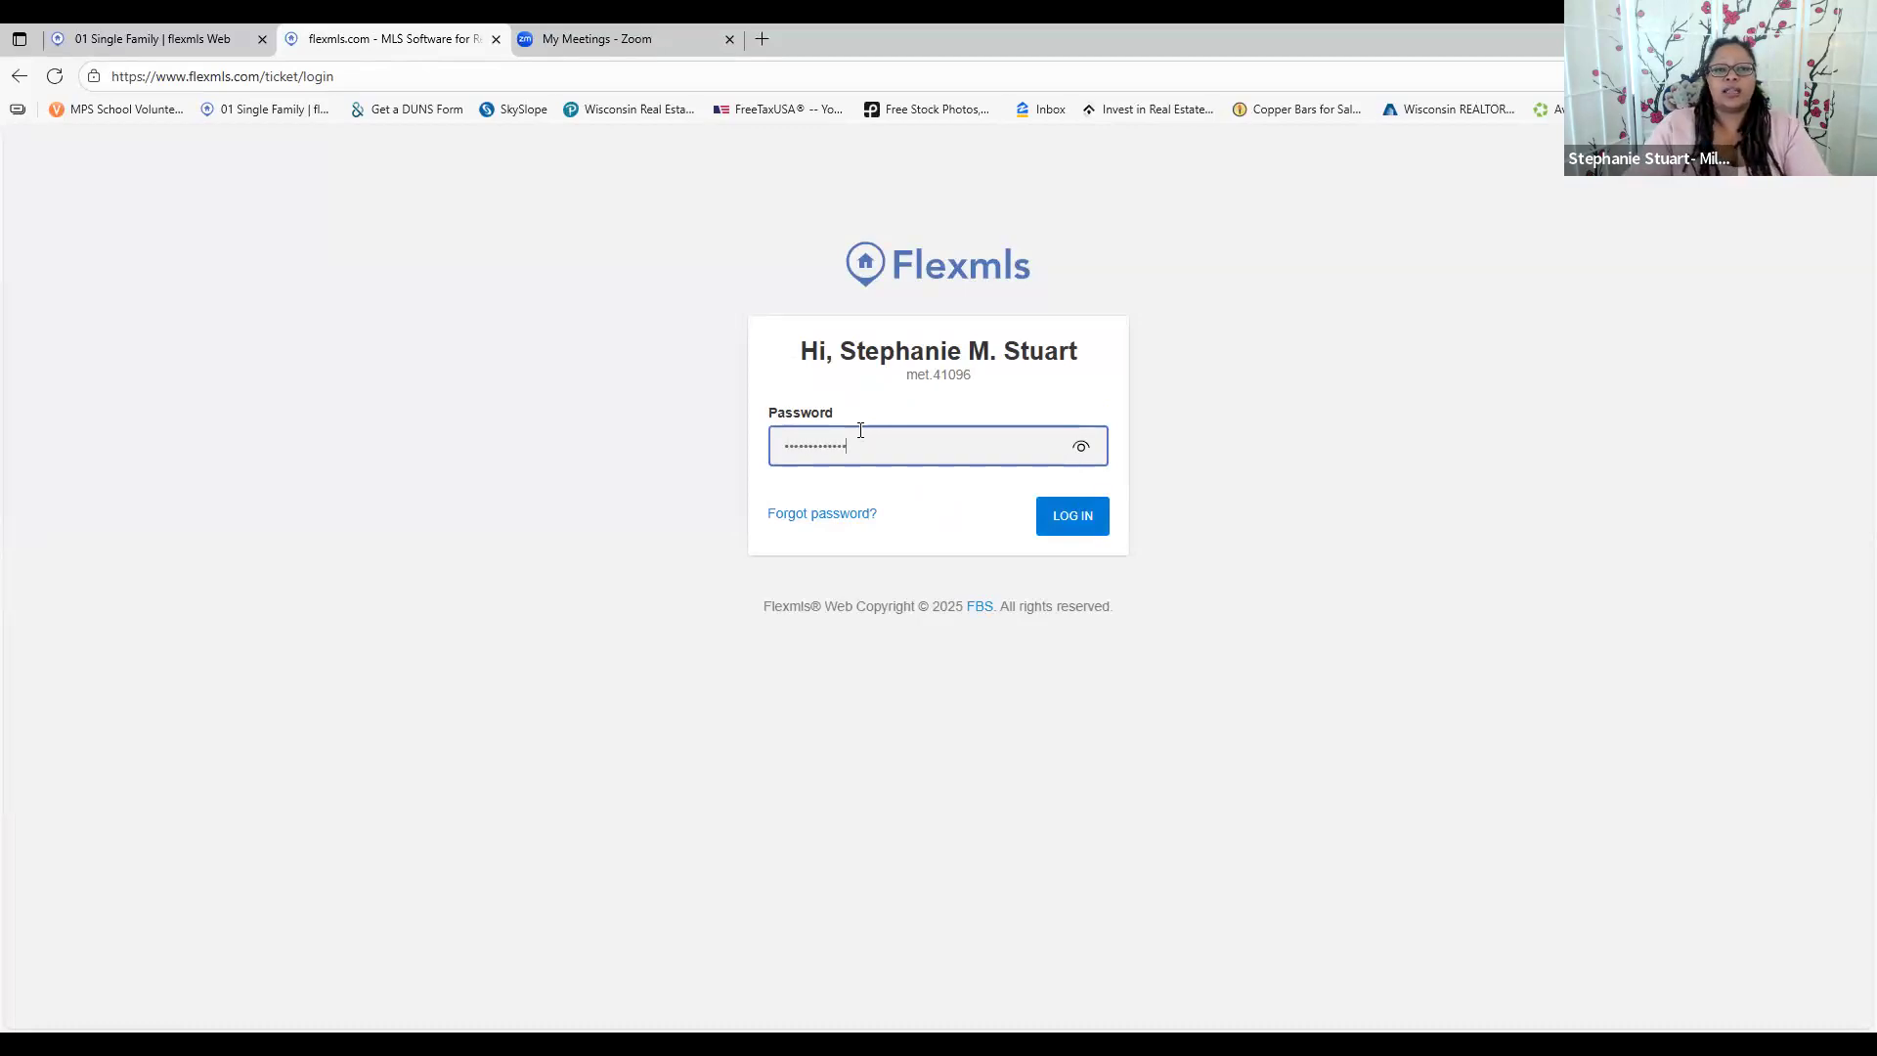
pyautogui.click(1061, 528)
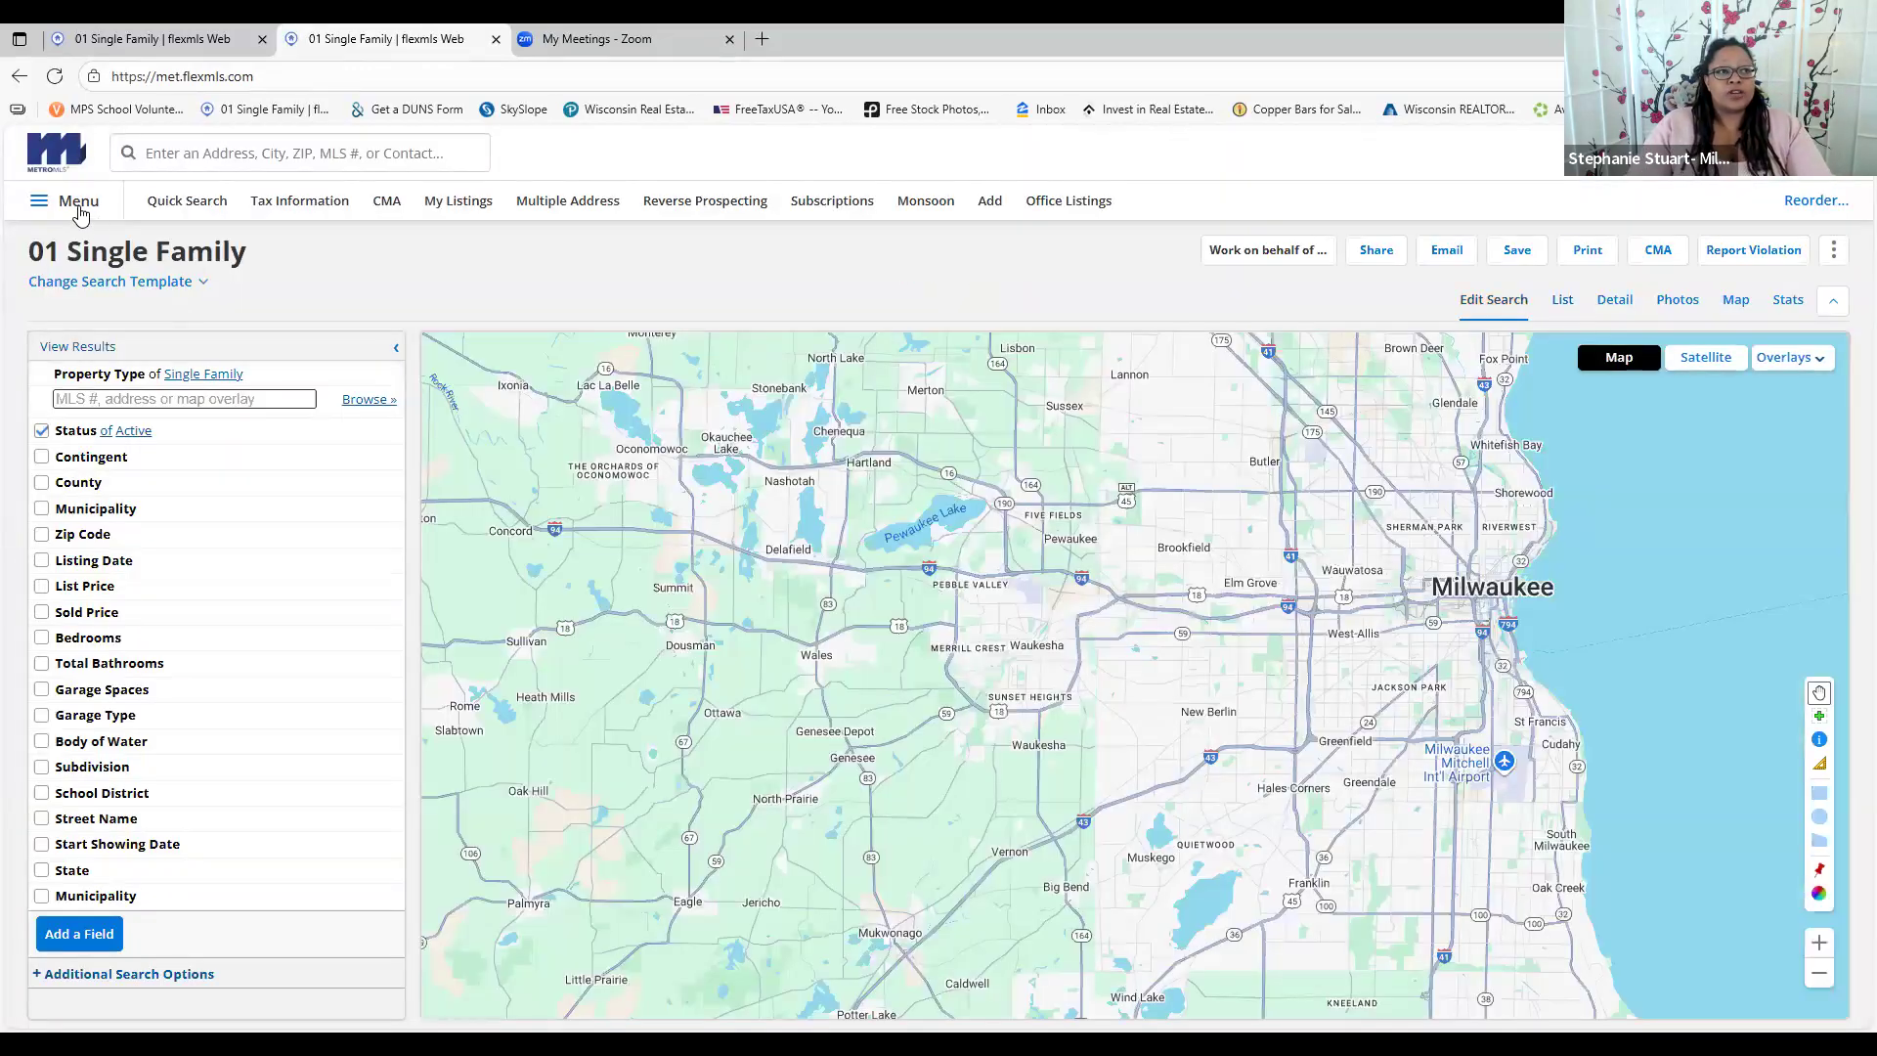
# Return to the Home dashboard from the main Menu
pyautogui.click(79, 207)
pyautogui.click(967, 294)
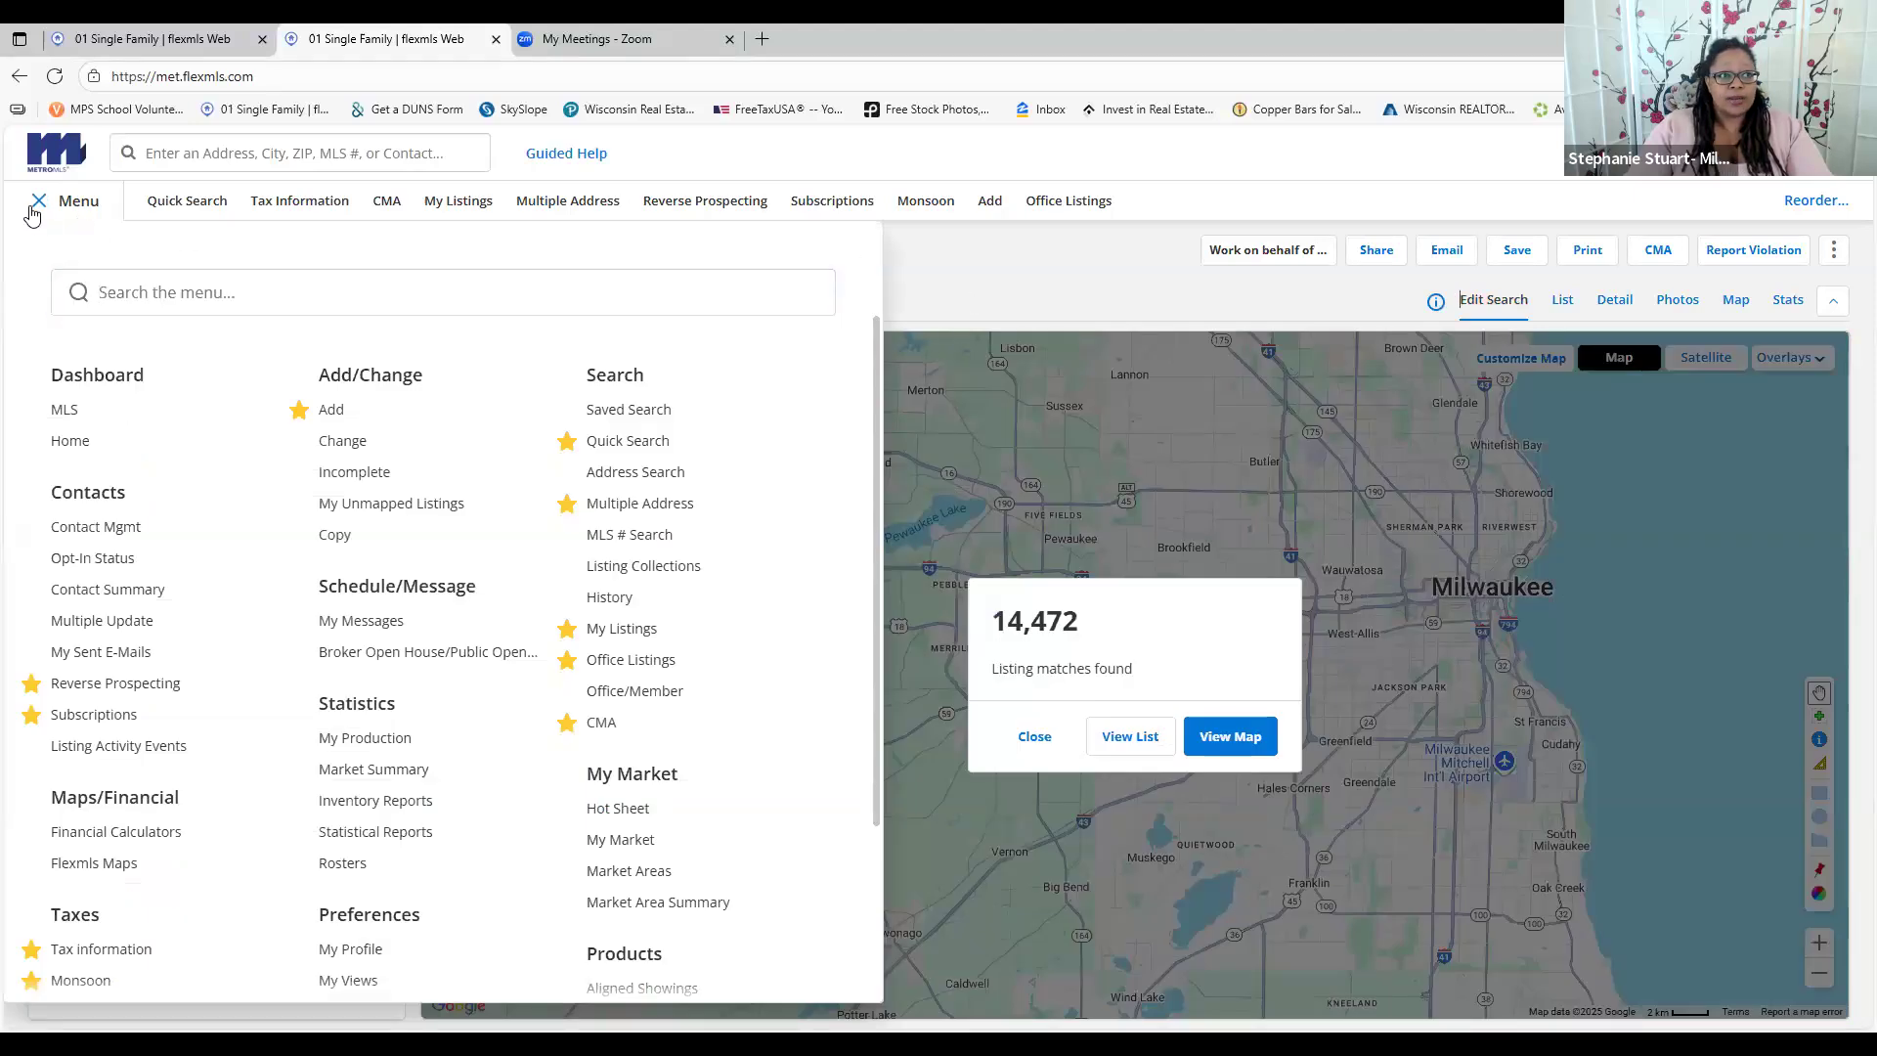
pyautogui.click(651, 217)
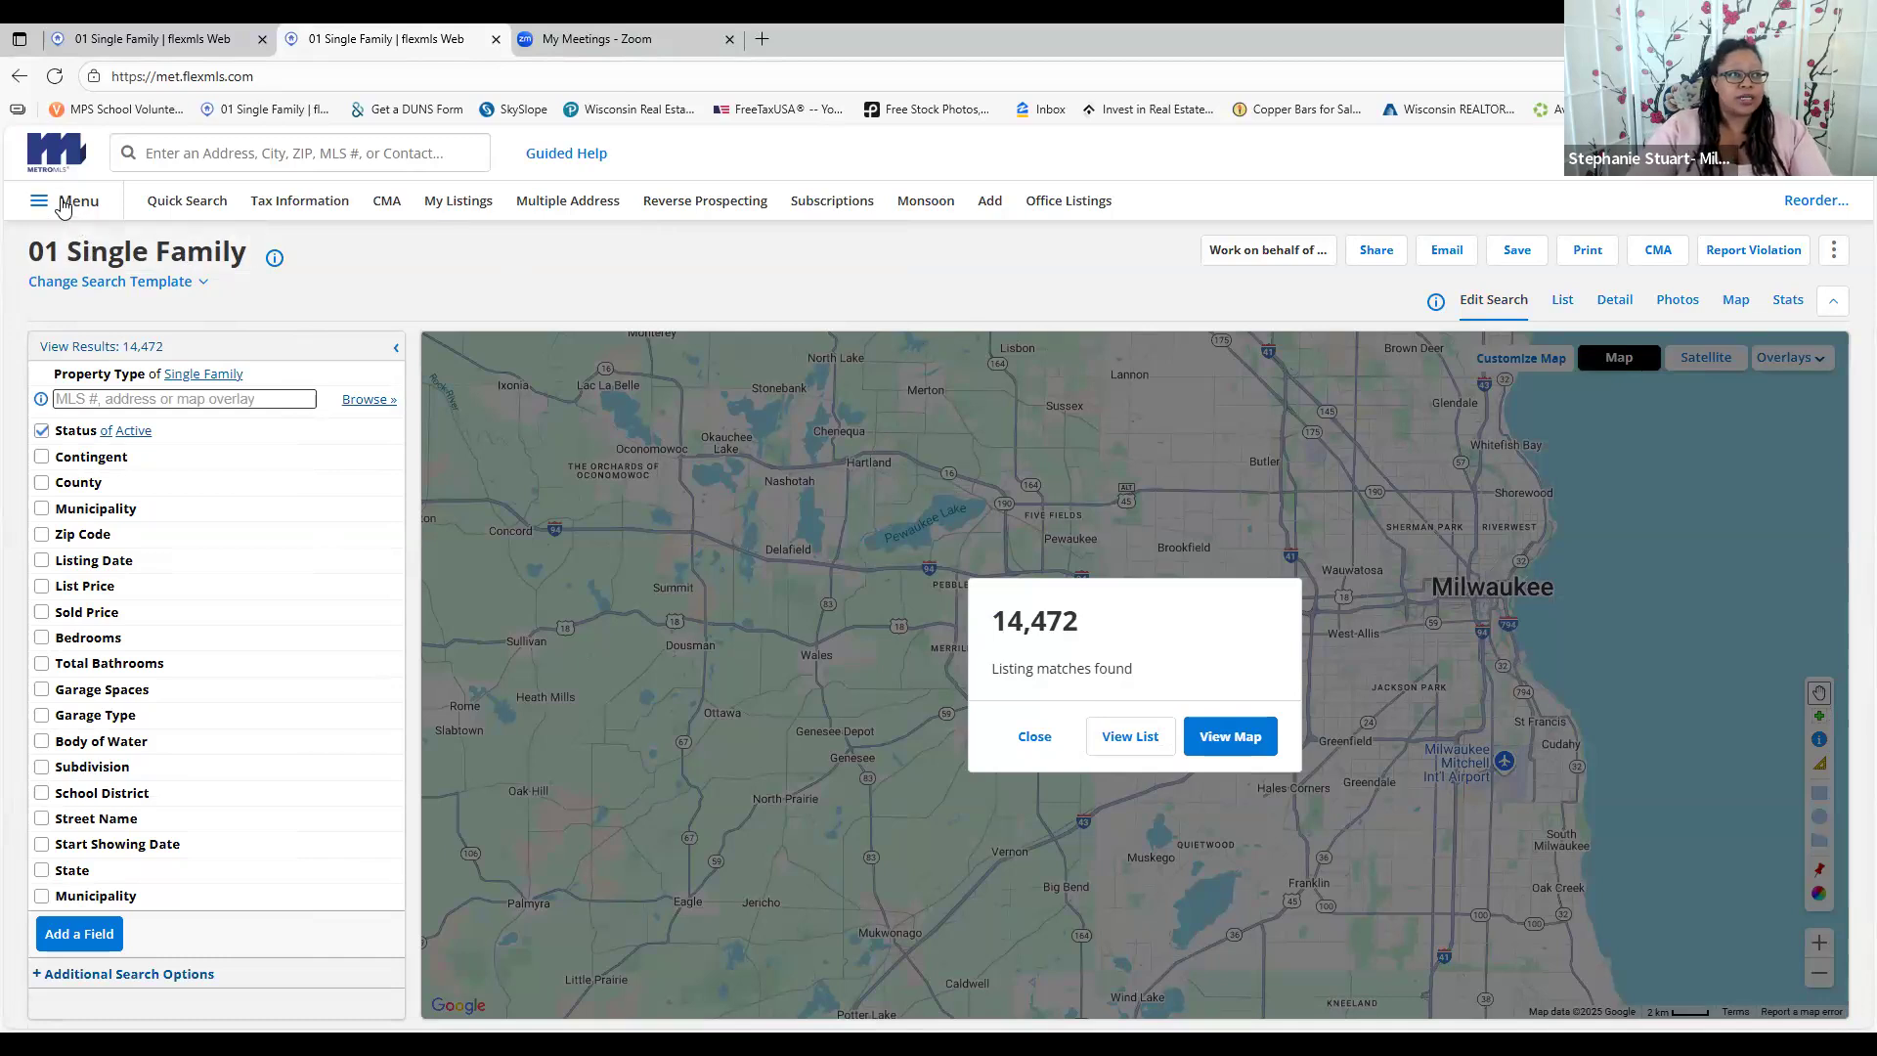
pyautogui.click(75, 201)
pyautogui.click(71, 442)
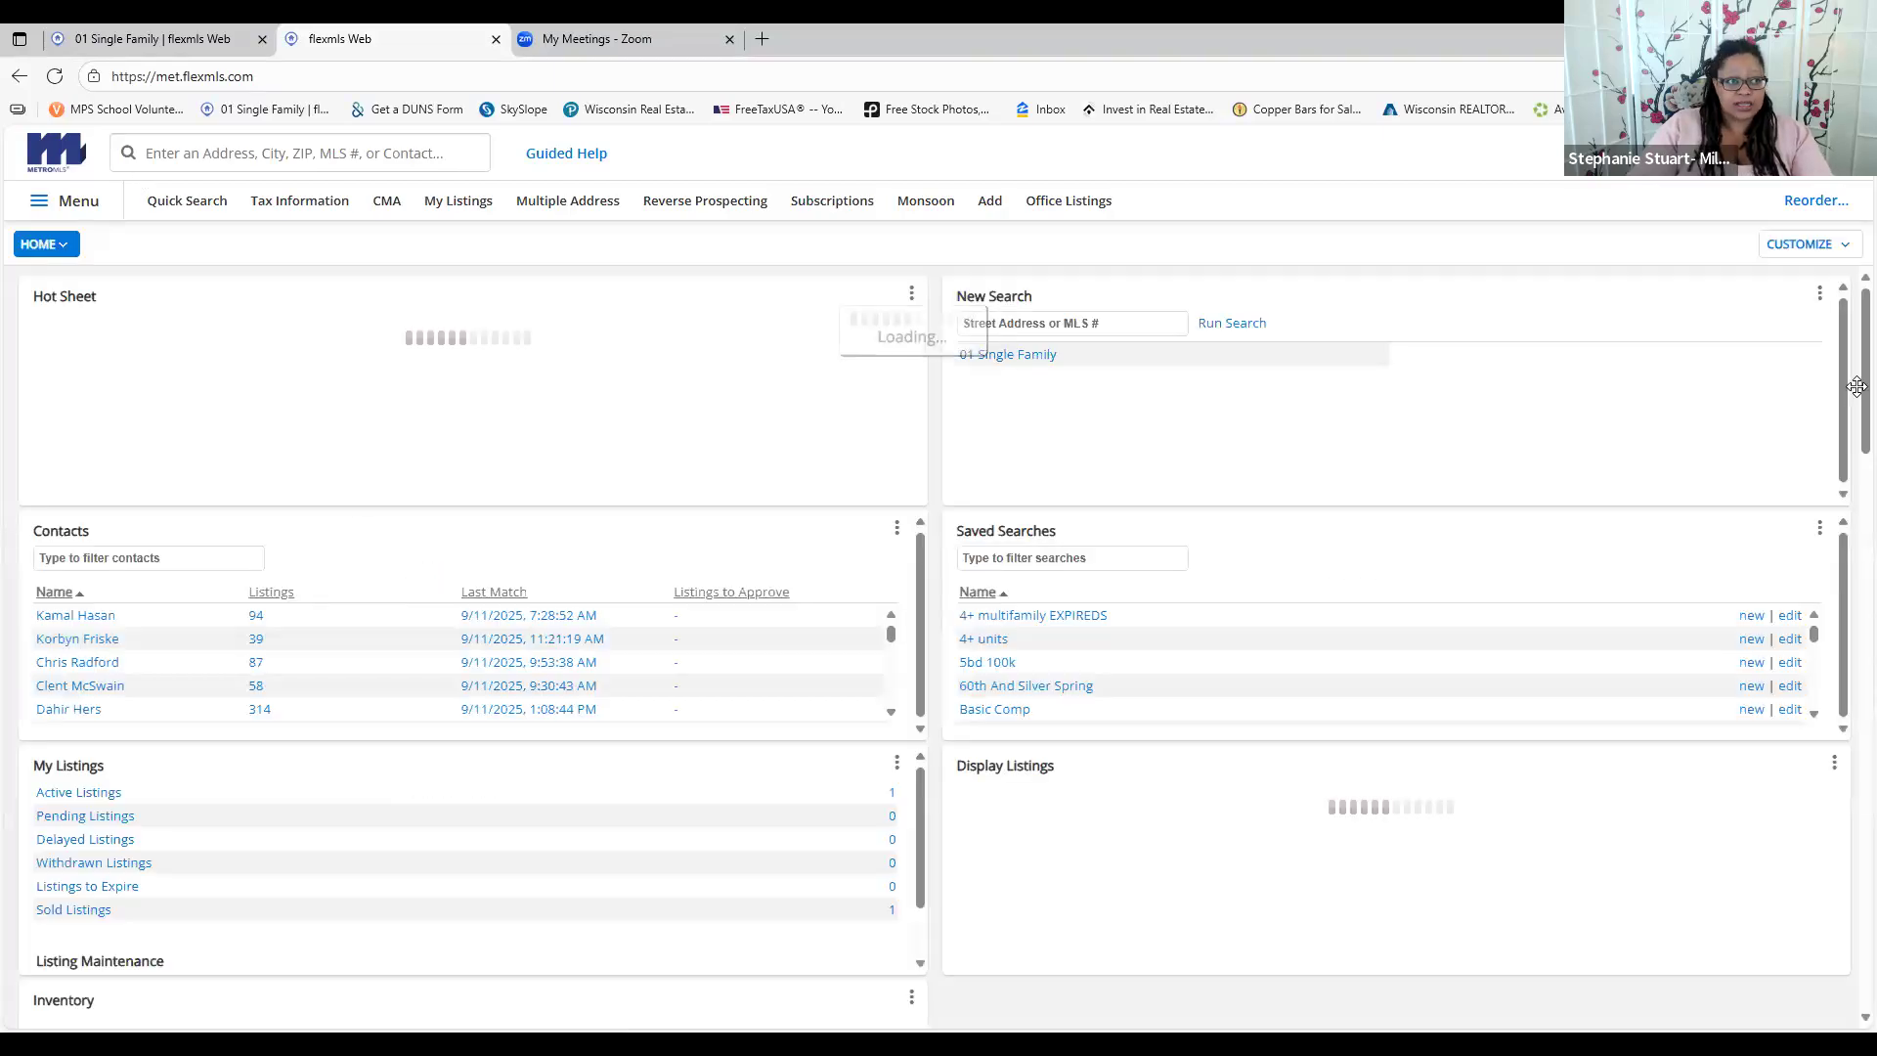
# Switch to the MLS dashboard and look over its message board, listings and price chart
pyautogui.click(68, 201)
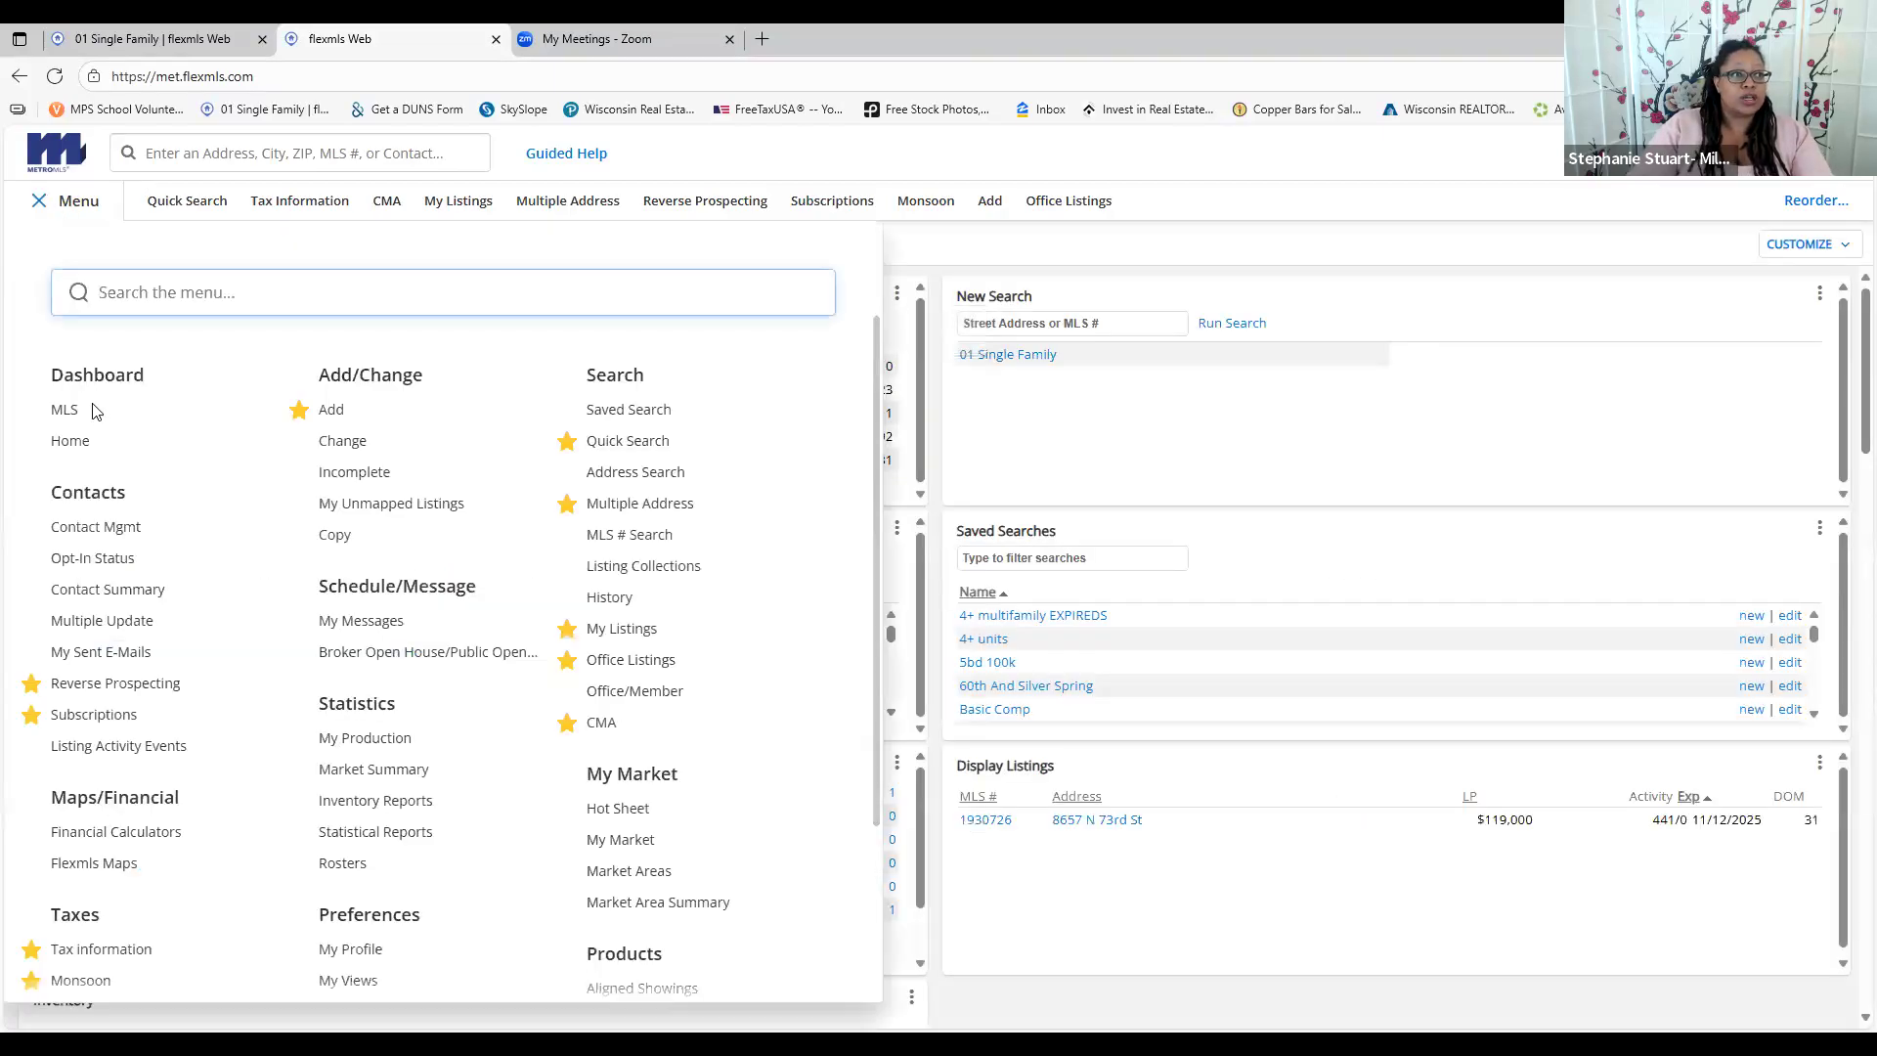
pyautogui.click(65, 409)
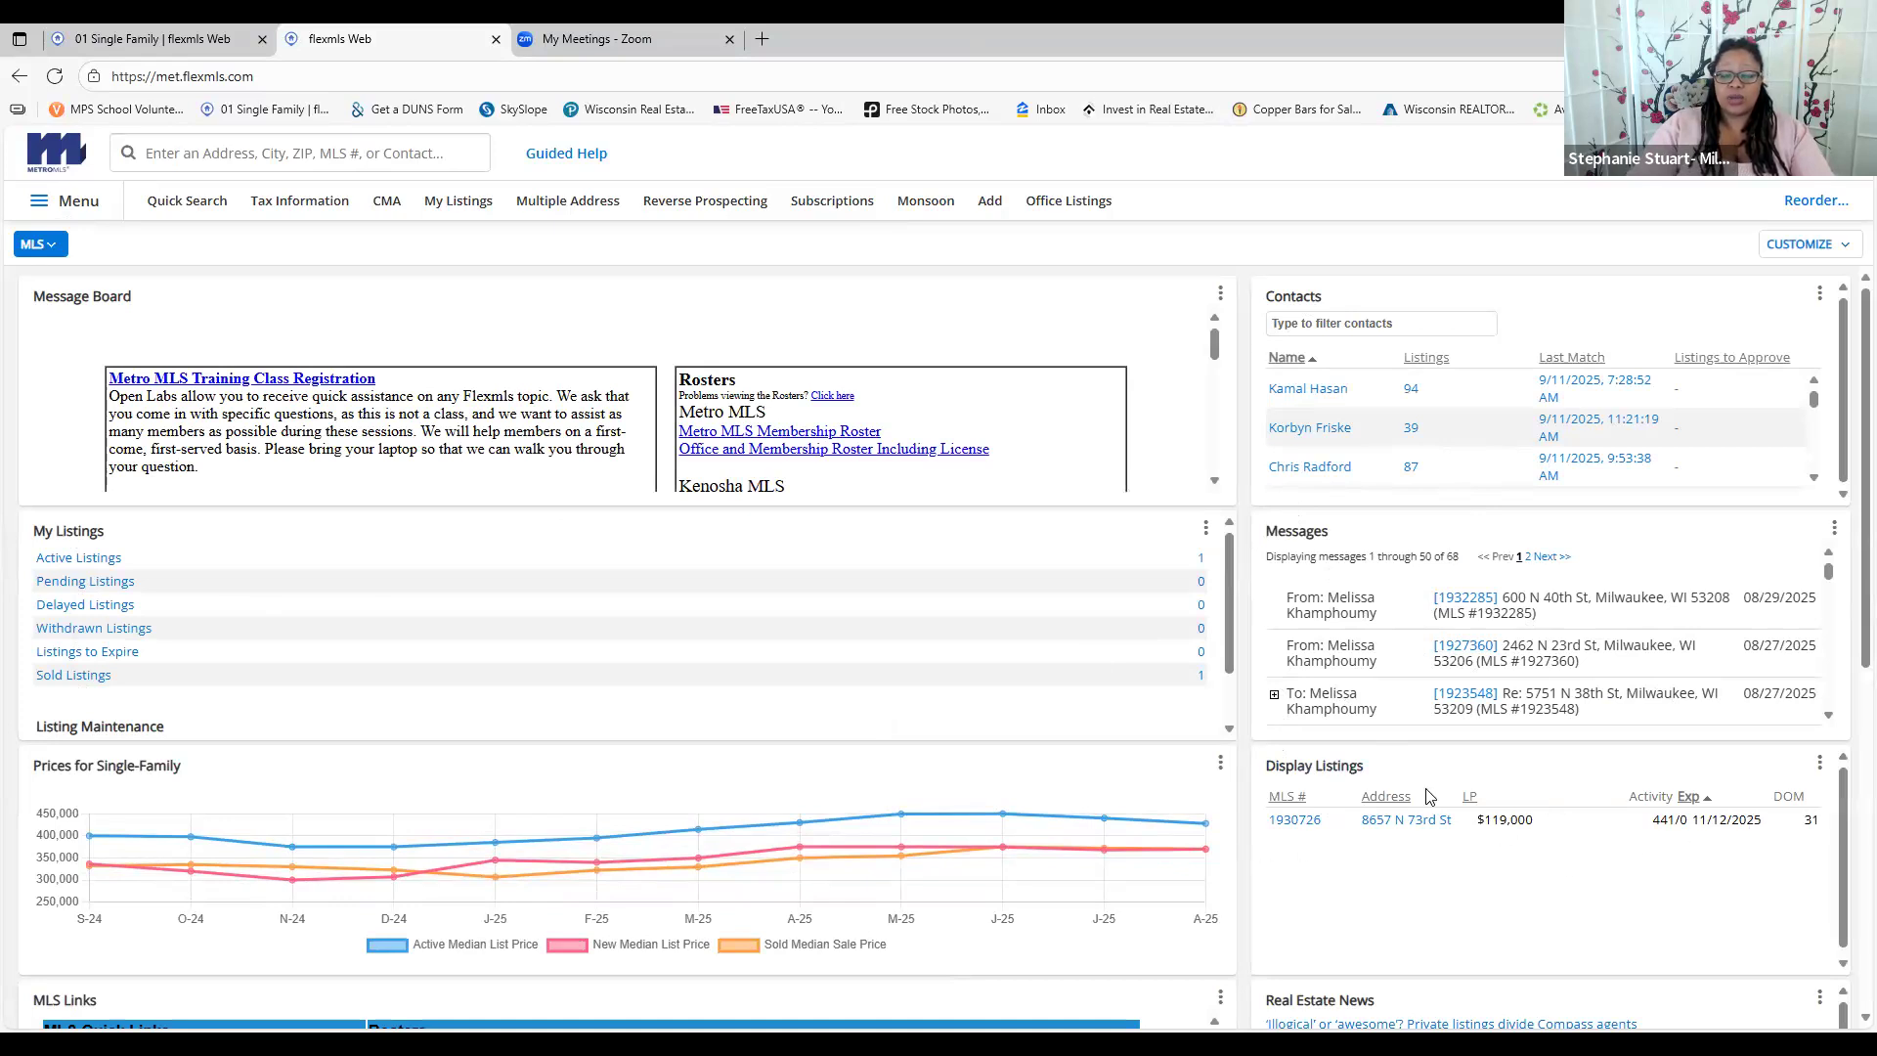
pyautogui.scroll(-4, 811, 778)
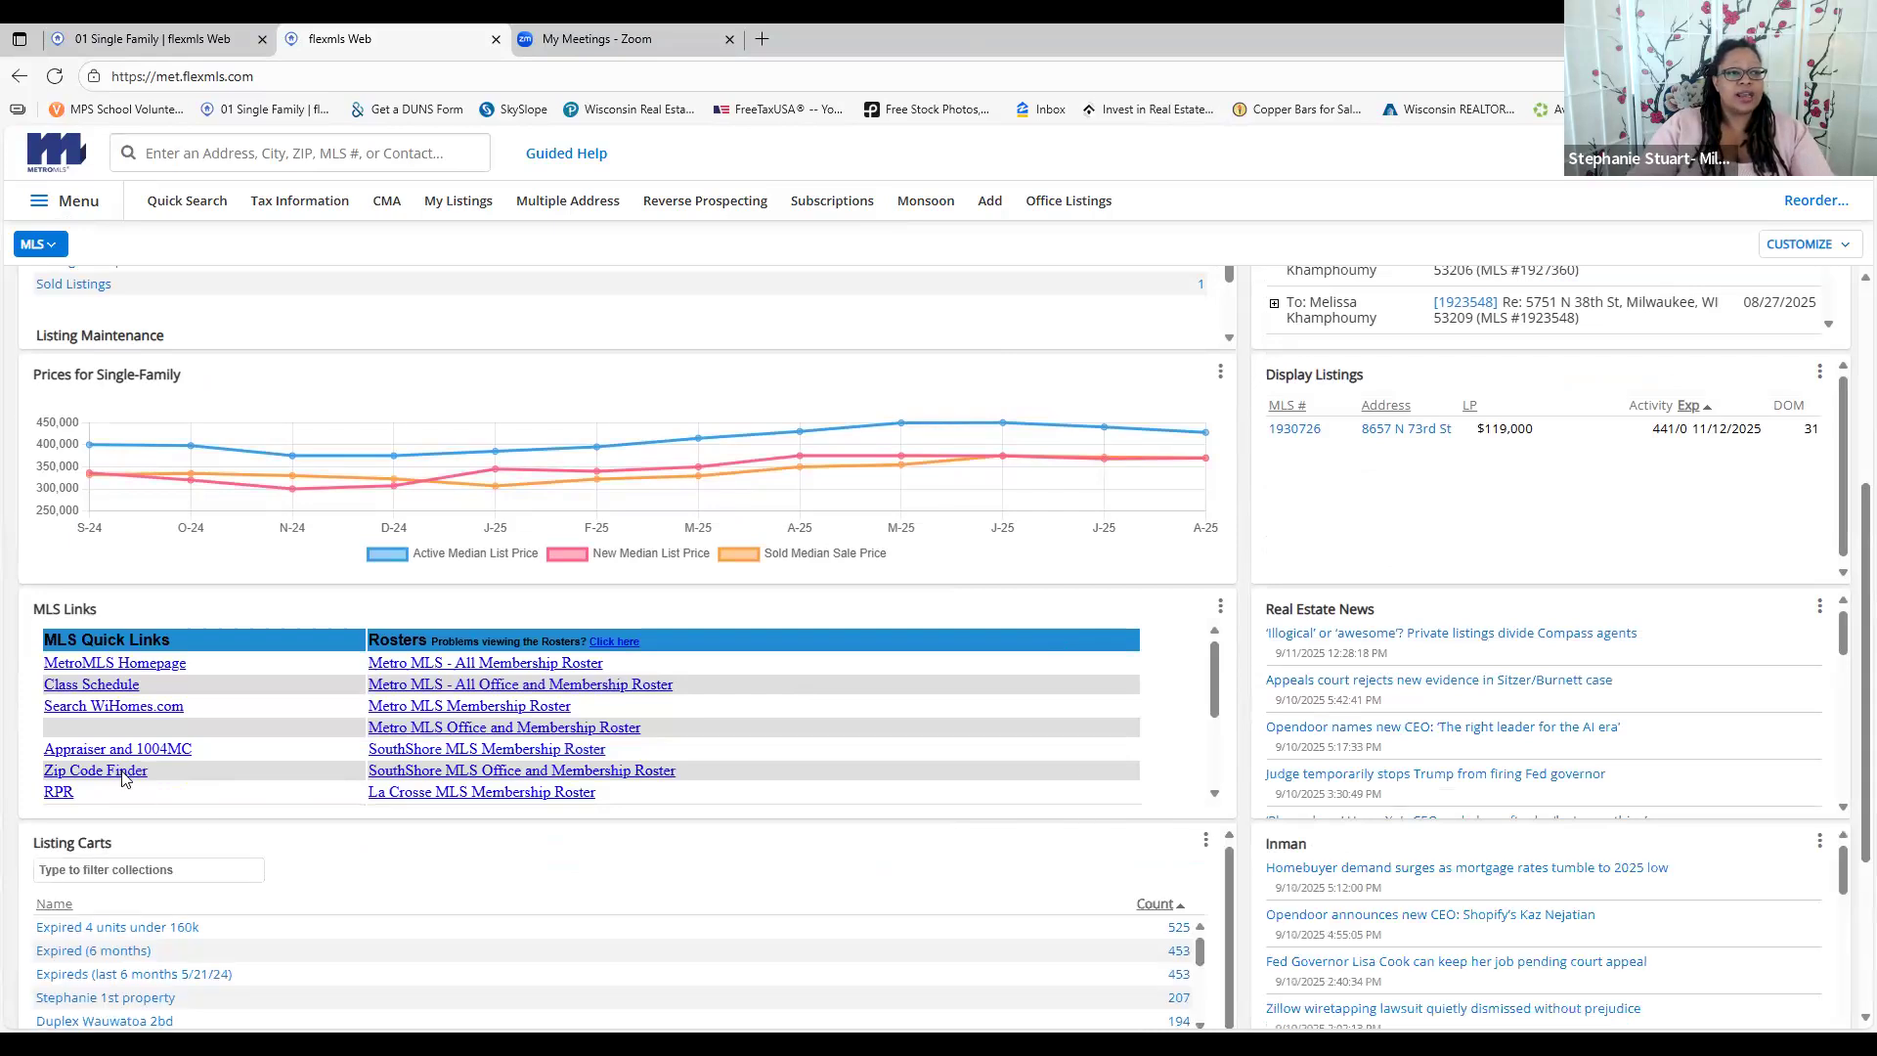
pyautogui.scroll(-3, 98, 684)
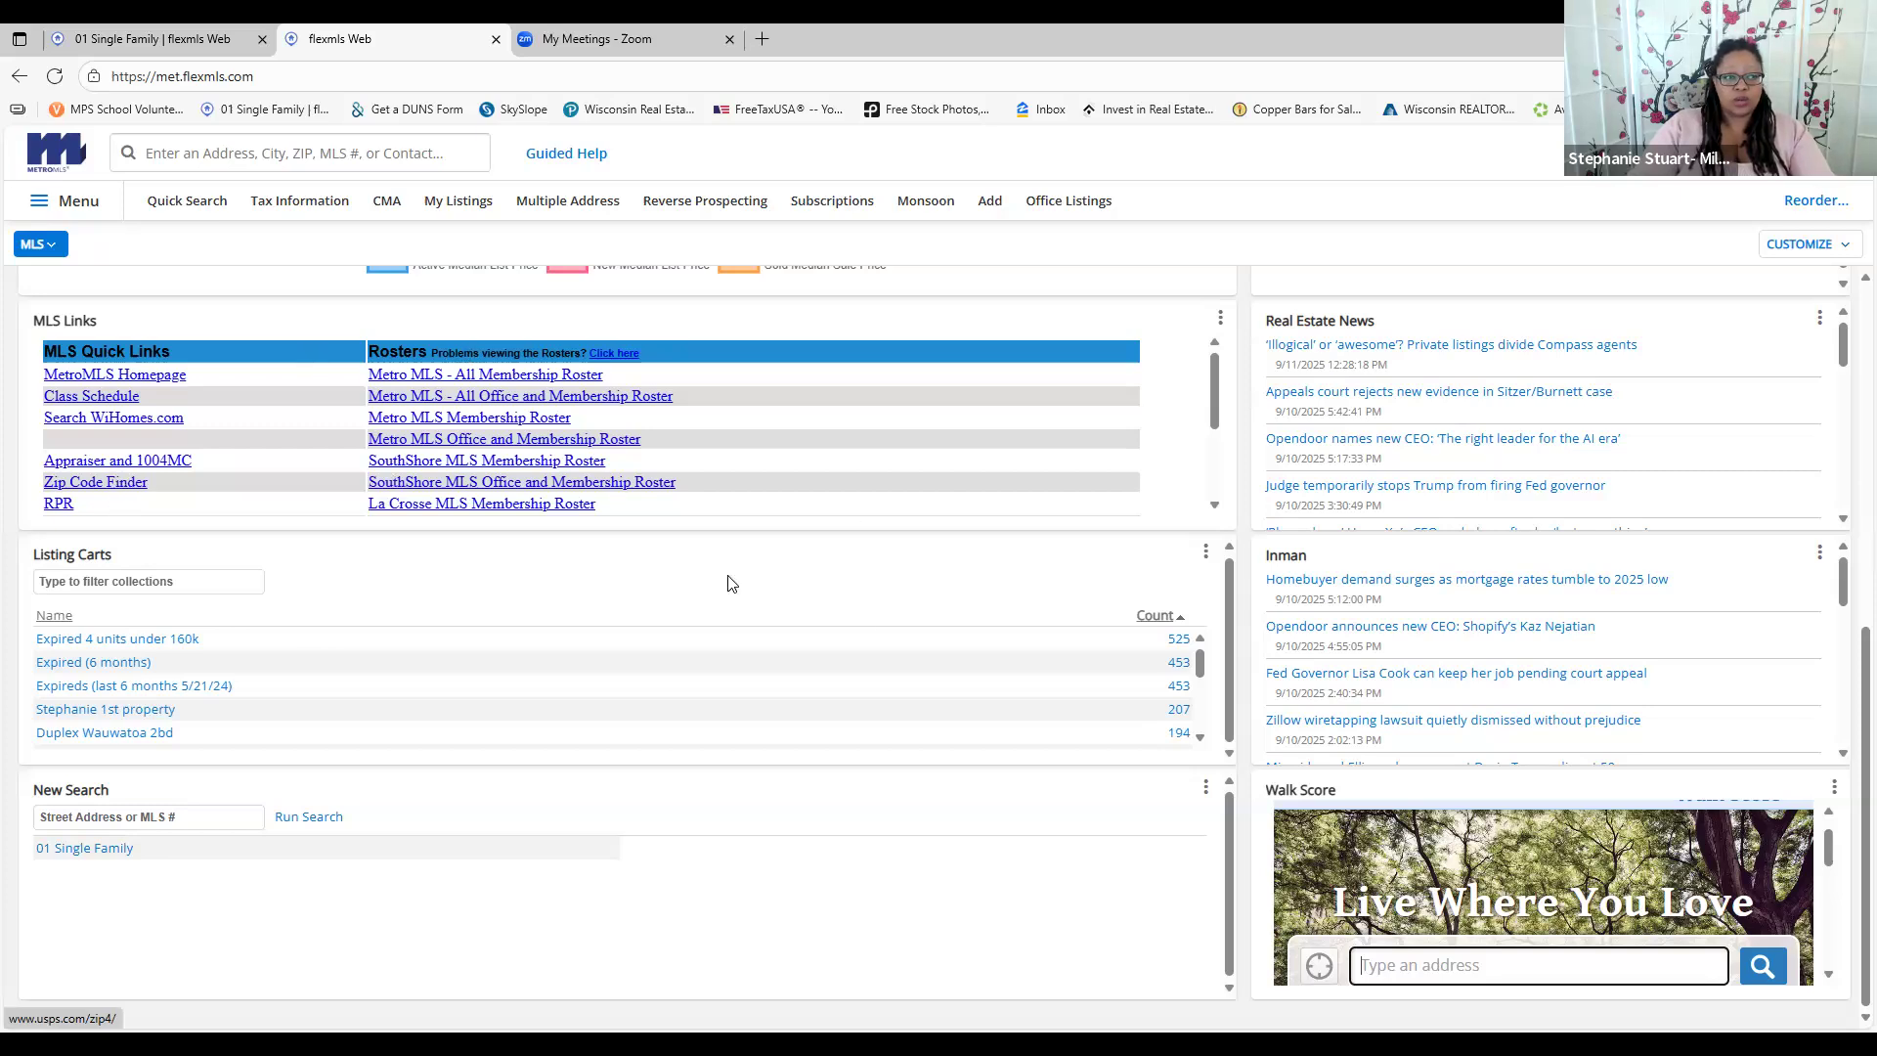
pyautogui.scroll(7, 337, 501)
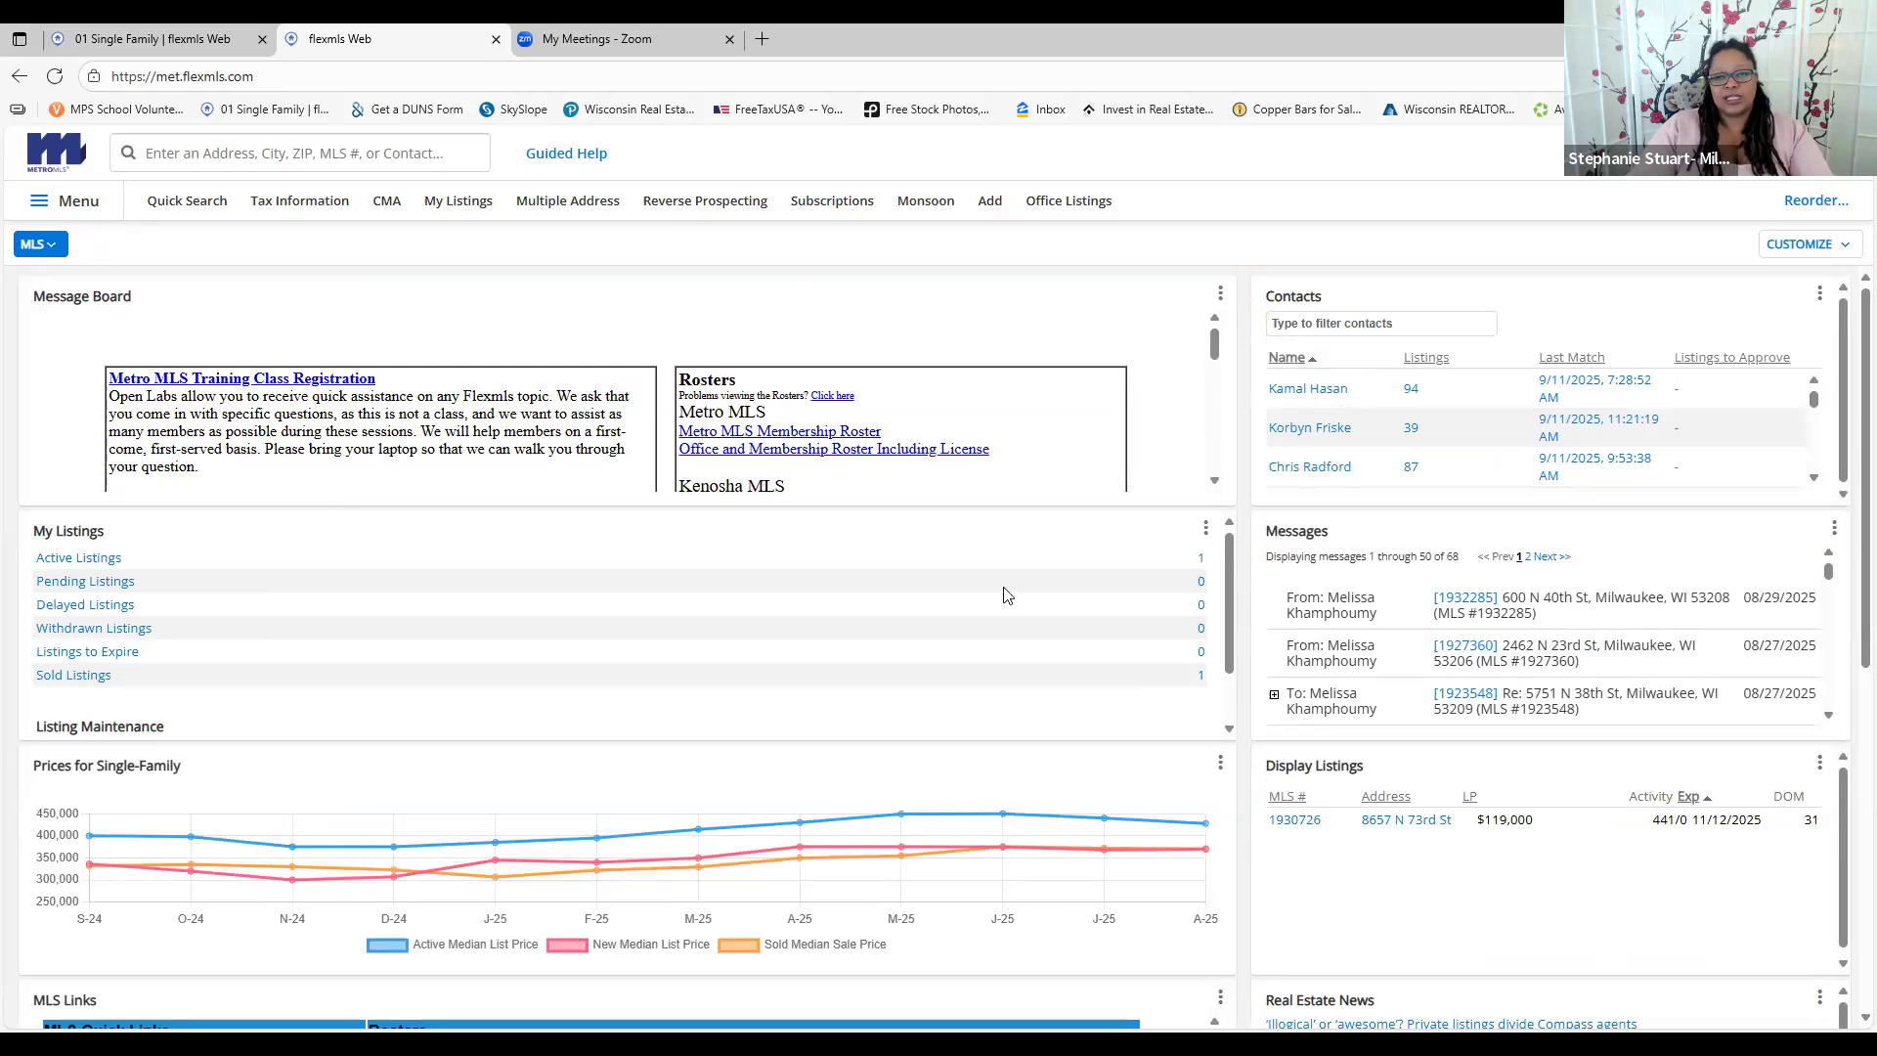
# Start a new Quick Search and dismiss the 14,472 matches summary
pyautogui.click(94, 206)
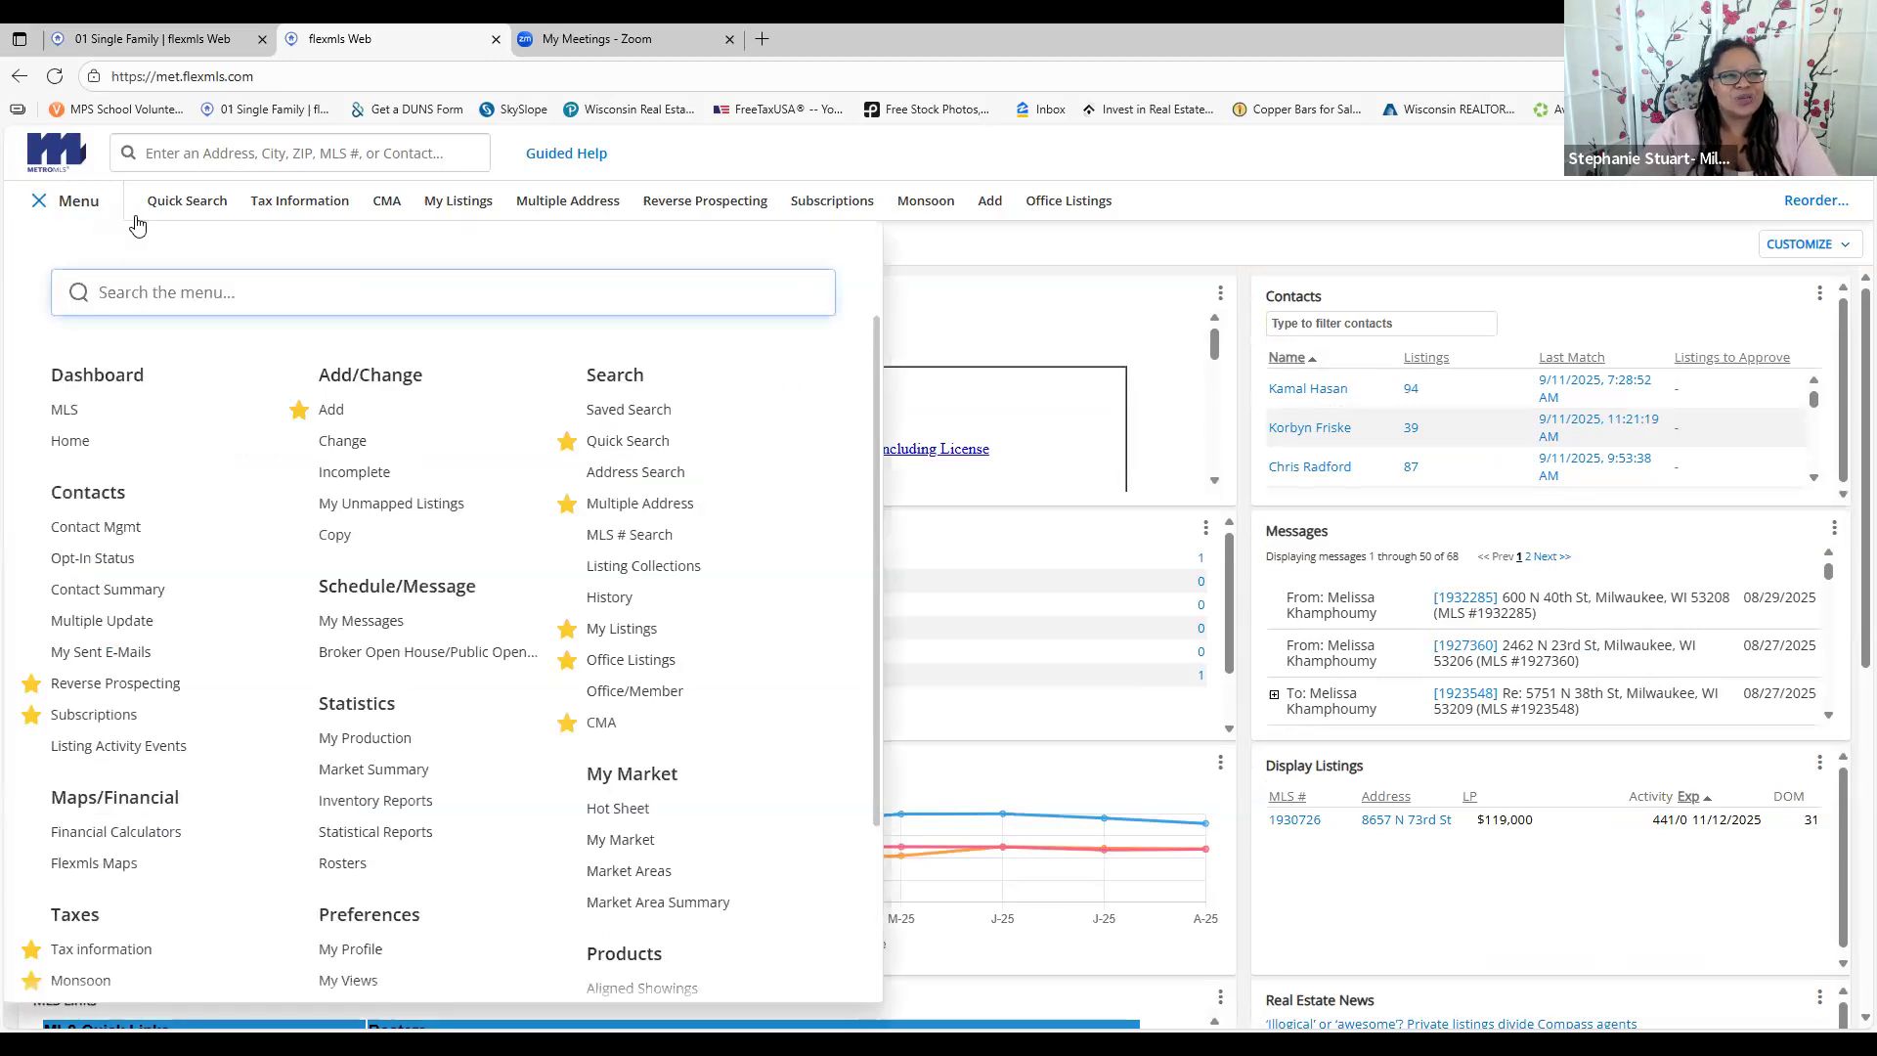
pyautogui.click(201, 208)
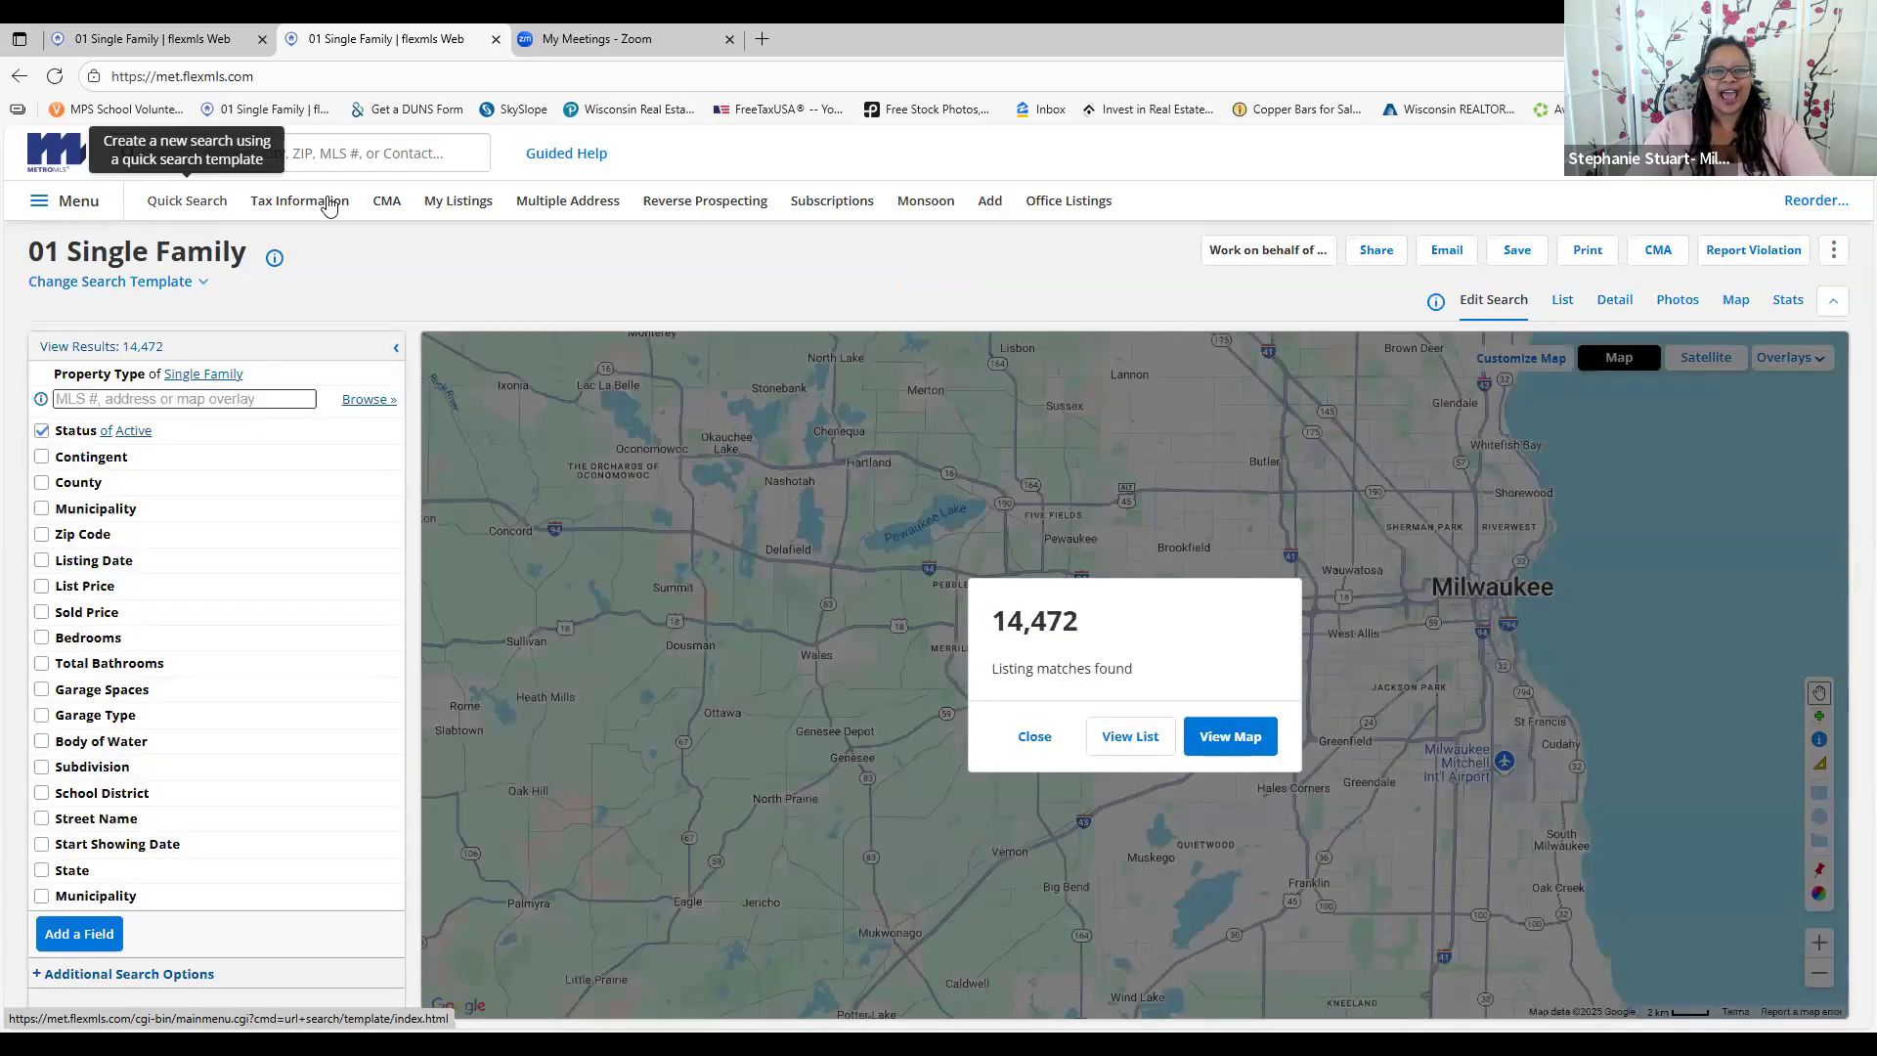
pyautogui.click(1034, 739)
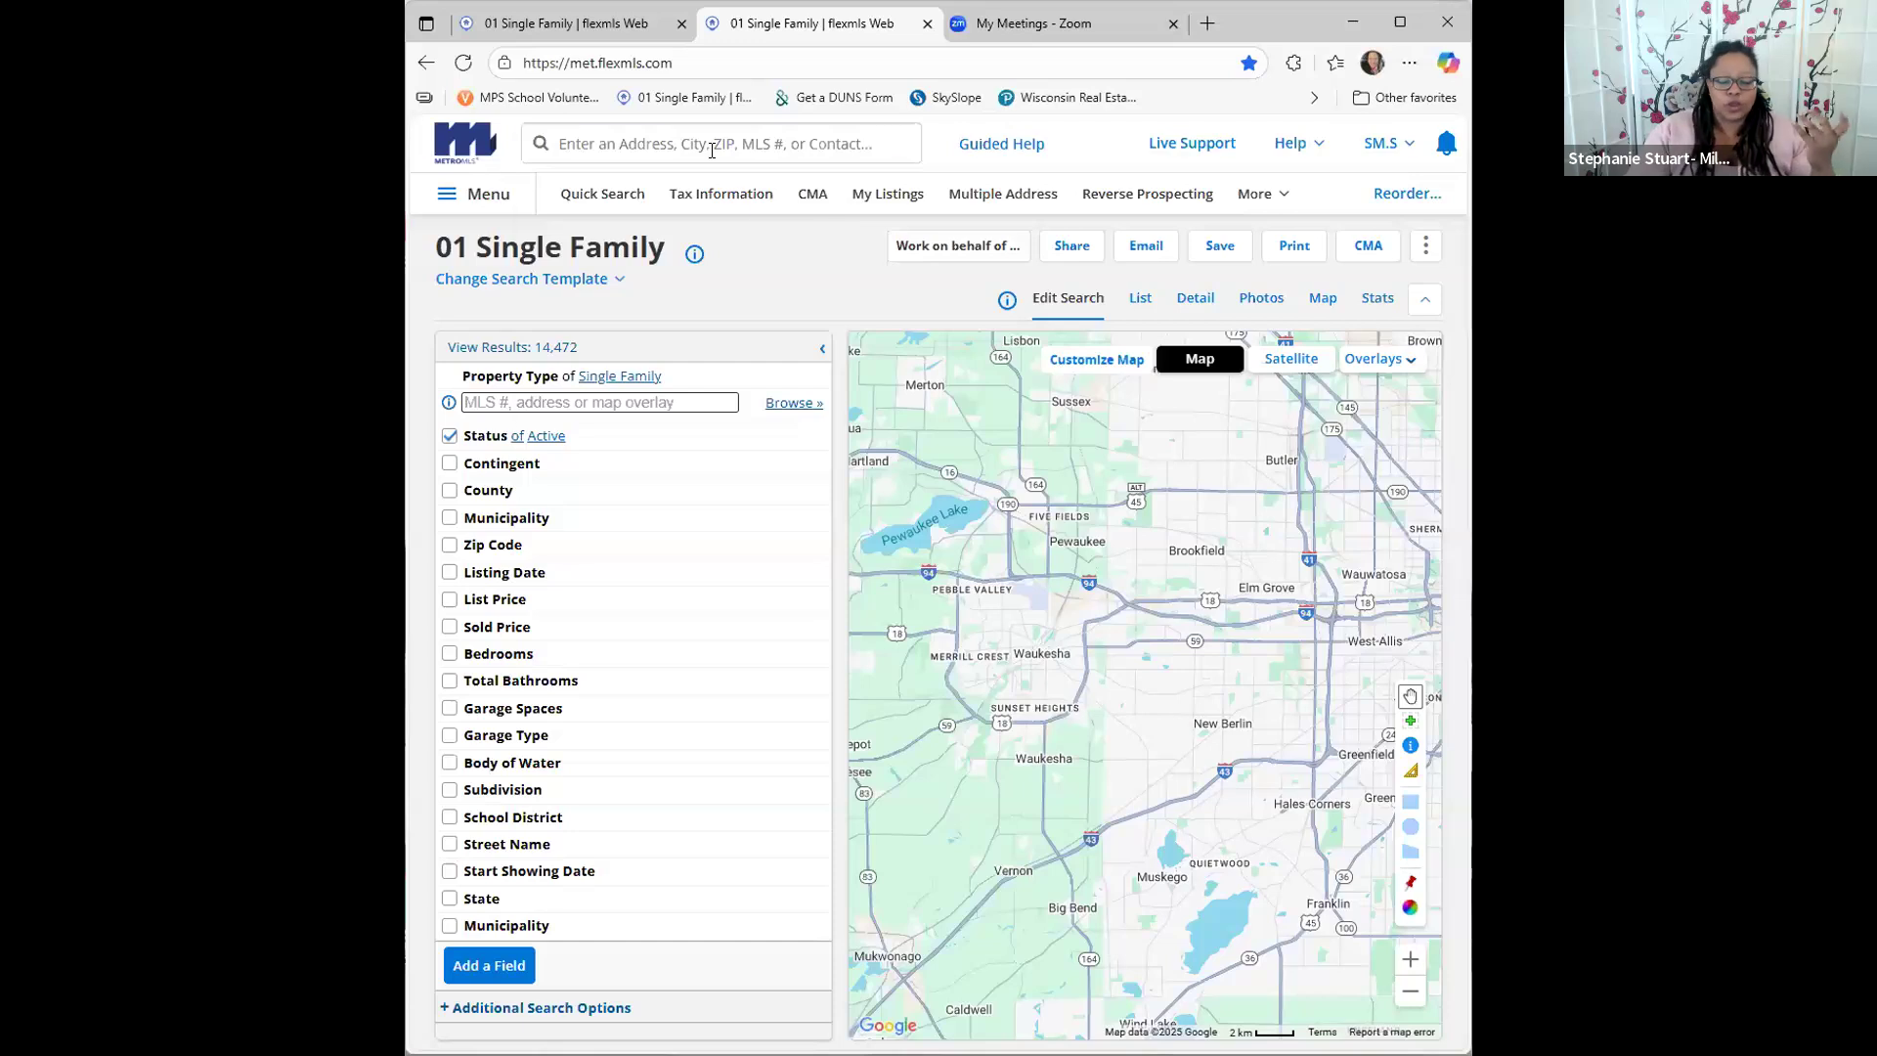
# Enter 8800 in the top address search field
pyautogui.click(712, 150)
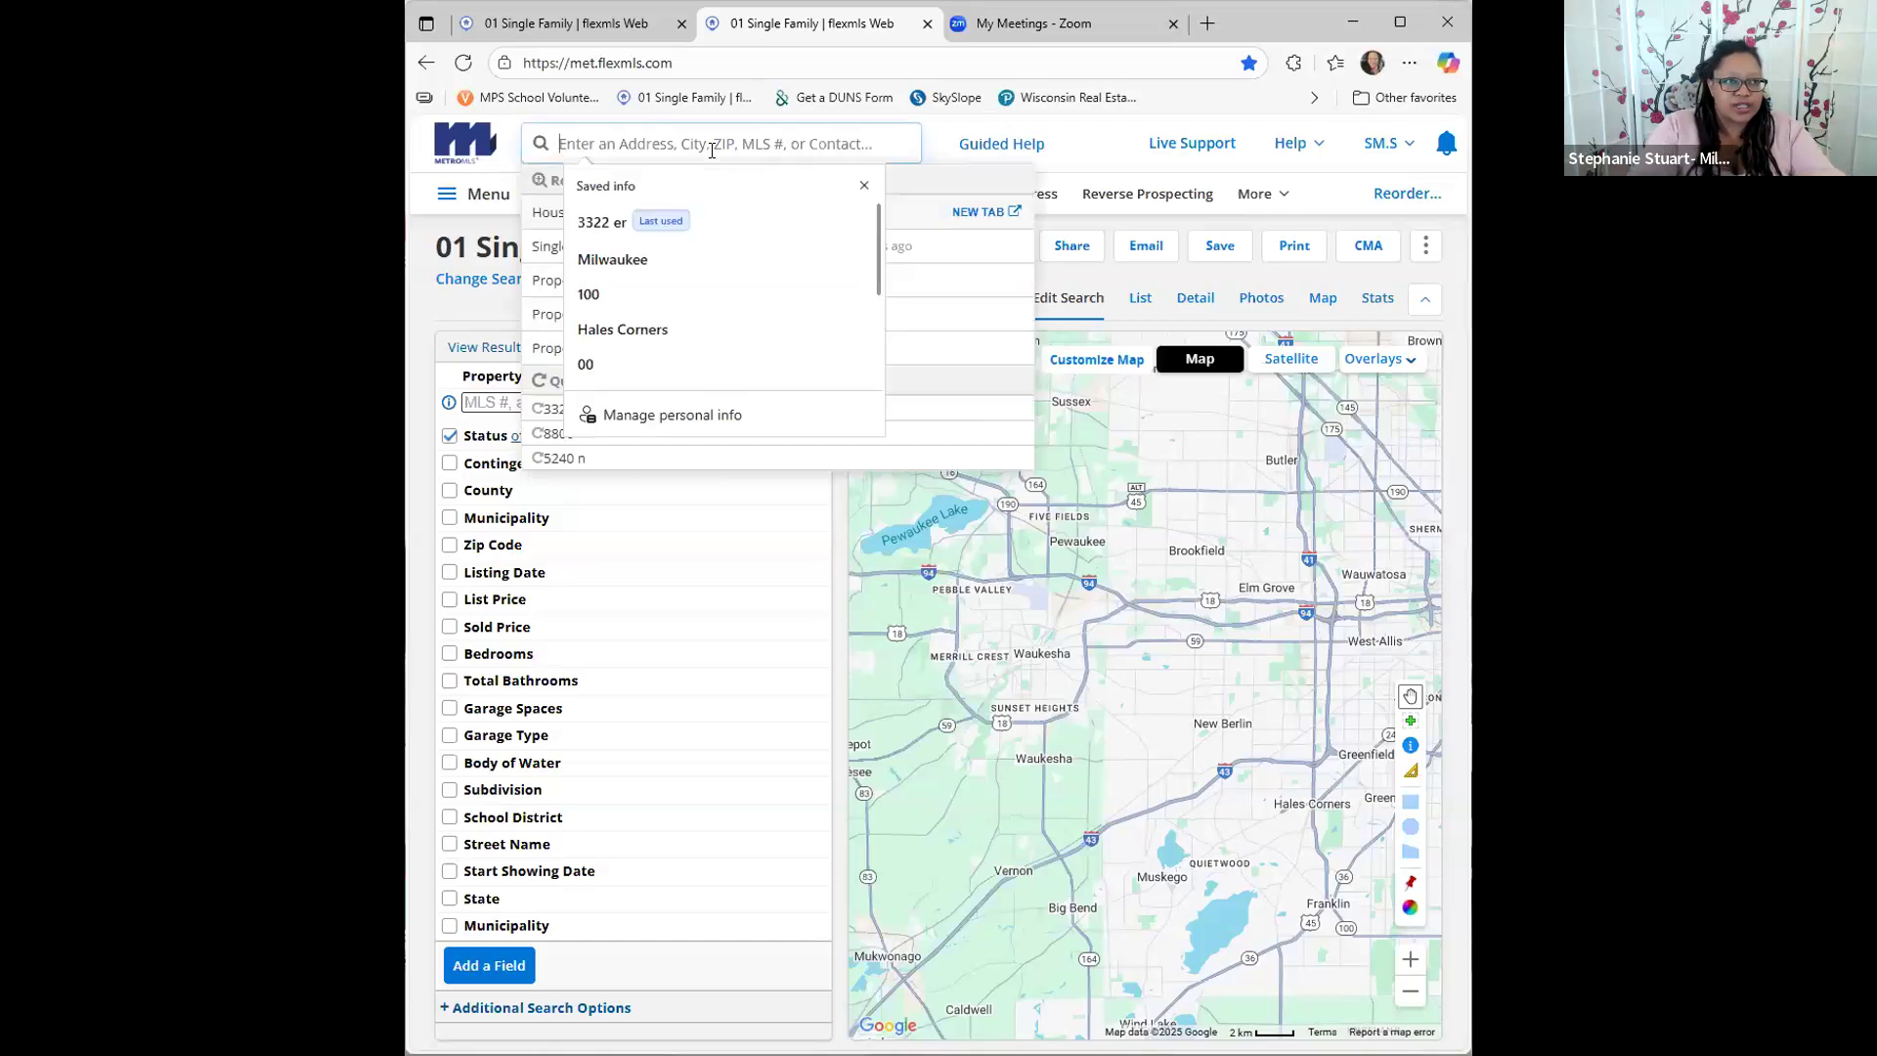
pyautogui.click(864, 184)
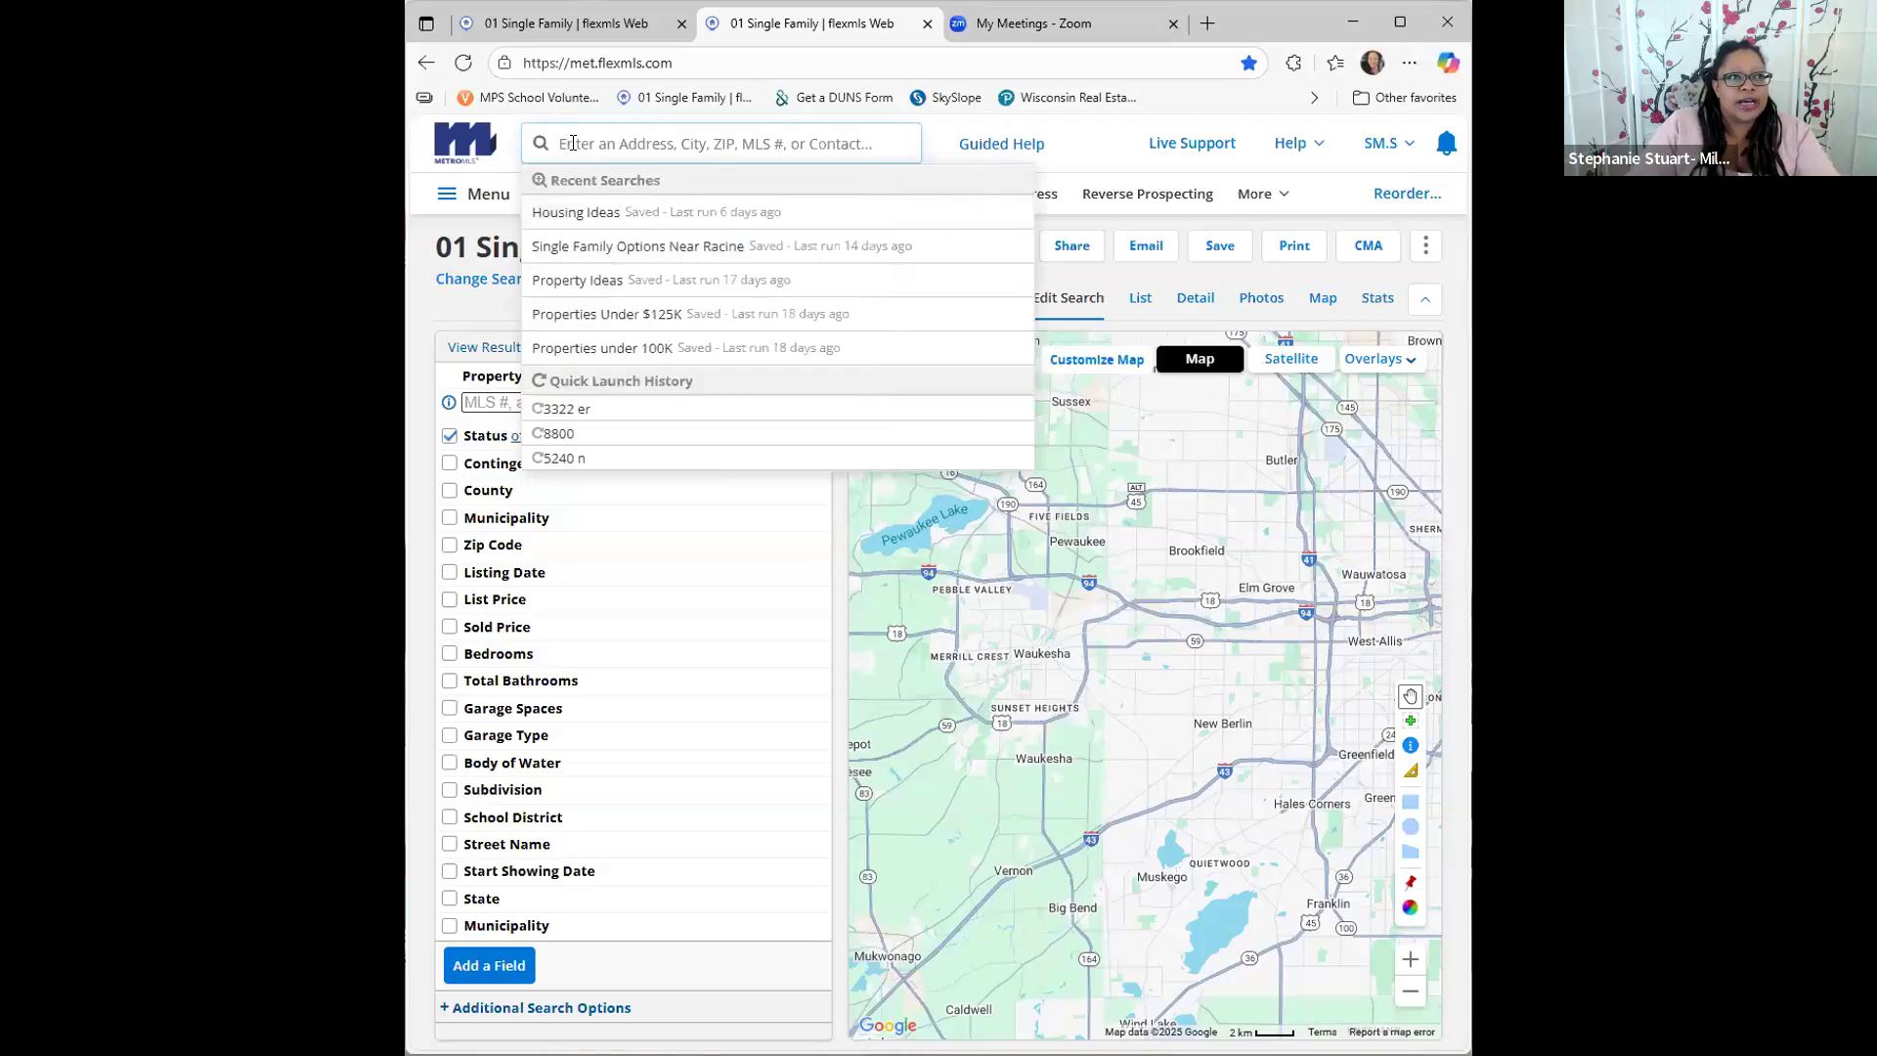
pyautogui.click(590, 150)
pyautogui.write('8800')
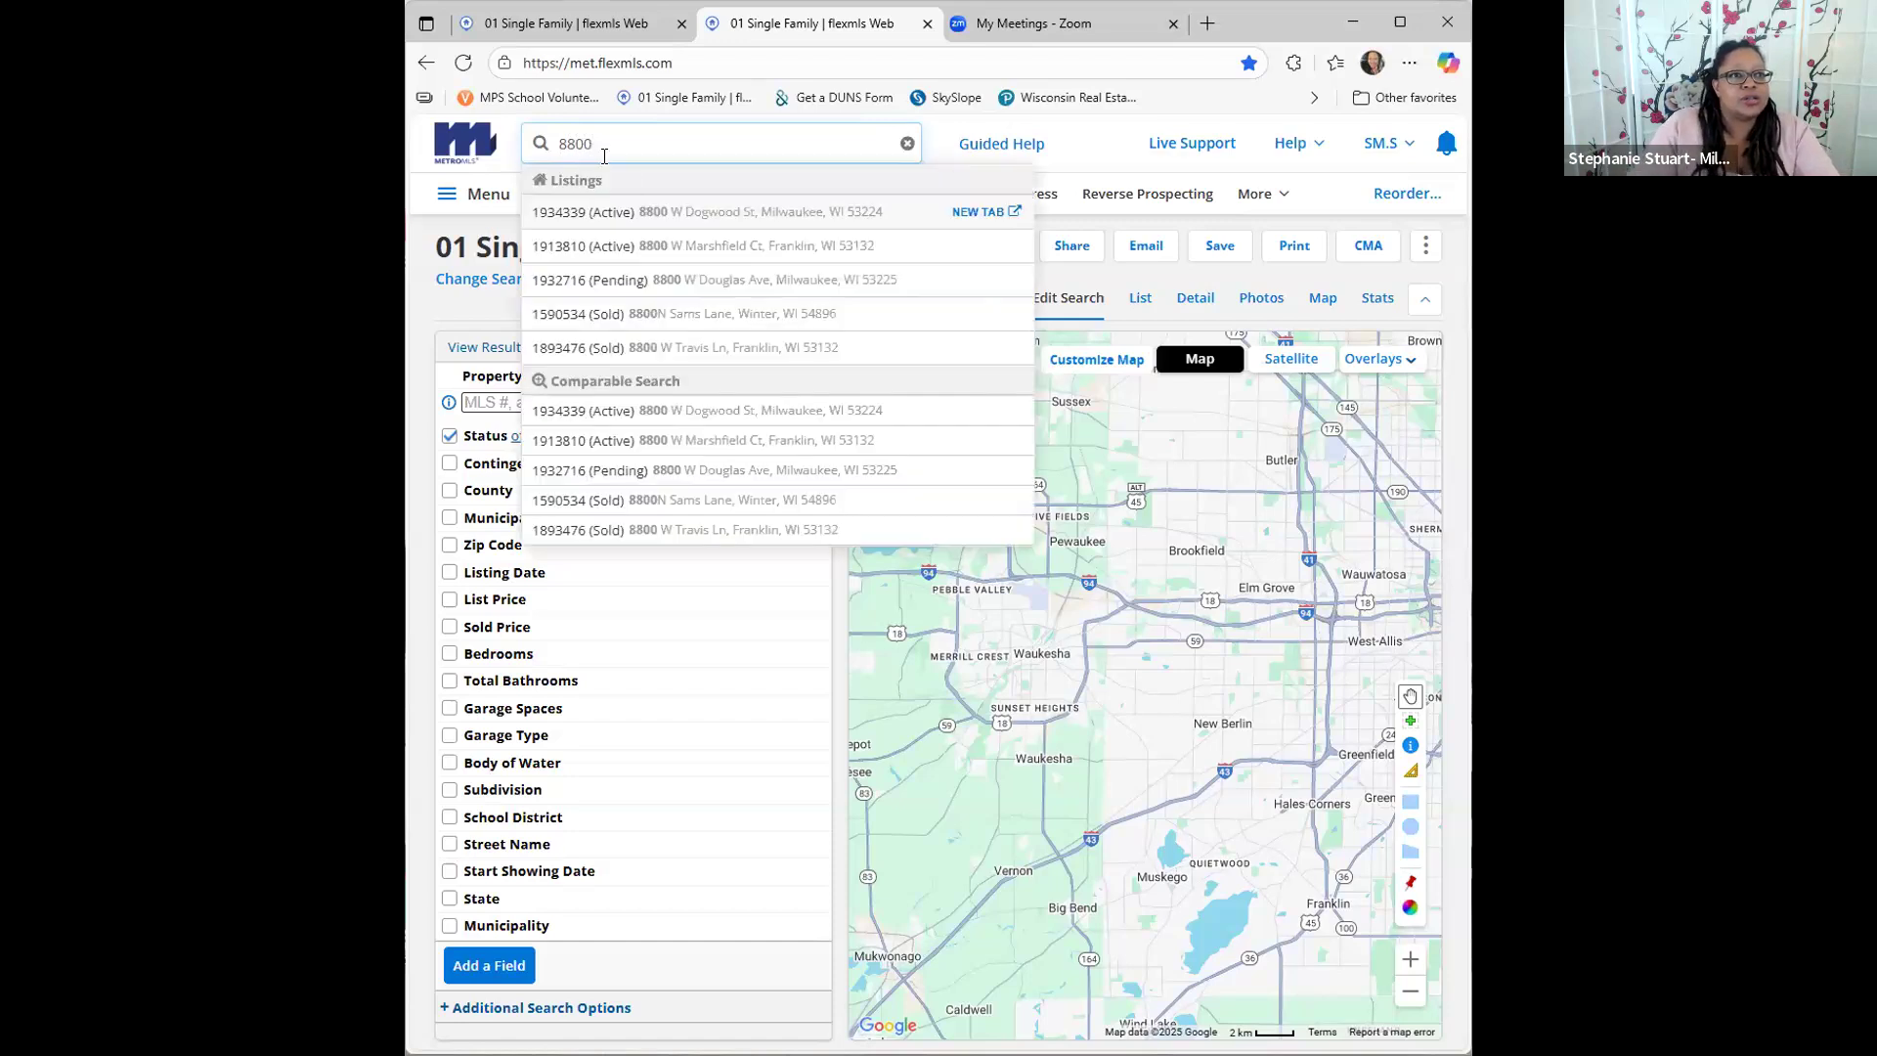
pyautogui.click(693, 280)
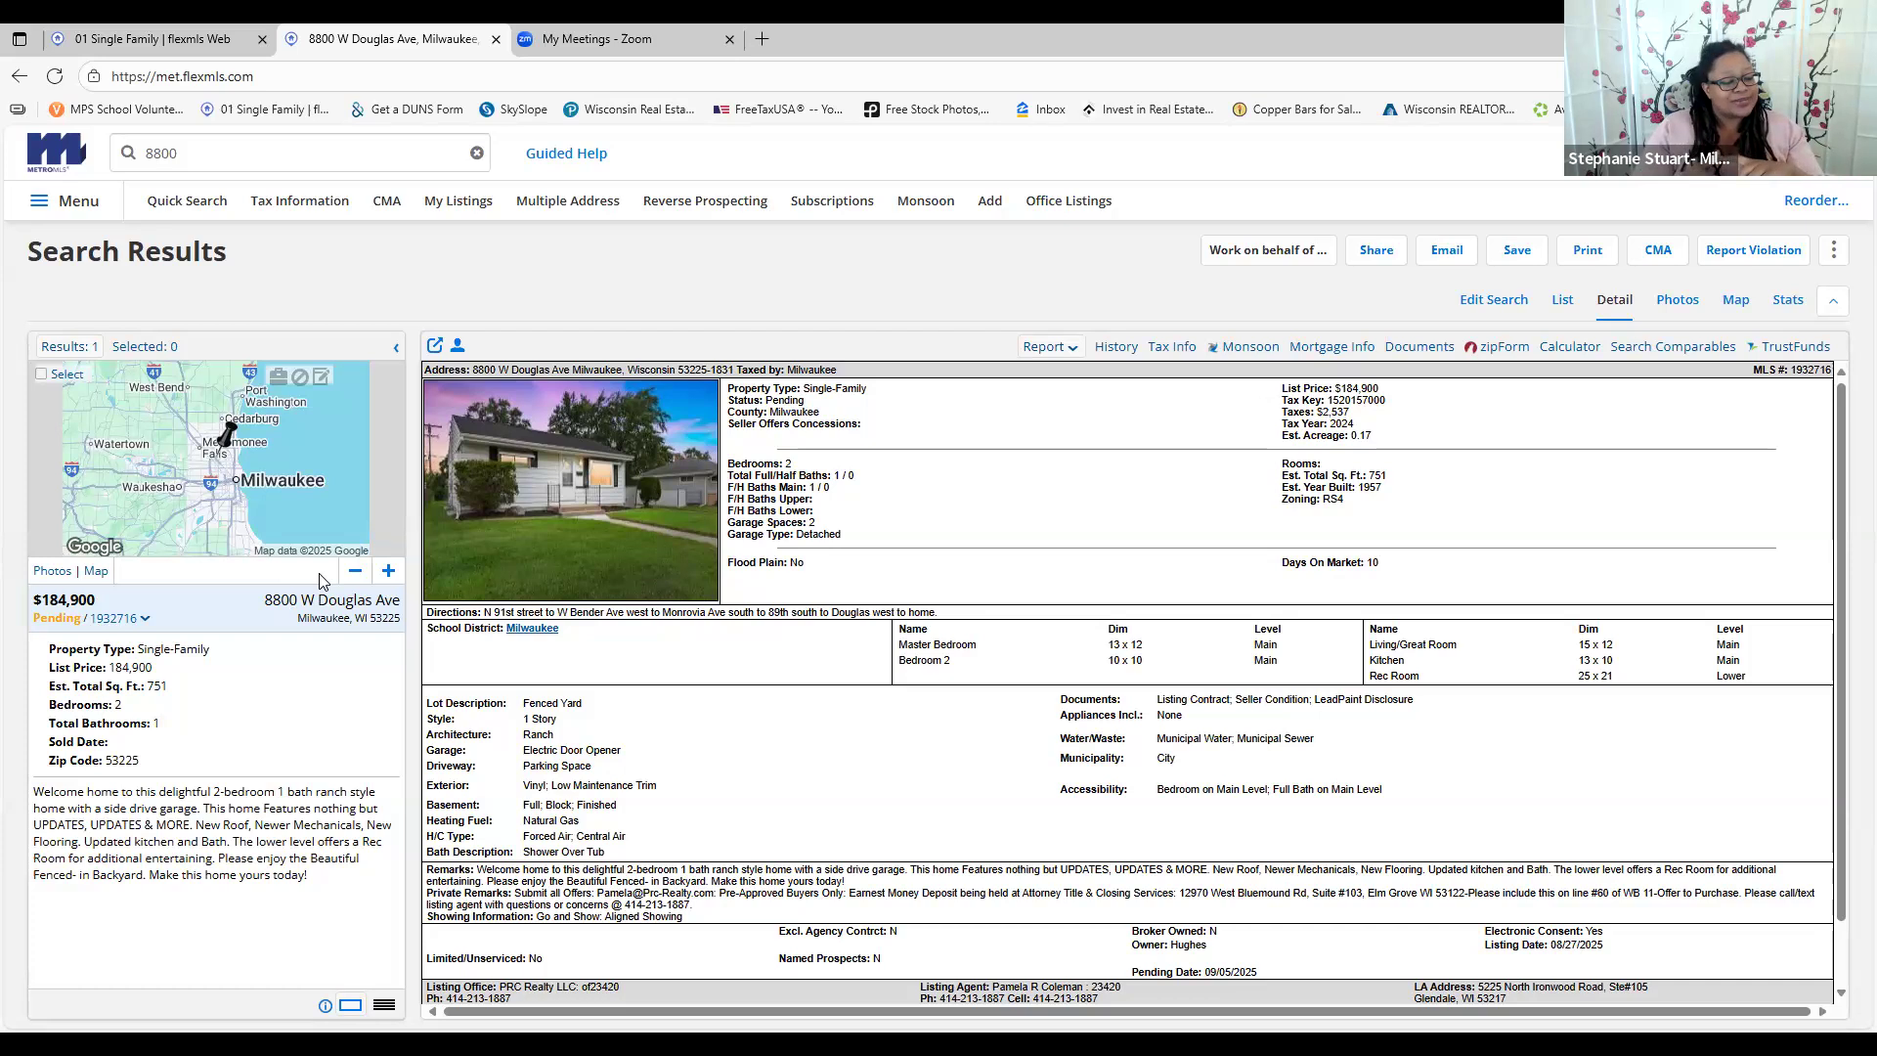
pyautogui.click(231, 161)
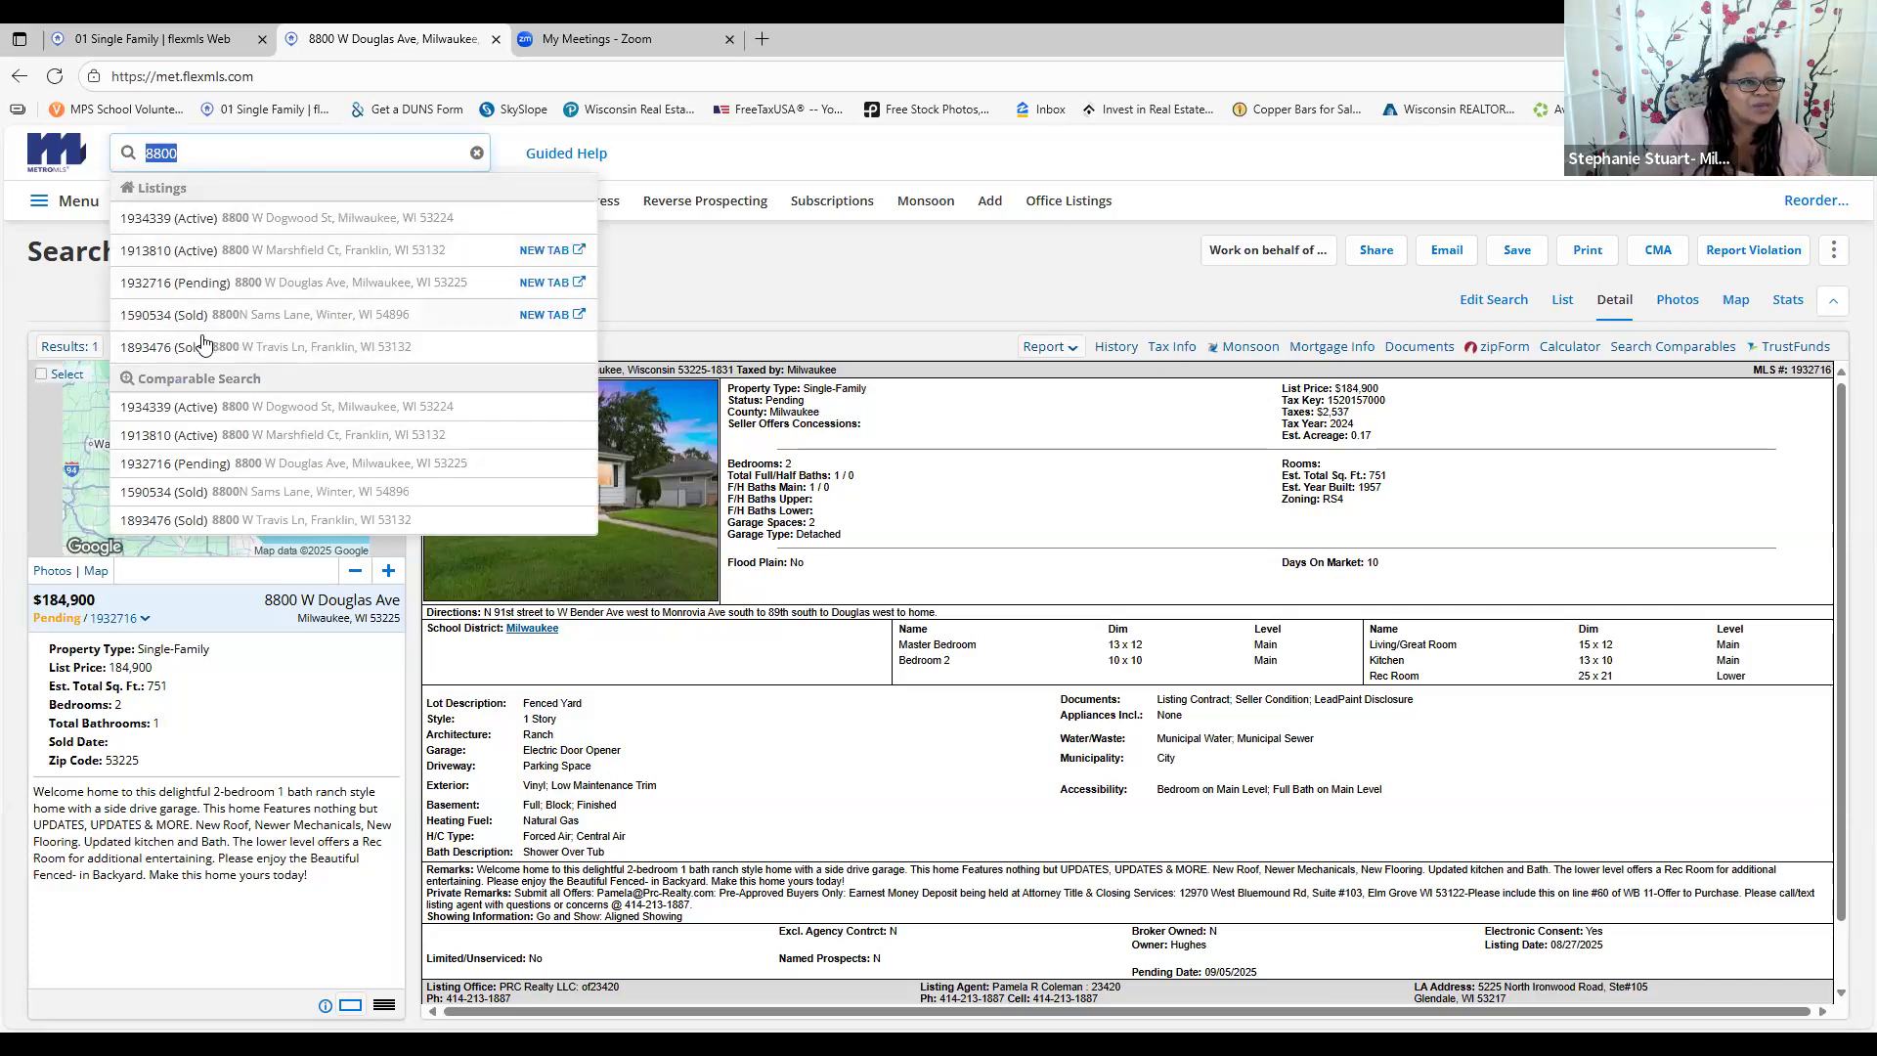
pyautogui.click(822, 283)
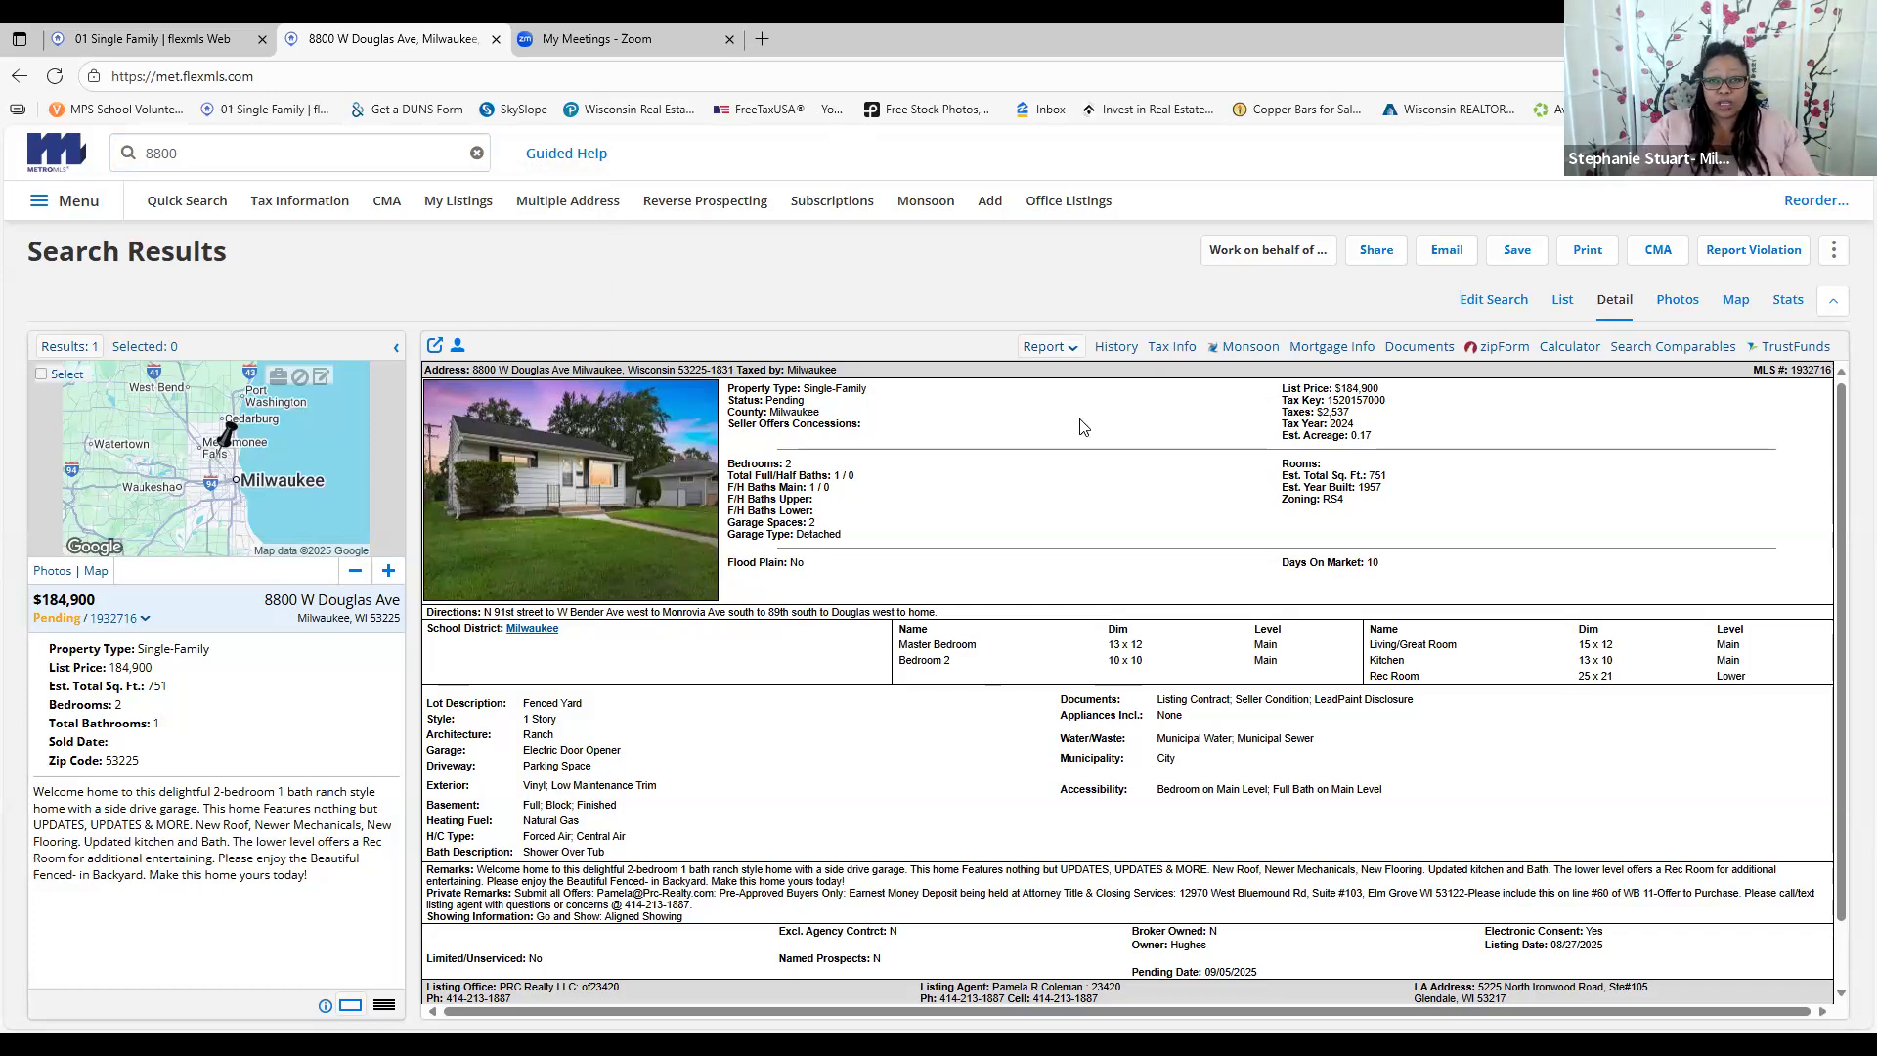
pyautogui.click(1117, 348)
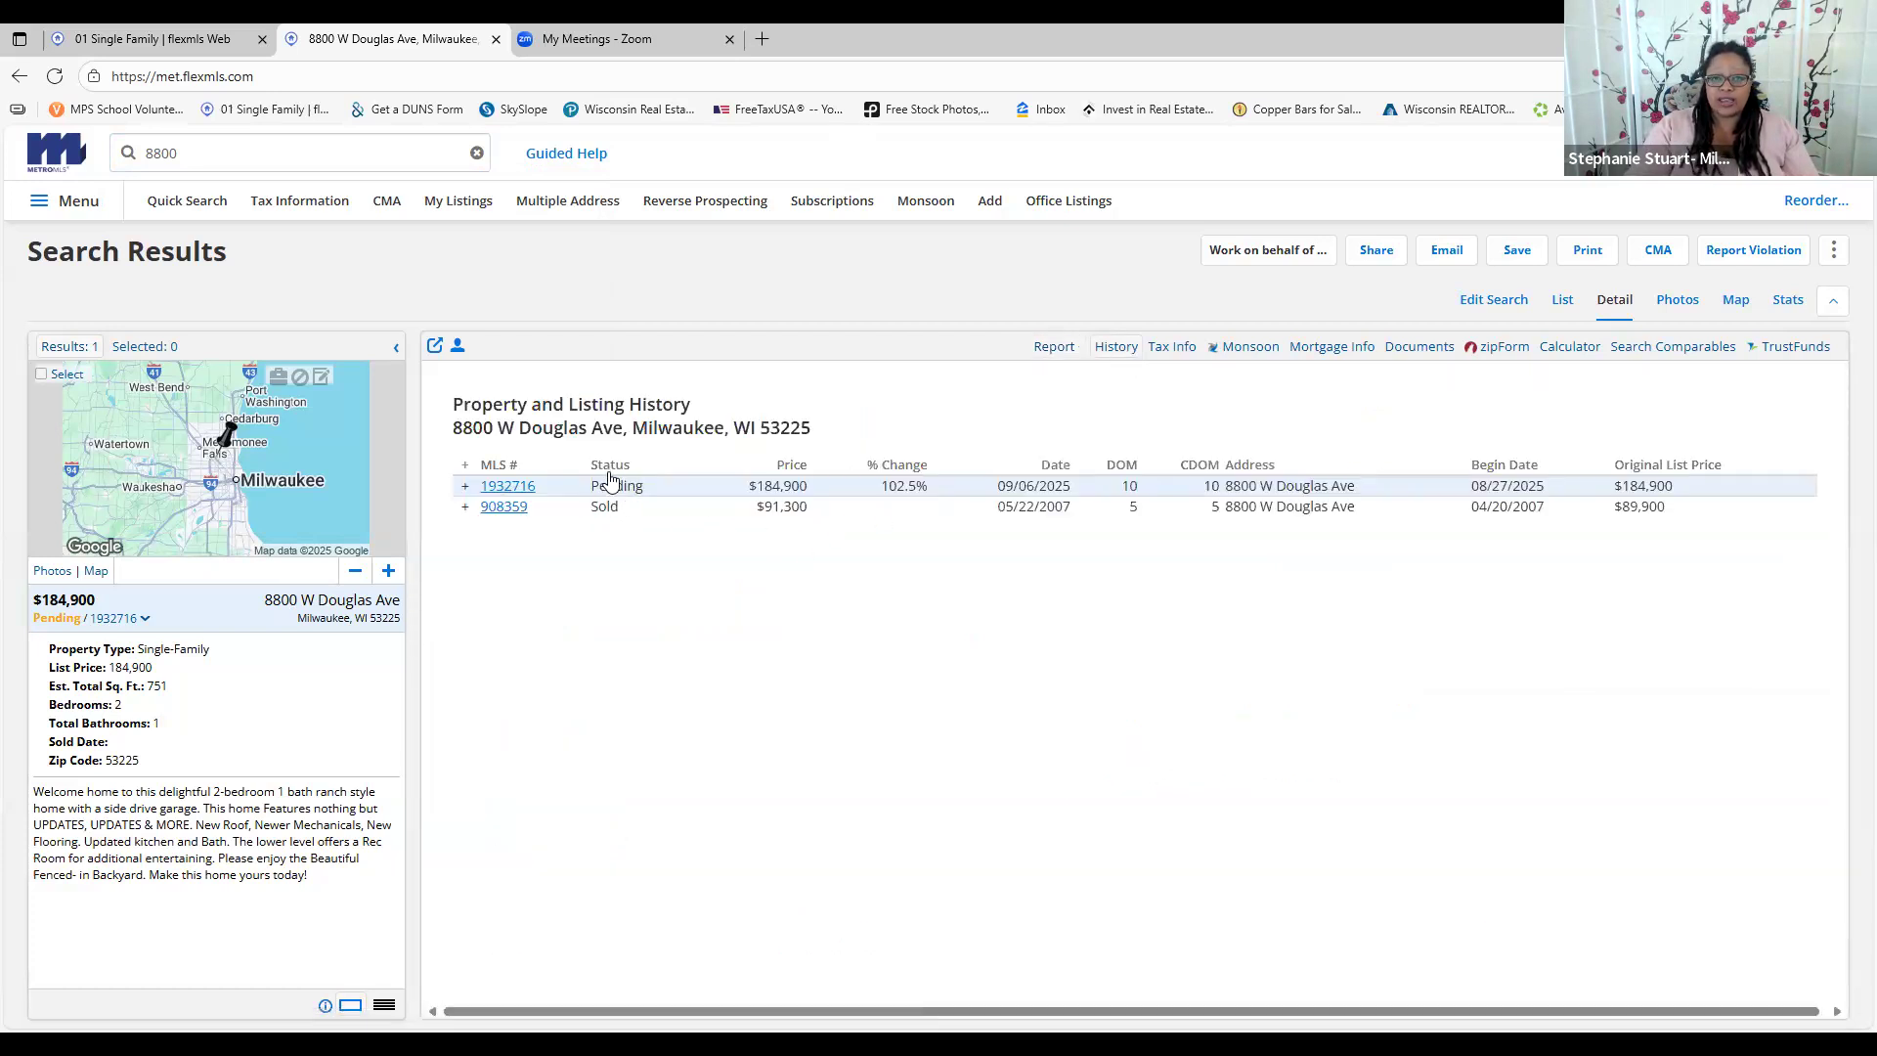
pyautogui.click(1052, 350)
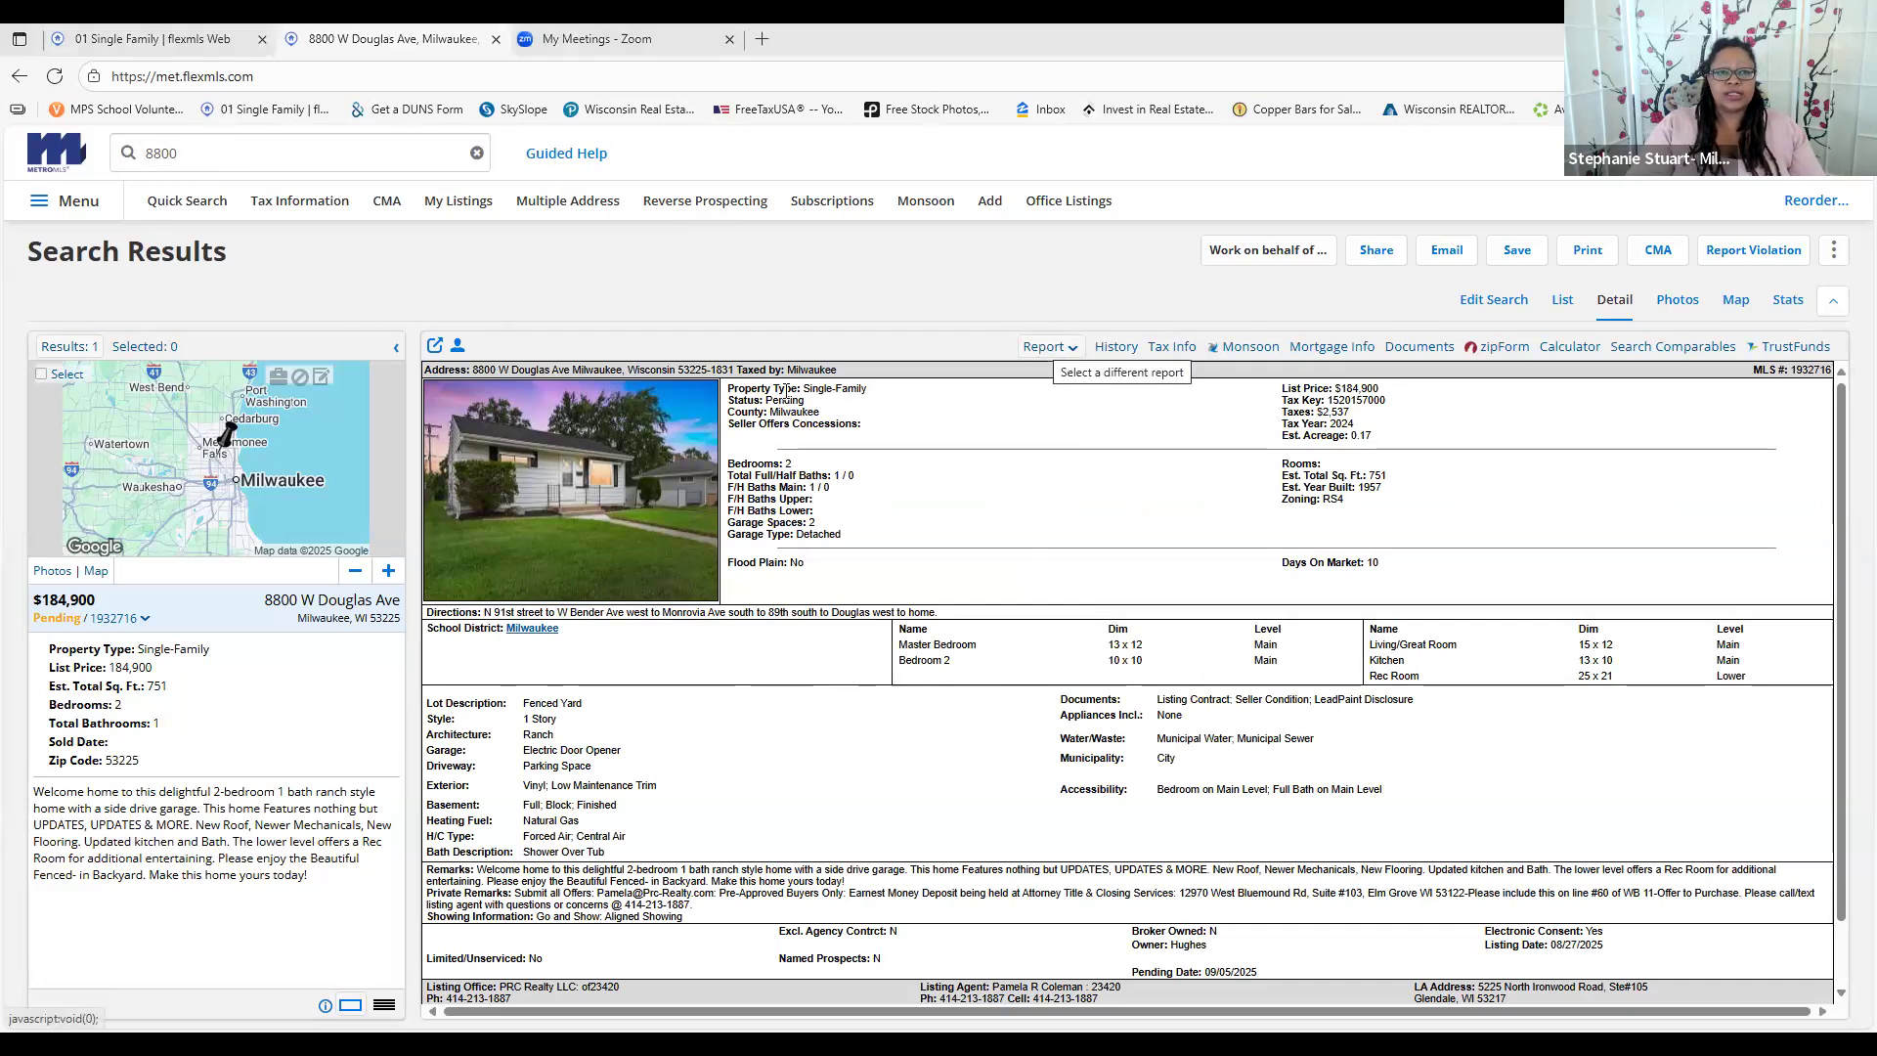
pyautogui.moveTo(886, 391); pyautogui.dragTo(847, 414)
pyautogui.moveTo(740, 464); pyautogui.dragTo(816, 523)
pyautogui.click(1374, 564)
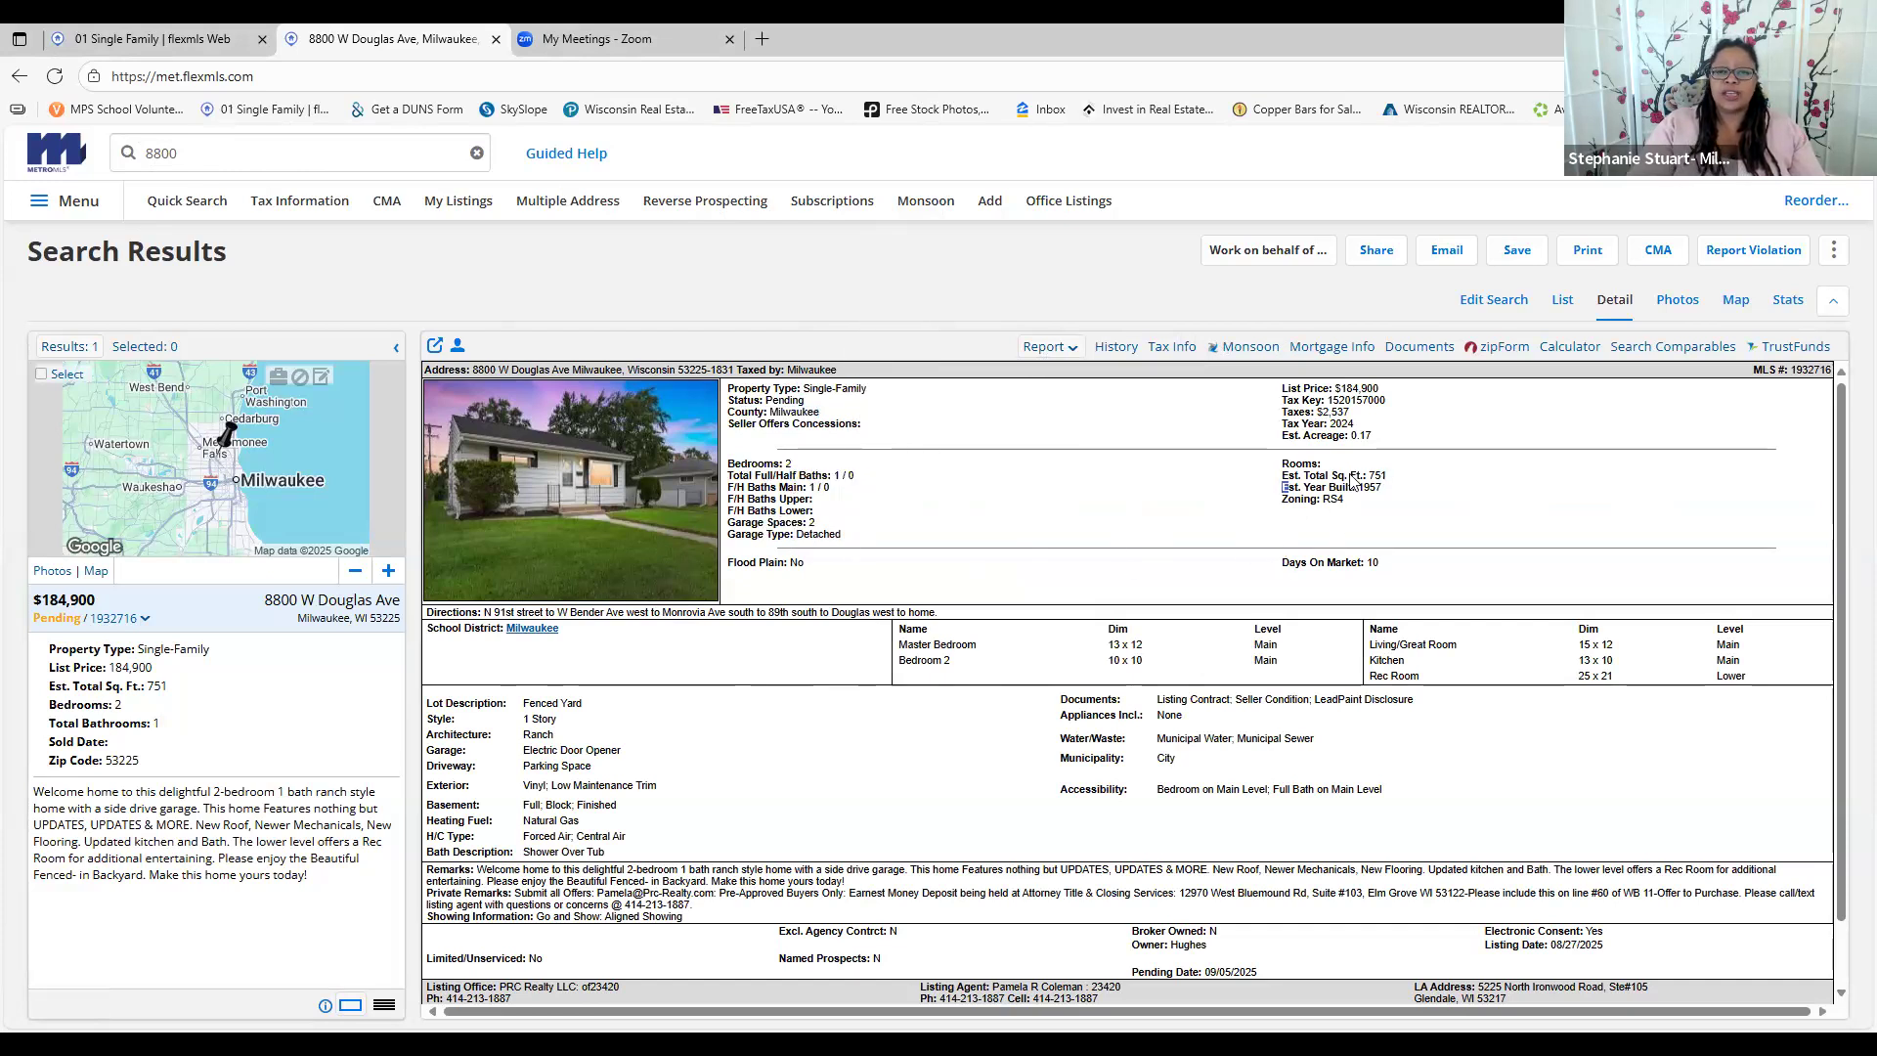
pyautogui.moveTo(1308, 488); pyautogui.dragTo(1390, 488)
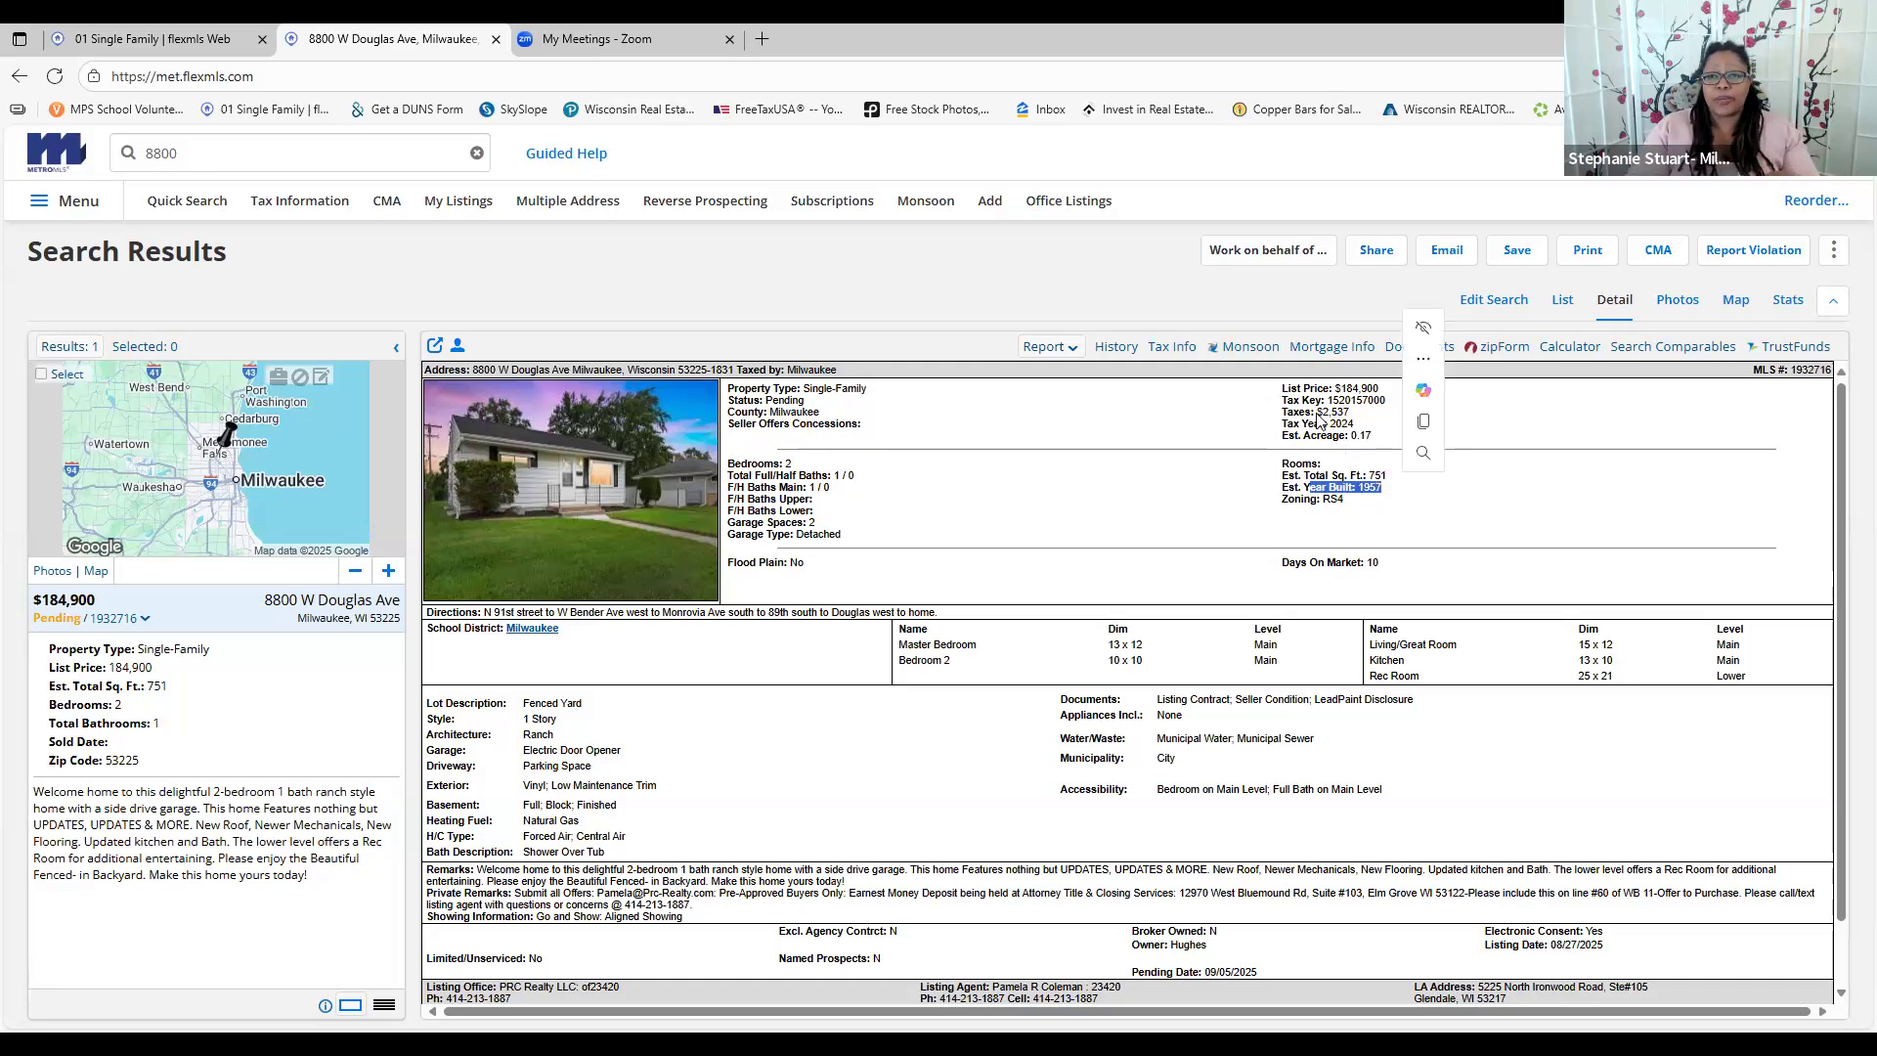
pyautogui.moveTo(1292, 412); pyautogui.dragTo(1370, 418)
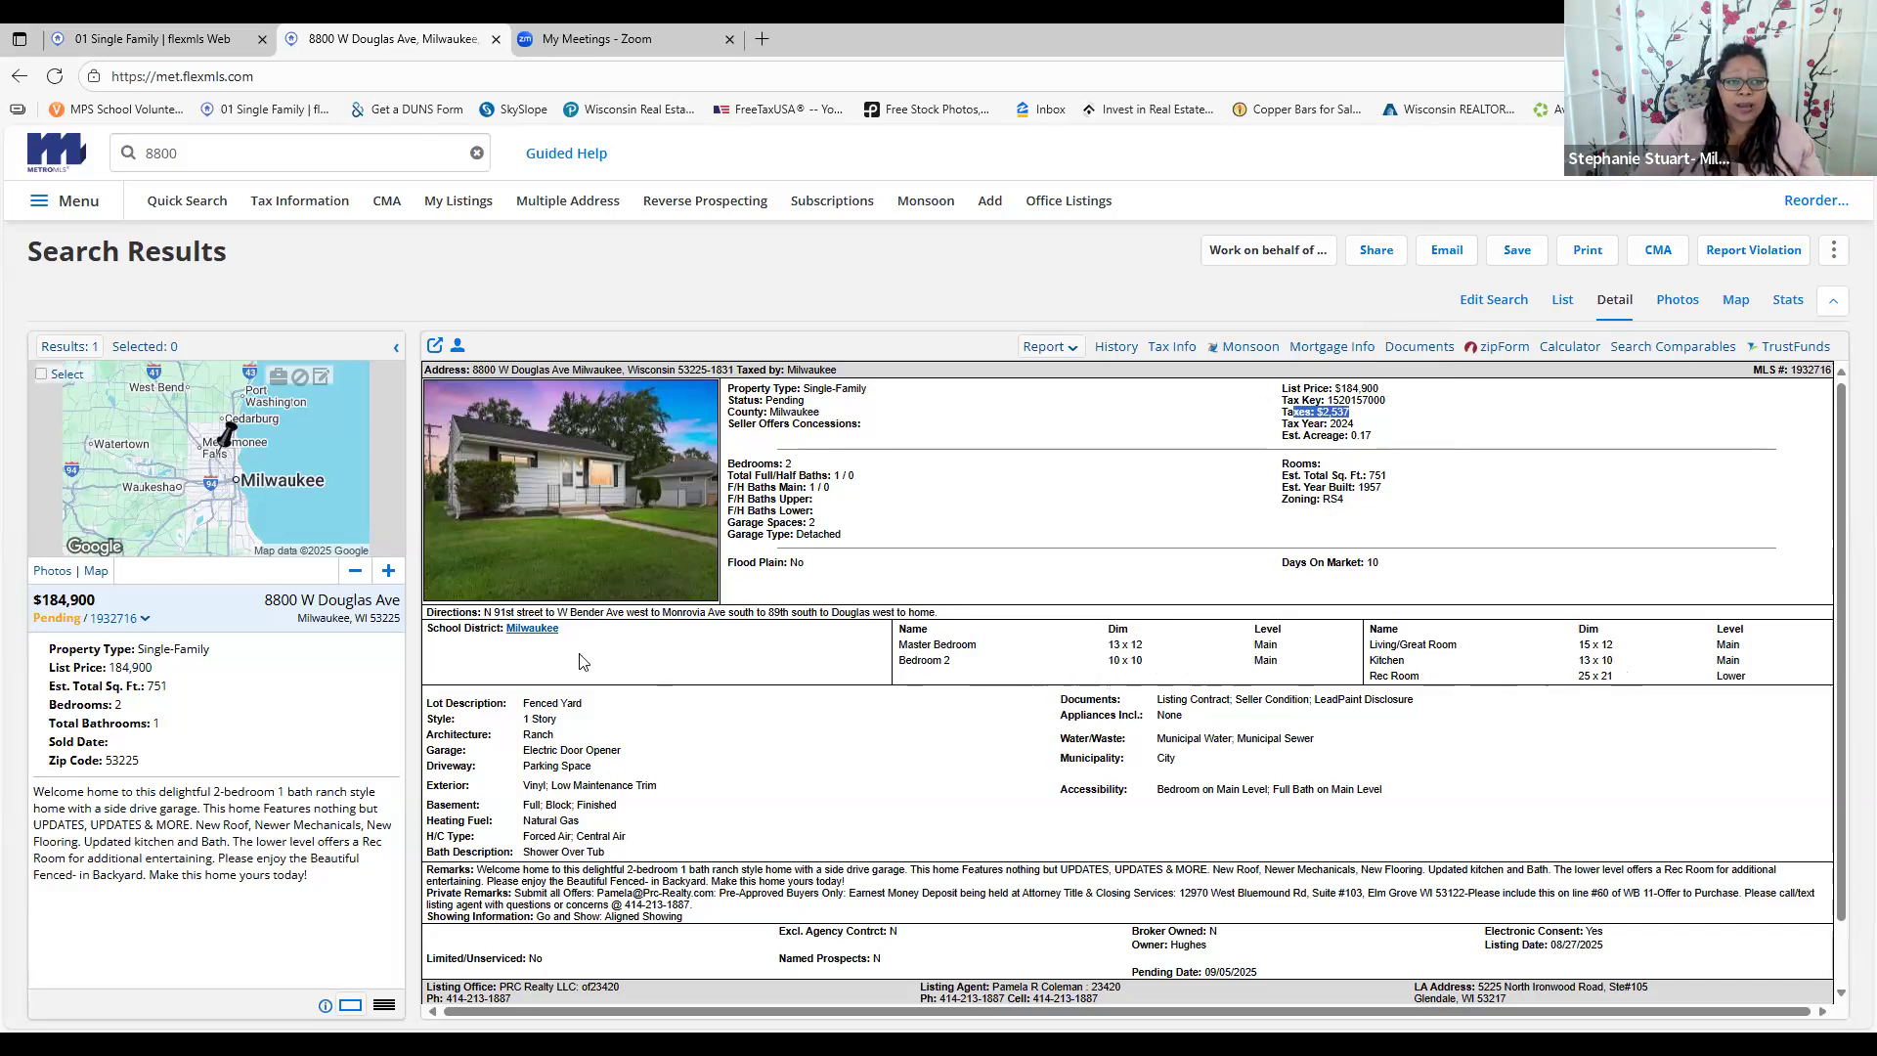
pyautogui.moveTo(523, 704); pyautogui.dragTo(584, 704)
pyautogui.scroll(-1, 542, 658)
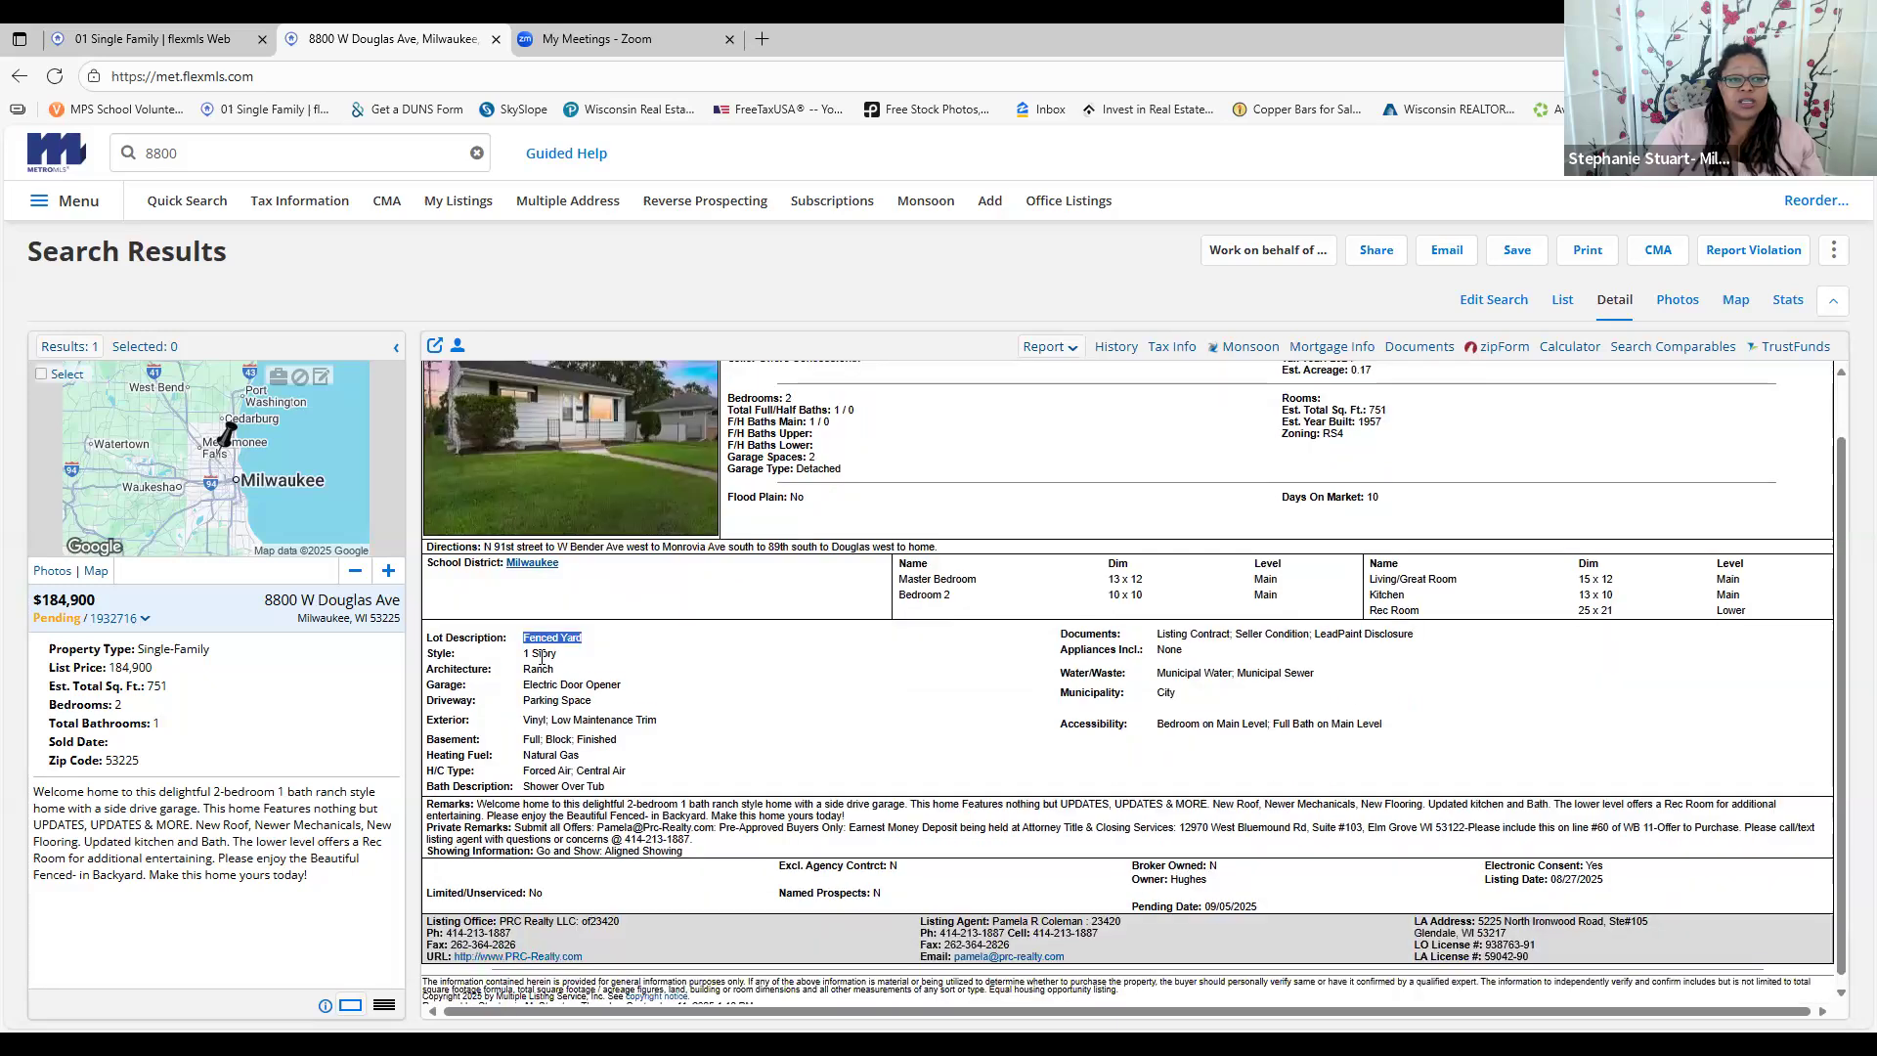
pyautogui.moveTo(524, 646); pyautogui.dragTo(570, 655)
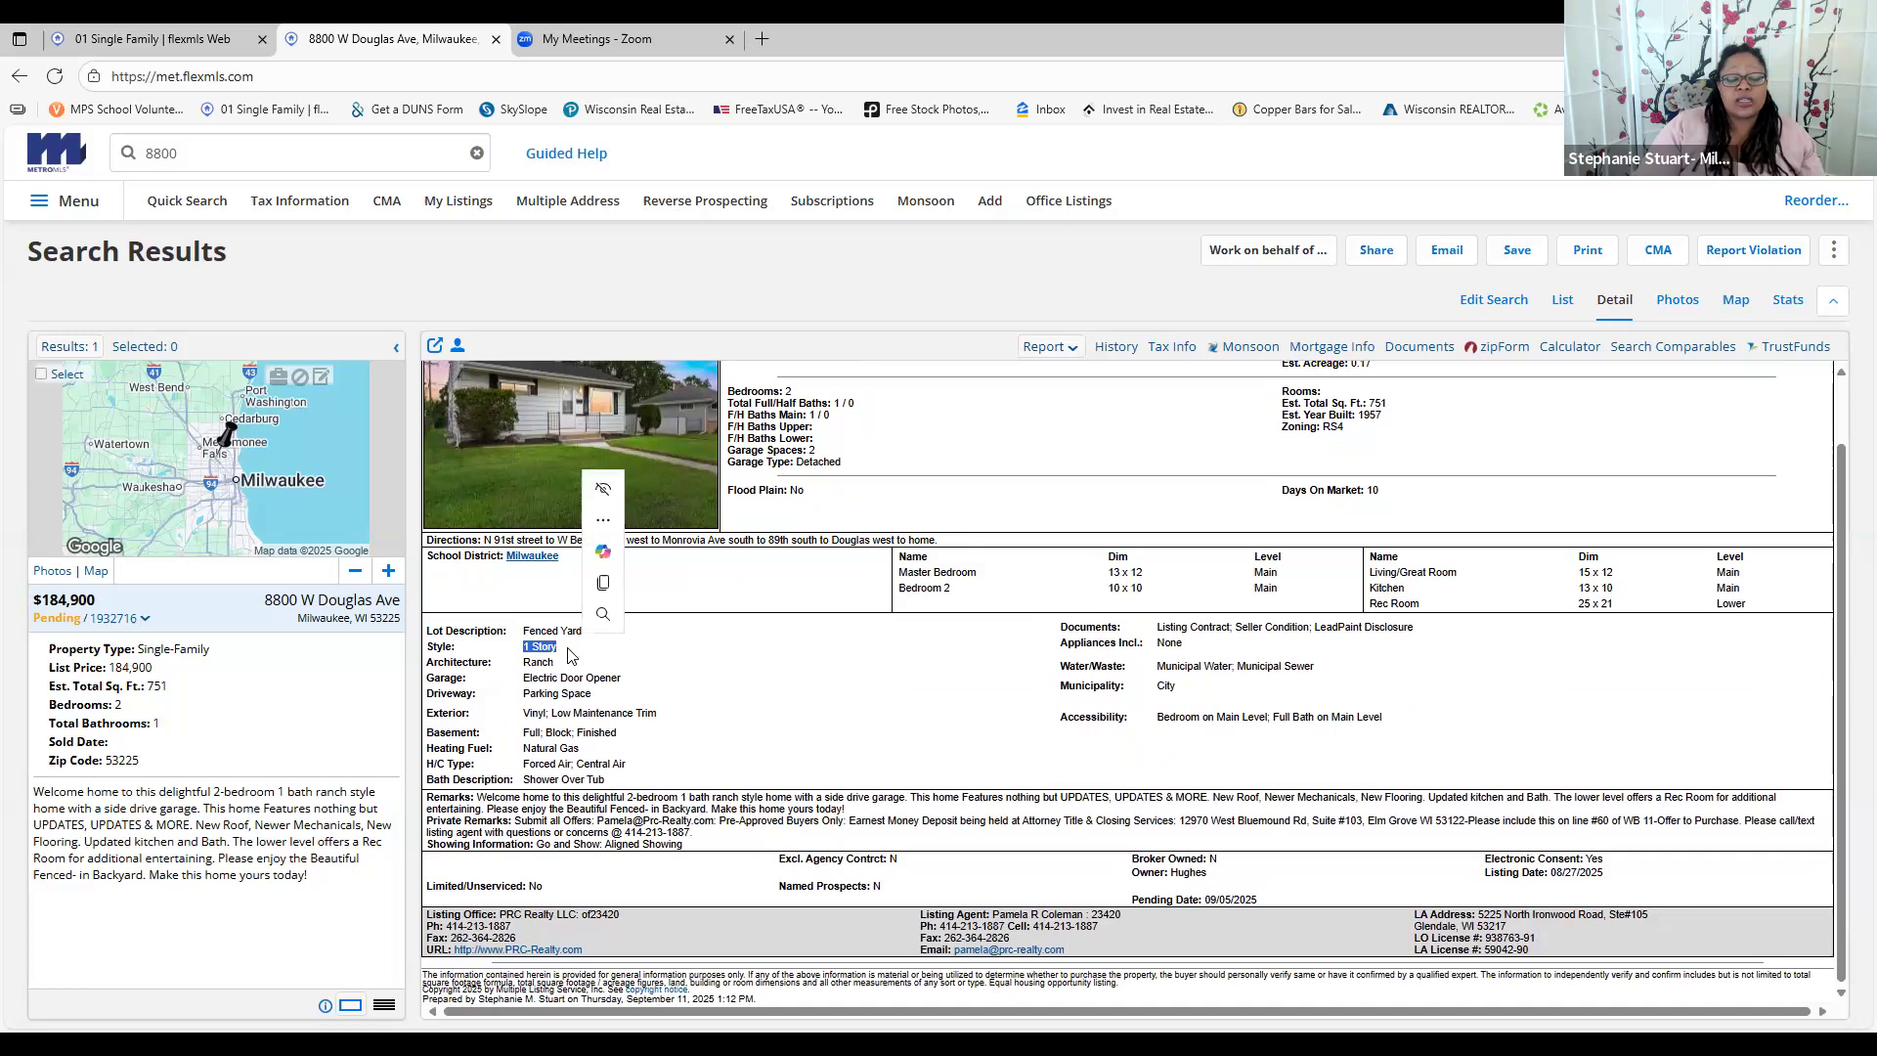
pyautogui.click(570, 655)
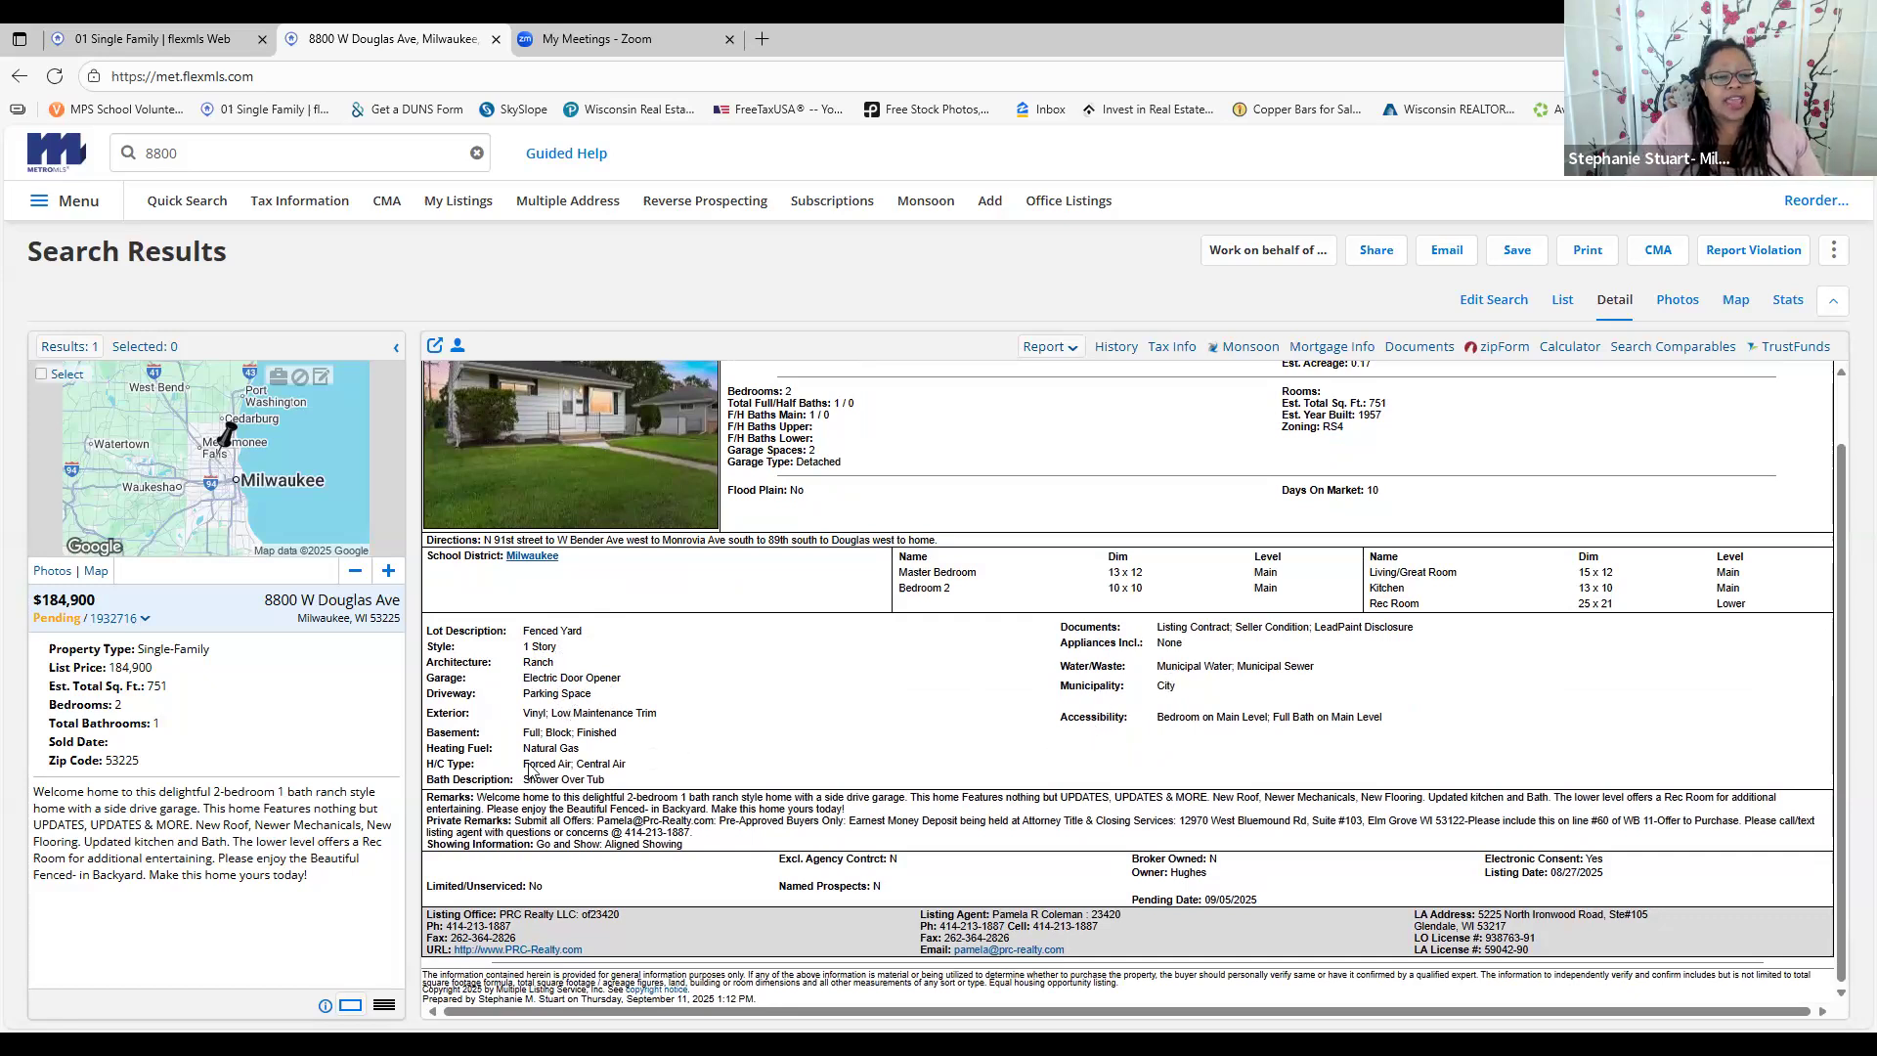
pyautogui.moveTo(590, 778); pyautogui.dragTo(649, 772)
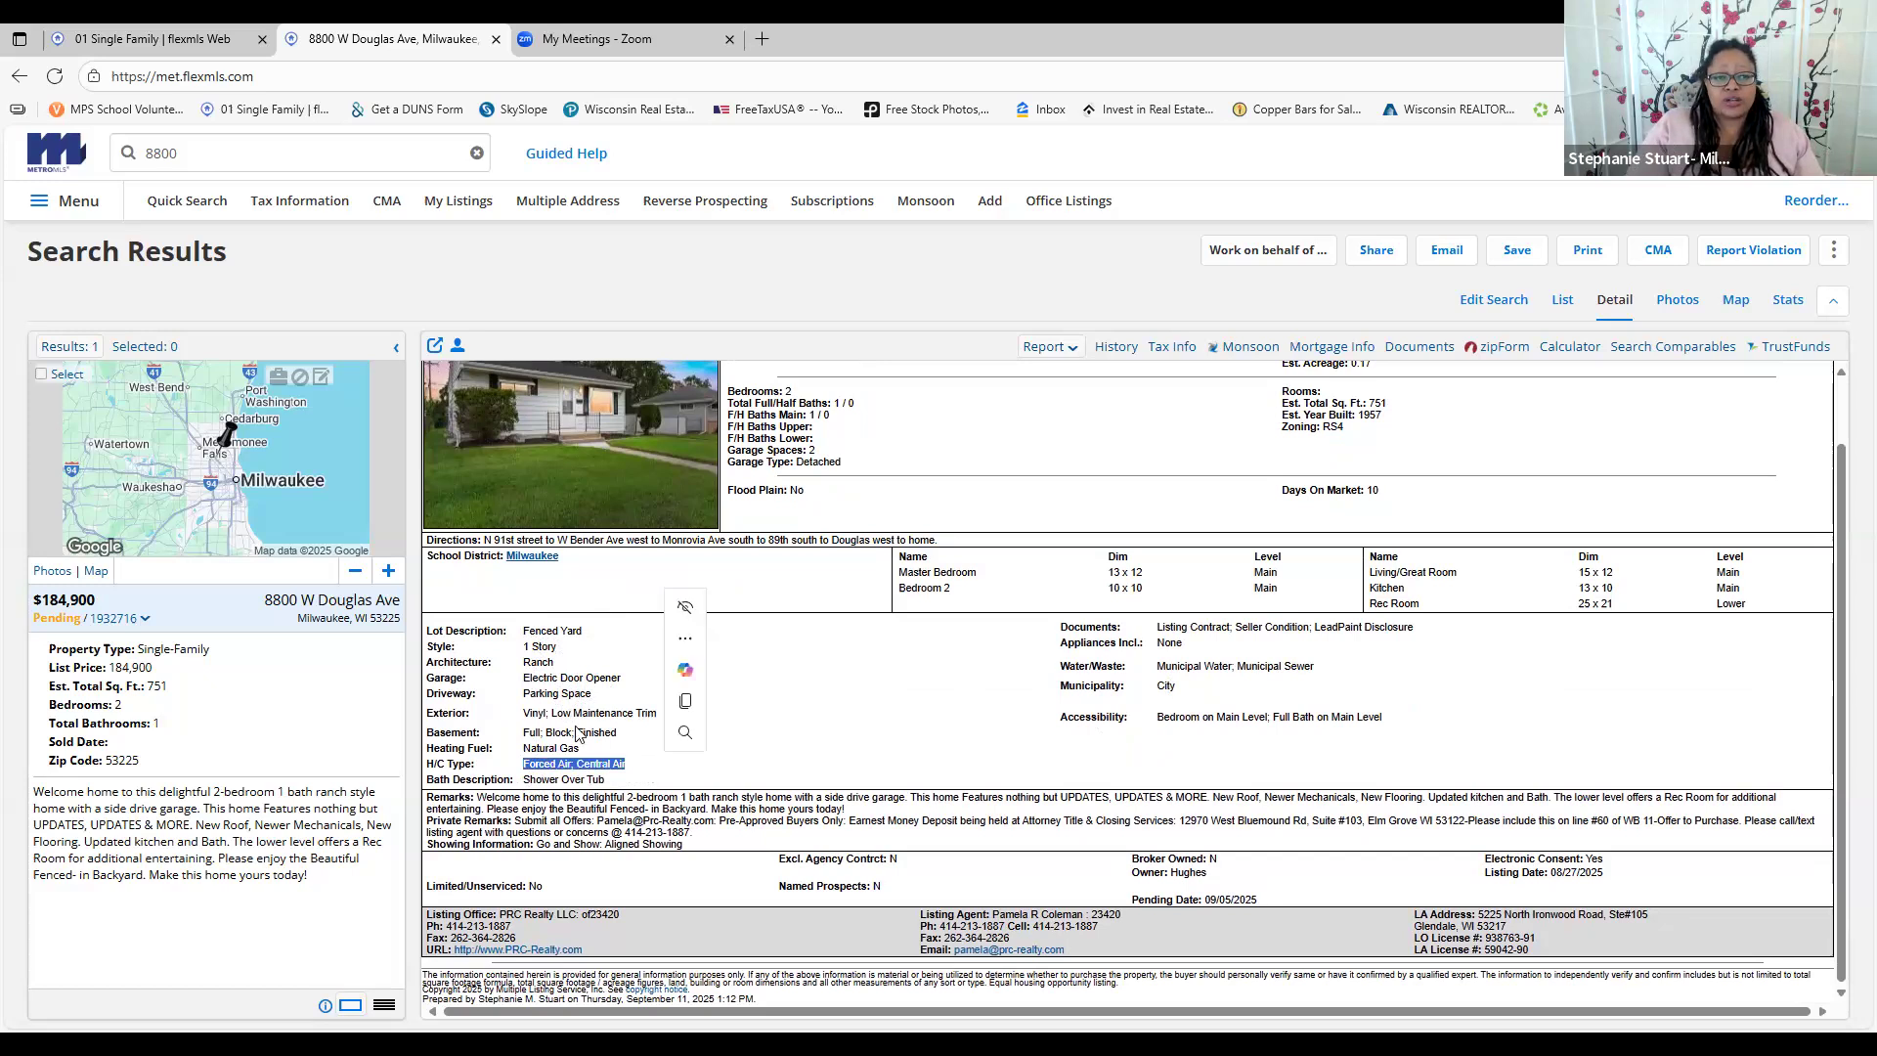
pyautogui.click(537, 730)
pyautogui.moveTo(537, 730); pyautogui.dragTo(653, 745)
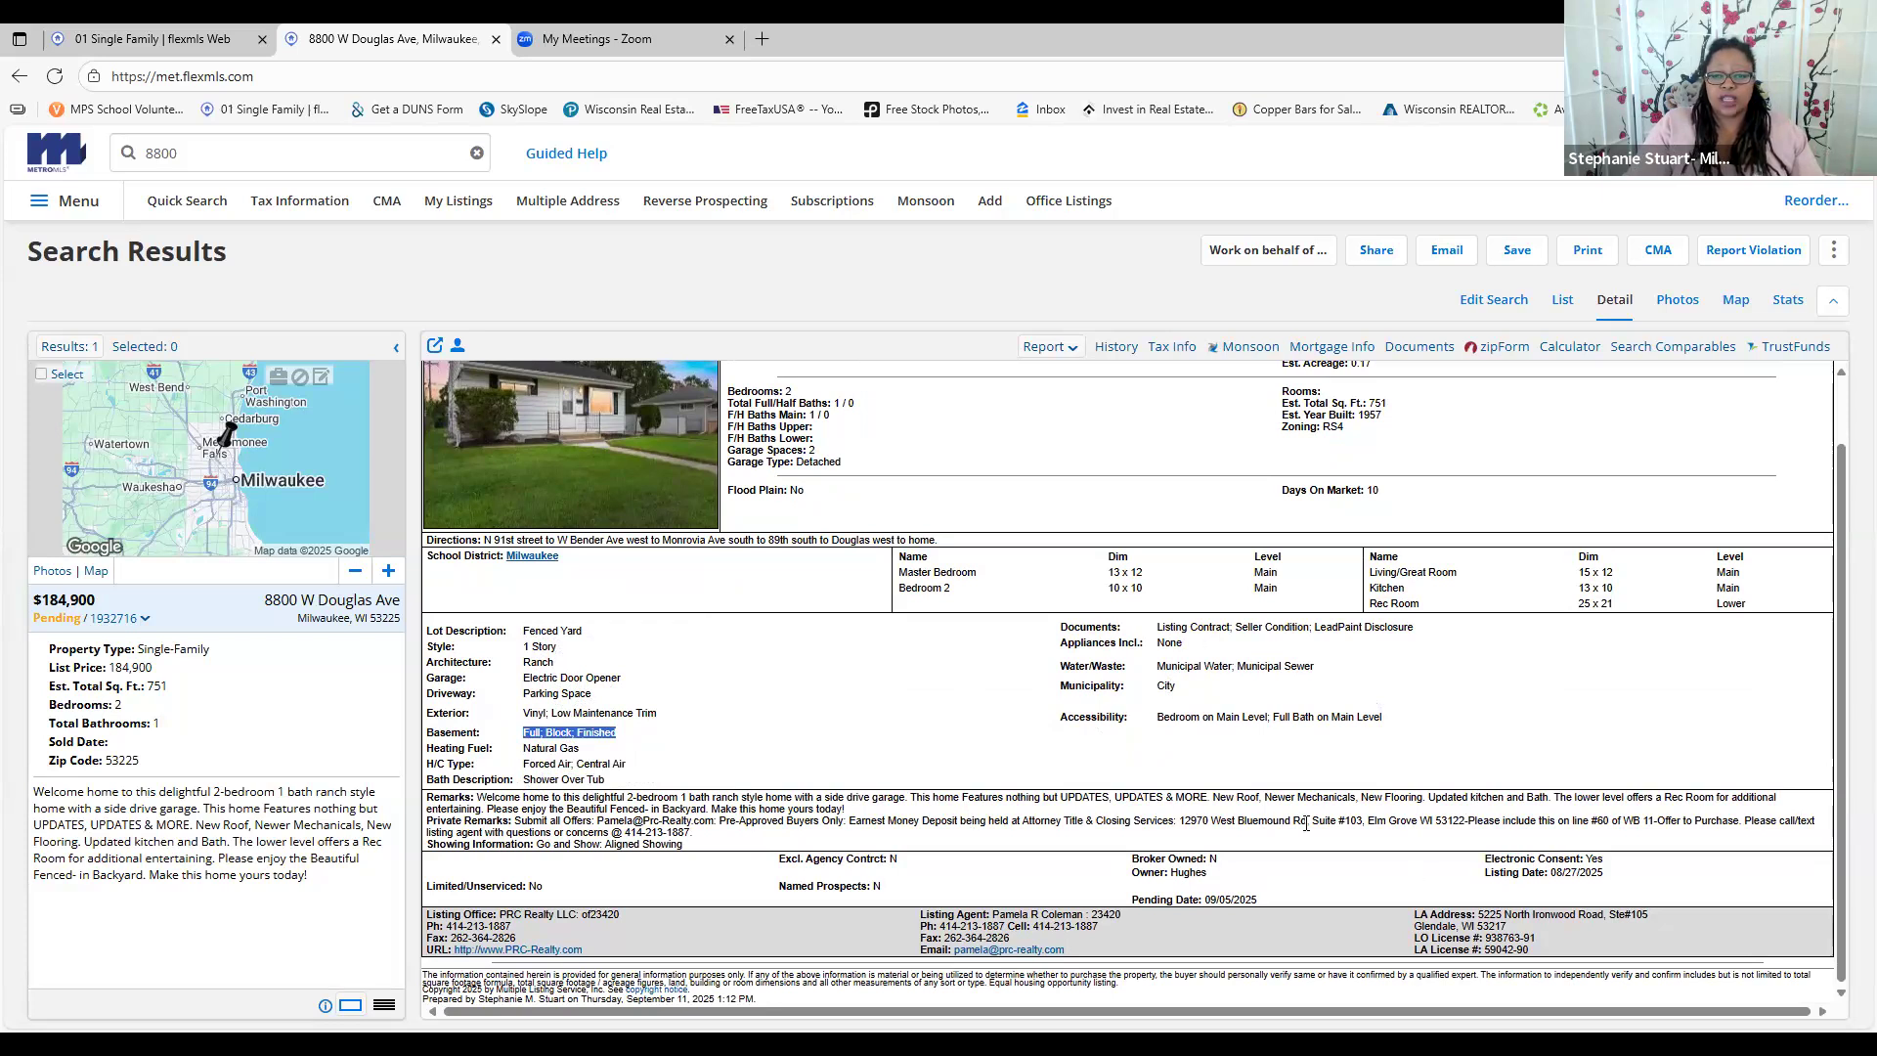
pyautogui.moveTo(435, 798); pyautogui.dragTo(945, 811)
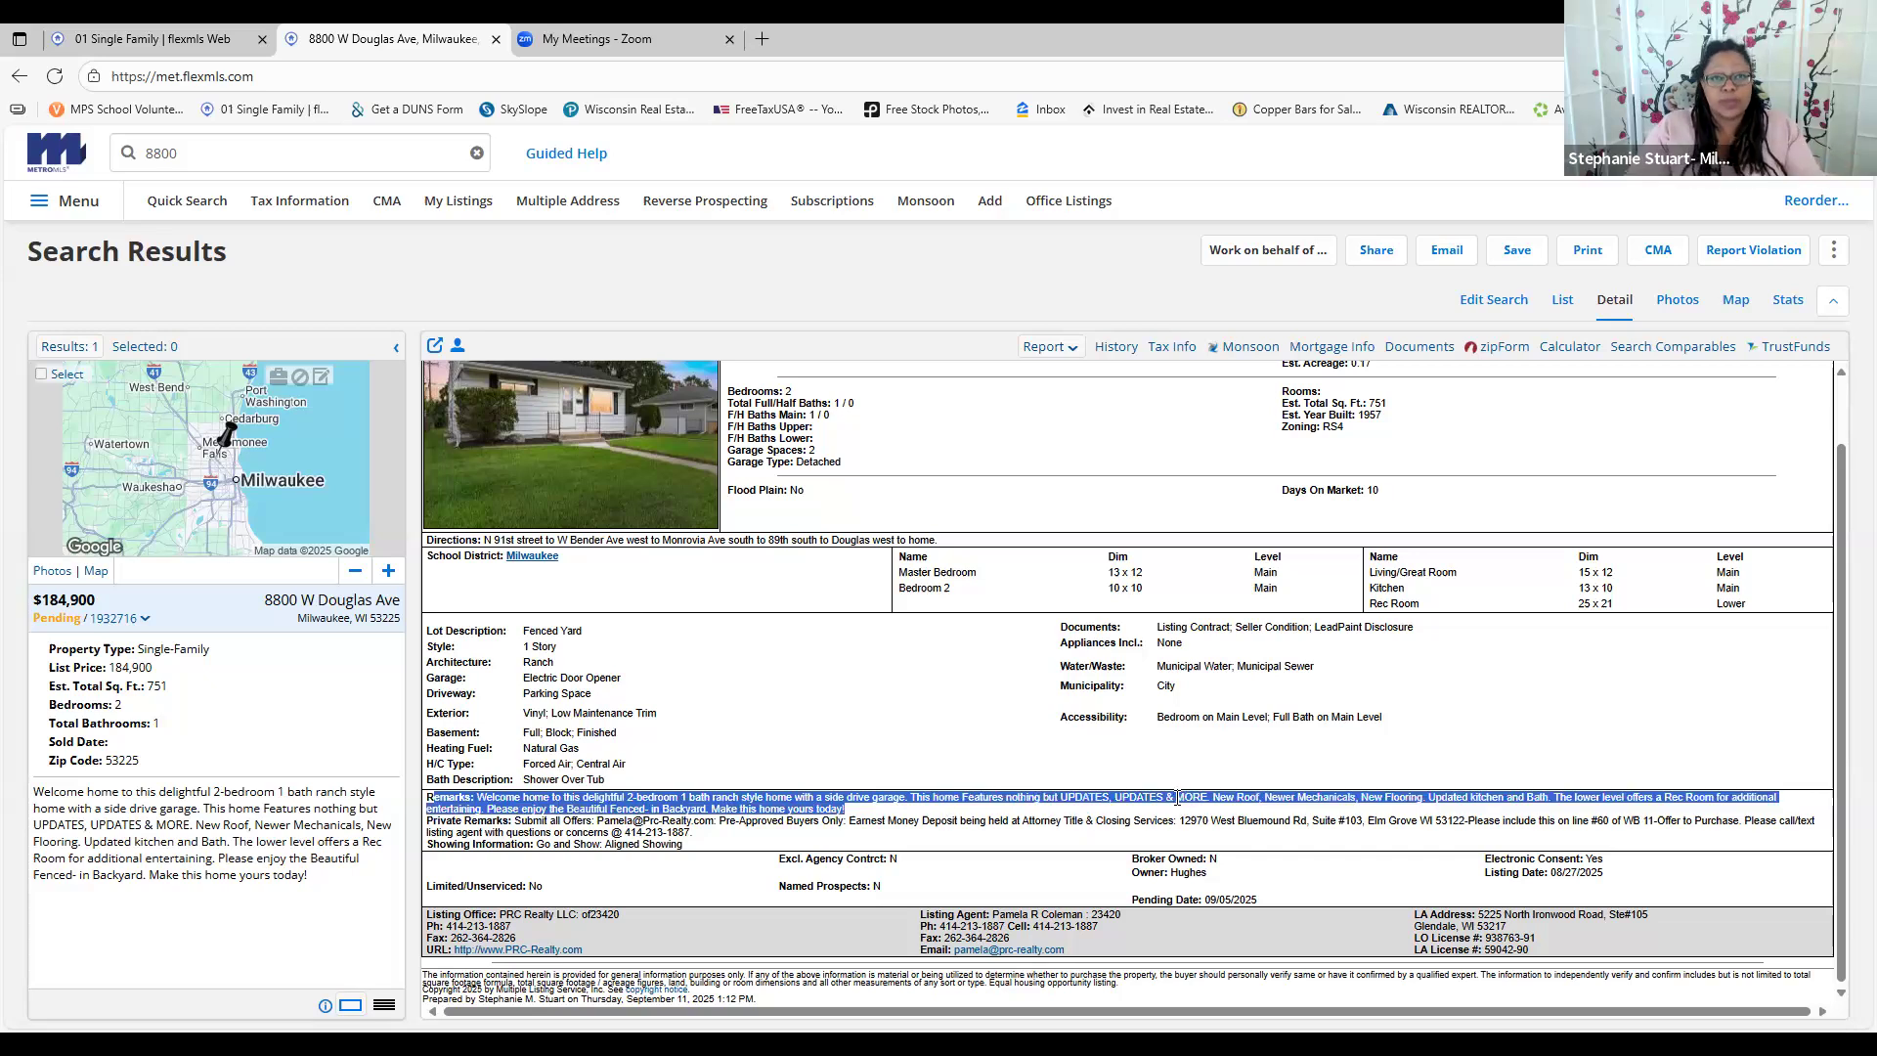
pyautogui.click(1322, 808)
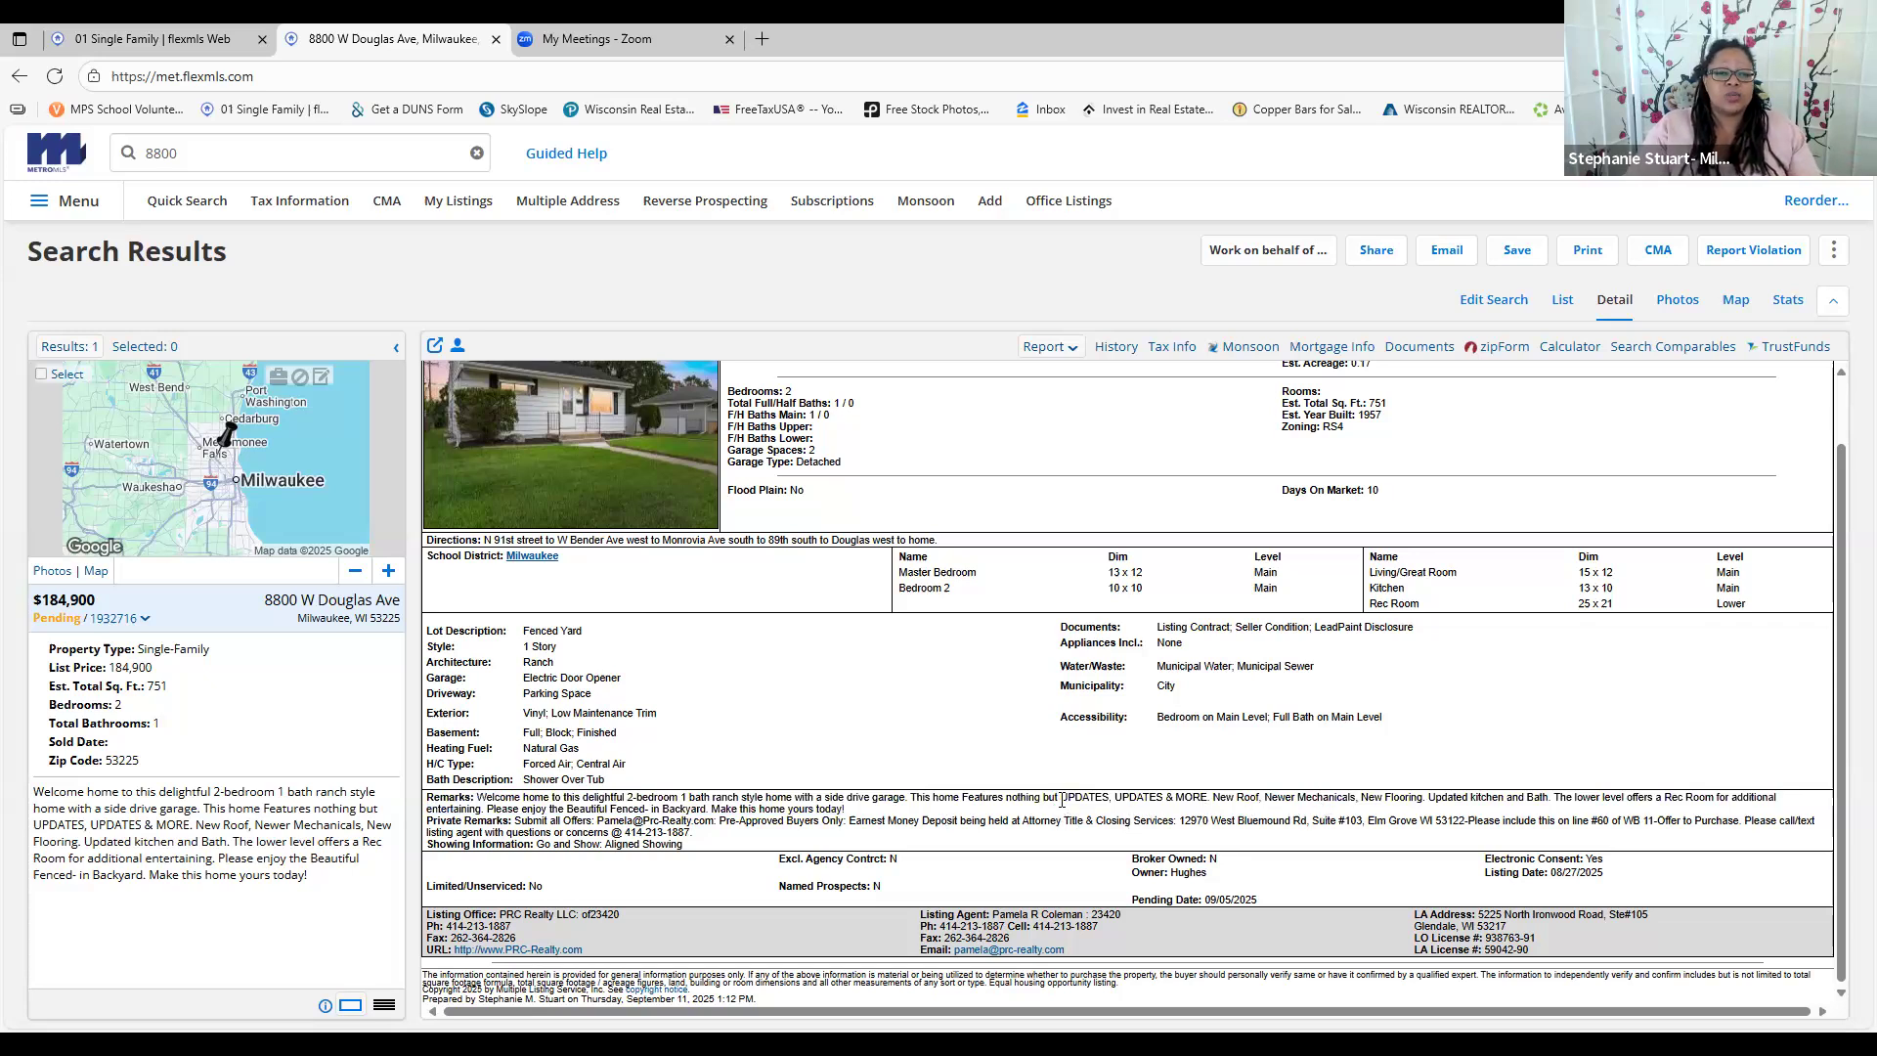
pyautogui.moveTo(1163, 810); pyautogui.dragTo(1780, 808)
pyautogui.click(1235, 799)
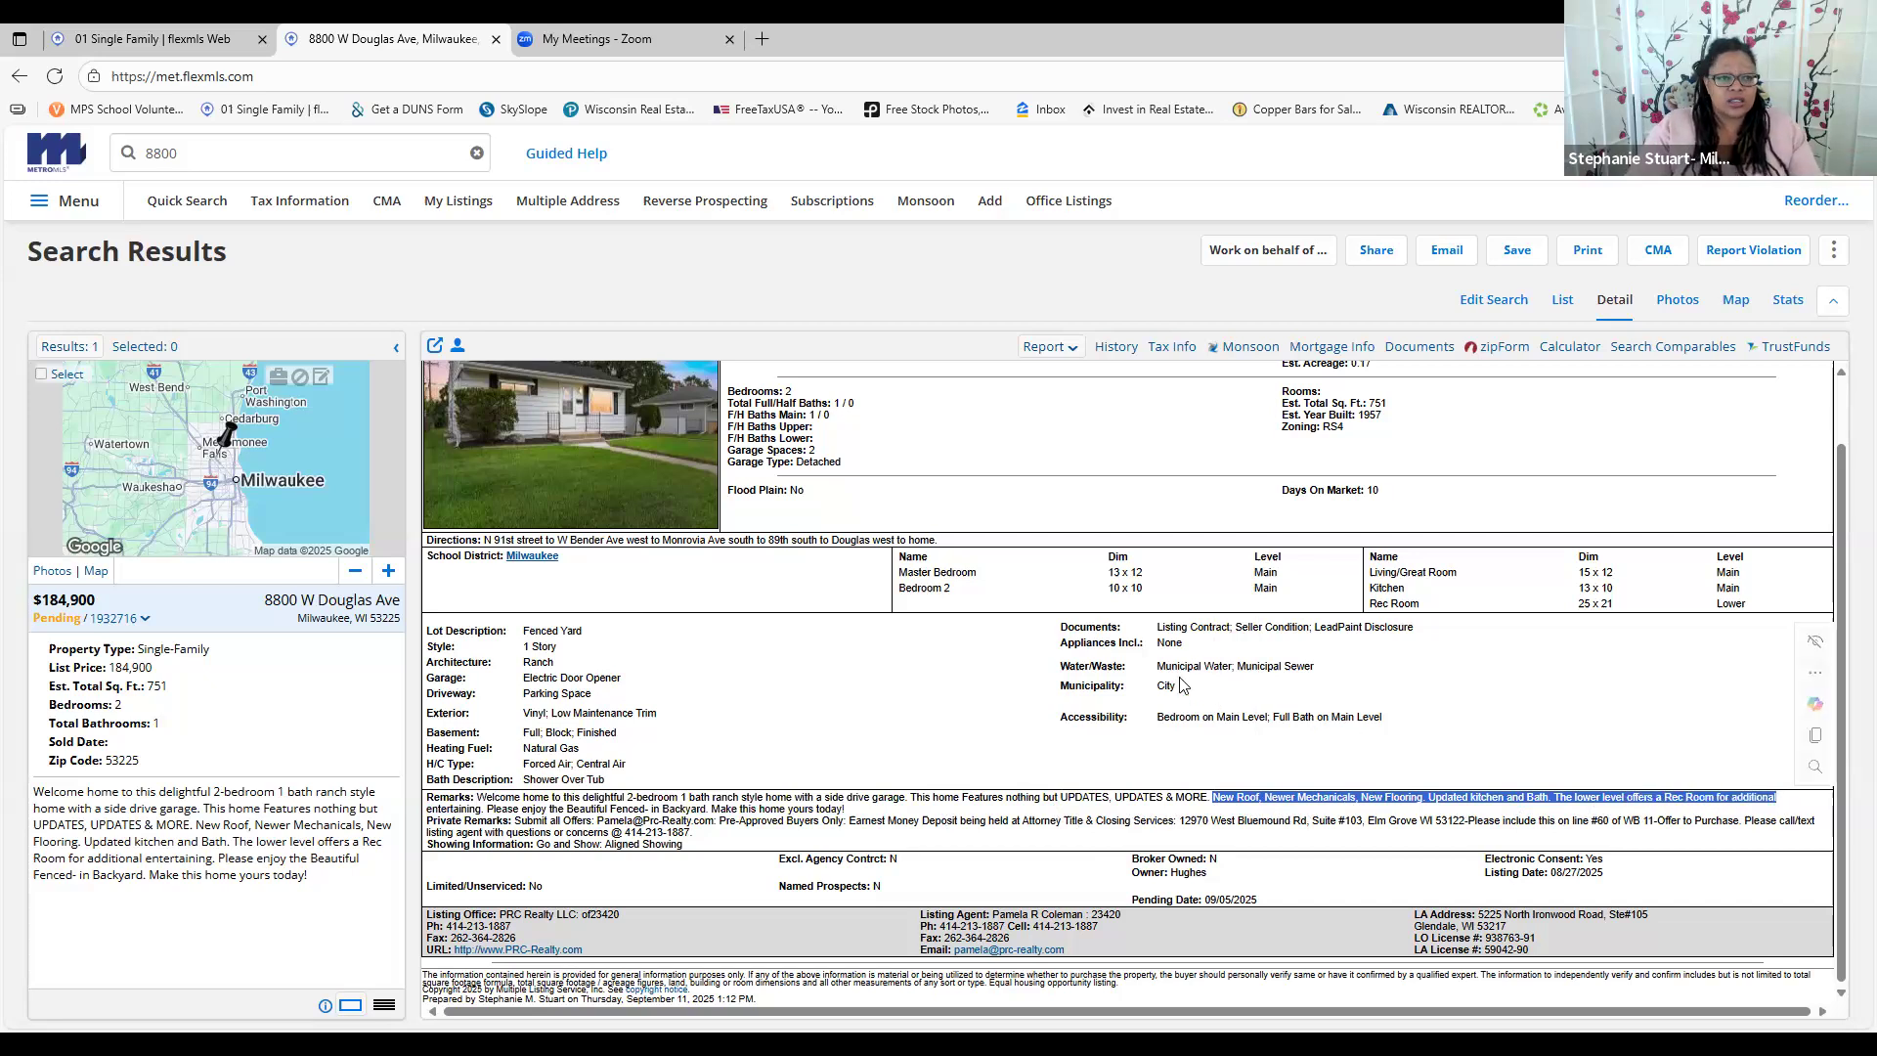
pyautogui.click(779, 730)
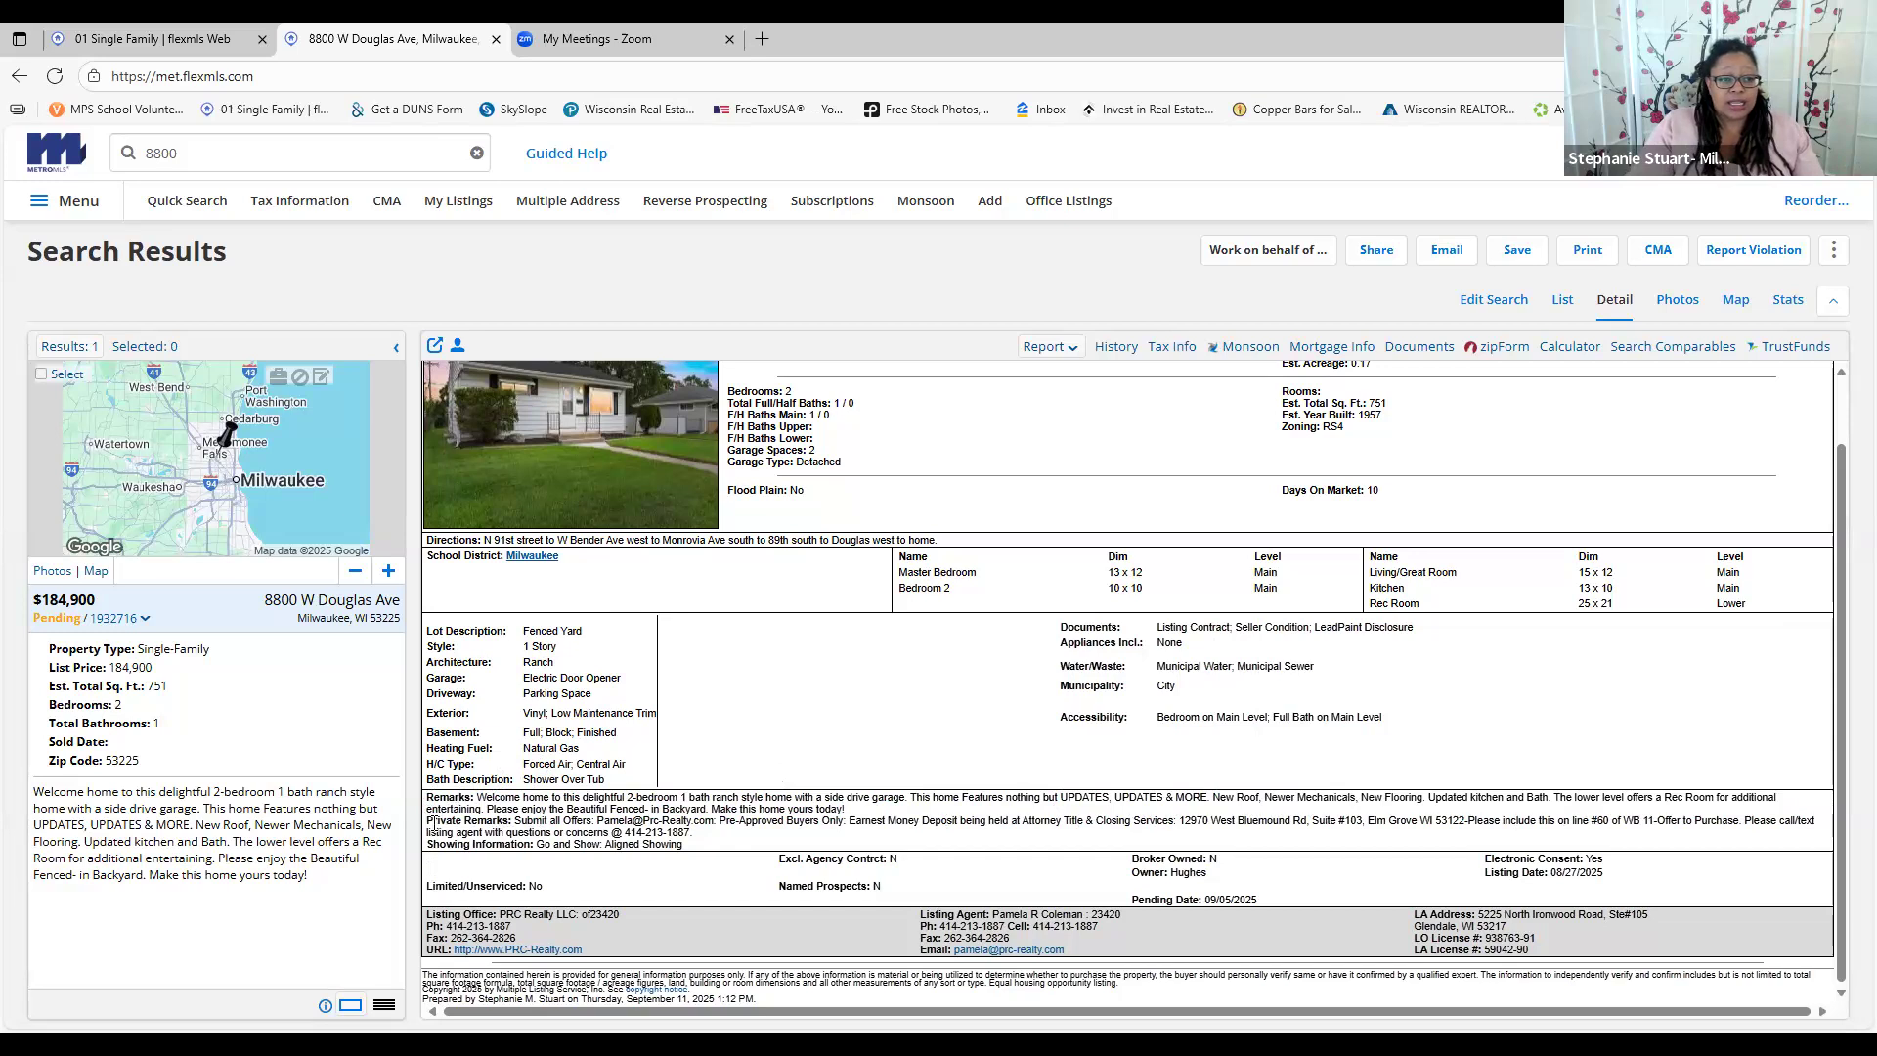
pyautogui.moveTo(430, 824); pyautogui.dragTo(728, 851)
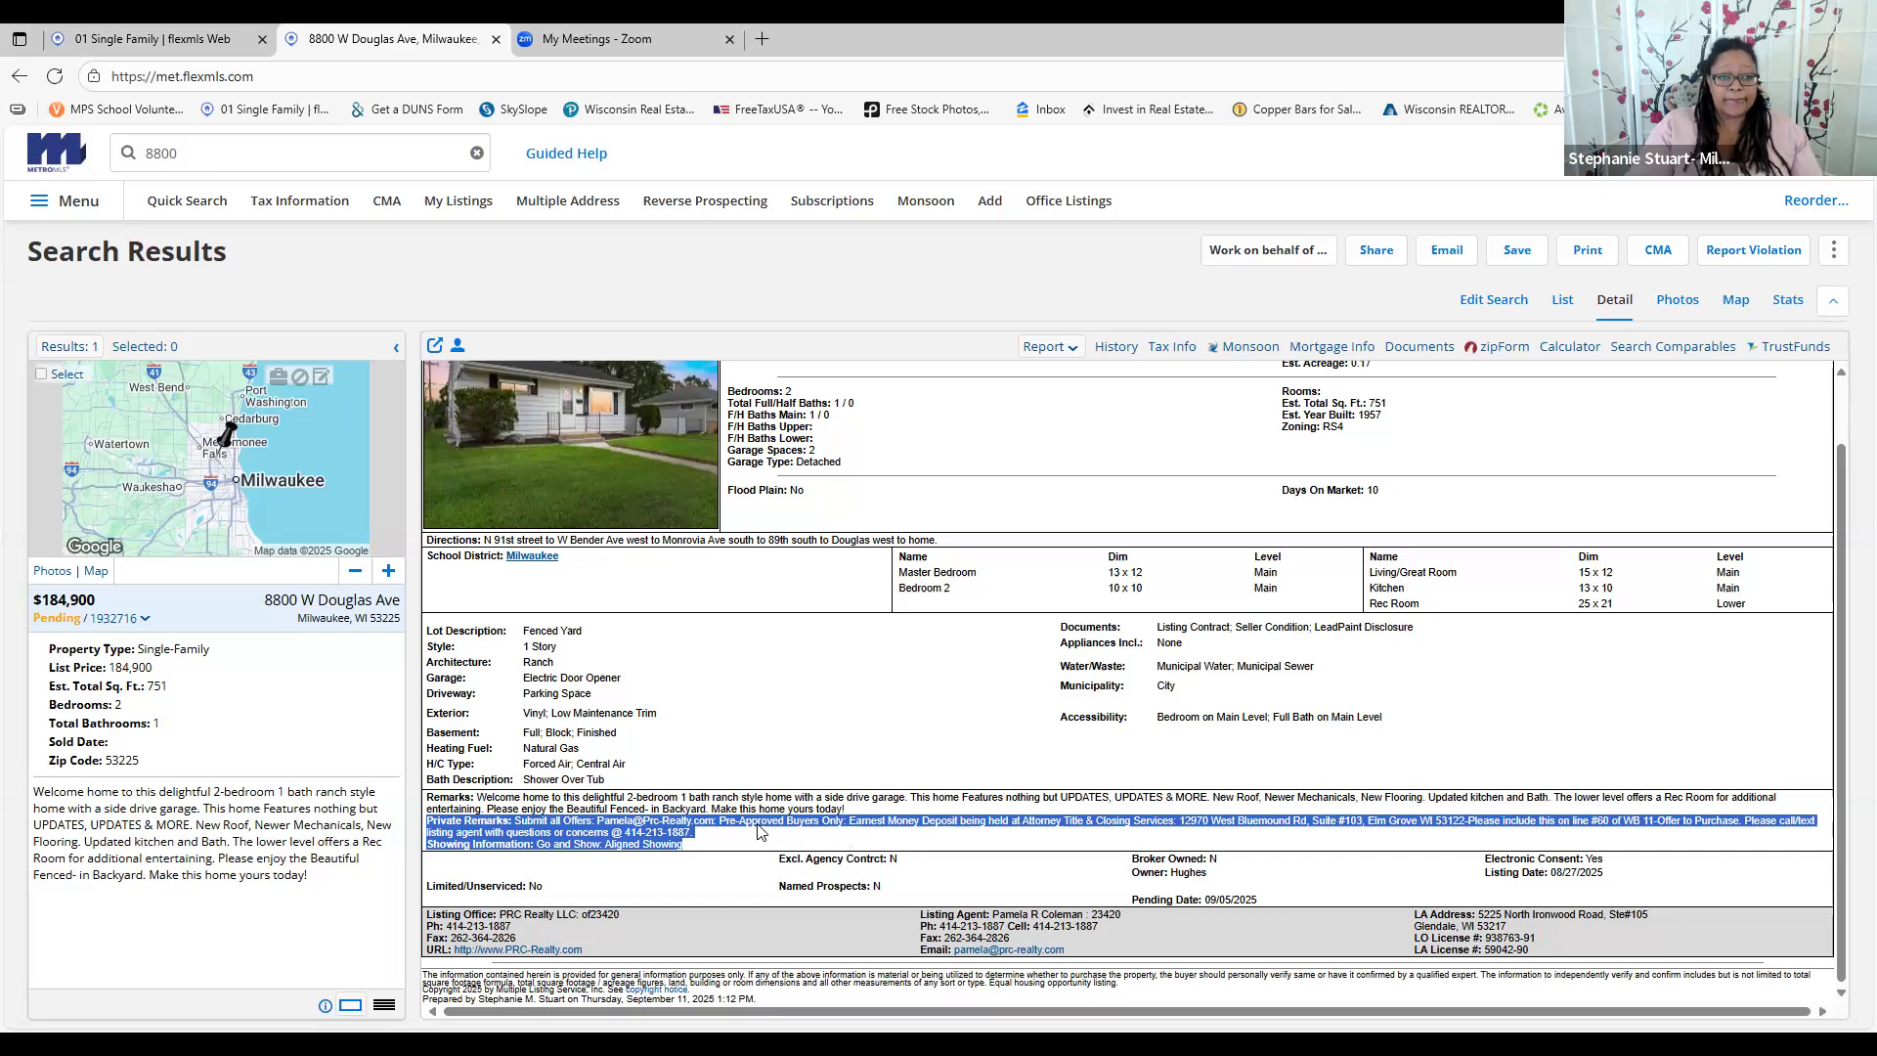
pyautogui.click(698, 851)
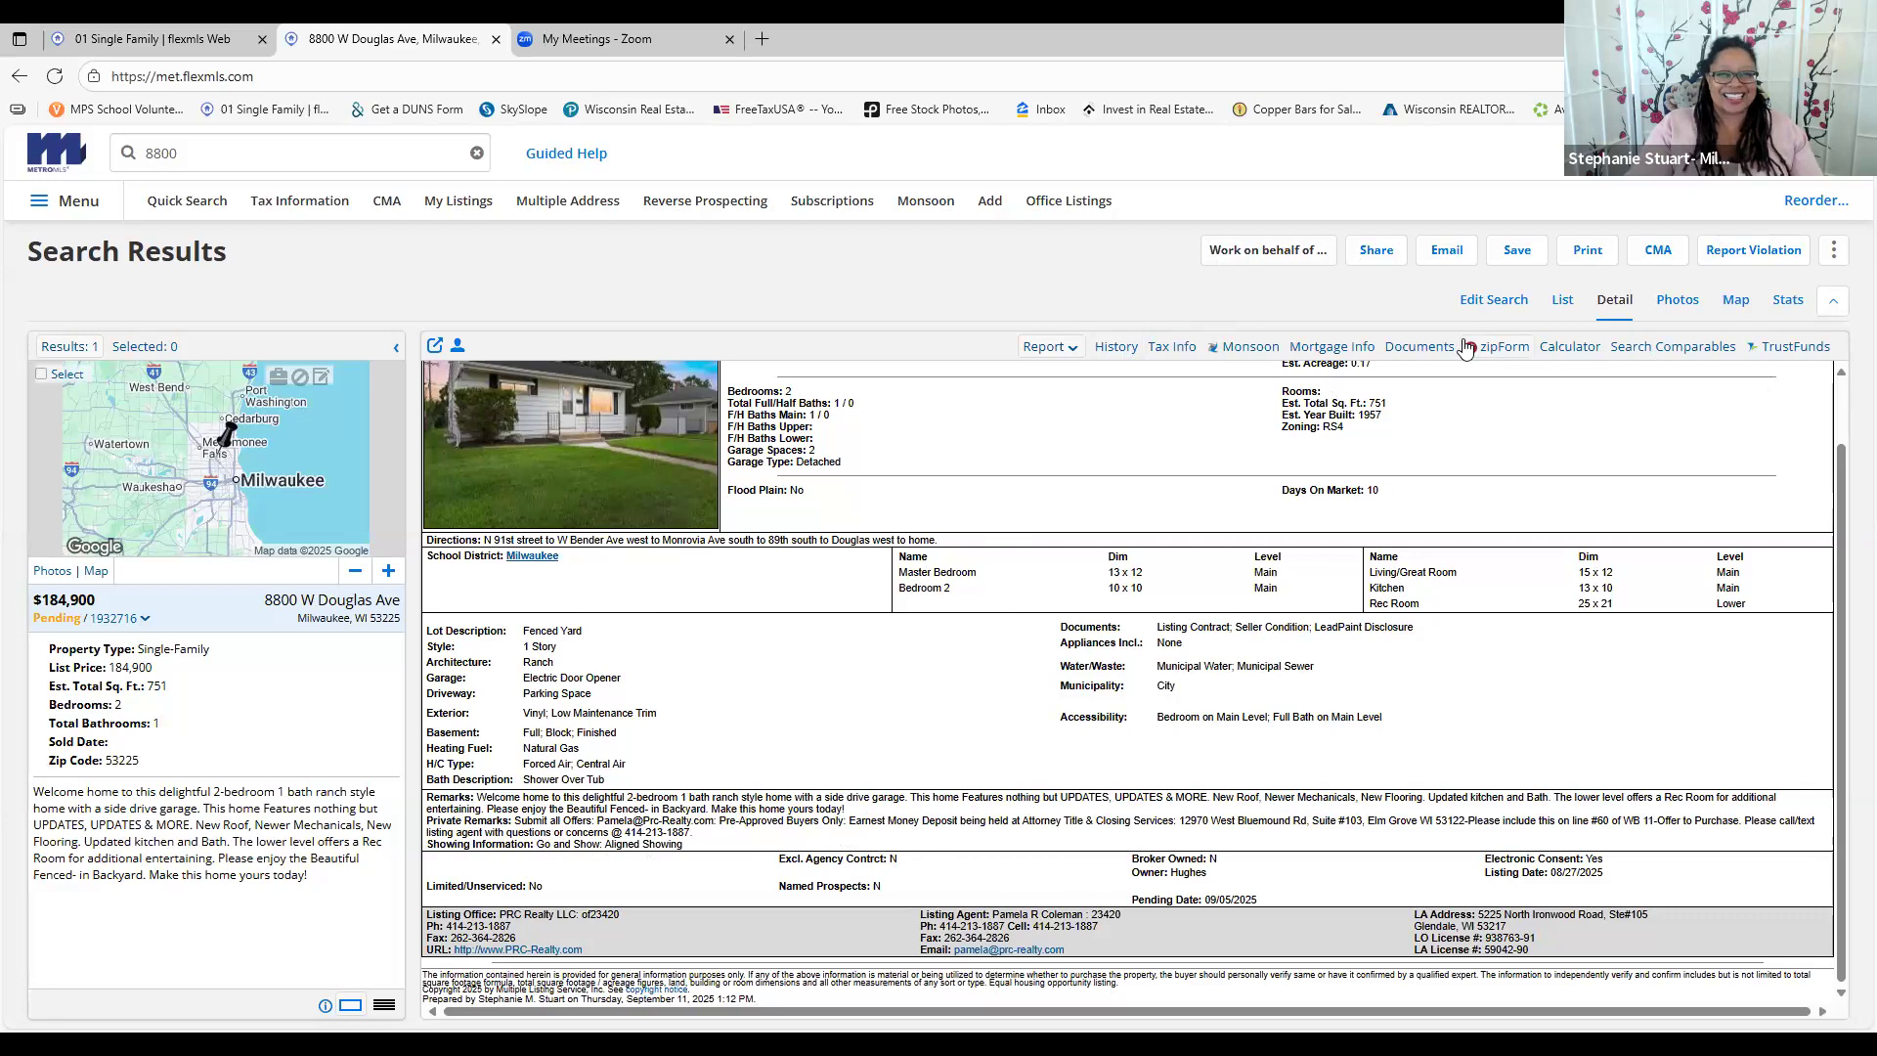
pyautogui.click(1124, 348)
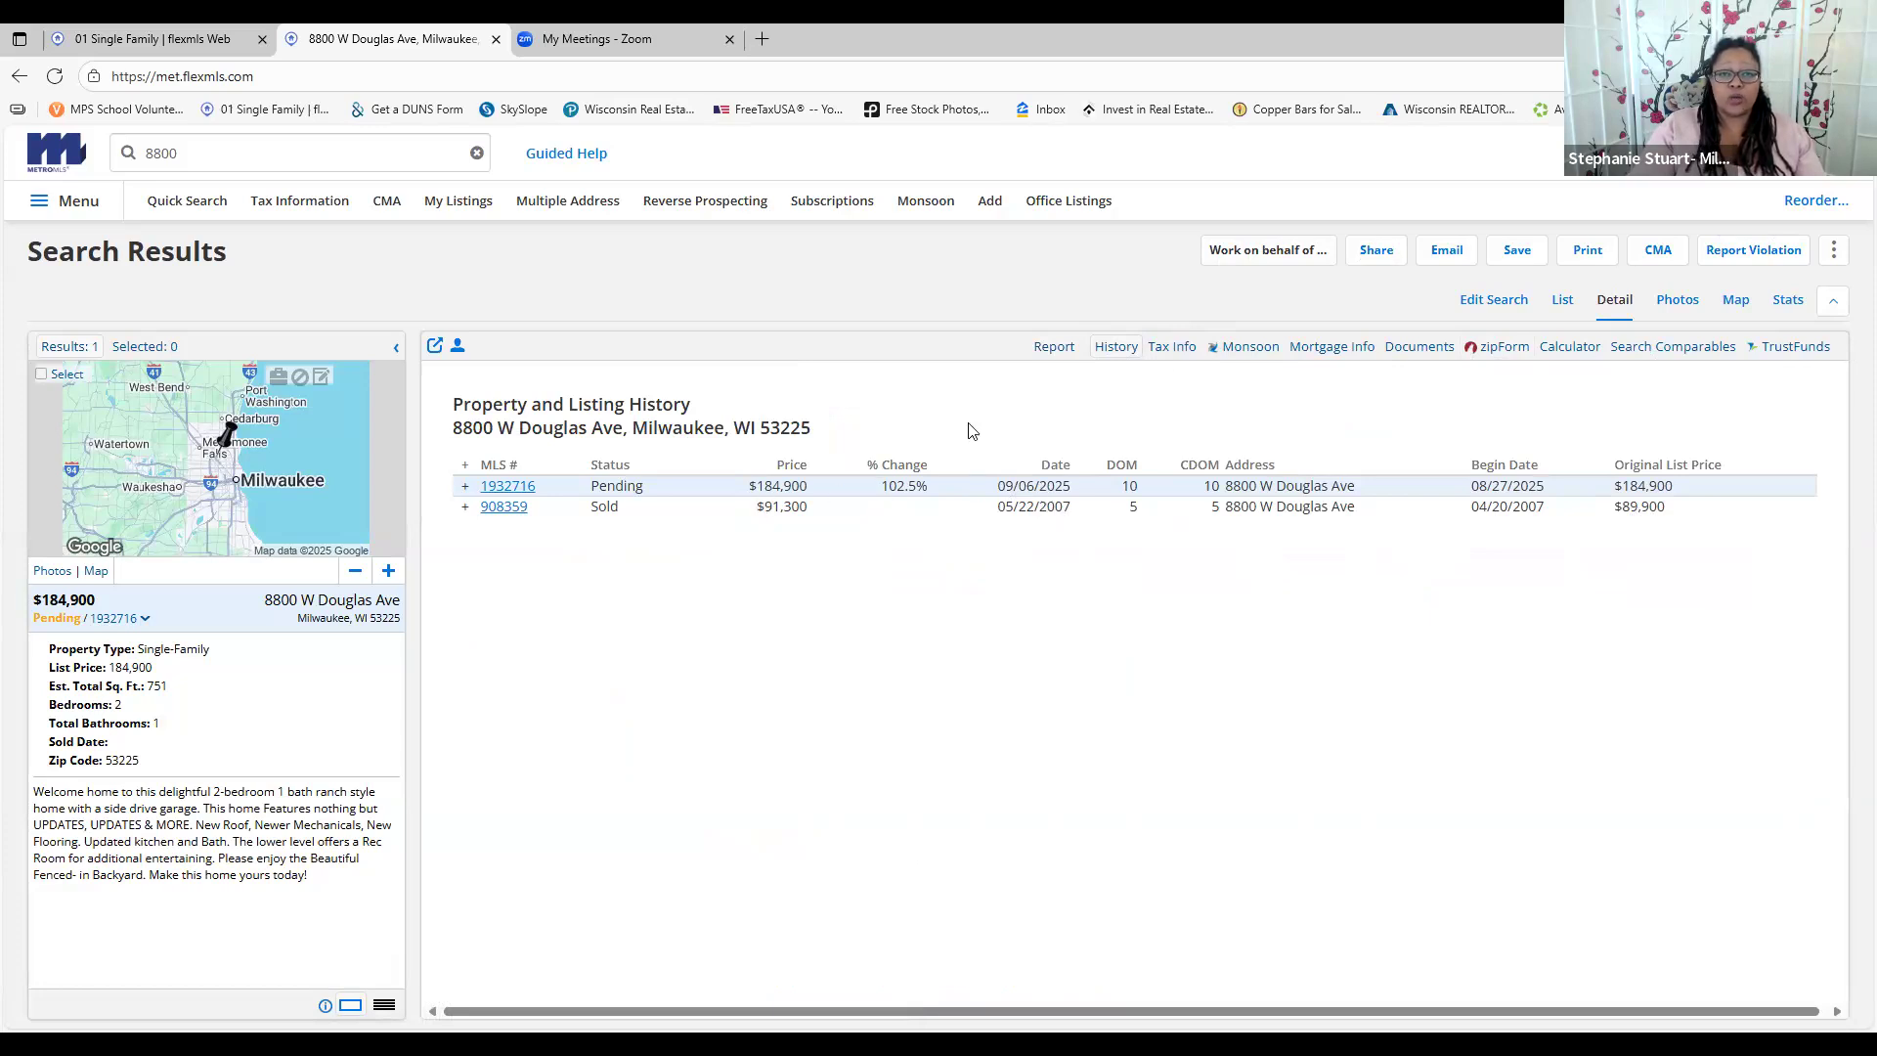
pyautogui.click(1172, 347)
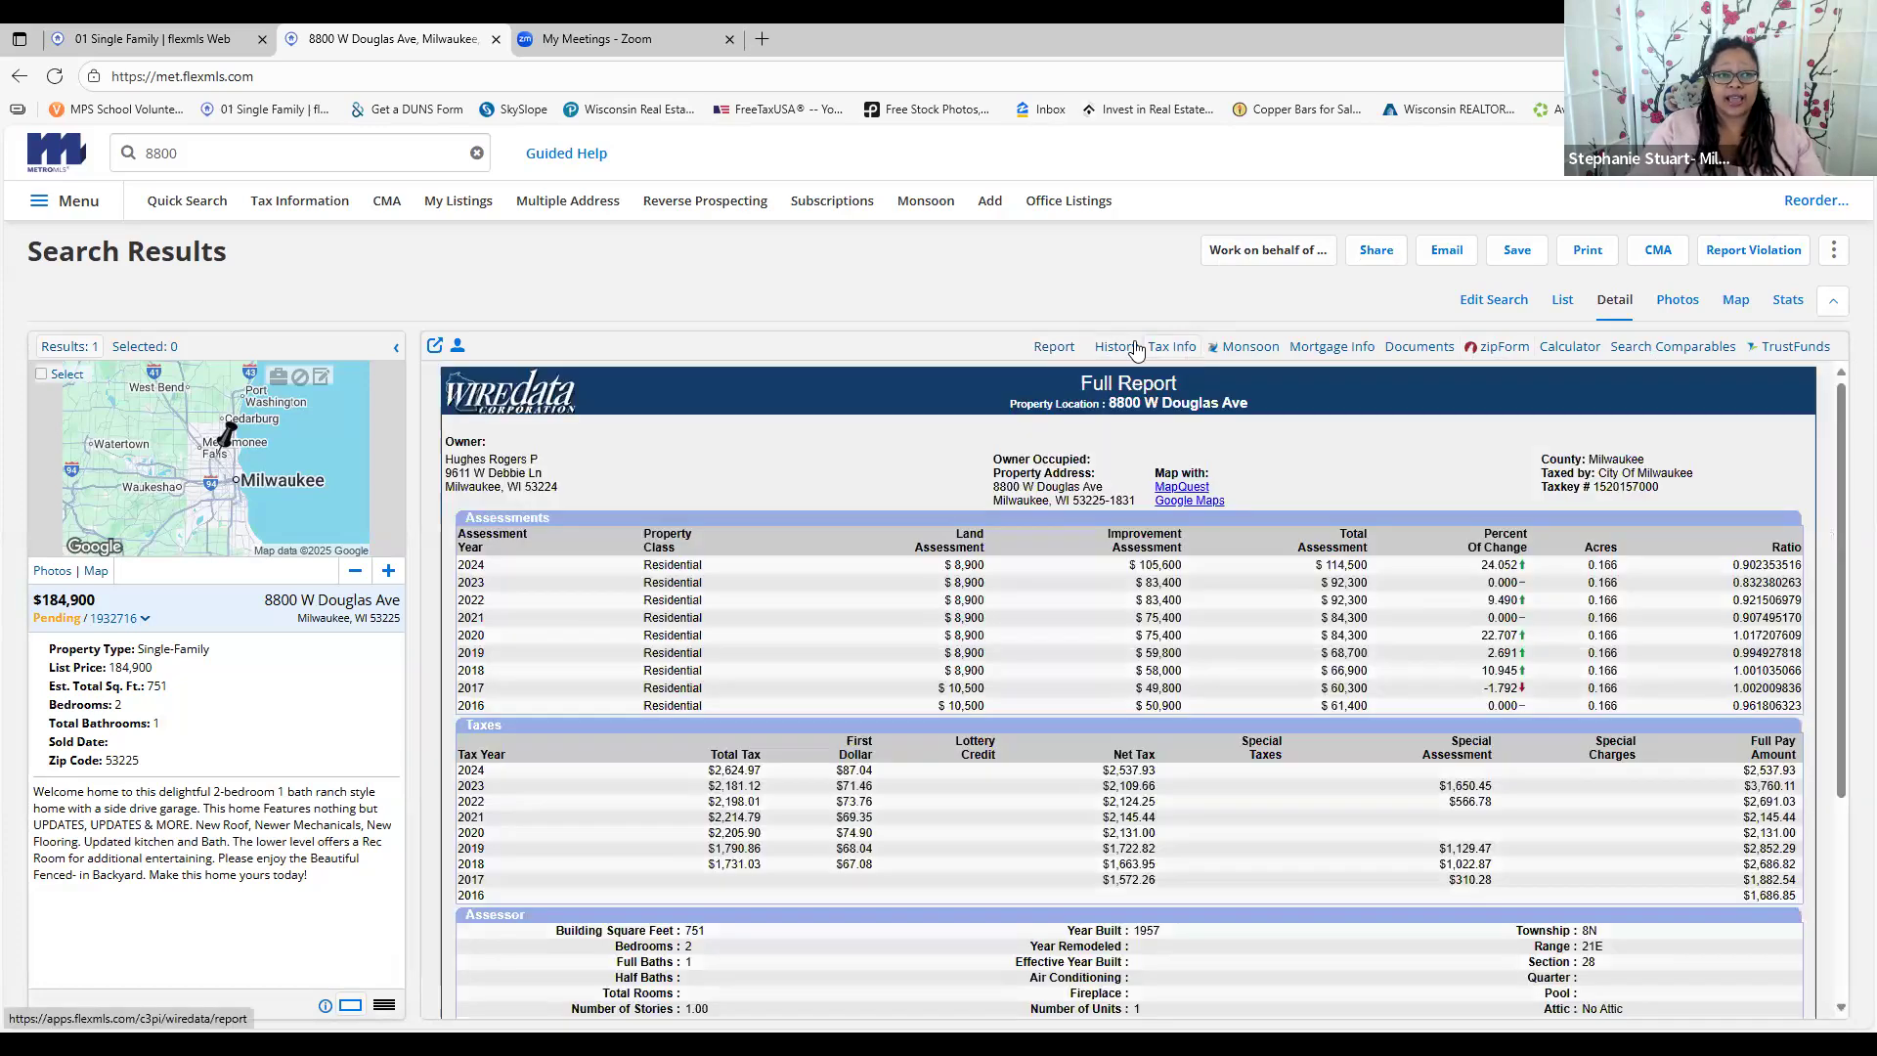
pyautogui.scroll(-3, 630, 489)
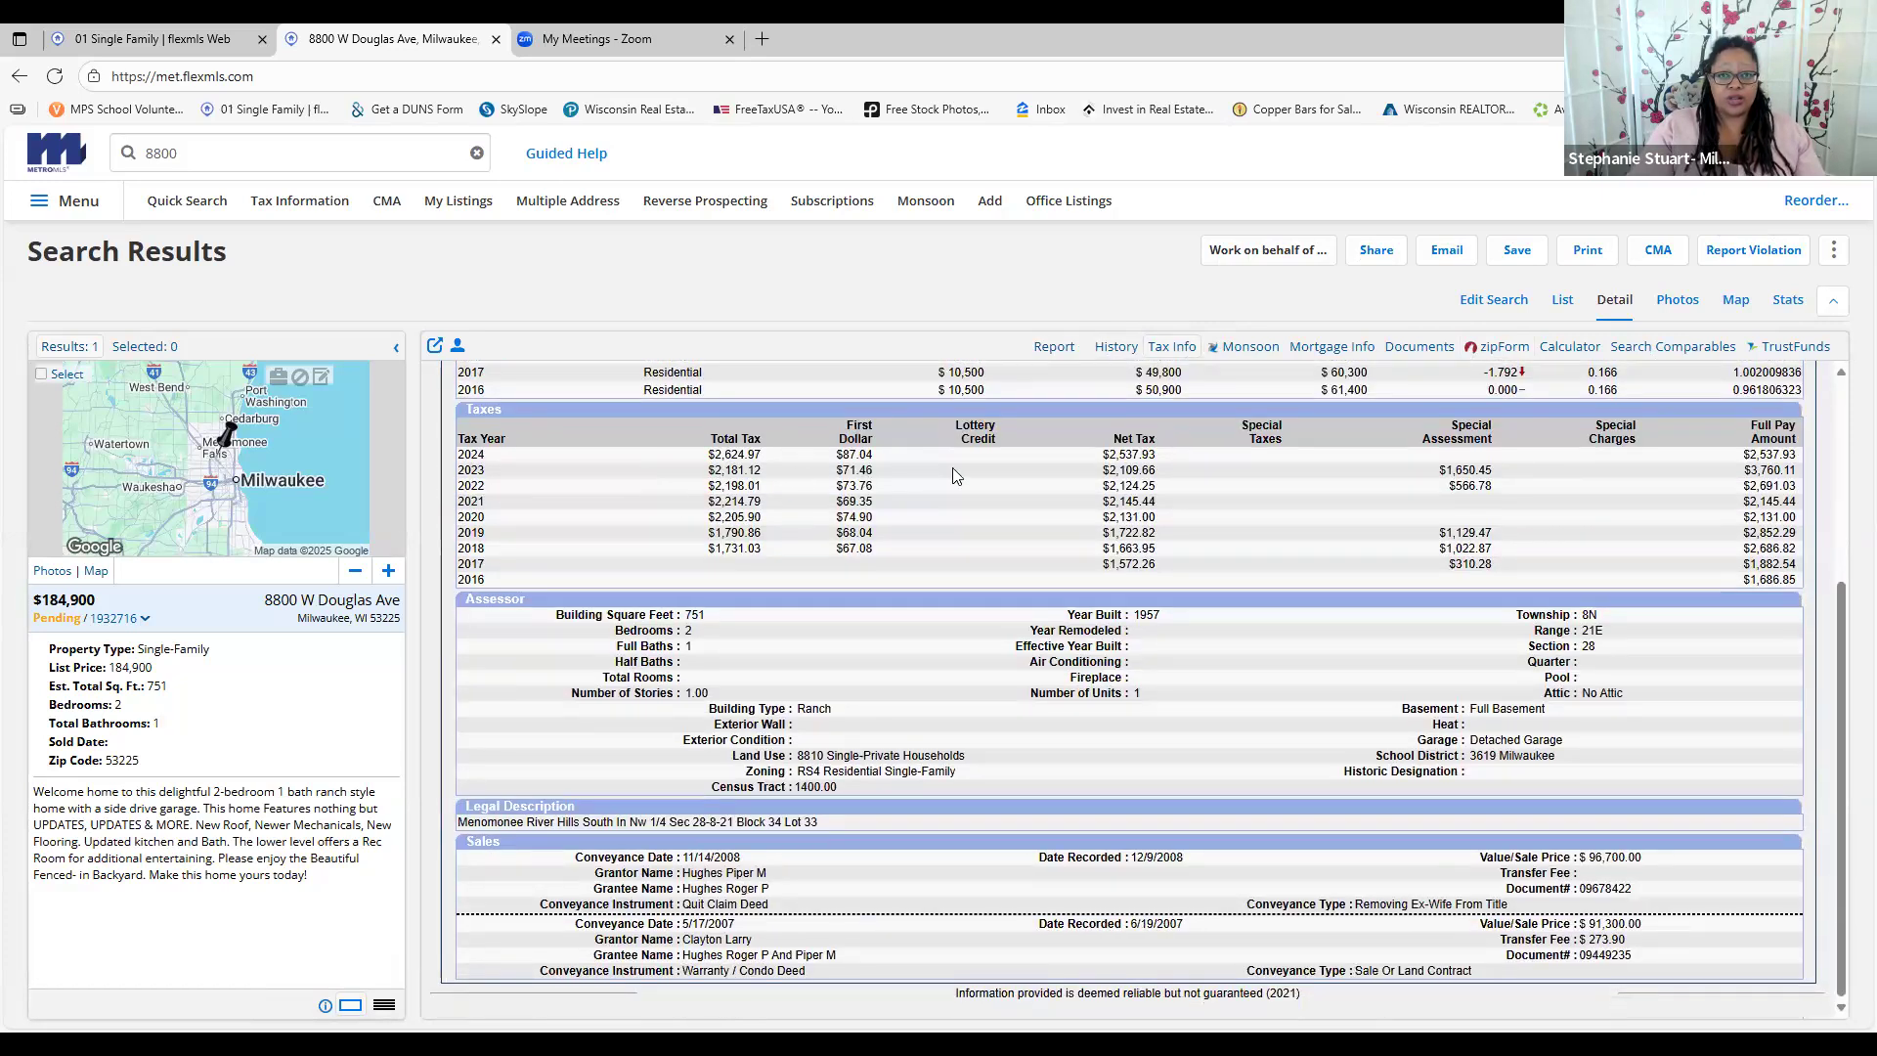
pyautogui.scroll(2, 1031, 460)
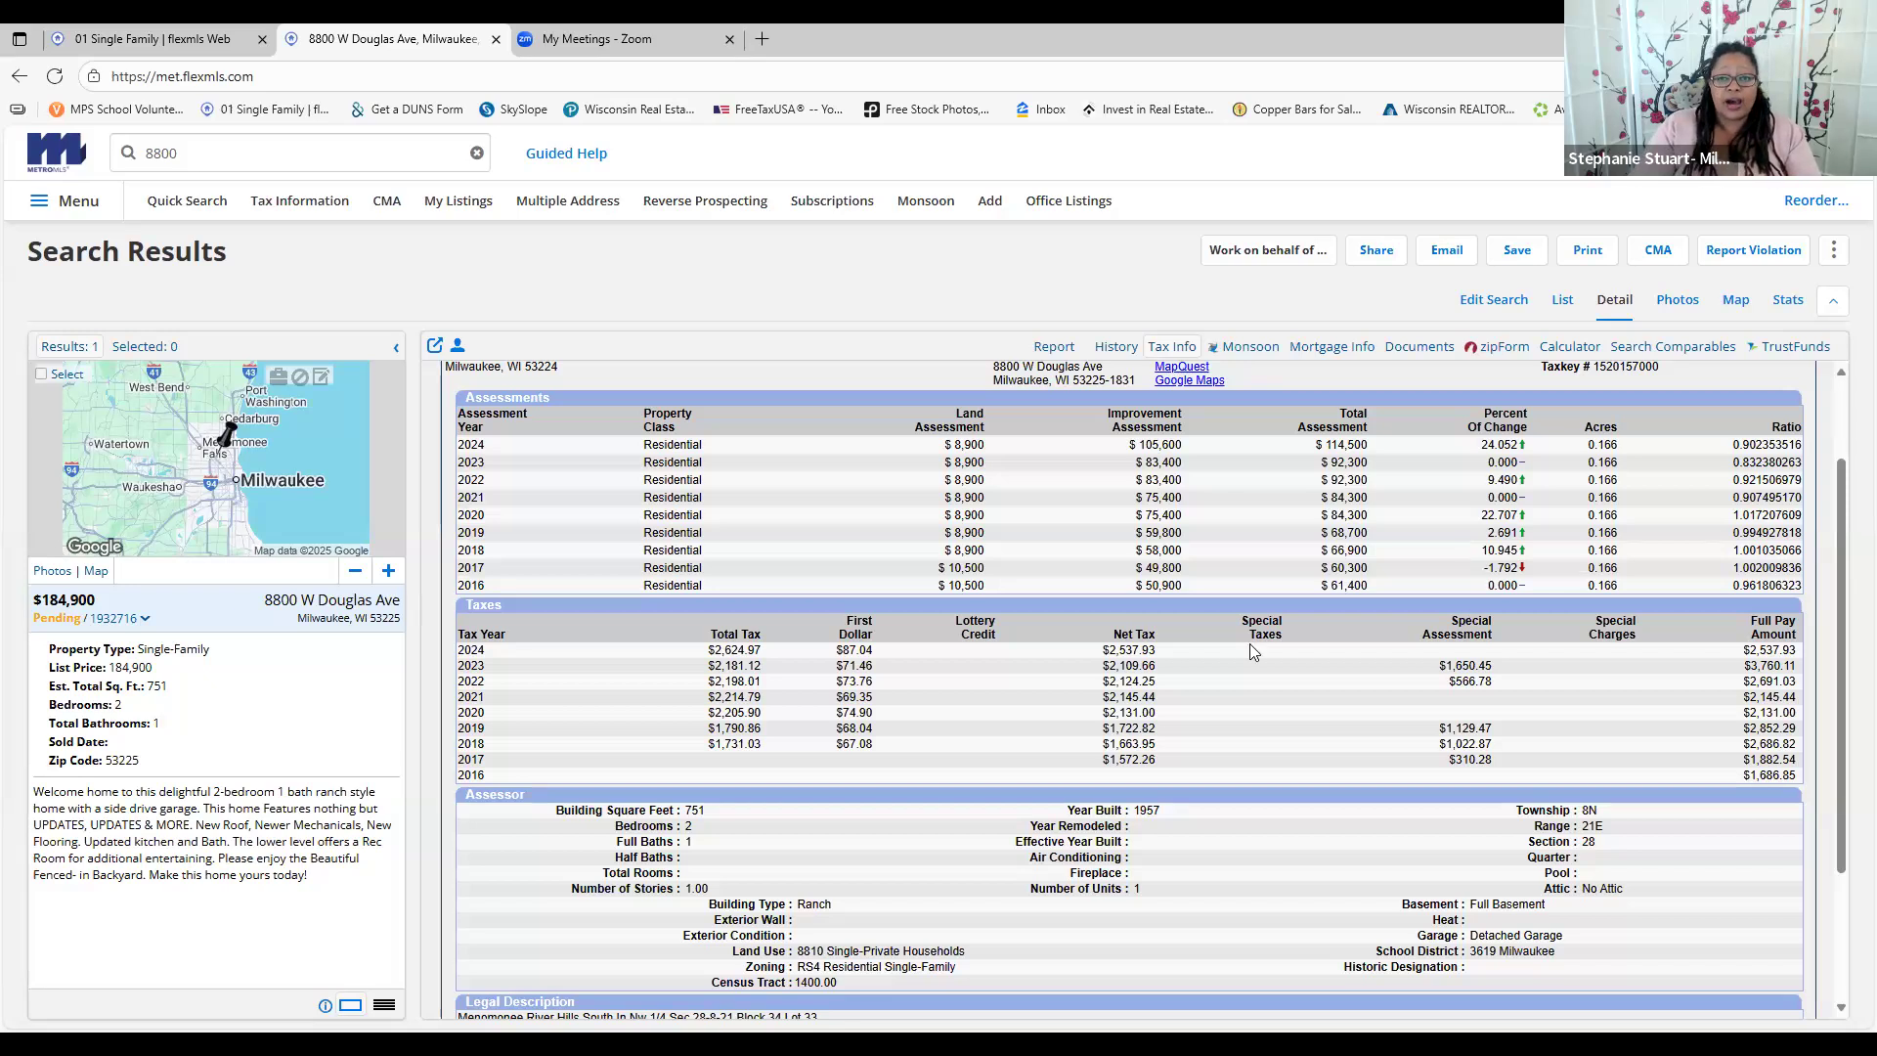
# Highlight the 2024 net tax, 2022–2018 tax rows and 2024–2016 full pay amounts
pyautogui.doubleClick(1132, 652)
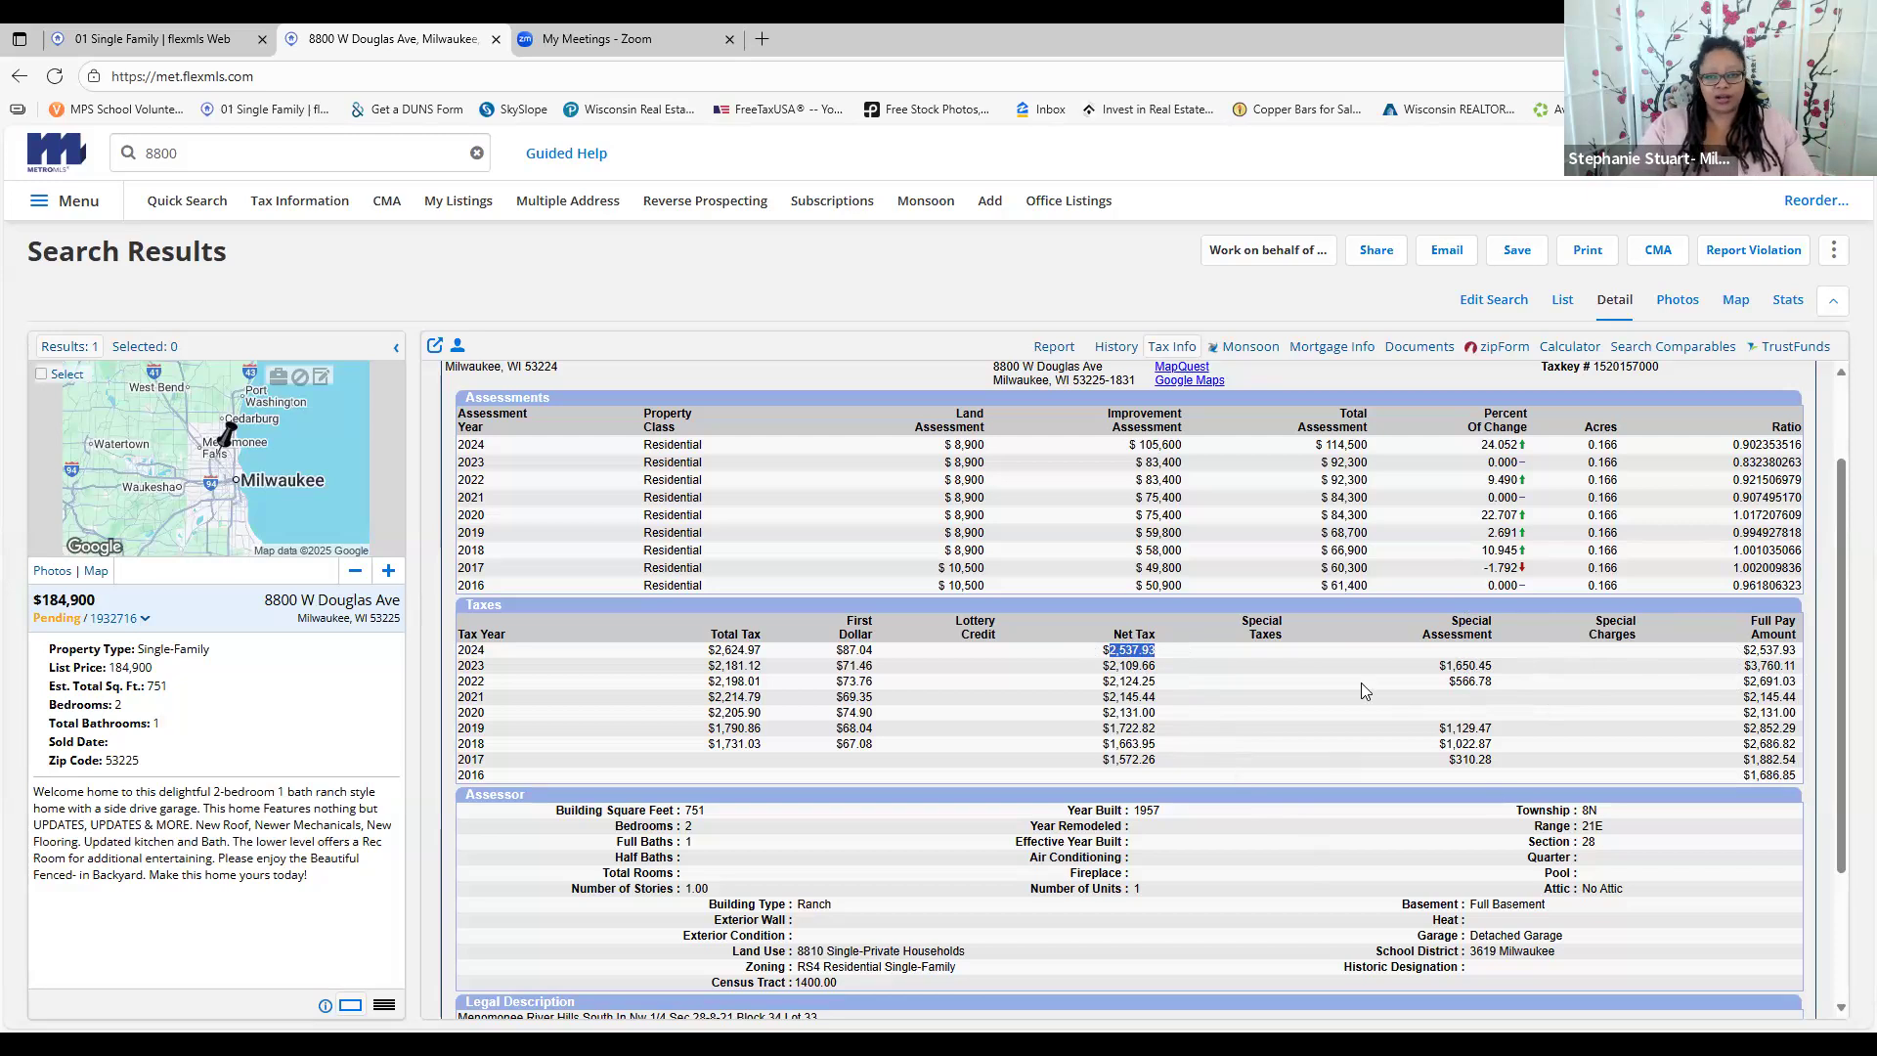
pyautogui.moveTo(1153, 745); pyautogui.dragTo(1154, 686)
pyautogui.click(1159, 652)
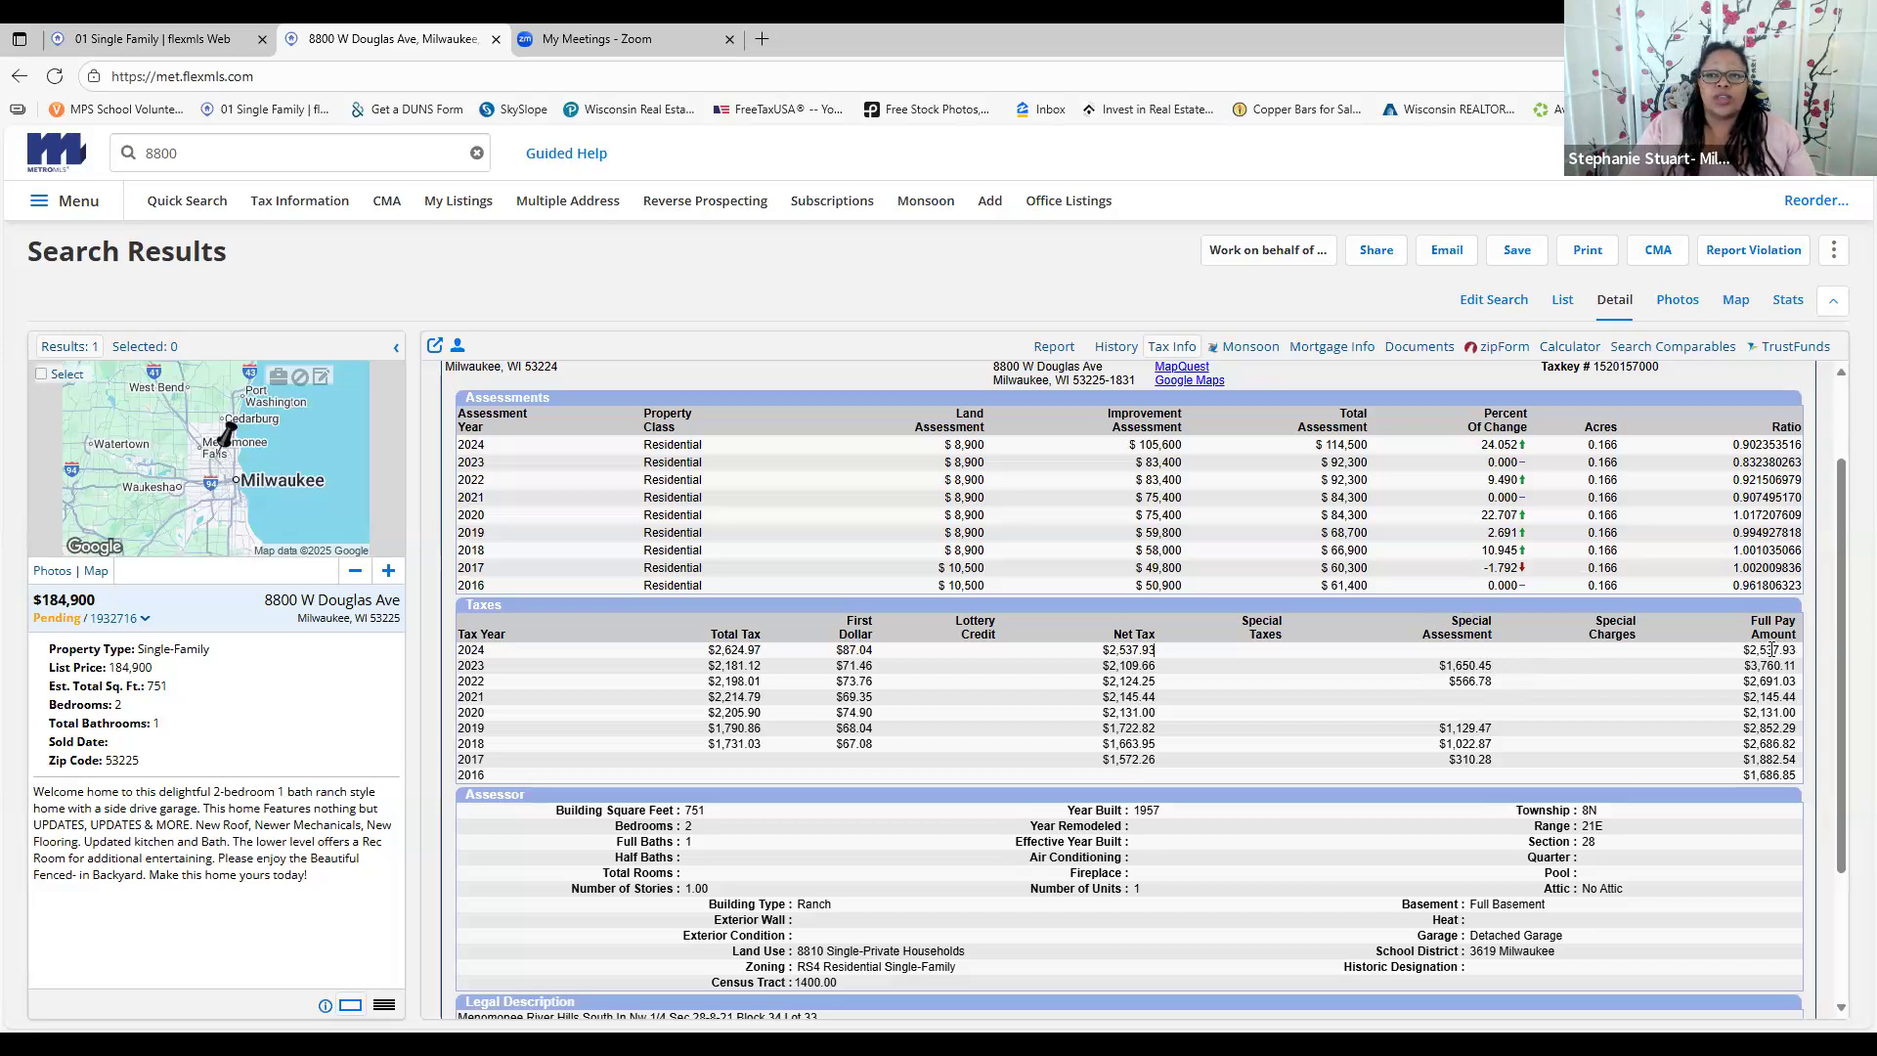
pyautogui.moveTo(1744, 653); pyautogui.dragTo(1797, 649)
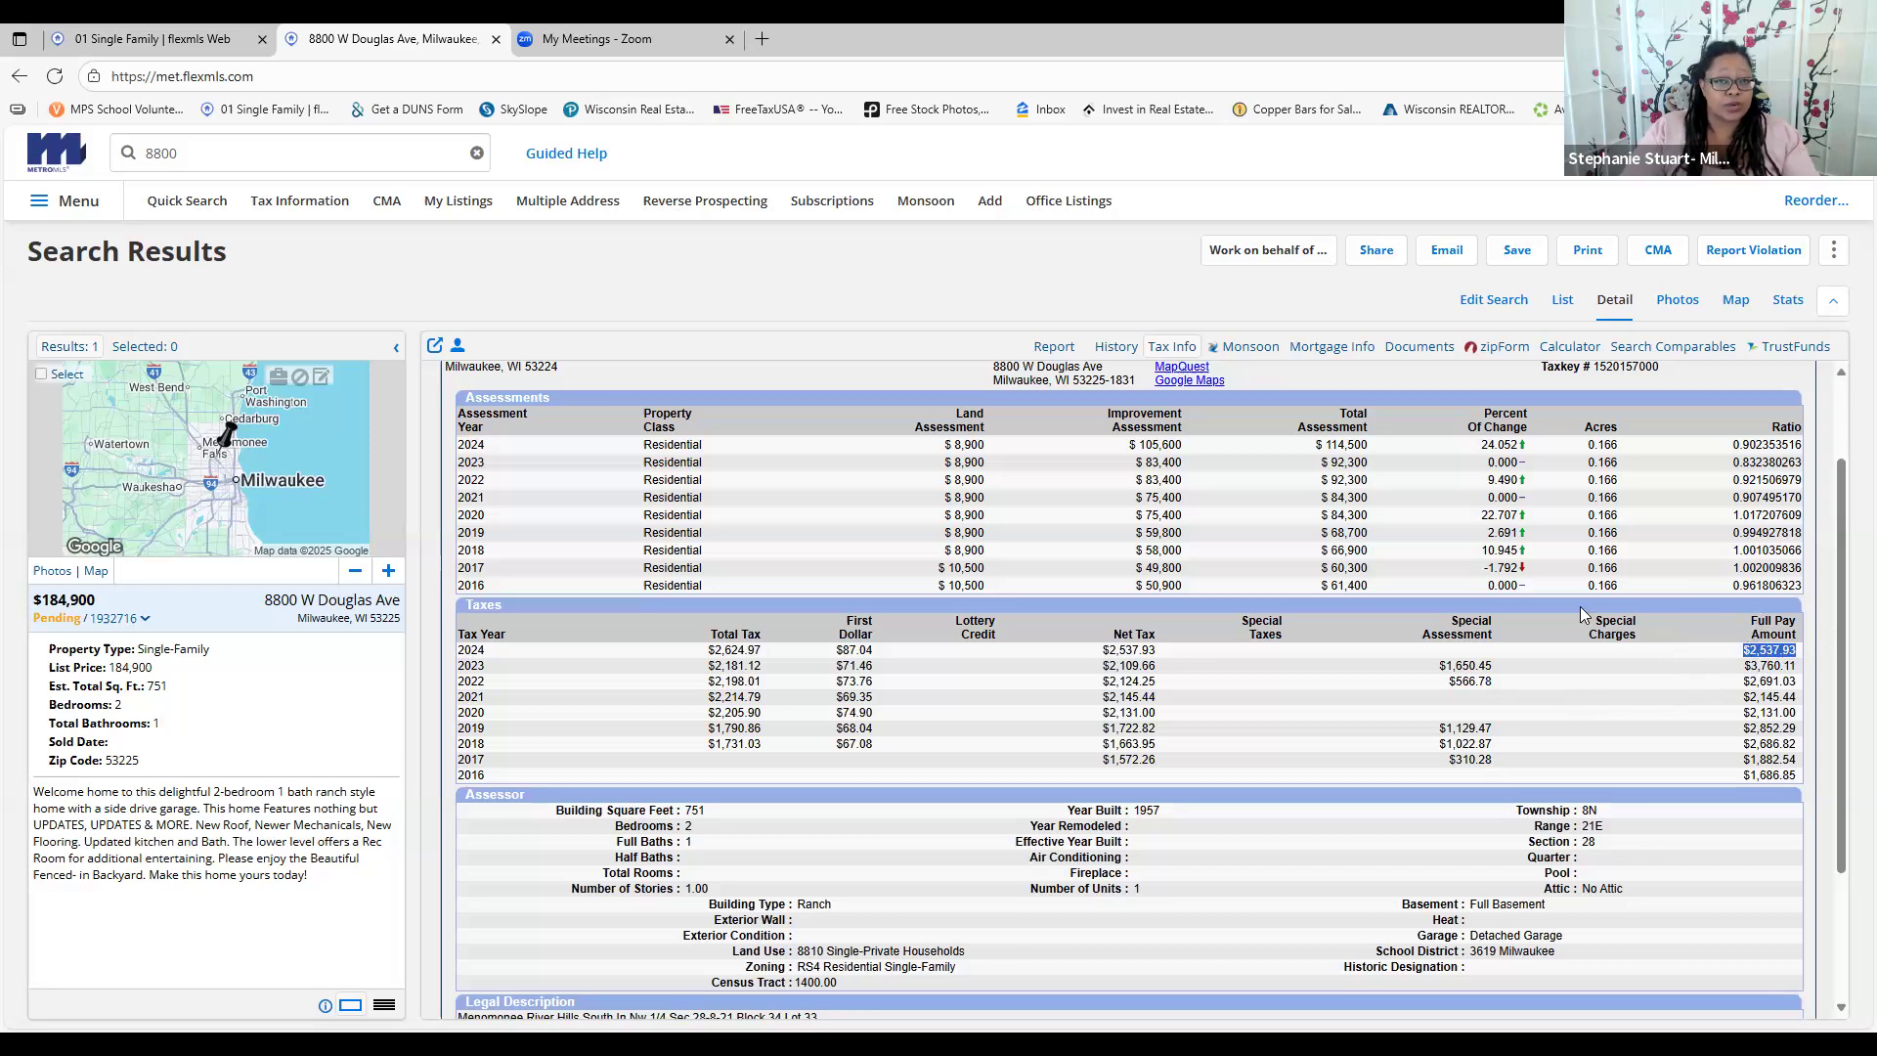
pyautogui.scroll(-1, 1531, 633)
pyautogui.scroll(-1, 1530, 627)
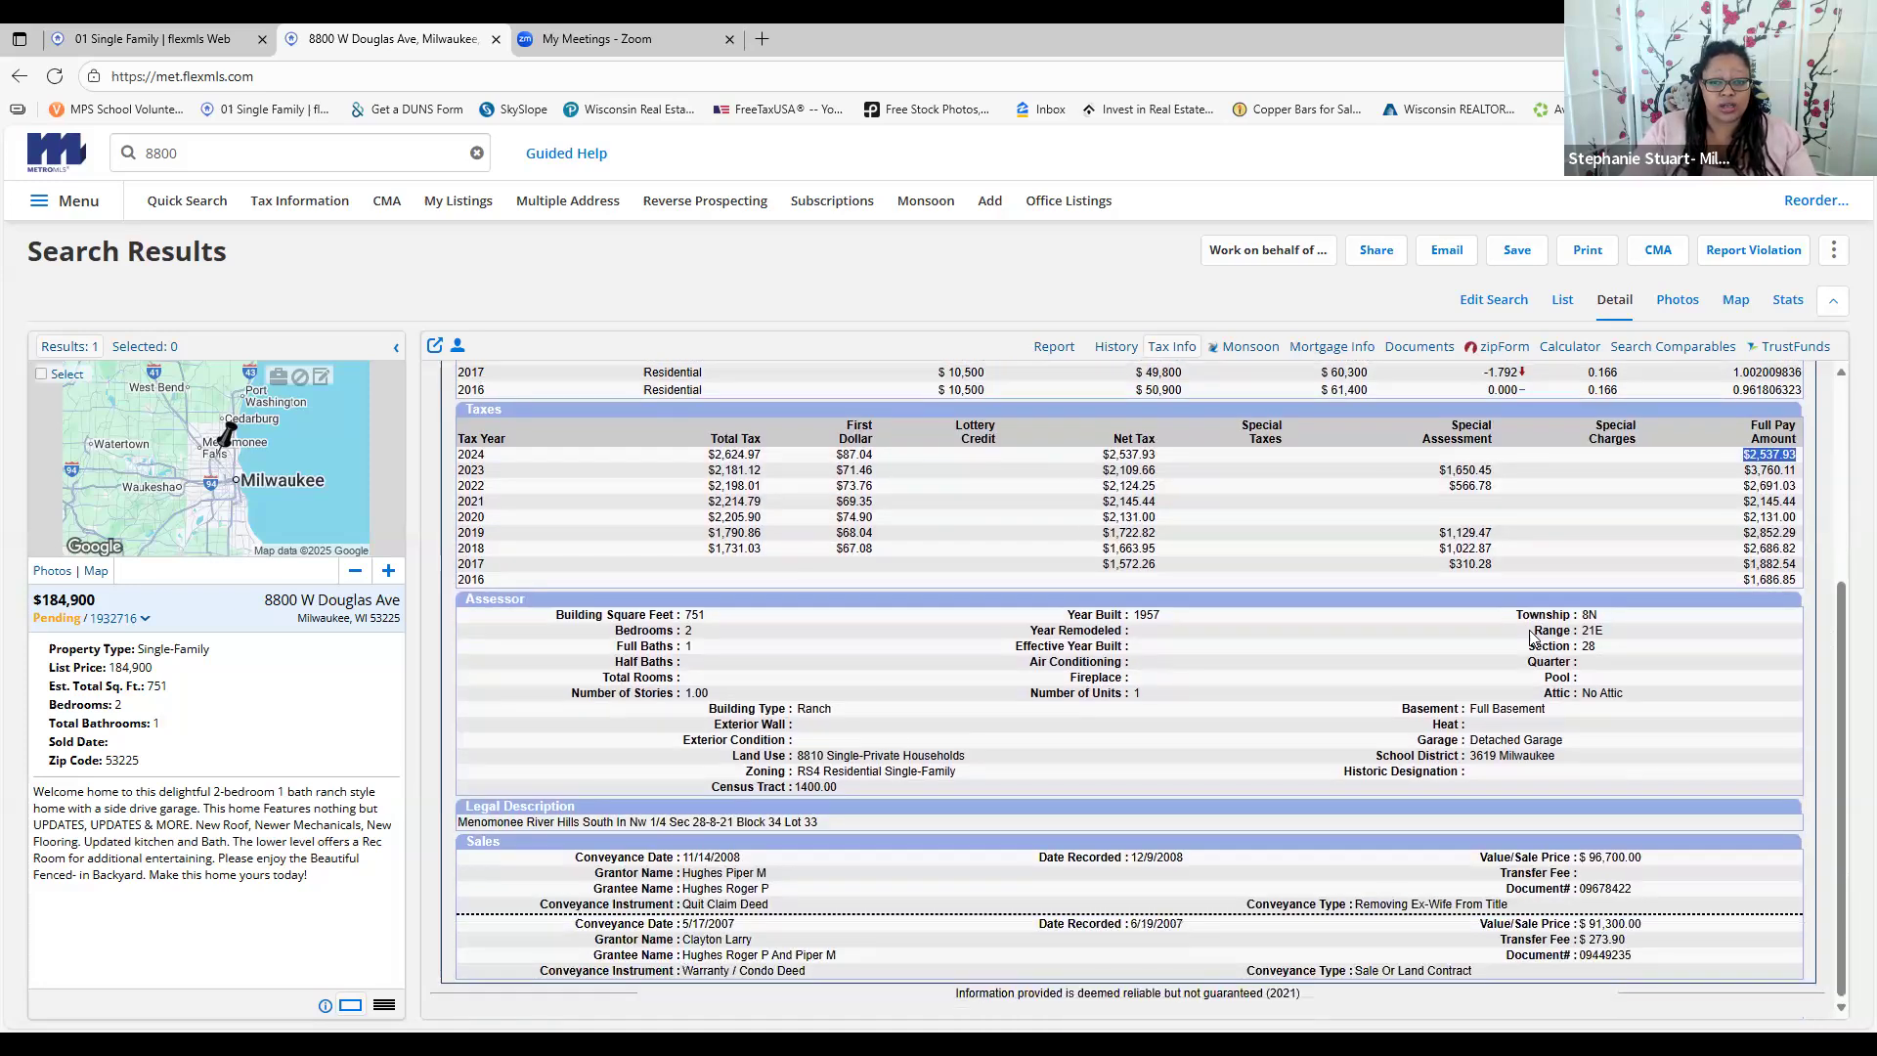
pyautogui.scroll(4, 1529, 627)
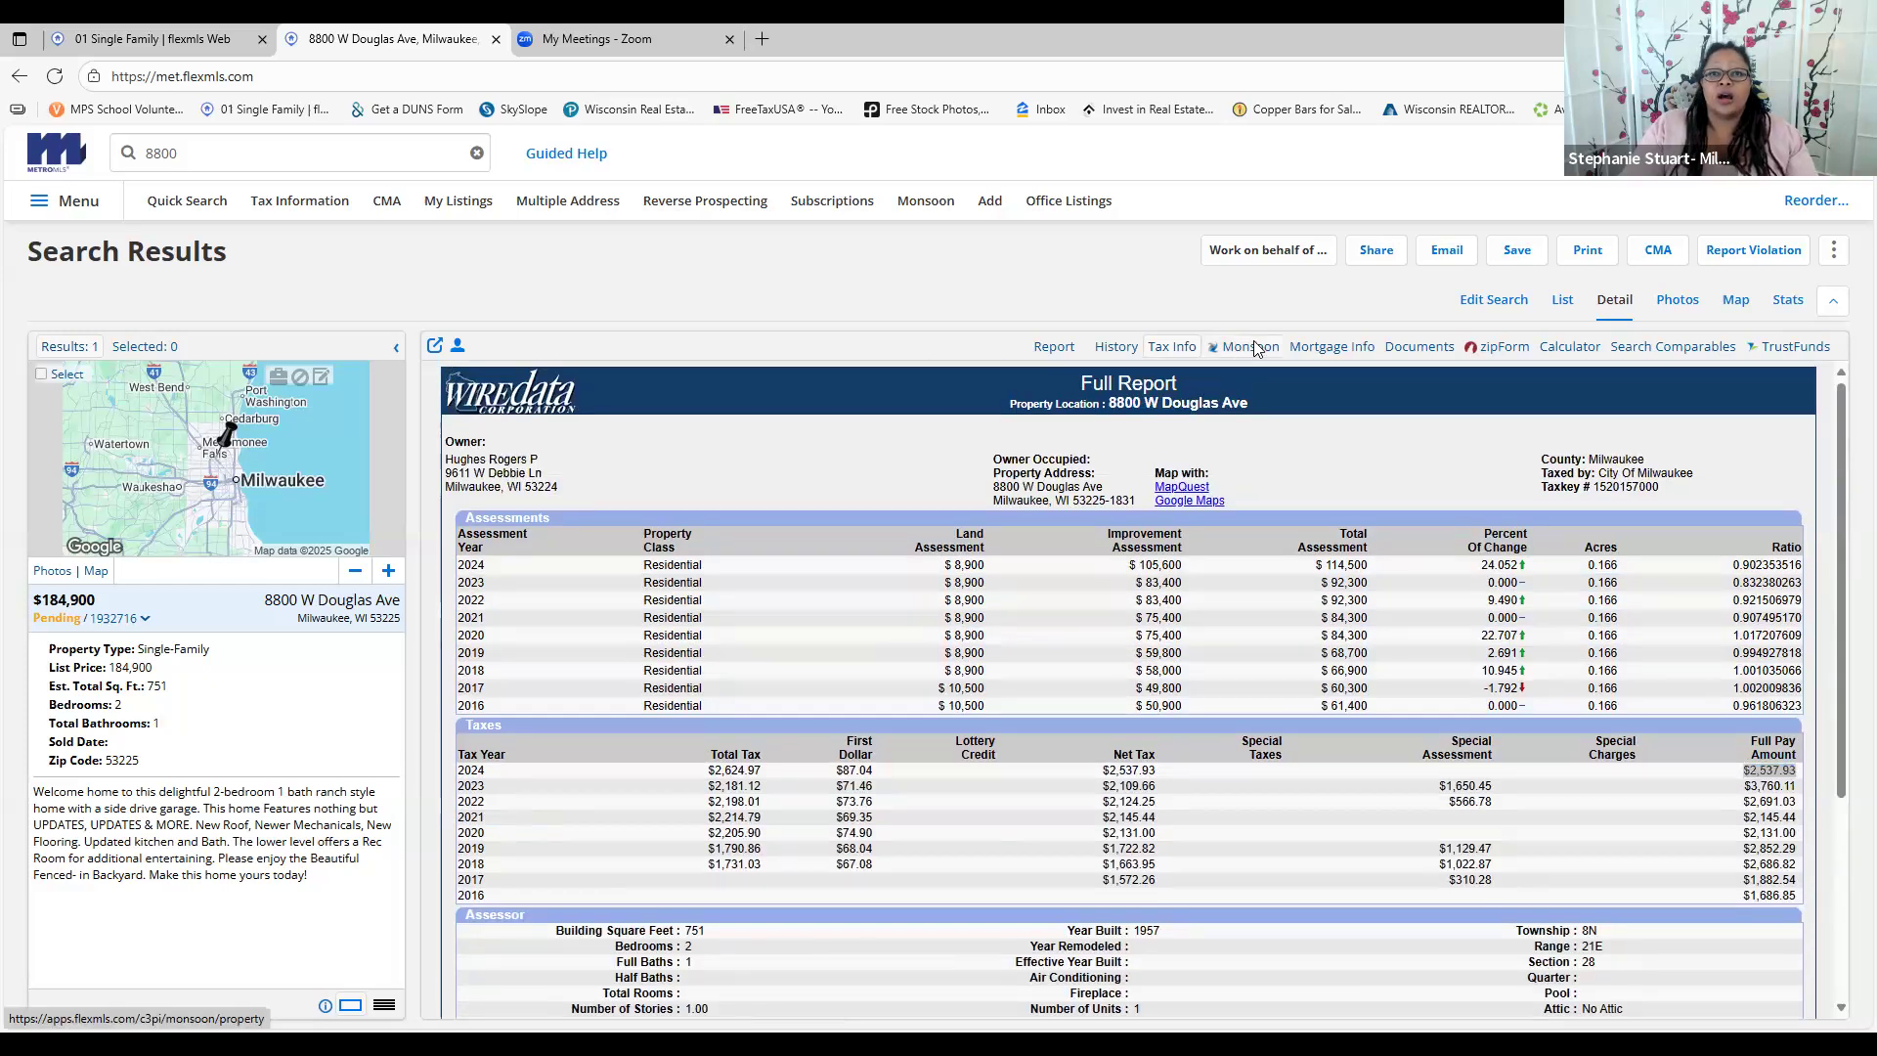
# Open the Monsoon property details and zoom the parcel map in to individual lots
pyautogui.click(1252, 348)
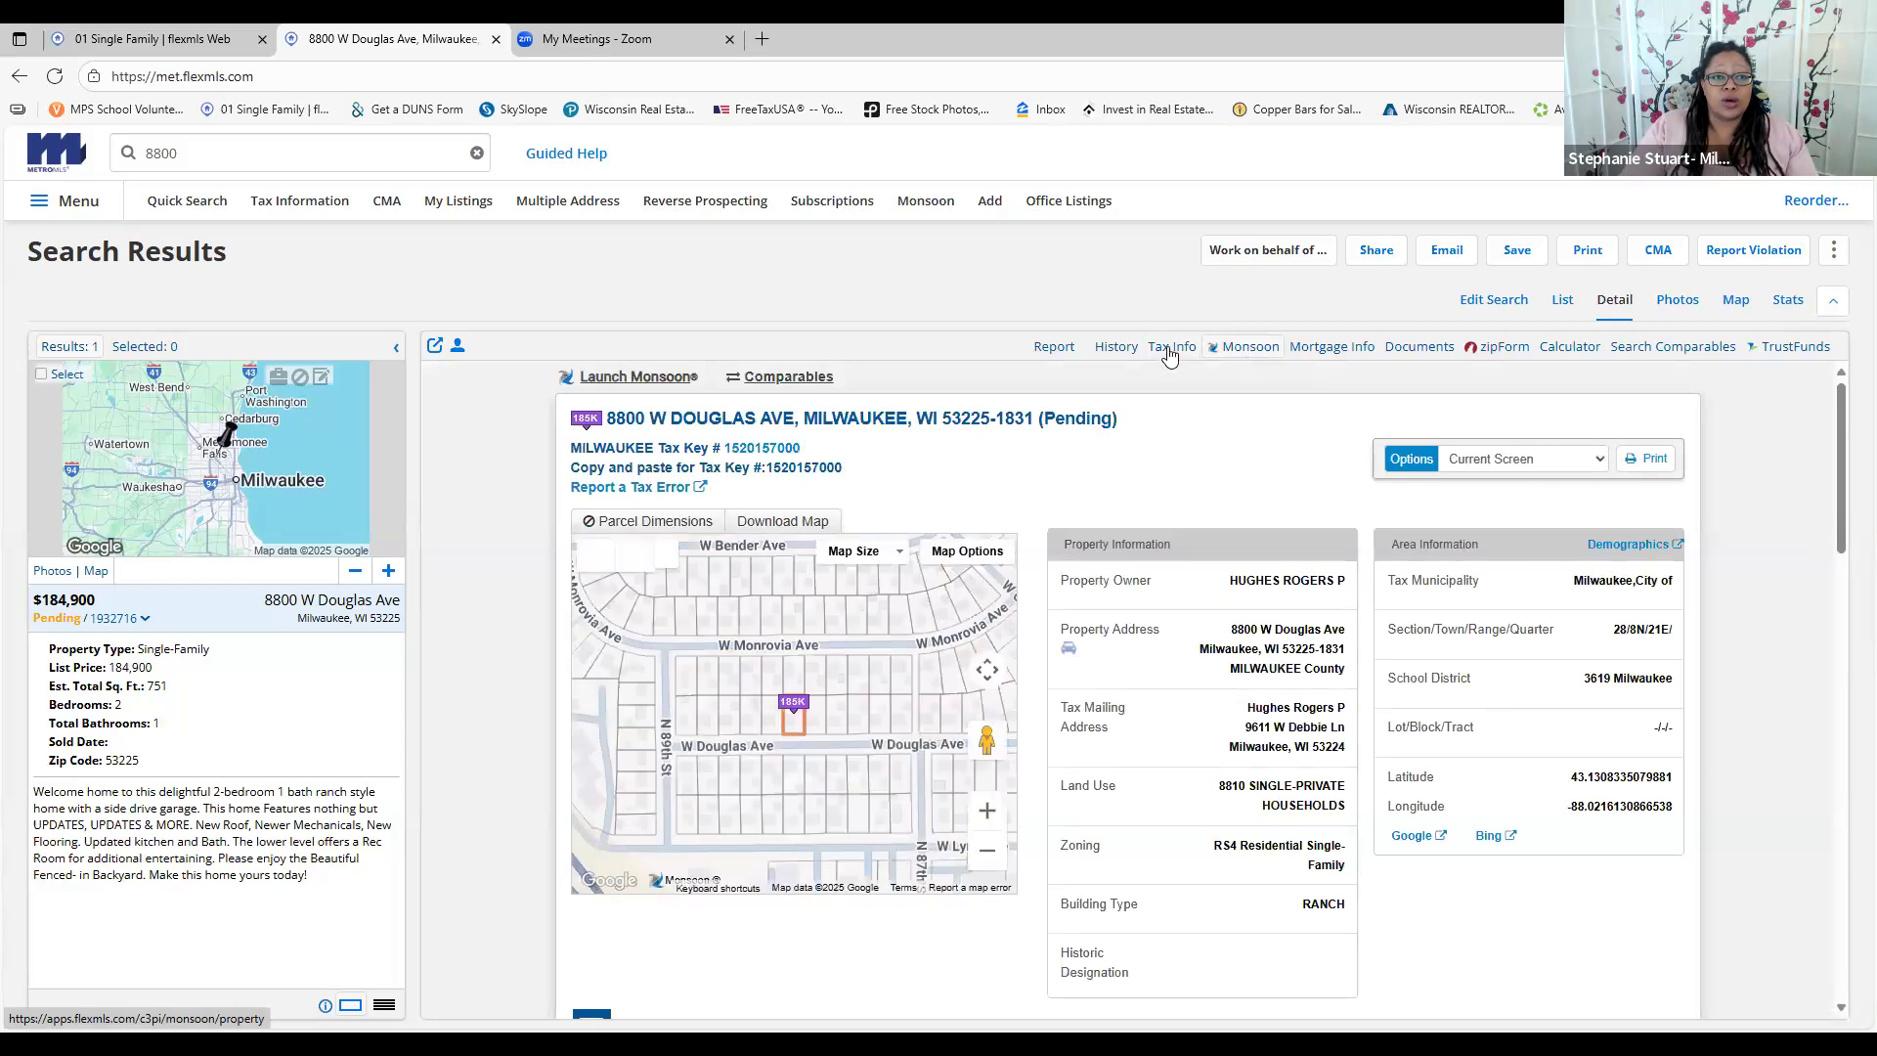
pyautogui.click(988, 814)
pyautogui.click(987, 822)
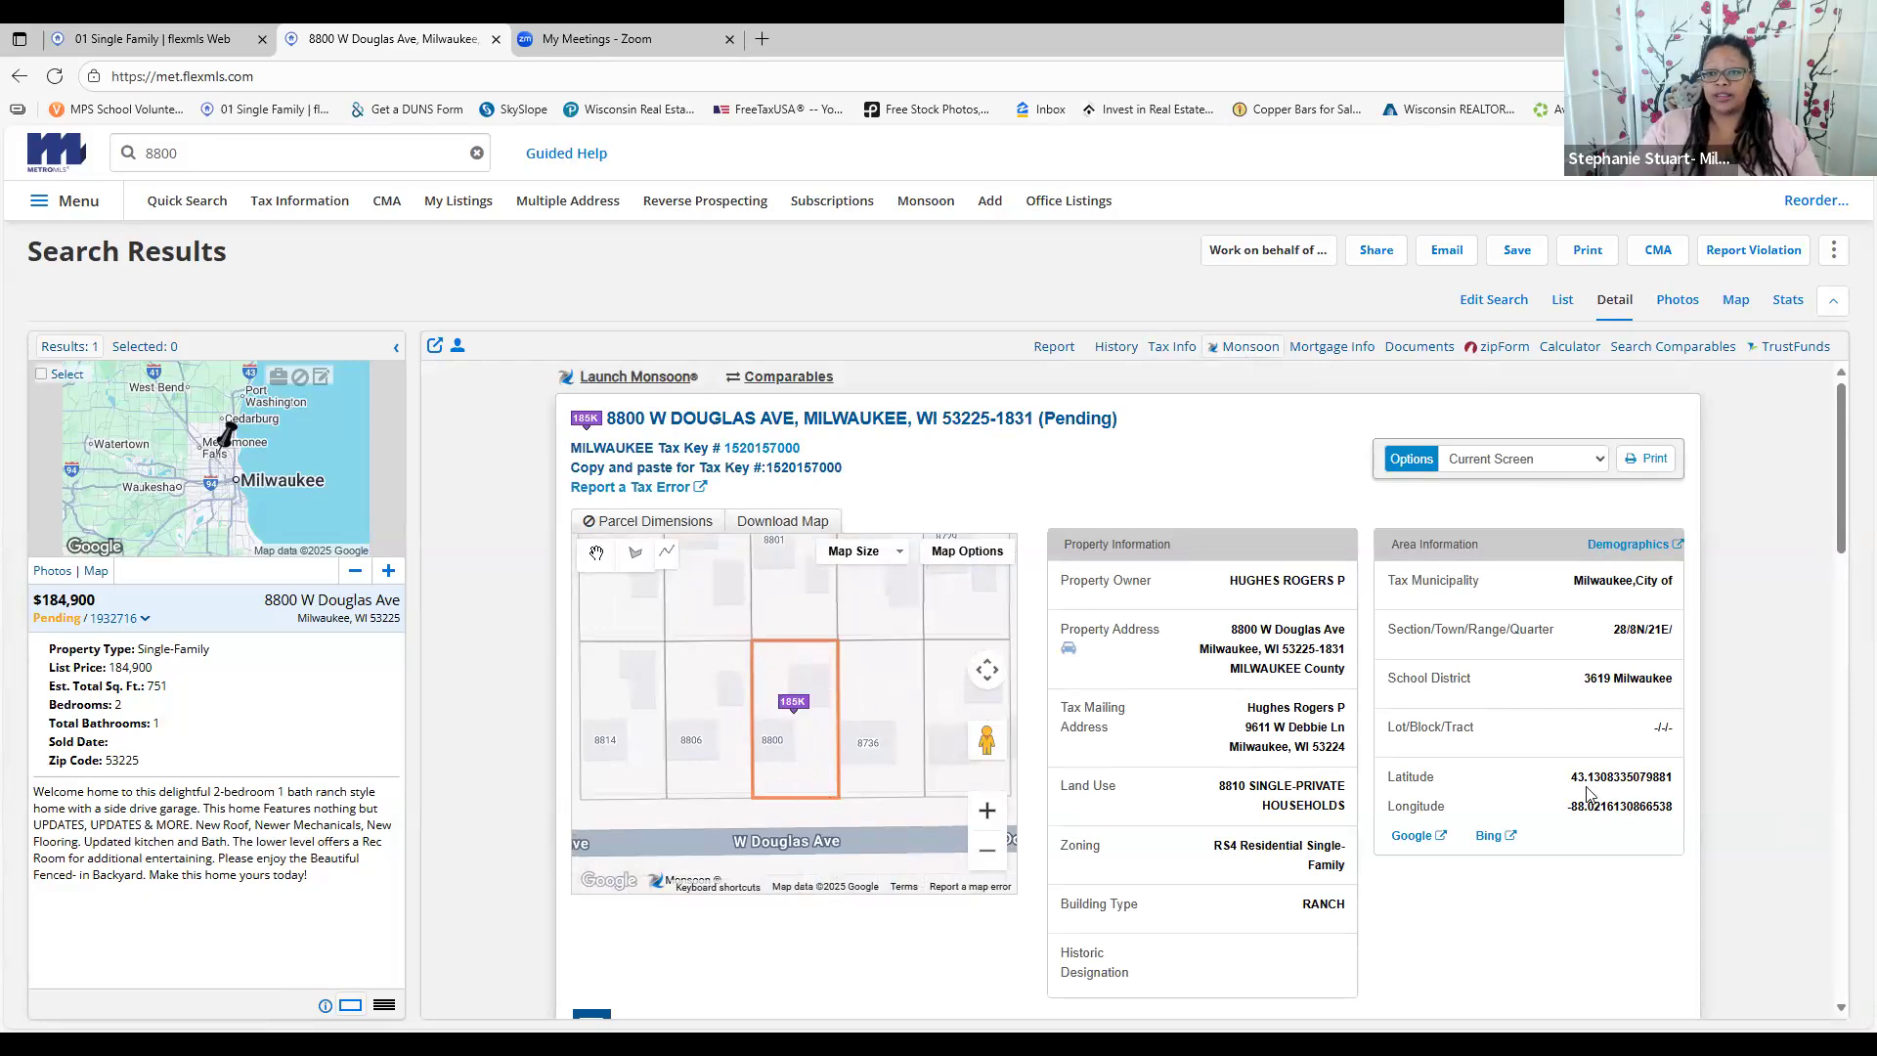
# Select the listing's latitude and longitude and point out its parcel on the map
pyautogui.moveTo(1569, 772); pyautogui.dragTo(1682, 814)
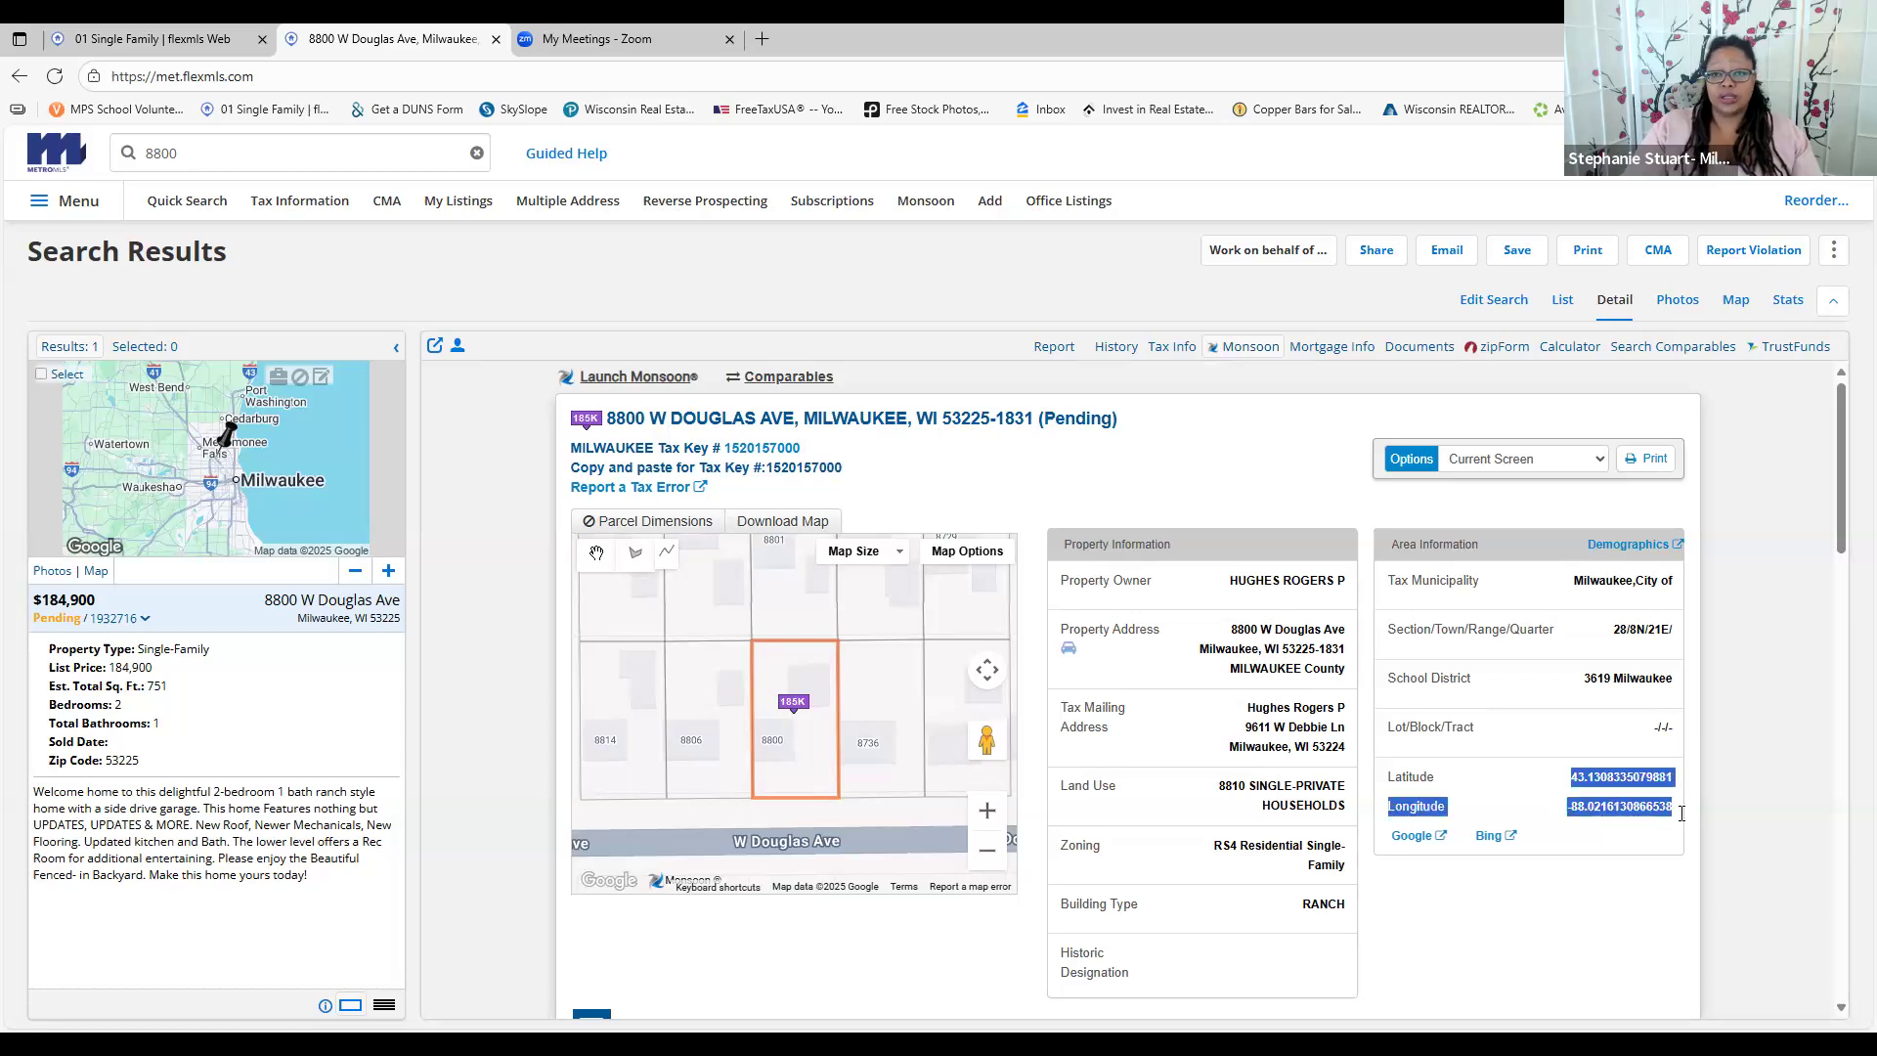
pyautogui.scroll(-4, 1575, 794)
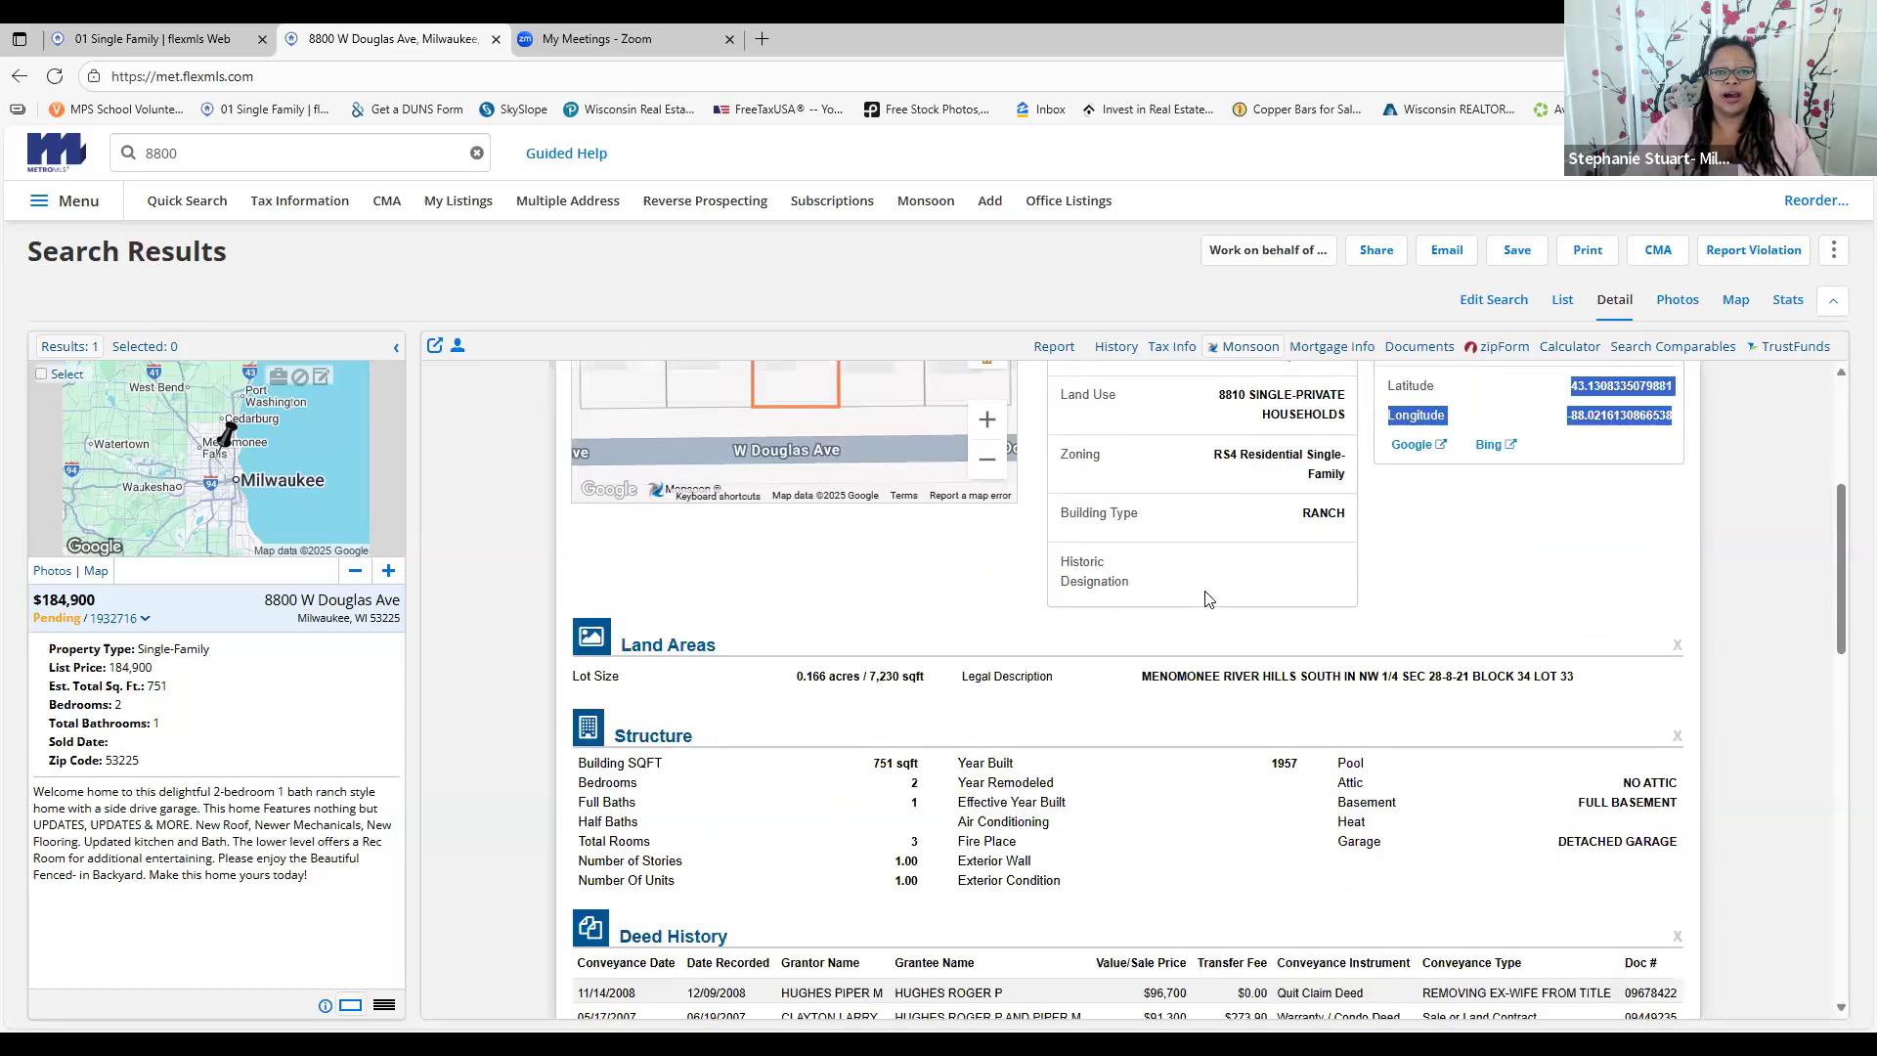
pyautogui.scroll(2, 773, 625)
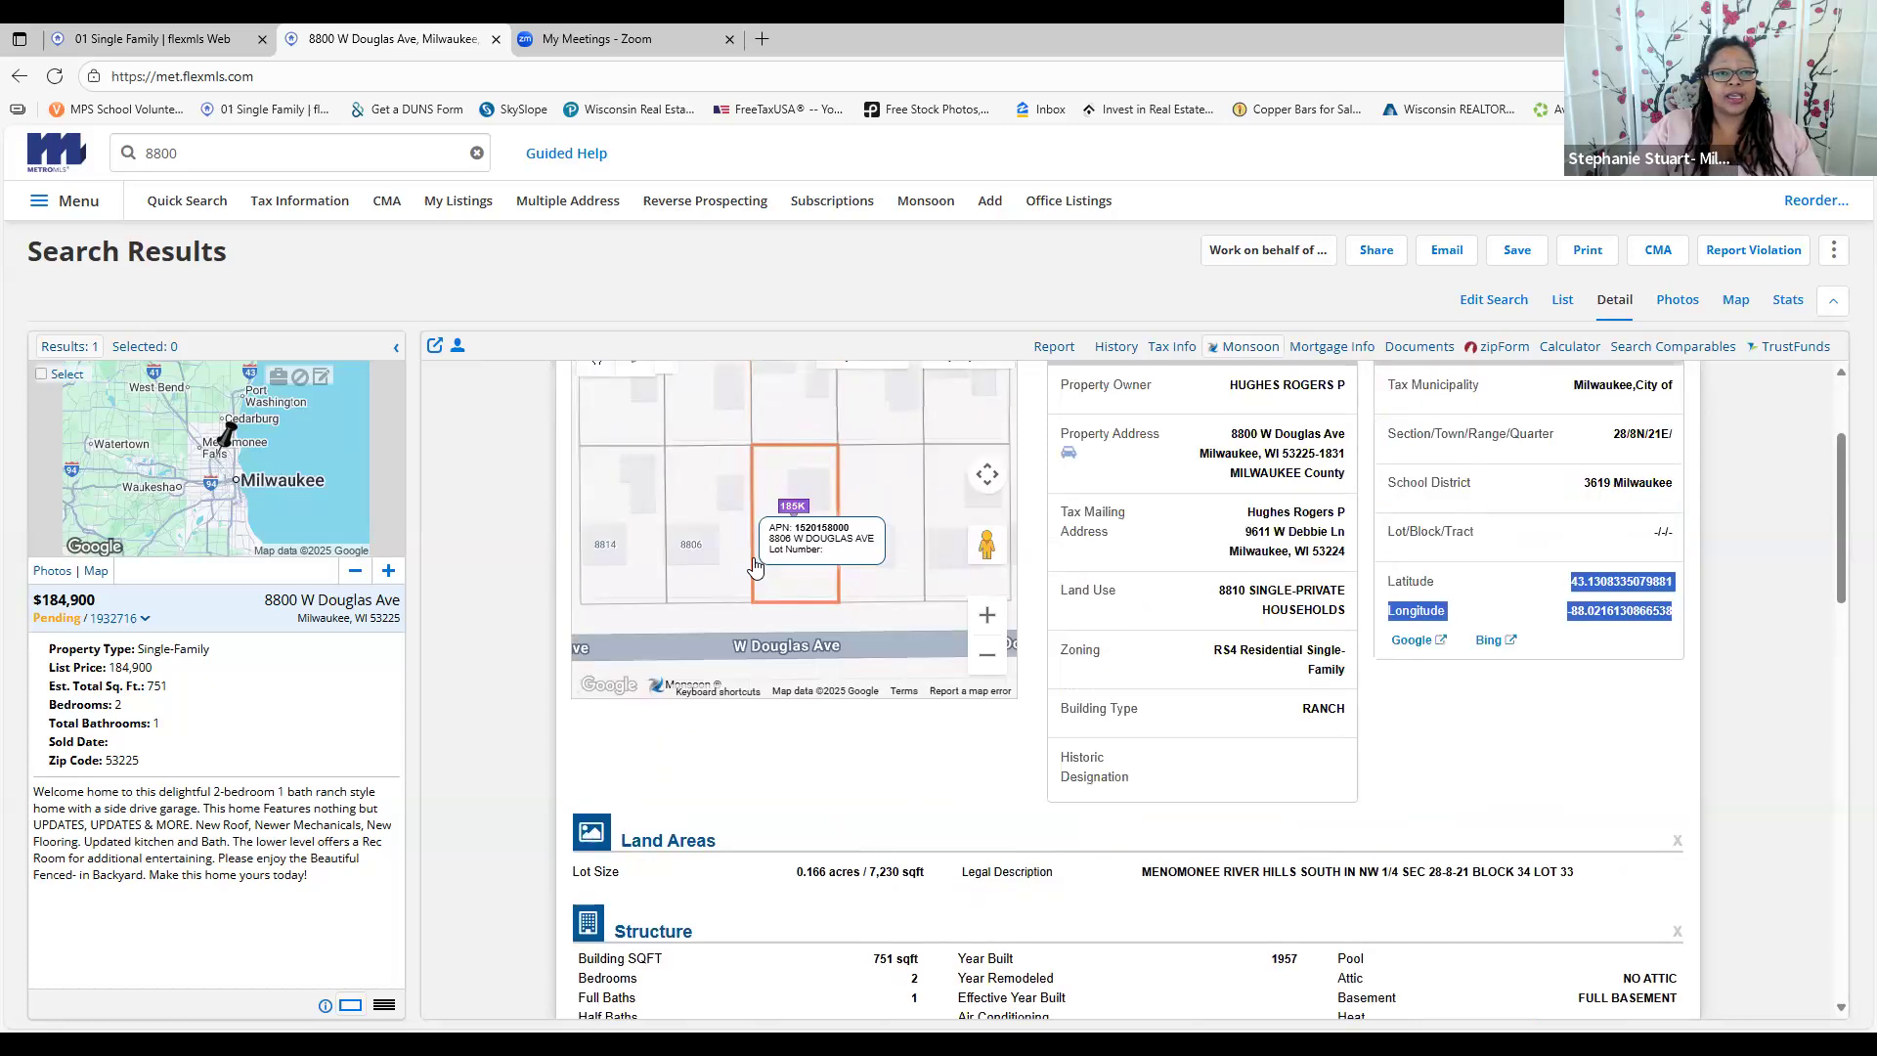
pyautogui.moveTo(841, 582)
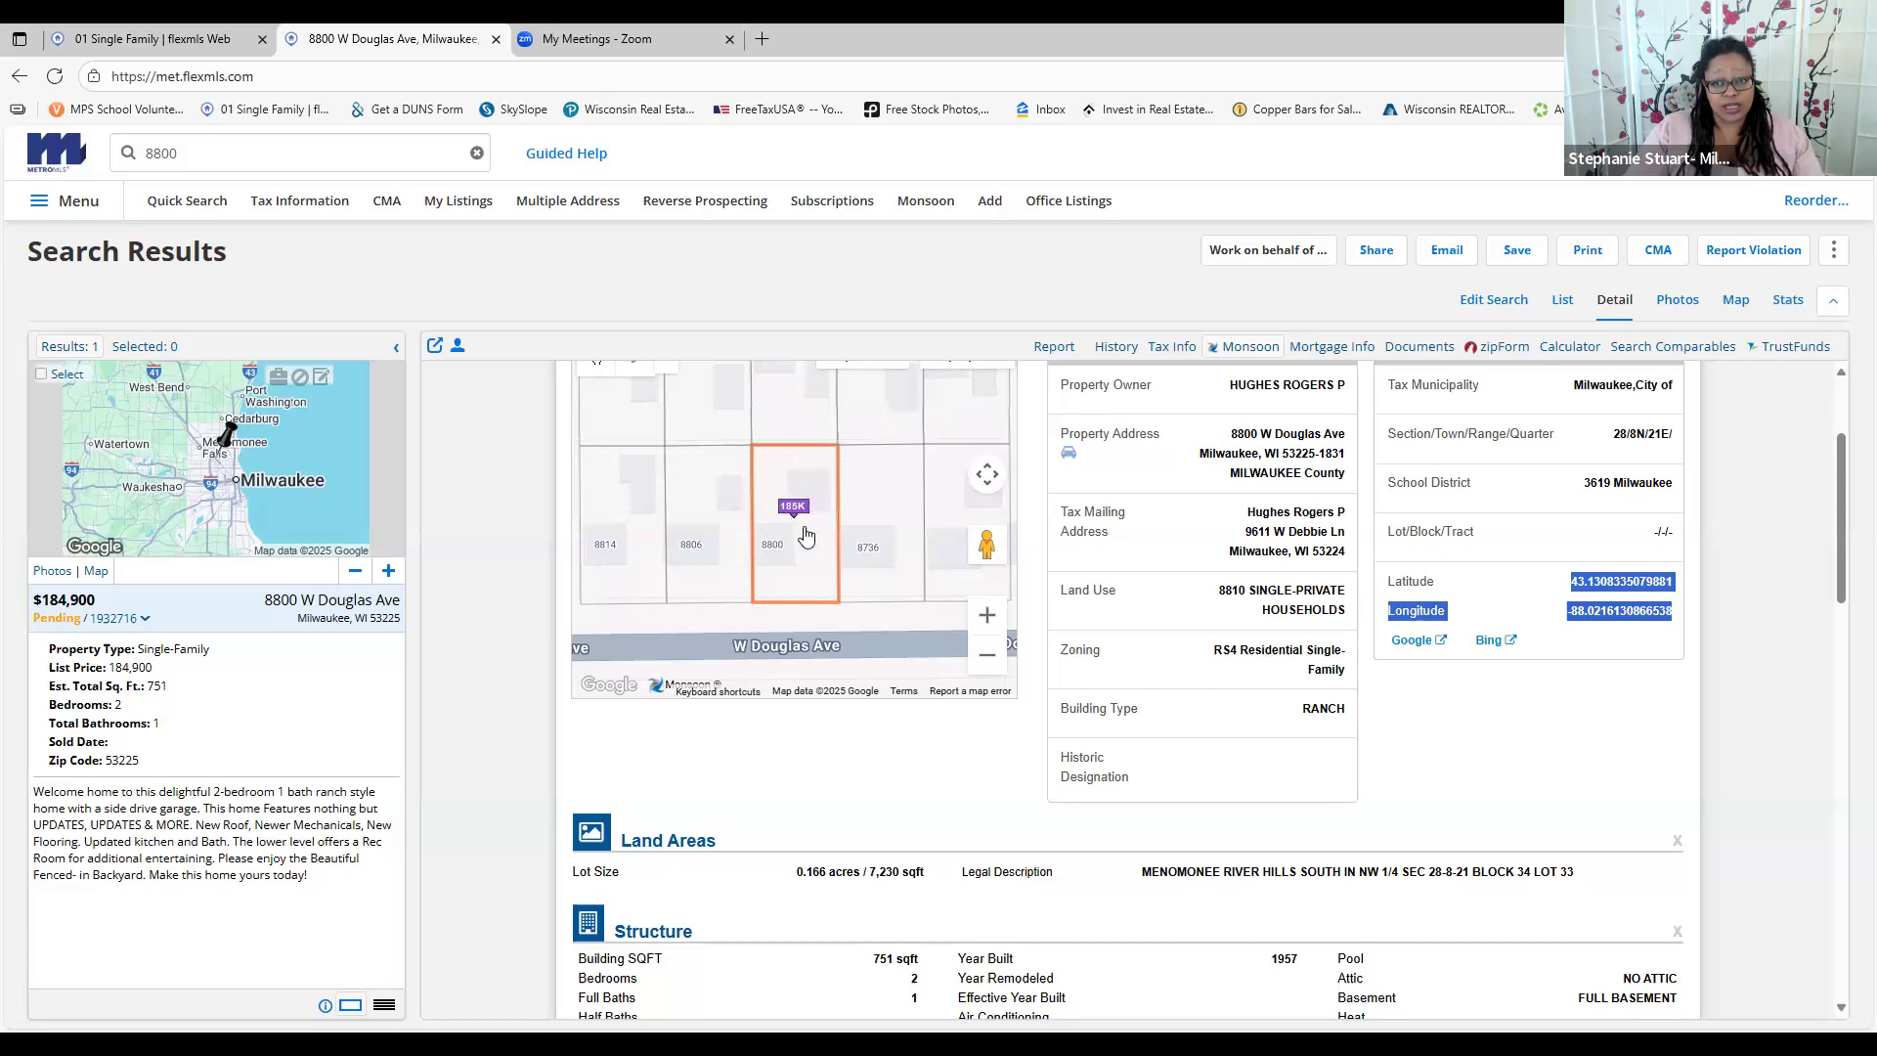
# Review the Structure section, highlighting the building size and bedroom figures
pyautogui.scroll(-4, 845, 669)
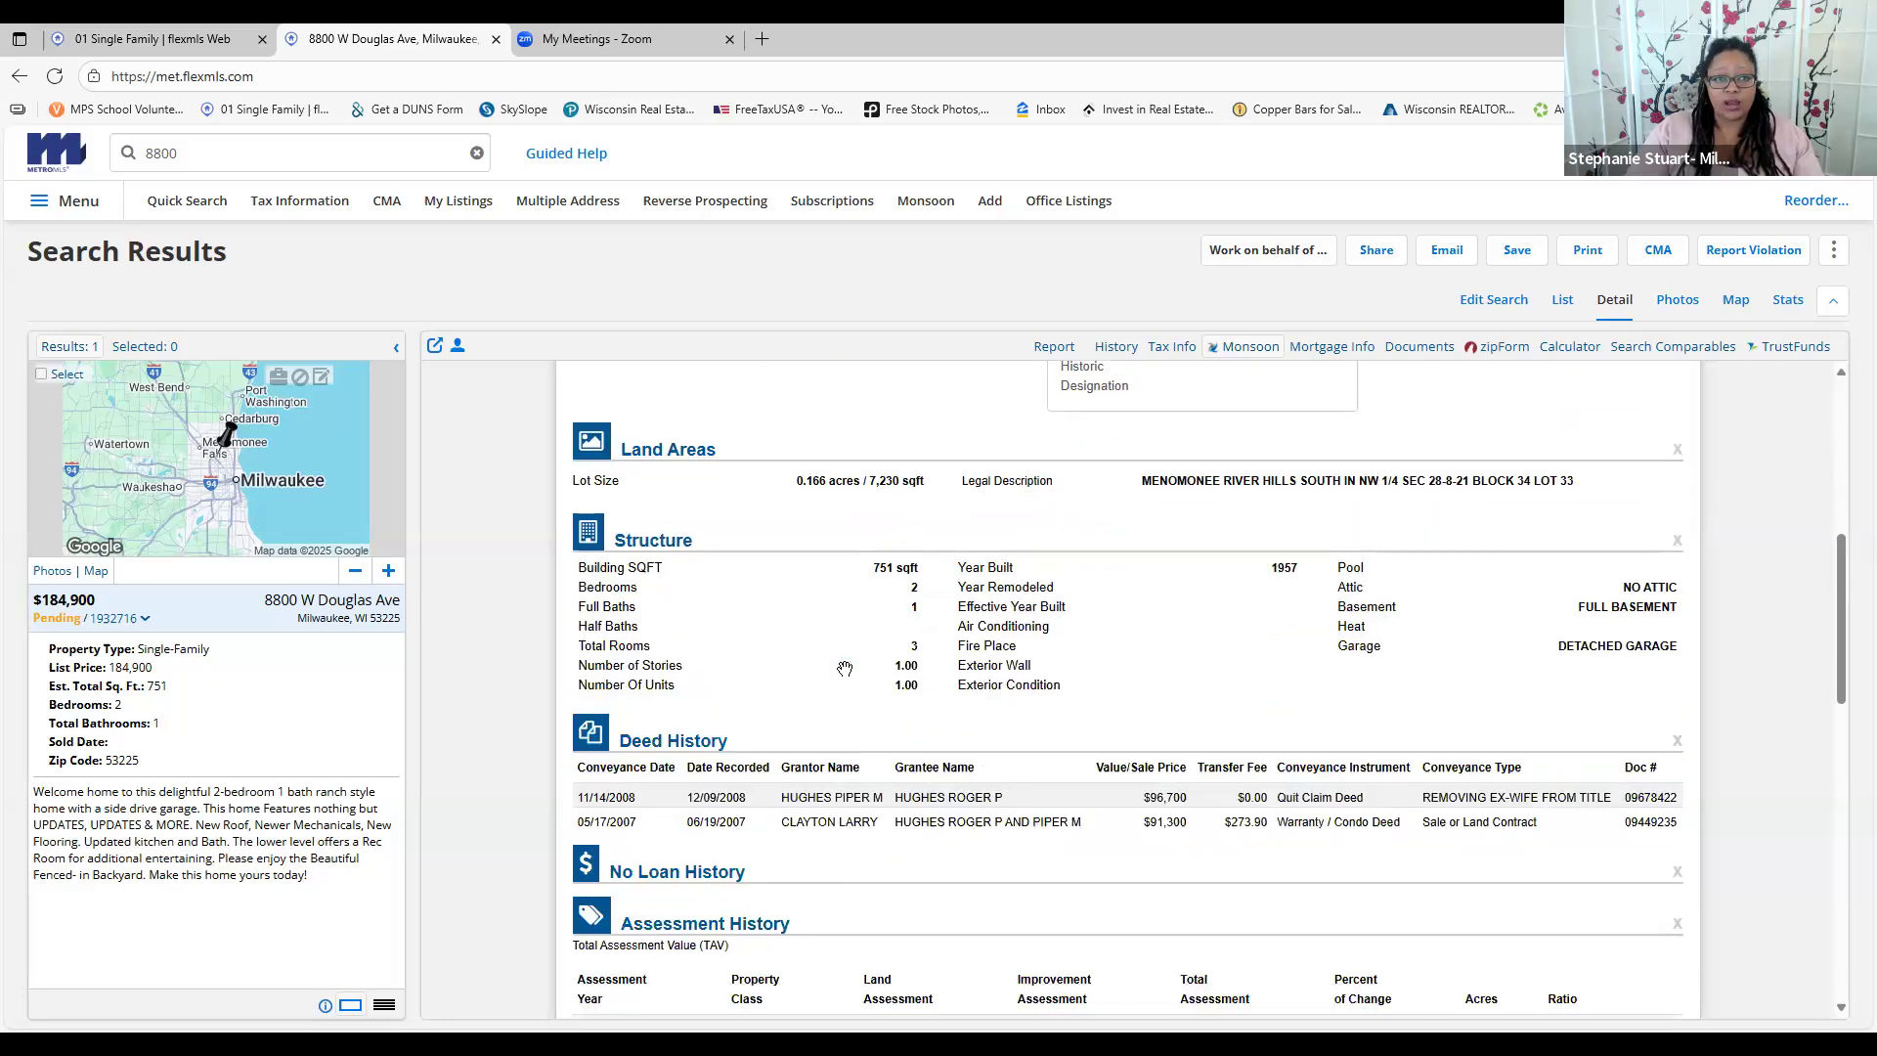
pyautogui.scroll(-1, 845, 669)
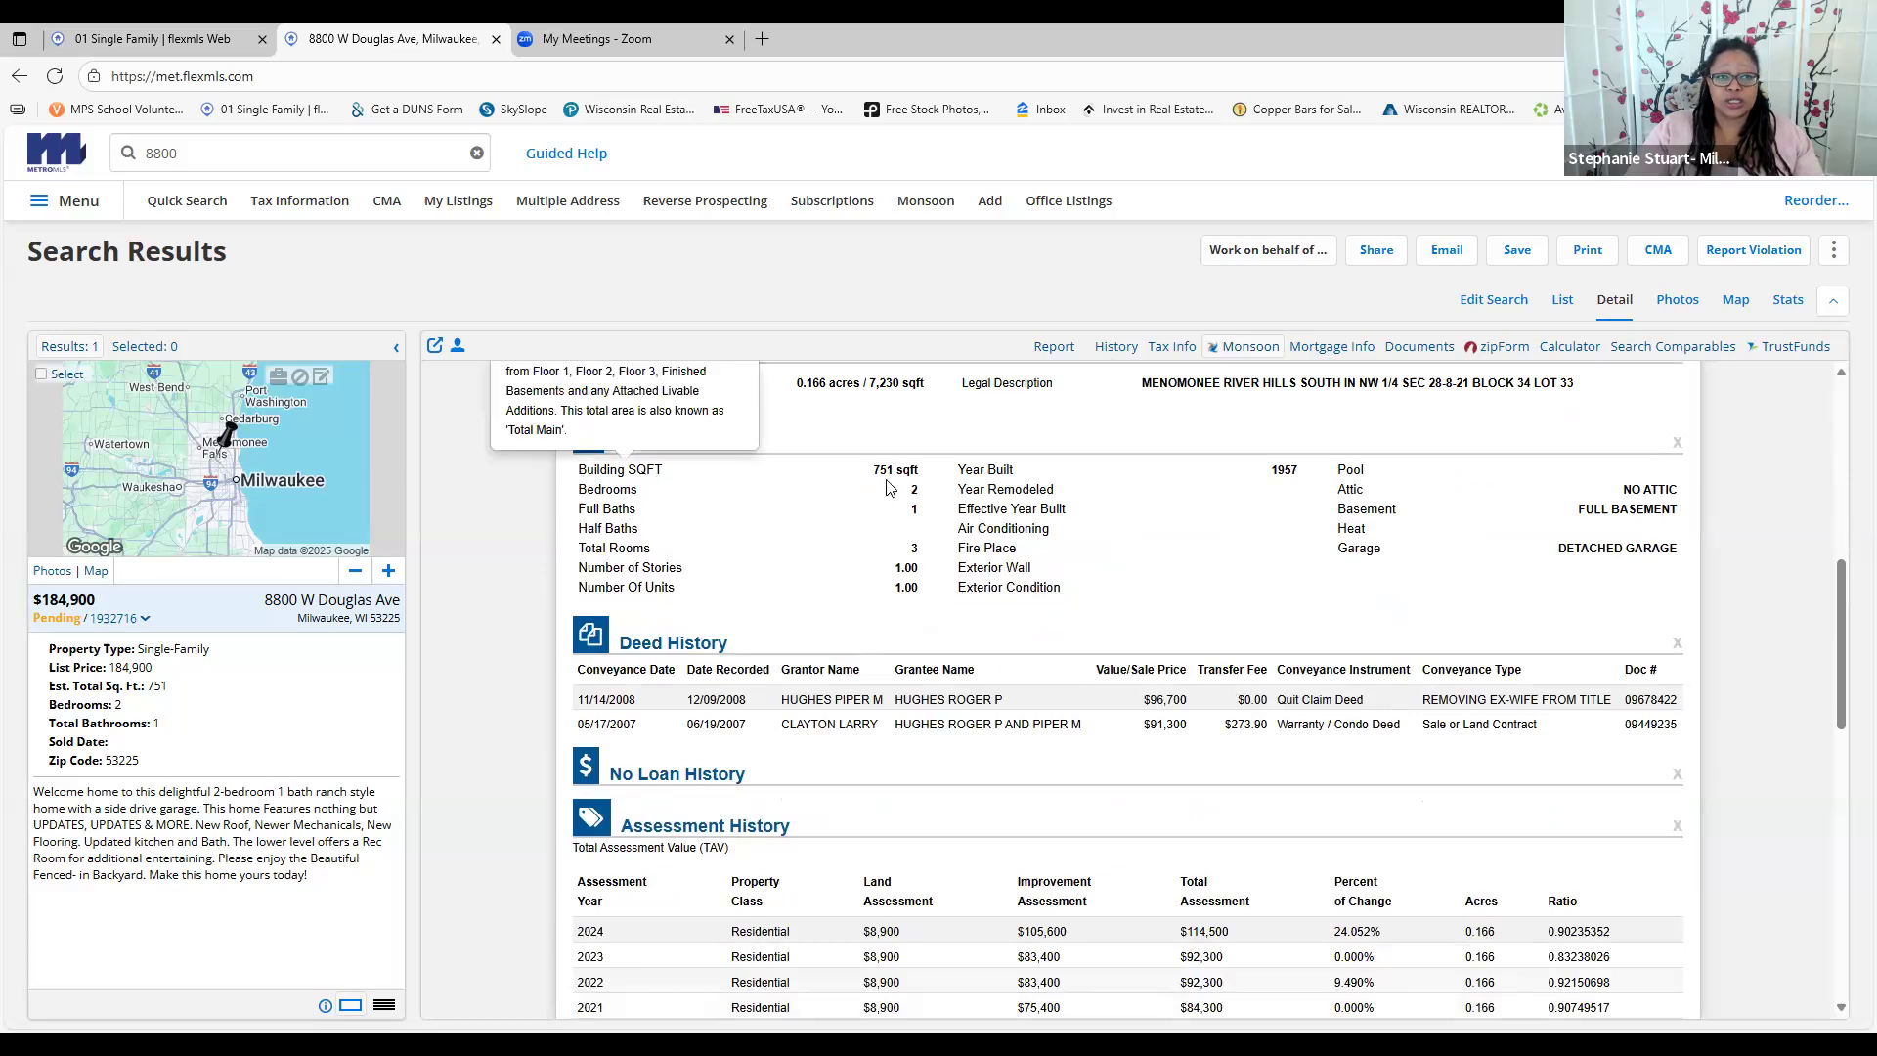
pyautogui.moveTo(870, 469); pyautogui.dragTo(940, 562)
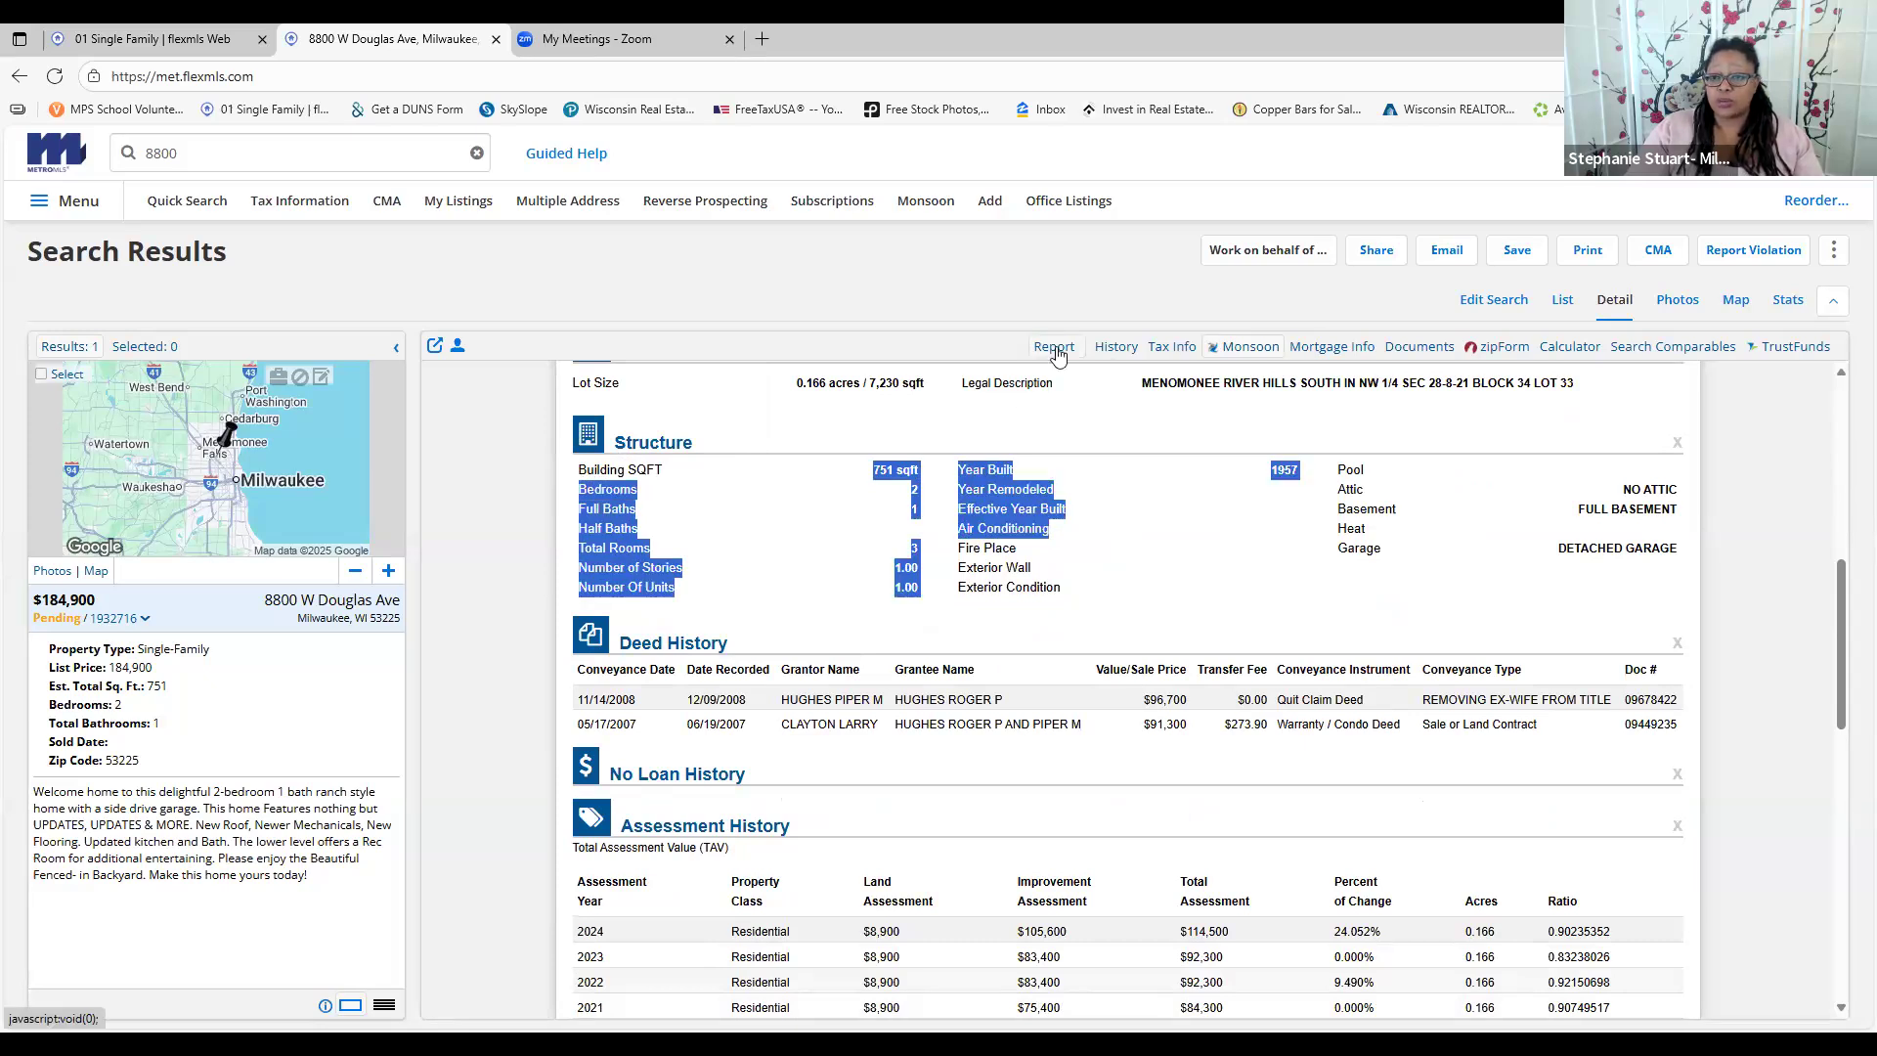
pyautogui.scroll(-8, 1136, 614)
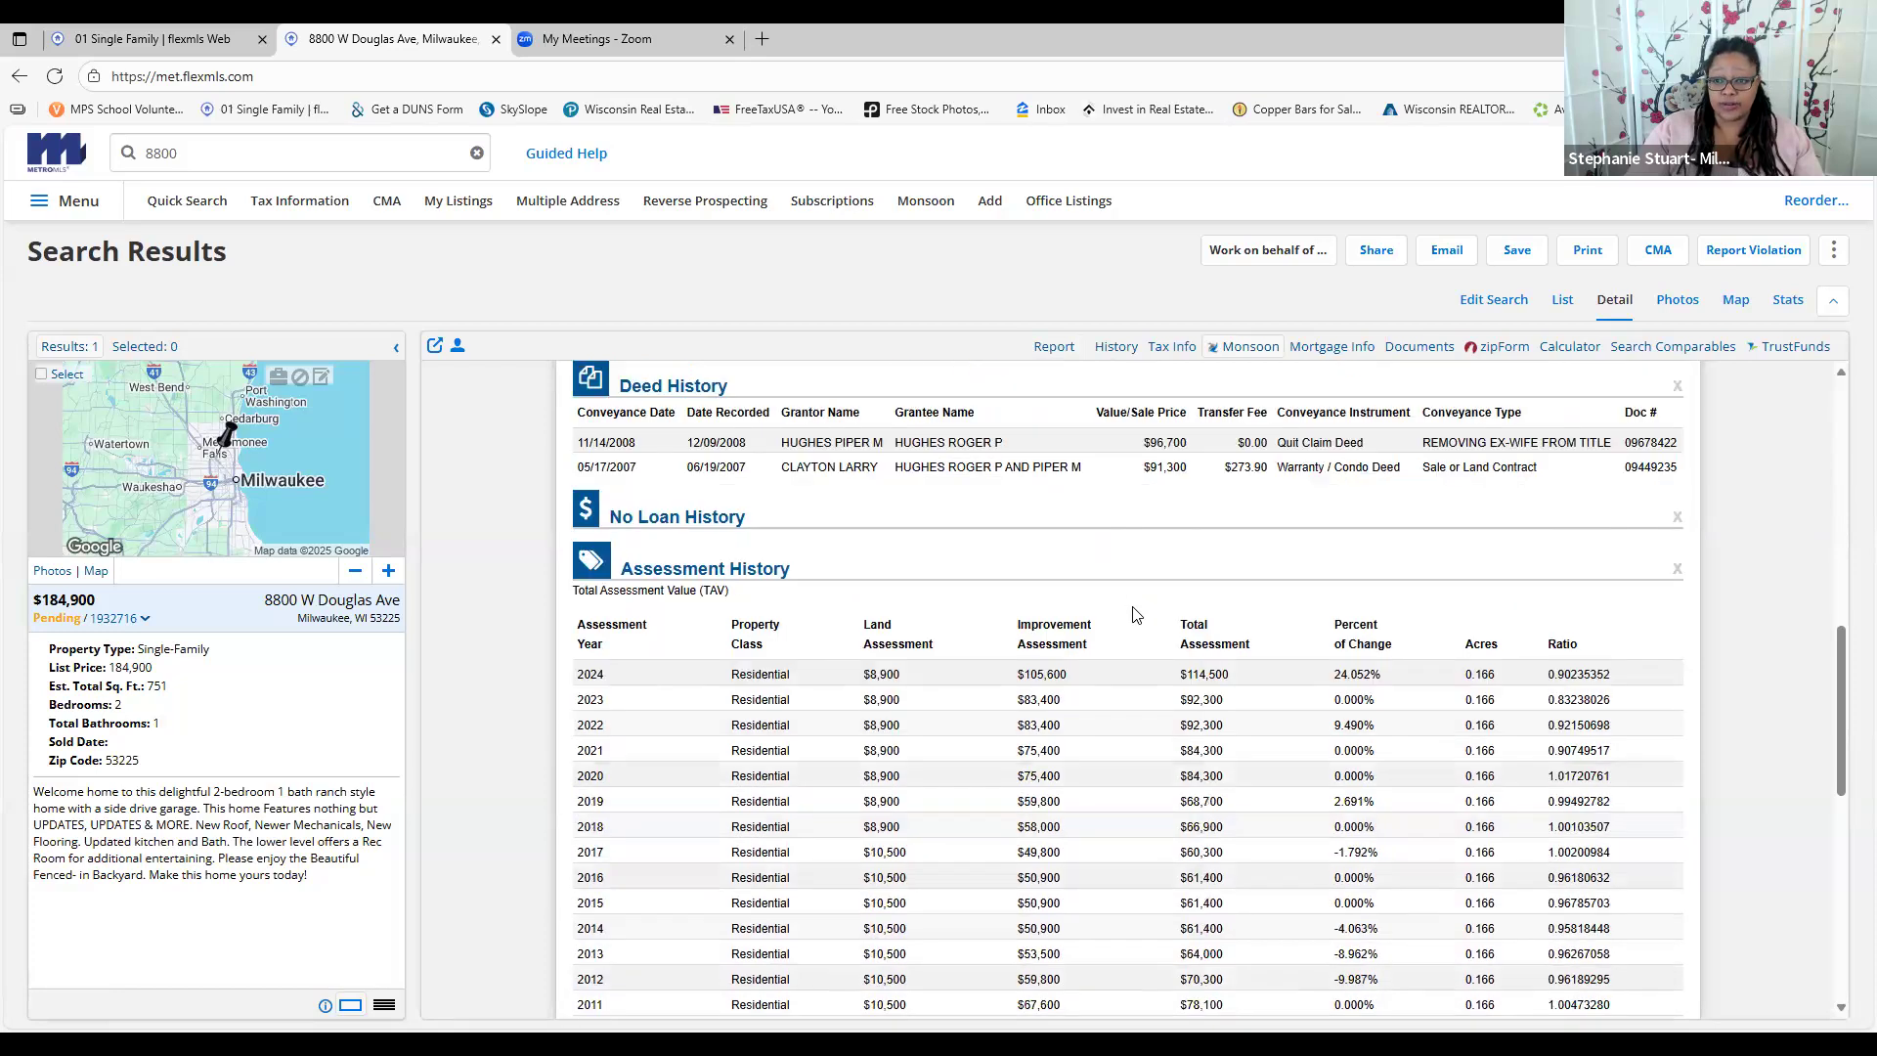
pyautogui.scroll(-2, 1136, 614)
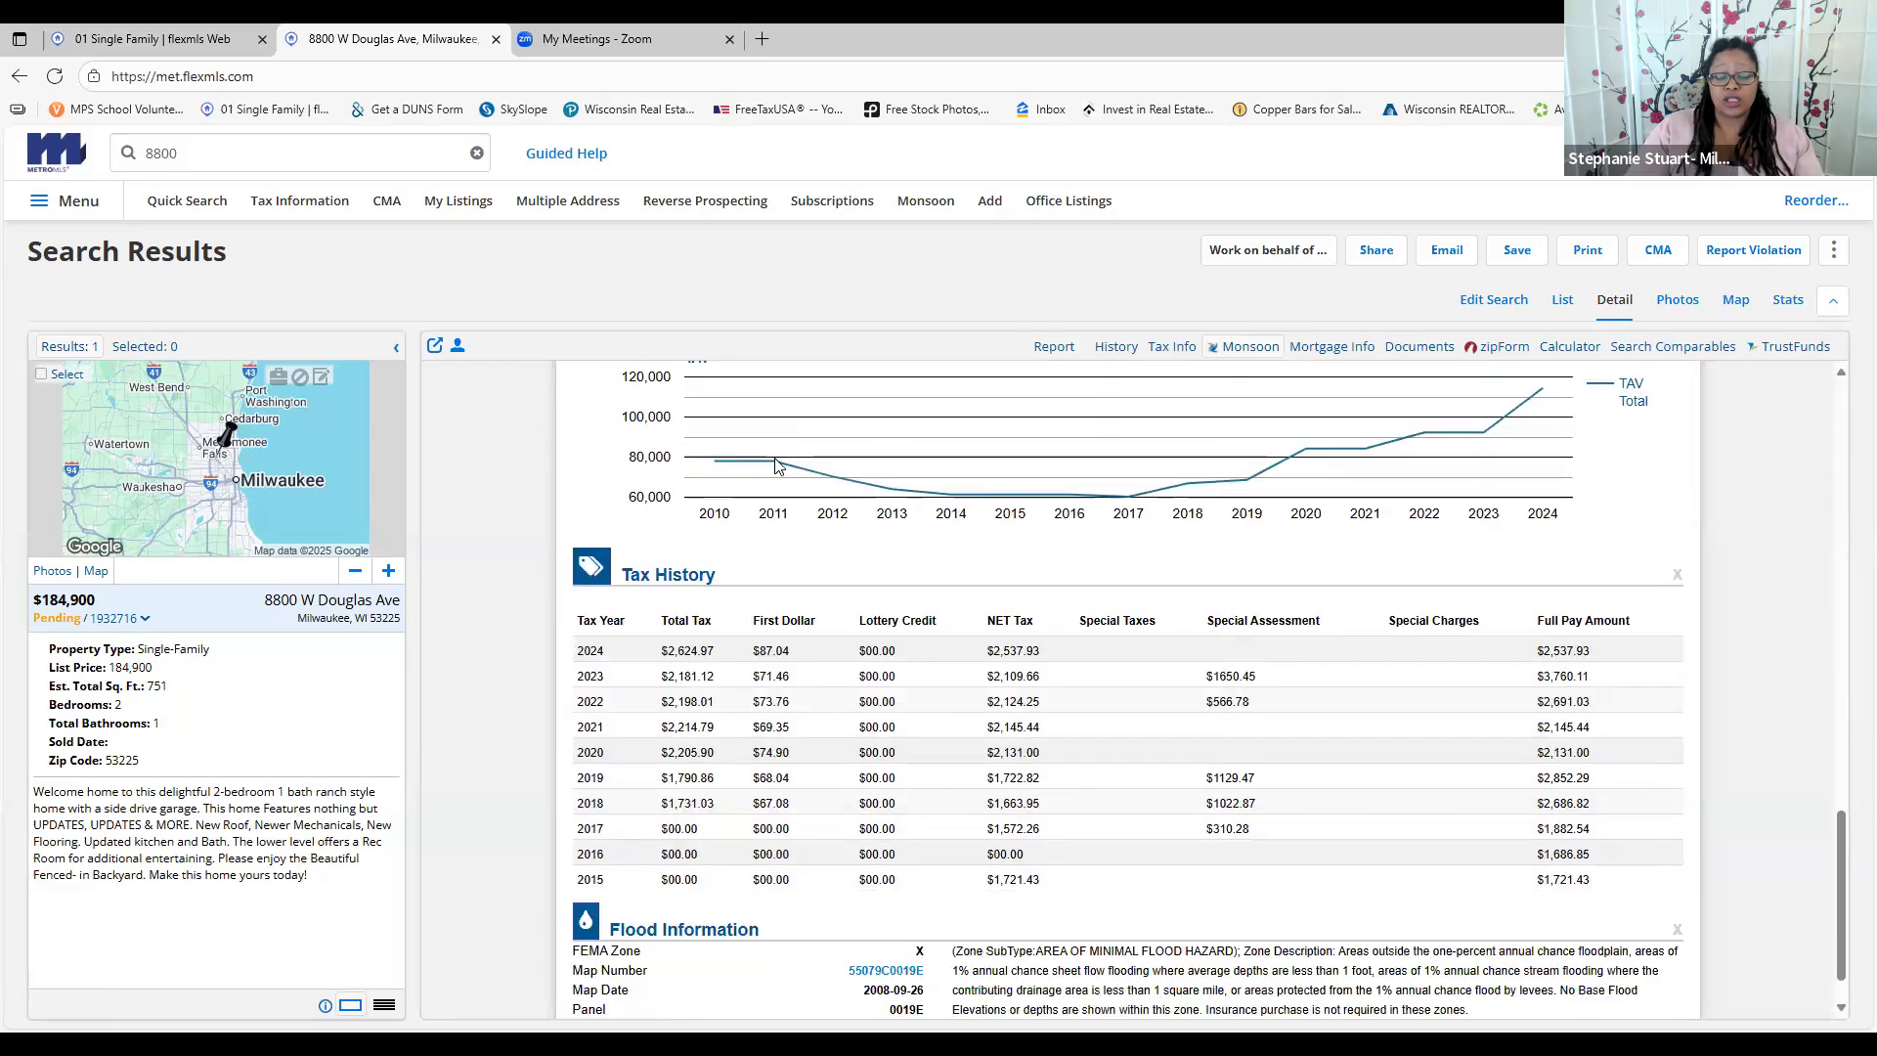
pyautogui.scroll(1, 1075, 514)
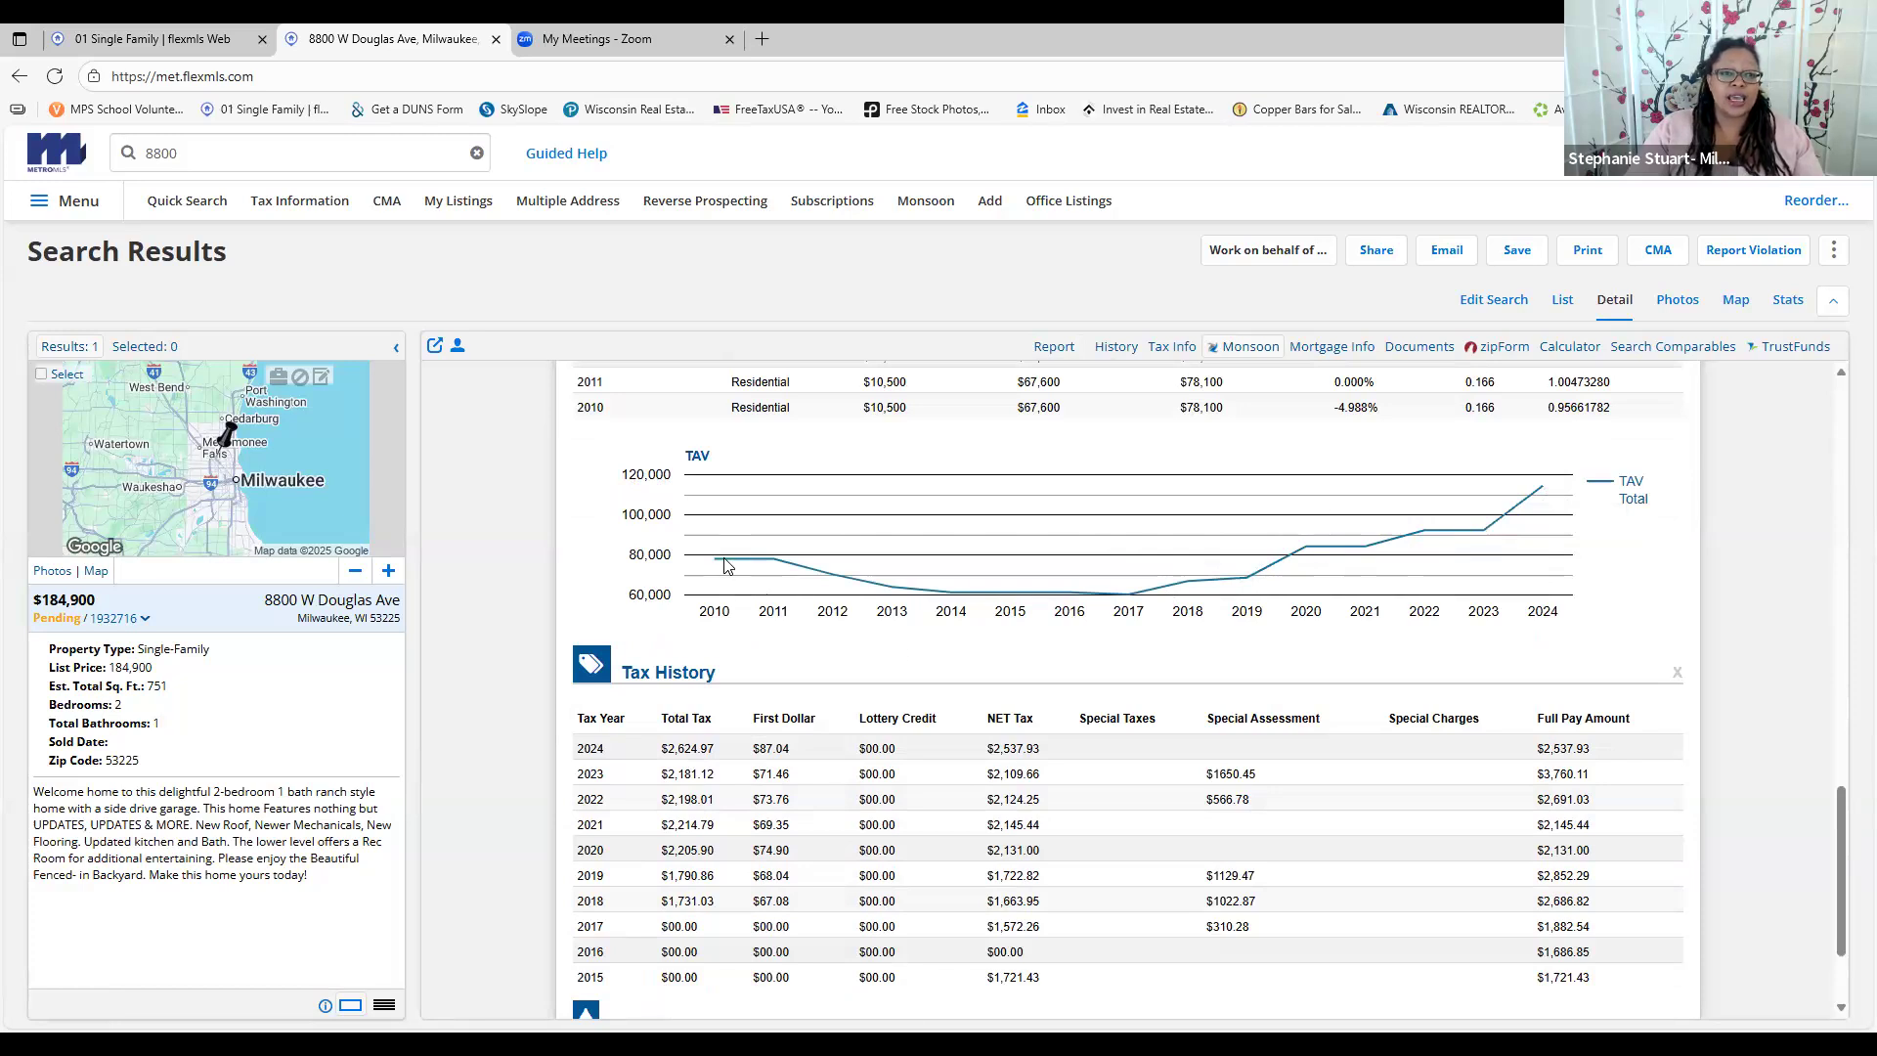
# Review deed, assessment and tax history, then open the RatePlug mortgage calculator ($1,296/month)
pyautogui.moveTo(720, 569)
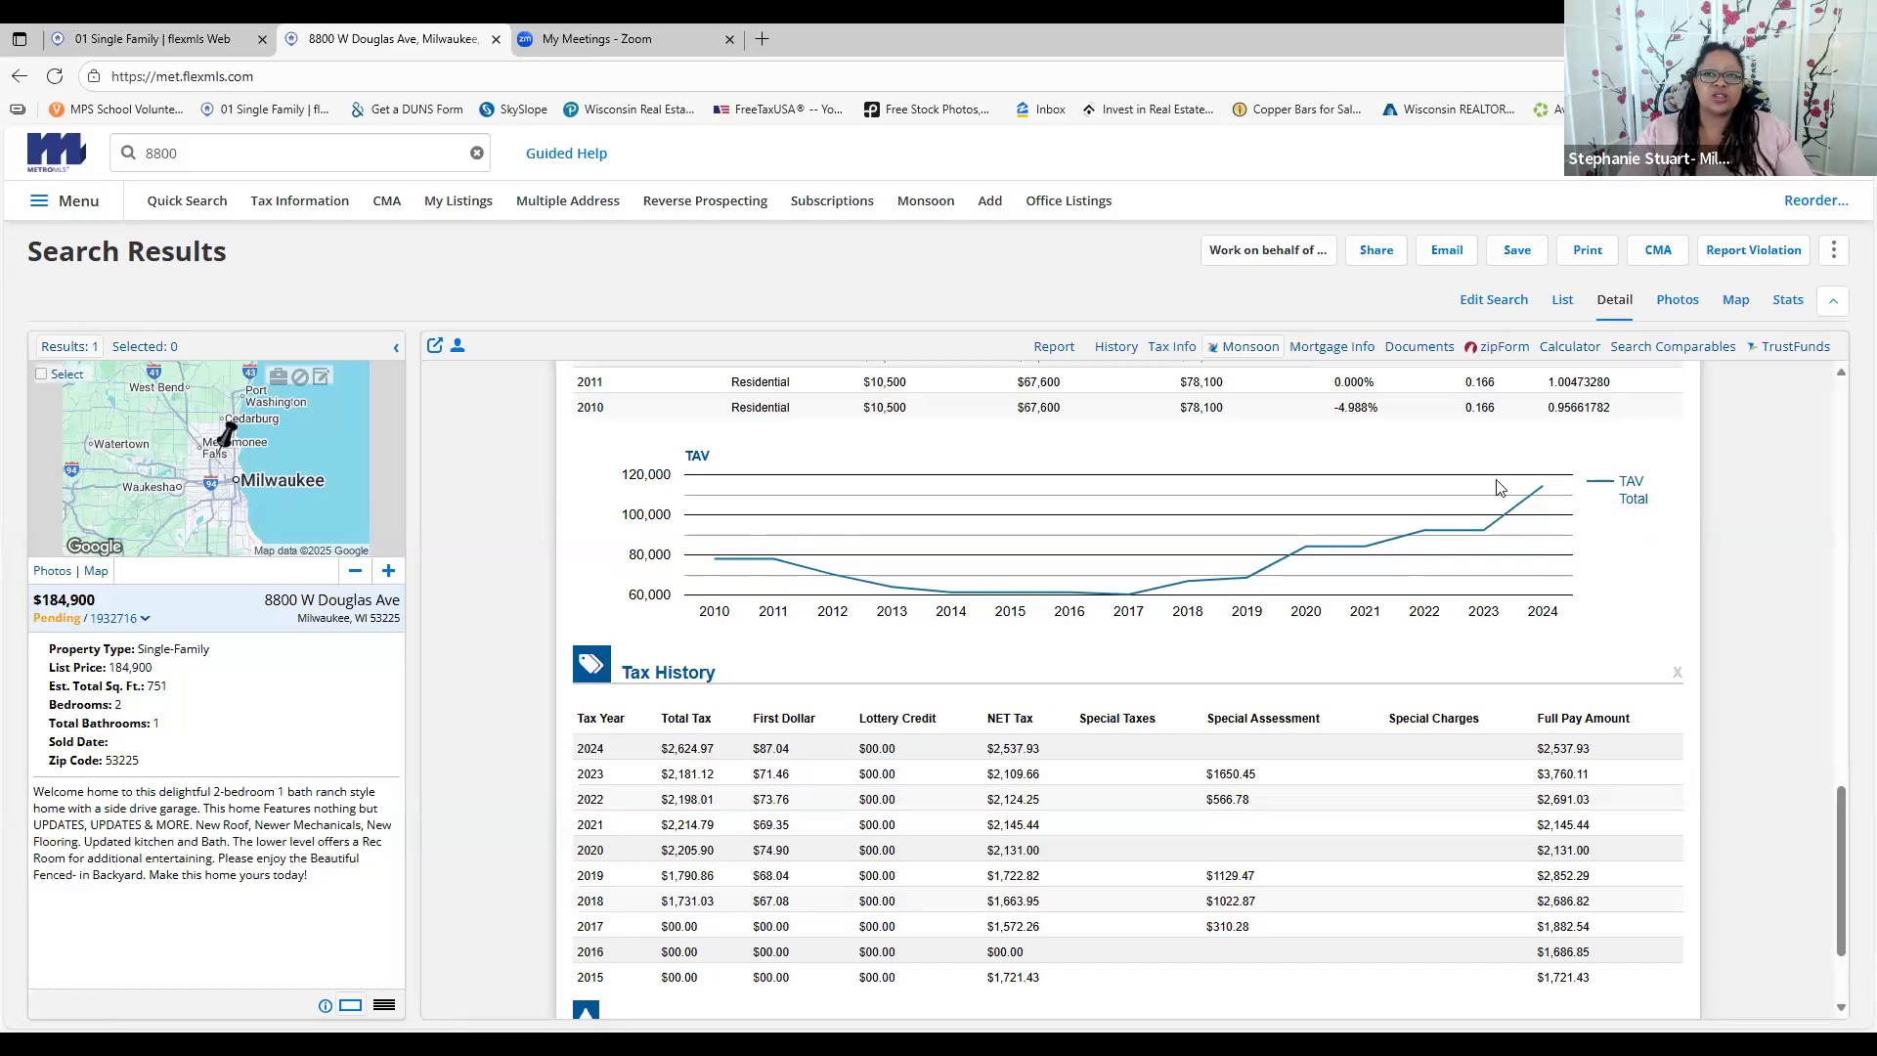
pyautogui.moveTo(1545, 497)
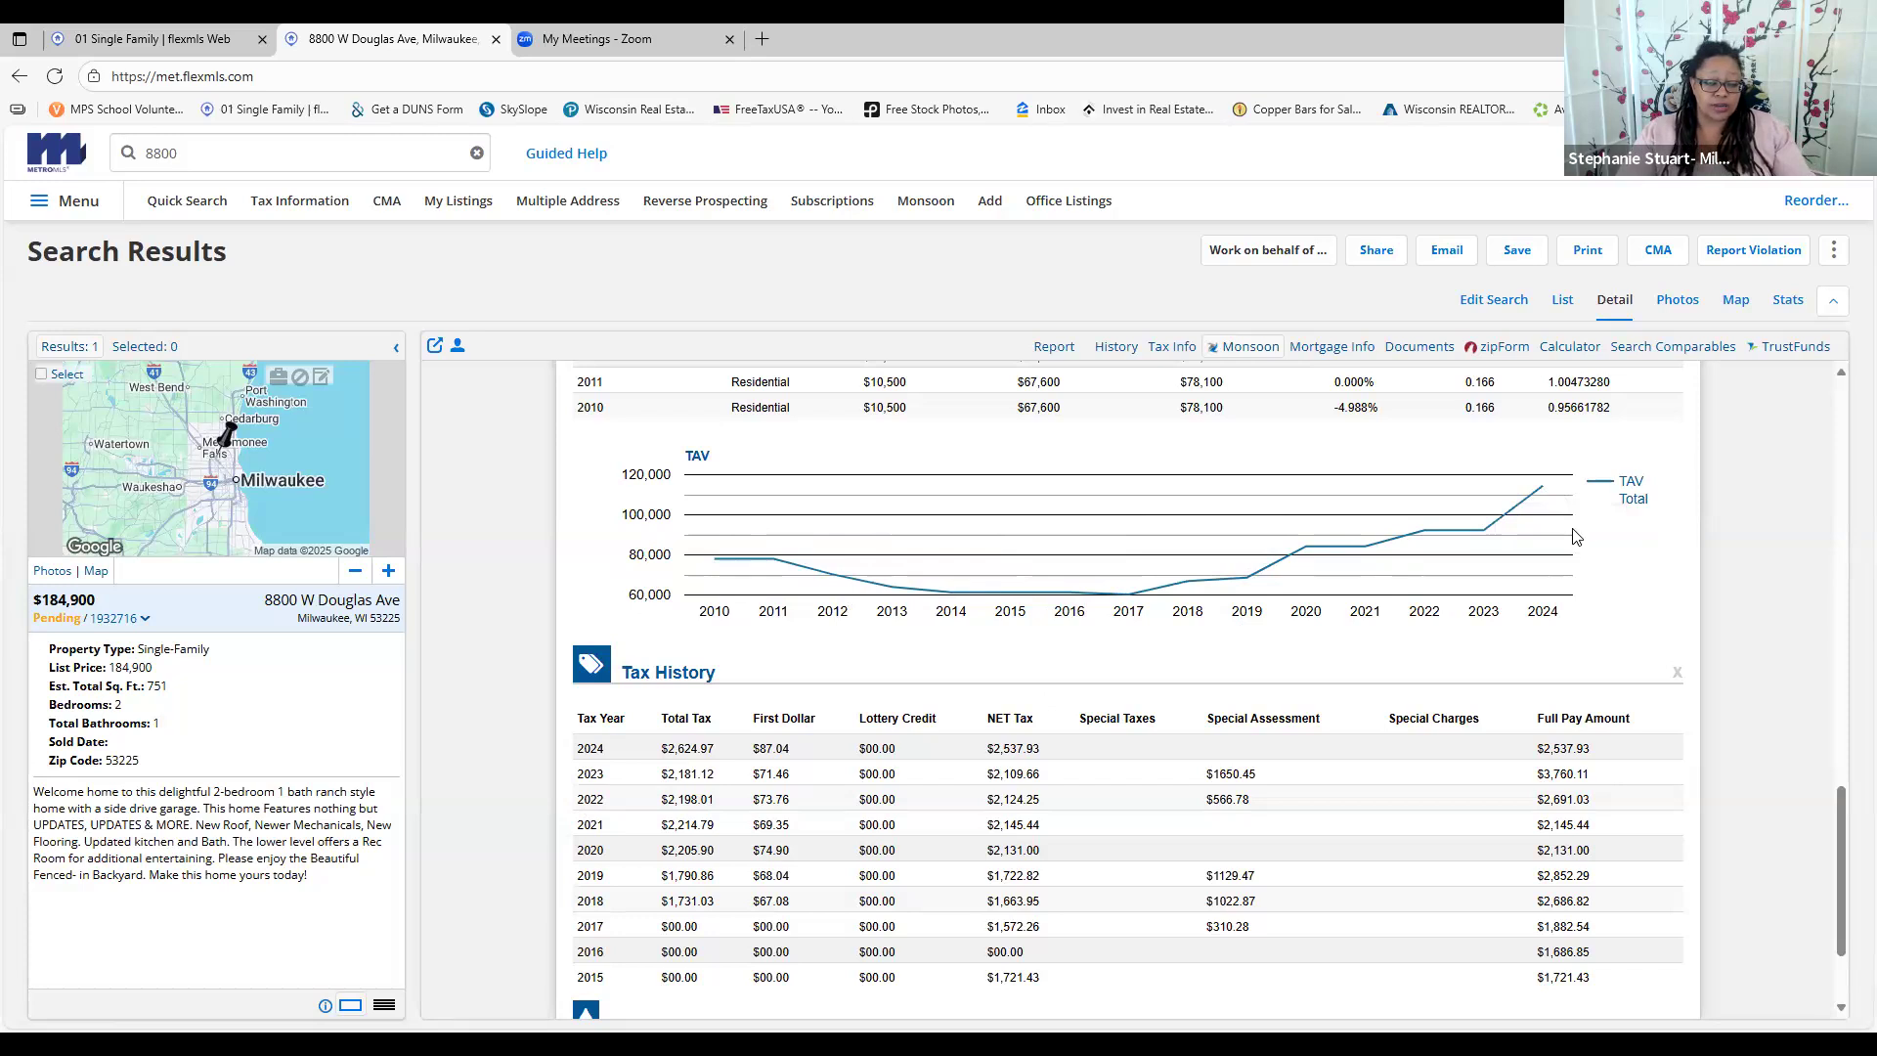
pyautogui.scroll(-2, 1493, 598)
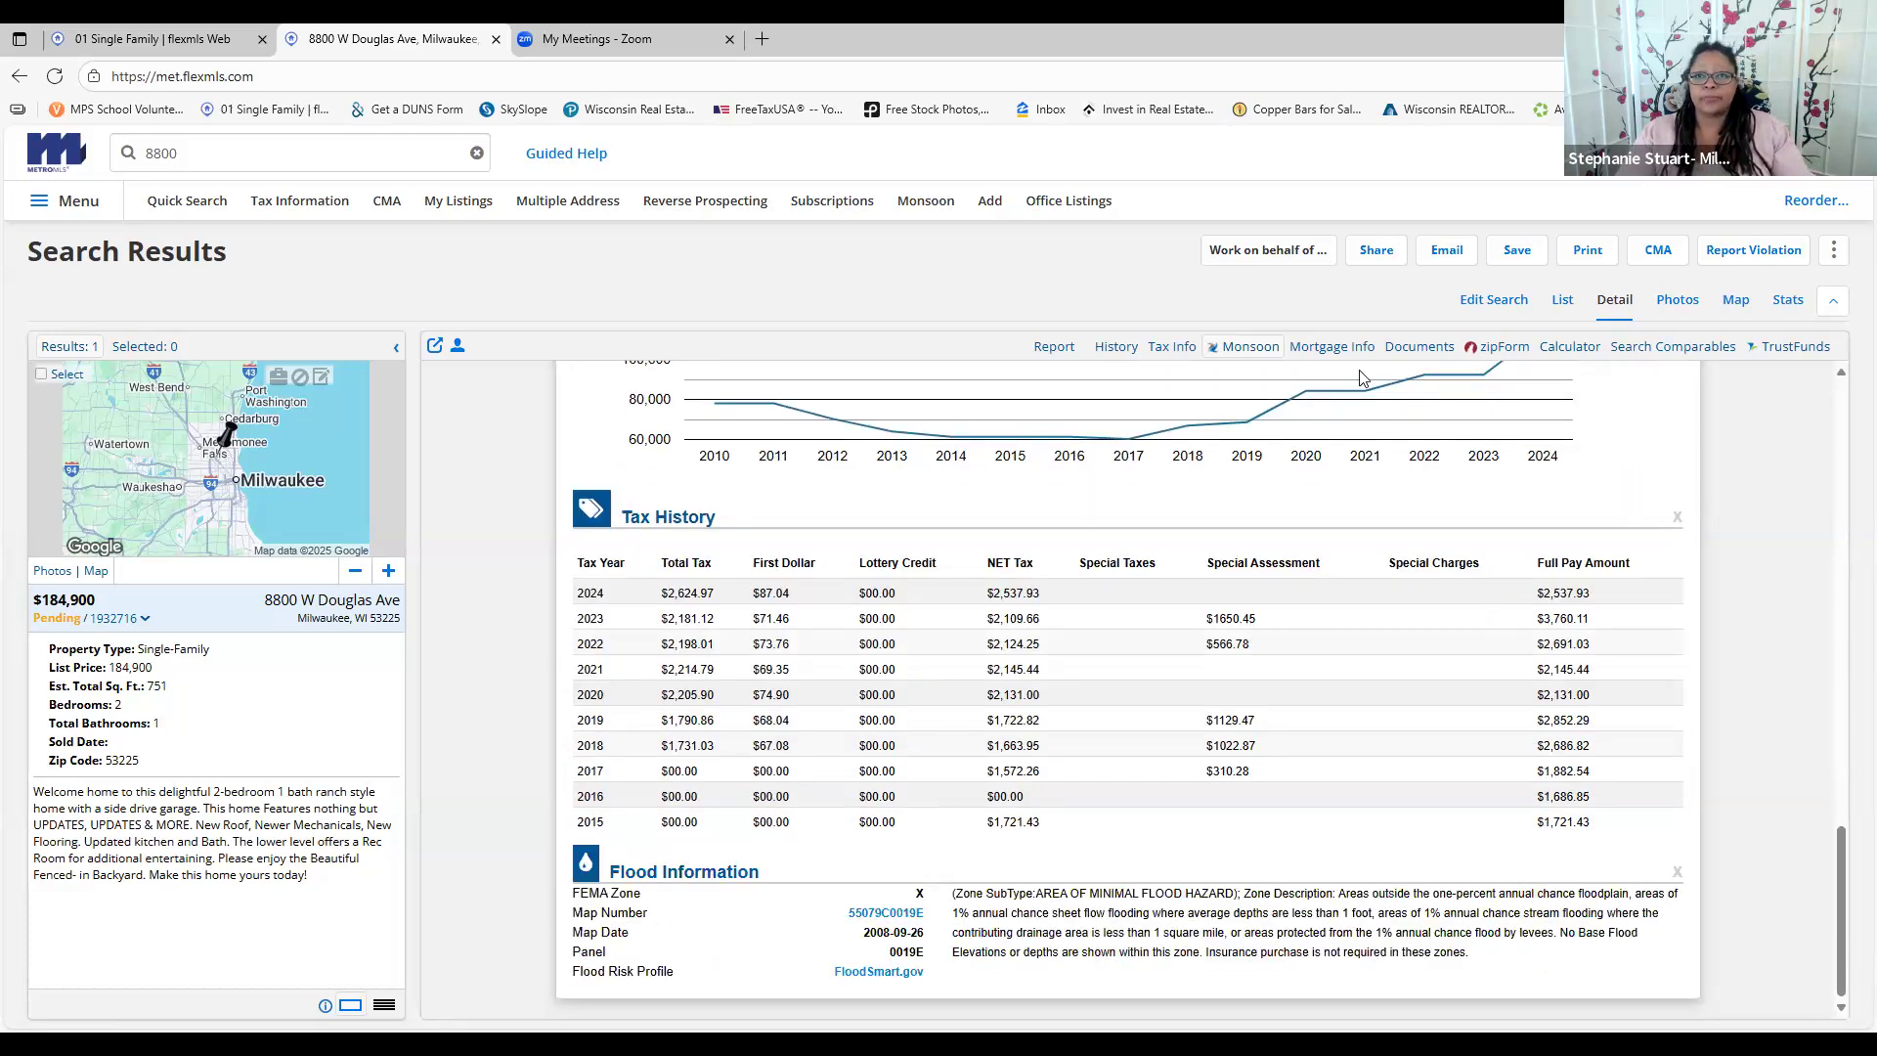
pyautogui.click(1345, 358)
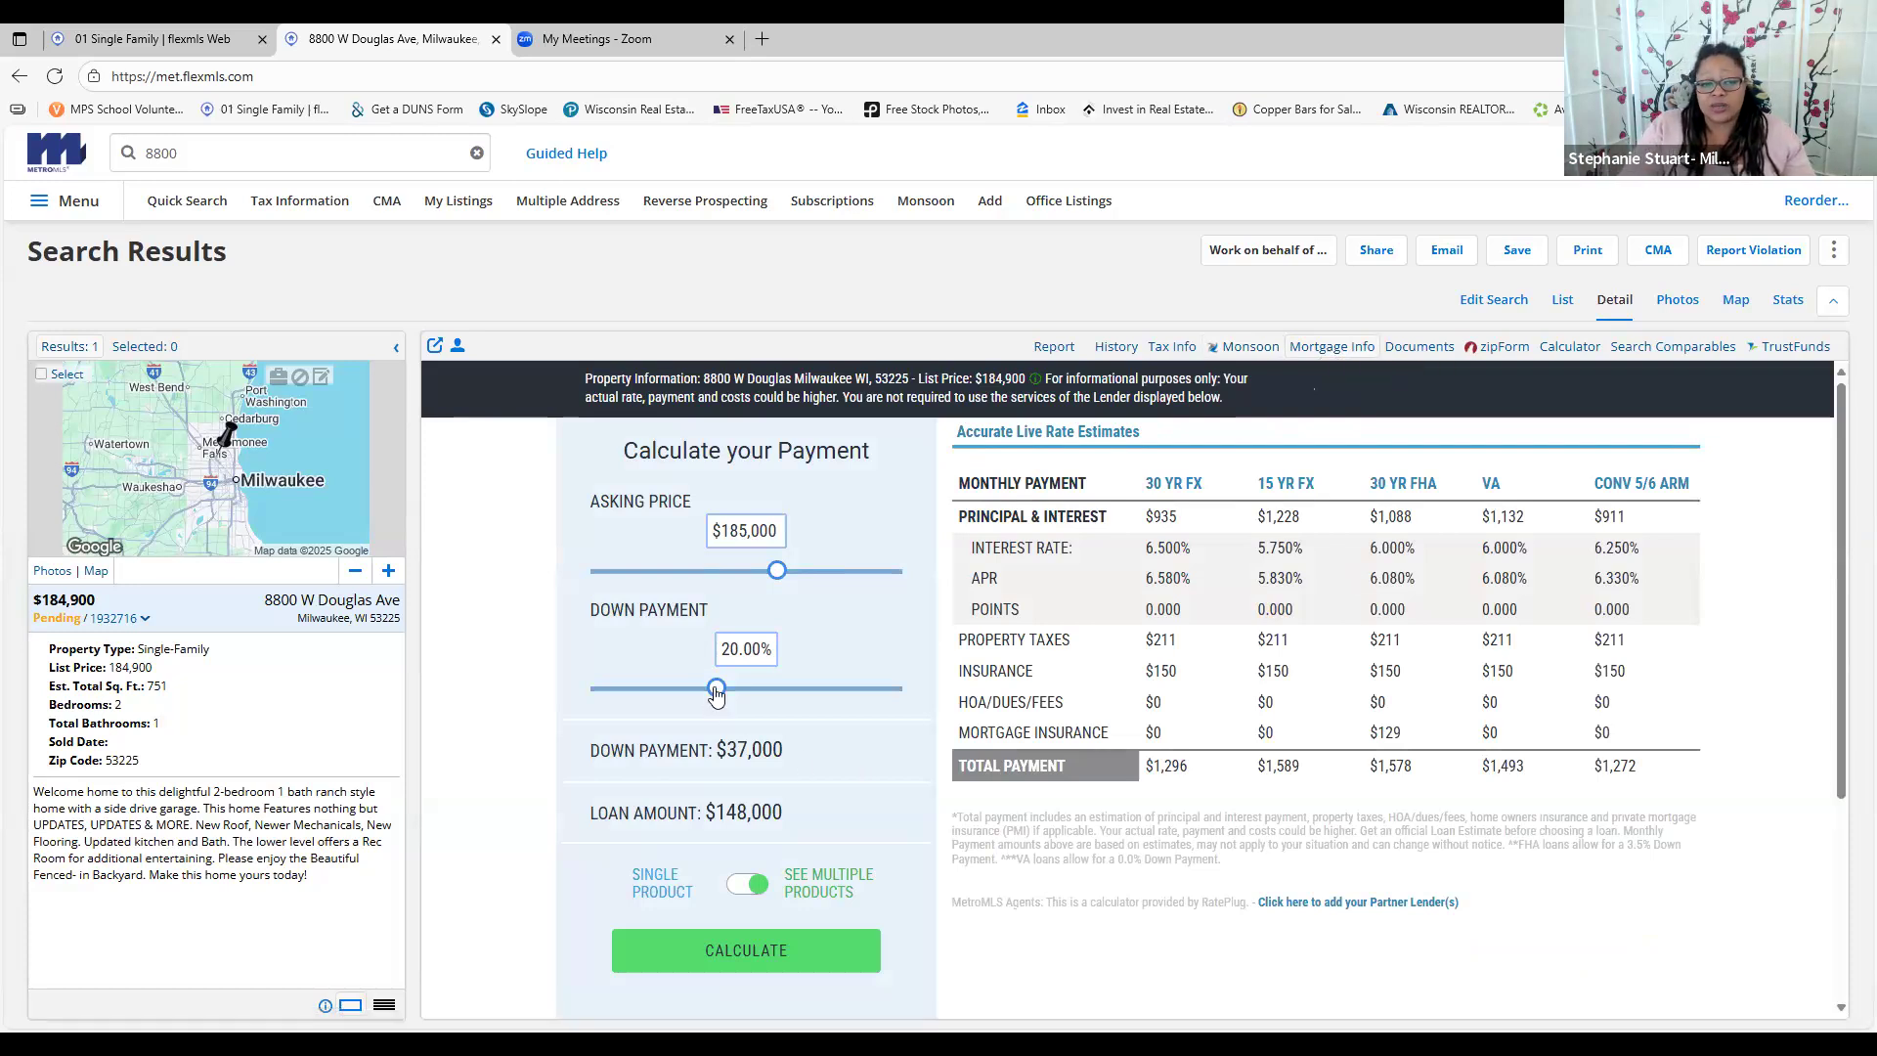
# Lower the down payment to 7% and recalculate the monthly payments
pyautogui.moveTo(716, 692); pyautogui.dragTo(642, 692)
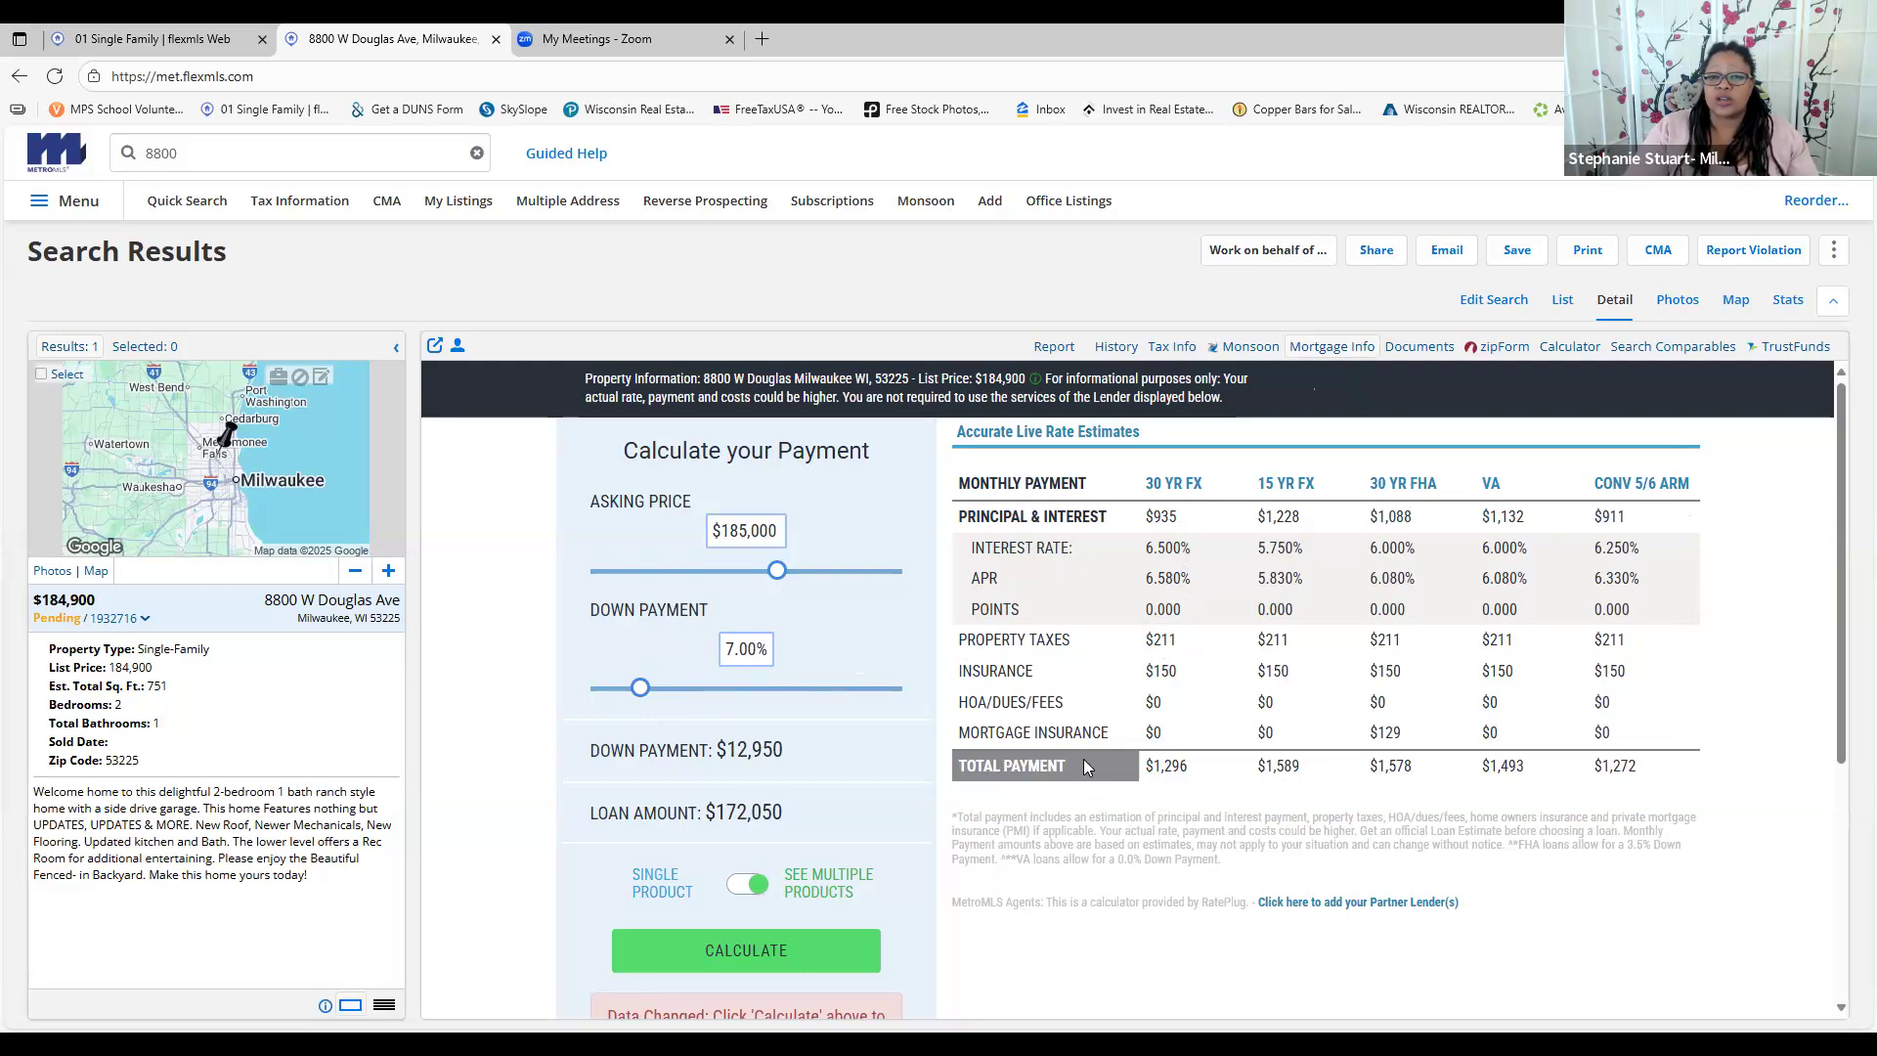
pyautogui.moveTo(640, 688)
pyautogui.mouseDown()
pyautogui.moveTo(708, 693)
pyautogui.moveTo(617, 694)
pyautogui.moveTo(635, 695)
pyautogui.mouseUp()
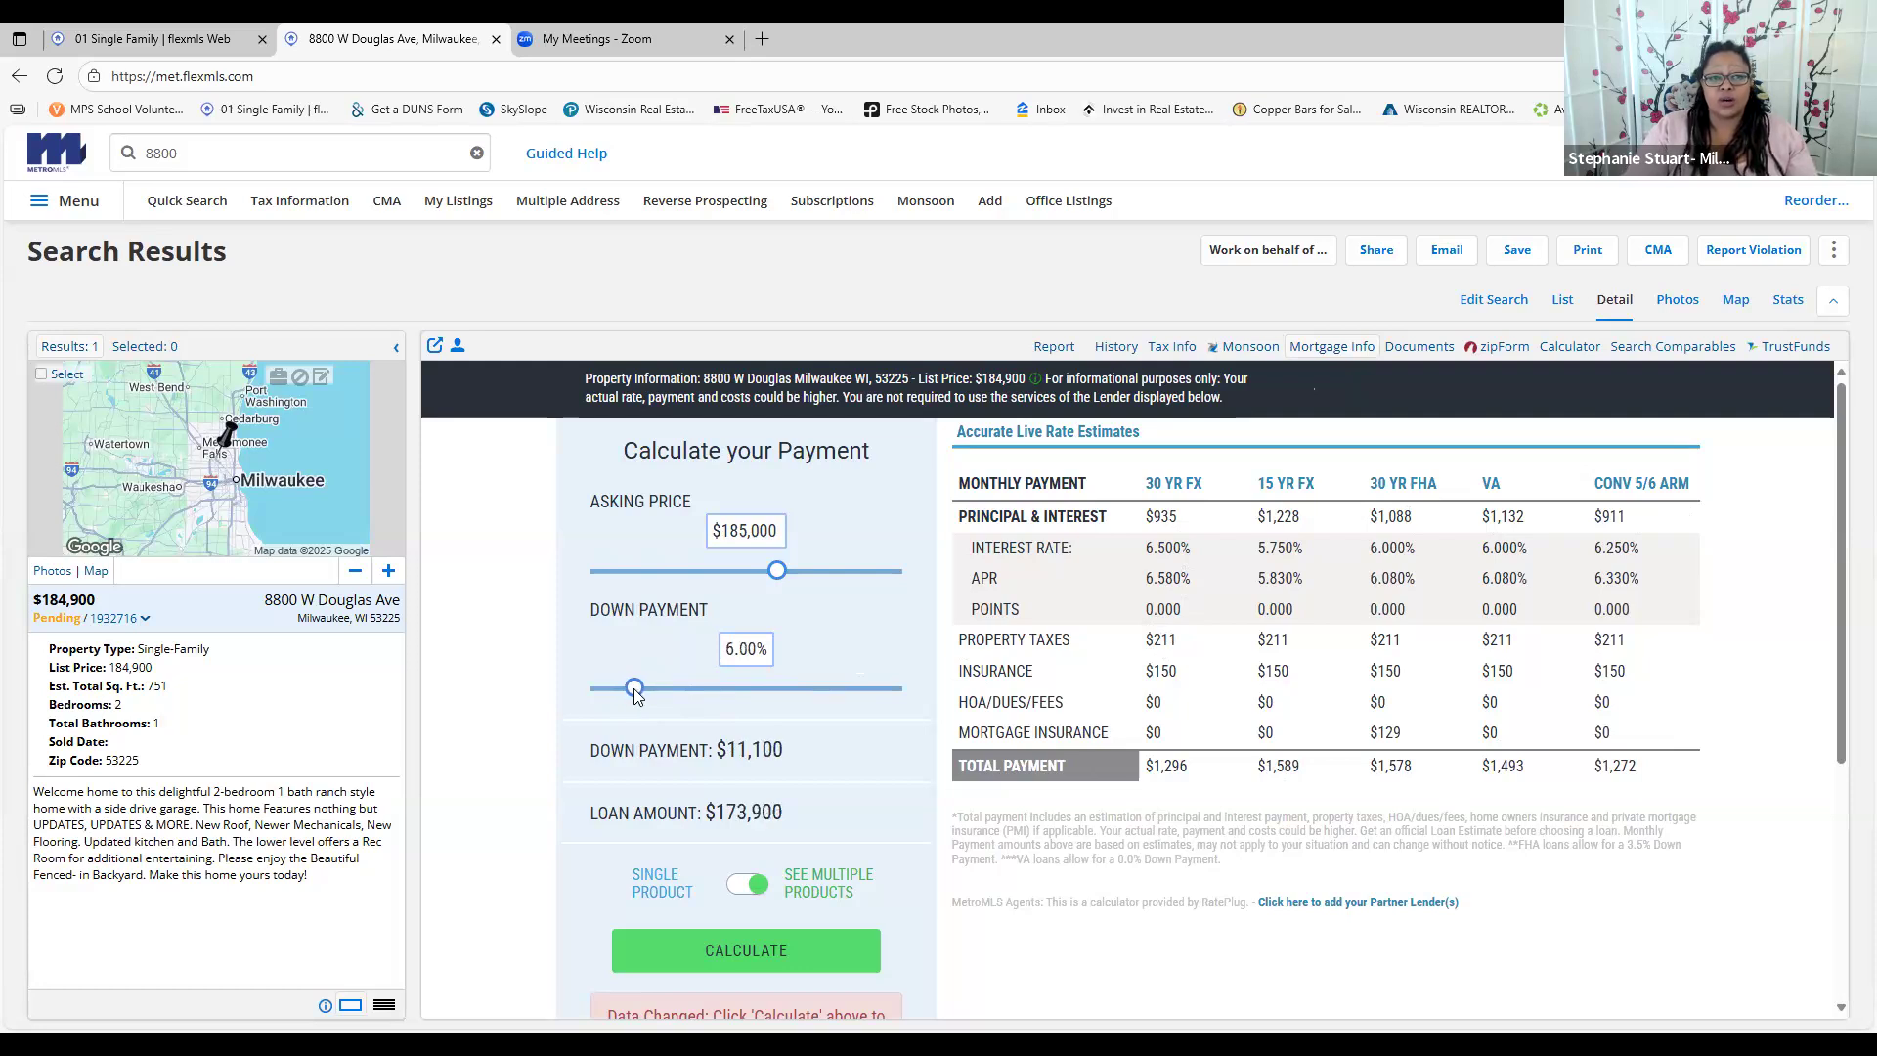
pyautogui.scroll(-1, 858, 607)
pyautogui.scroll(-2, 860, 599)
pyautogui.scroll(2, 868, 599)
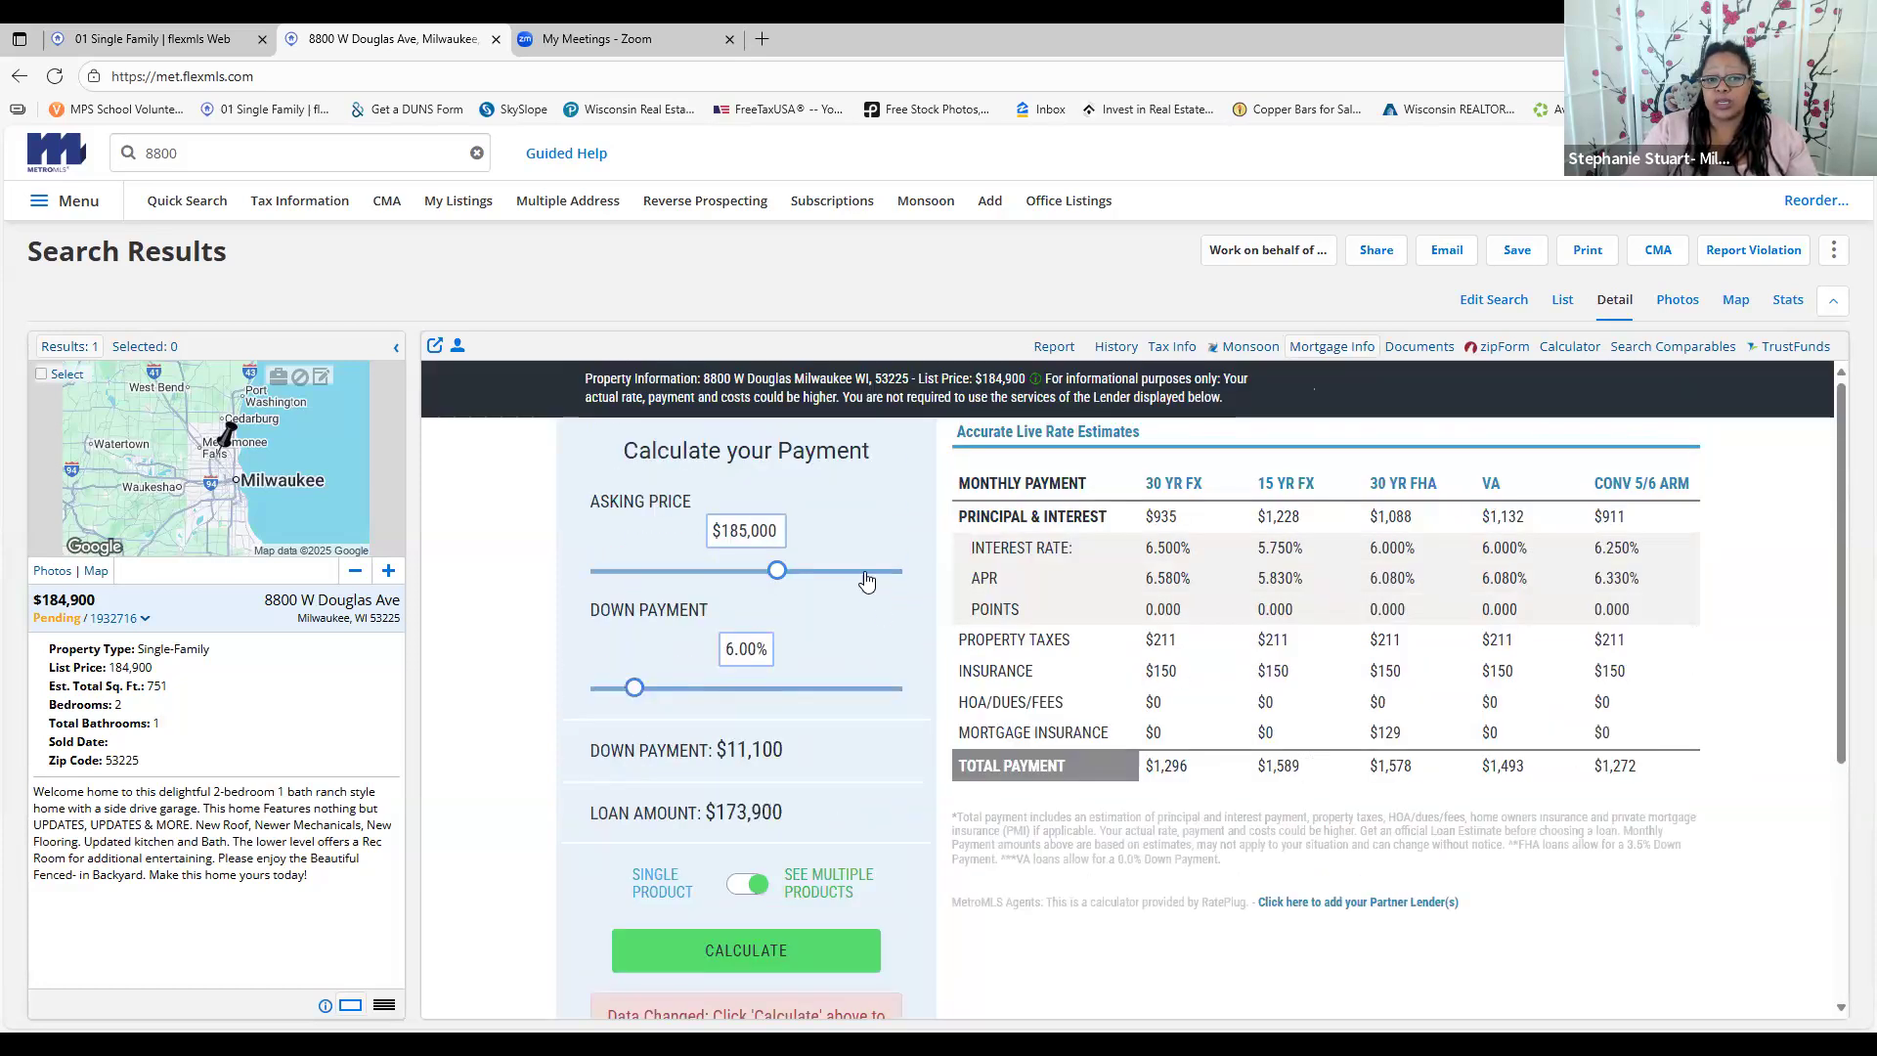
pyautogui.click(782, 962)
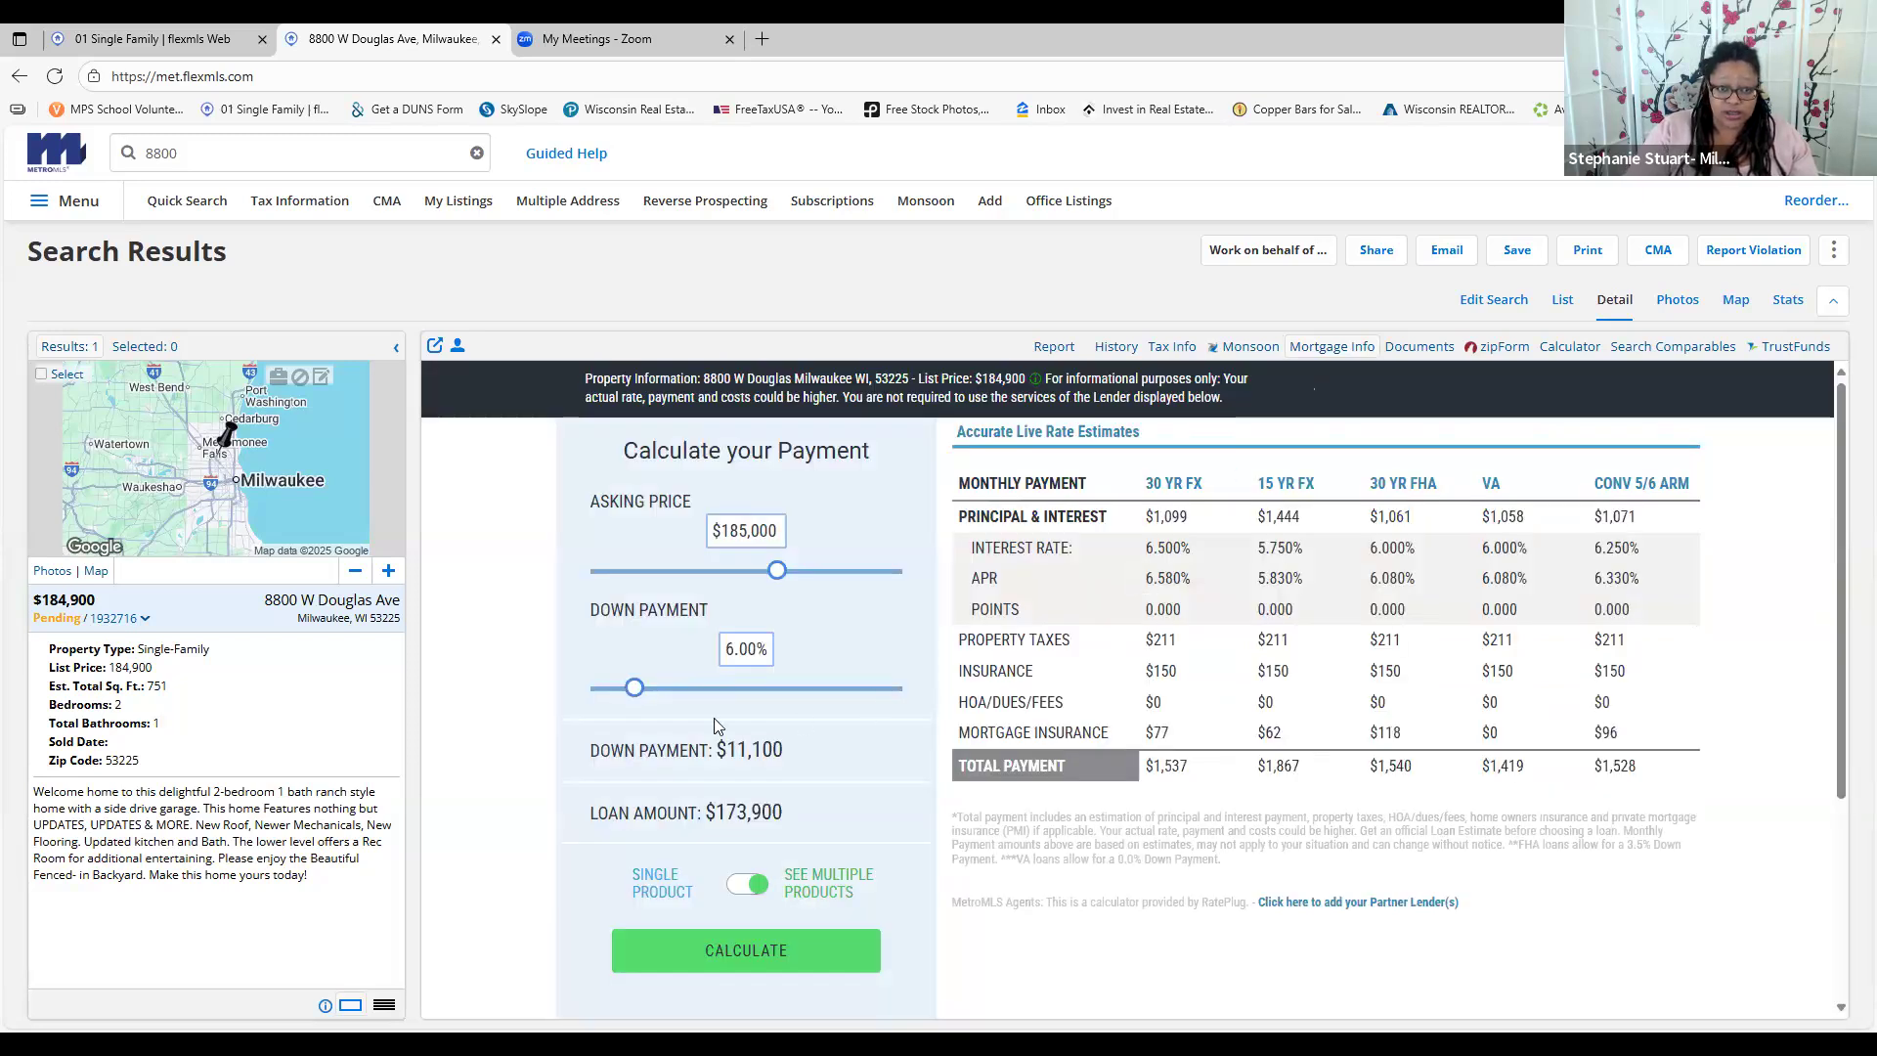
# Recalculate the payments at 20% down, then show the listing's documents
pyautogui.moveTo(641, 692); pyautogui.dragTo(717, 695)
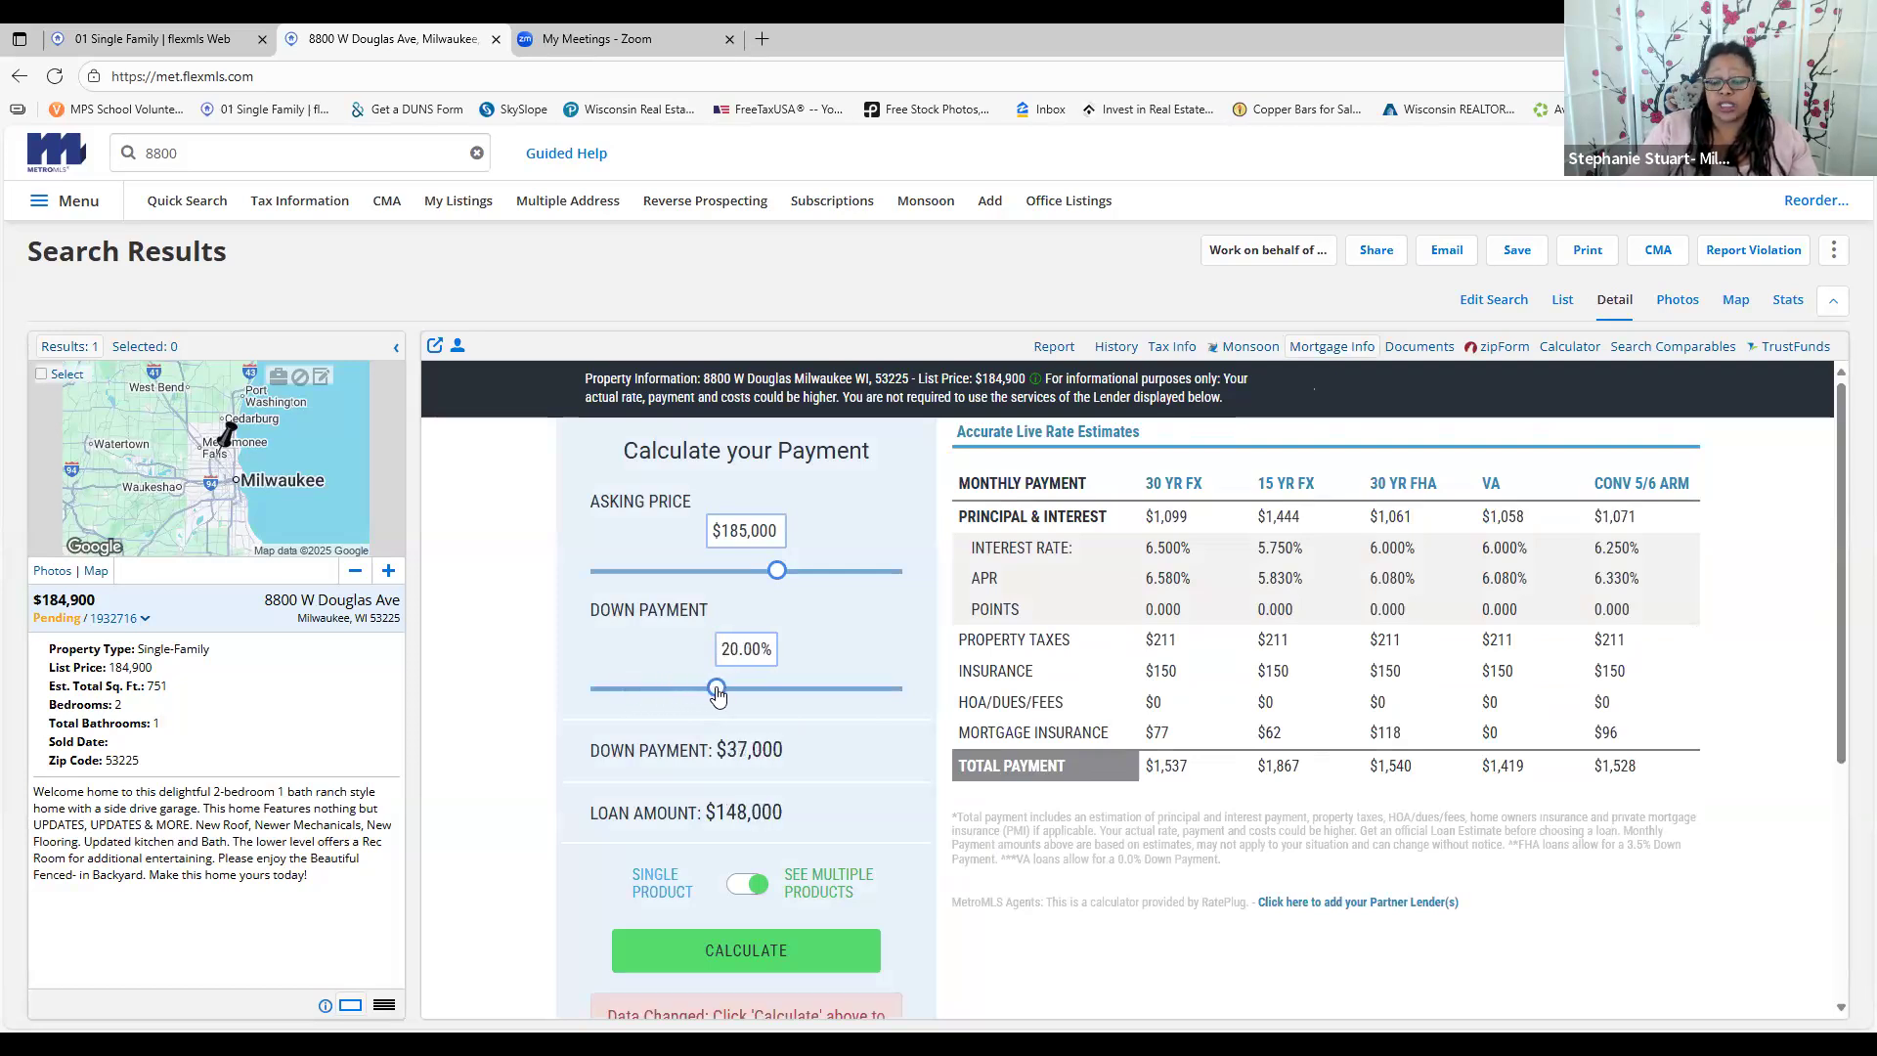
pyautogui.scroll(-1, 808, 641)
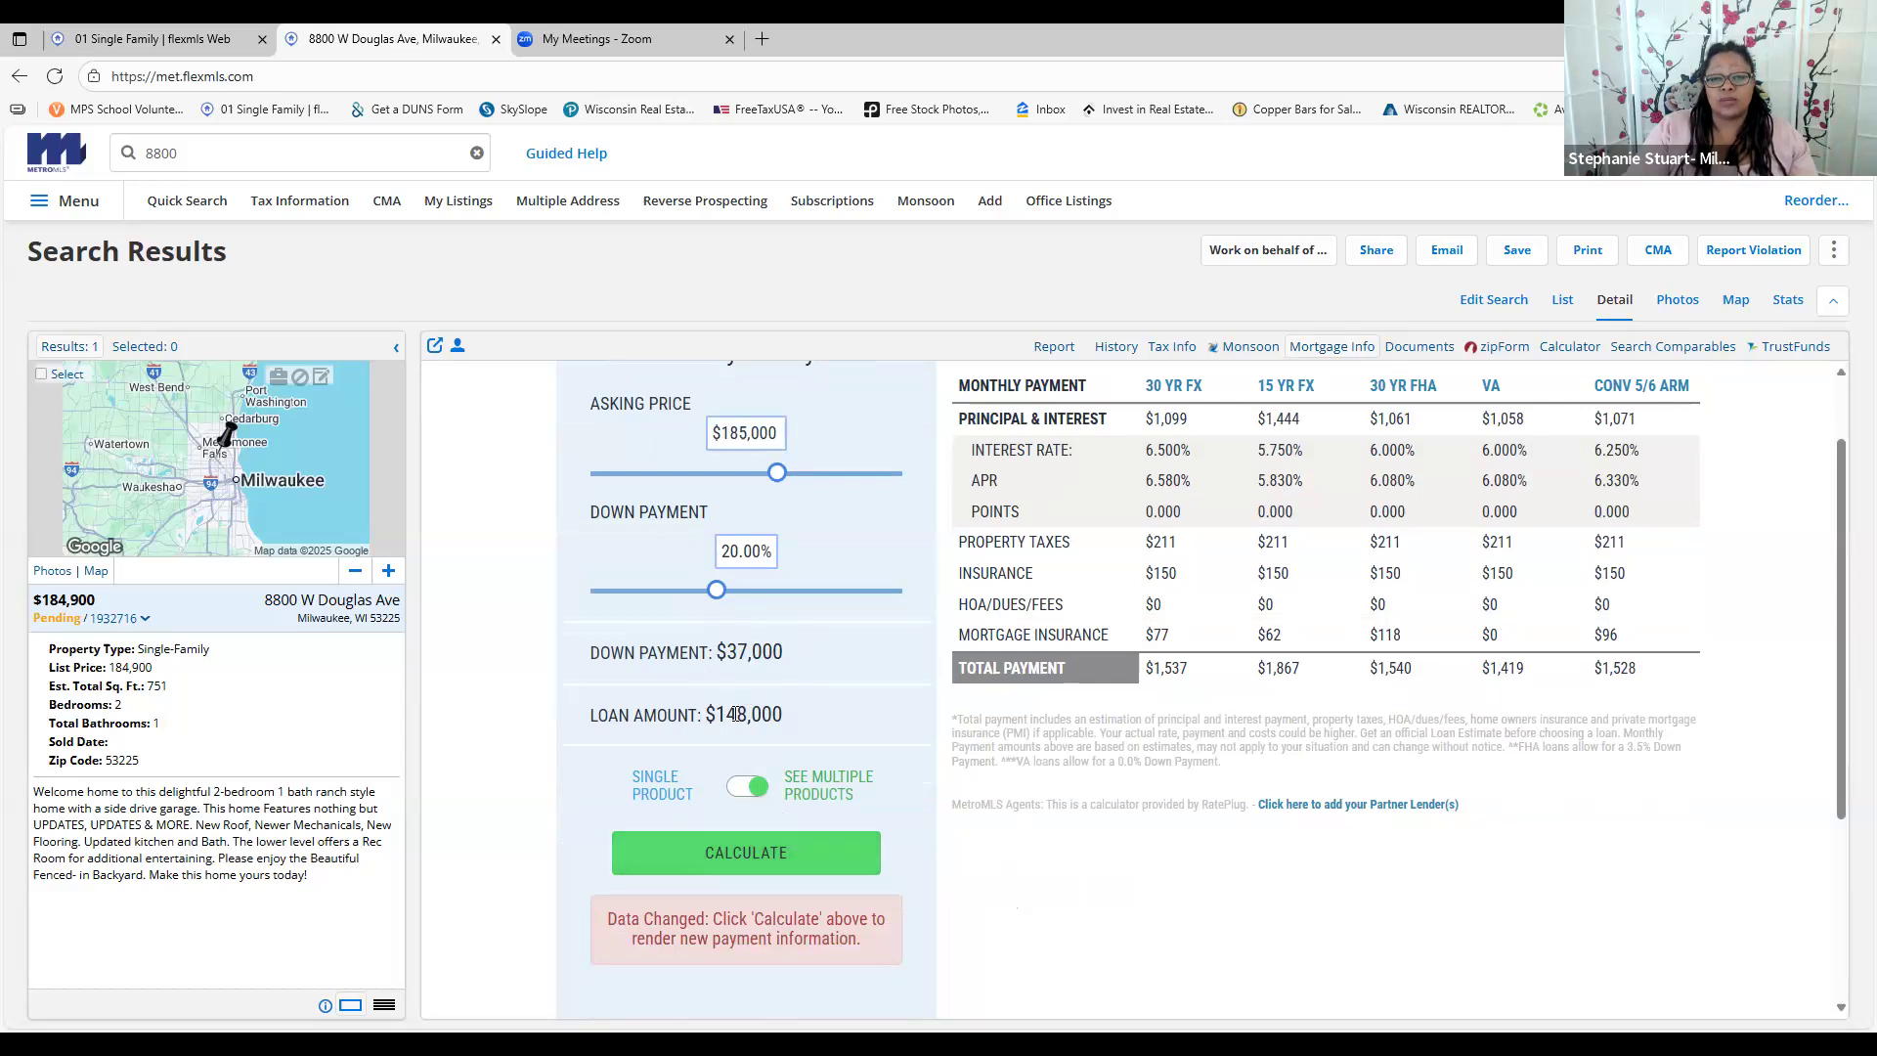
pyautogui.click(772, 861)
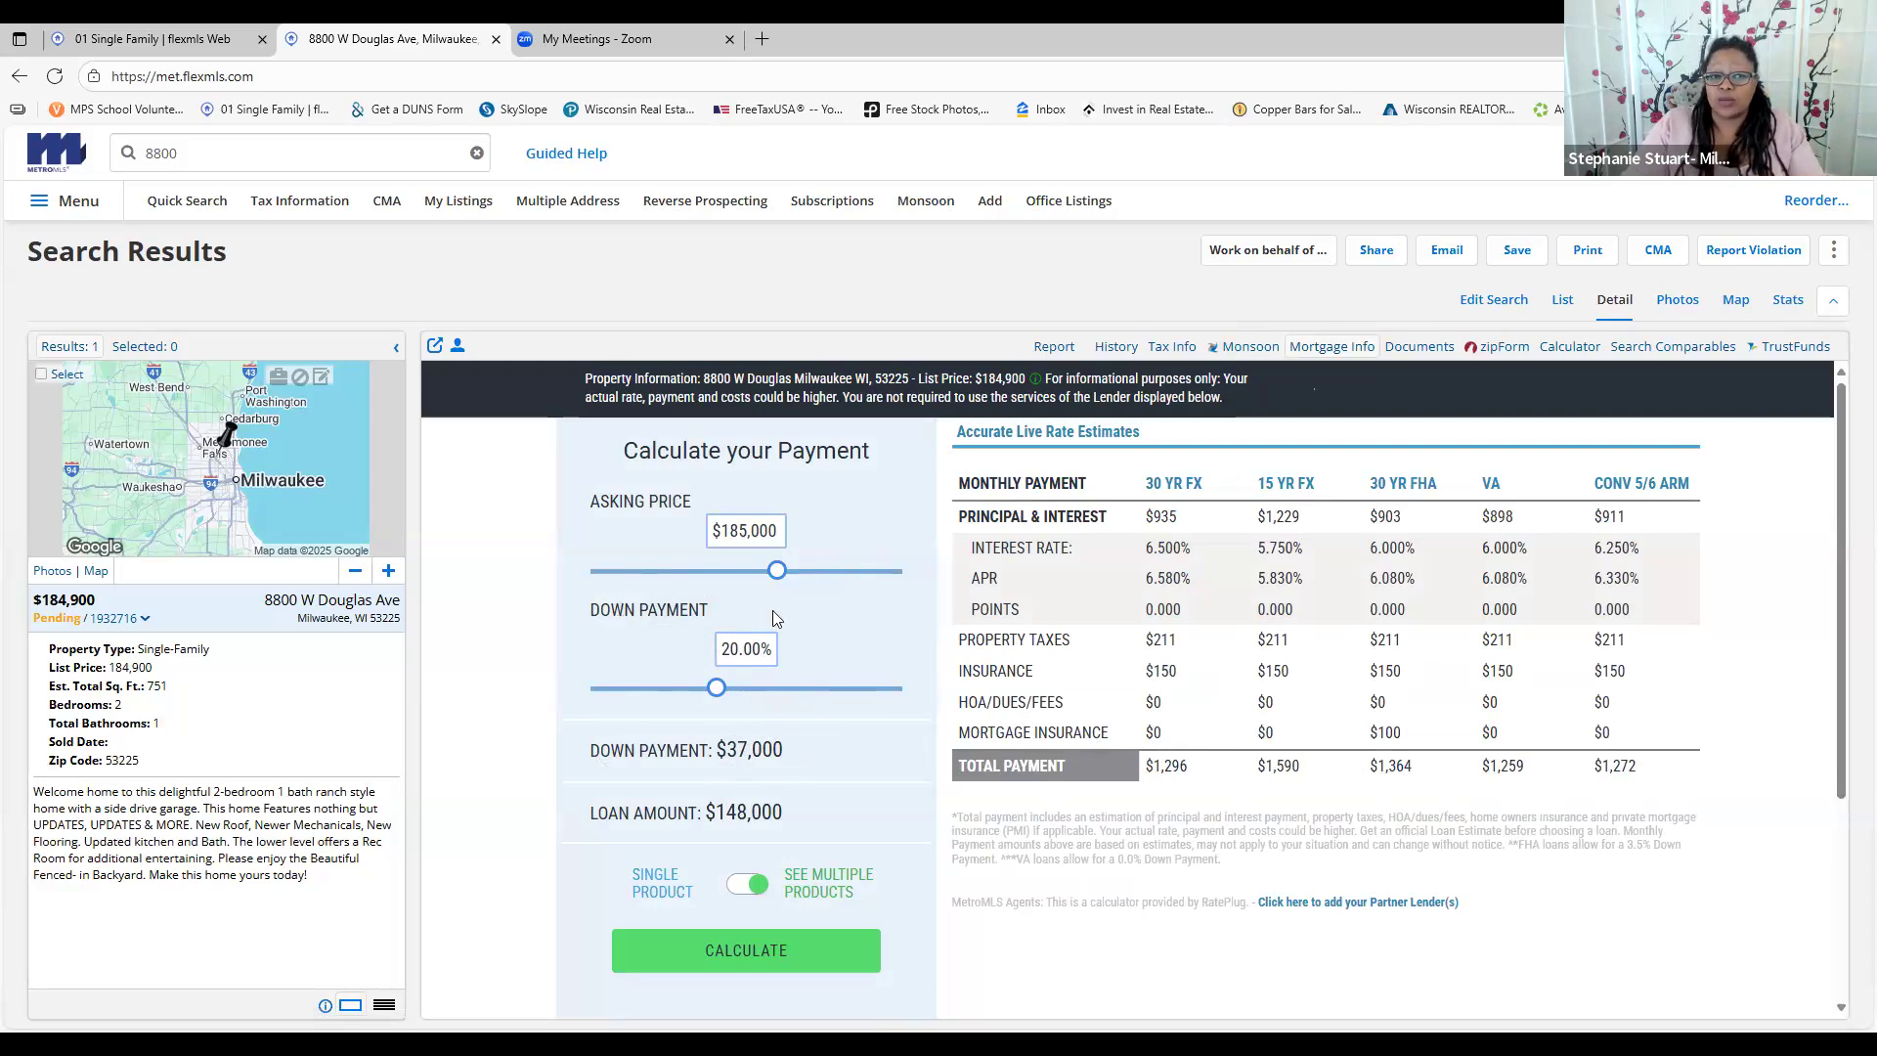
pyautogui.click(1421, 349)
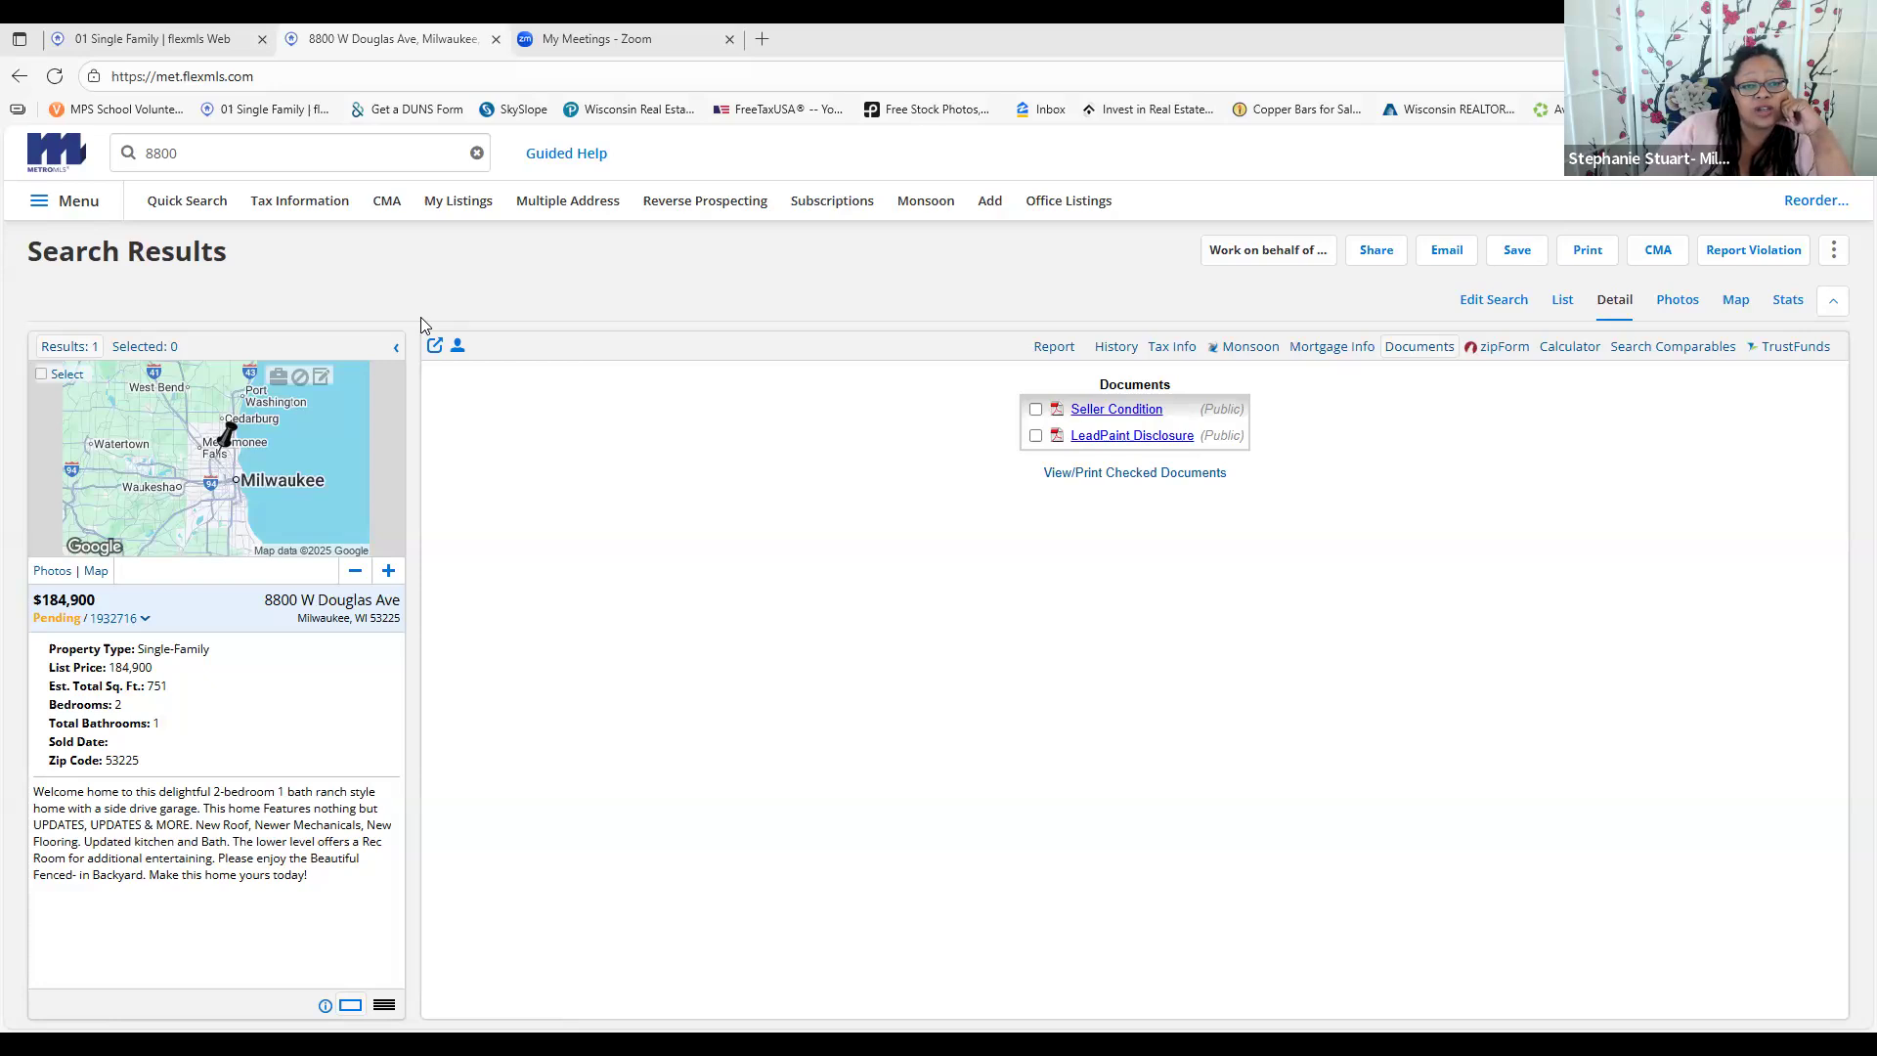
# View the Seller Condition and LeadPaint Disclosure documents, then return to the full report
pyautogui.click(656, 1018)
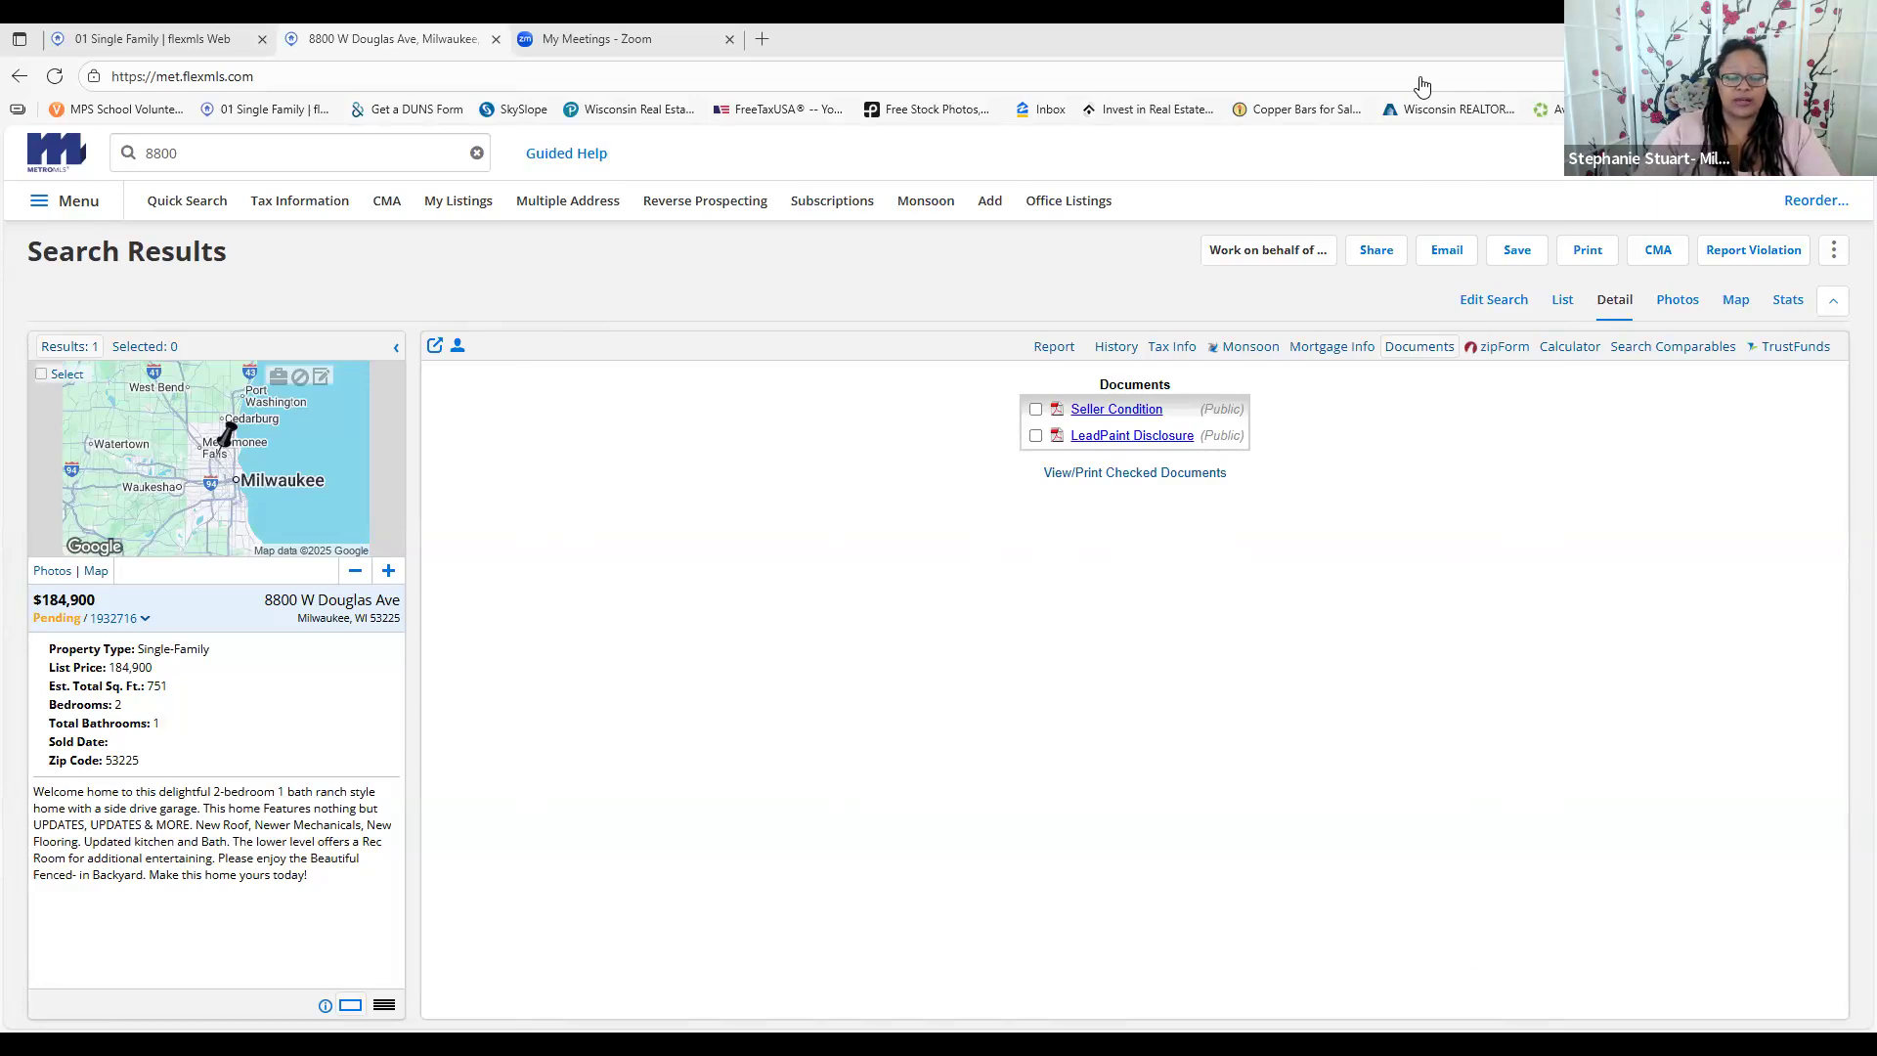
pyautogui.click(1154, 437)
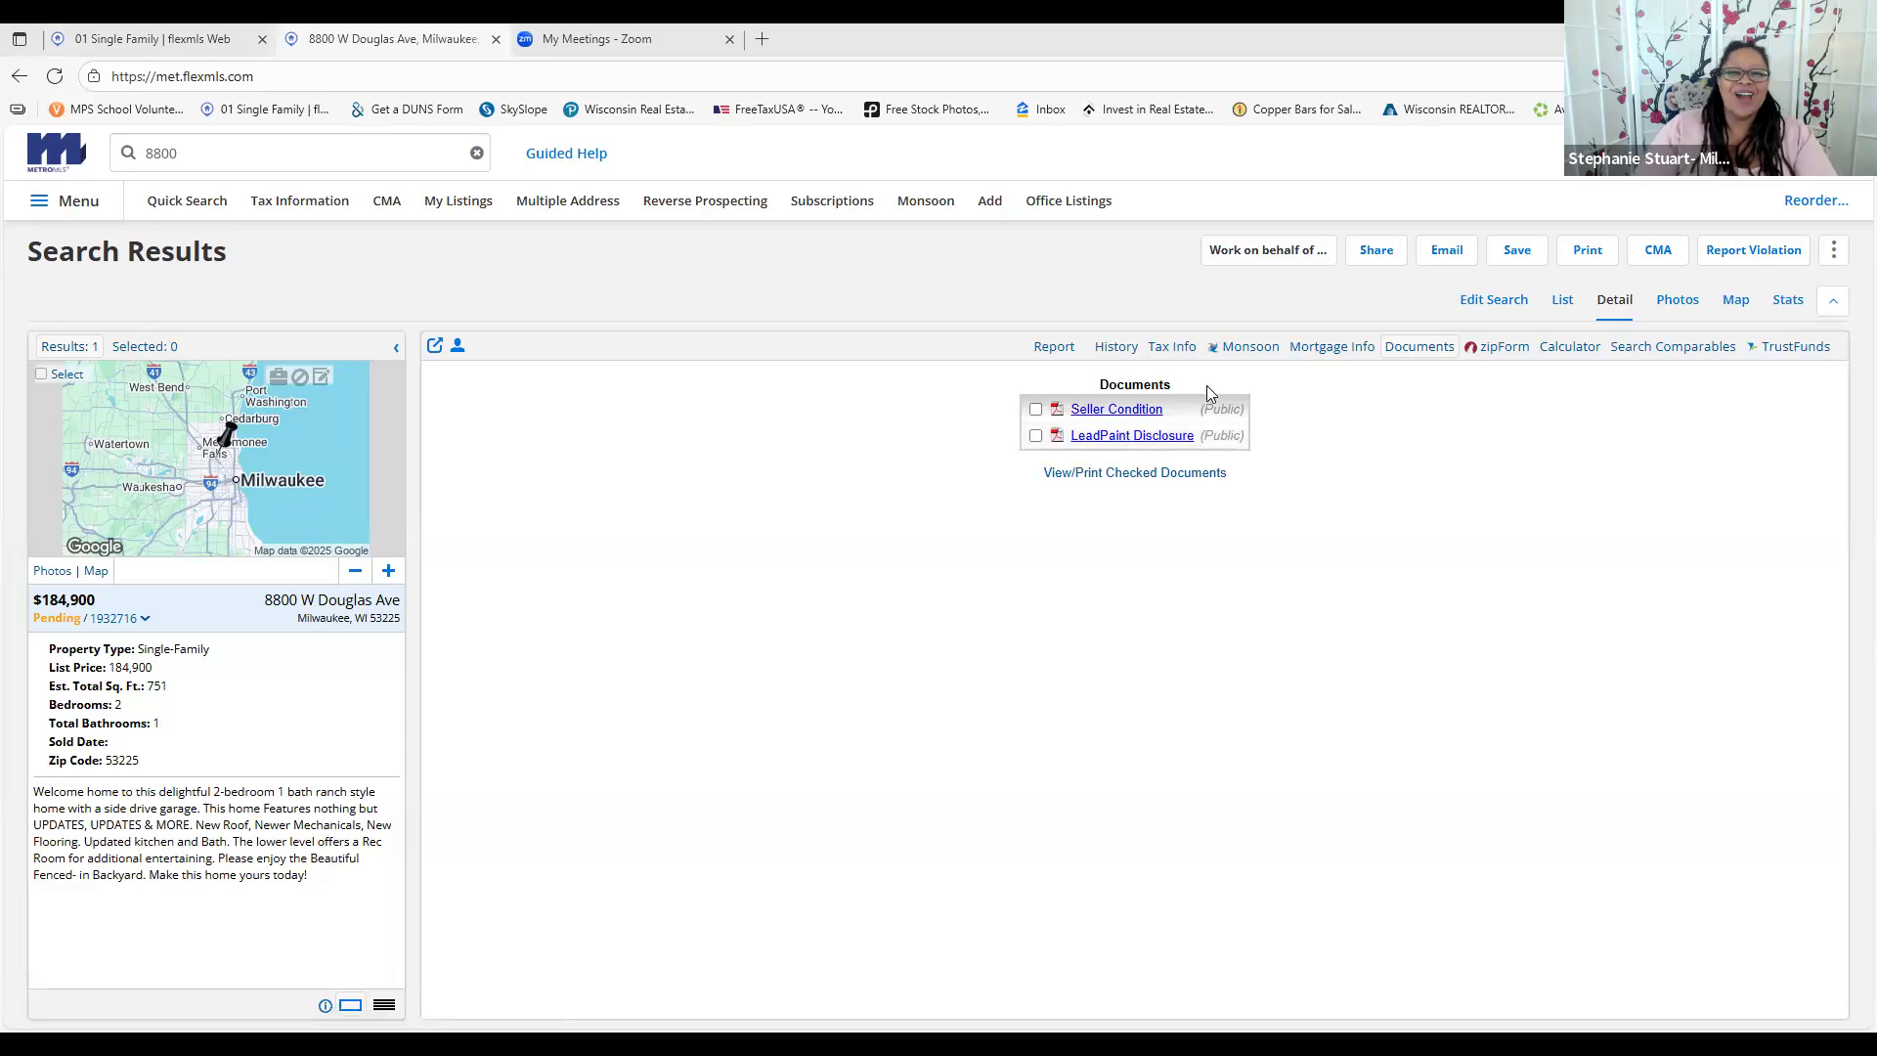
pyautogui.click(1061, 347)
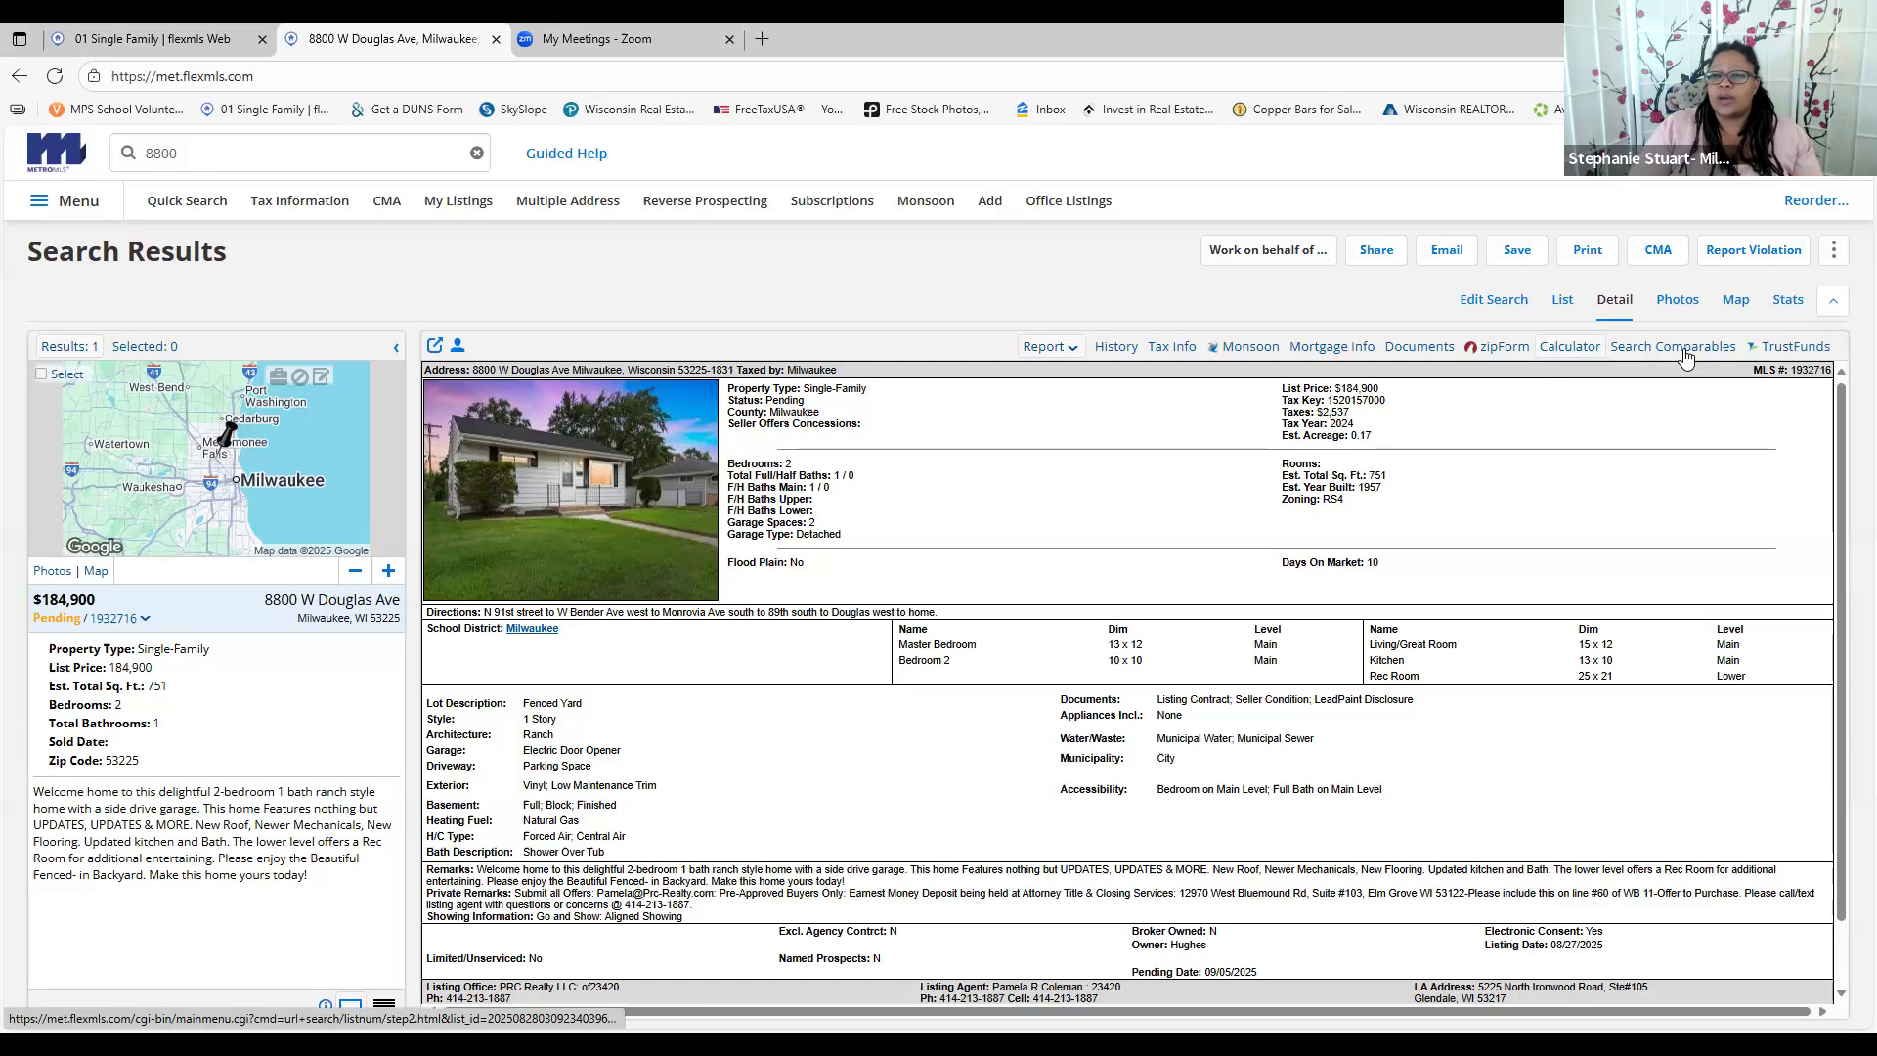
# Select the $184,900 list price and search for comparable listings to this property
pyautogui.moveTo(1686, 358)
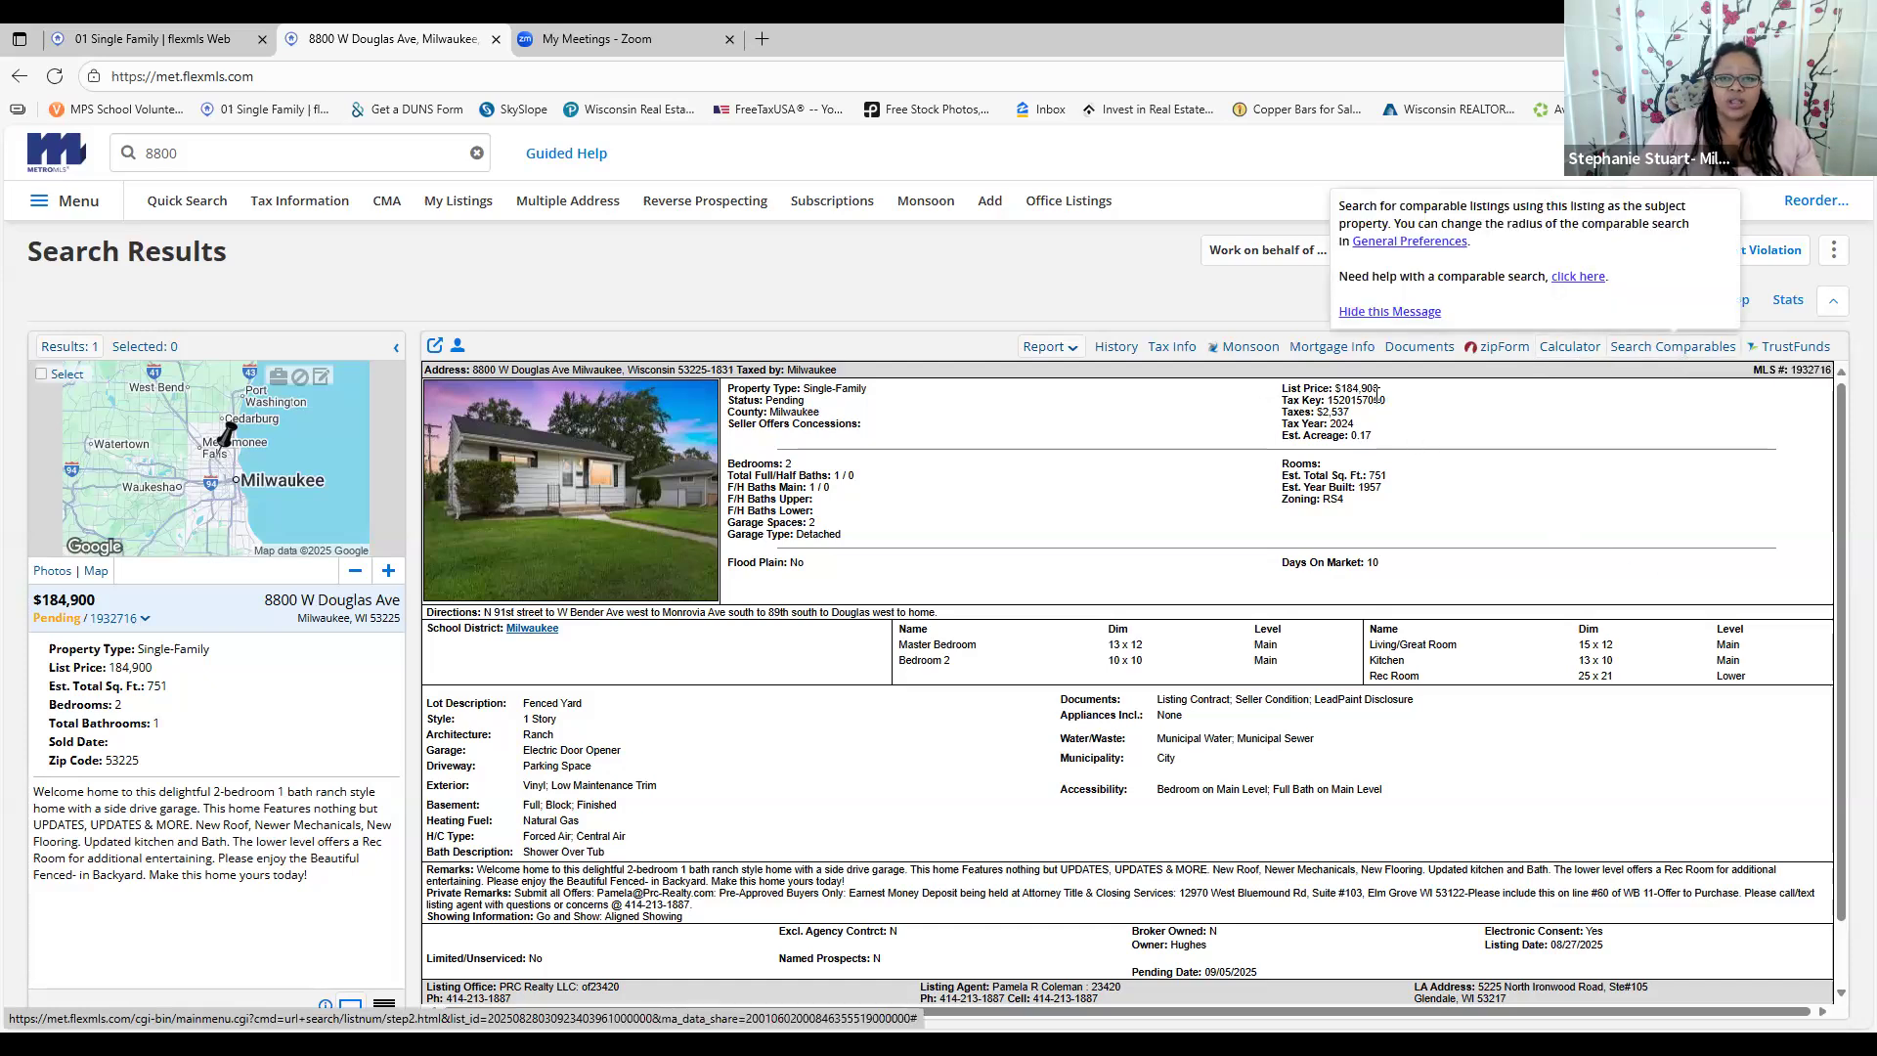
pyautogui.moveTo(1333, 389); pyautogui.dragTo(1387, 393)
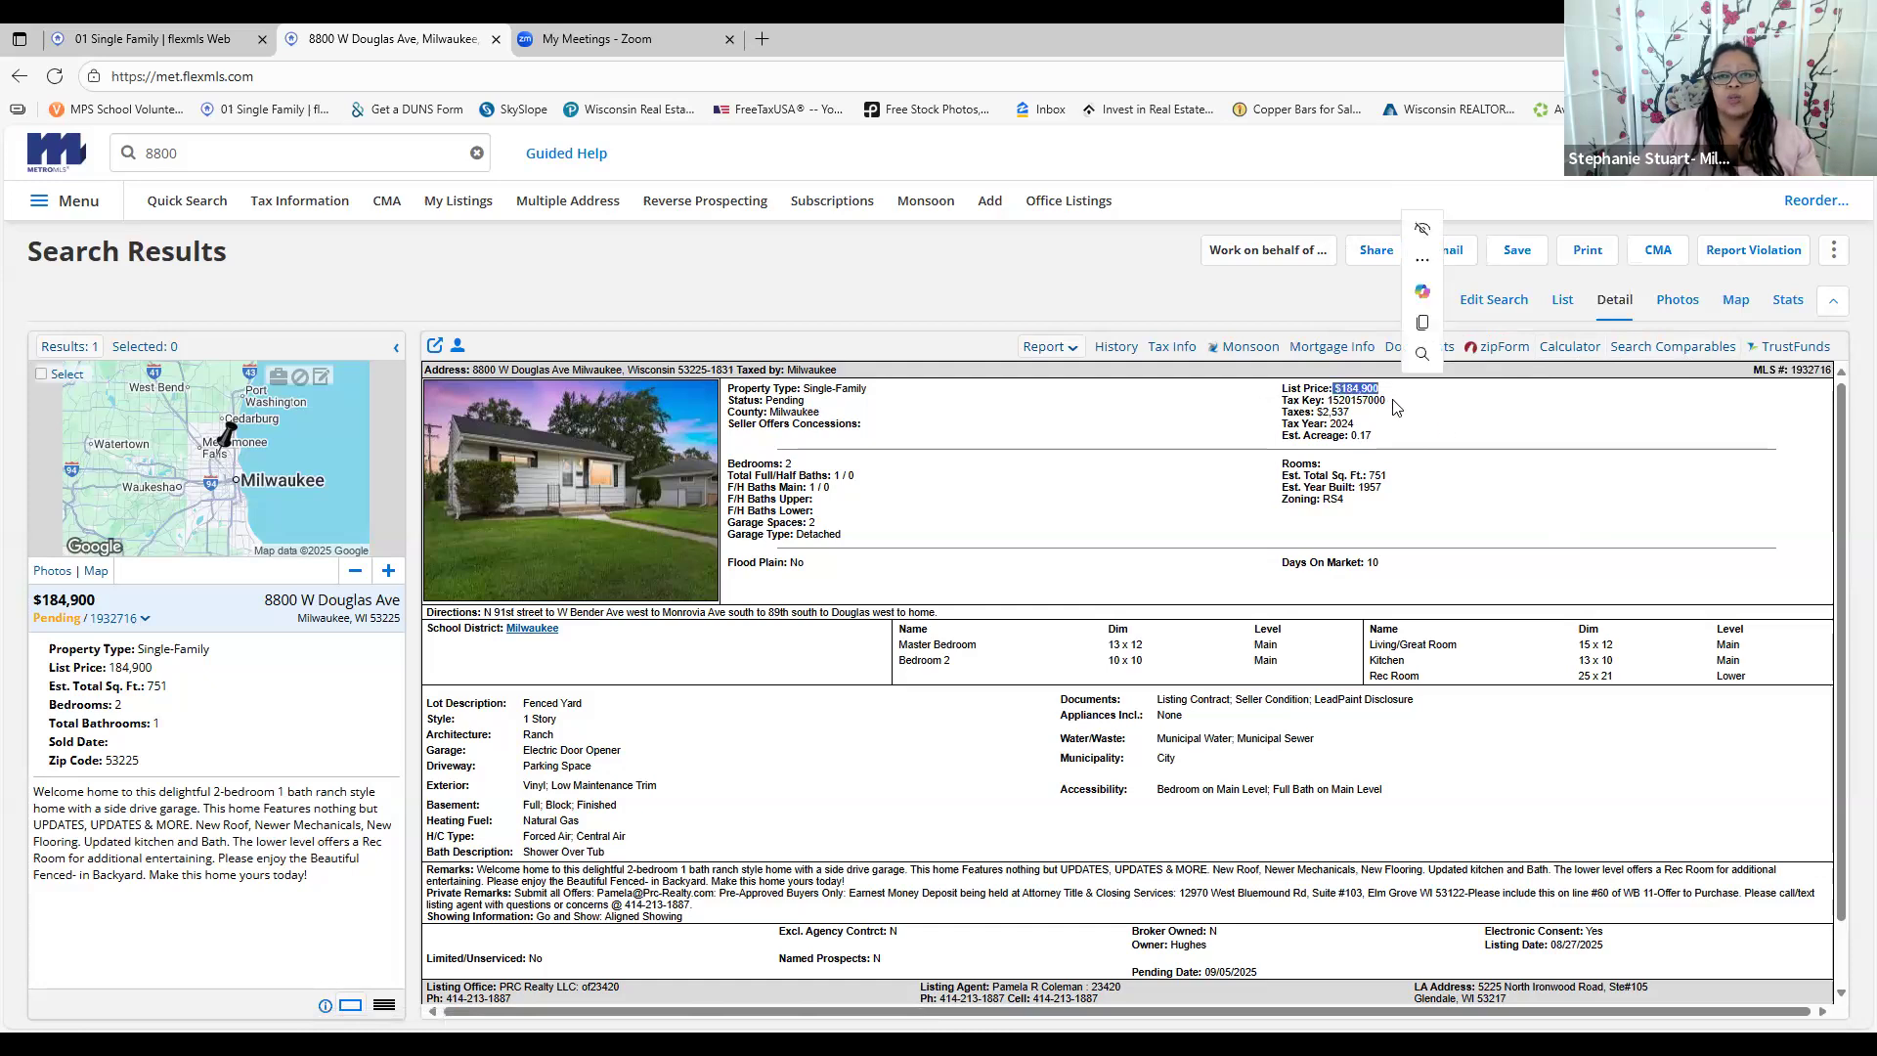
pyautogui.click(1673, 348)
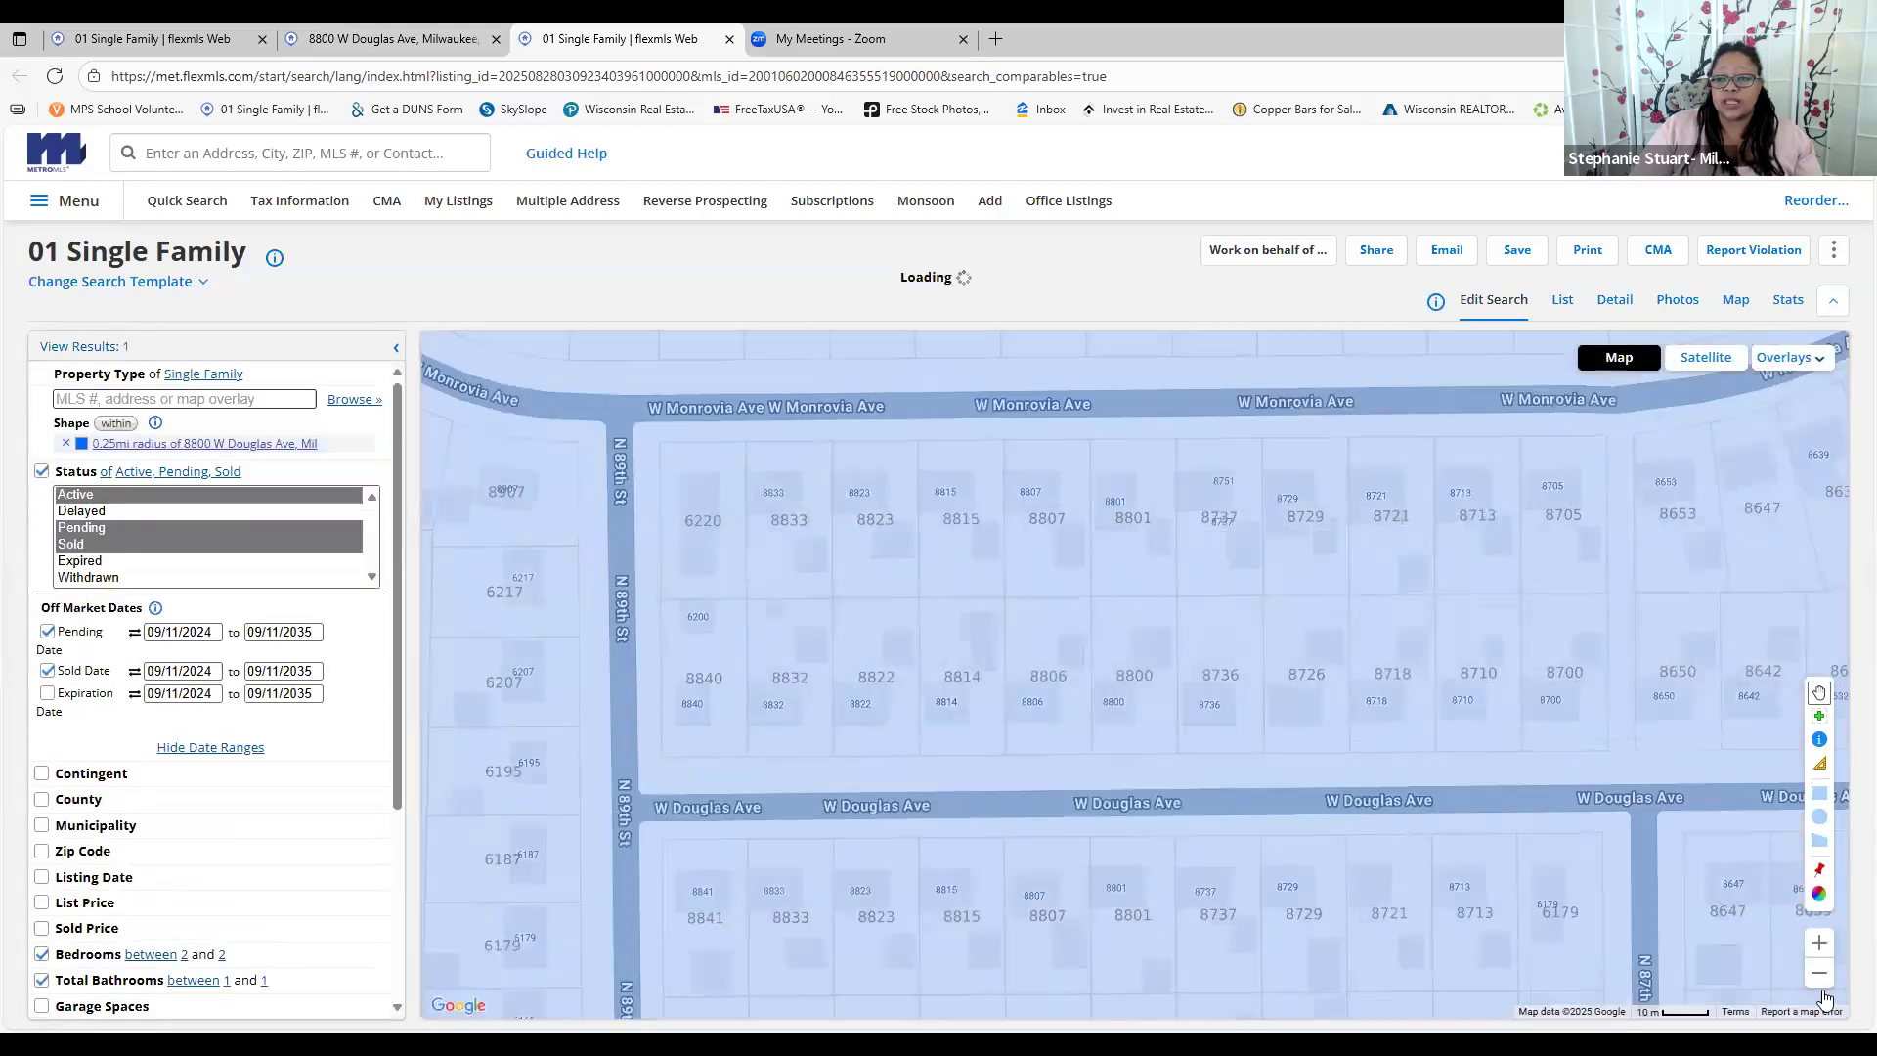
# Zoom out to show the whole 0.25mi radius circle and enter its shape-edit mode
pyautogui.click(1823, 983)
pyautogui.click(1822, 983)
pyautogui.click(1822, 983)
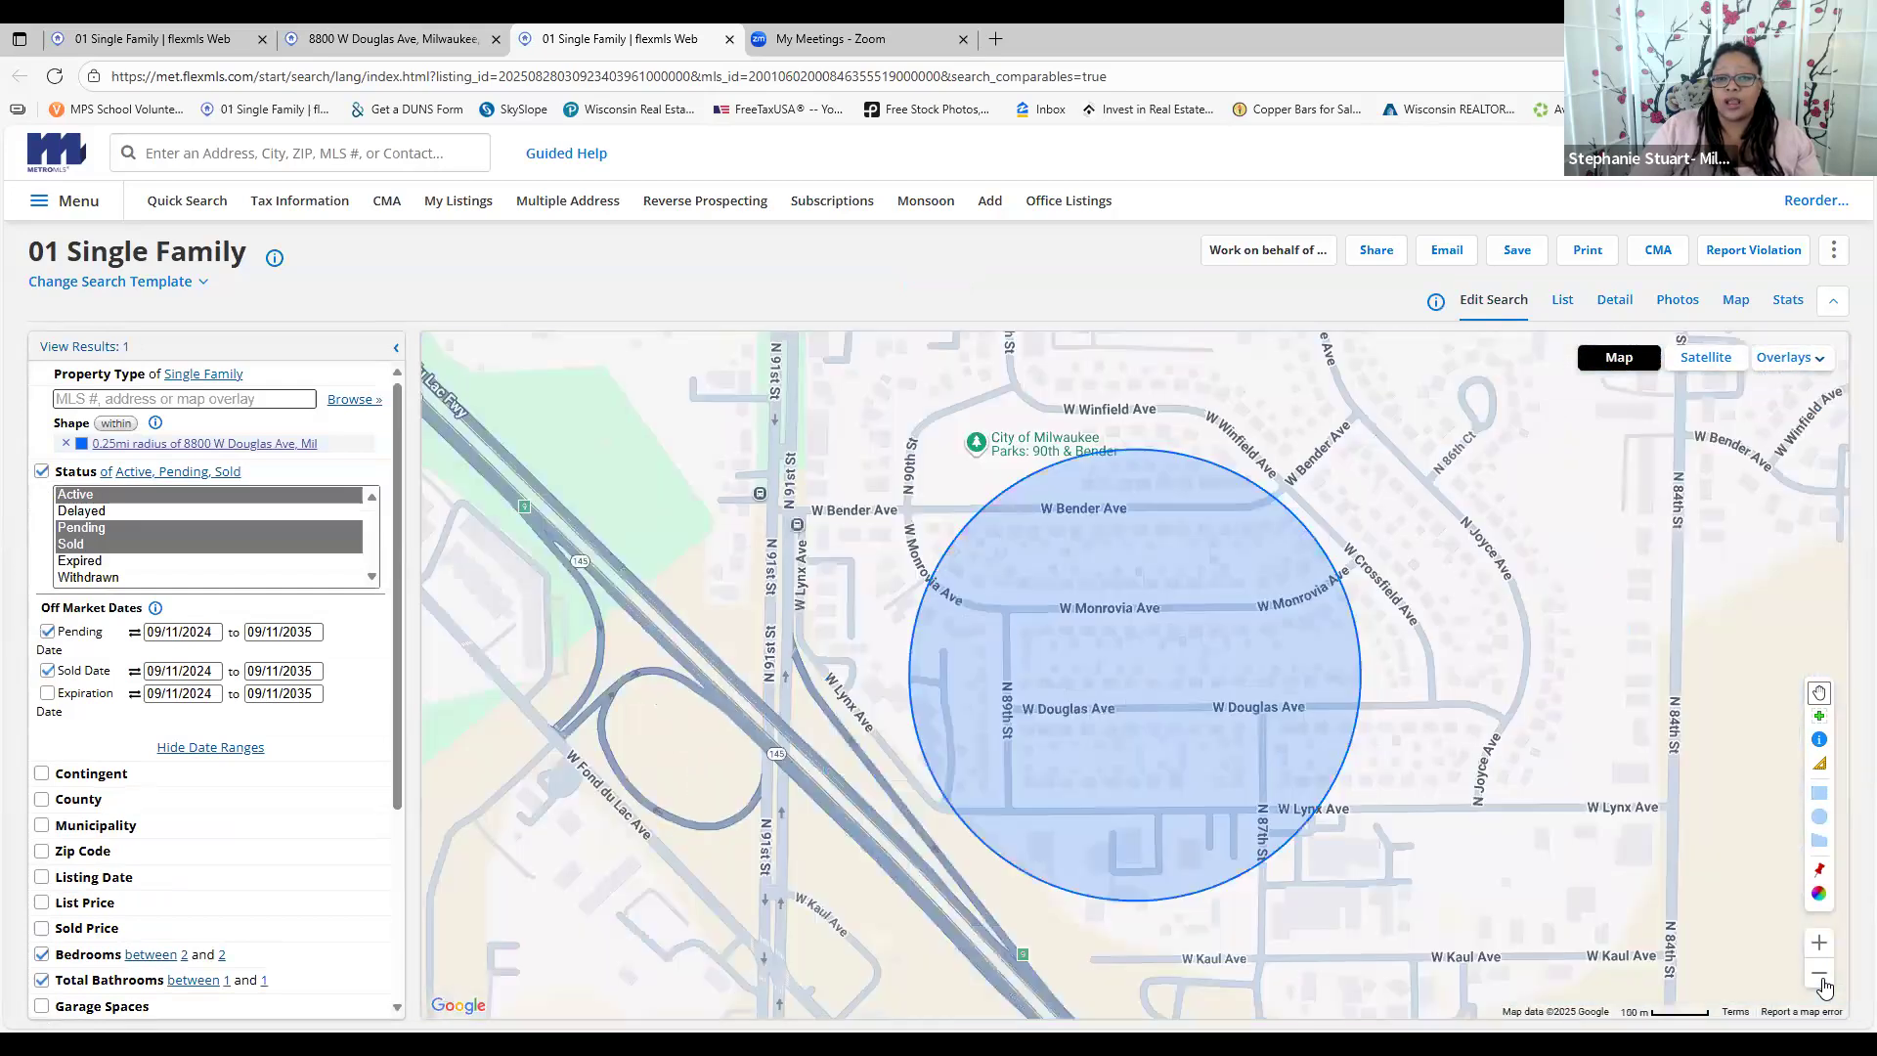
pyautogui.click(1822, 983)
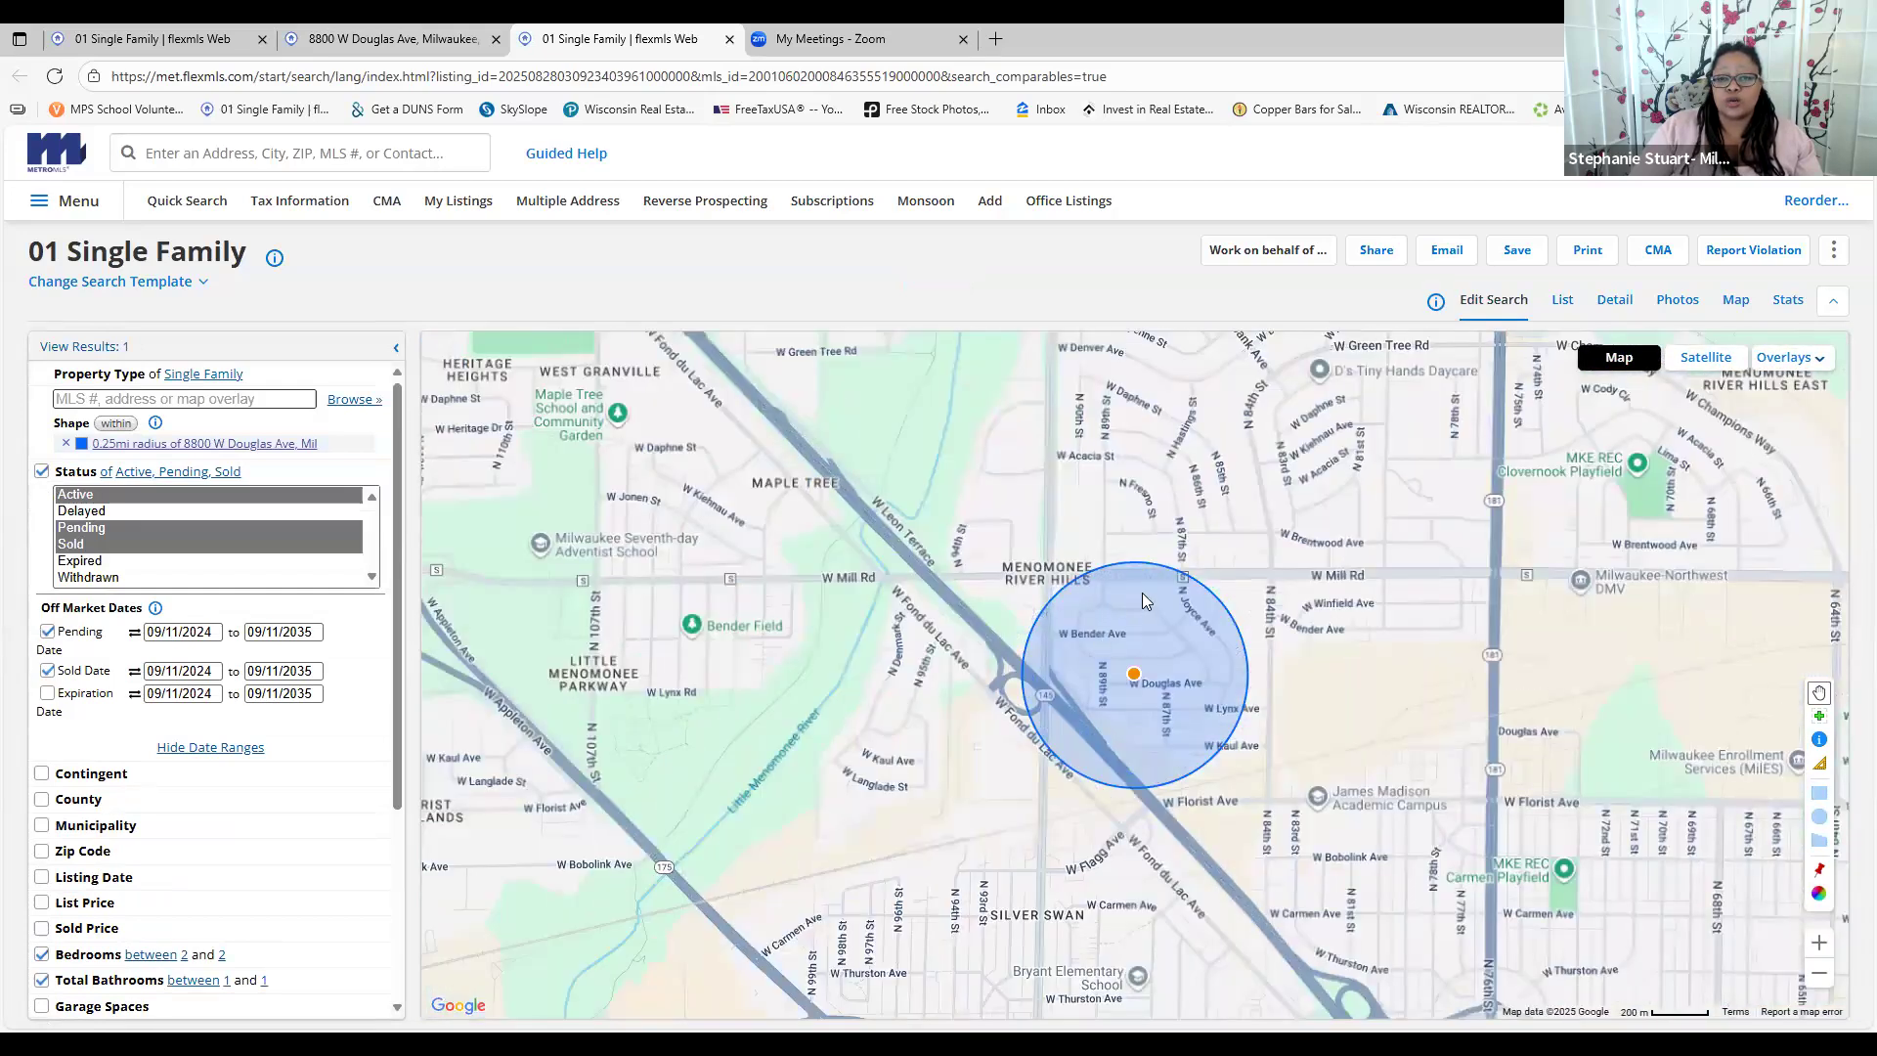
pyautogui.click(1108, 579)
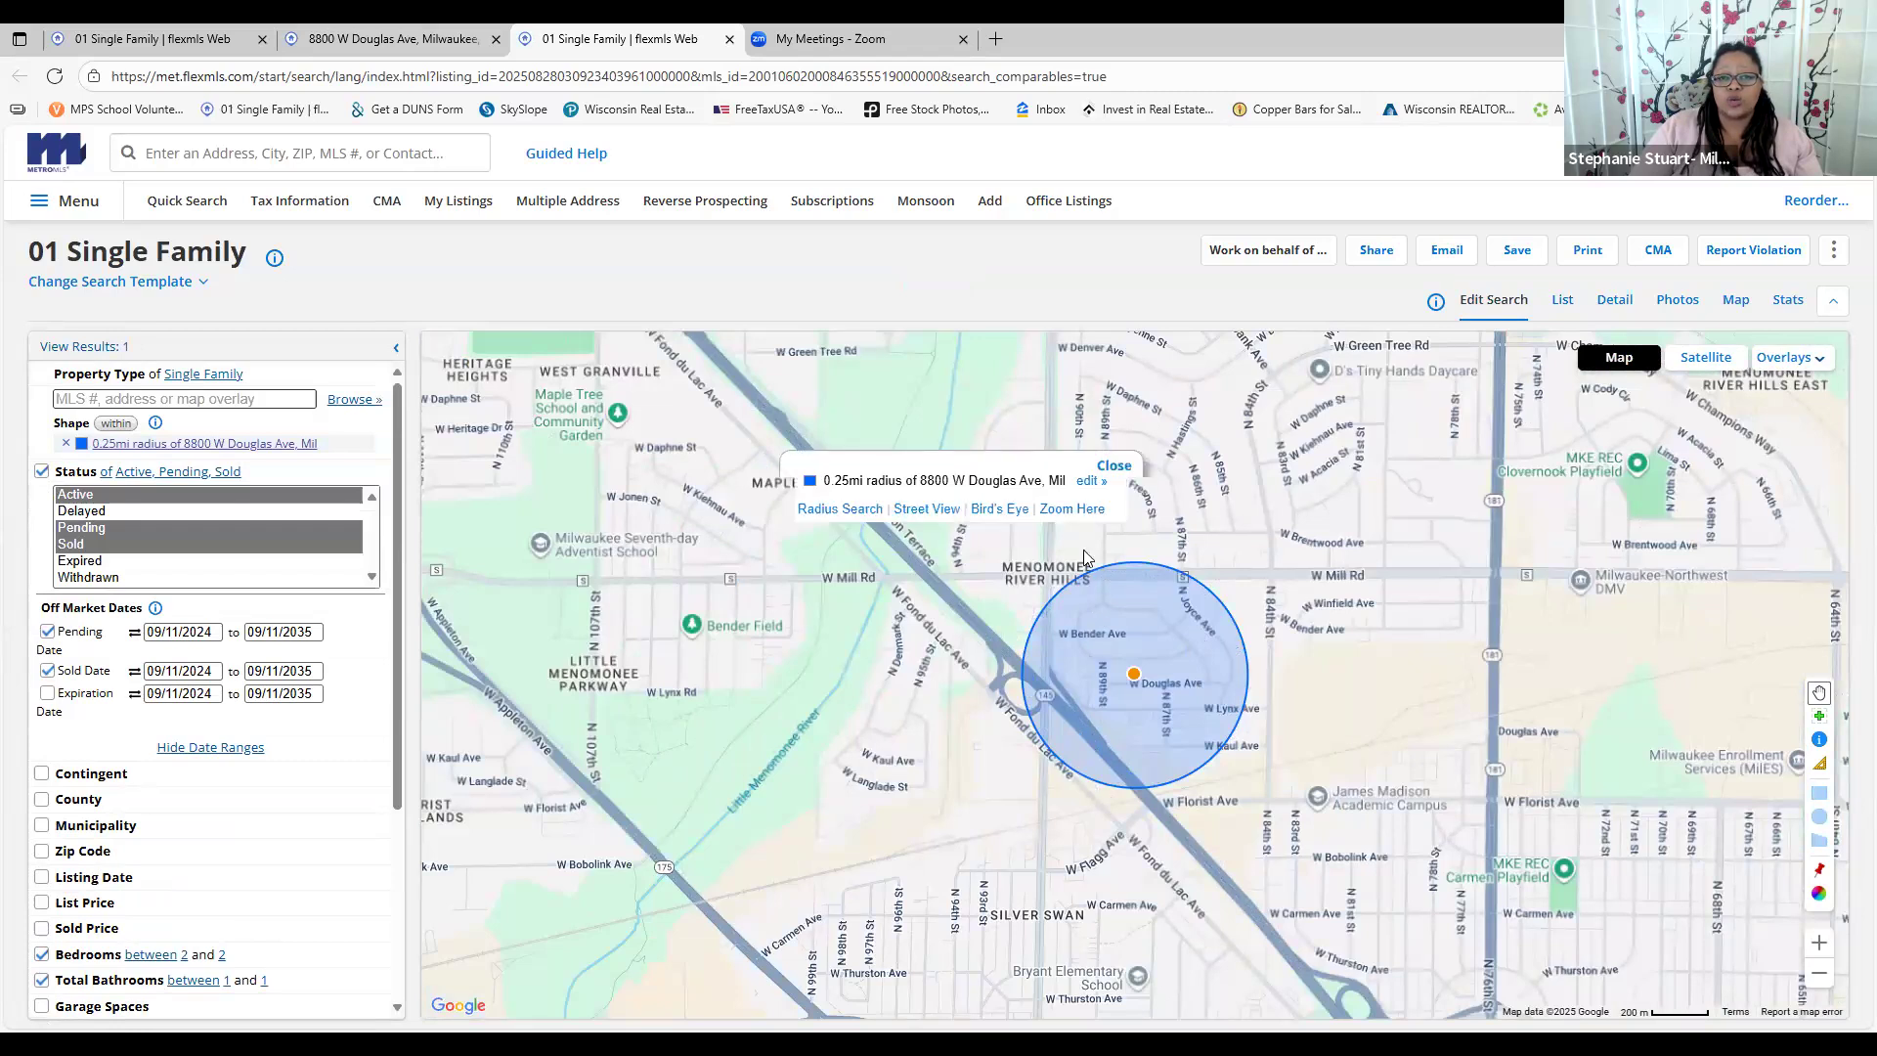
pyautogui.click(1090, 482)
pyautogui.click(942, 508)
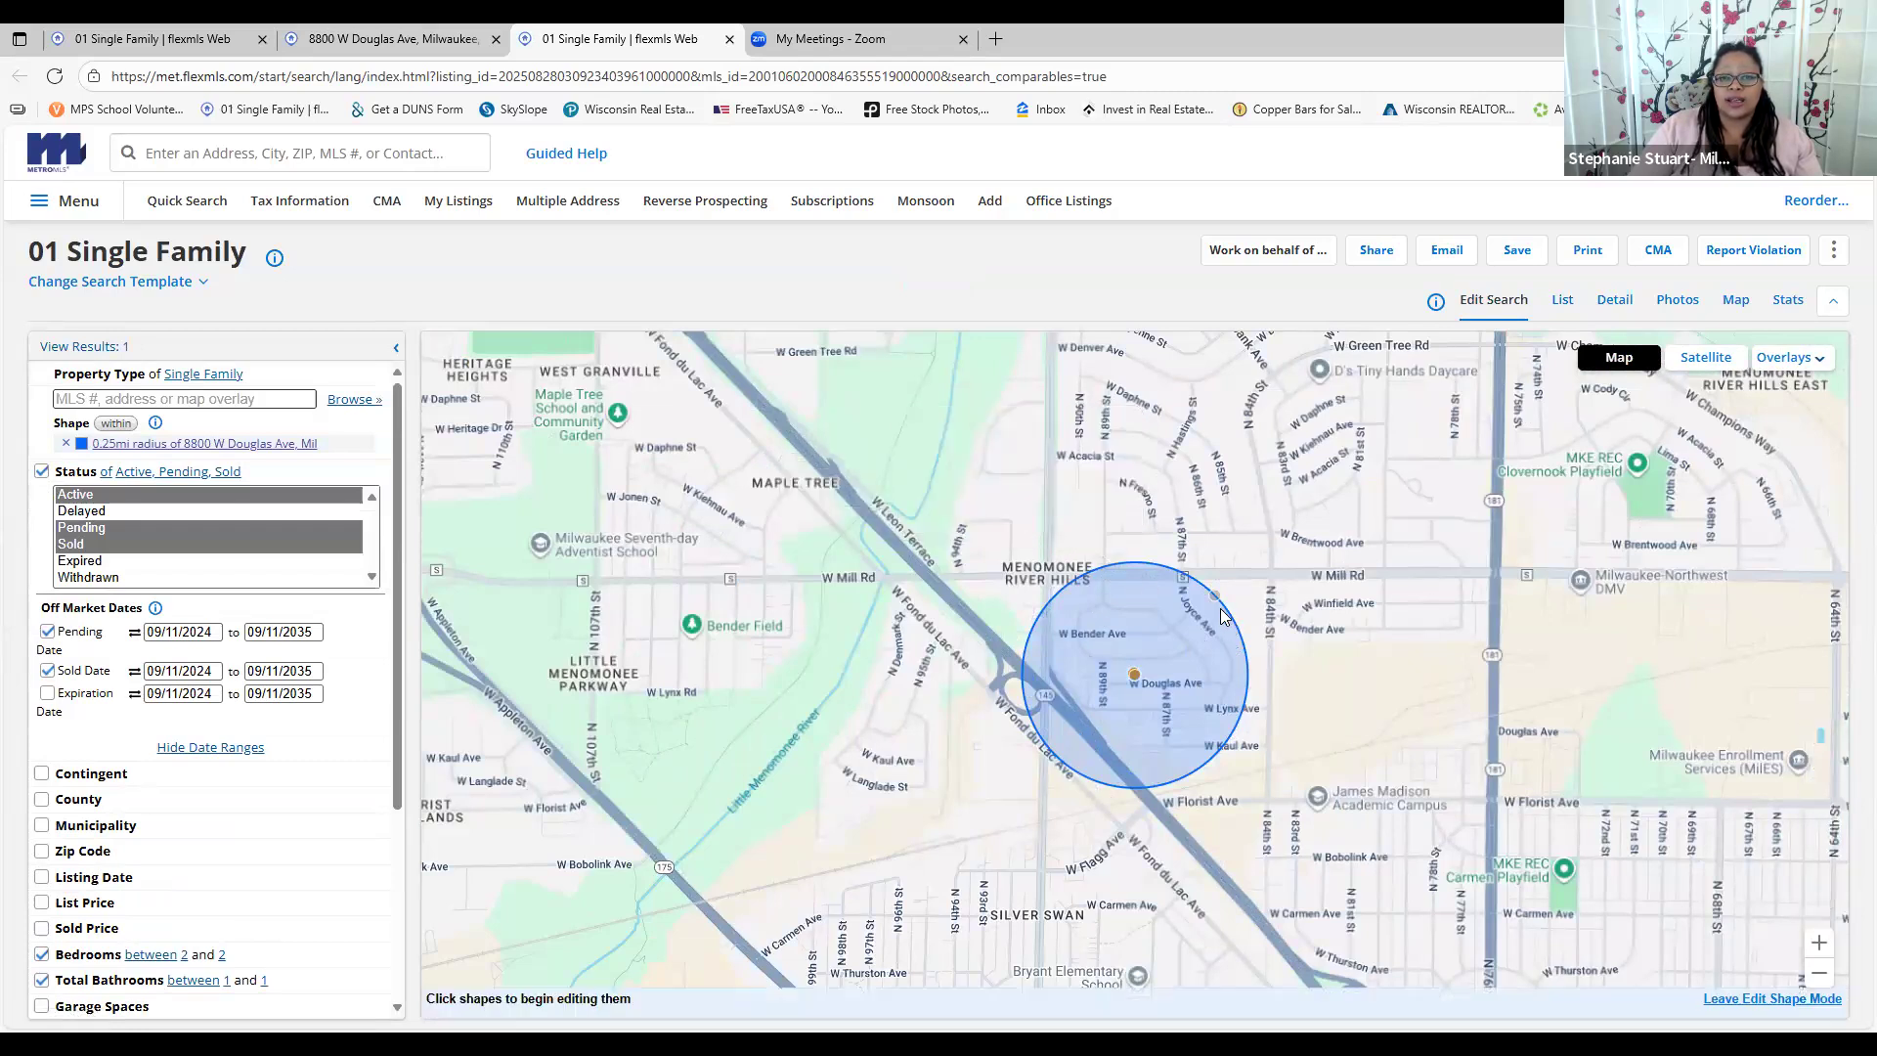
# Widen the radius circle over the surrounding neighbourhood and review the criteria panel
pyautogui.moveTo(1215, 598); pyautogui.dragTo(1420, 516)
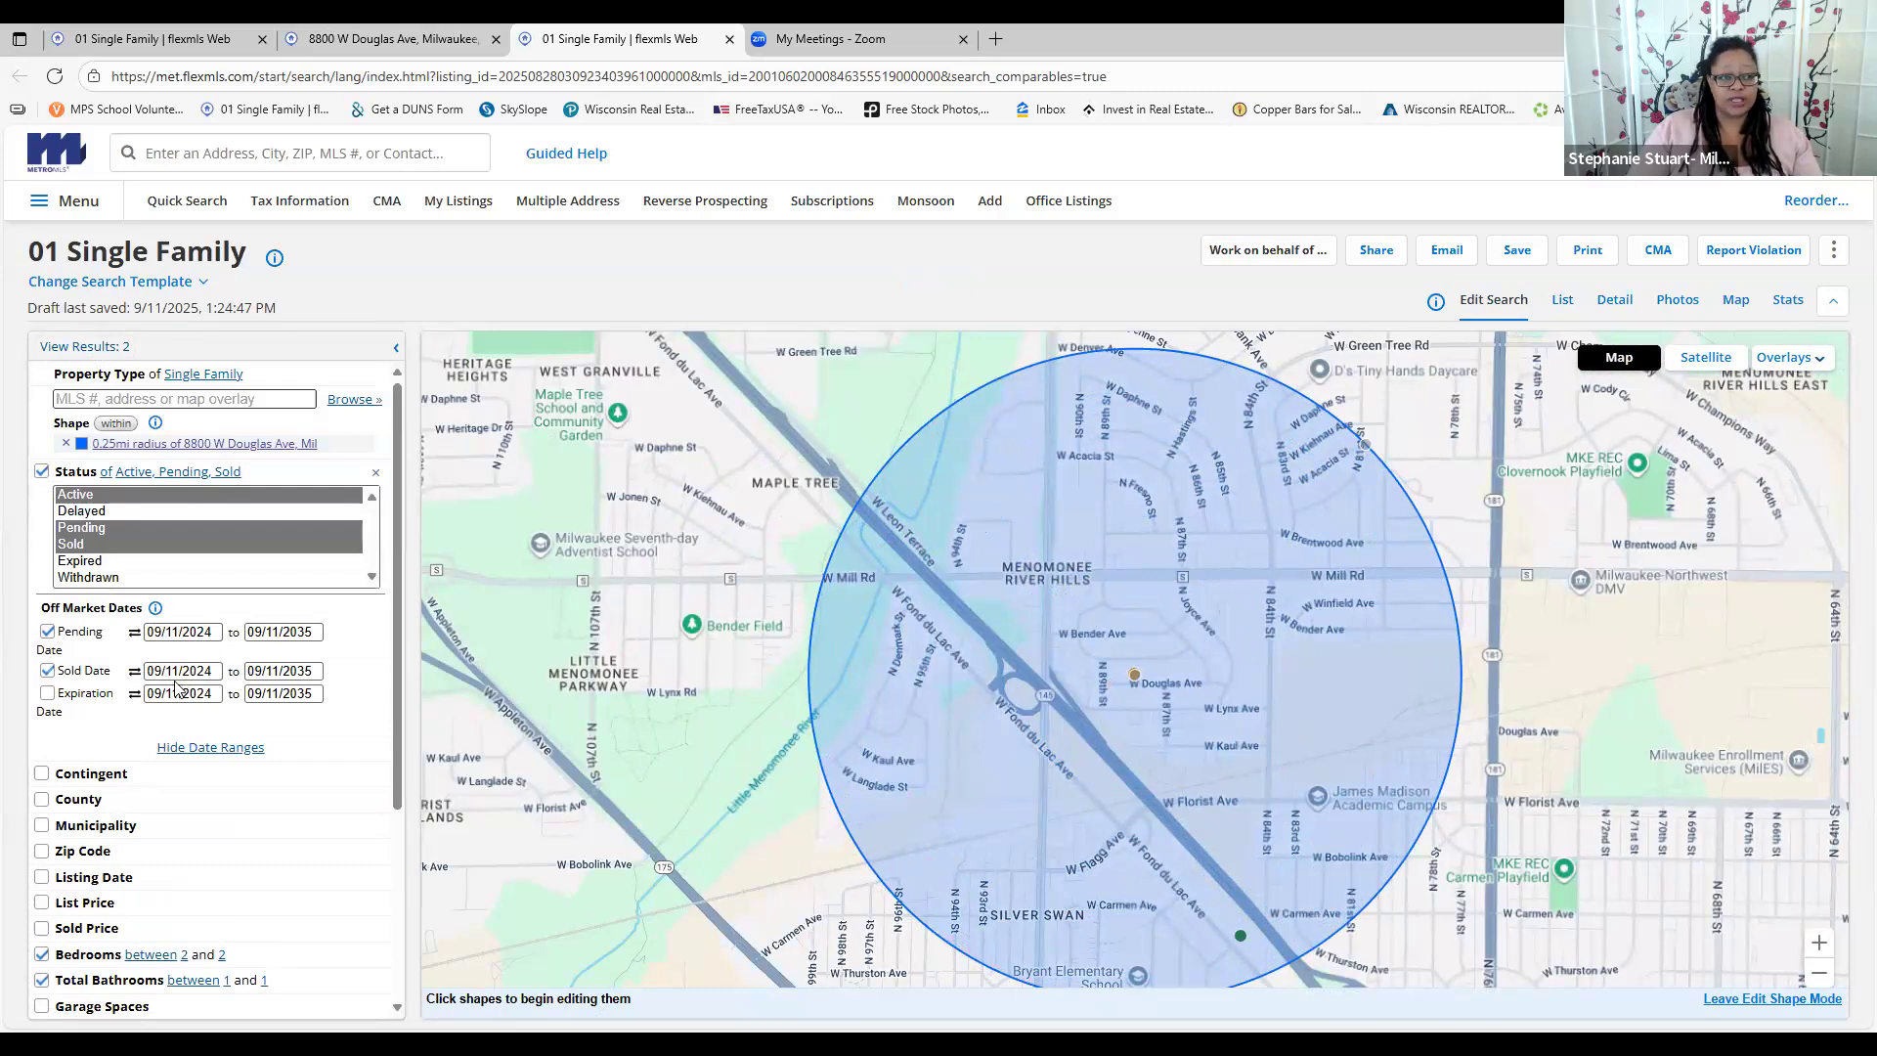
pyautogui.scroll(-1, 200, 861)
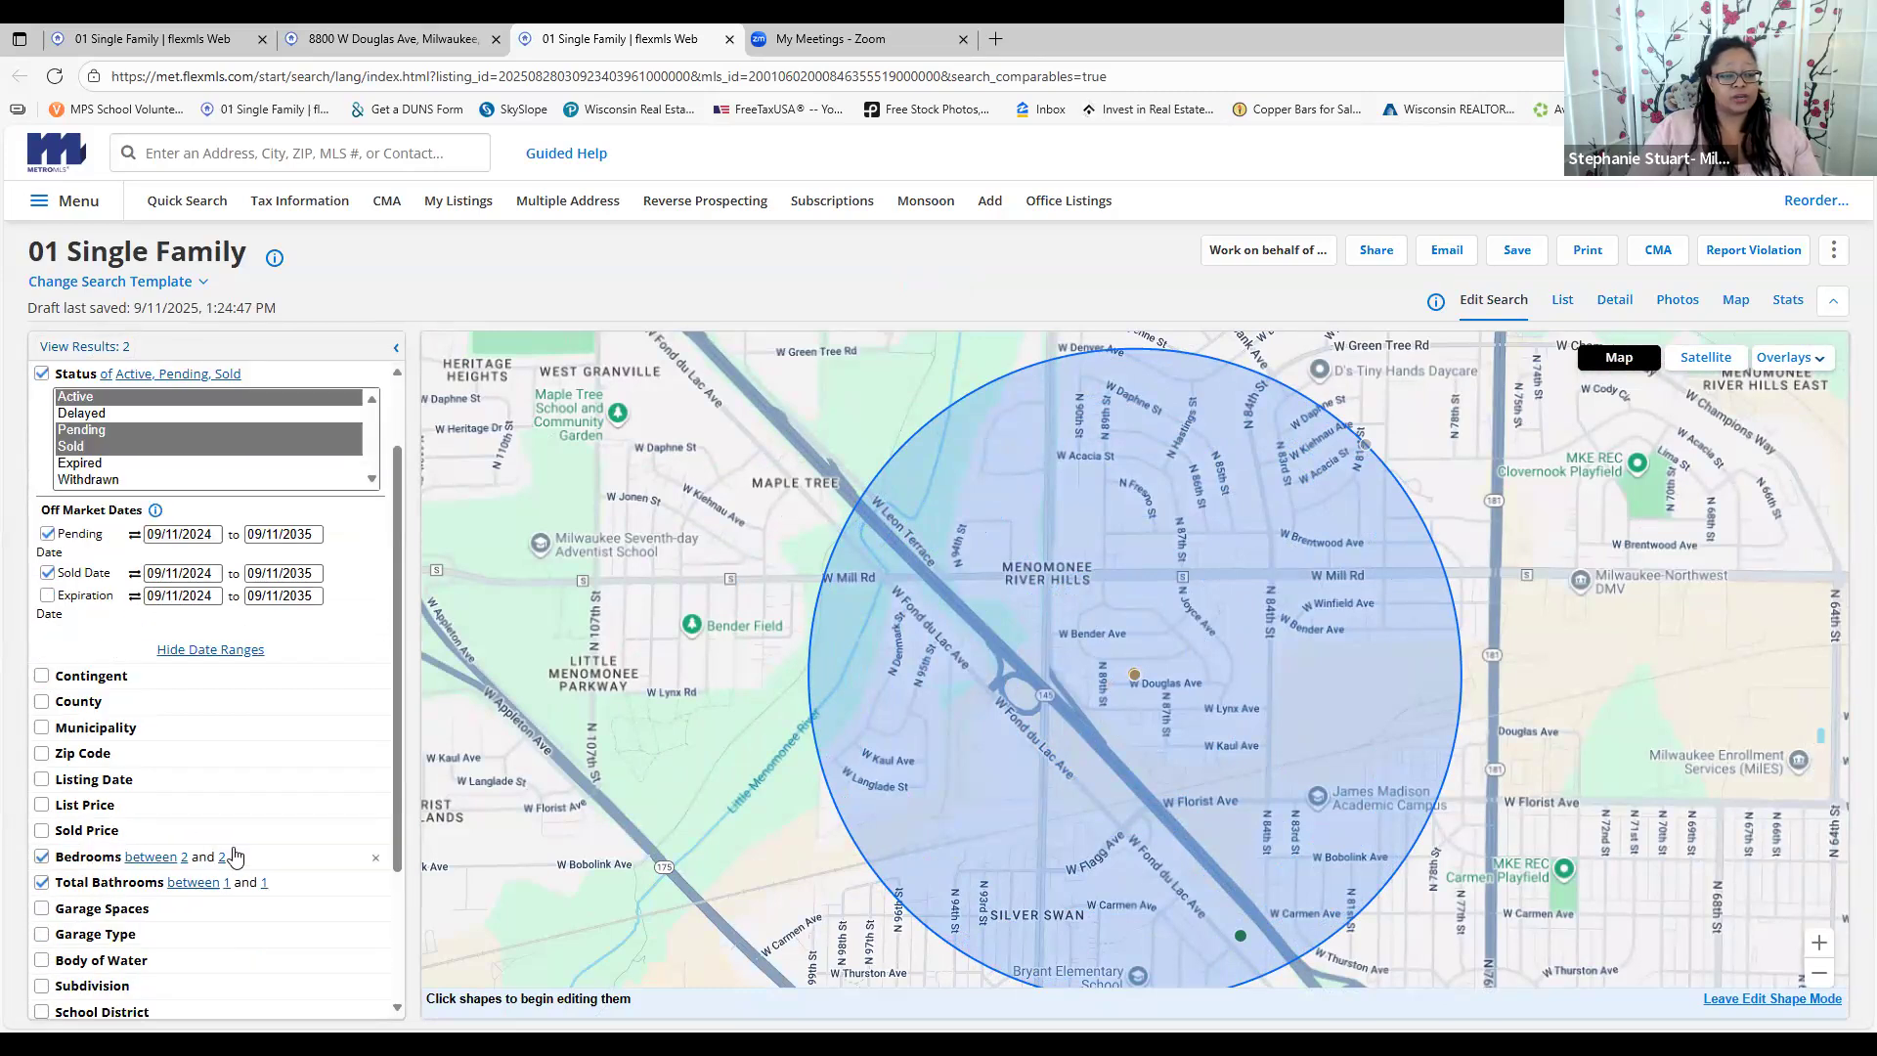
pyautogui.scroll(-1, 205, 880)
pyautogui.scroll(-1, 183, 770)
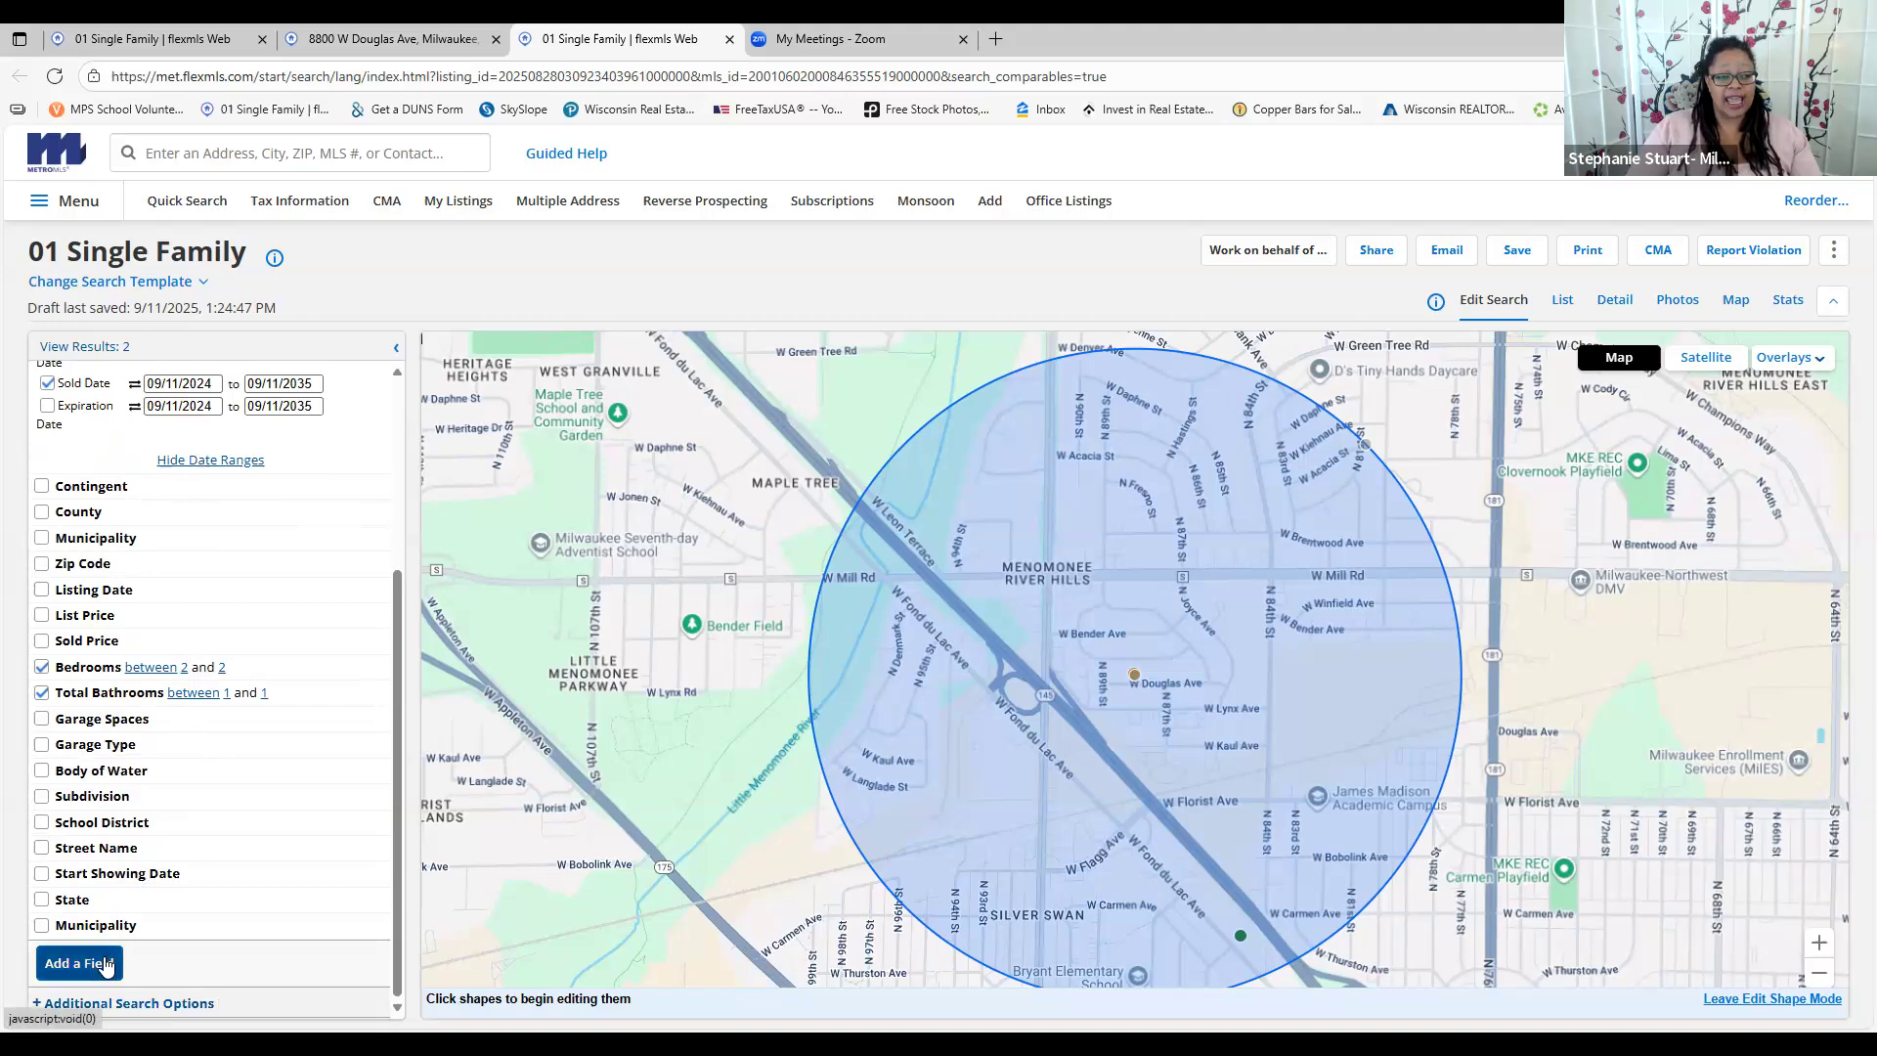
# Show the two matches as a list, then the first listing's detail and photos
pyautogui.click(84, 347)
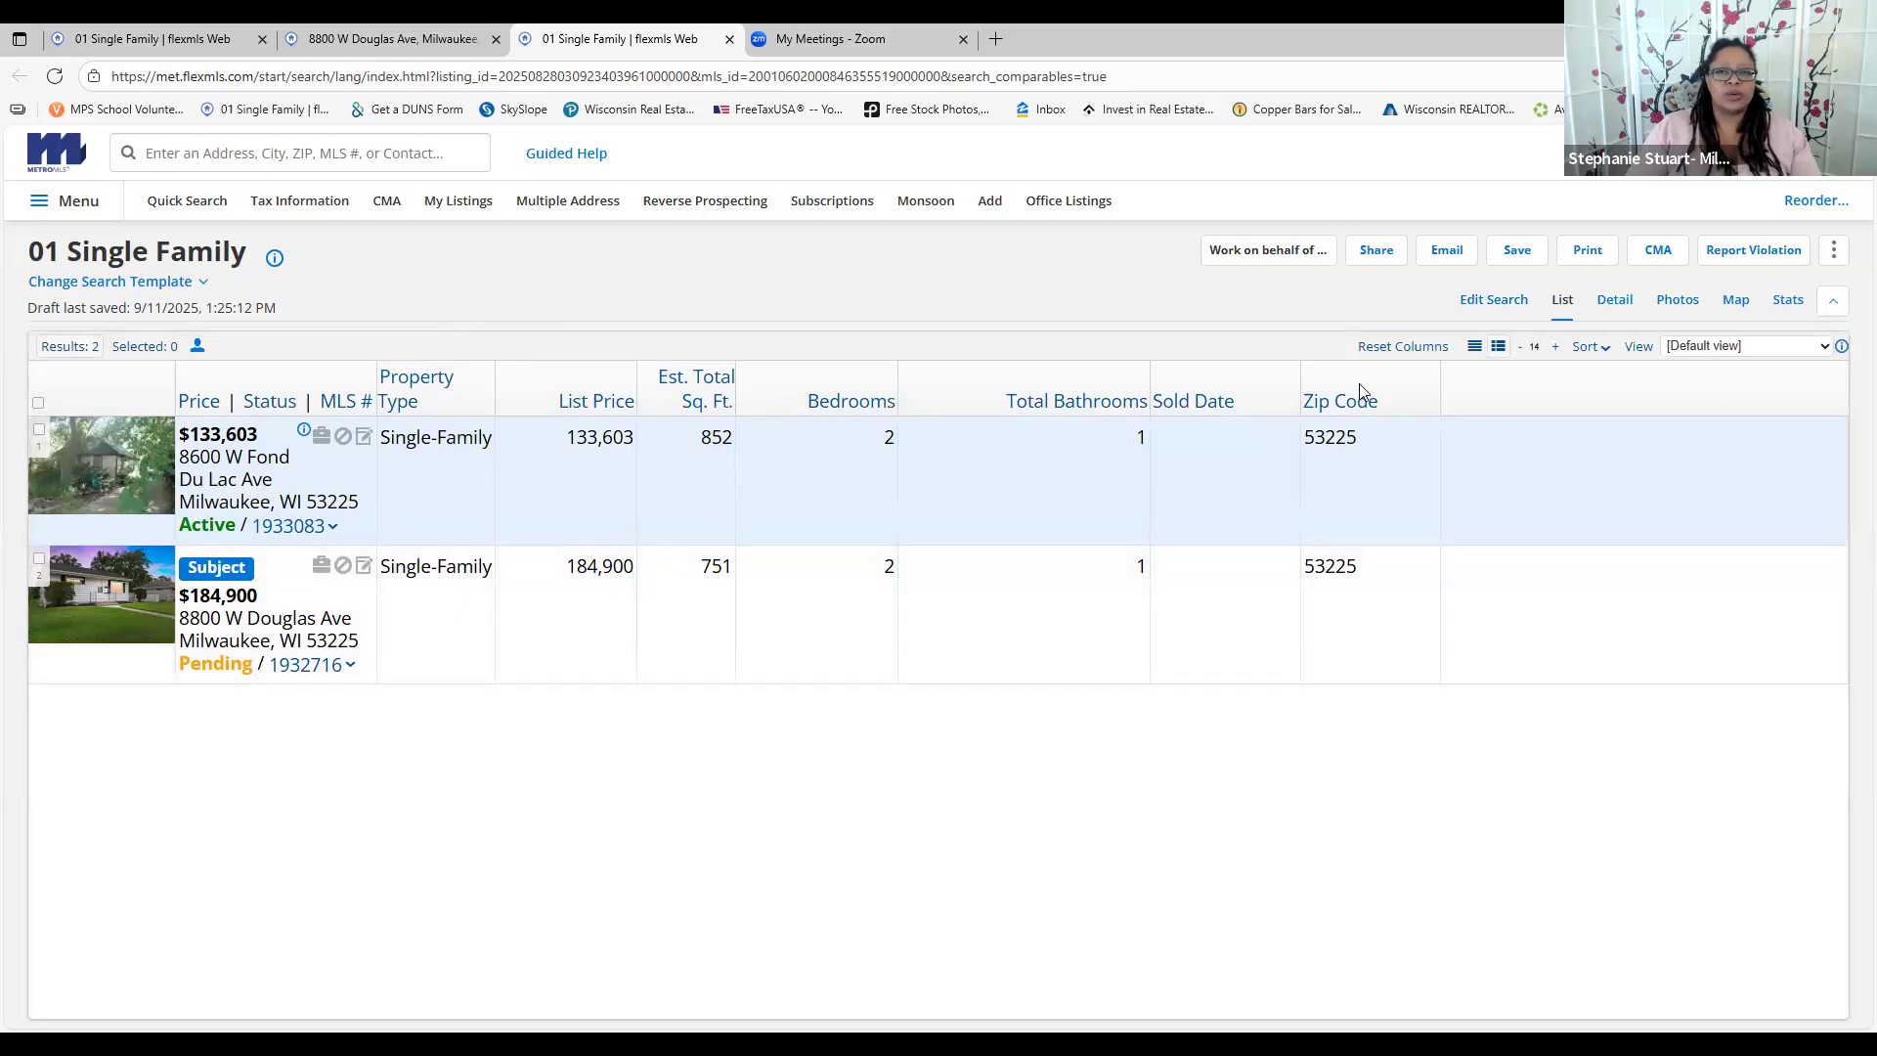
pyautogui.click(1615, 300)
pyautogui.click(1684, 299)
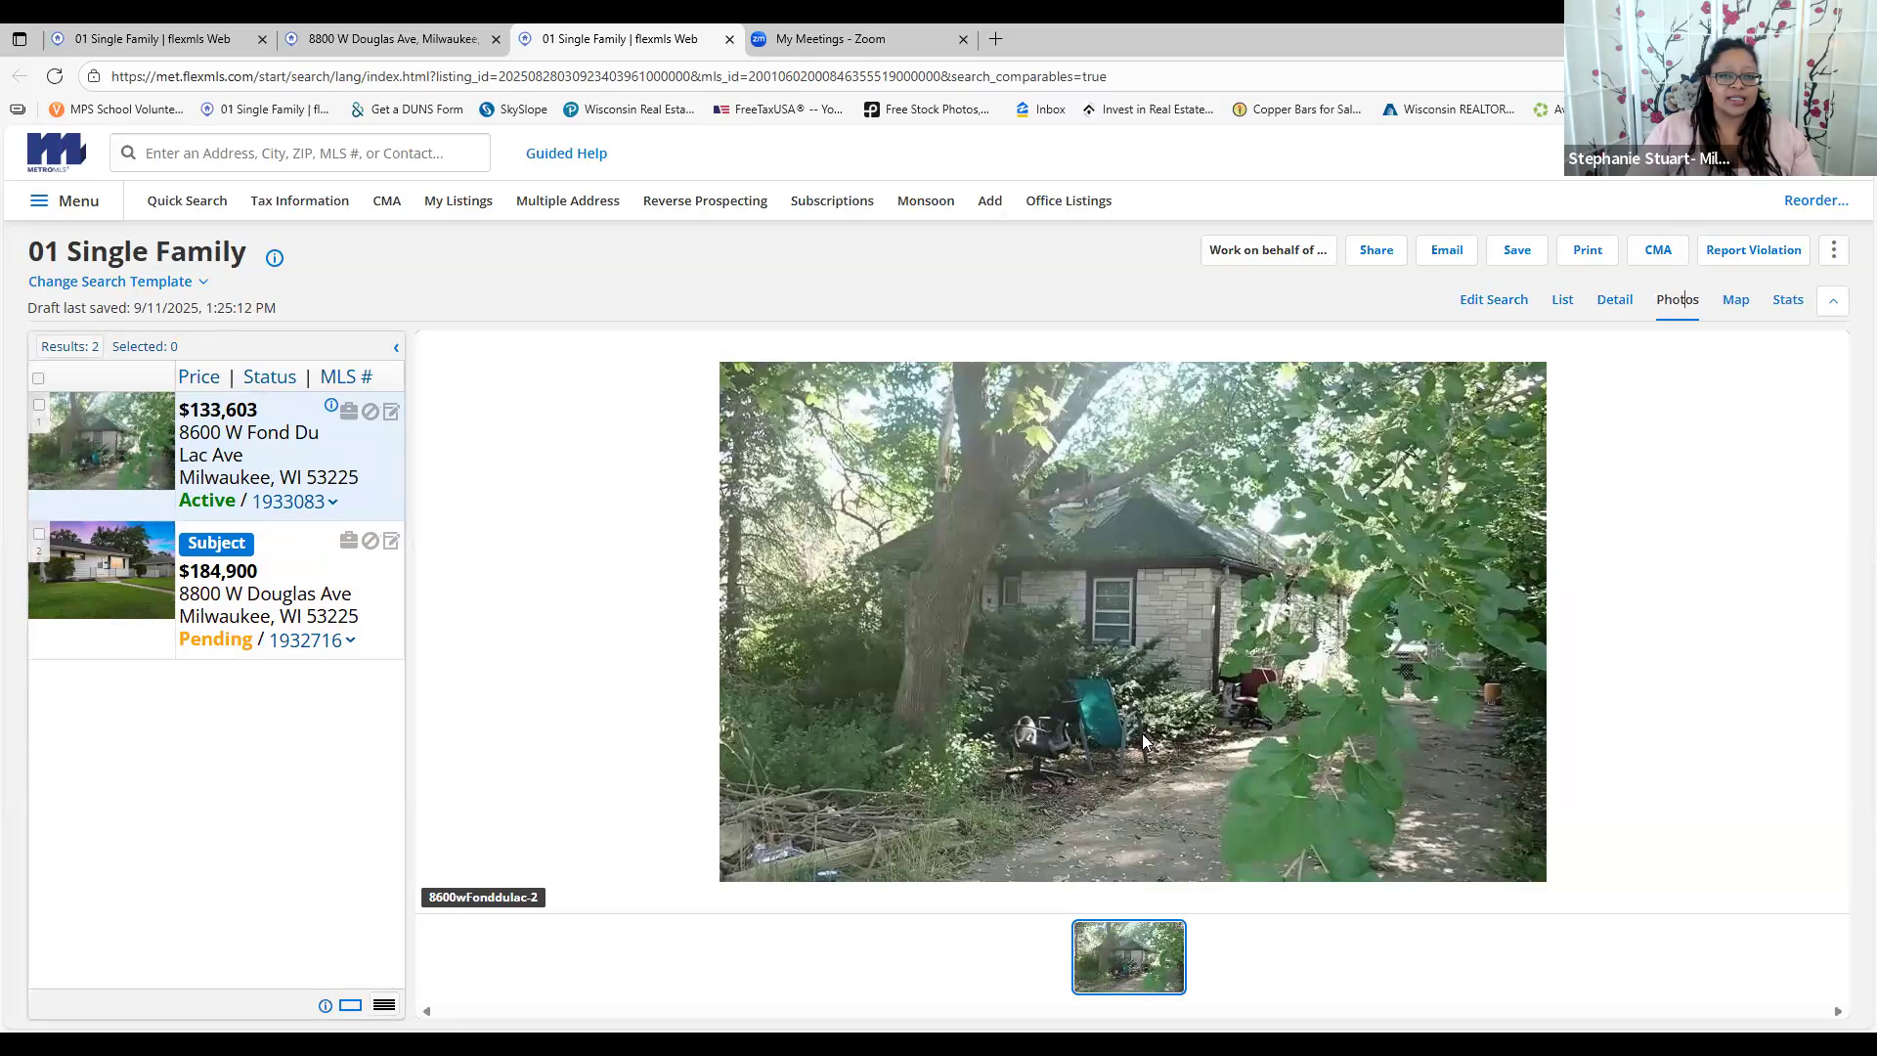
pyautogui.click(1613, 303)
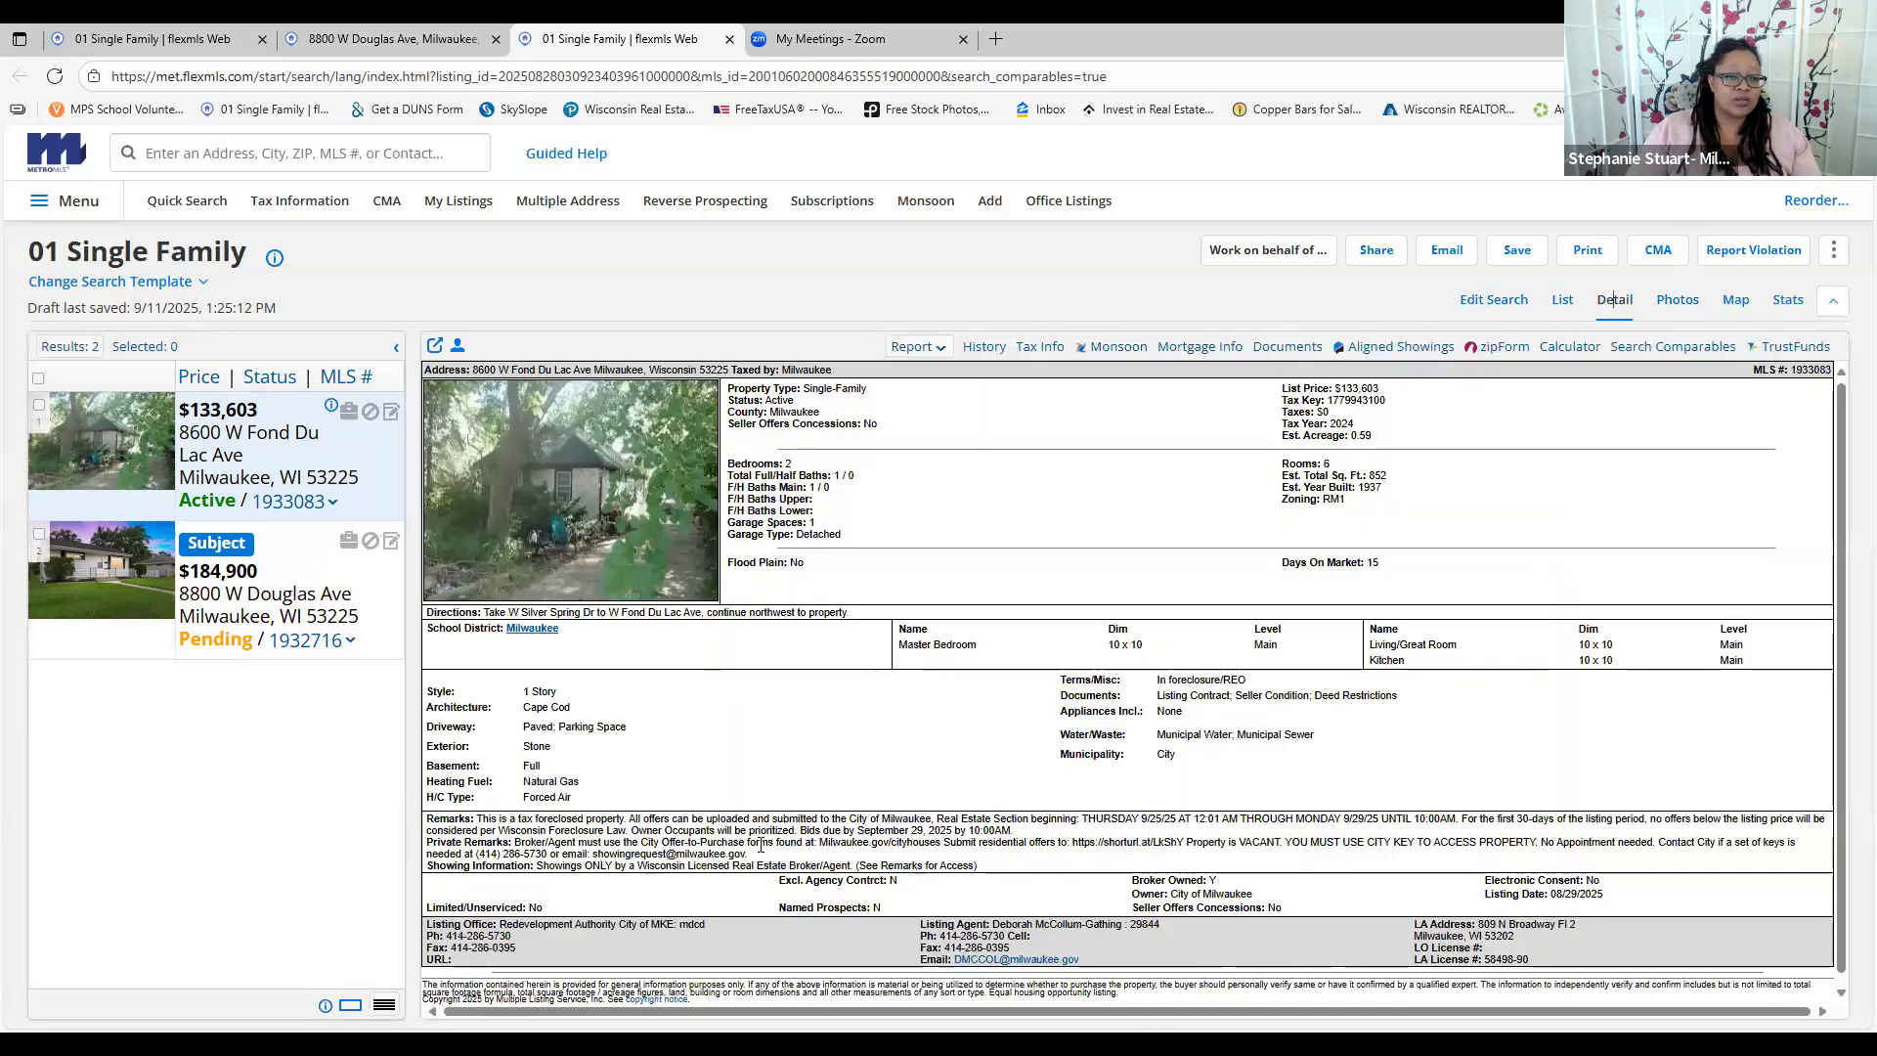
pyautogui.click(984, 349)
pyautogui.click(989, 354)
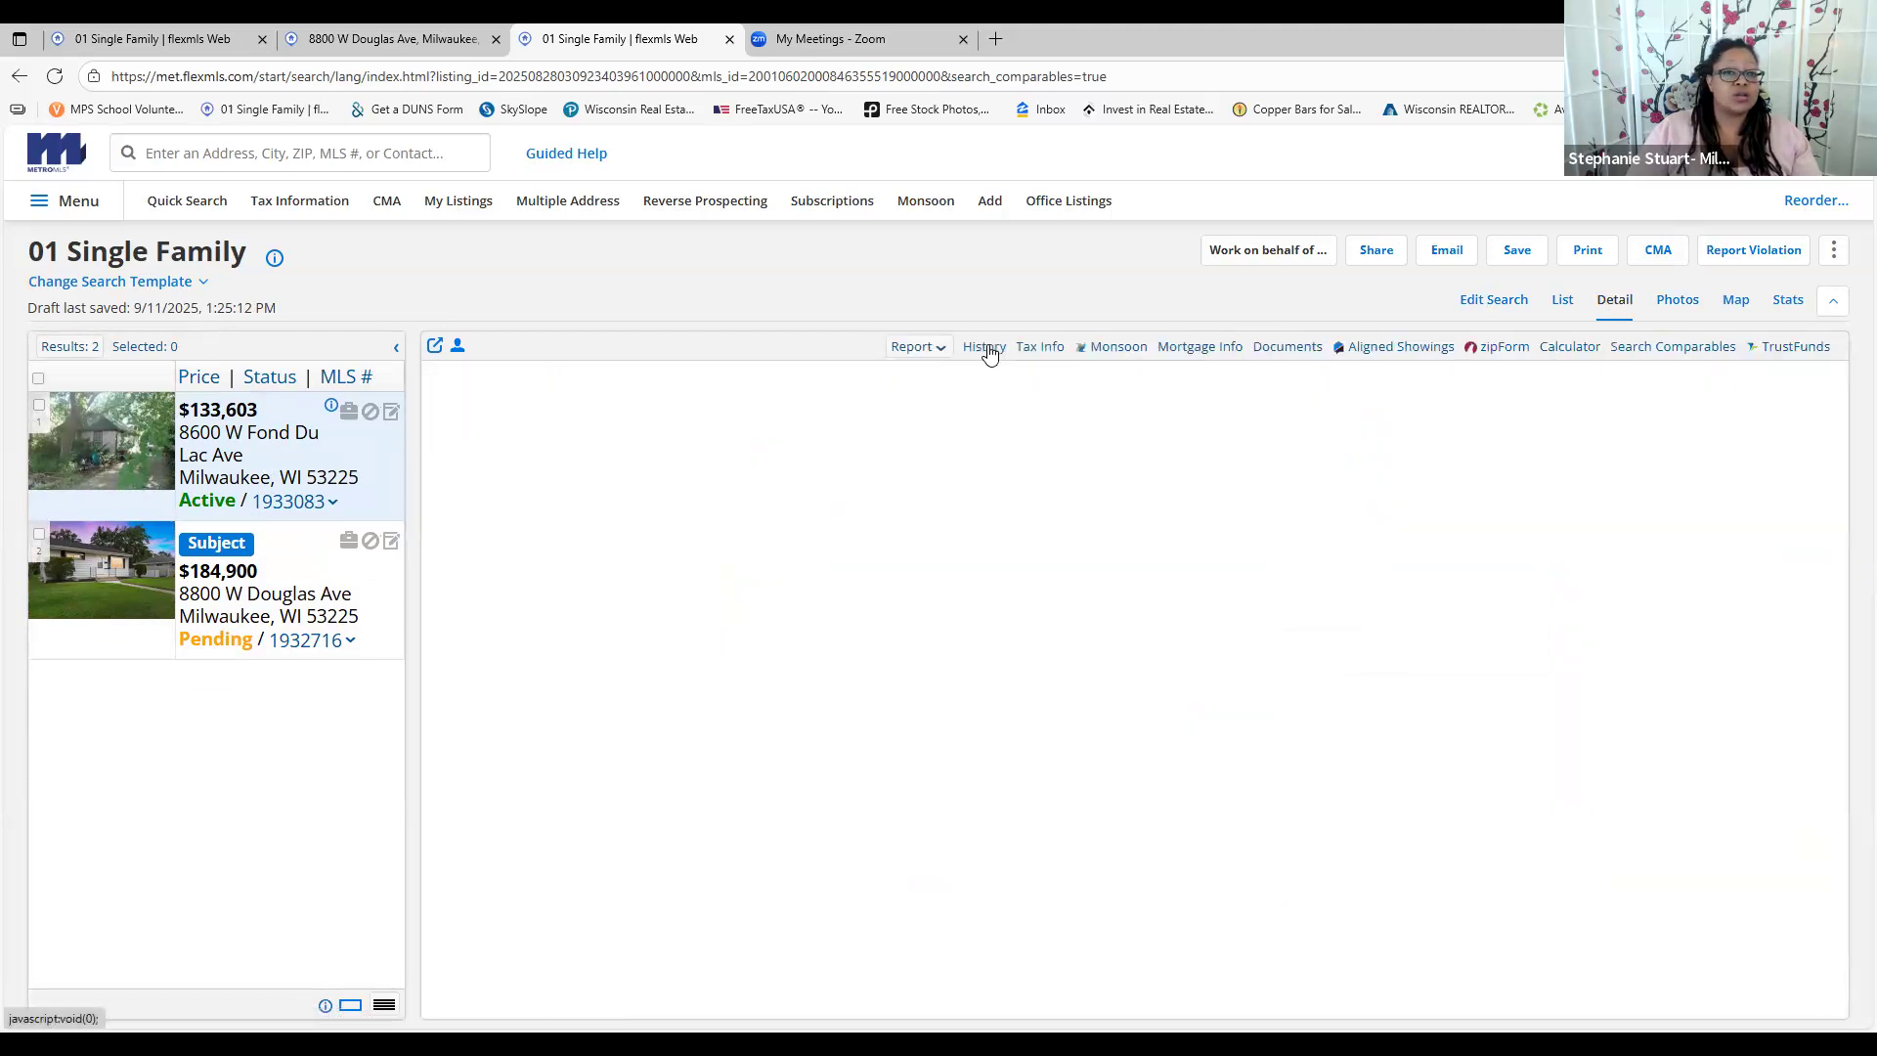
pyautogui.click(289, 598)
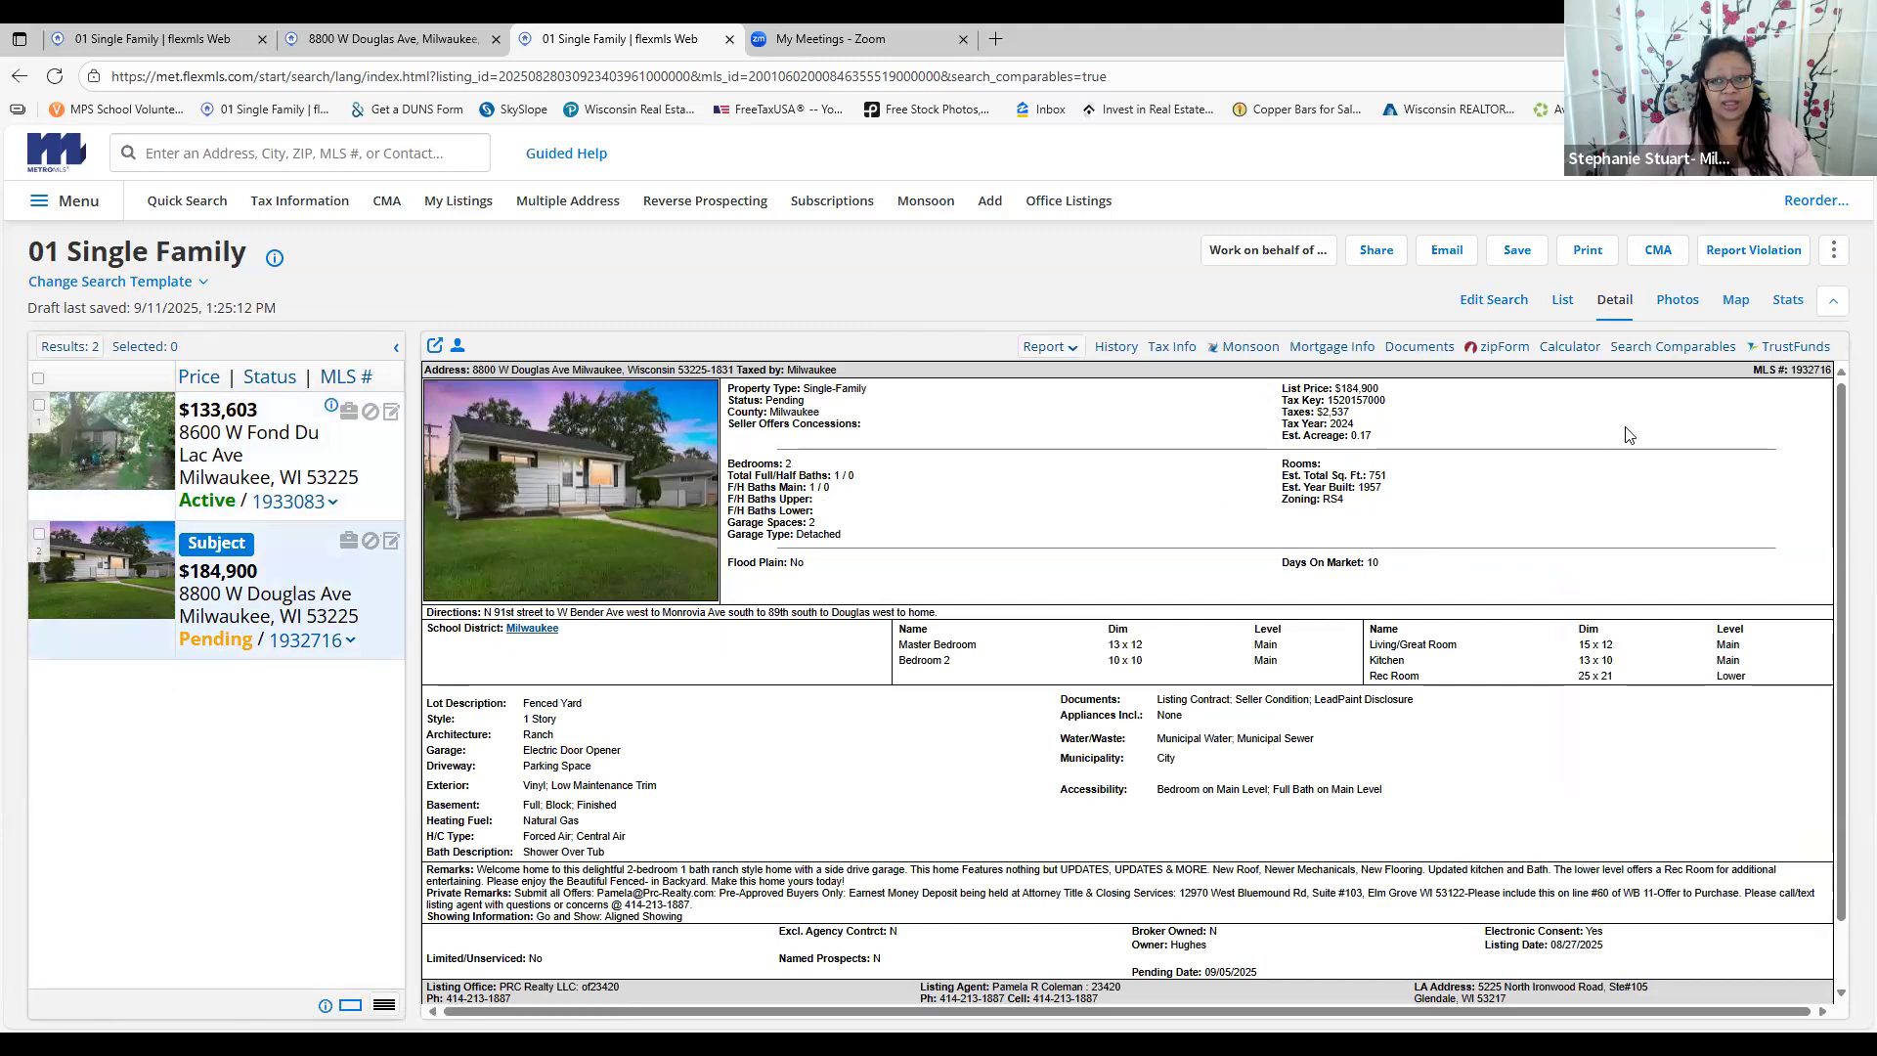
pyautogui.moveTo(1716, 354)
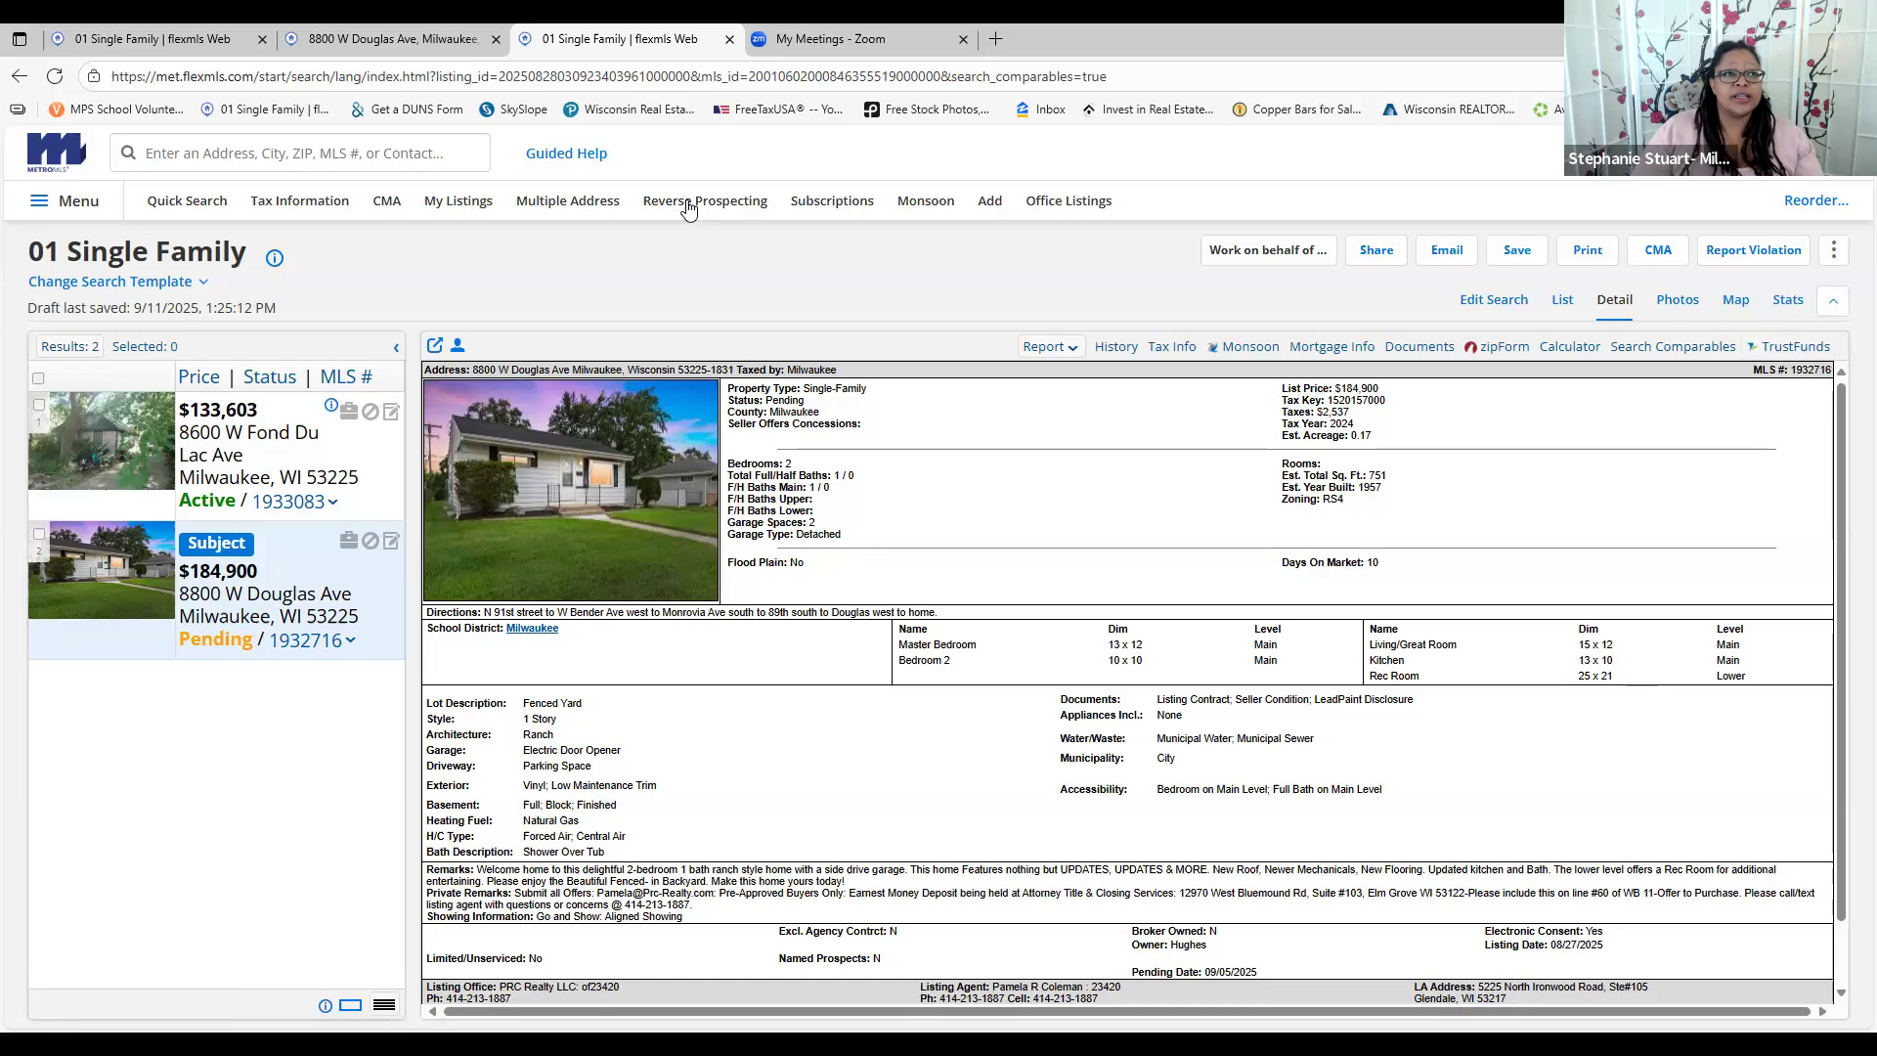
# Close the Single Family search and start a TrustFunds earnest-money request for this listing
pyautogui.click(729, 39)
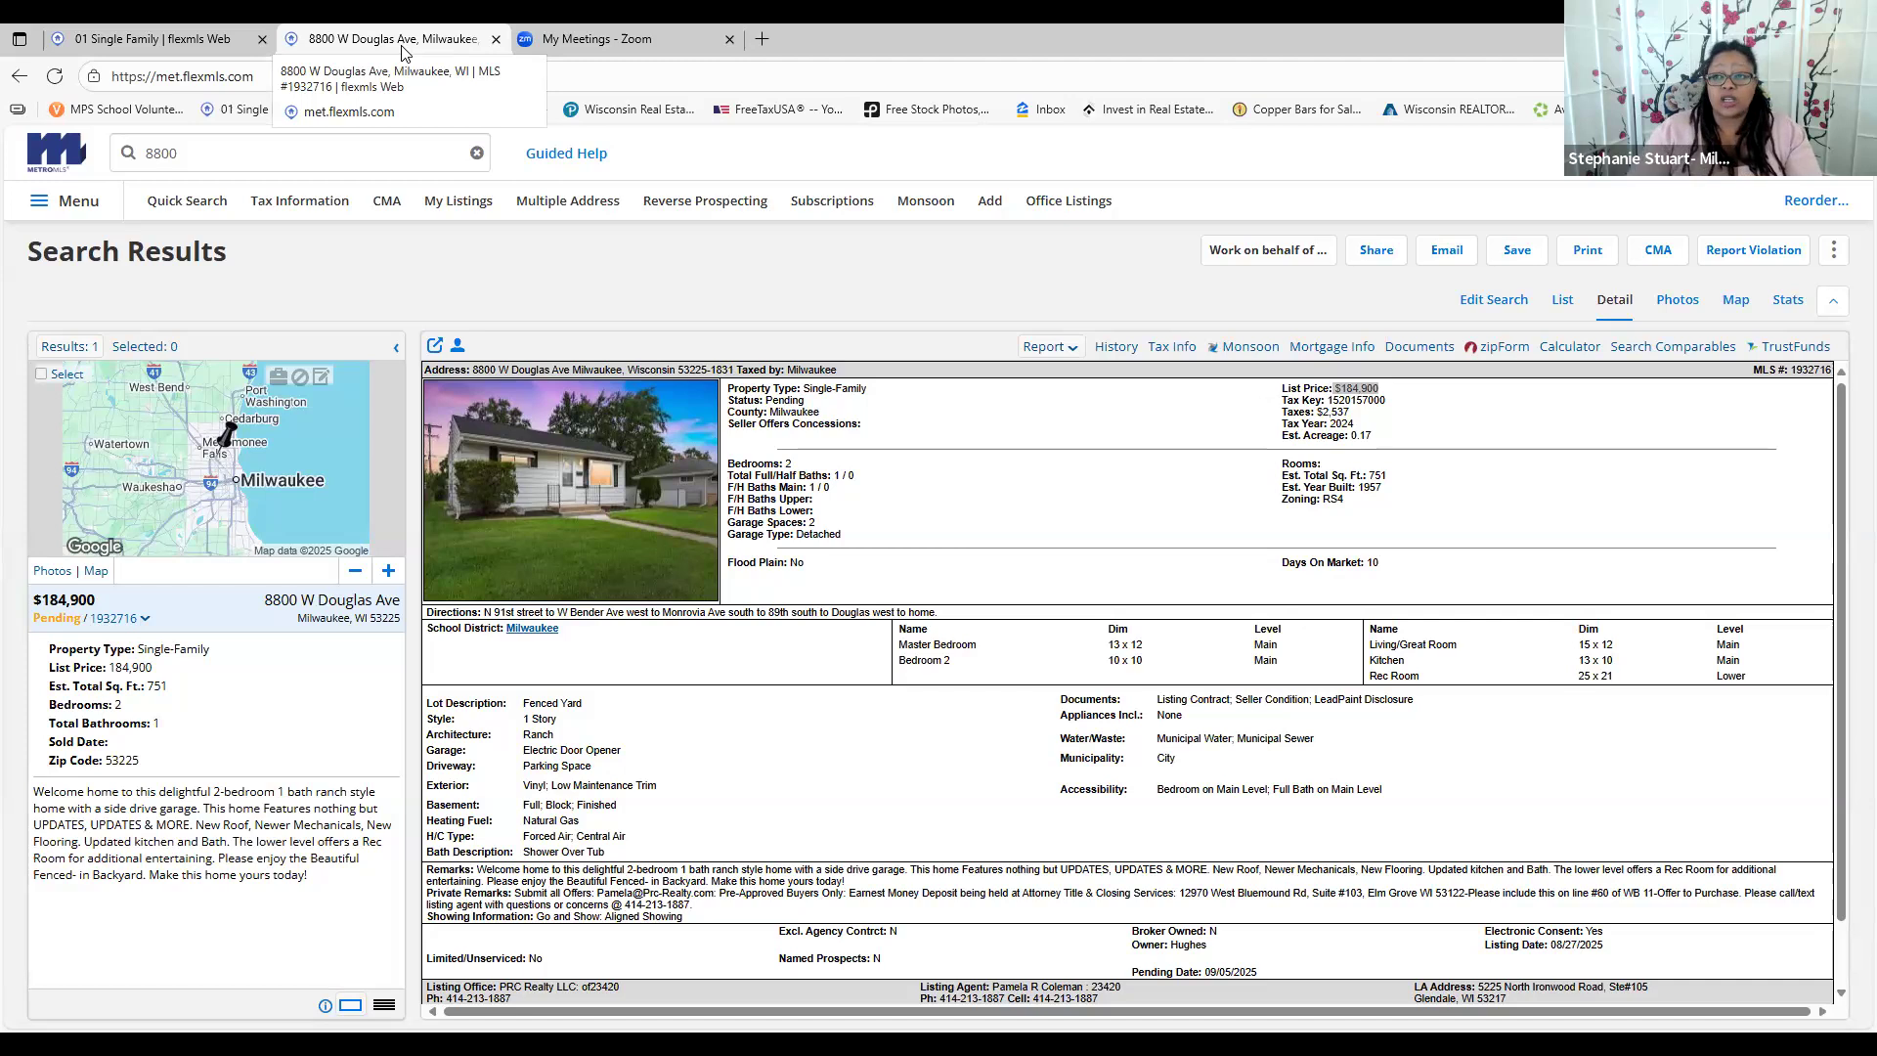
pyautogui.click(1796, 346)
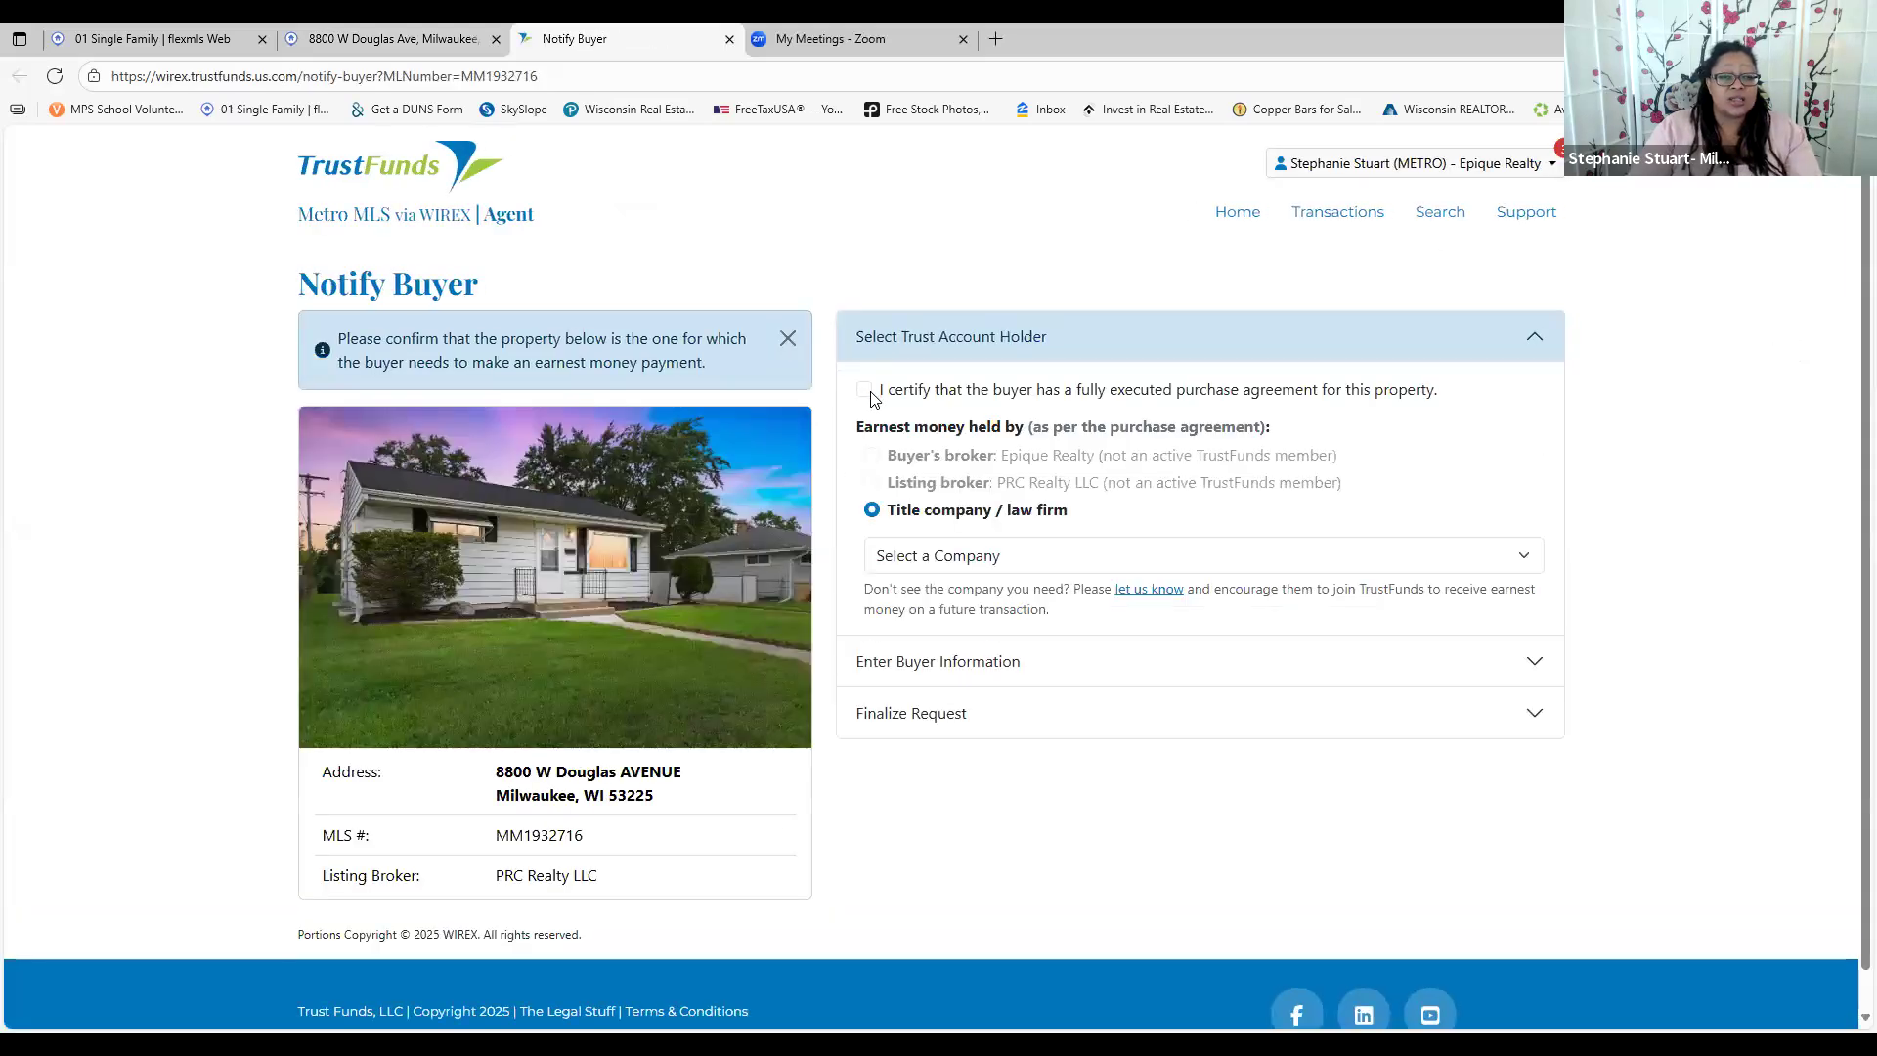
# Certify the buyer has an executed purchase agreement and browse the title company list
pyautogui.click(865, 391)
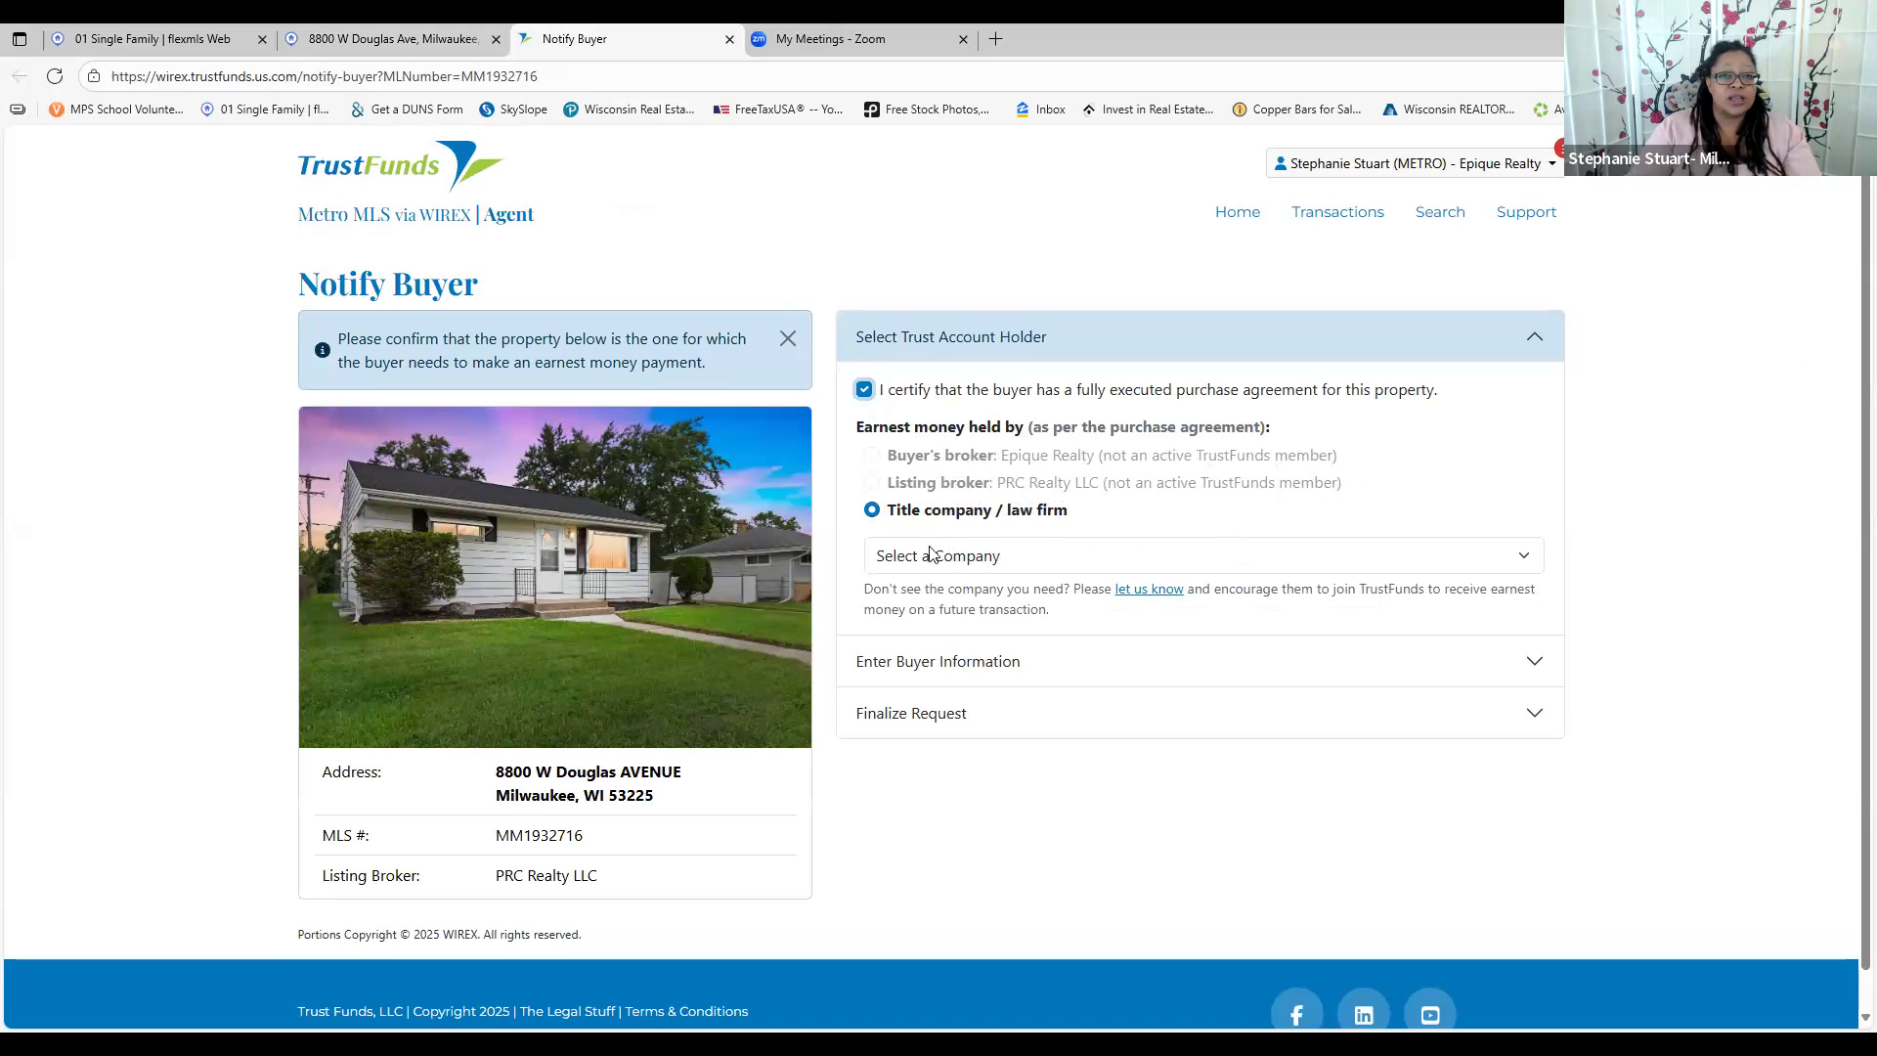
pyautogui.click(1010, 557)
pyautogui.scroll(-3, 1017, 146)
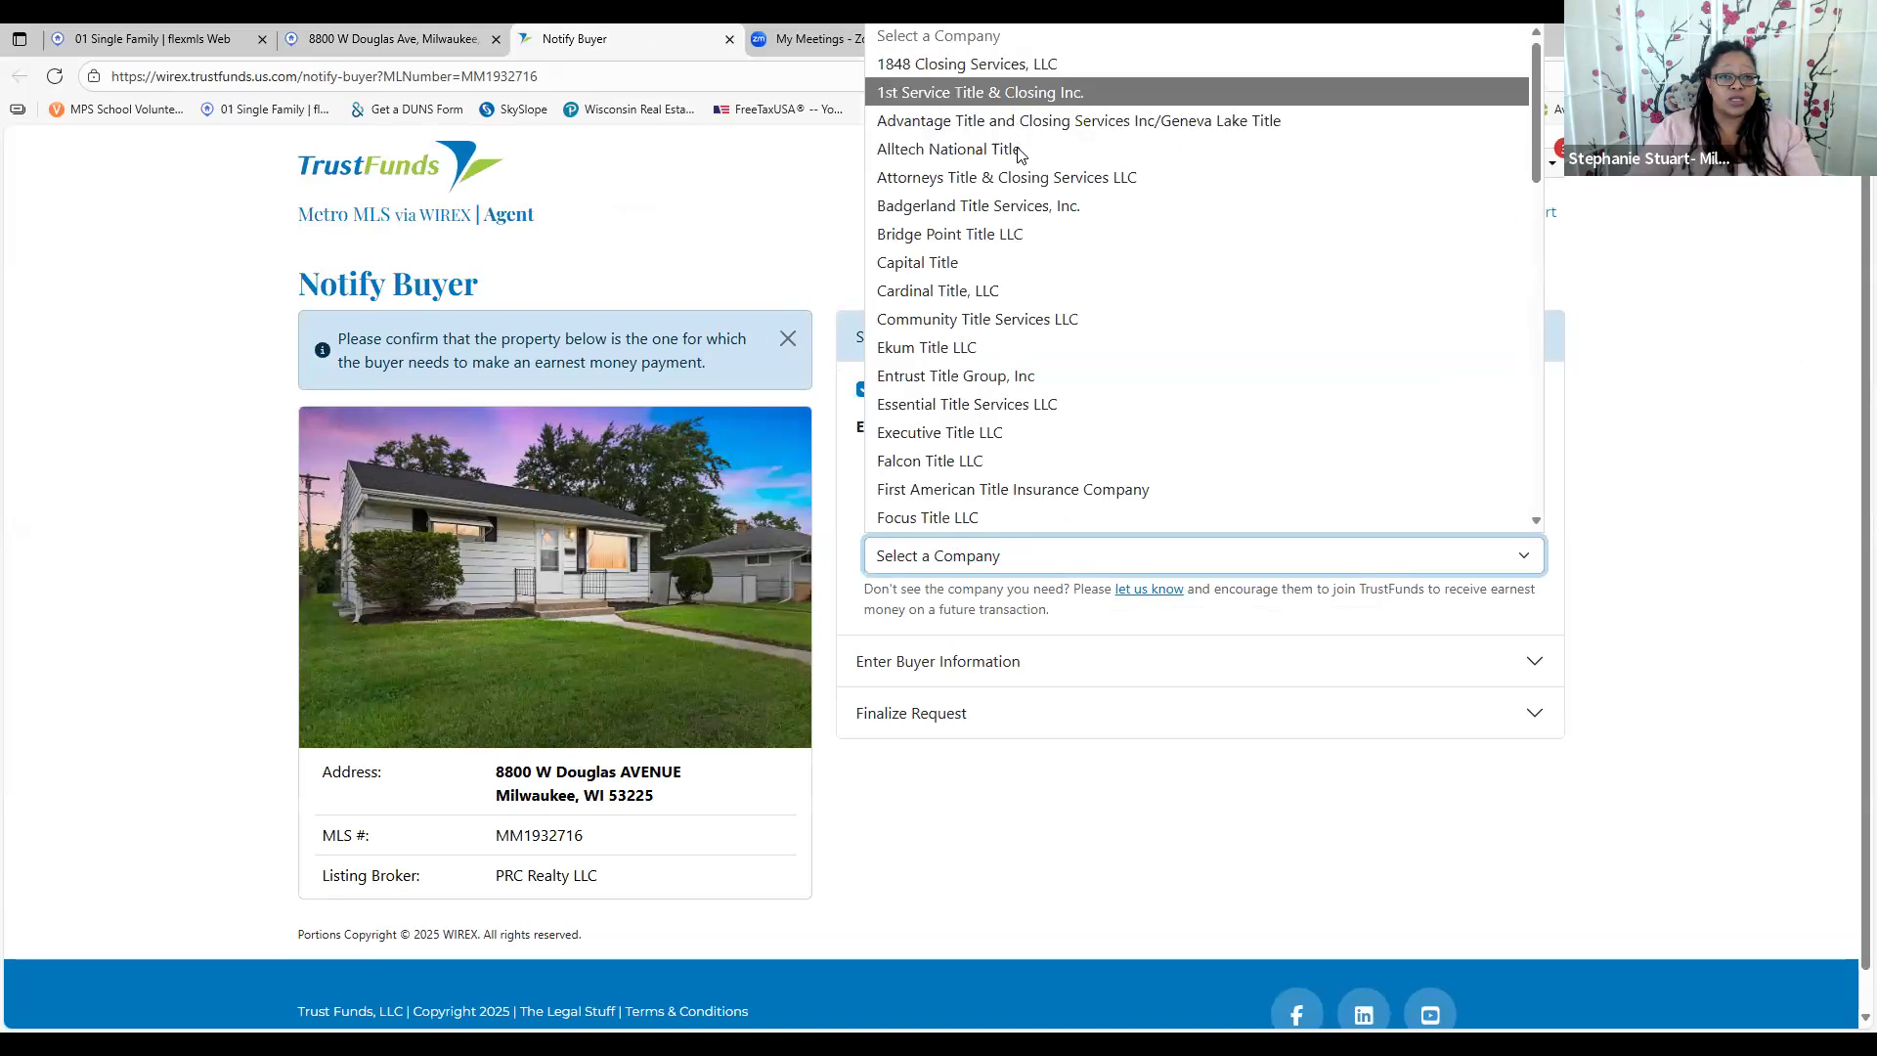
pyautogui.scroll(-2, 1017, 176)
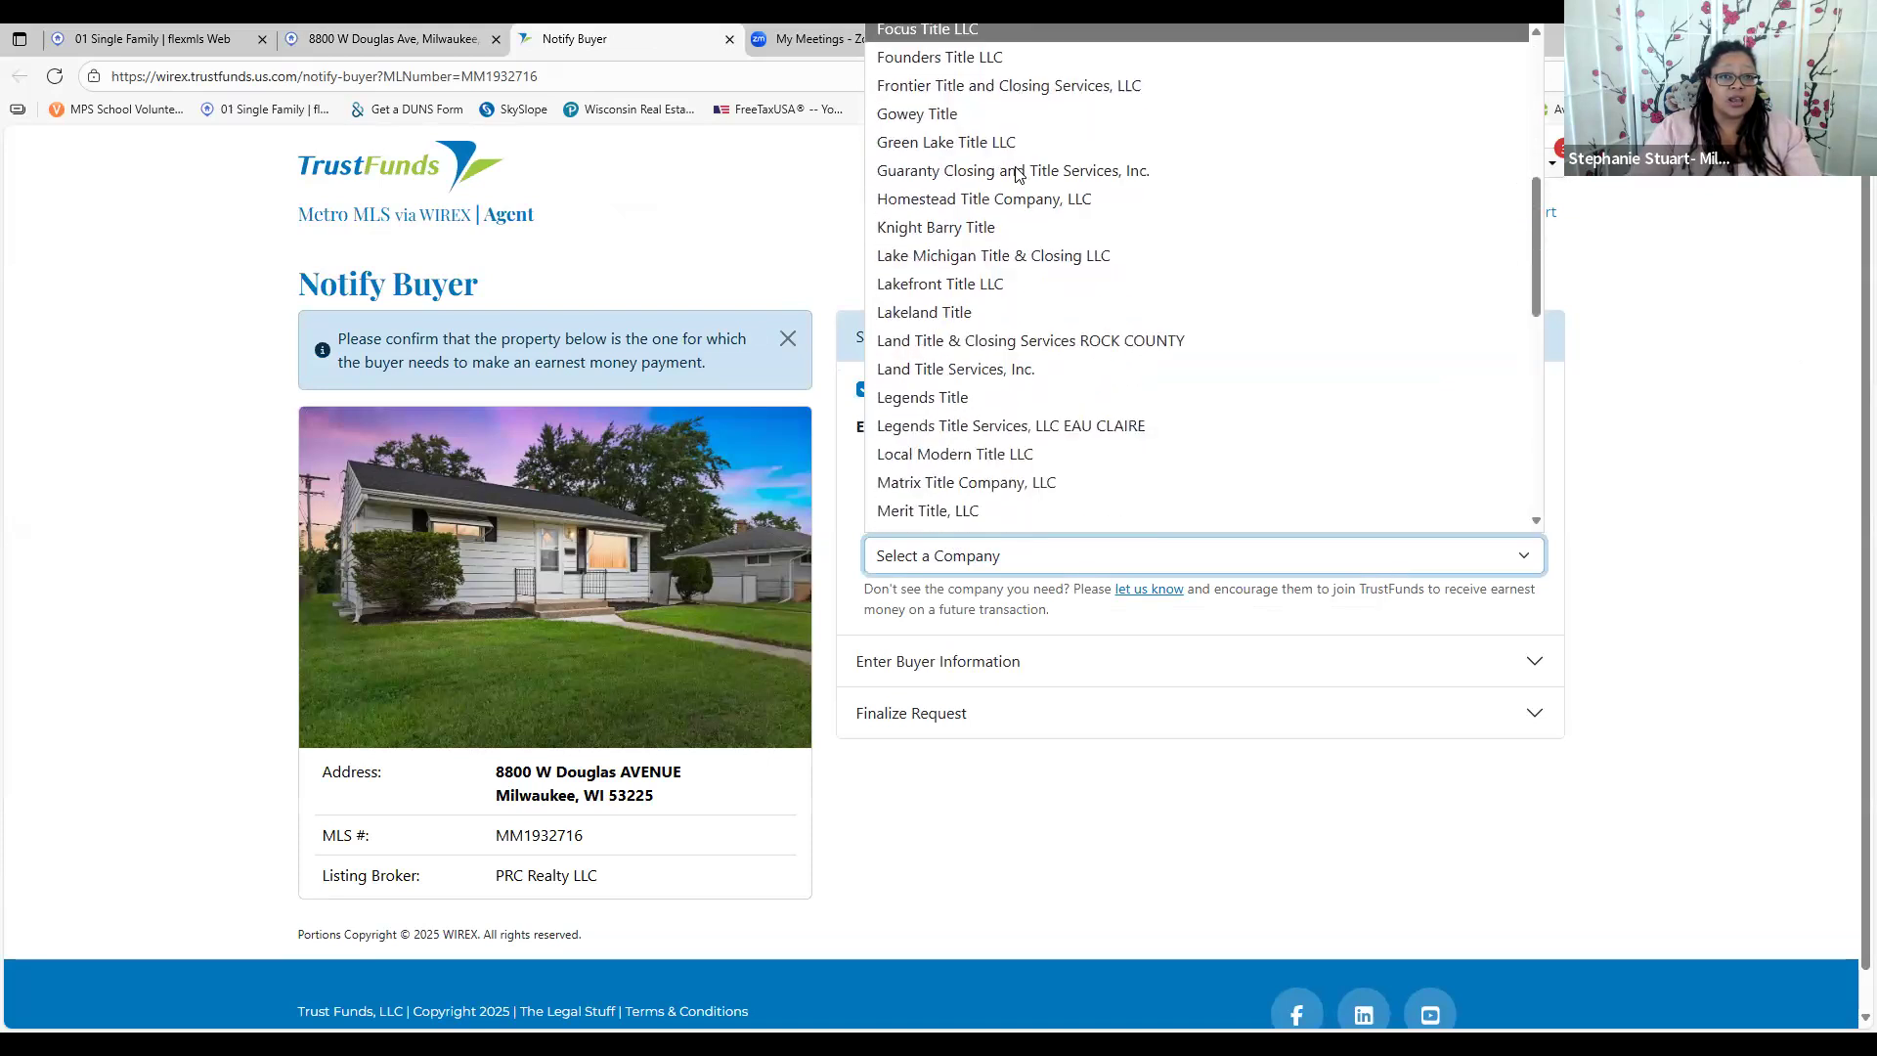
# Highlight the earnest-money holder sentence in Private Remarks, then return to Notify Buyer
pyautogui.click(413, 46)
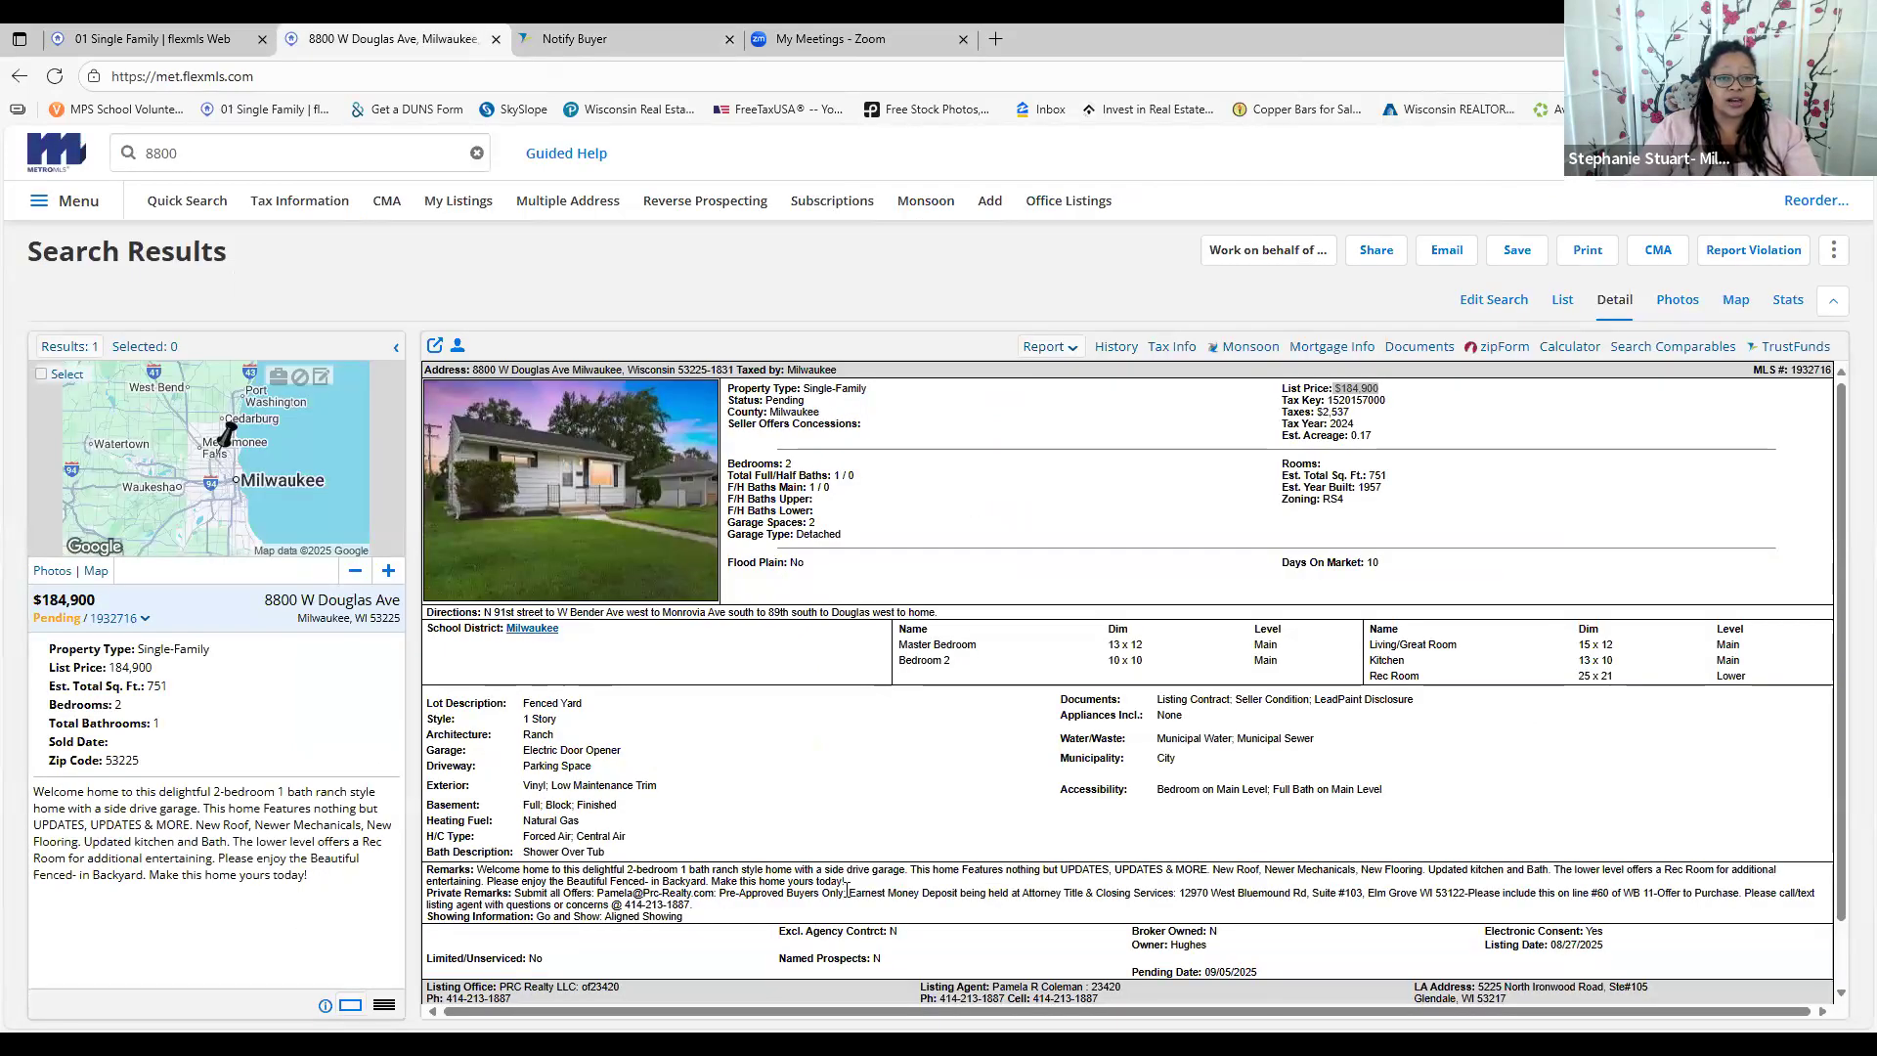
pyautogui.moveTo(849, 894); pyautogui.dragTo(1150, 893)
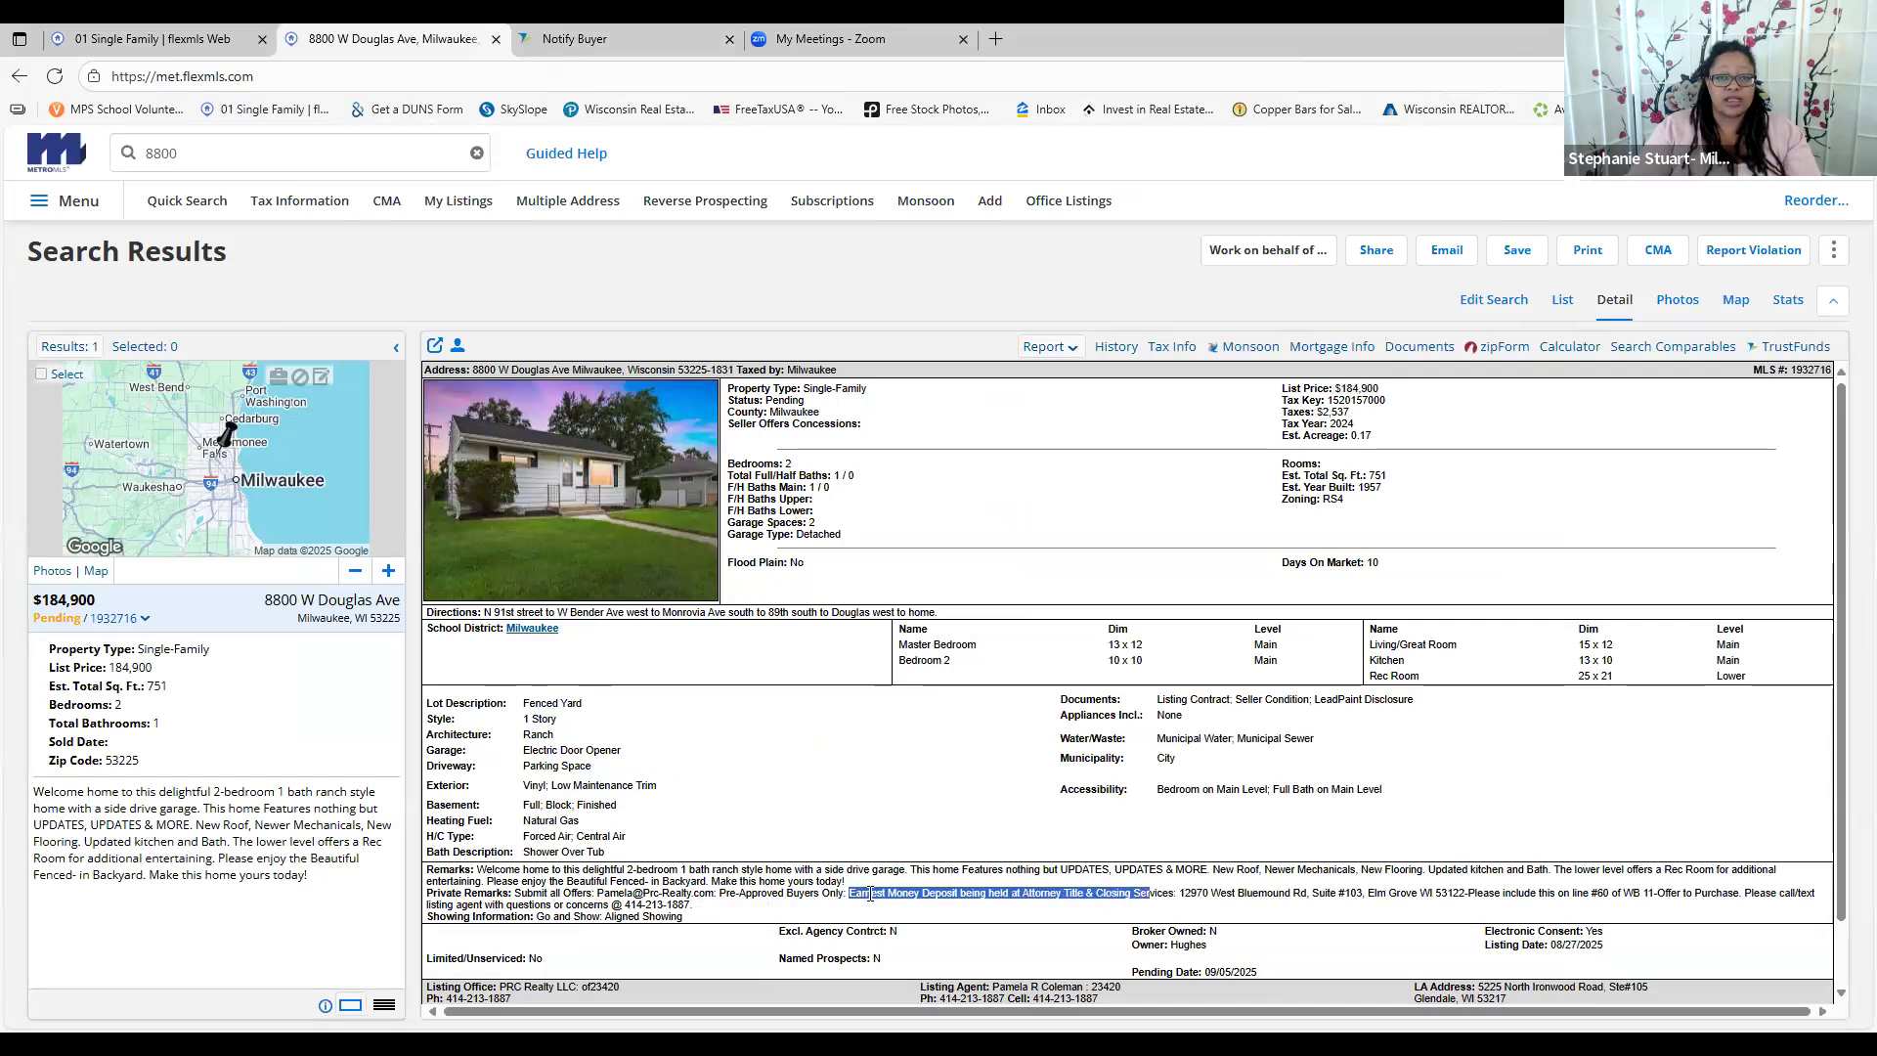
pyautogui.click(587, 39)
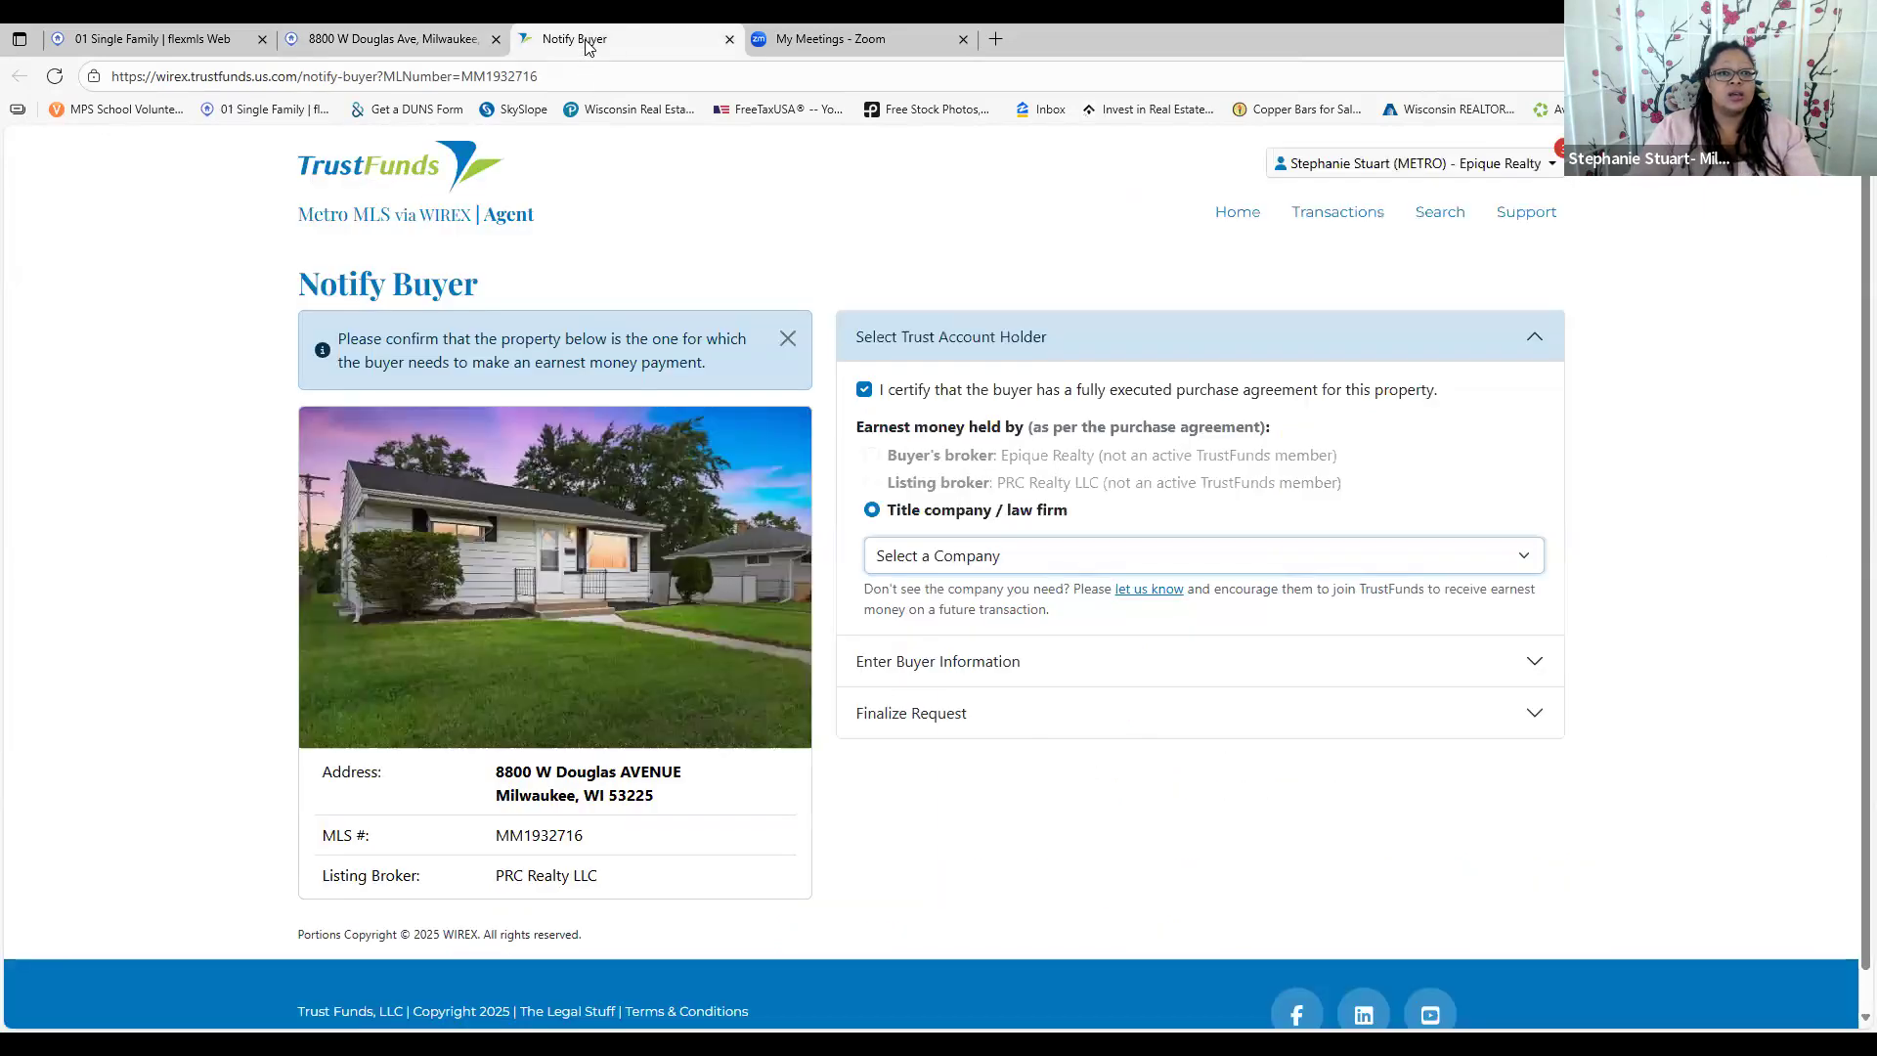
# Choose Attorneys Title & Closing Services LLC as holder and step through buyer and finalize fields
pyautogui.click(1034, 565)
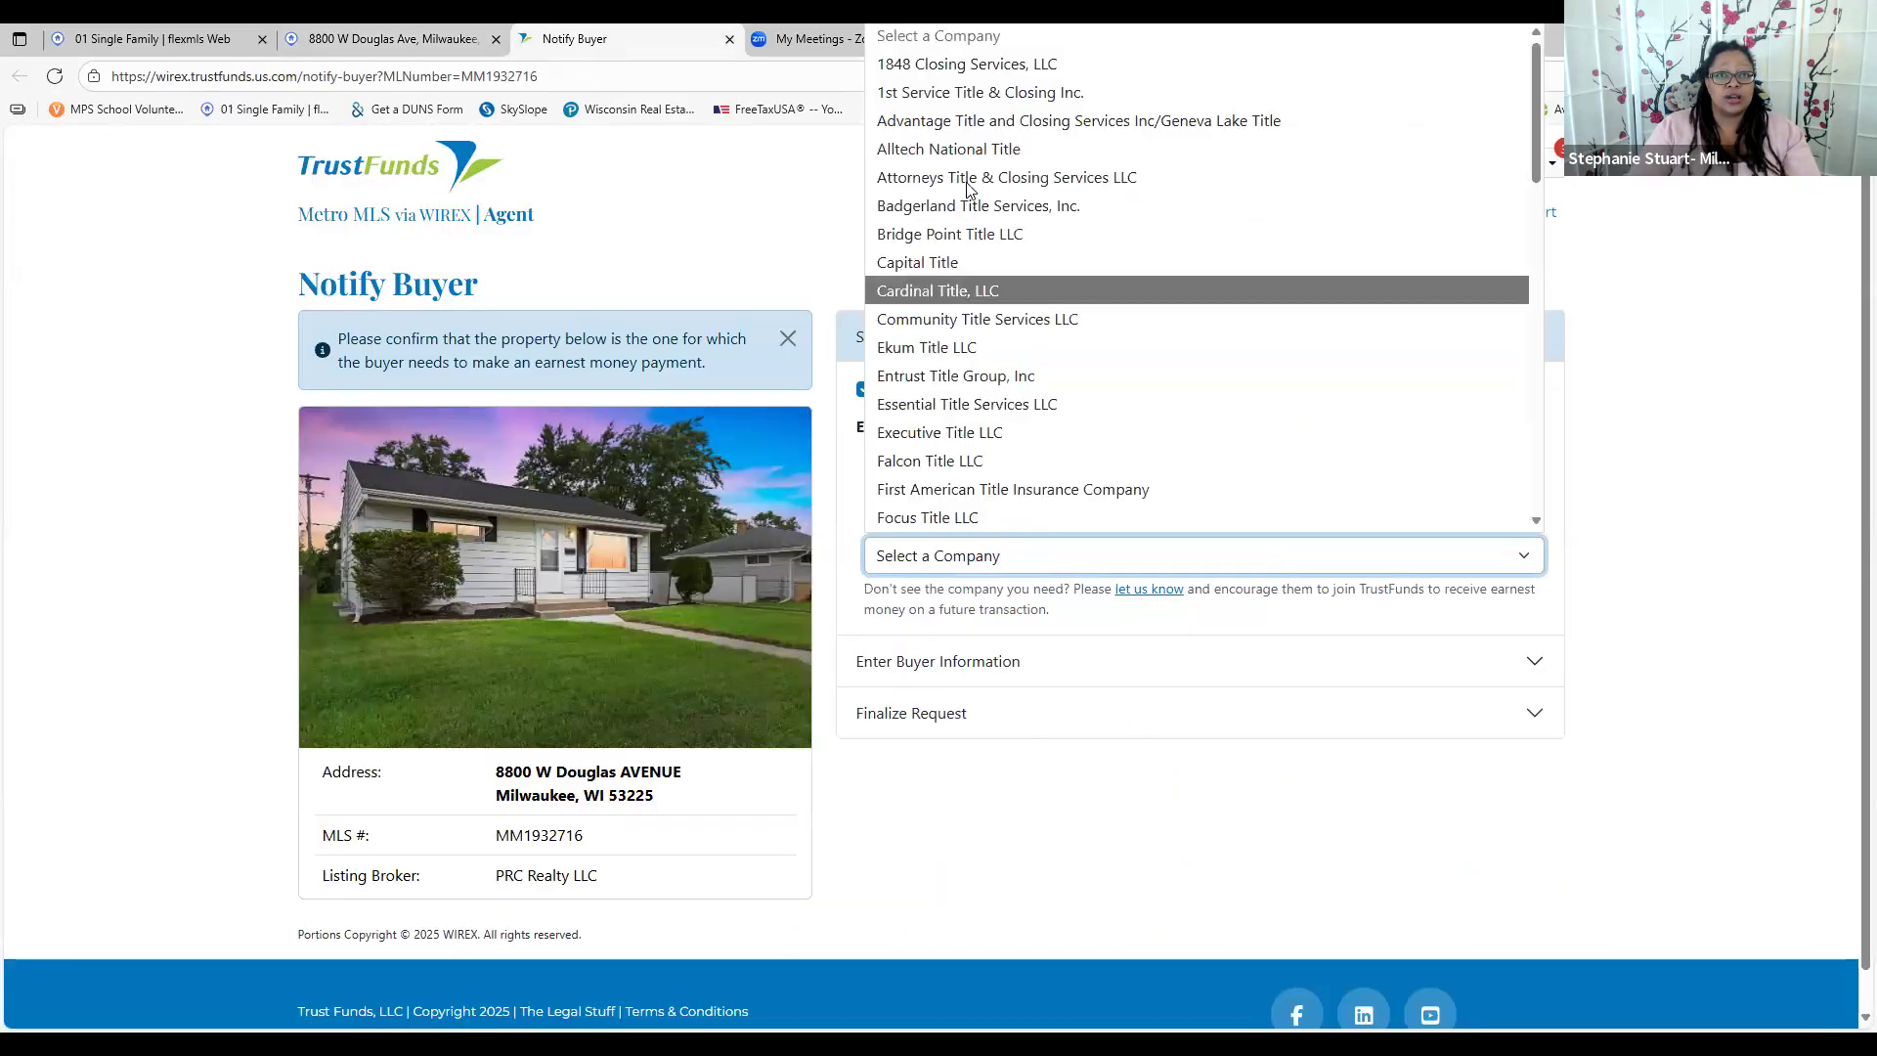
pyautogui.click(968, 178)
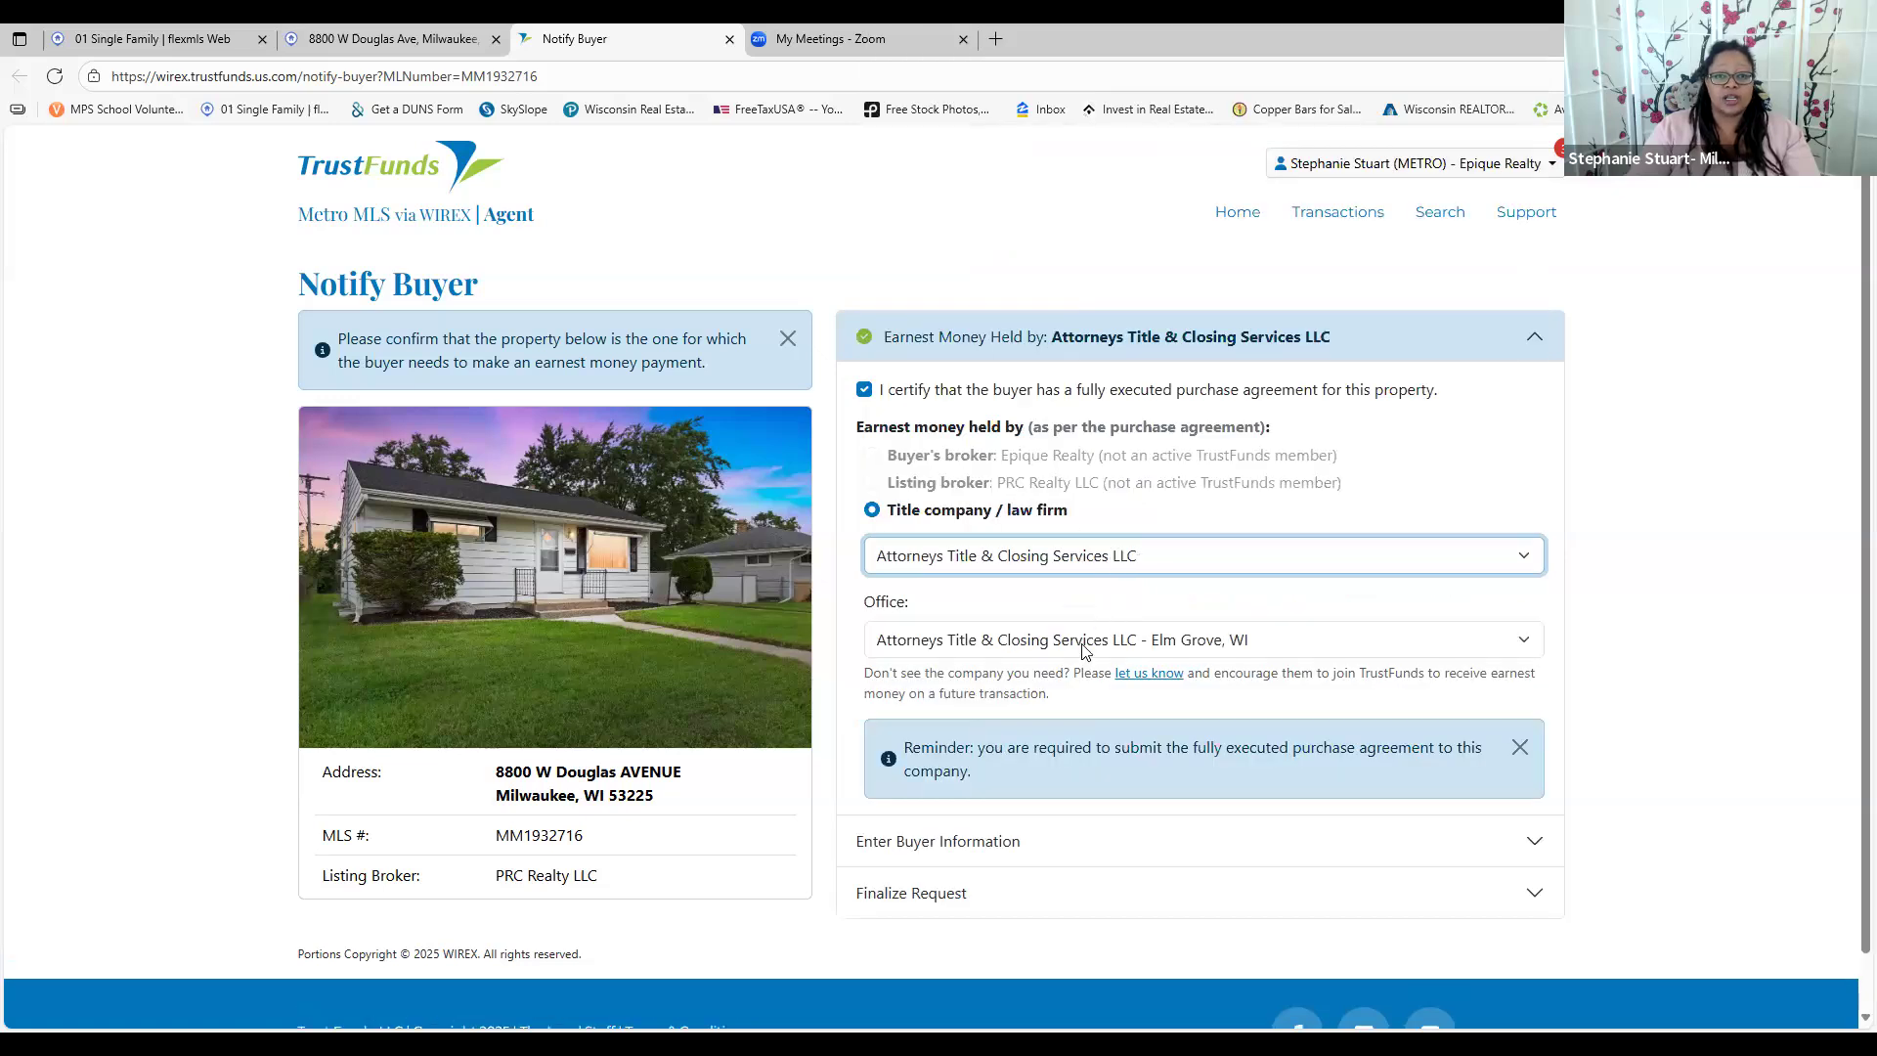
pyautogui.click(1049, 841)
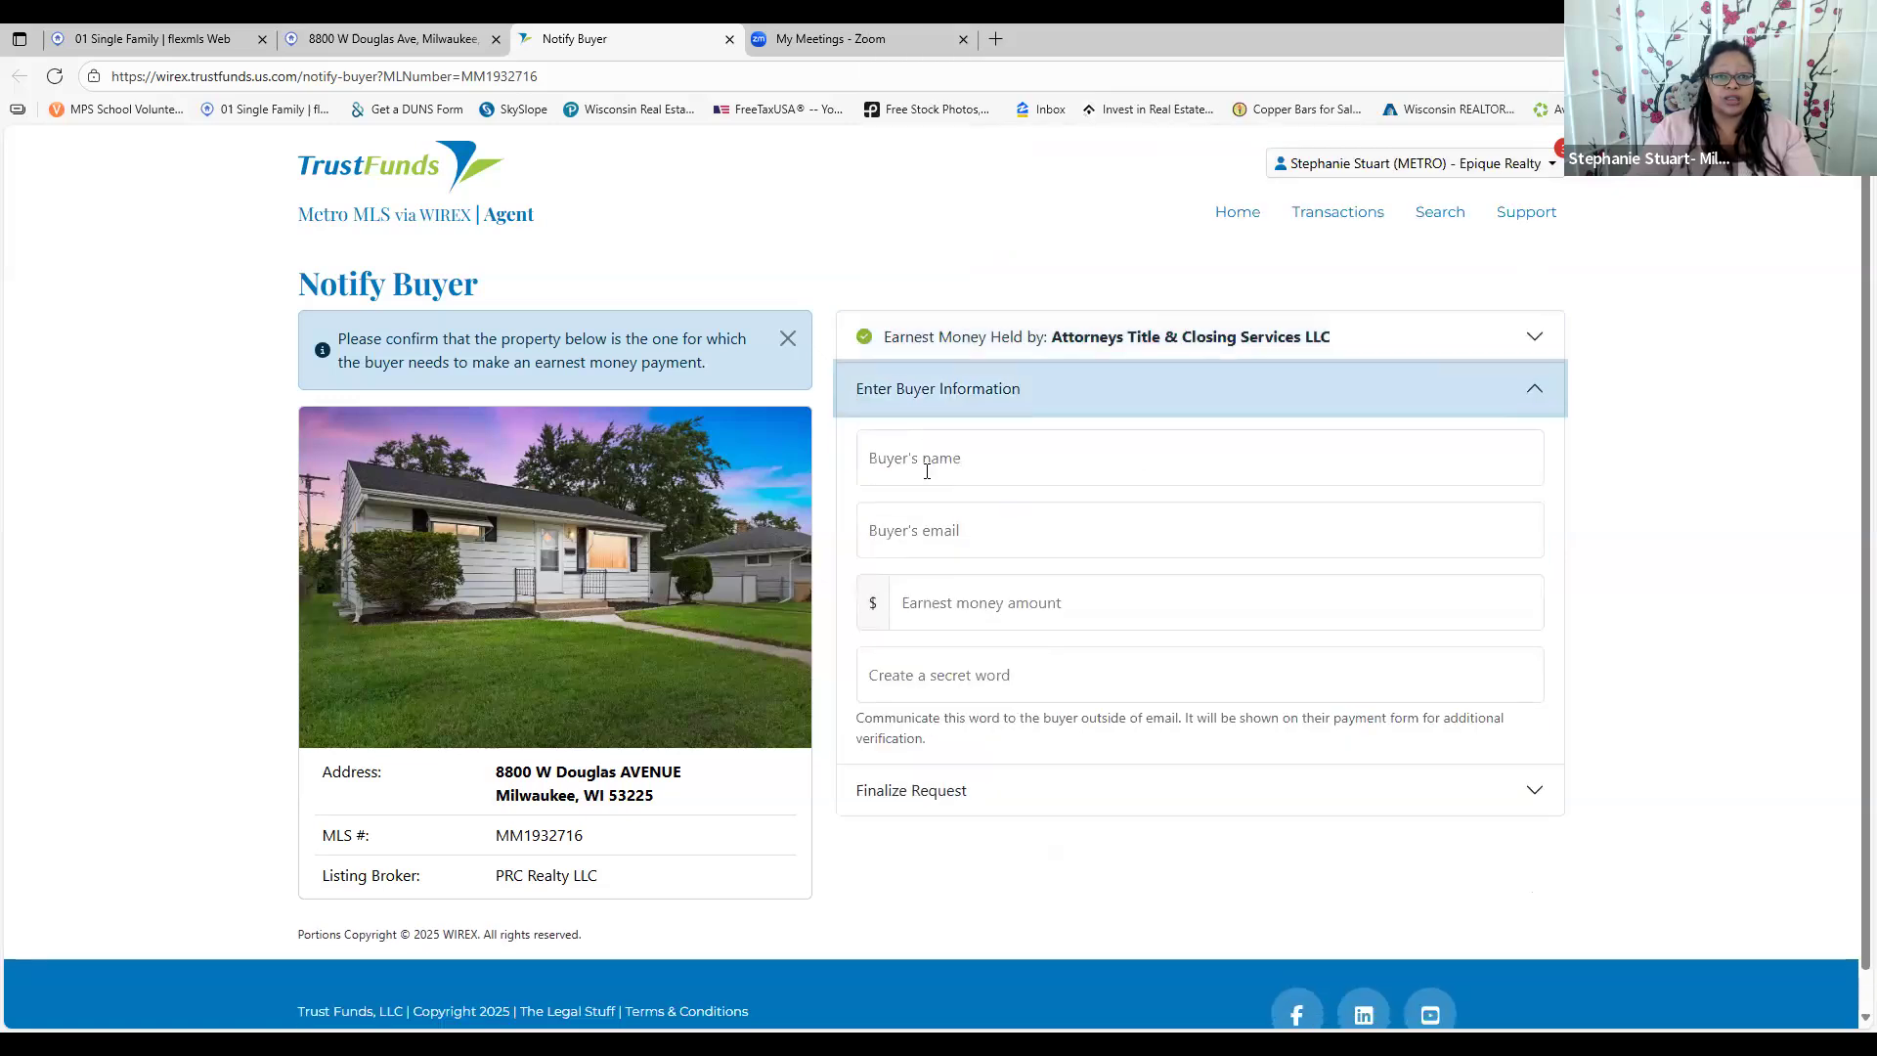
pyautogui.click(958, 609)
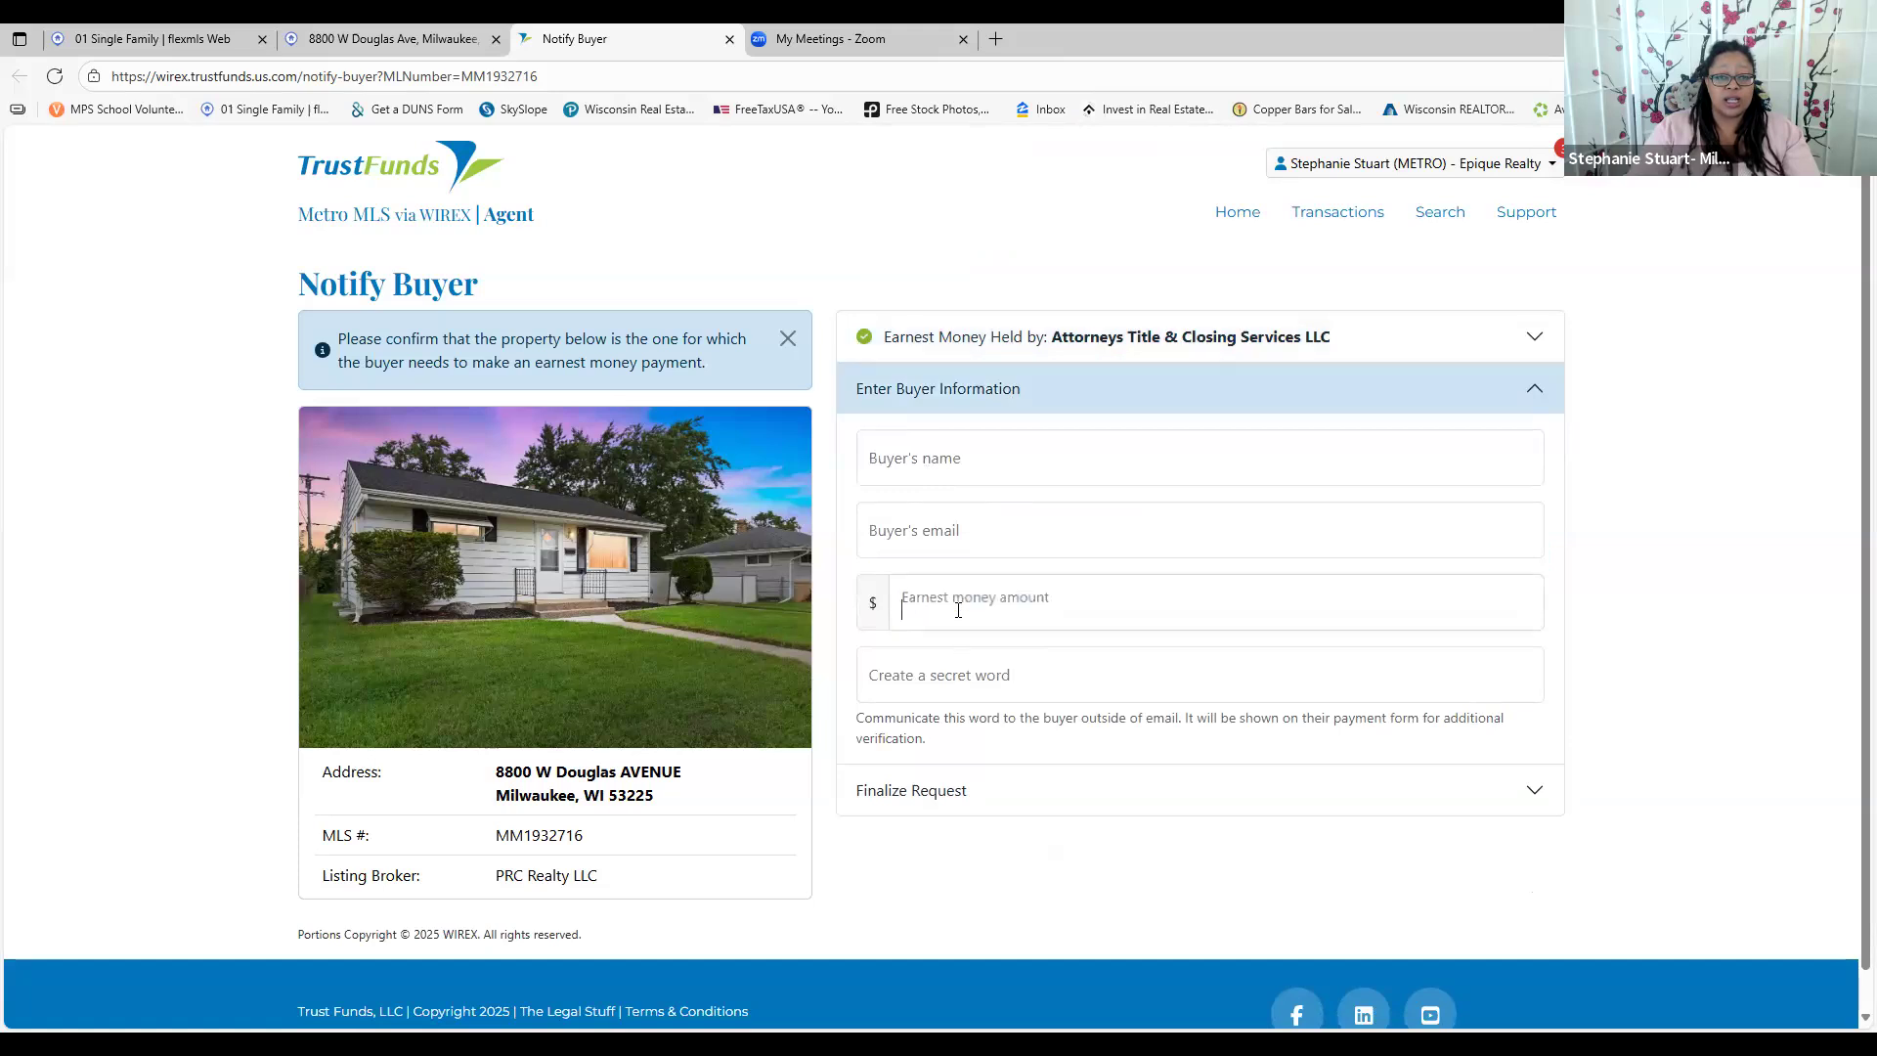
pyautogui.click(962, 685)
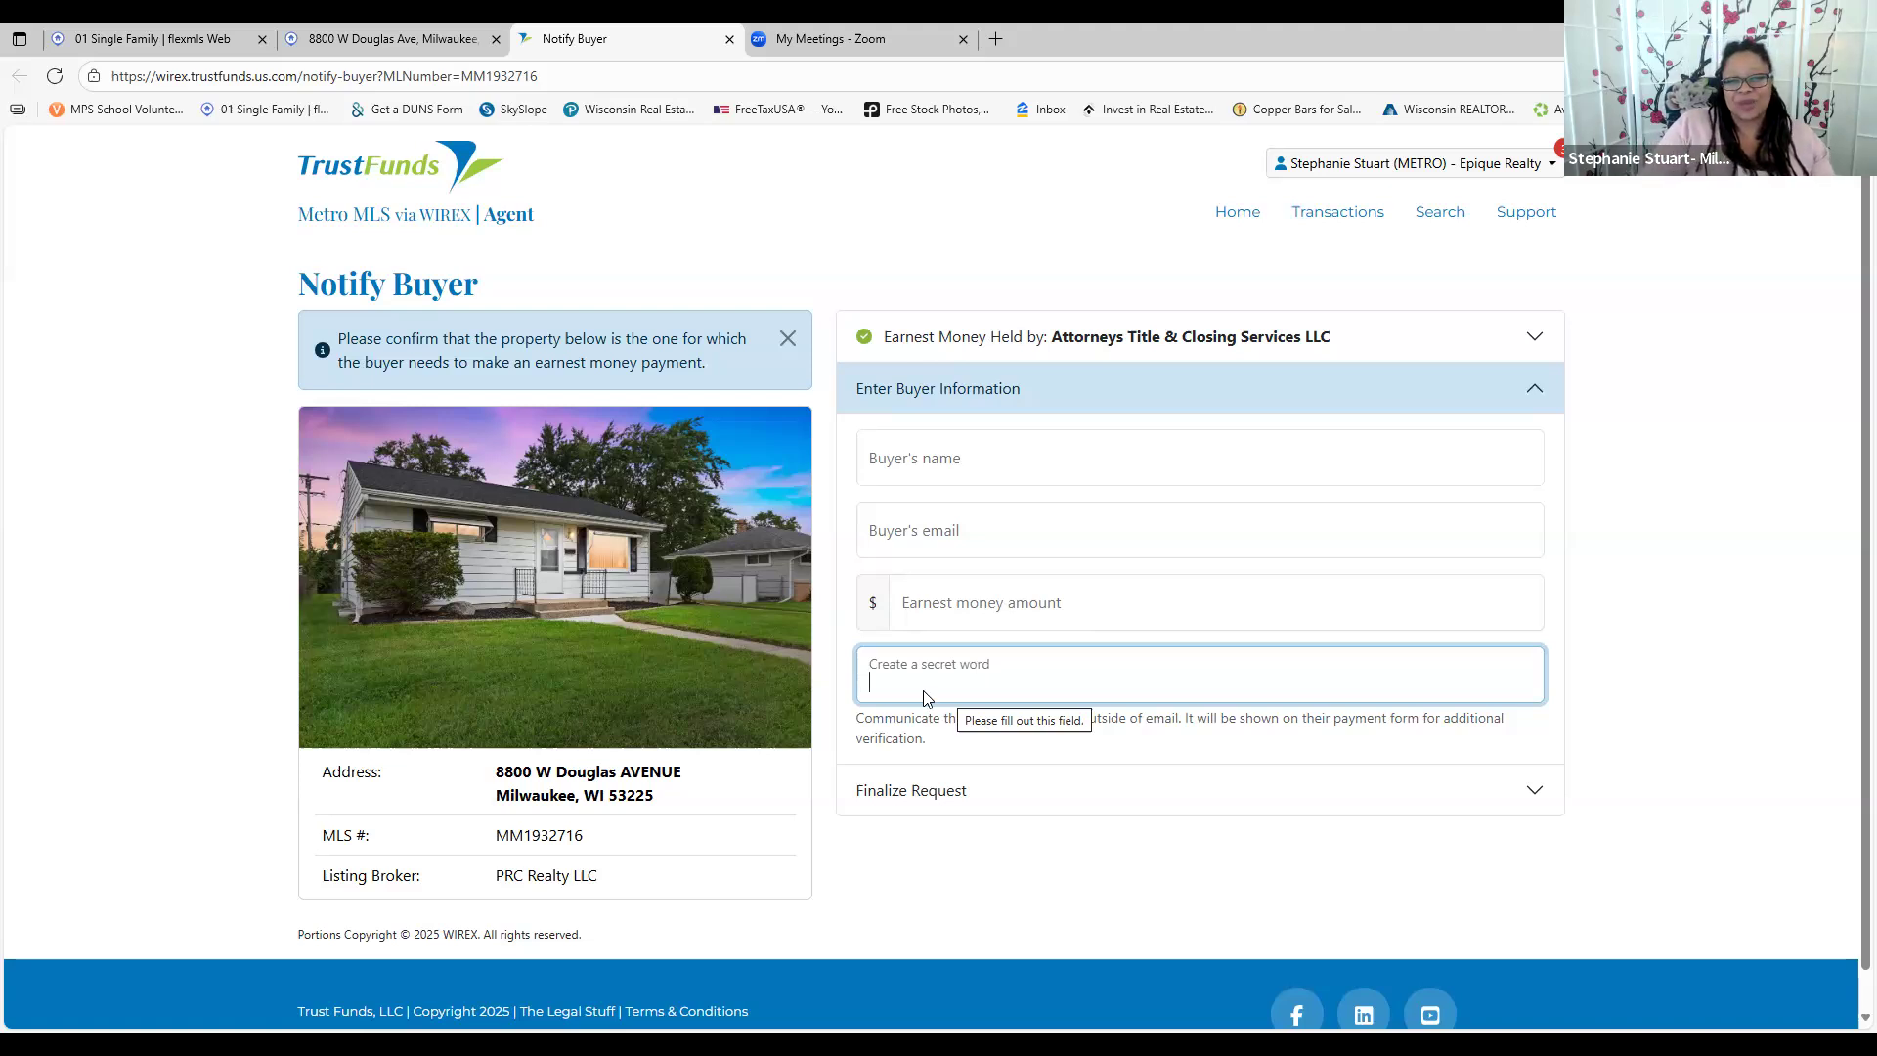
pyautogui.click(960, 784)
# Highlight the buyer-paid $8.00 convenience-fee sentence on the Notify Buyer form
pyautogui.scroll(-1, 1124, 778)
pyautogui.scroll(-3, 1128, 773)
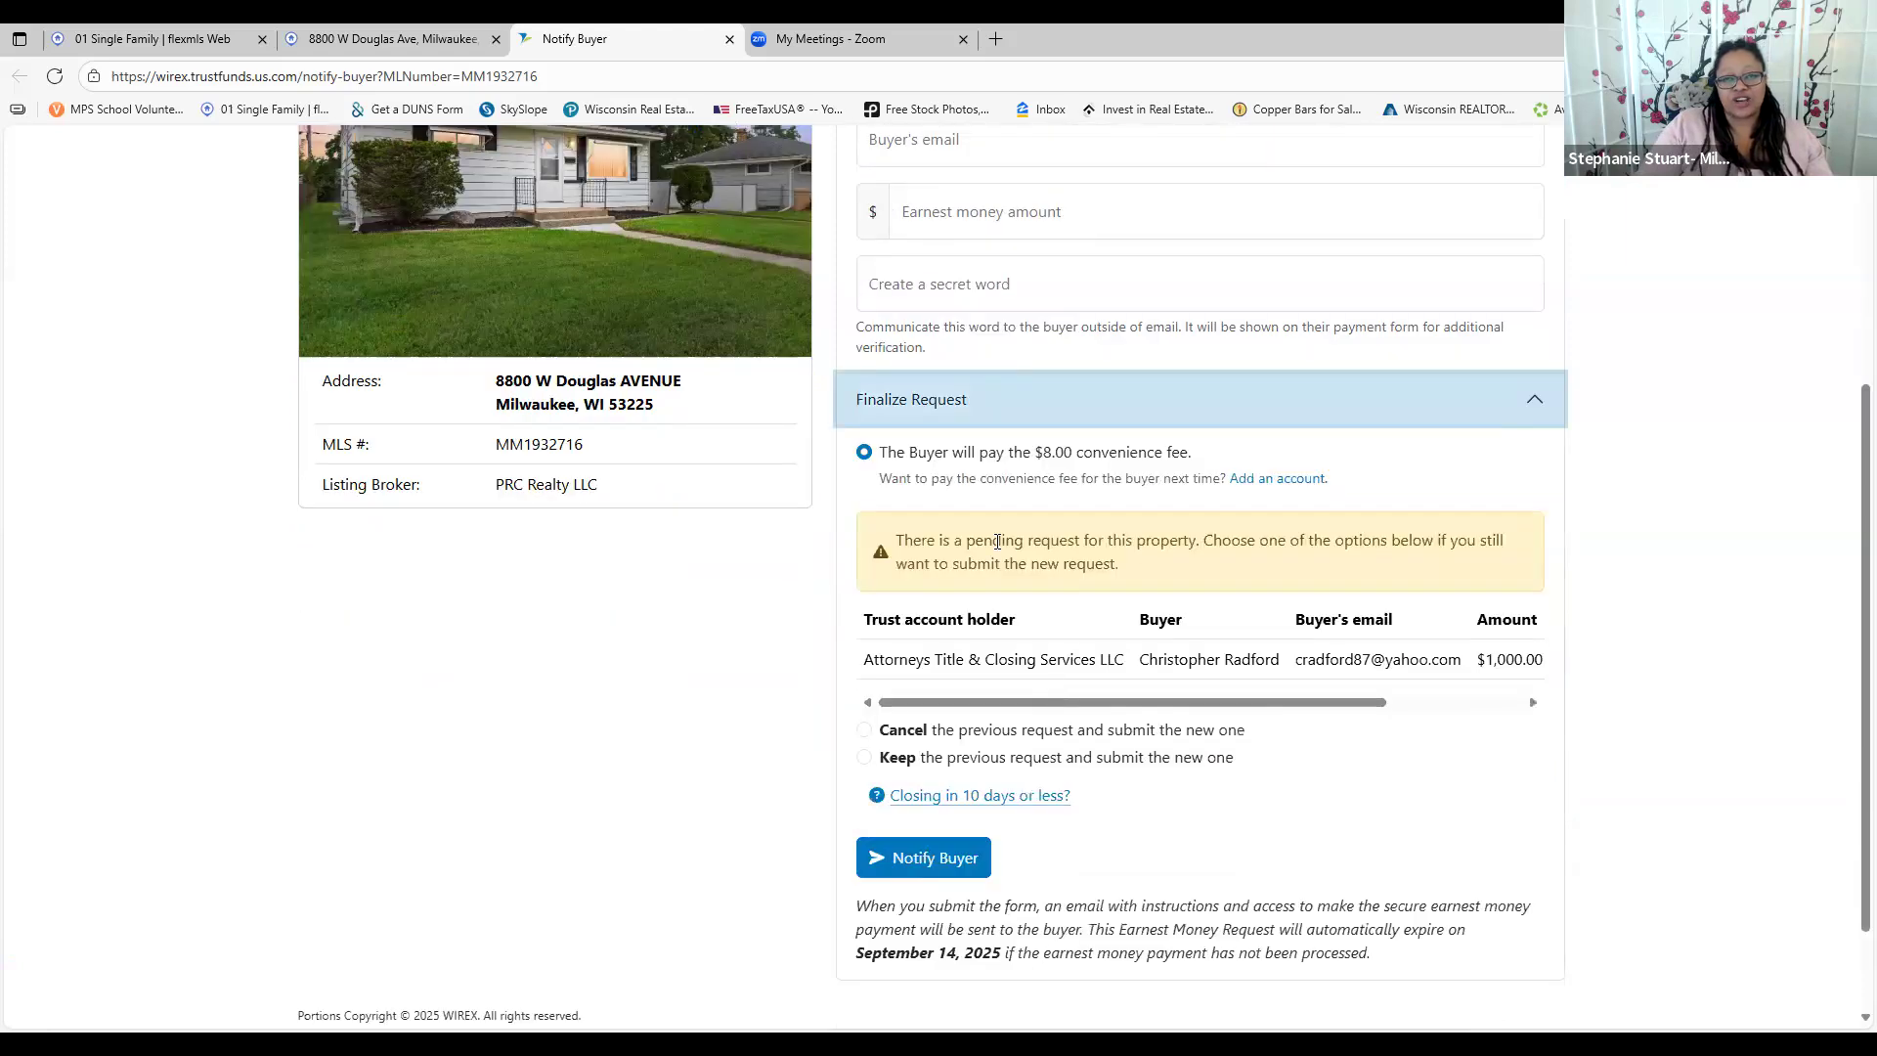
pyautogui.moveTo(900, 456); pyautogui.dragTo(1212, 458)
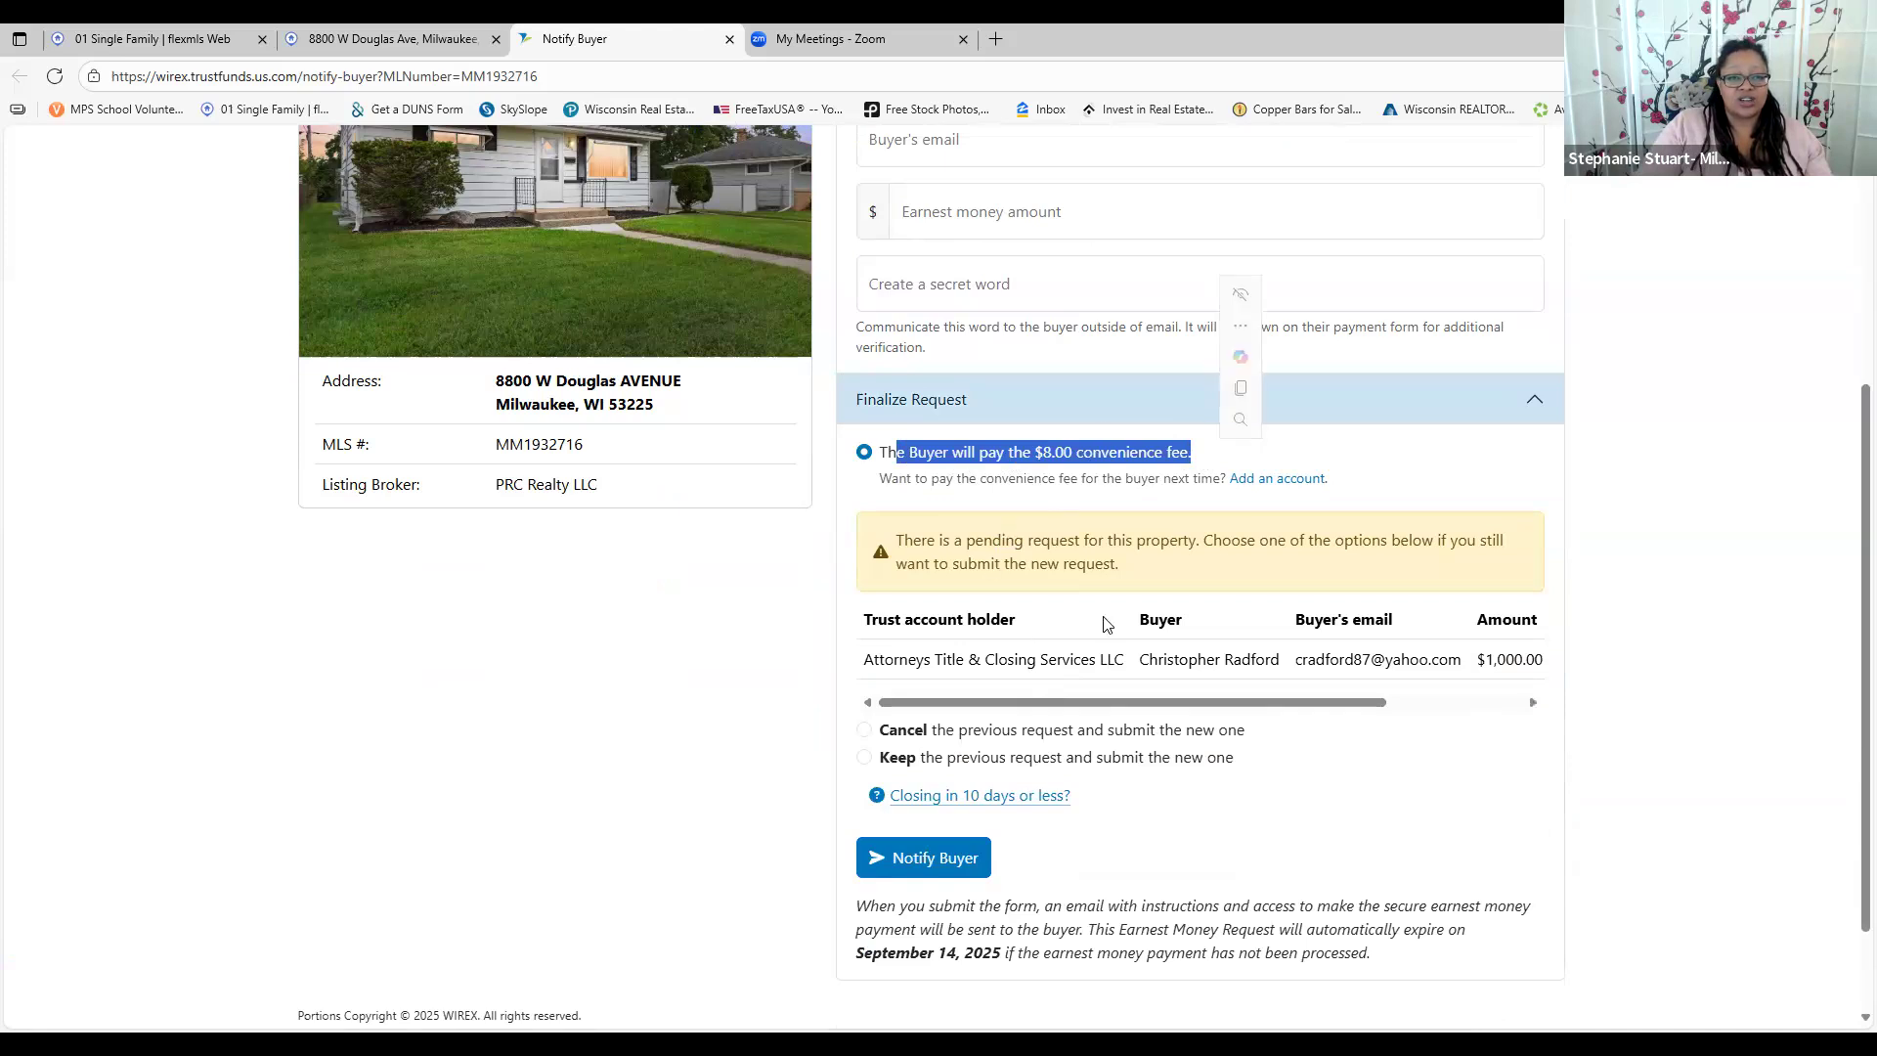
pyautogui.scroll(-2, 902, 780)
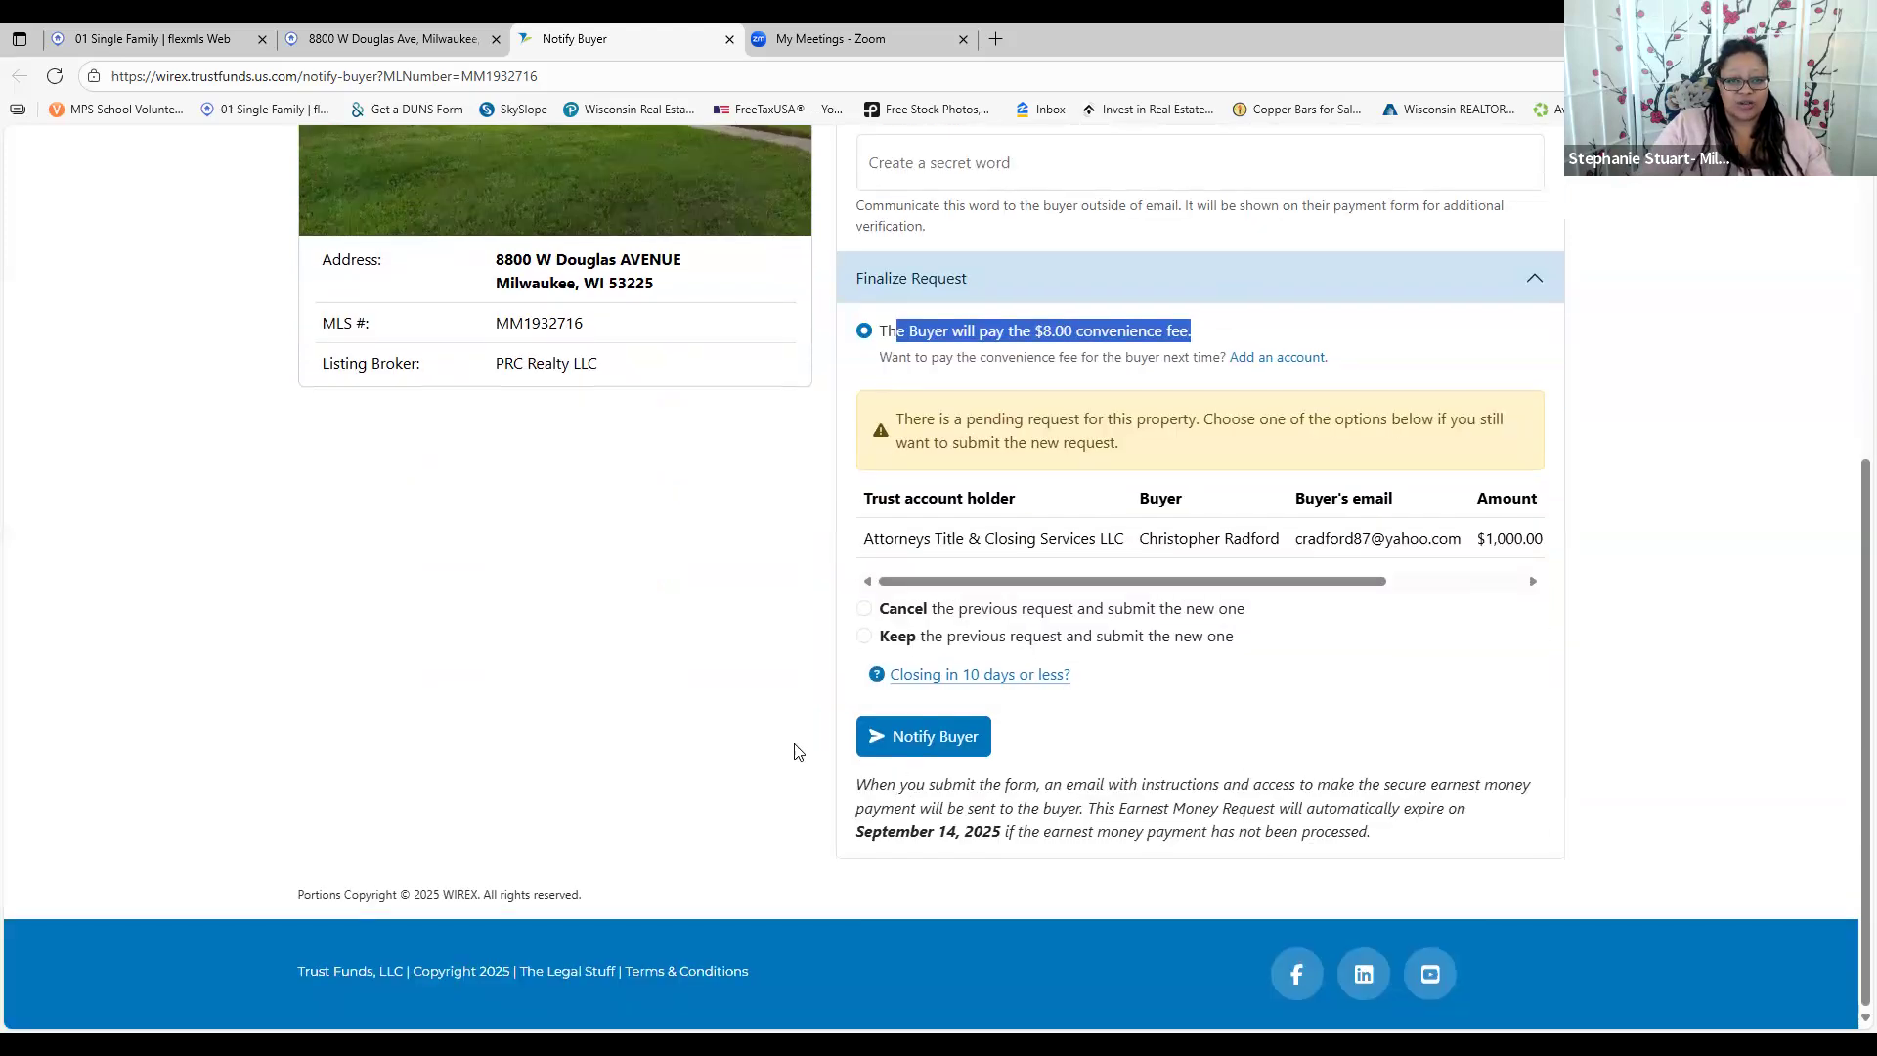
pyautogui.scroll(5, 670, 691)
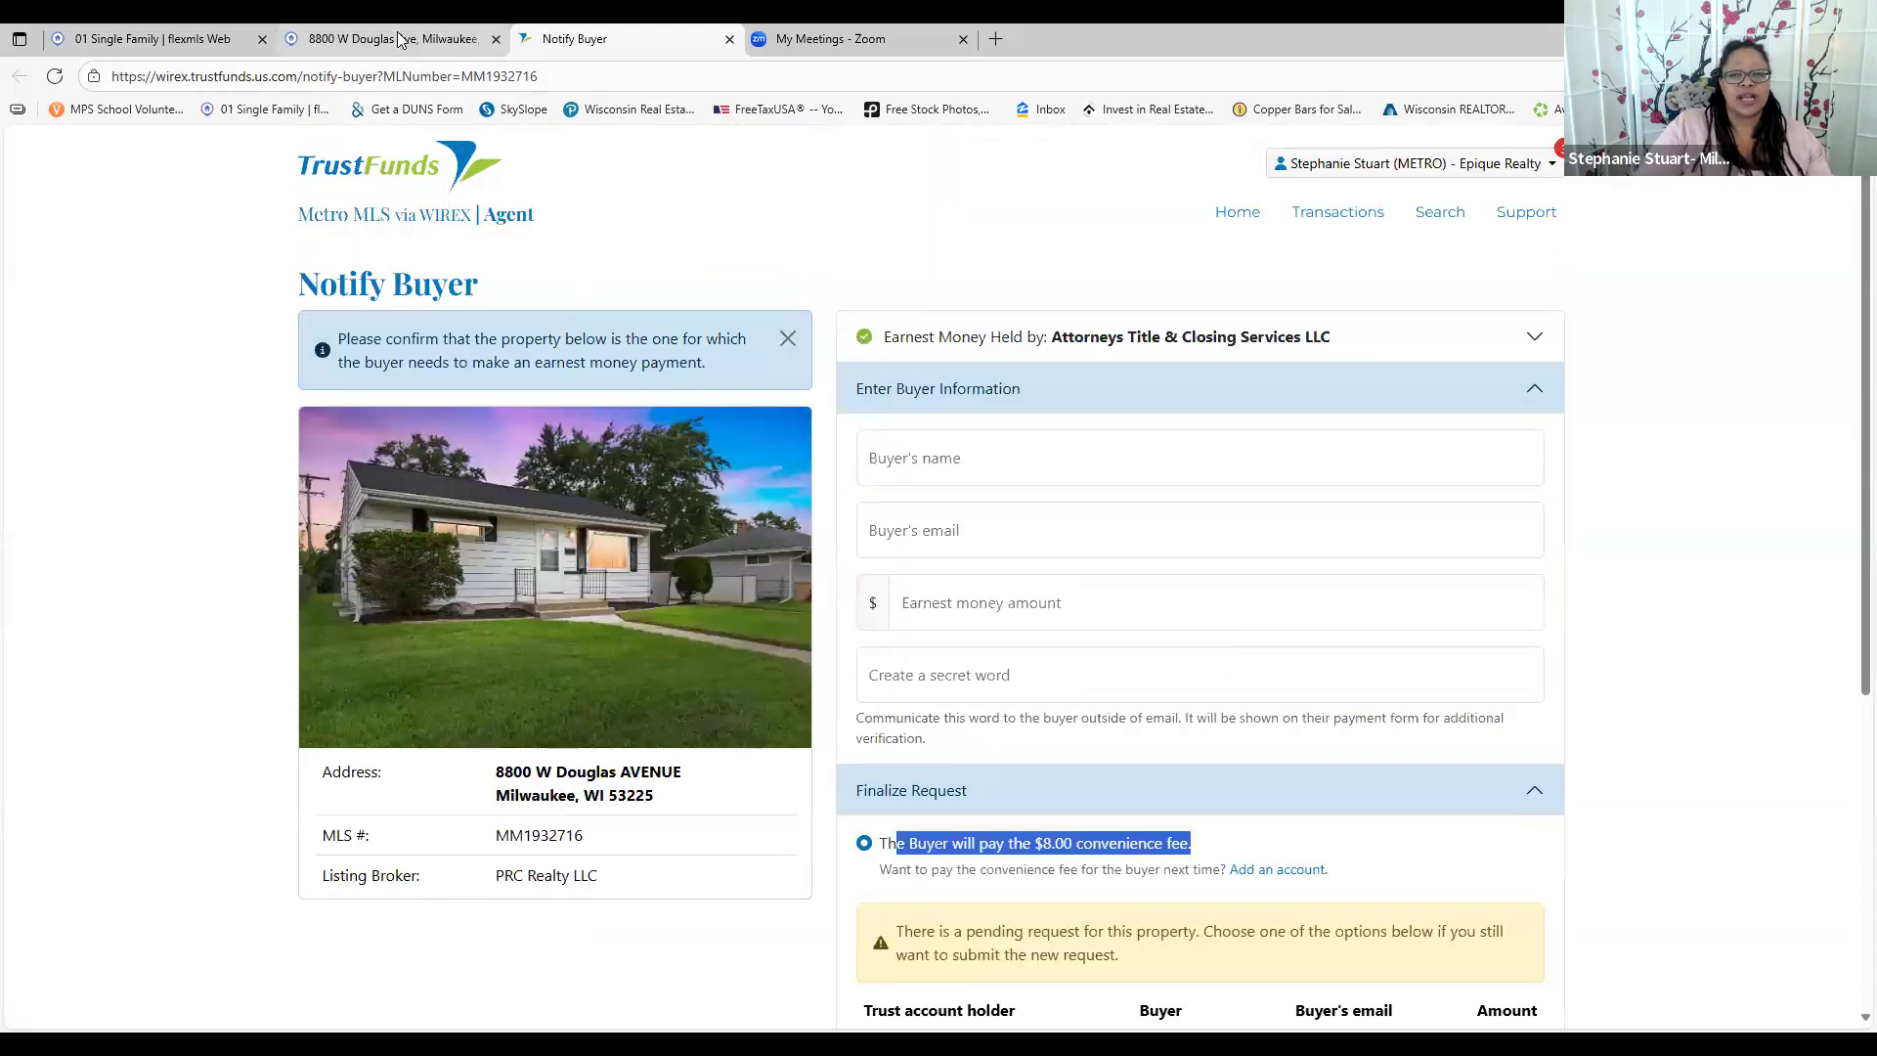
pyautogui.click(401, 39)
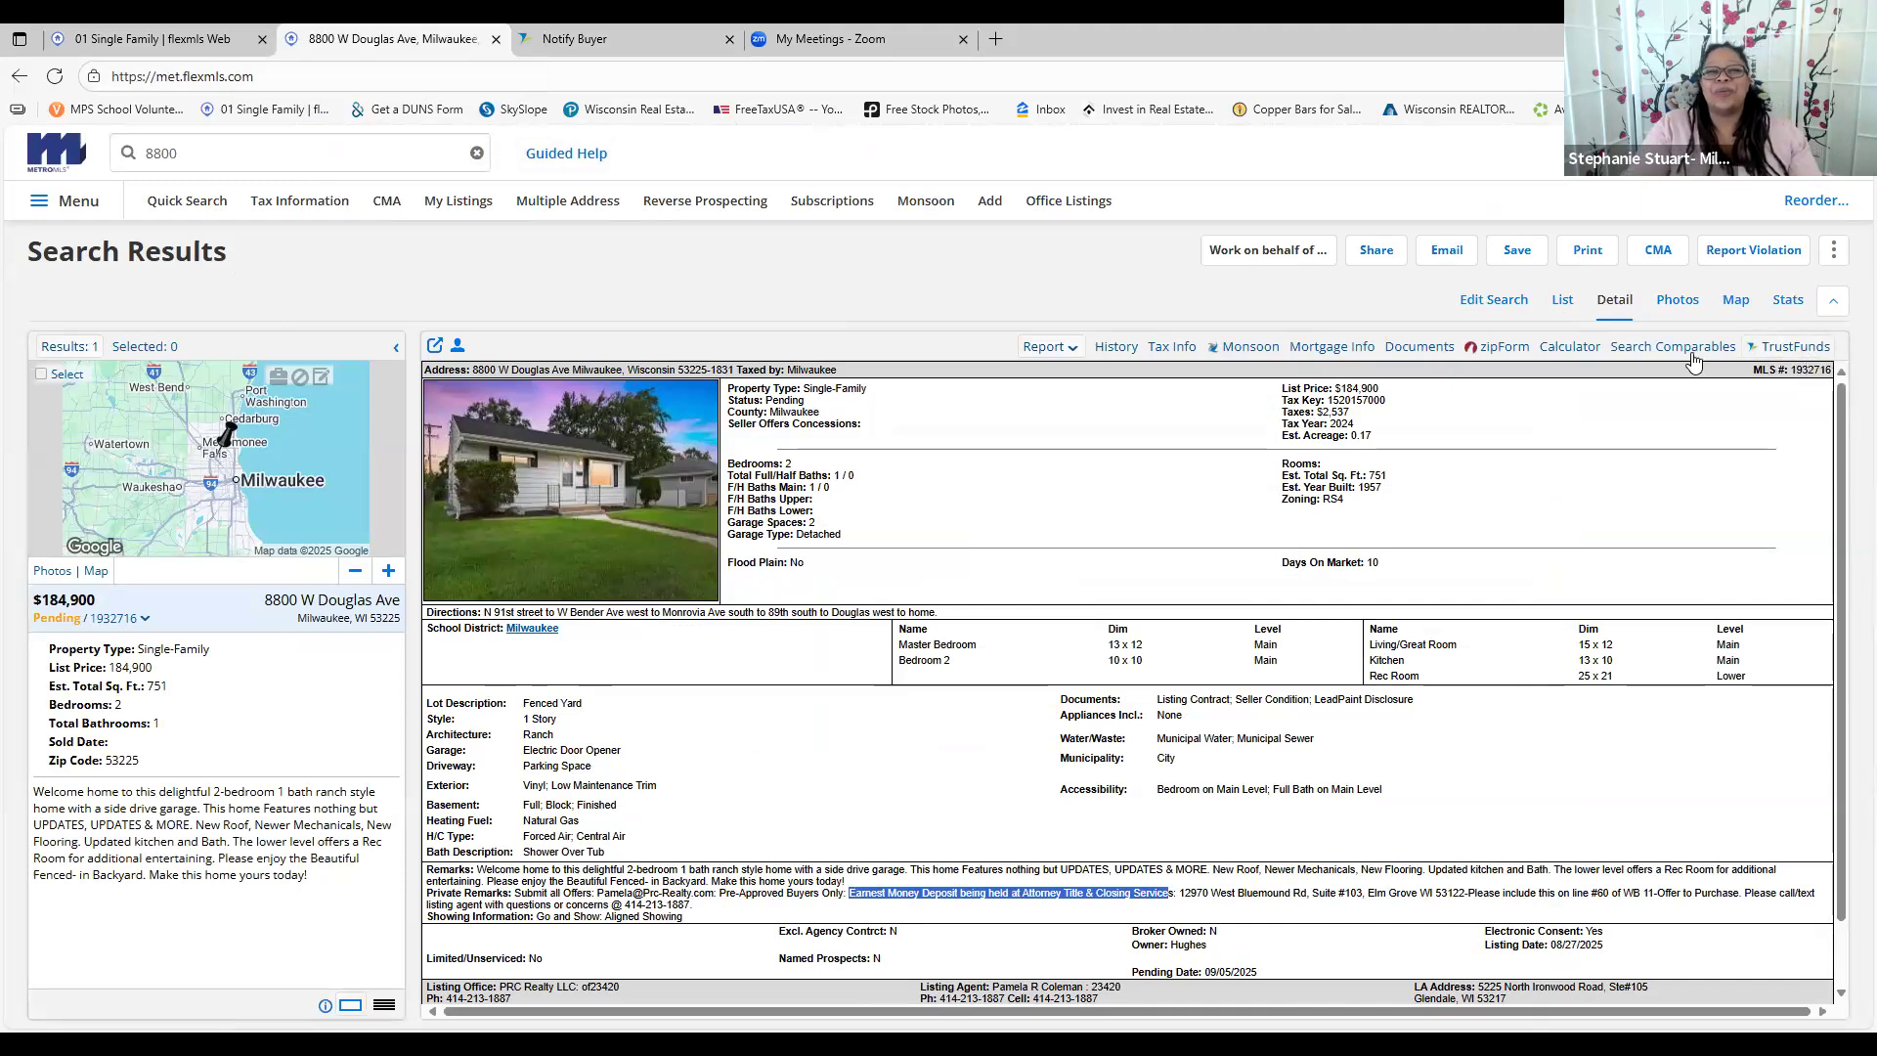
pyautogui.click(1493, 301)
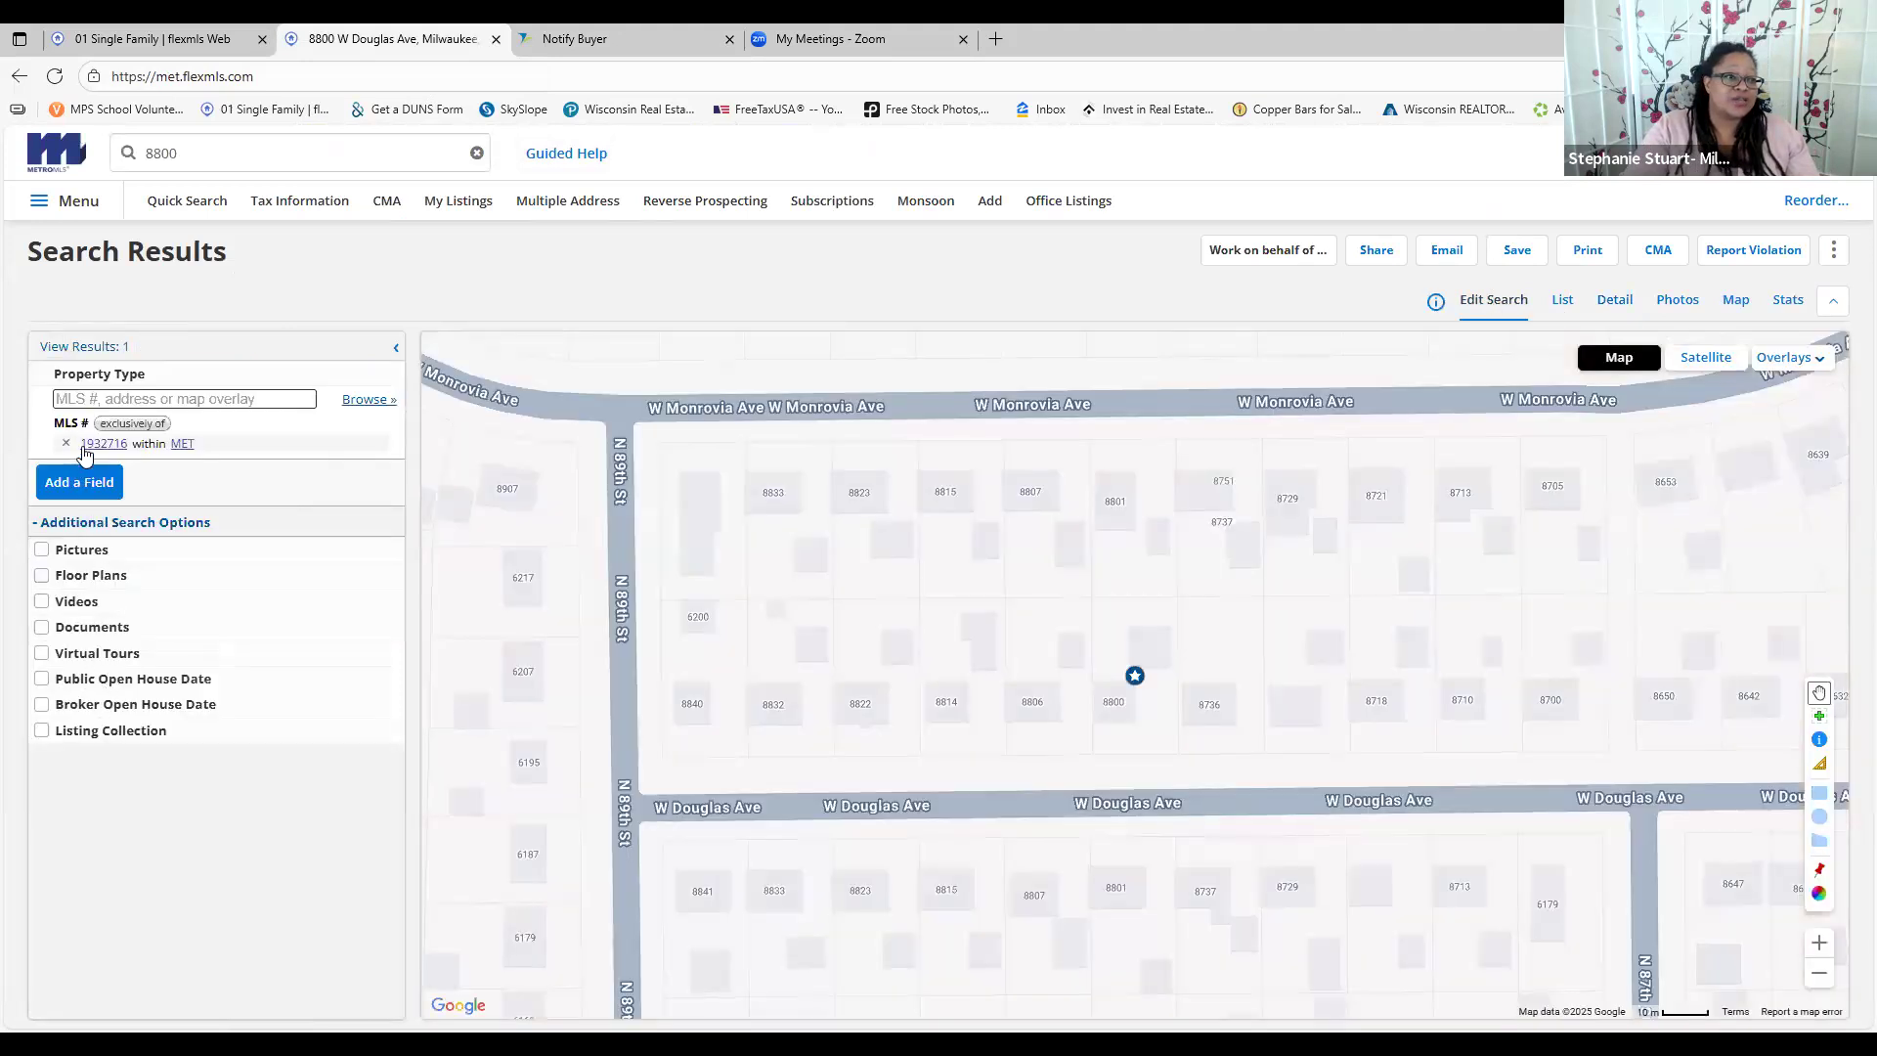
pyautogui.click(1564, 301)
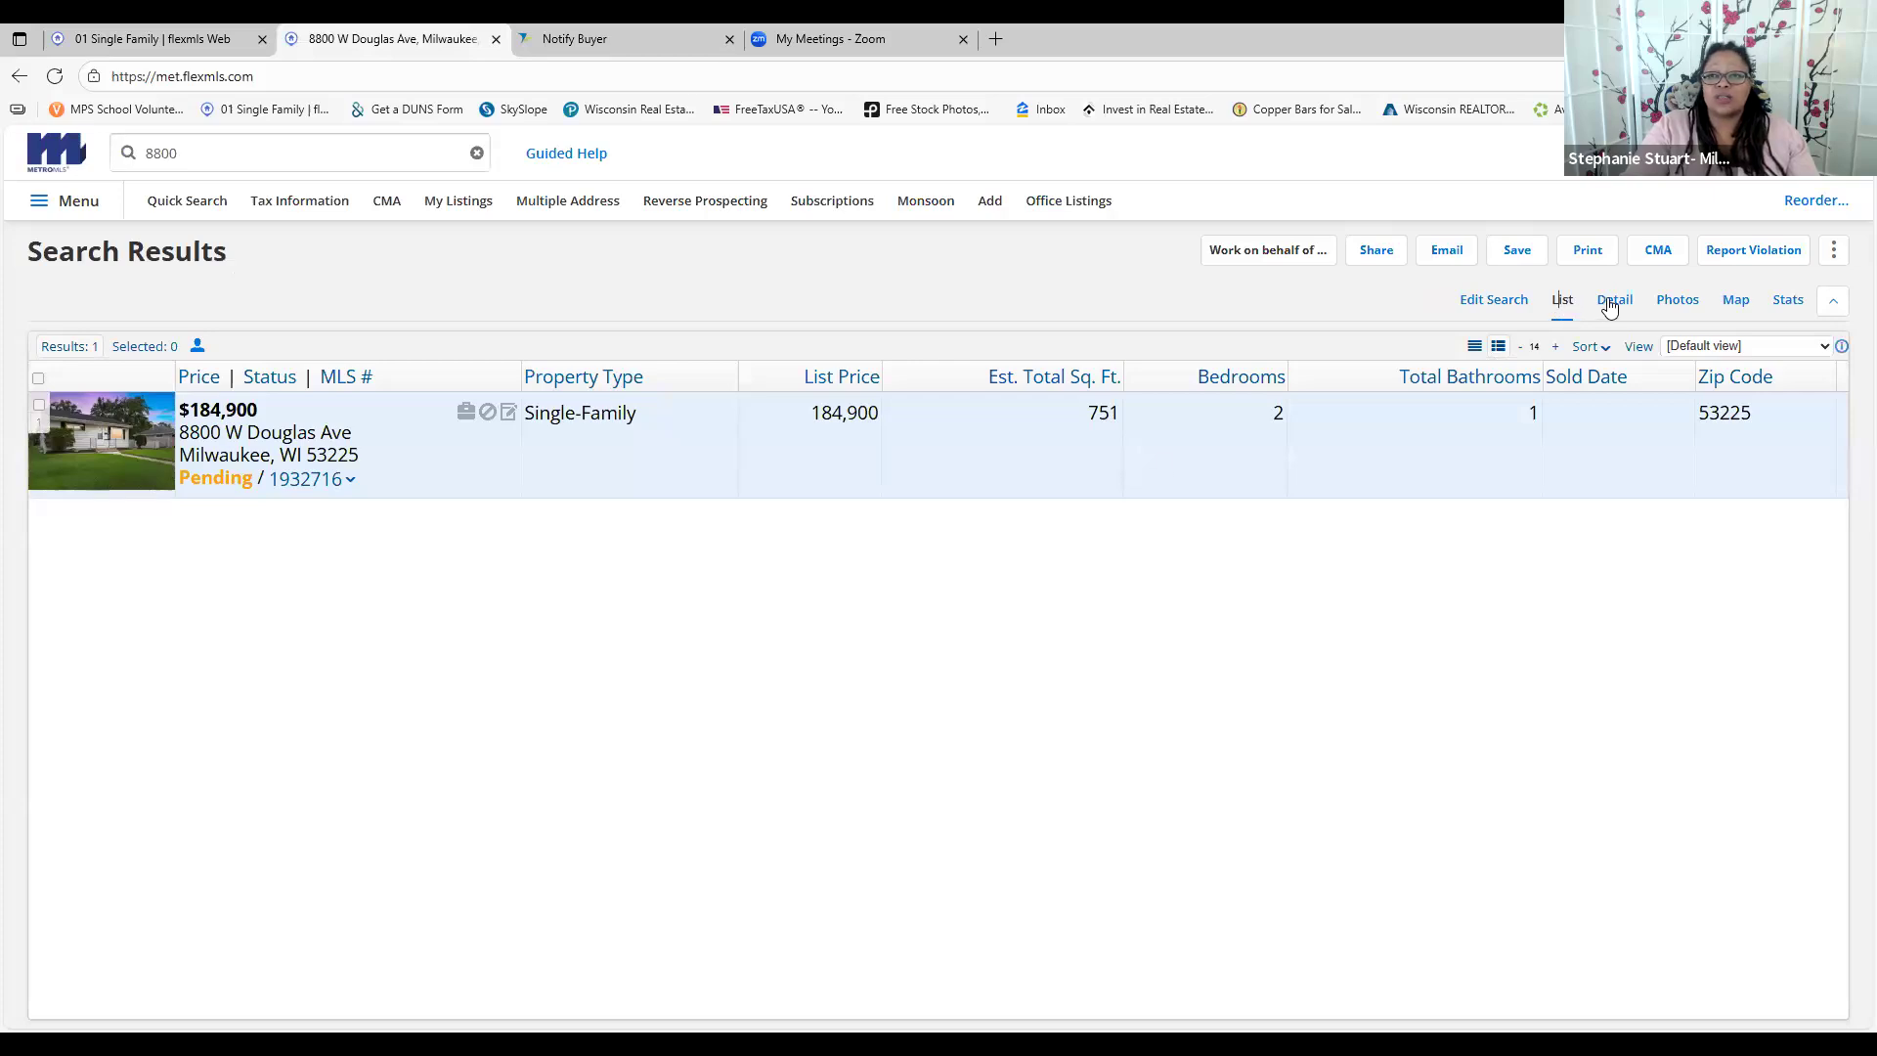
pyautogui.click(1611, 305)
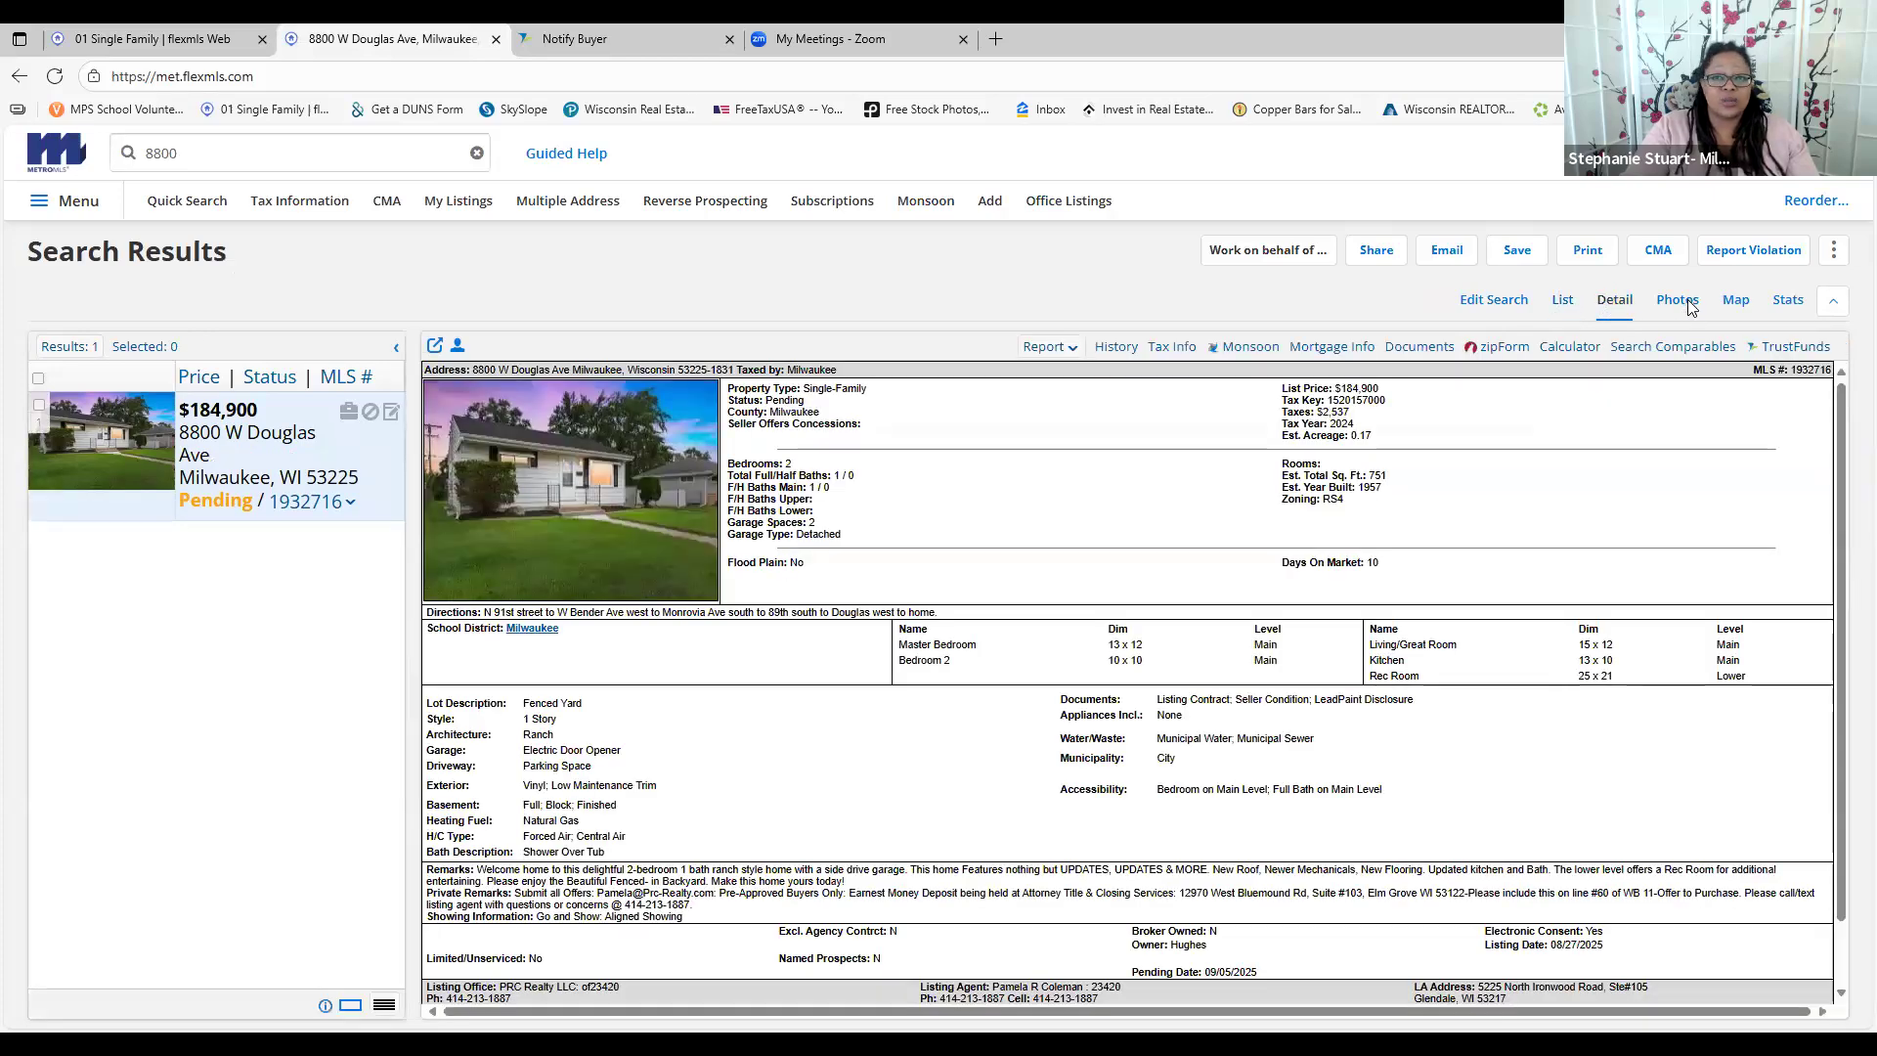
pyautogui.click(1678, 299)
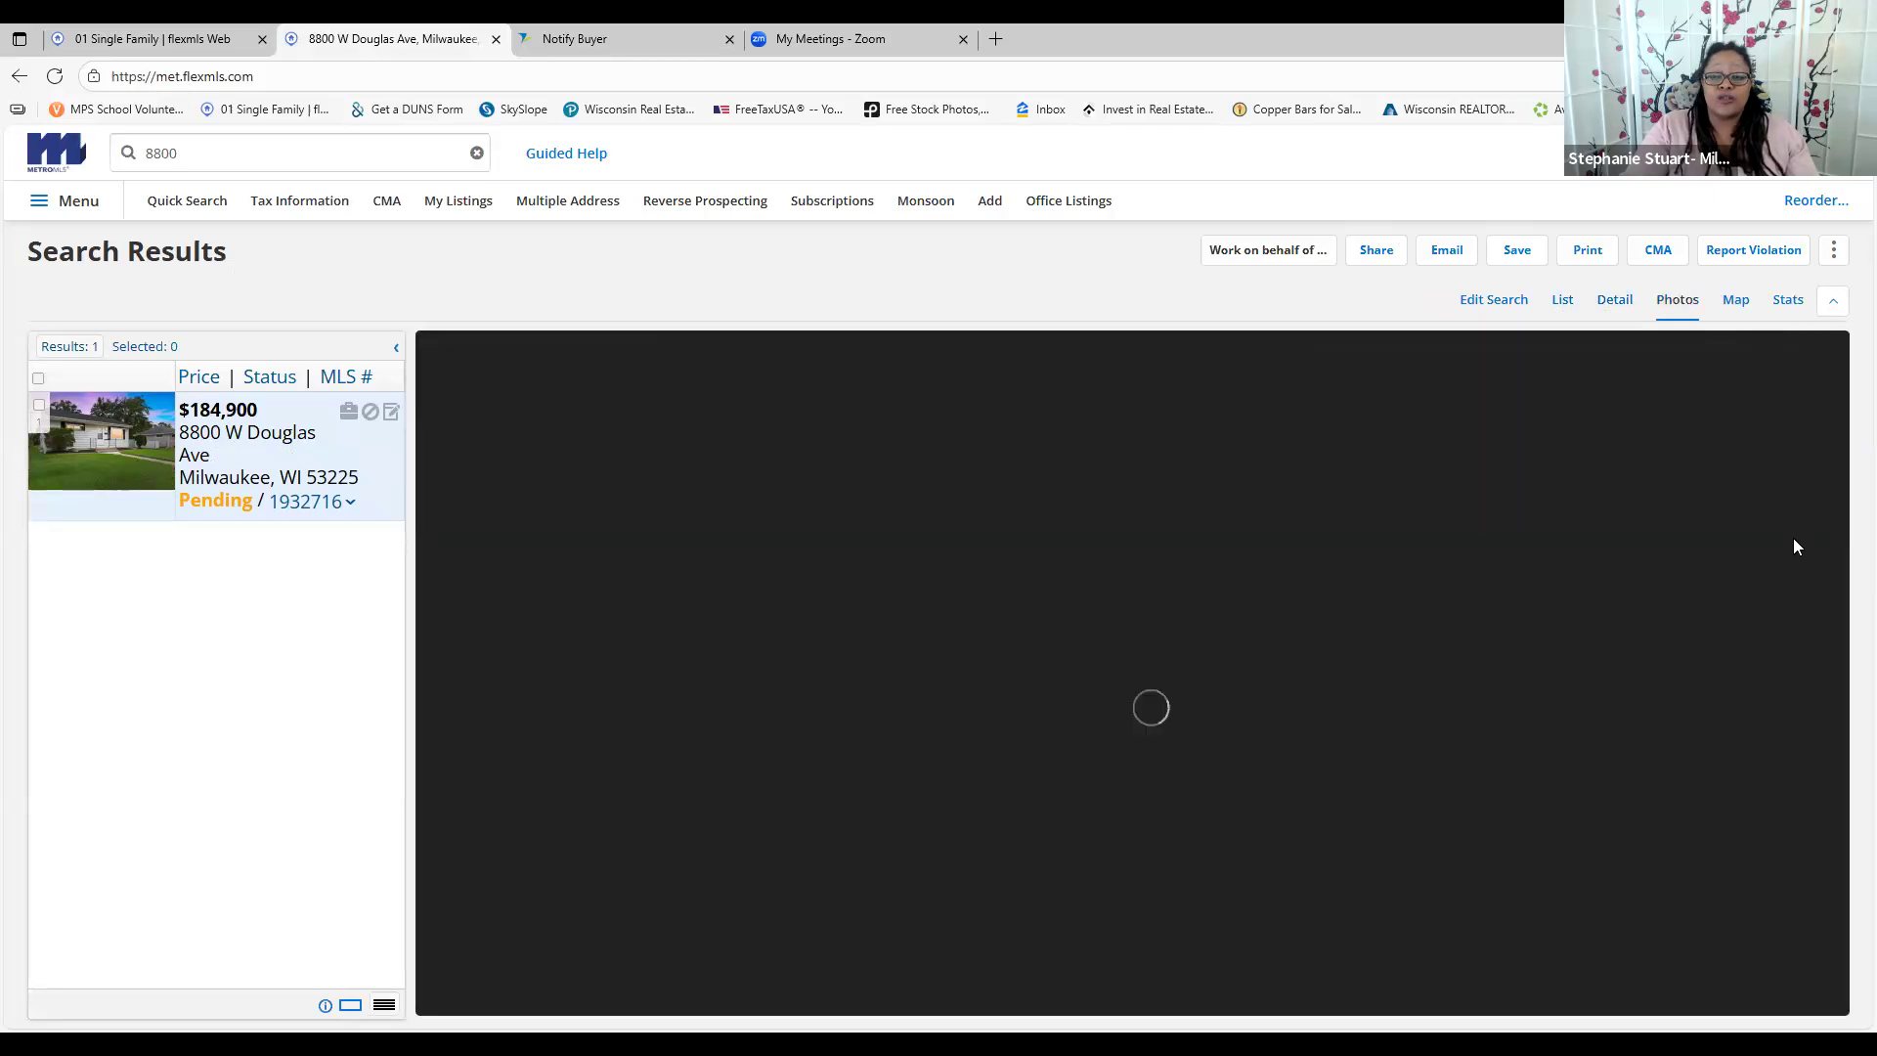
pyautogui.click(1828, 596)
pyautogui.click(1828, 597)
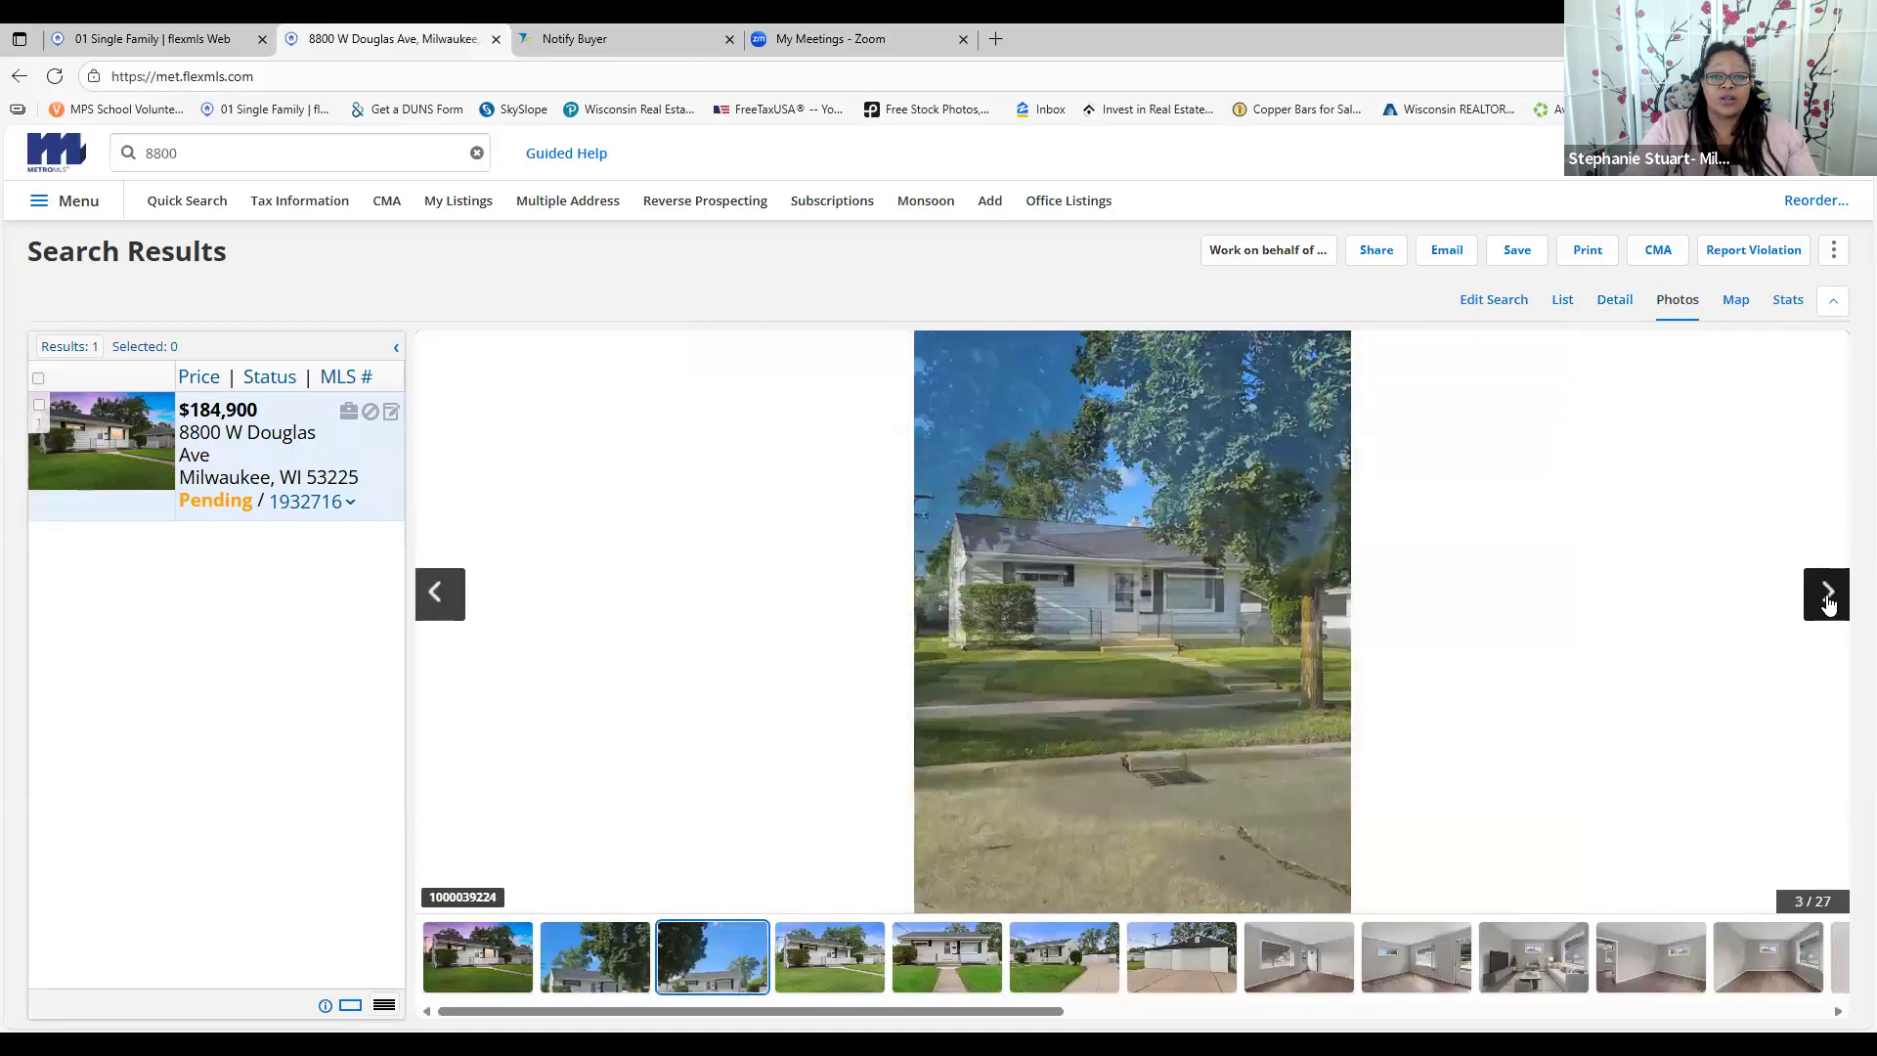
pyautogui.click(1827, 597)
pyautogui.click(1828, 596)
pyautogui.click(1828, 596)
pyautogui.click(1827, 597)
pyautogui.click(1827, 597)
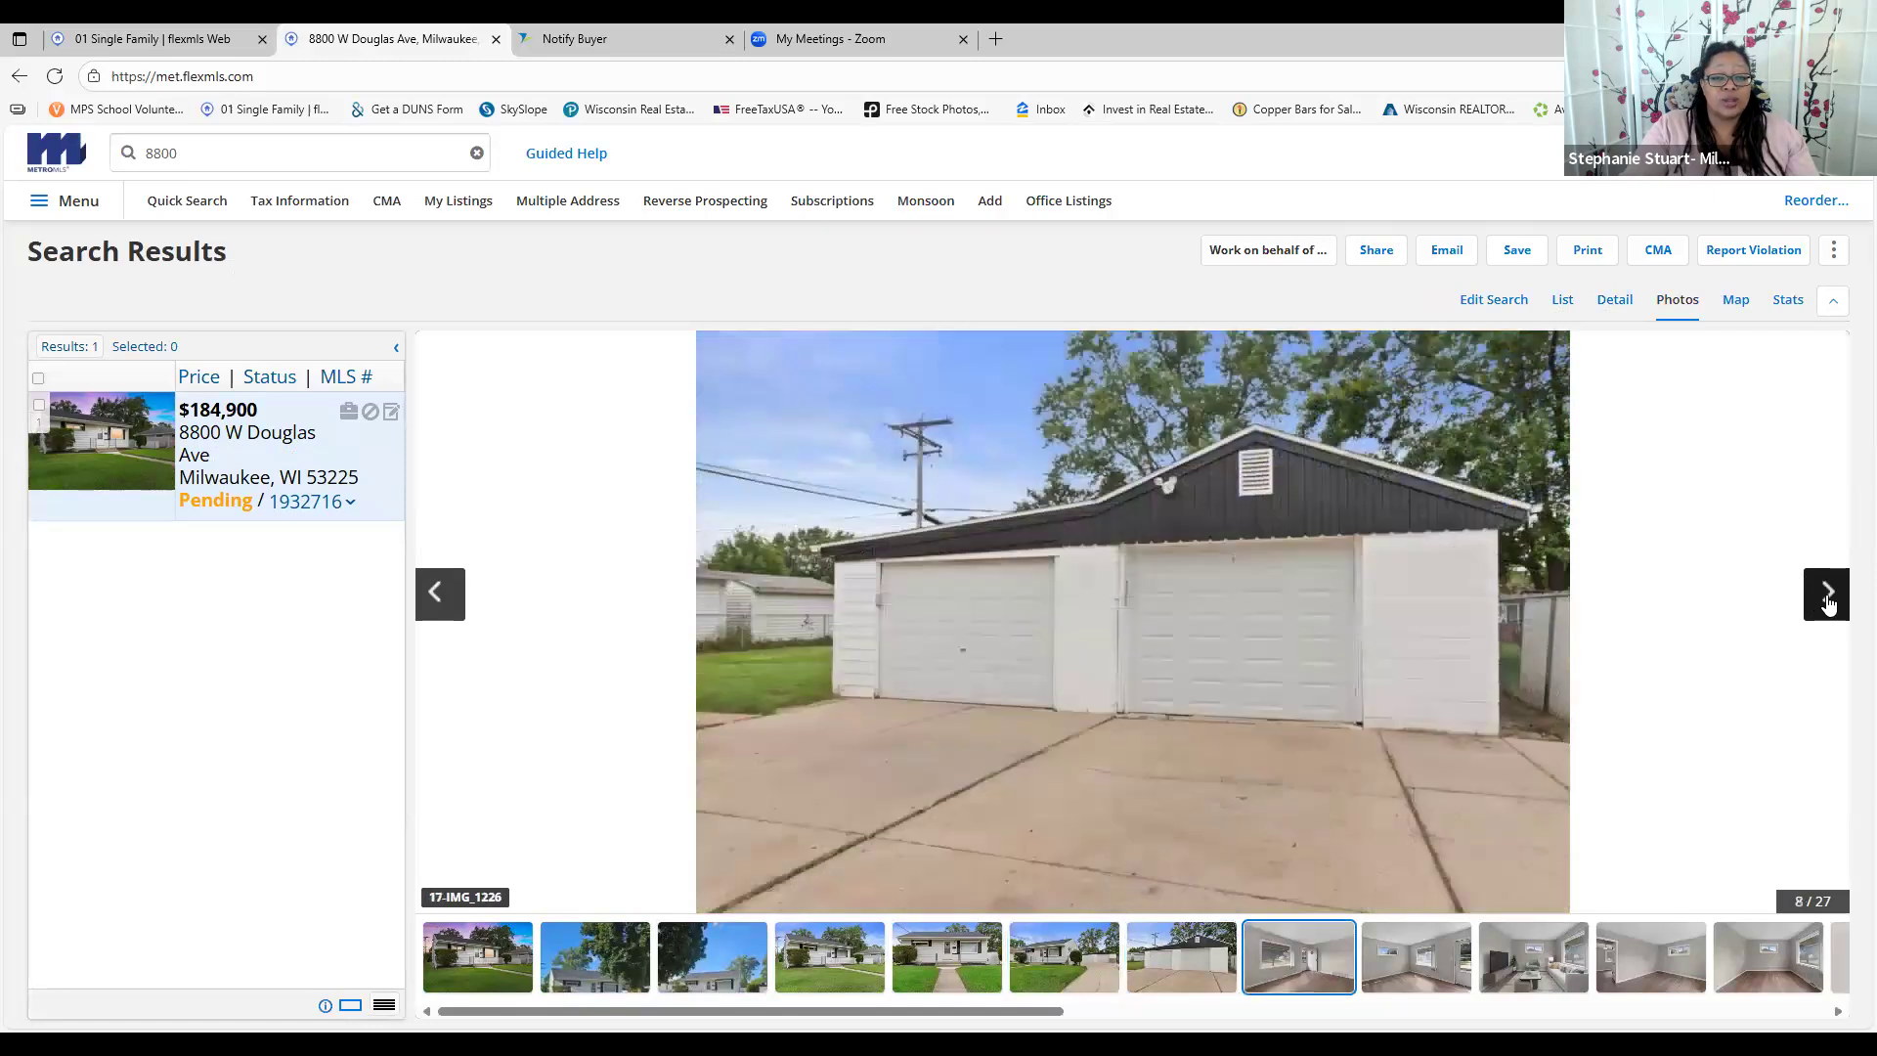
pyautogui.click(1827, 596)
pyautogui.click(1827, 599)
pyautogui.click(1827, 598)
pyautogui.click(1827, 599)
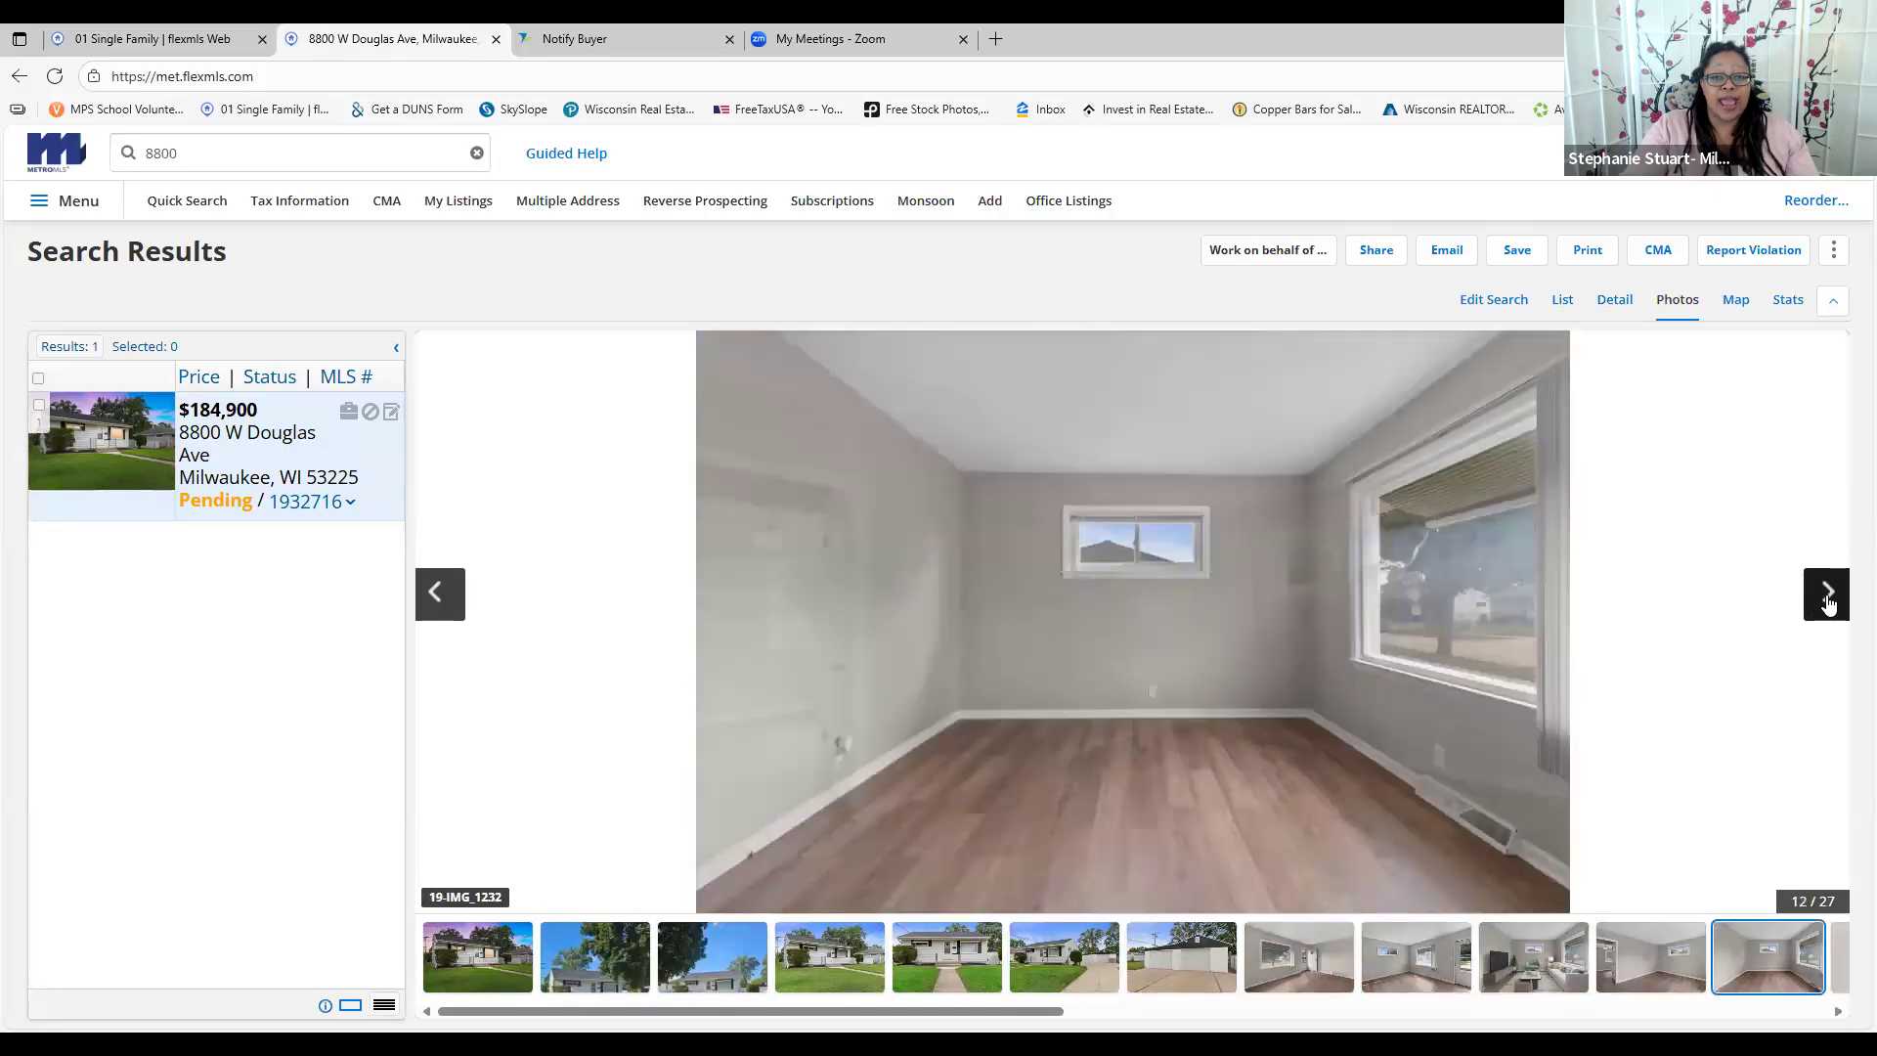
pyautogui.click(1828, 598)
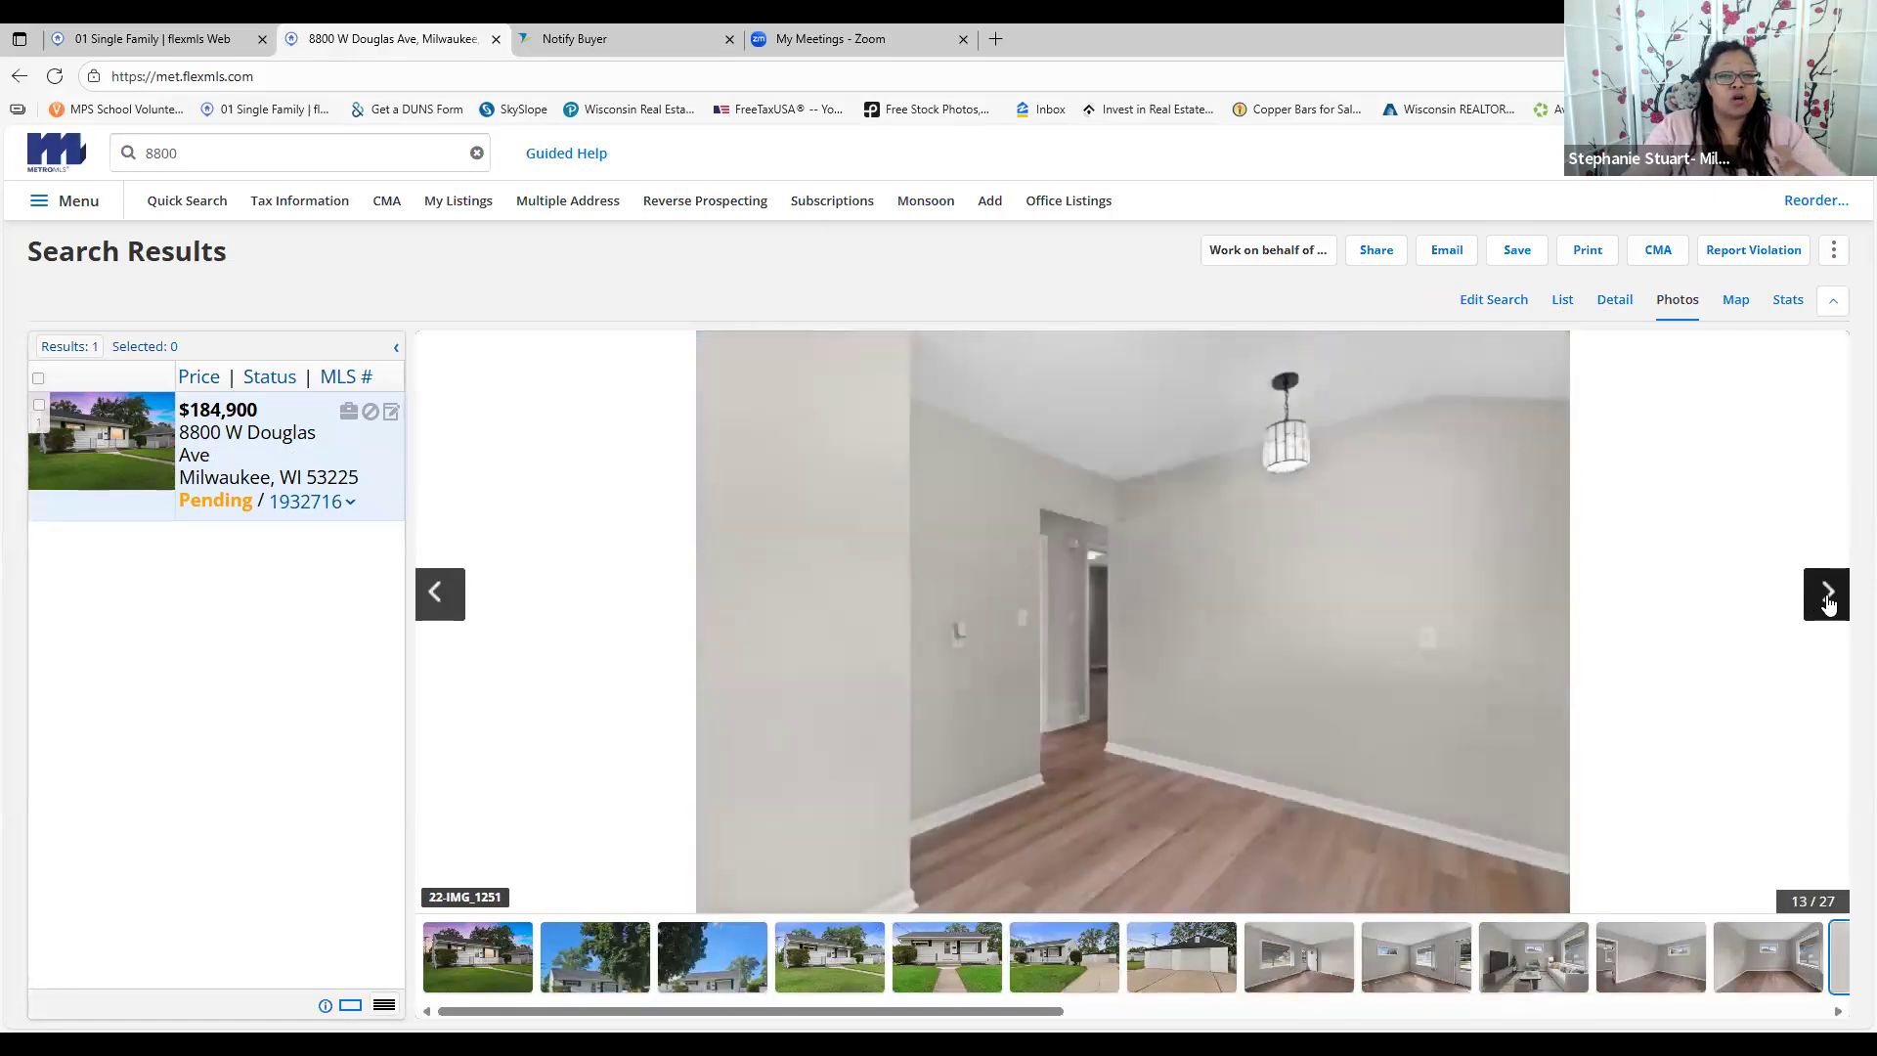
# Continue past the bedroom photos to kitchen photo 19 of 27 and show it full screen
pyautogui.click(1808, 602)
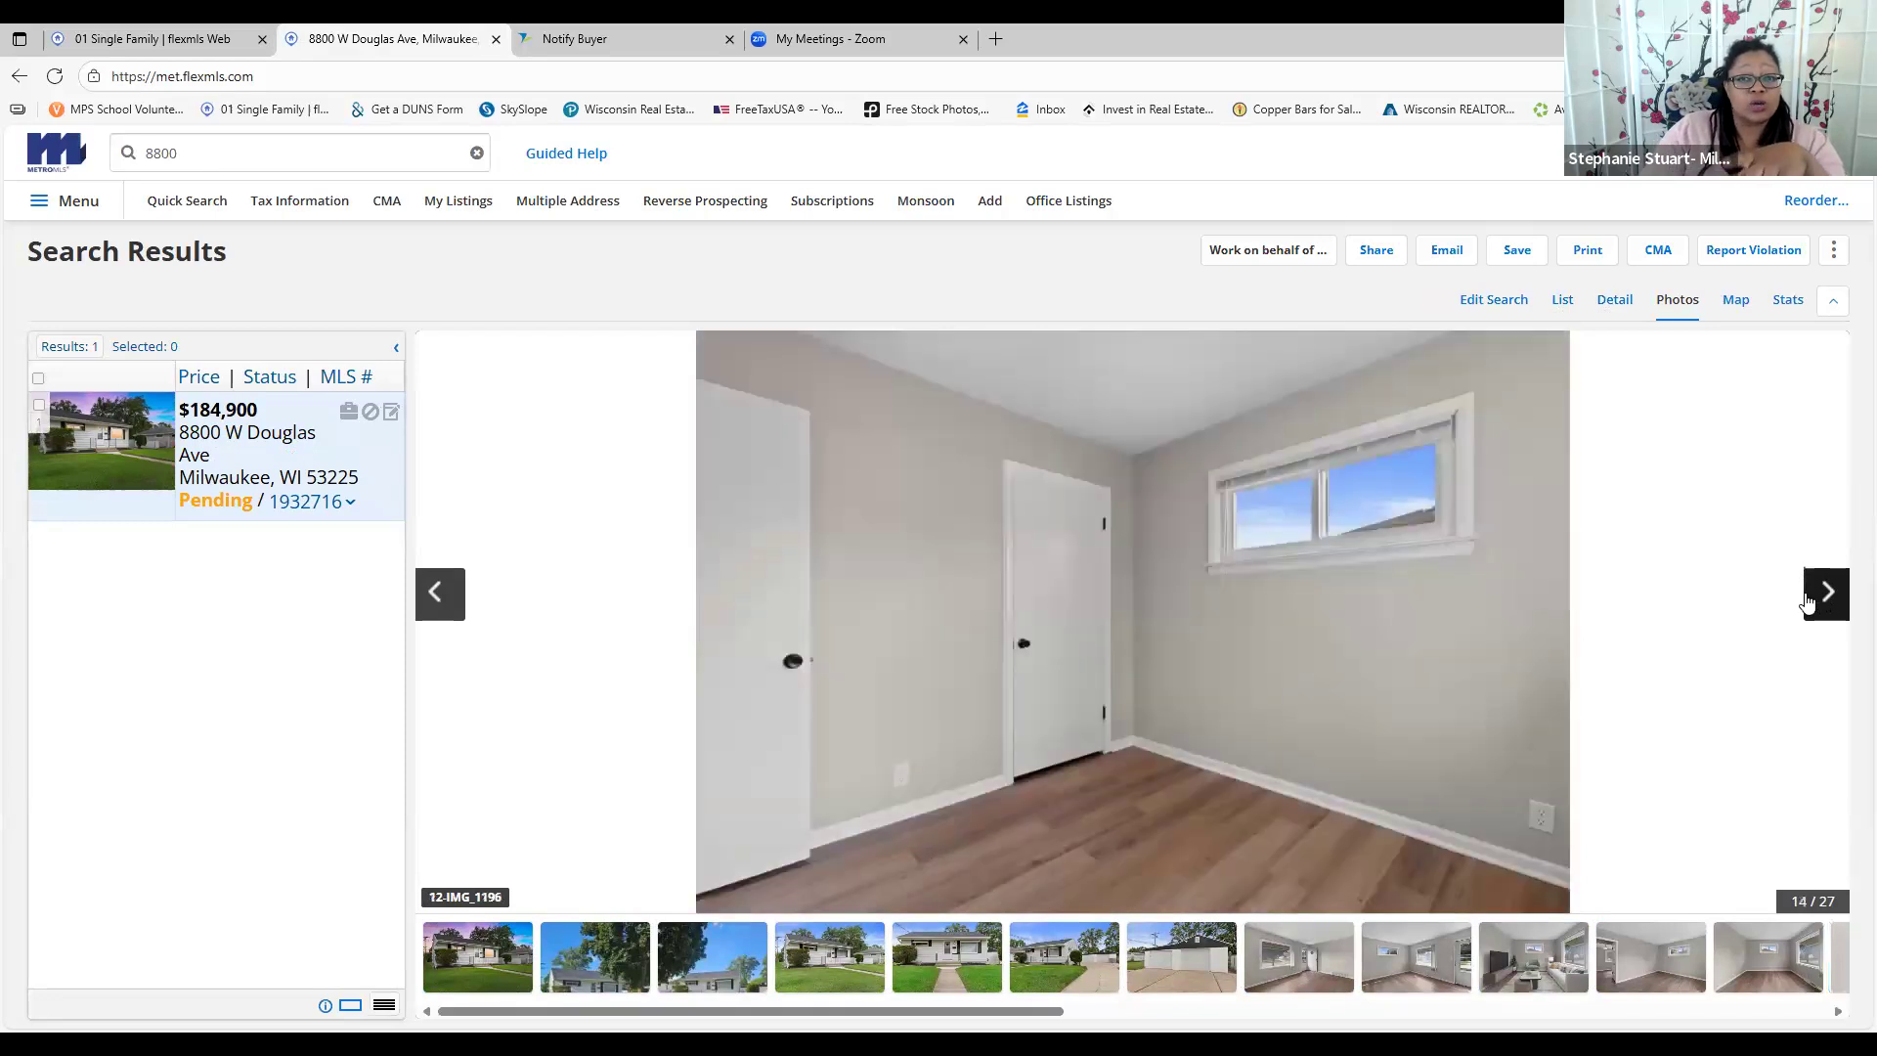
pyautogui.click(1809, 603)
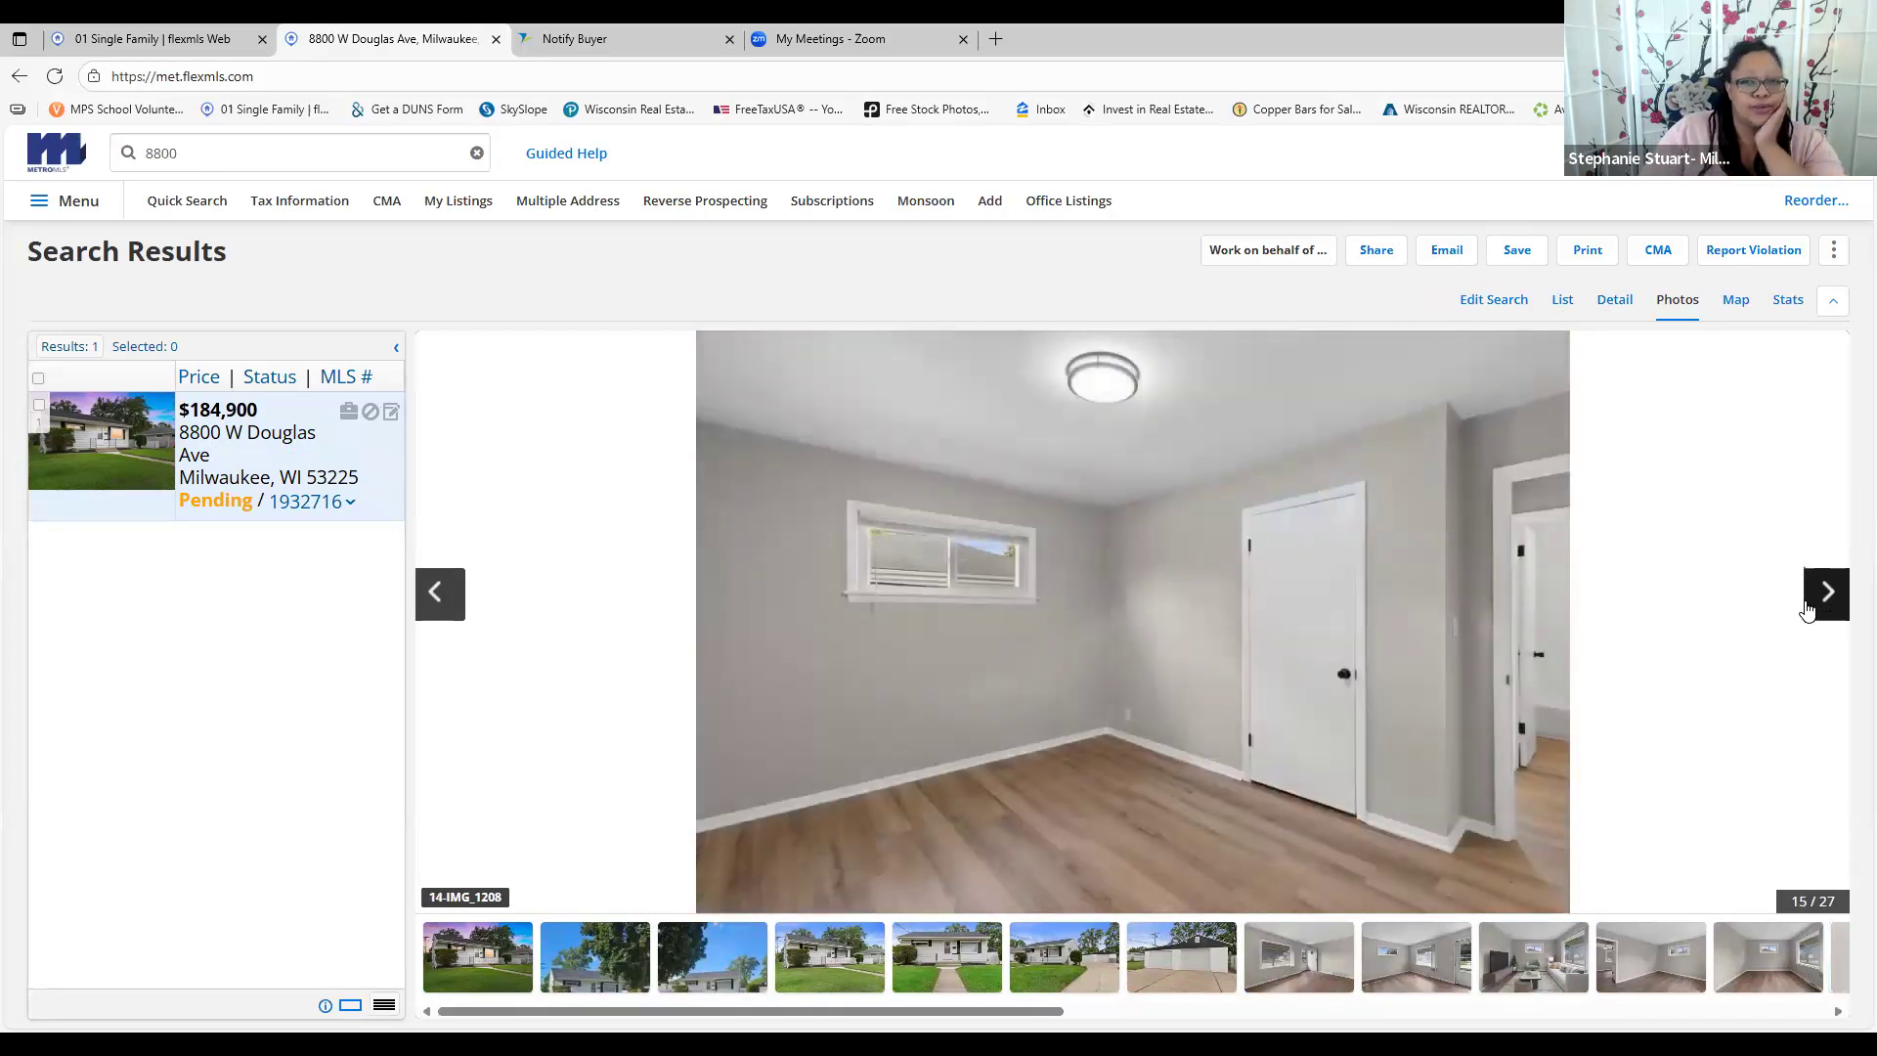
pyautogui.click(1824, 606)
pyautogui.click(1825, 607)
pyautogui.rightClick(1825, 608)
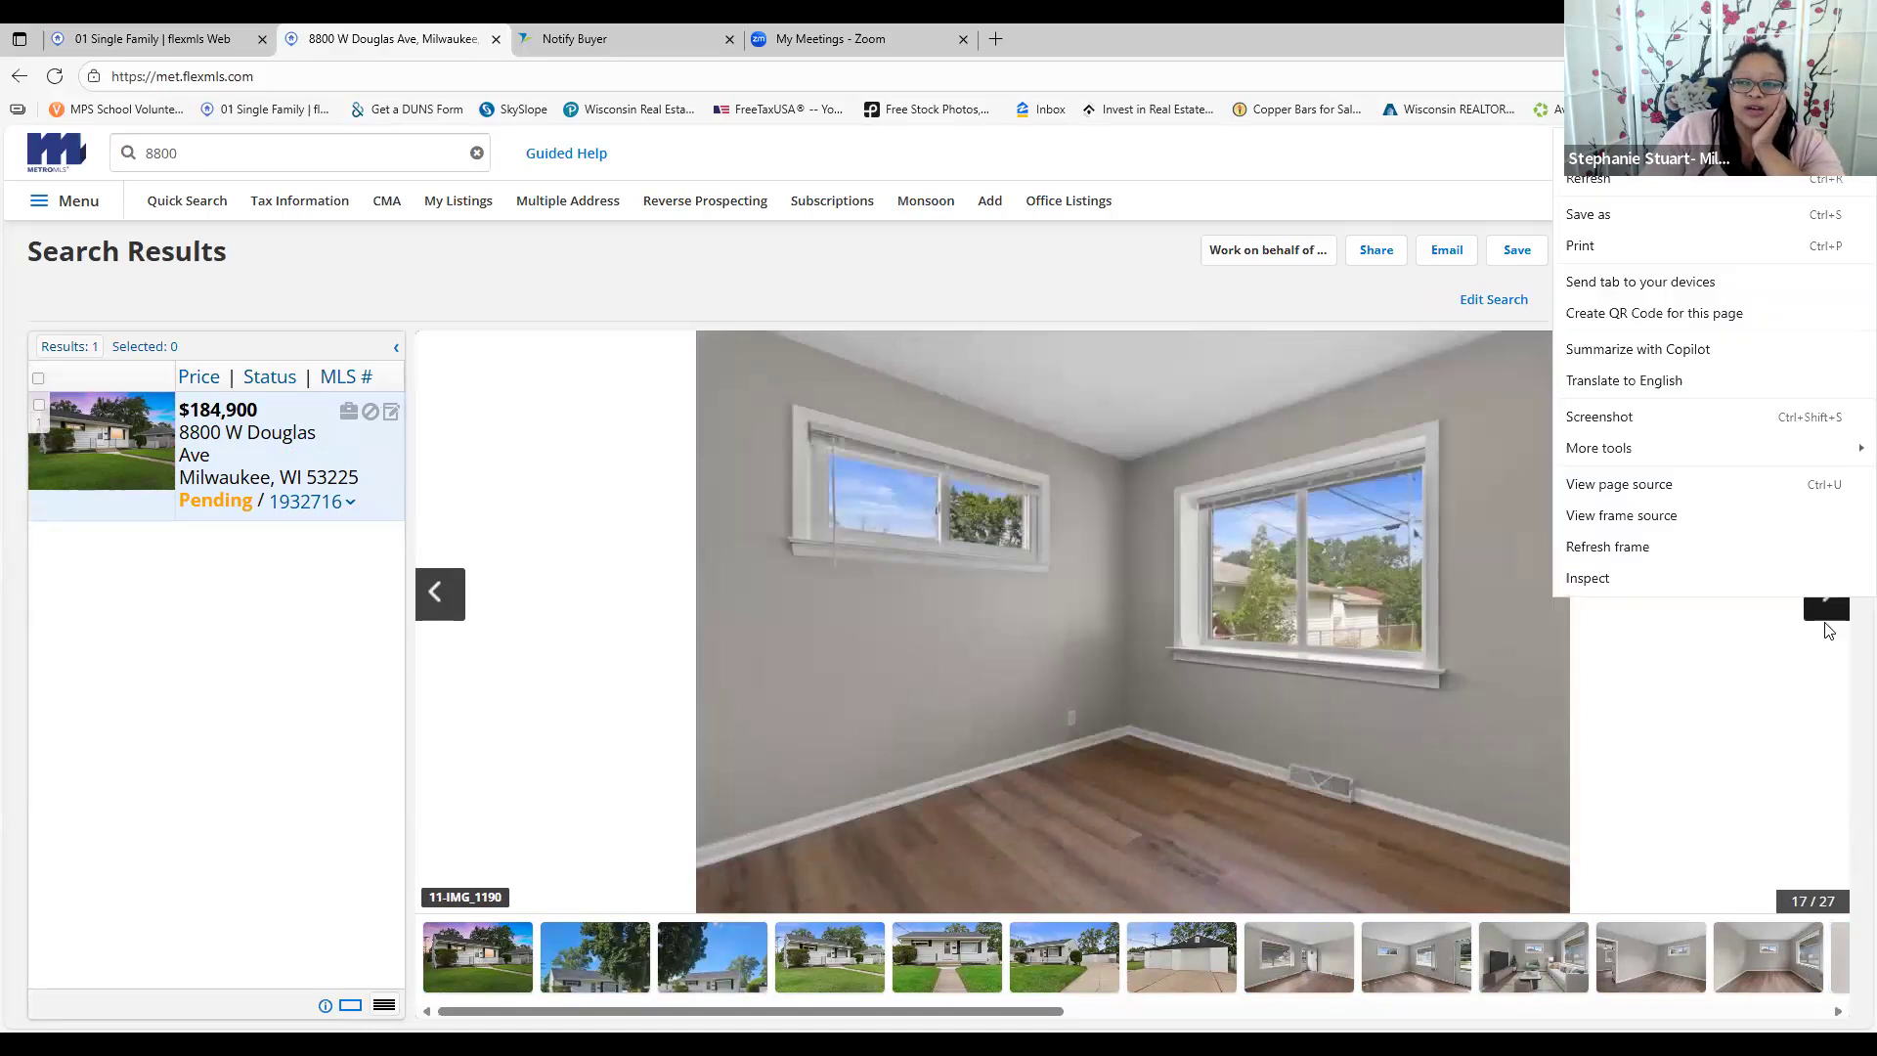
pyautogui.click(1827, 616)
pyautogui.click(1827, 616)
pyautogui.click(1827, 616)
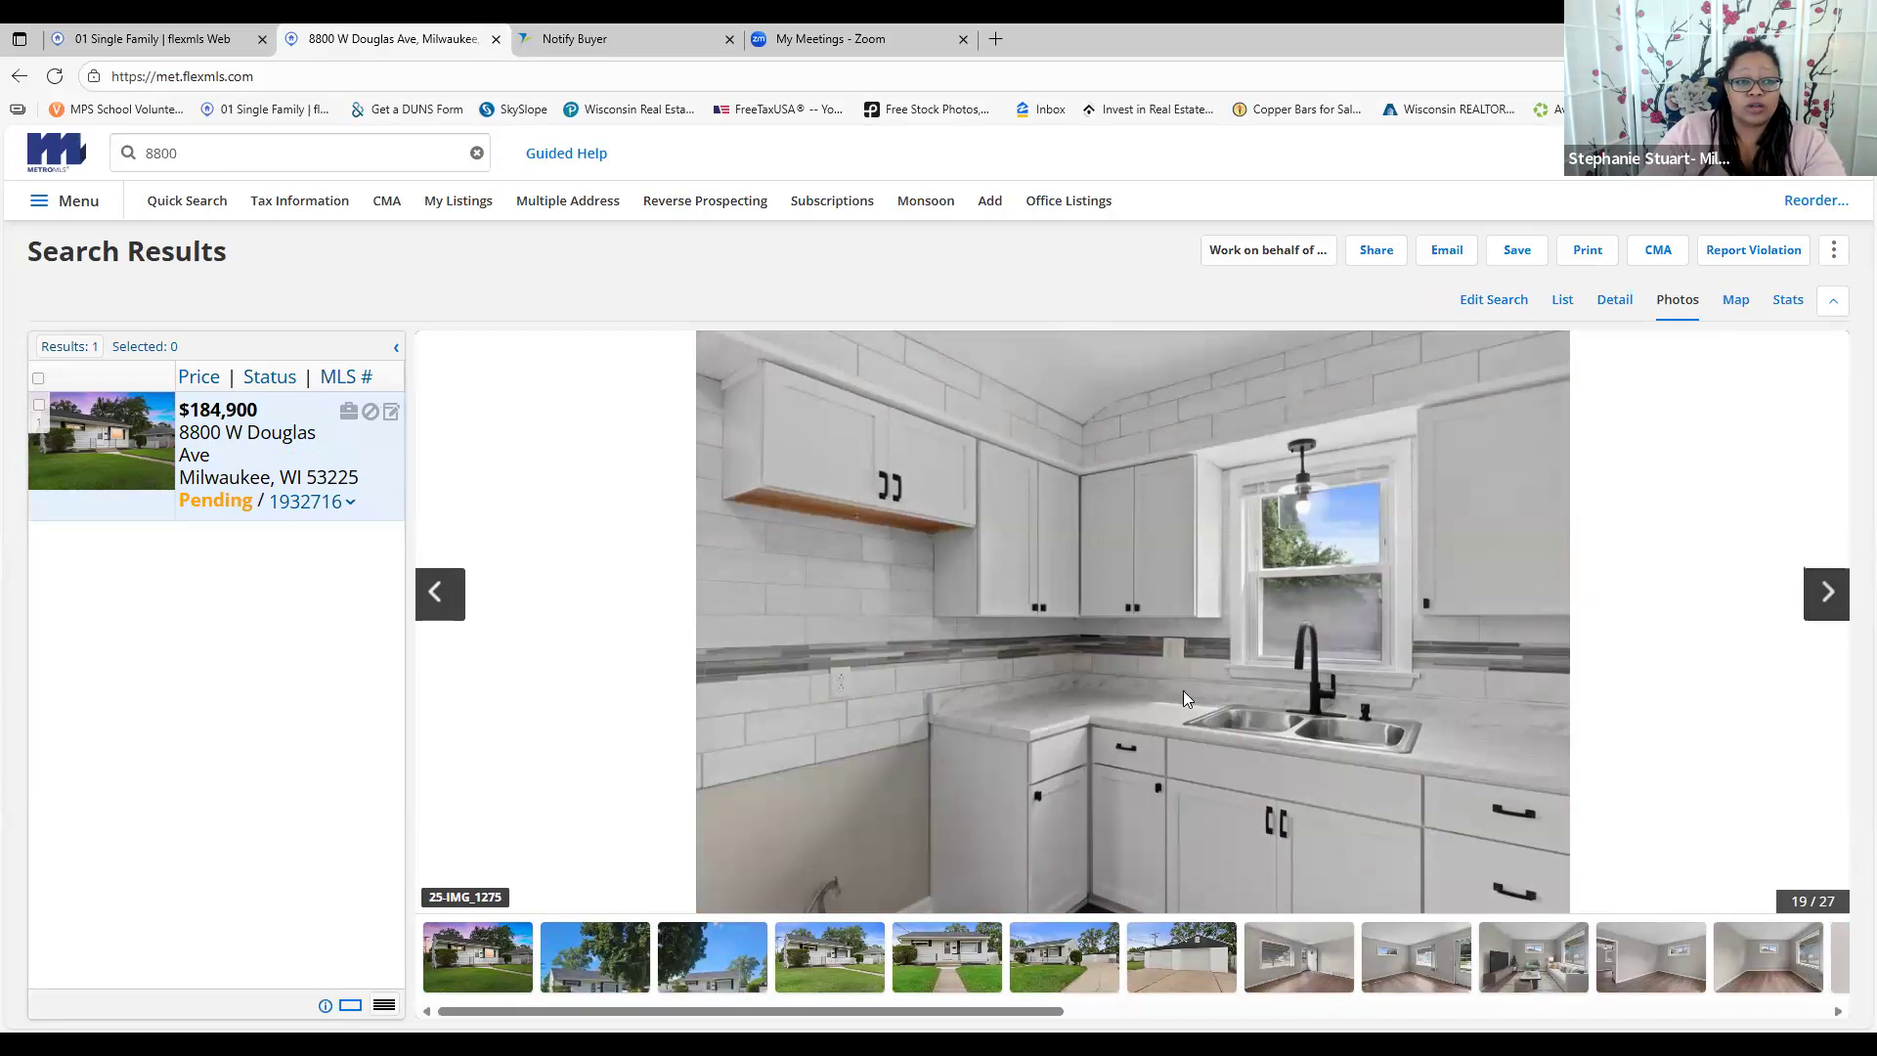
pyautogui.click(1160, 704)
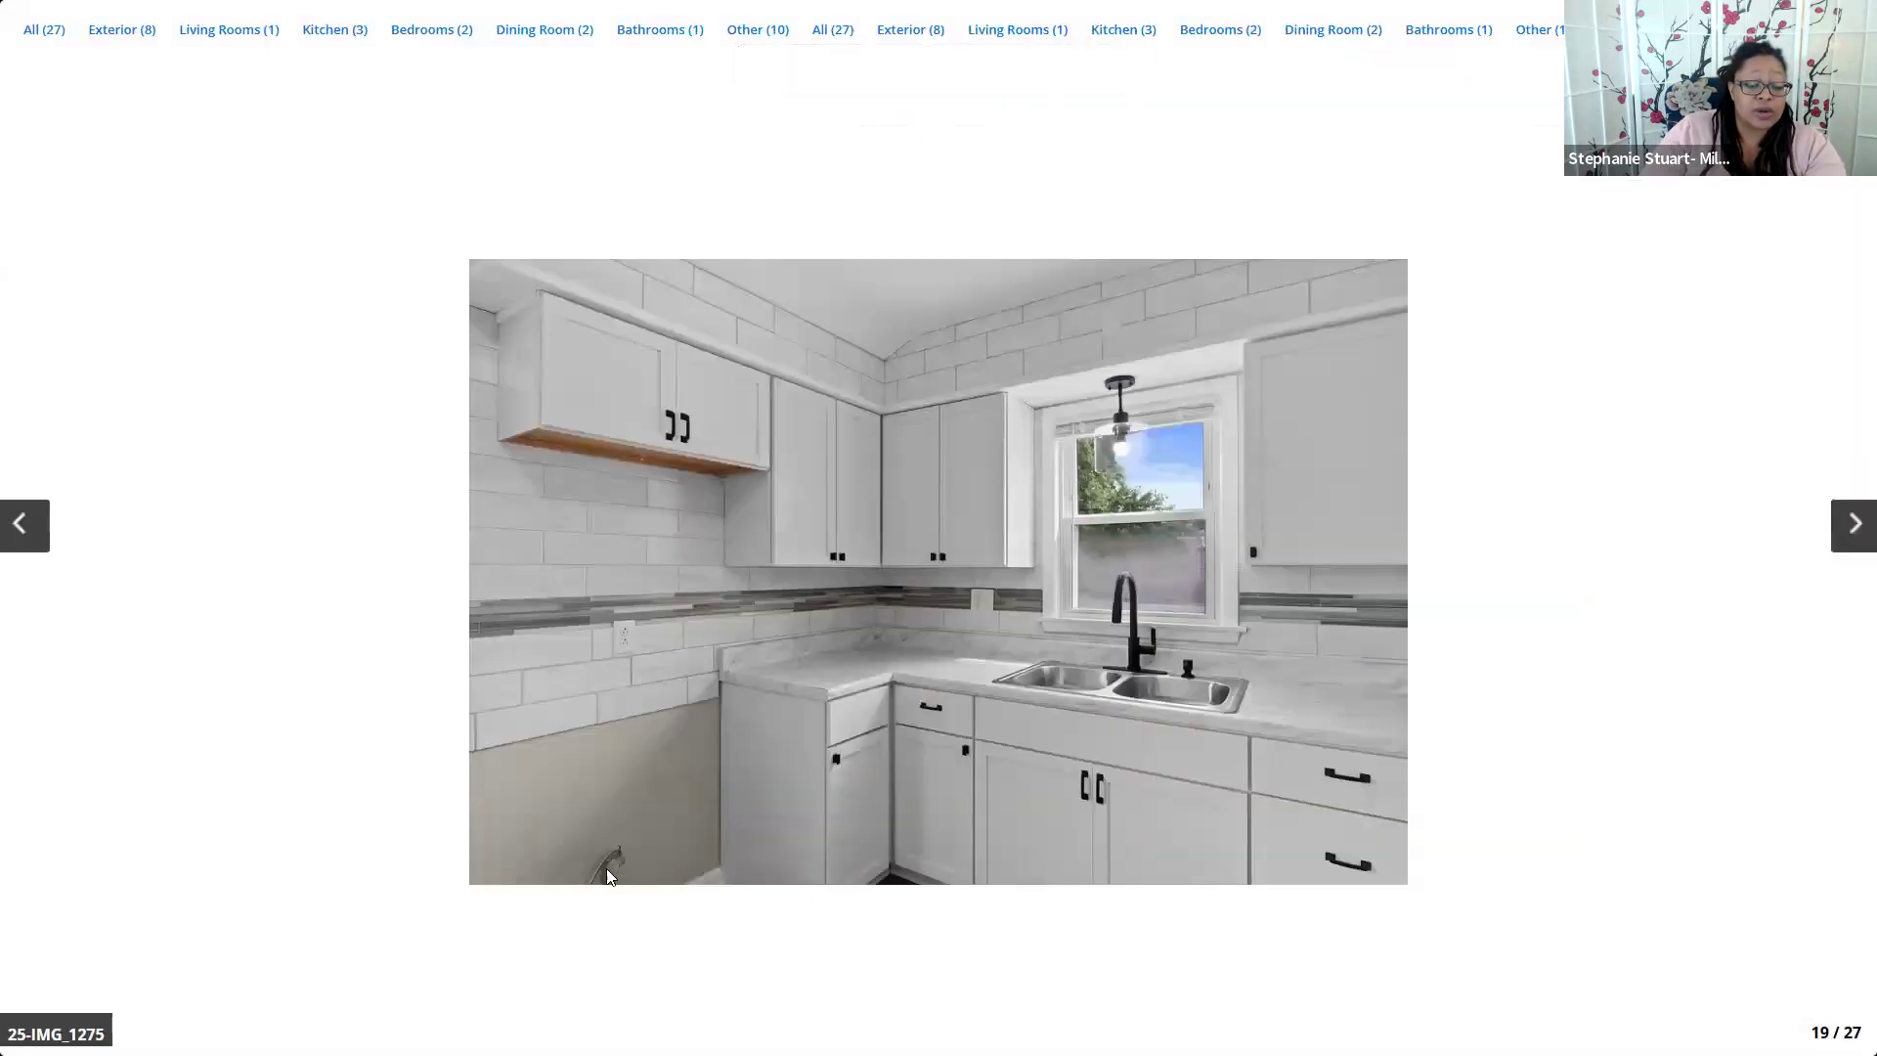
# Advance from photo 19 past the dining room, kitchen and bathroom shots to basement photo 23/27
pyautogui.click(1854, 534)
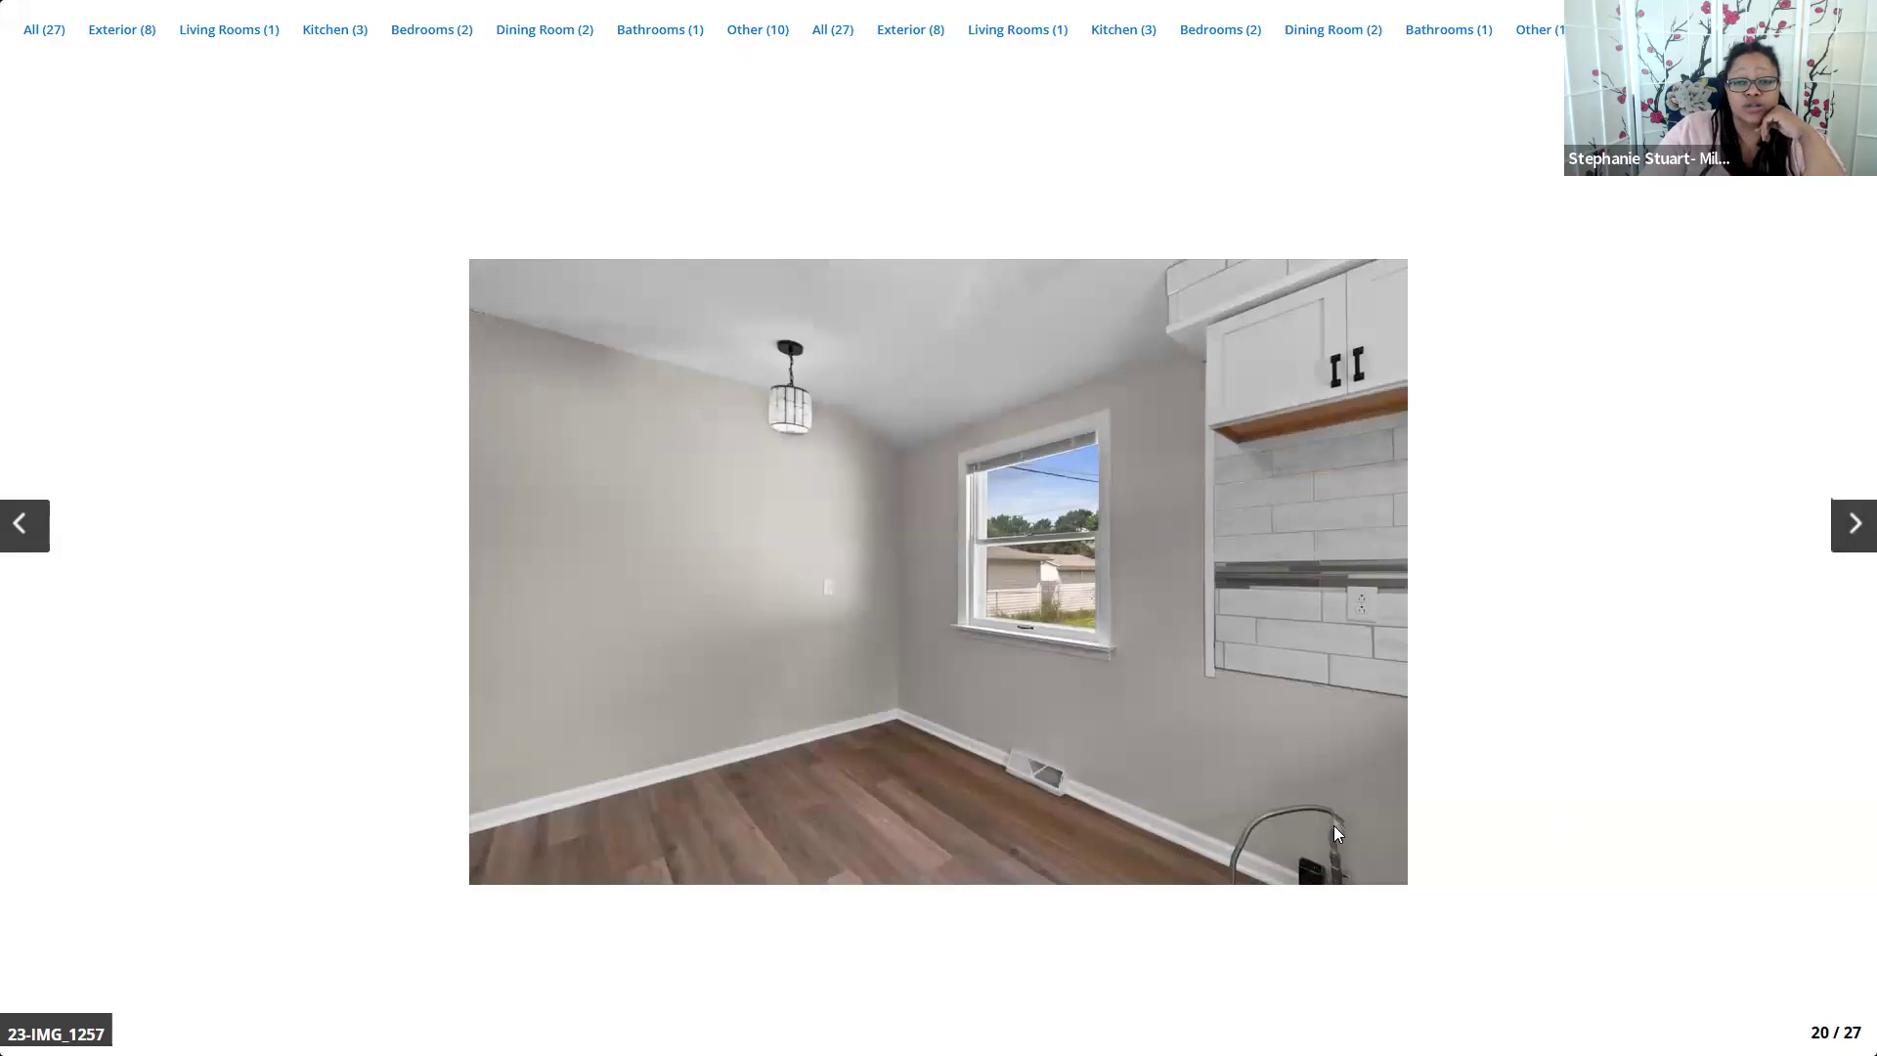
pyautogui.click(1851, 526)
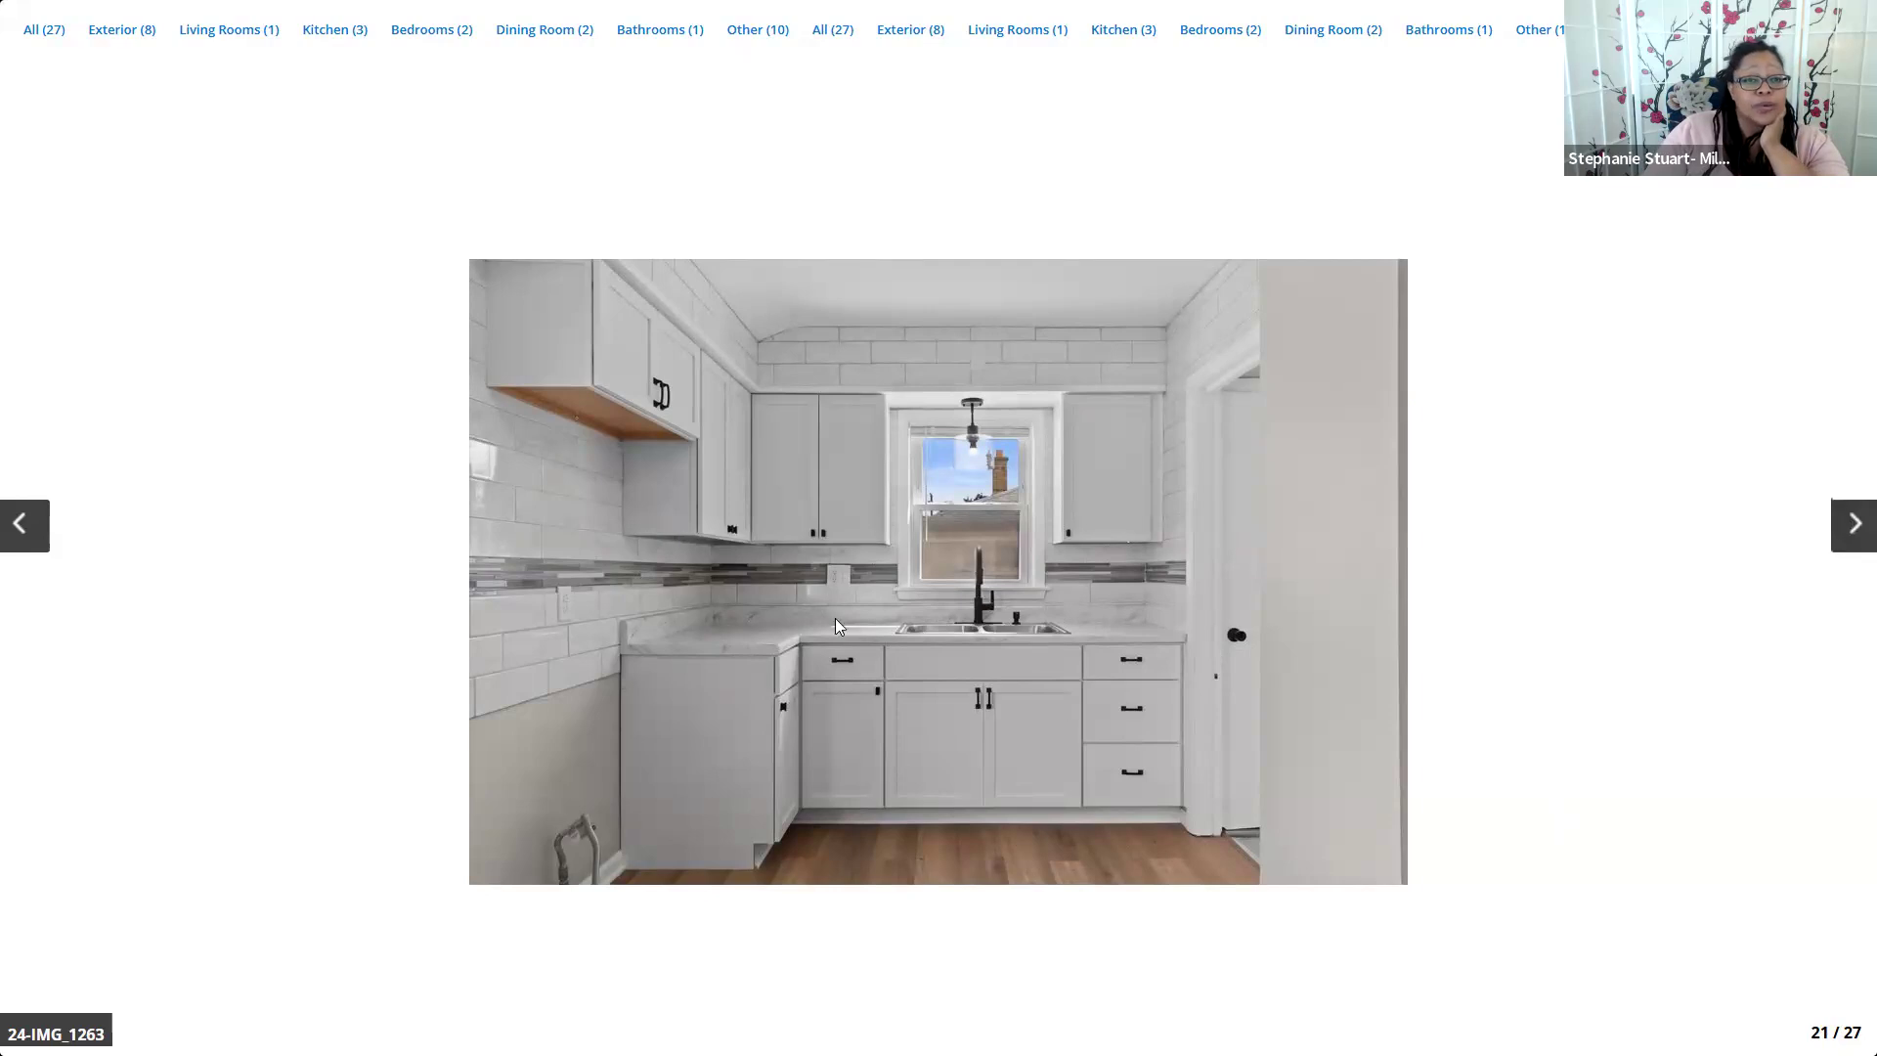
pyautogui.click(1854, 528)
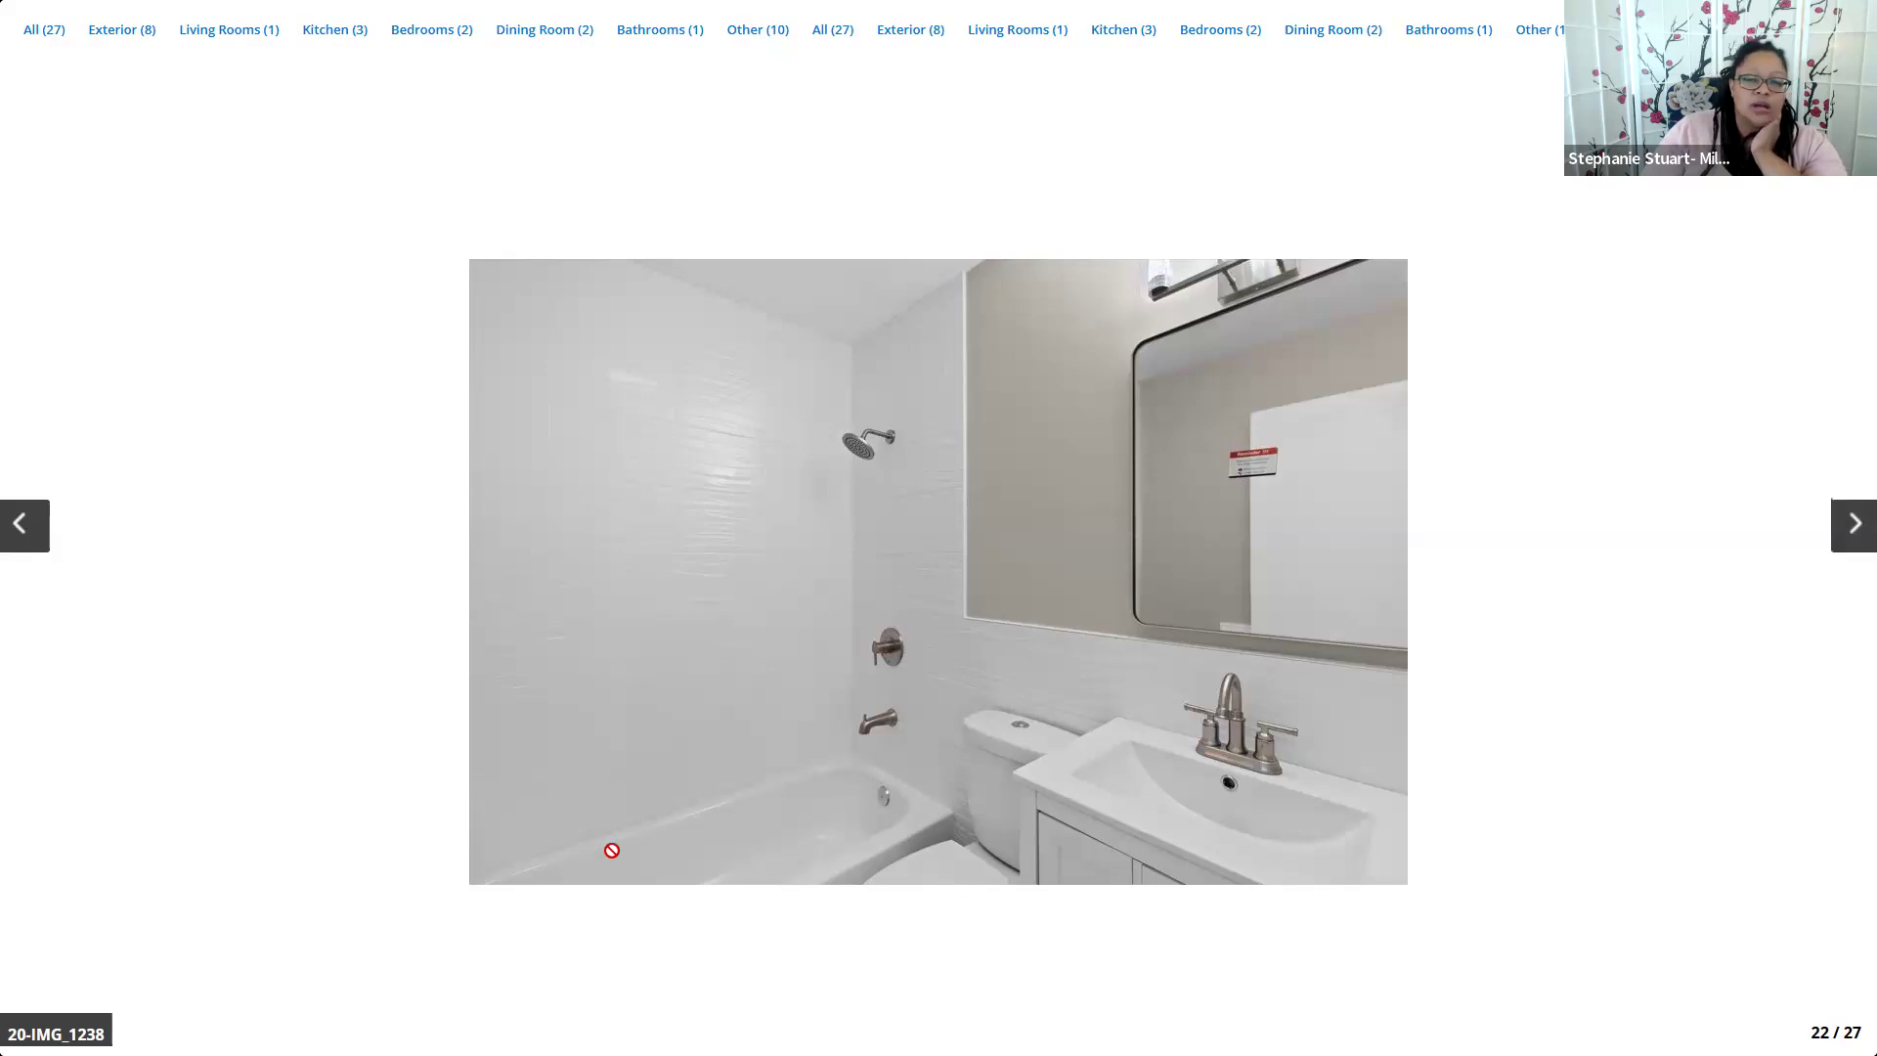
pyautogui.click(1853, 525)
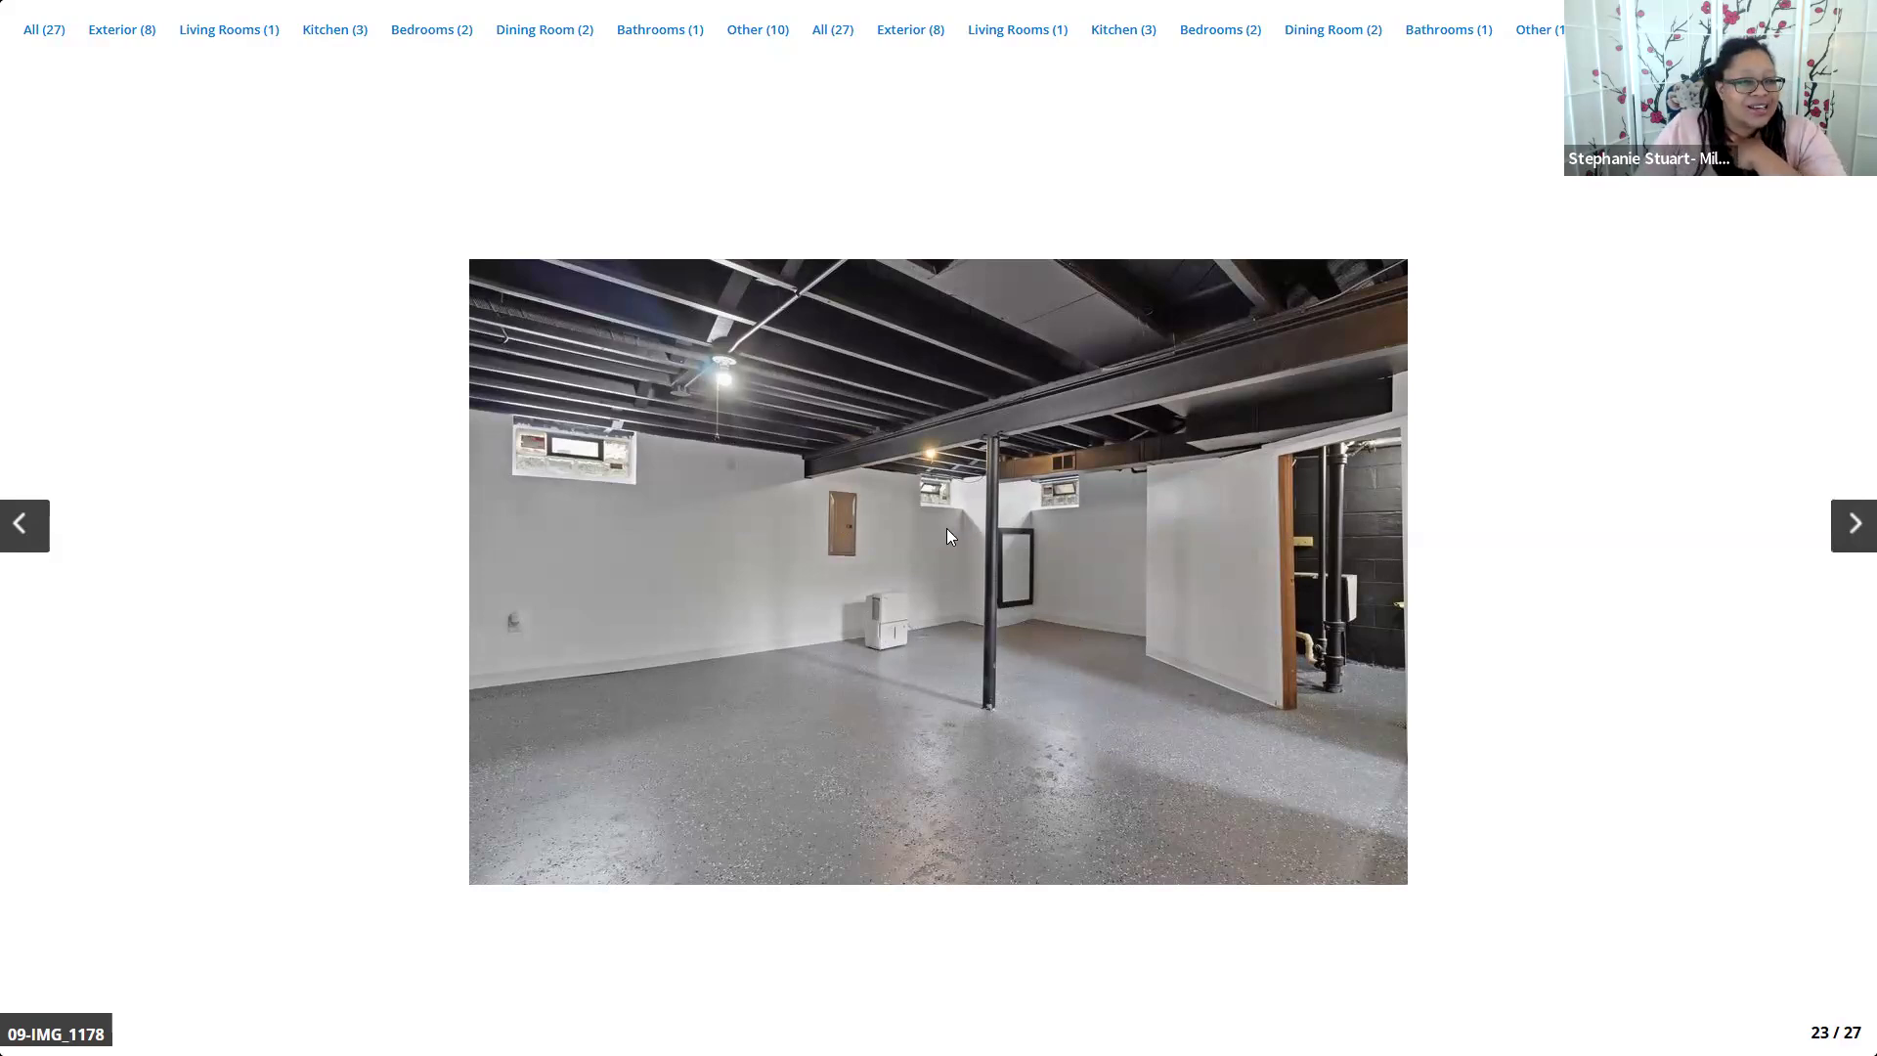
# Page past the furnace, basement and backyard photos, wrap around to photo 4/27, and close the viewer
pyautogui.click(1854, 533)
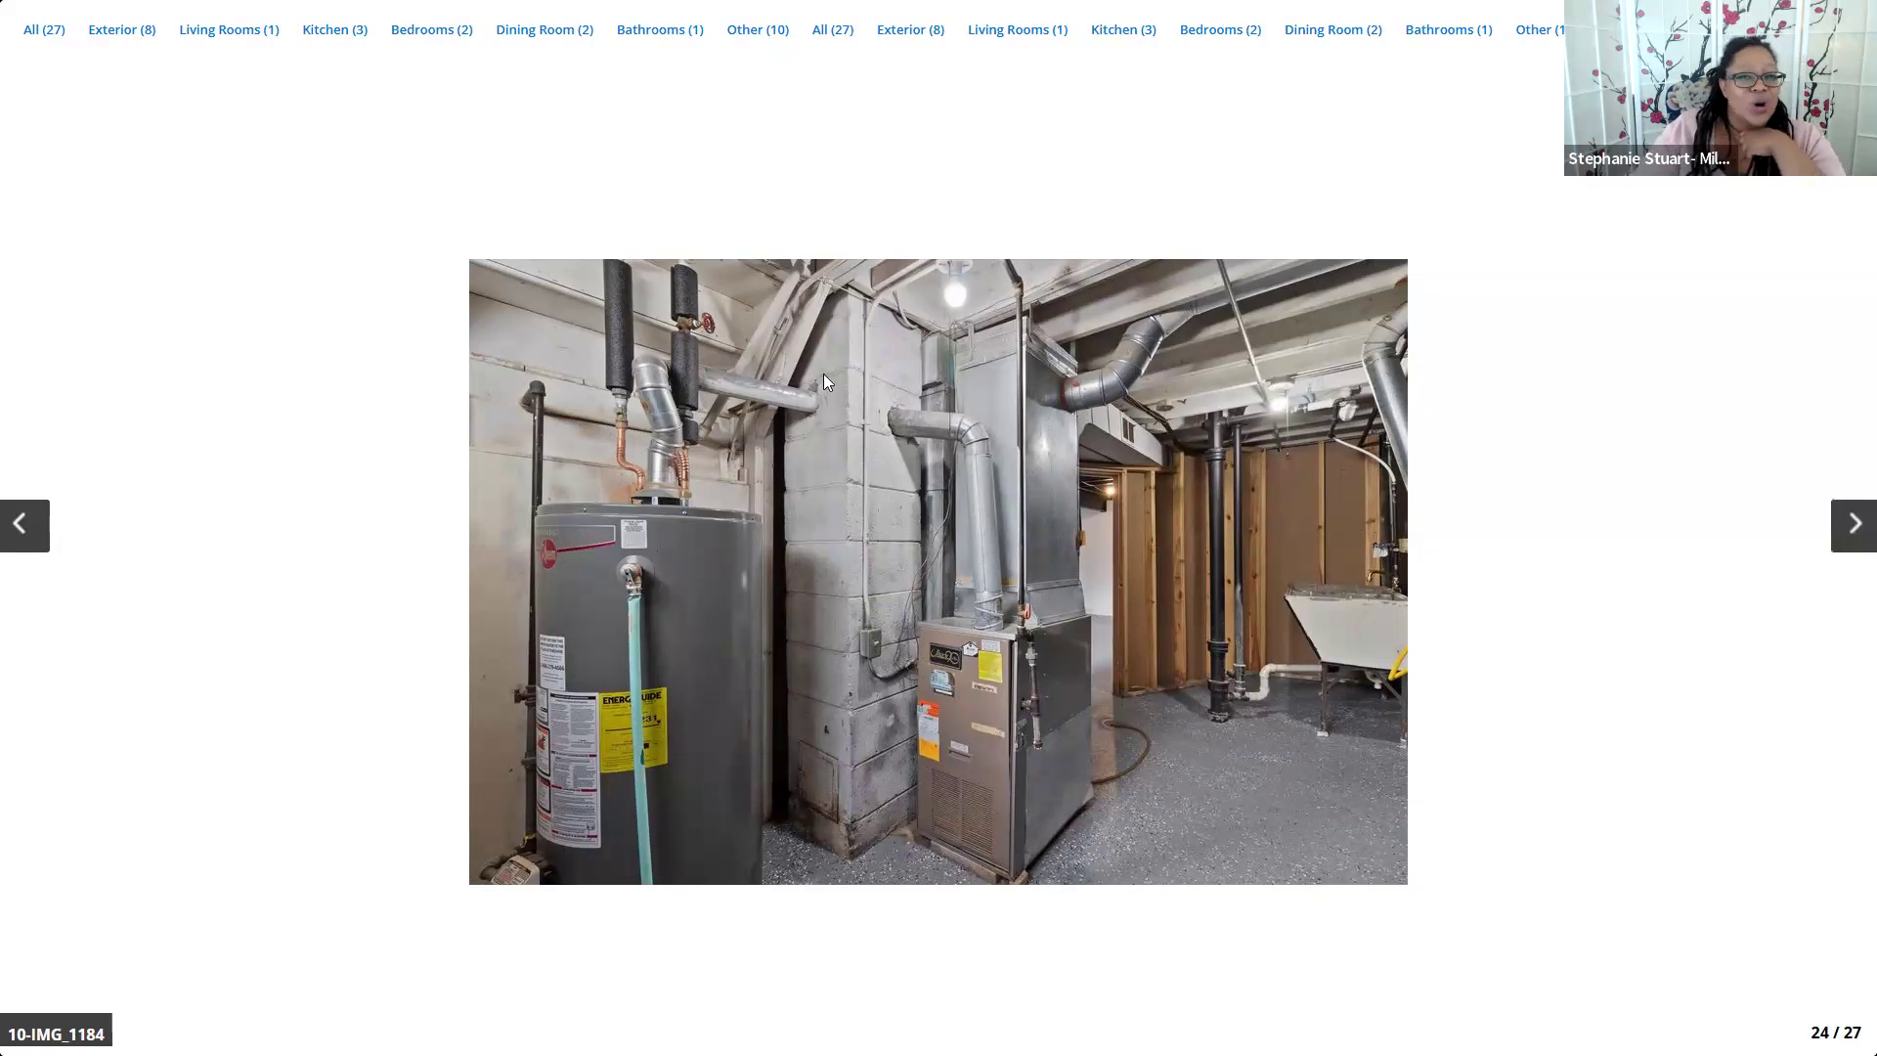
pyautogui.click(1853, 547)
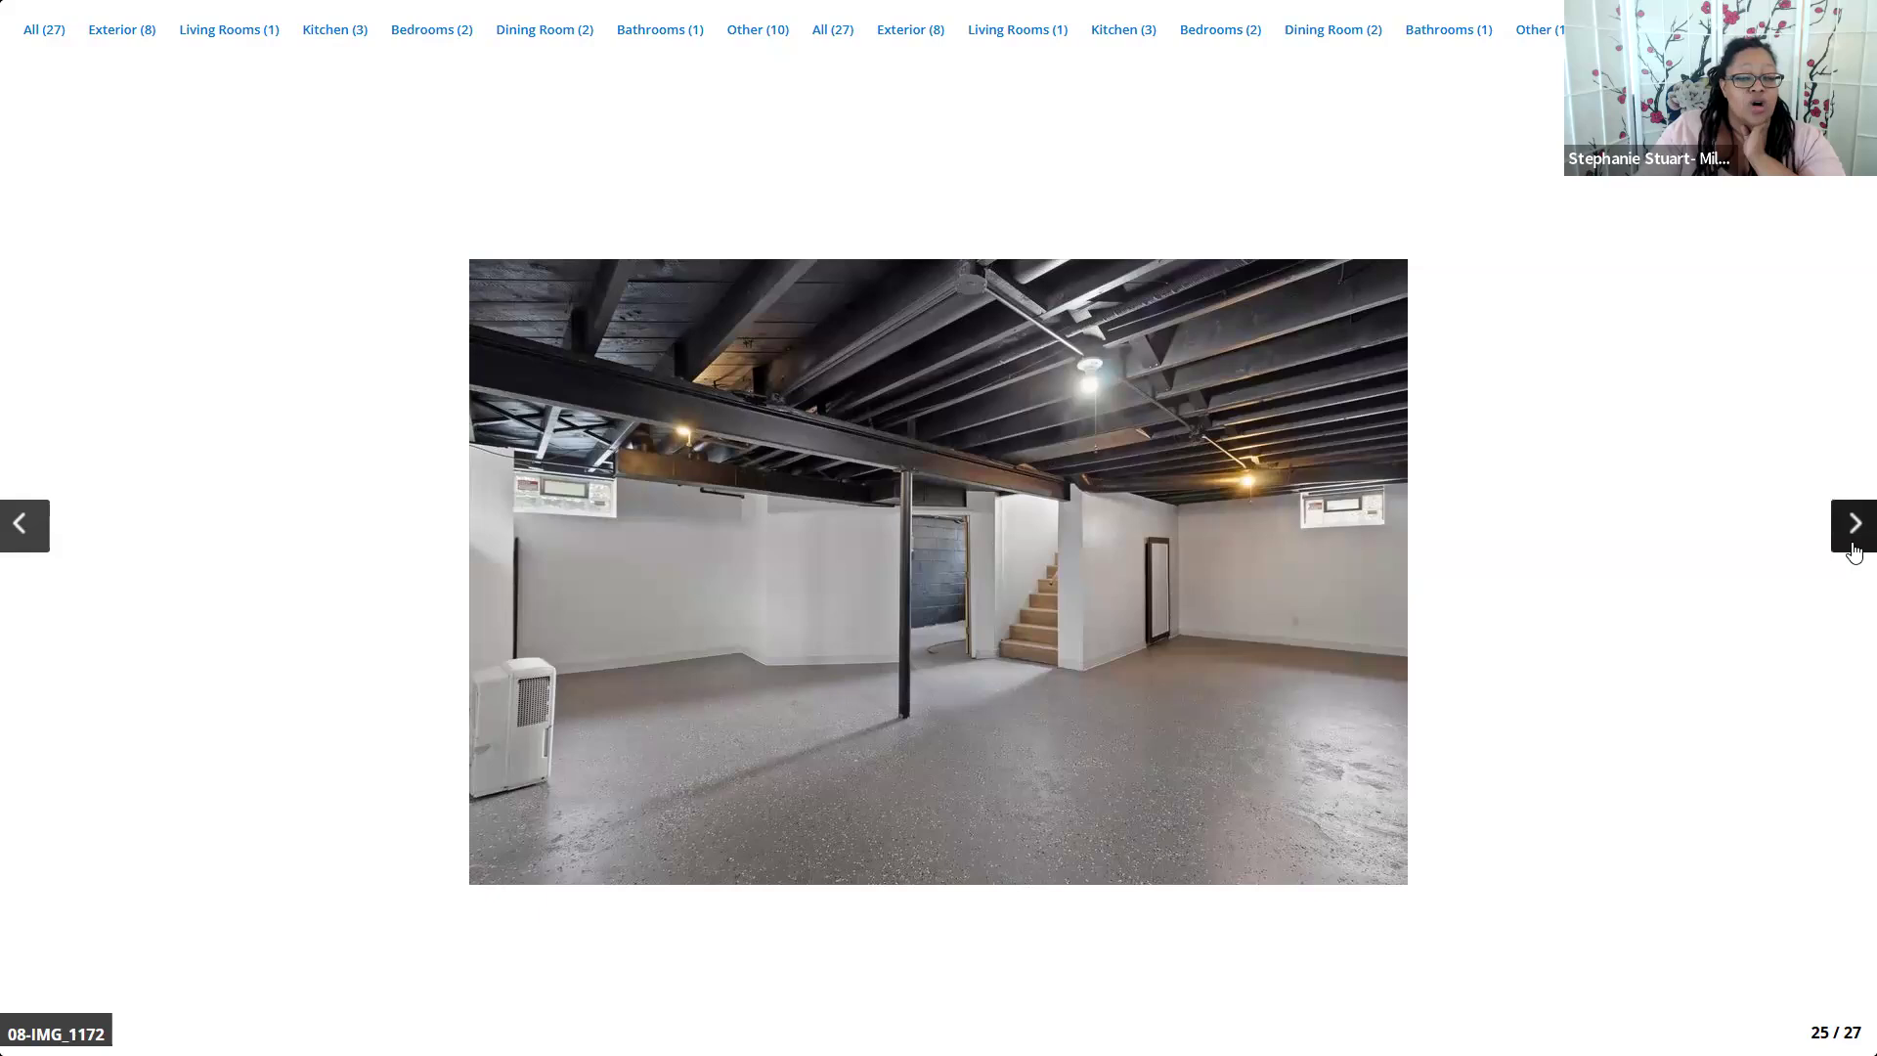
pyautogui.click(1853, 547)
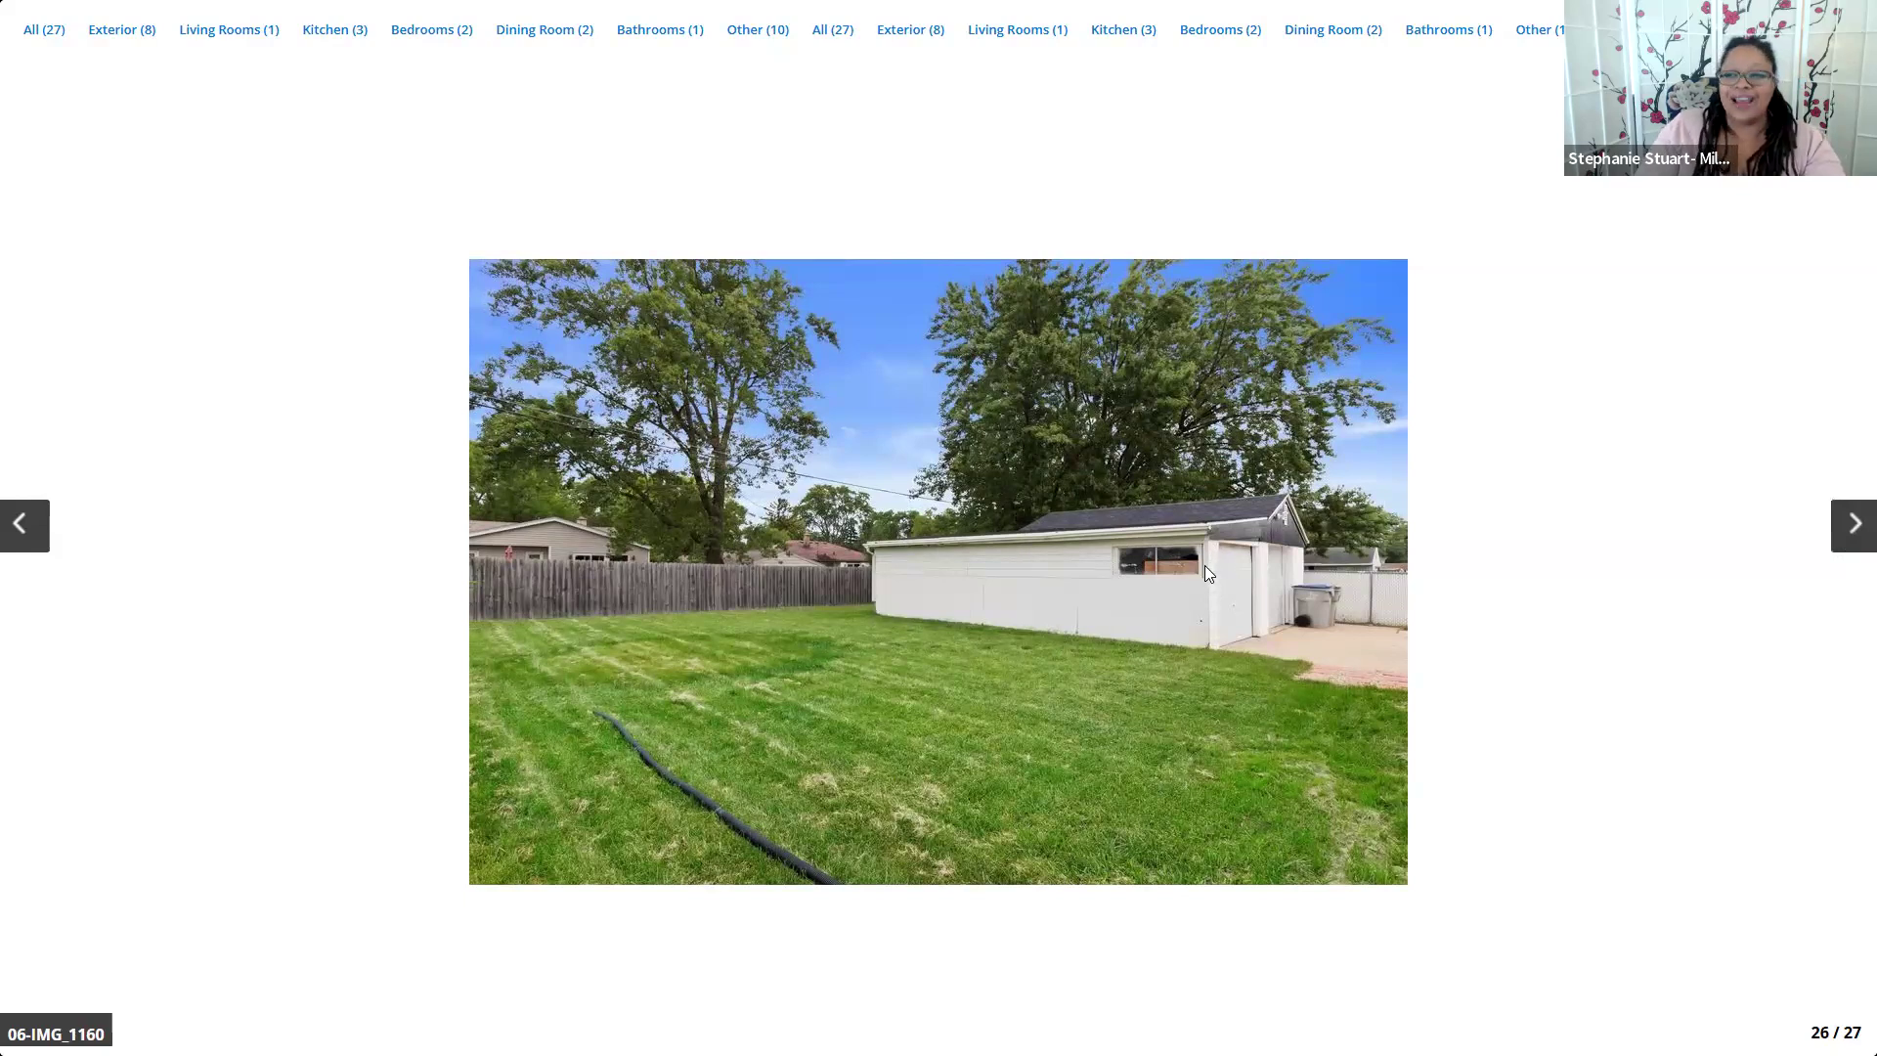
pyautogui.click(1855, 538)
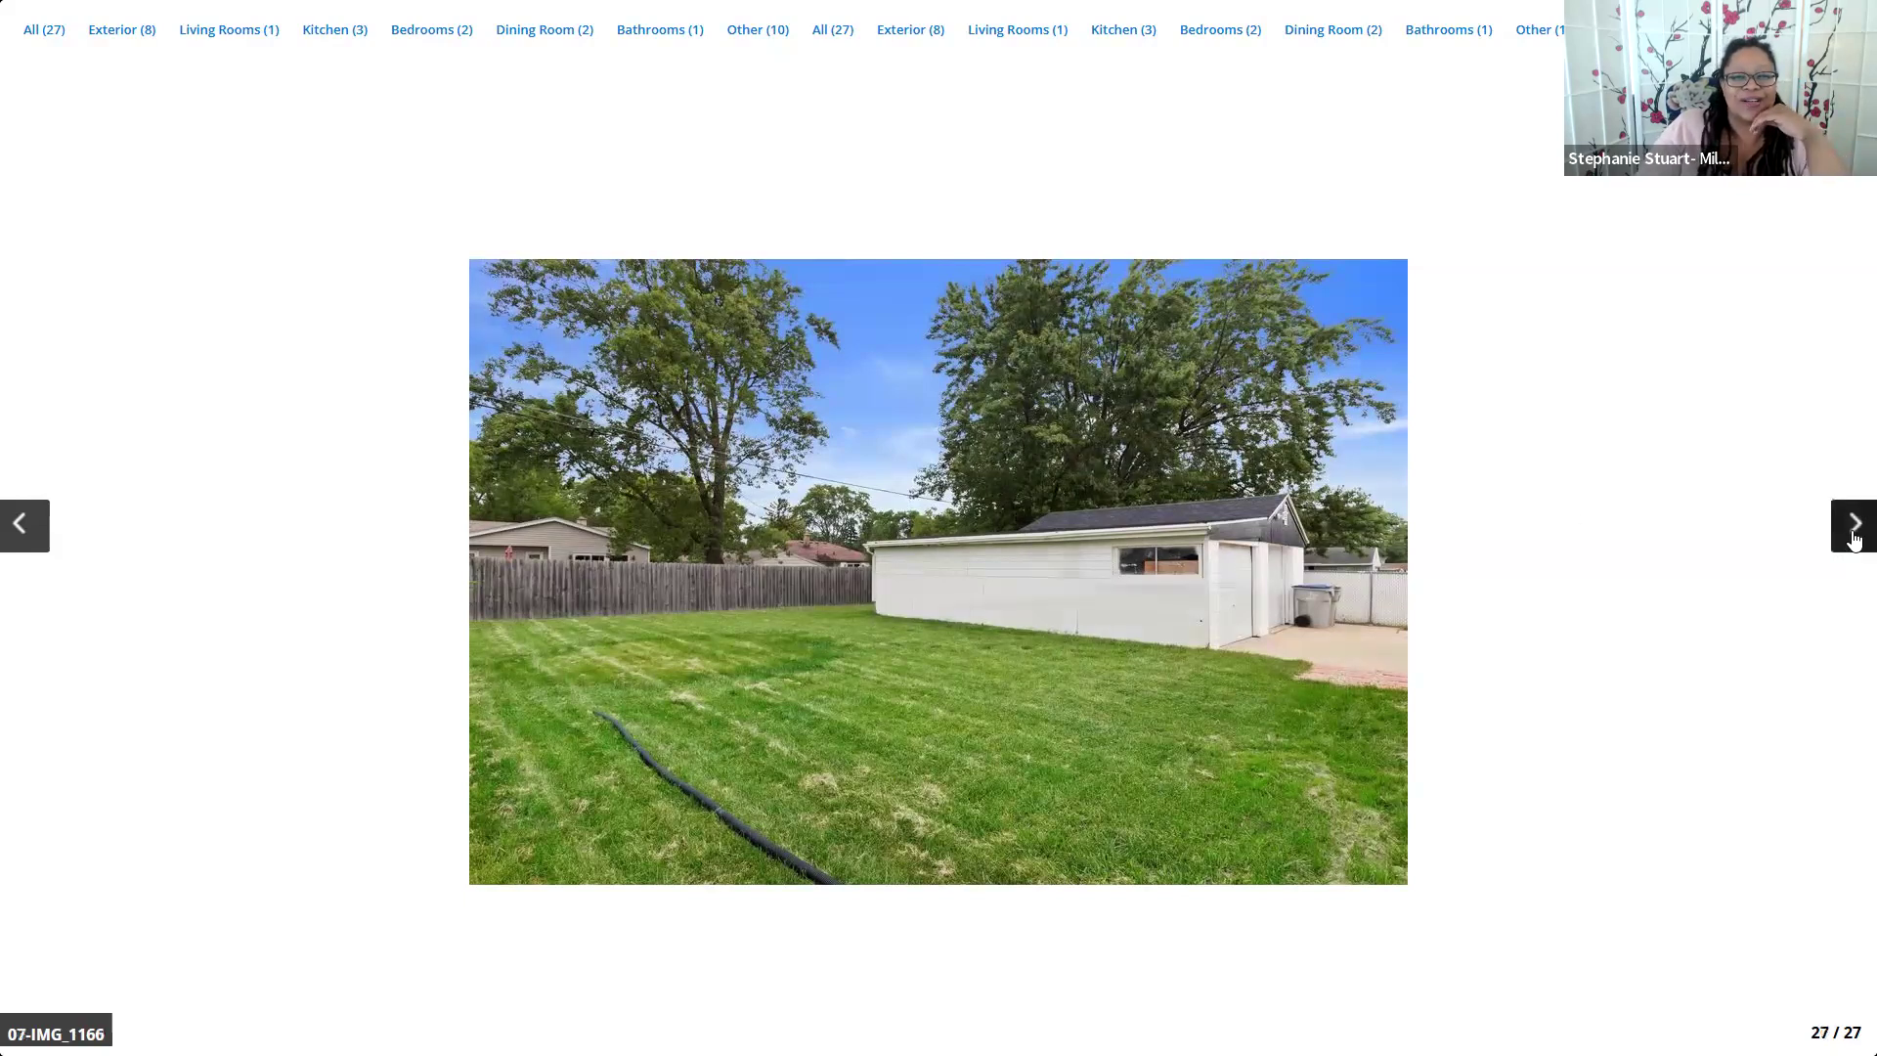
pyautogui.click(1855, 539)
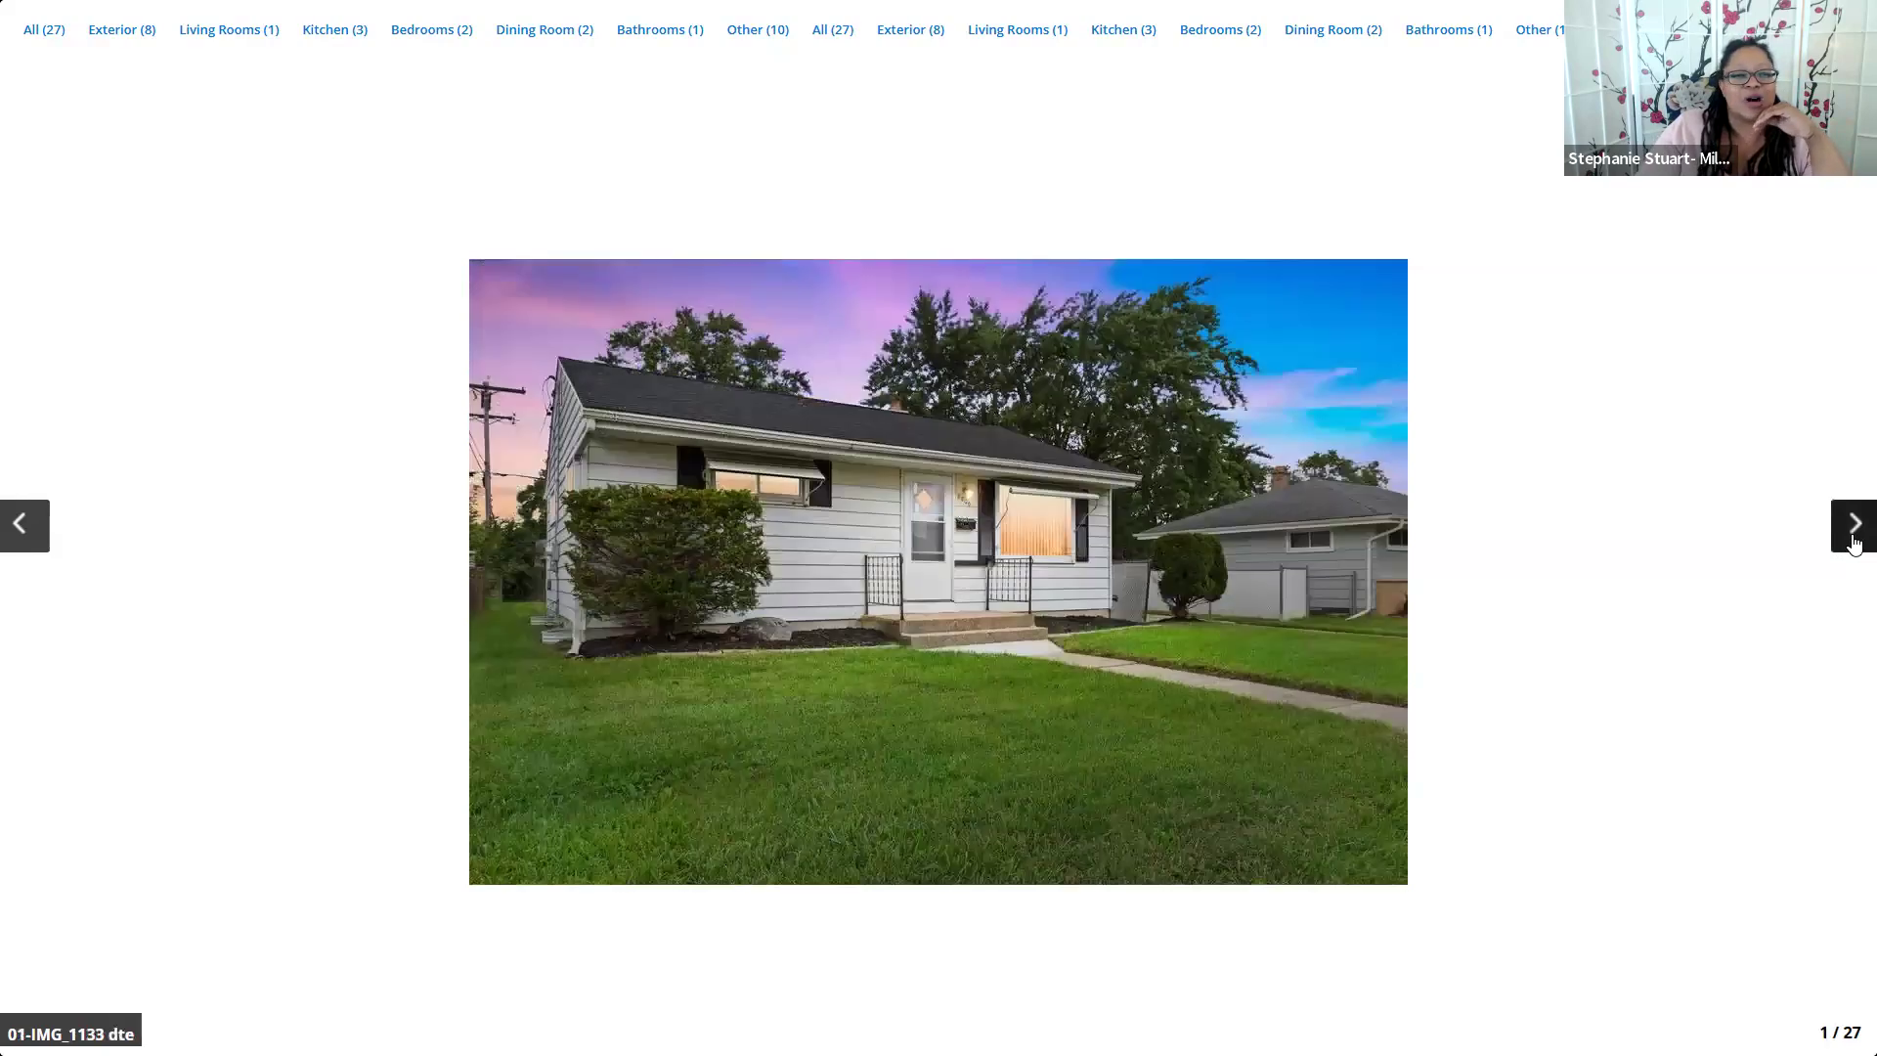
pyautogui.click(1855, 539)
pyautogui.click(1854, 538)
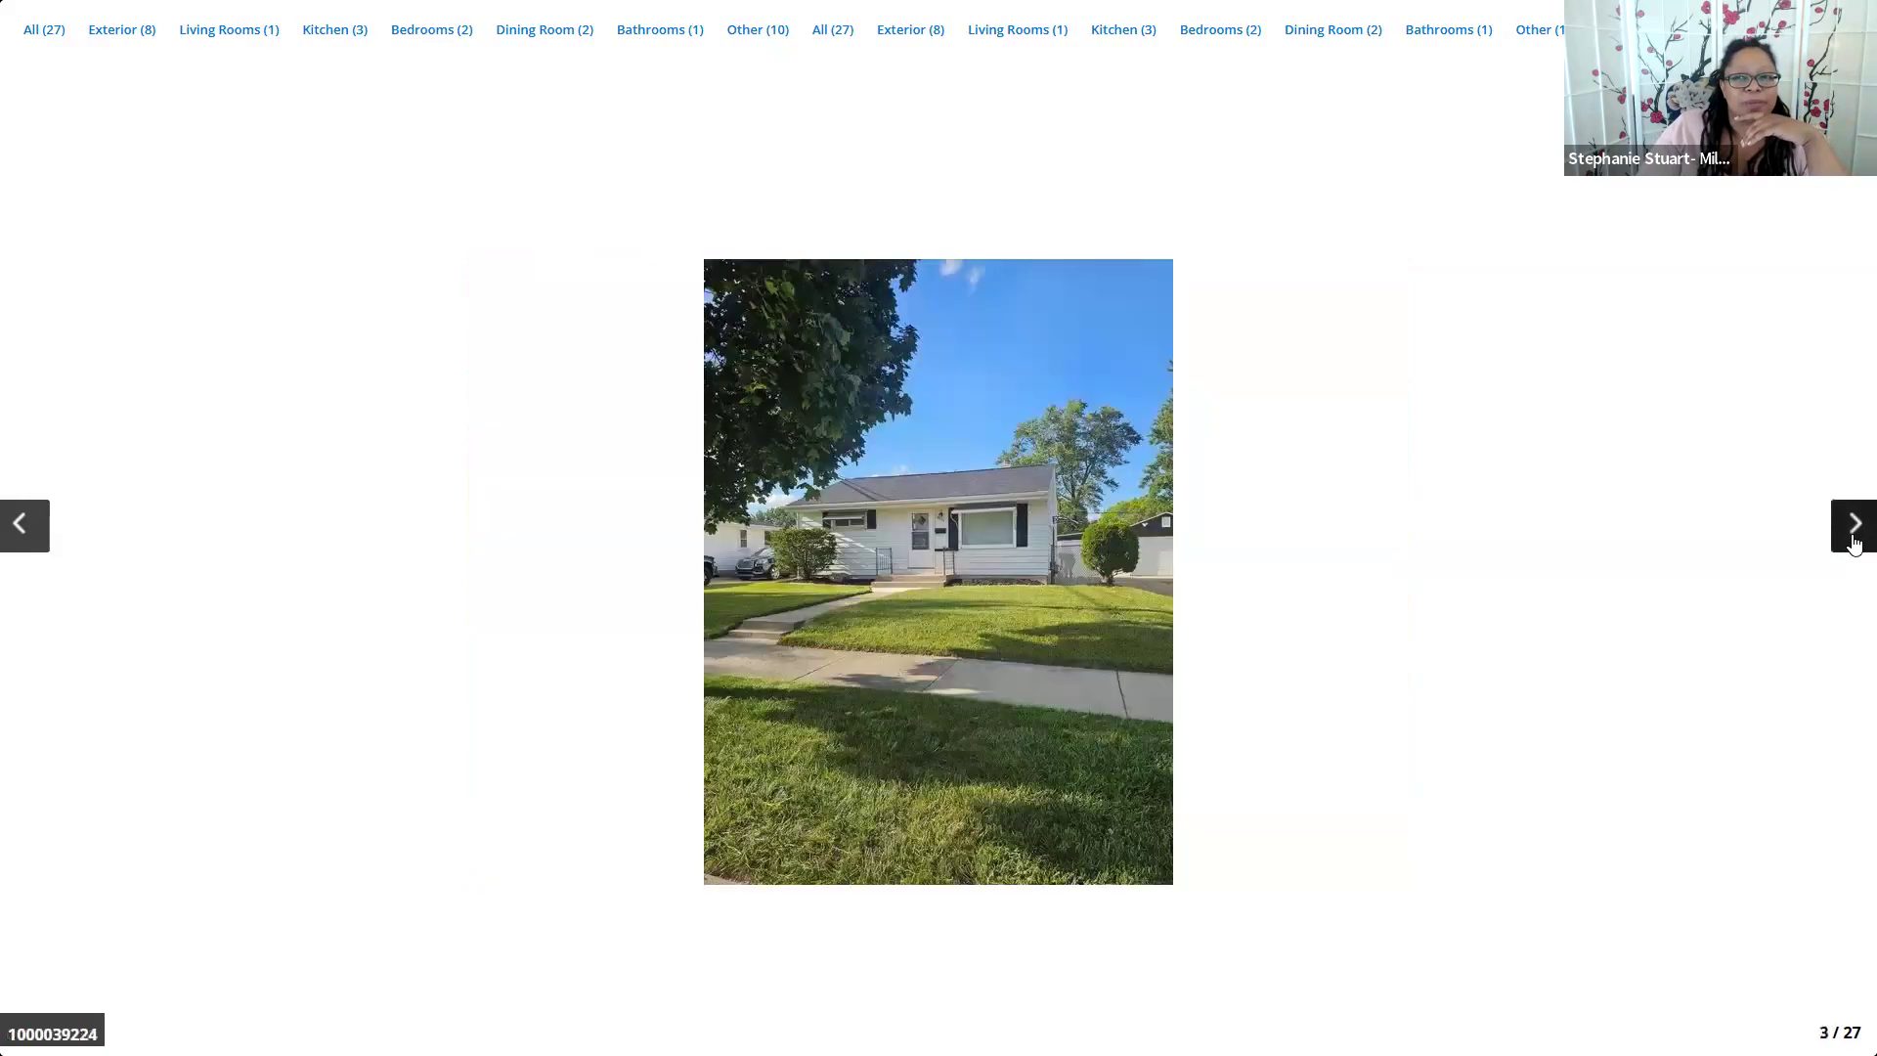
pyautogui.click(1806, 303)
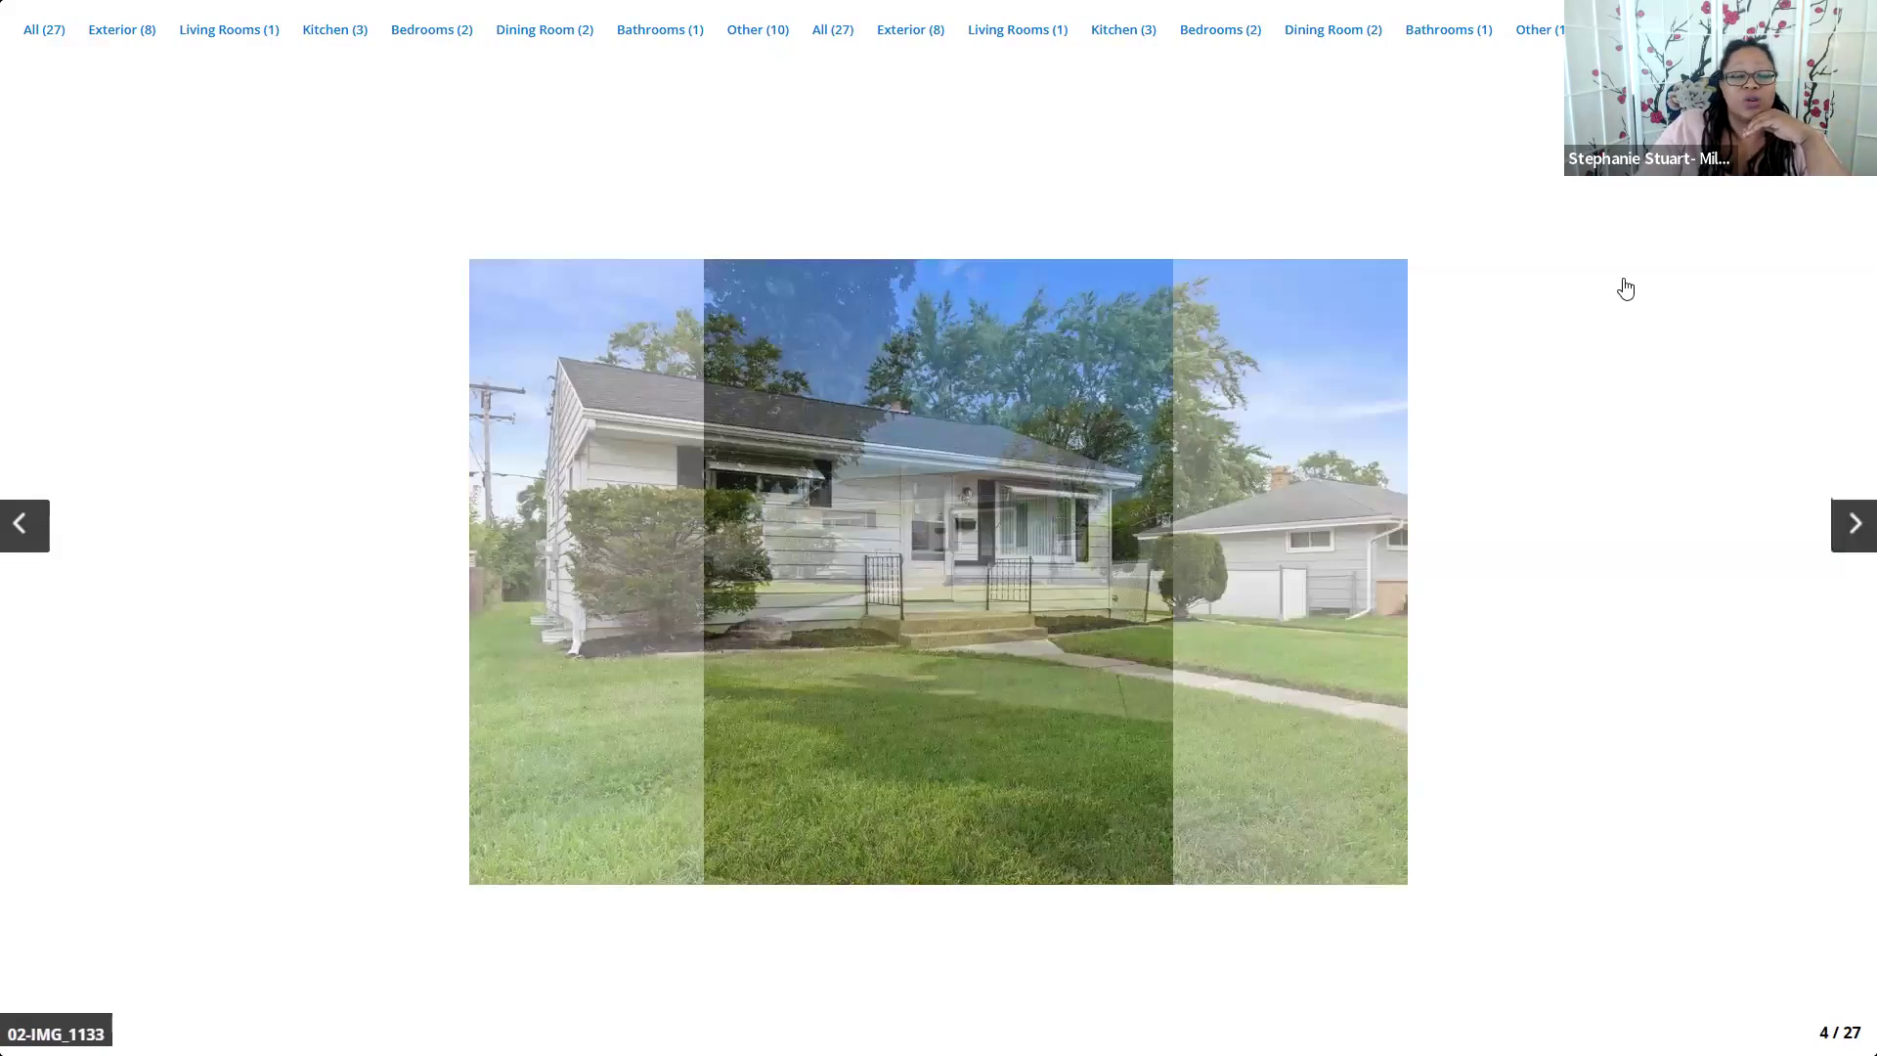
pyautogui.press('Escape')
pyautogui.click(1736, 301)
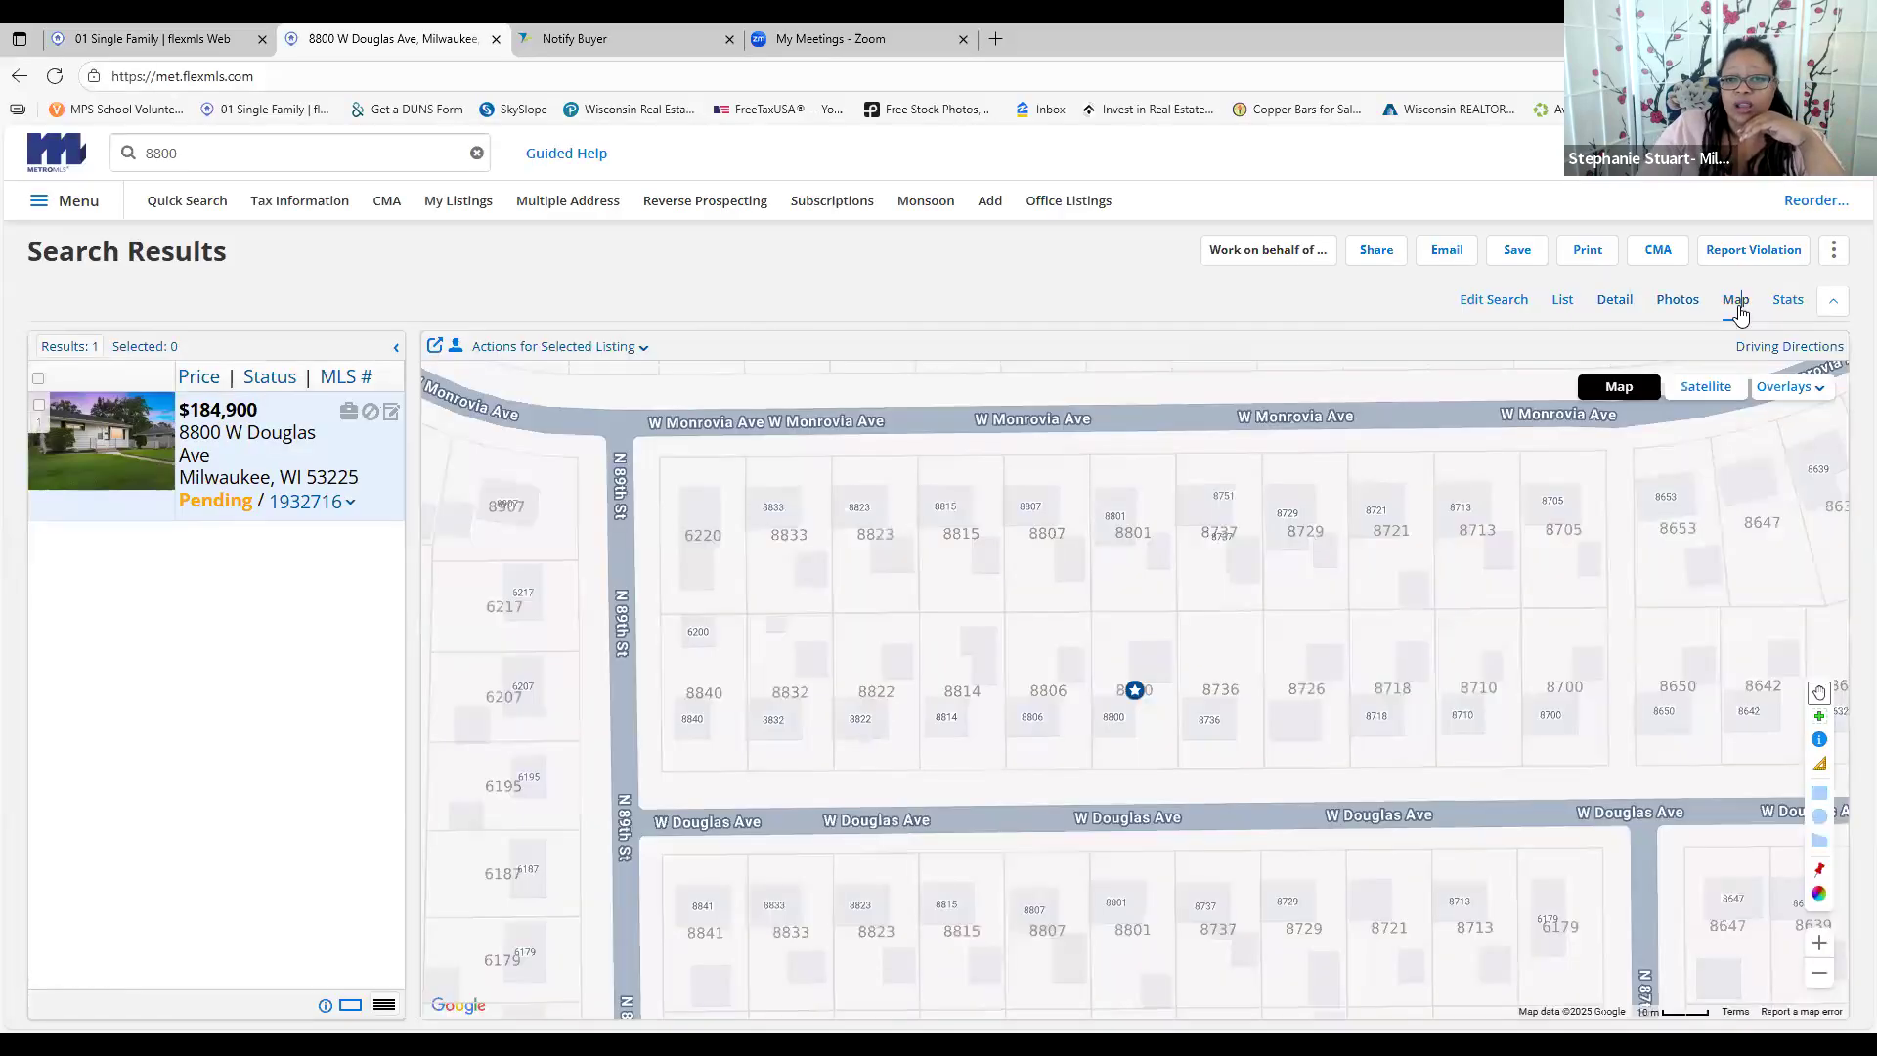
pyautogui.click(1820, 975)
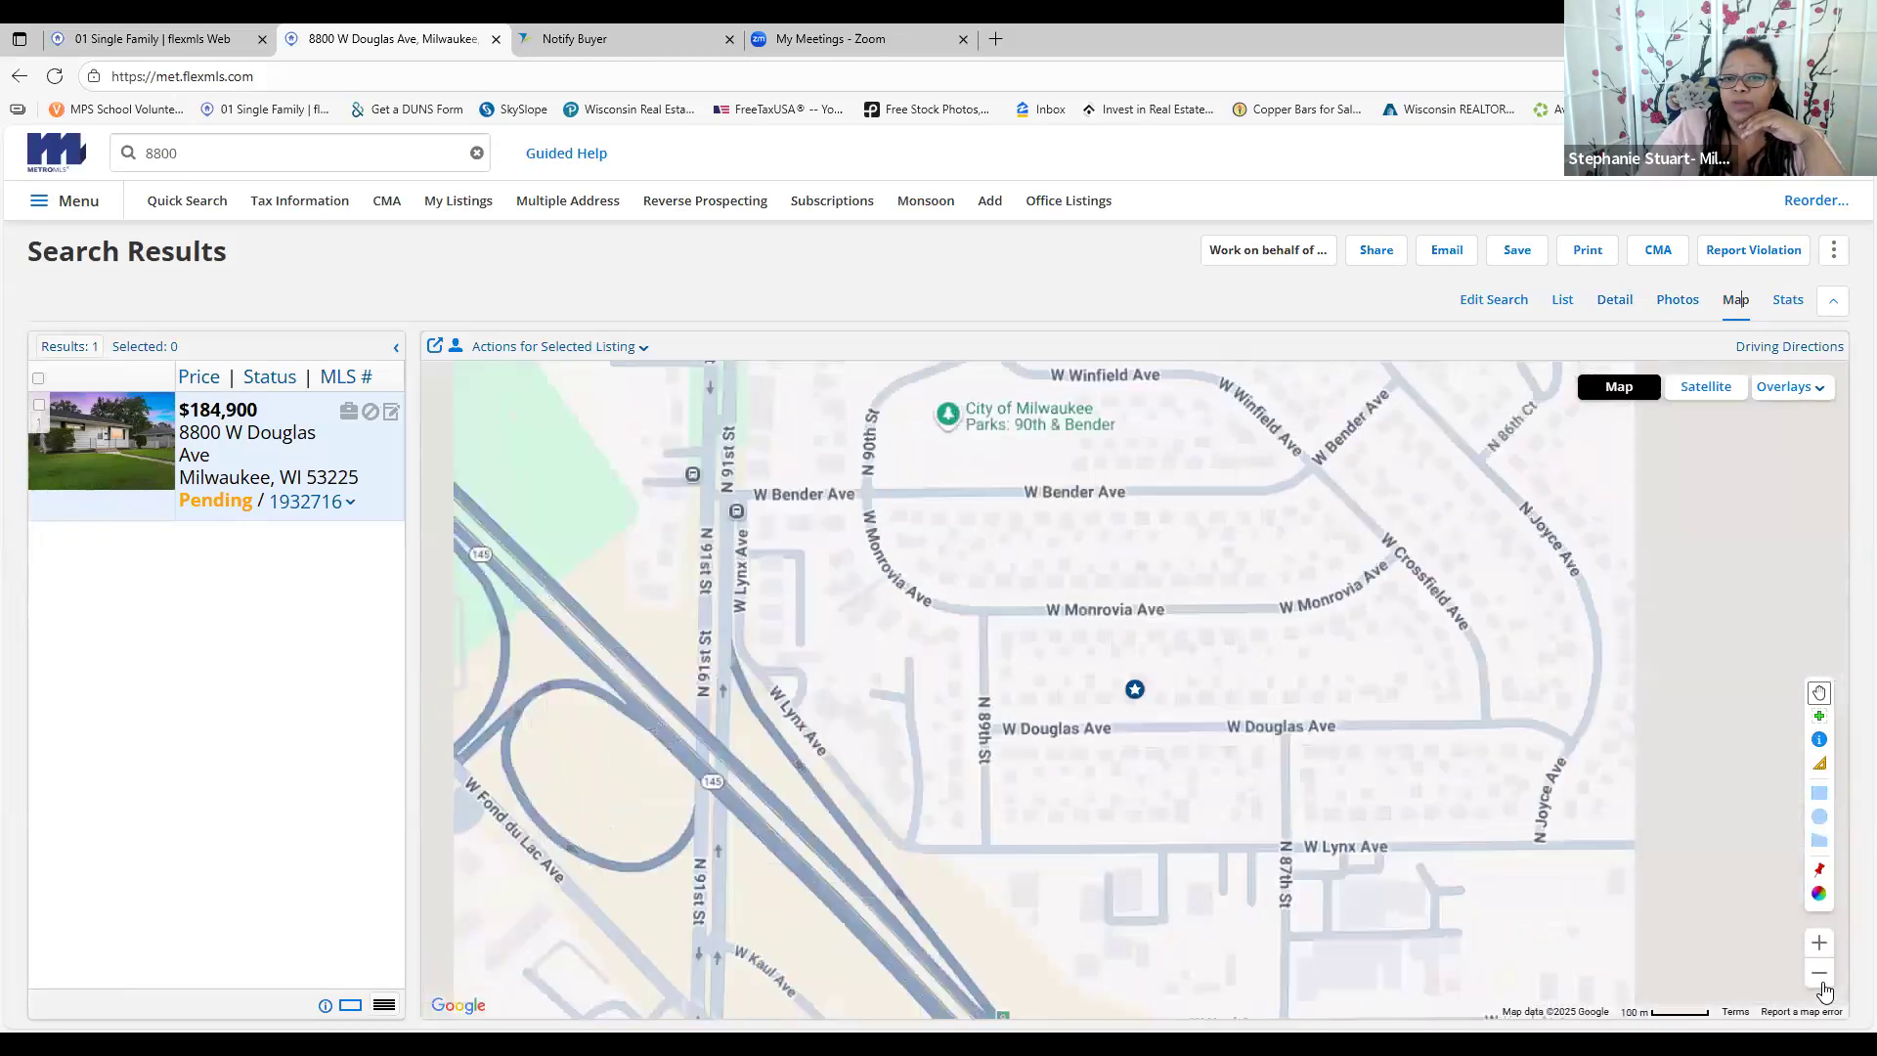
pyautogui.click(1820, 976)
pyautogui.click(1821, 975)
pyautogui.click(1821, 976)
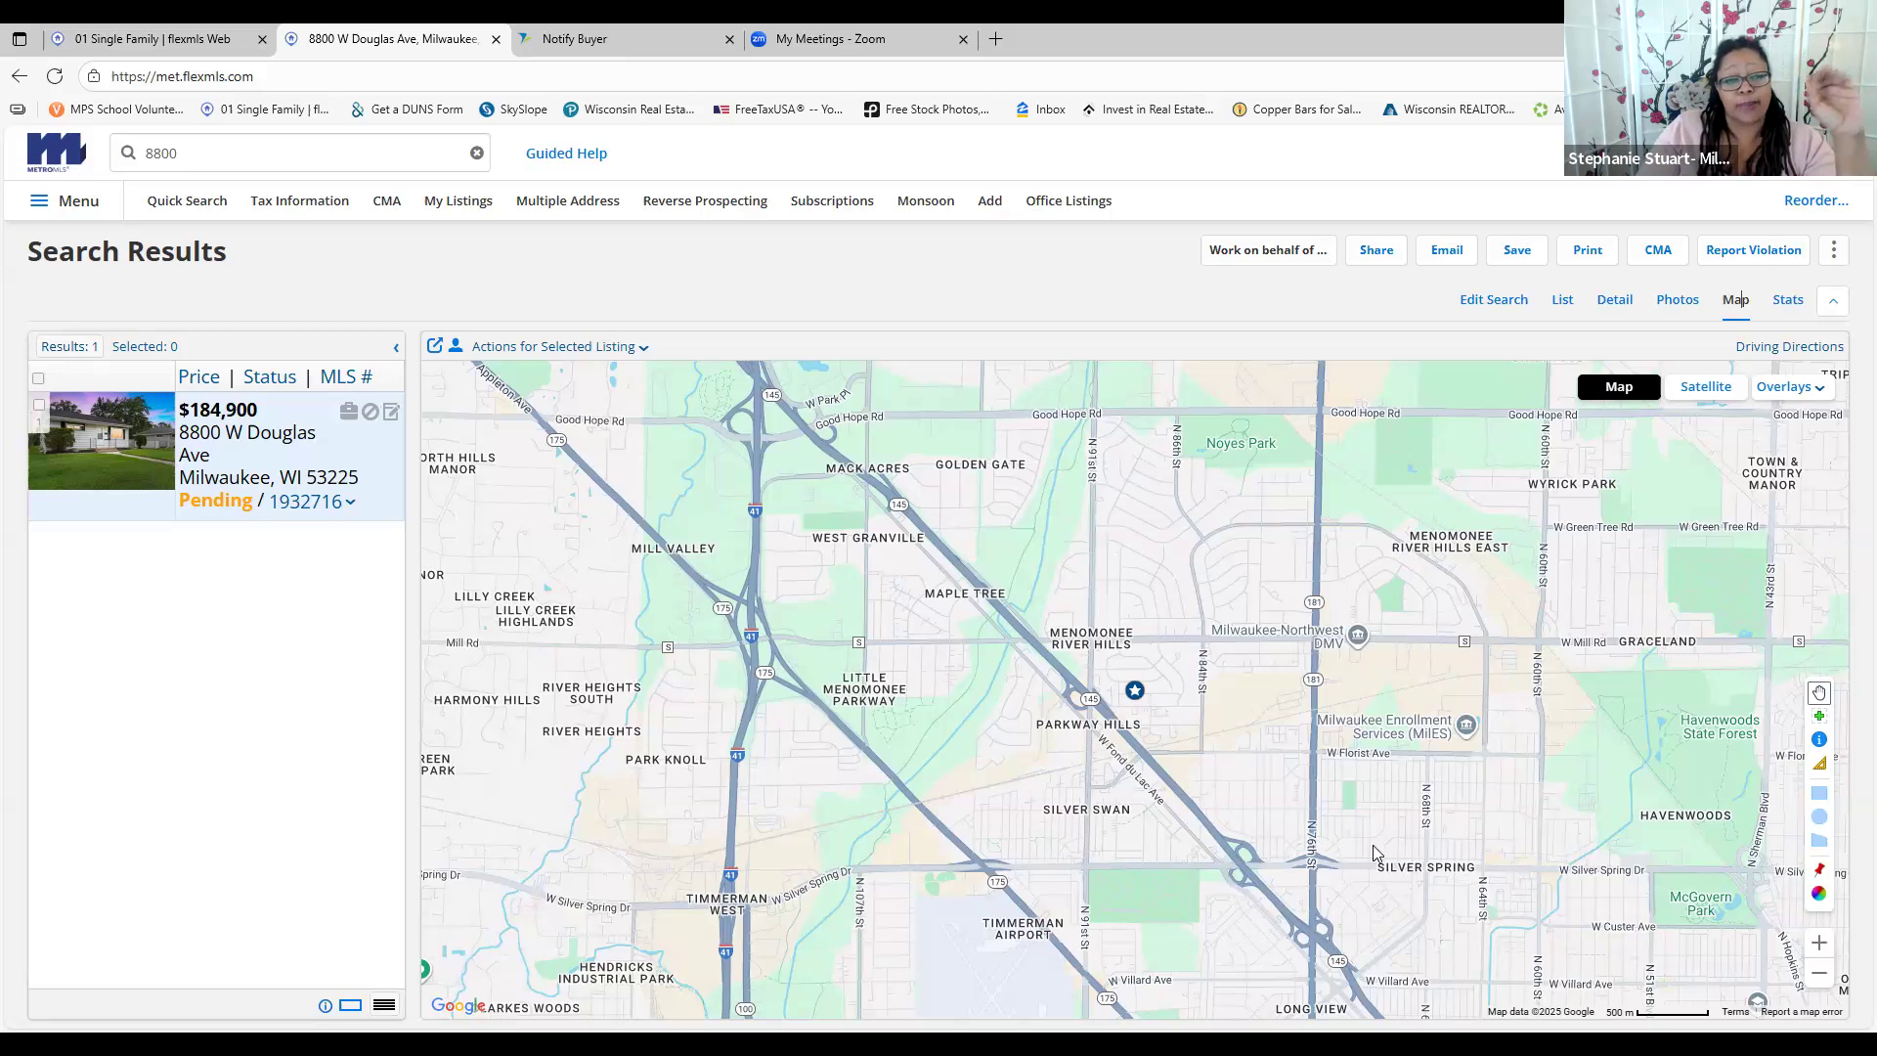
pyautogui.click(1819, 976)
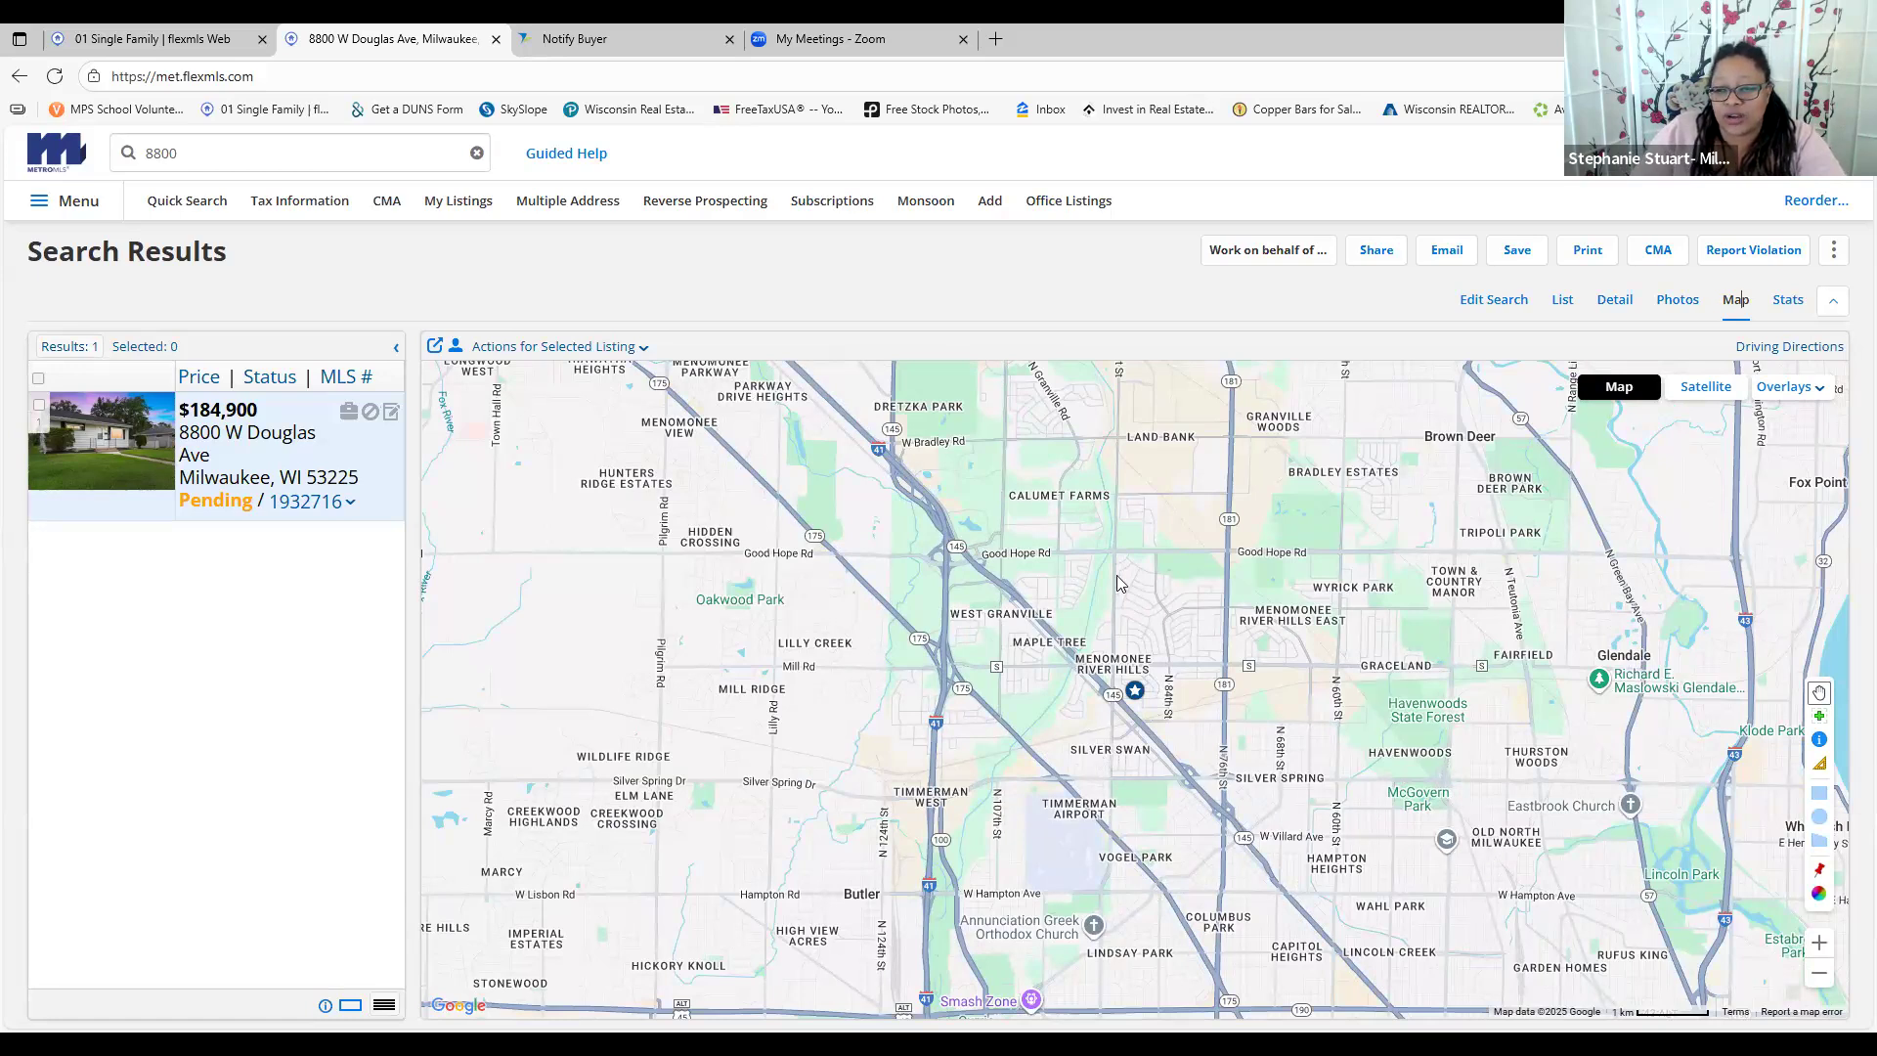
pyautogui.moveTo(1117, 584); pyautogui.dragTo(922, 295)
pyautogui.moveTo(1027, 669); pyautogui.dragTo(1115, 847)
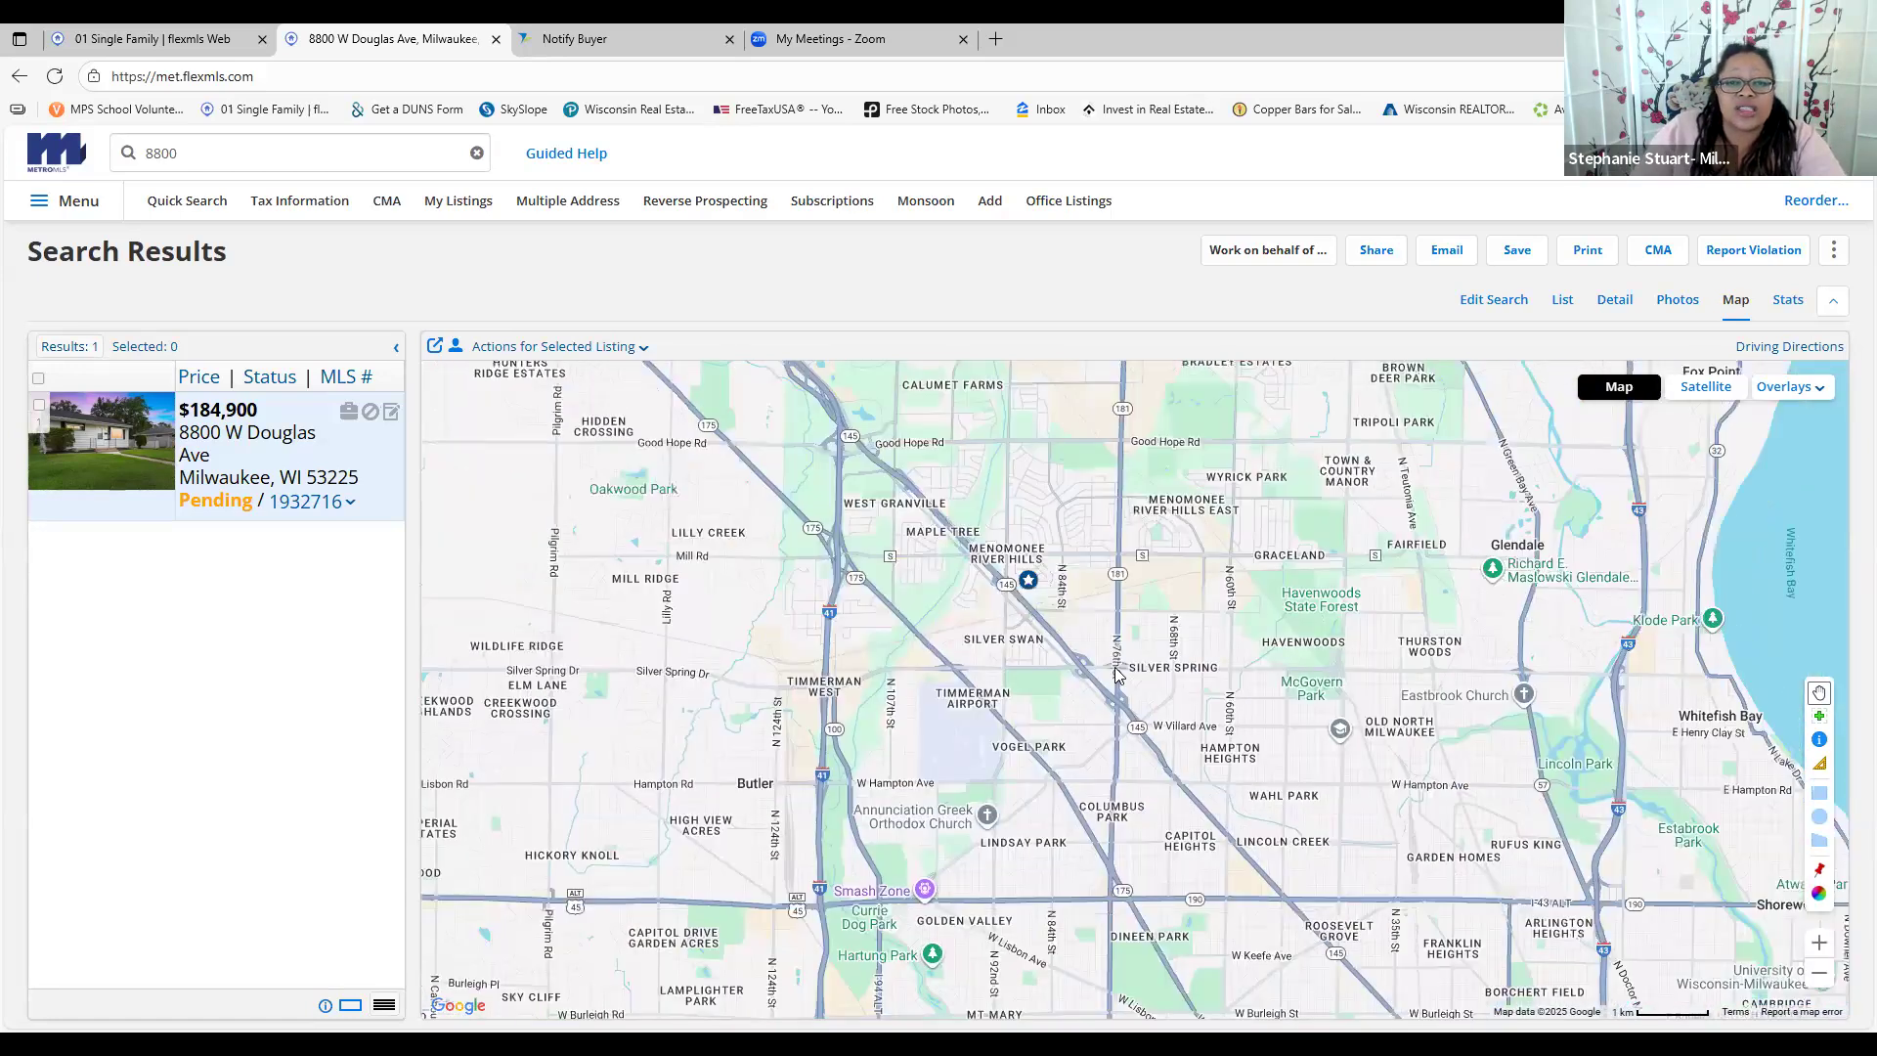
pyautogui.moveTo(1119, 676); pyautogui.dragTo(1229, 833)
pyautogui.click(1820, 974)
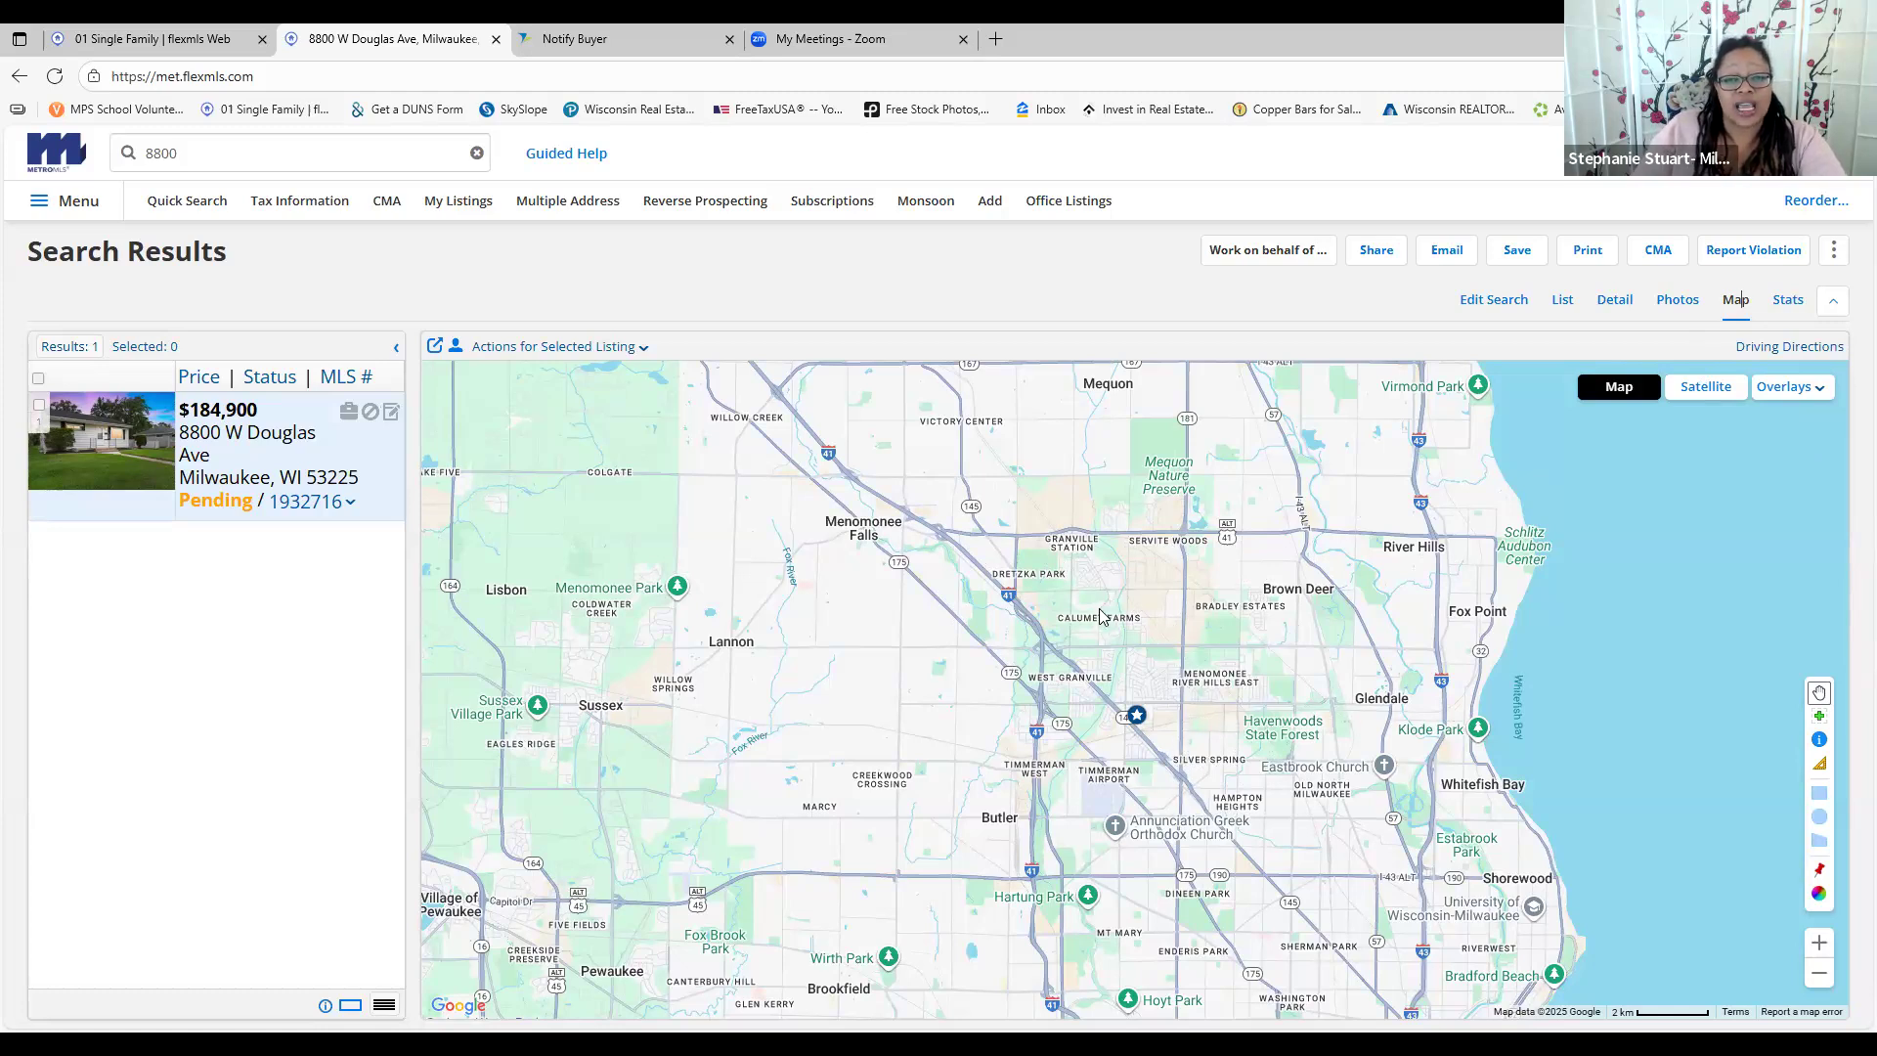
# Switch the map to satellite imagery, zoom out to greater Milwaukee, then zoom back in
pyautogui.click(1707, 389)
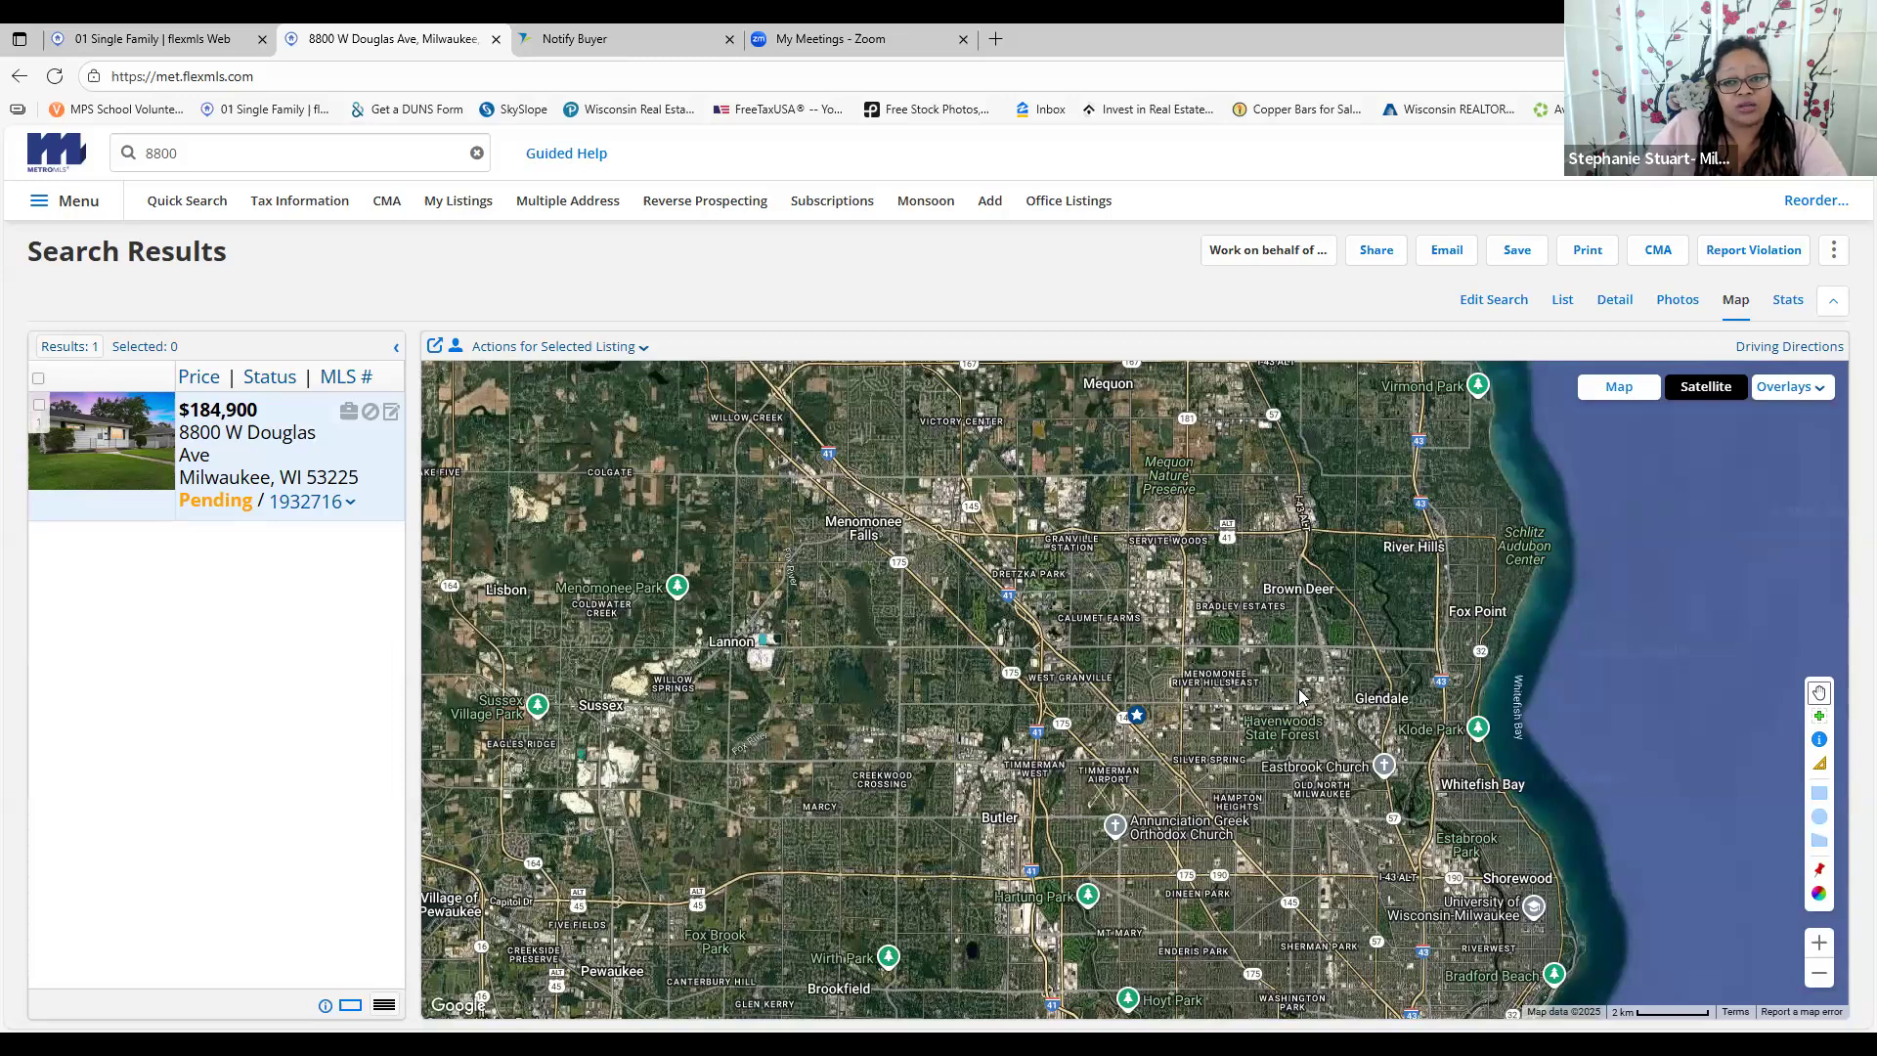
pyautogui.scroll(1, 1300, 696)
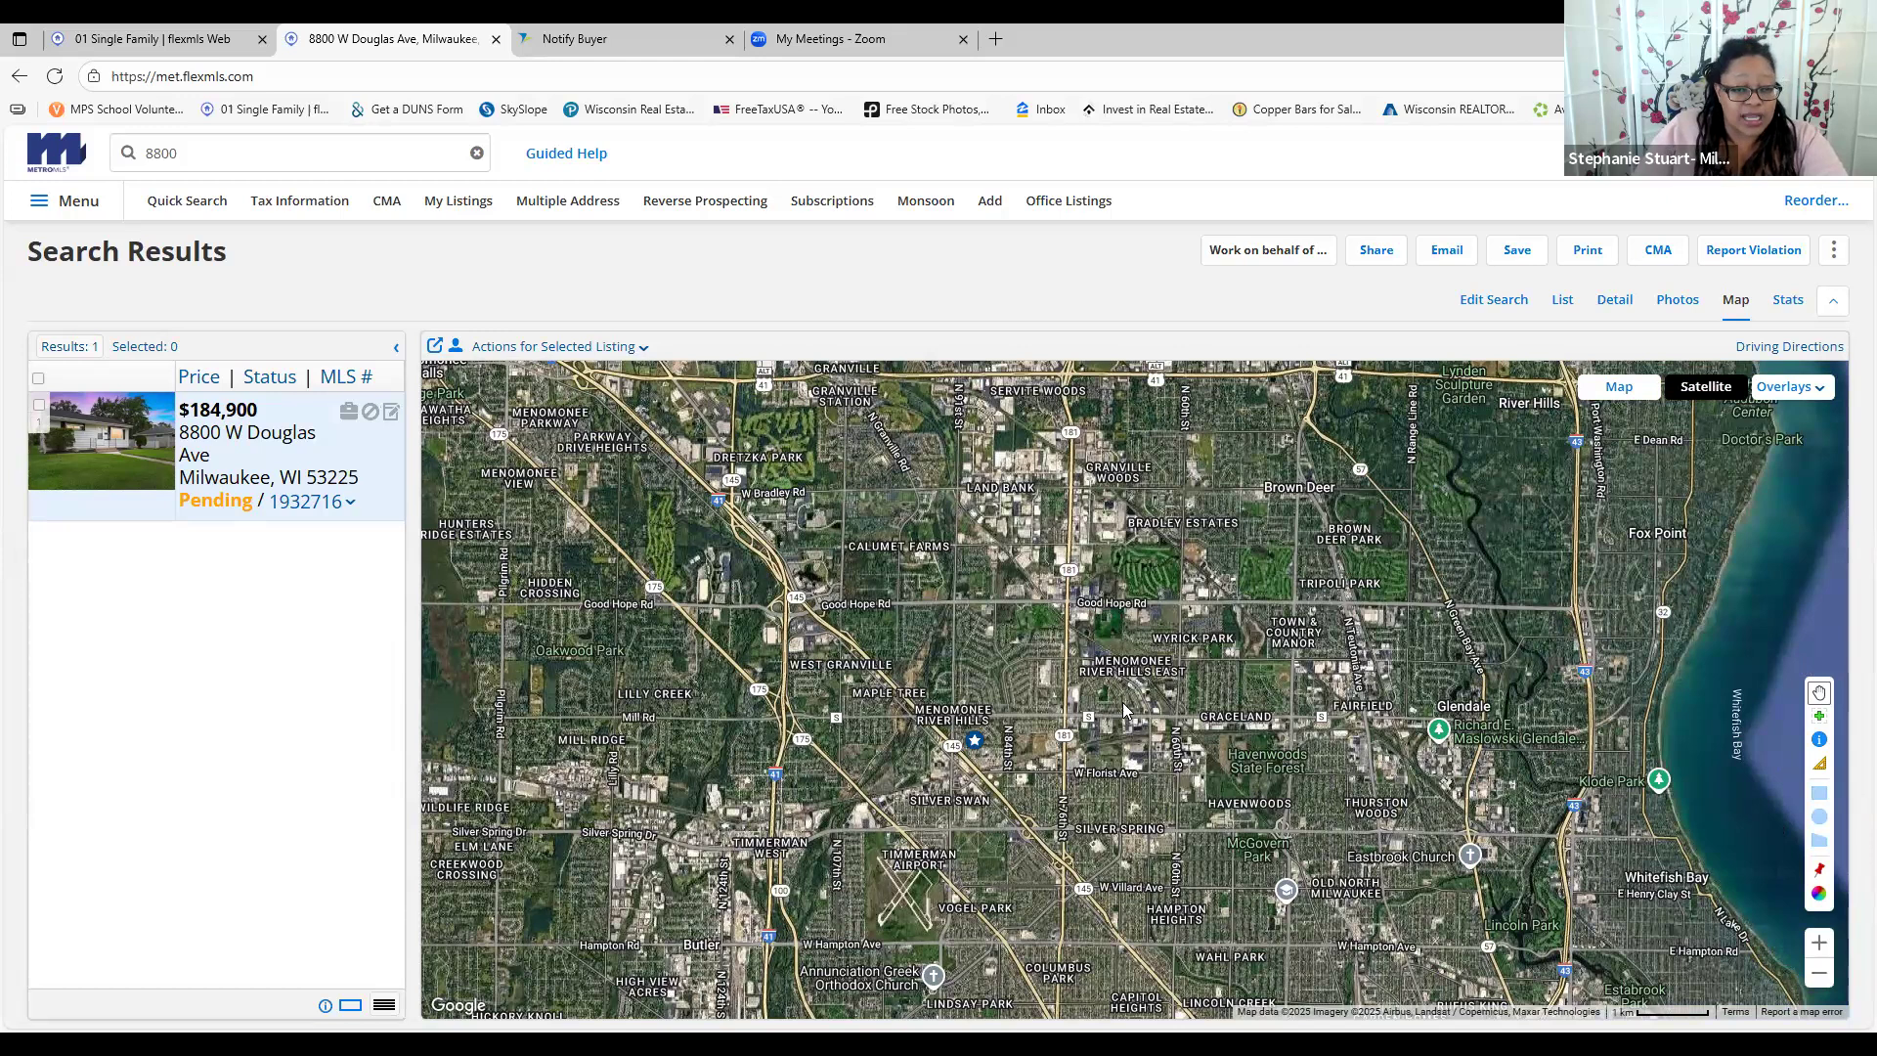
pyautogui.click(1821, 976)
pyautogui.click(1821, 976)
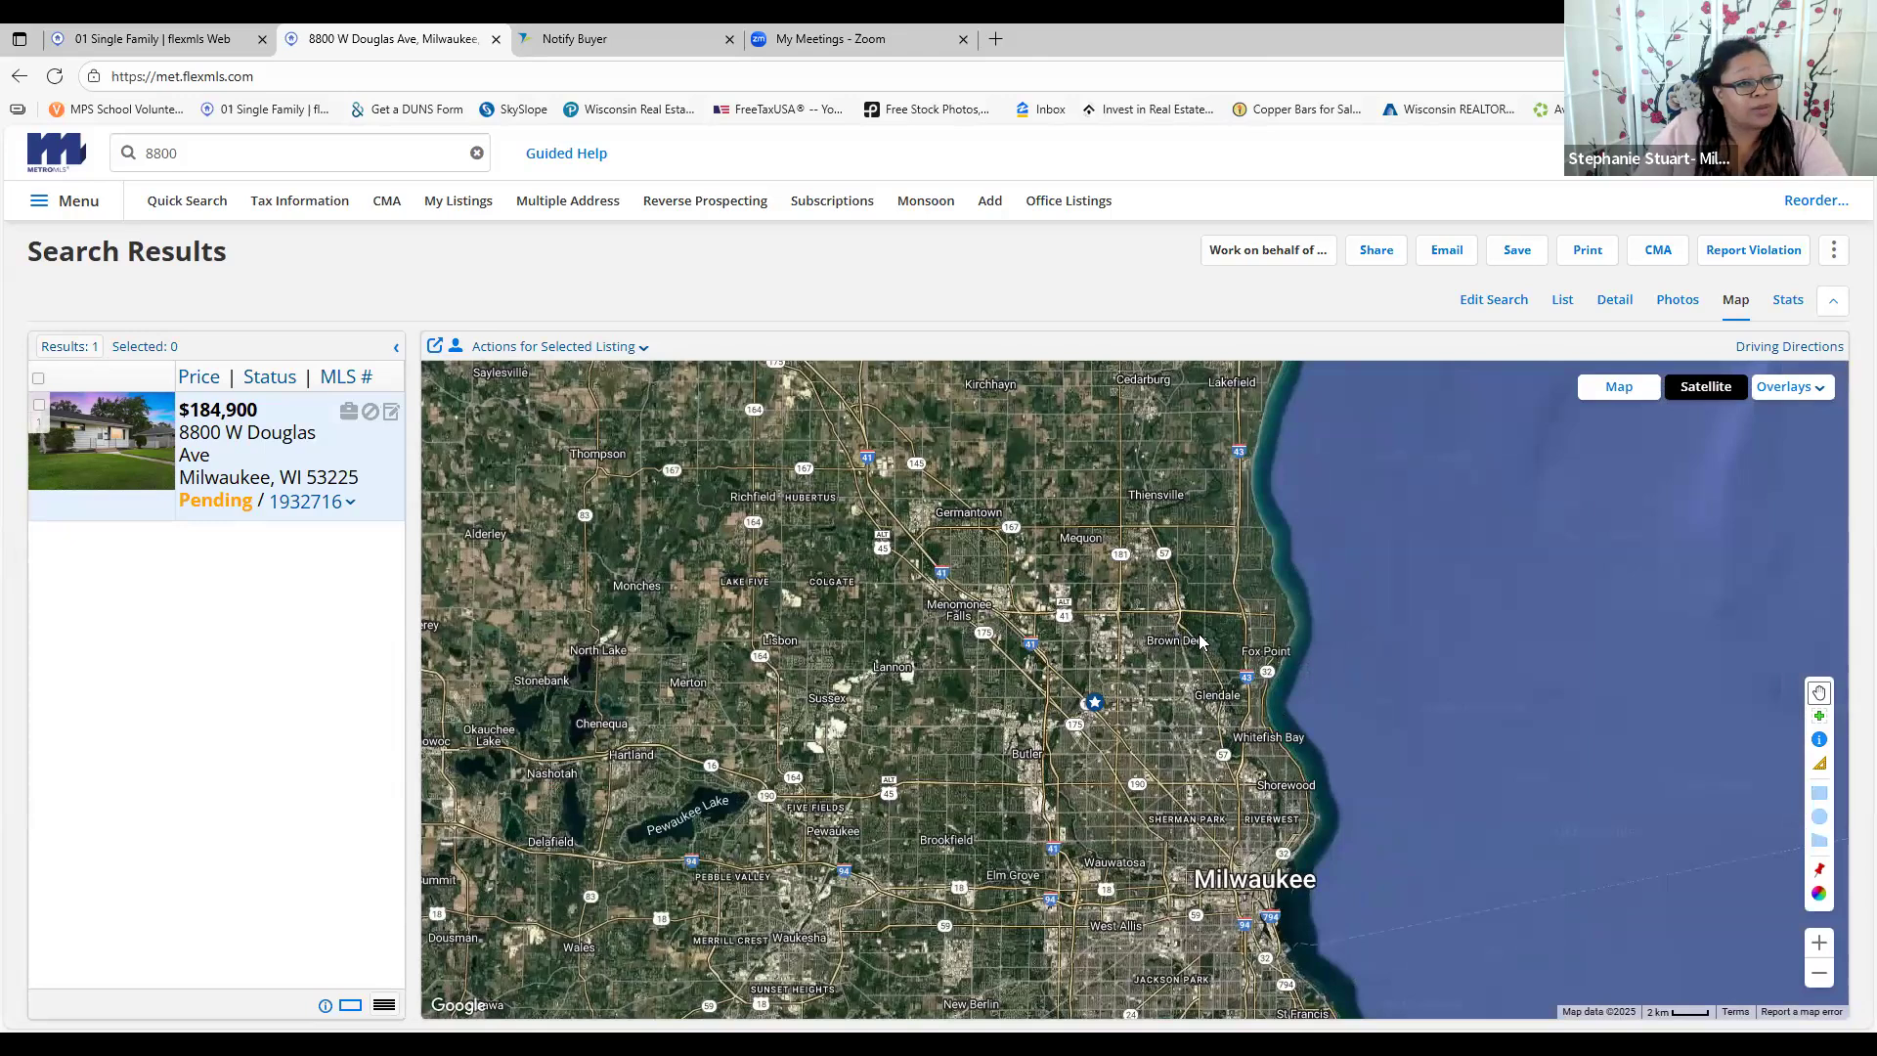
pyautogui.click(1827, 946)
pyautogui.click(1827, 945)
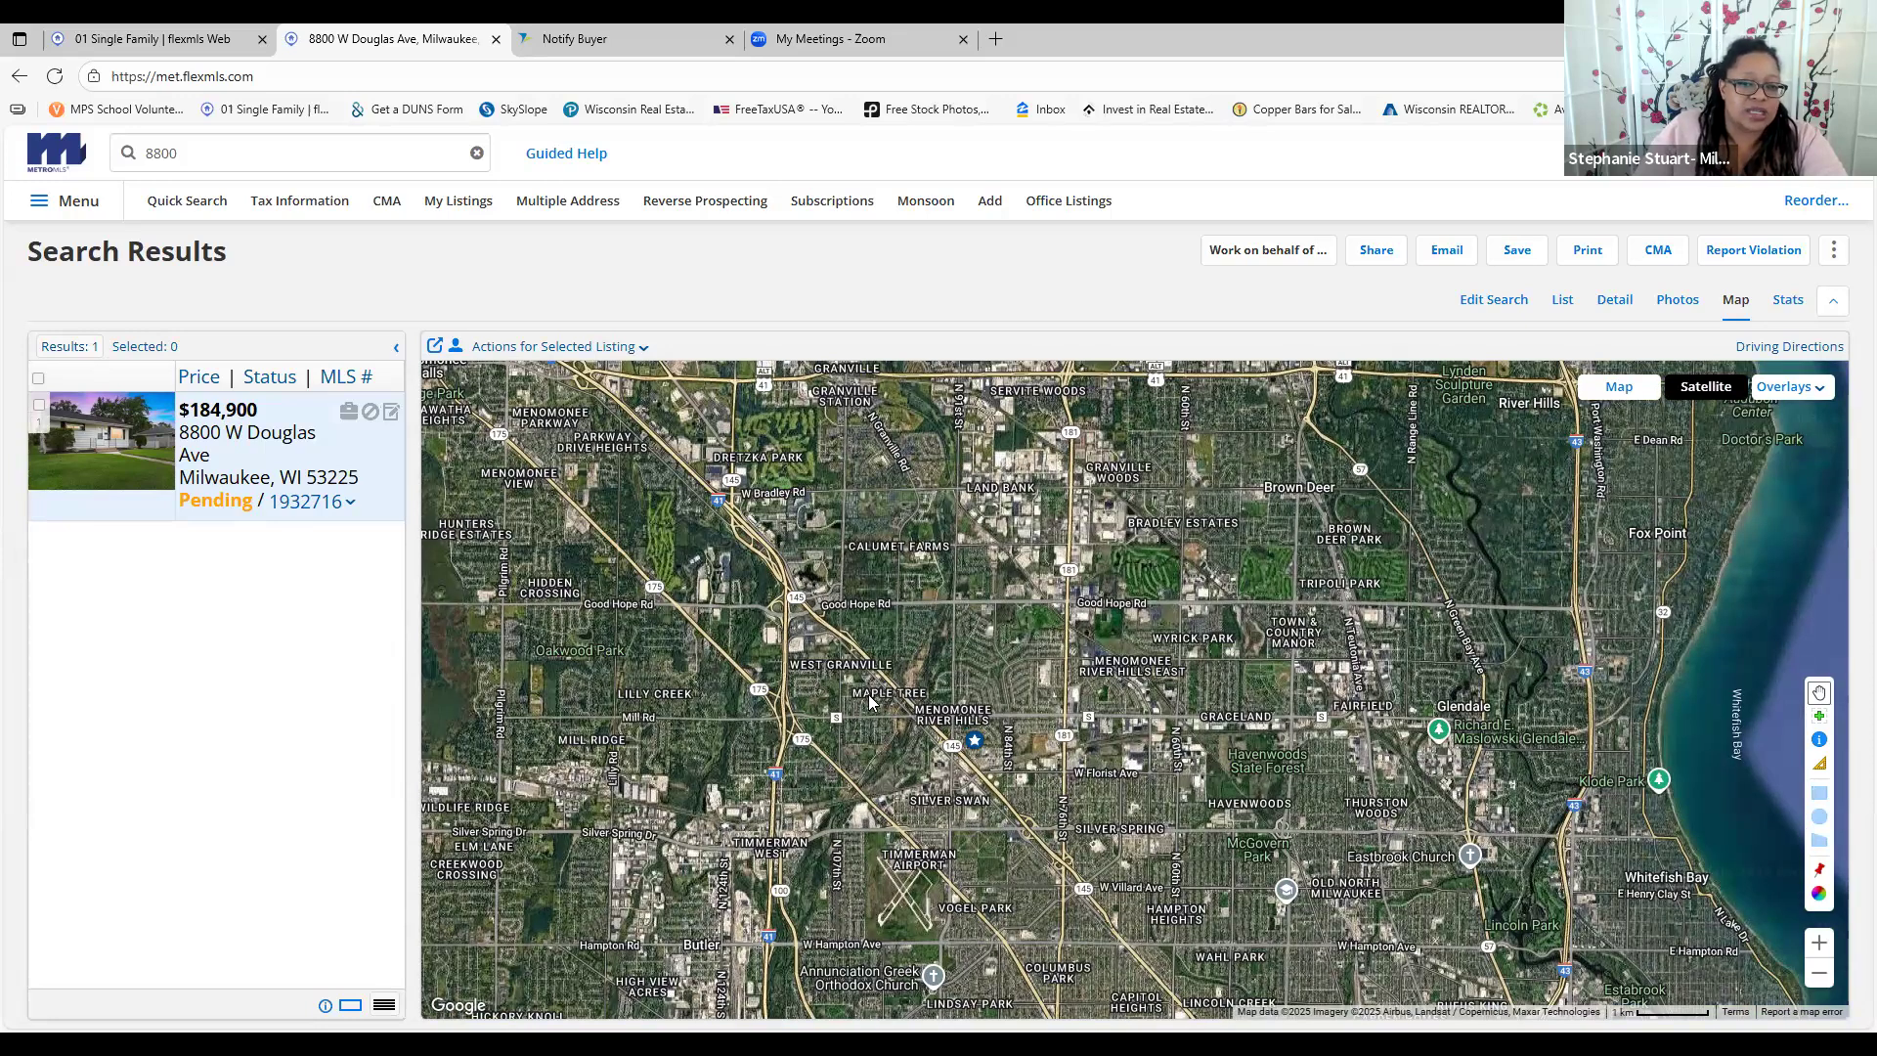
pyautogui.click(1819, 944)
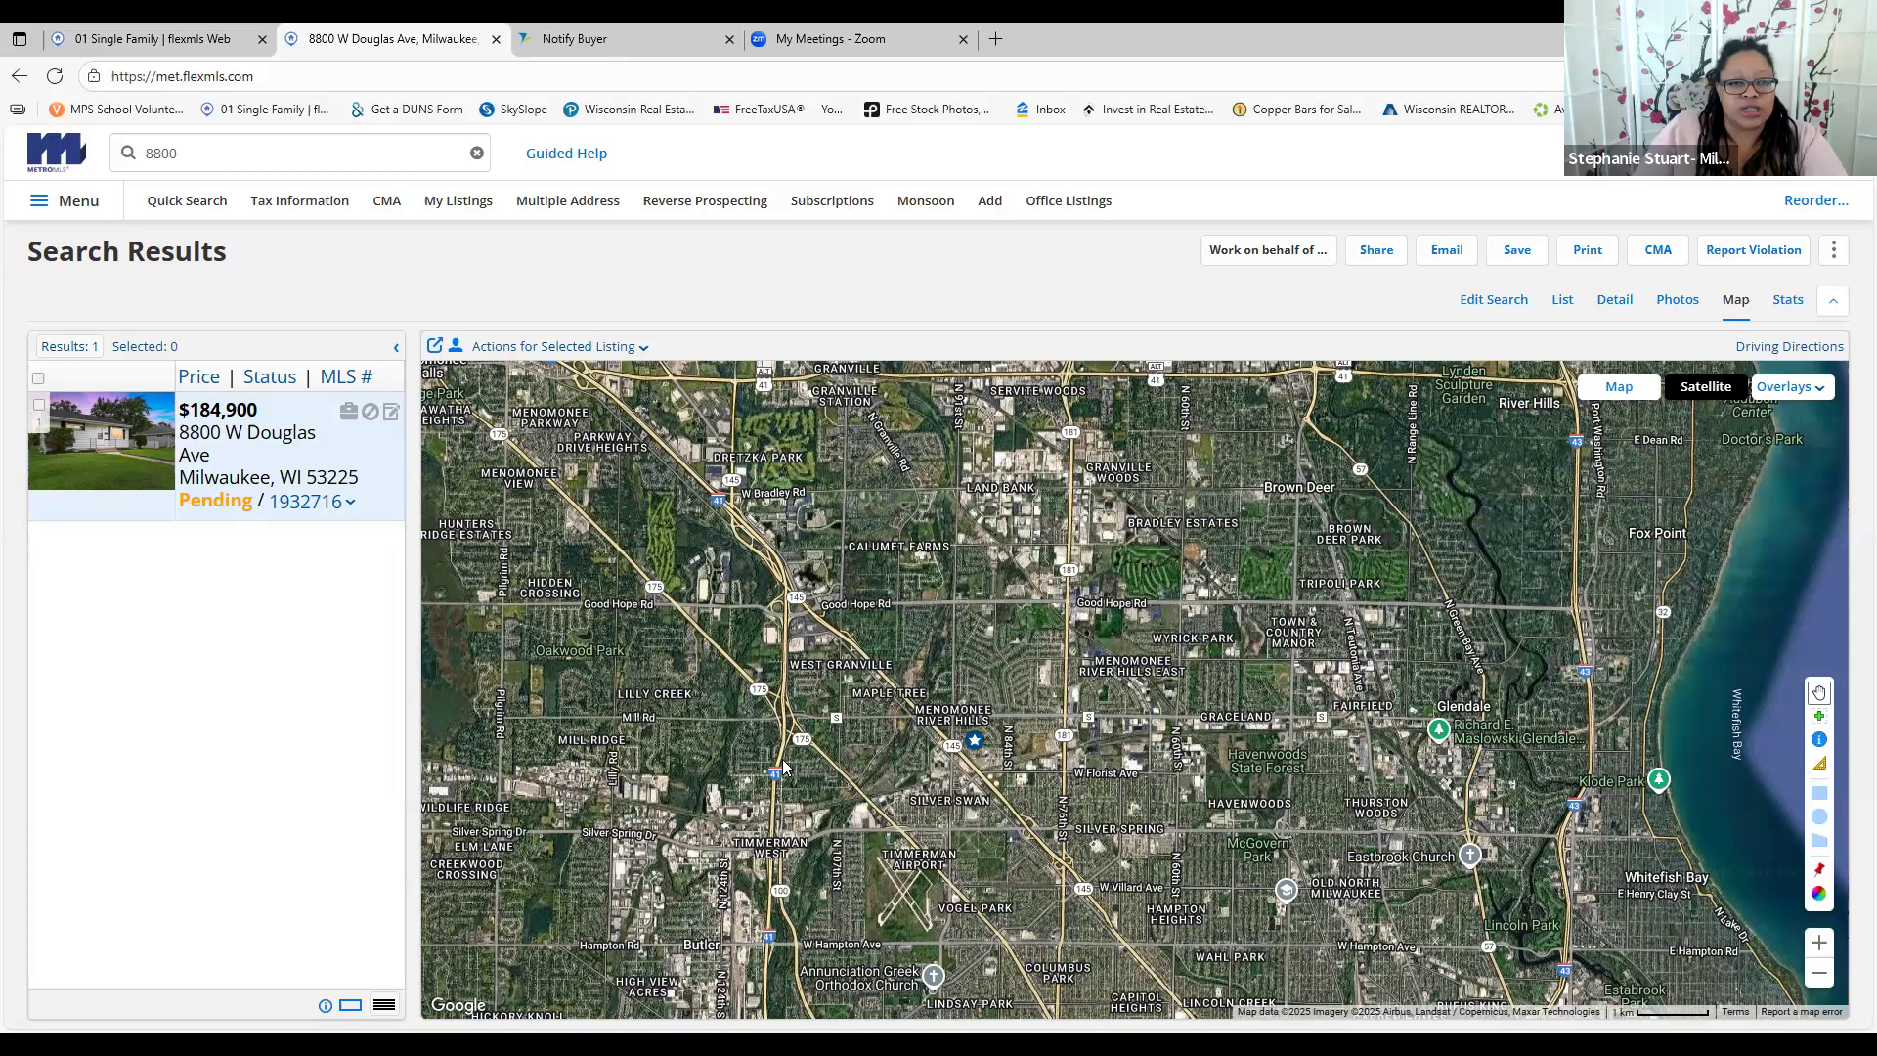
# Pan the satellite view past Silver Spring and Timmerman Airport toward the lakeshore
pyautogui.moveTo(586, 722); pyautogui.dragTo(758, 729)
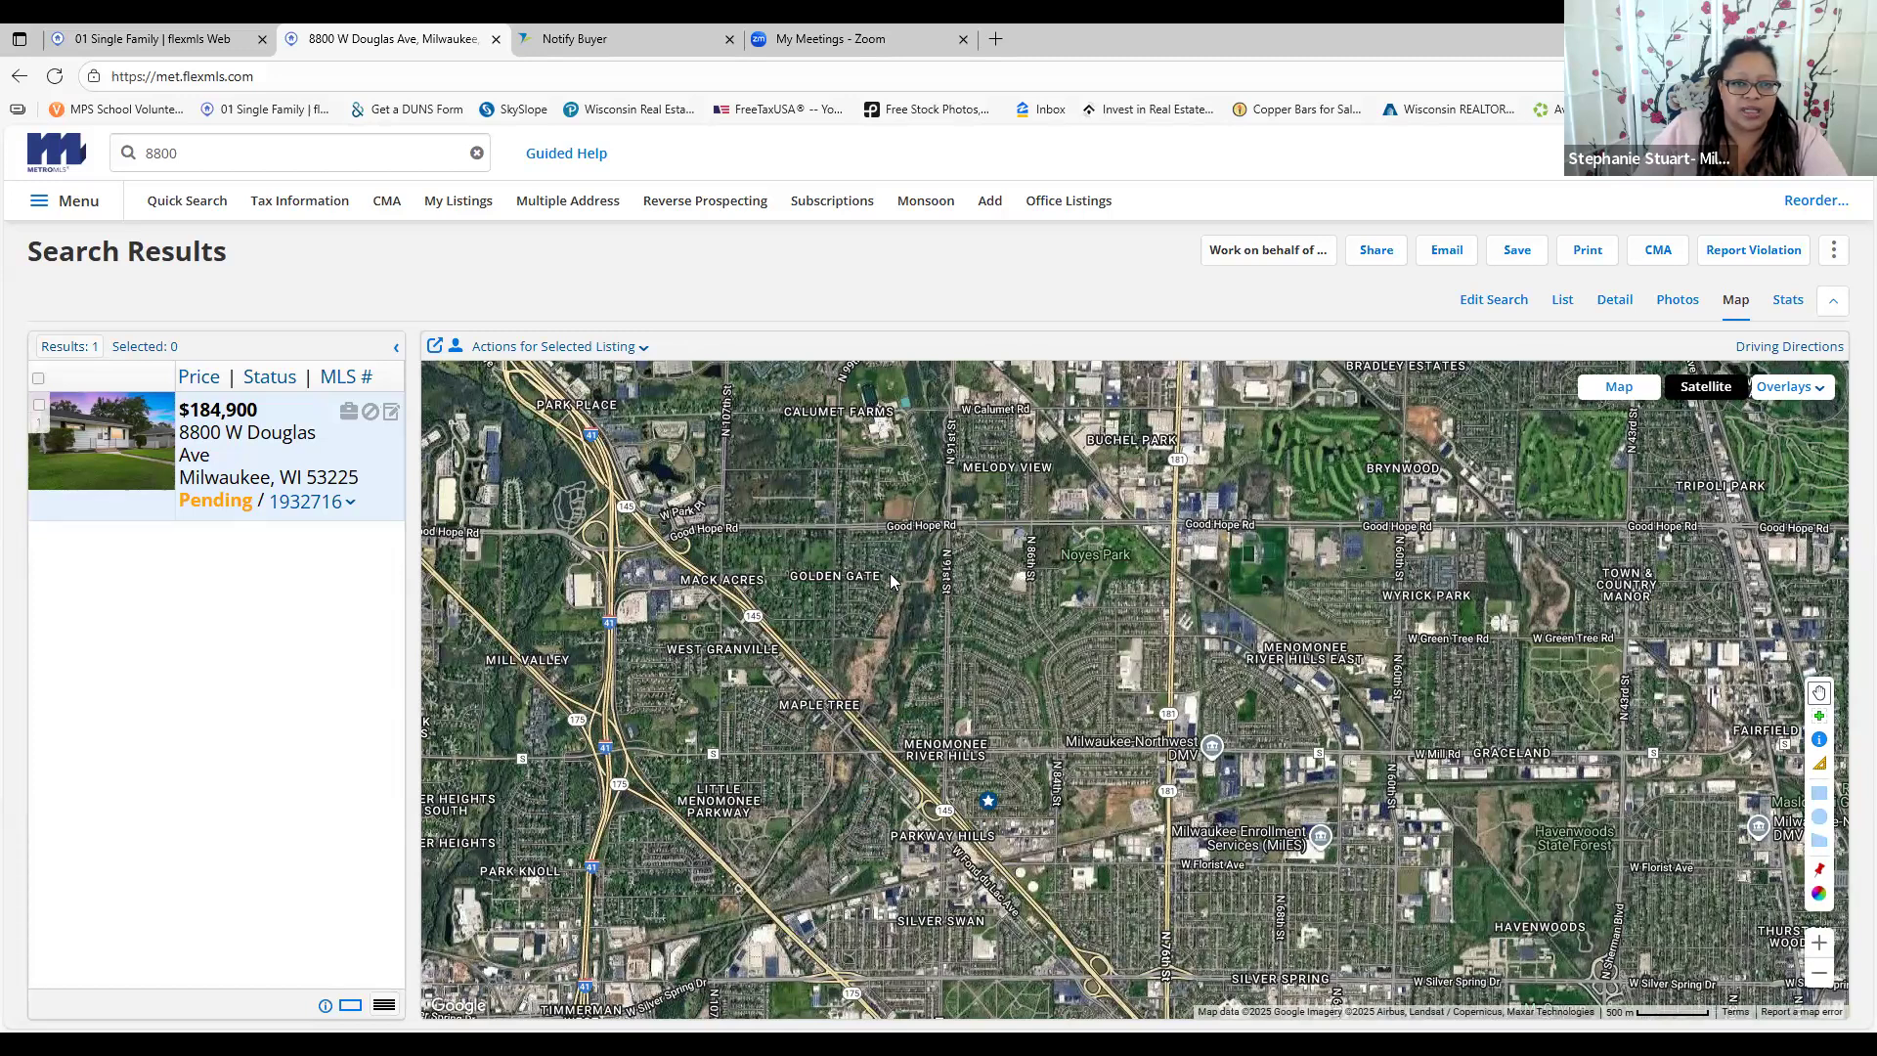
pyautogui.moveTo(852, 416); pyautogui.dragTo(860, 493)
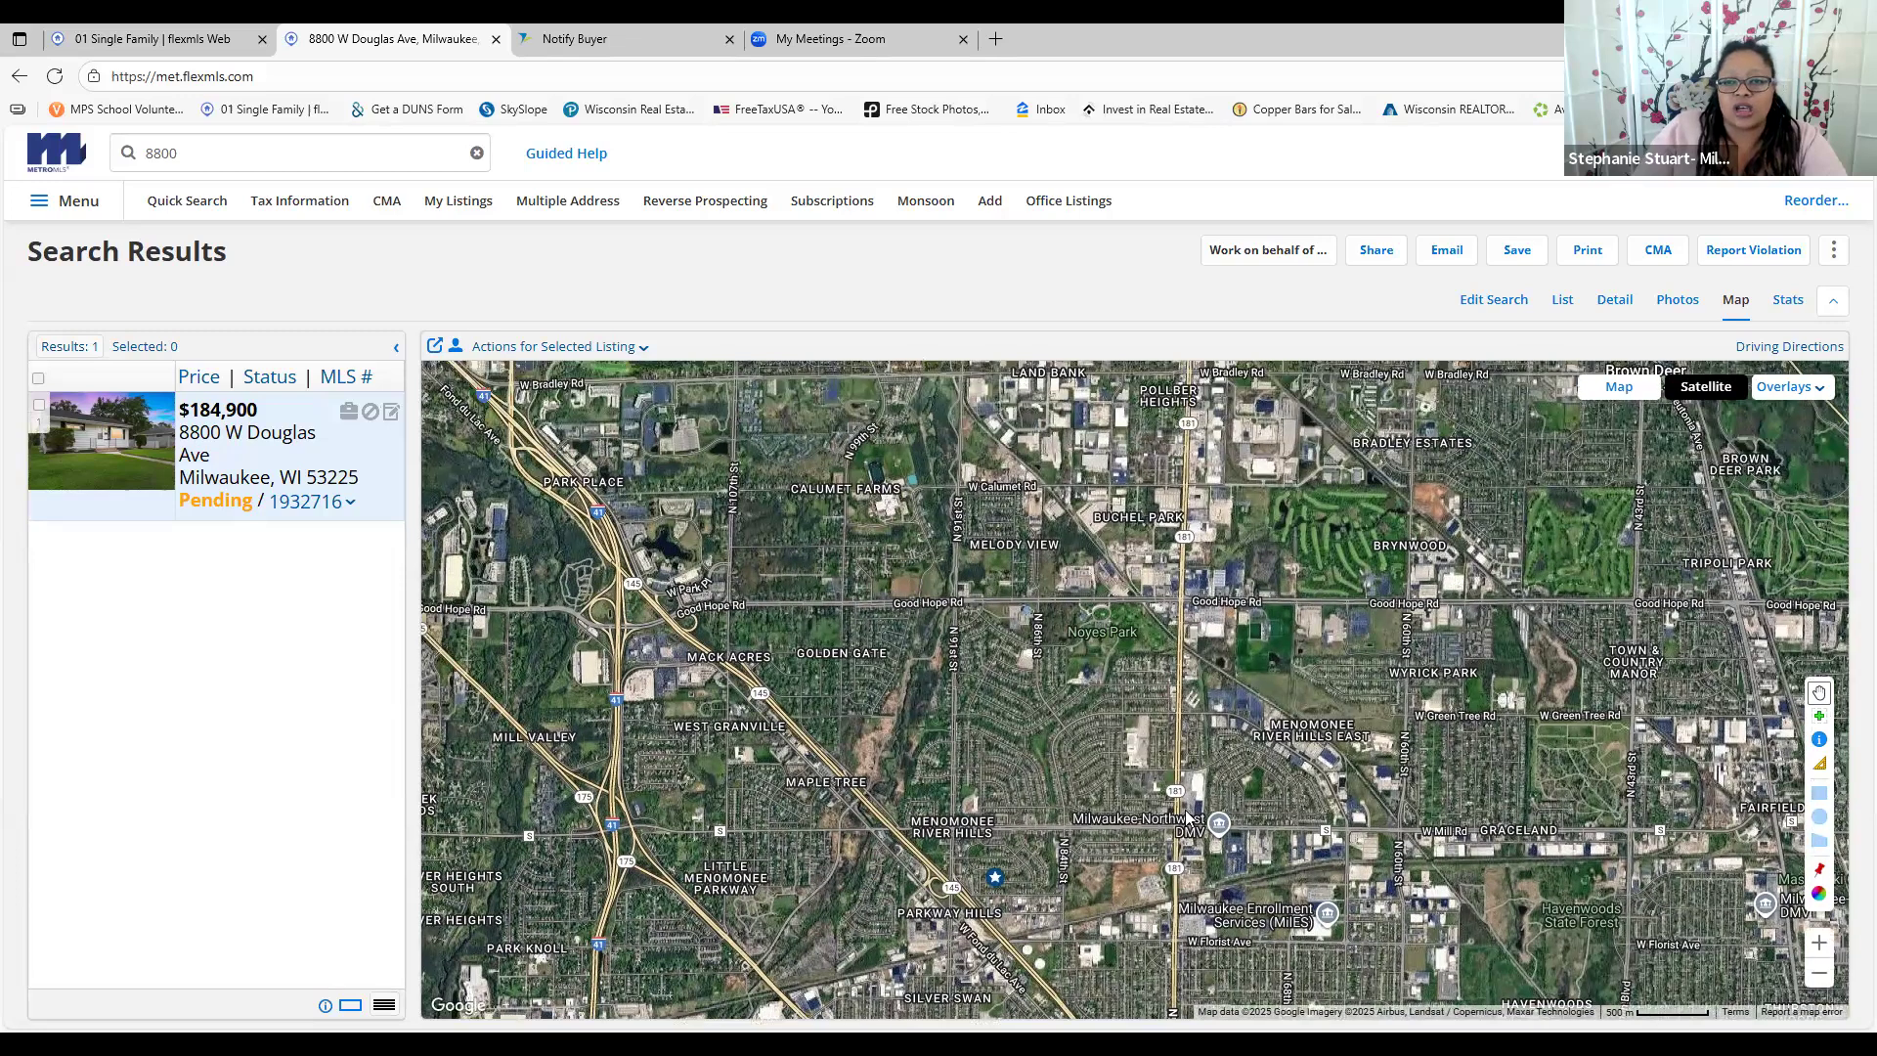
pyautogui.moveTo(980, 967); pyautogui.dragTo(910, 706)
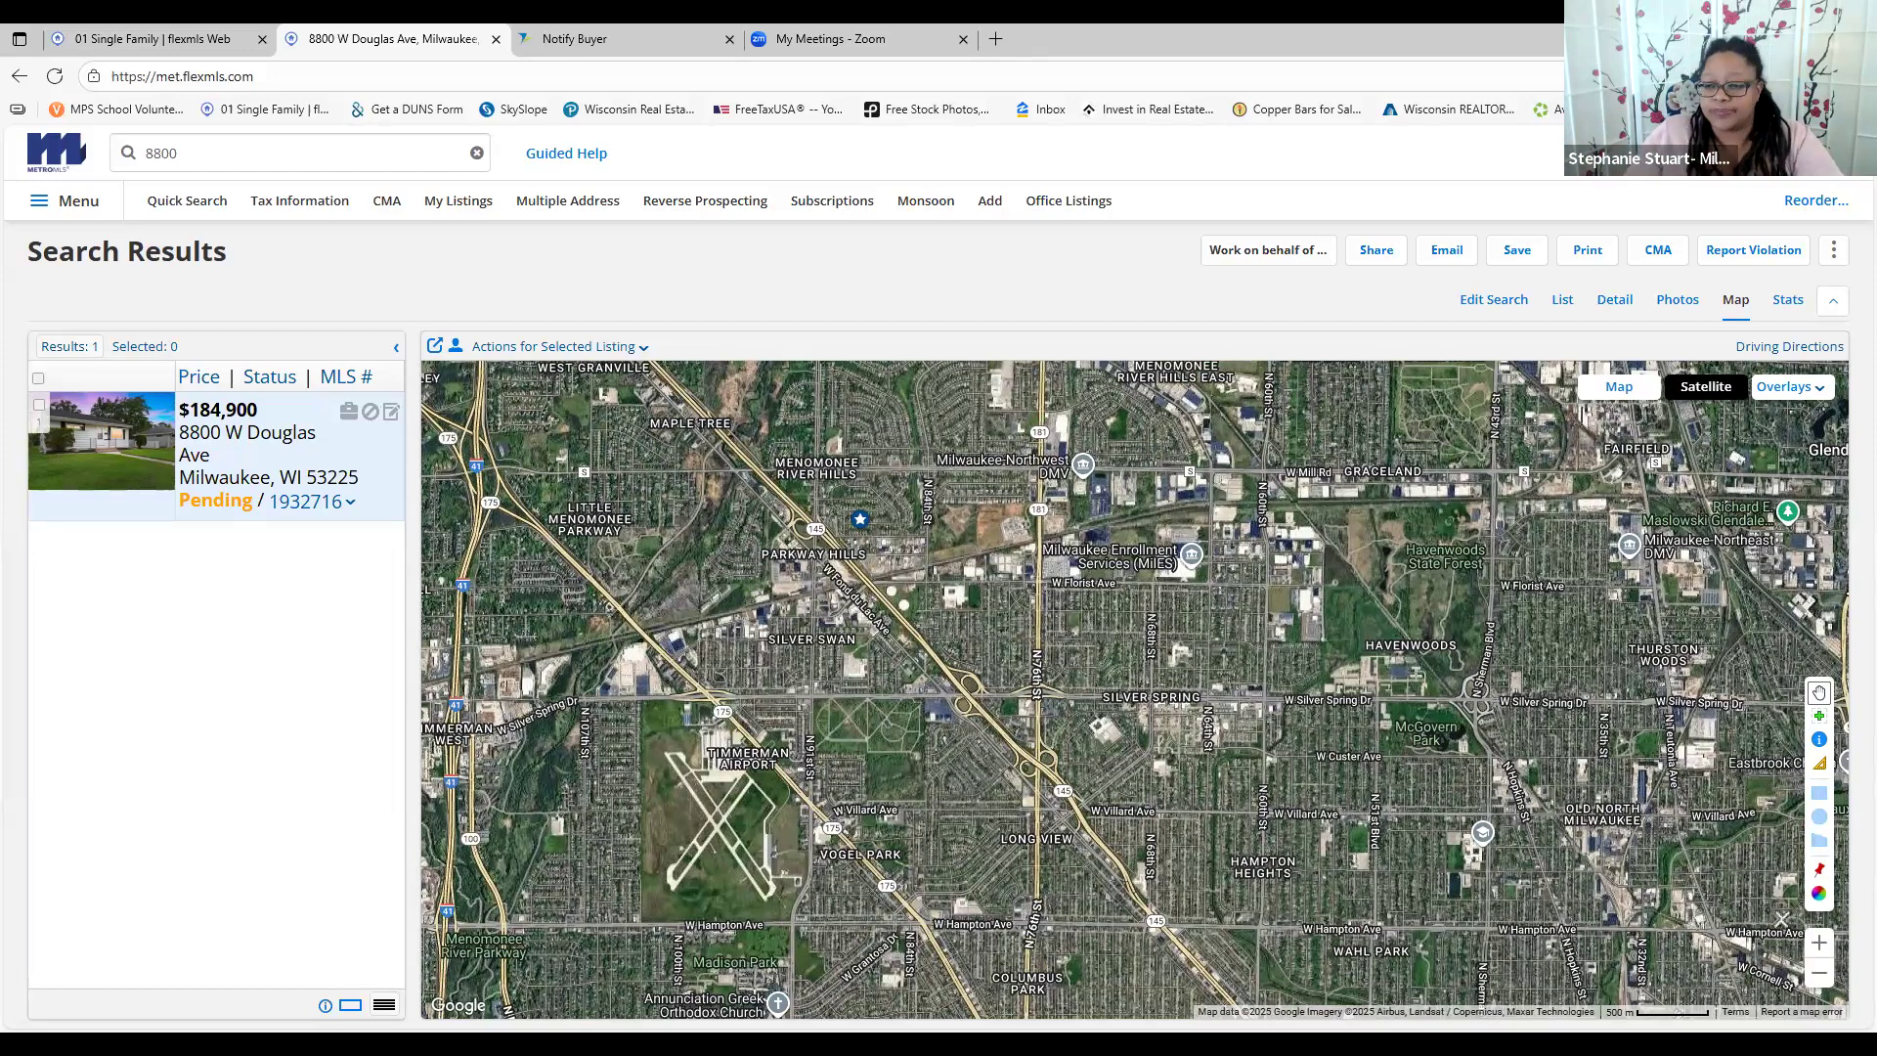
pyautogui.click(1819, 972)
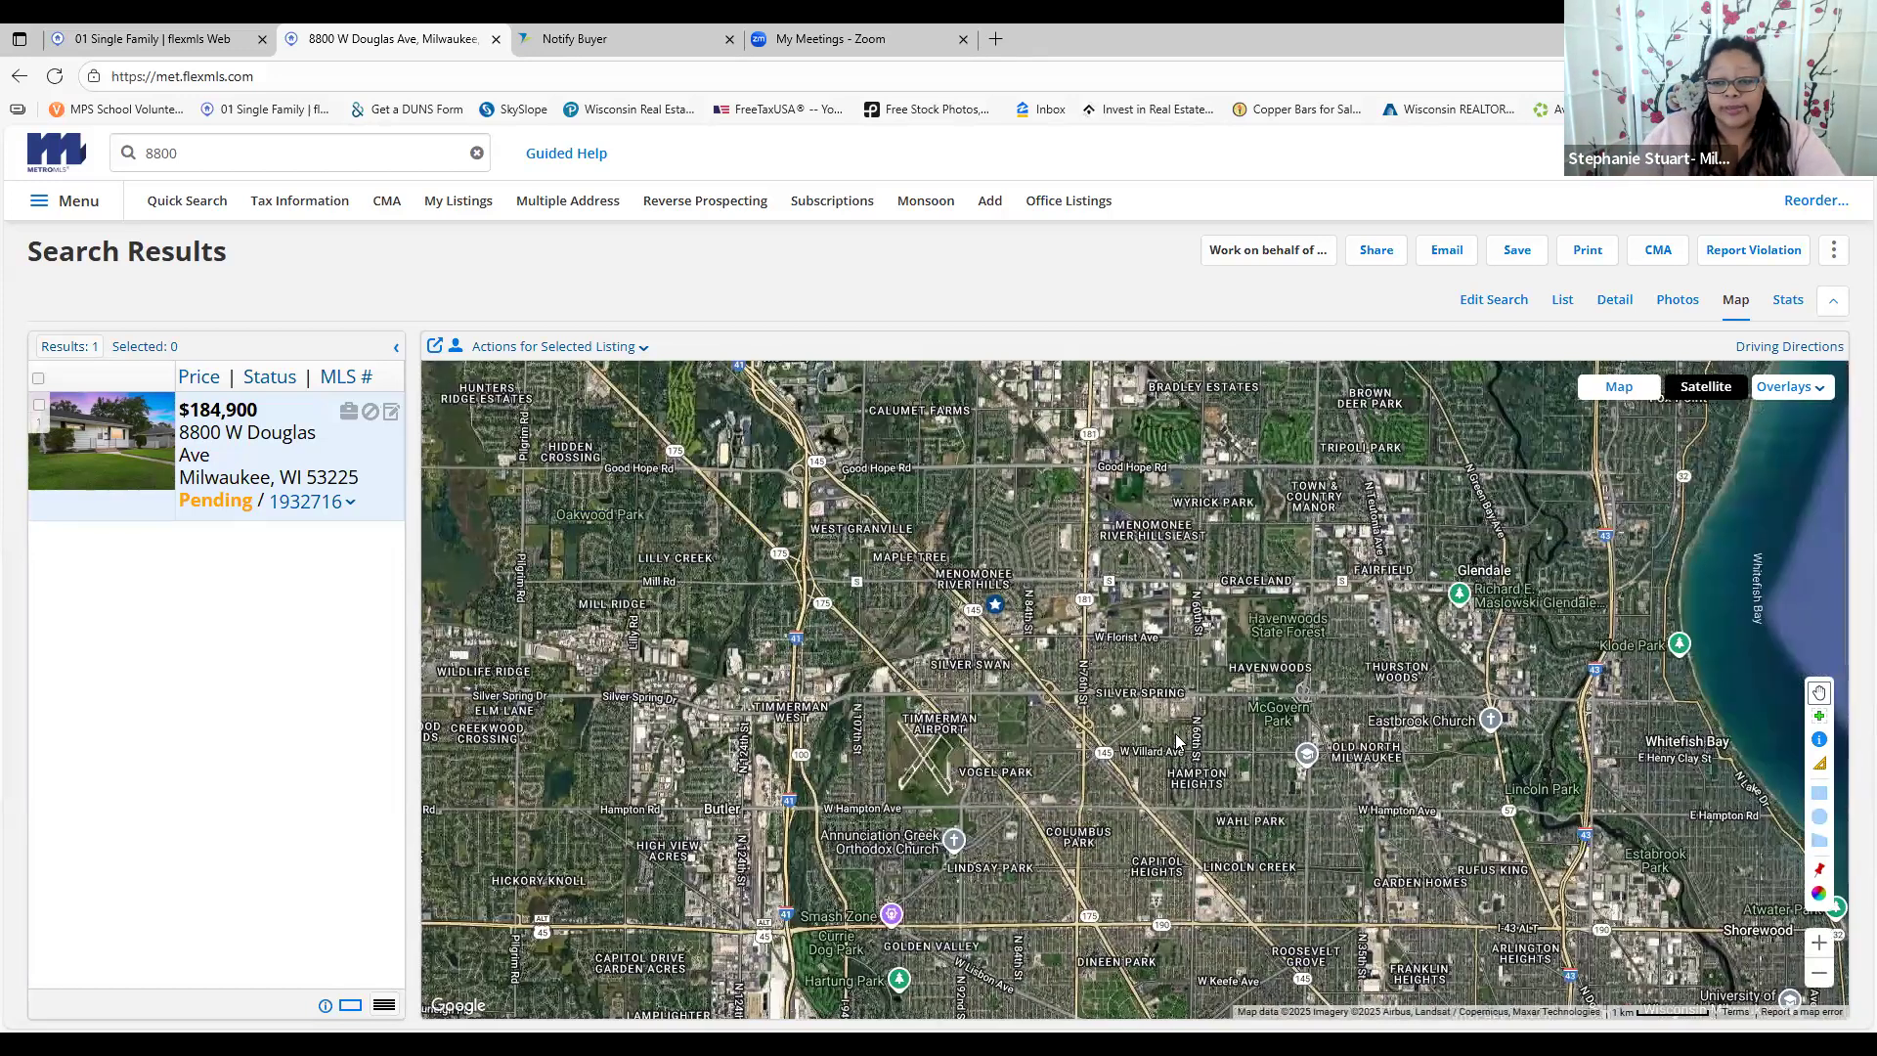
pyautogui.moveTo(1176, 741); pyautogui.dragTo(1119, 635)
pyautogui.moveTo(1307, 746); pyautogui.dragTo(1218, 629)
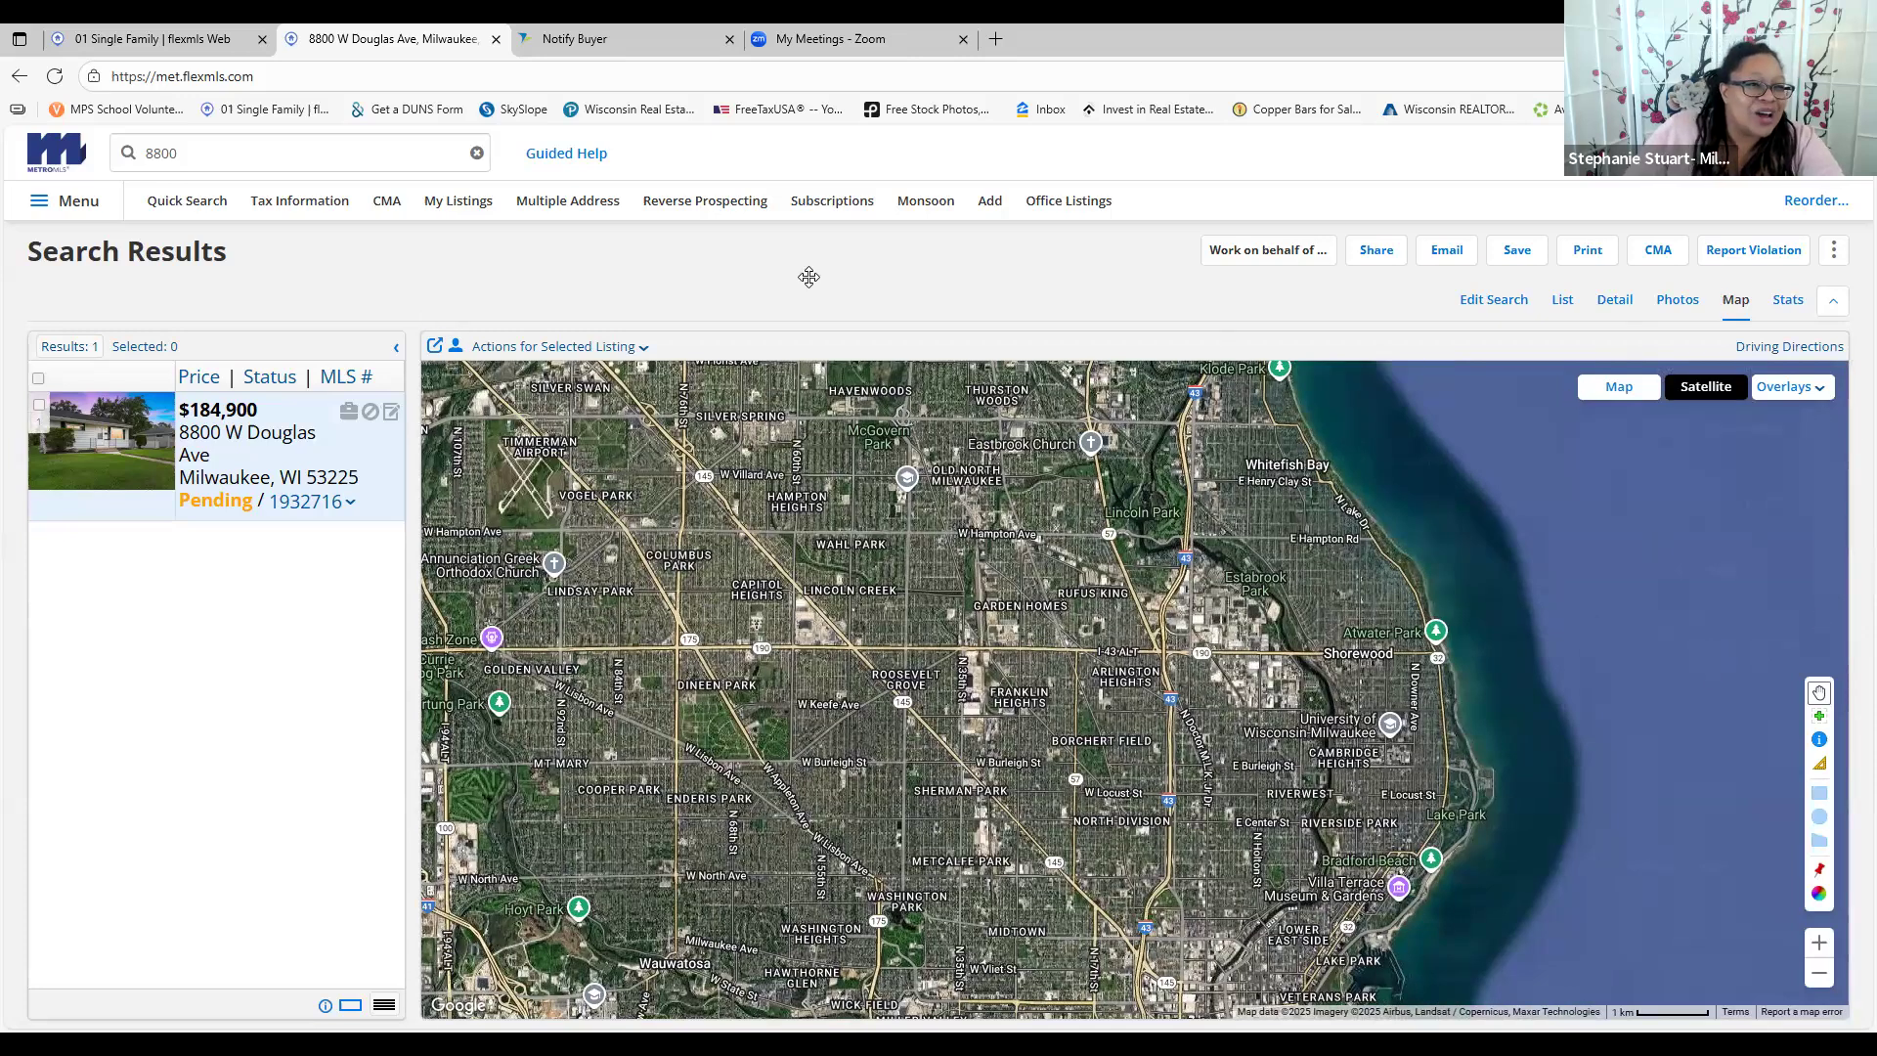
pyautogui.click(192, 204)
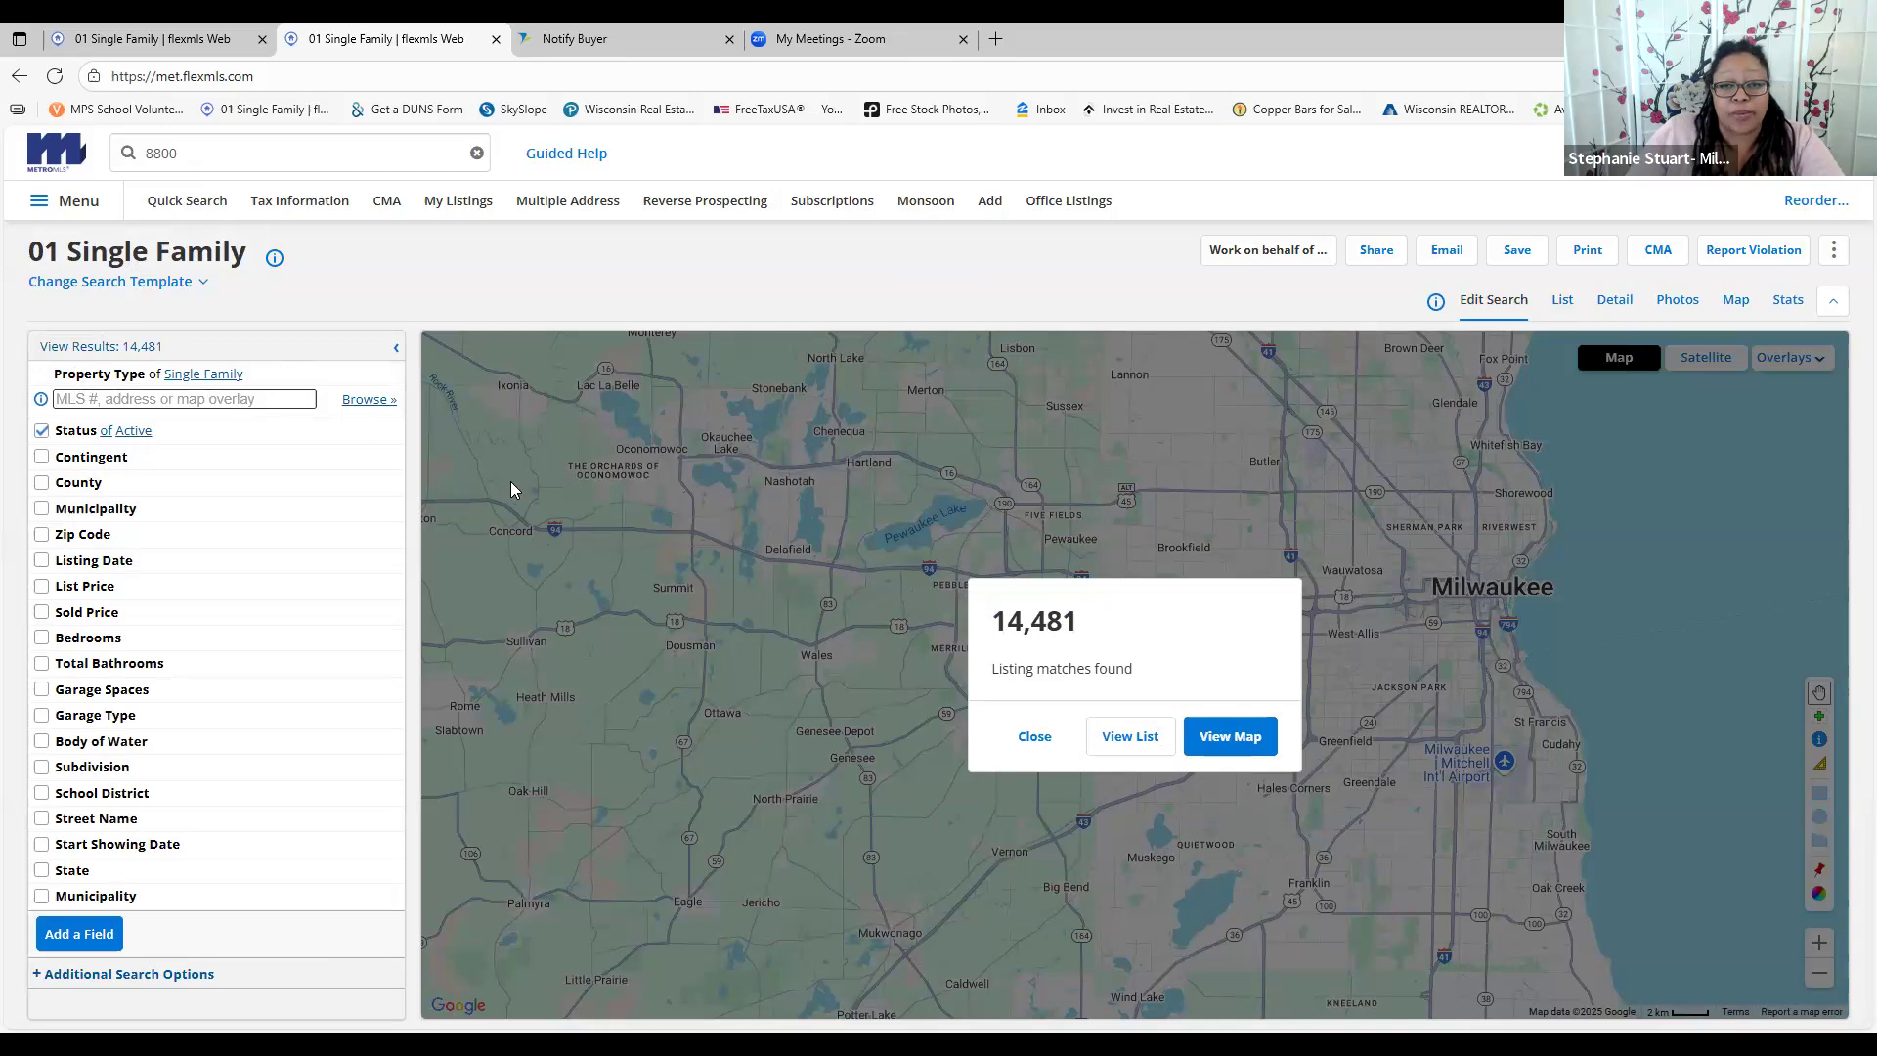
# Require at least 3 bedrooms, 2 bathrooms and 2 garage spaces in the Single Family search
pyautogui.click(1037, 748)
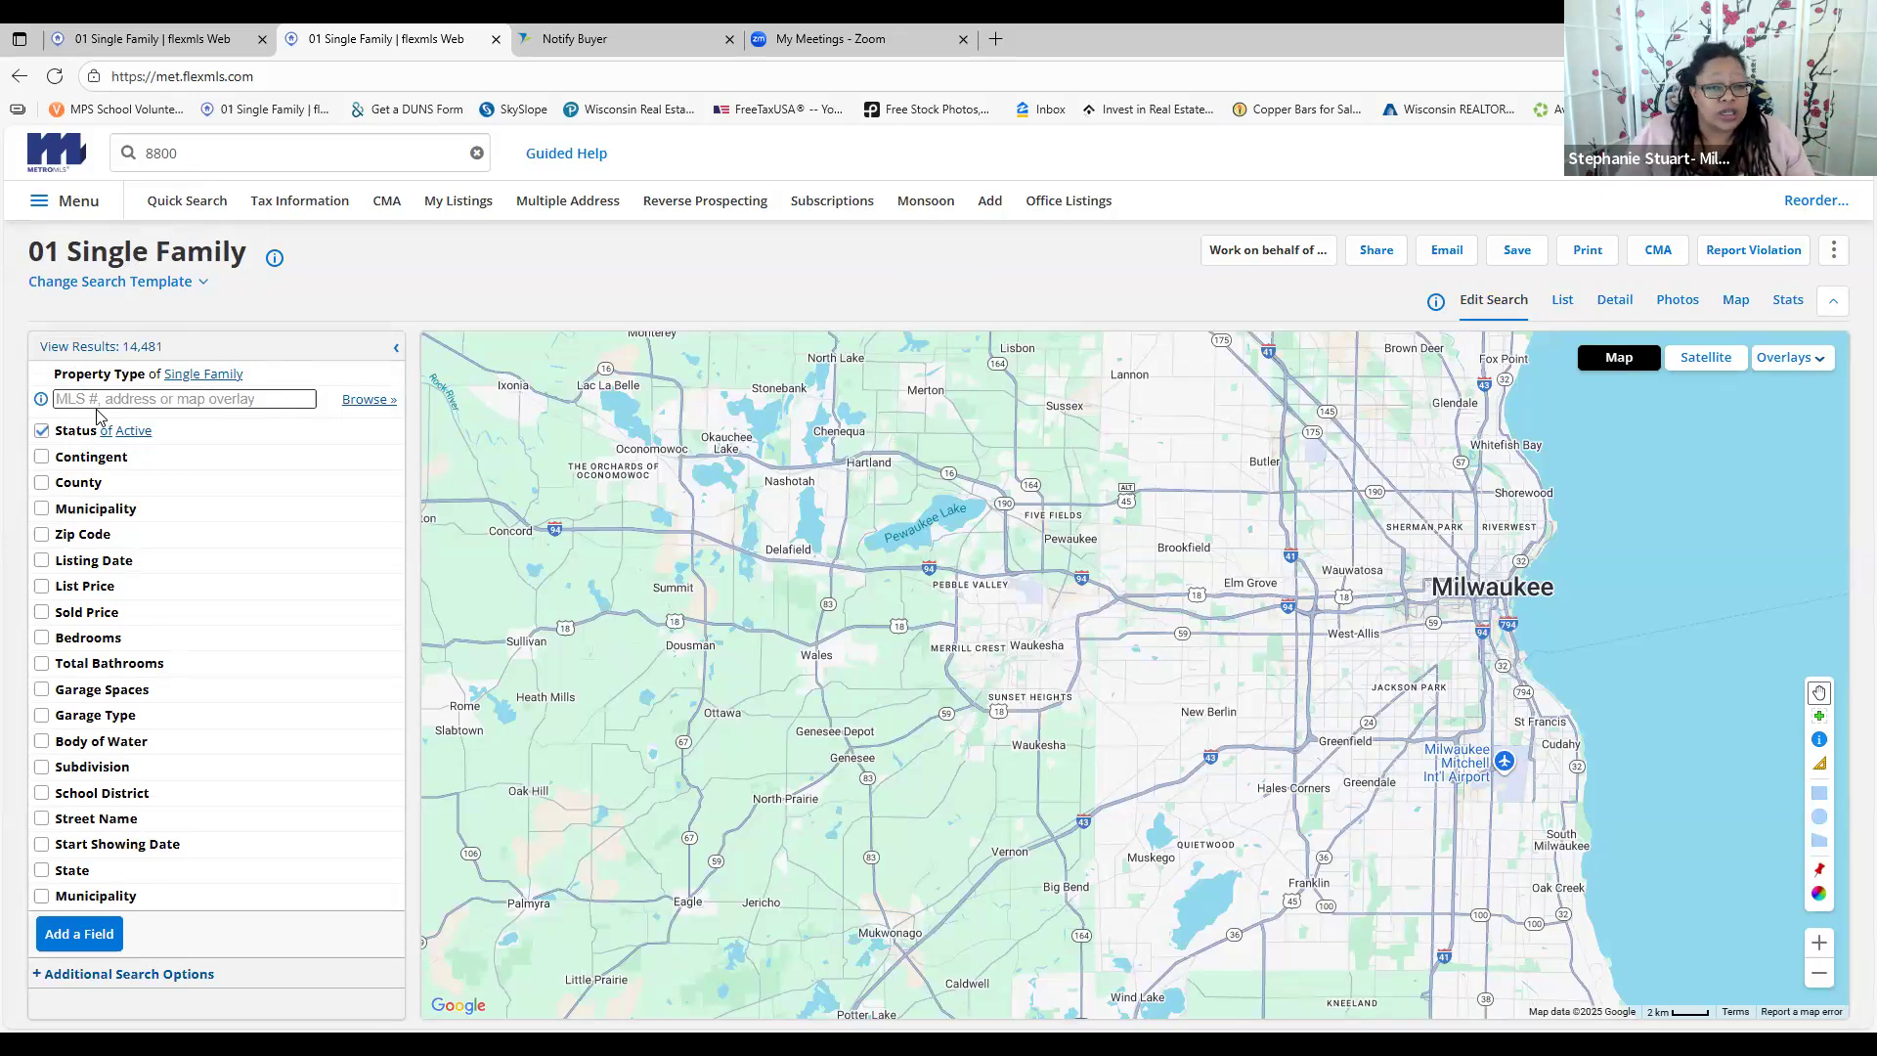
pyautogui.click(41, 637)
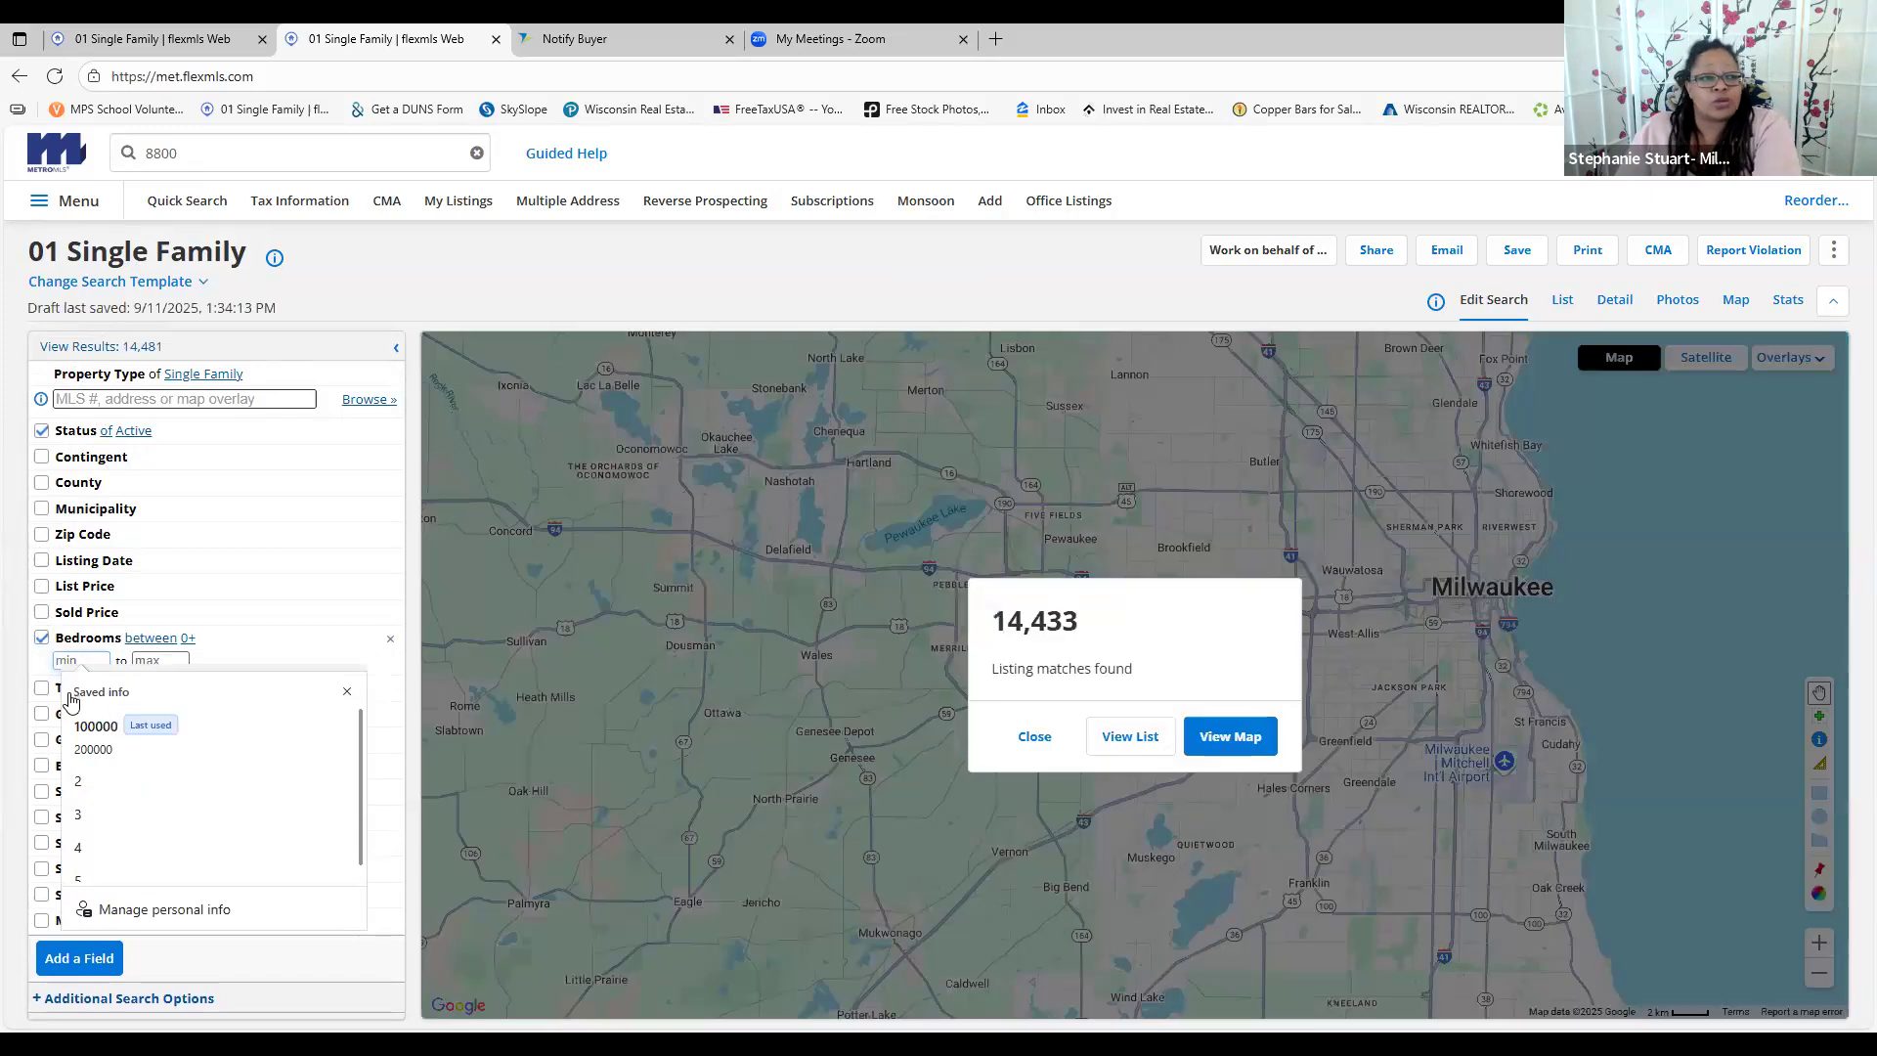
pyautogui.click(78, 814)
pyautogui.click(77, 690)
pyautogui.click(76, 711)
pyautogui.click(73, 772)
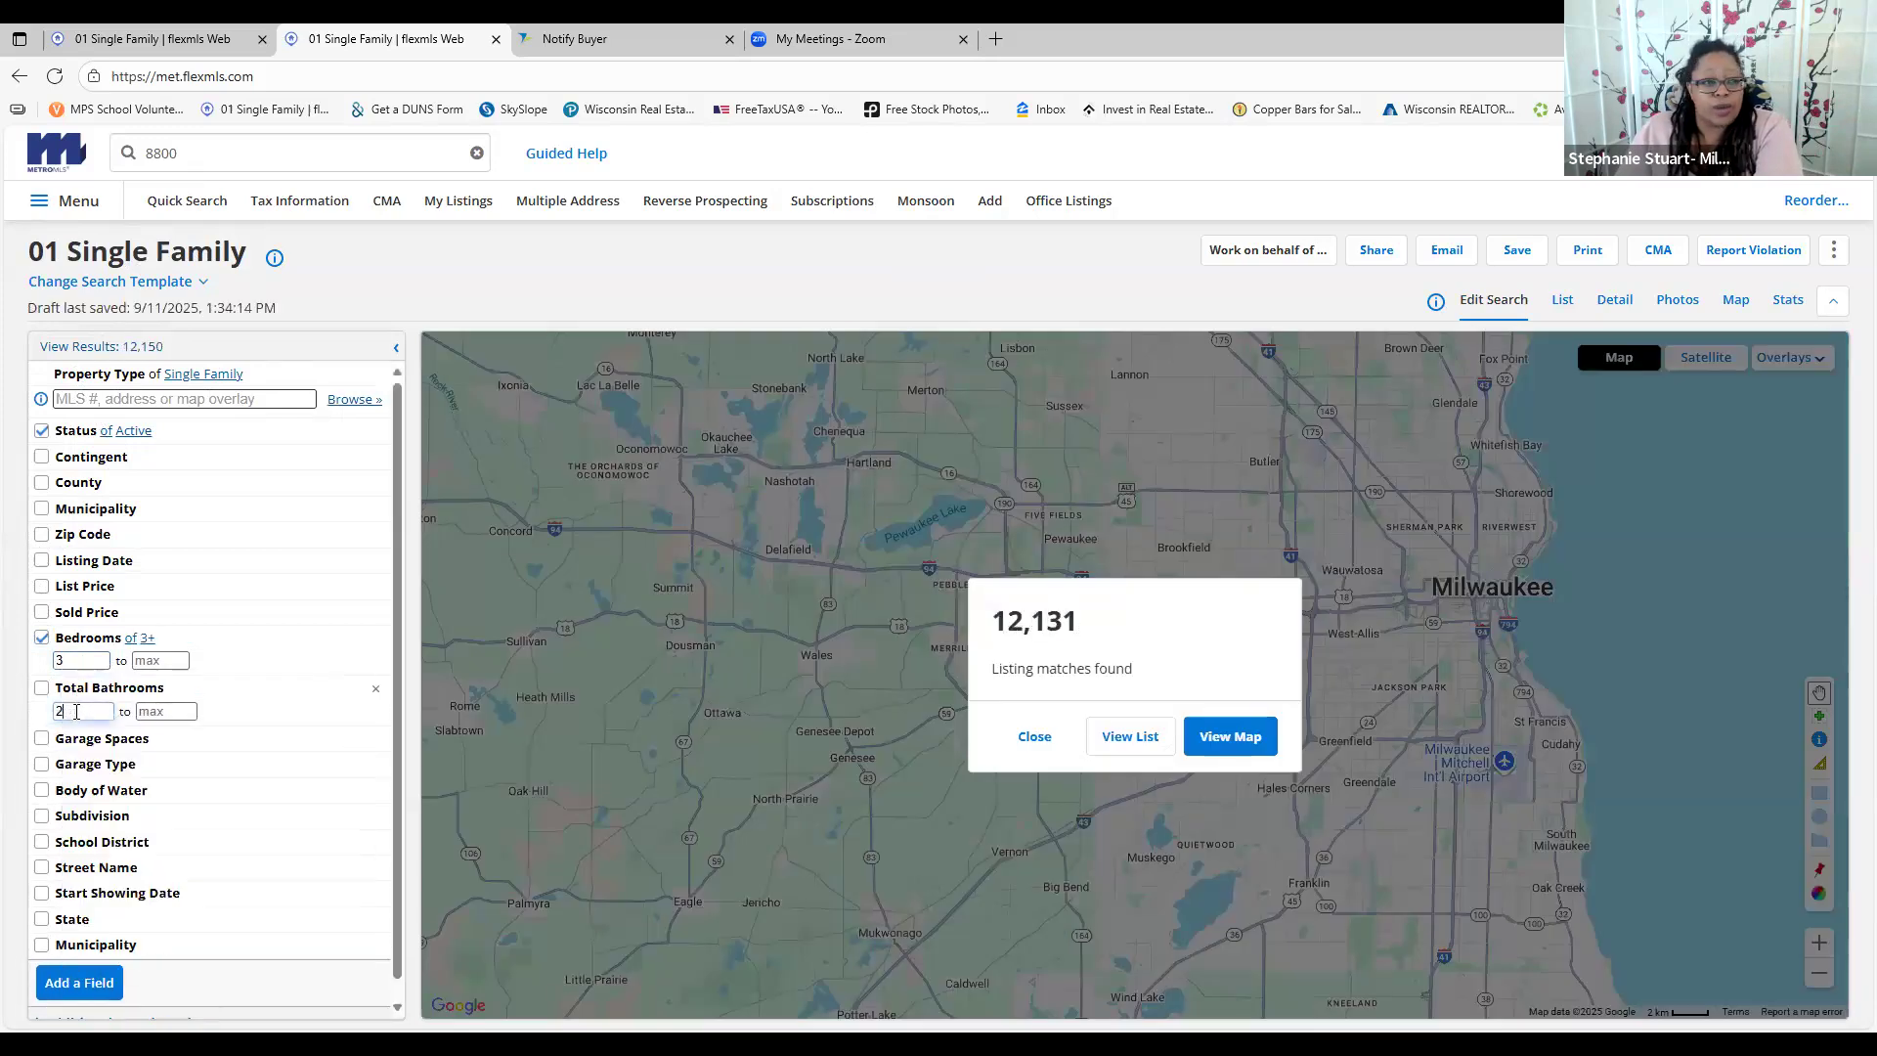
pyautogui.click(70, 743)
pyautogui.click(72, 763)
pyautogui.write('2')
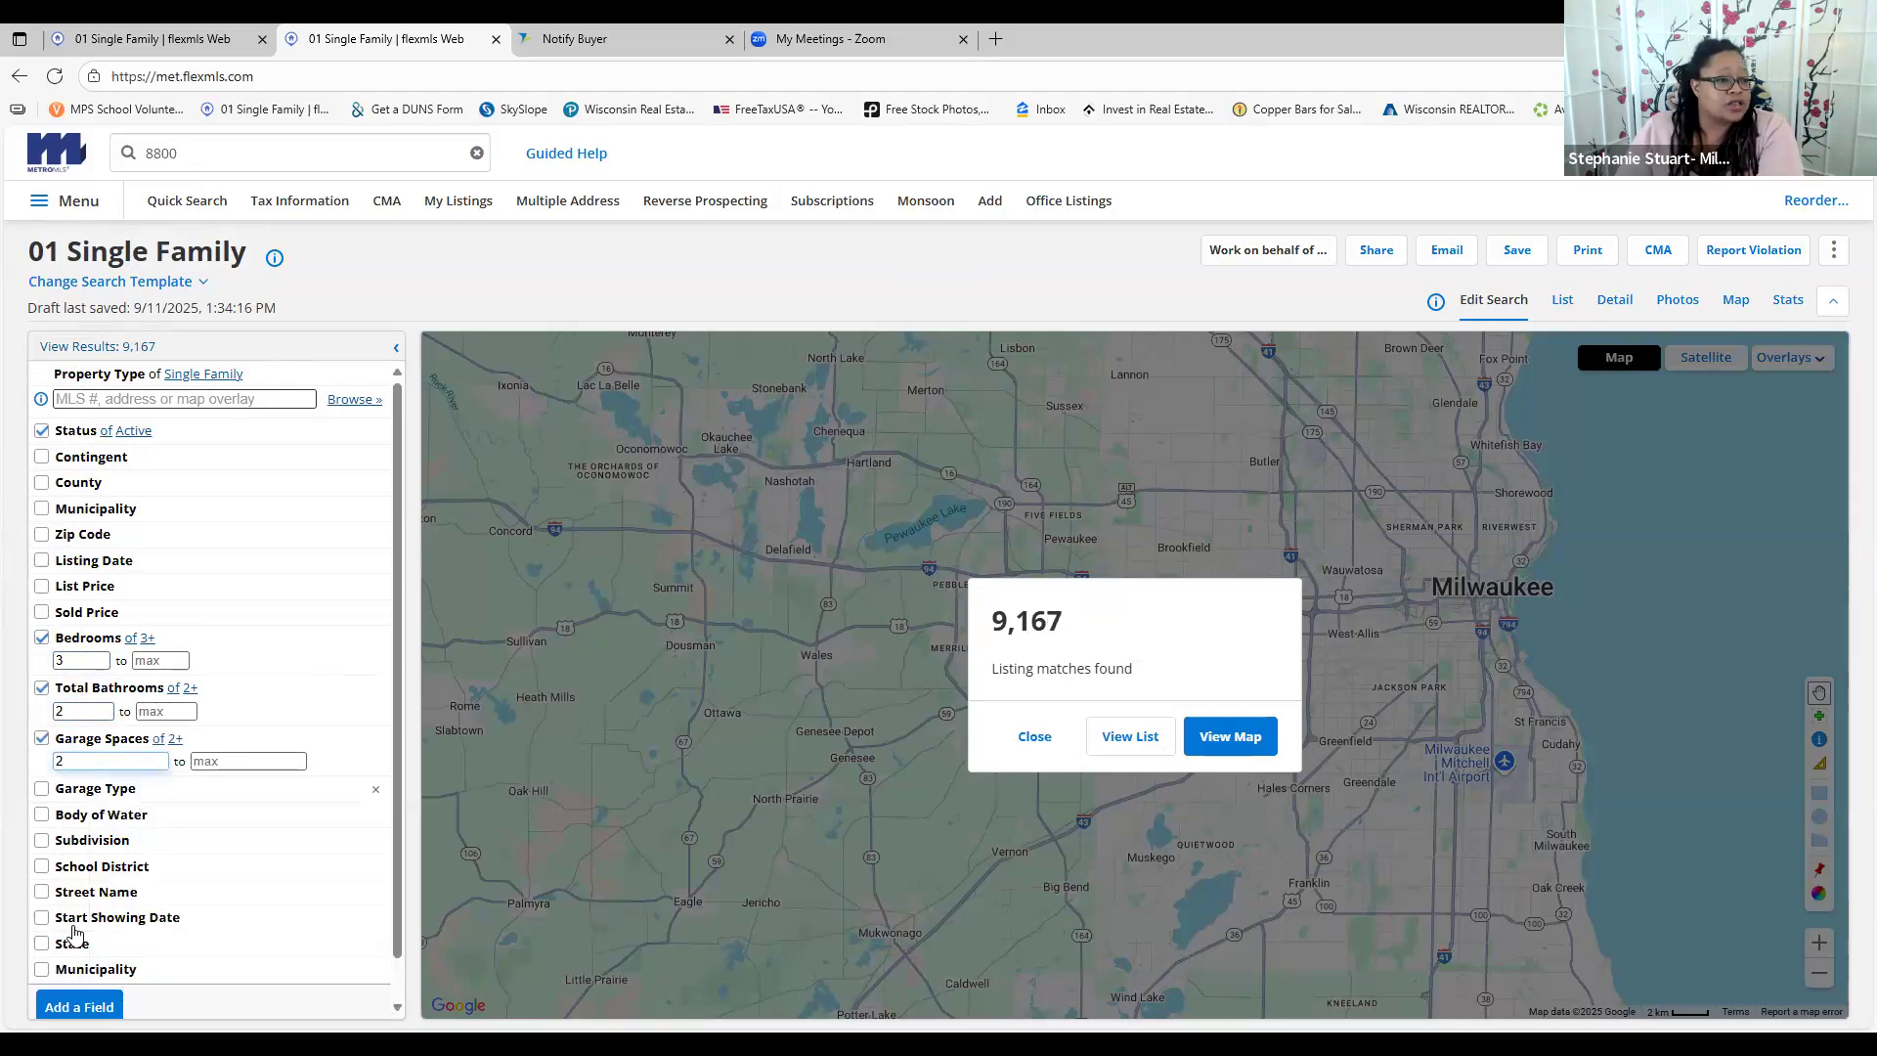
# Expand and scroll through the Property Type choices
pyautogui.click(127, 375)
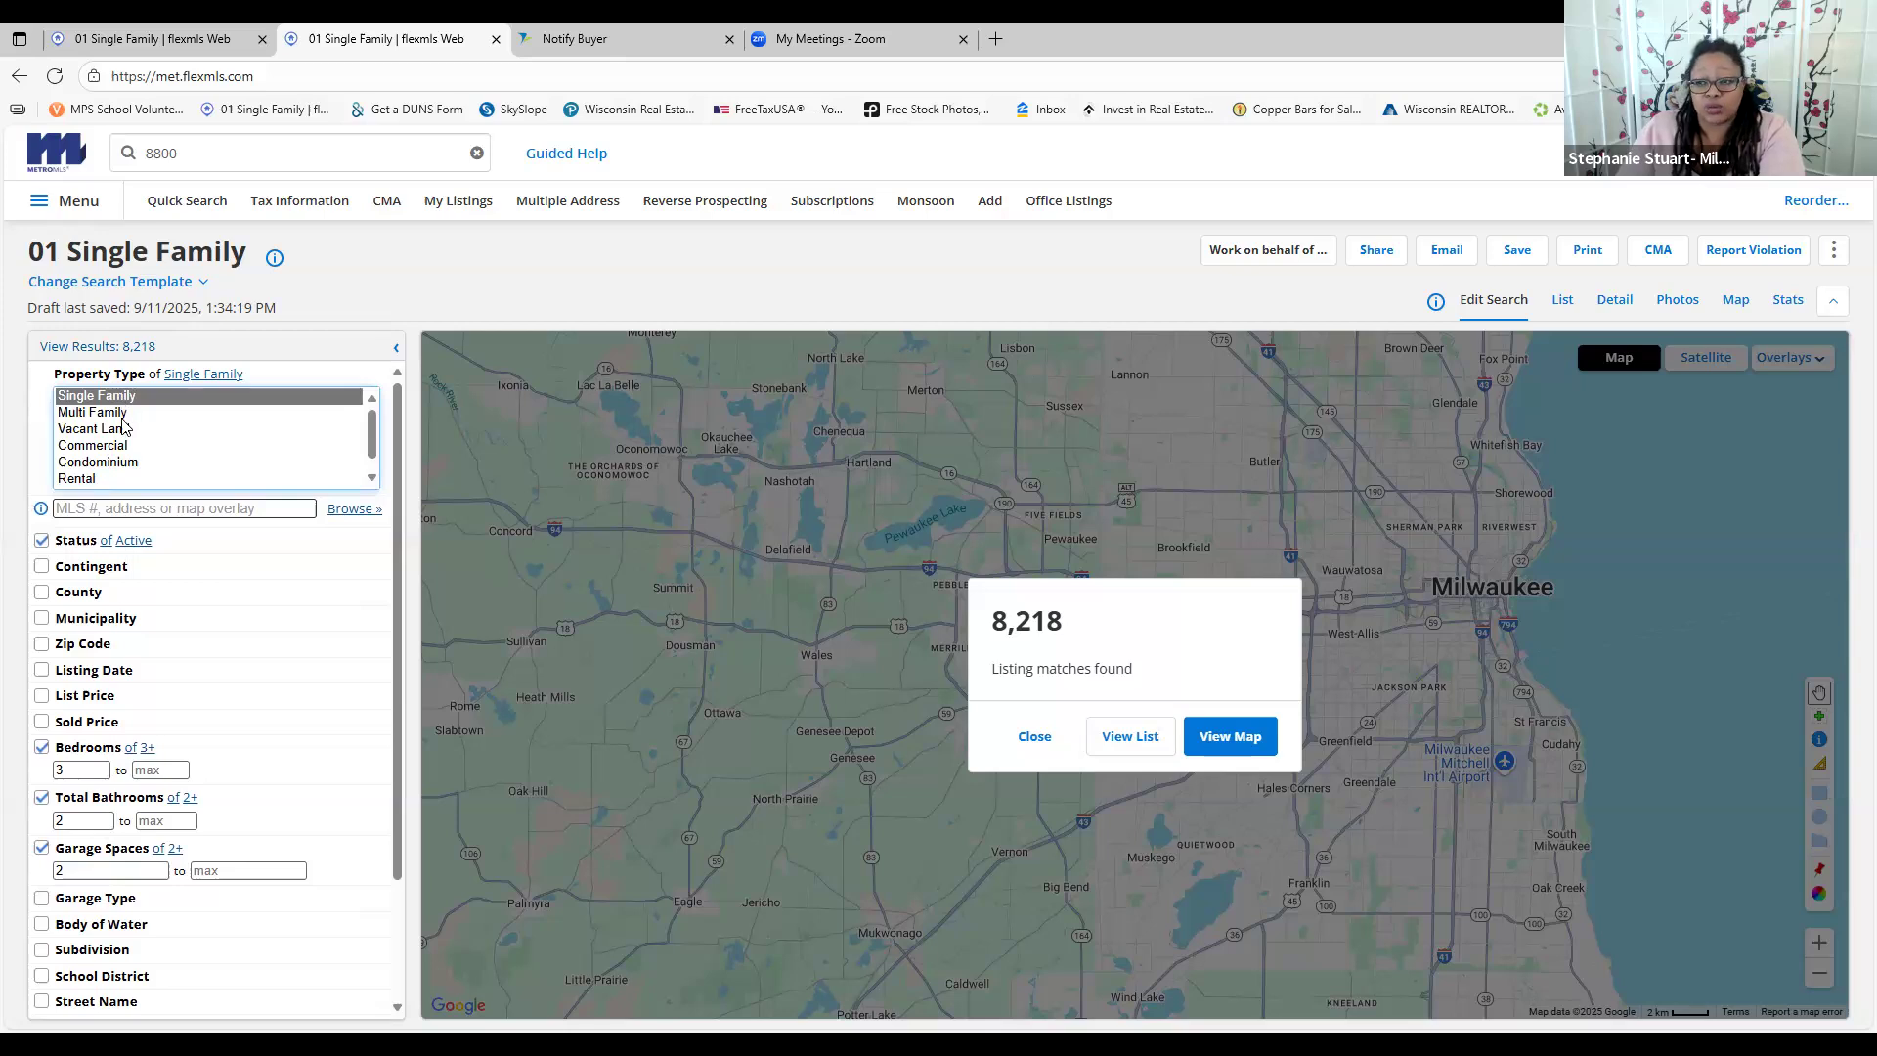
pyautogui.scroll(-1, 119, 455)
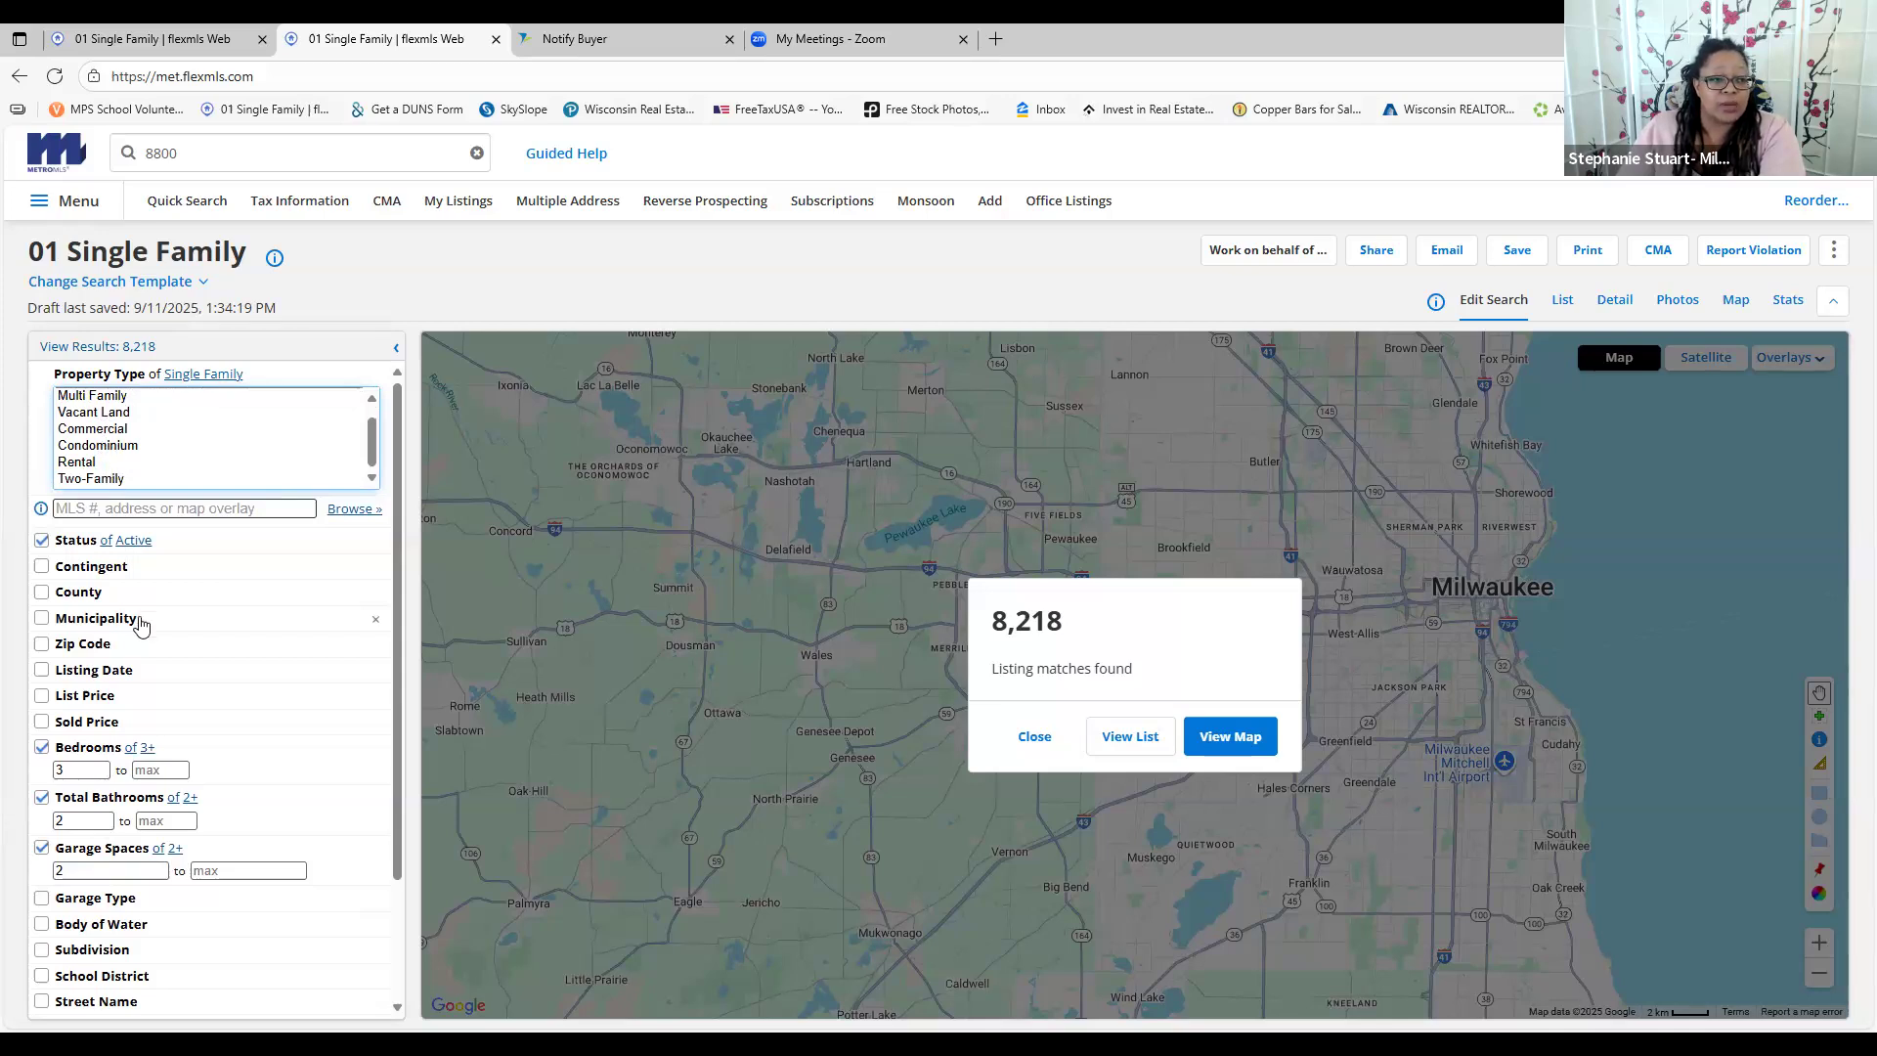
pyautogui.scroll(-3, 144, 631)
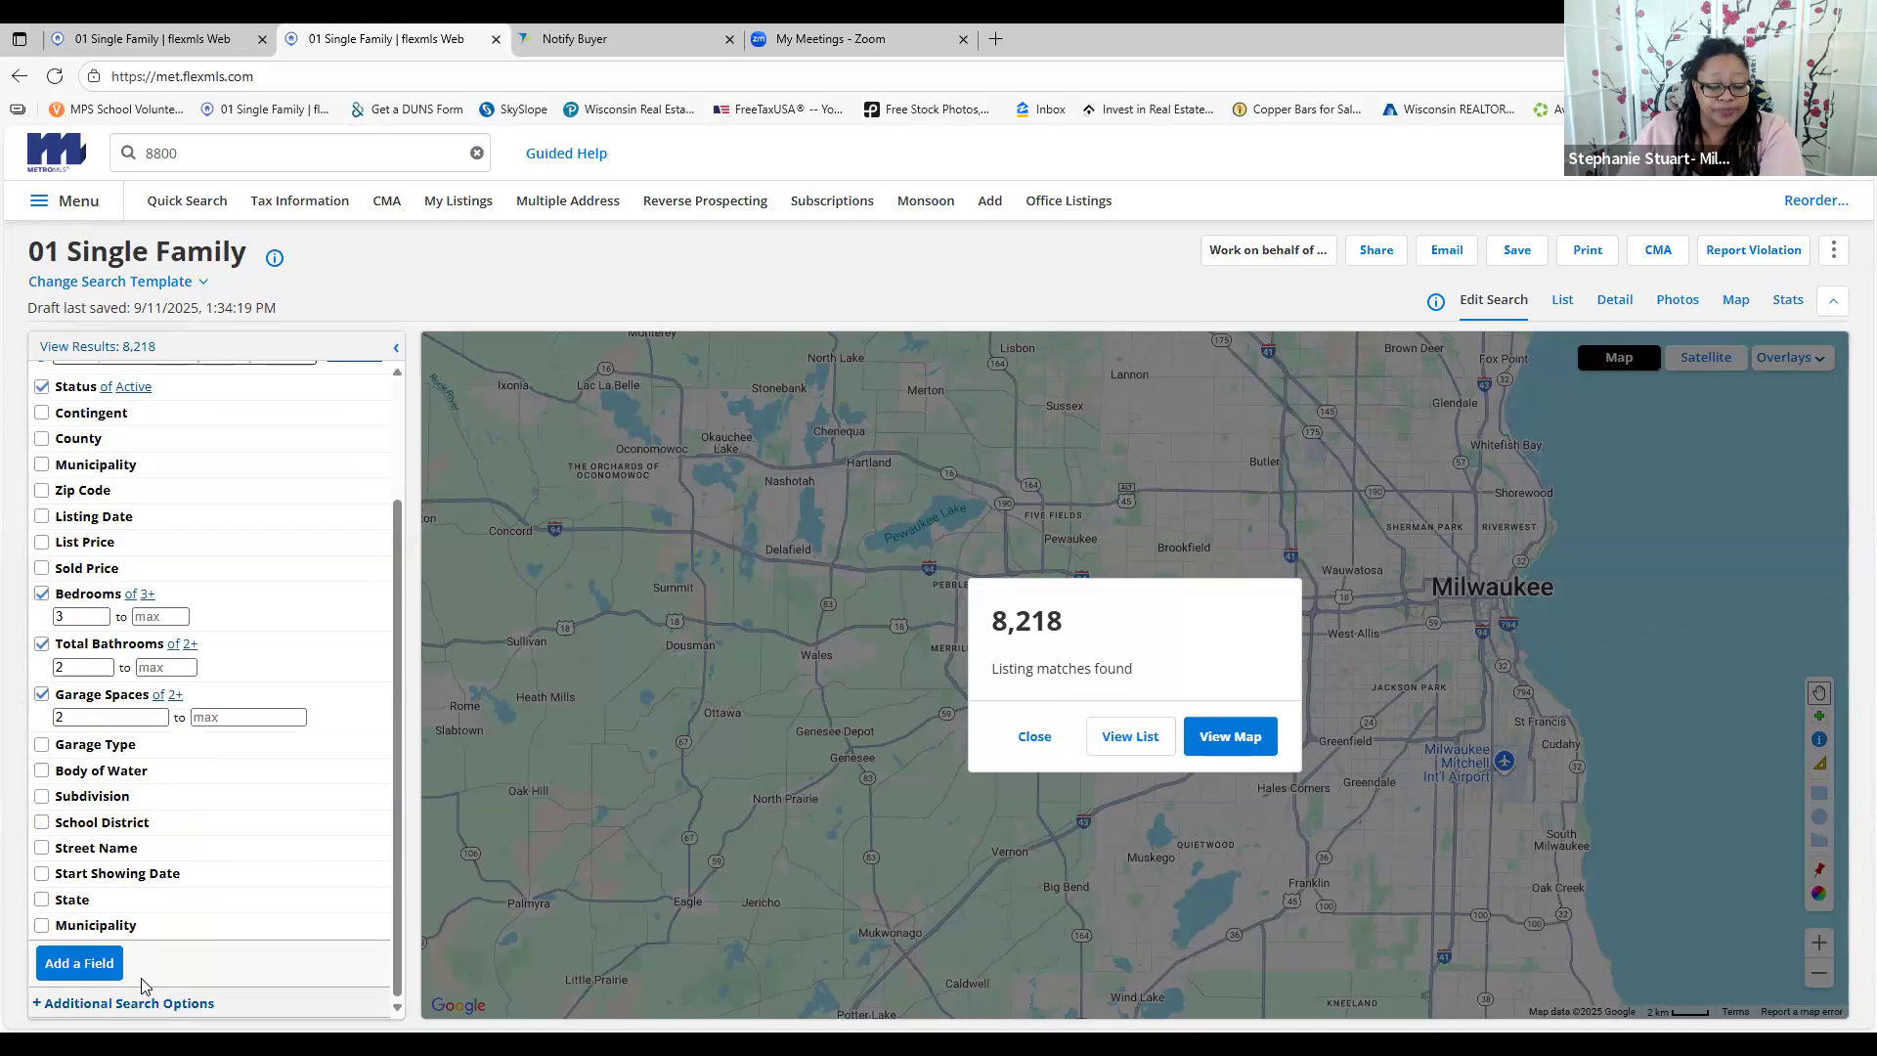
pyautogui.click(198, 279)
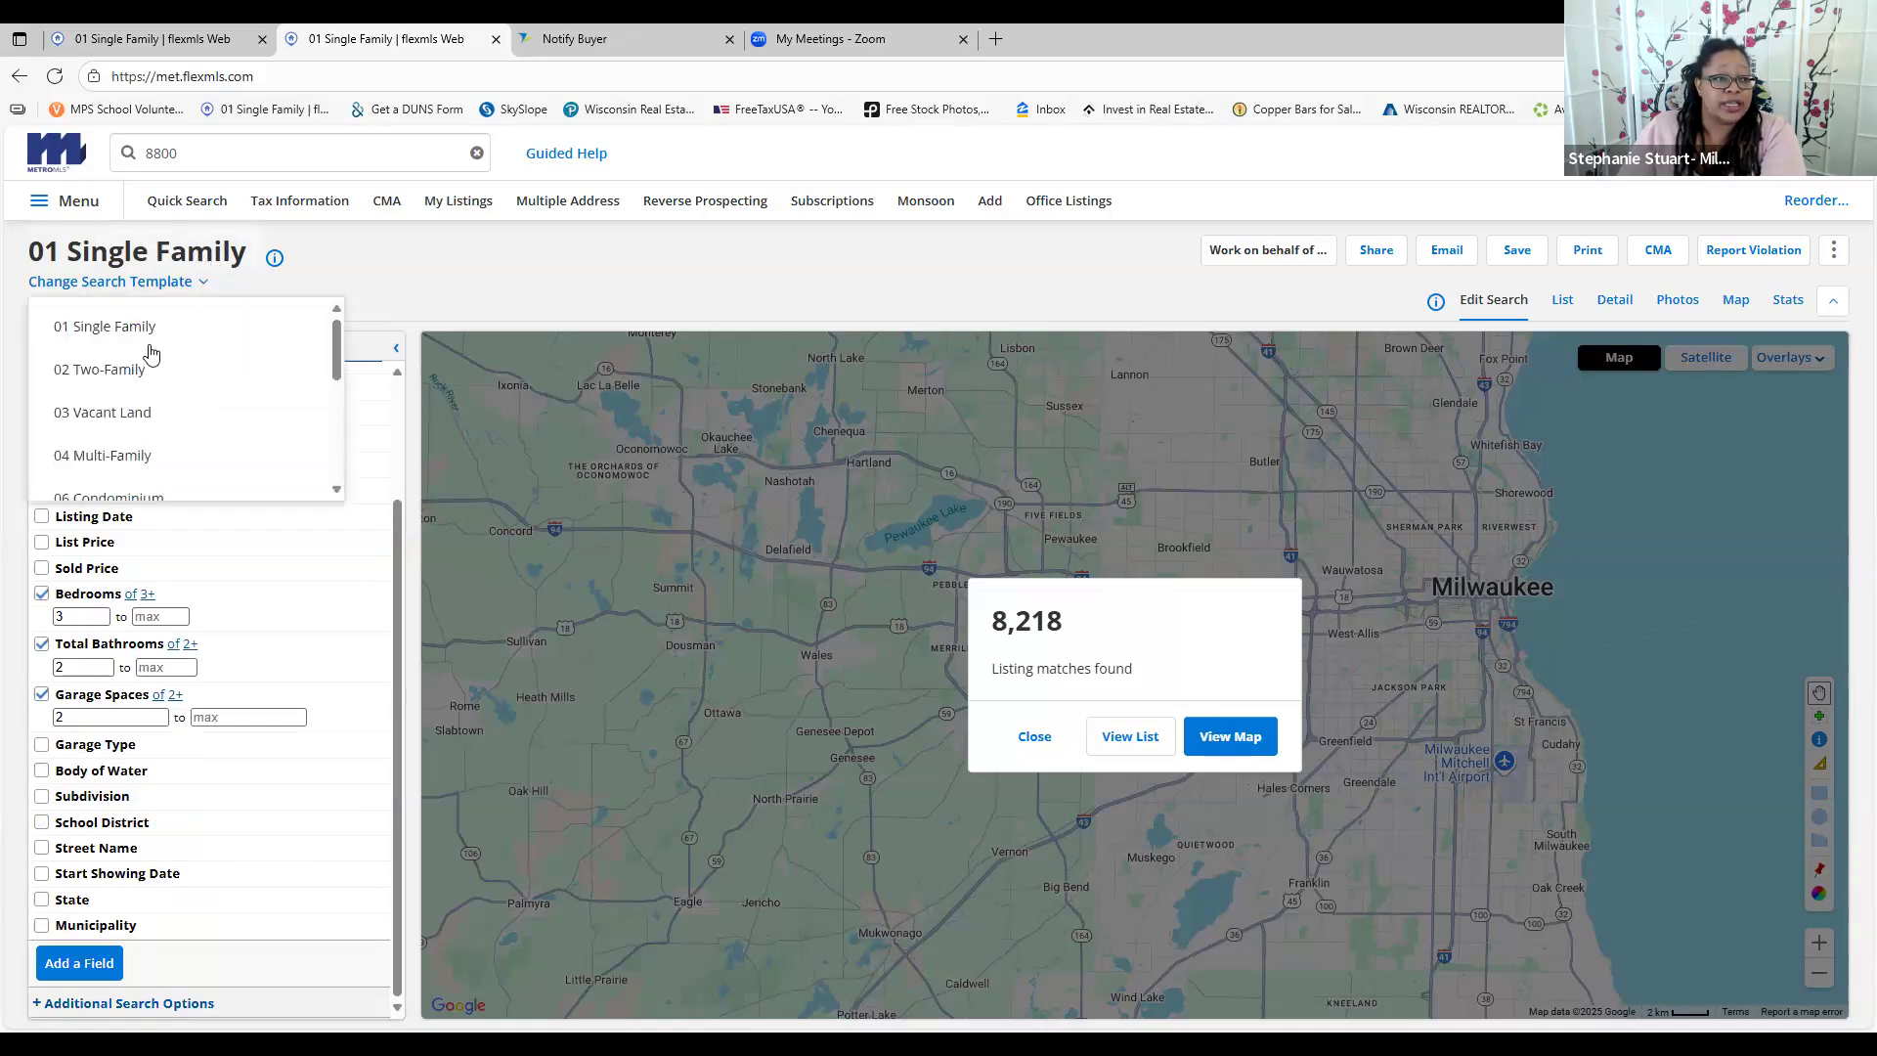
# Switch to the 02 Two-Family template and add U1 Bedrooms and Bedrooms U2 criteria
pyautogui.click(127, 371)
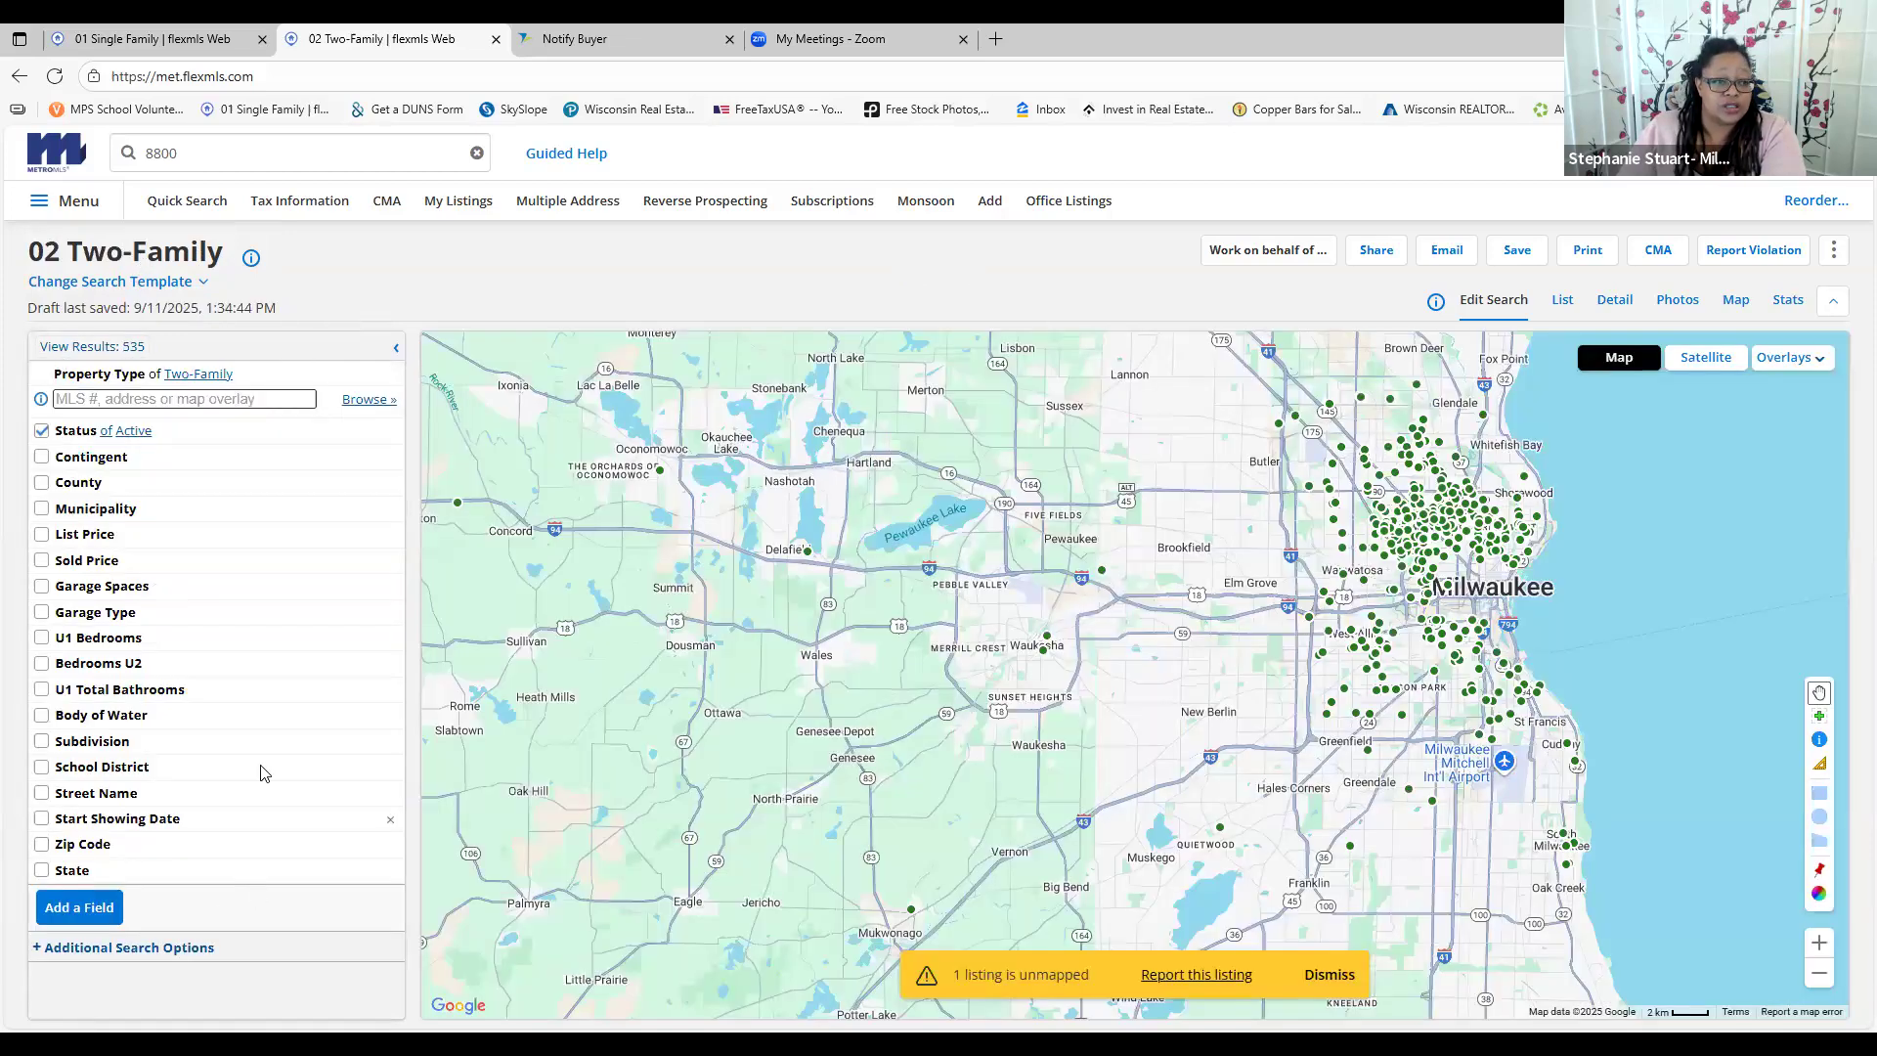
pyautogui.click(41, 639)
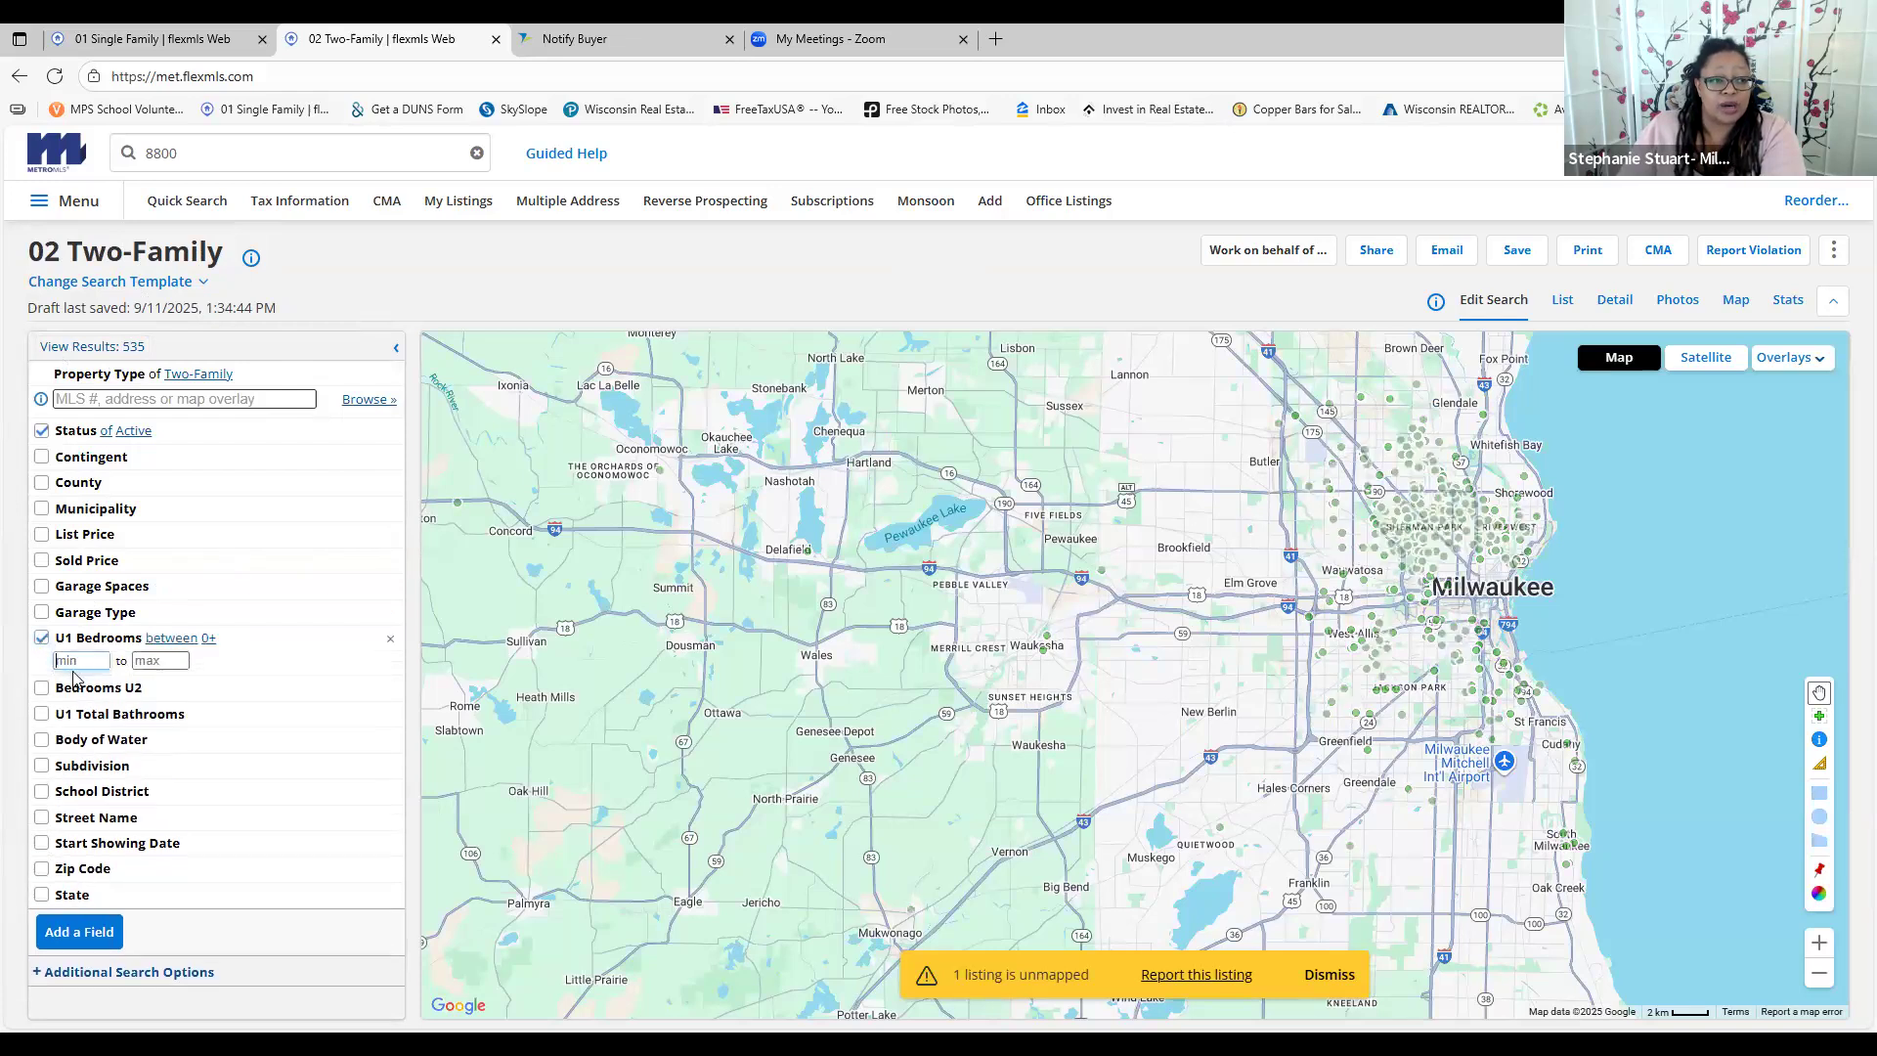
pyautogui.click(78, 661)
pyautogui.click(347, 693)
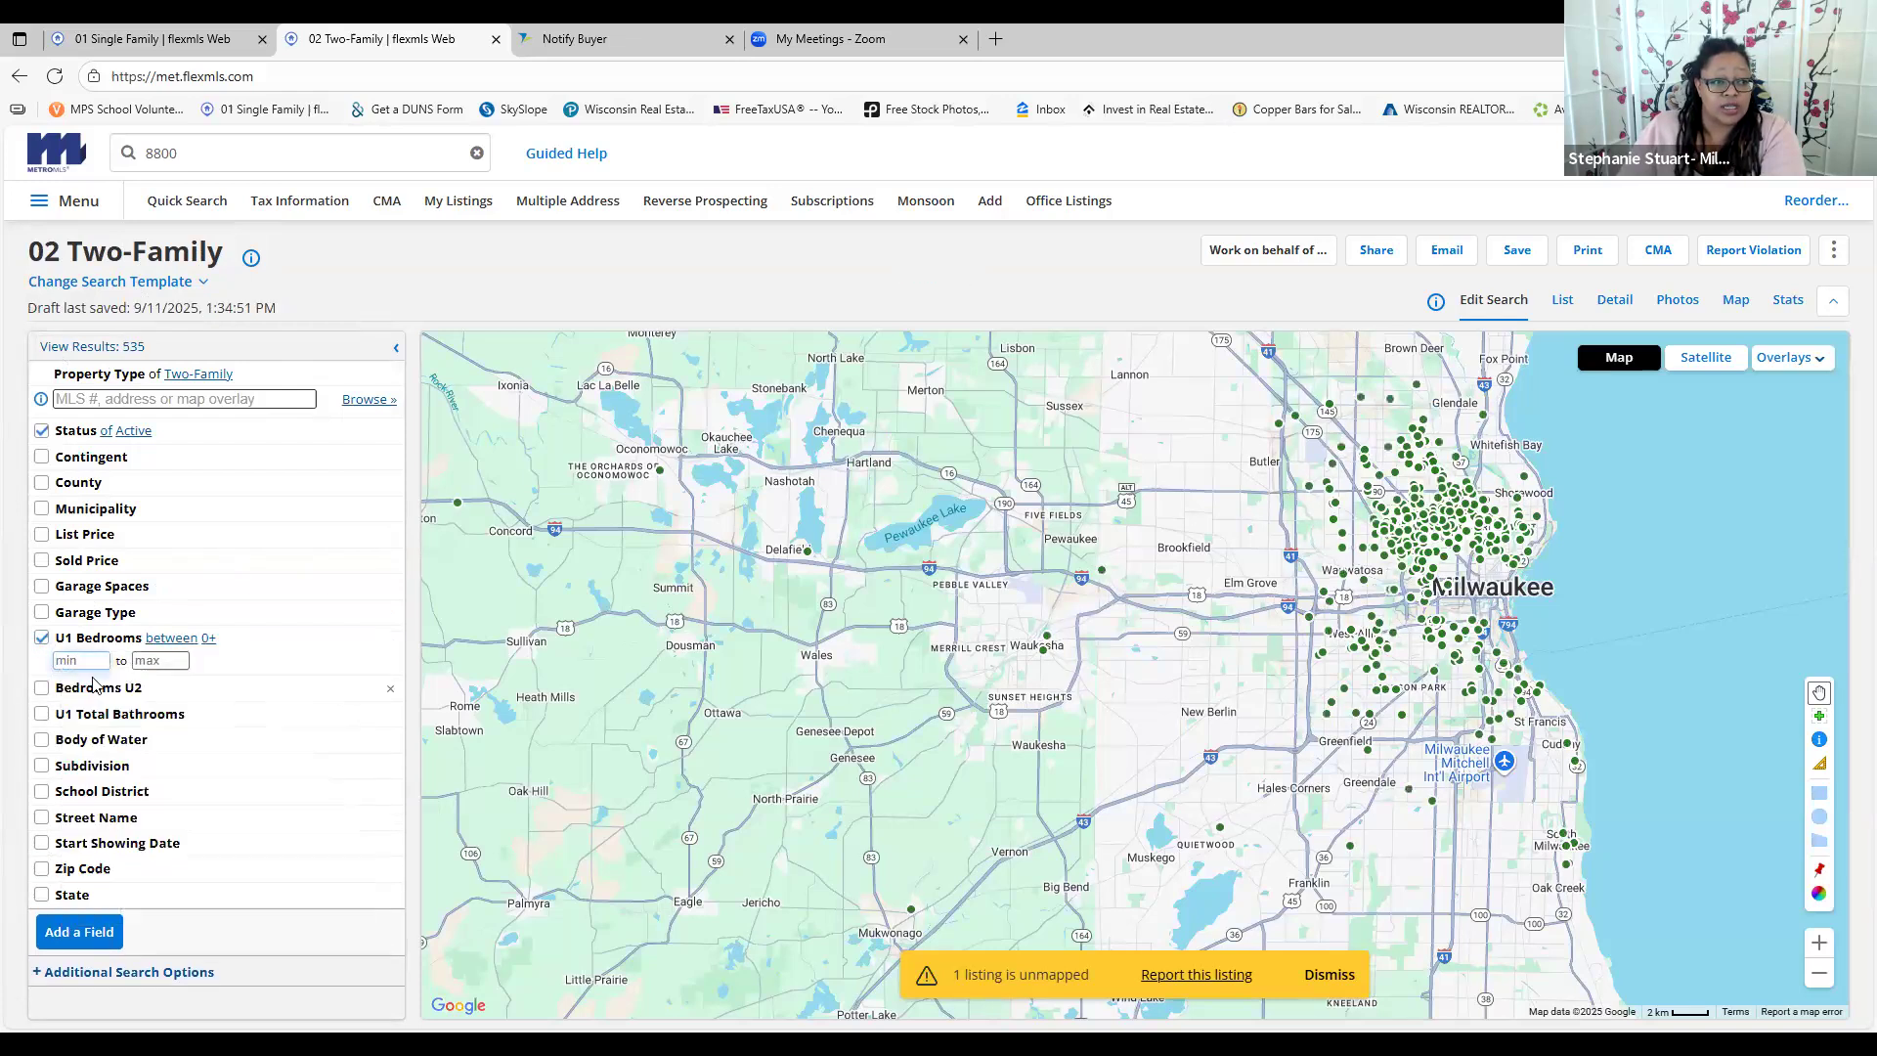
pyautogui.click(42, 689)
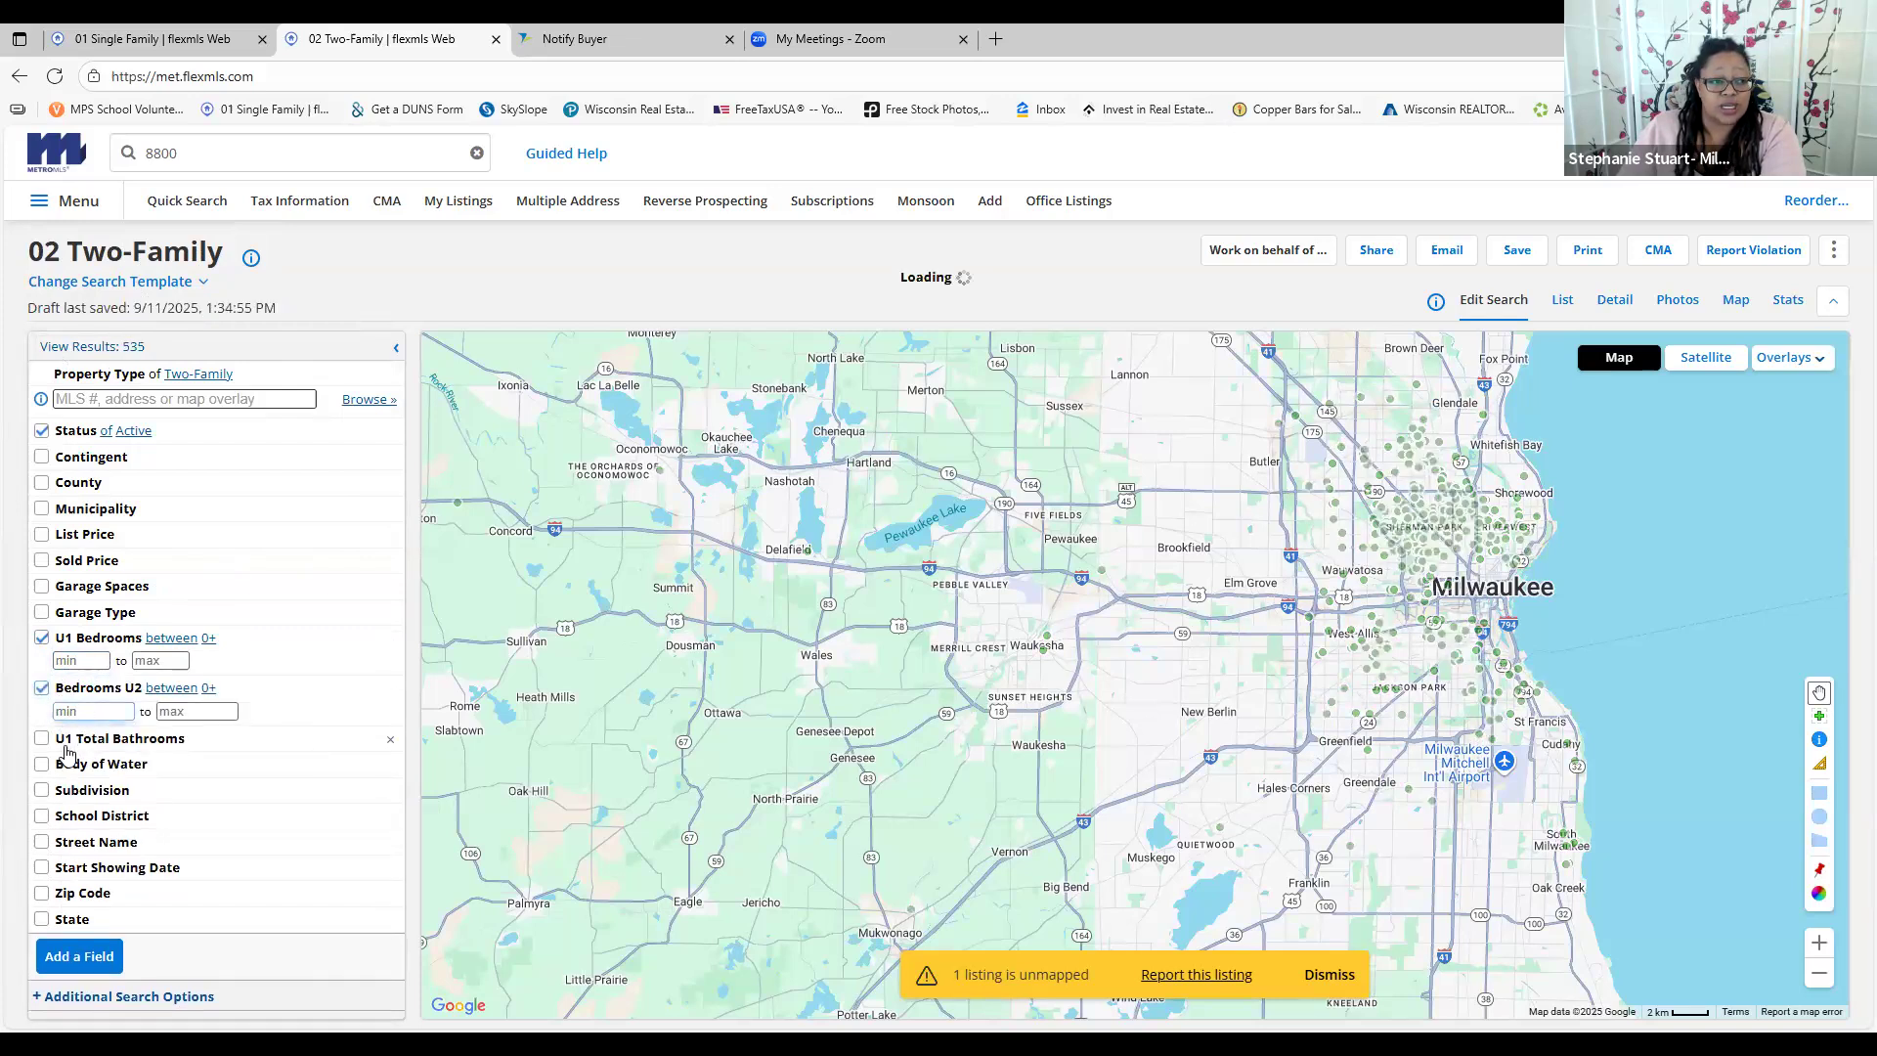
# Try a Zip Code criterion set to not like, then remove it
pyautogui.click(42, 893)
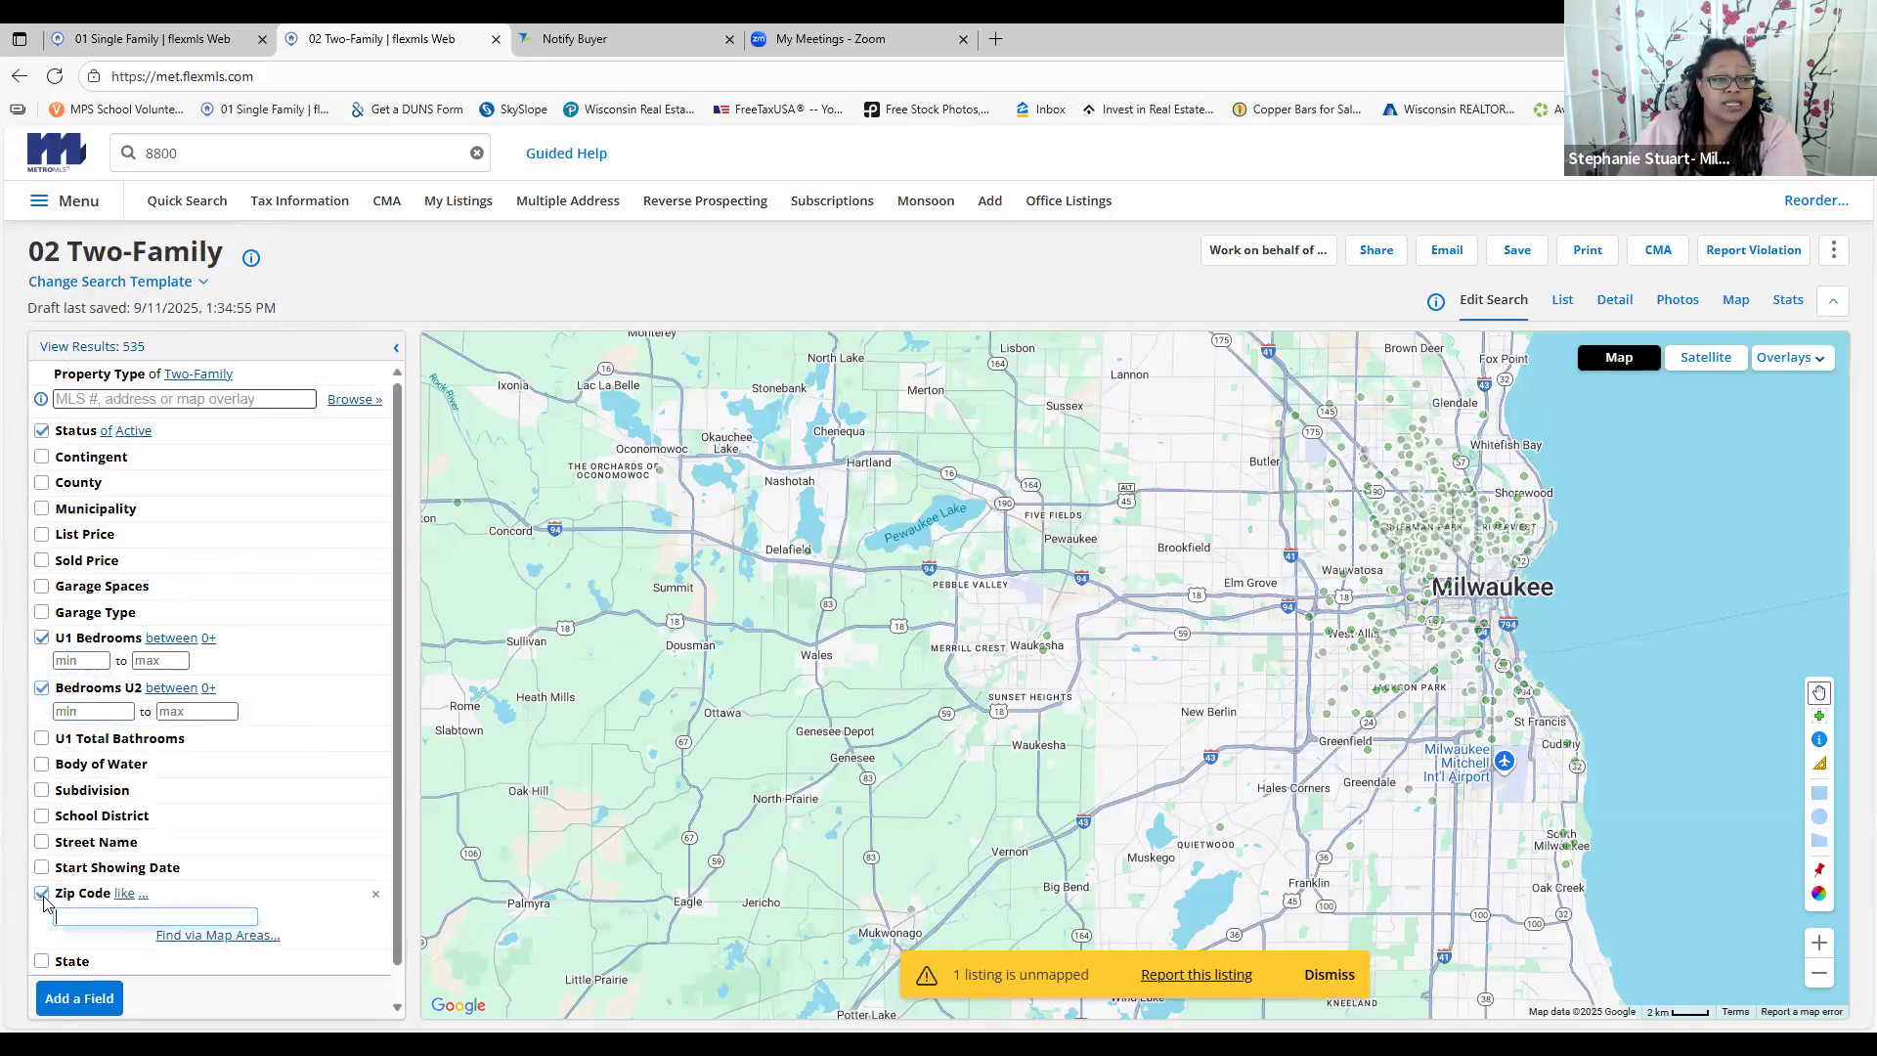
pyautogui.click(122, 894)
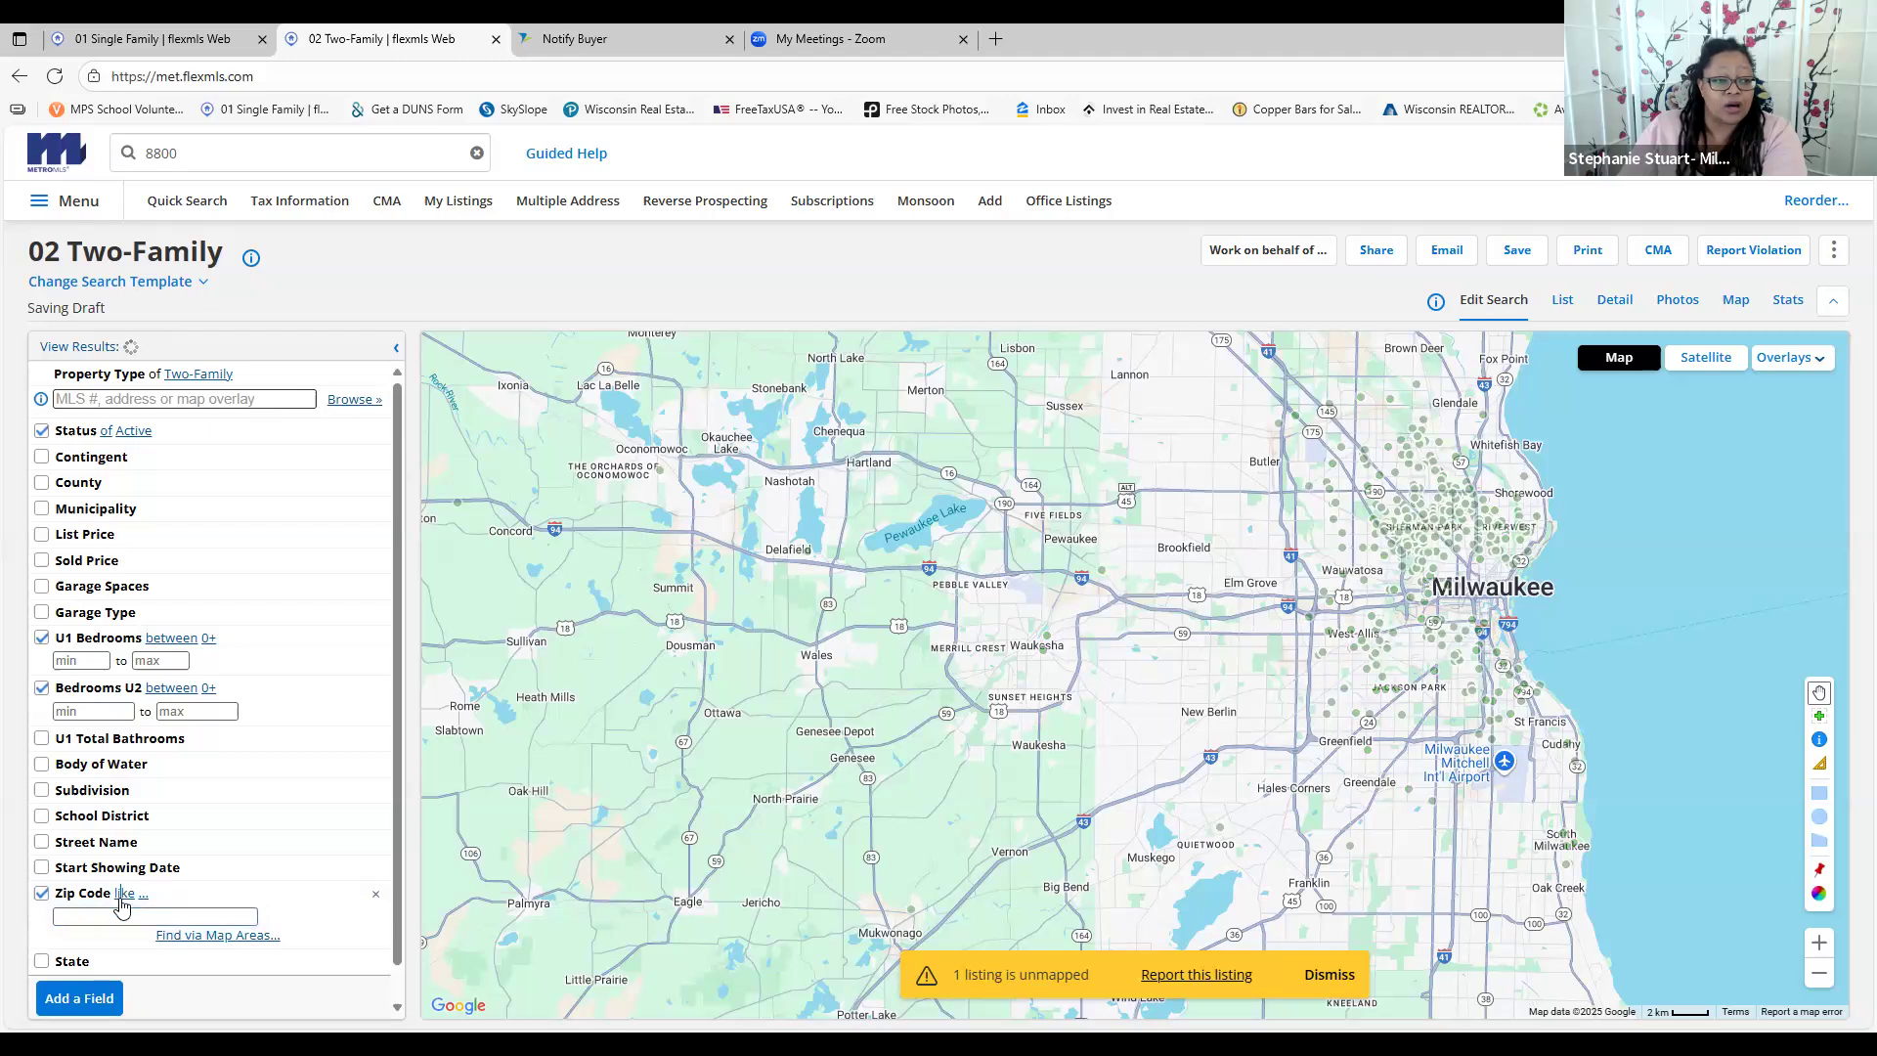
pyautogui.click(42, 894)
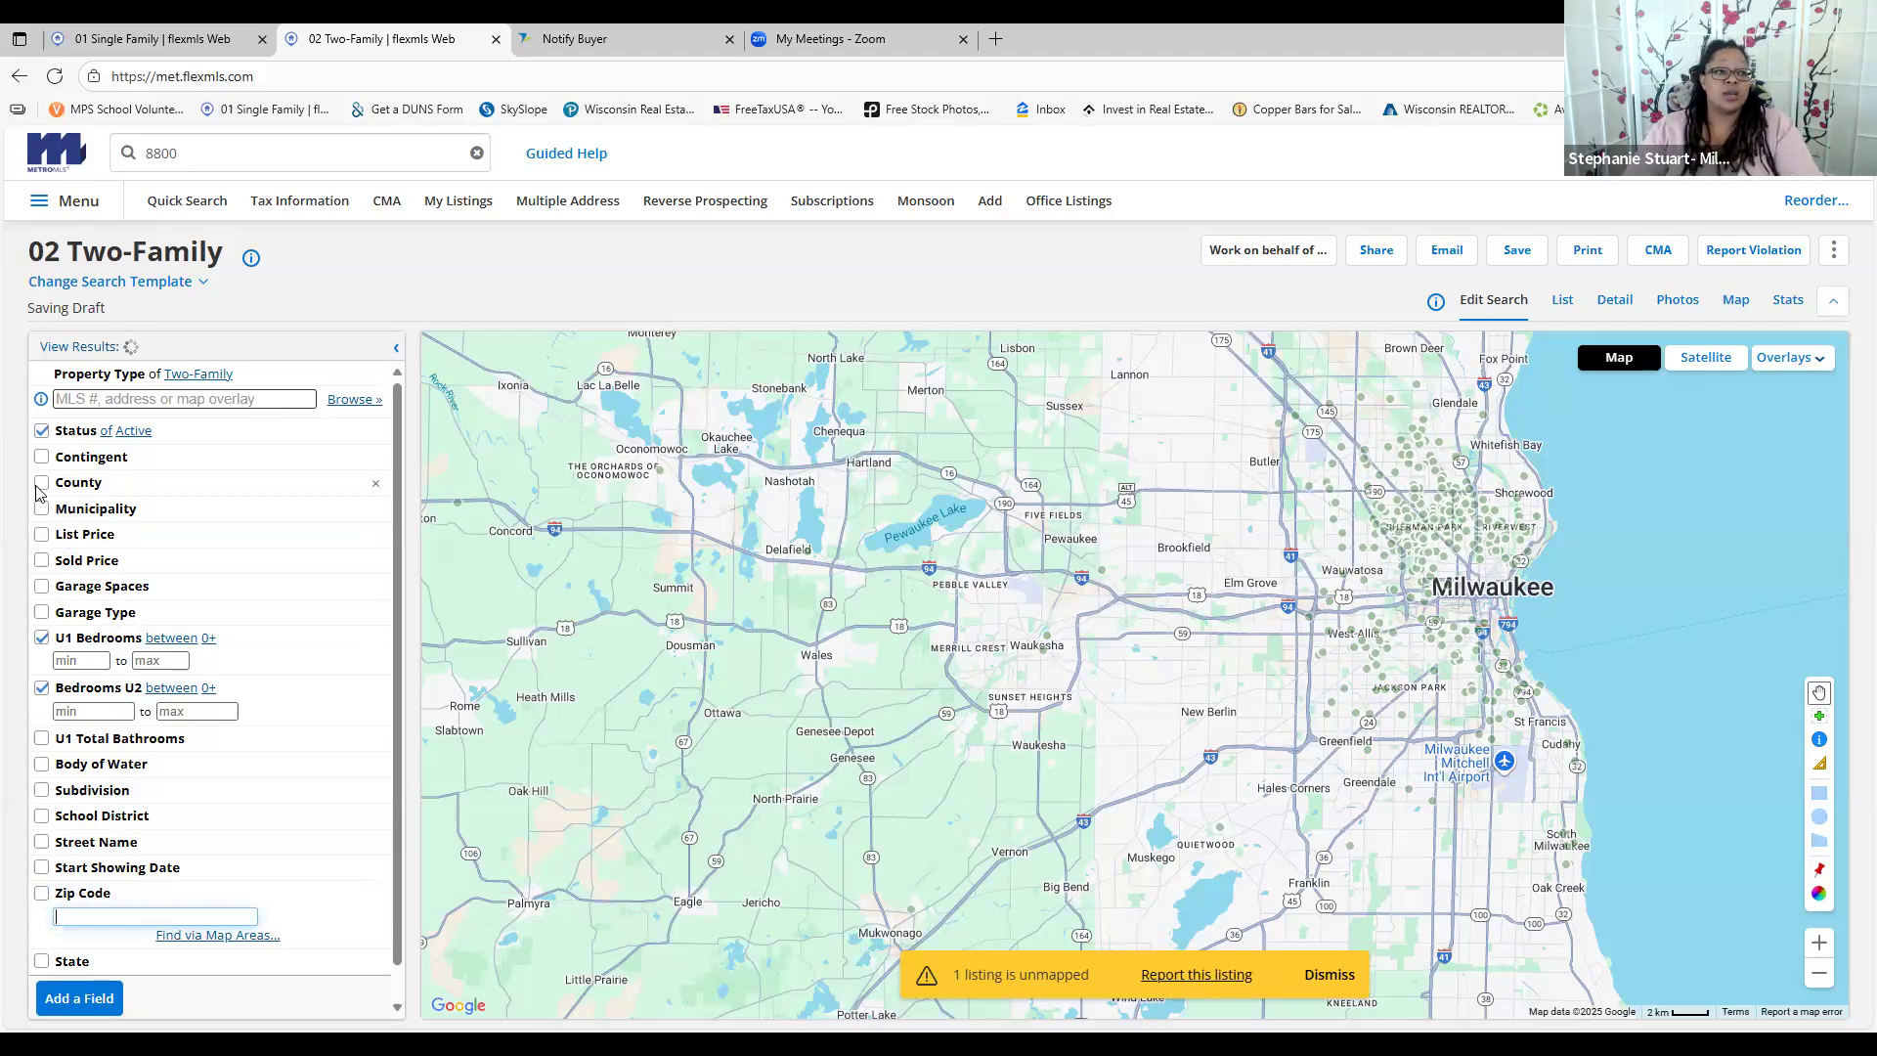
# Limit the search to Milwaukee County, found by filtering the county list with 'mi'
pyautogui.click(78, 483)
pyautogui.click(106, 508)
pyautogui.write('mil')
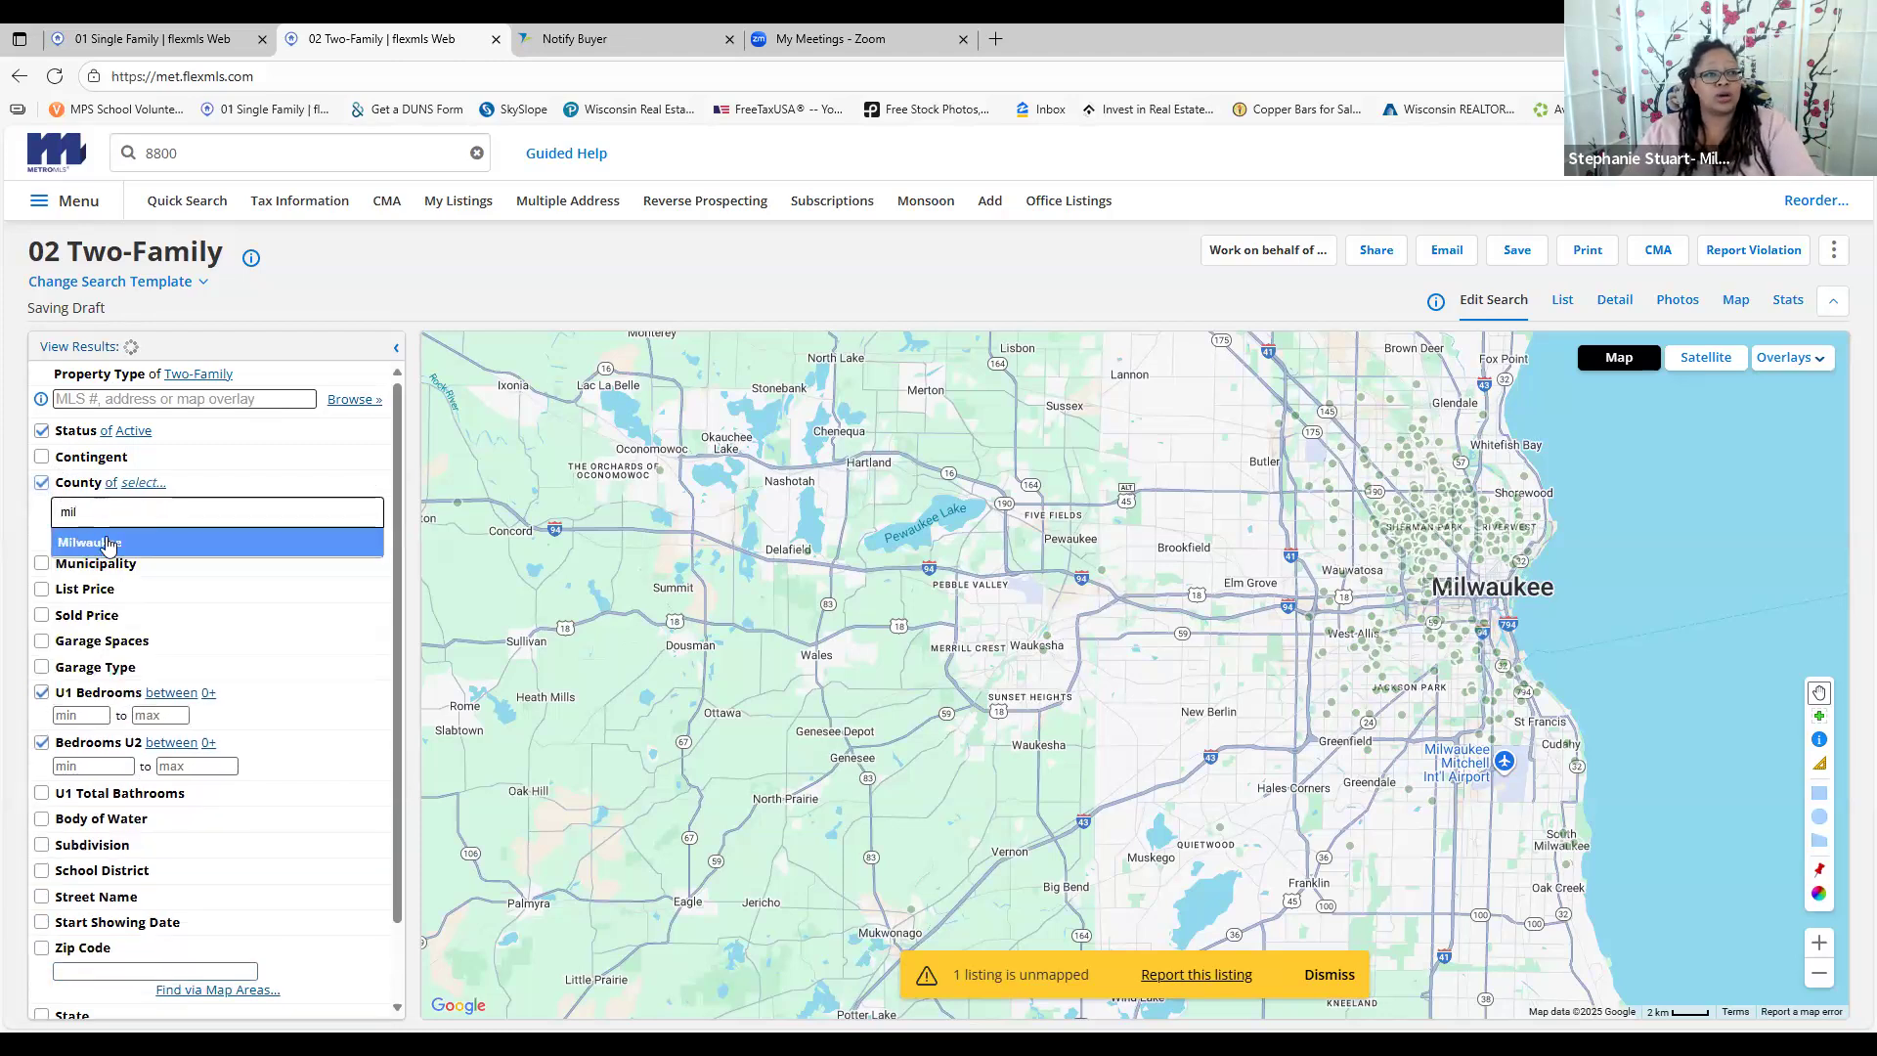
pyautogui.click(98, 543)
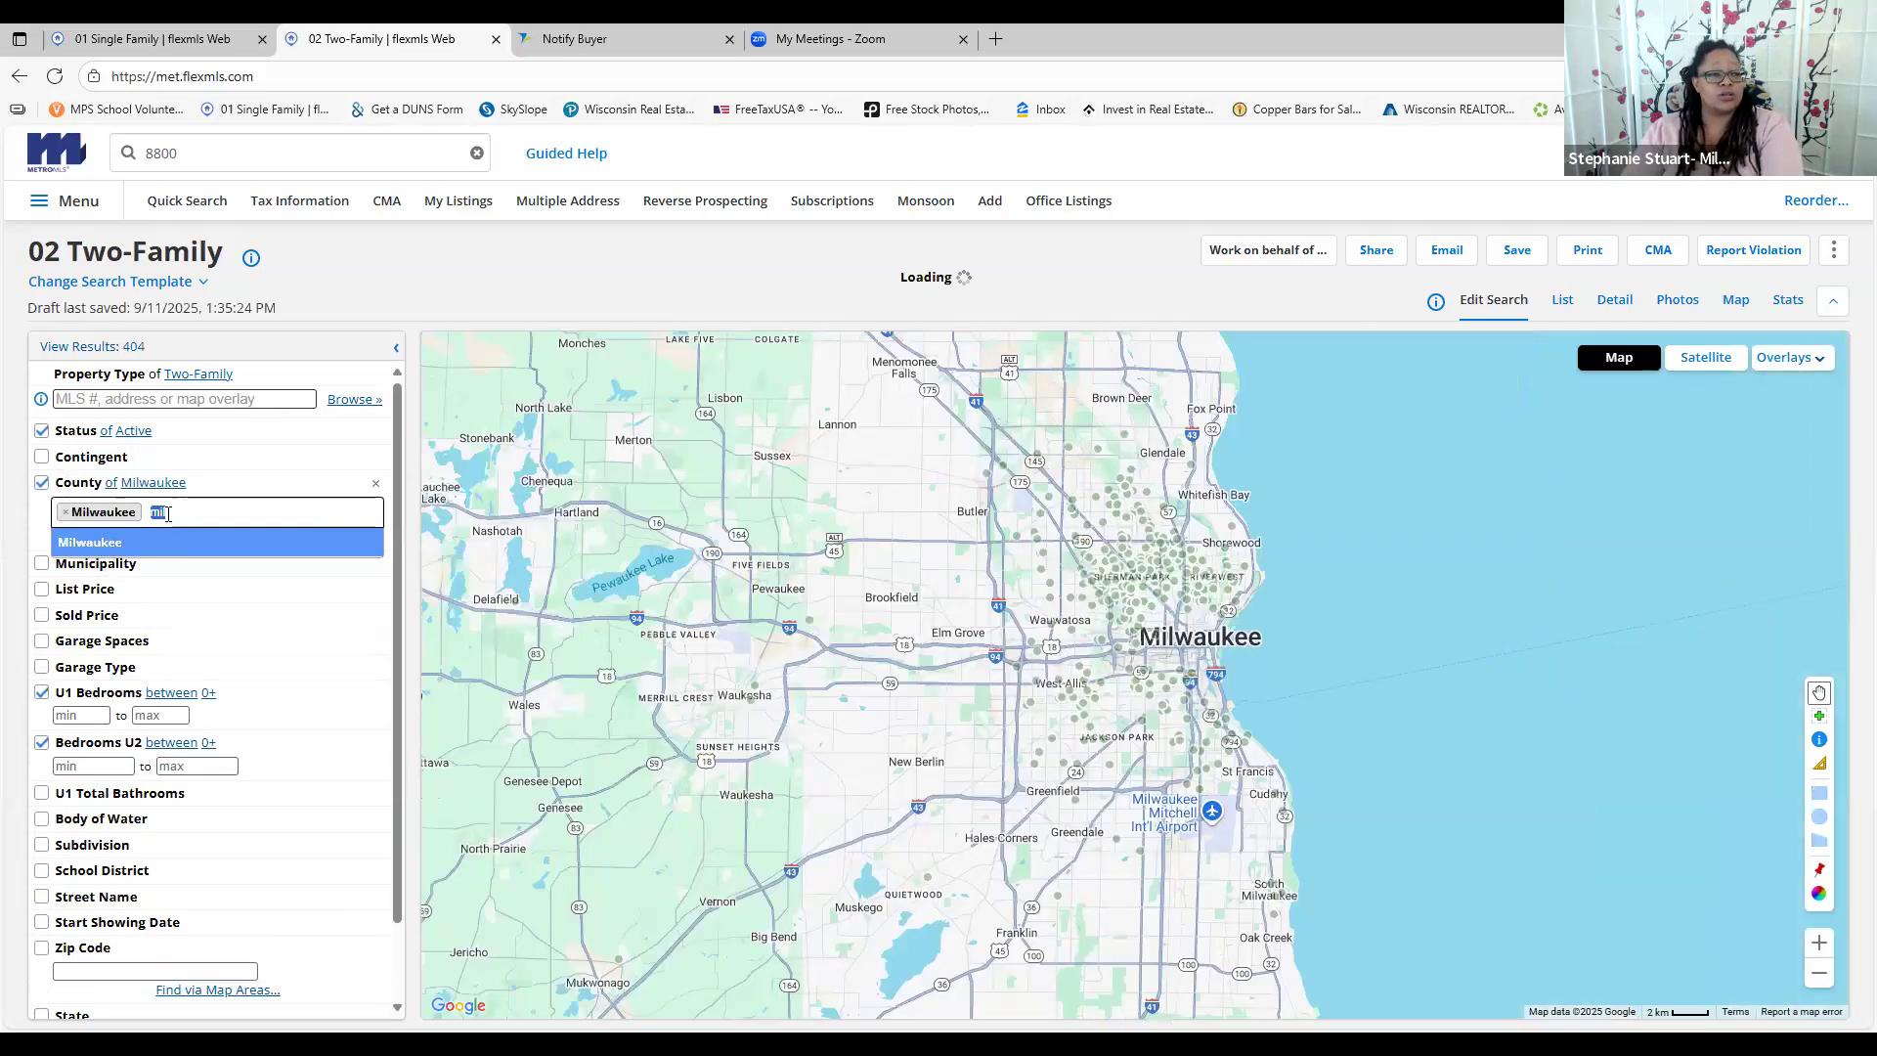
pyautogui.press('BackSpace')
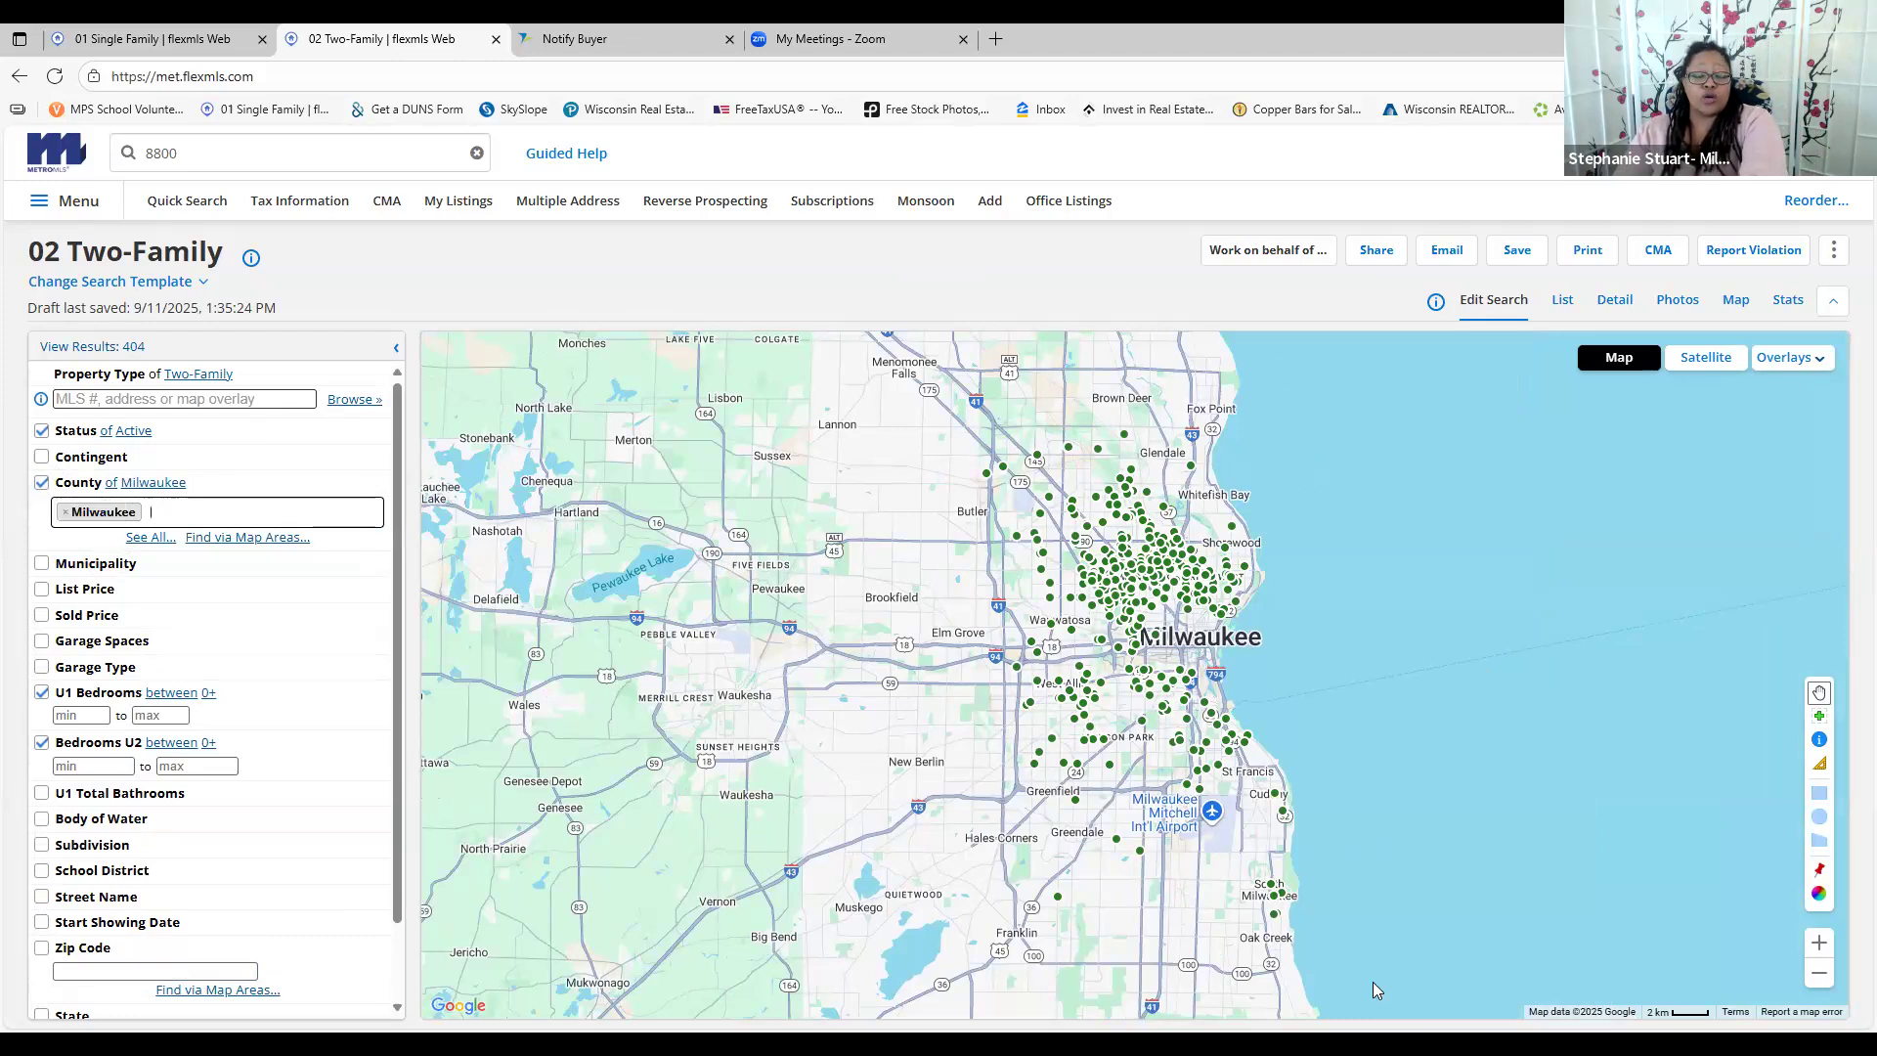
# Exclude listings contingent With Offer, bringing results down to 269
pyautogui.click(42, 457)
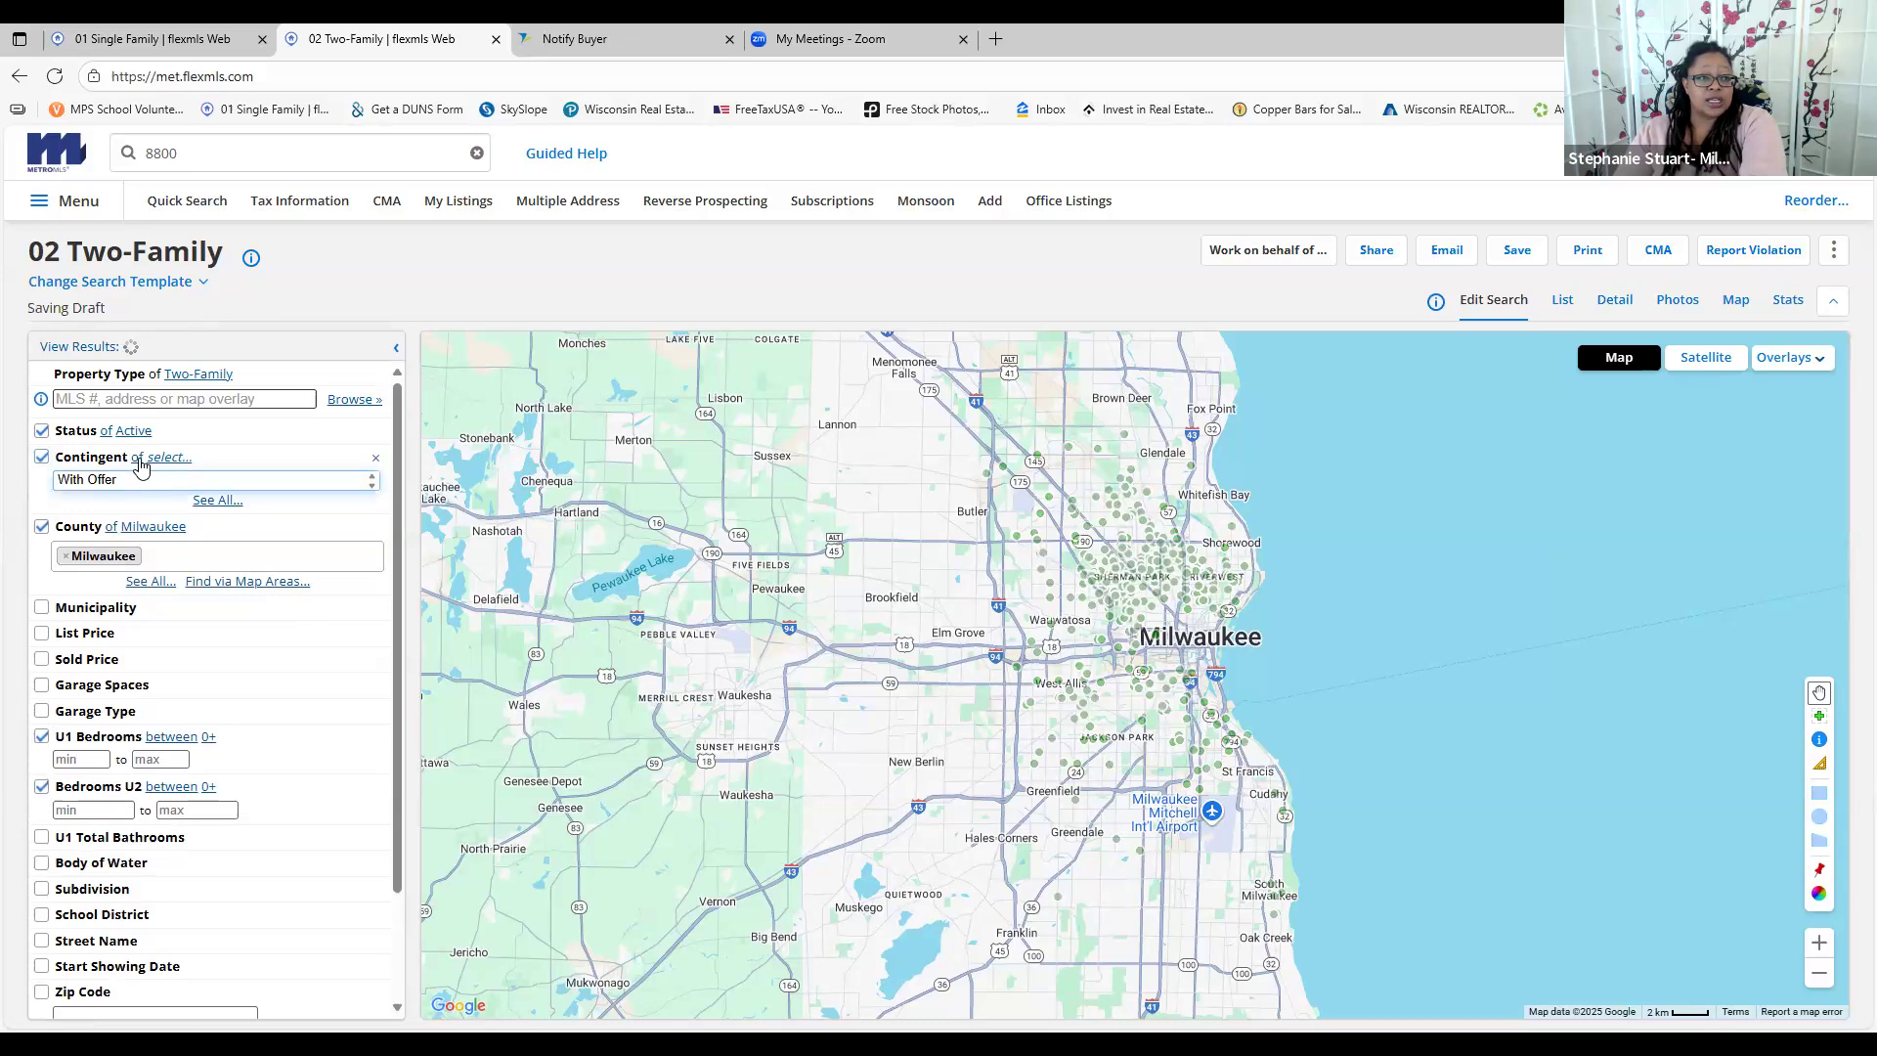
pyautogui.click(138, 458)
pyautogui.click(133, 480)
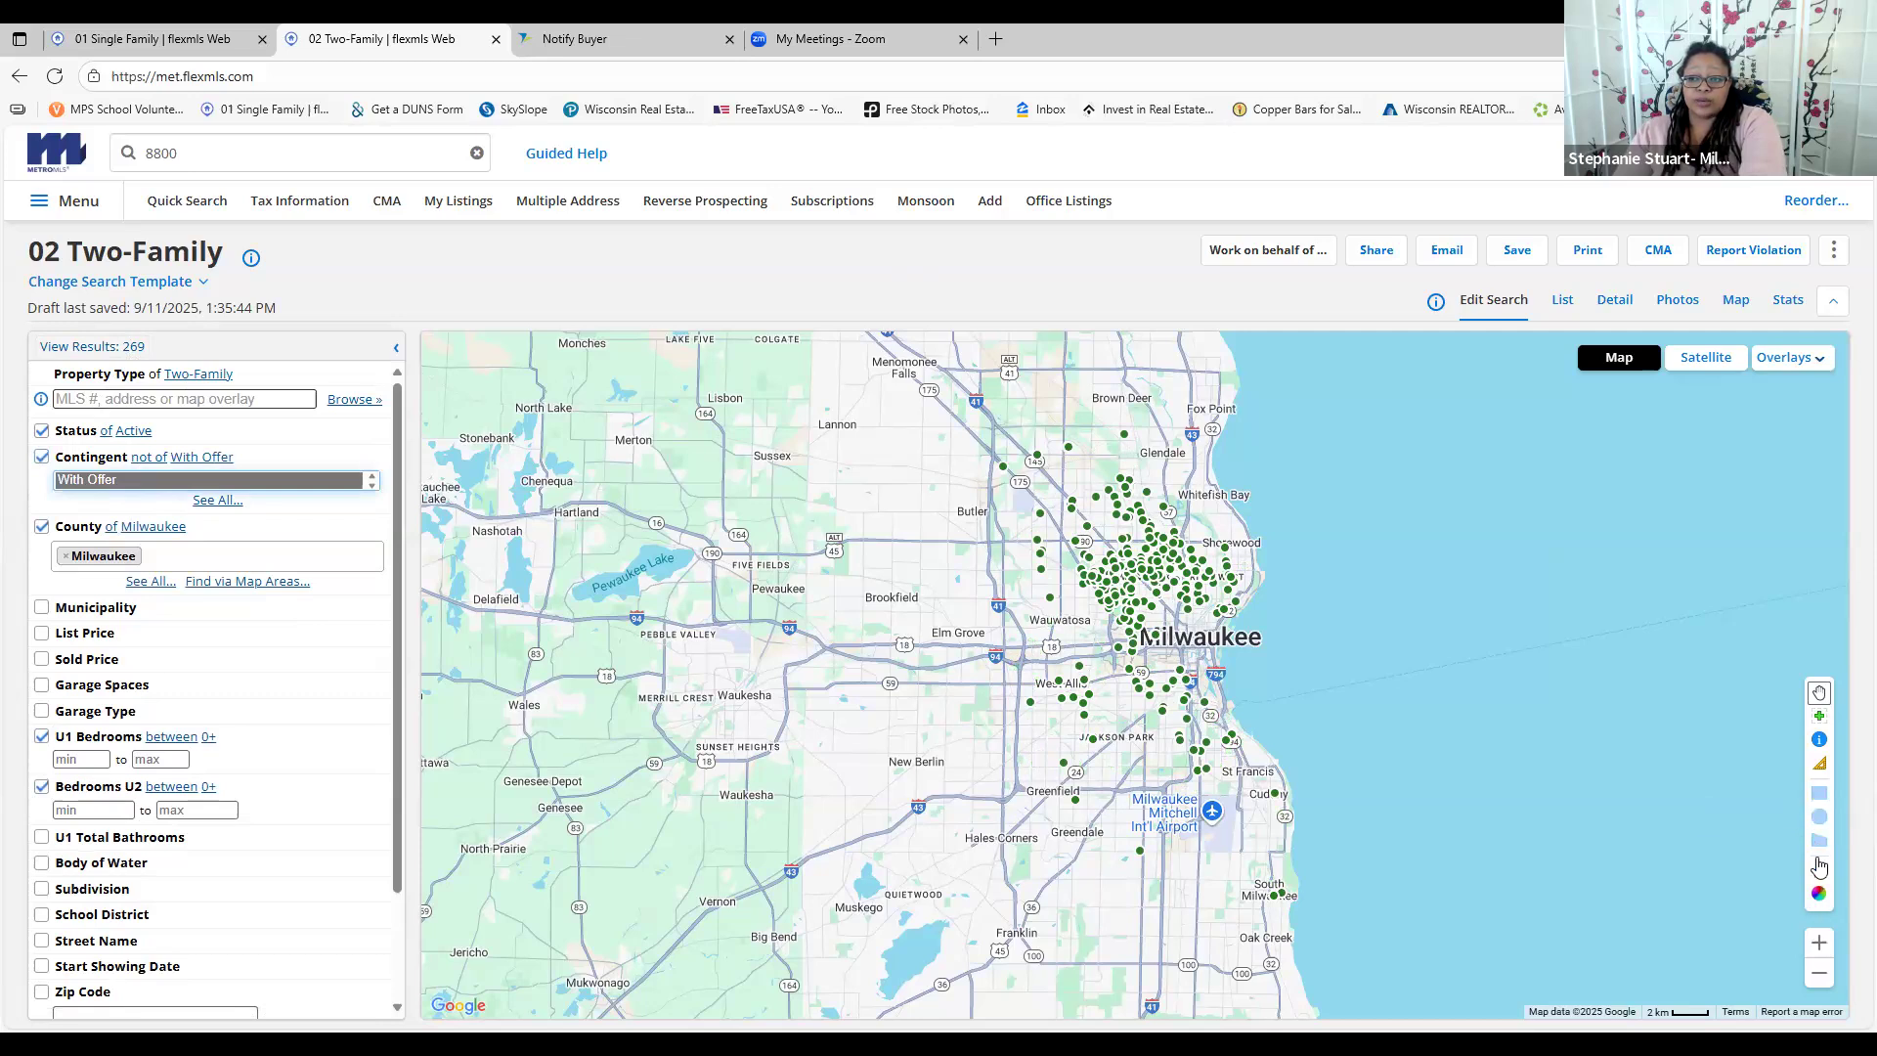
# Draw a search rectangle over southern Wisconsin and uncheck the Milwaukee County criterion
pyautogui.click(1820, 793)
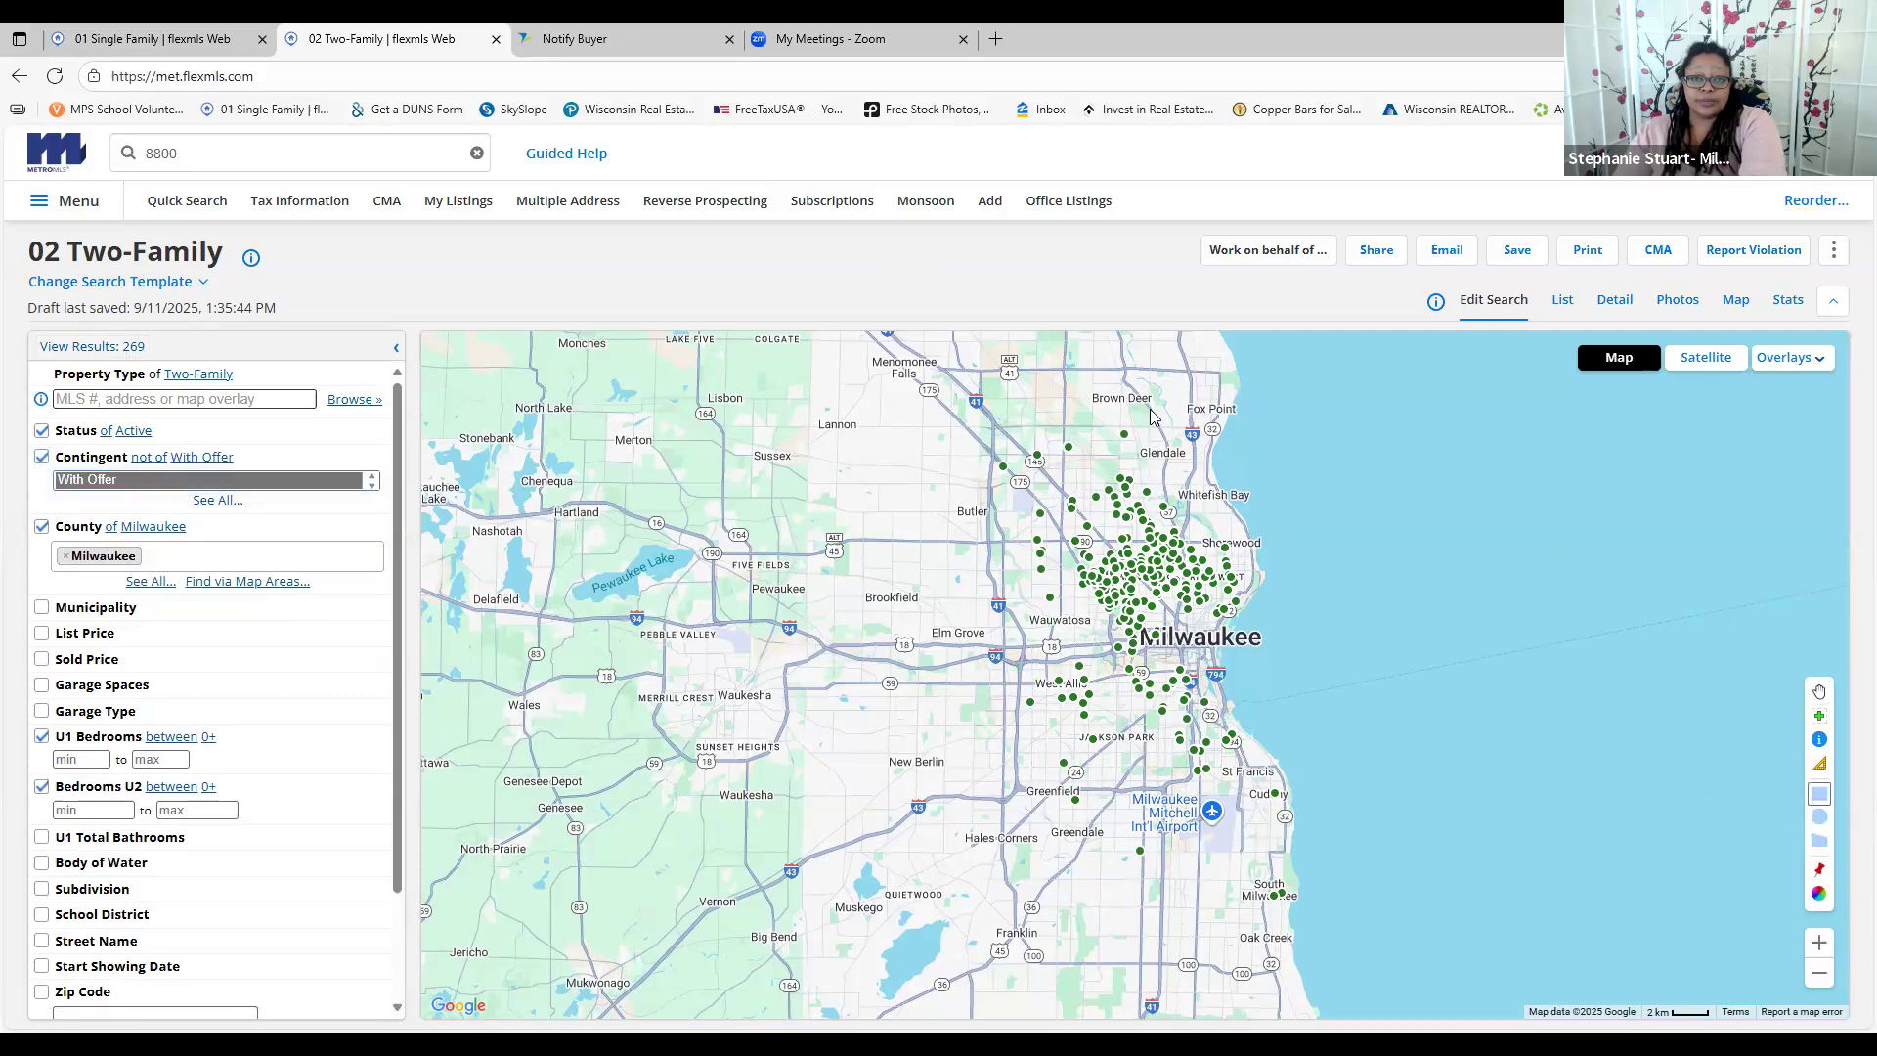
pyautogui.click(1817, 970)
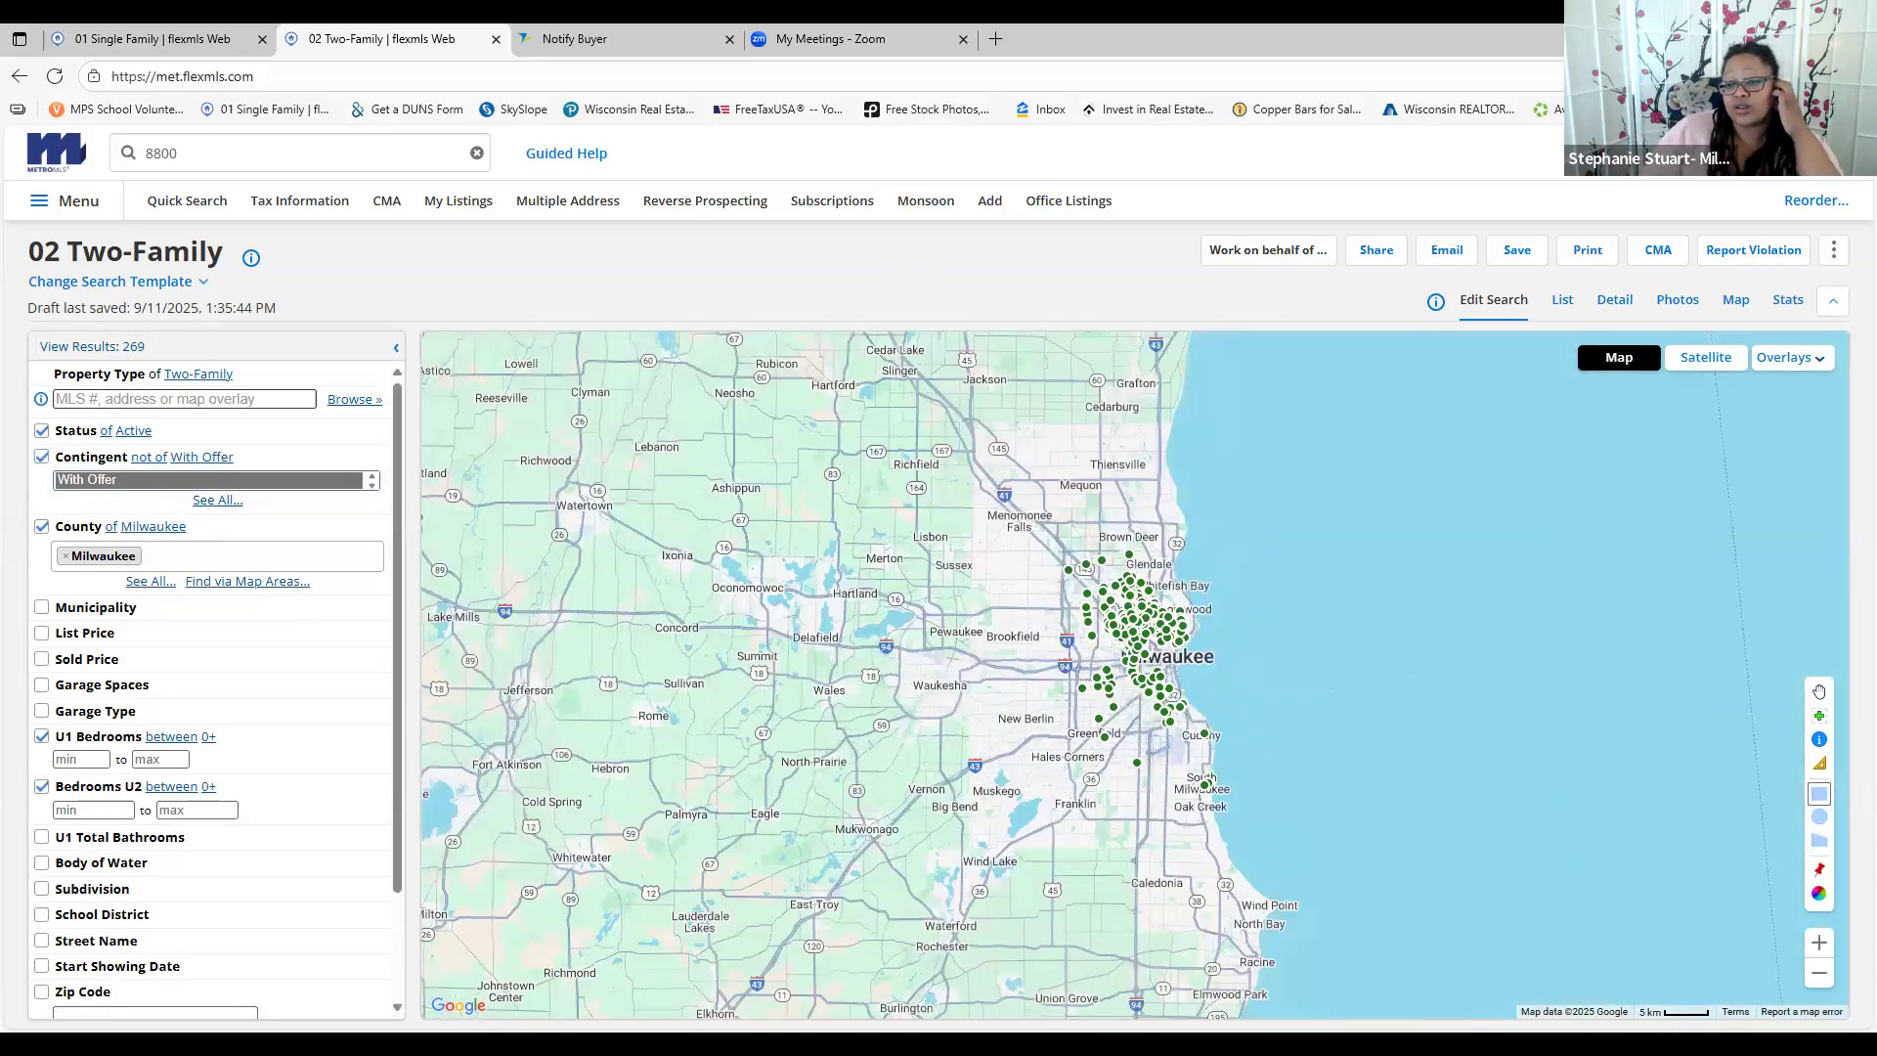
pyautogui.click(1820, 973)
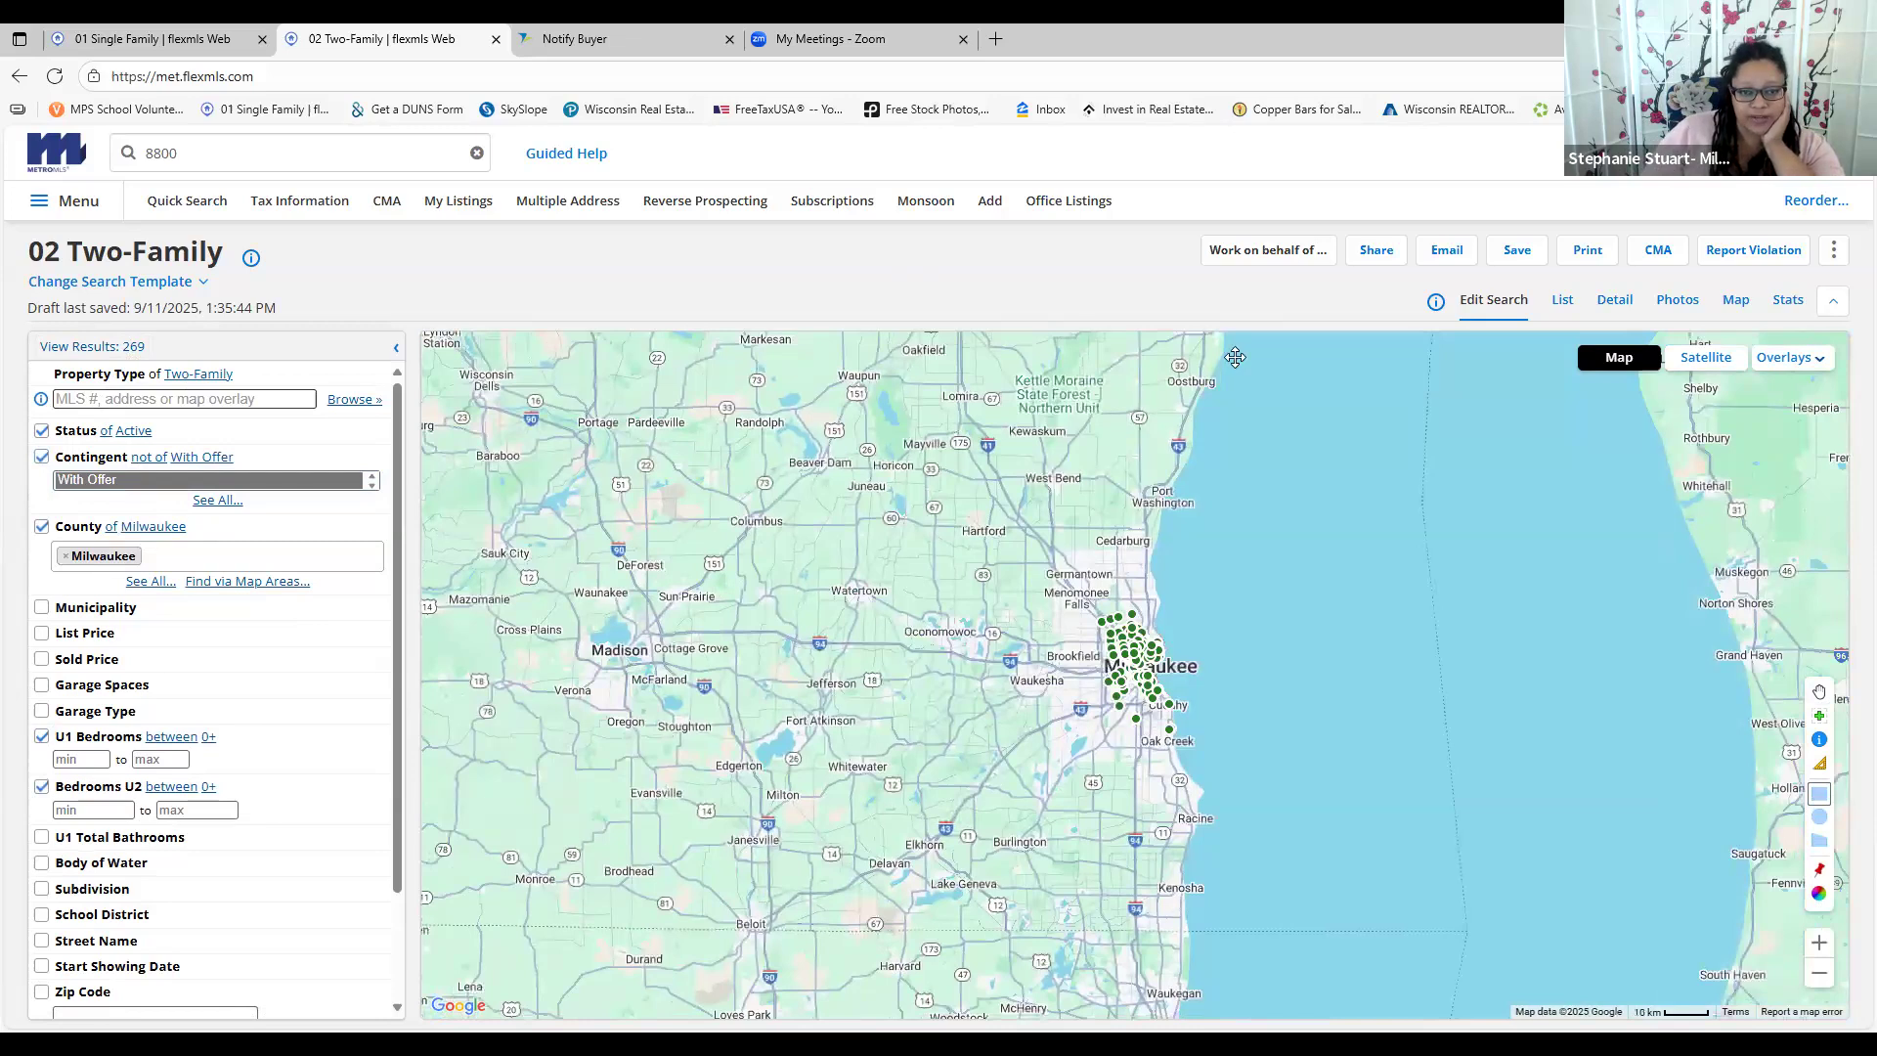
pyautogui.moveTo(550, 528); pyautogui.dragTo(1247, 568)
pyautogui.moveTo(1250, 797); pyautogui.dragTo(1211, 882)
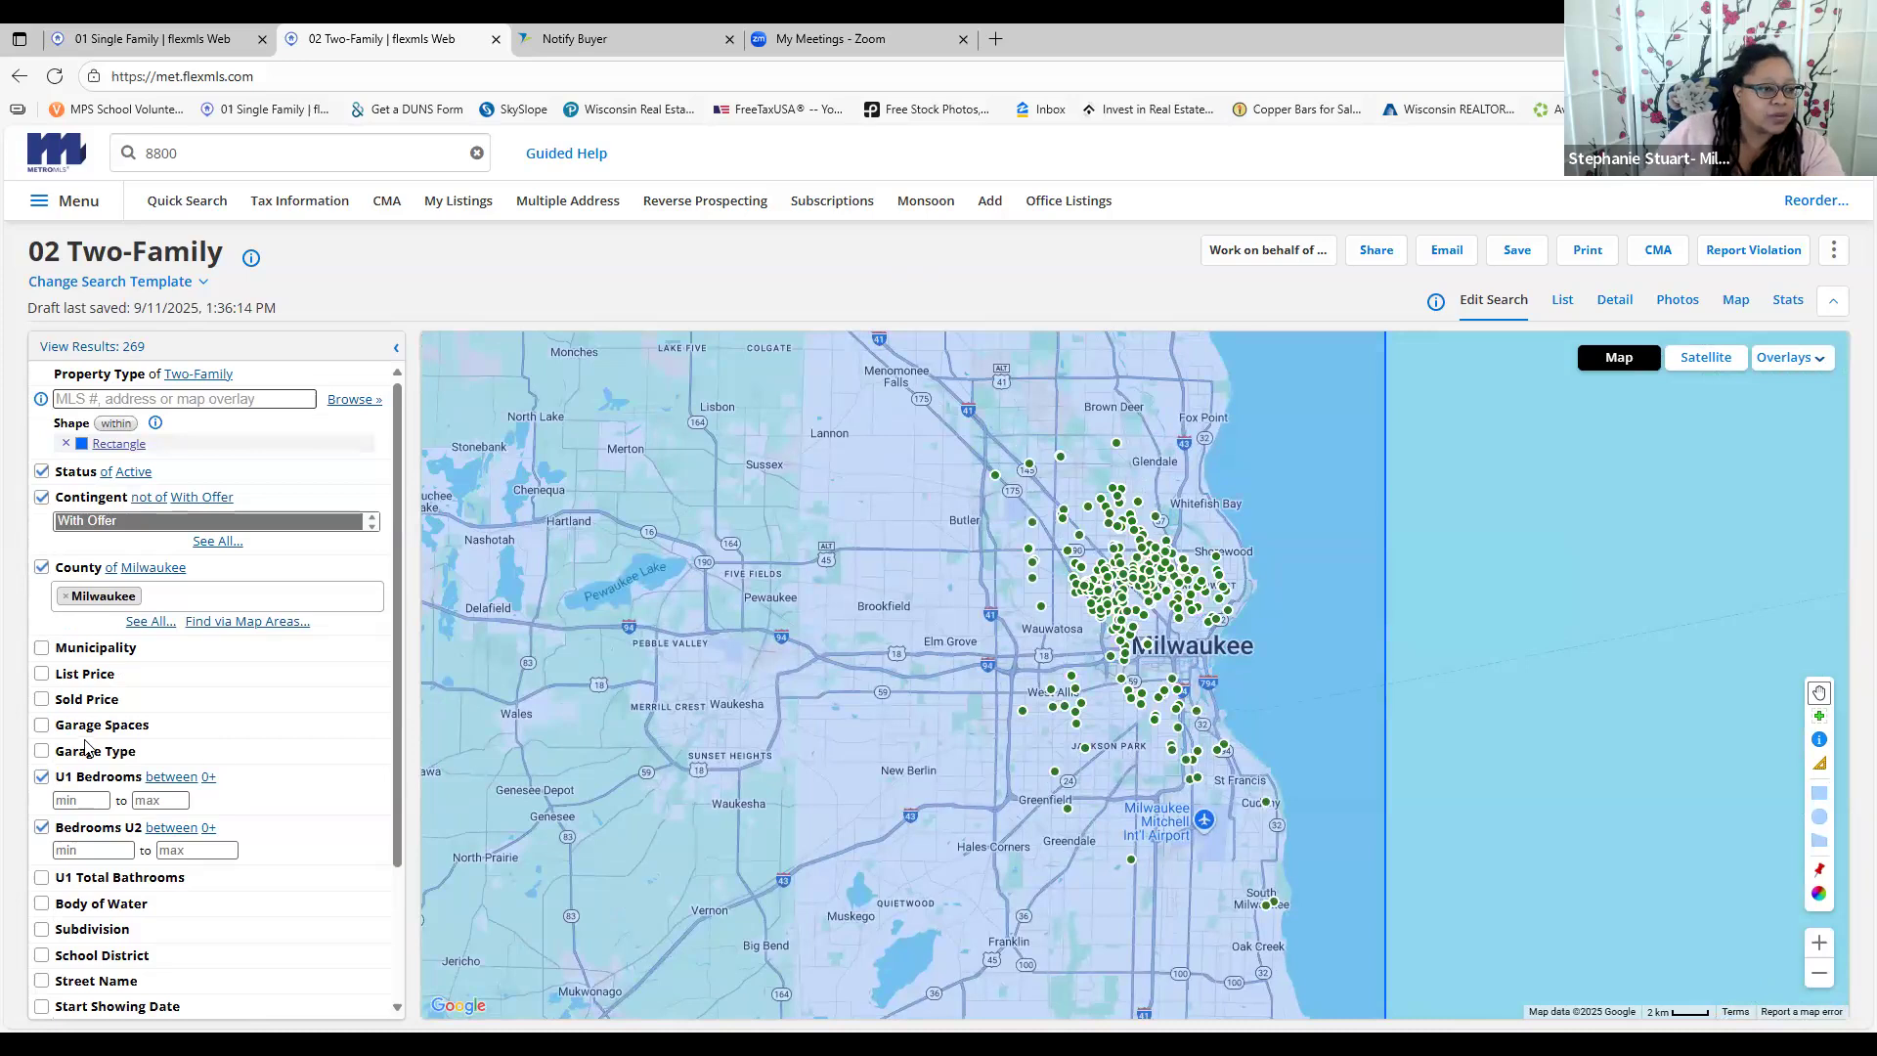
pyautogui.click(42, 569)
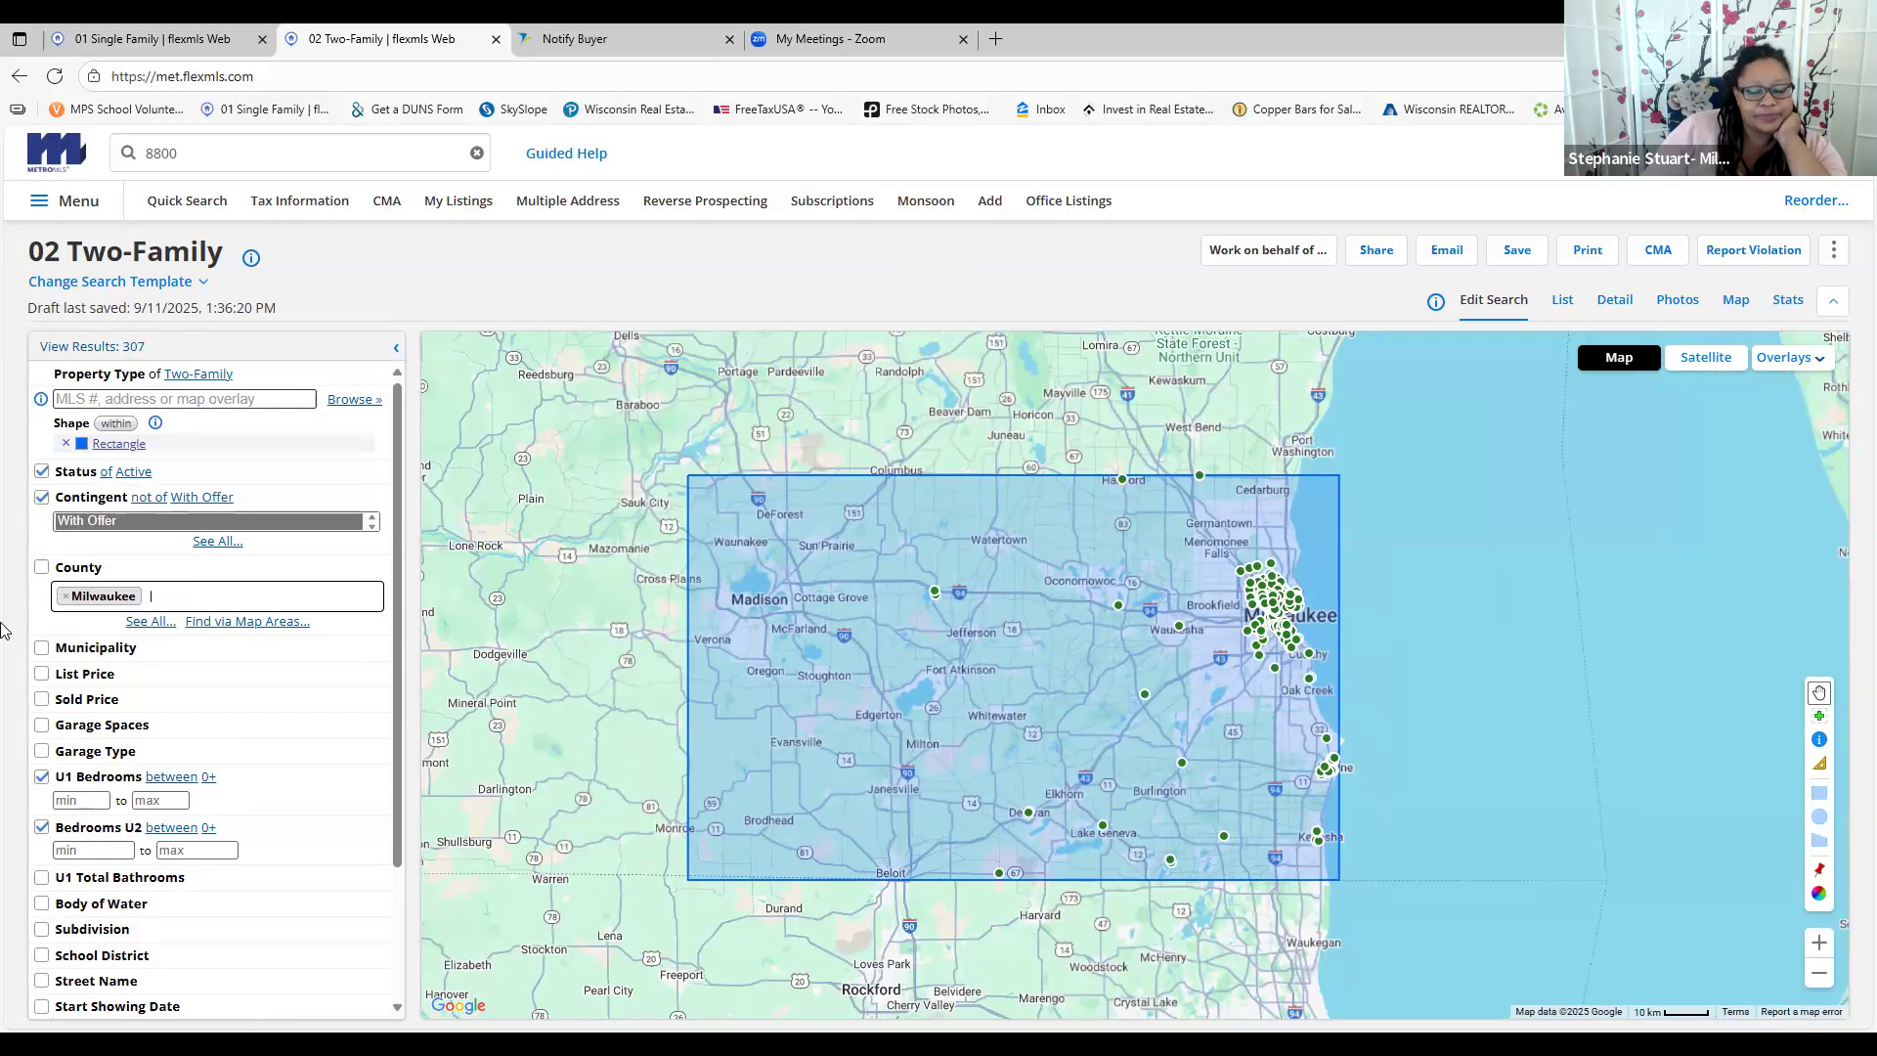
# Edit the rectangle, pulling its left edge, top-left corner and bottom edge in around Milwaukee
pyautogui.click(720, 486)
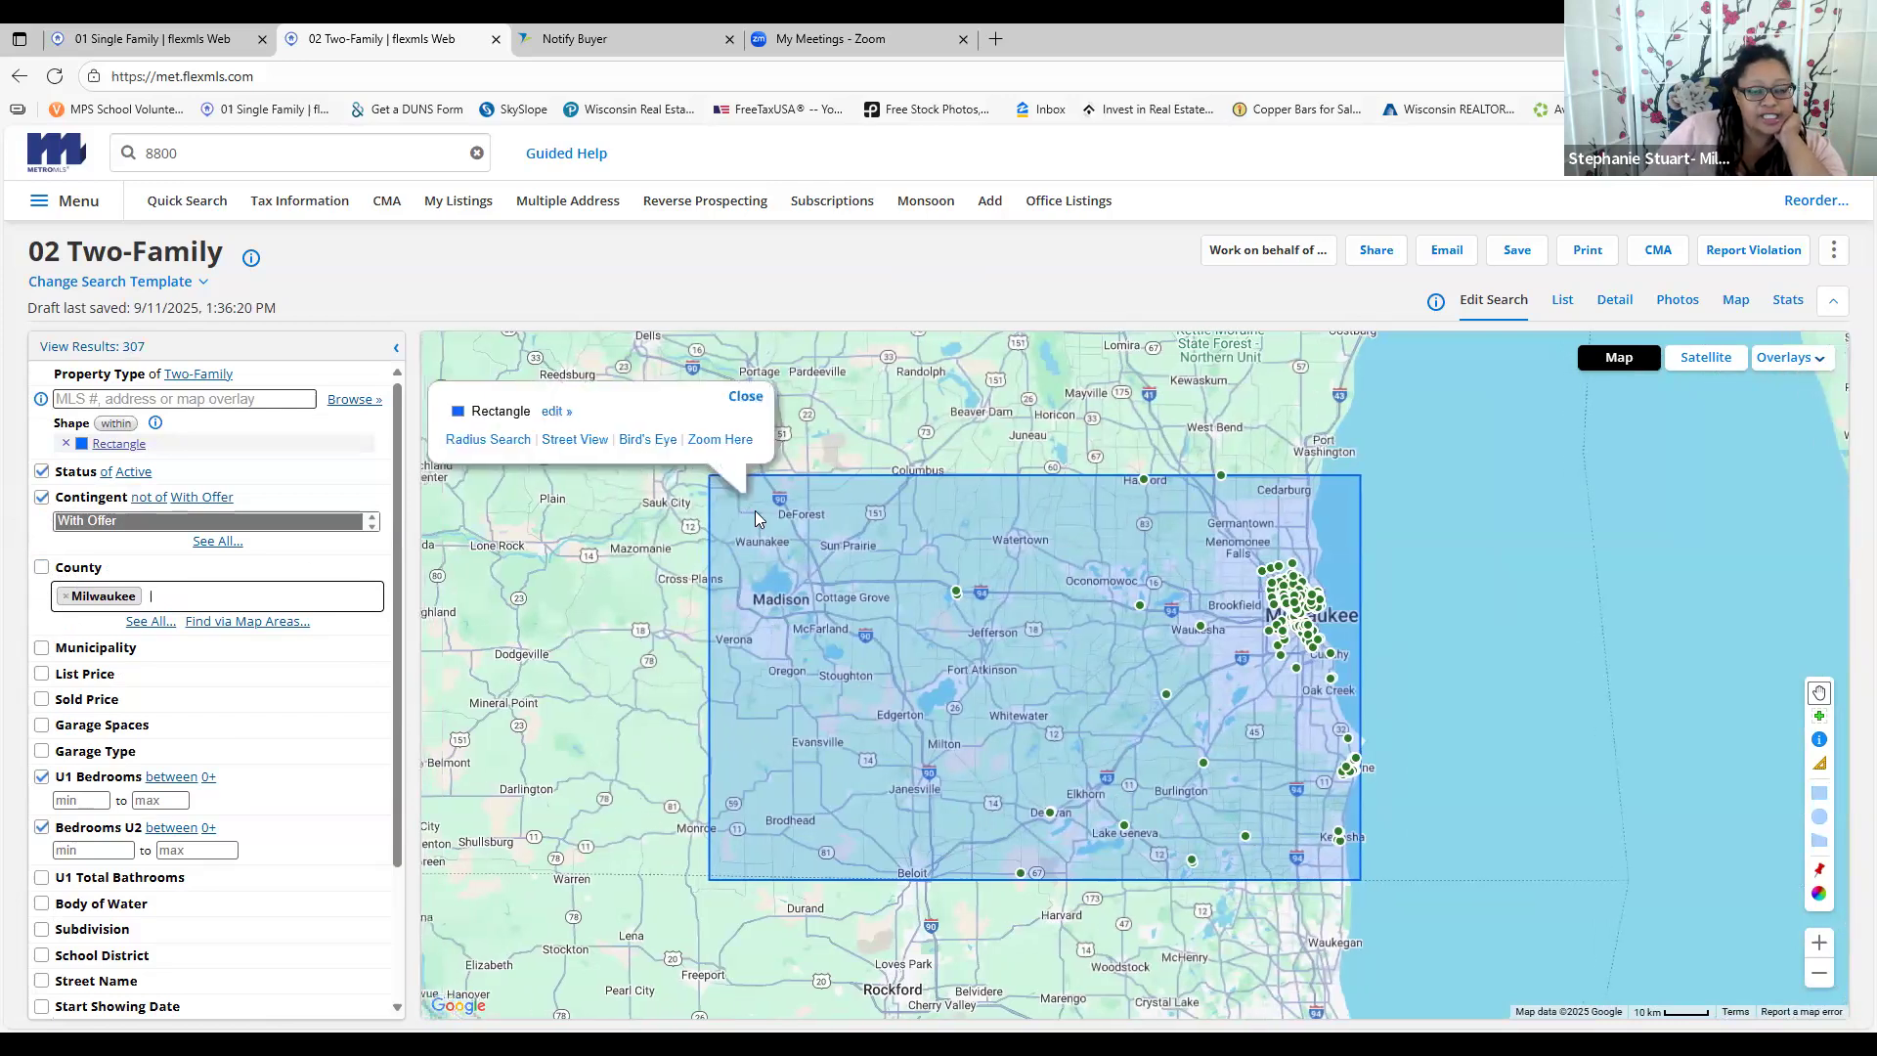
pyautogui.click(555, 415)
pyautogui.click(584, 442)
pyautogui.moveTo(744, 484); pyautogui.dragTo(1160, 486)
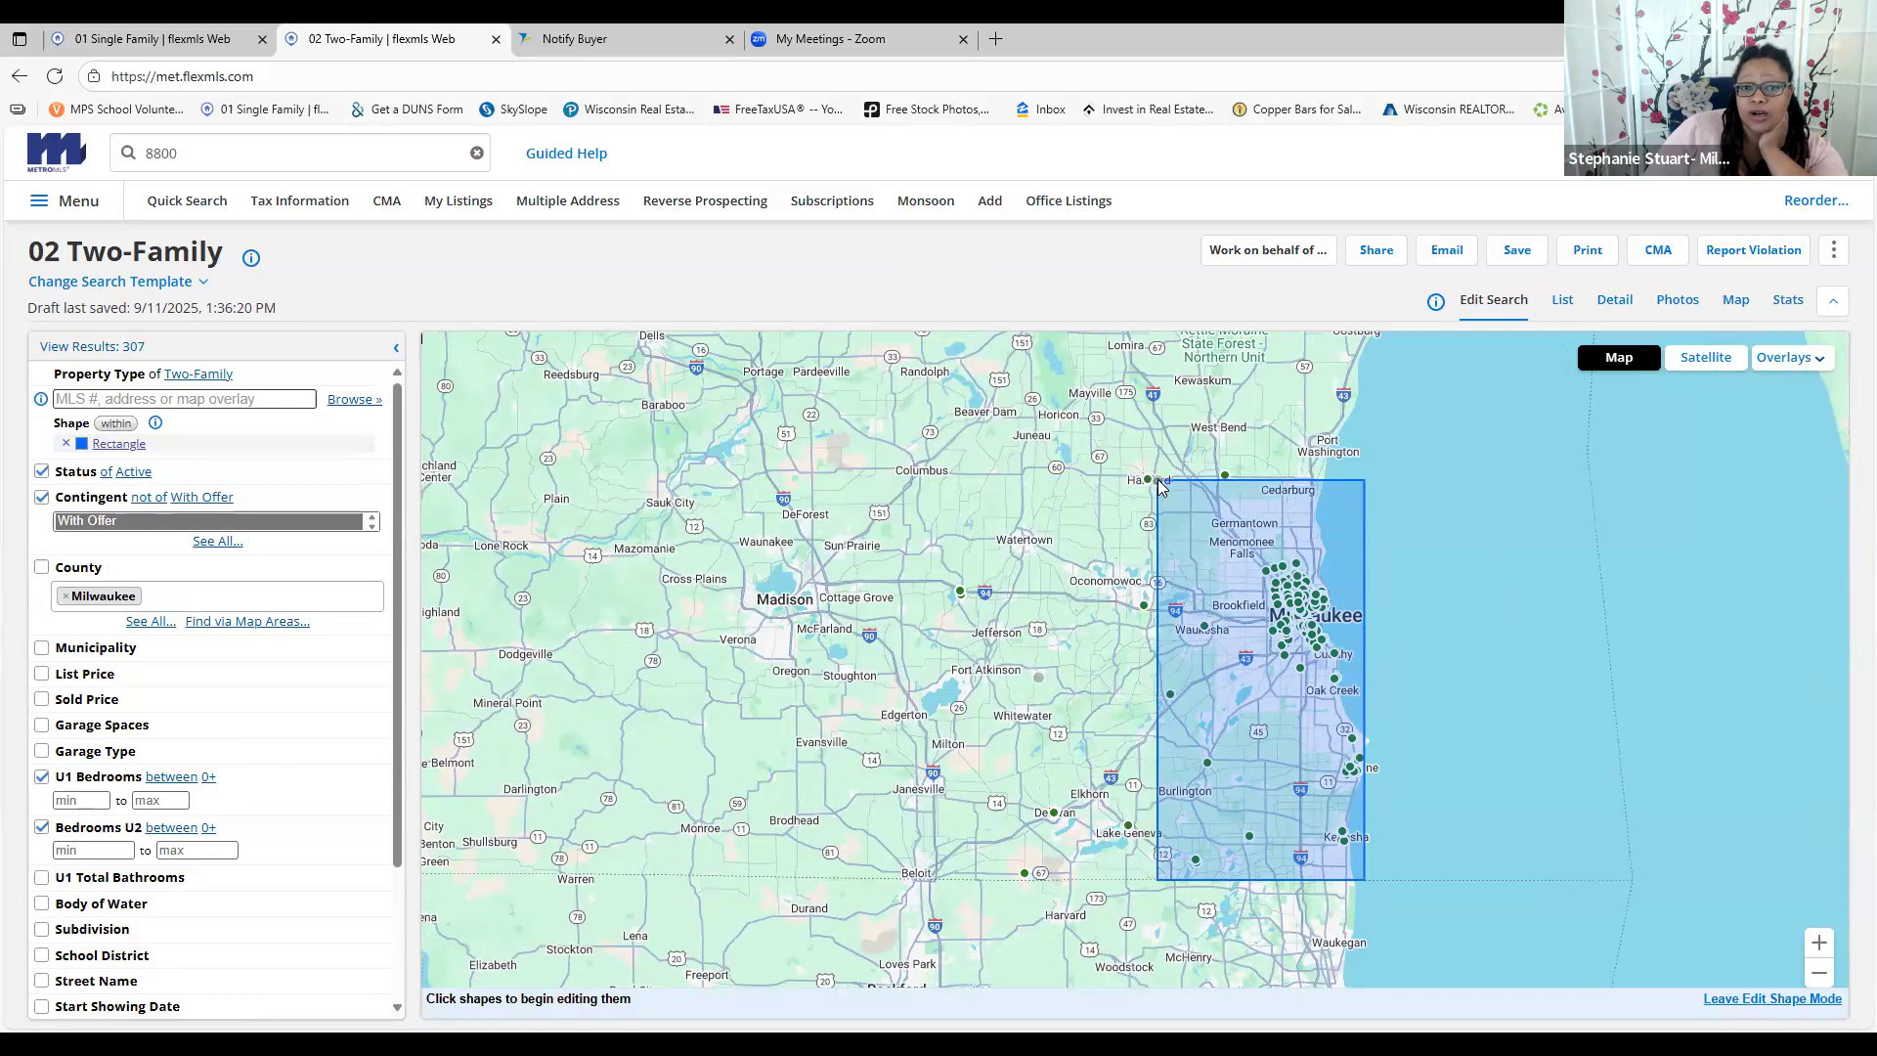
pyautogui.moveTo(1153, 487); pyautogui.dragTo(1100, 476)
pyautogui.moveTo(1365, 880); pyautogui.dragTo(1367, 766)
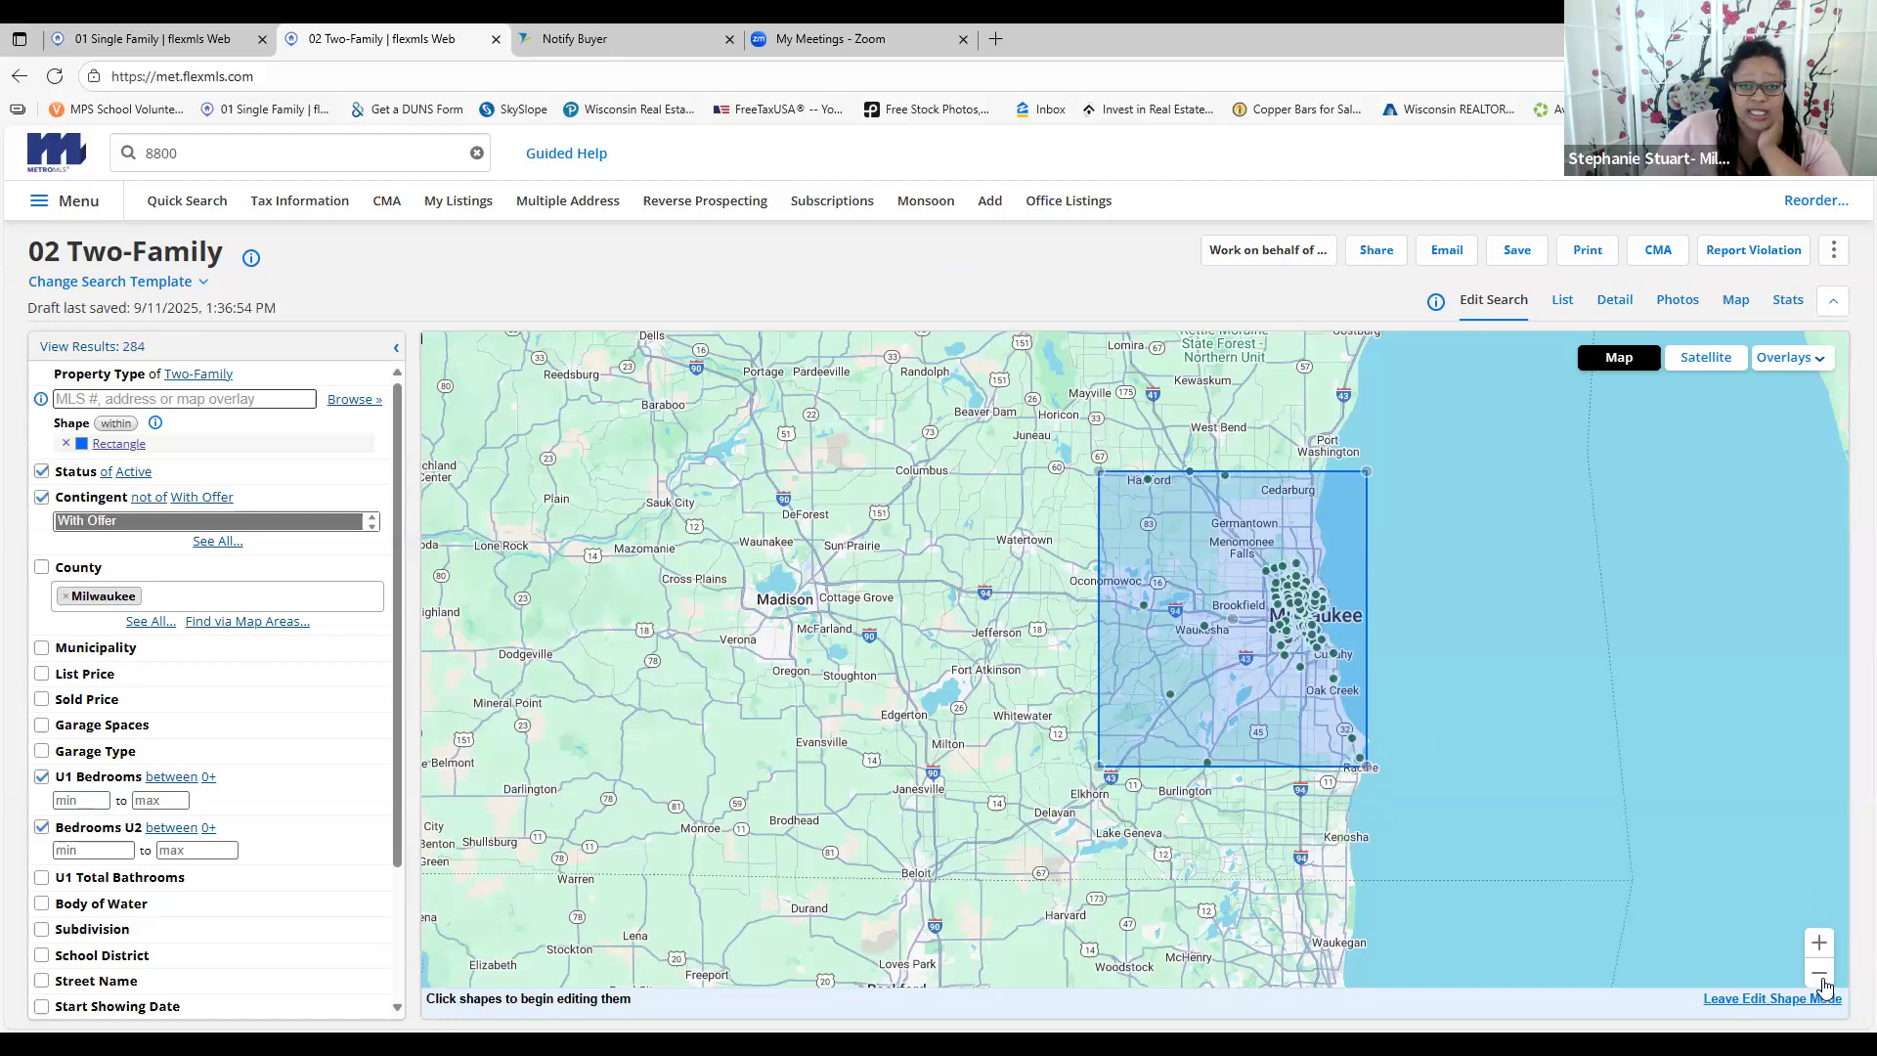
# Stretch the rectangle's top-left corner outward to cover central Wisconsin toward Madison
pyautogui.click(1822, 976)
pyautogui.click(1822, 976)
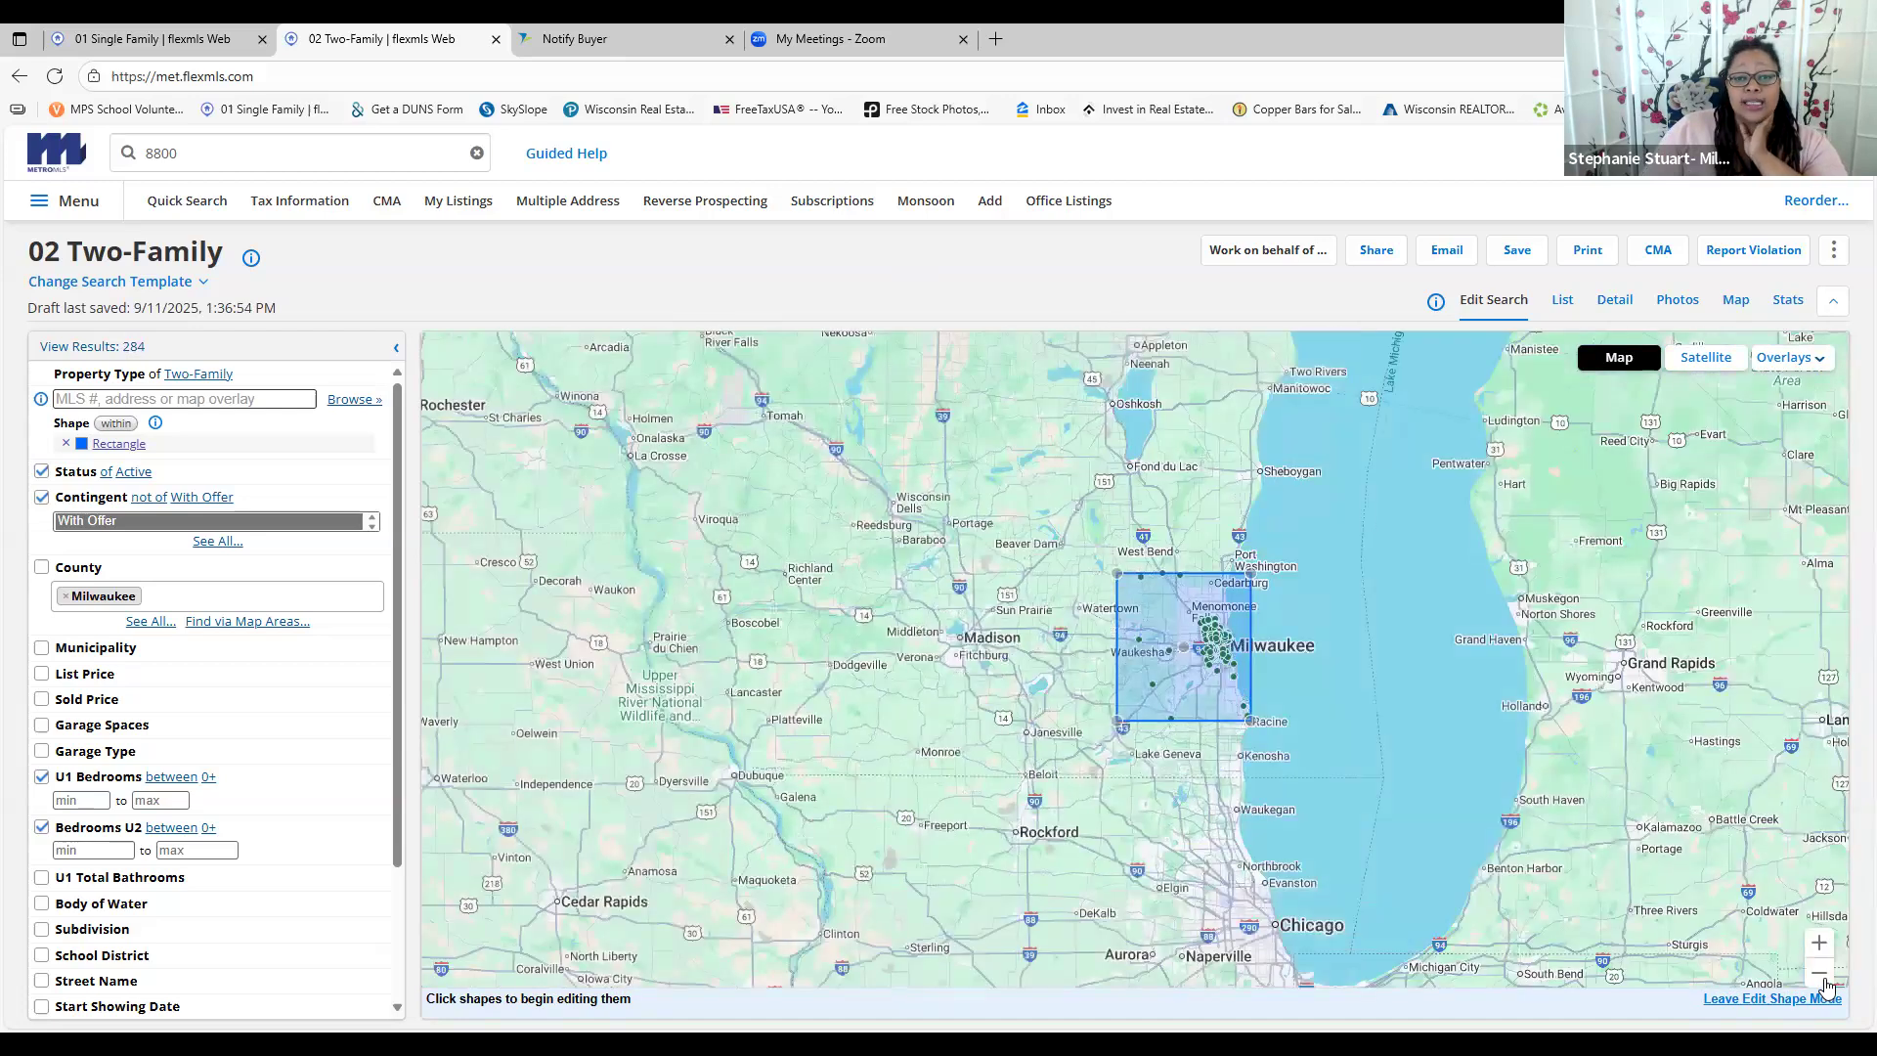
pyautogui.click(1824, 976)
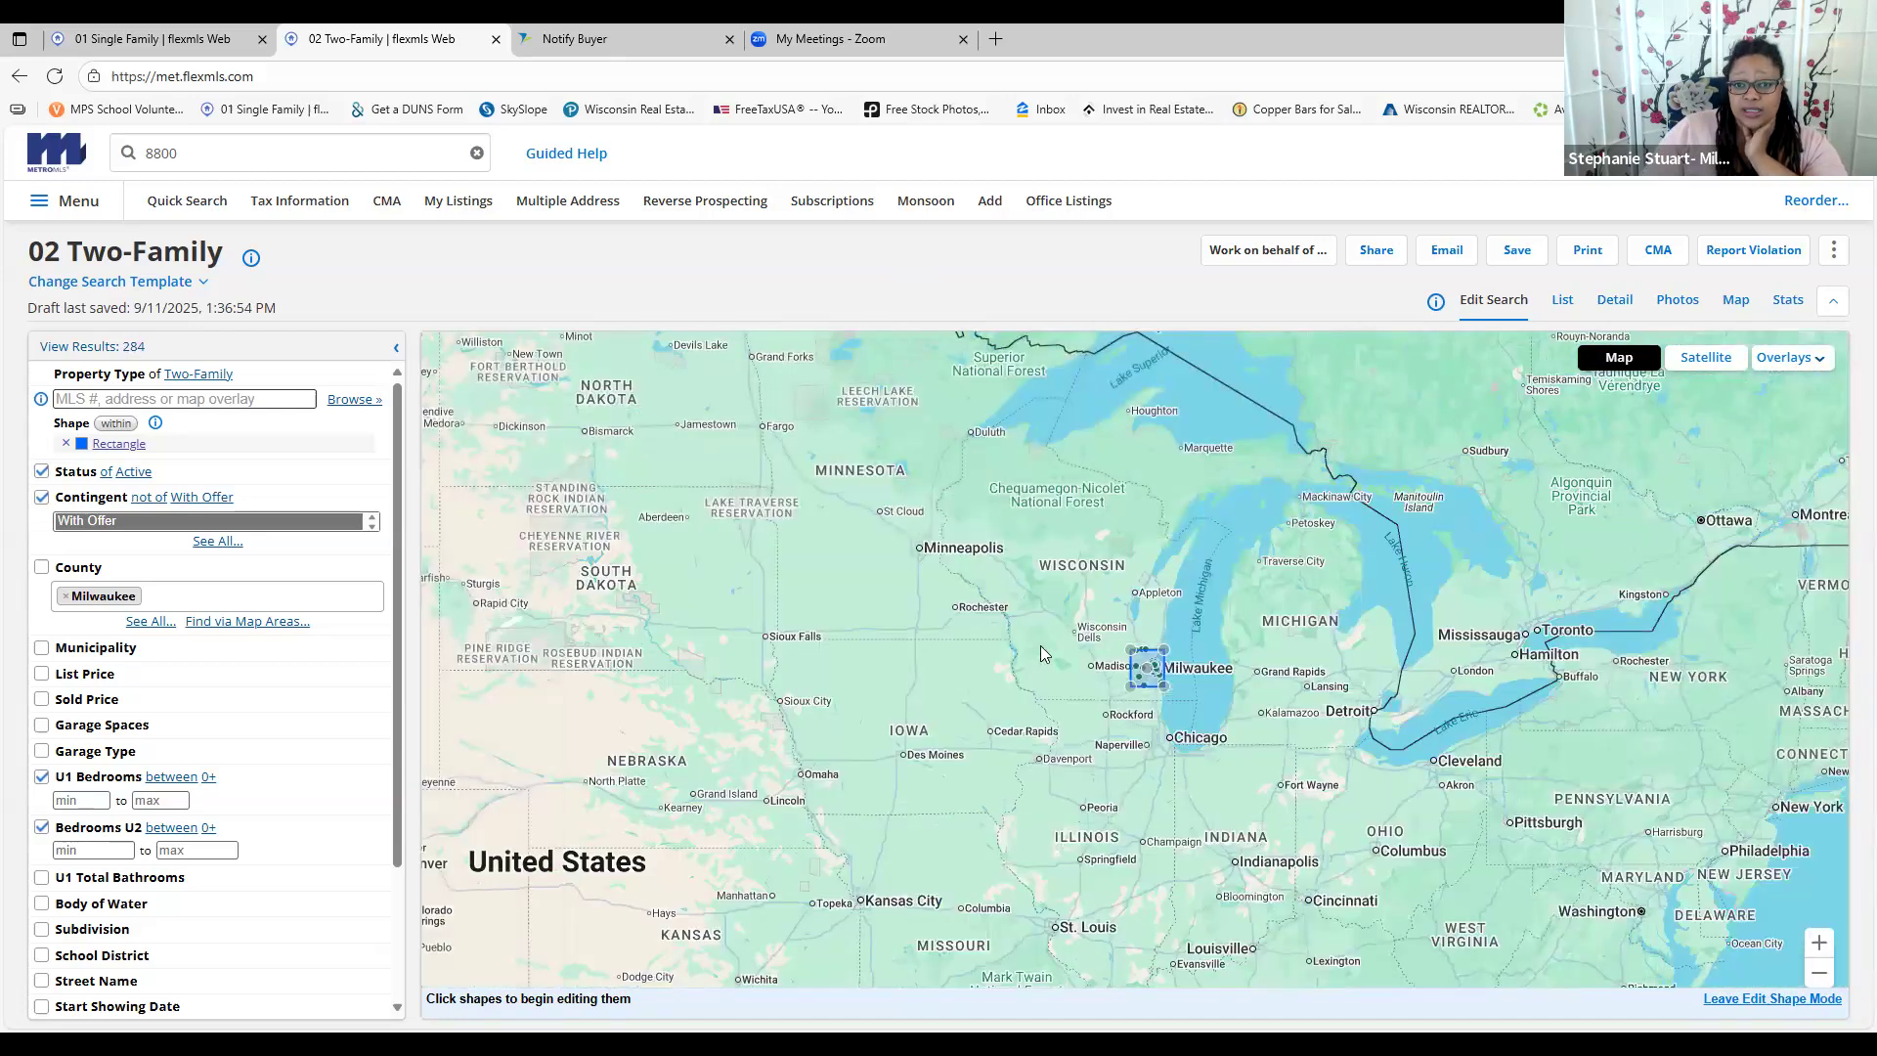
pyautogui.moveTo(1132, 651); pyautogui.dragTo(1022, 544)
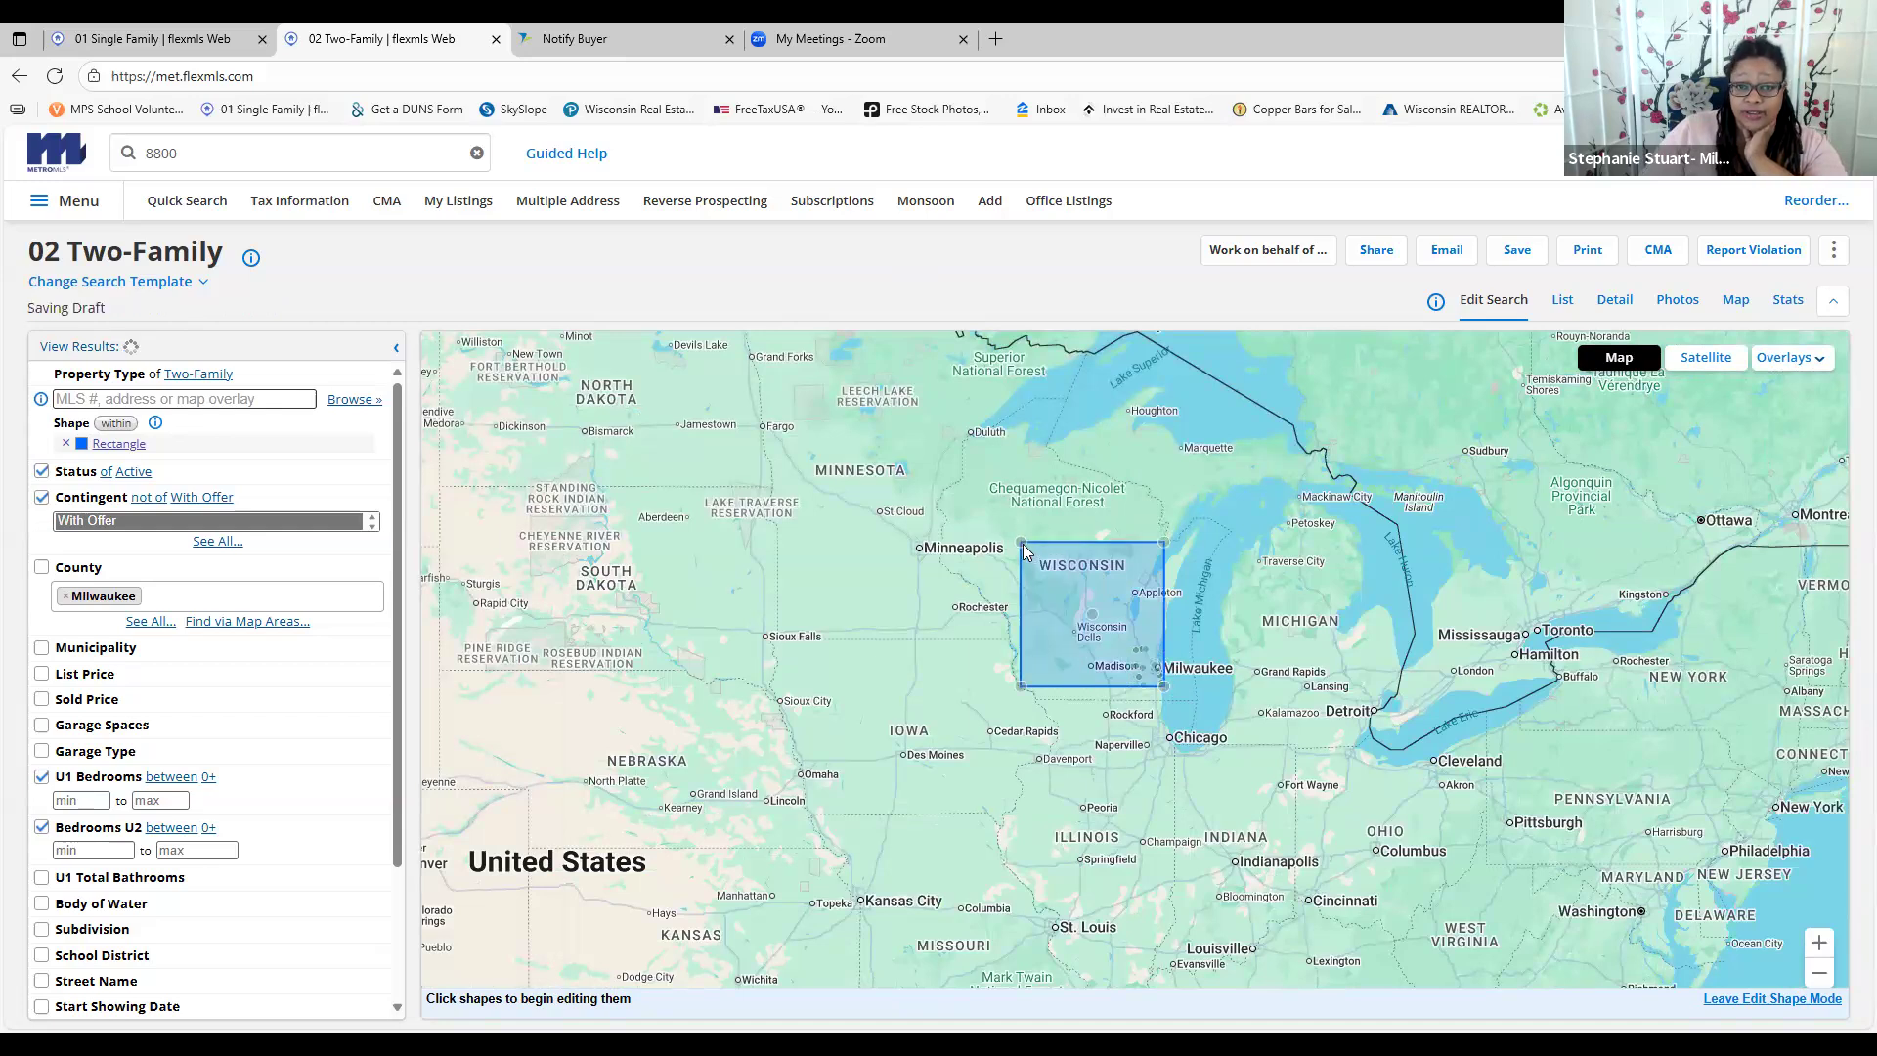
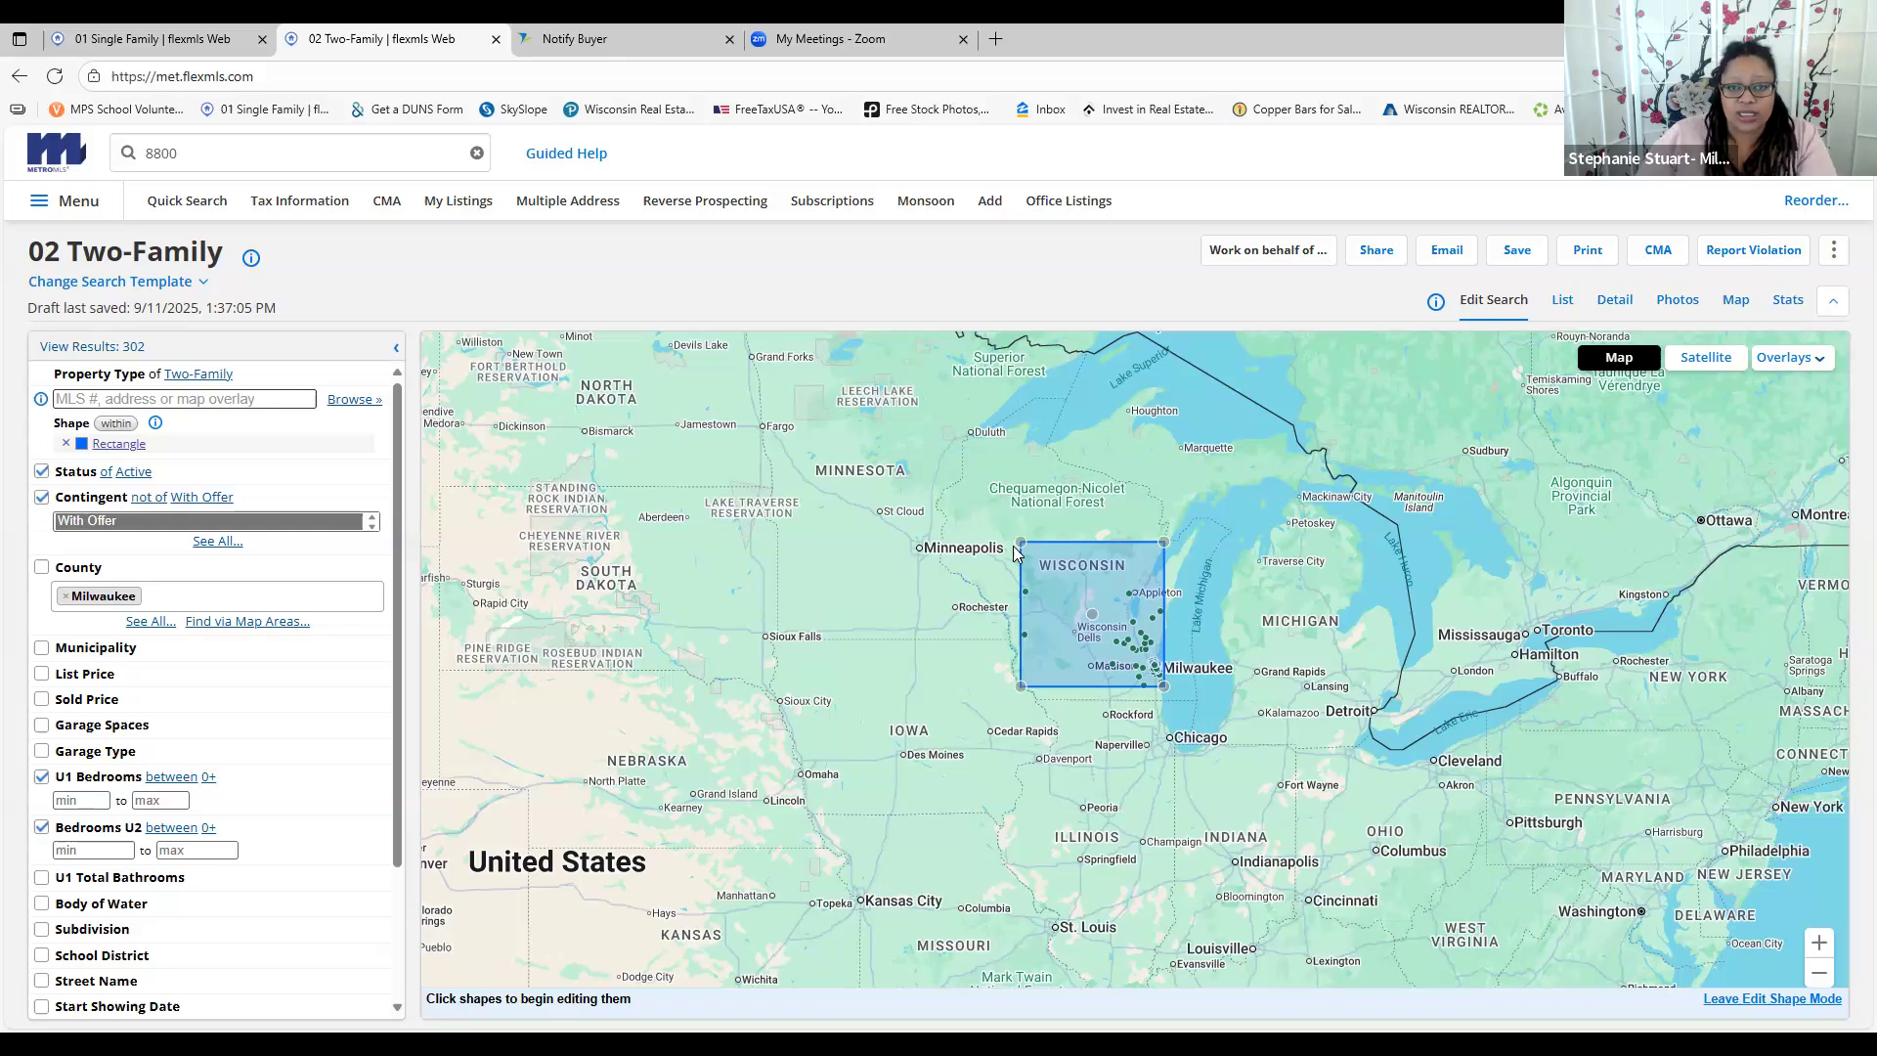
# Shrink the search rectangle toward Milwaukee and zoom the map in on it
pyautogui.moveTo(1021, 544); pyautogui.dragTo(1119, 644)
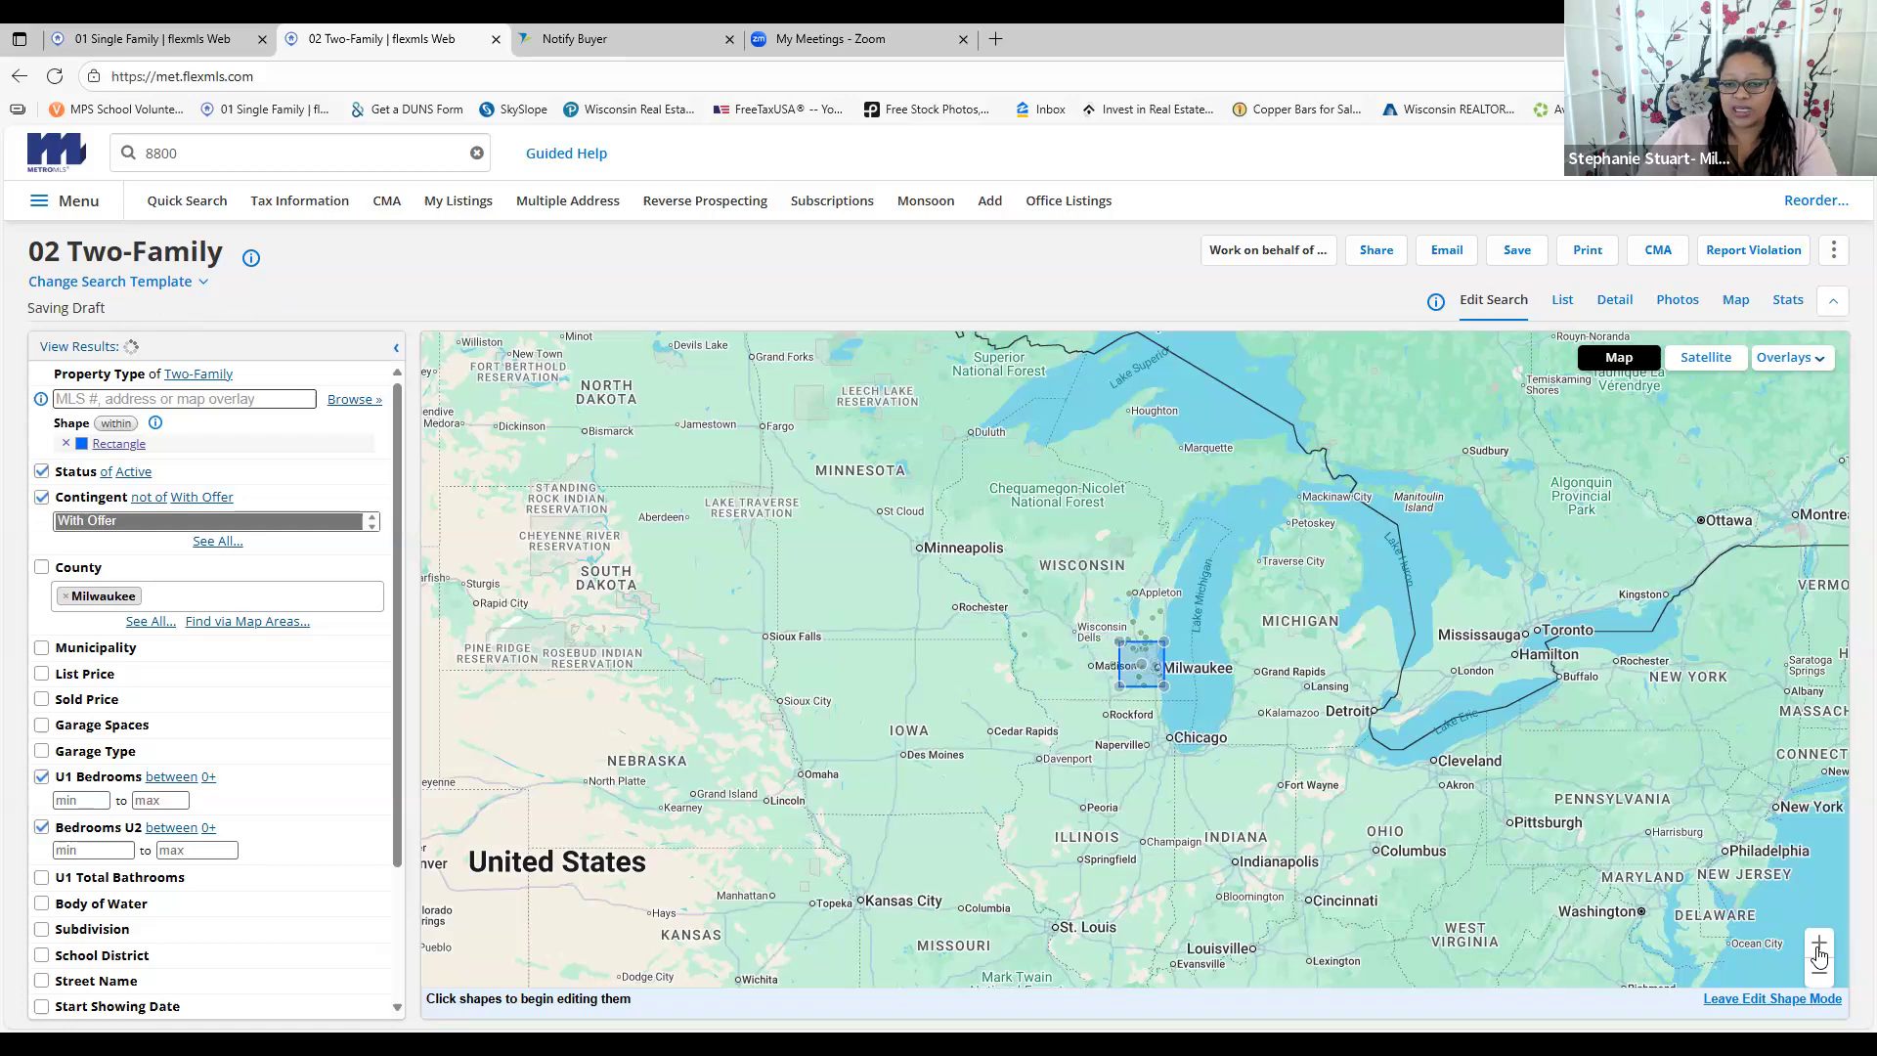
pyautogui.click(1820, 951)
pyautogui.click(1820, 948)
pyautogui.click(1819, 949)
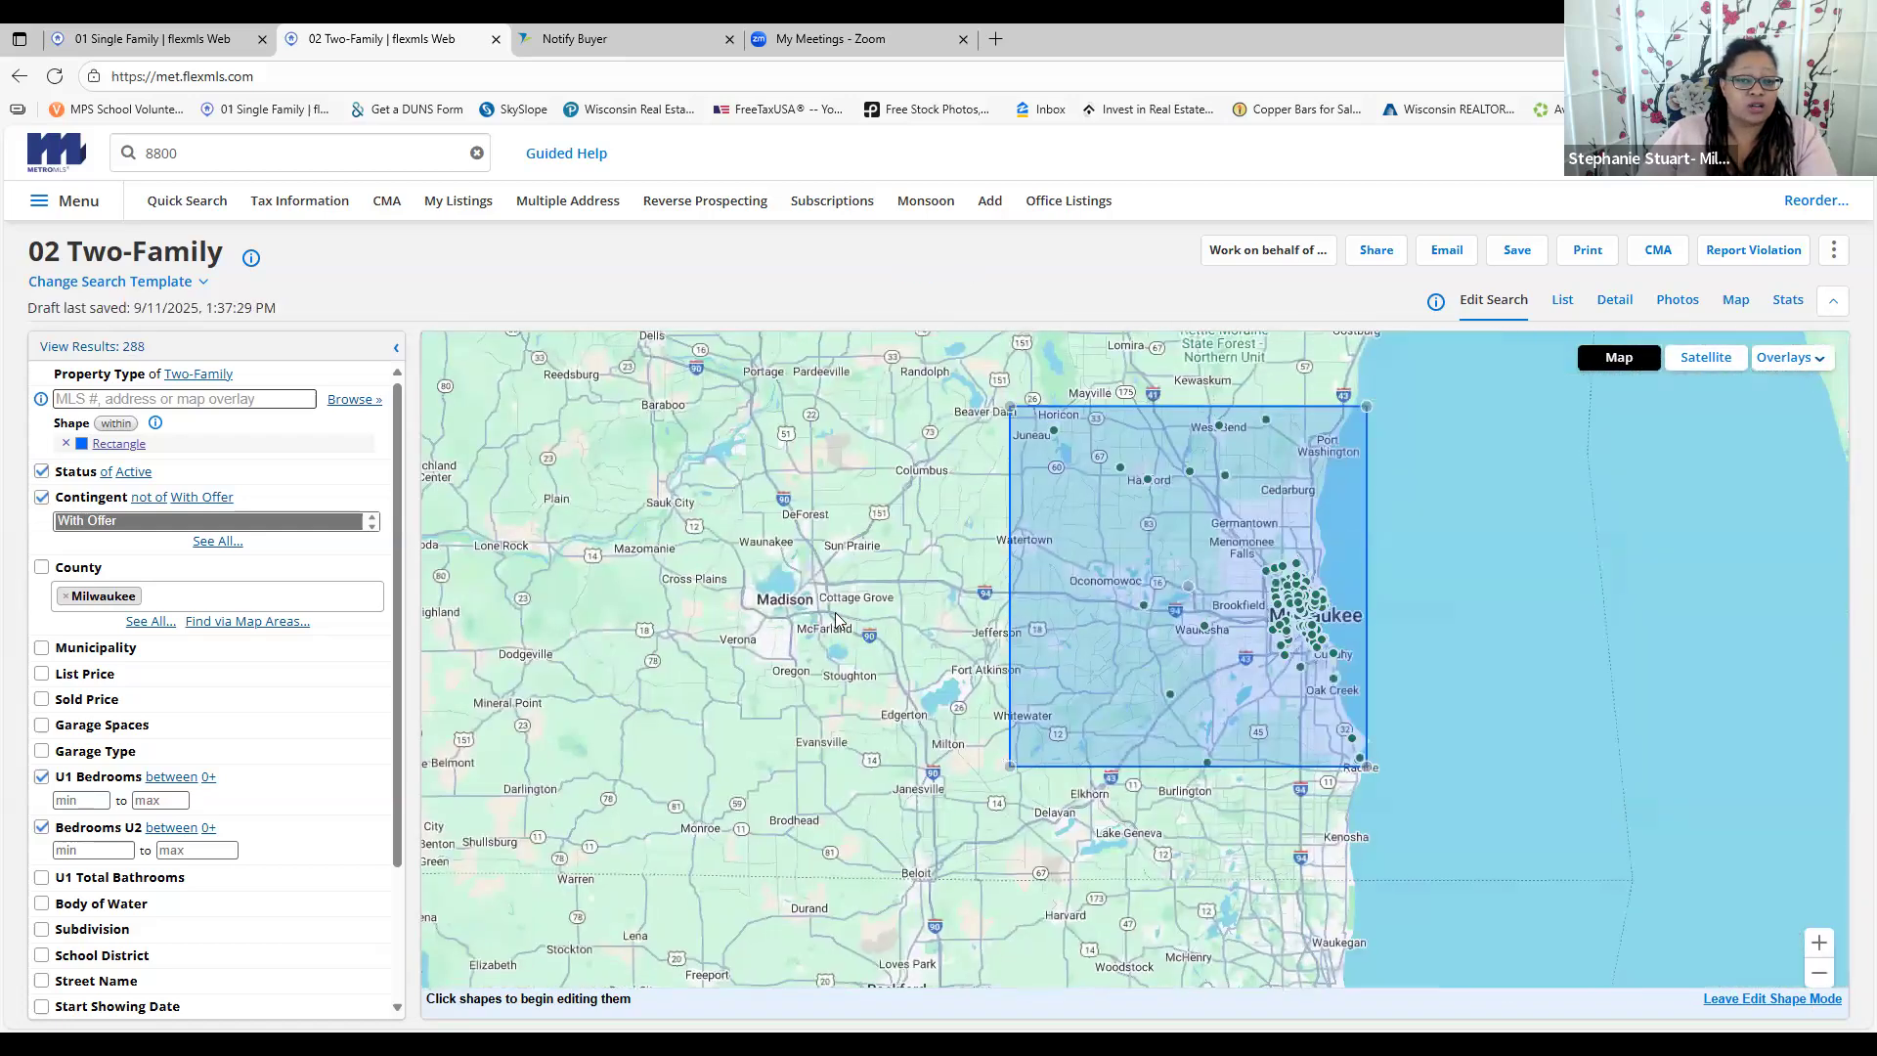
pyautogui.moveTo(911, 598); pyautogui.dragTo(758, 598)
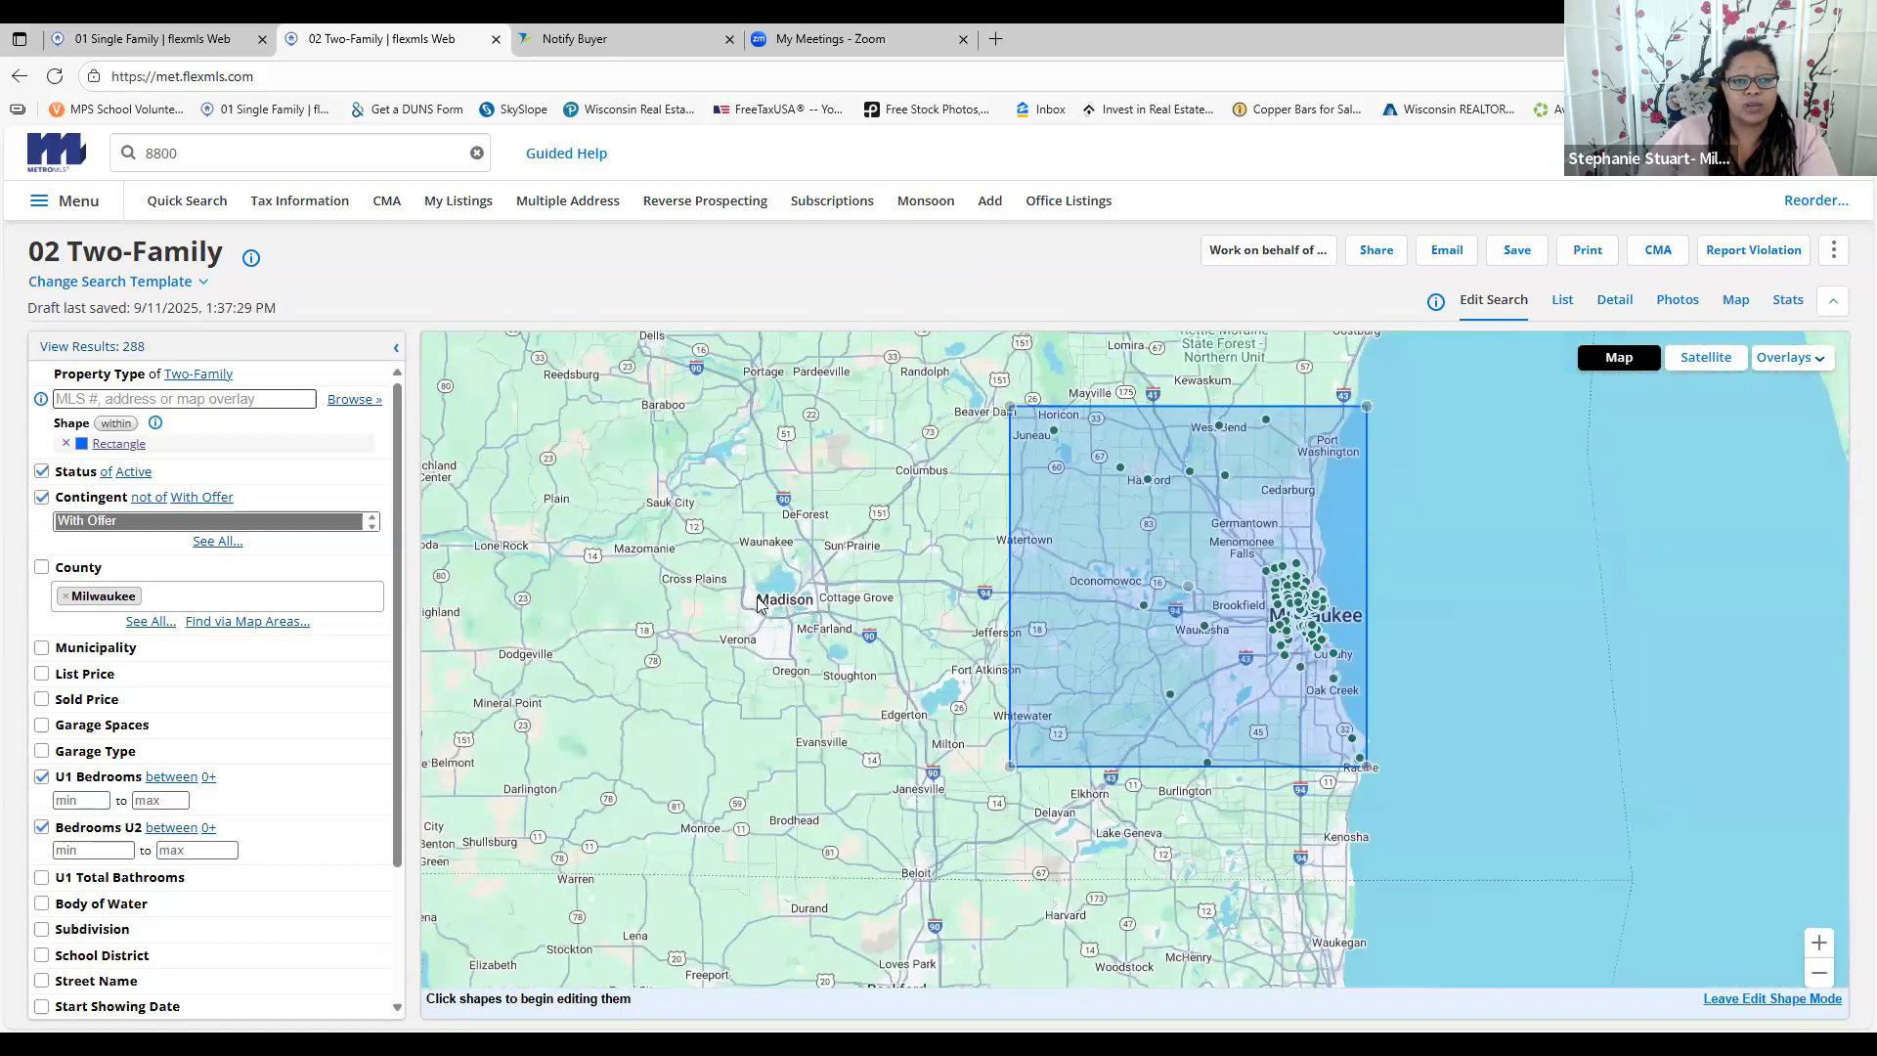
# Adjust the rectangle's left edge, lower-right corner and top so the search returns 298 results
pyautogui.moveTo(861, 409); pyautogui.dragTo(944, 398)
pyautogui.moveTo(1216, 766); pyautogui.dragTo(1232, 822)
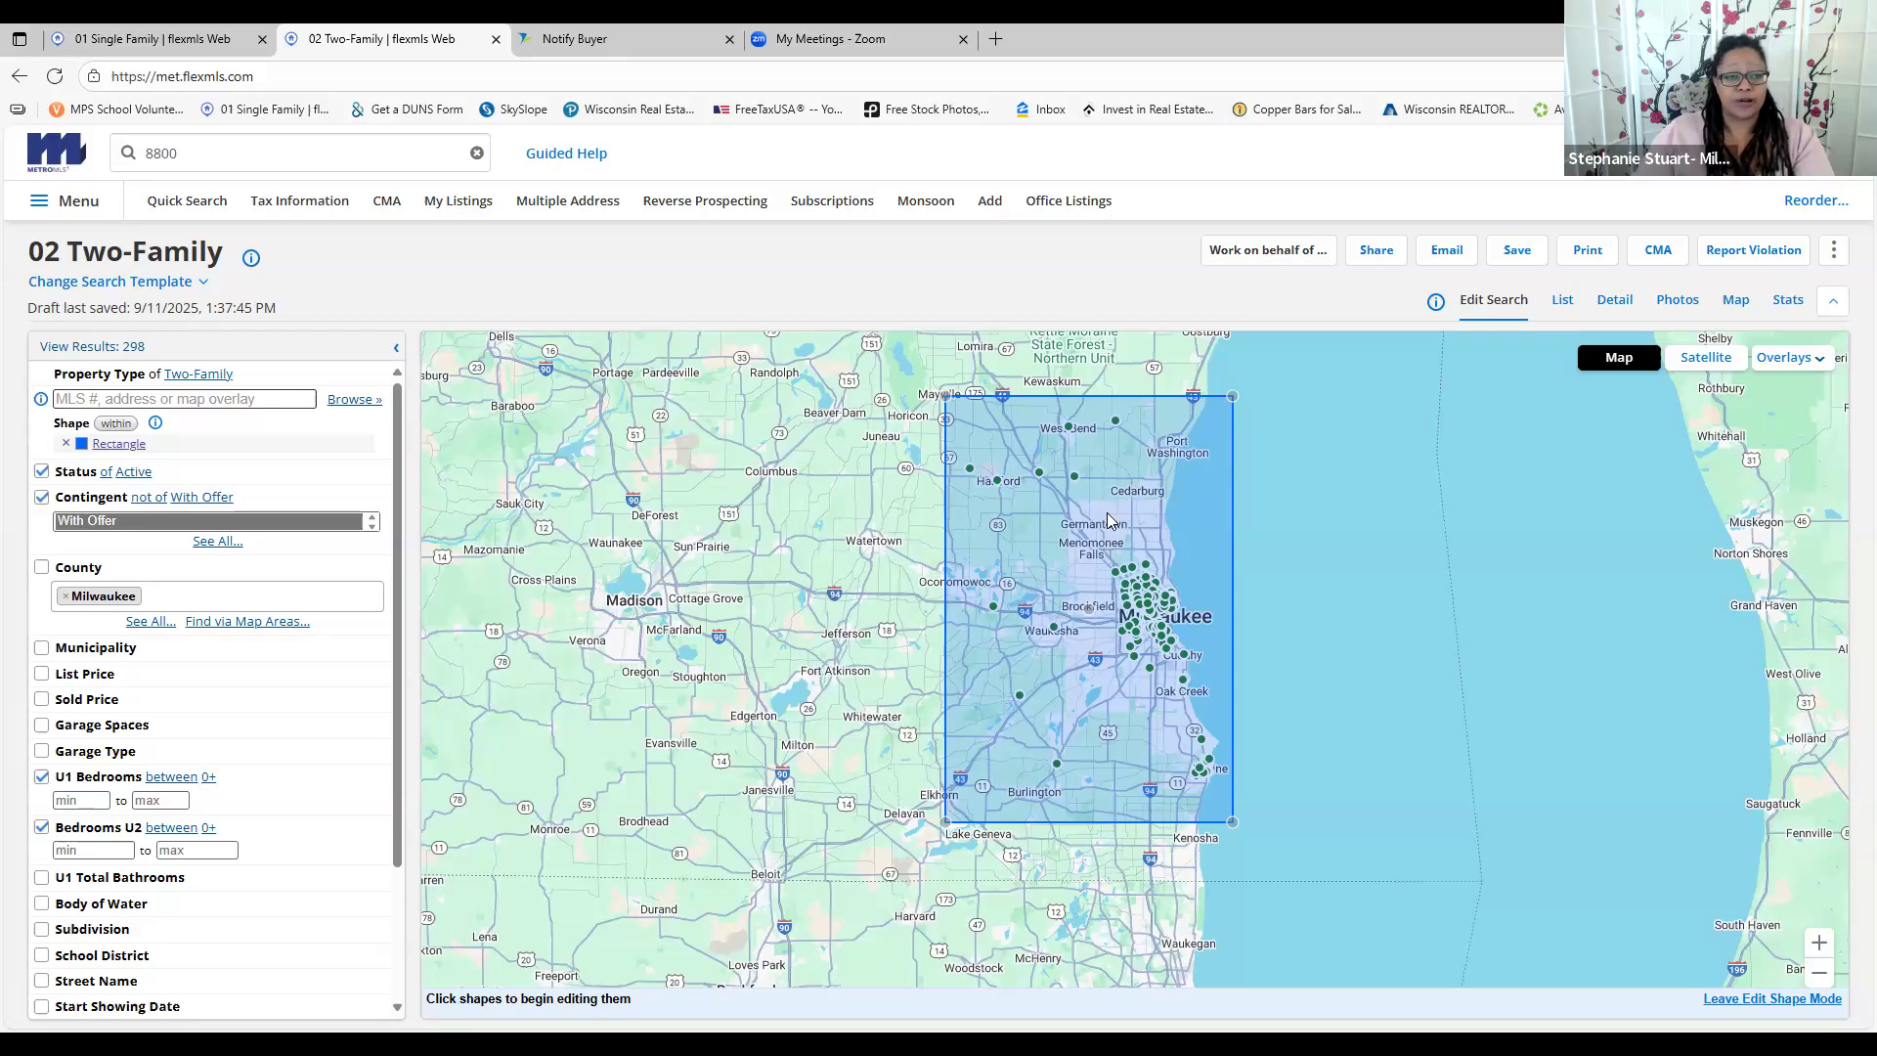
pyautogui.moveTo(945, 400); pyautogui.dragTo(925, 424)
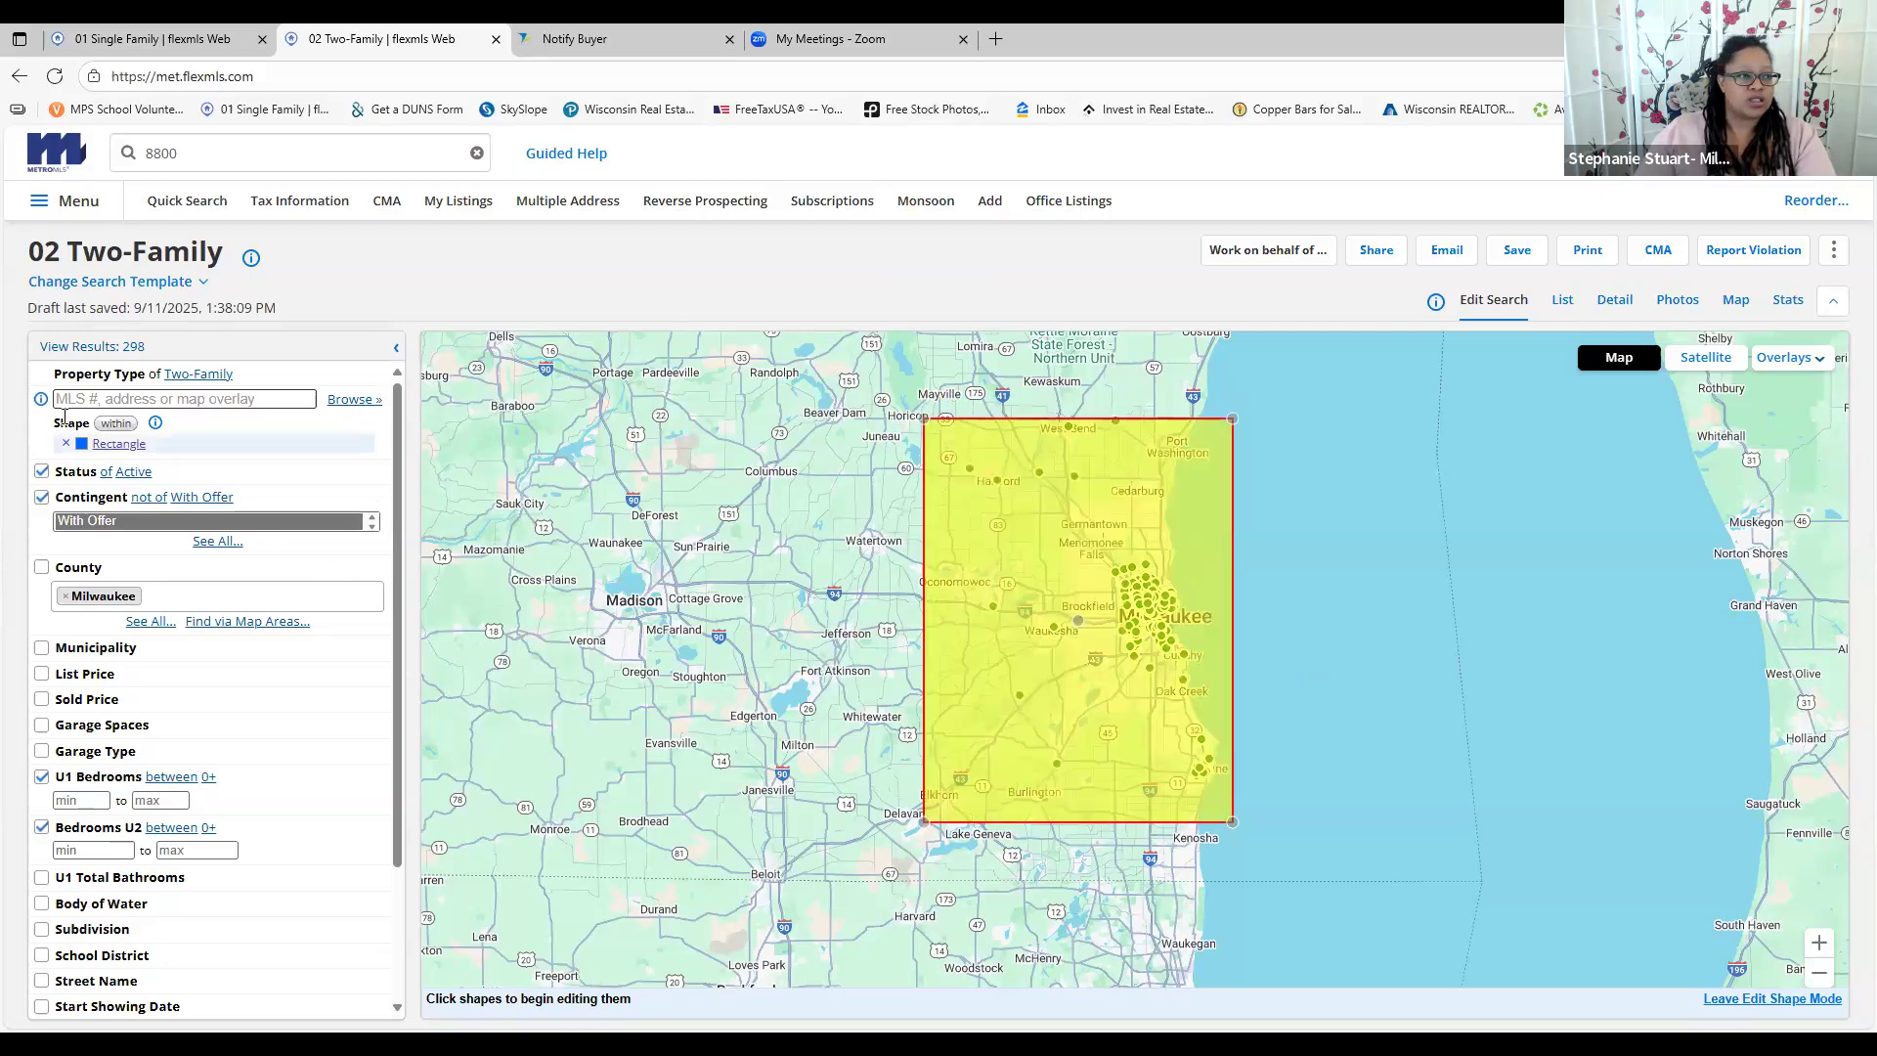
# Switch to the 03 Vacant Land template and show its 8,624 results as a list
pyautogui.click(78, 376)
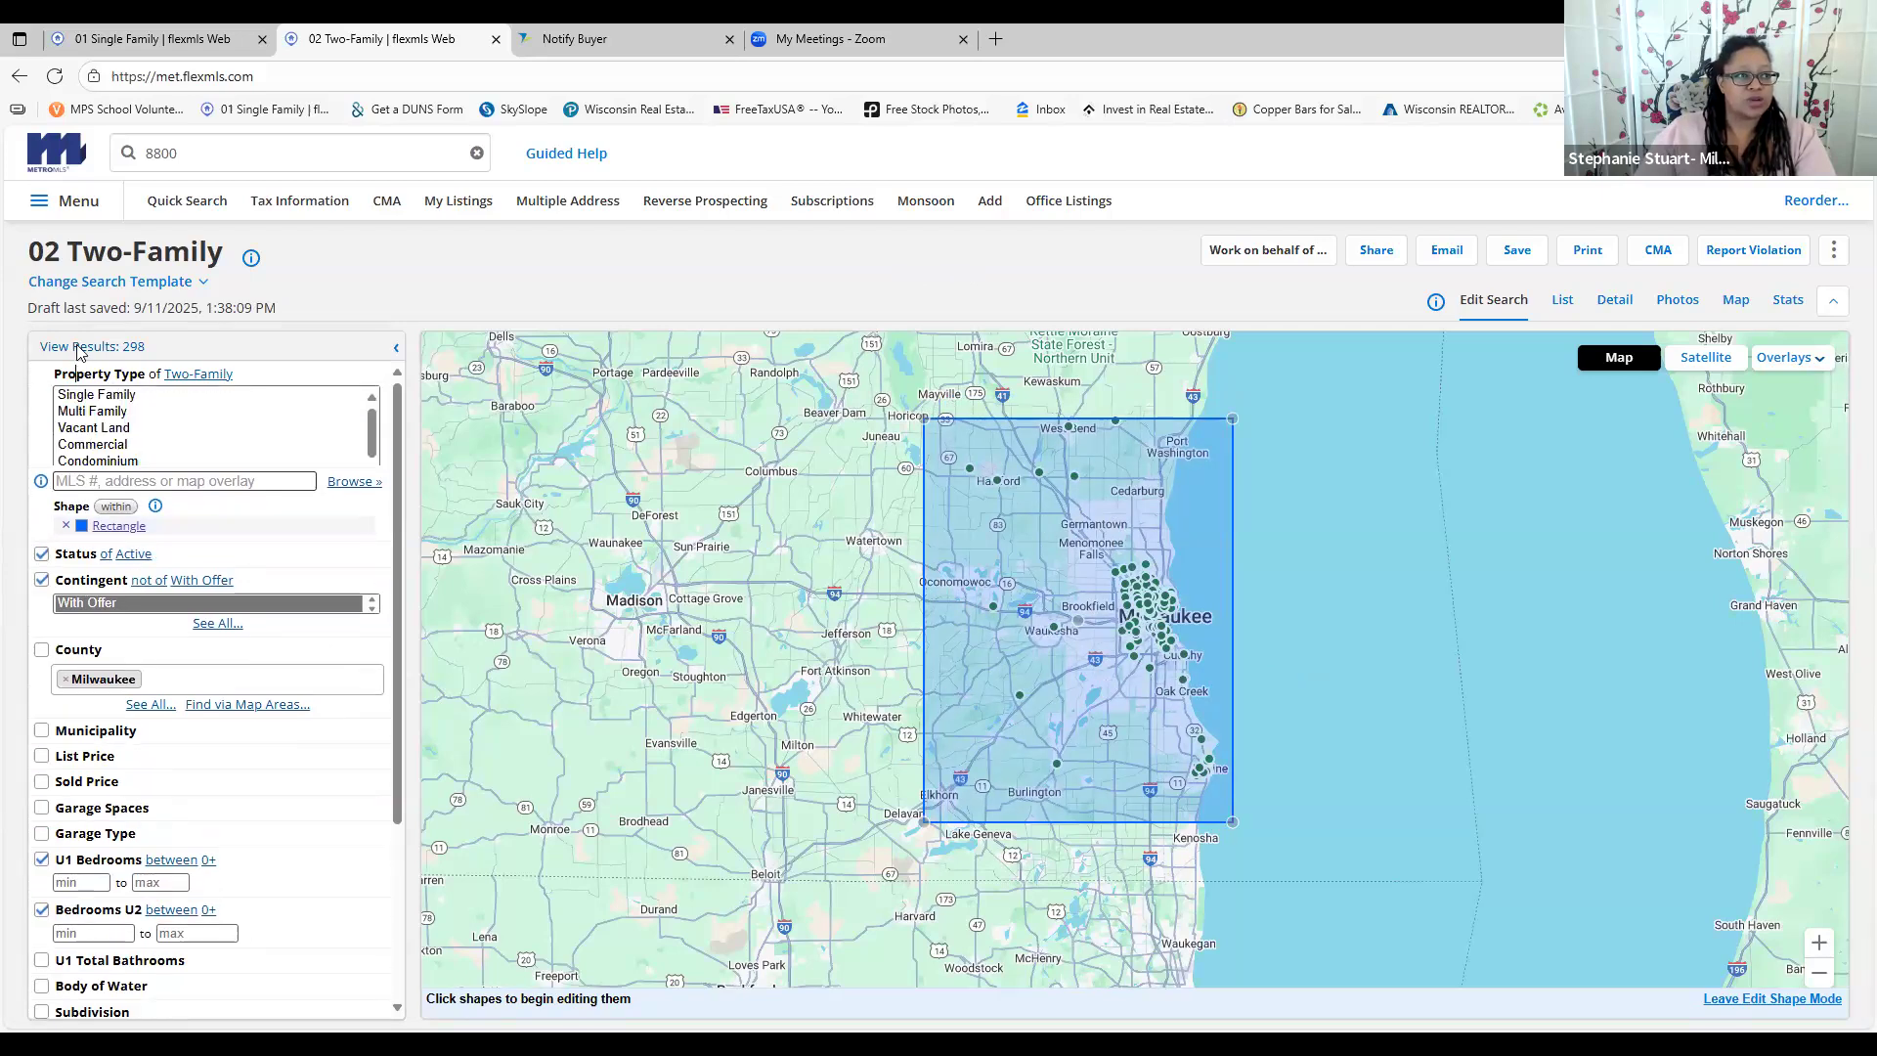
pyautogui.click(80, 287)
pyautogui.click(96, 418)
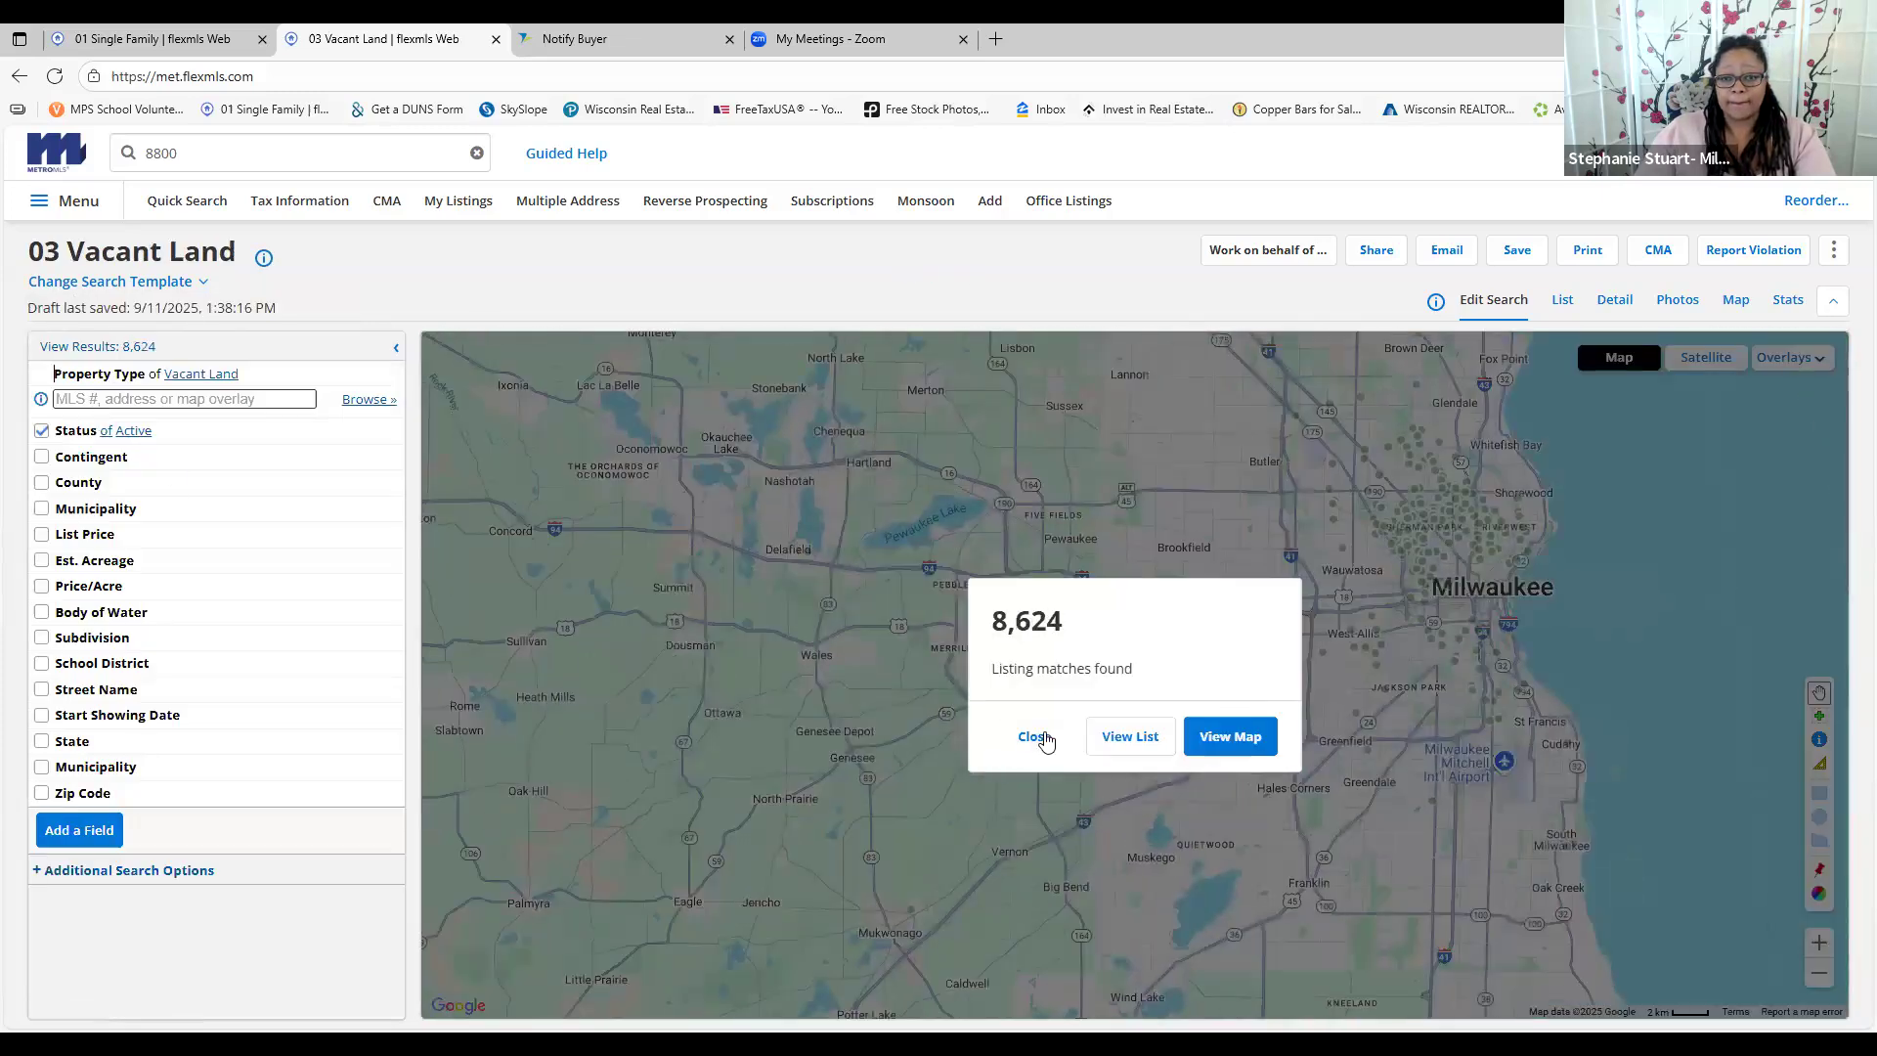
pyautogui.click(1034, 736)
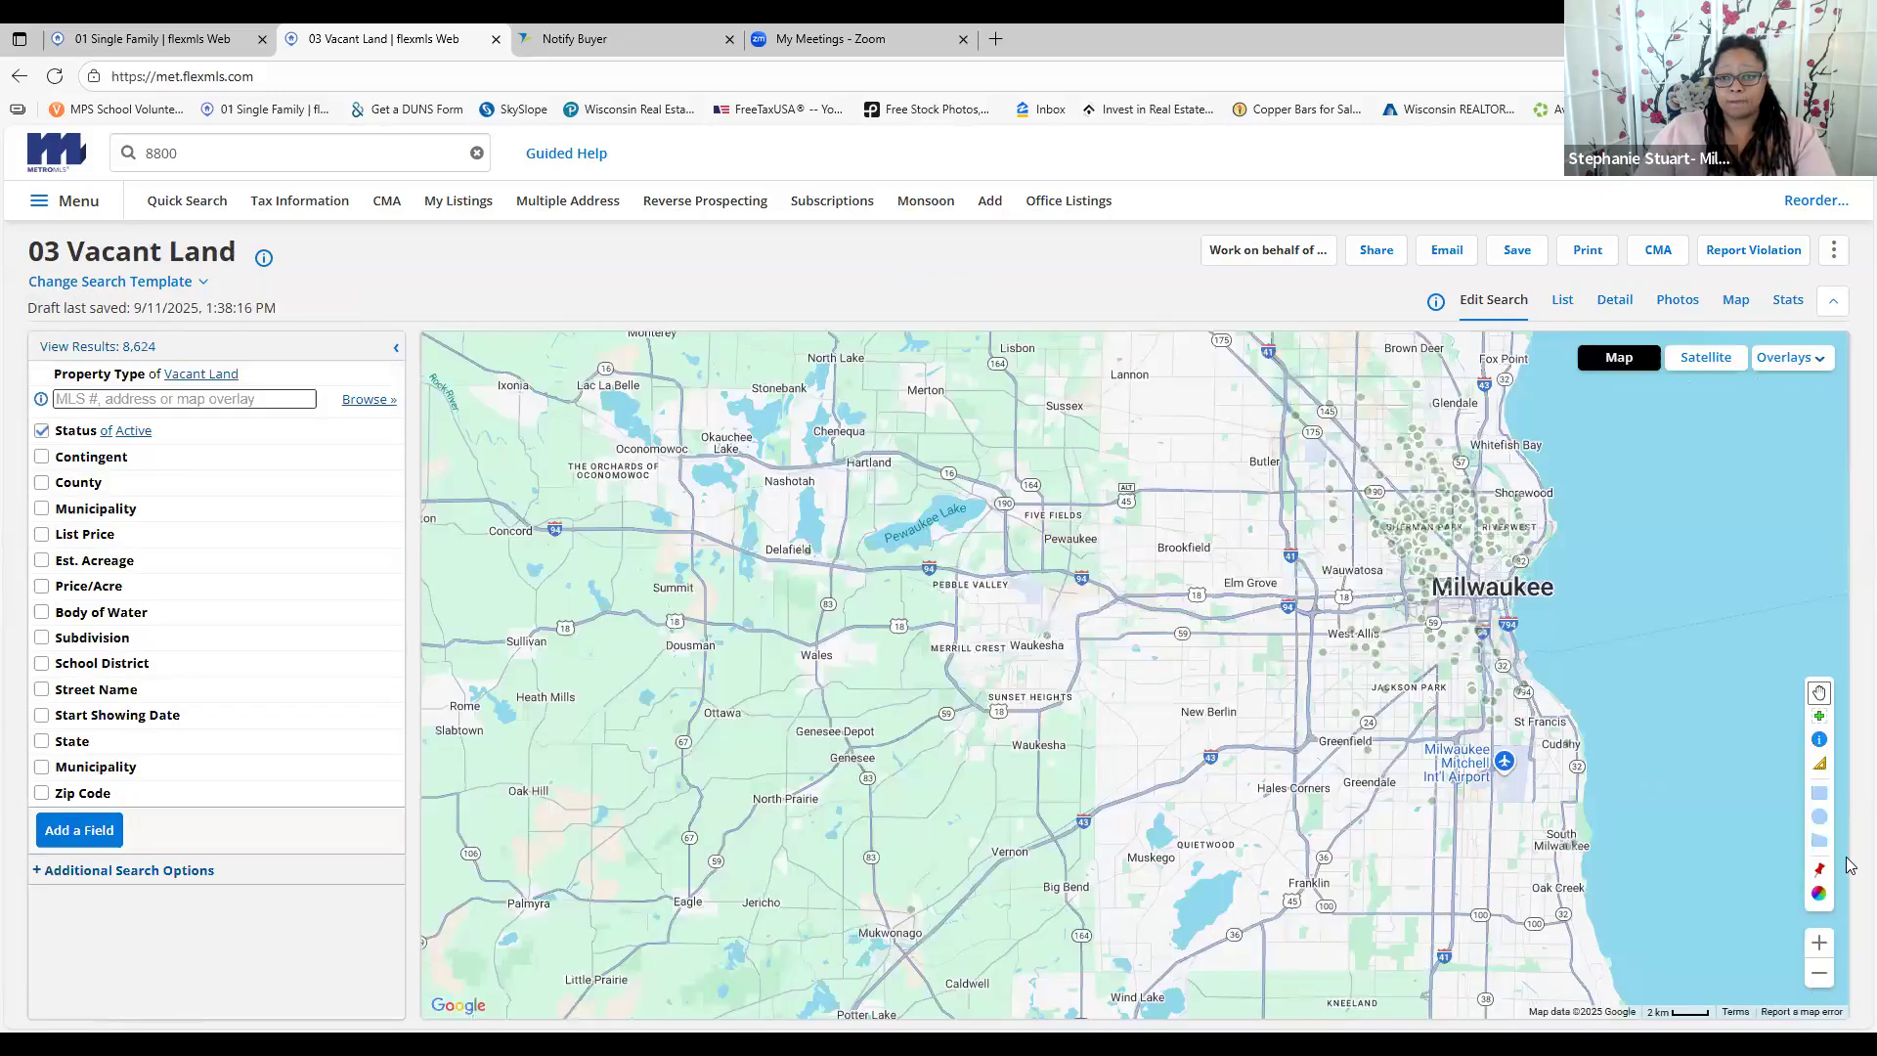
pyautogui.click(1819, 972)
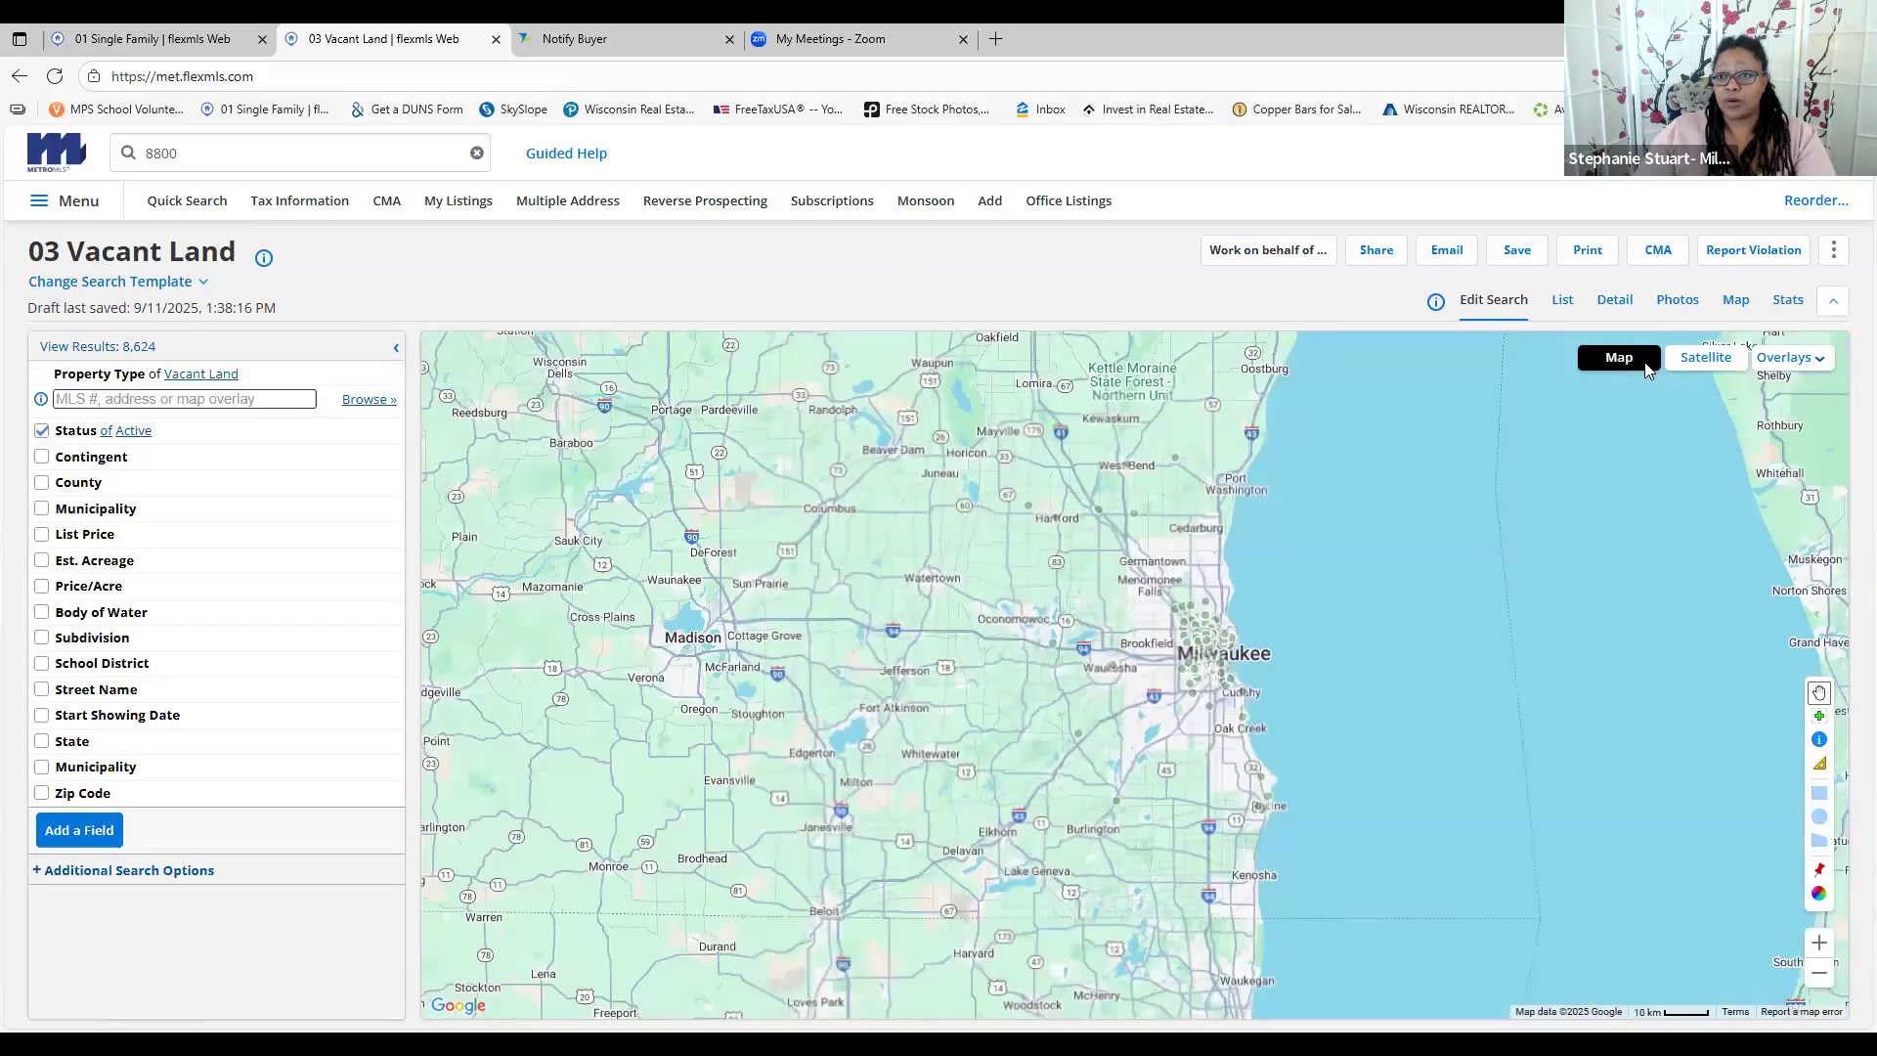
pyautogui.click(1564, 303)
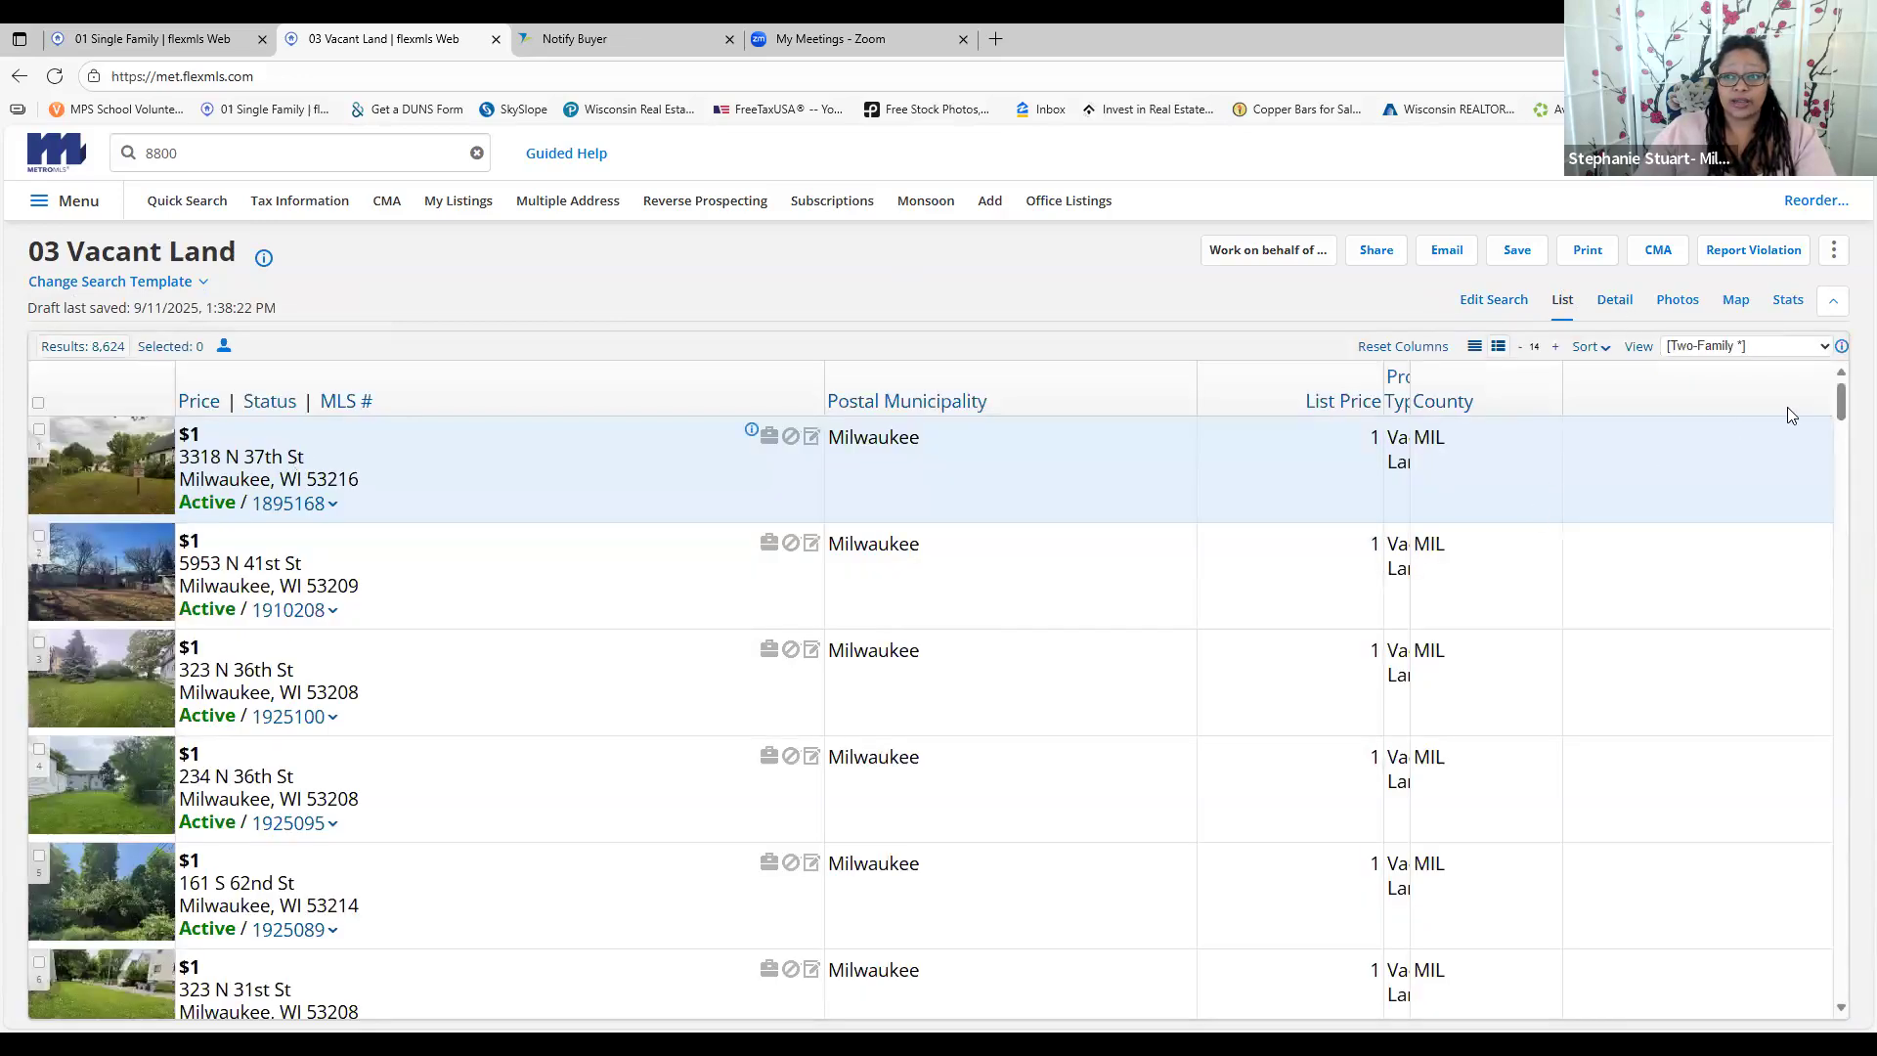
# Sort the Vacant Land results by price descending and open the $33,300,000 Somers listing's details
pyautogui.click(202, 409)
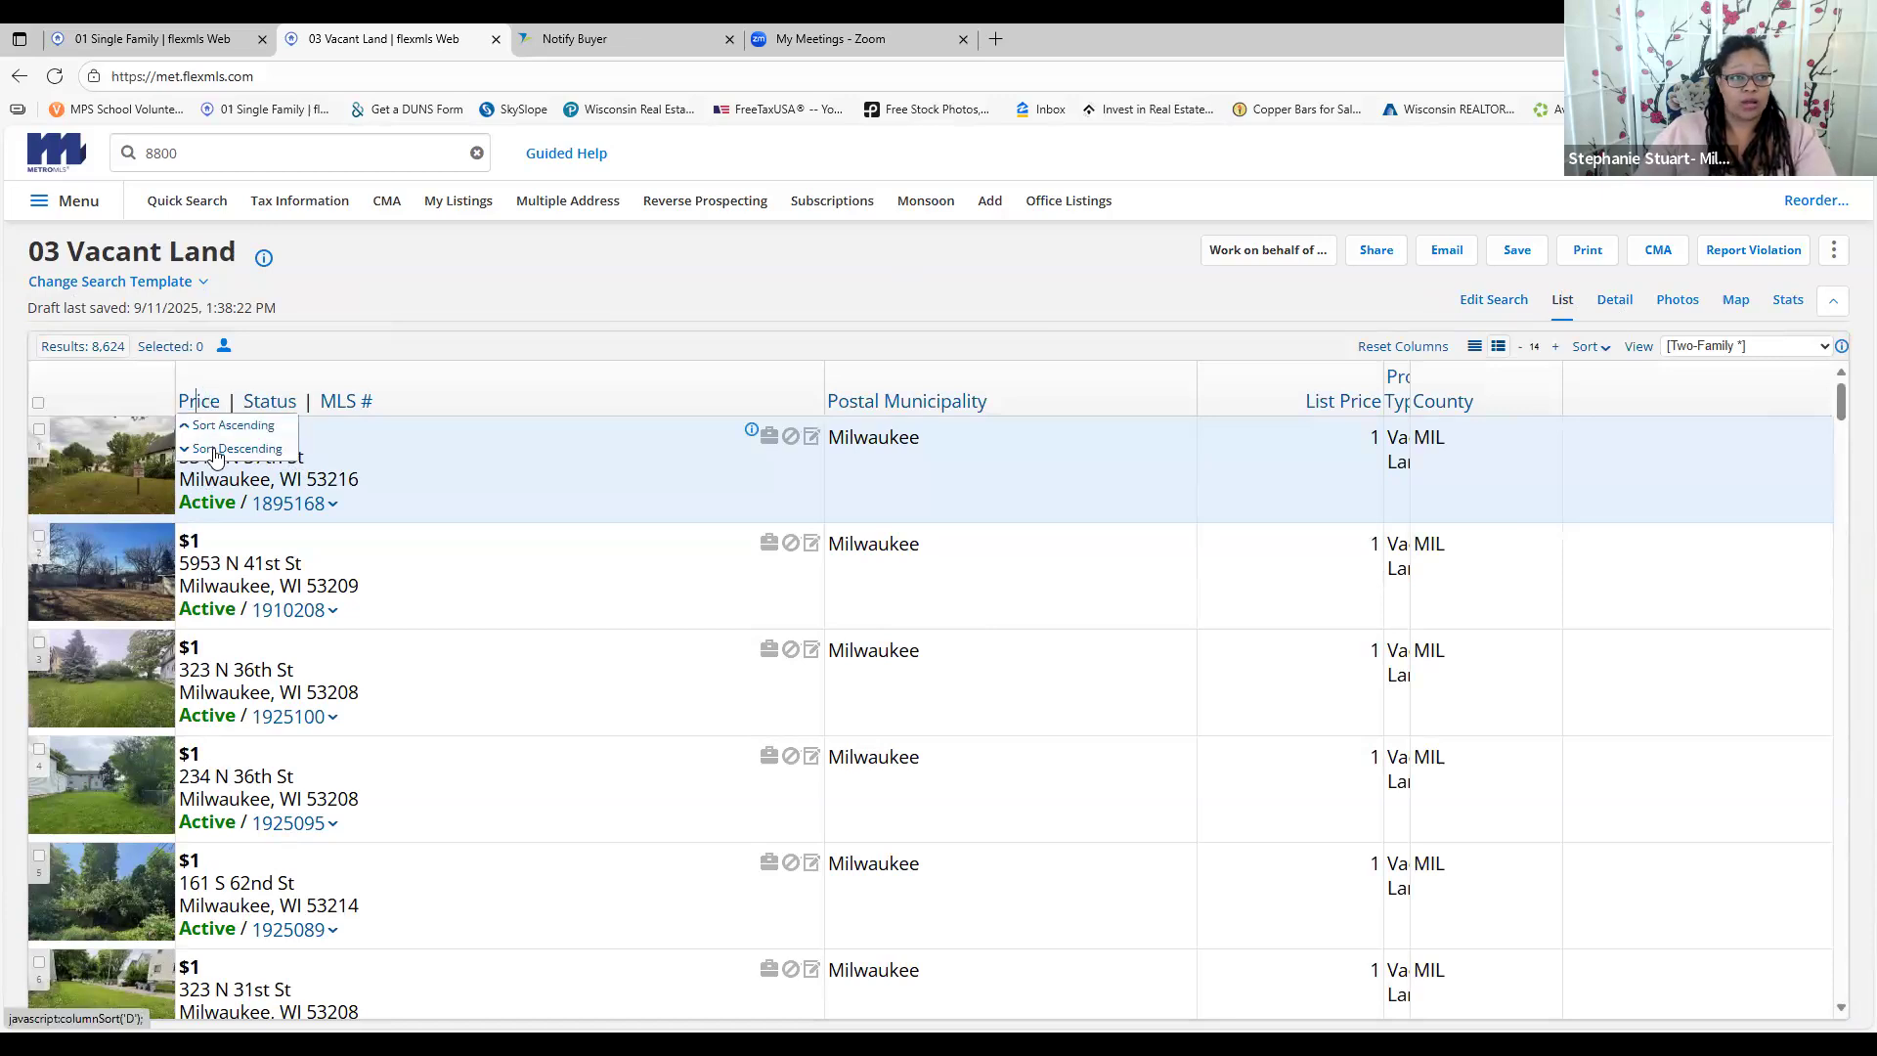
pyautogui.click(216, 457)
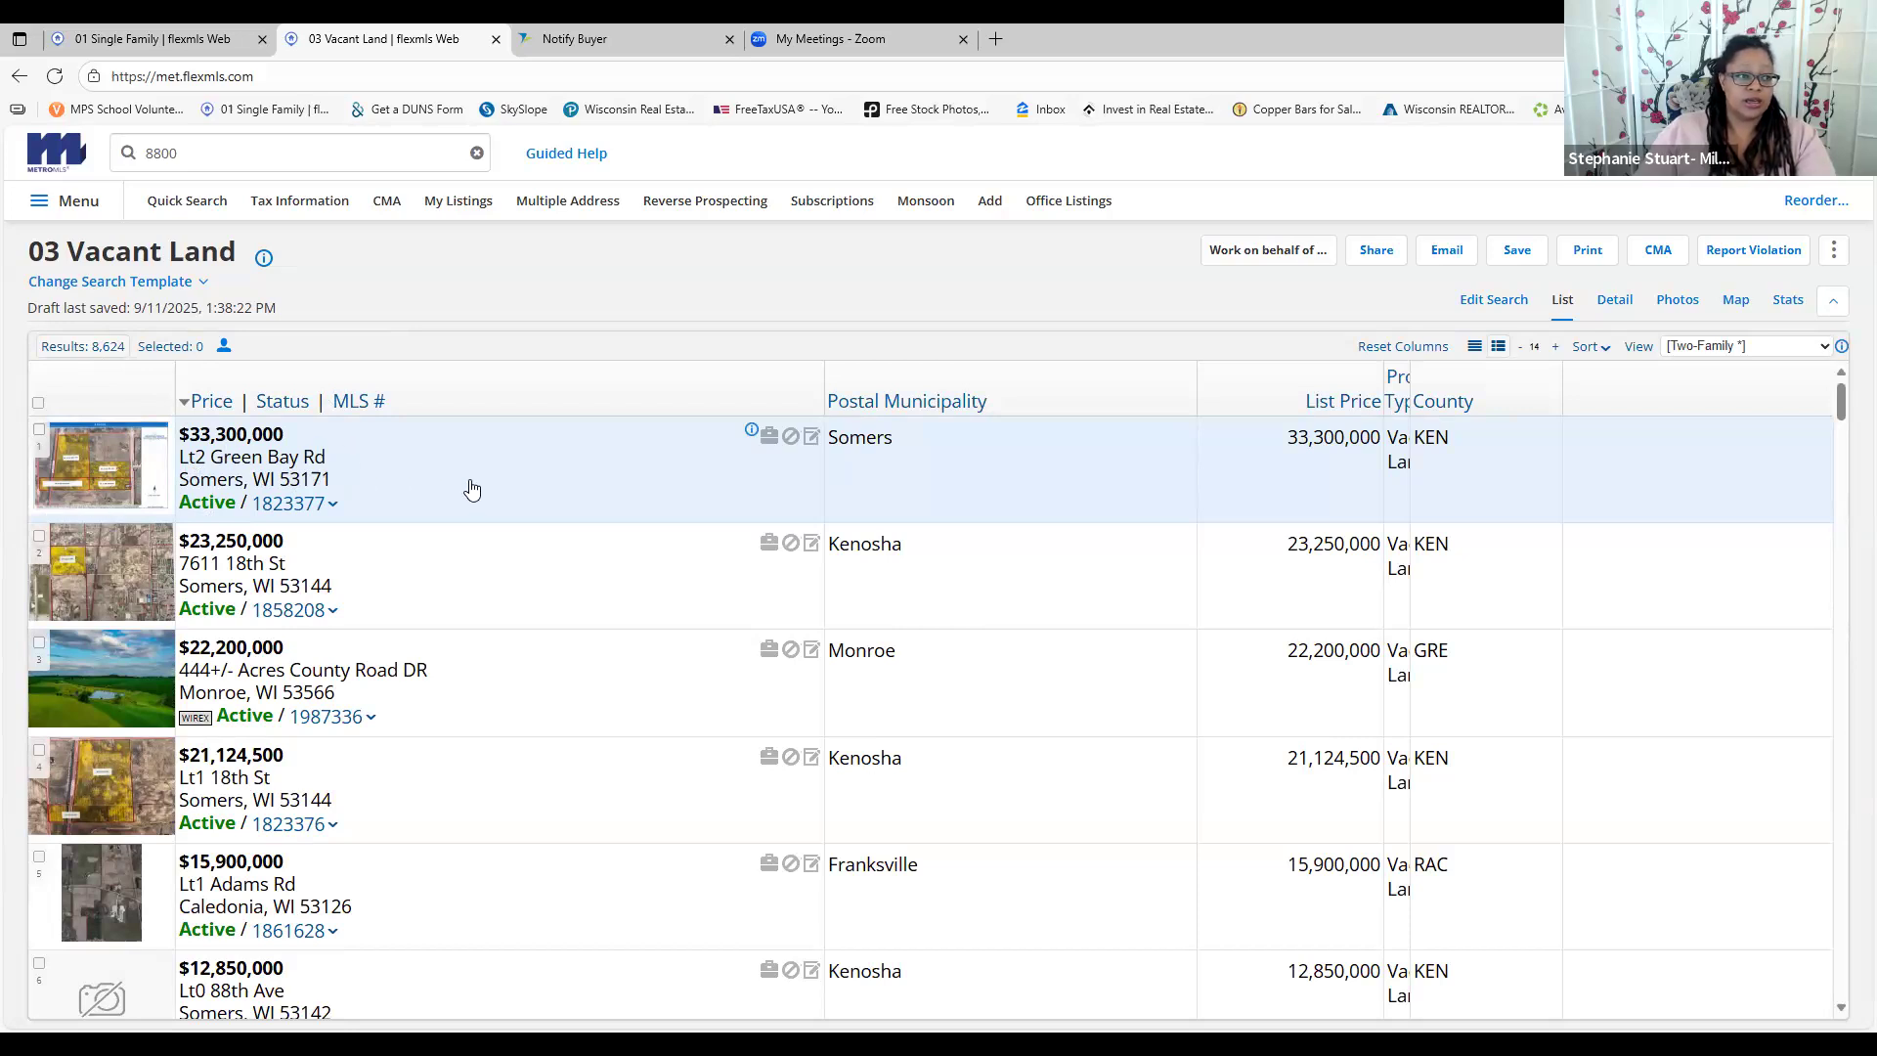
pyautogui.scroll(-10, 471, 489)
pyautogui.scroll(-4, 473, 520)
pyautogui.scroll(-4, 477, 528)
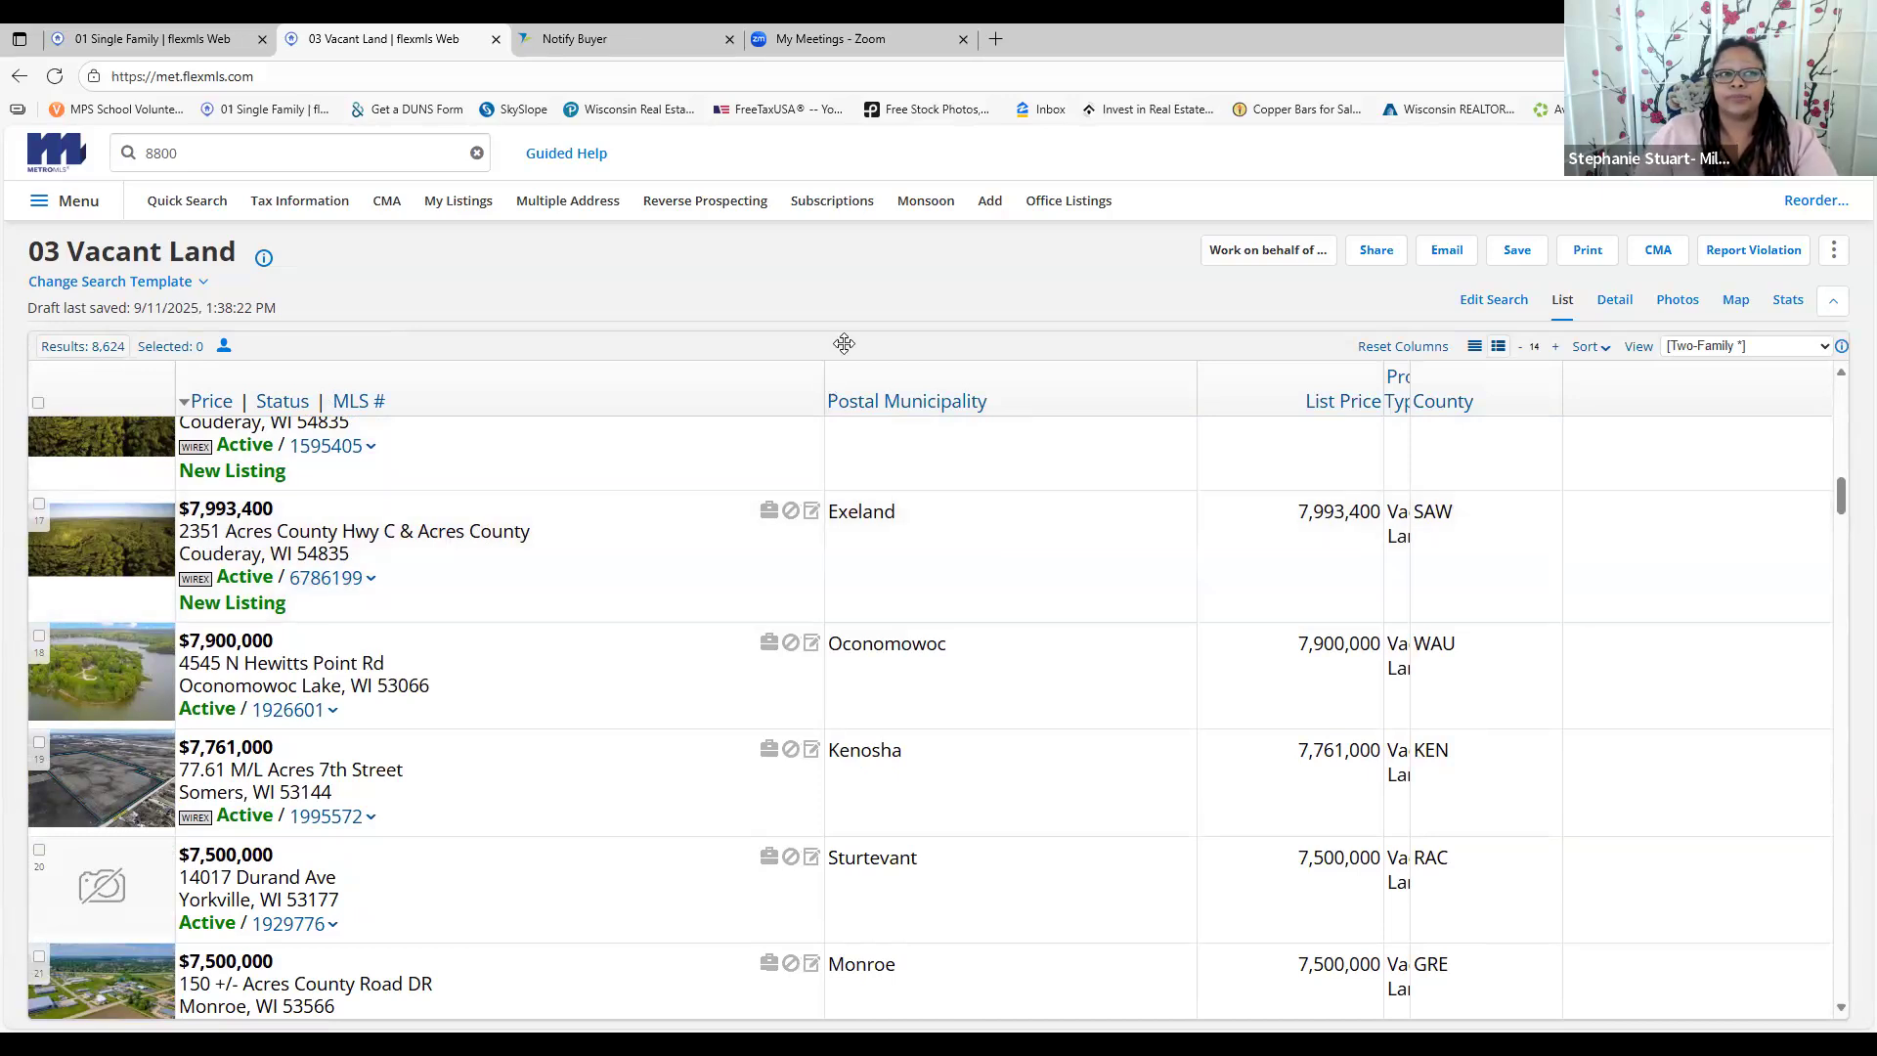
pyautogui.click(1615, 299)
pyautogui.click(176, 284)
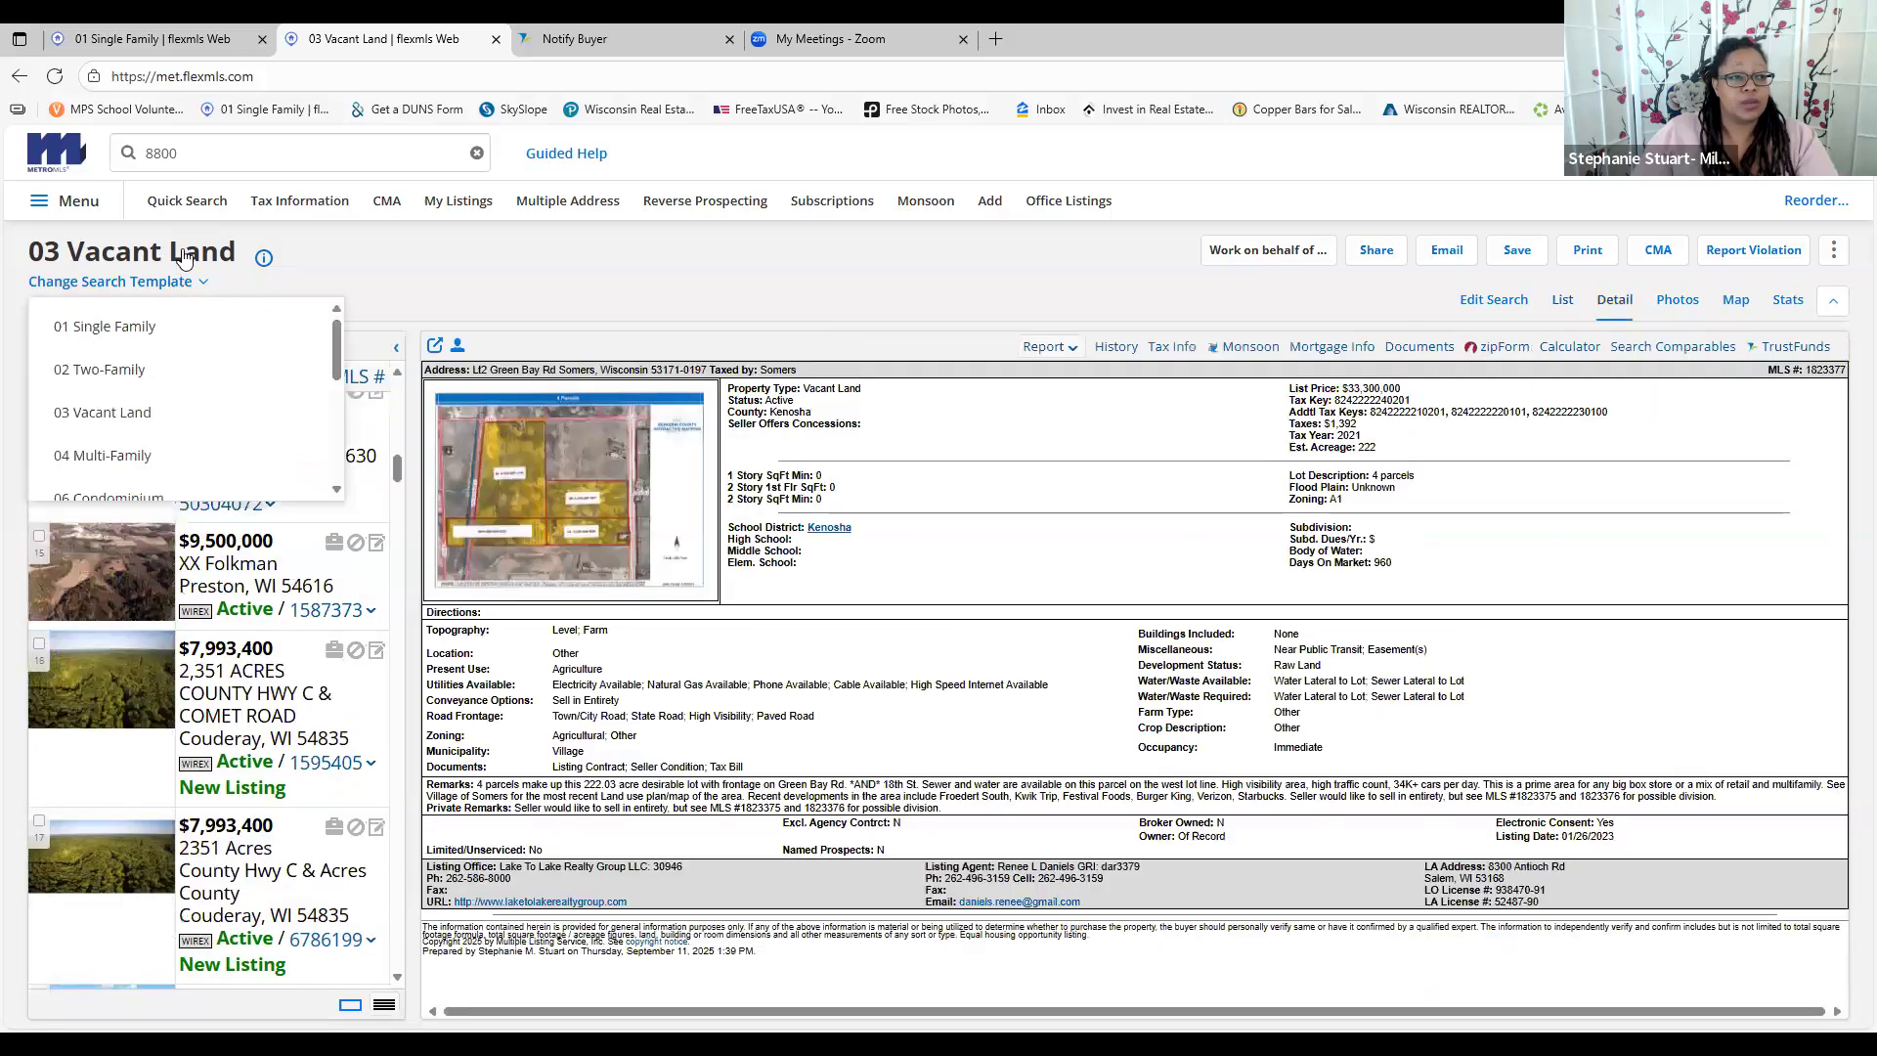
# Change the search template to 04 Multi-Family, then bring up the main menu
pyautogui.click(185, 257)
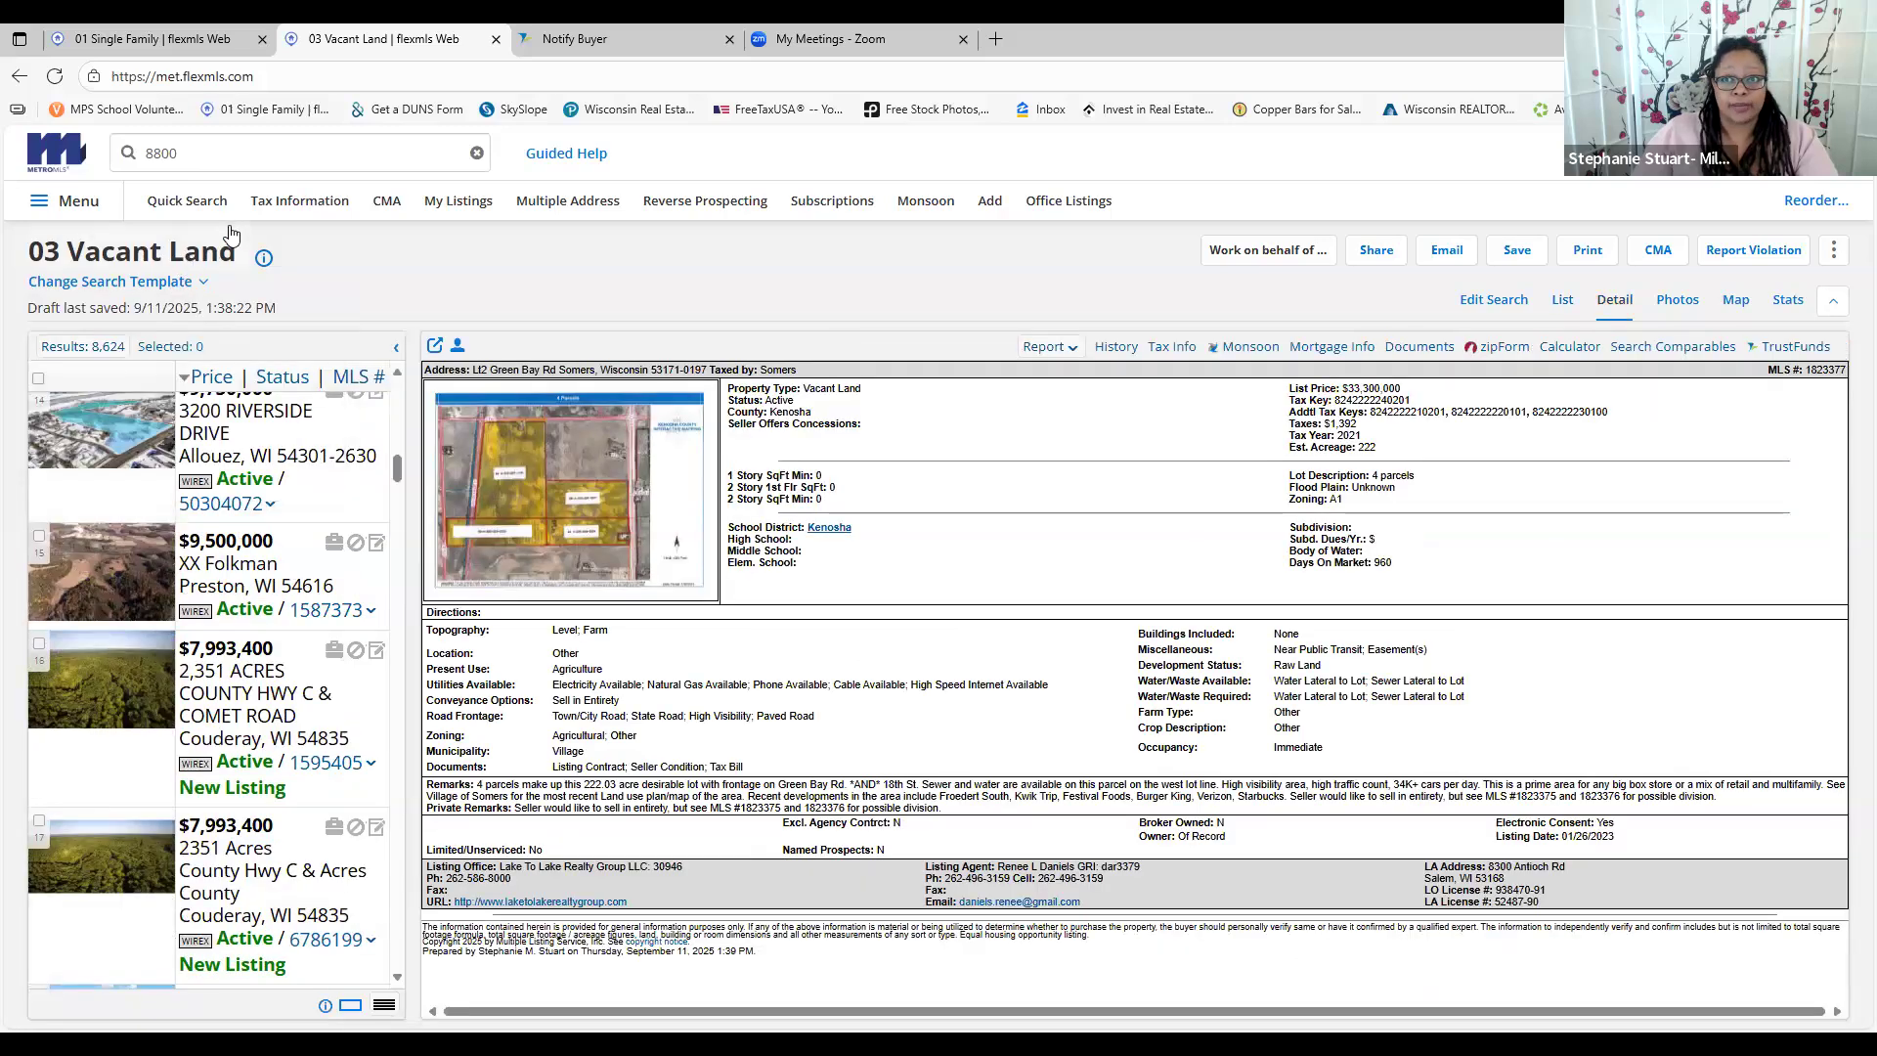
pyautogui.click(176, 283)
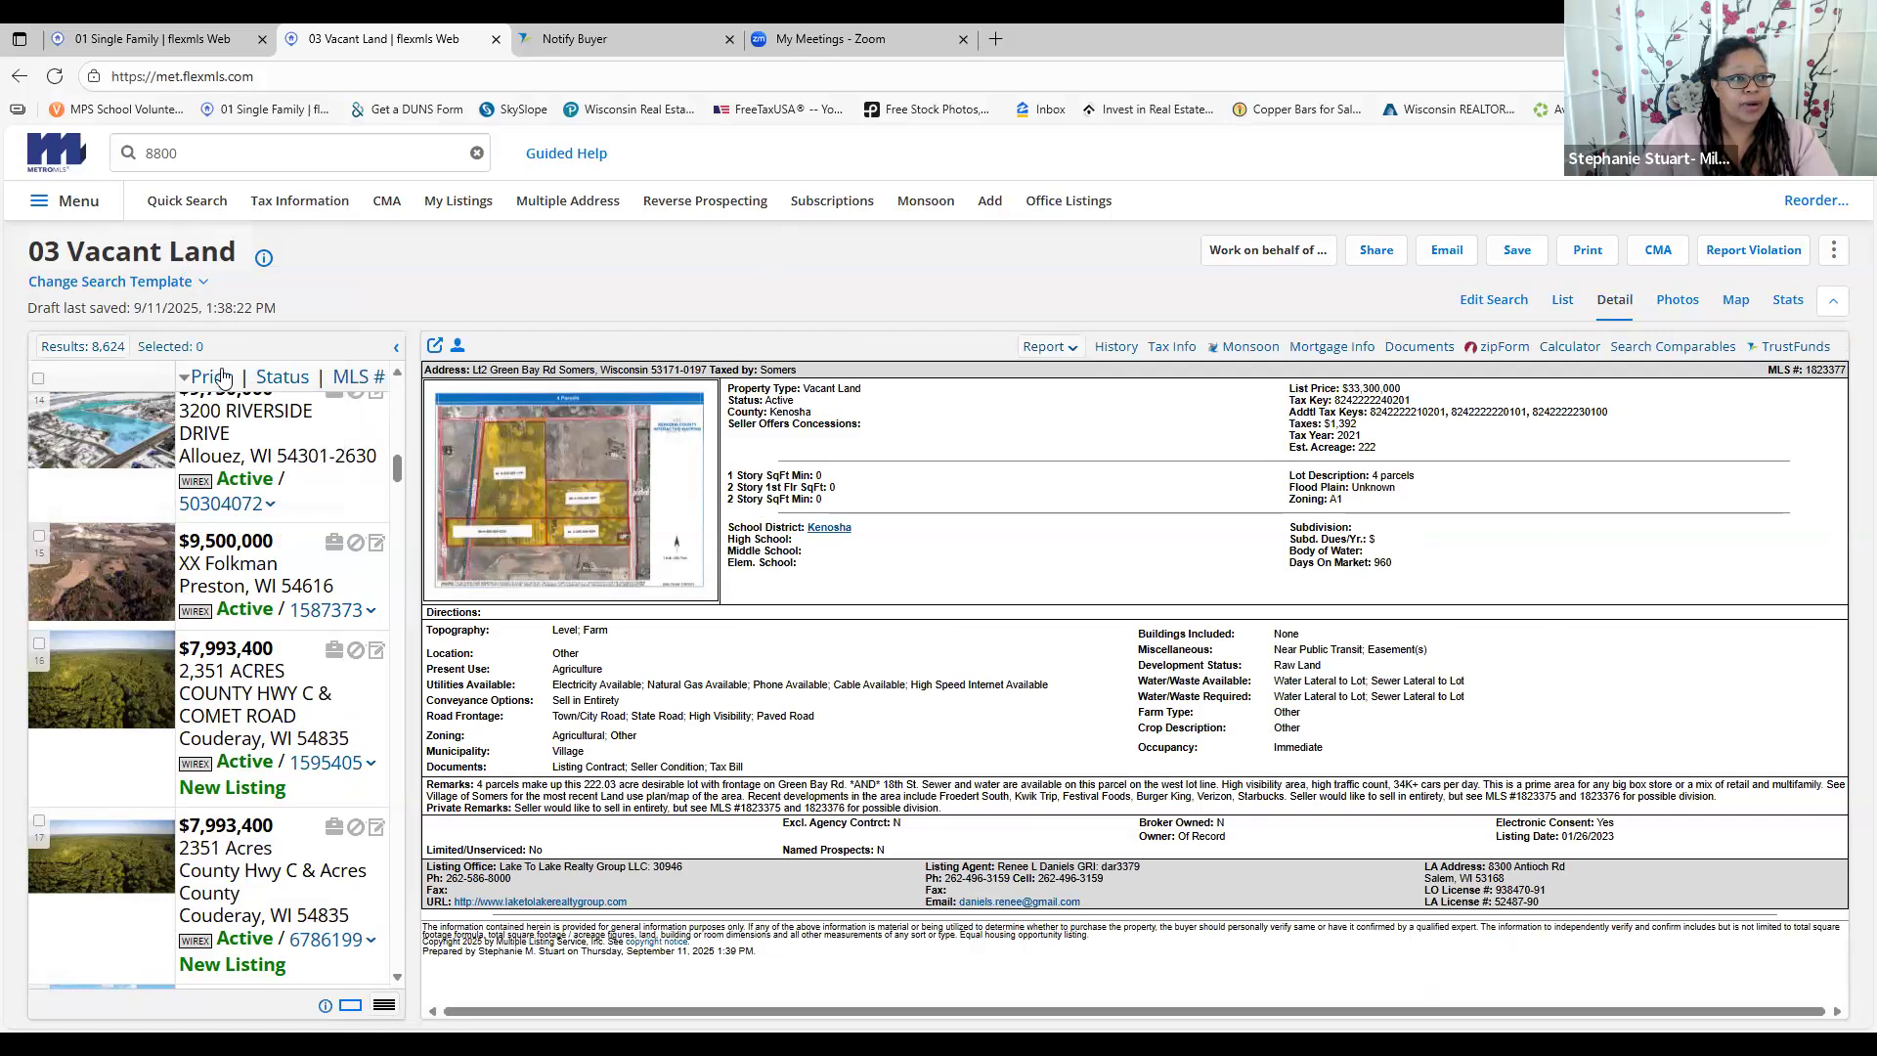
pyautogui.scroll(-1, 224, 384)
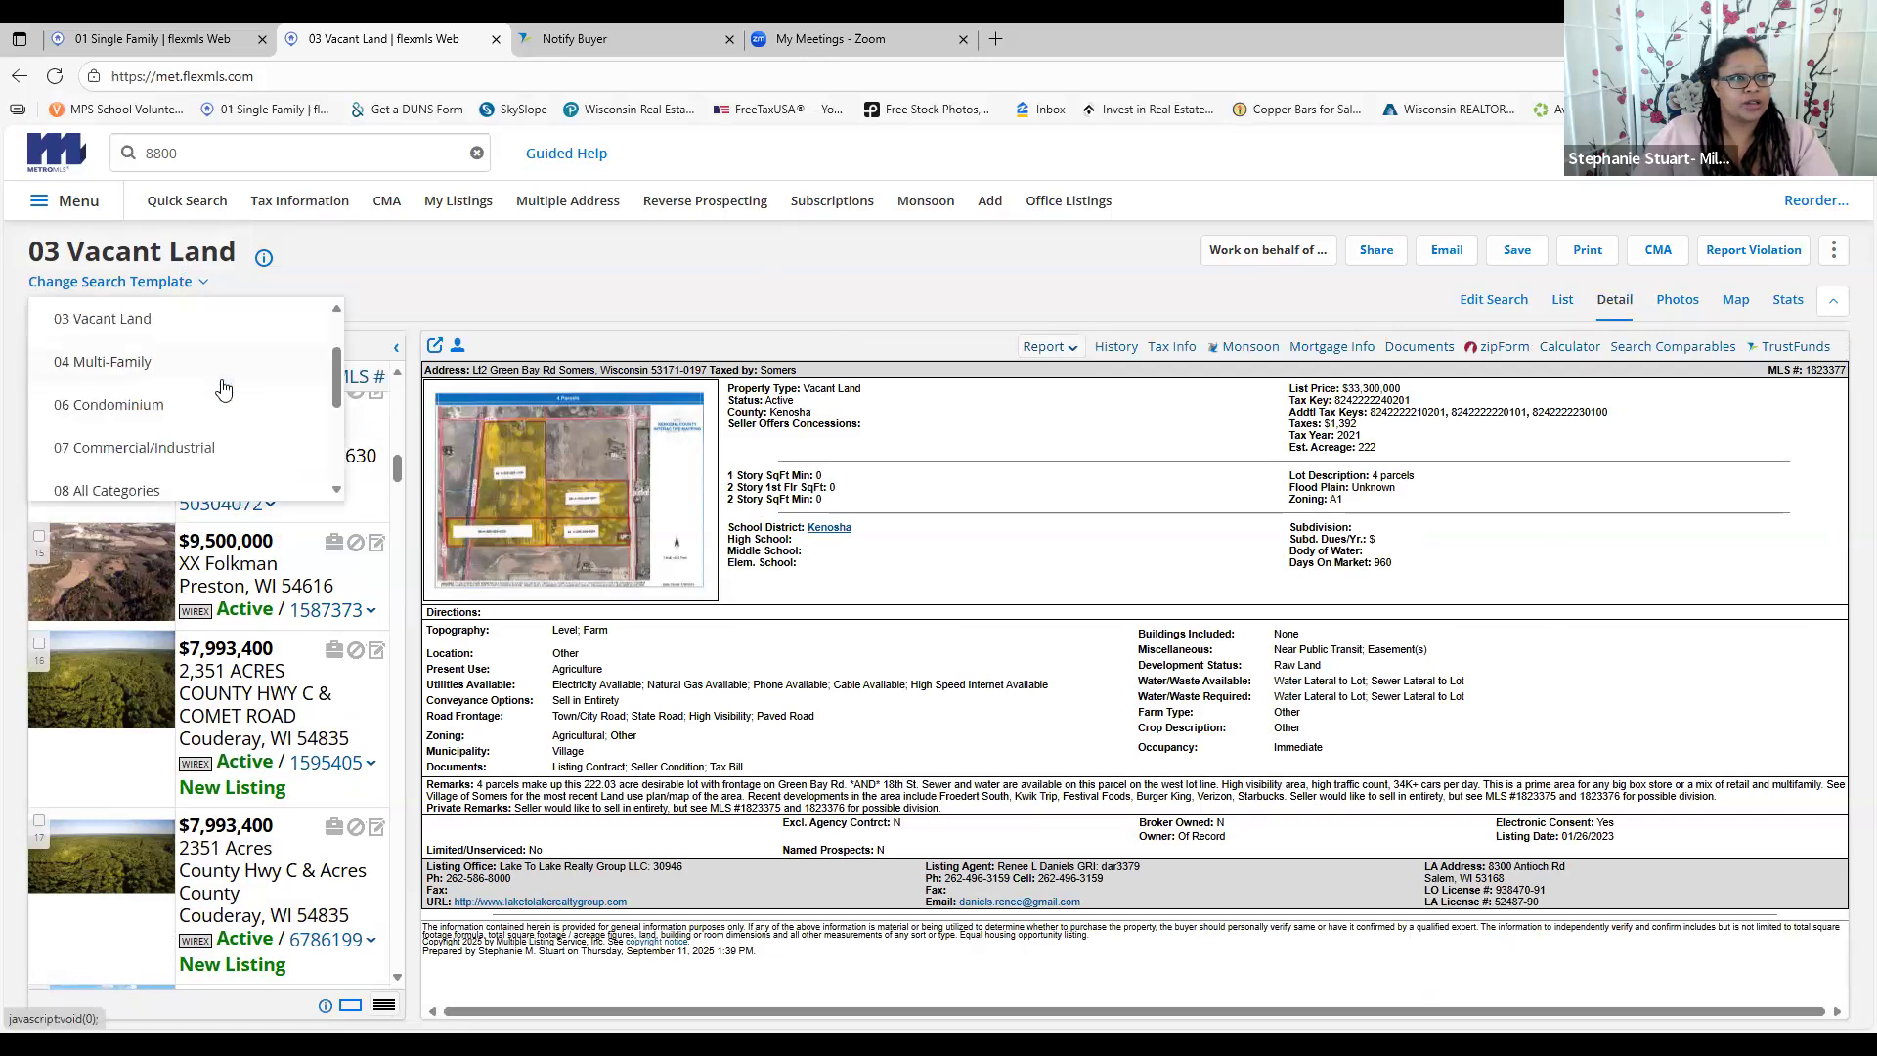
pyautogui.click(142, 360)
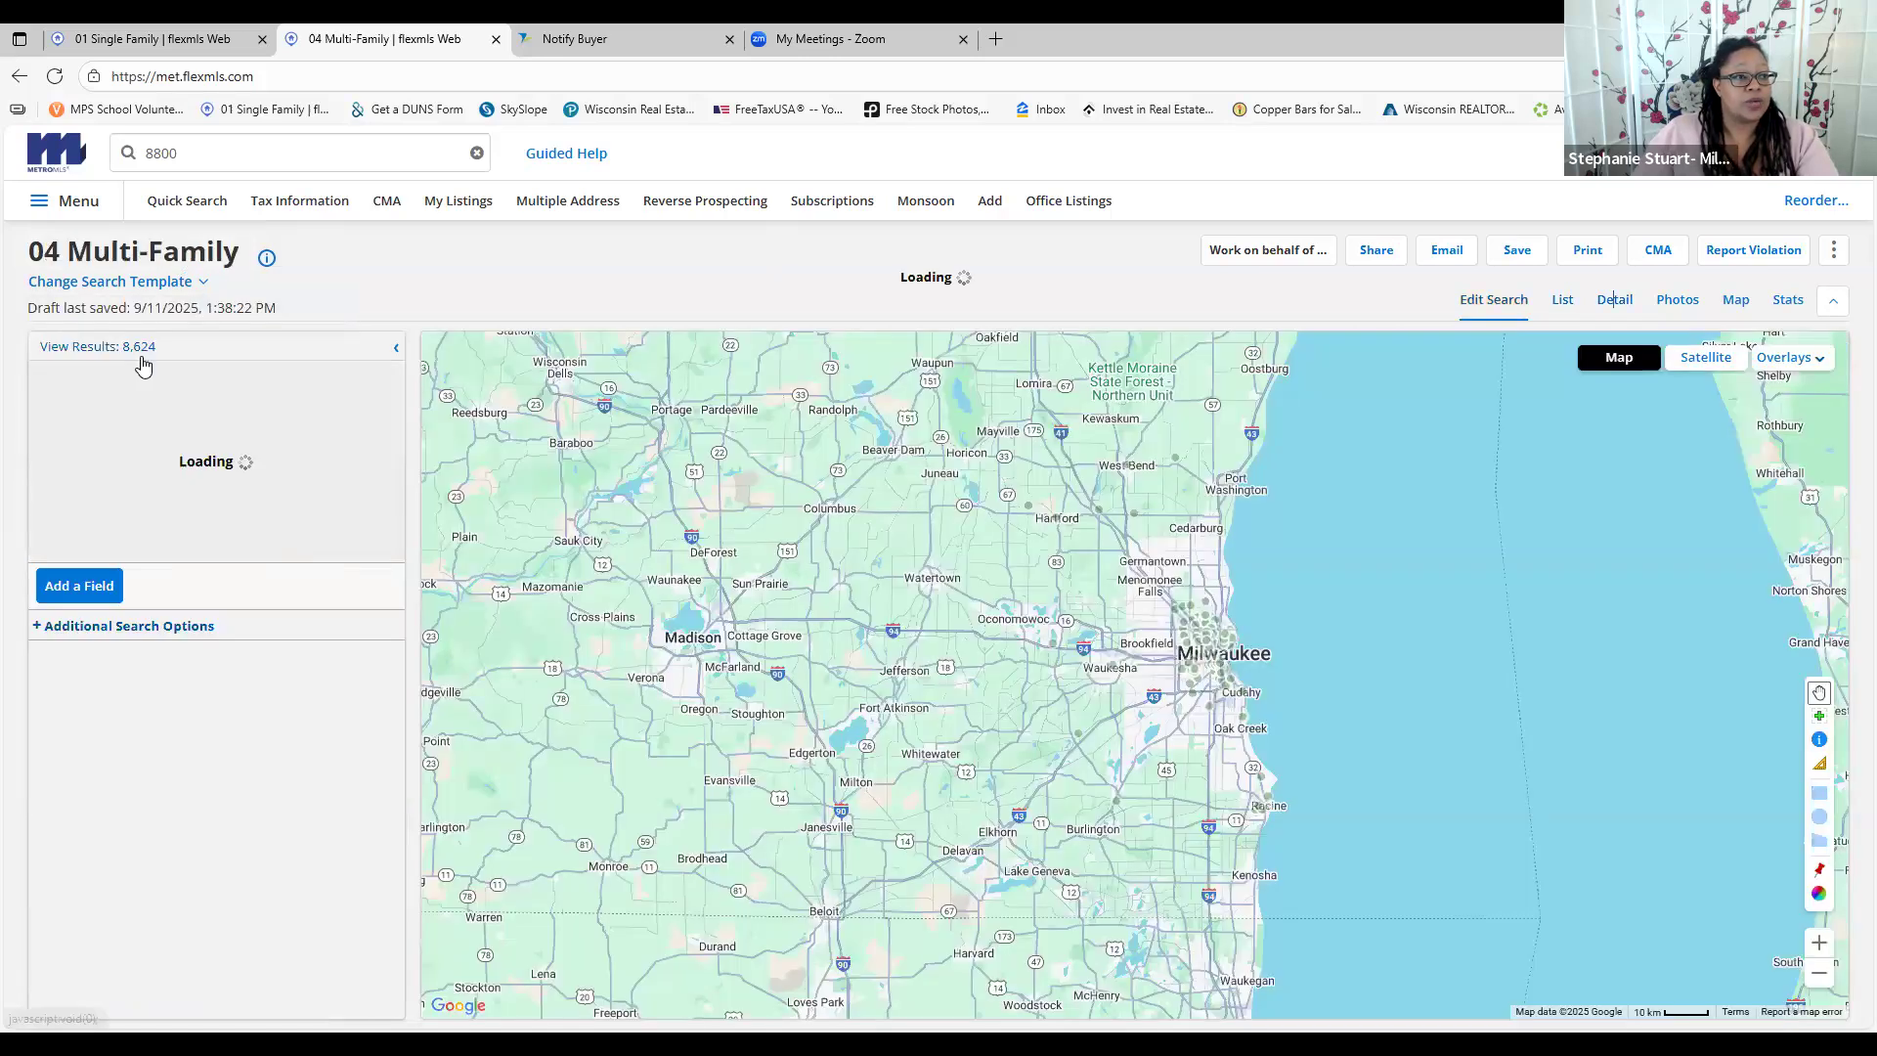
pyautogui.click(186, 203)
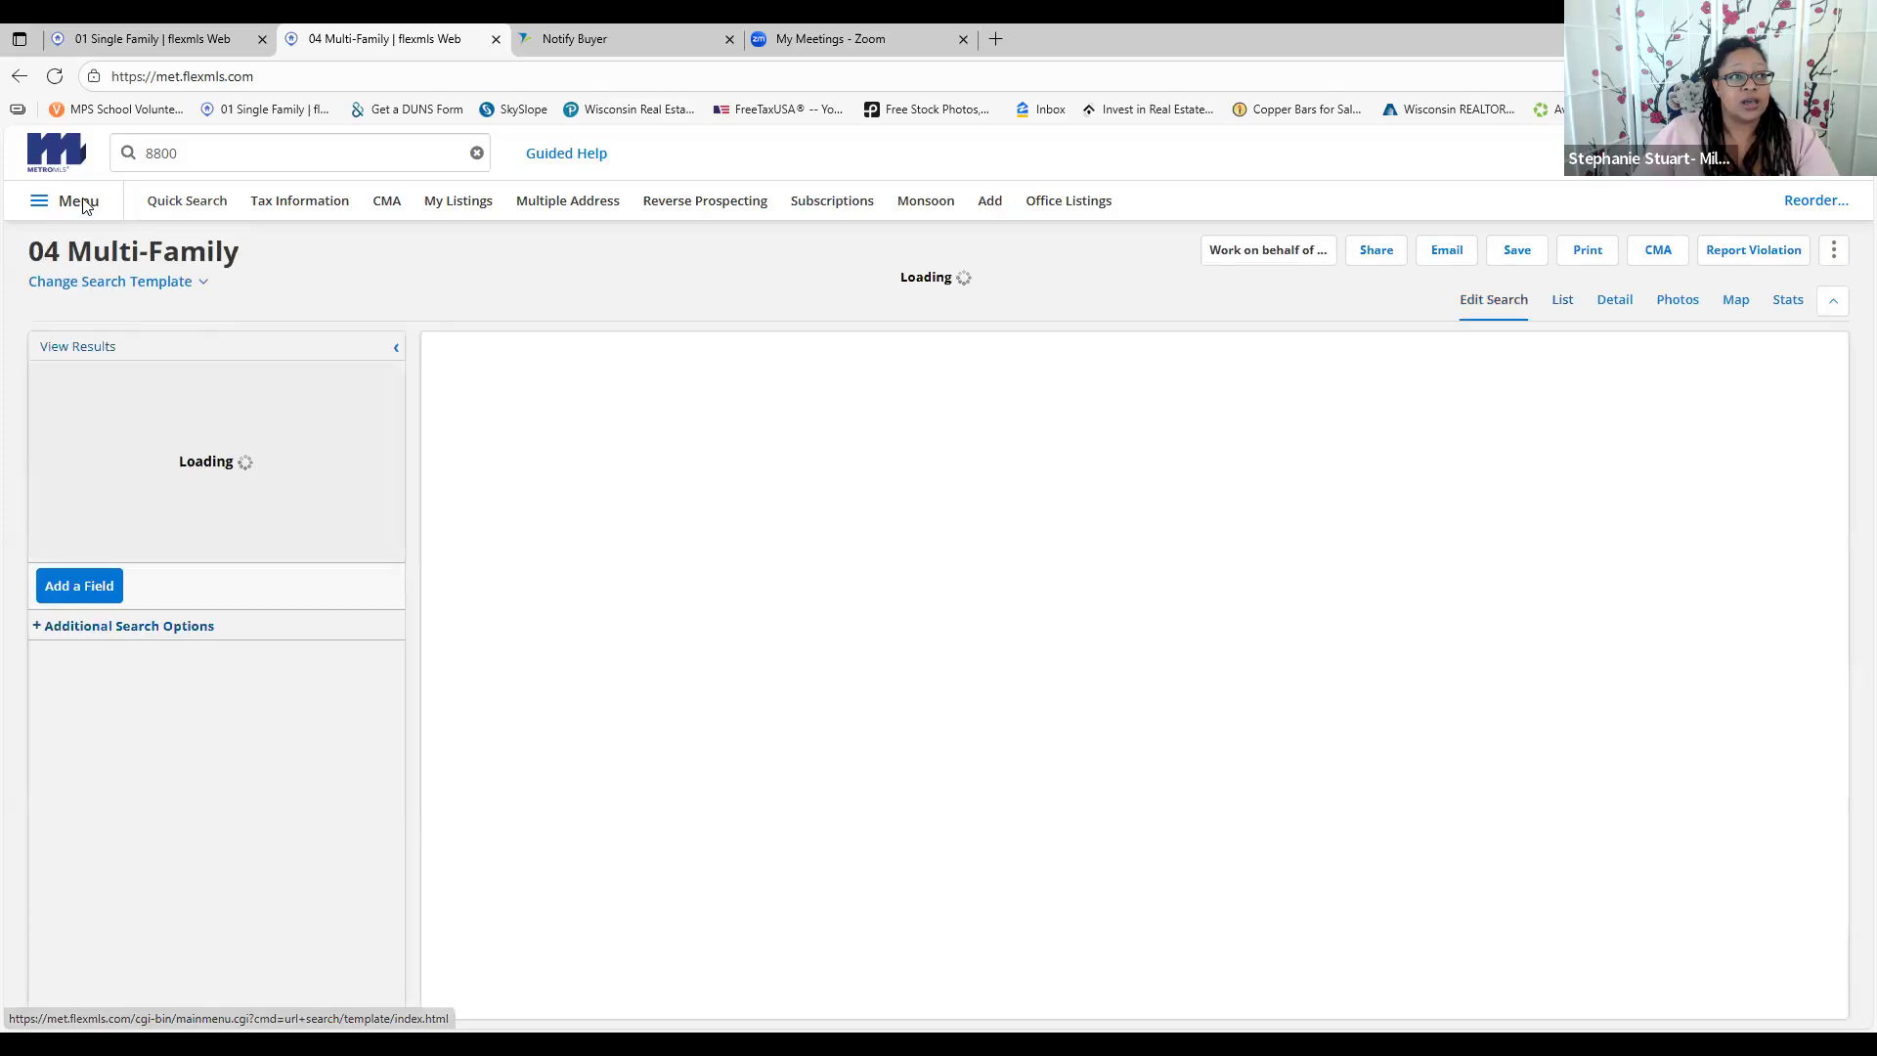
pyautogui.click(88, 202)
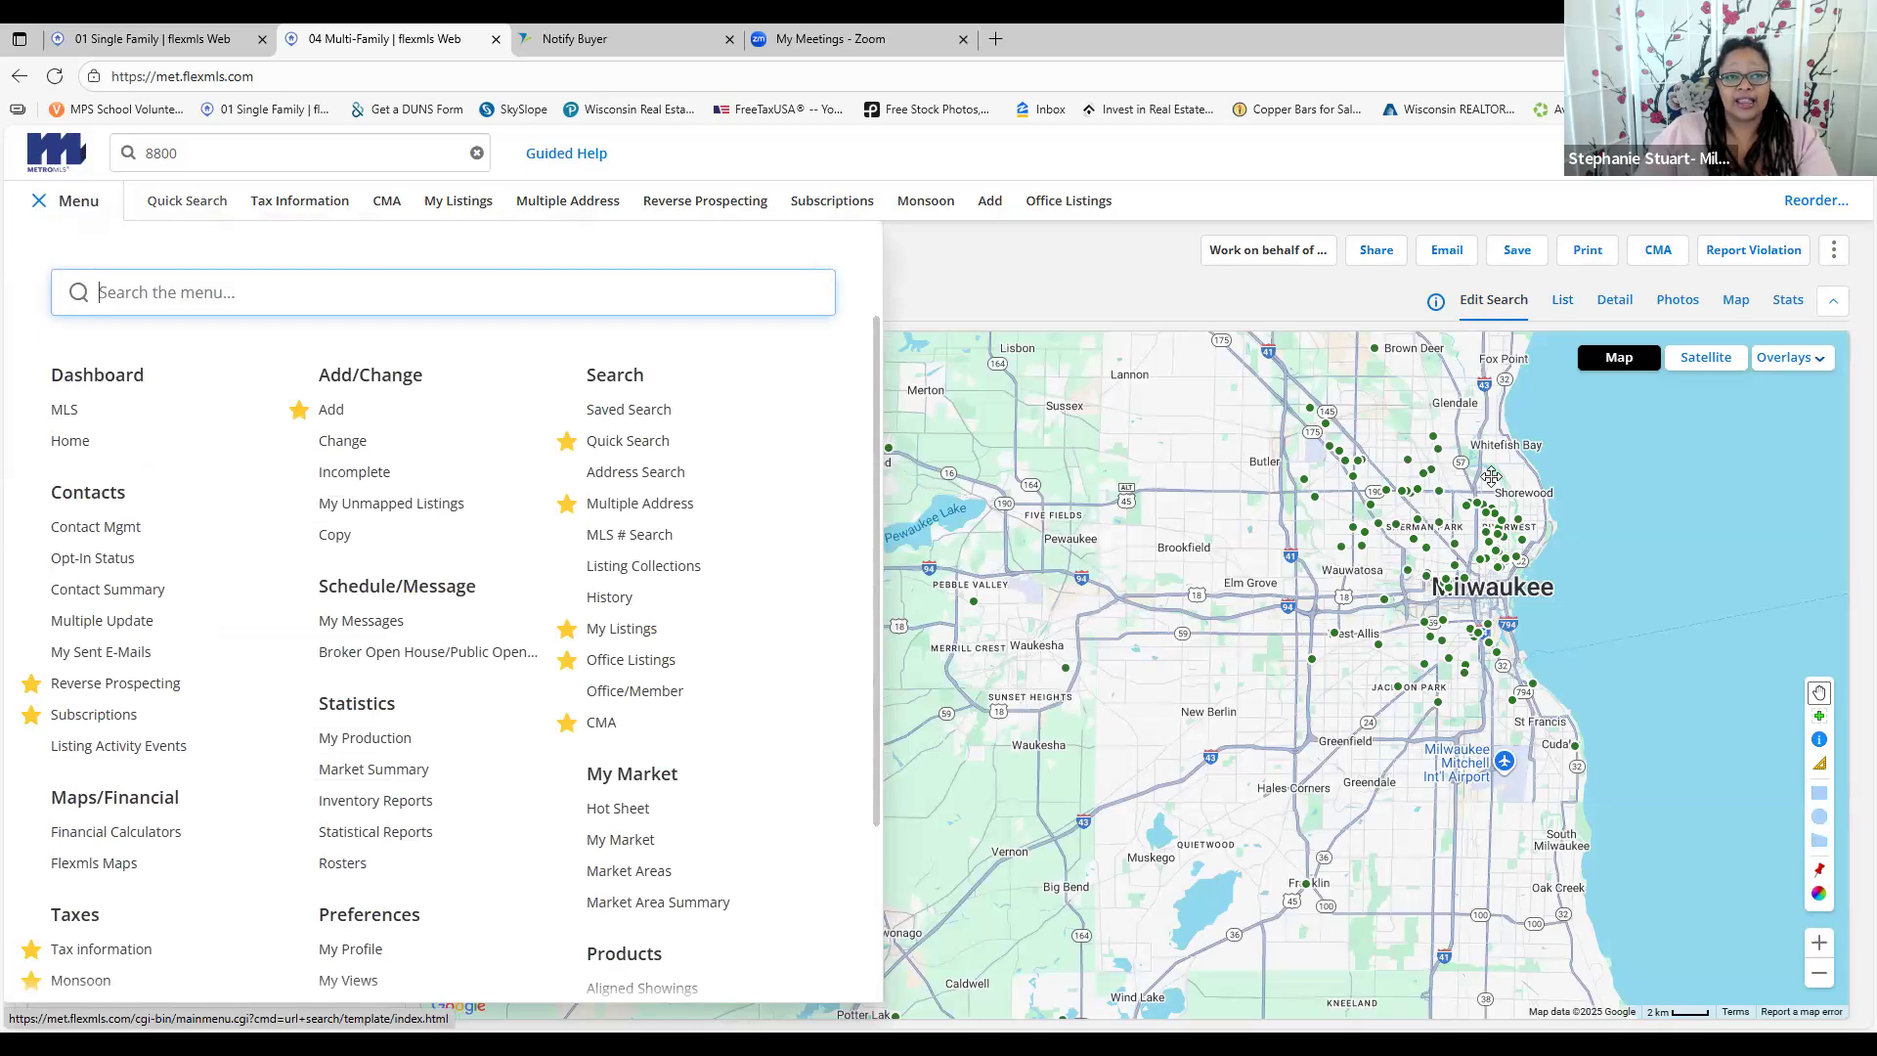
# Open Multiple Address from the menu's Search section, leaving the favourites unchanged
pyautogui.click(571, 476)
pyautogui.click(571, 476)
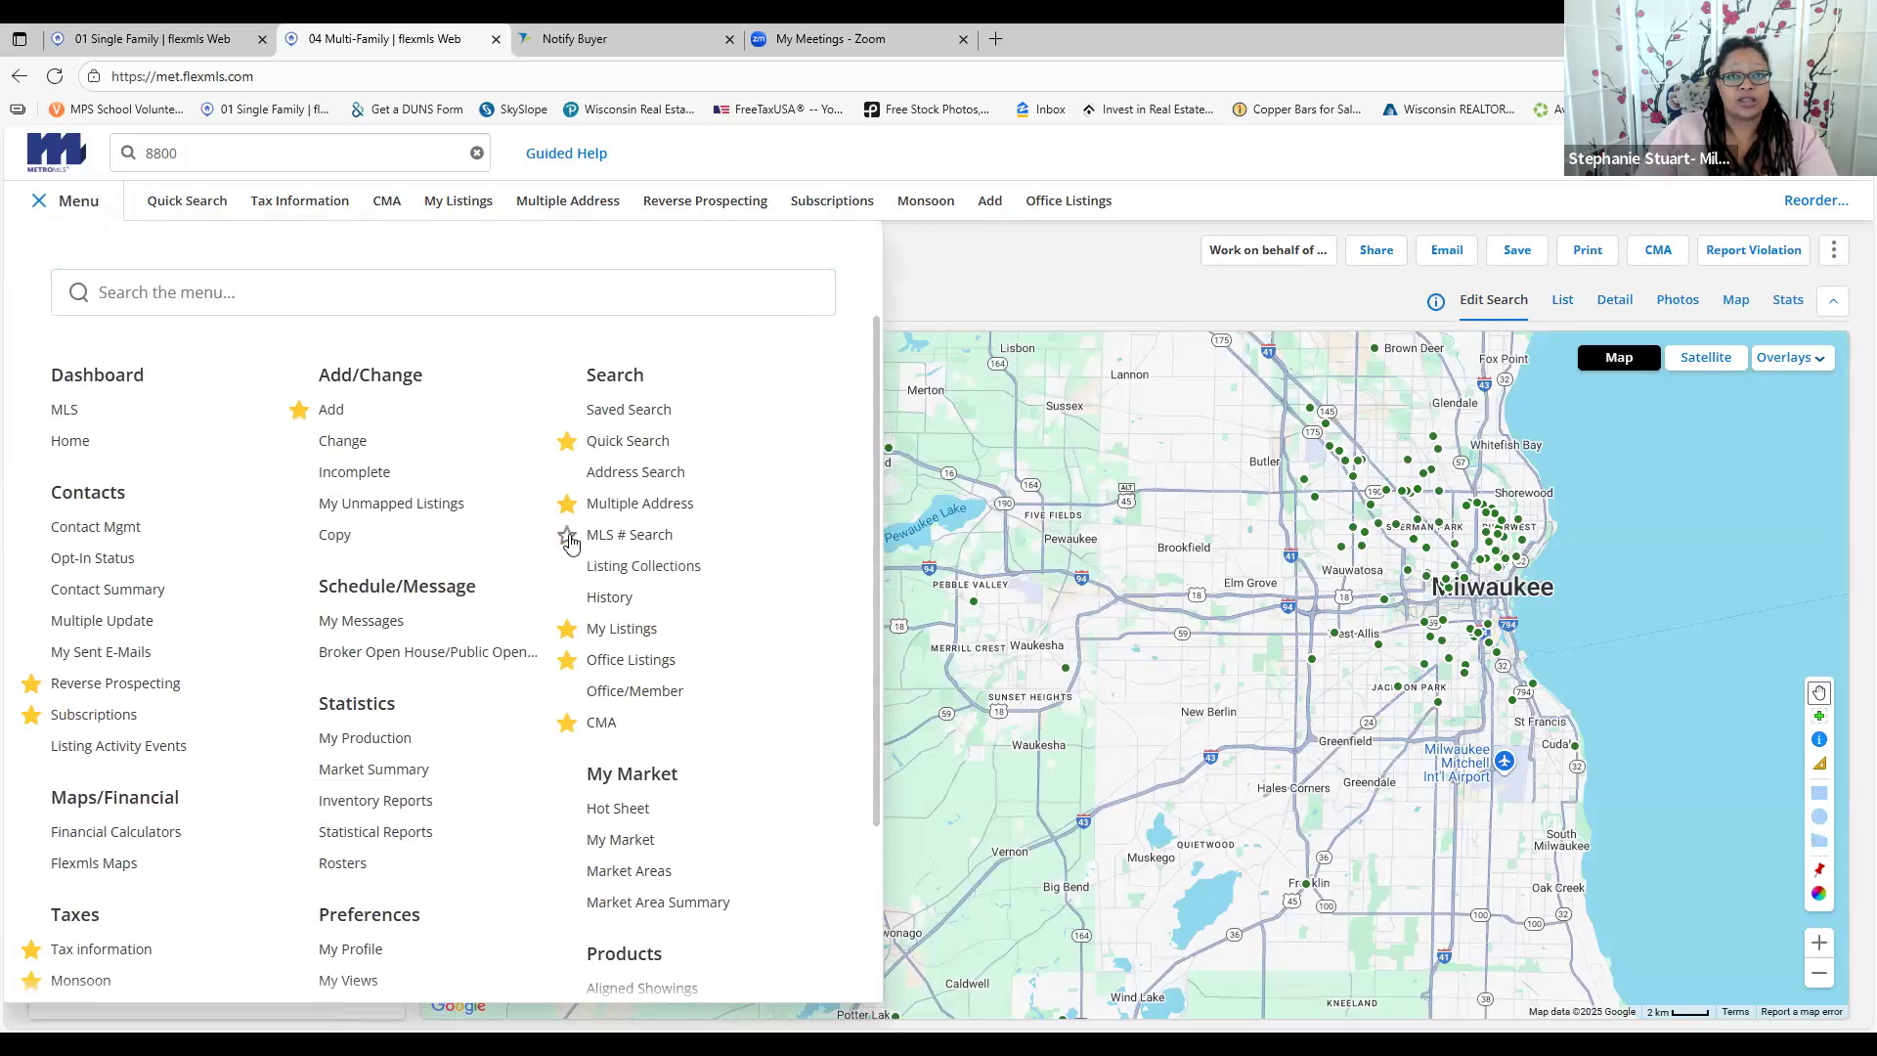
pyautogui.click(571, 603)
pyautogui.click(571, 604)
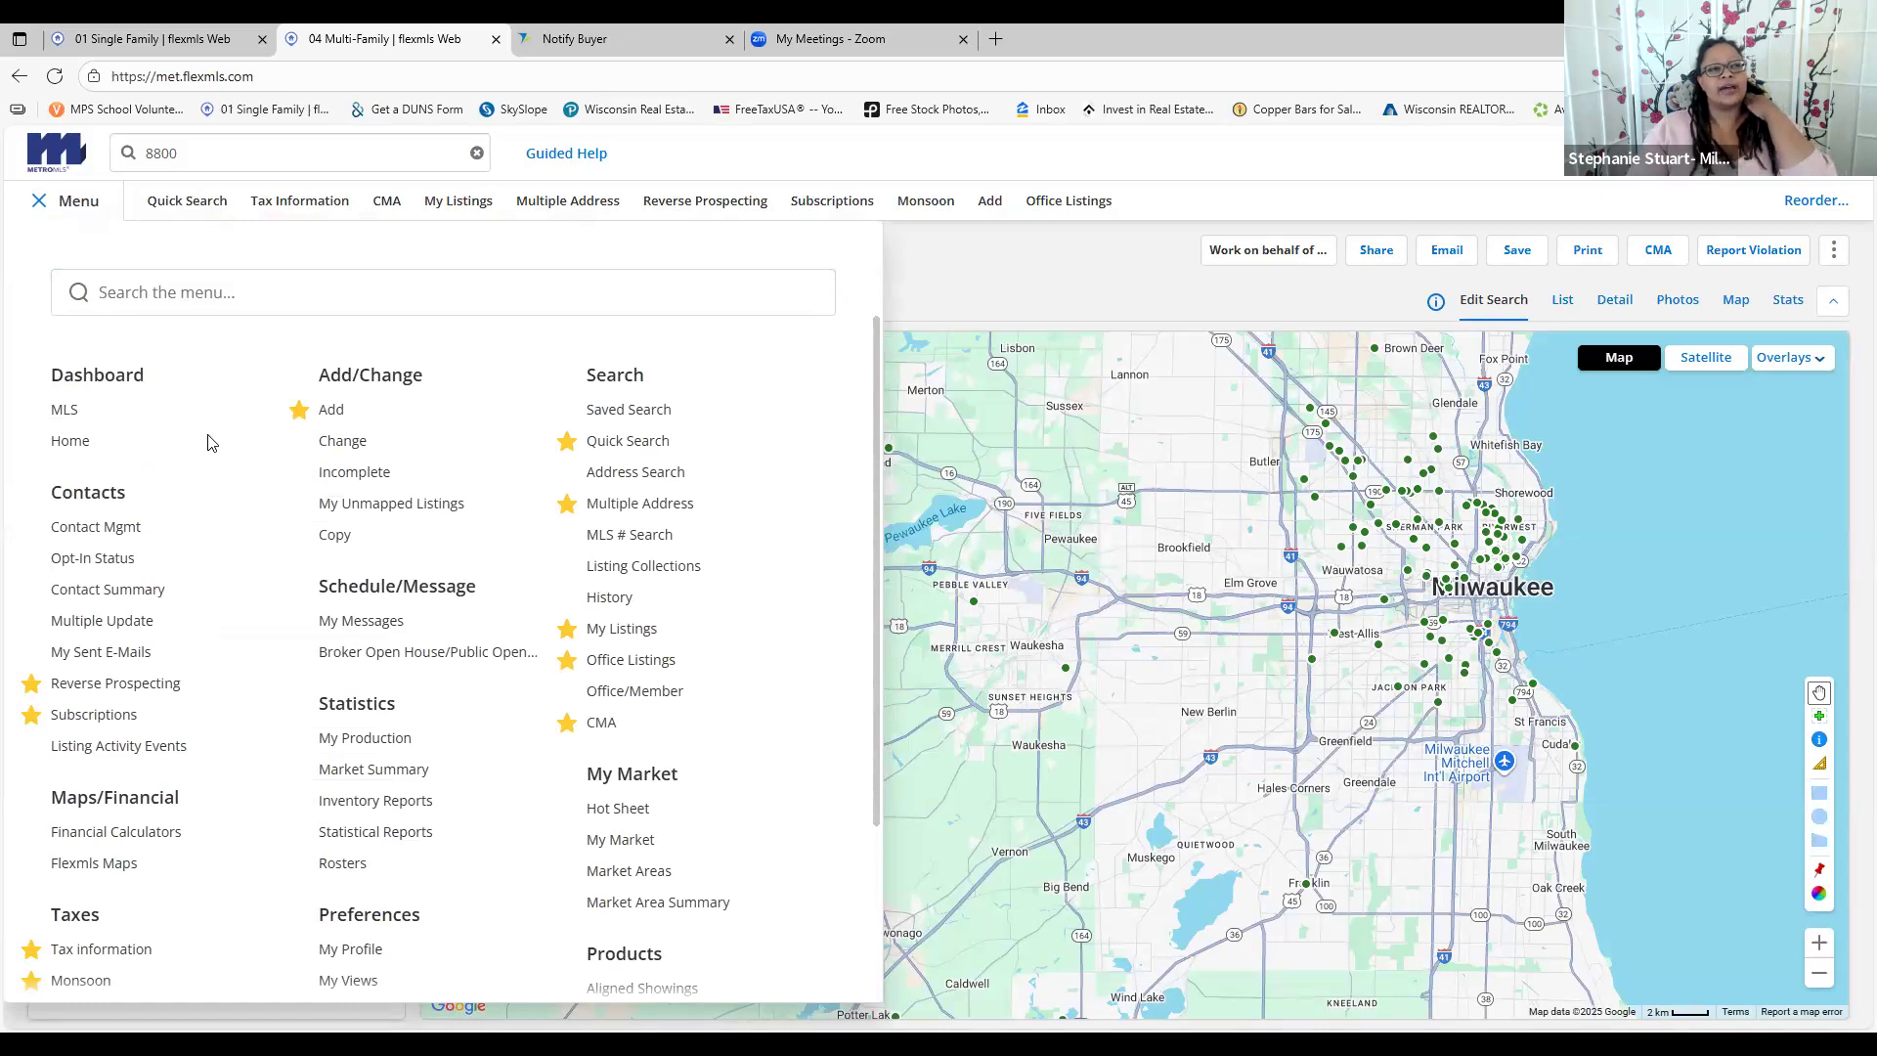
pyautogui.scroll(-2, 158, 469)
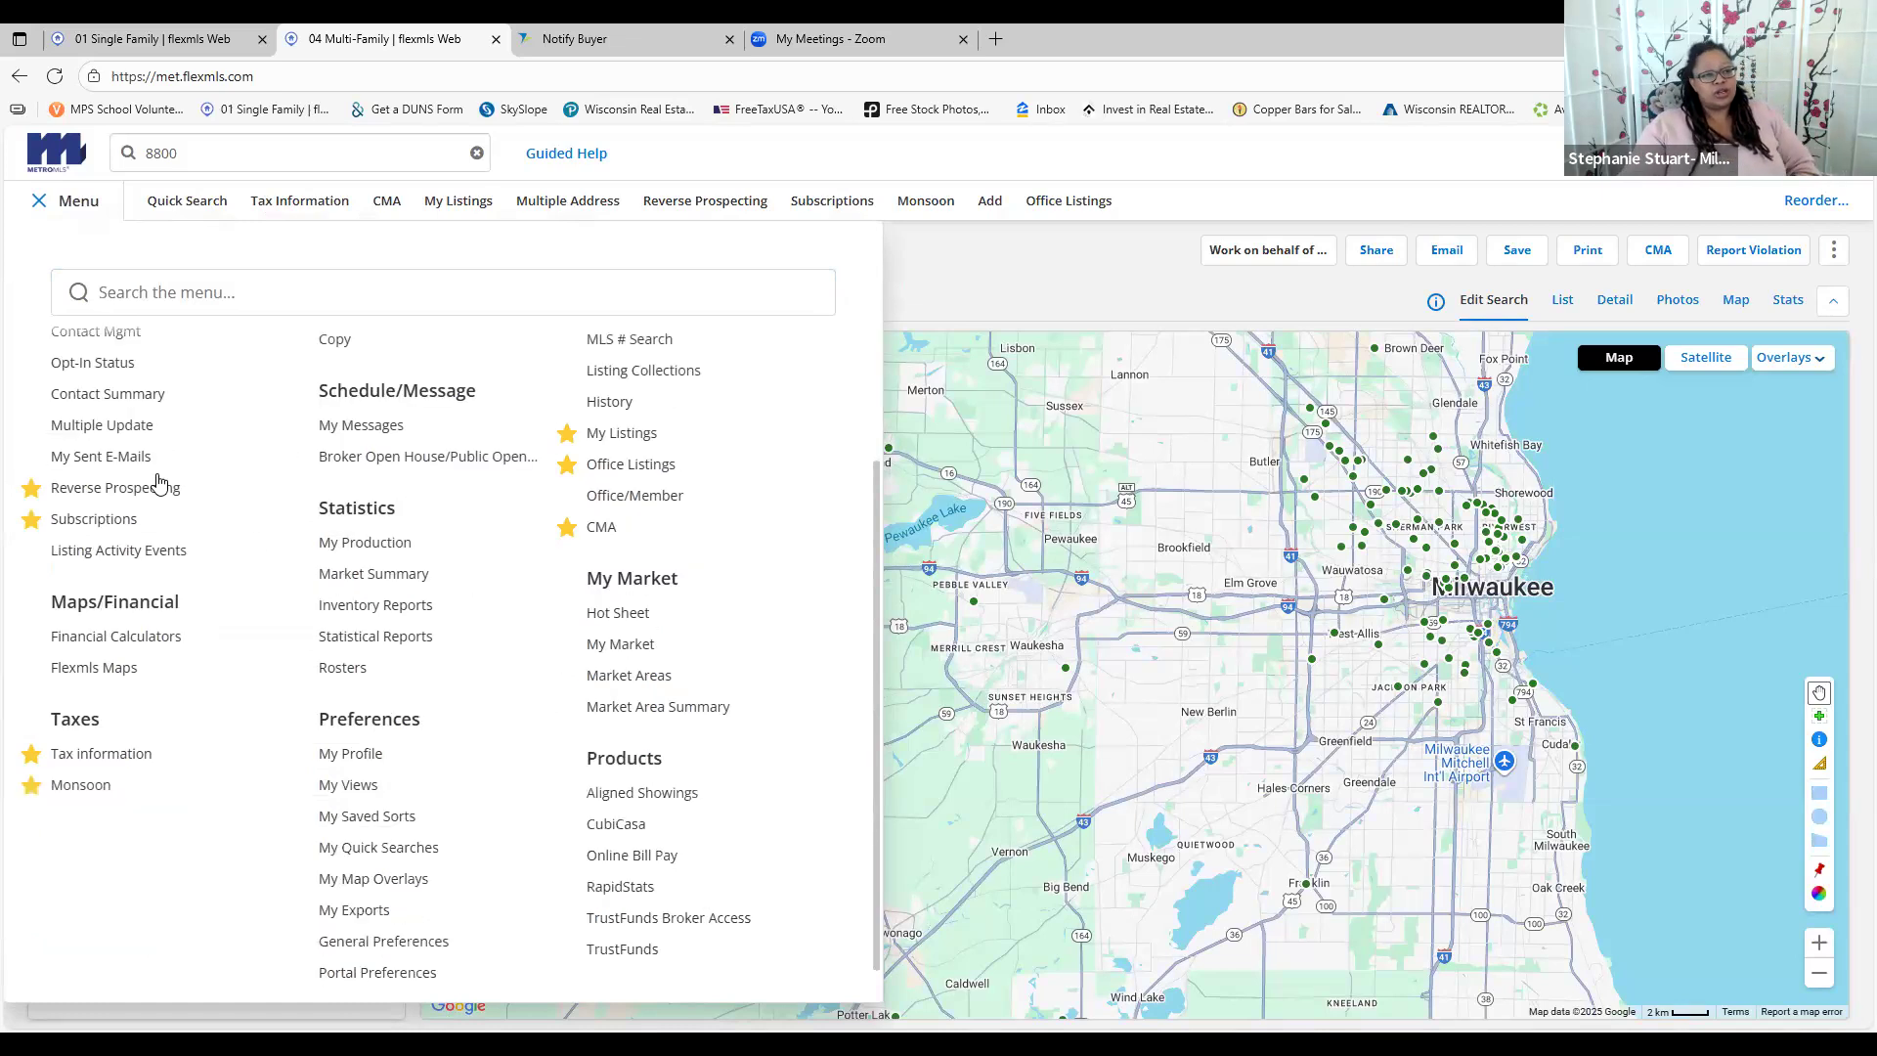
pyautogui.scroll(1, 160, 486)
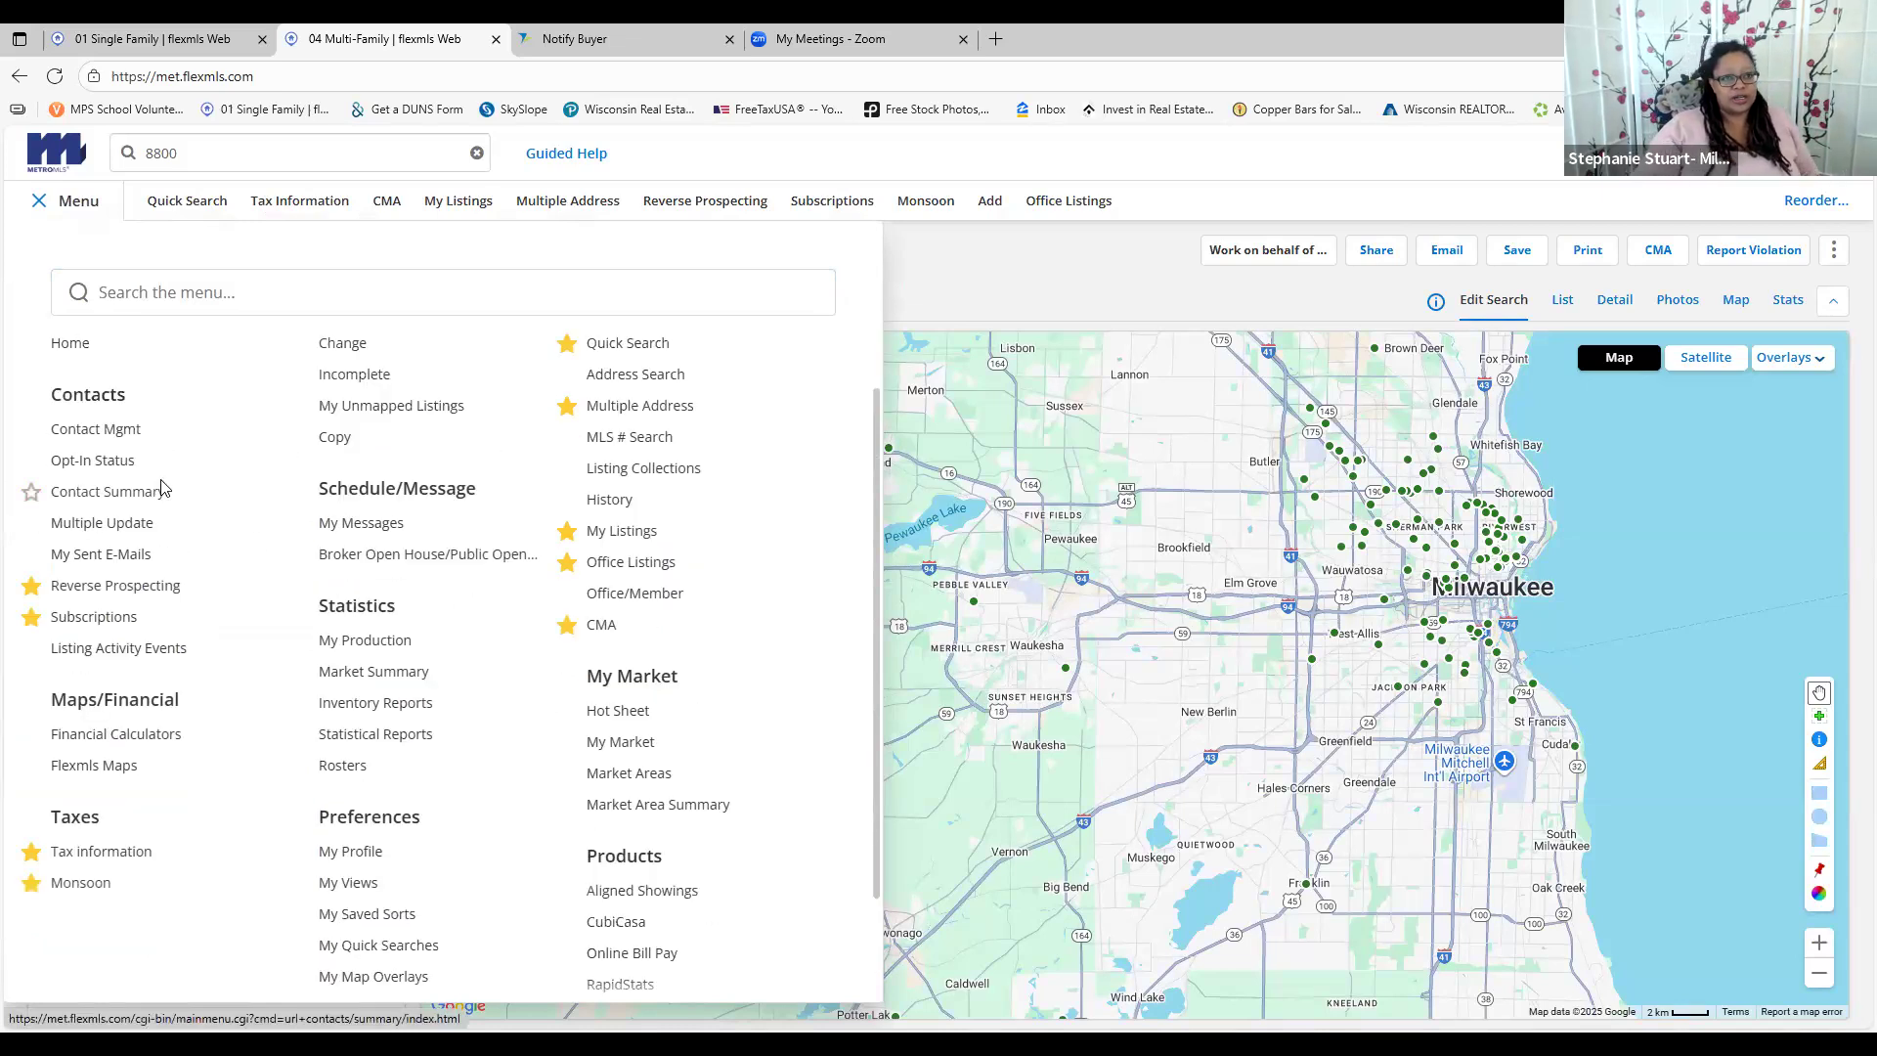
pyautogui.scroll(1, 565, 376)
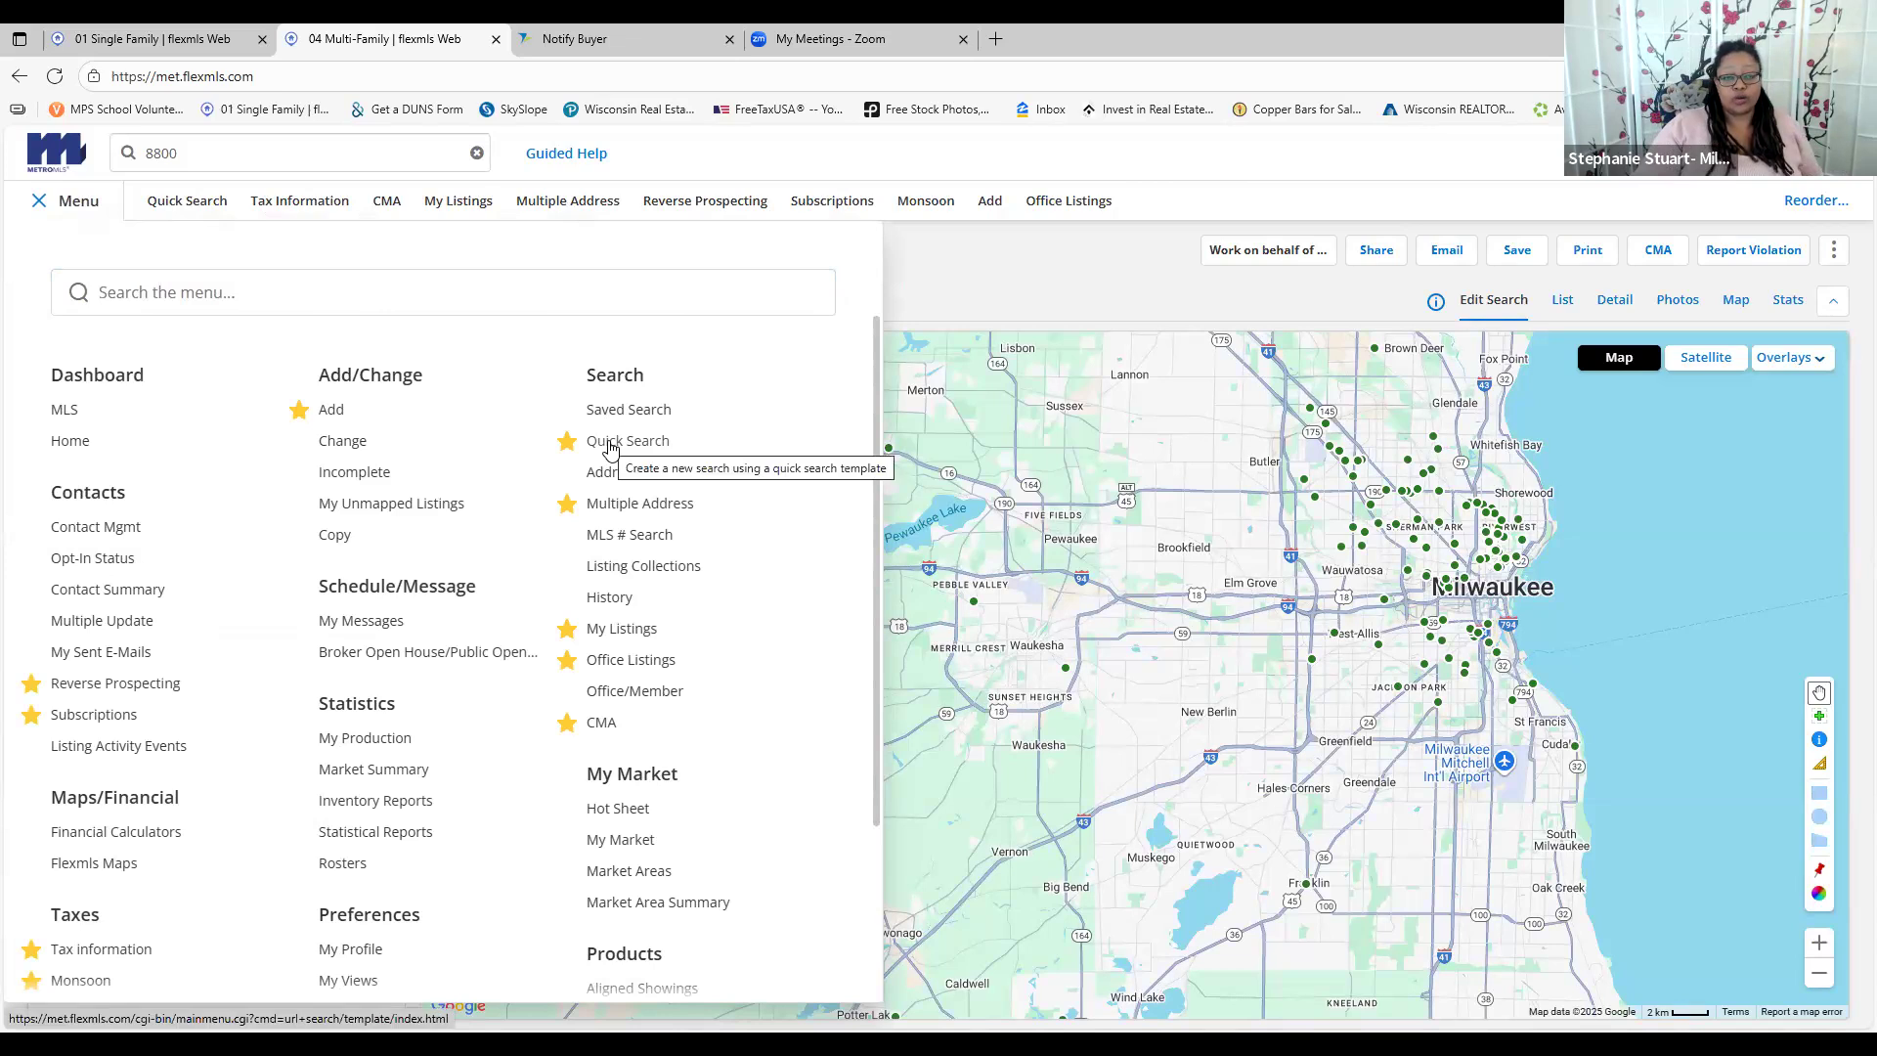
pyautogui.click(616, 508)
pyautogui.scroll(-5, 538, 503)
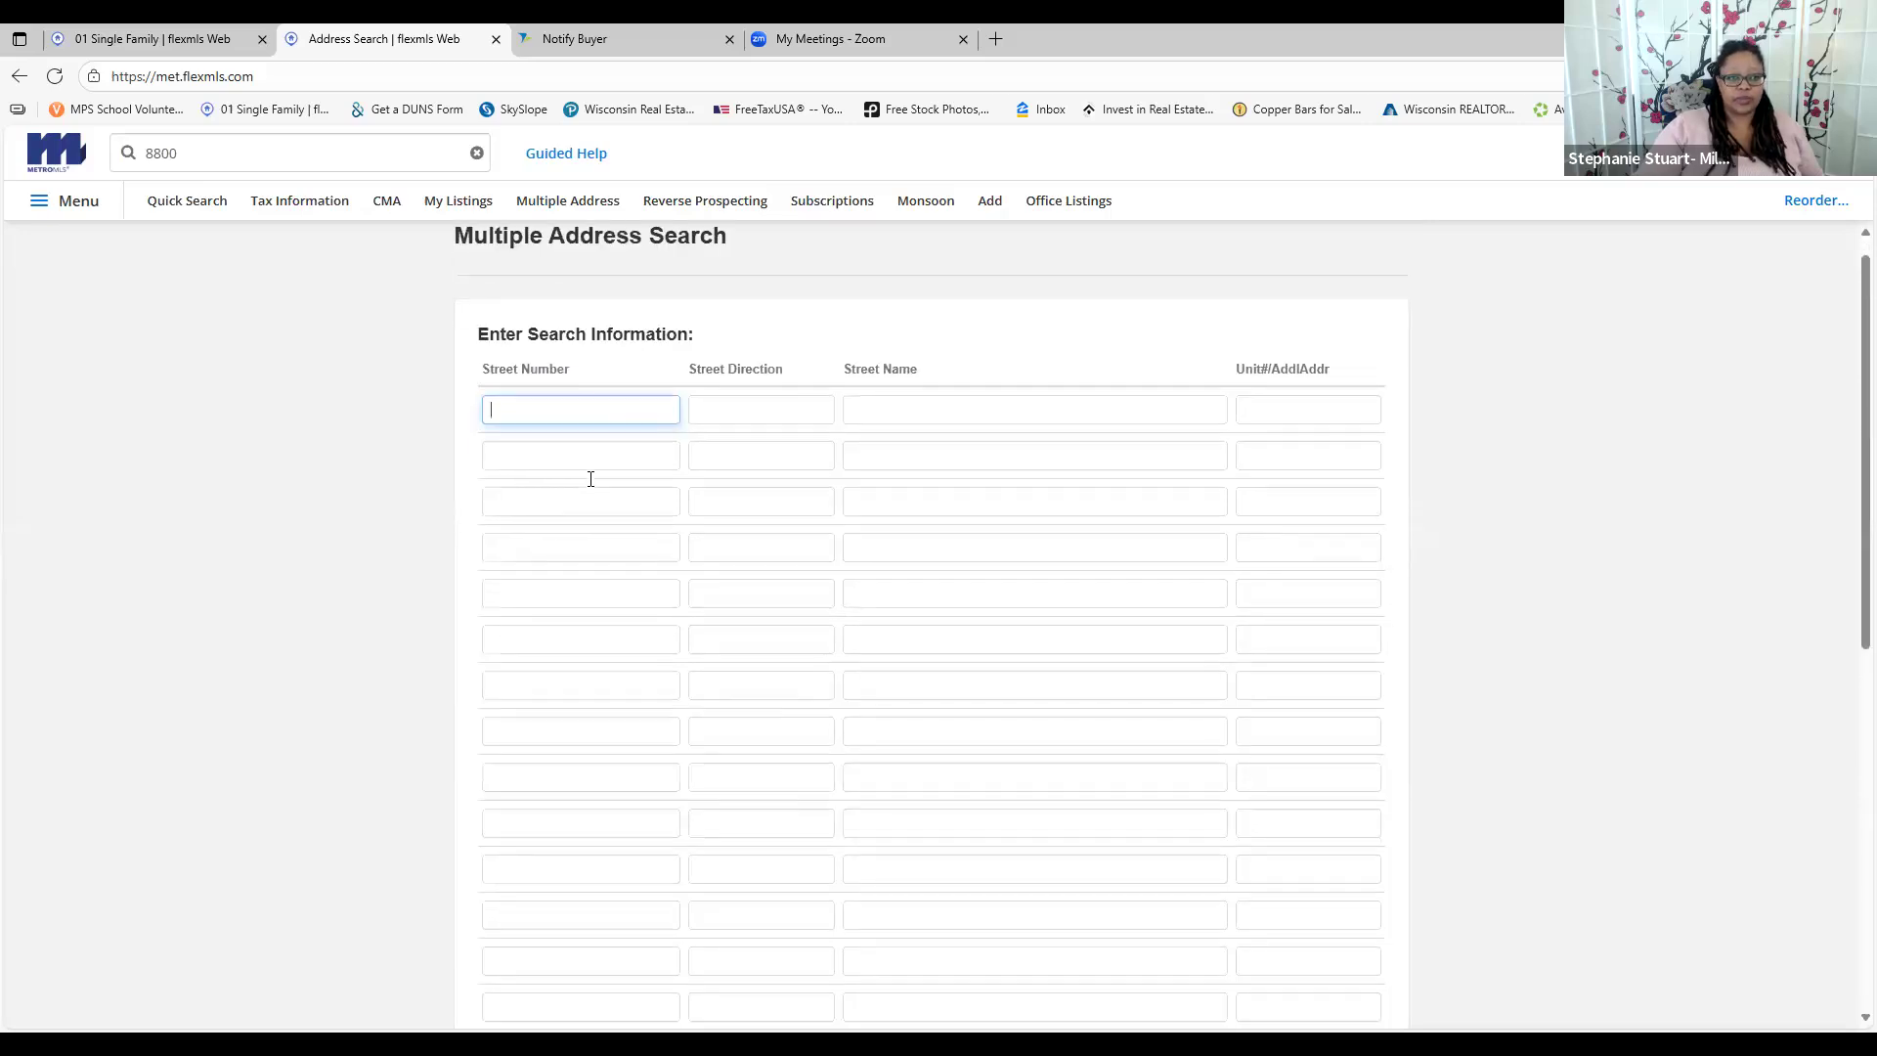
# Restrict the blank Multiple Address Search to Active status listings
pyautogui.scroll(-5, 593, 477)
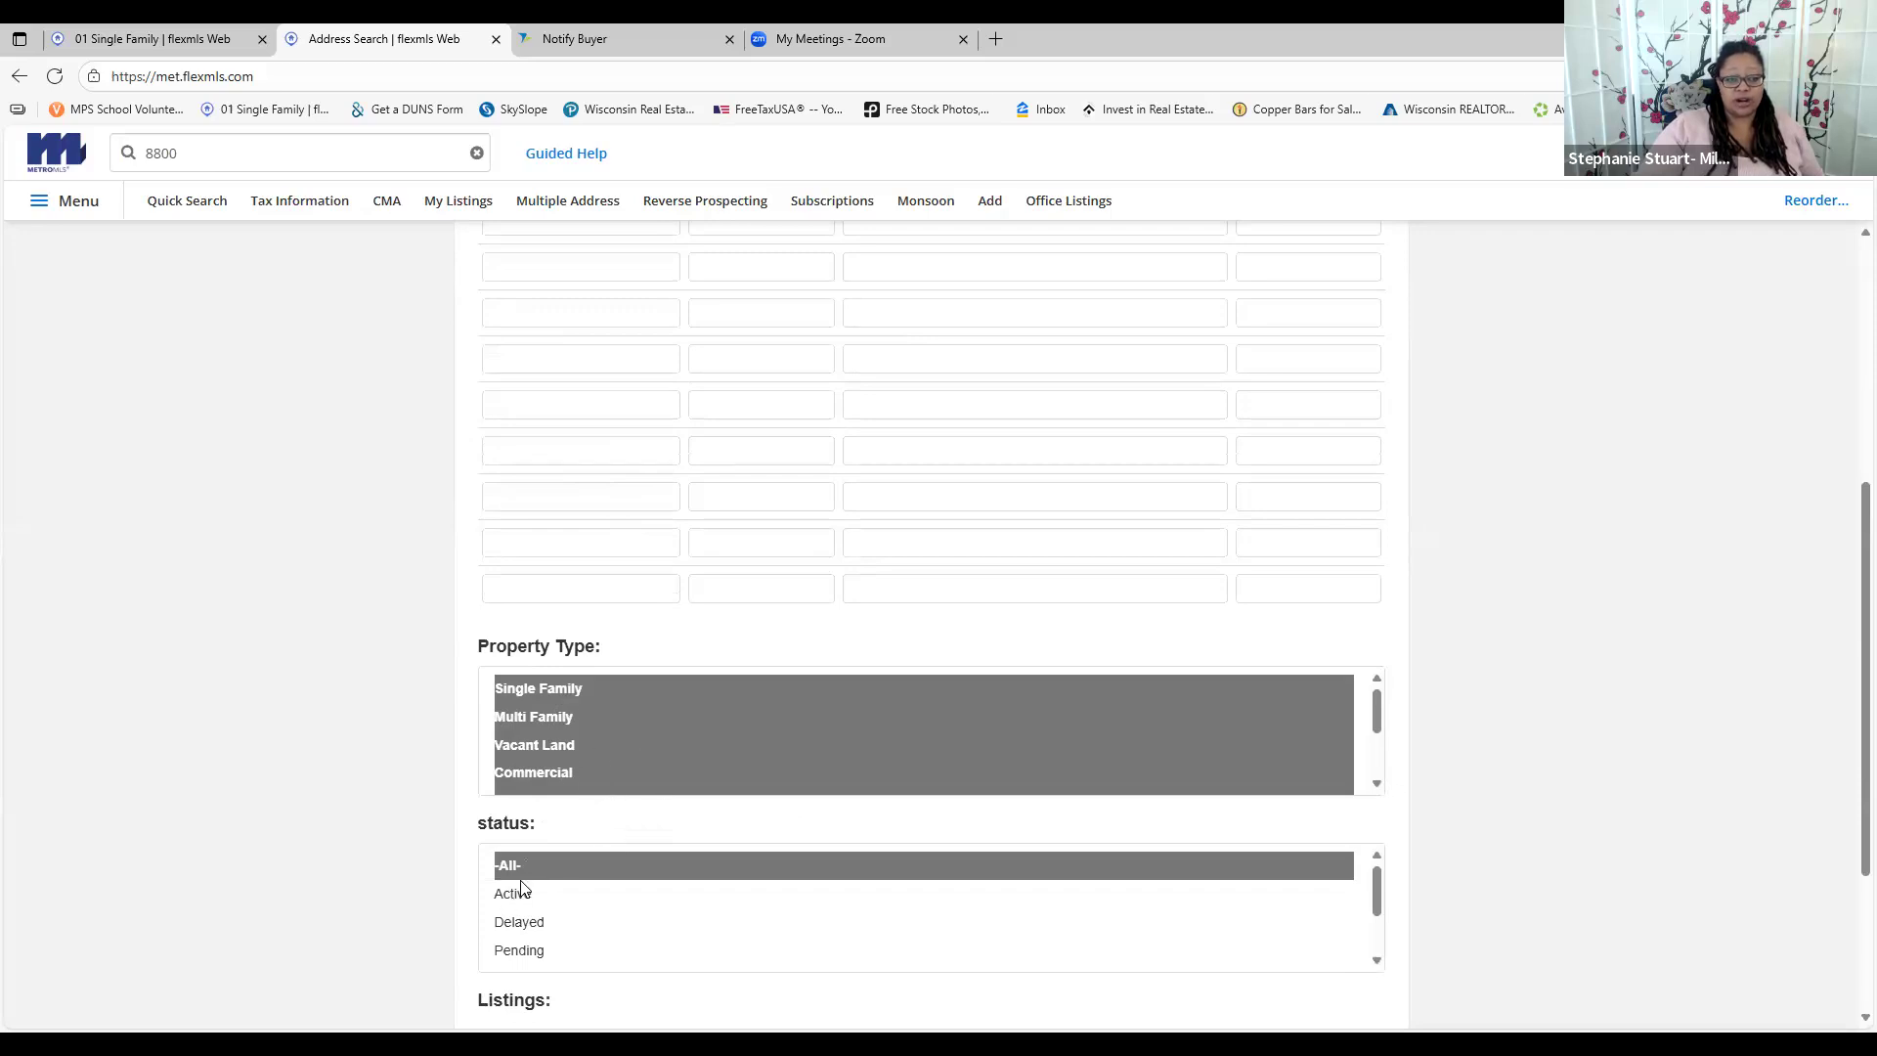
pyautogui.scroll(-1, 545, 890)
pyautogui.scroll(-2, 547, 891)
pyautogui.scroll(3, 562, 924)
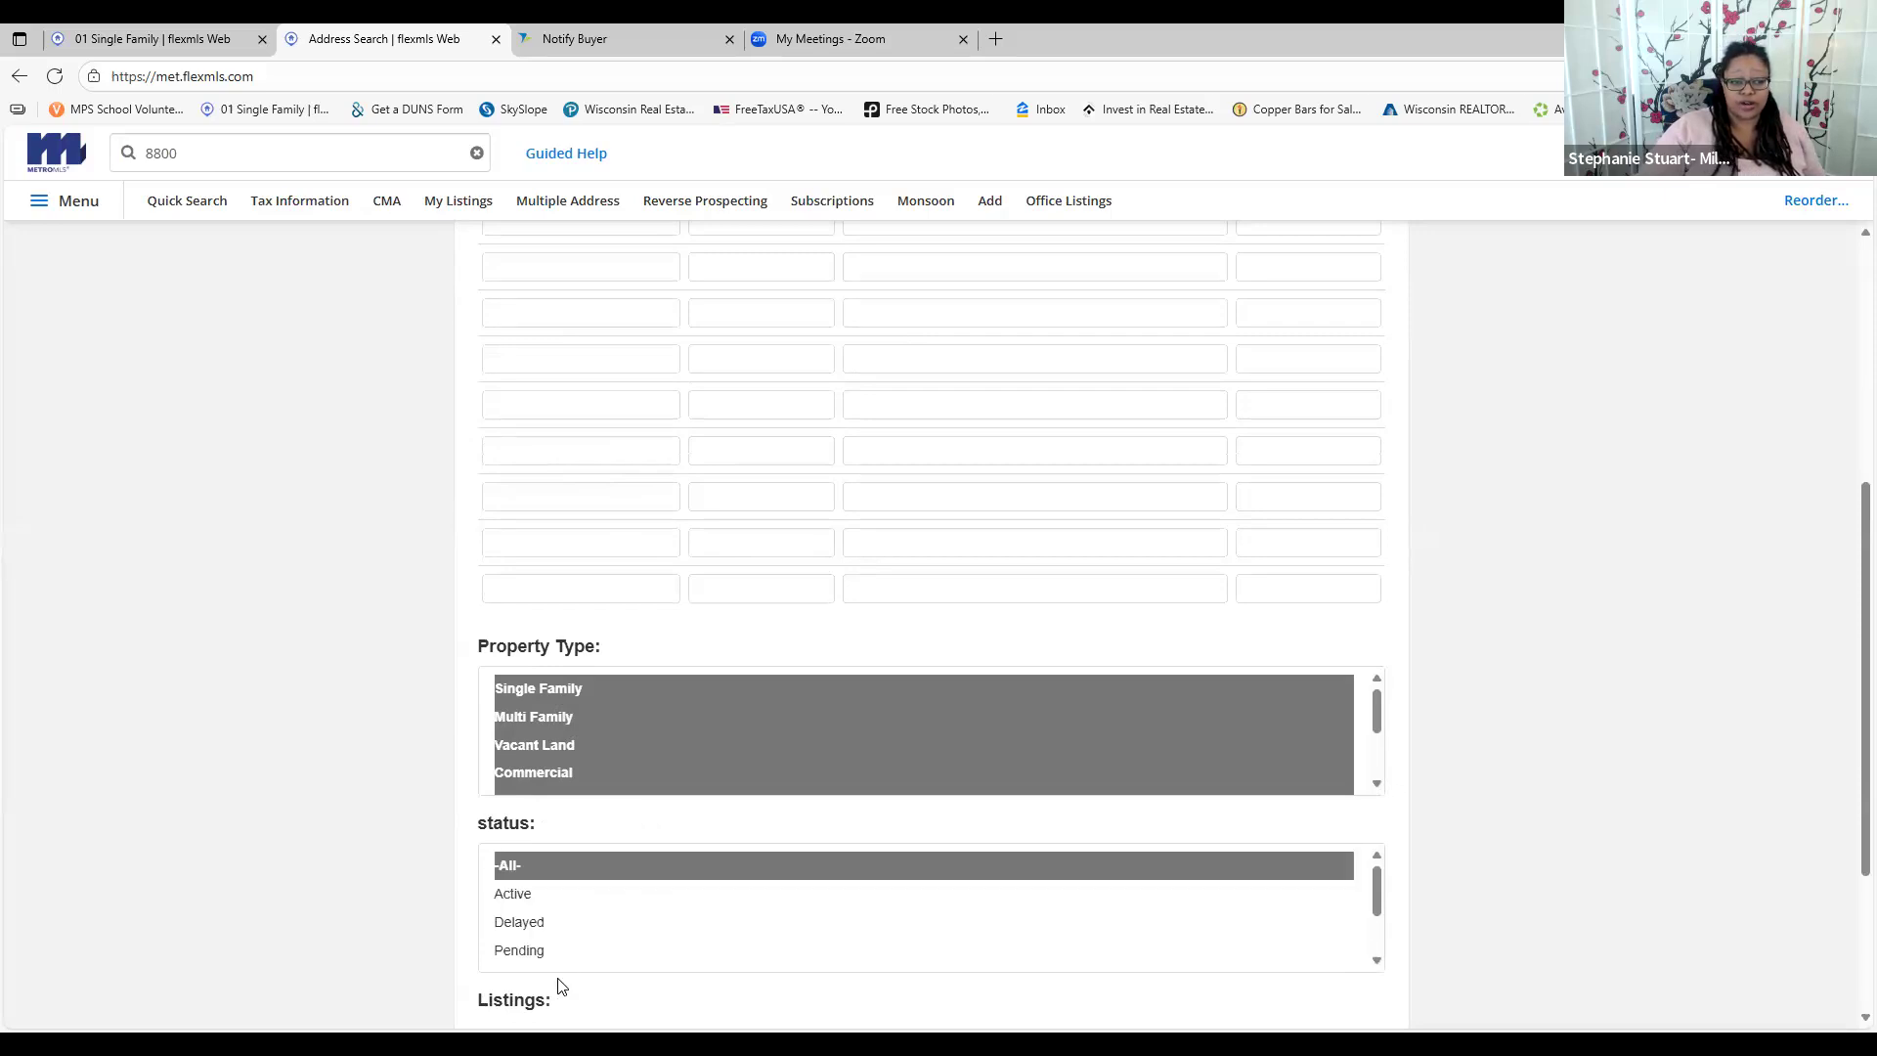
pyautogui.click(566, 893)
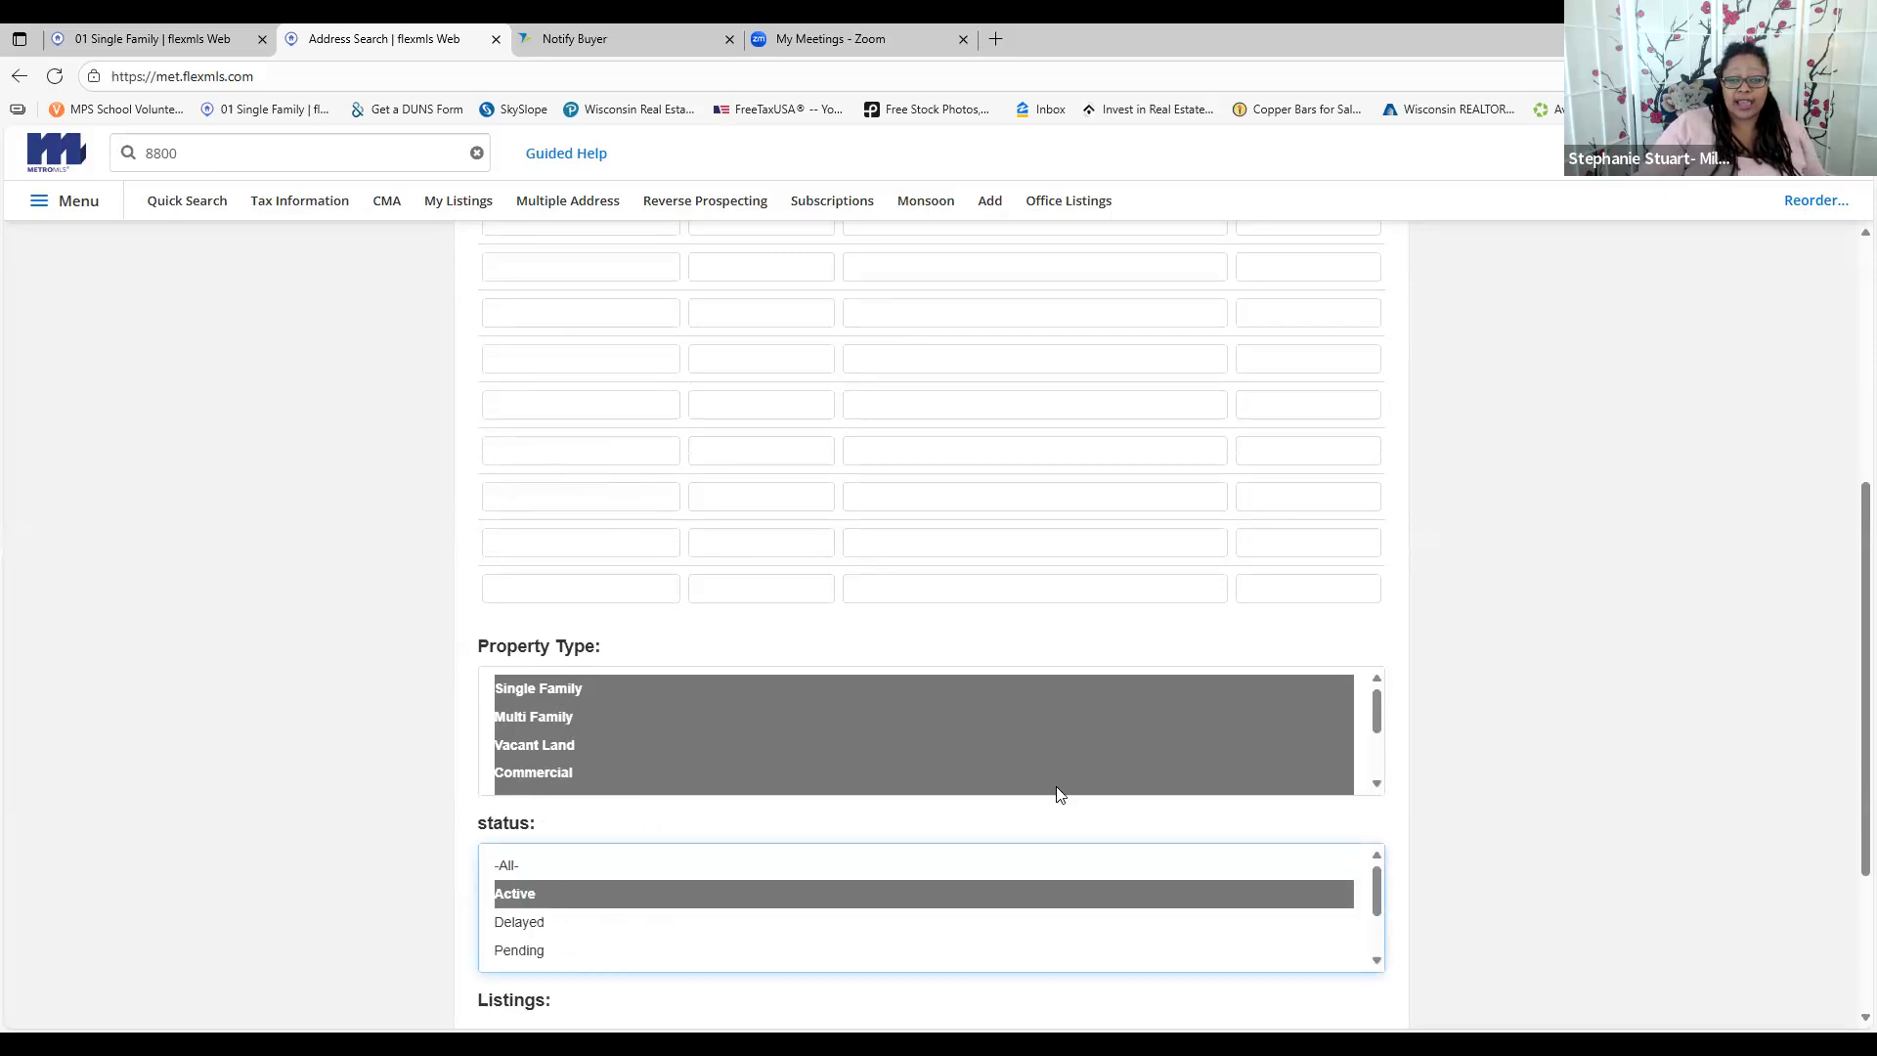
pyautogui.scroll(-2, 1098, 838)
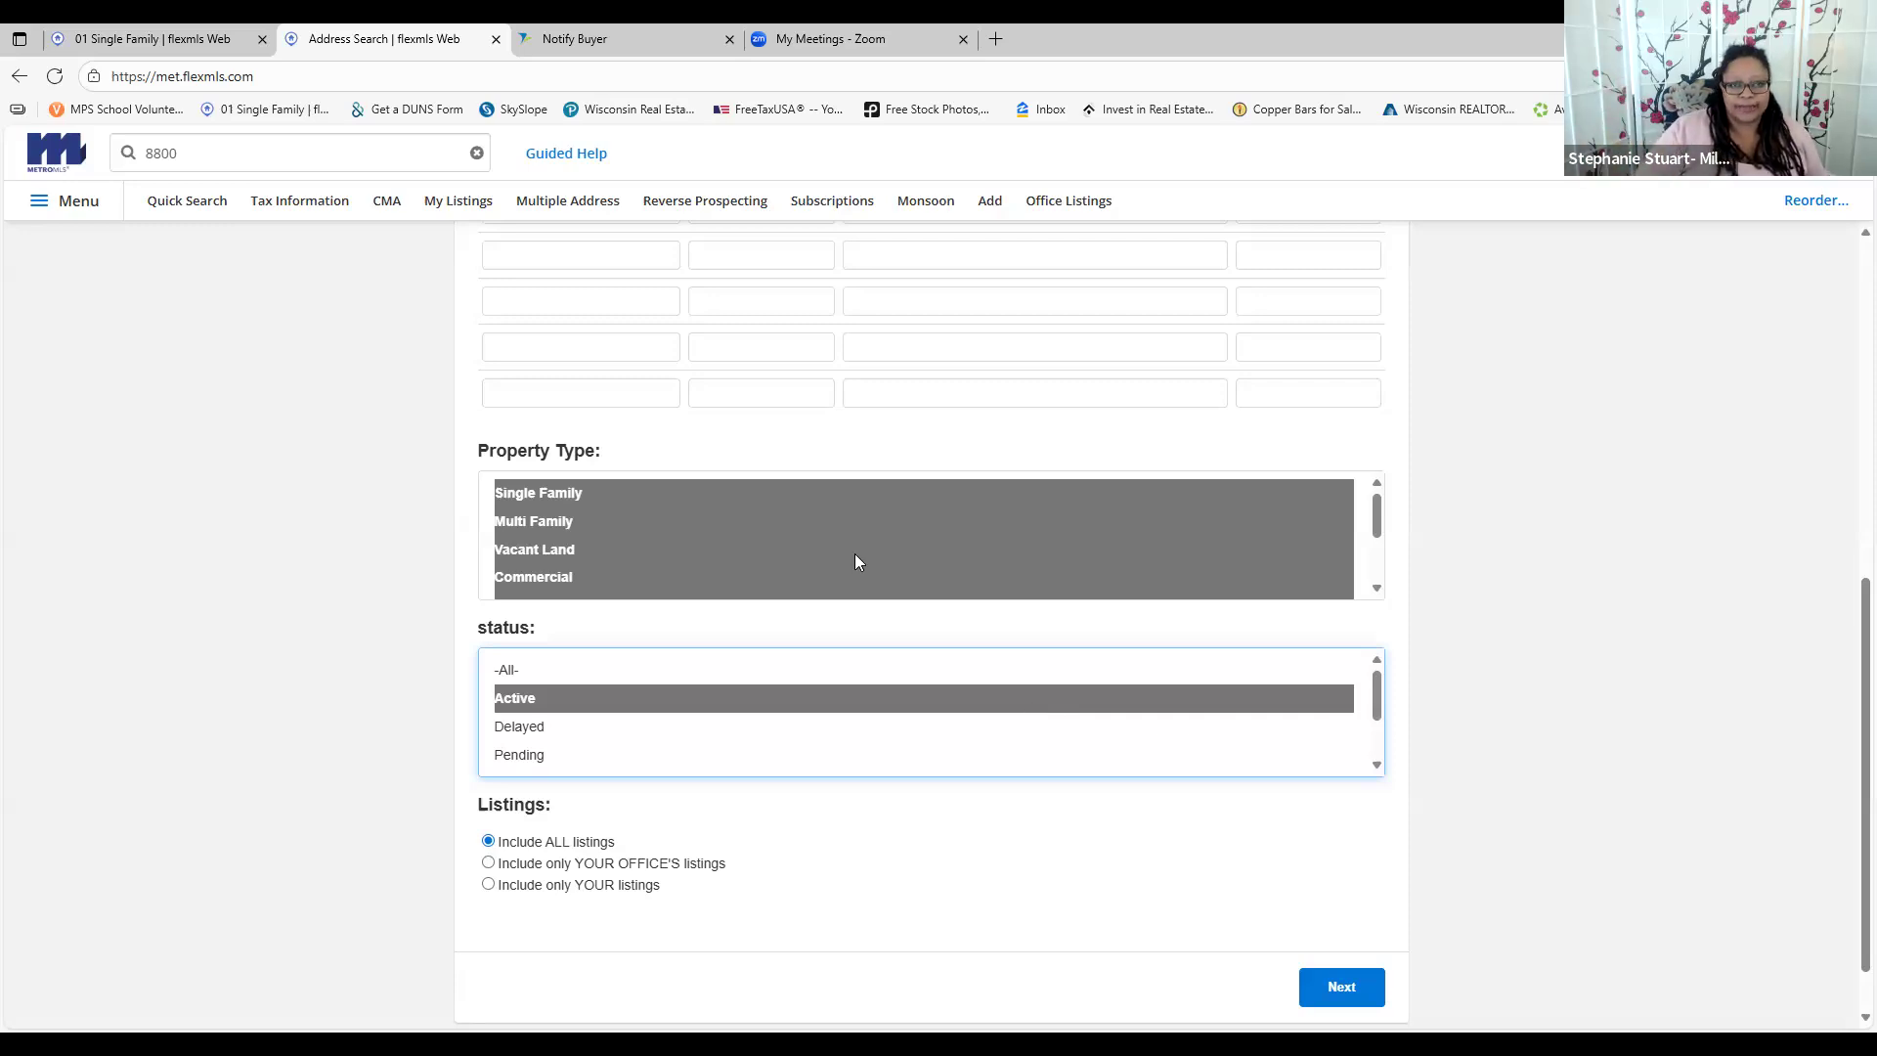
pyautogui.scroll(10, 856, 533)
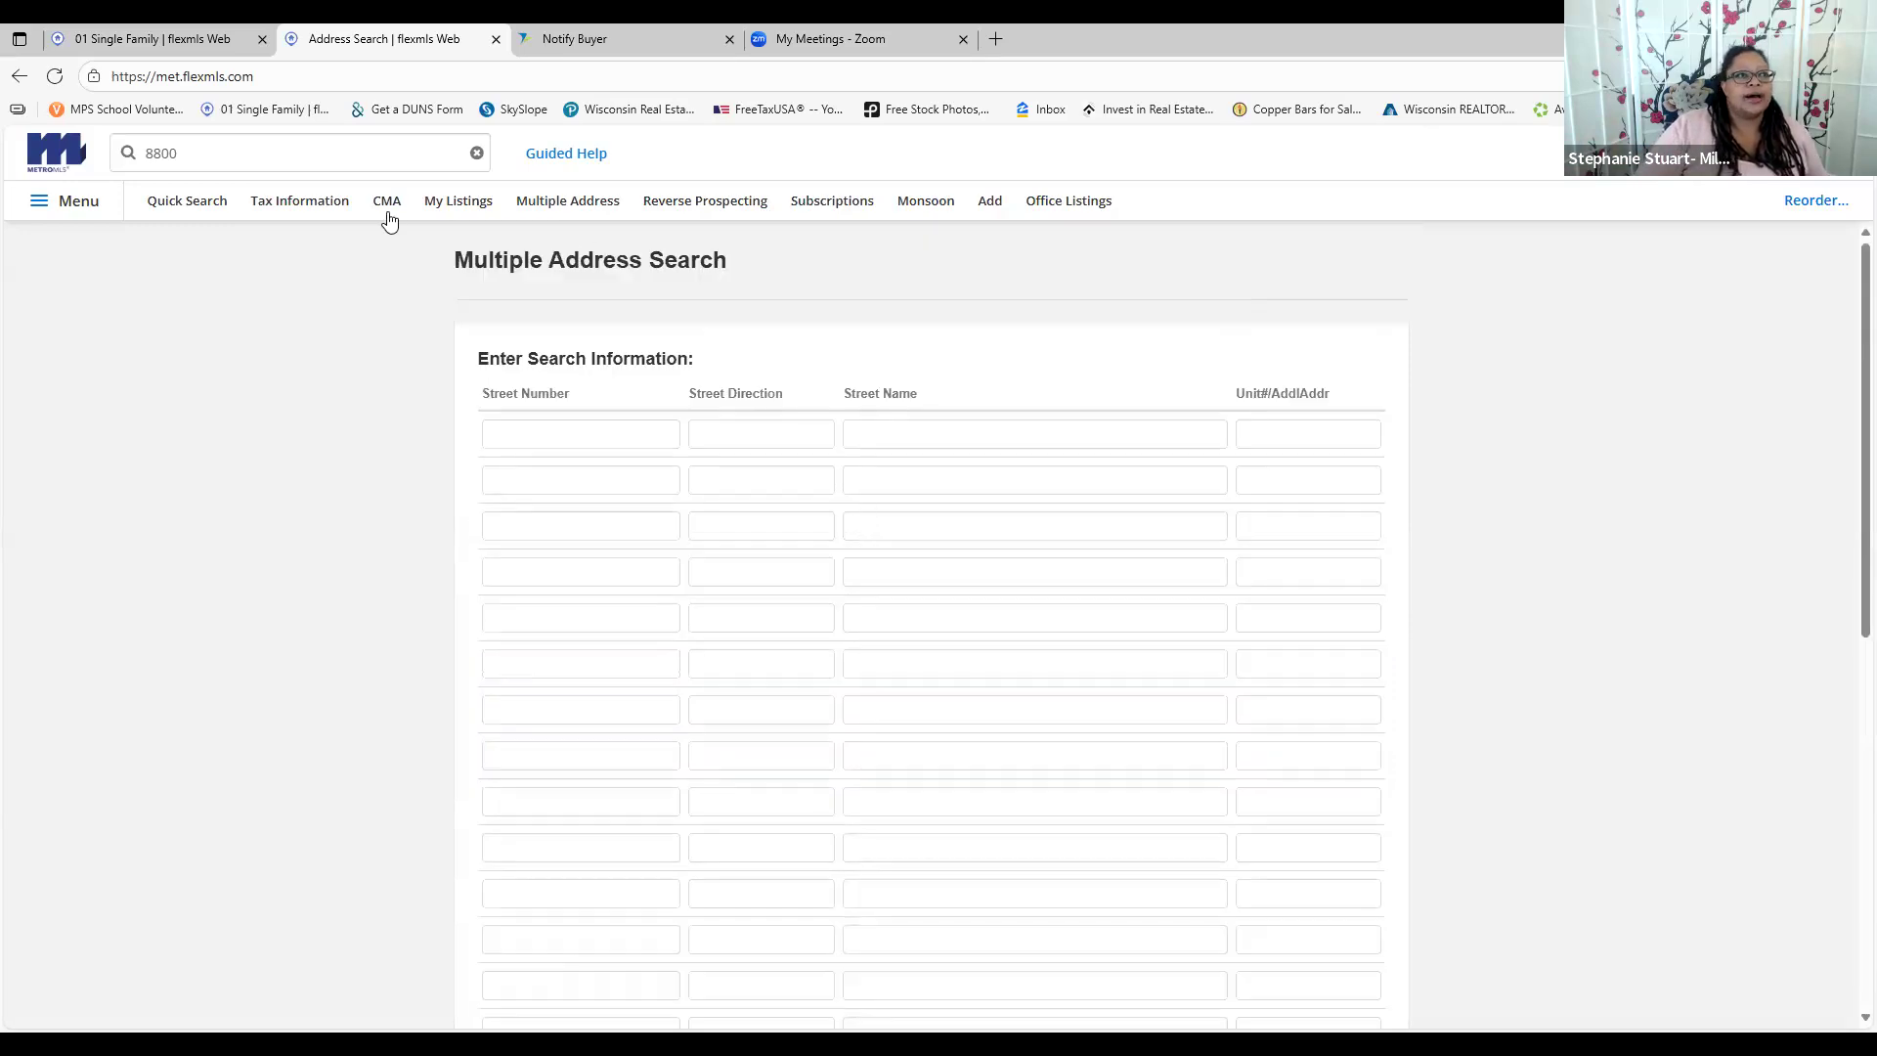
pyautogui.click(67, 201)
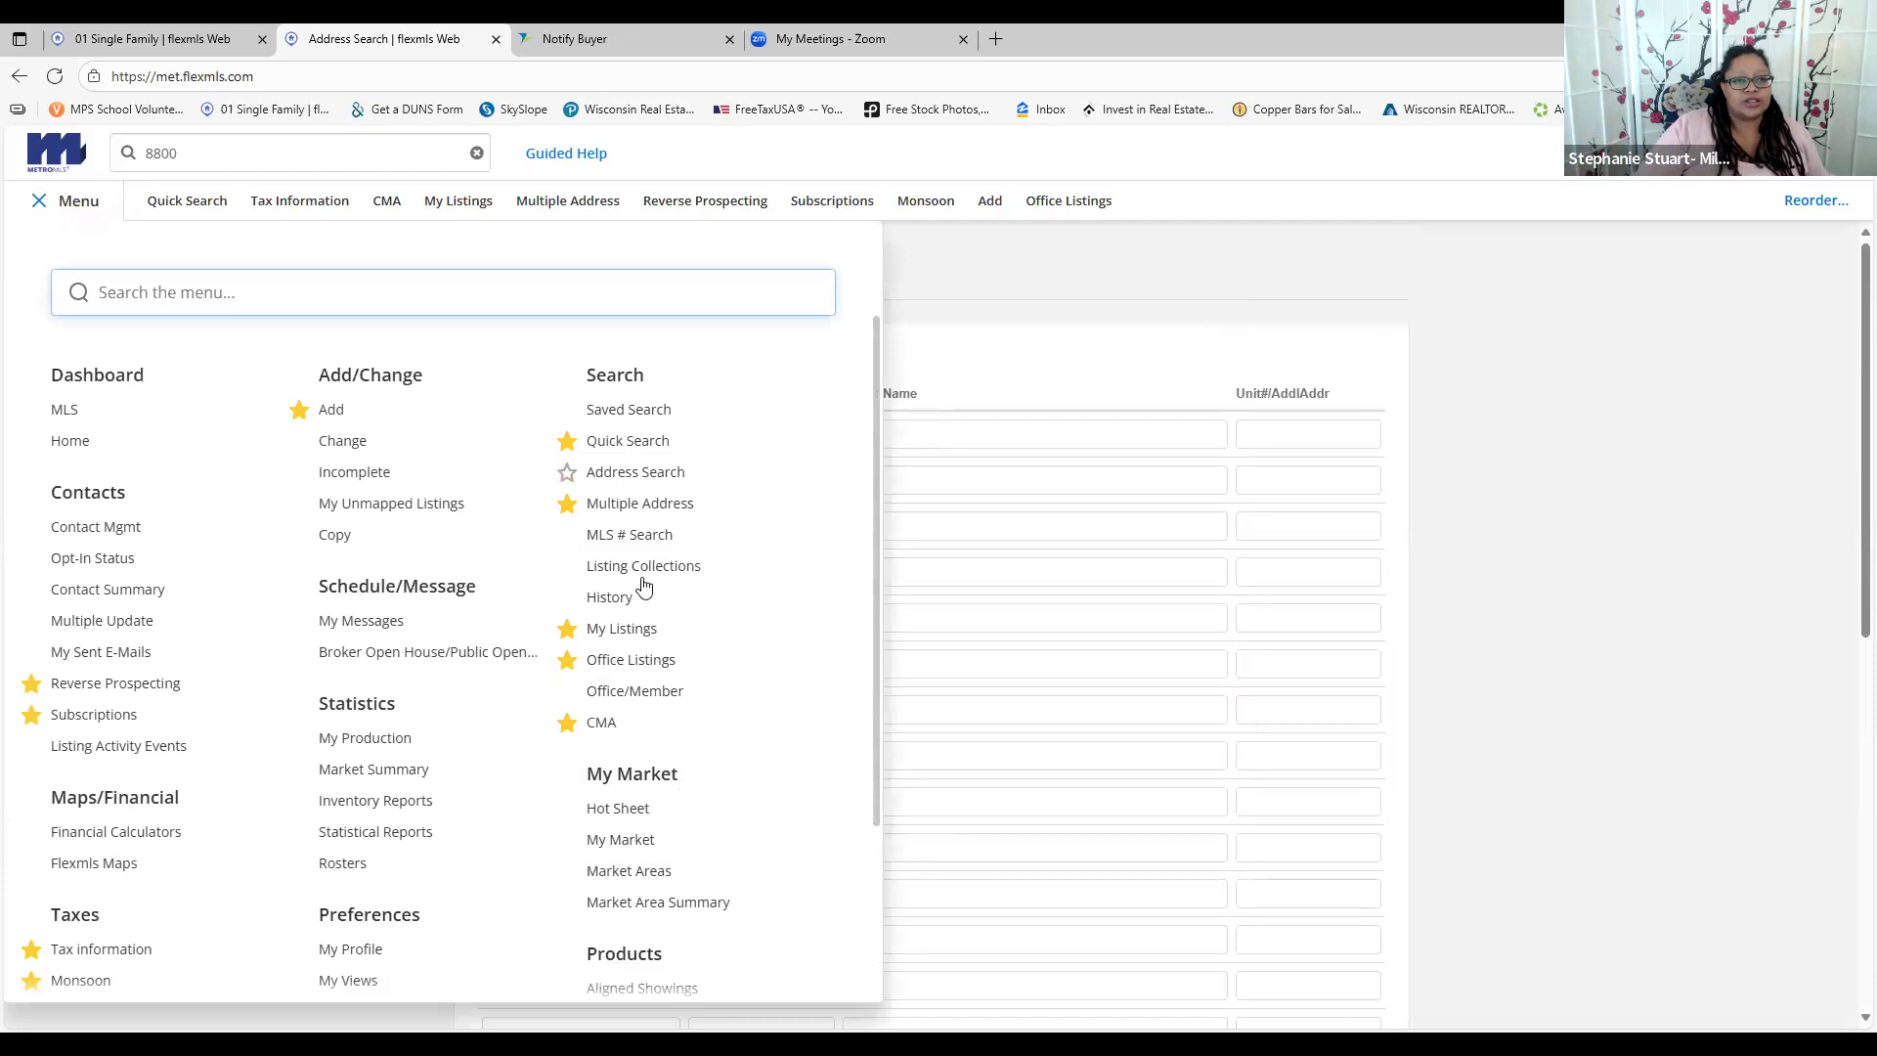
# Open My Office Listings and sort them by price, highest first
pyautogui.click(620, 663)
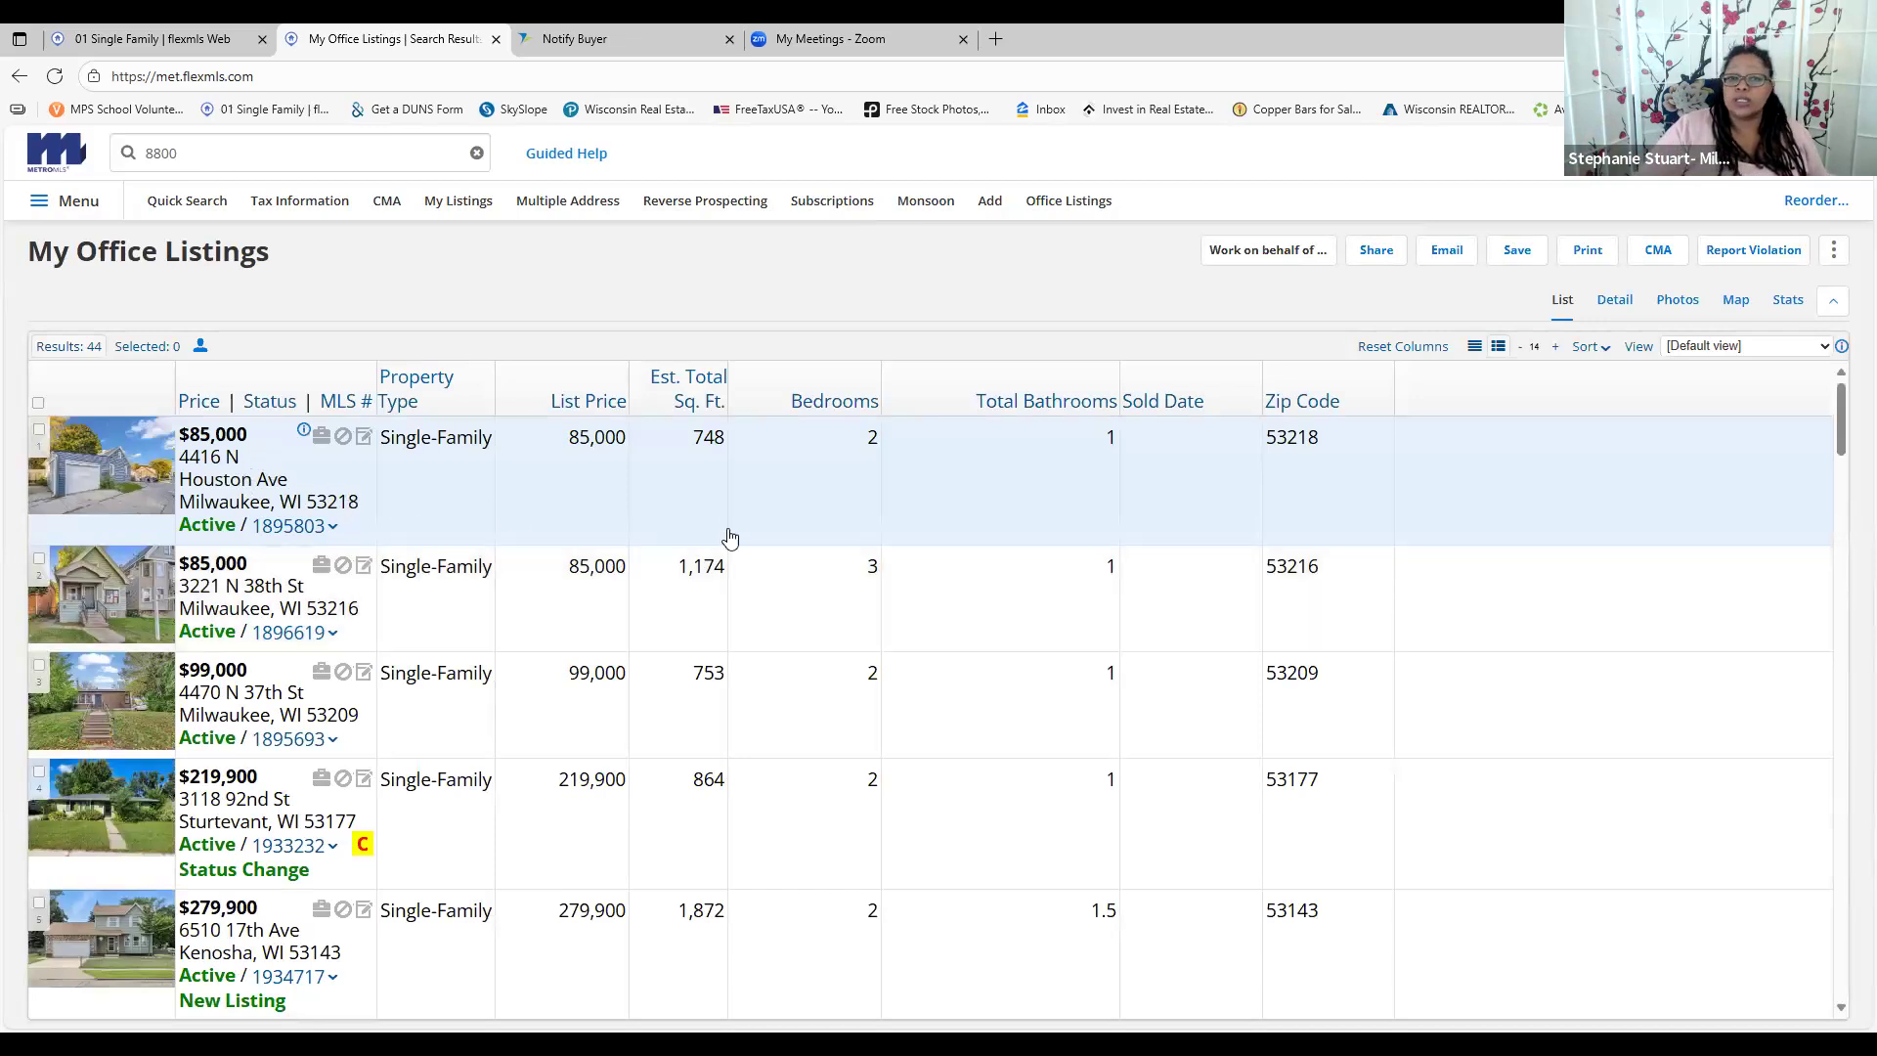
pyautogui.moveTo(194, 411)
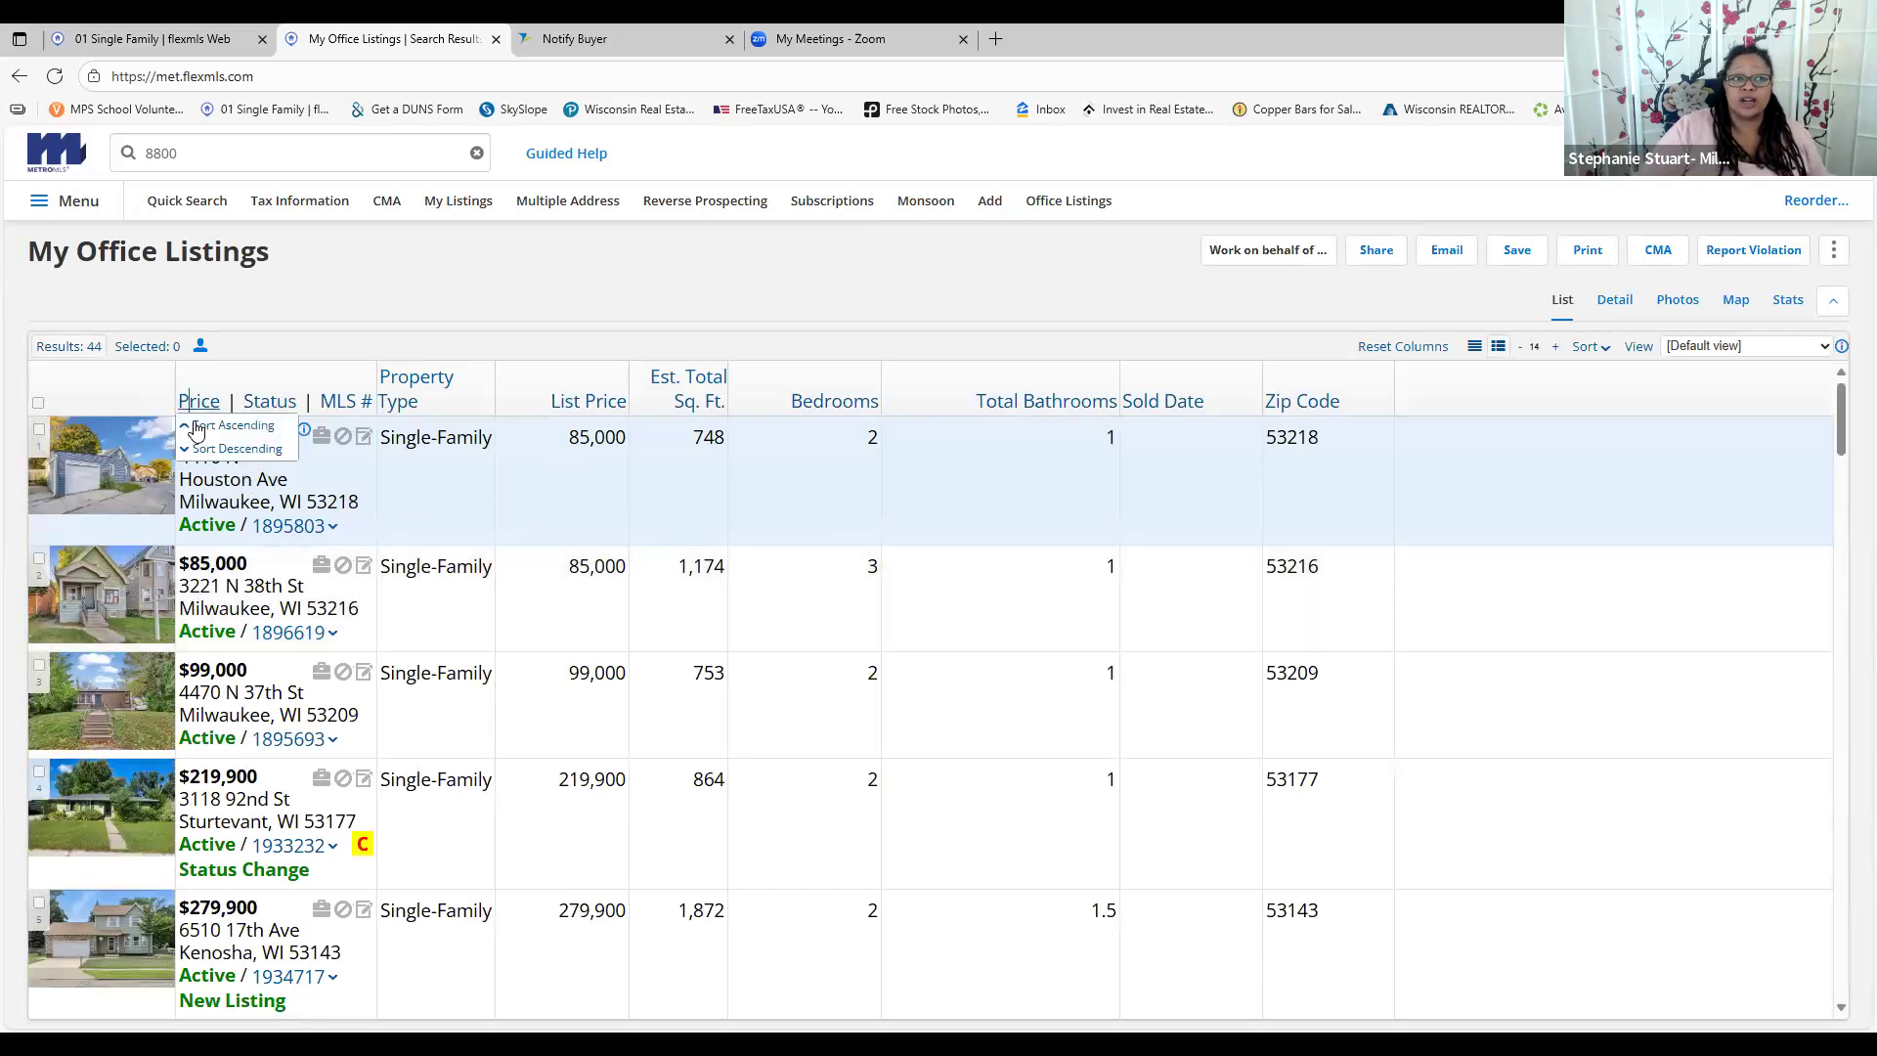
pyautogui.click(190, 452)
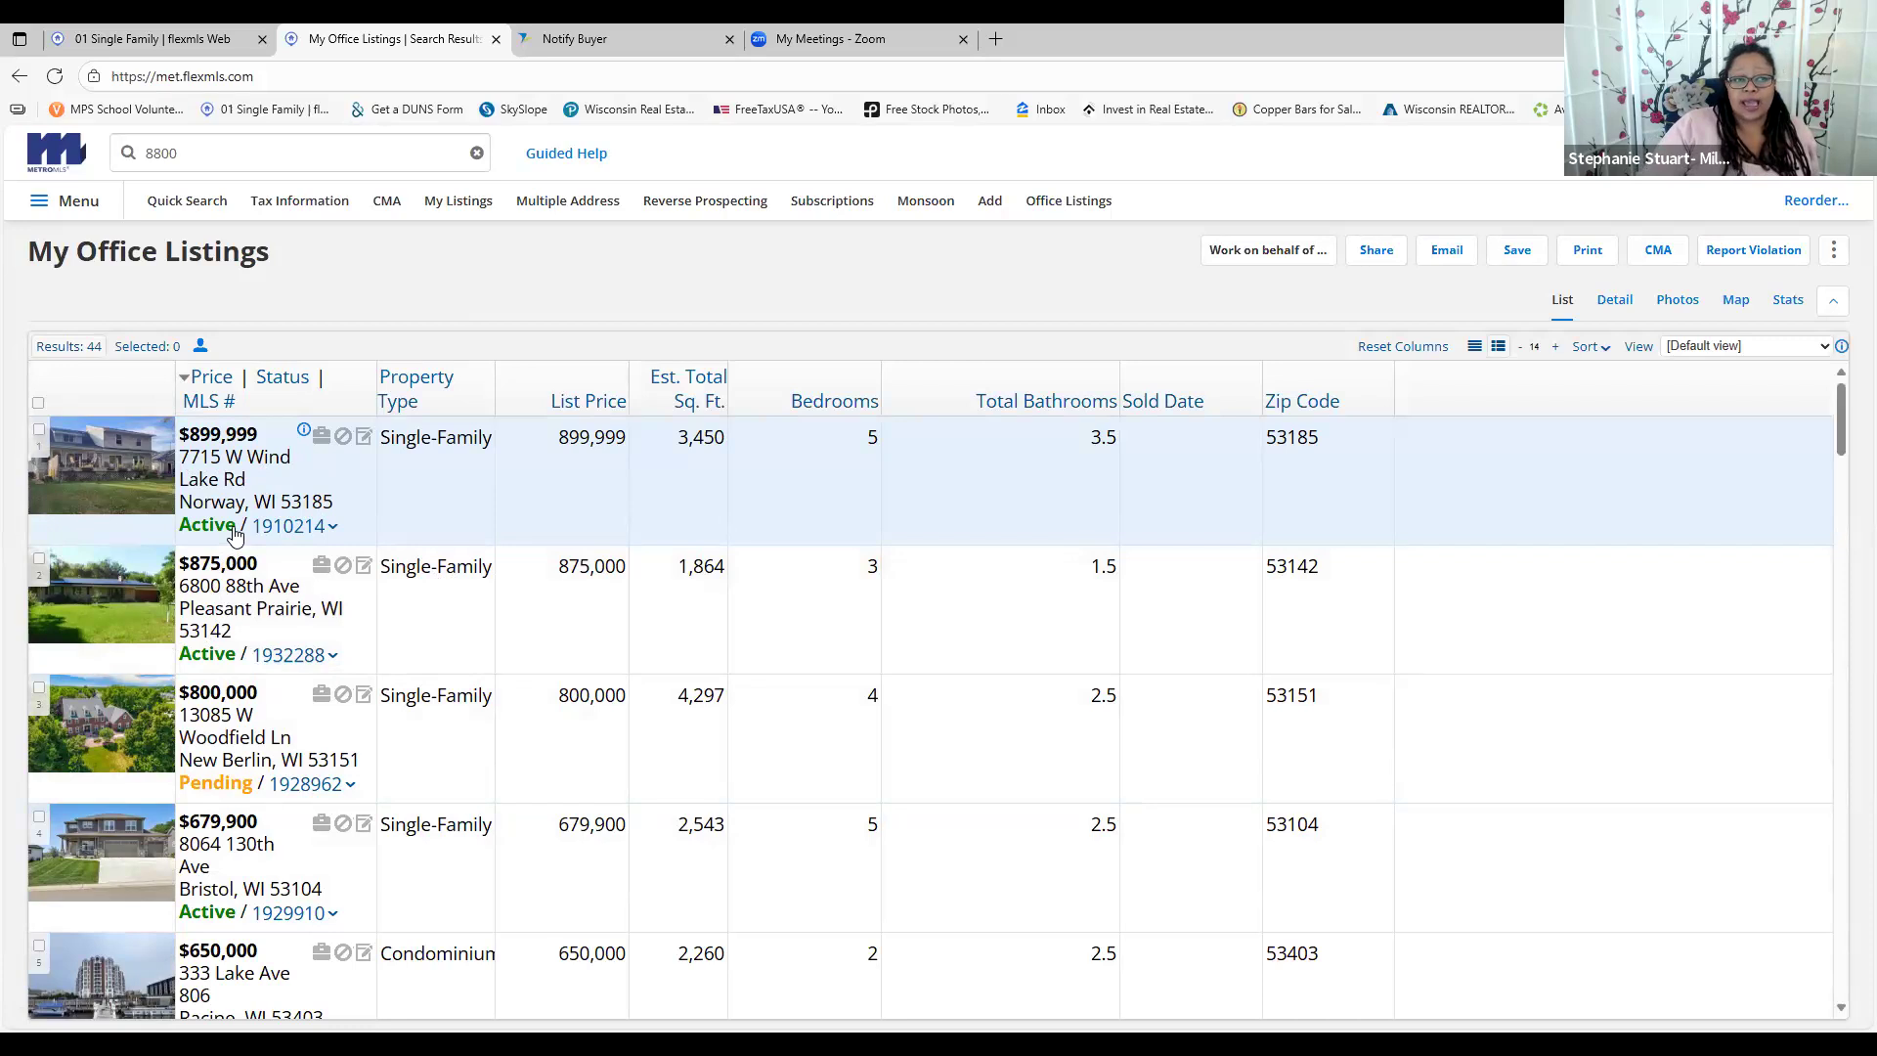
pyautogui.scroll(-1, 625, 577)
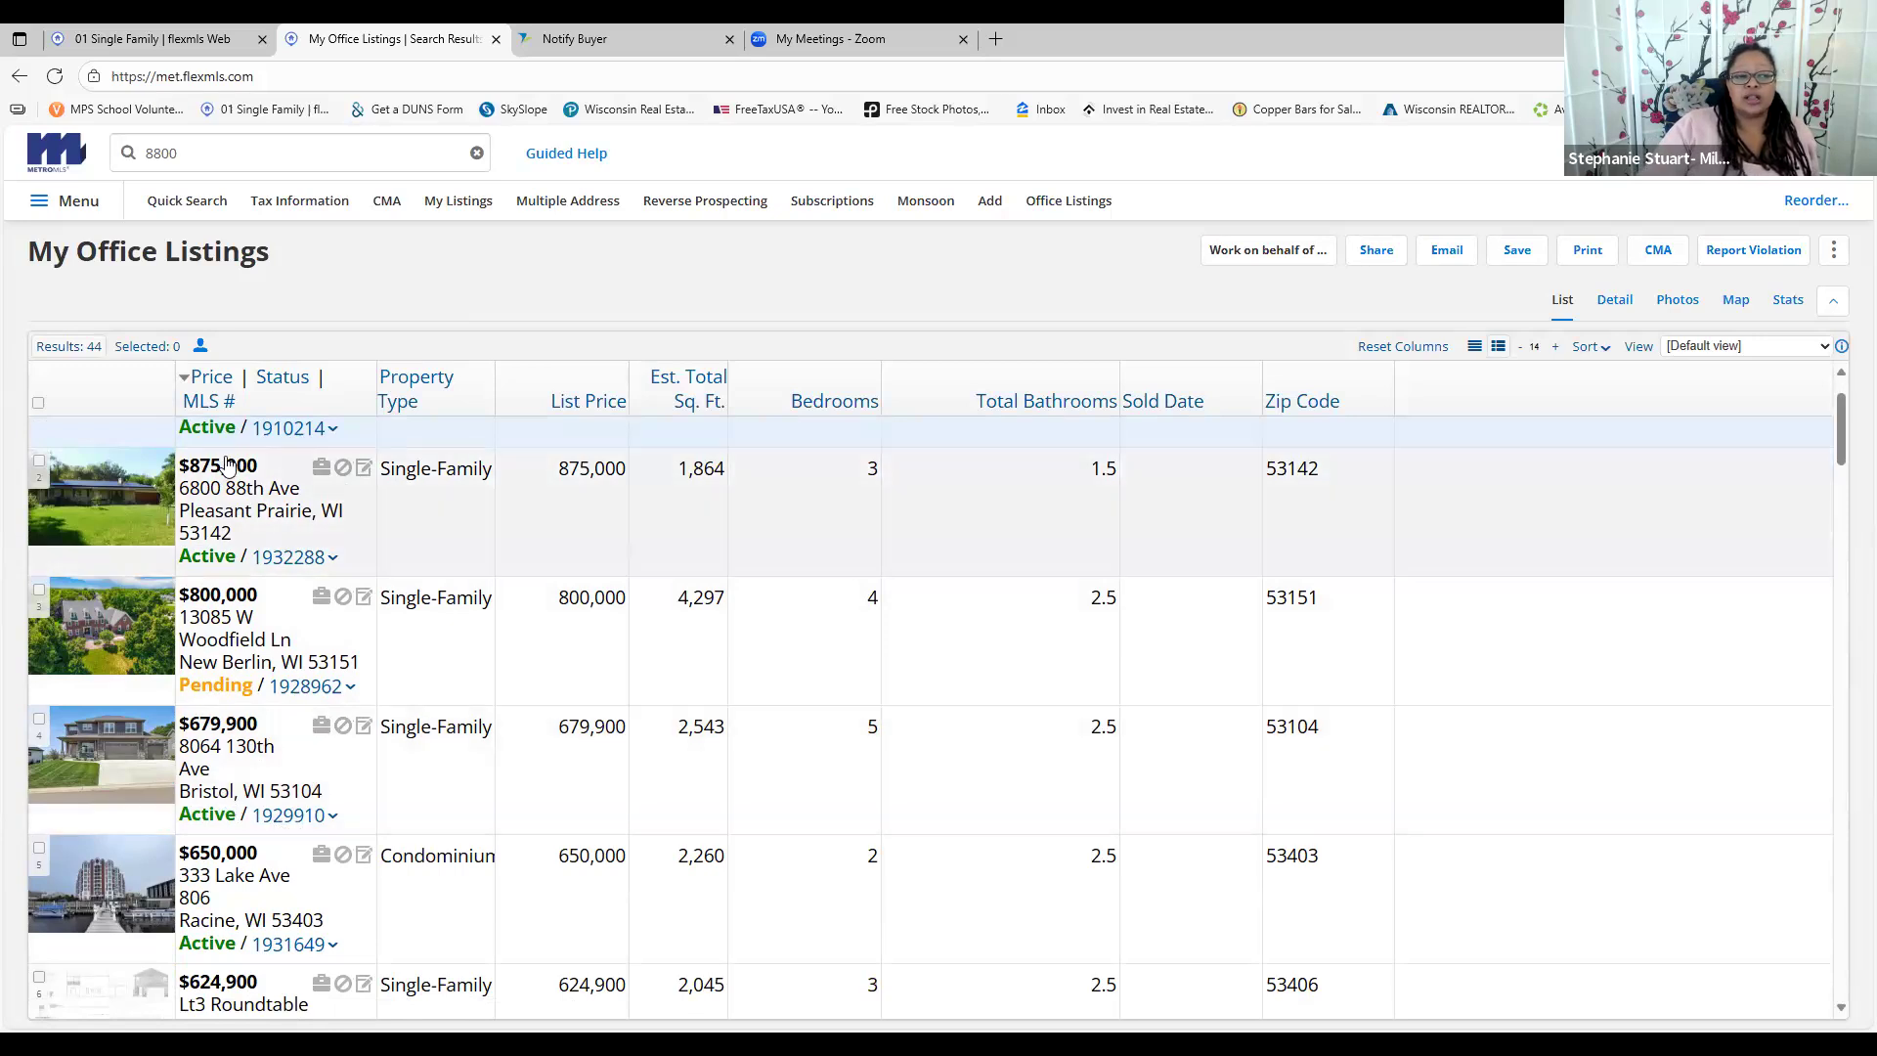
pyautogui.scroll(-4, 223, 665)
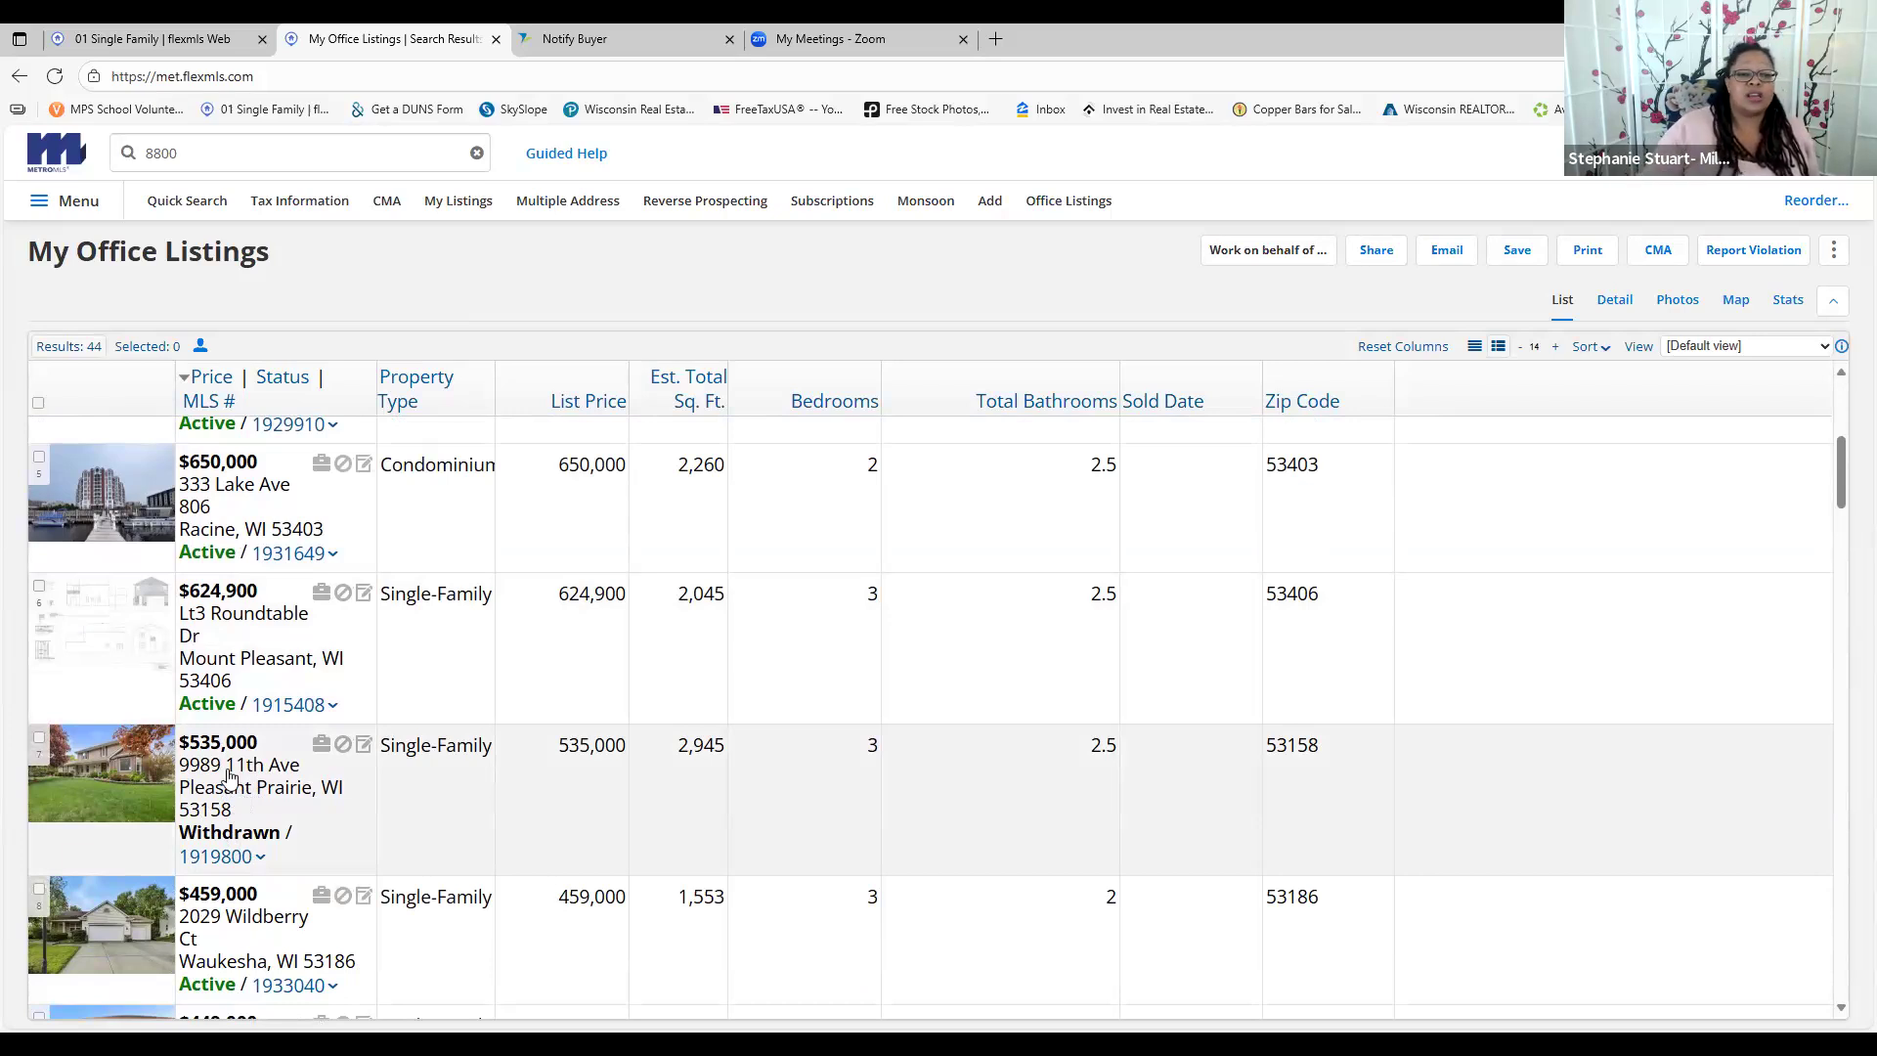
pyautogui.scroll(-3, 381, 792)
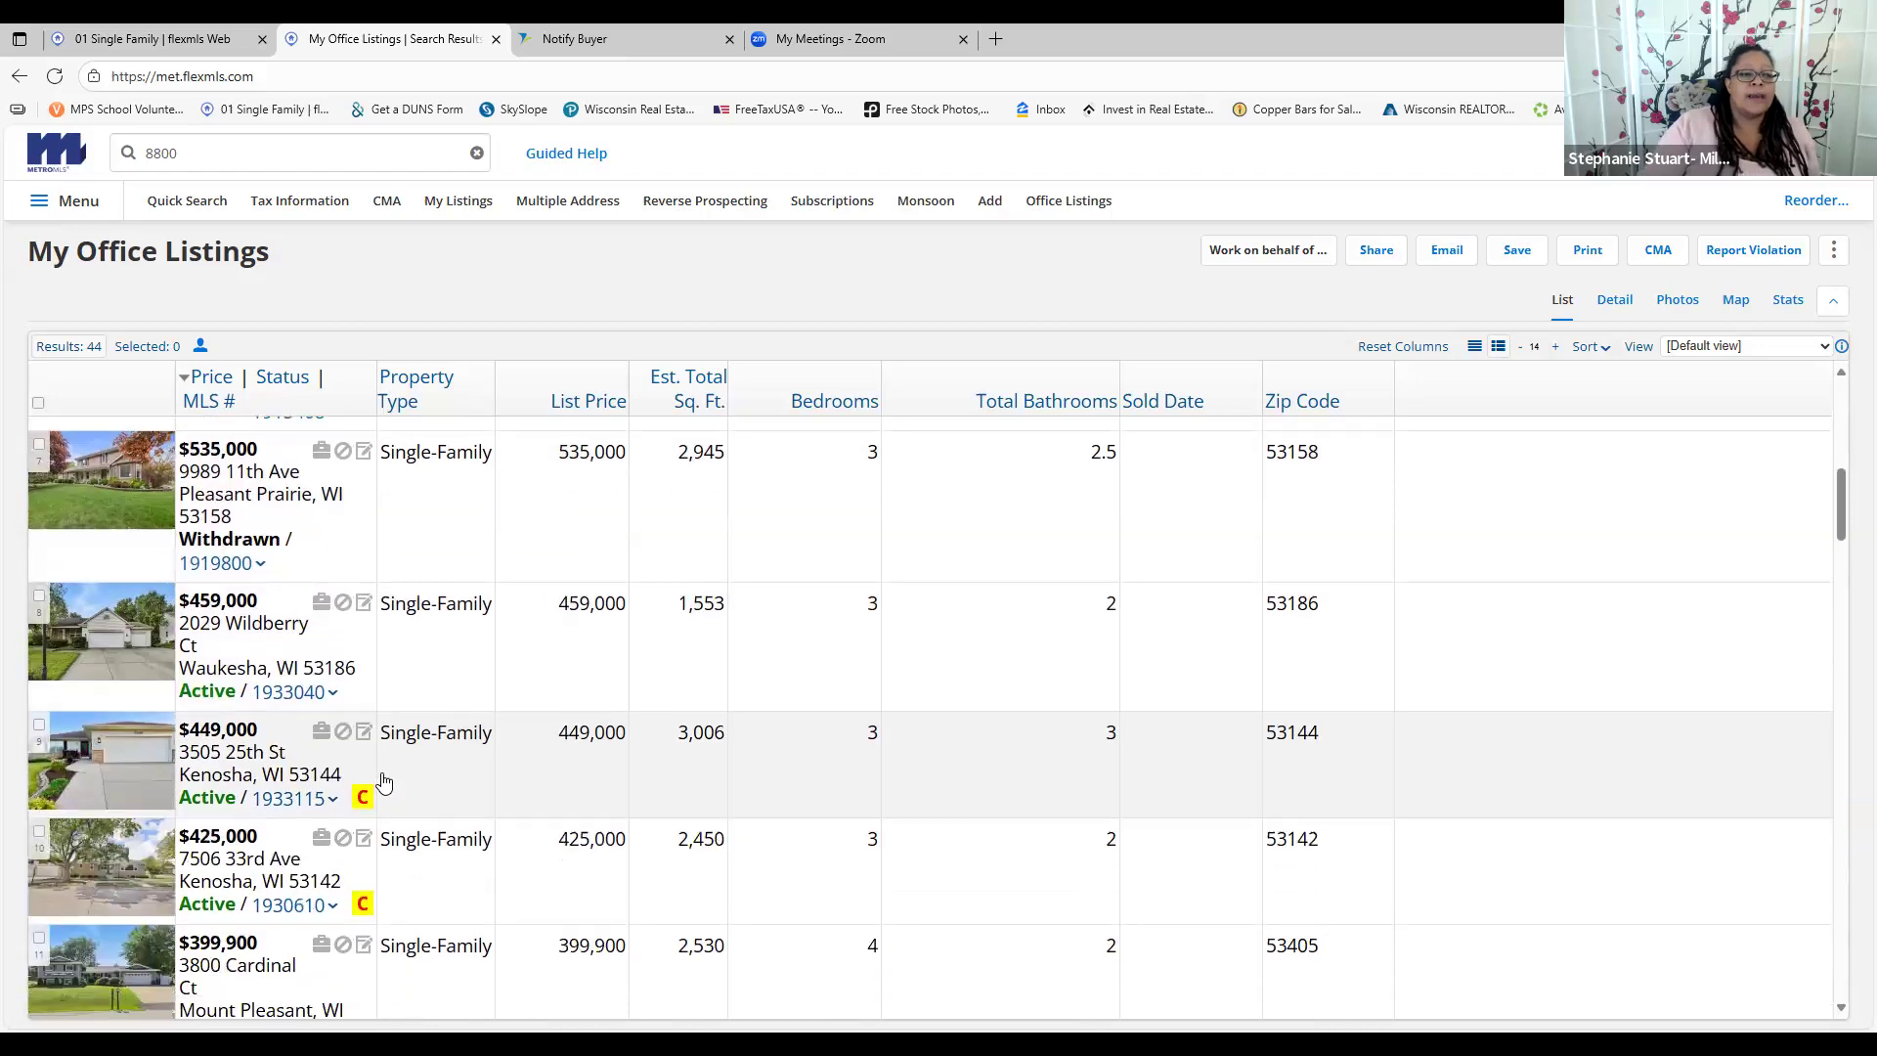
pyautogui.scroll(-2, 448, 753)
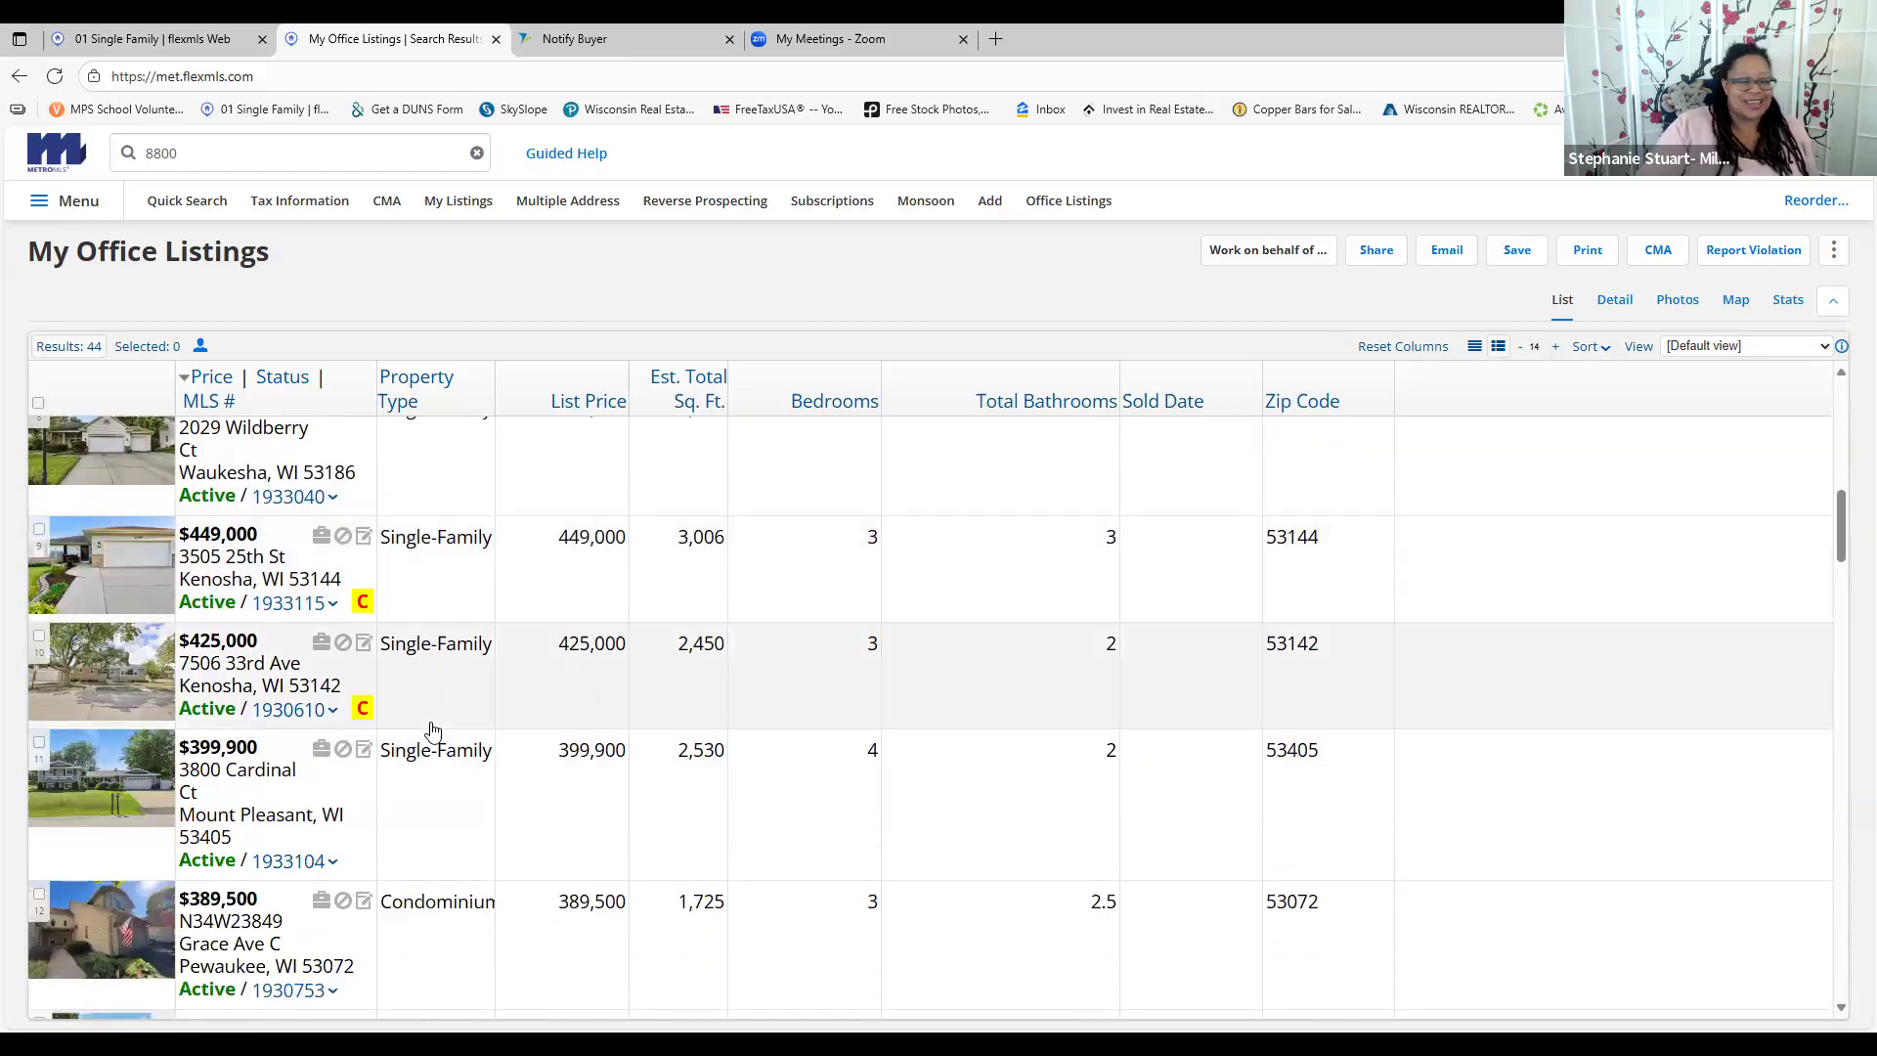
pyautogui.scroll(-1, 430, 724)
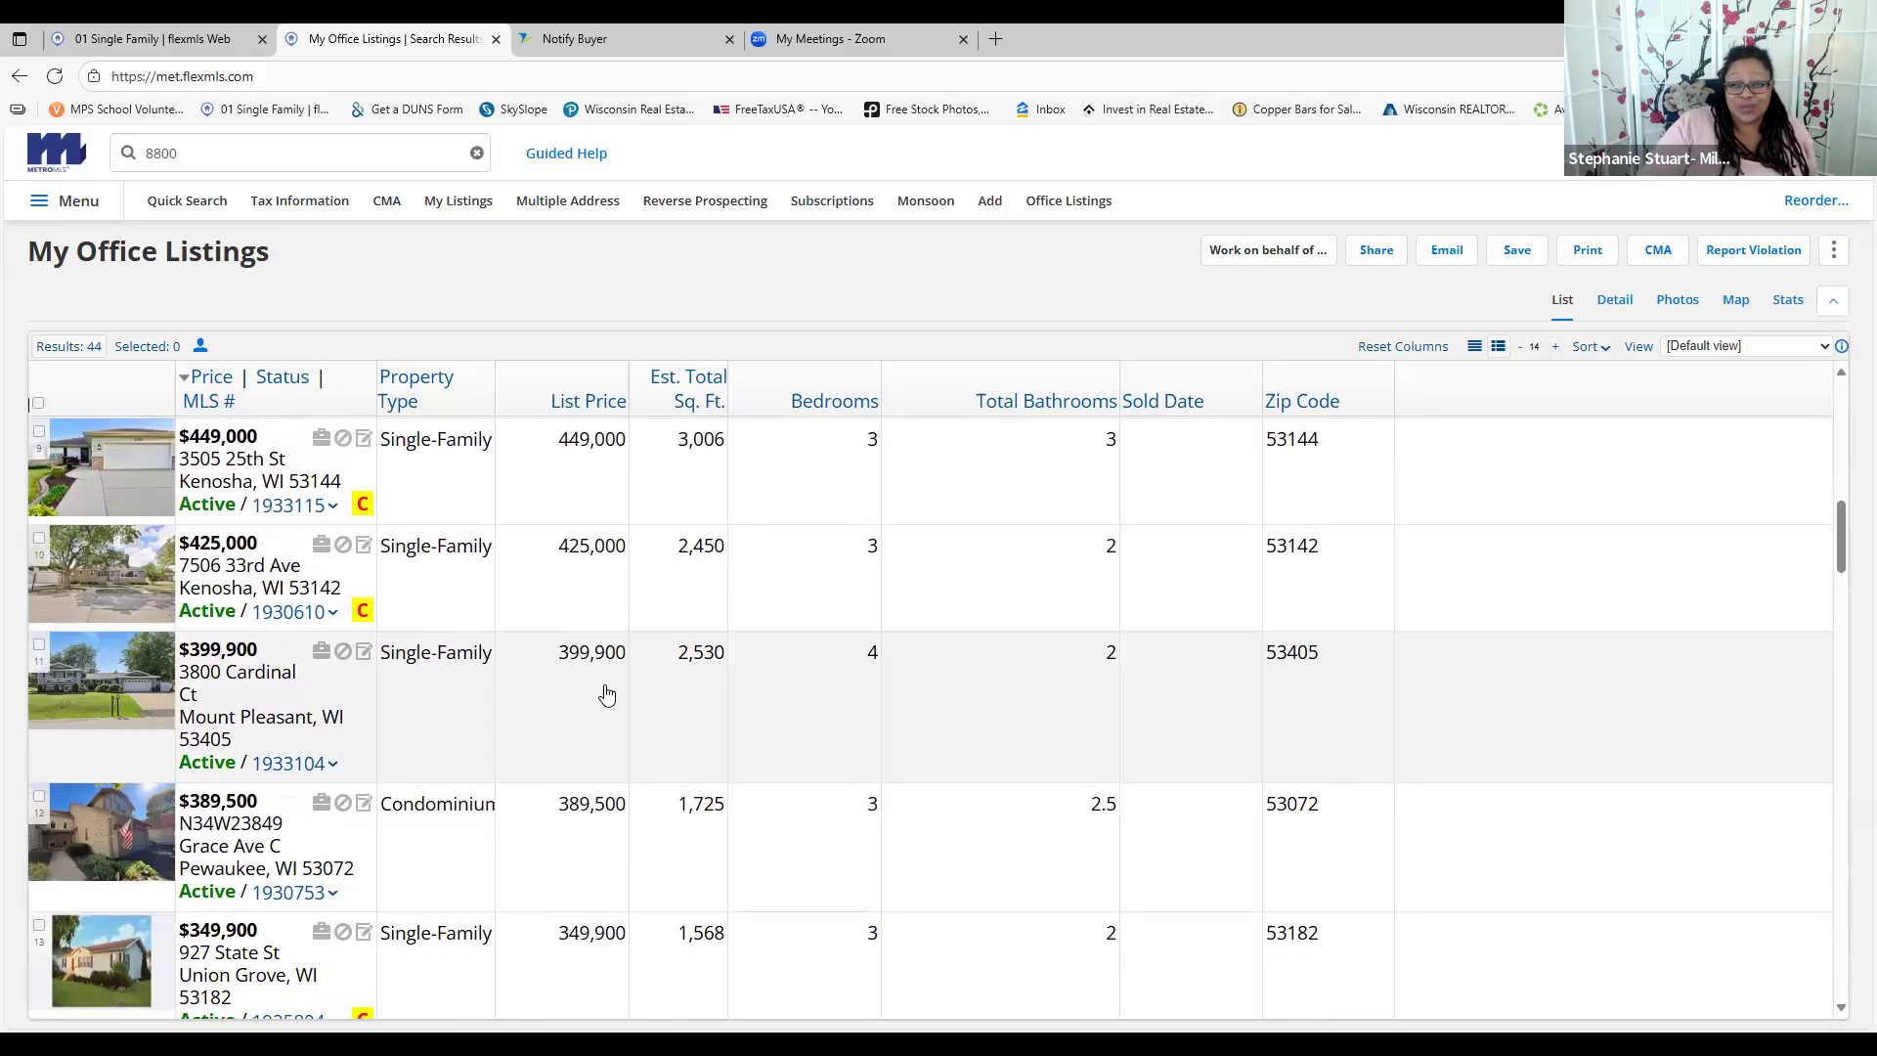
pyautogui.scroll(-1, 359, 702)
pyautogui.scroll(-4, 359, 702)
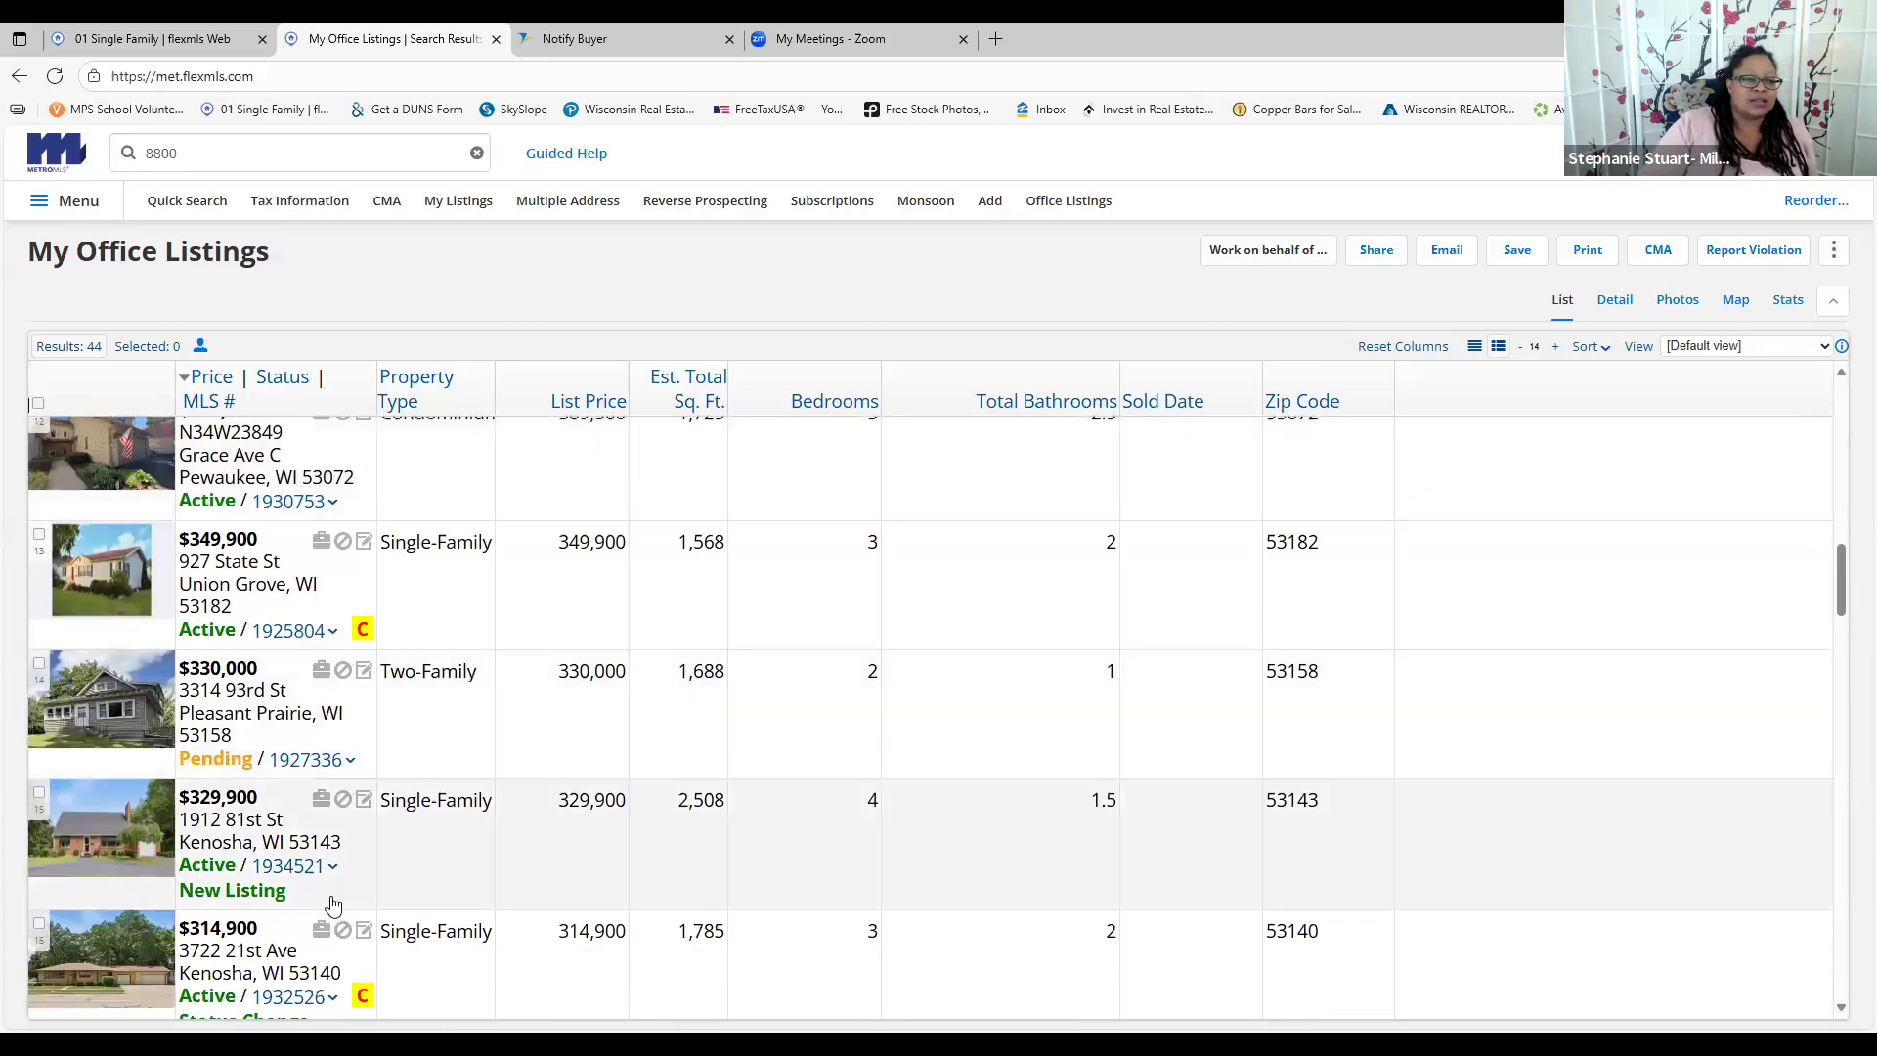
pyautogui.scroll(-3, 333, 904)
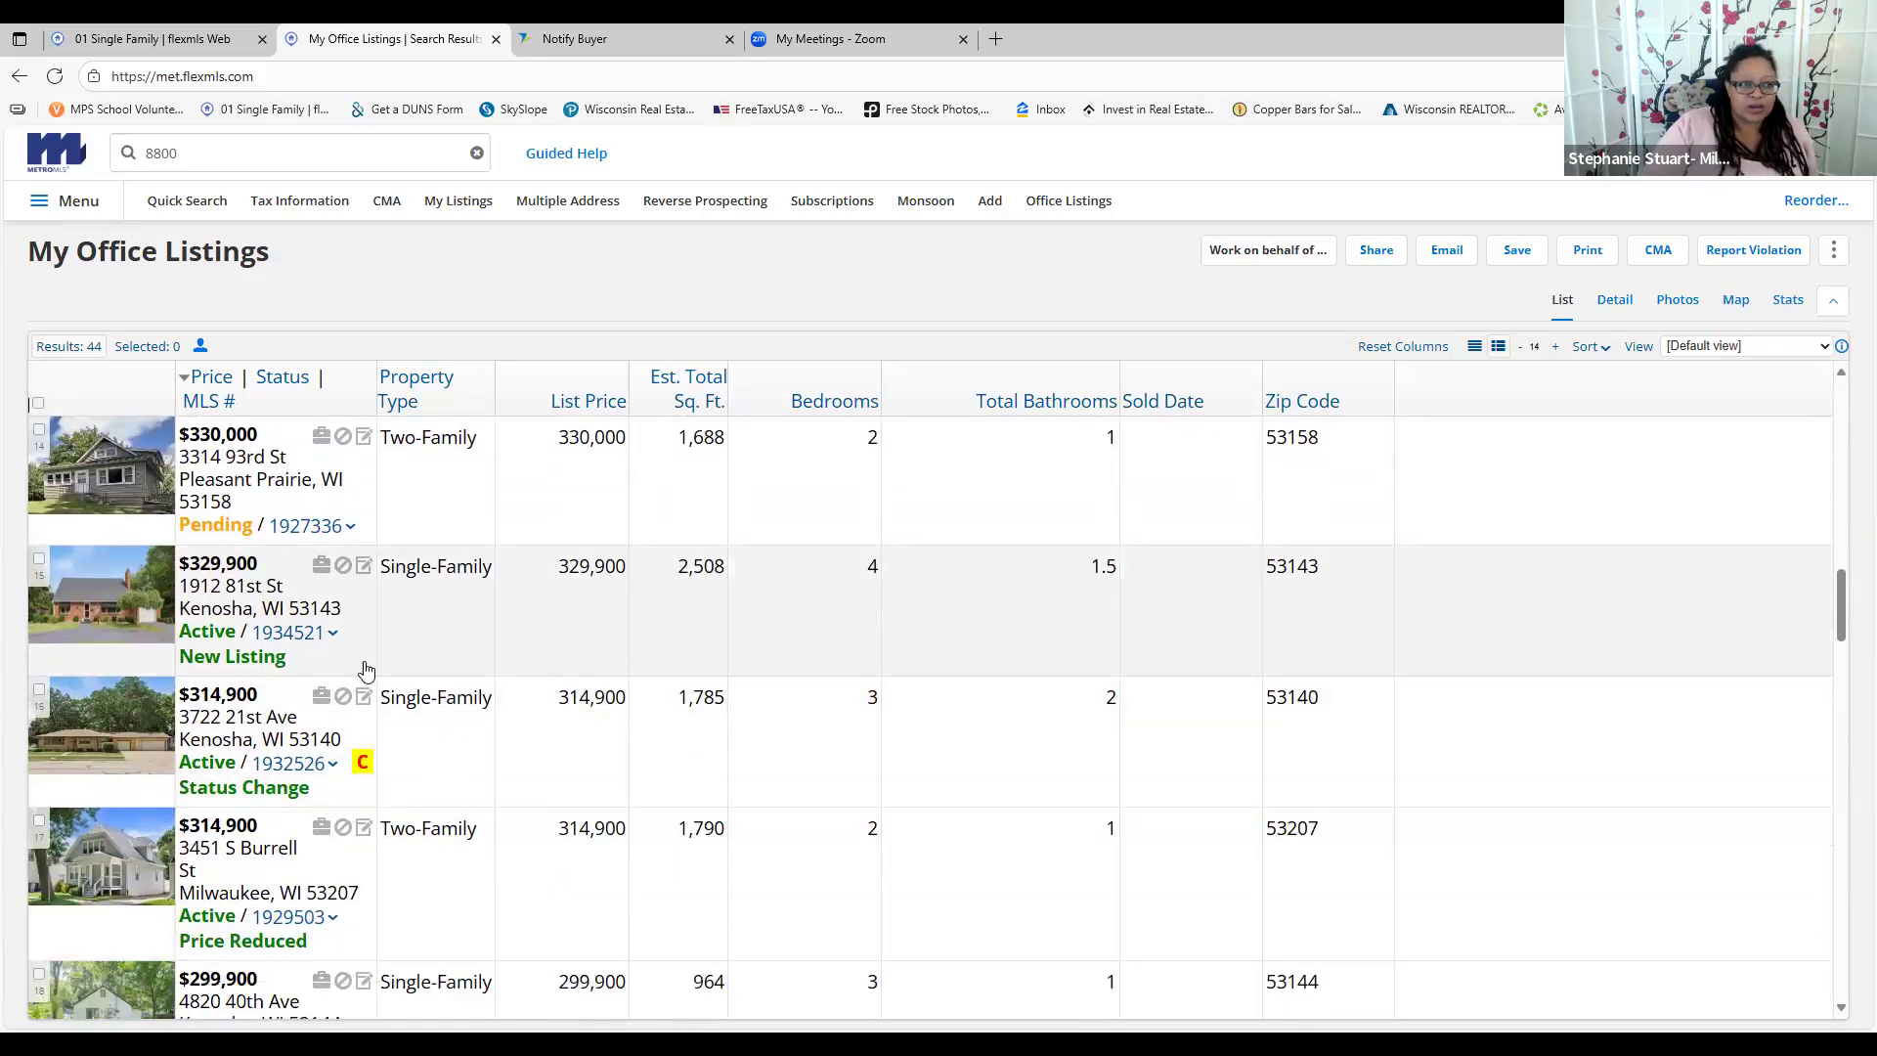
pyautogui.scroll(-3, 366, 657)
pyautogui.click(276, 721)
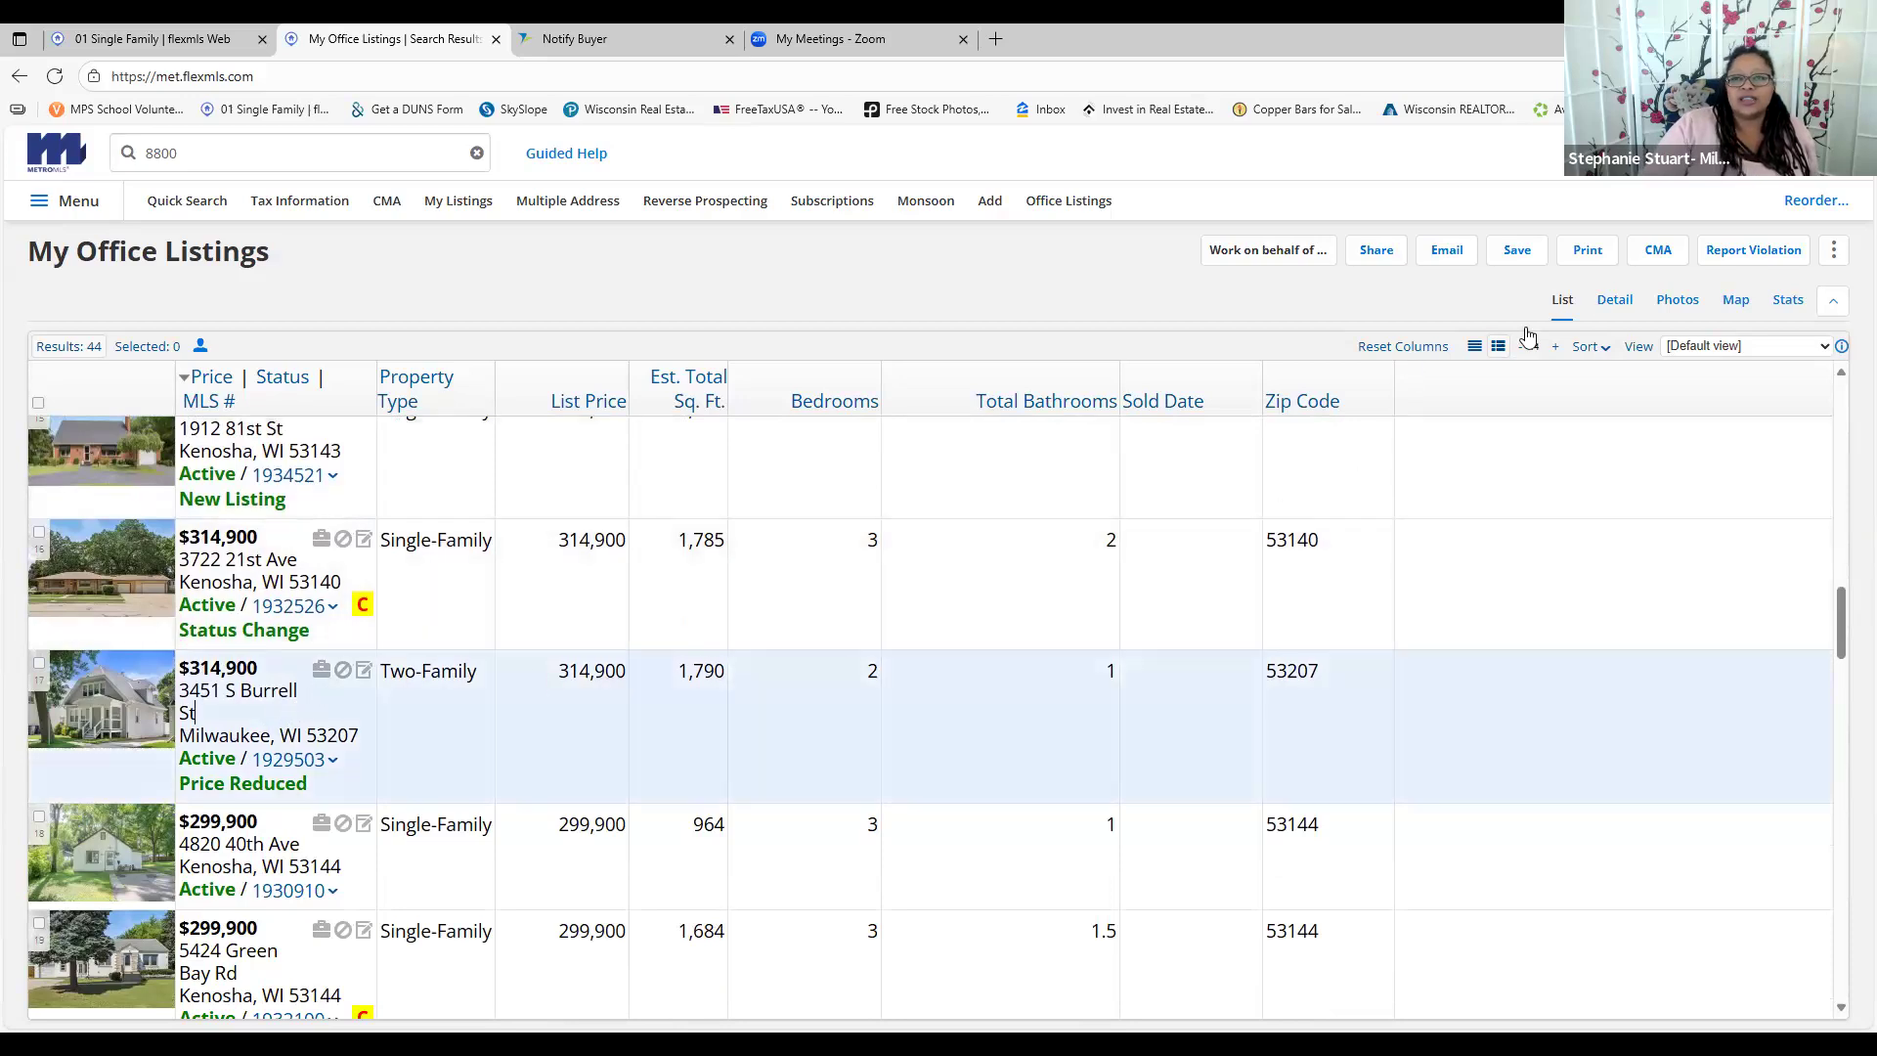
pyautogui.click(1615, 299)
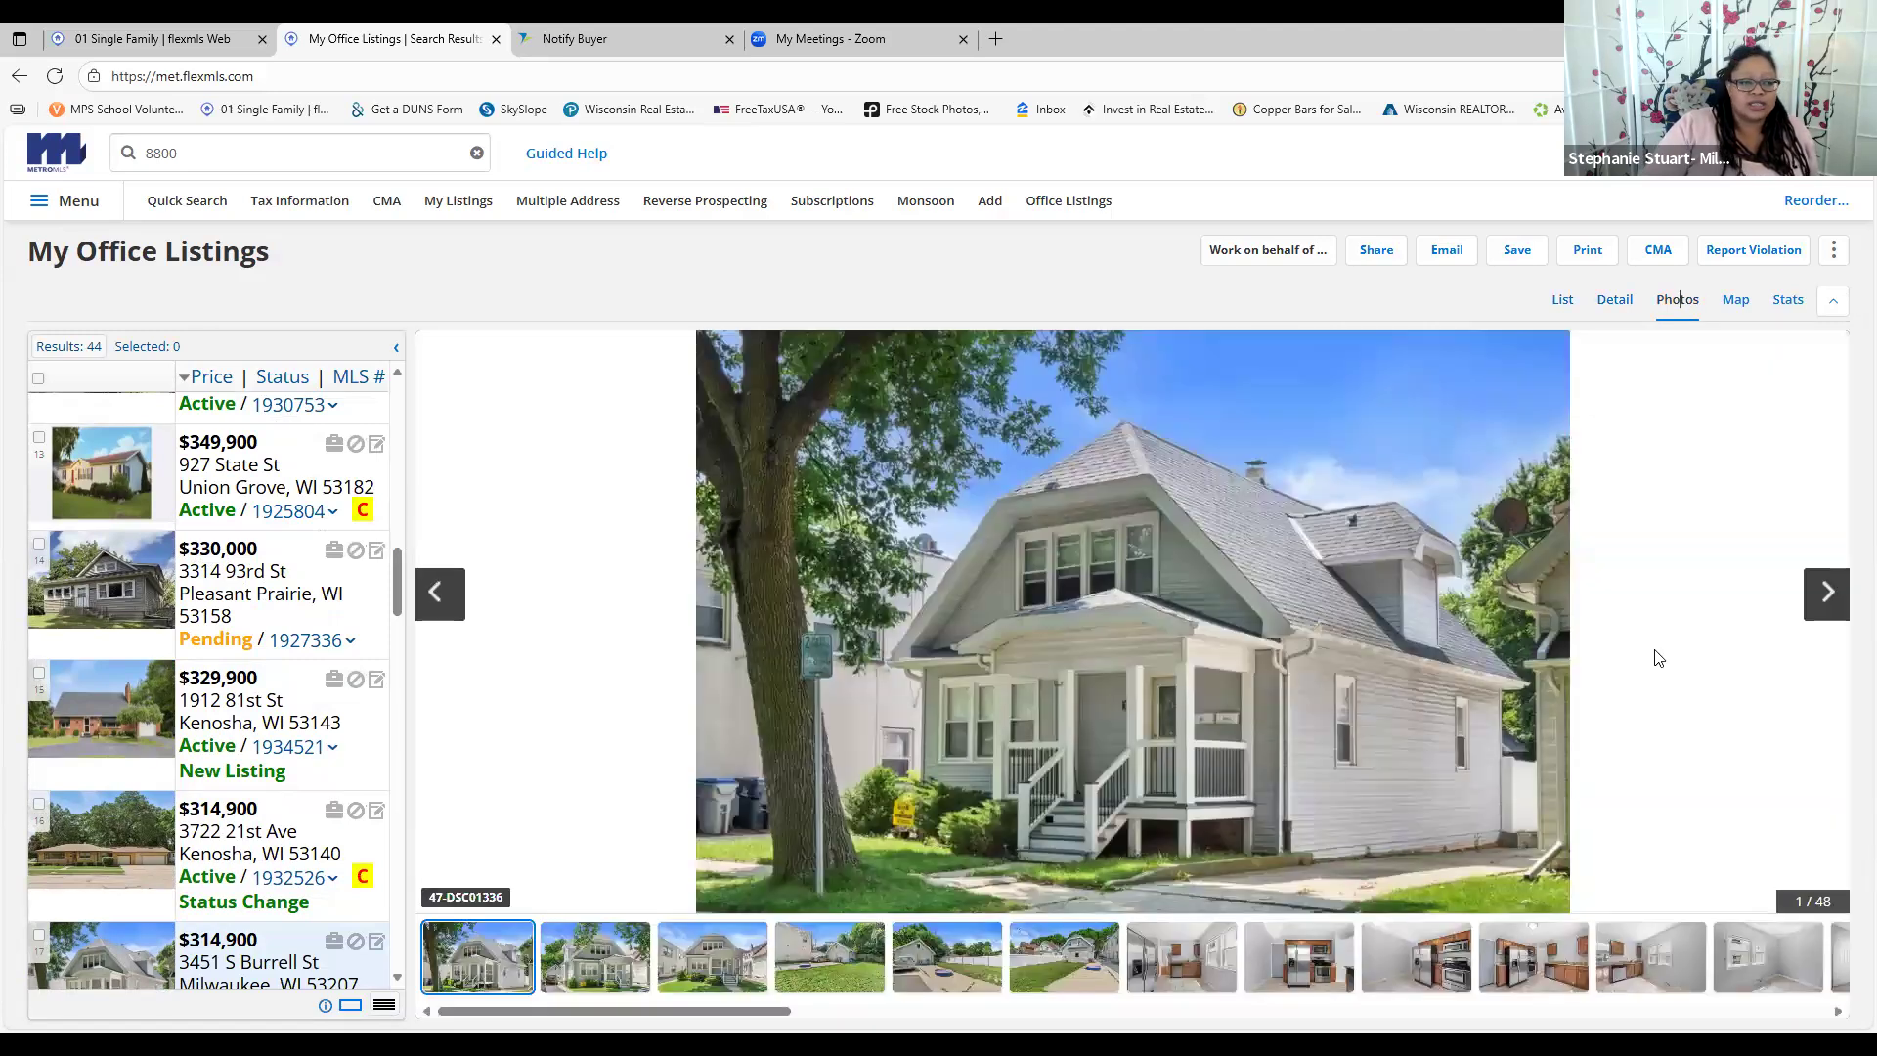
pyautogui.click(1616, 300)
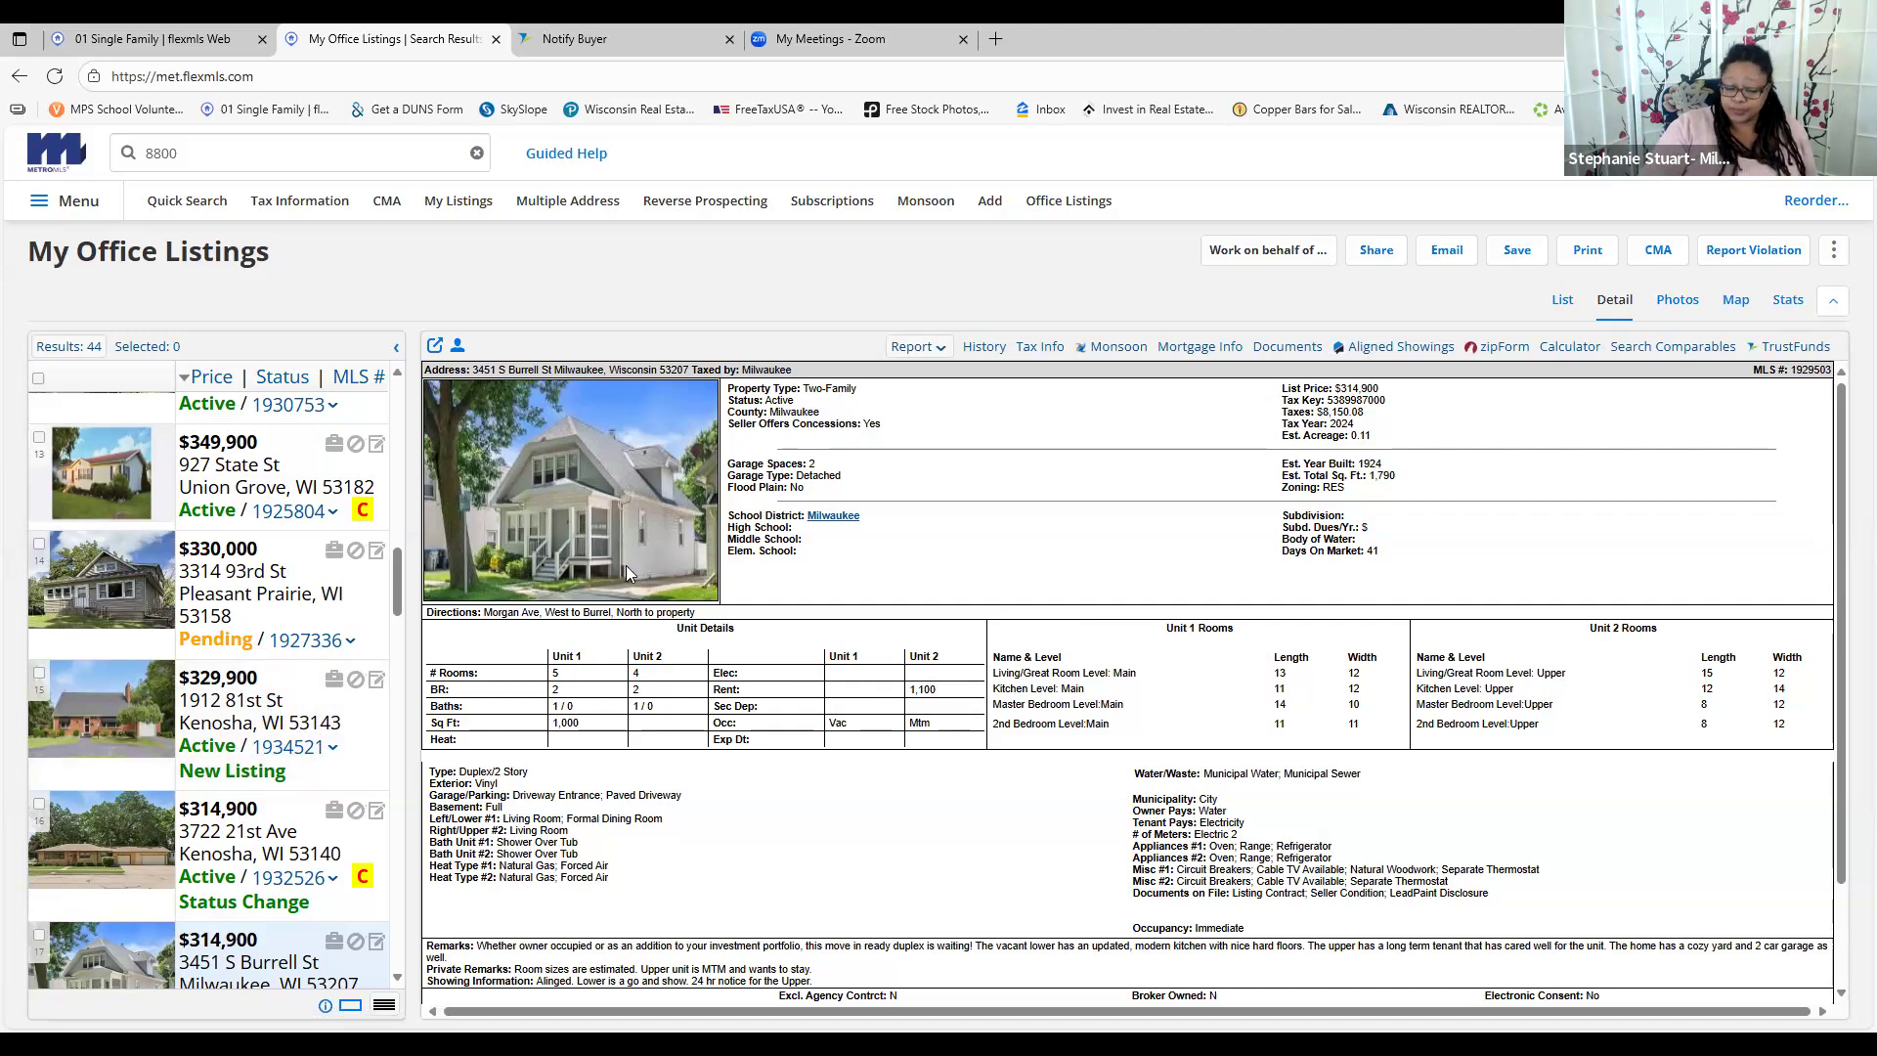
pyautogui.click(191, 836)
pyautogui.click(228, 728)
pyautogui.scroll(-2, 235, 743)
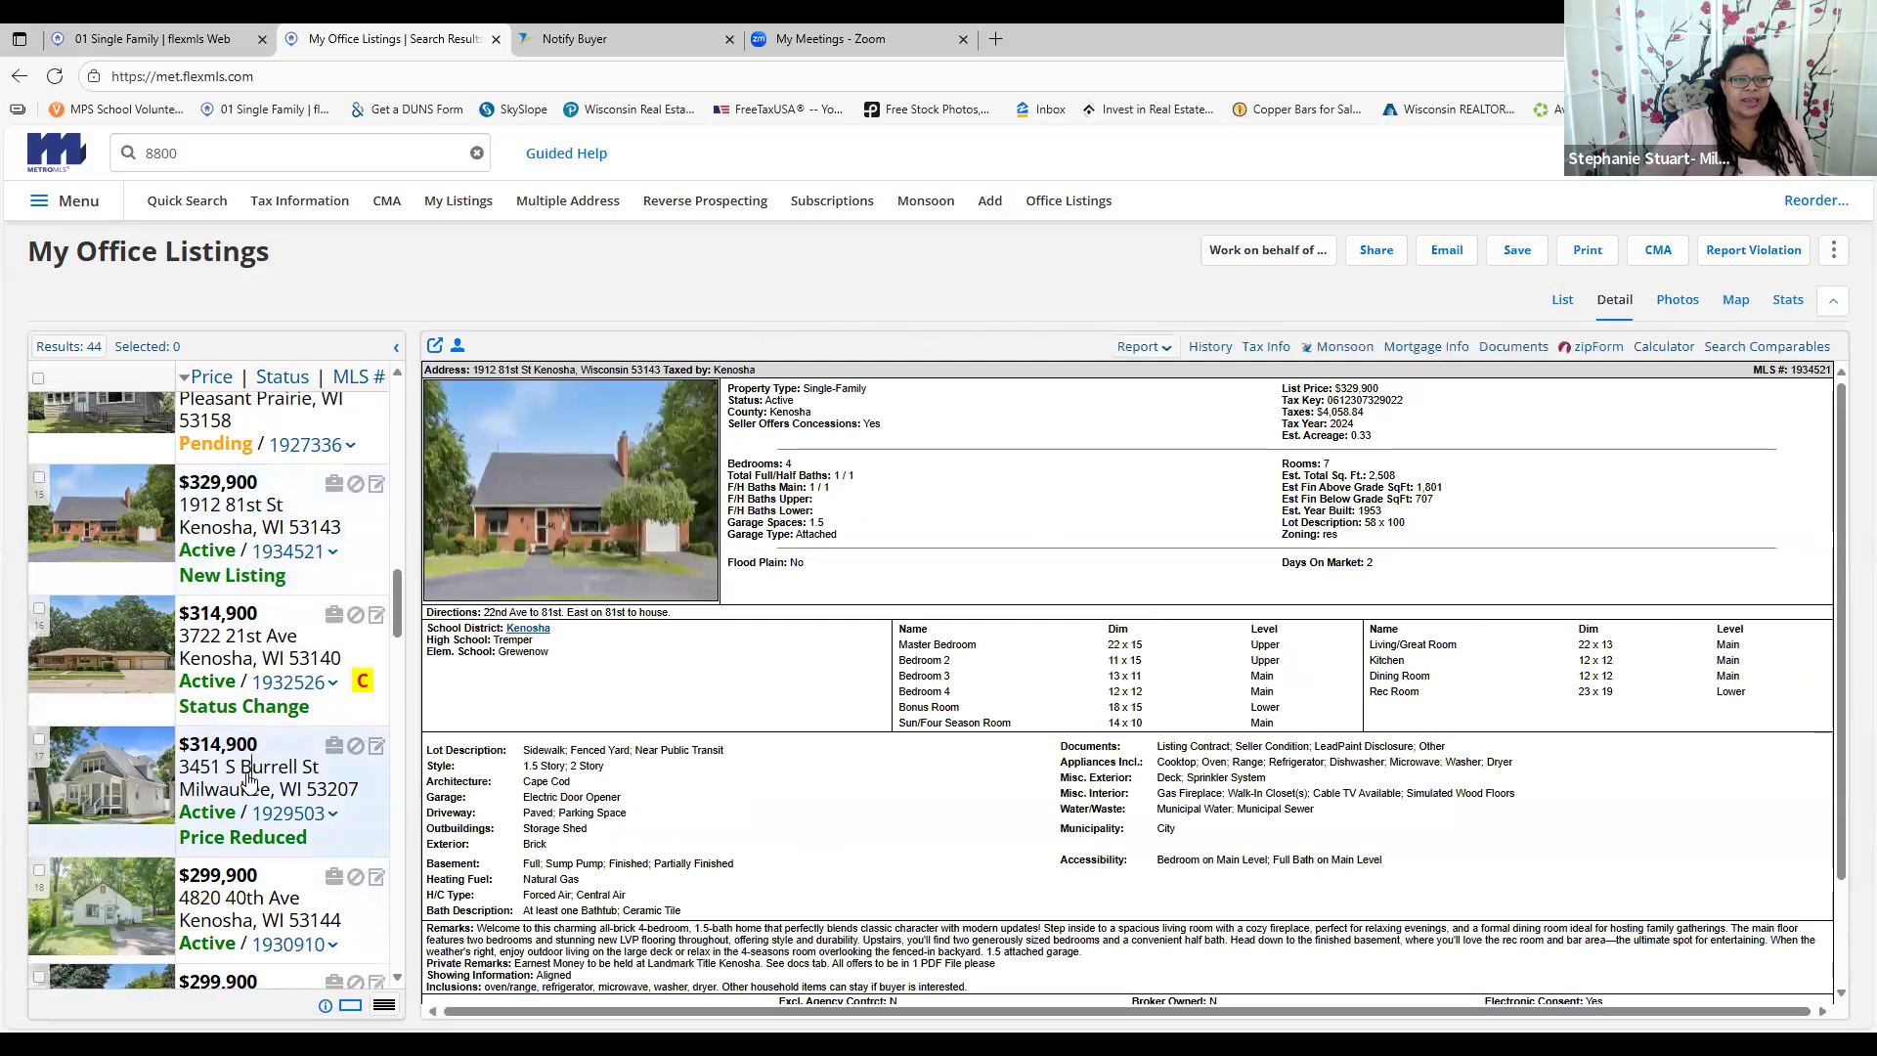
pyautogui.click(249, 779)
pyautogui.scroll(-2, 250, 779)
pyautogui.click(235, 714)
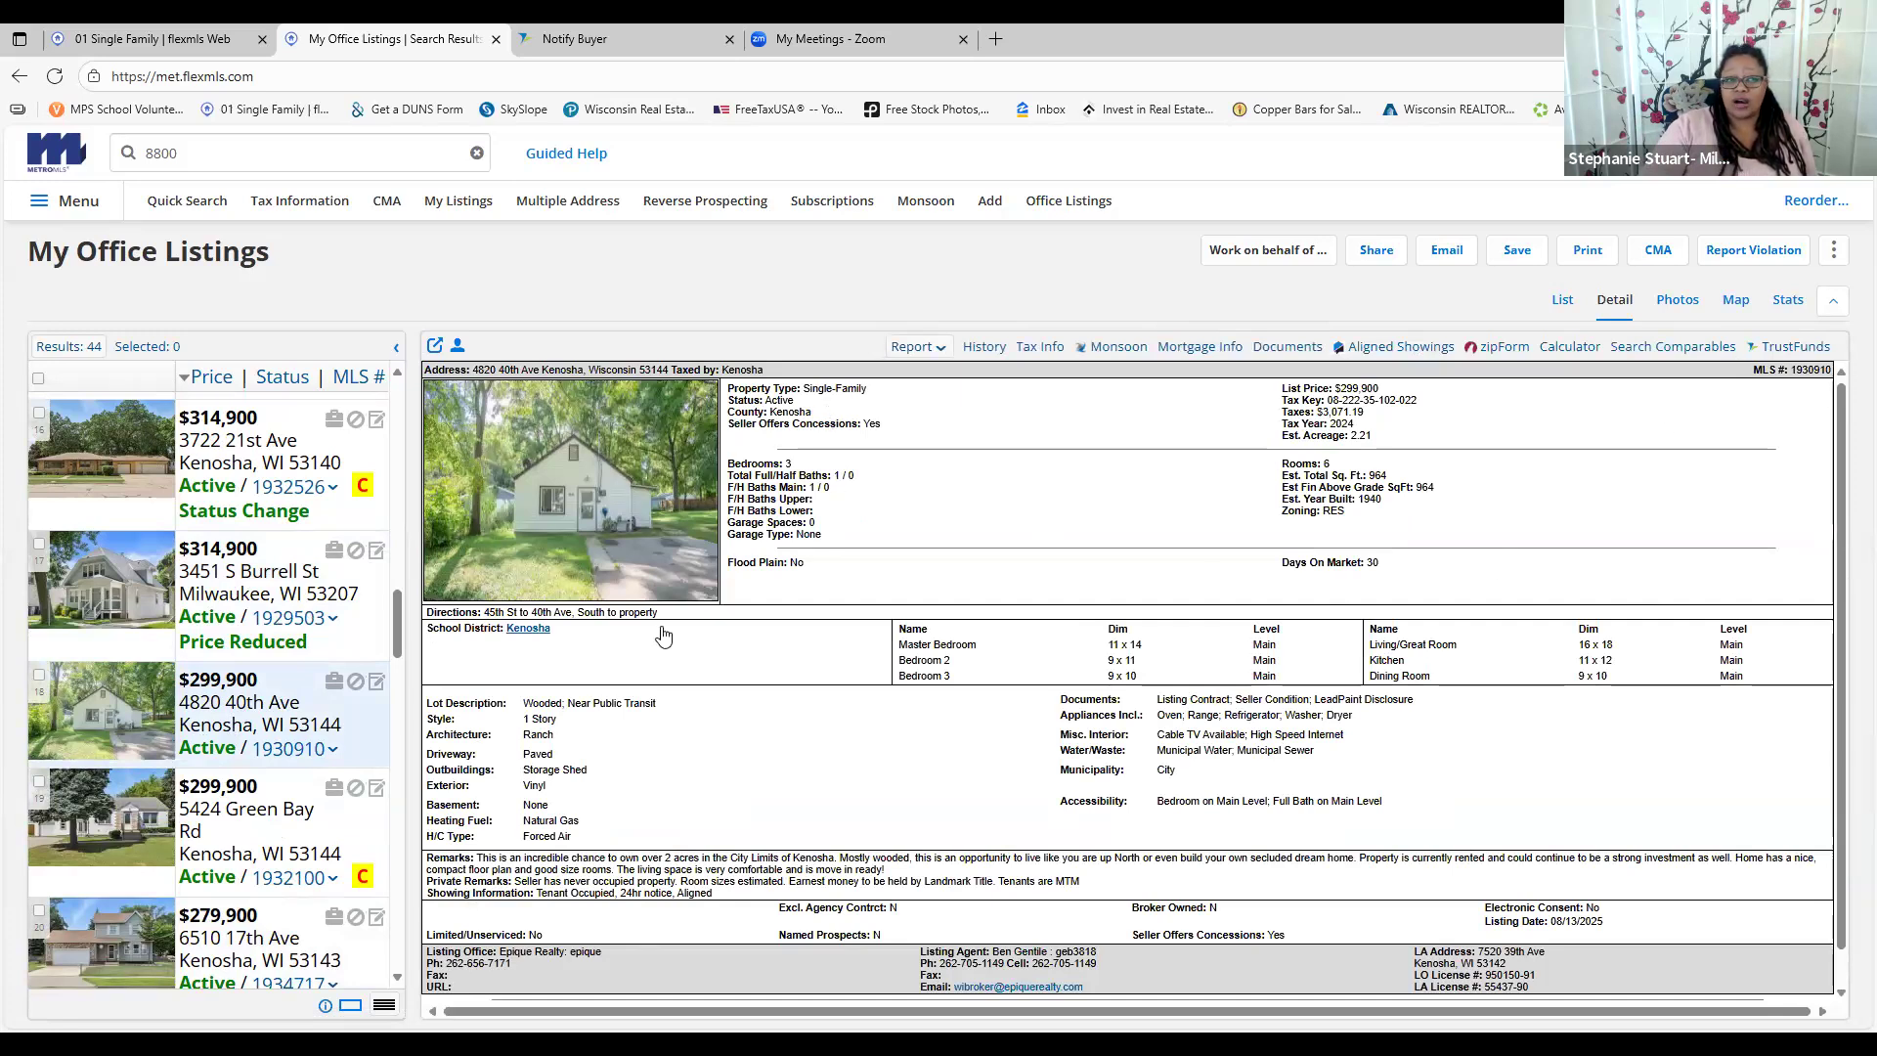
# Start a new quick search, then choose Add under Add/Change to begin a listing
pyautogui.click(170, 201)
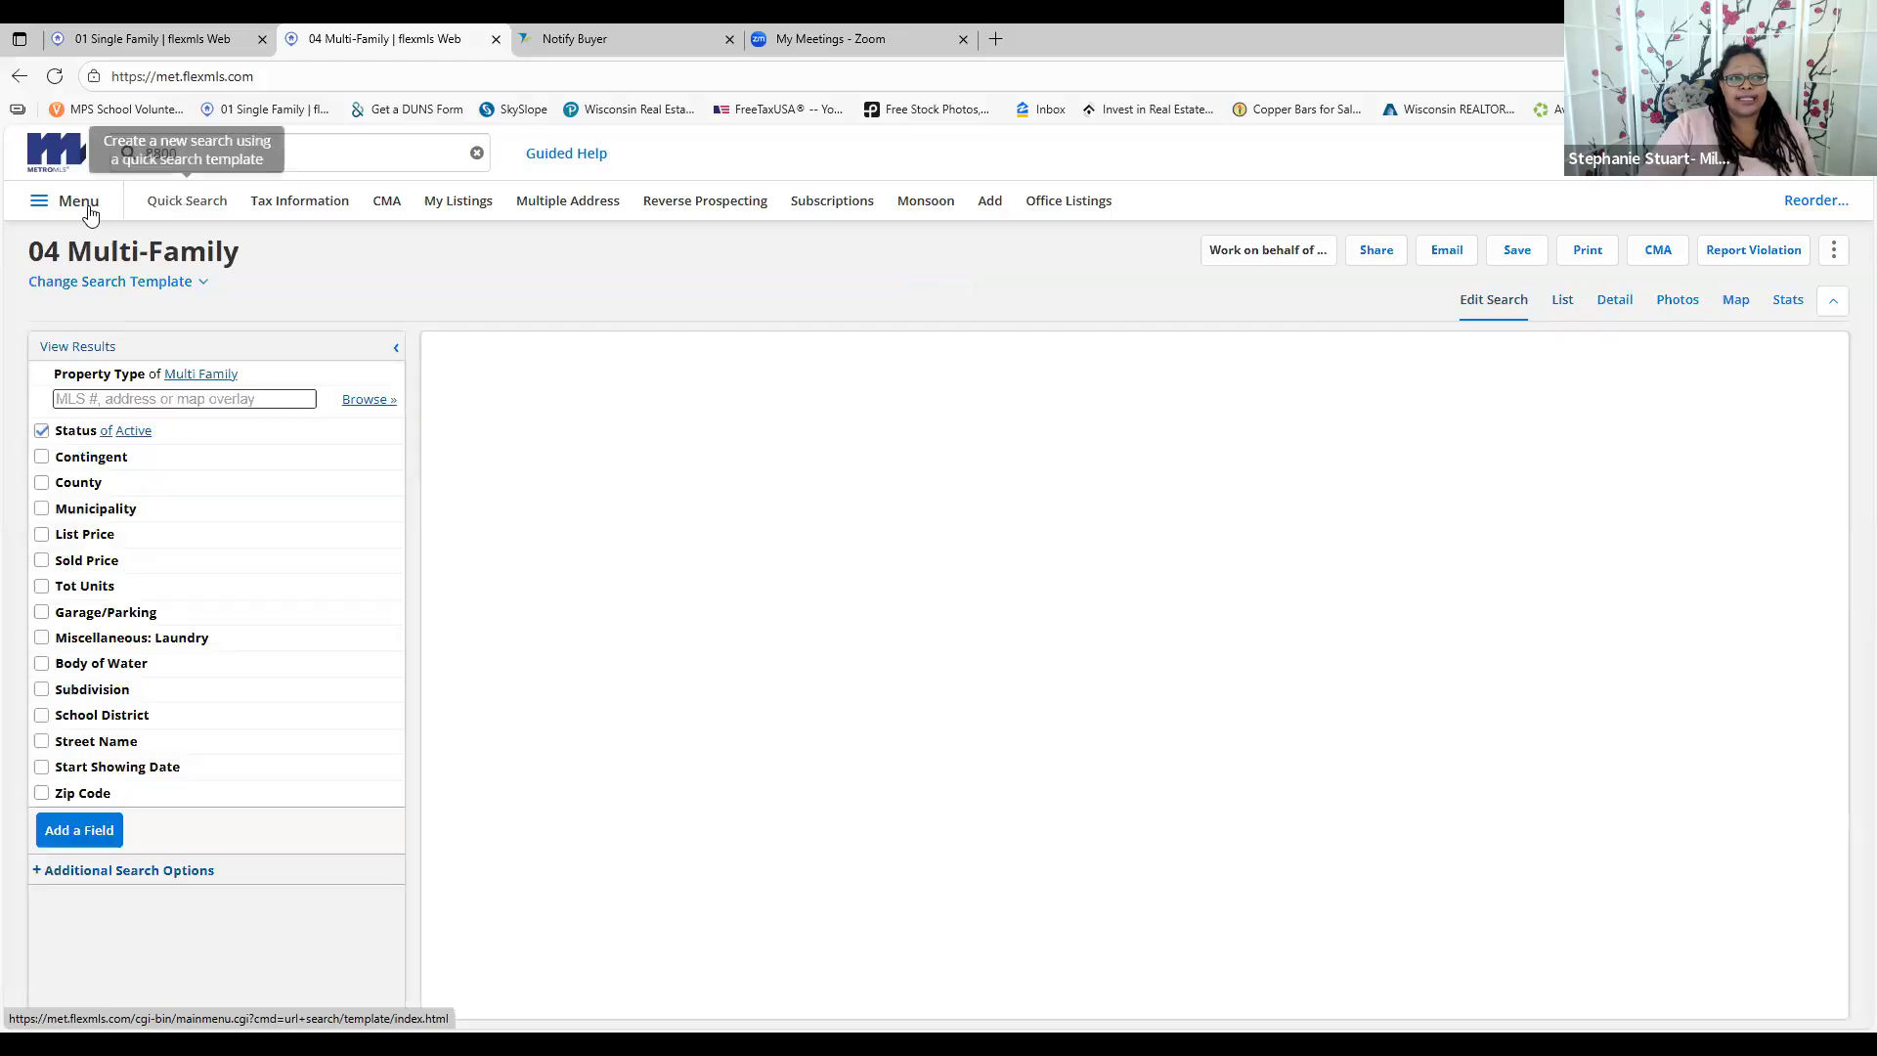
pyautogui.click(88, 205)
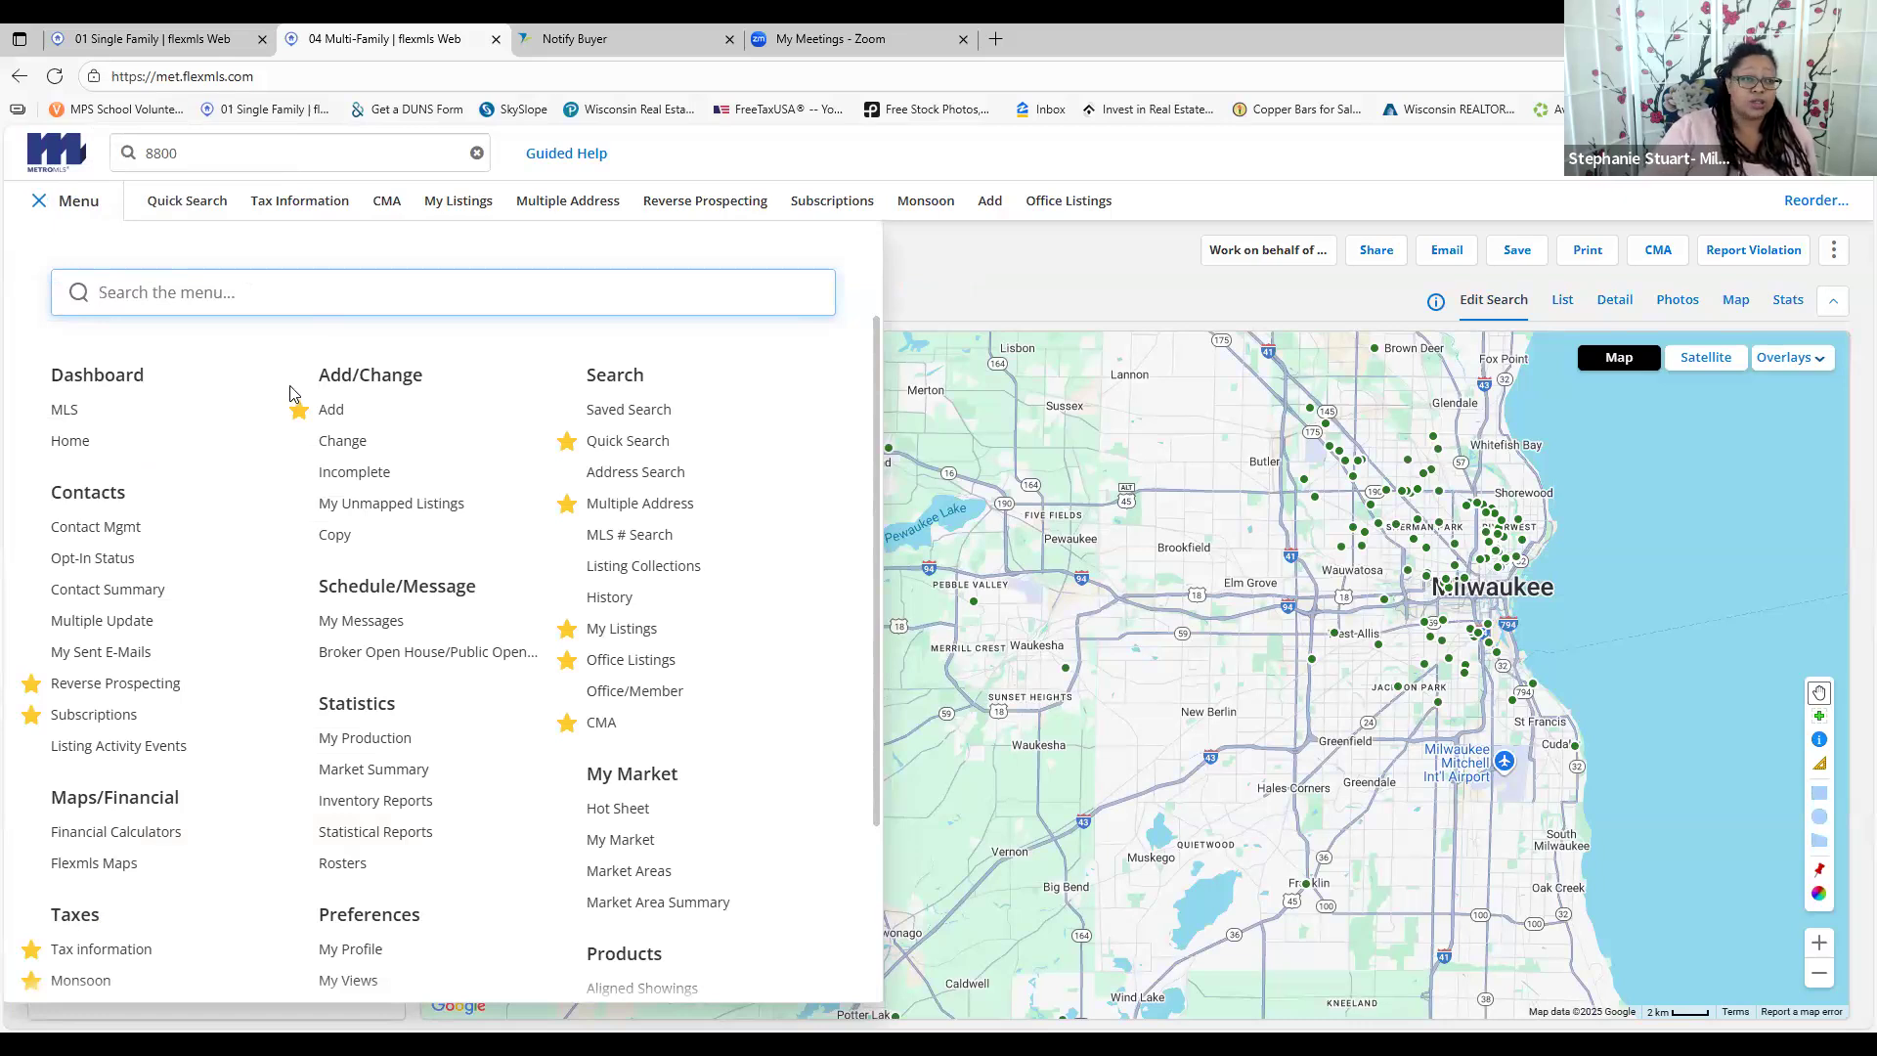
pyautogui.click(338, 411)
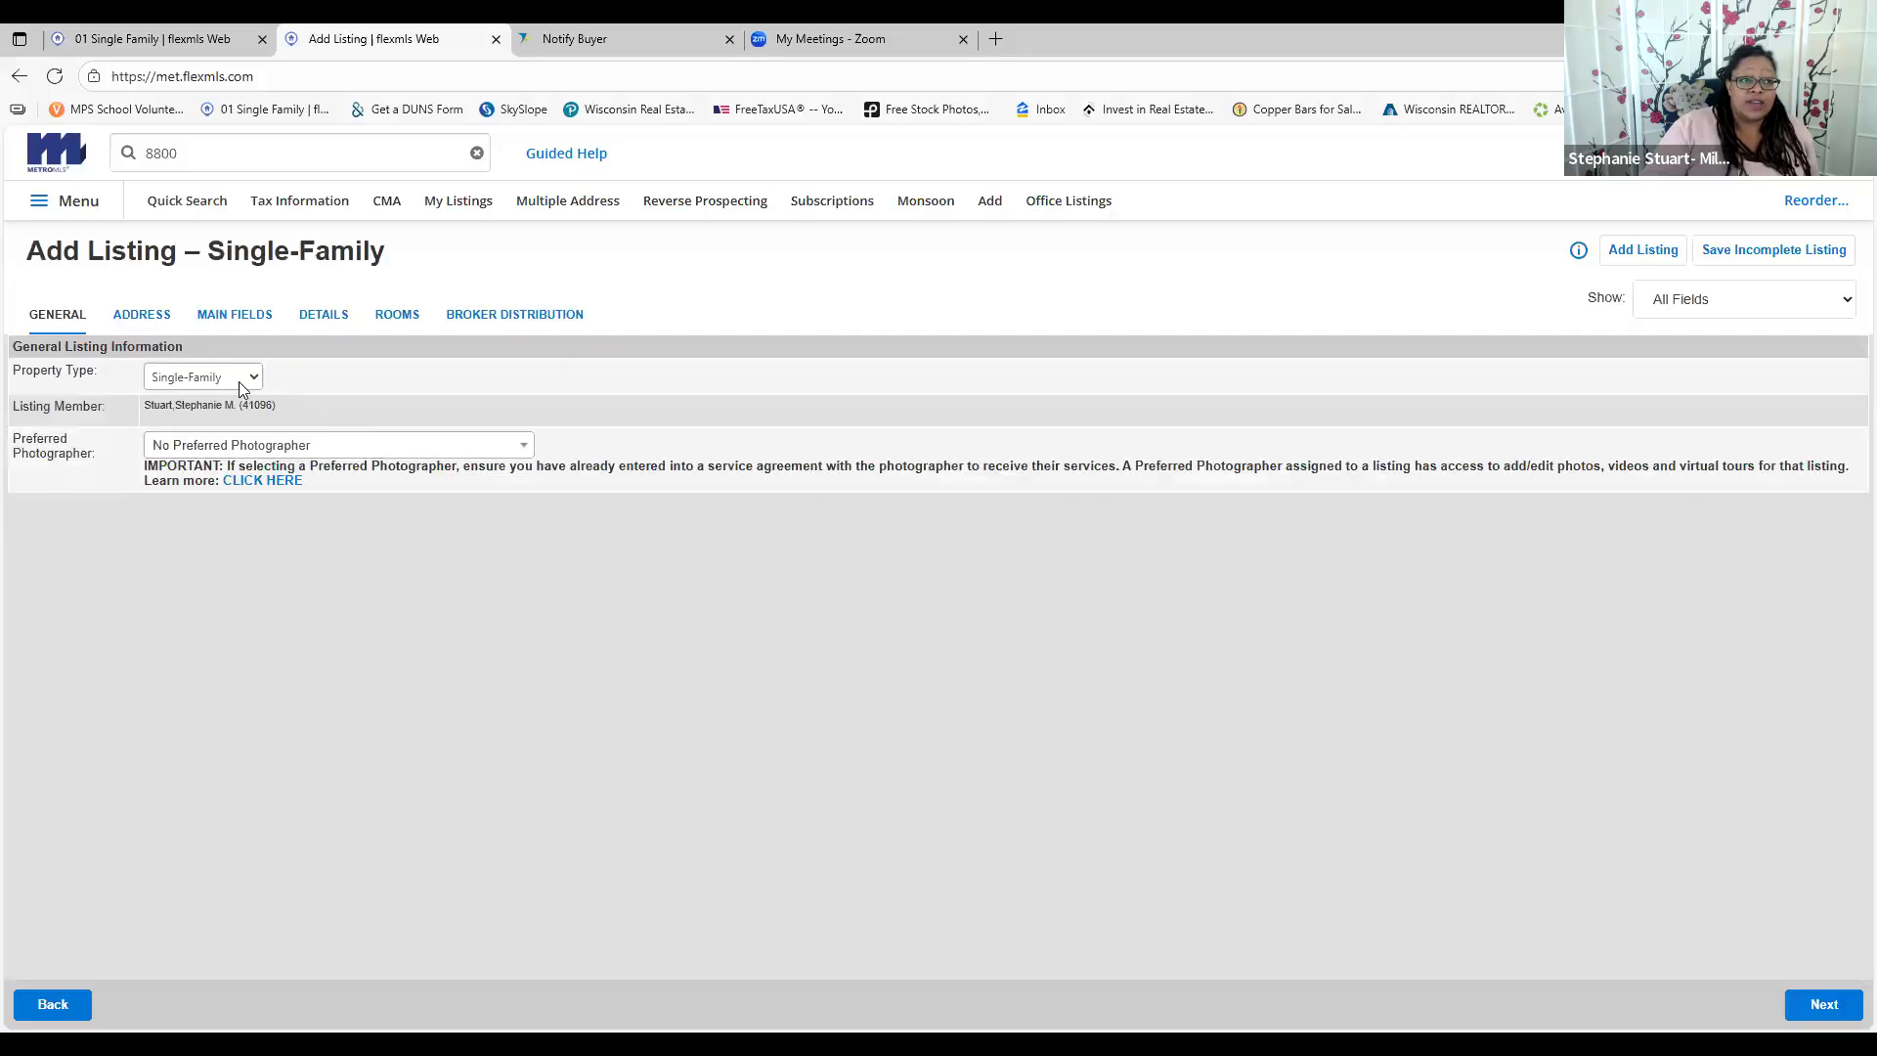
# Keep Single-Family type and no preferred photographer, and continue to the address page
pyautogui.click(238, 381)
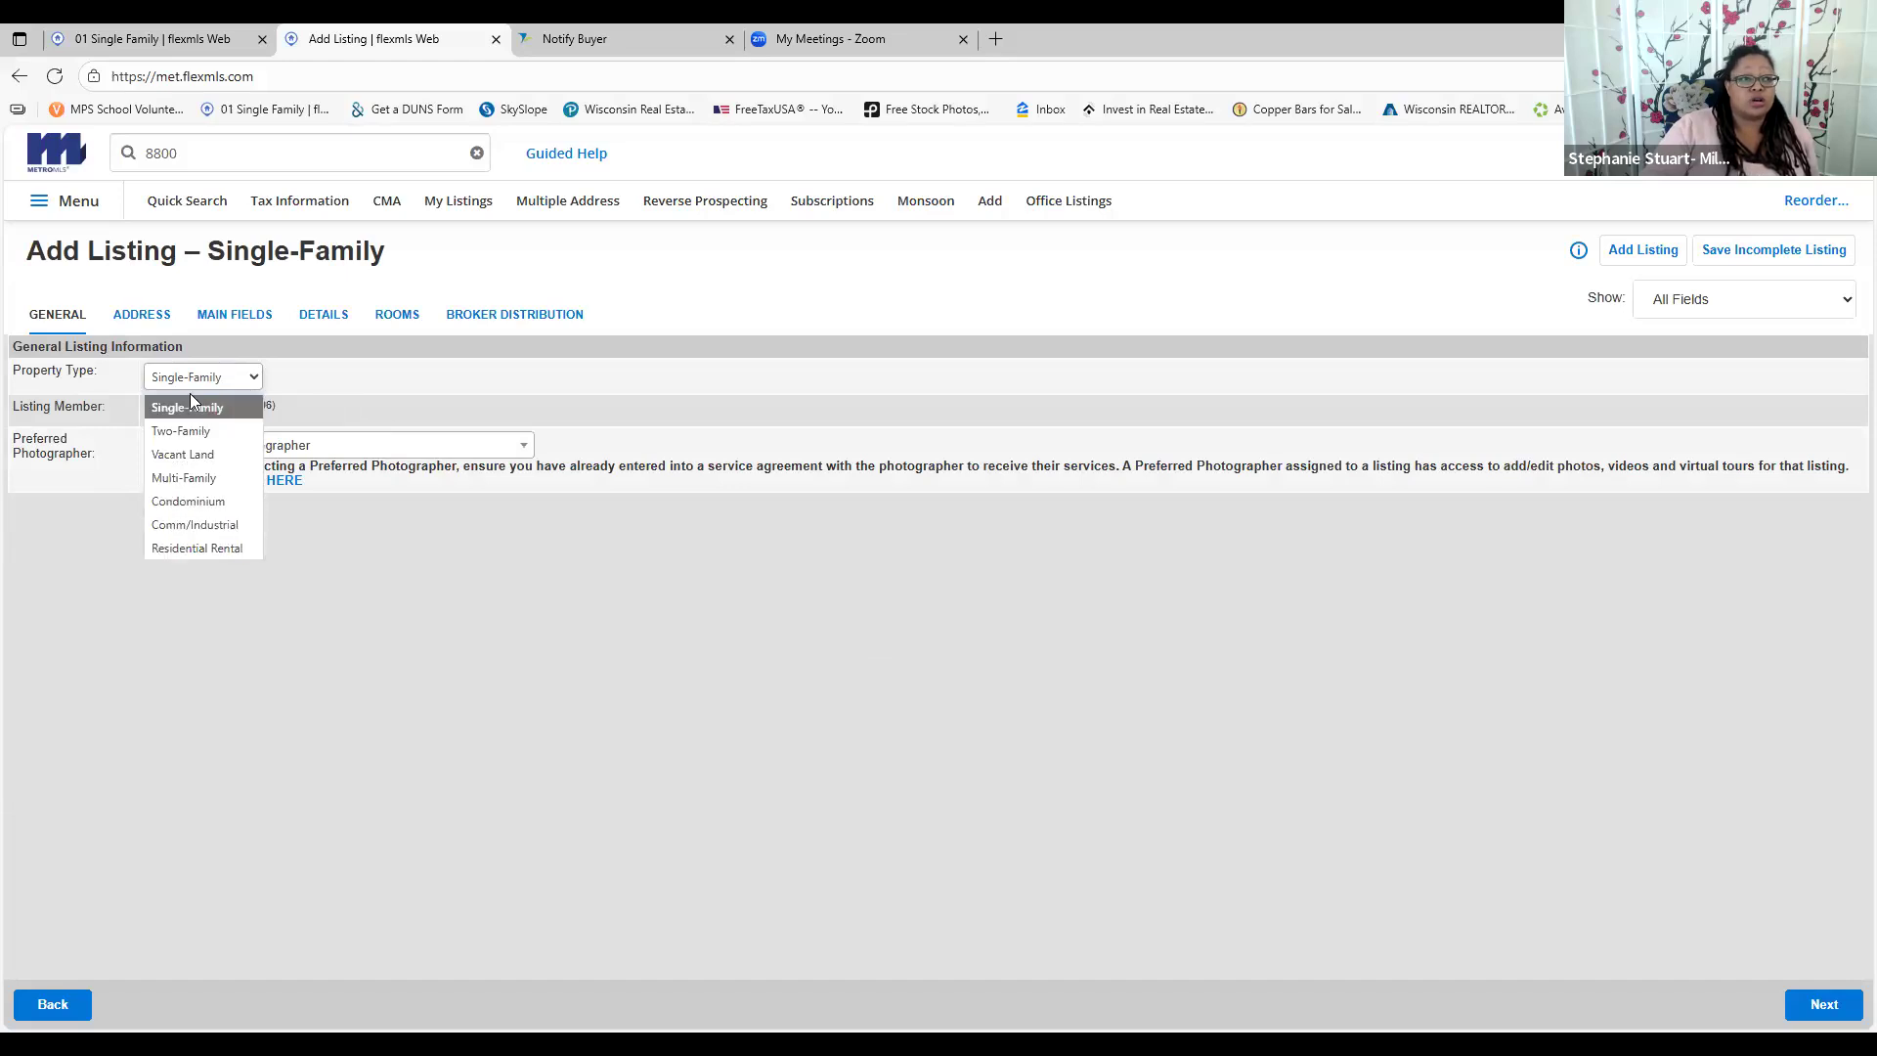
pyautogui.click(469, 442)
pyautogui.click(470, 442)
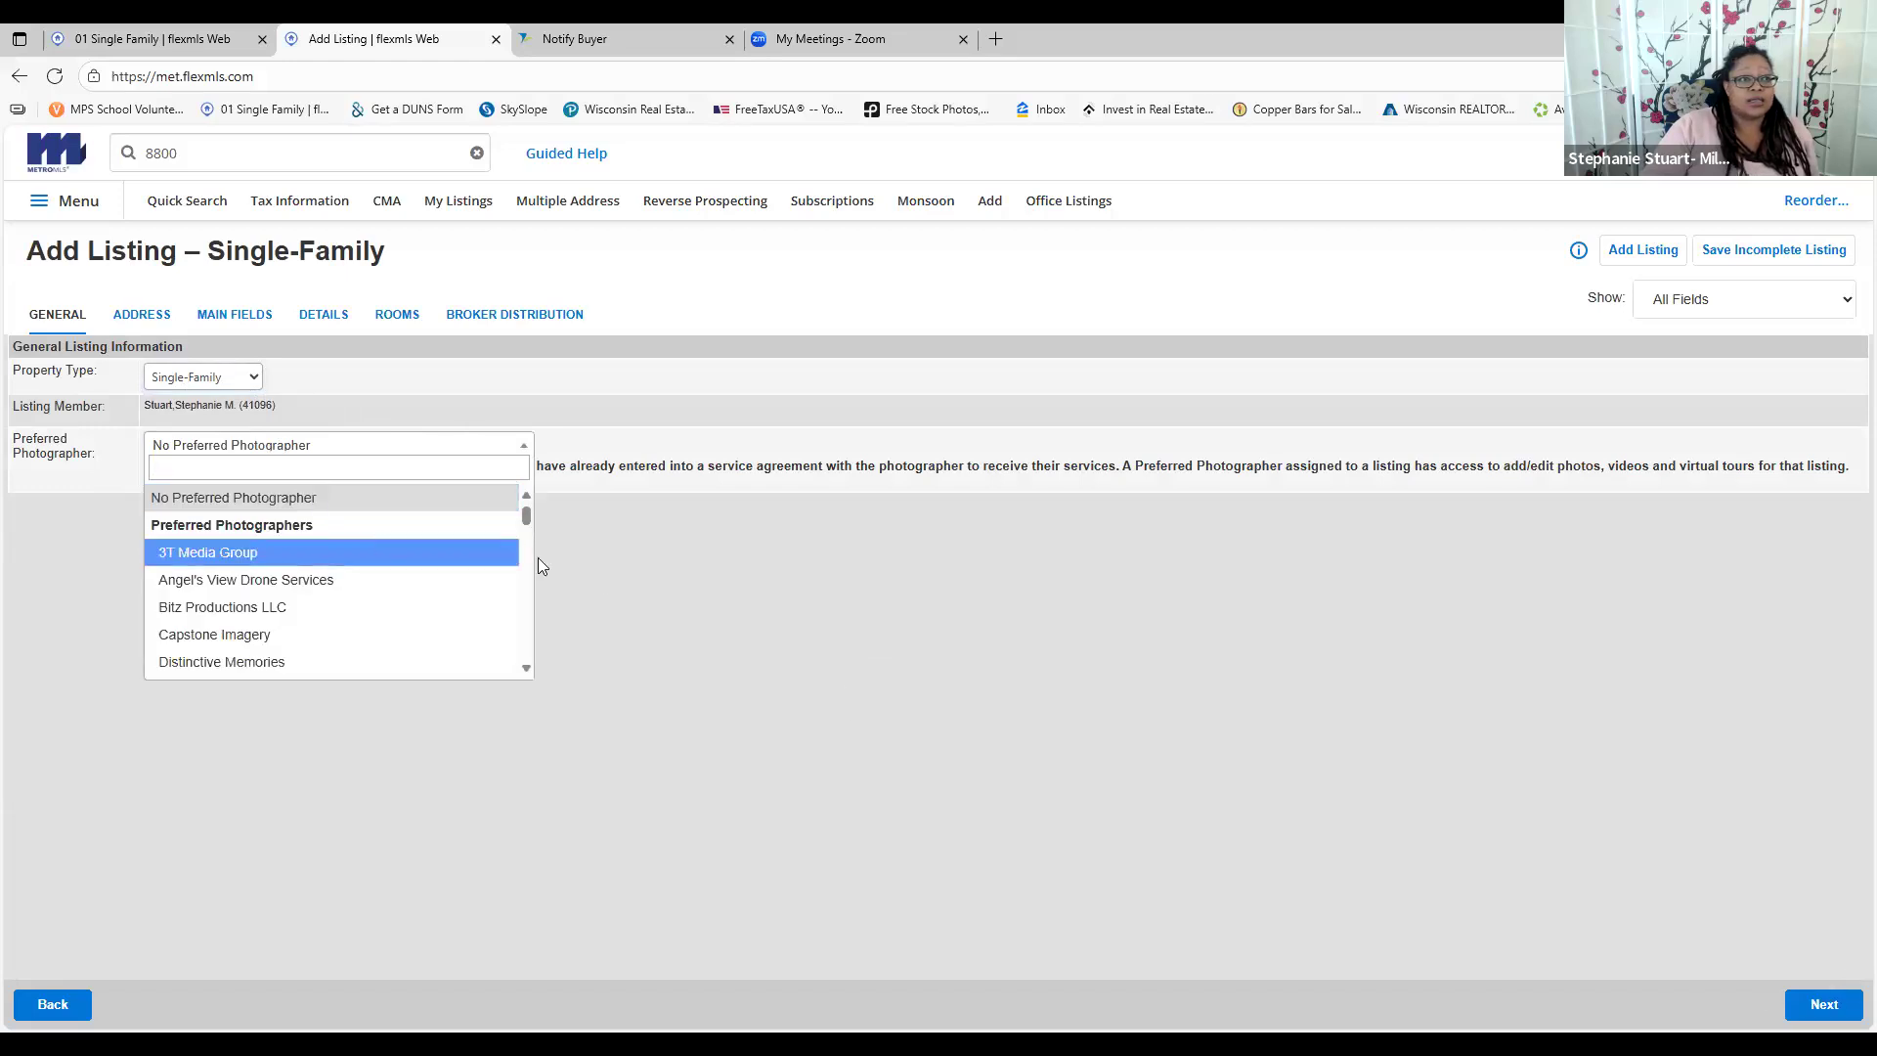
pyautogui.click(301, 499)
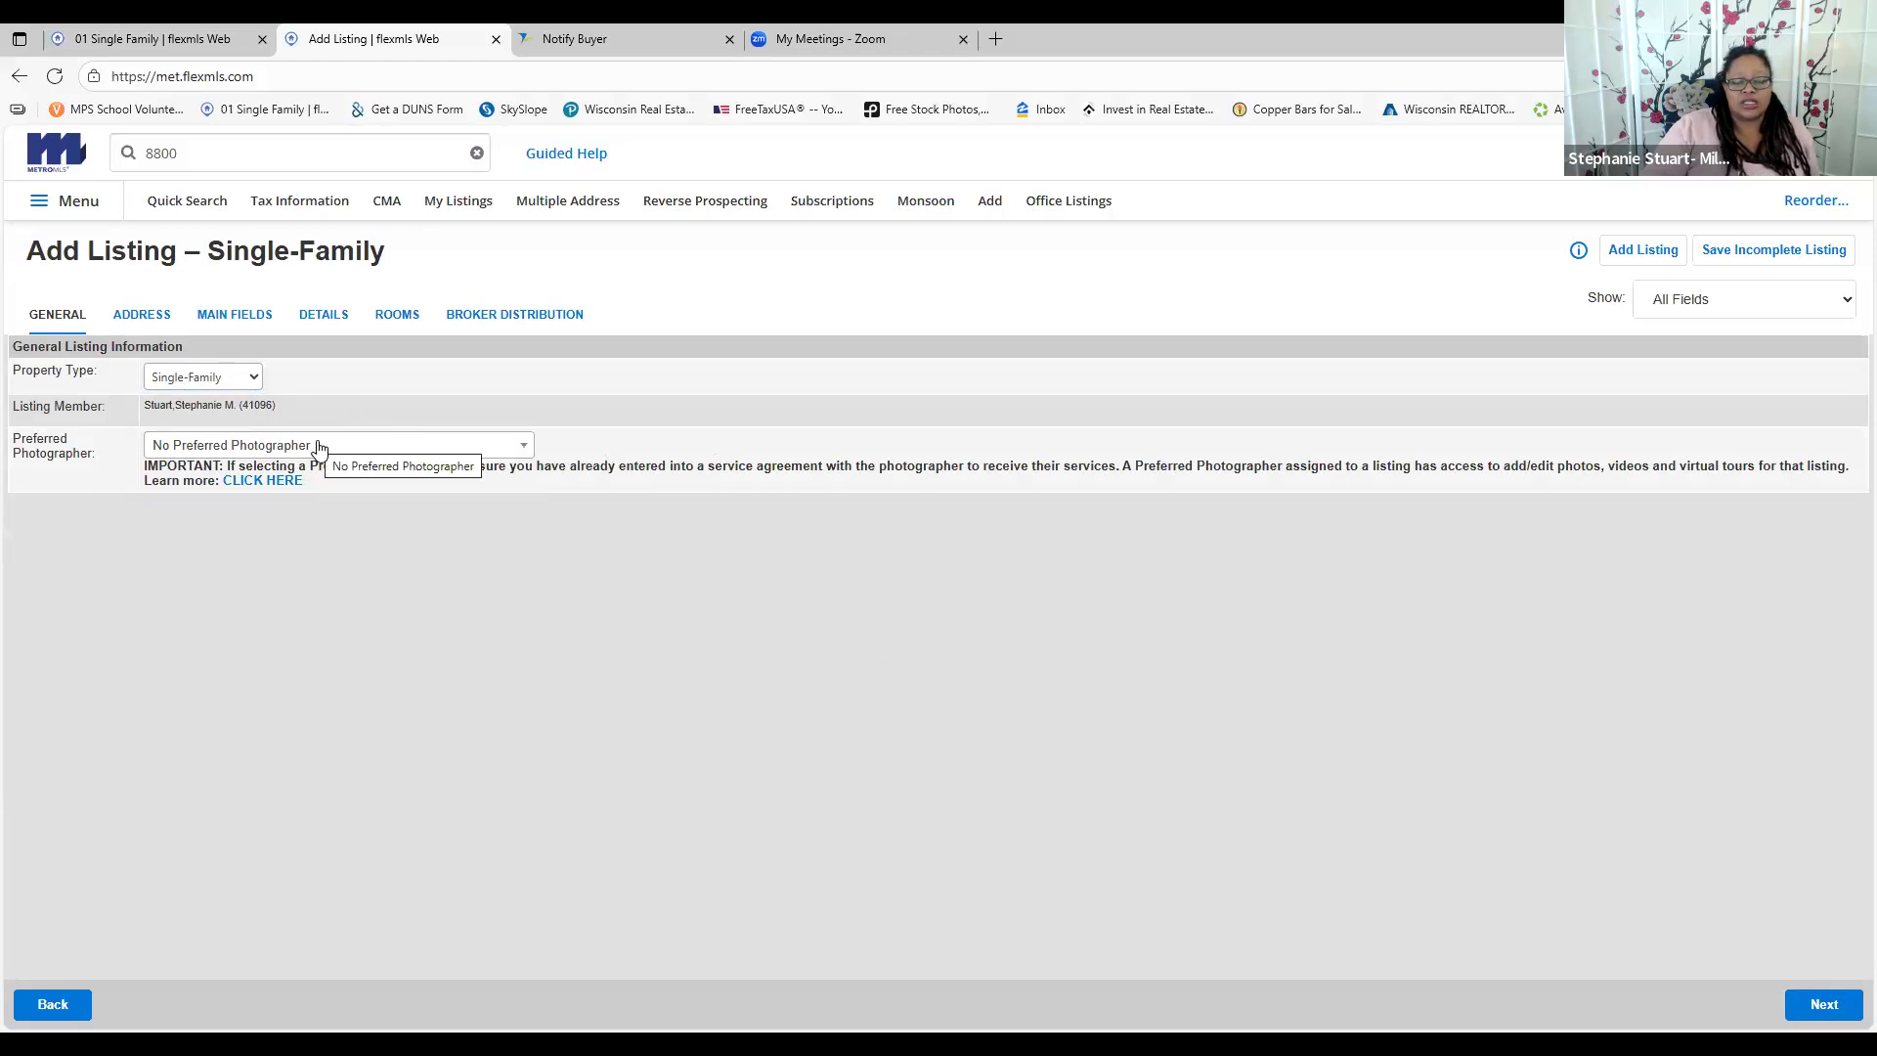
pyautogui.click(1815, 1009)
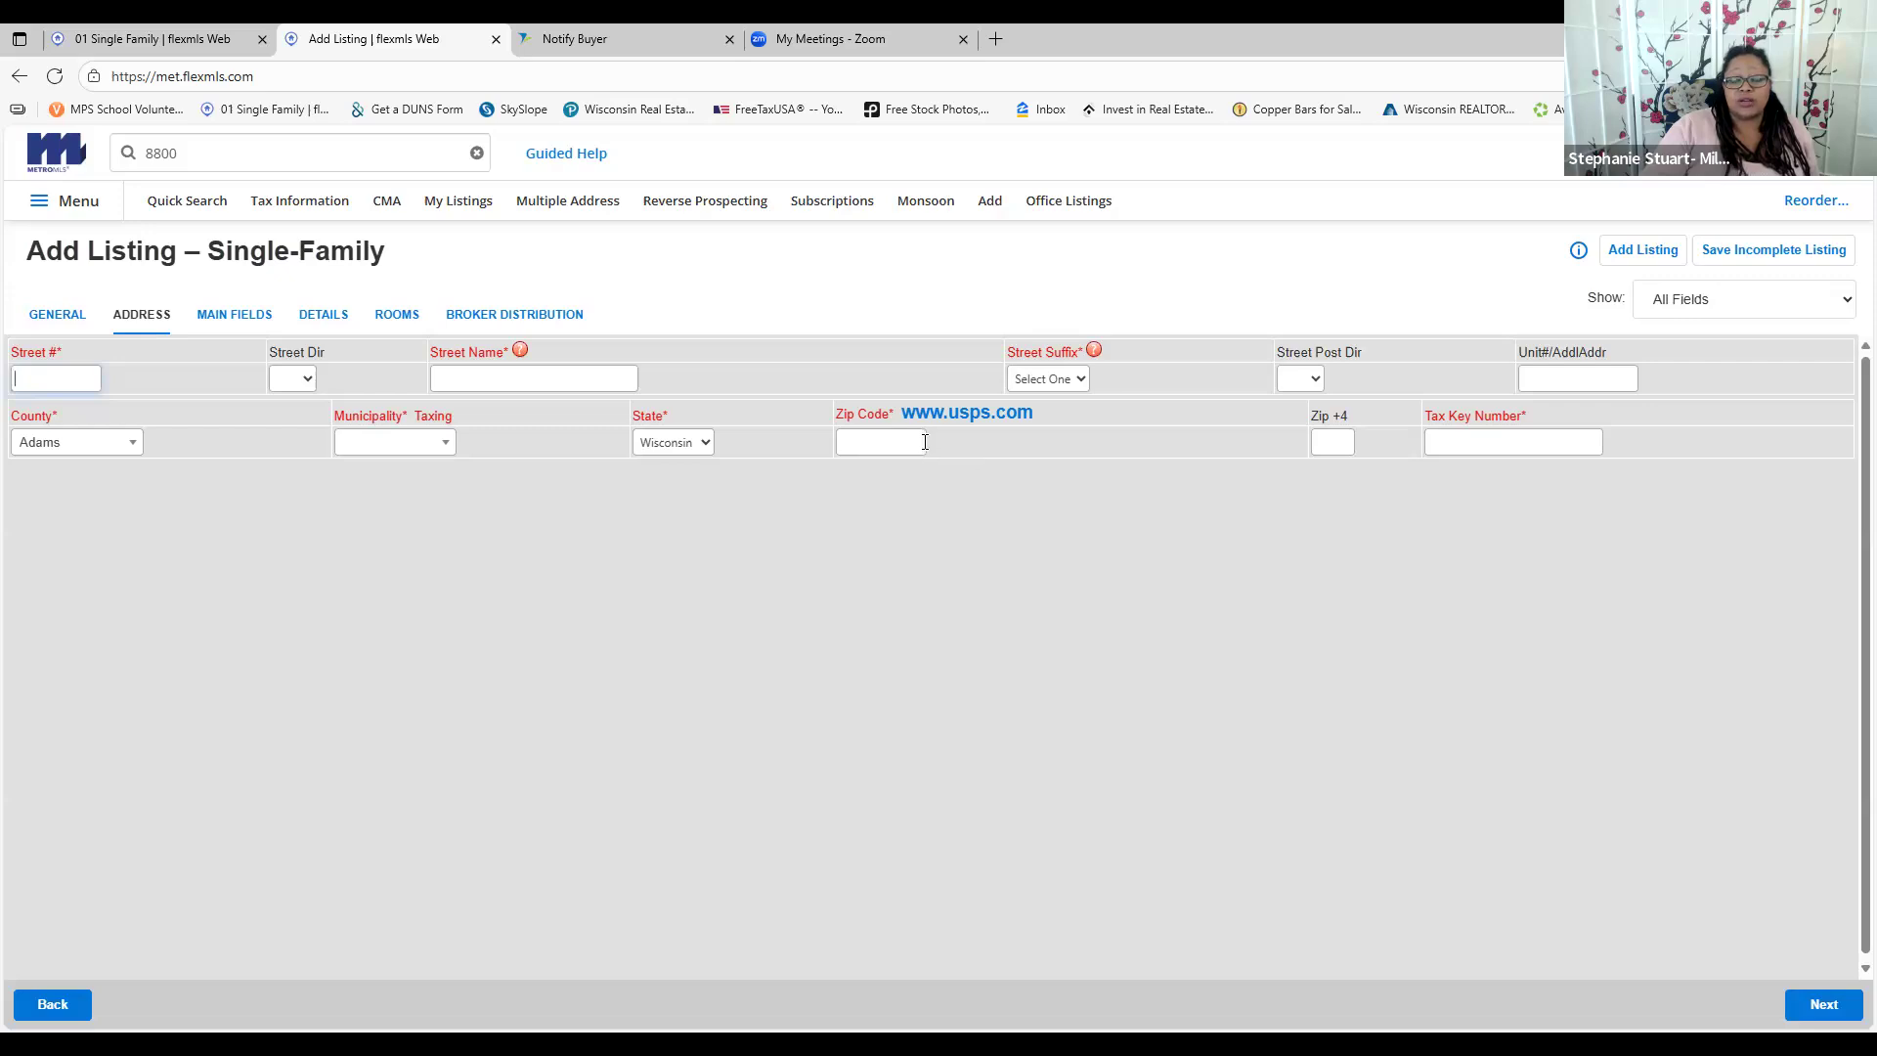
pyautogui.click(157, 39)
pyautogui.click(1568, 304)
pyautogui.click(1609, 302)
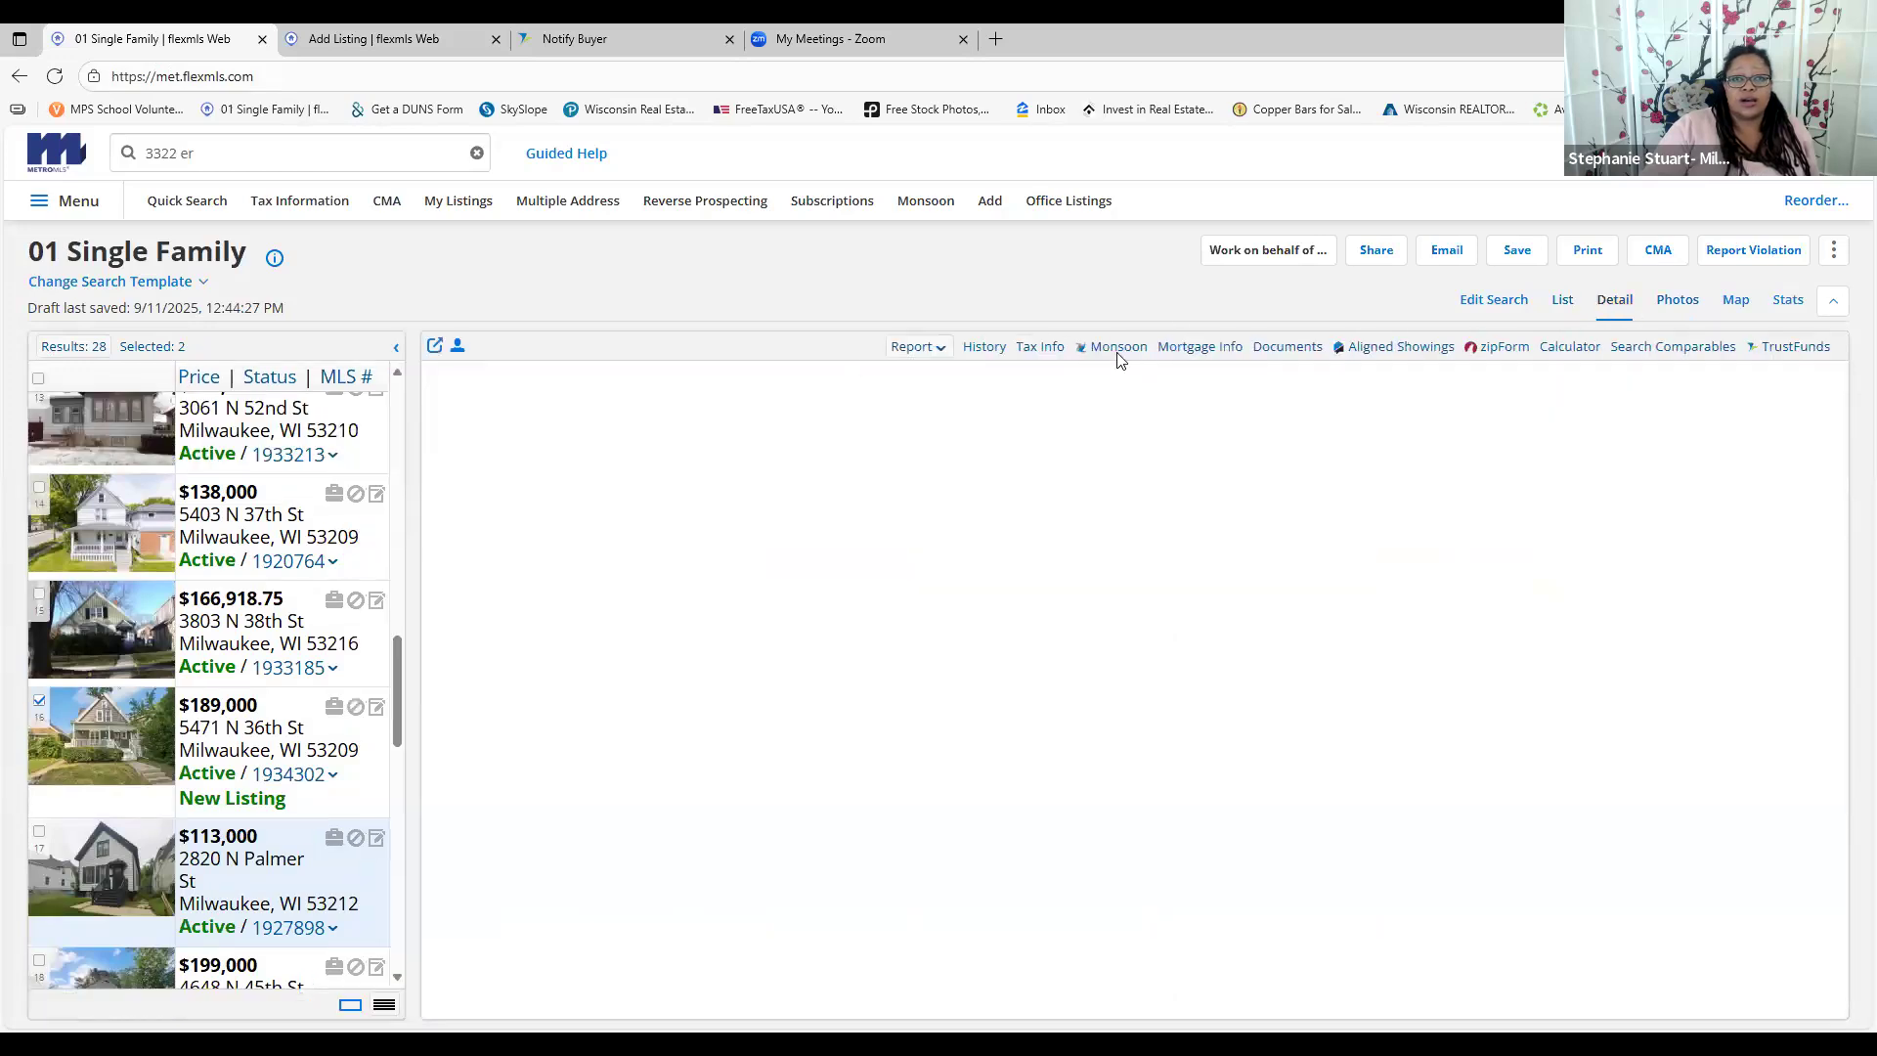
pyautogui.click(1035, 352)
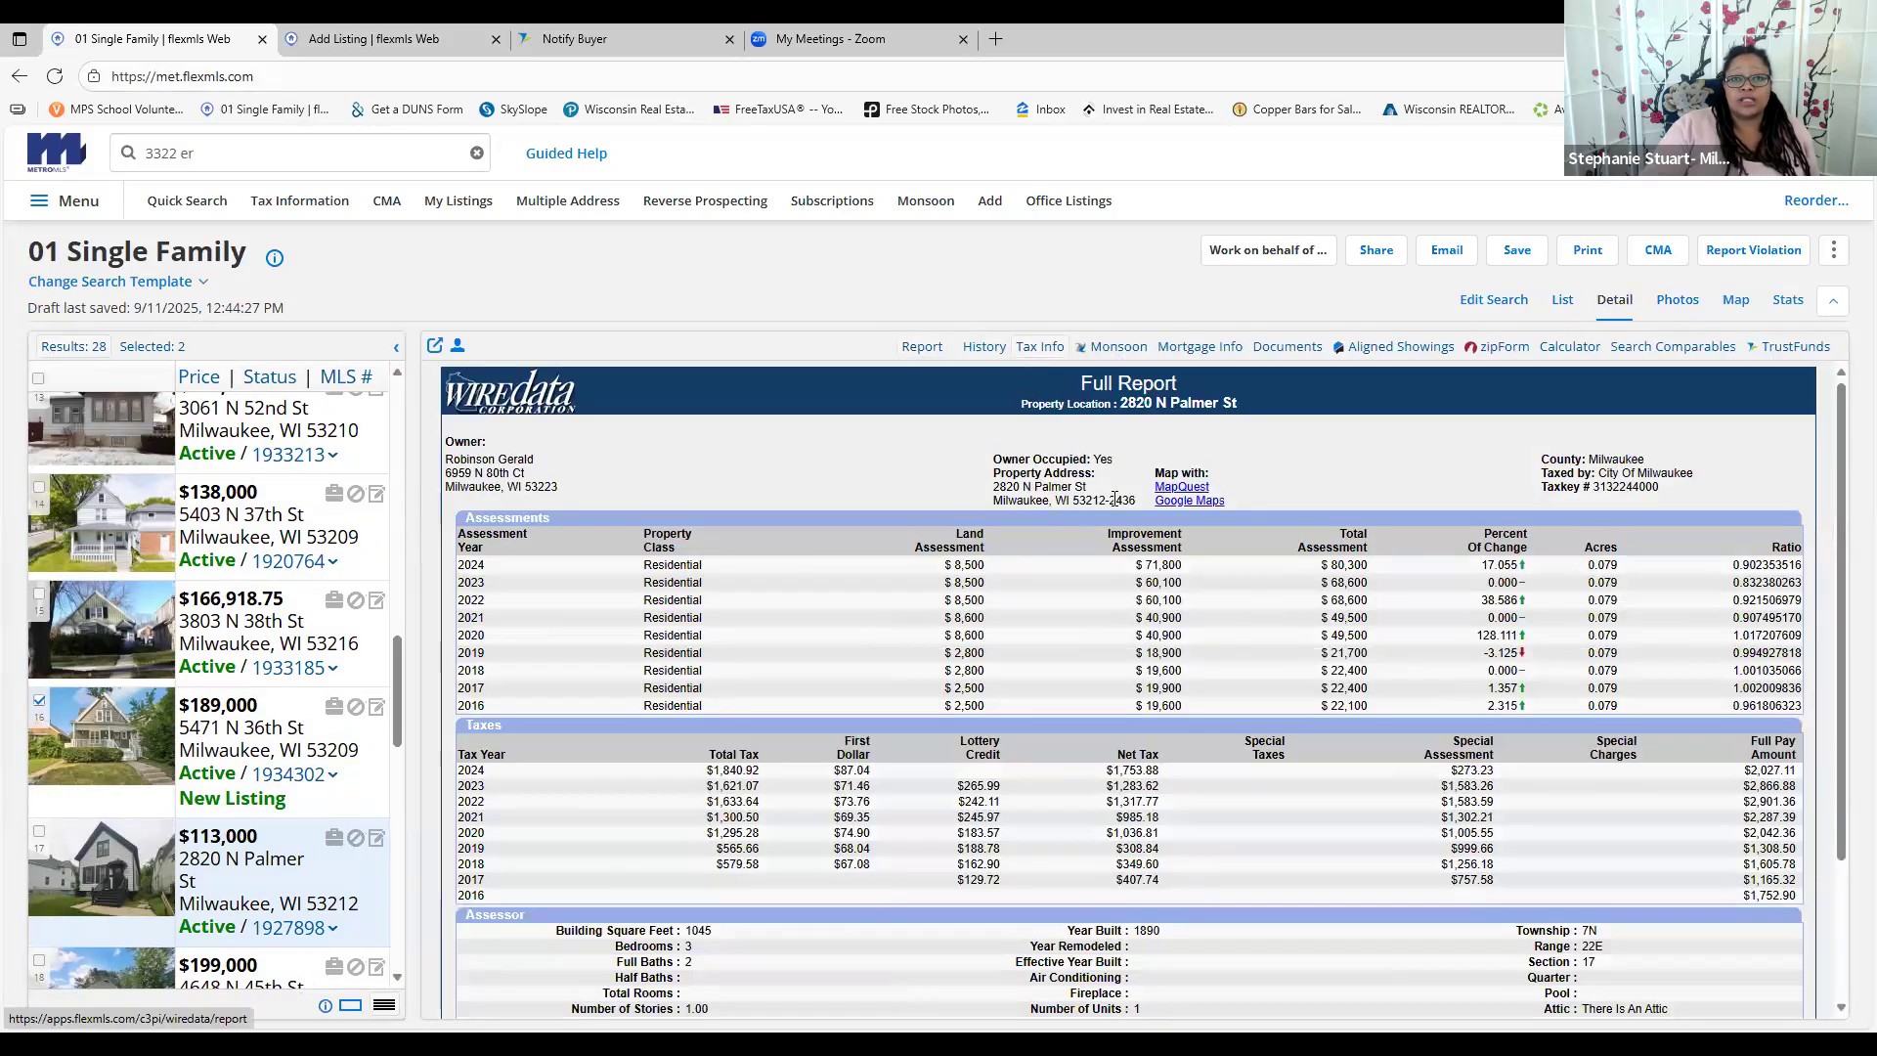
pyautogui.moveTo(1113, 501); pyautogui.dragTo(1146, 503)
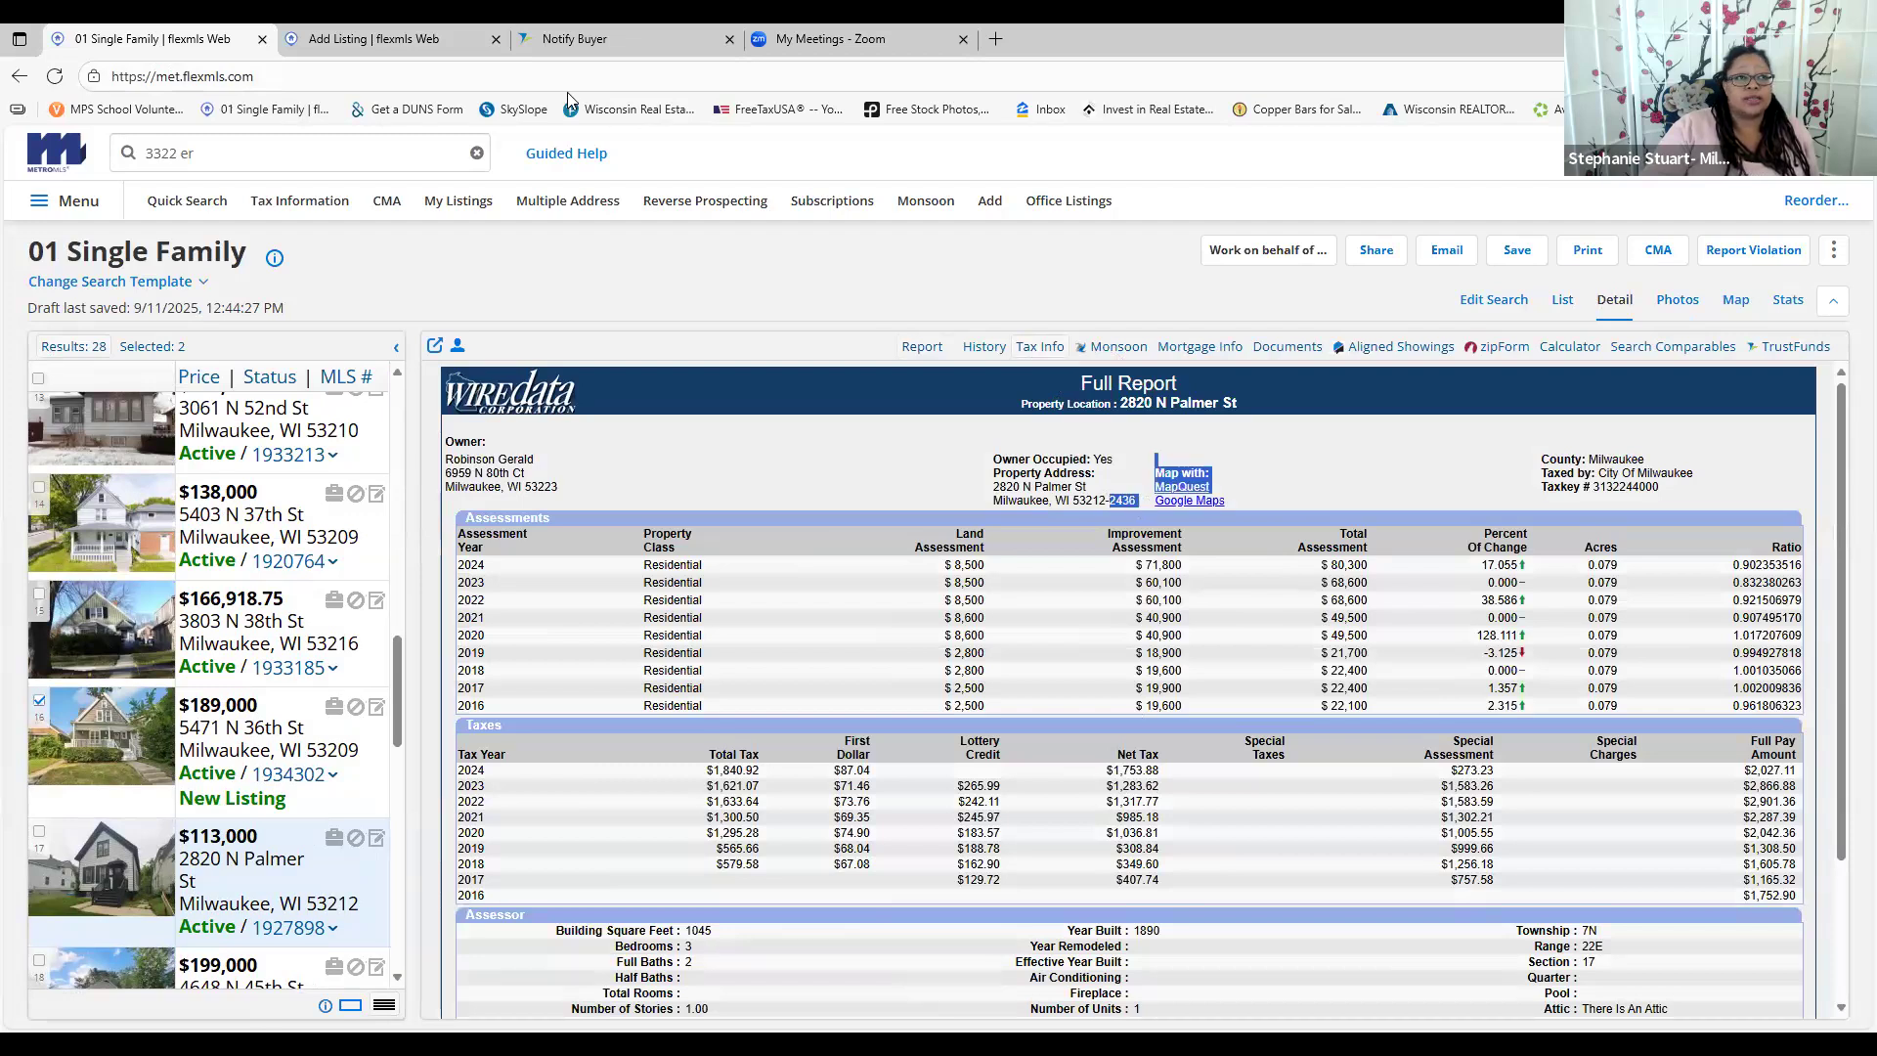
# Advance the new single-family listing to MAIN FIELDS, then return to the 01 Single Family search
pyautogui.click(377, 39)
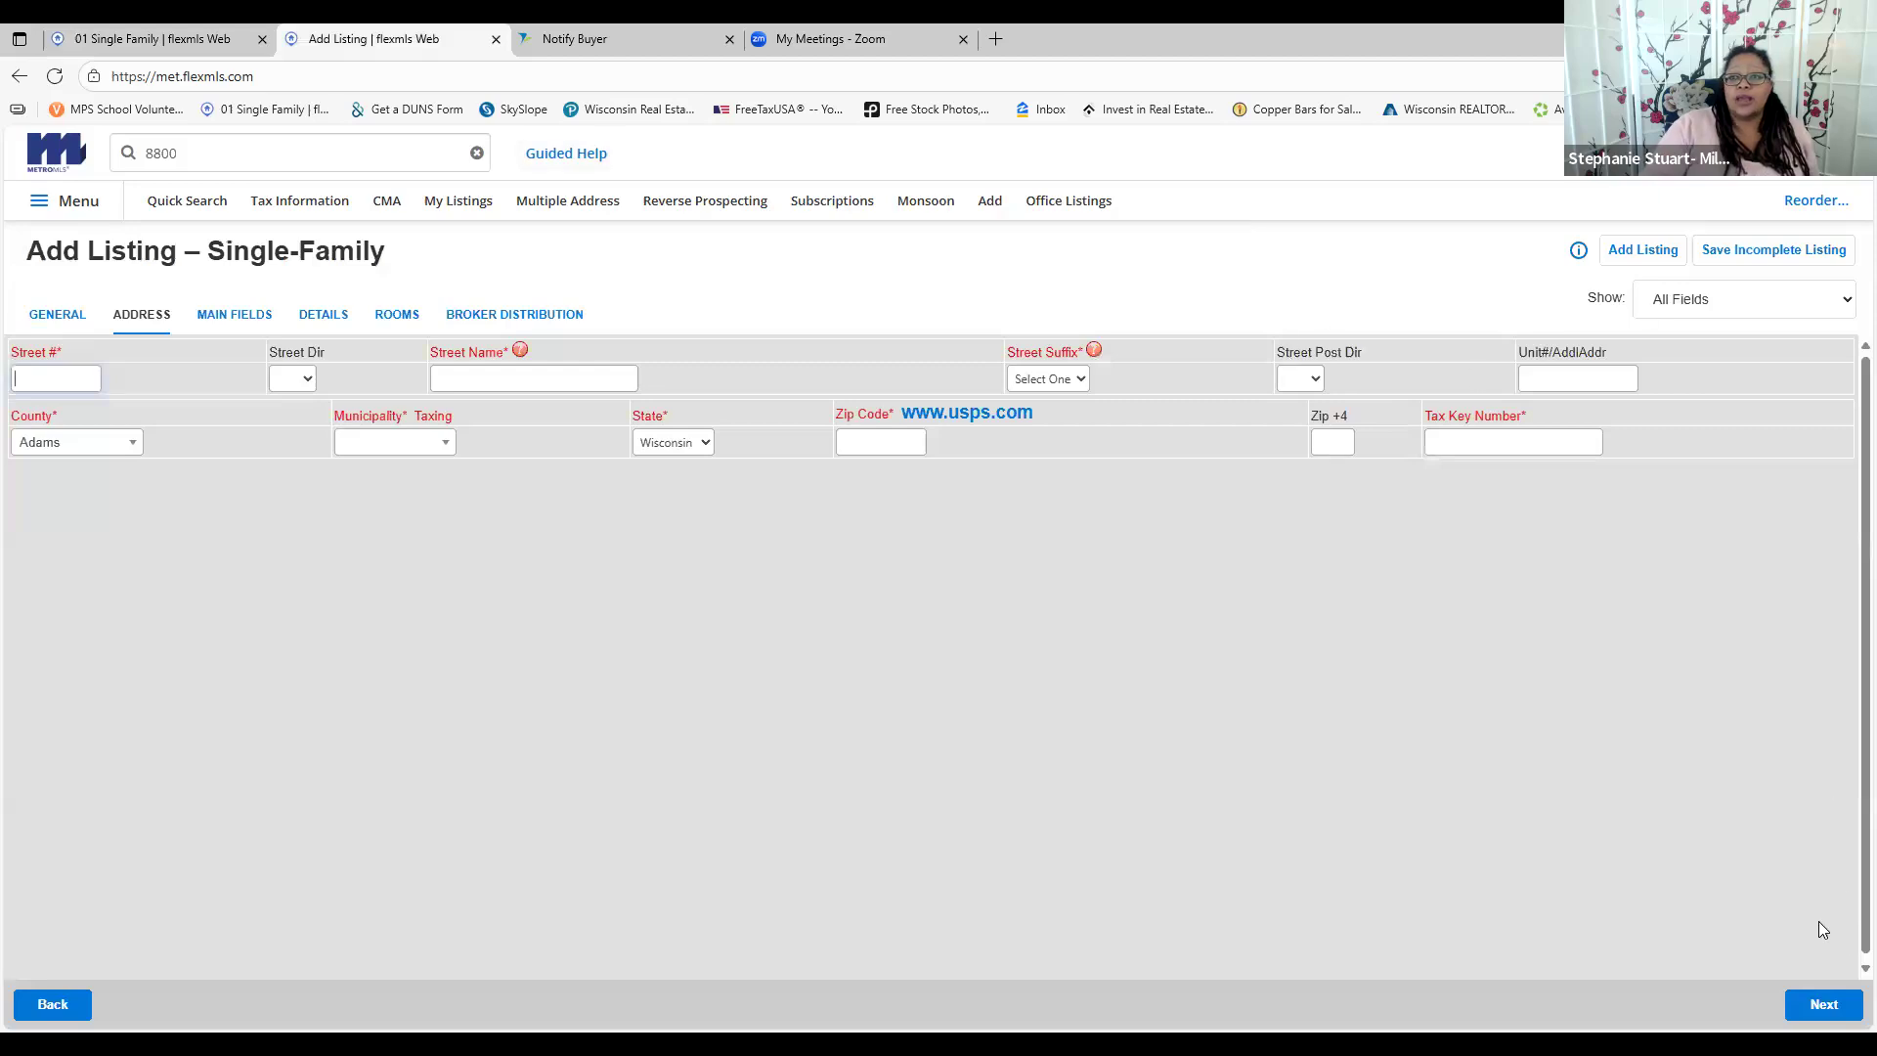
pyautogui.click(1792, 1007)
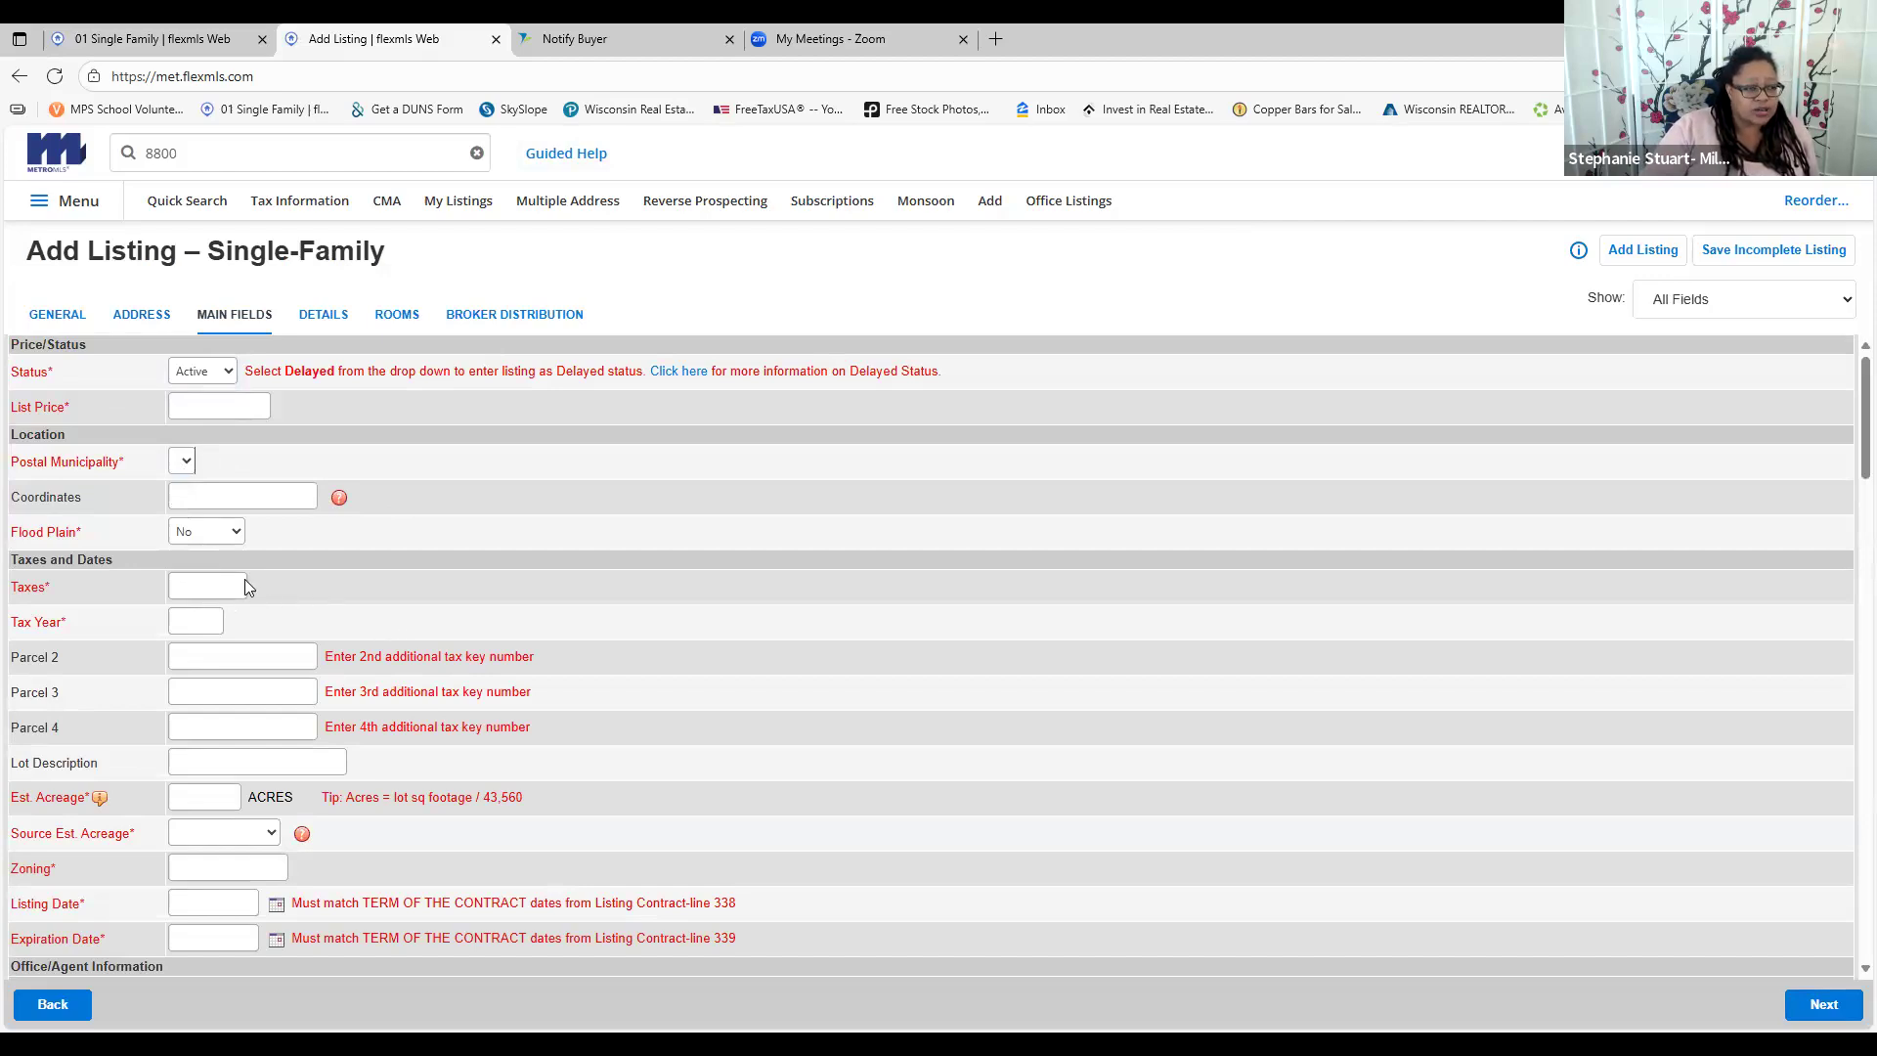
pyautogui.scroll(-1, 244, 579)
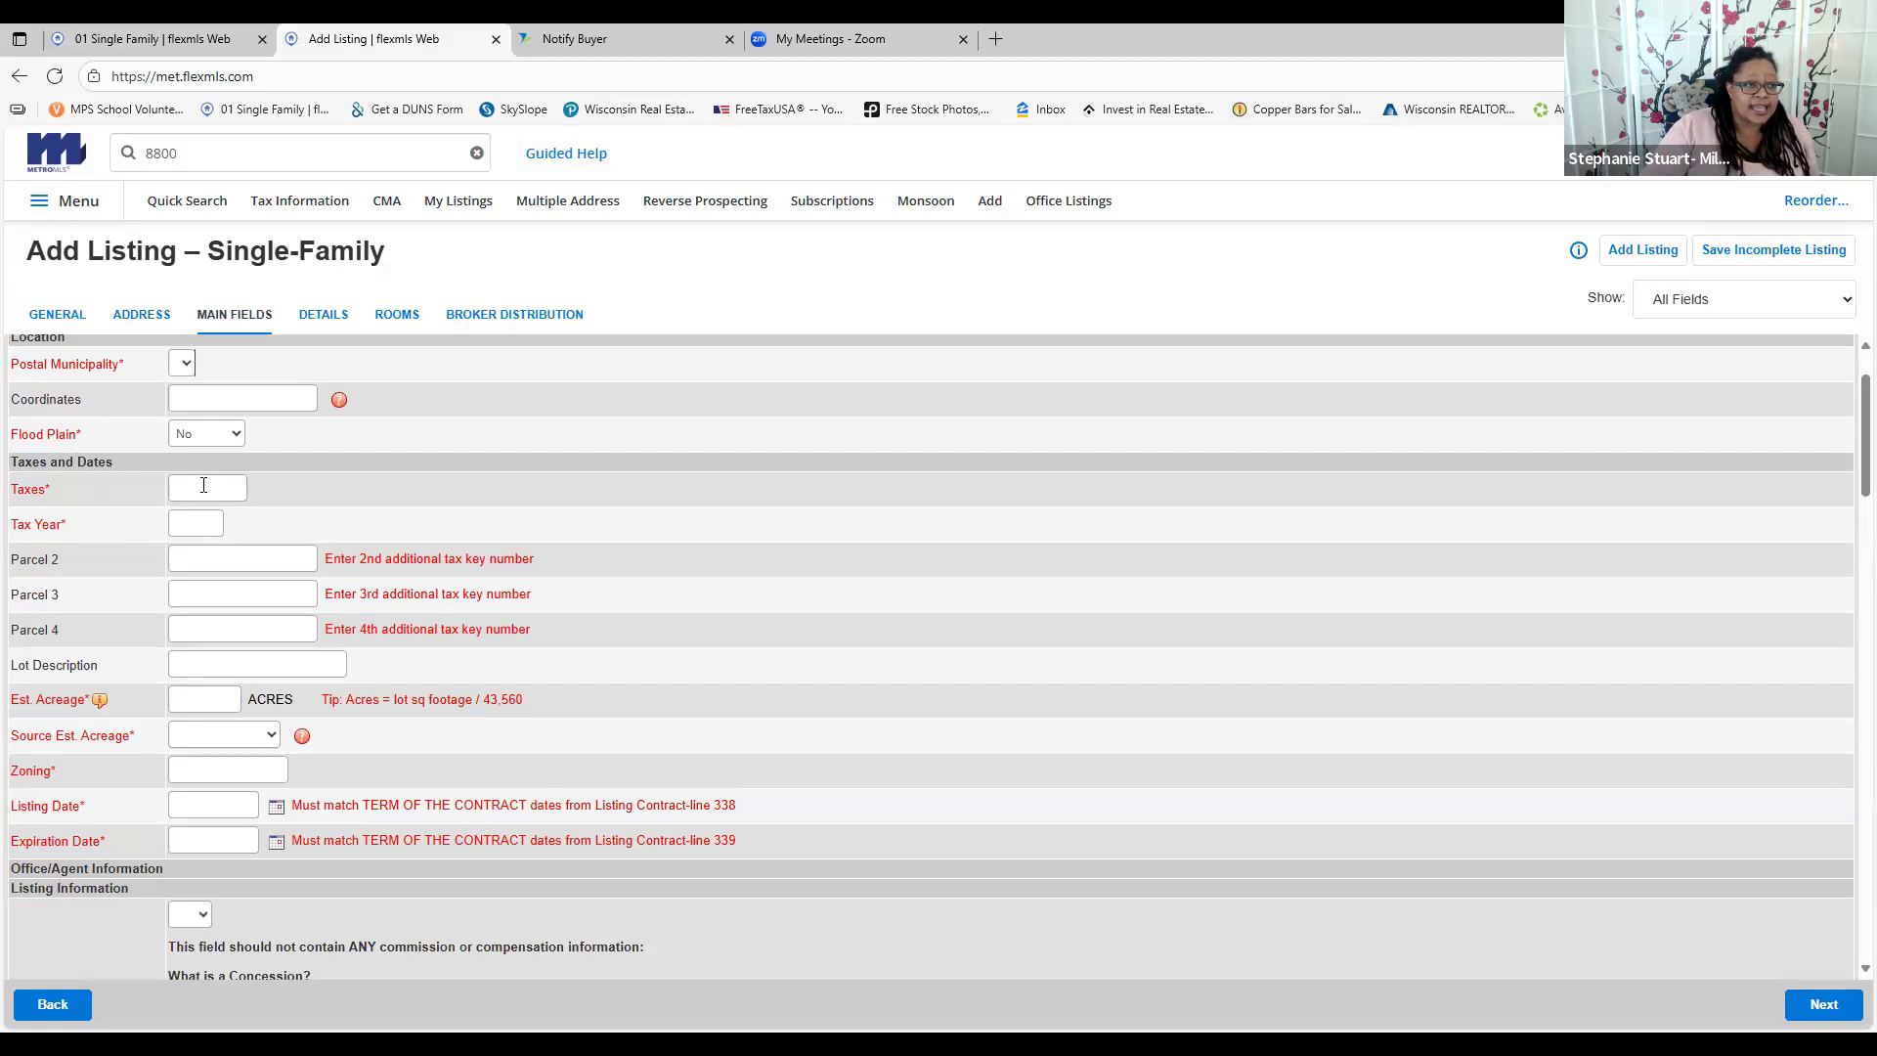
pyautogui.click(151, 39)
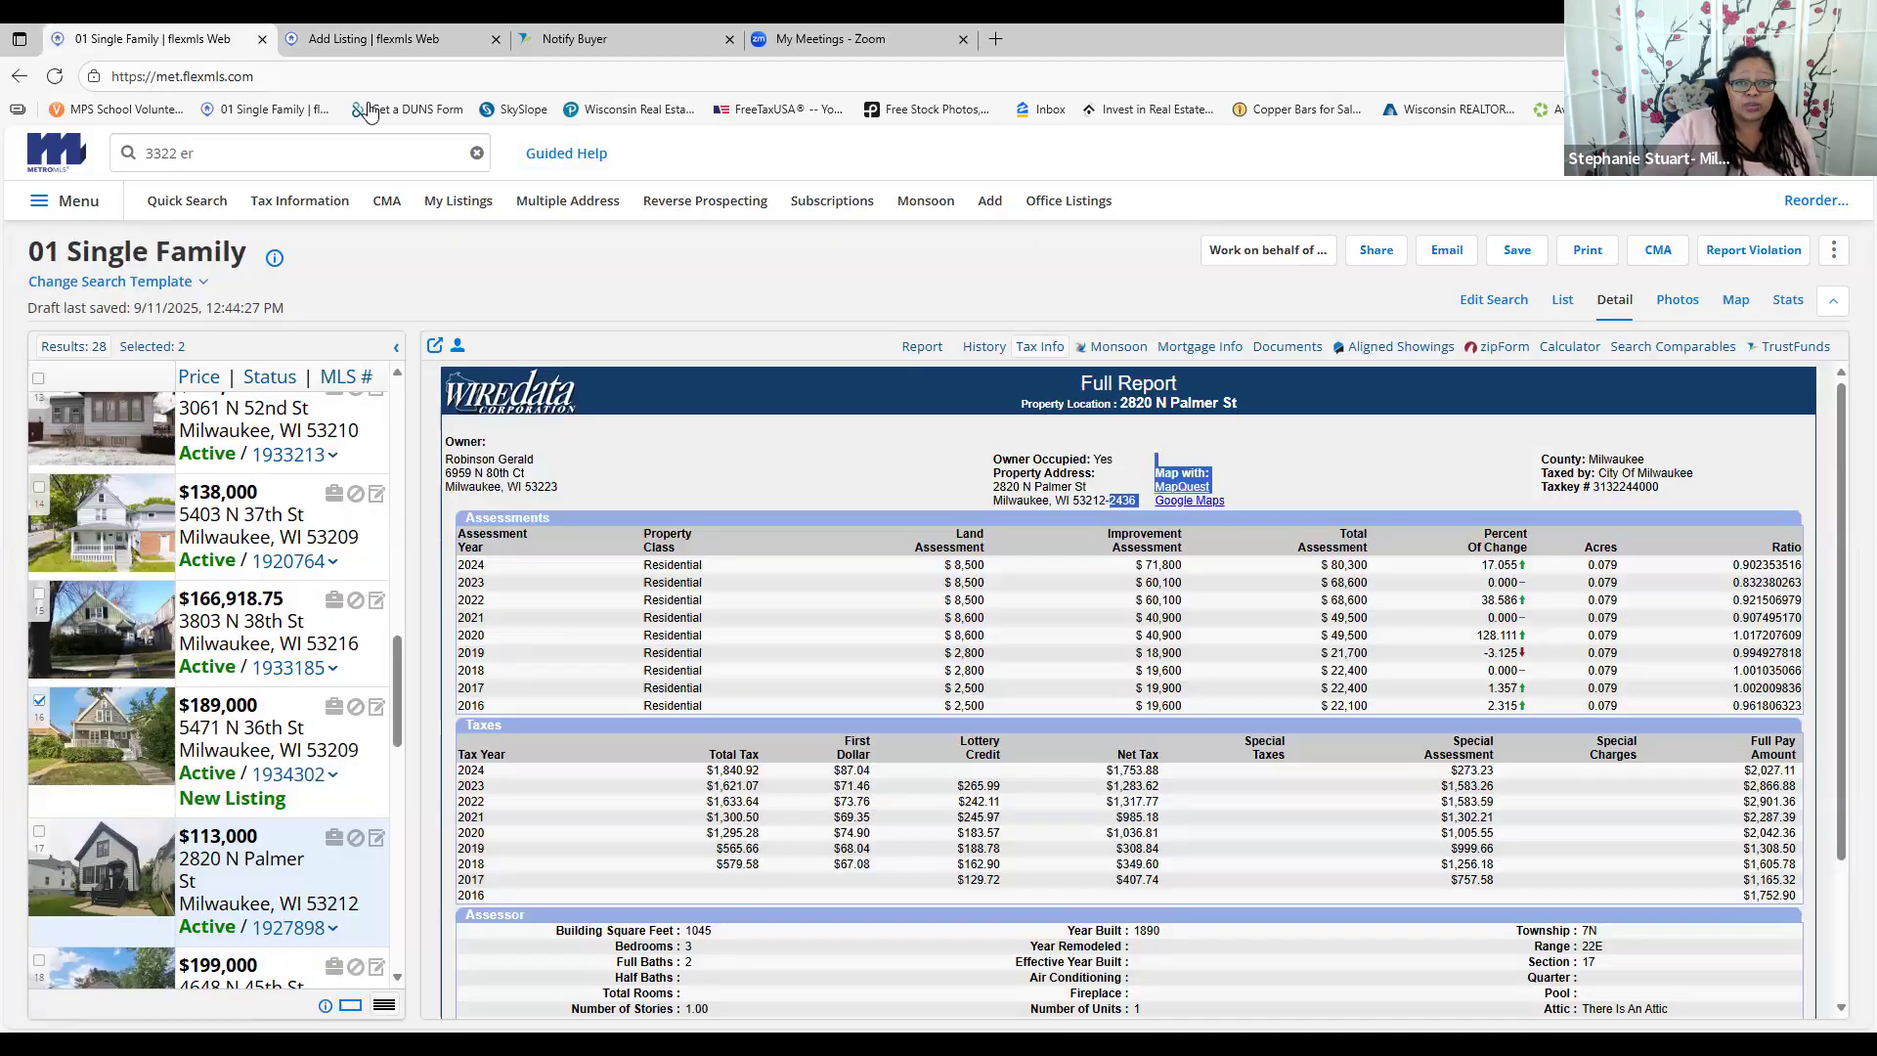
pyautogui.click(983, 350)
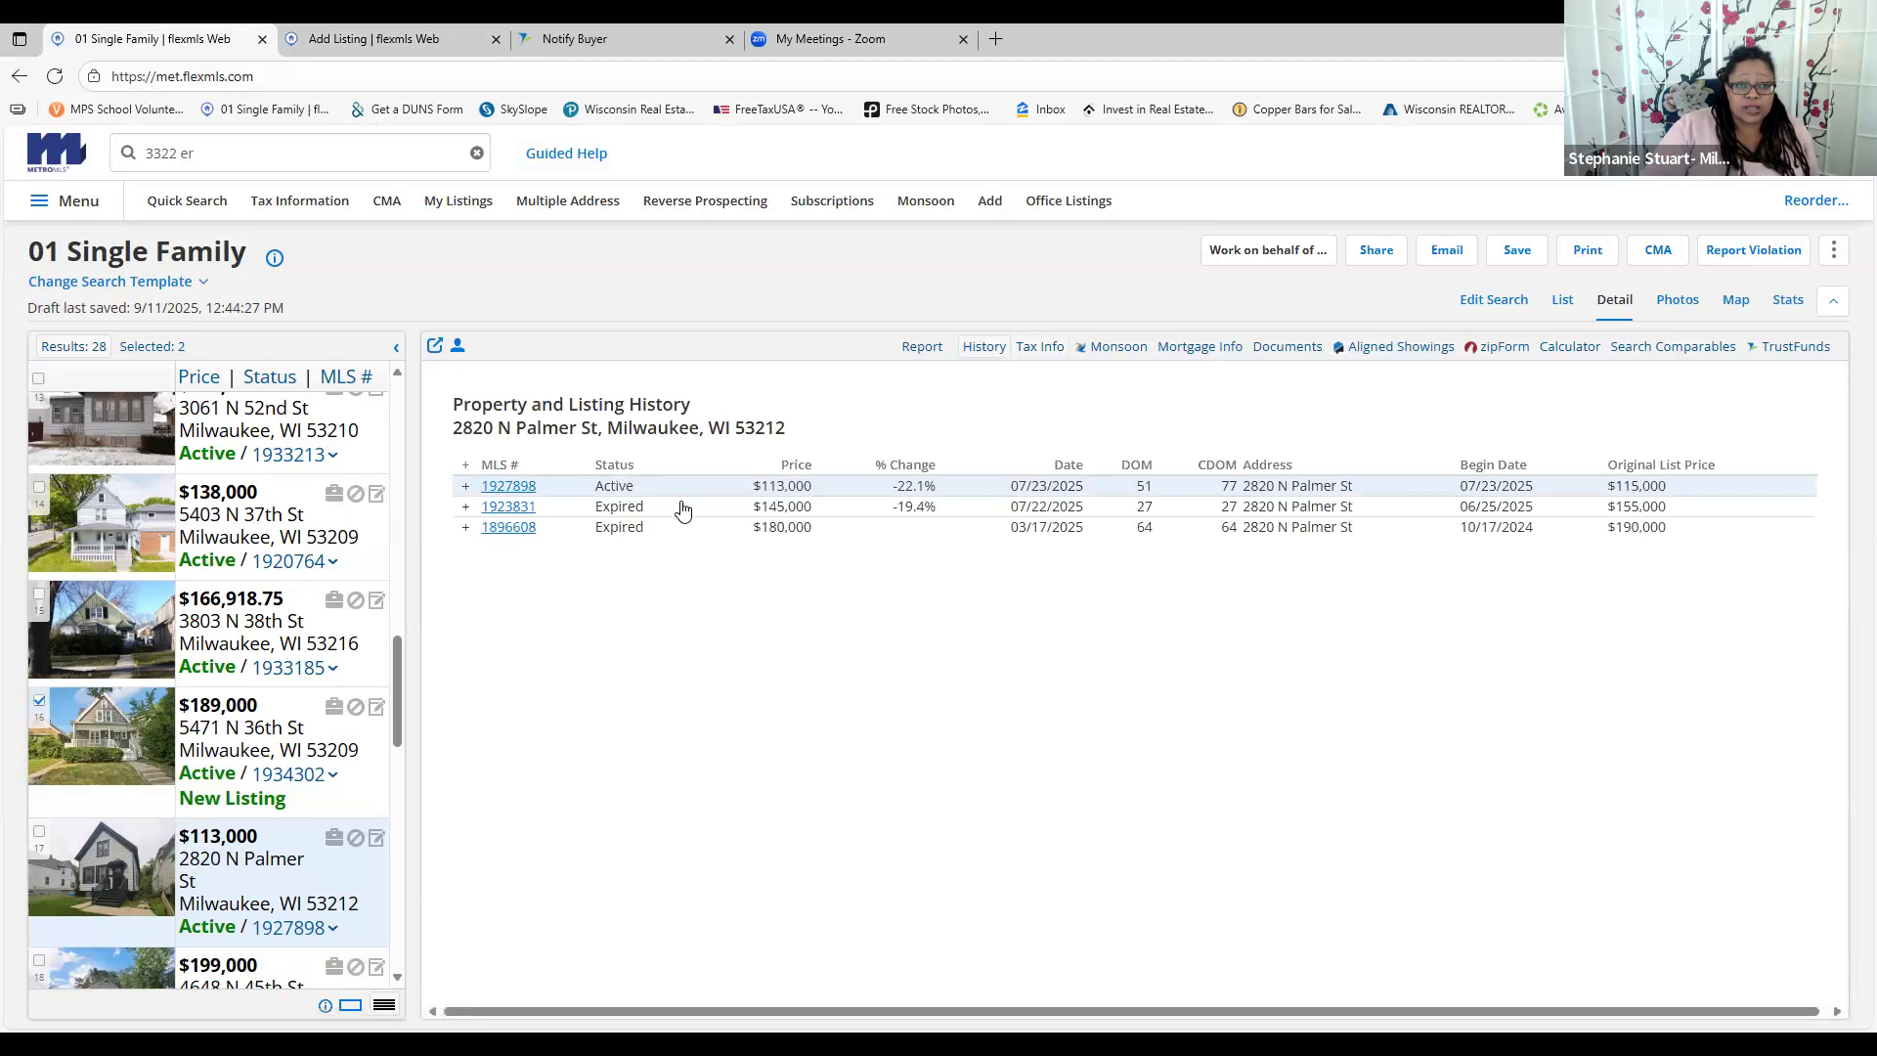
pyautogui.click(683, 510)
pyautogui.click(522, 510)
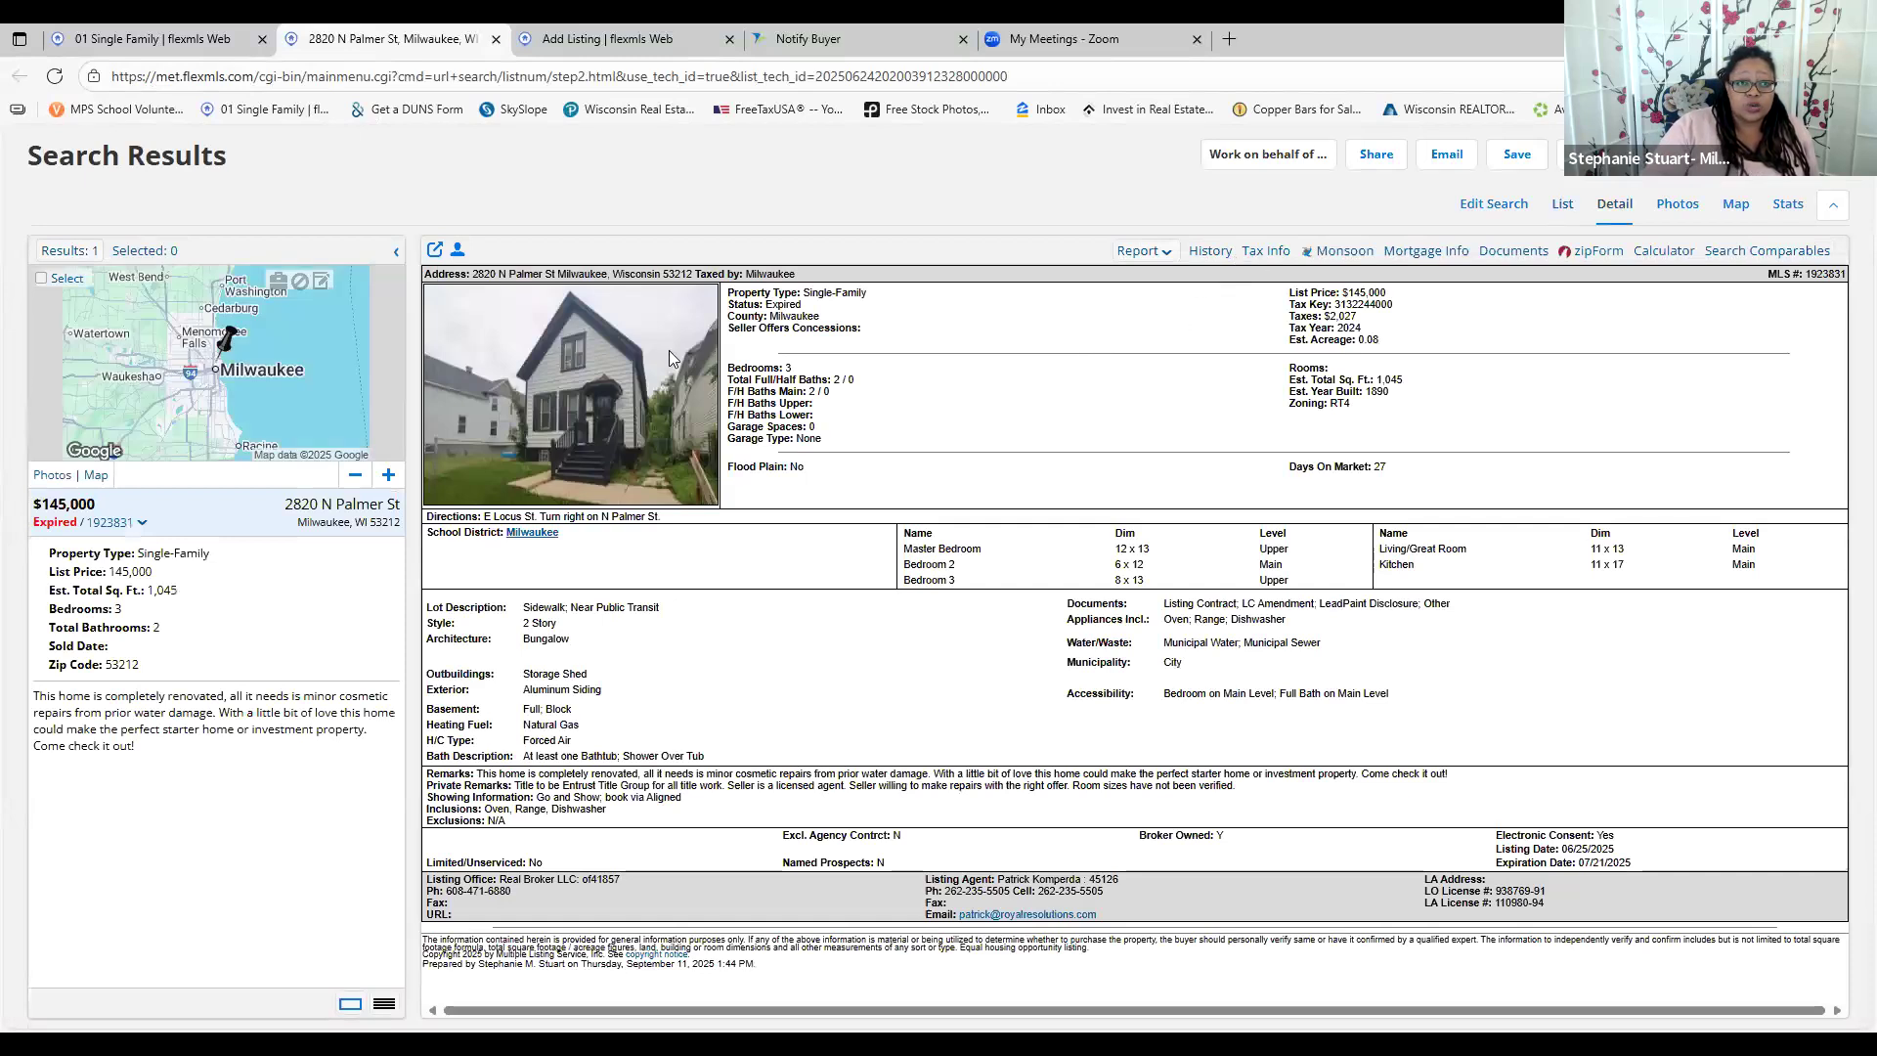
# Review the property's listing history and tax records, then go back to the new listing
pyautogui.click(1207, 253)
pyautogui.click(1270, 258)
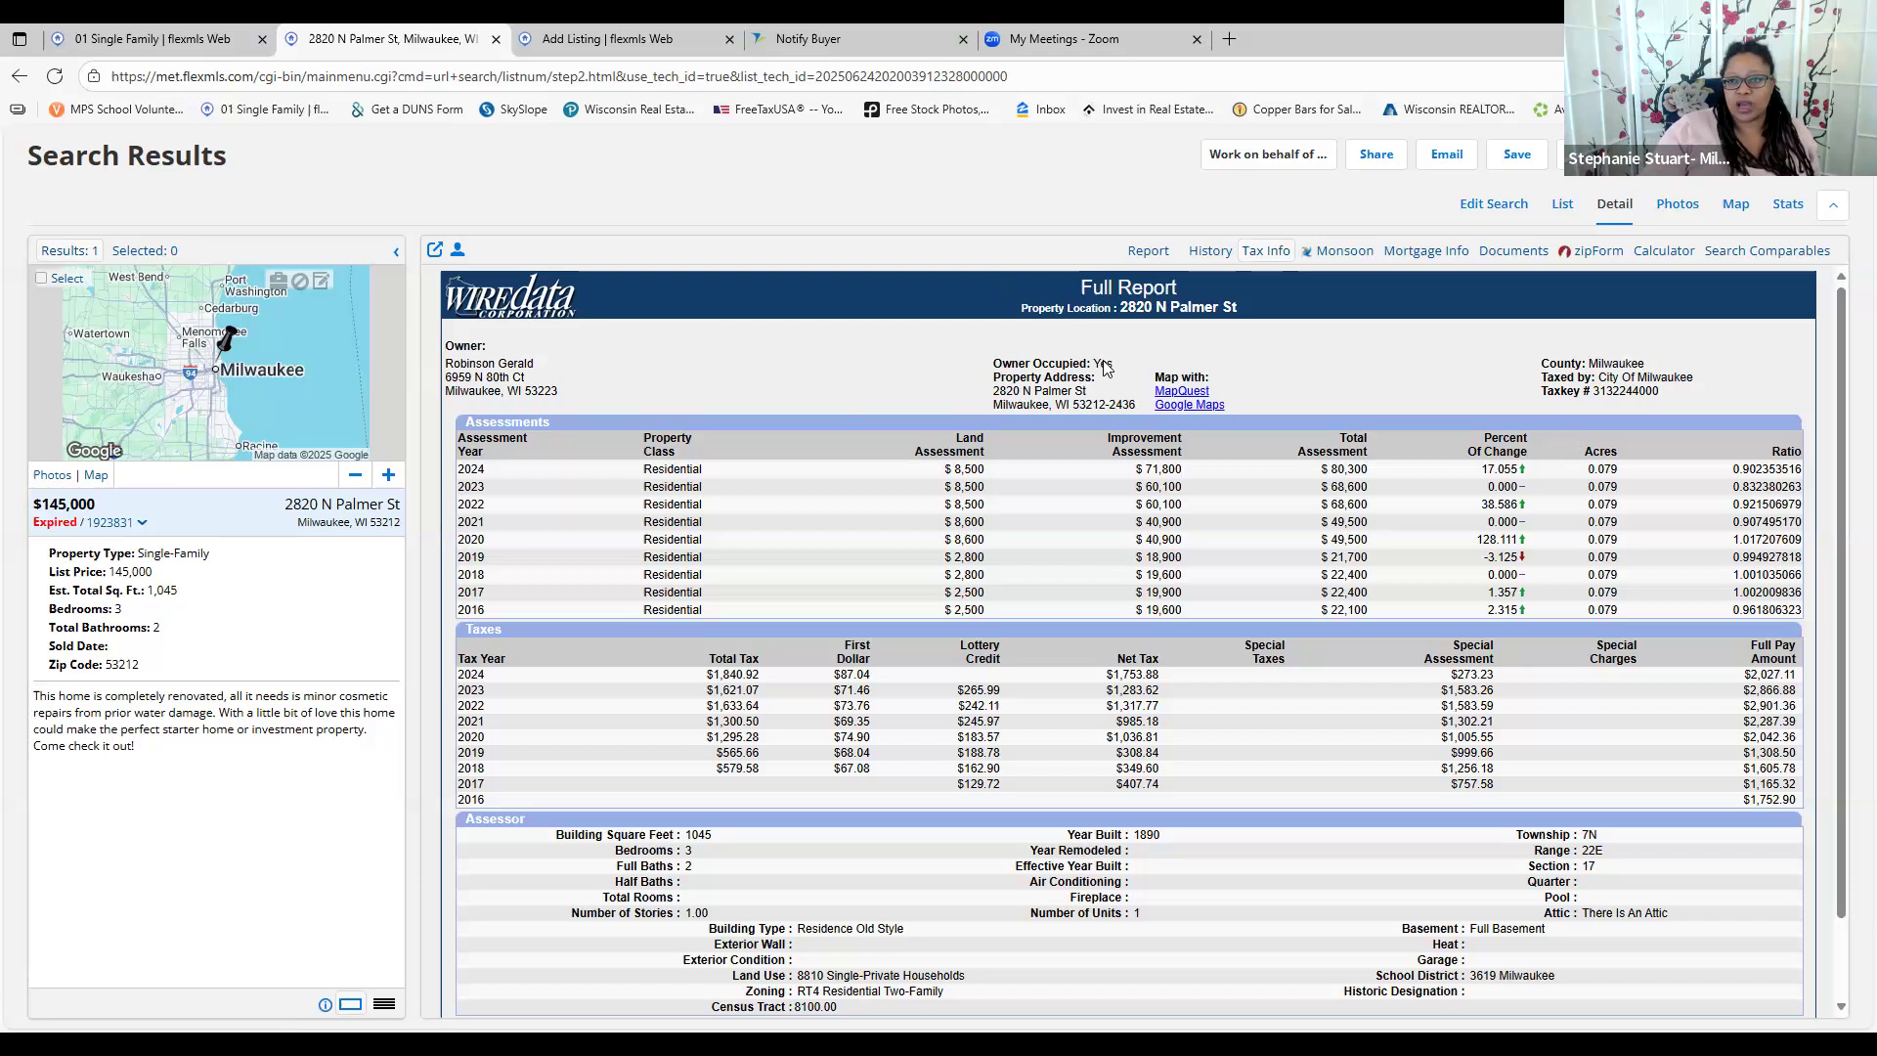
pyautogui.scroll(-1, 822, 539)
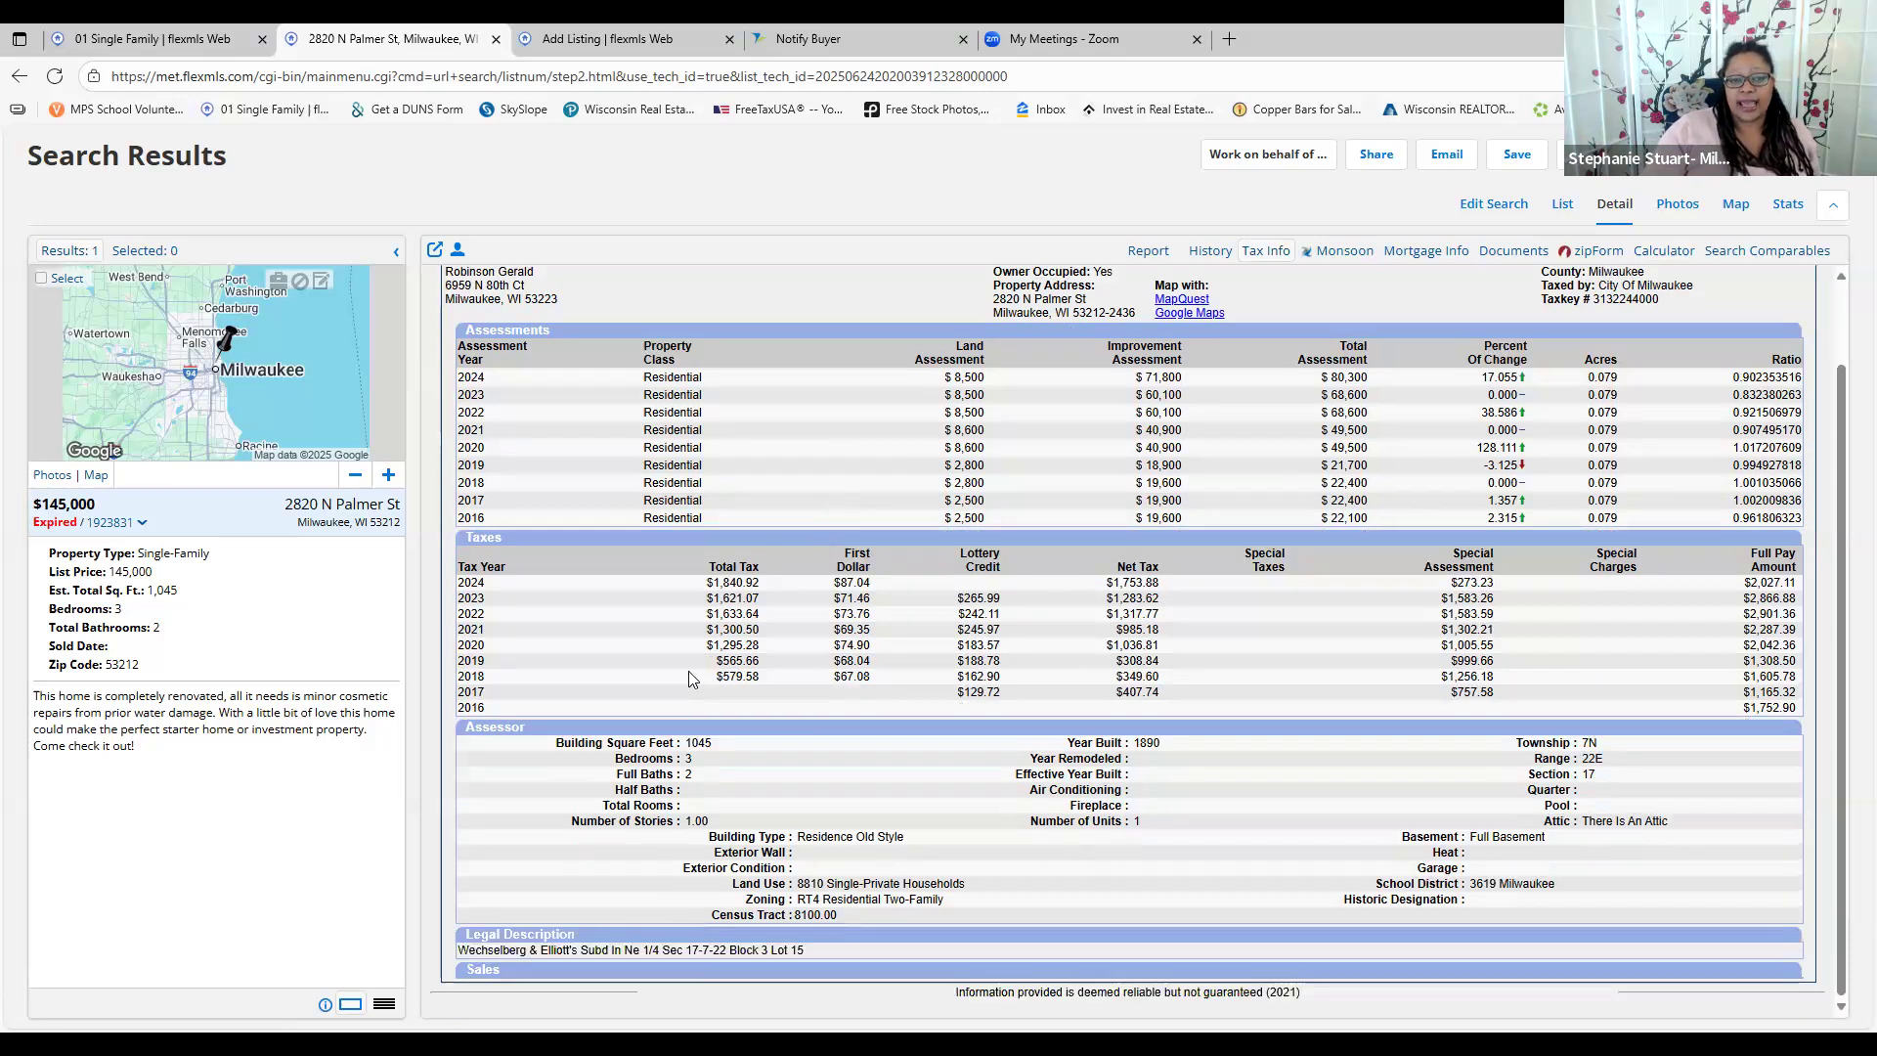
pyautogui.scroll(1, 645, 684)
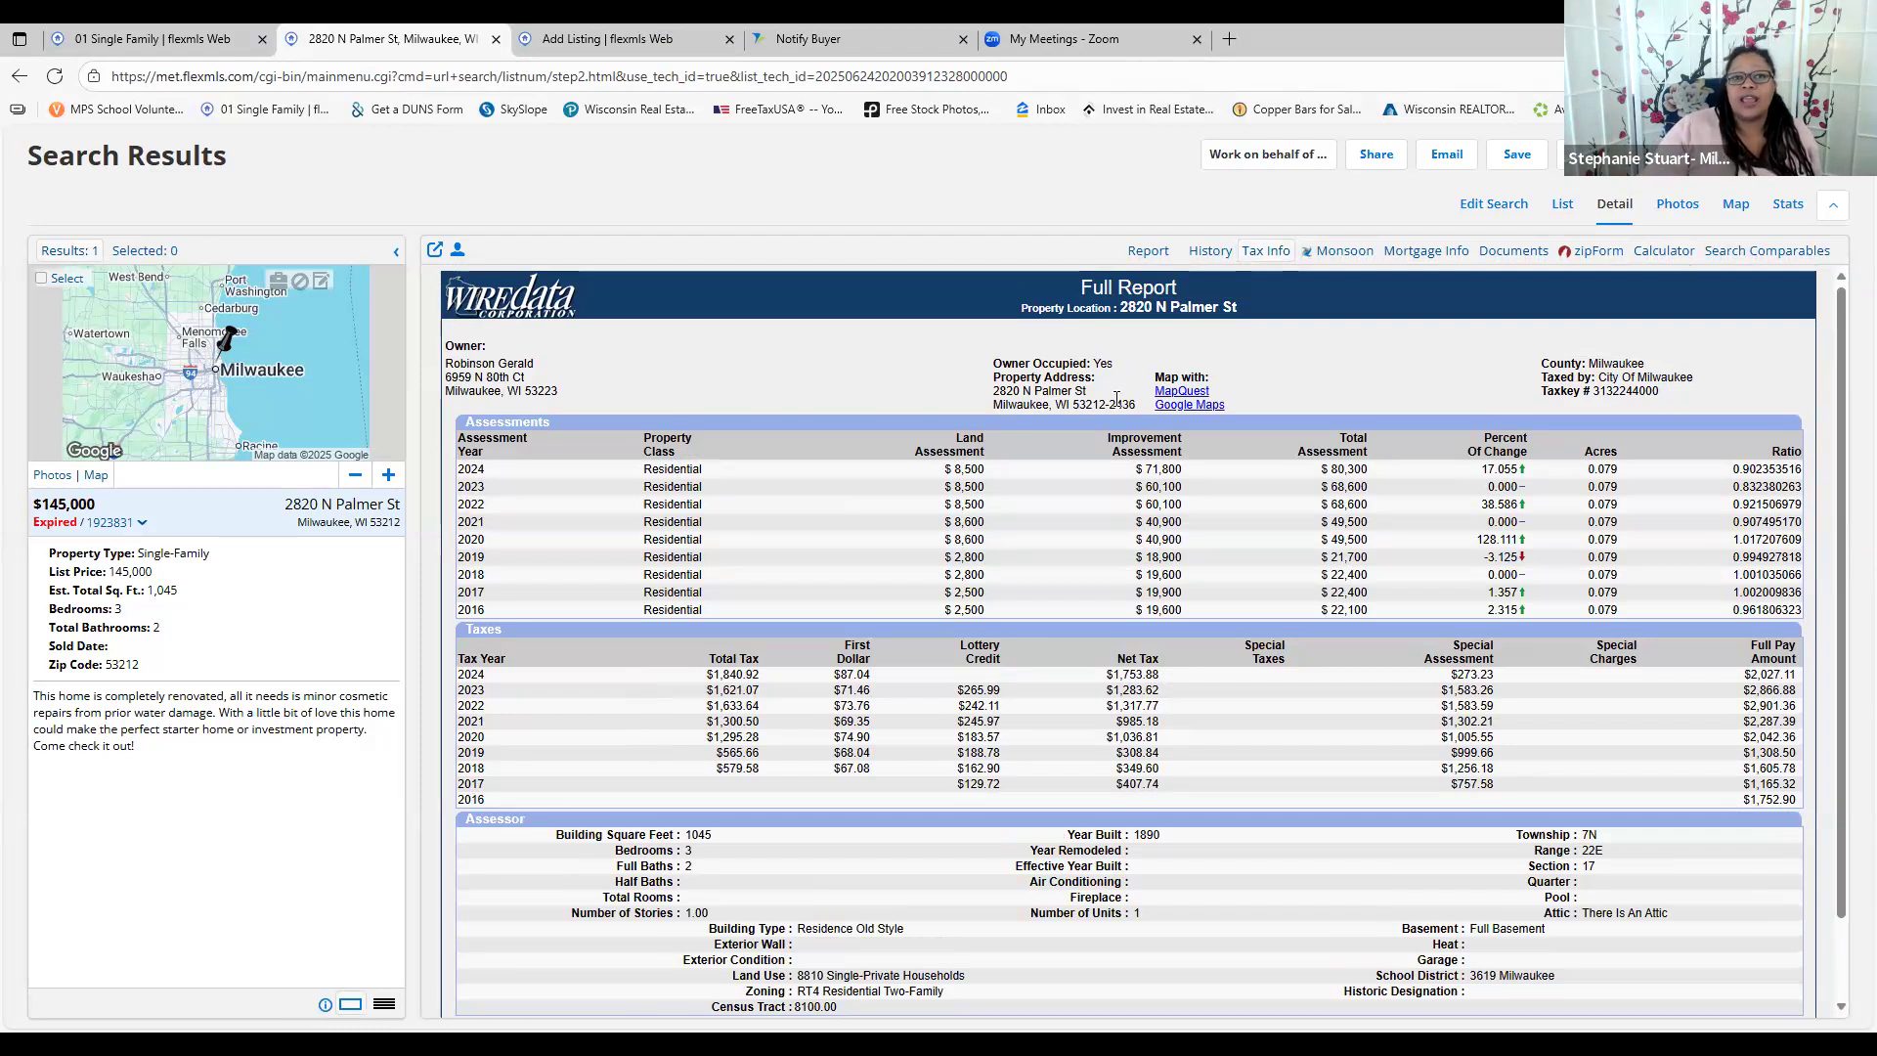
pyautogui.click(1211, 251)
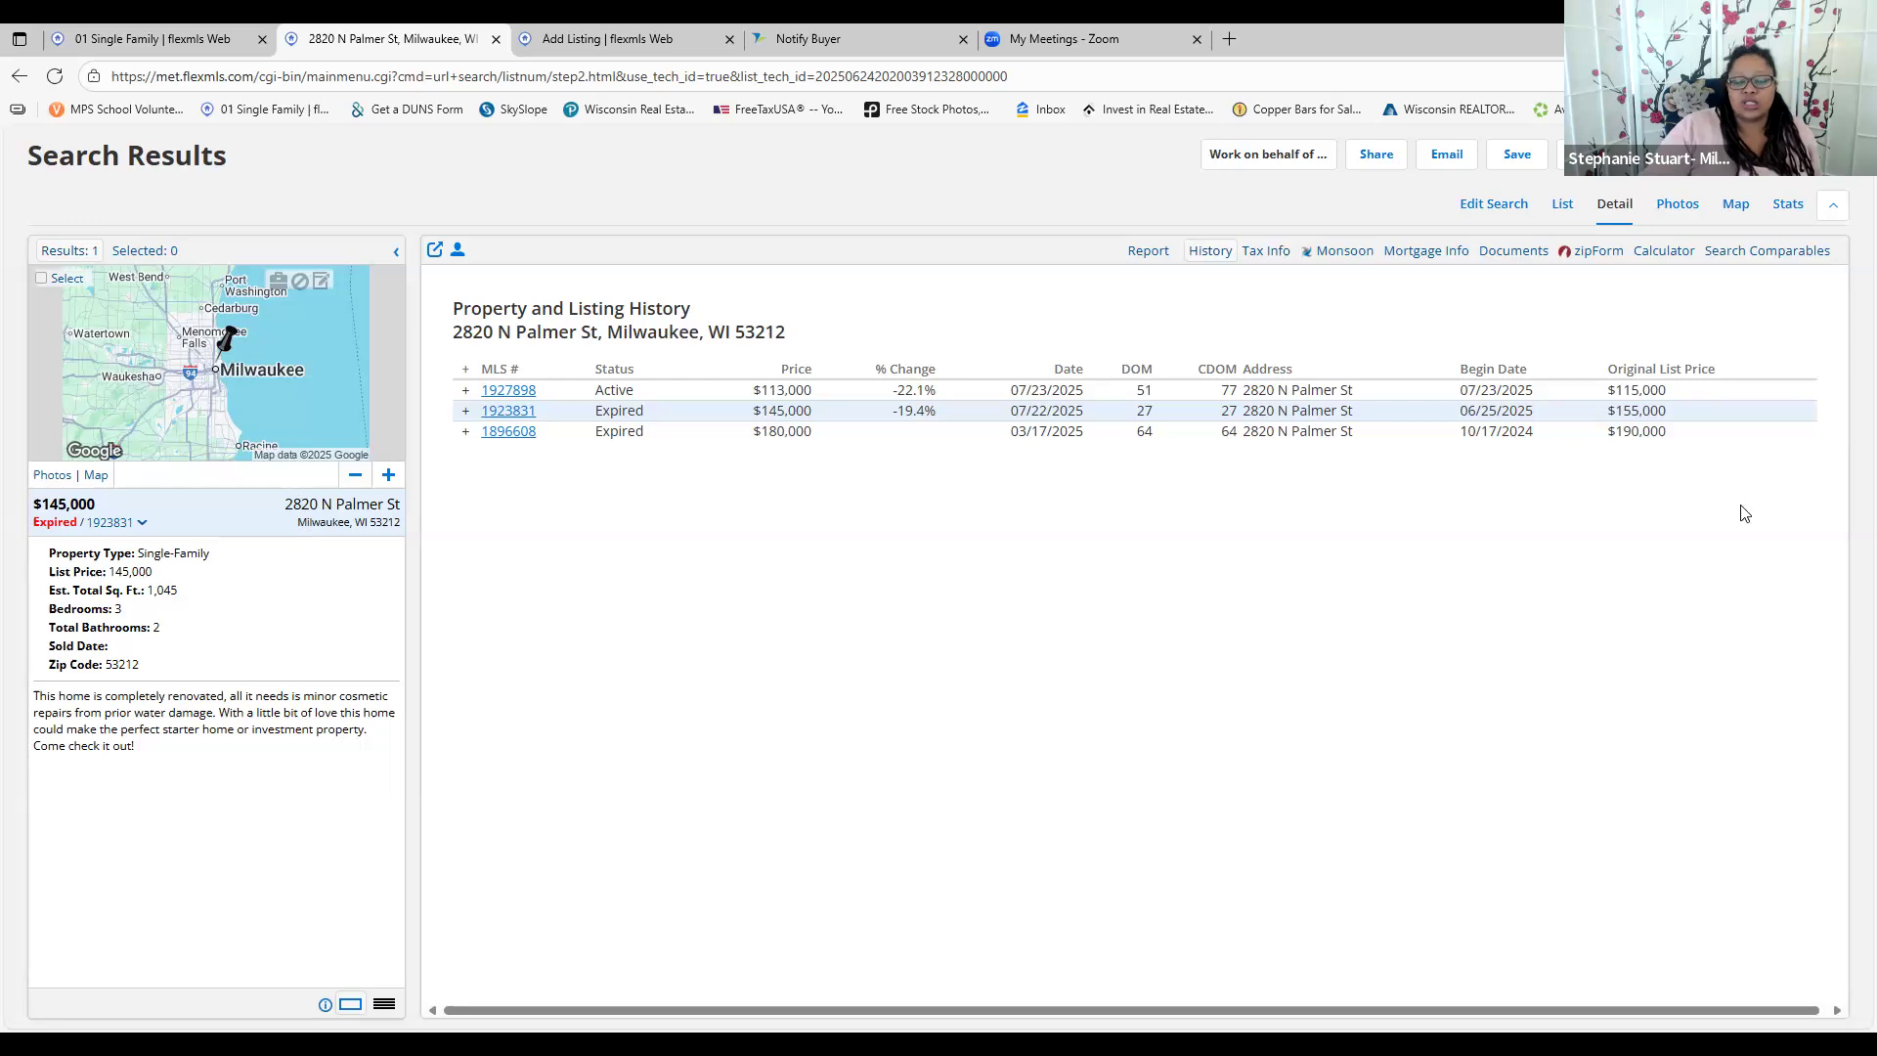
pyautogui.click(661, 41)
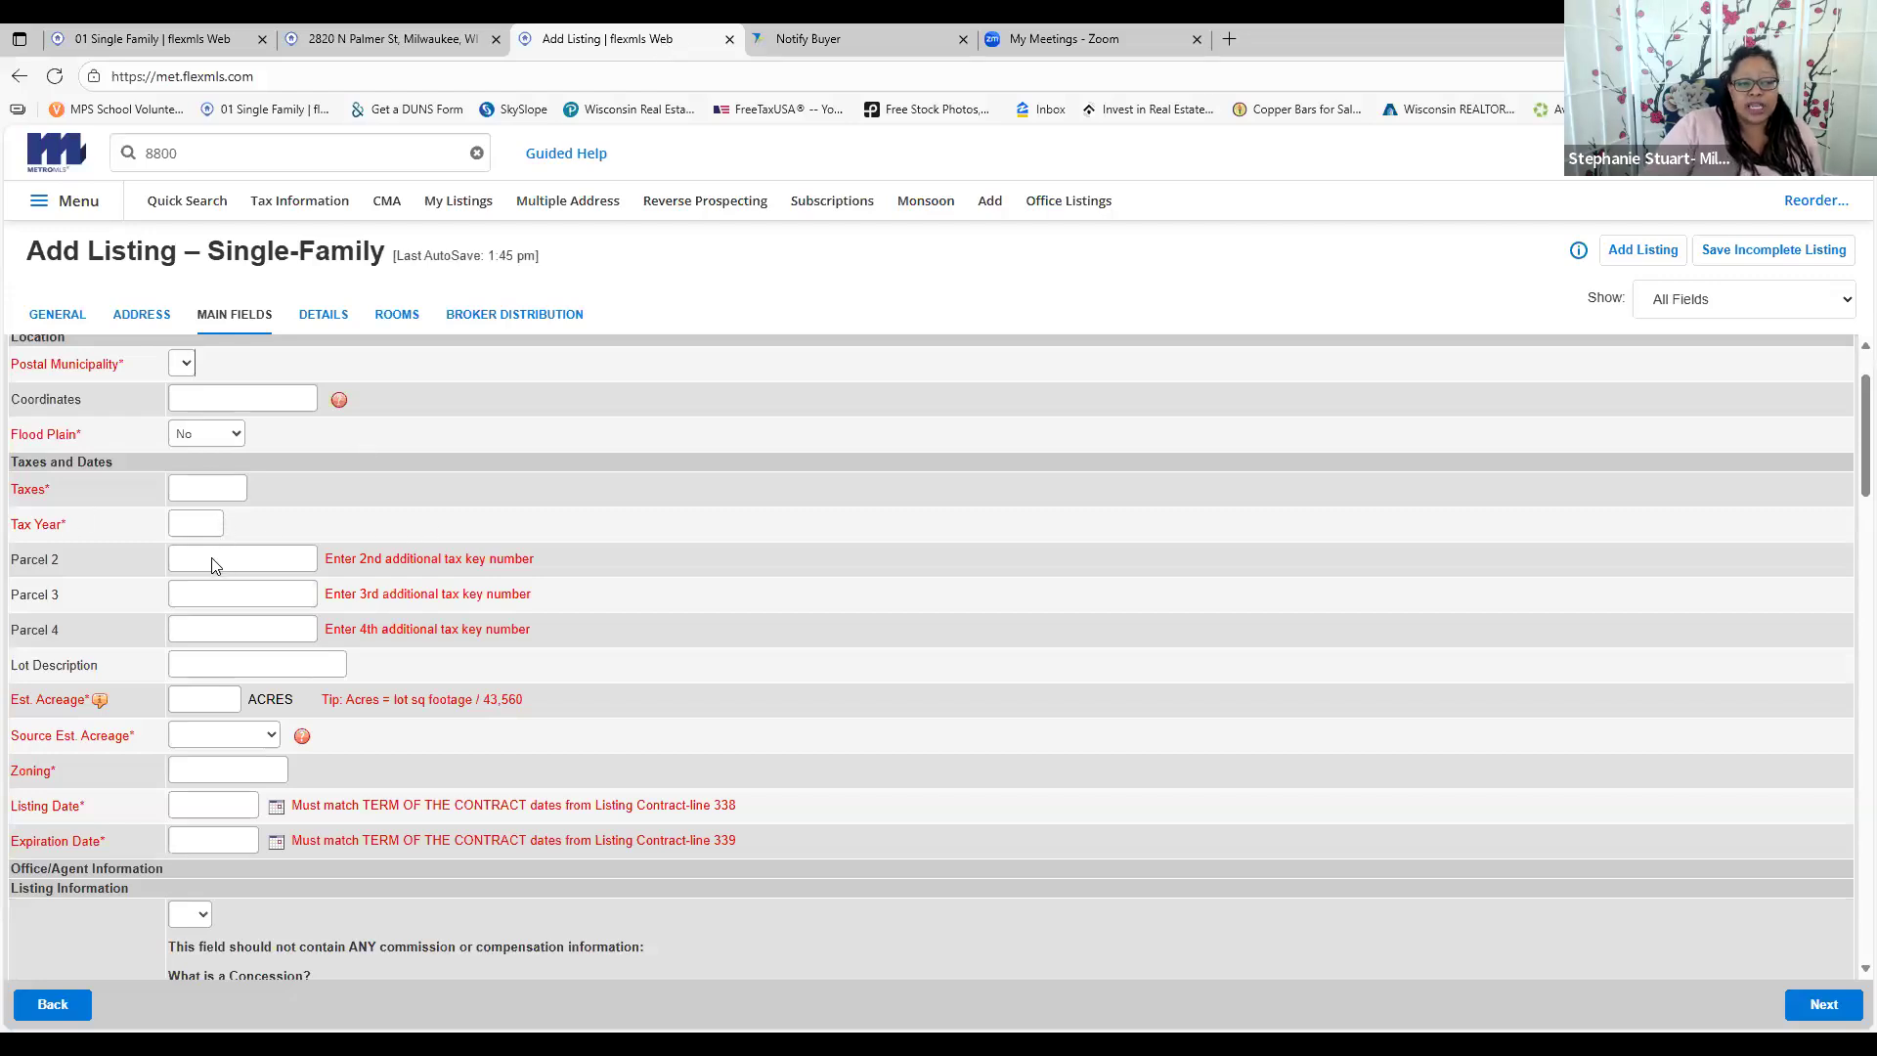
# Scroll past the still-blank MAIN FIELDS form and move the new listing on to its Details page
pyautogui.scroll(-2, 219, 565)
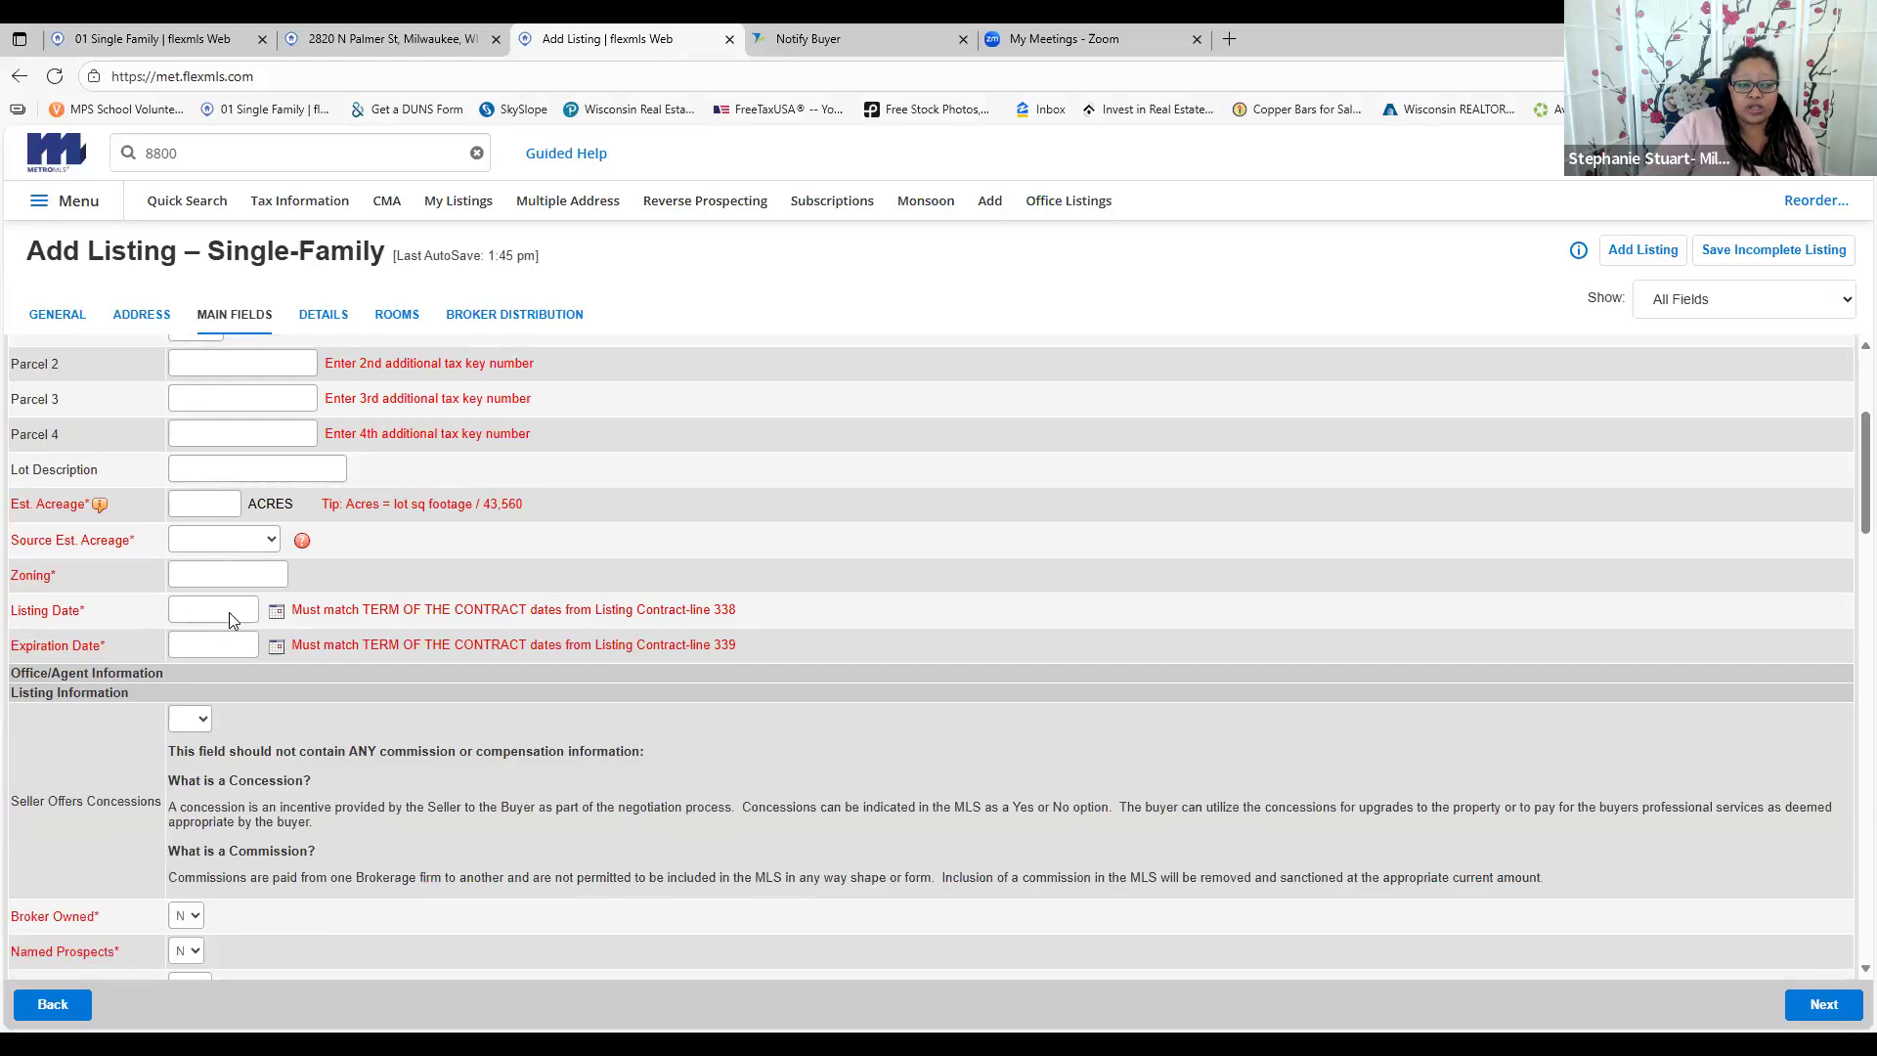
pyautogui.scroll(-3, 281, 668)
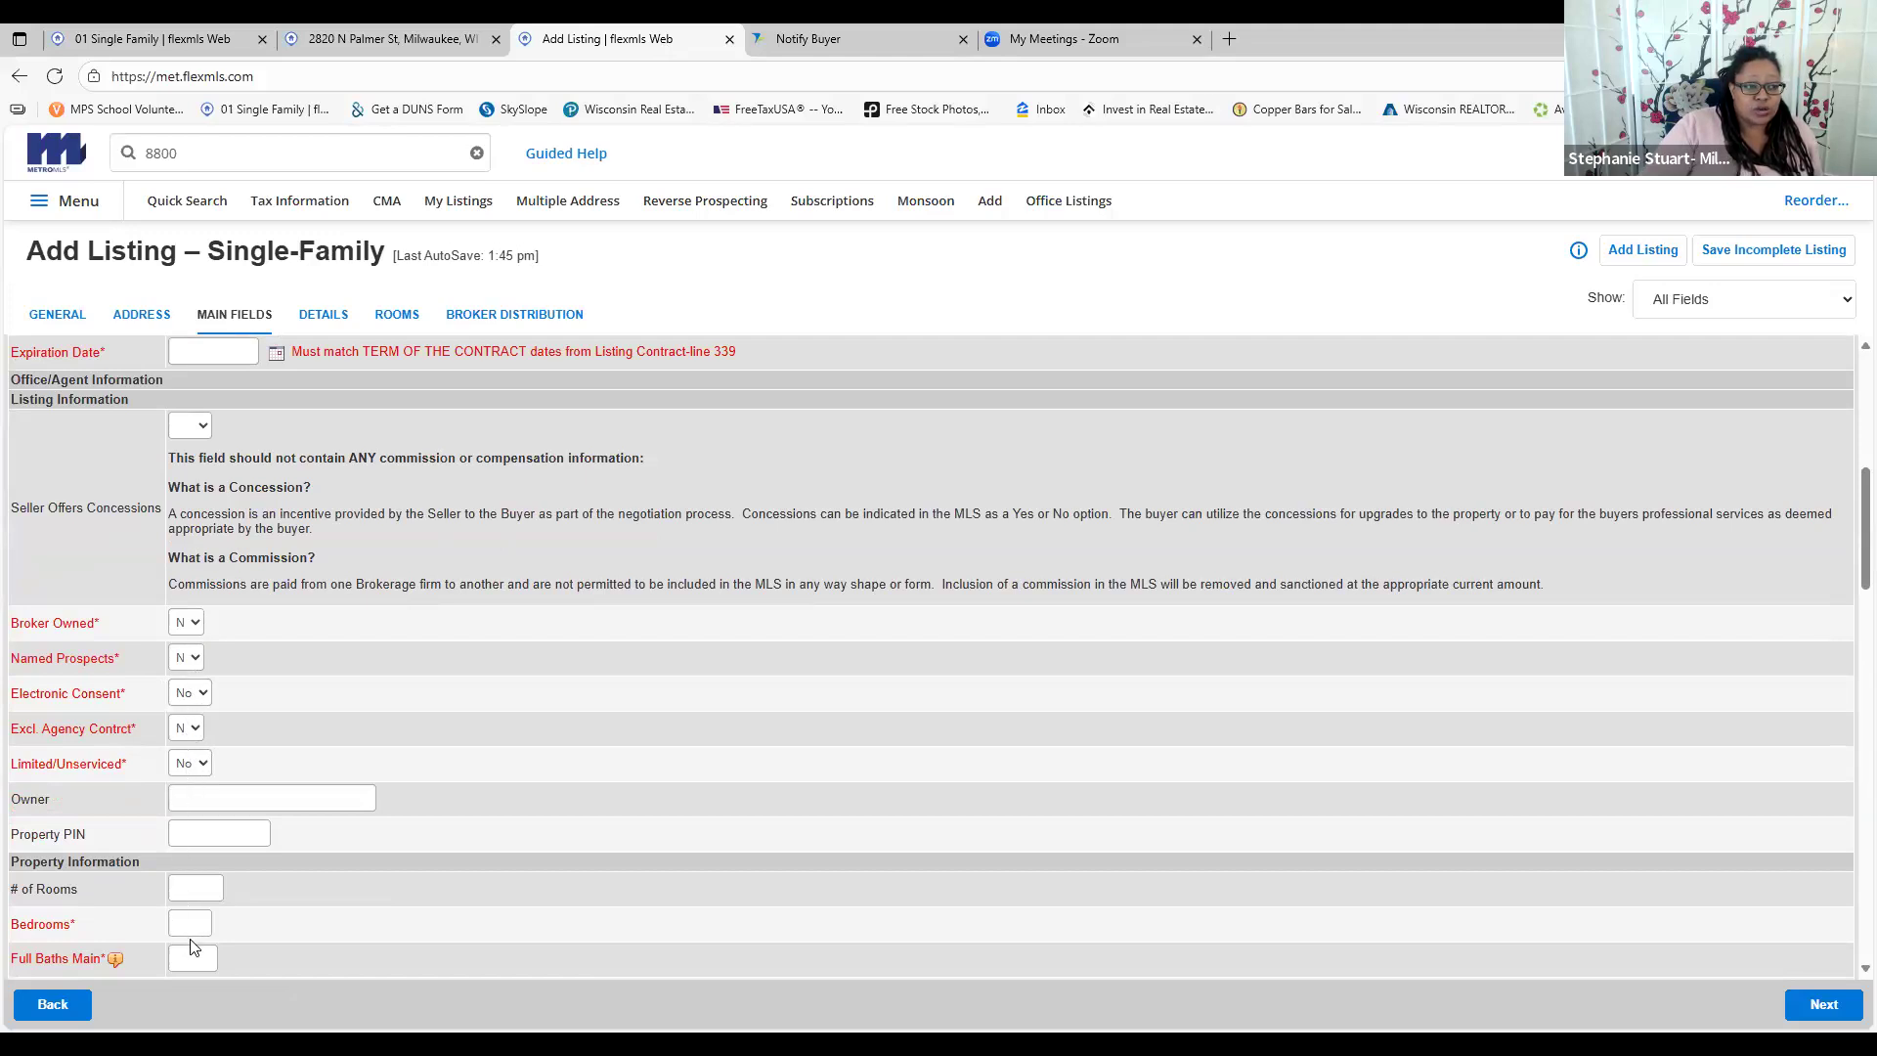
pyautogui.scroll(-5, 262, 853)
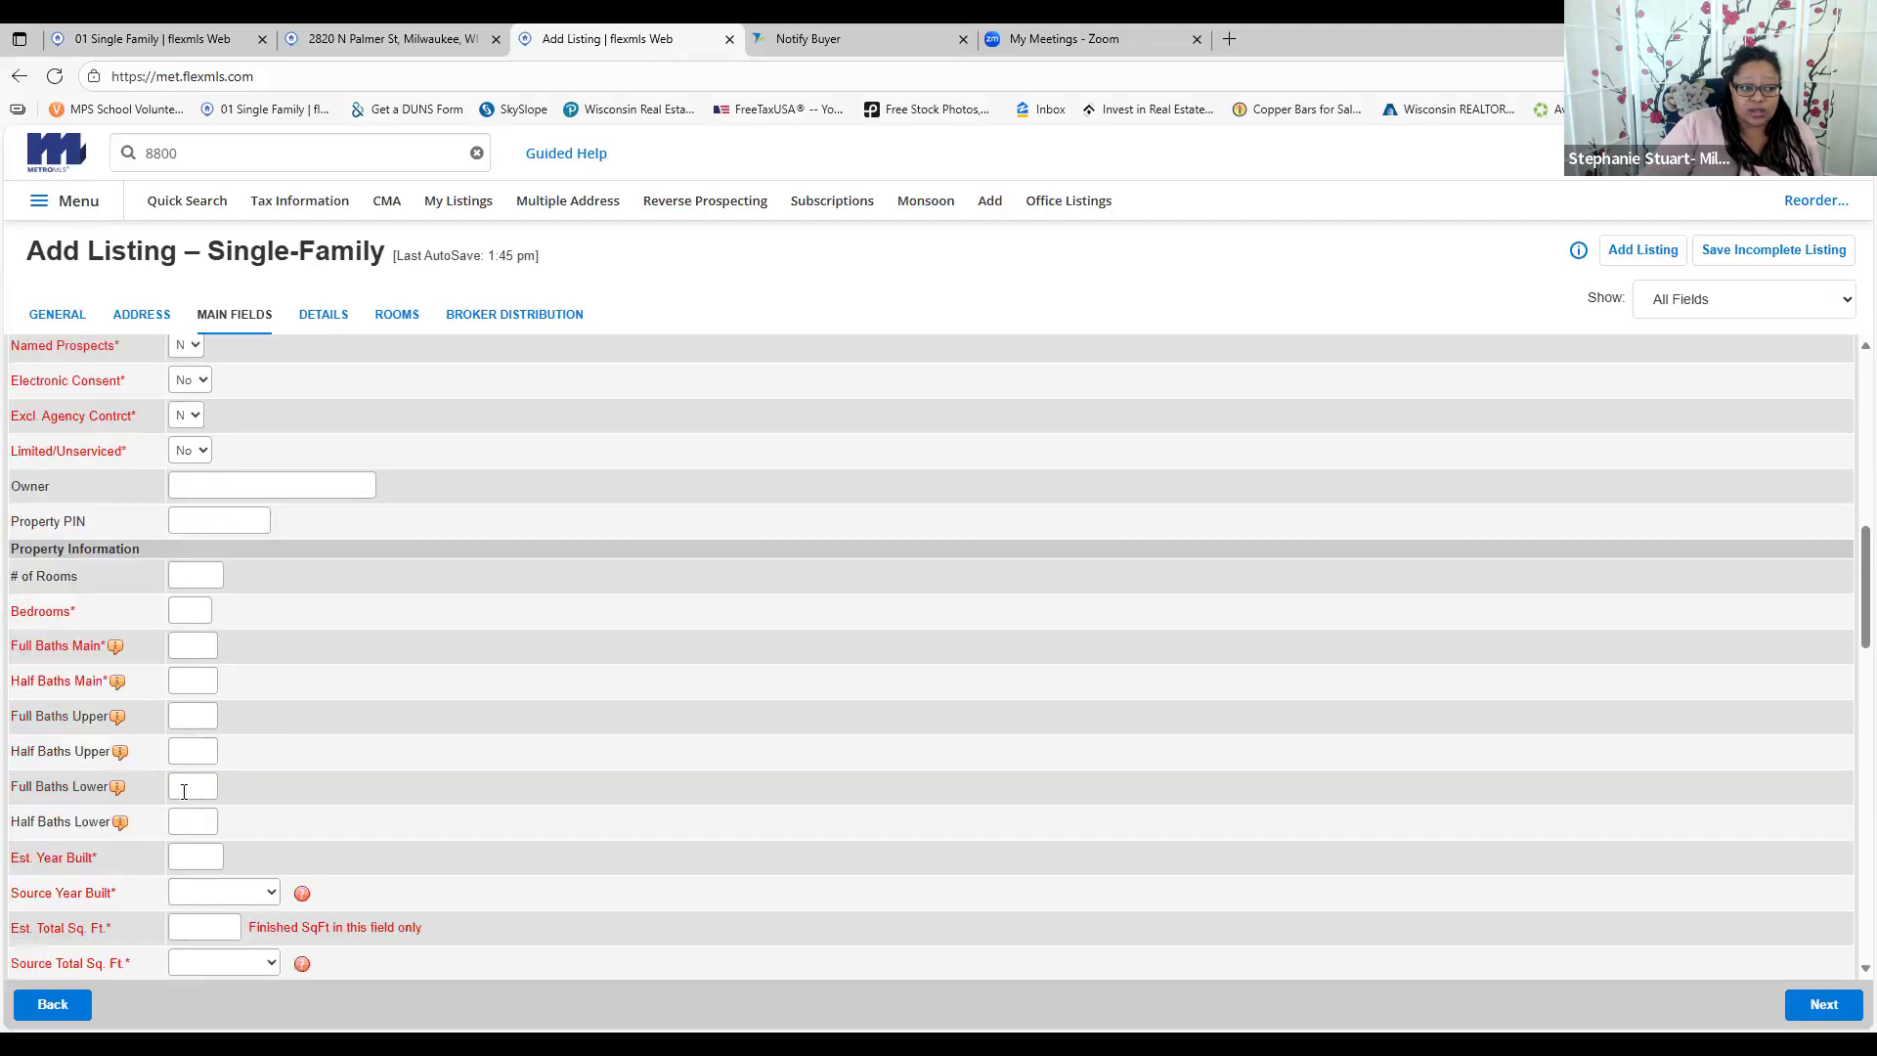
pyautogui.scroll(-4, 186, 813)
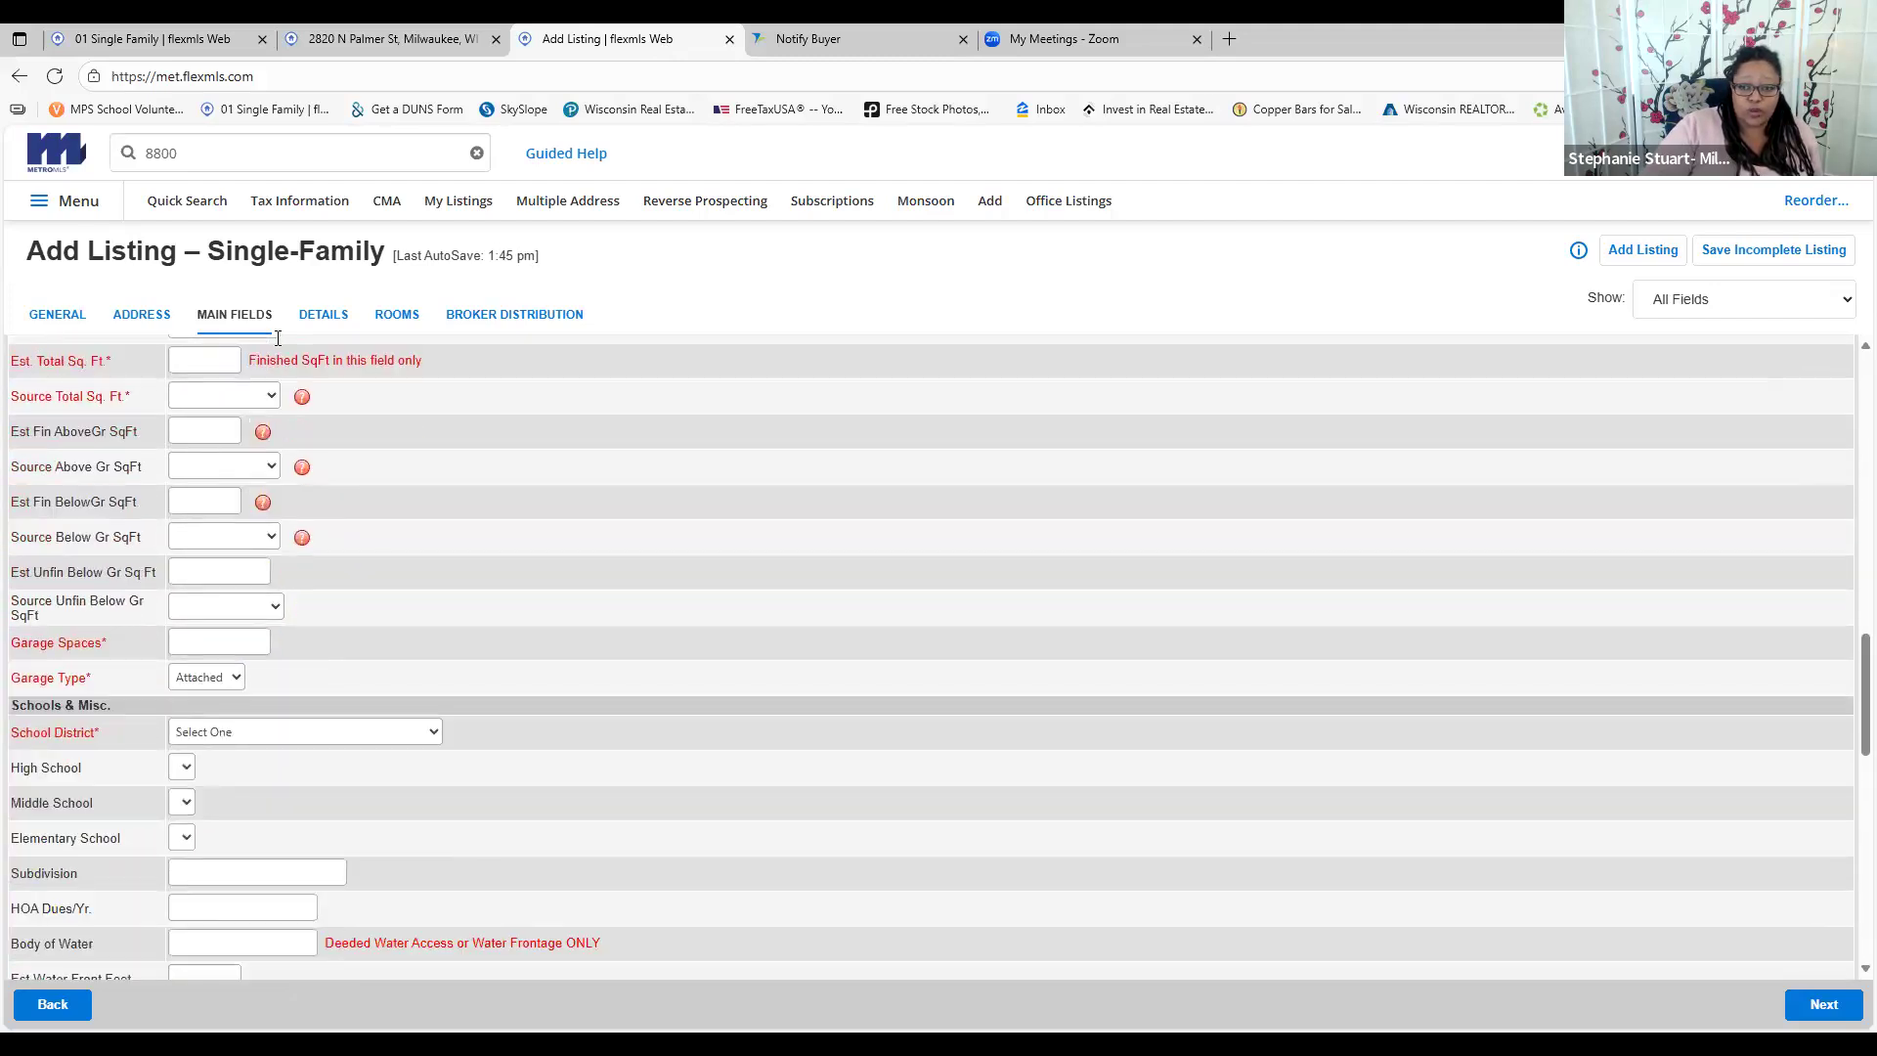
pyautogui.click(1825, 1007)
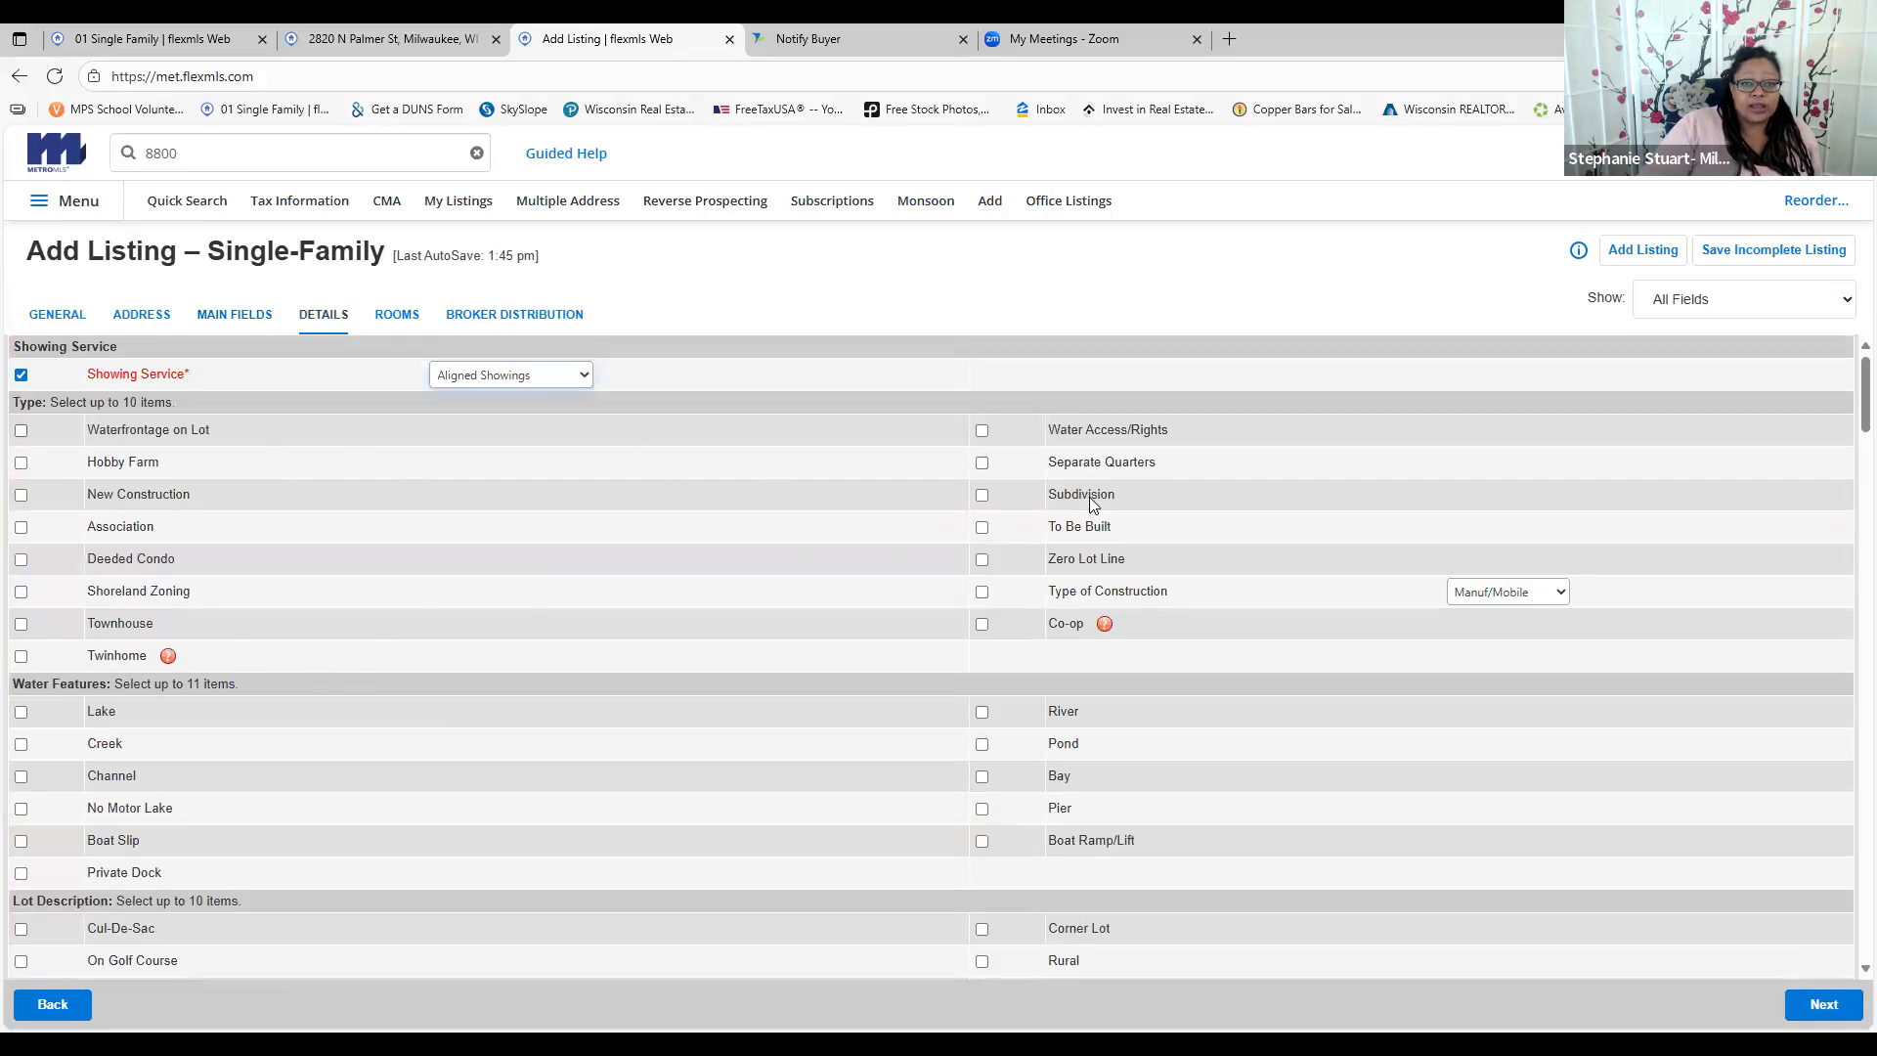
pyautogui.scroll(-2, 1150, 477)
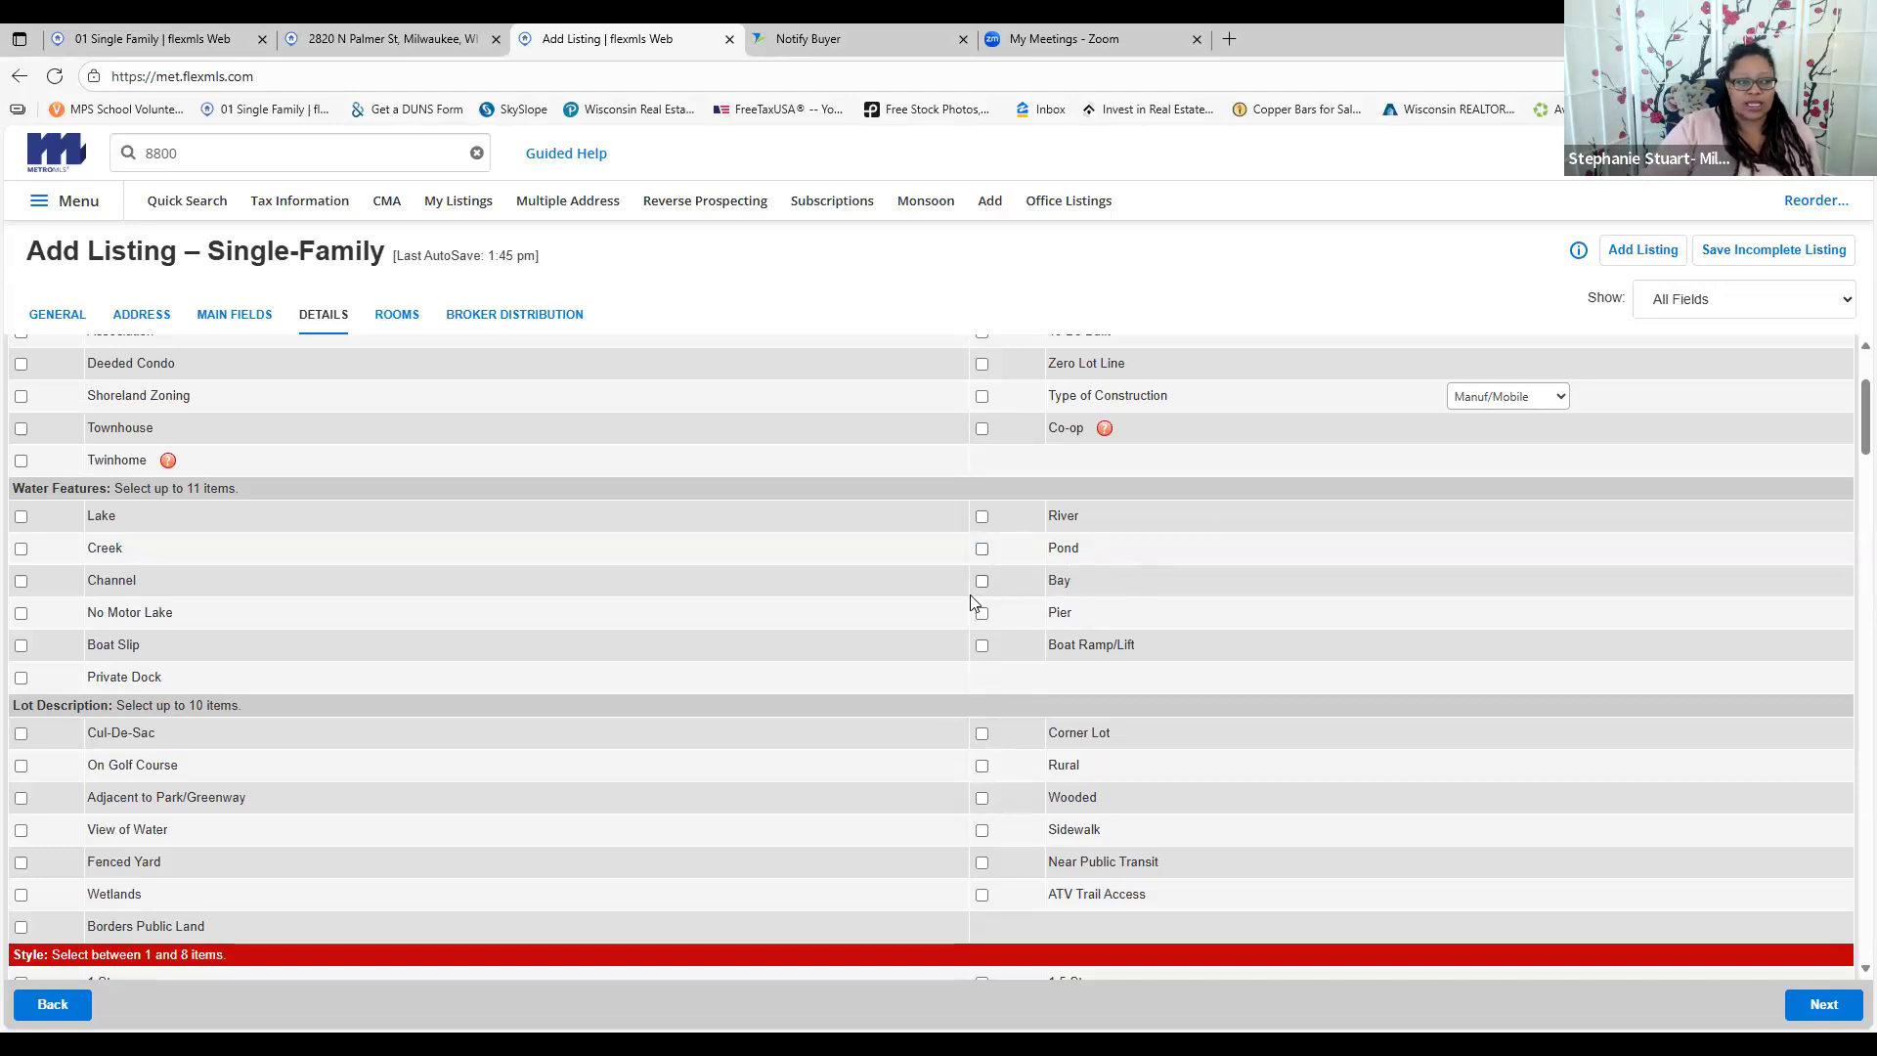
pyautogui.scroll(-3, 881, 635)
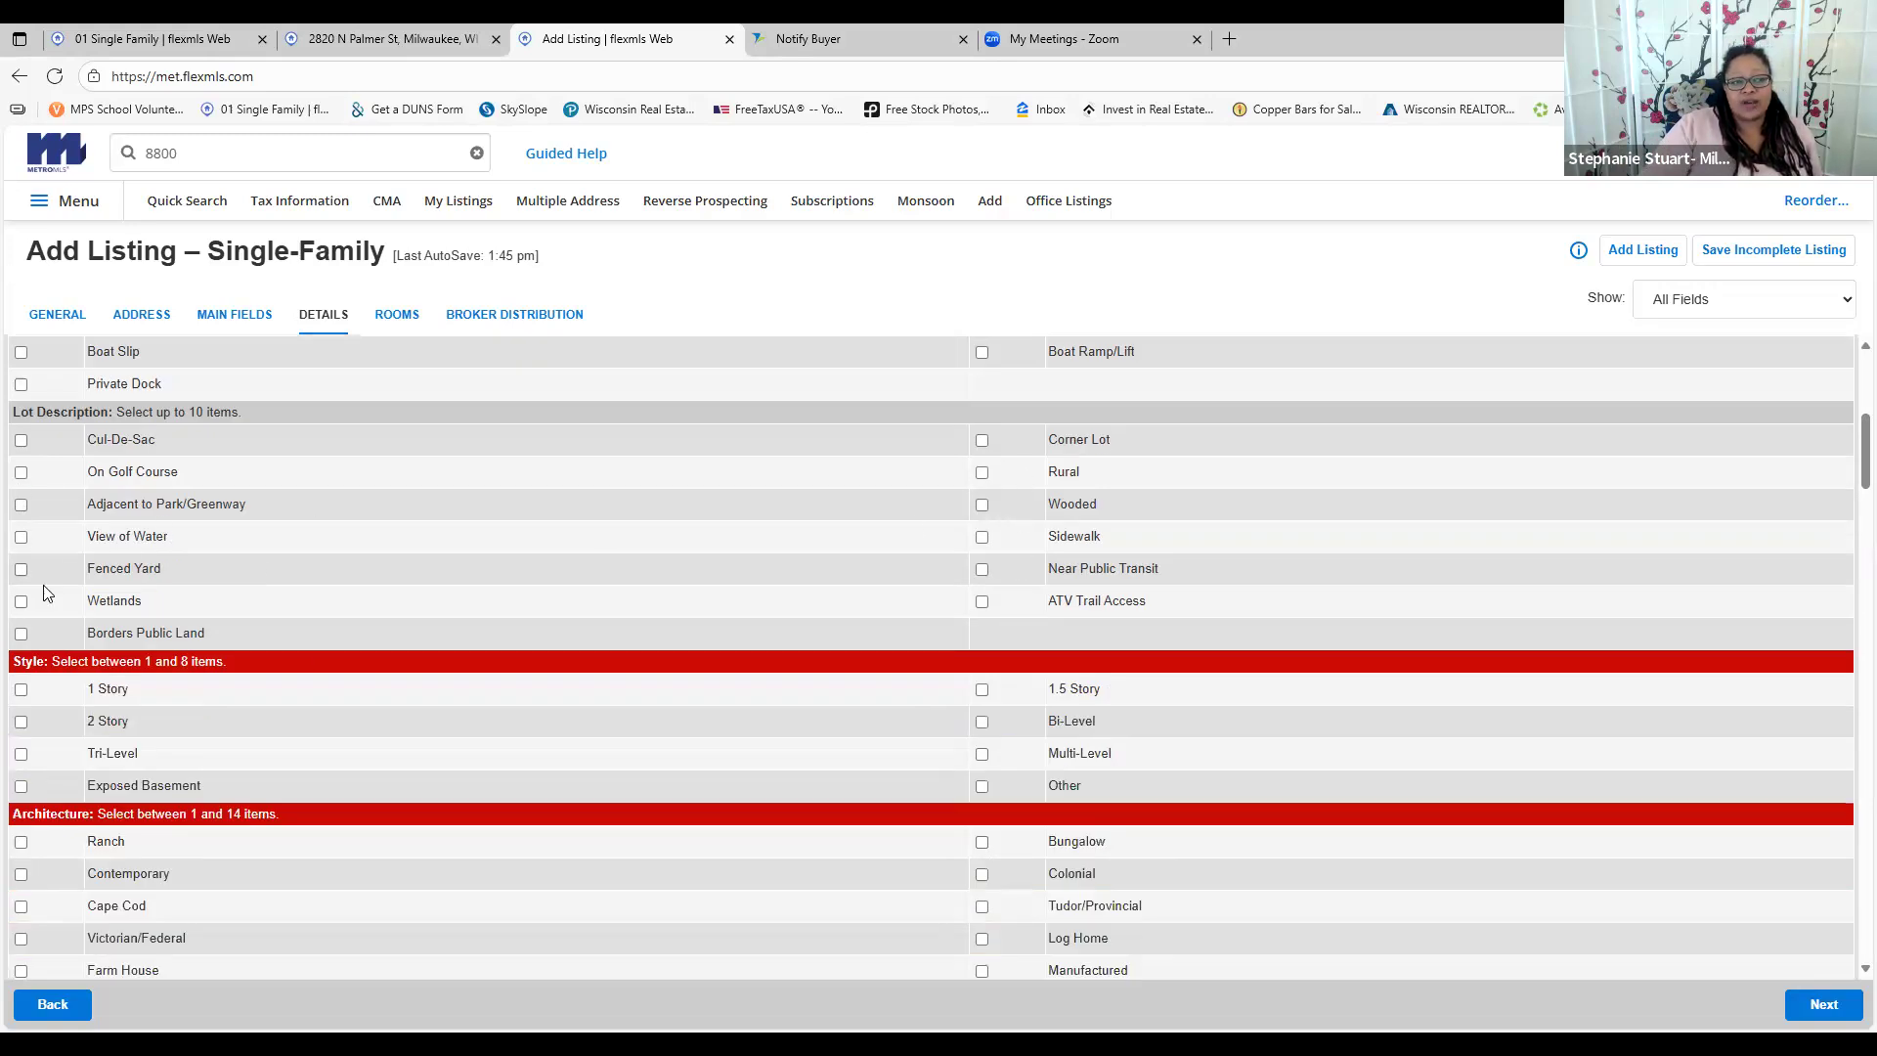
pyautogui.click(983, 571)
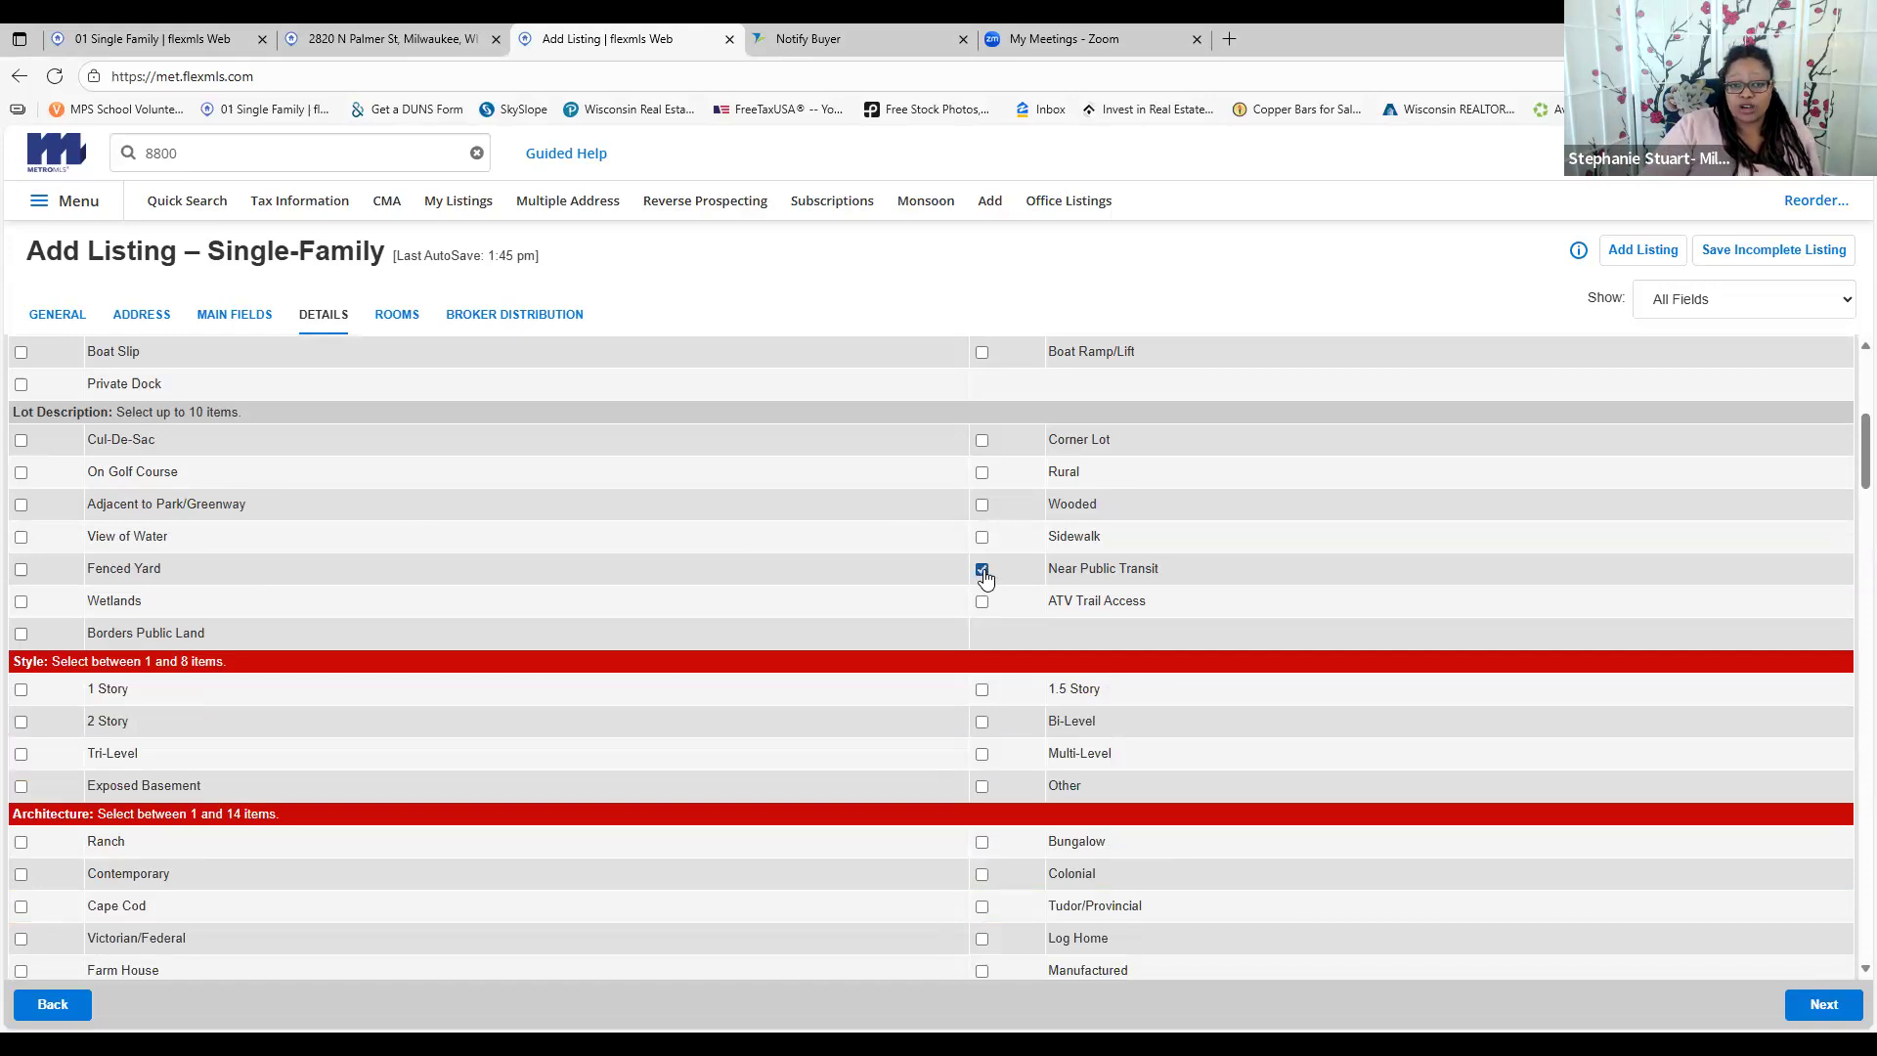
pyautogui.click(983, 572)
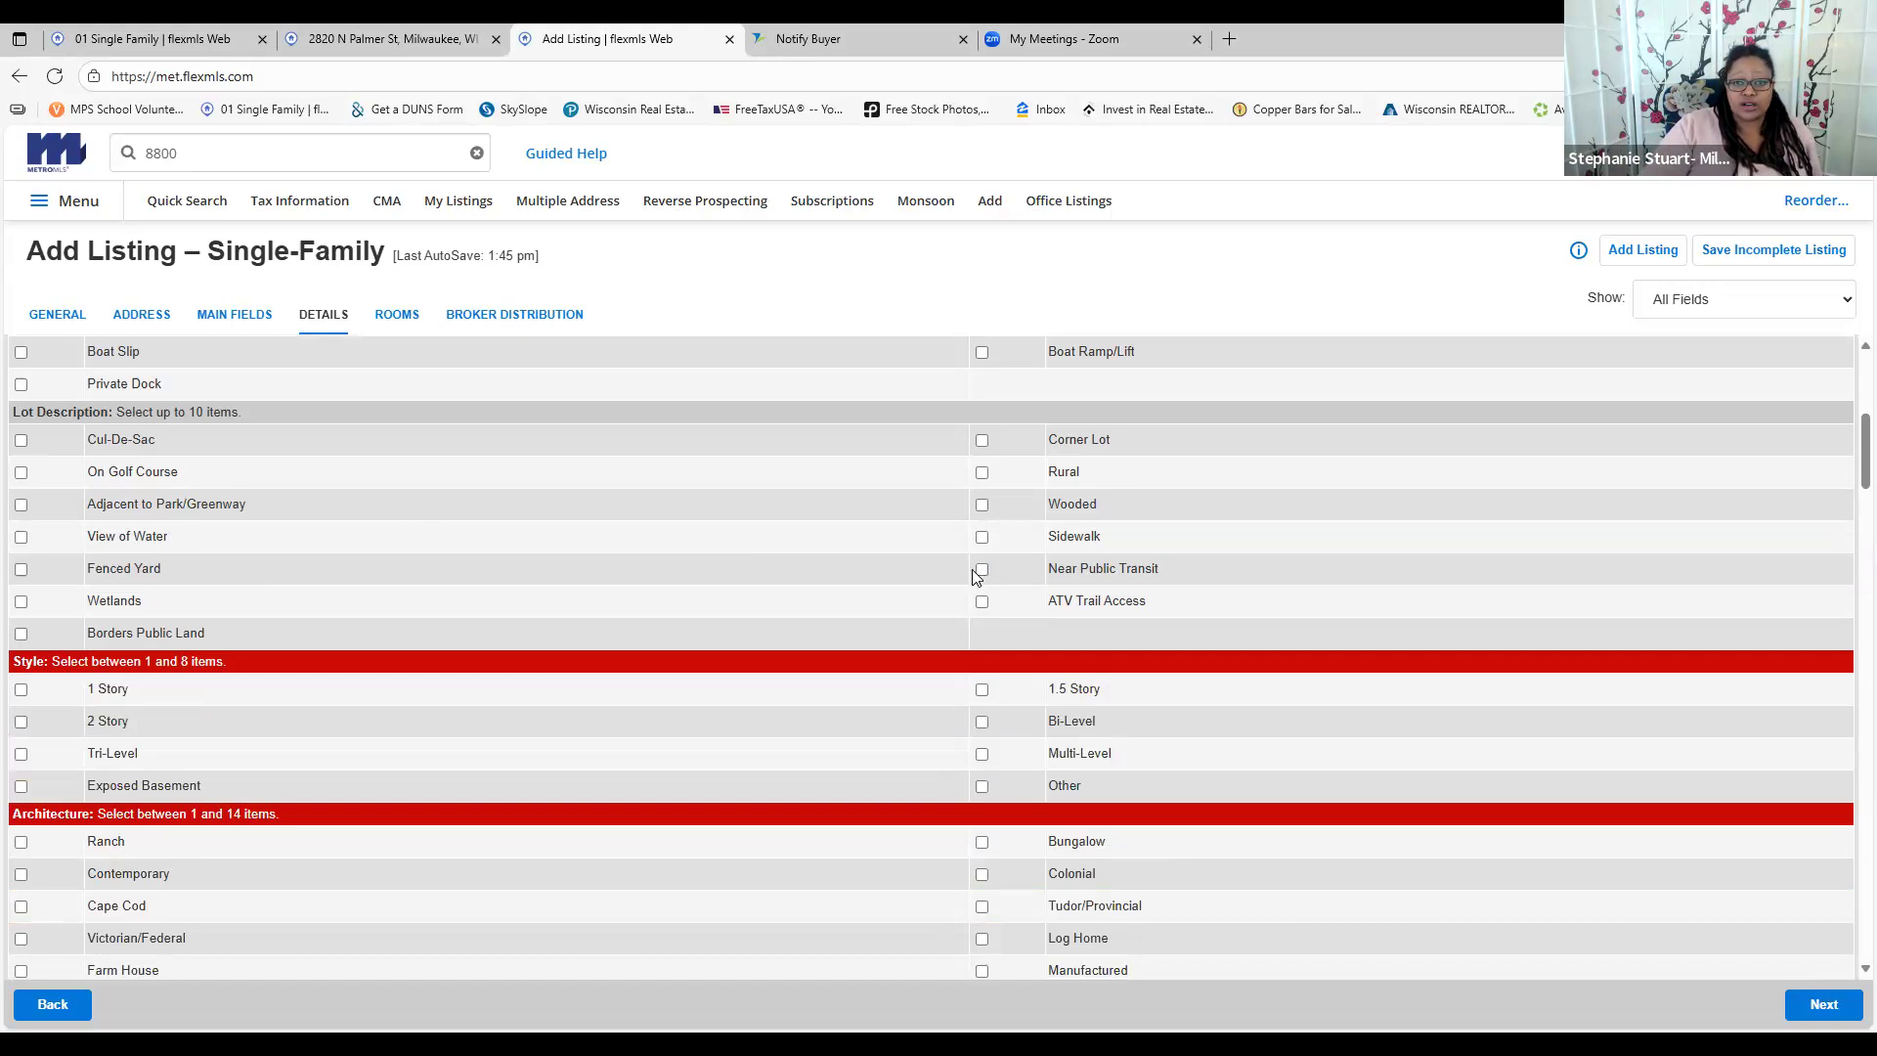
pyautogui.click(982, 441)
pyautogui.click(983, 441)
pyautogui.rightClick(194, 462)
pyautogui.click(604, 475)
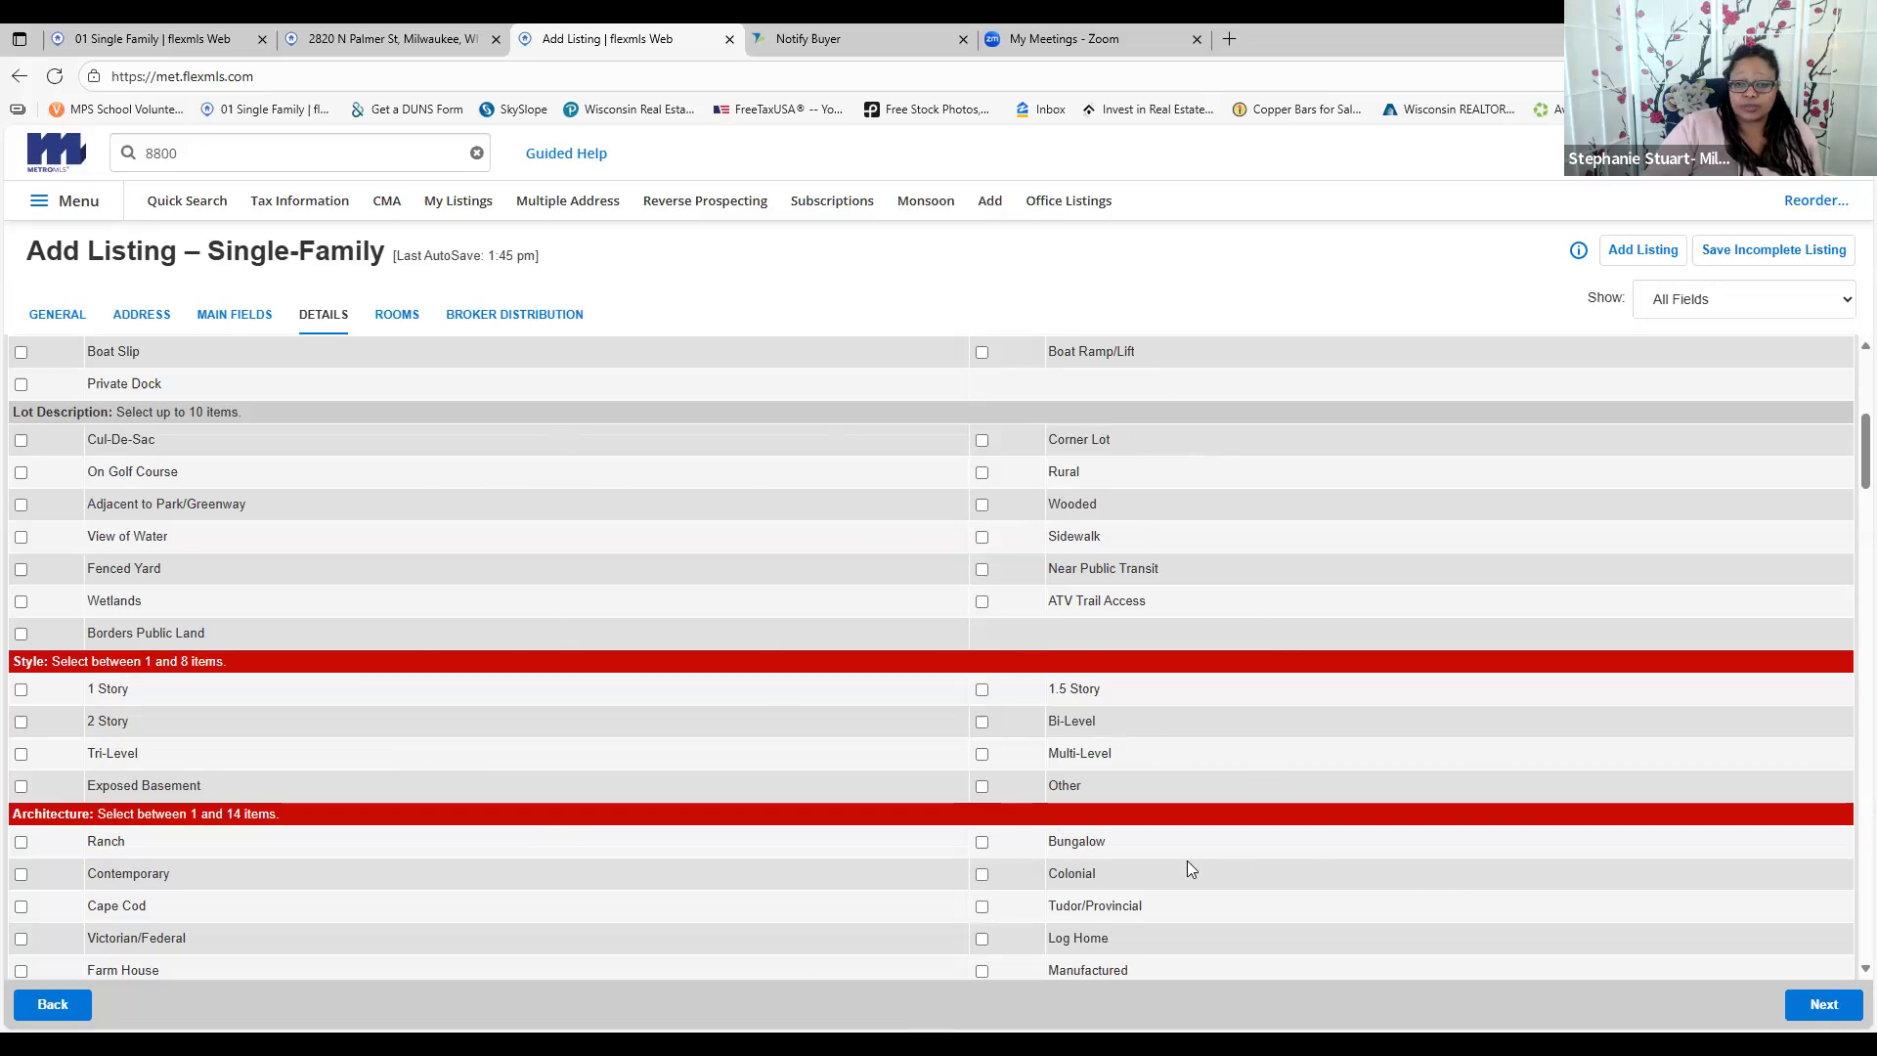
pyautogui.scroll(-2, 154, 590)
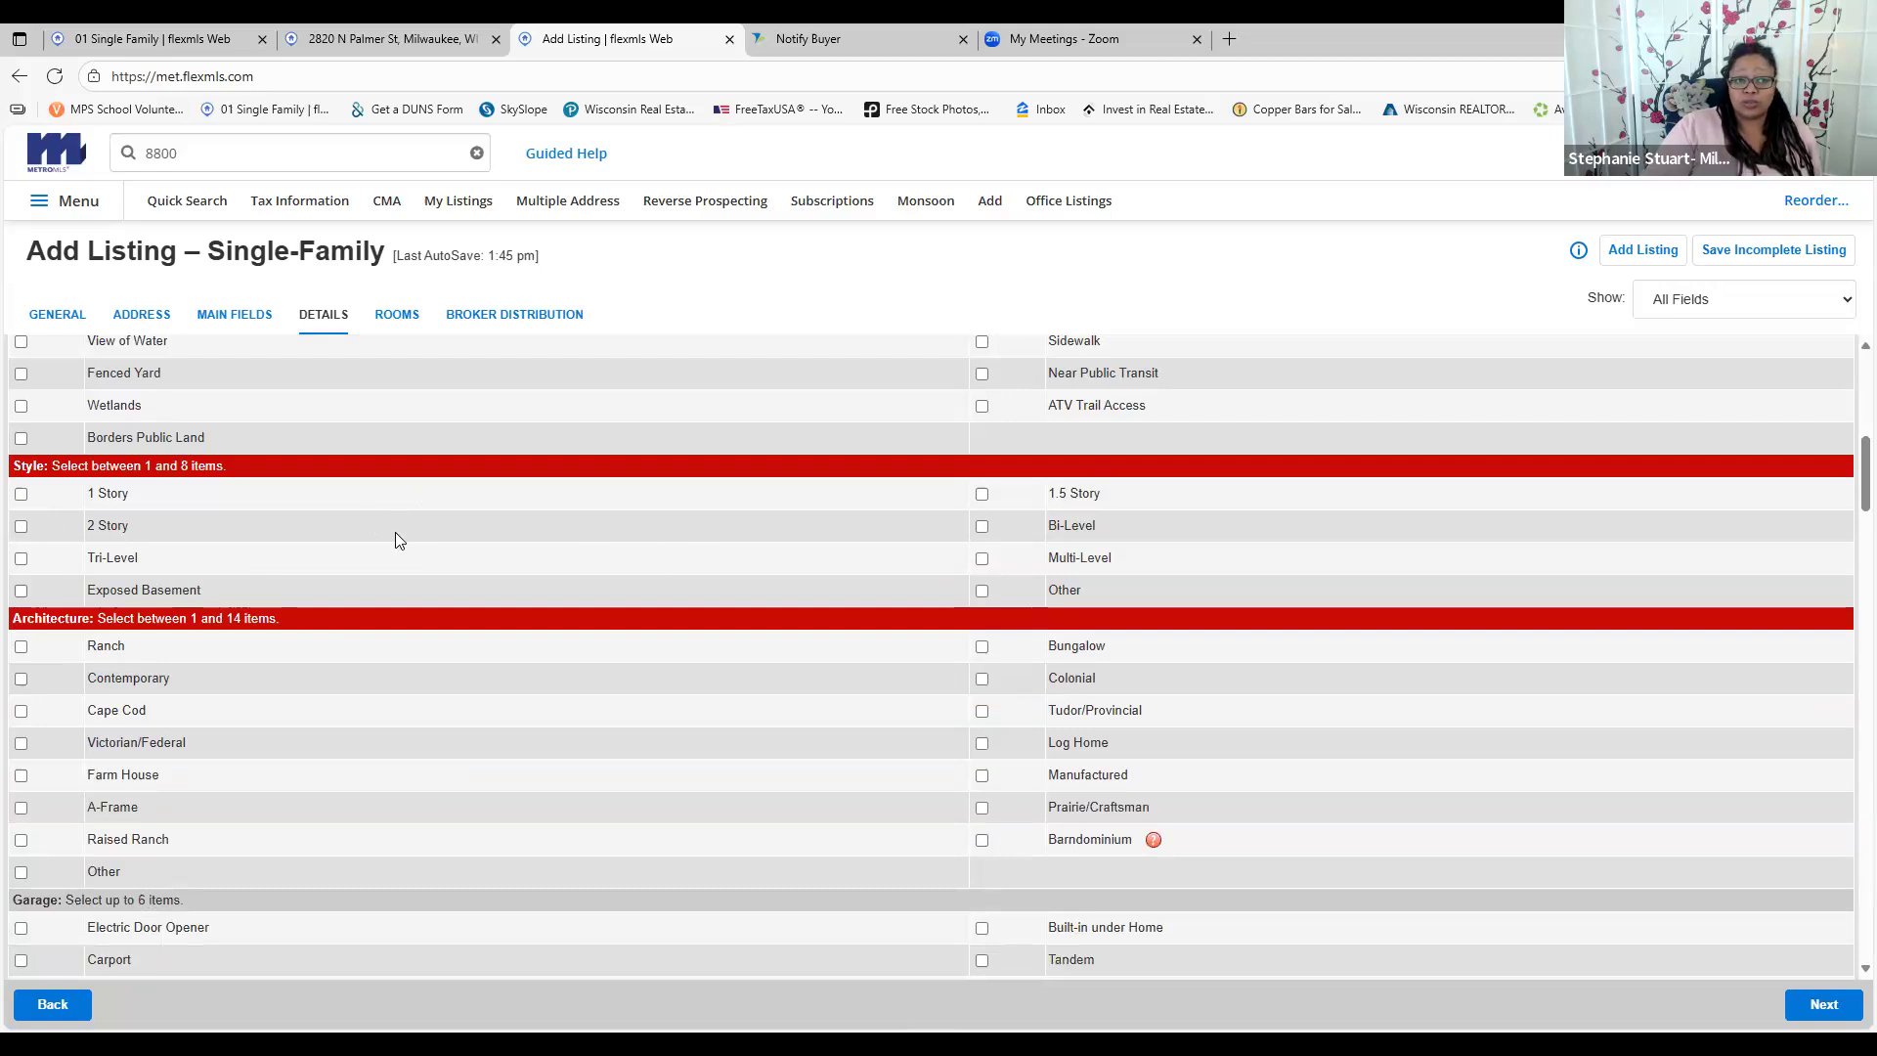
pyautogui.click(21, 526)
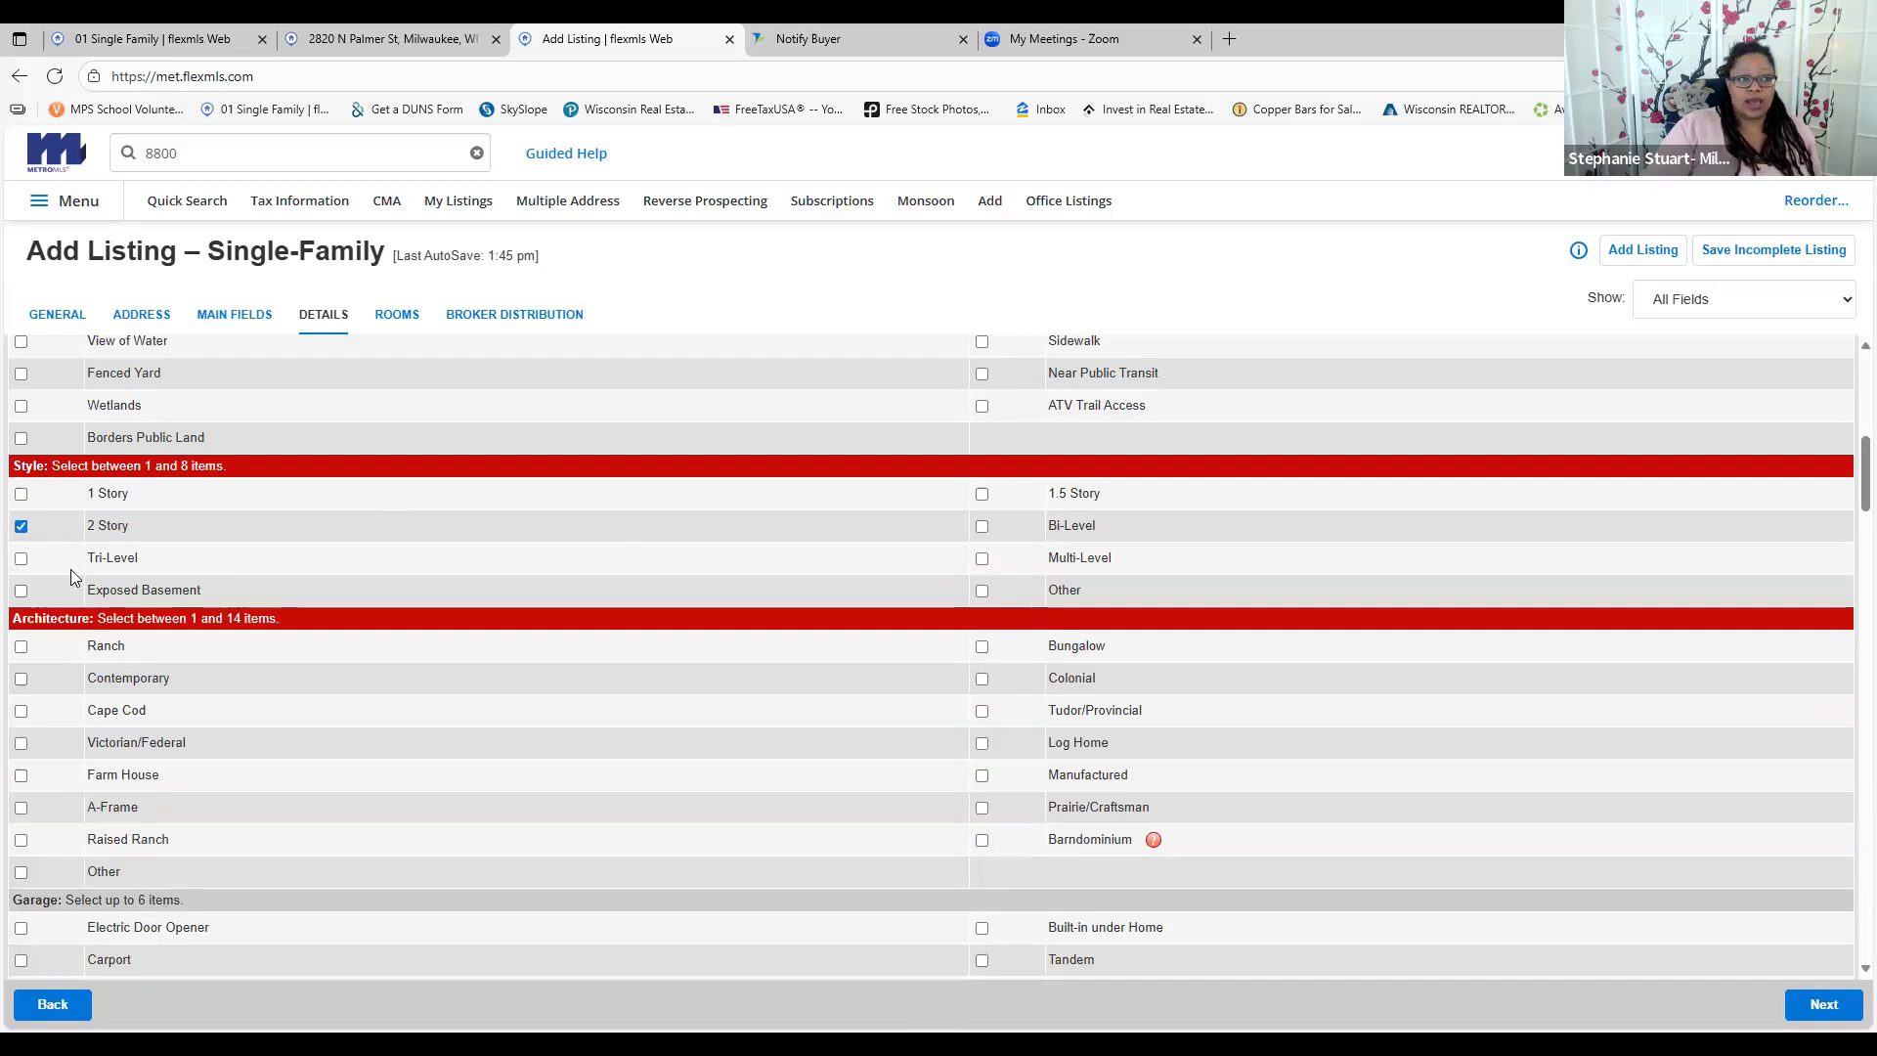
pyautogui.click(20, 526)
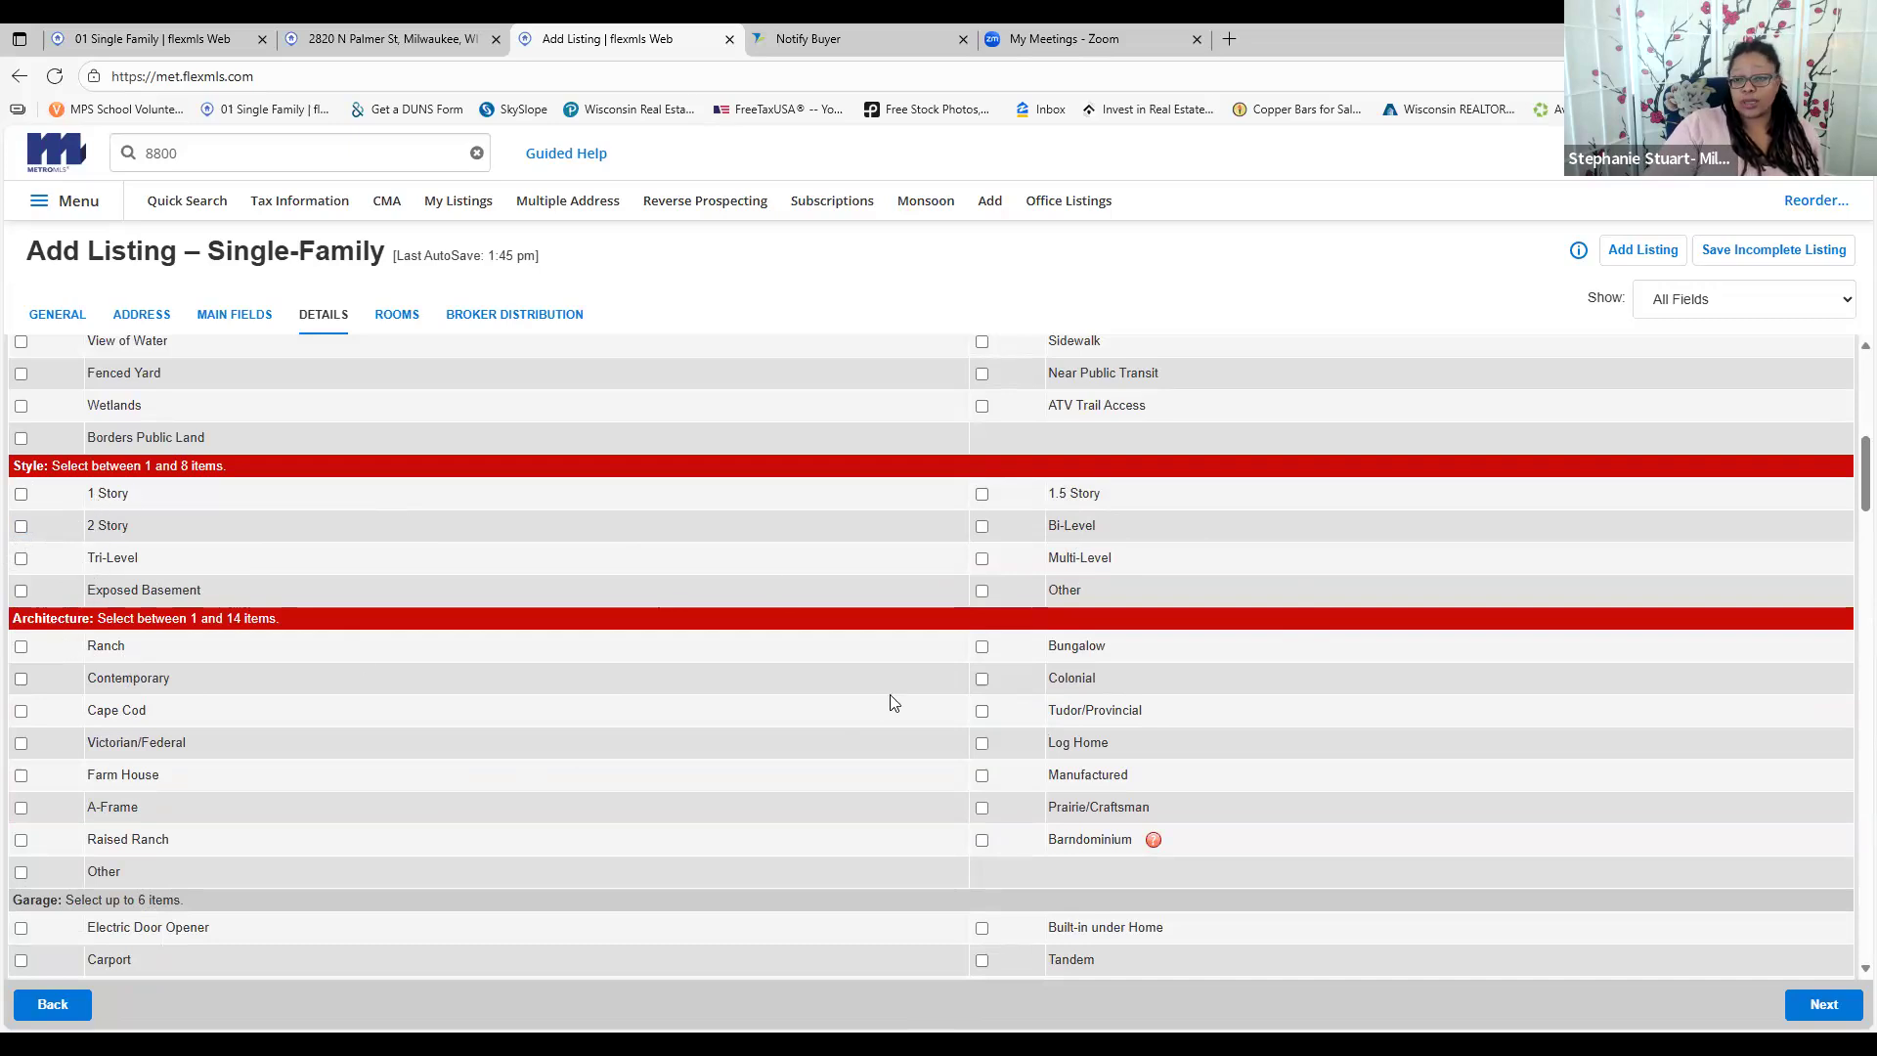
pyautogui.scroll(-4, 741, 759)
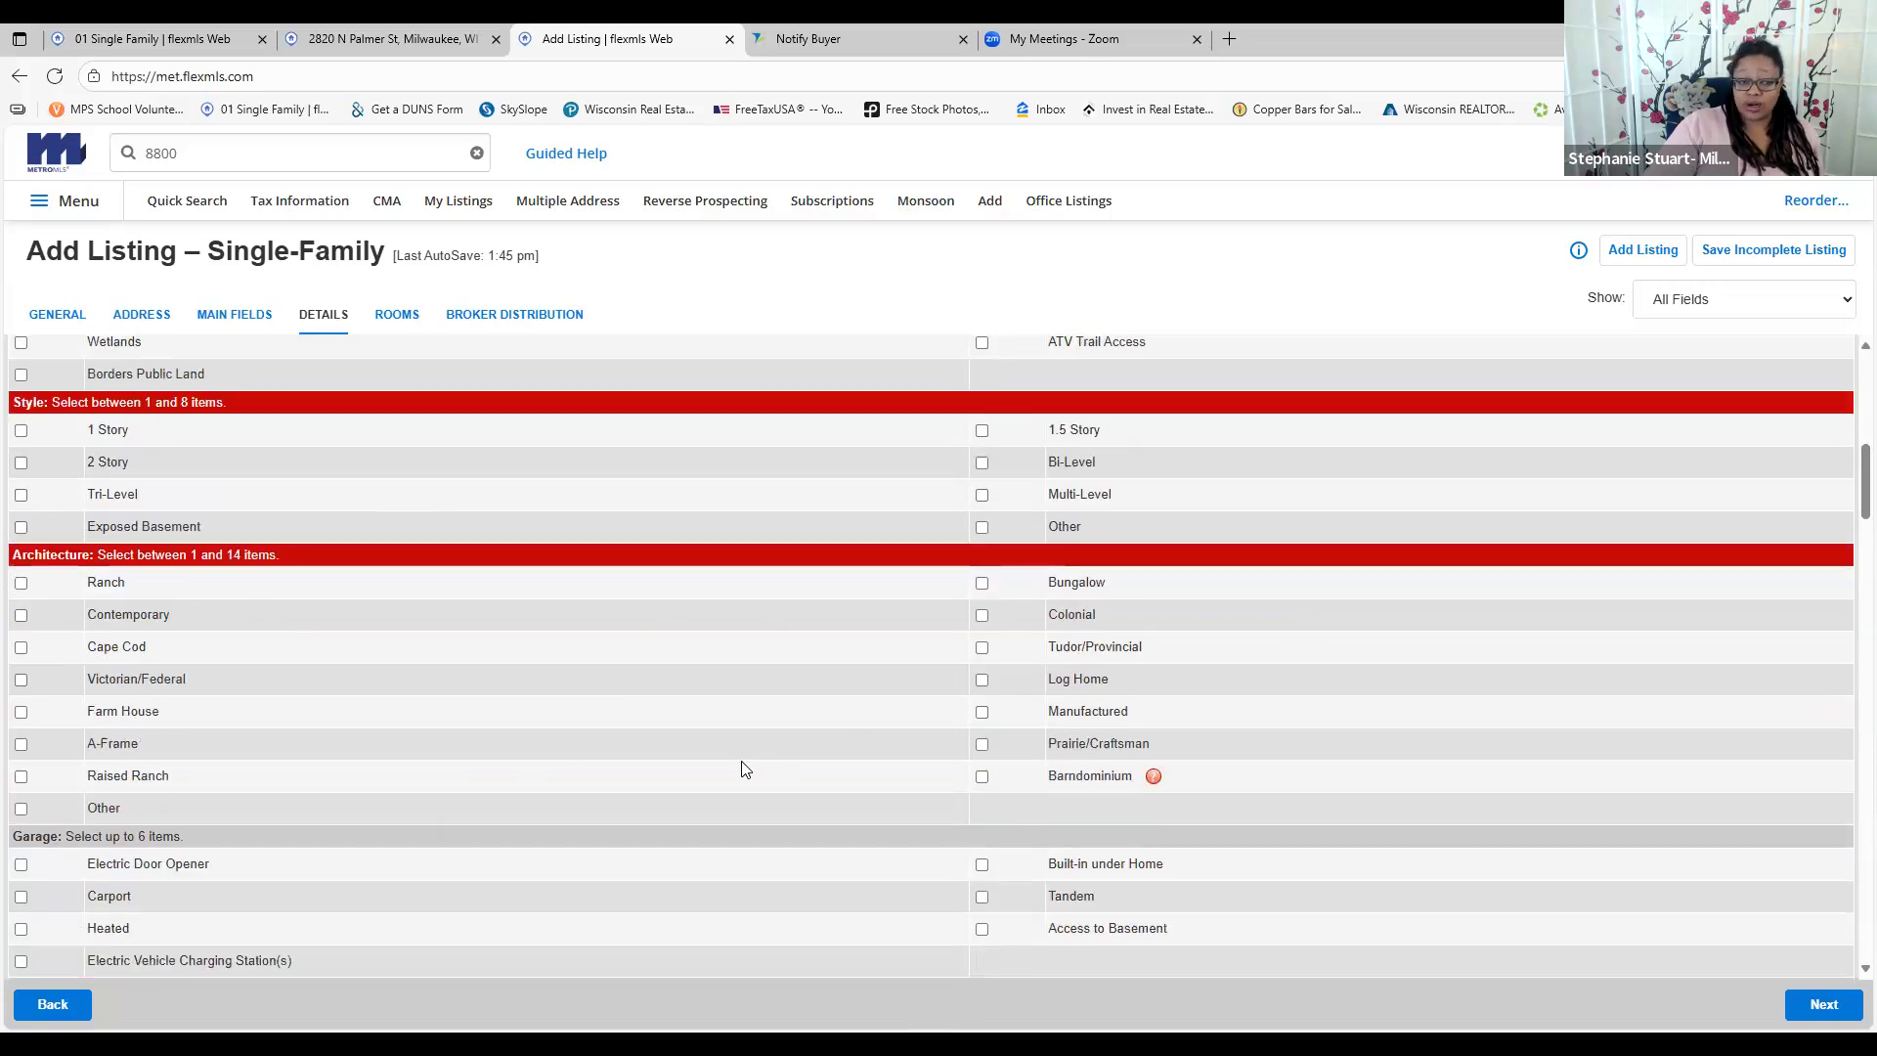
pyautogui.scroll(-8, 741, 761)
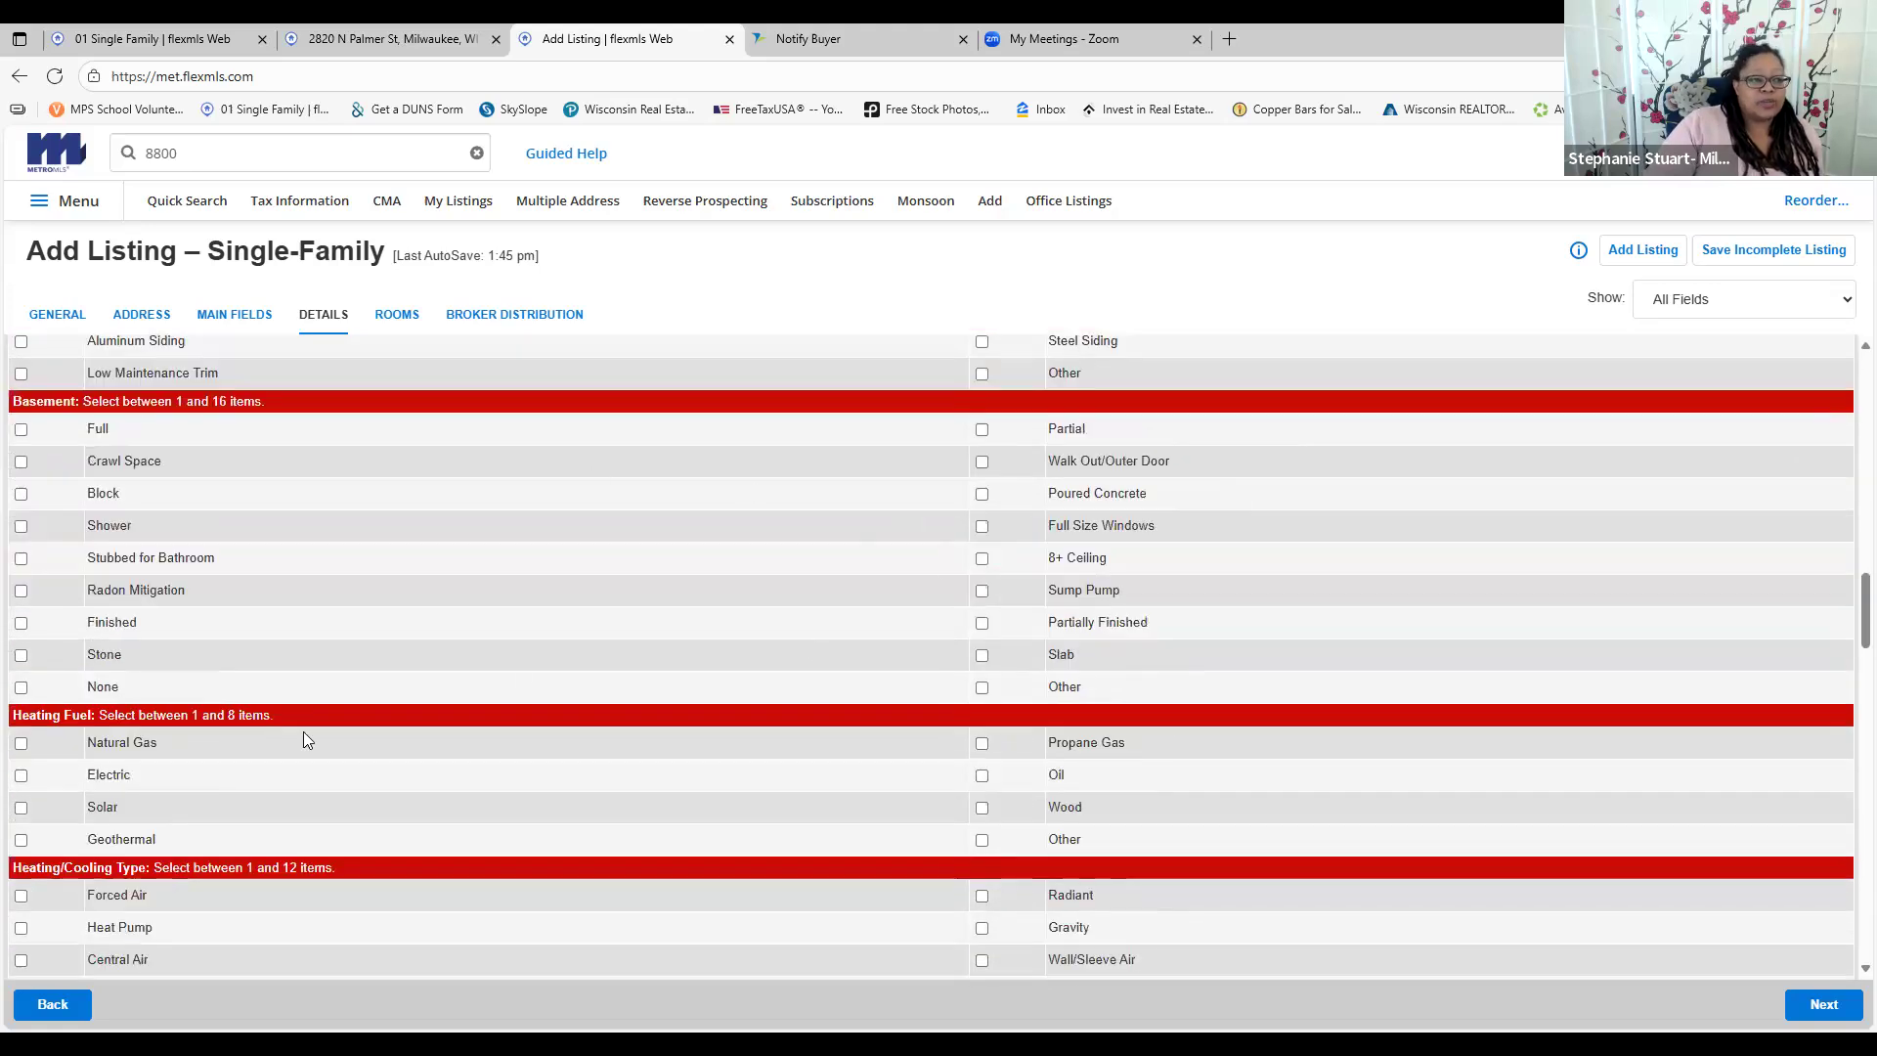
pyautogui.scroll(-3, 464, 751)
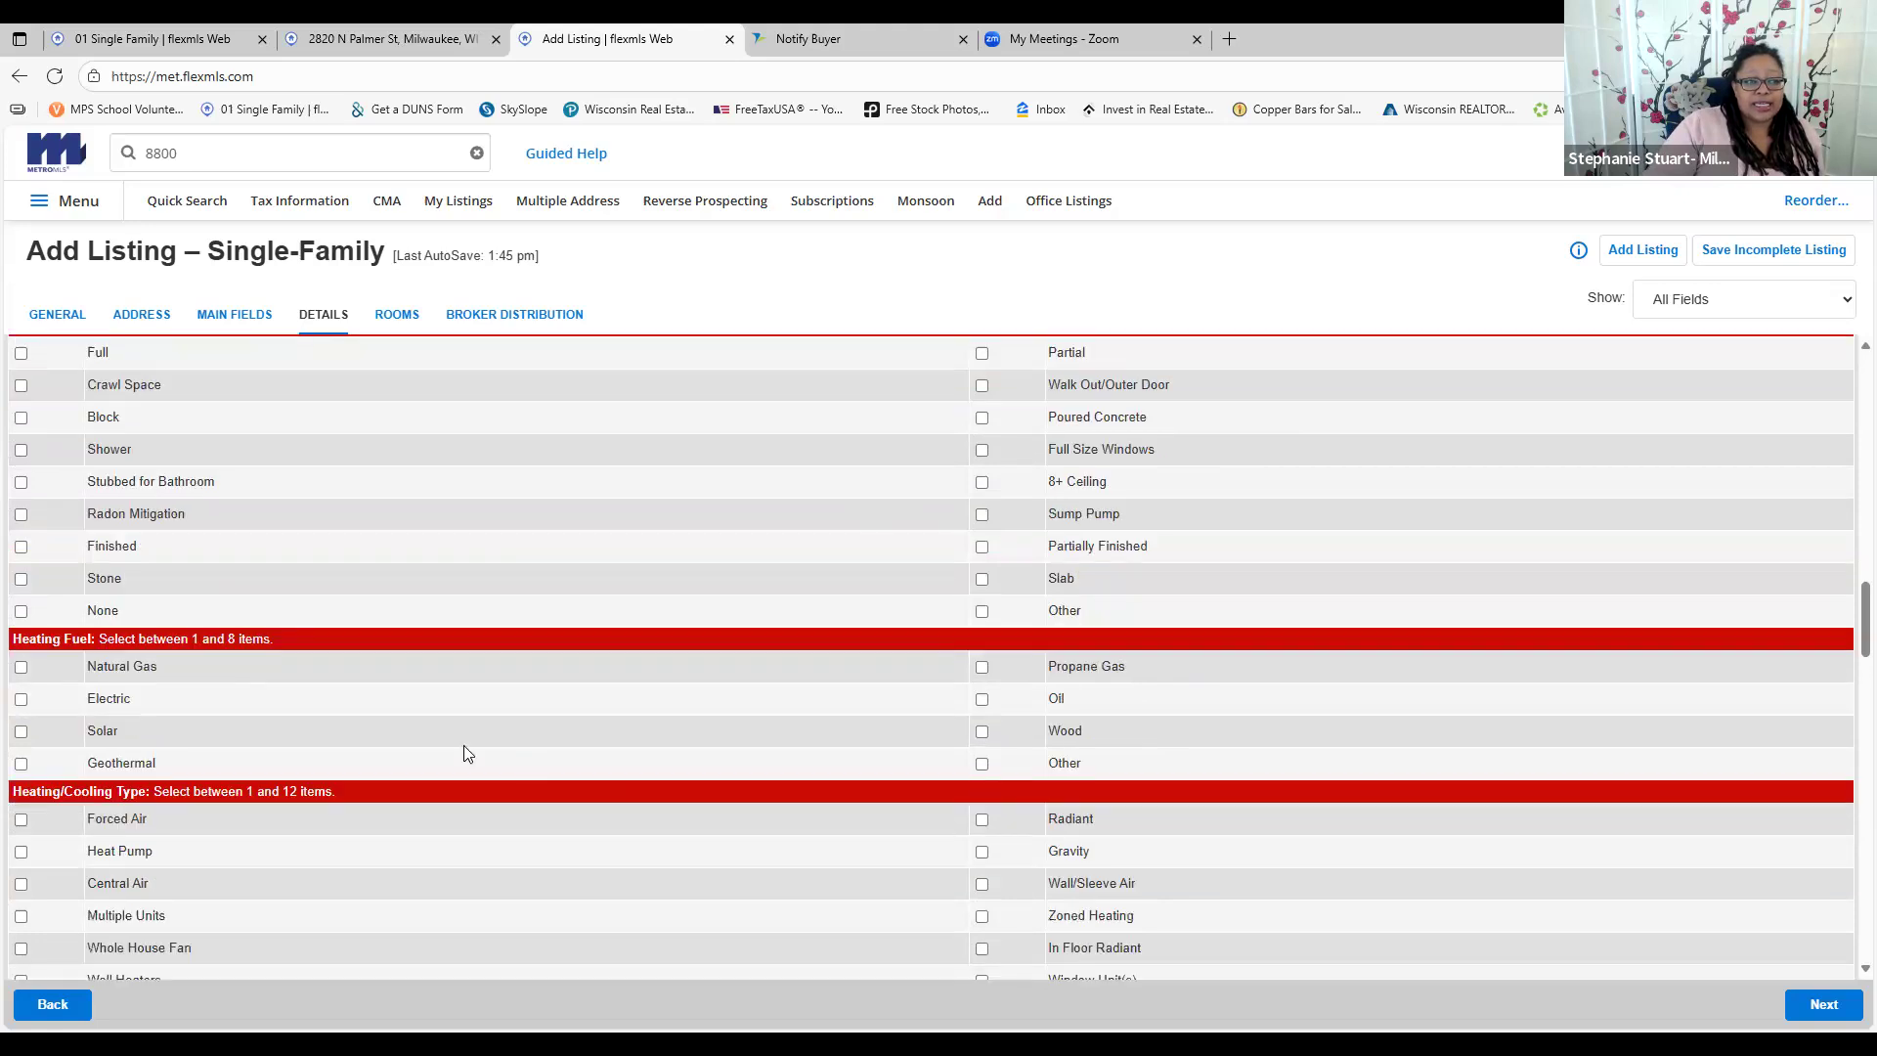
pyautogui.scroll(-1, 499, 769)
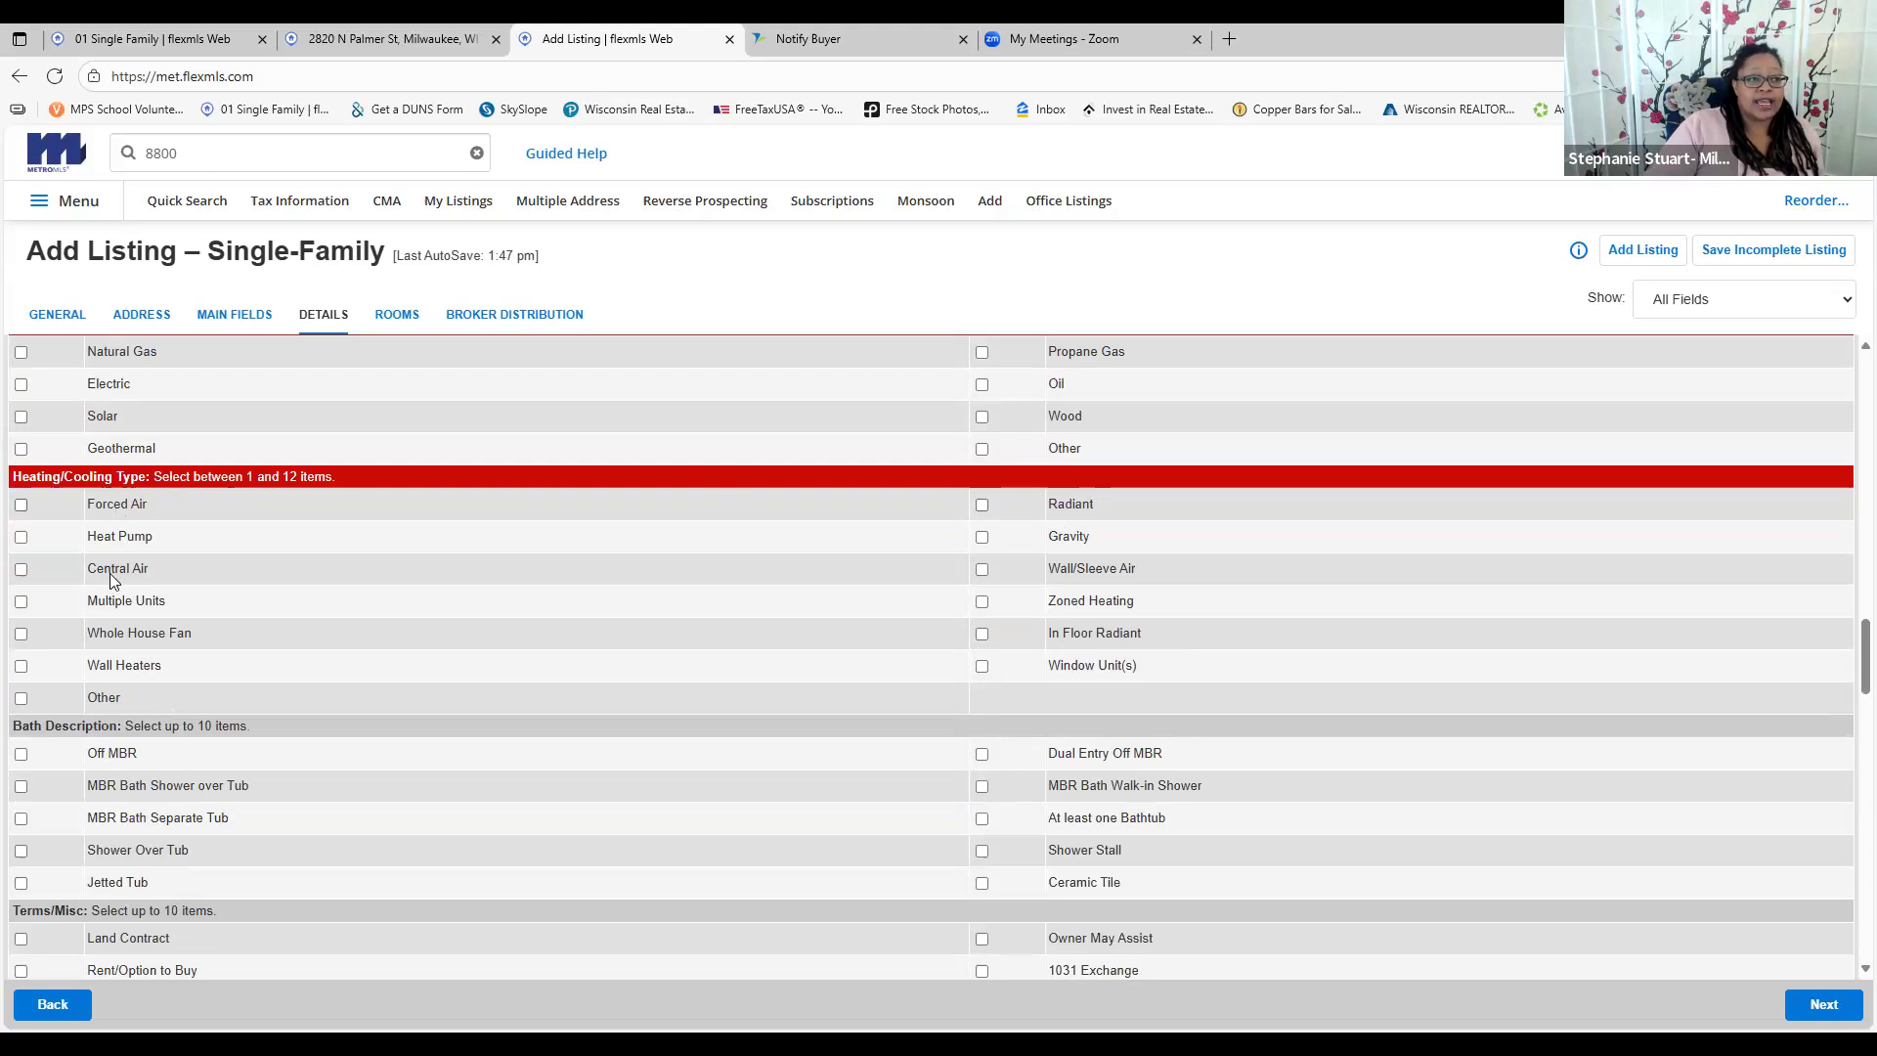
pyautogui.scroll(-3, 847, 654)
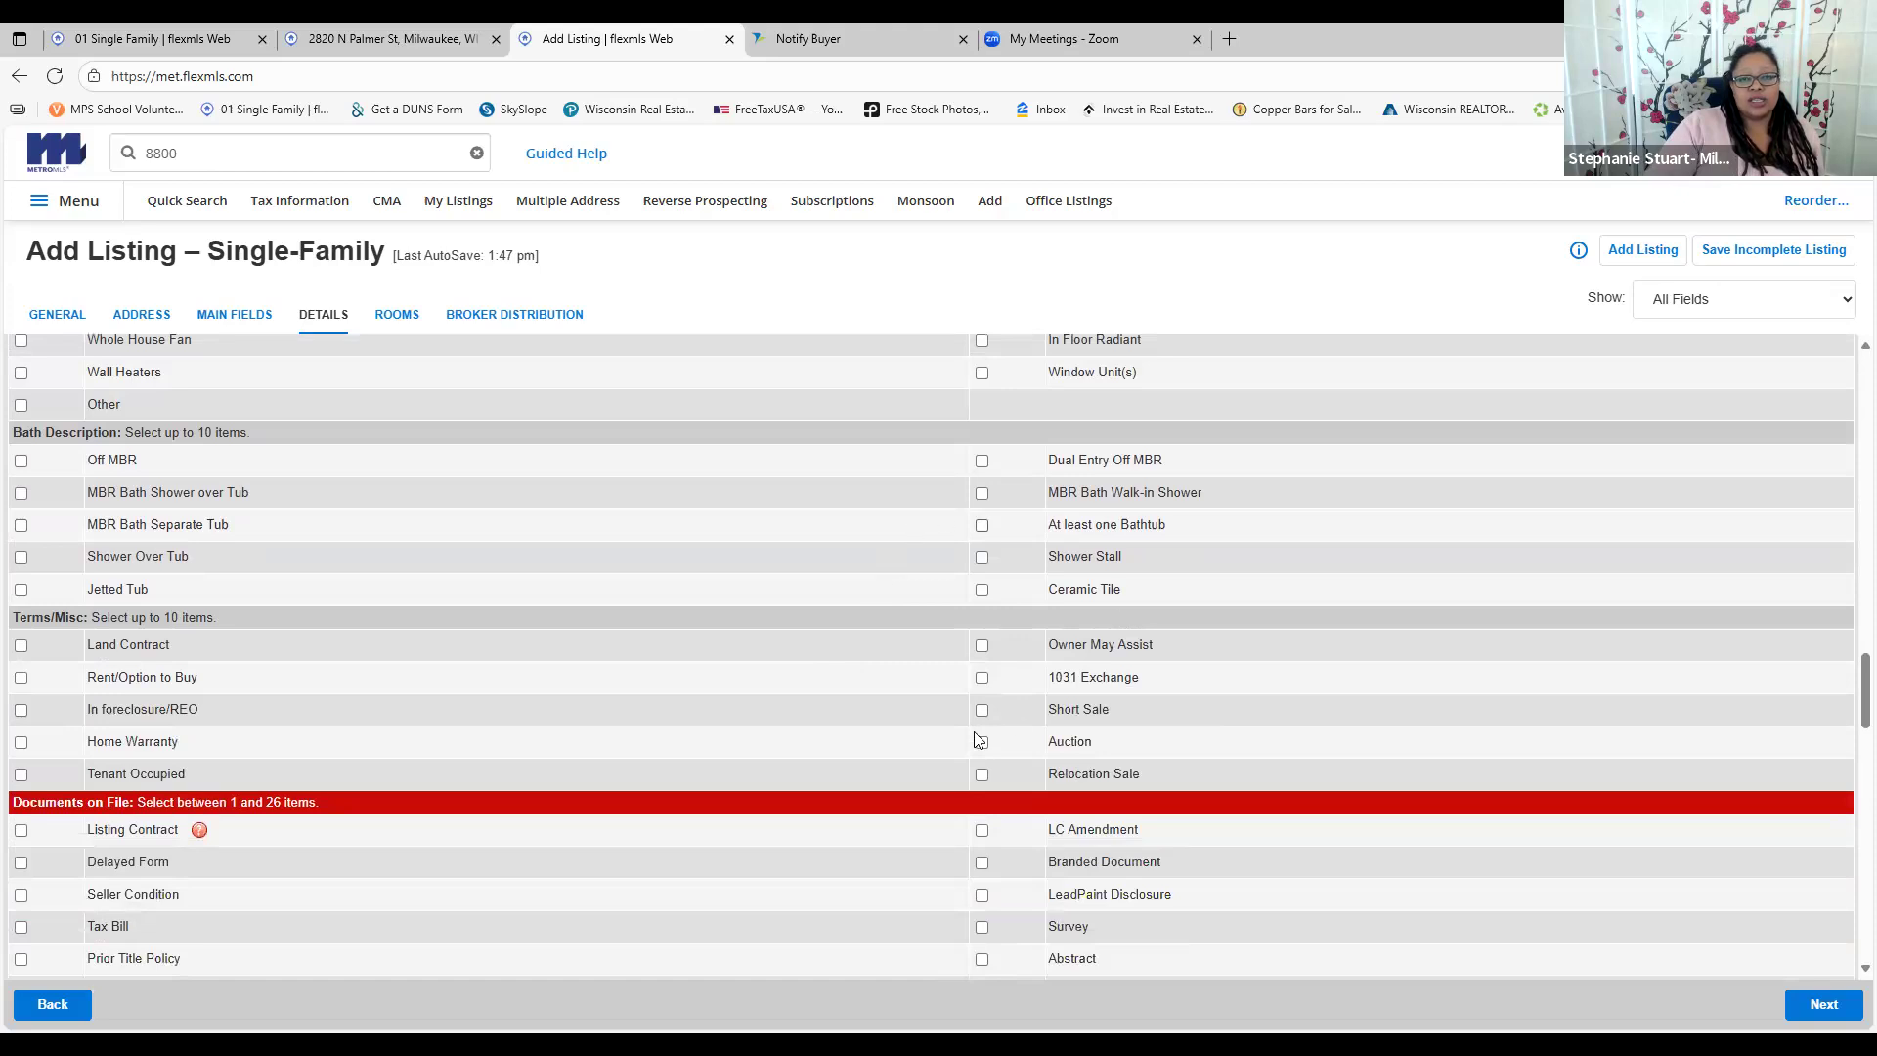
pyautogui.scroll(-1, 389, 655)
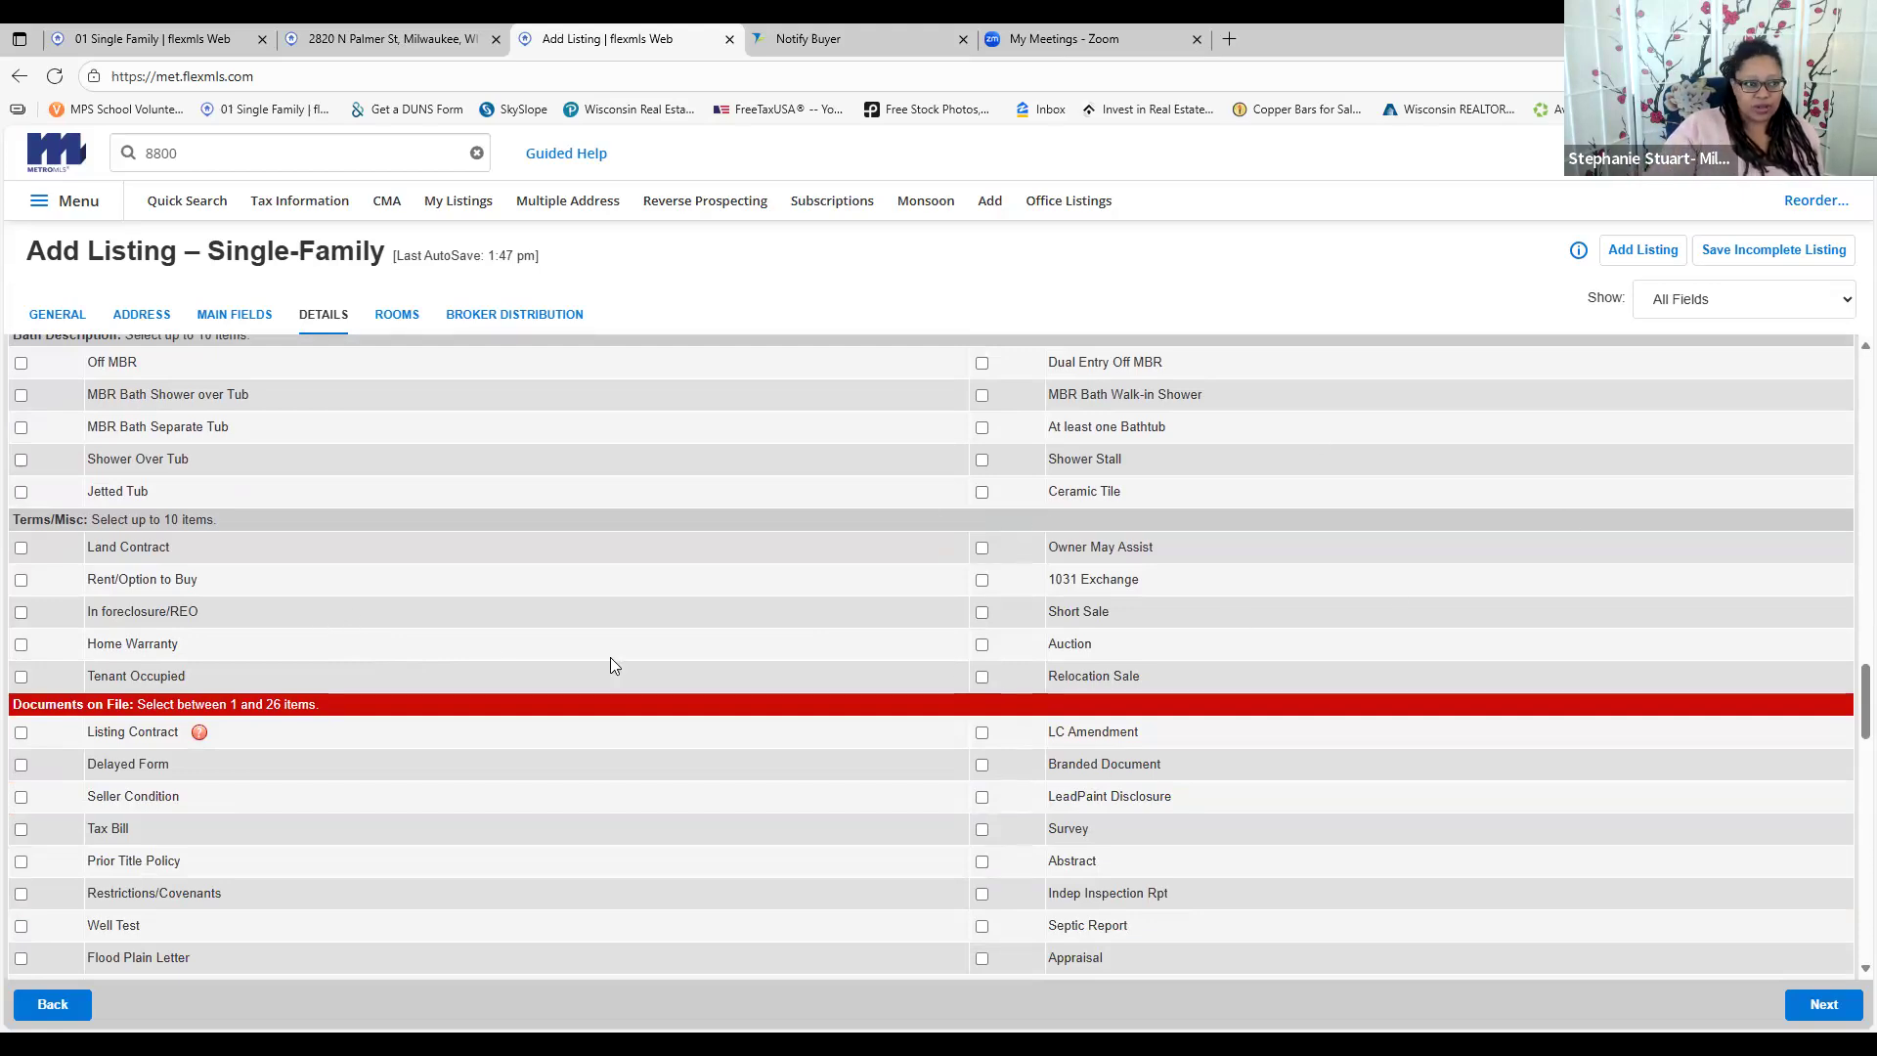
pyautogui.scroll(-1, 437, 645)
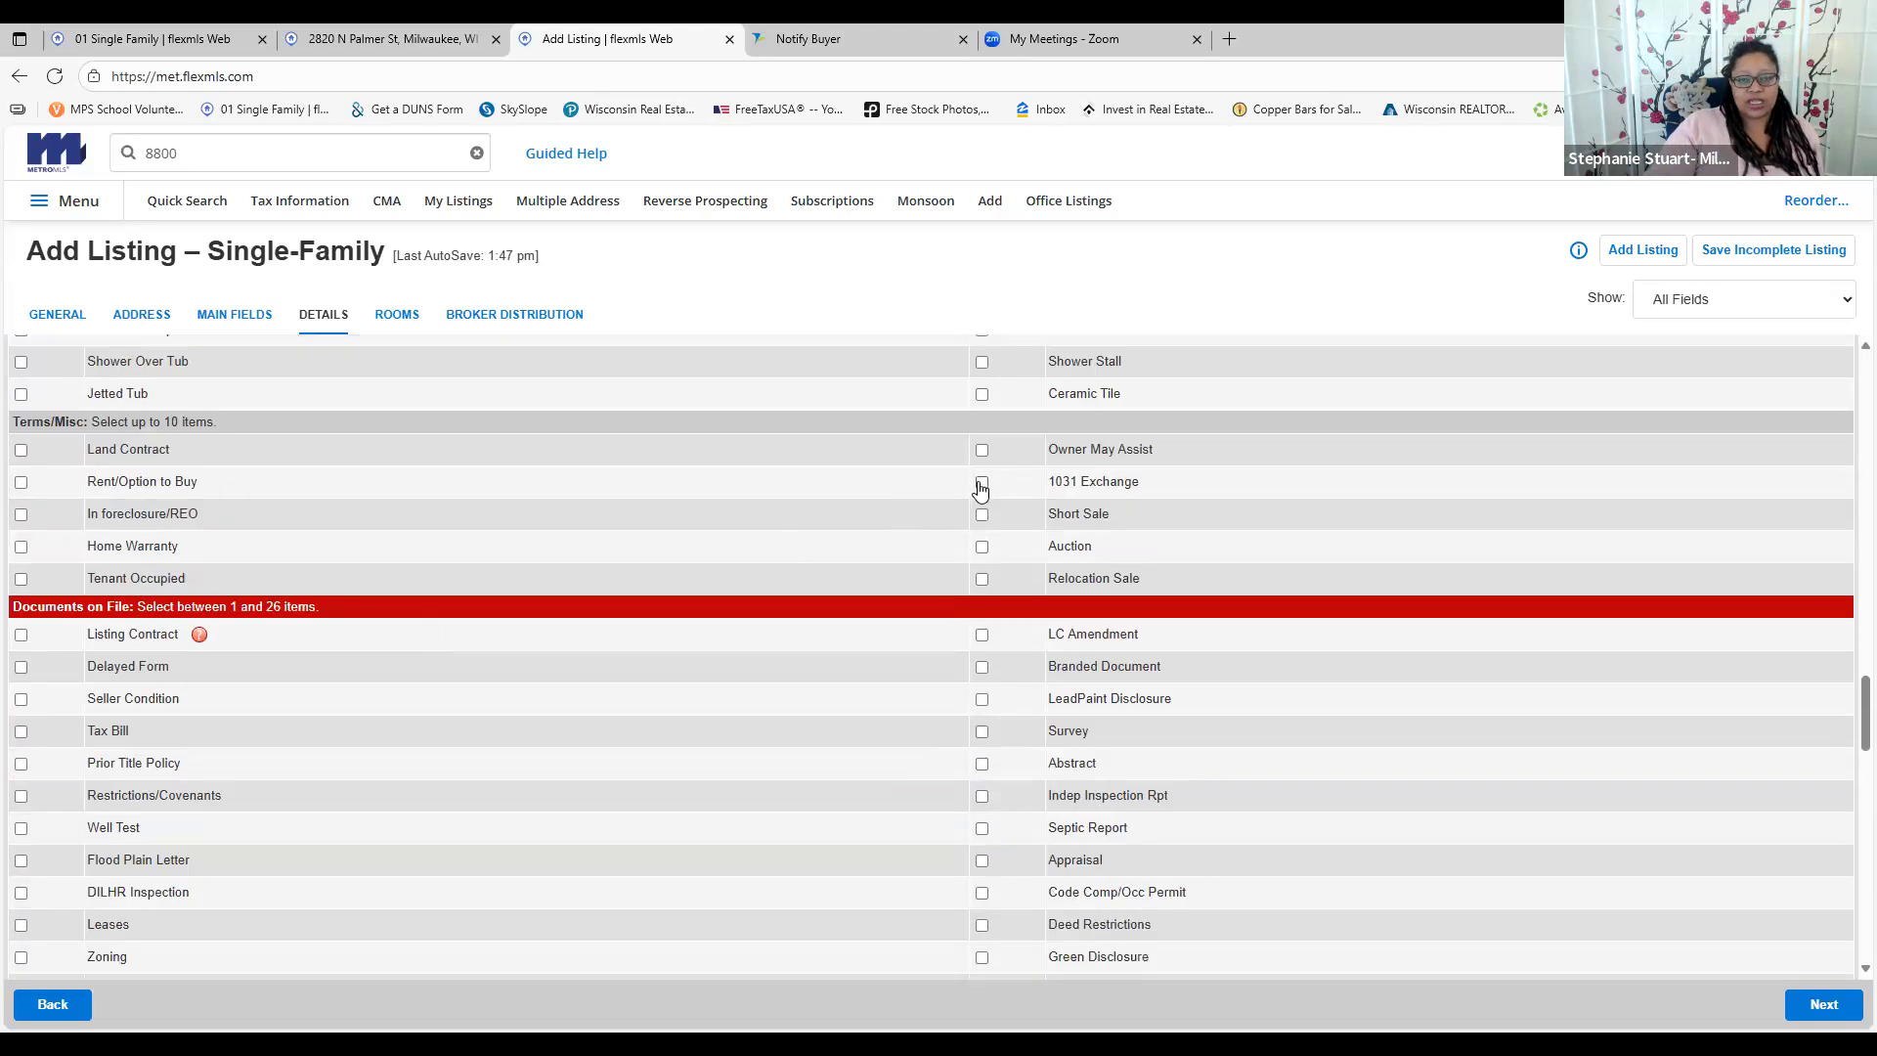
pyautogui.scroll(8, 407, 572)
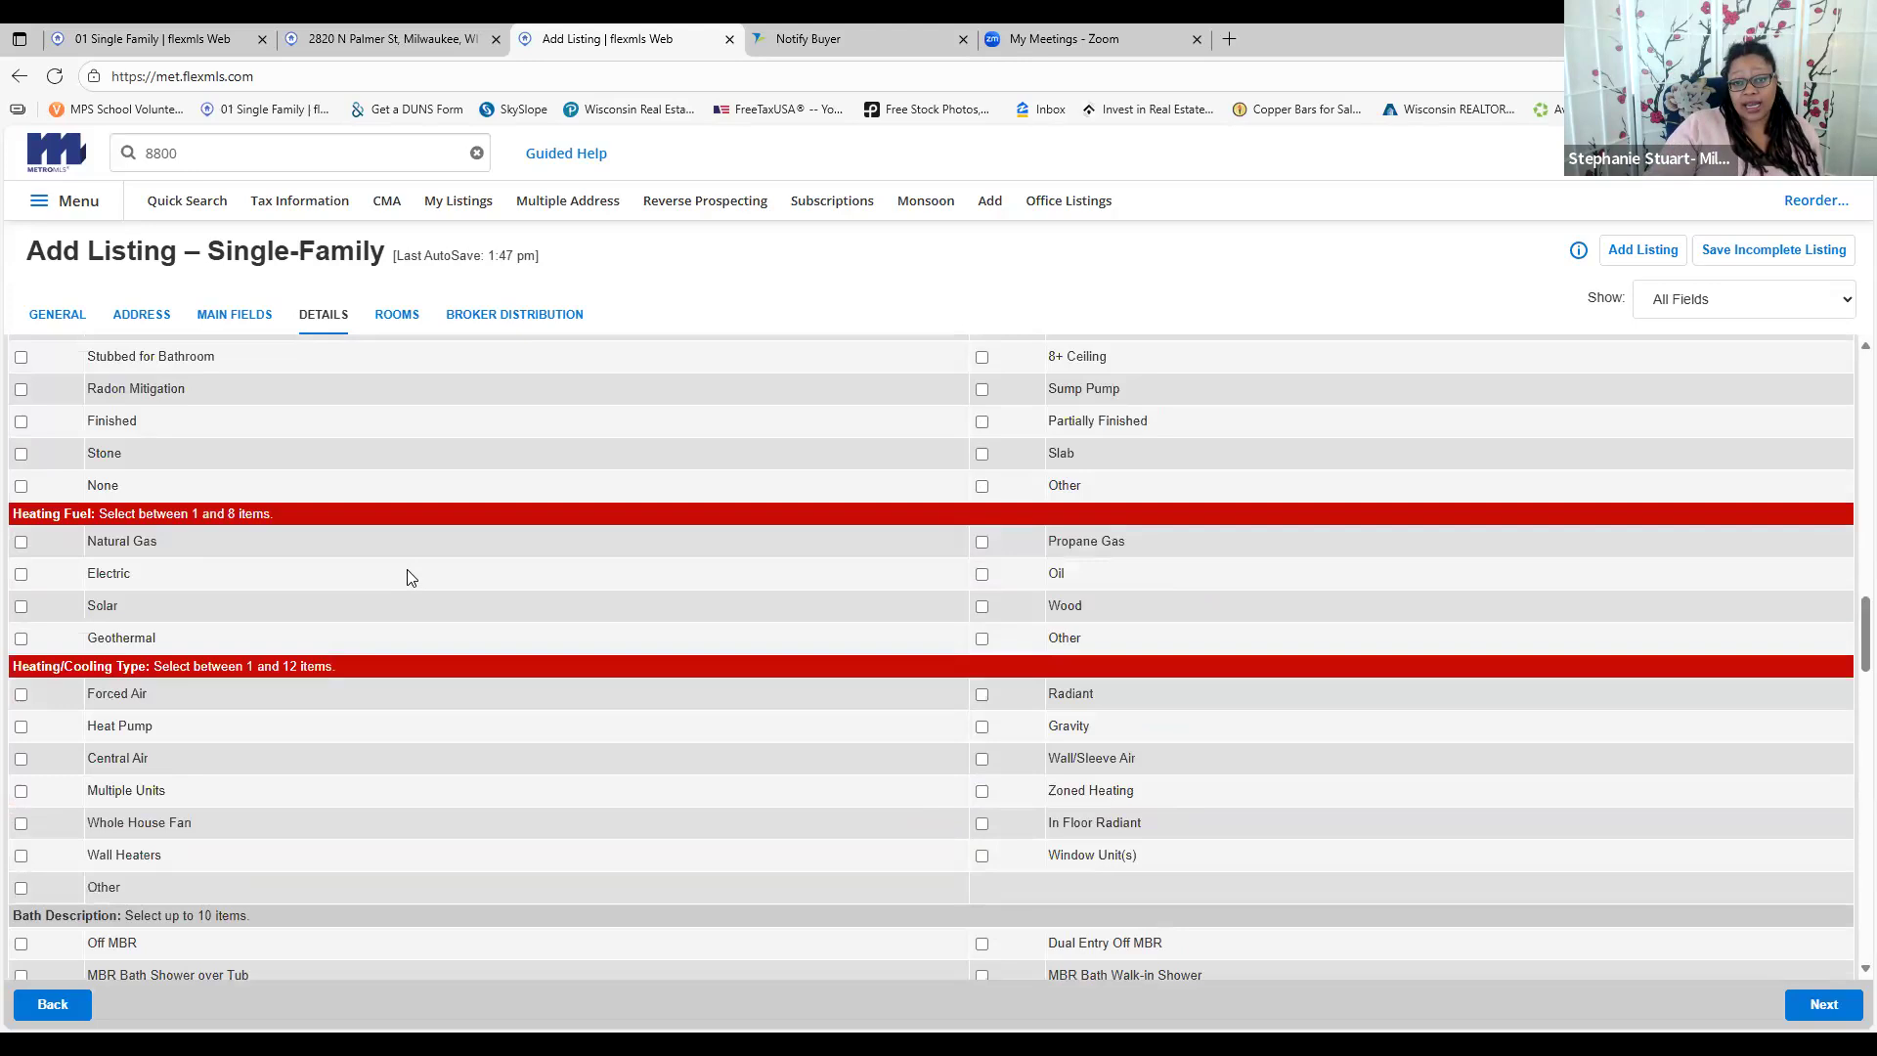
pyautogui.scroll(-8, 418, 679)
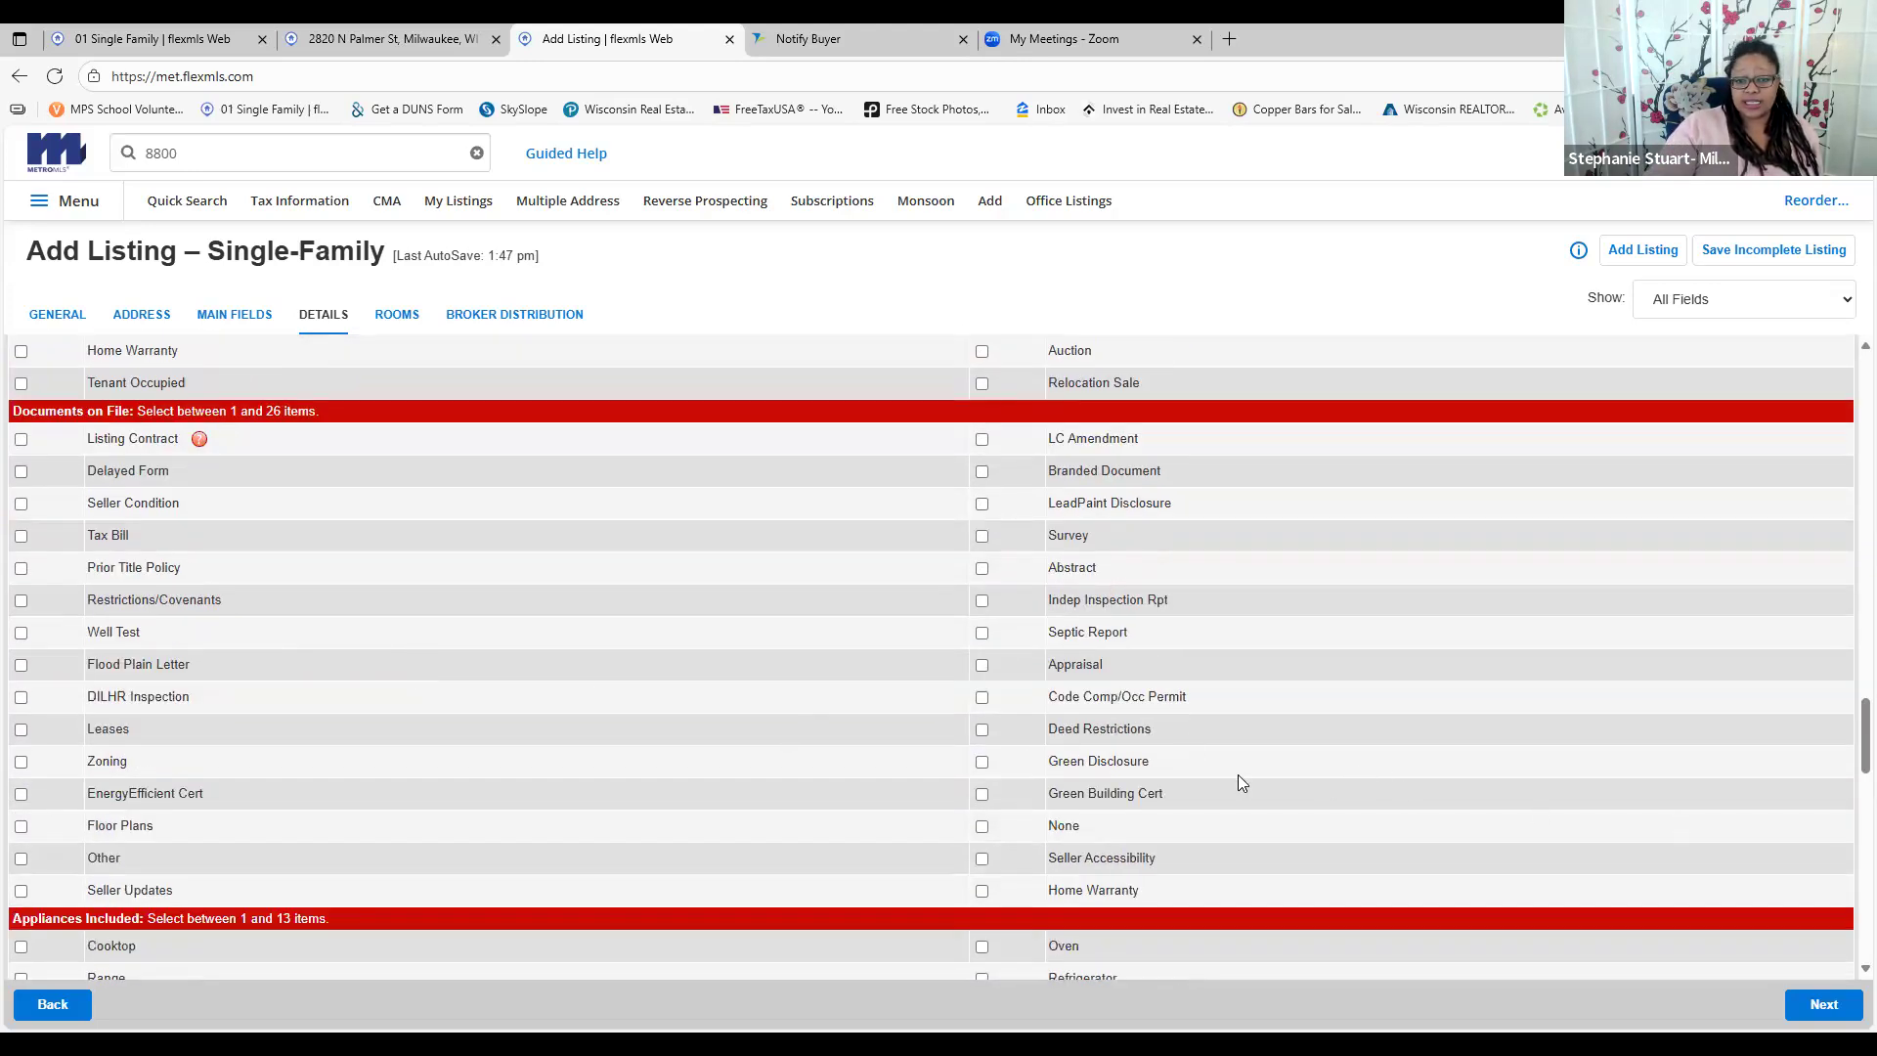
pyautogui.scroll(-2, 777, 696)
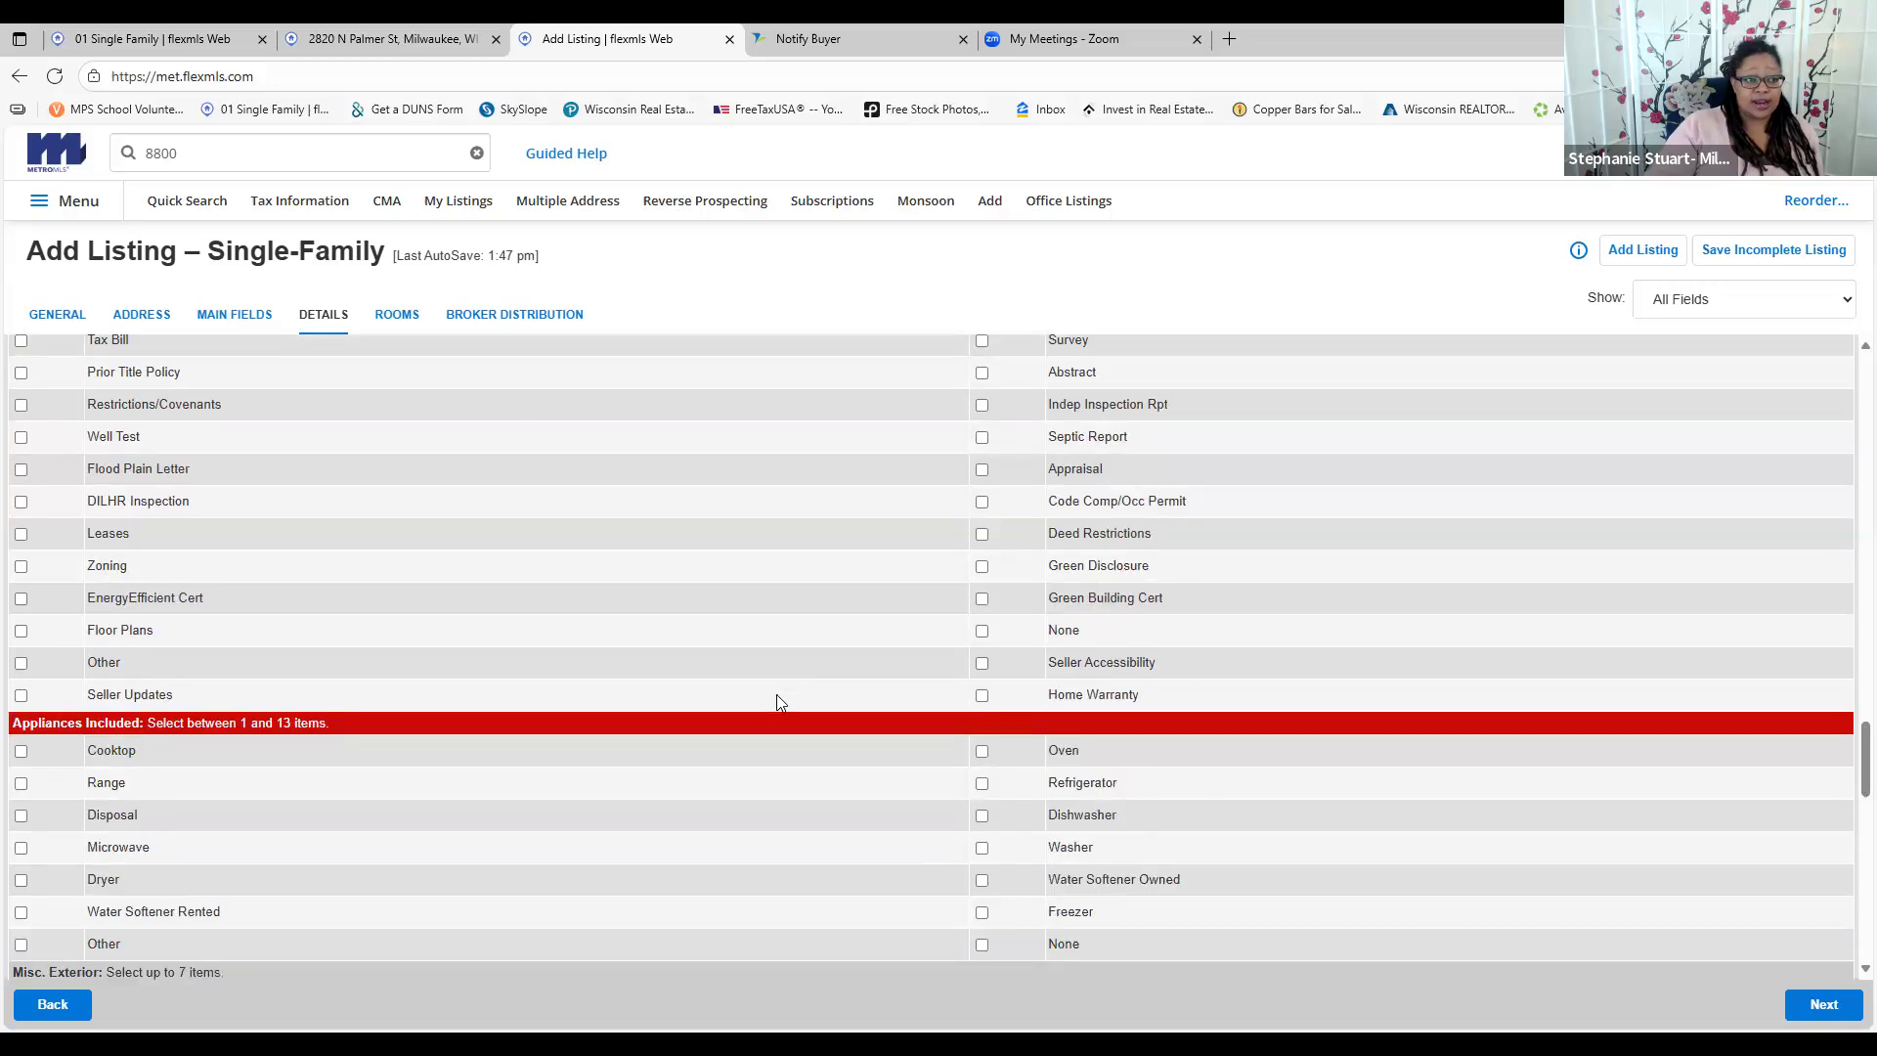
pyautogui.scroll(-2, 776, 696)
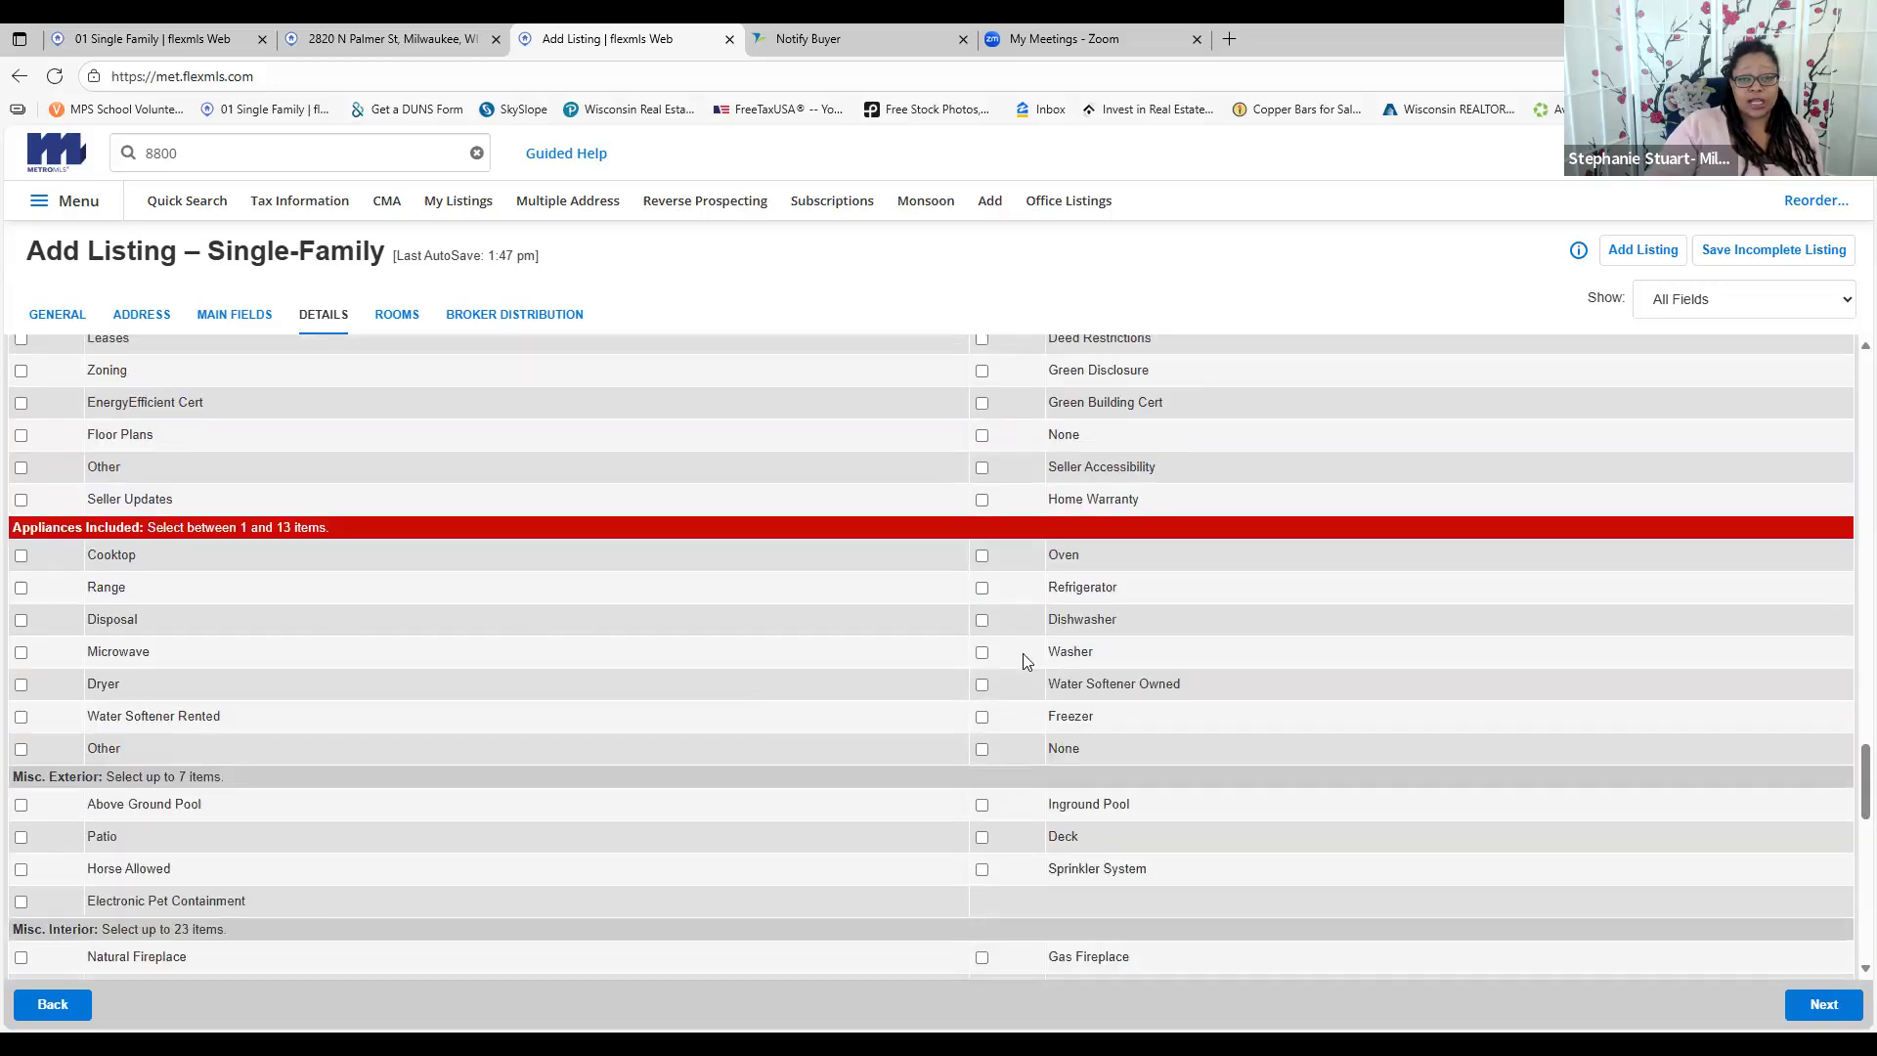
pyautogui.scroll(-1, 1085, 787)
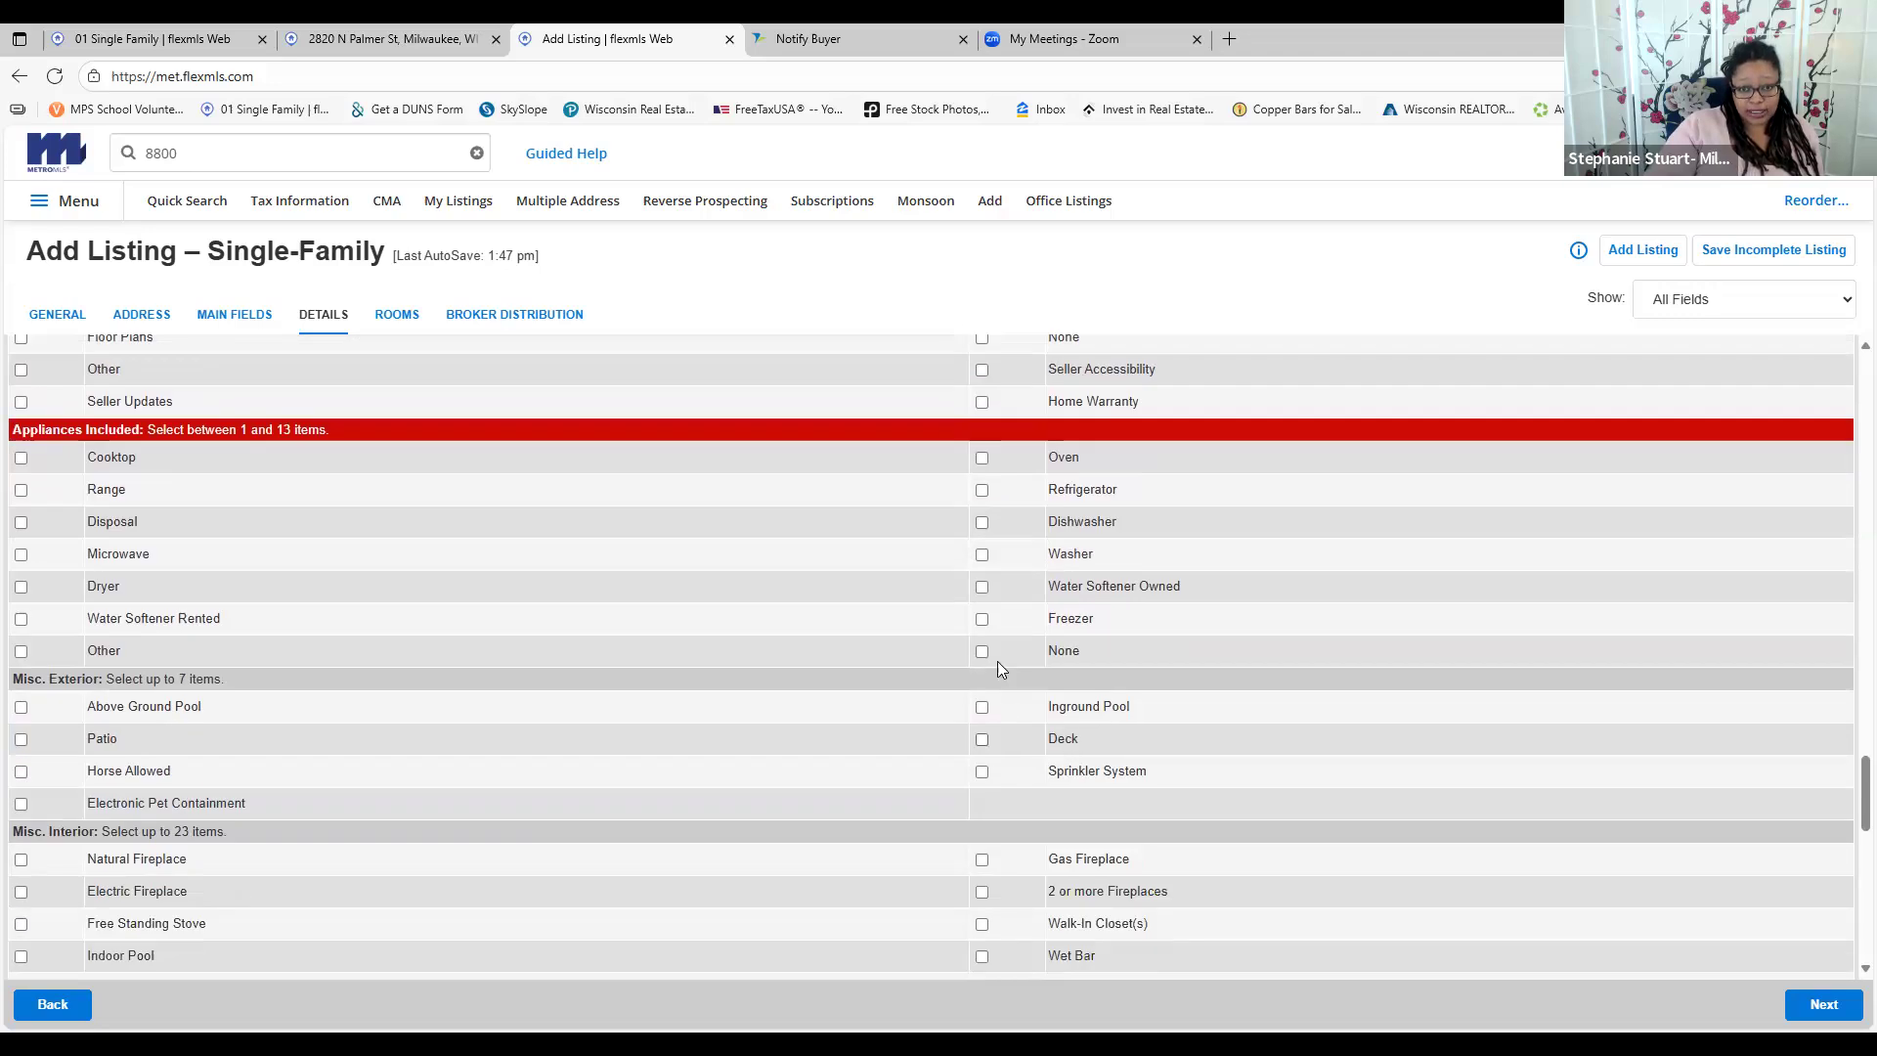
pyautogui.scroll(-6, 860, 688)
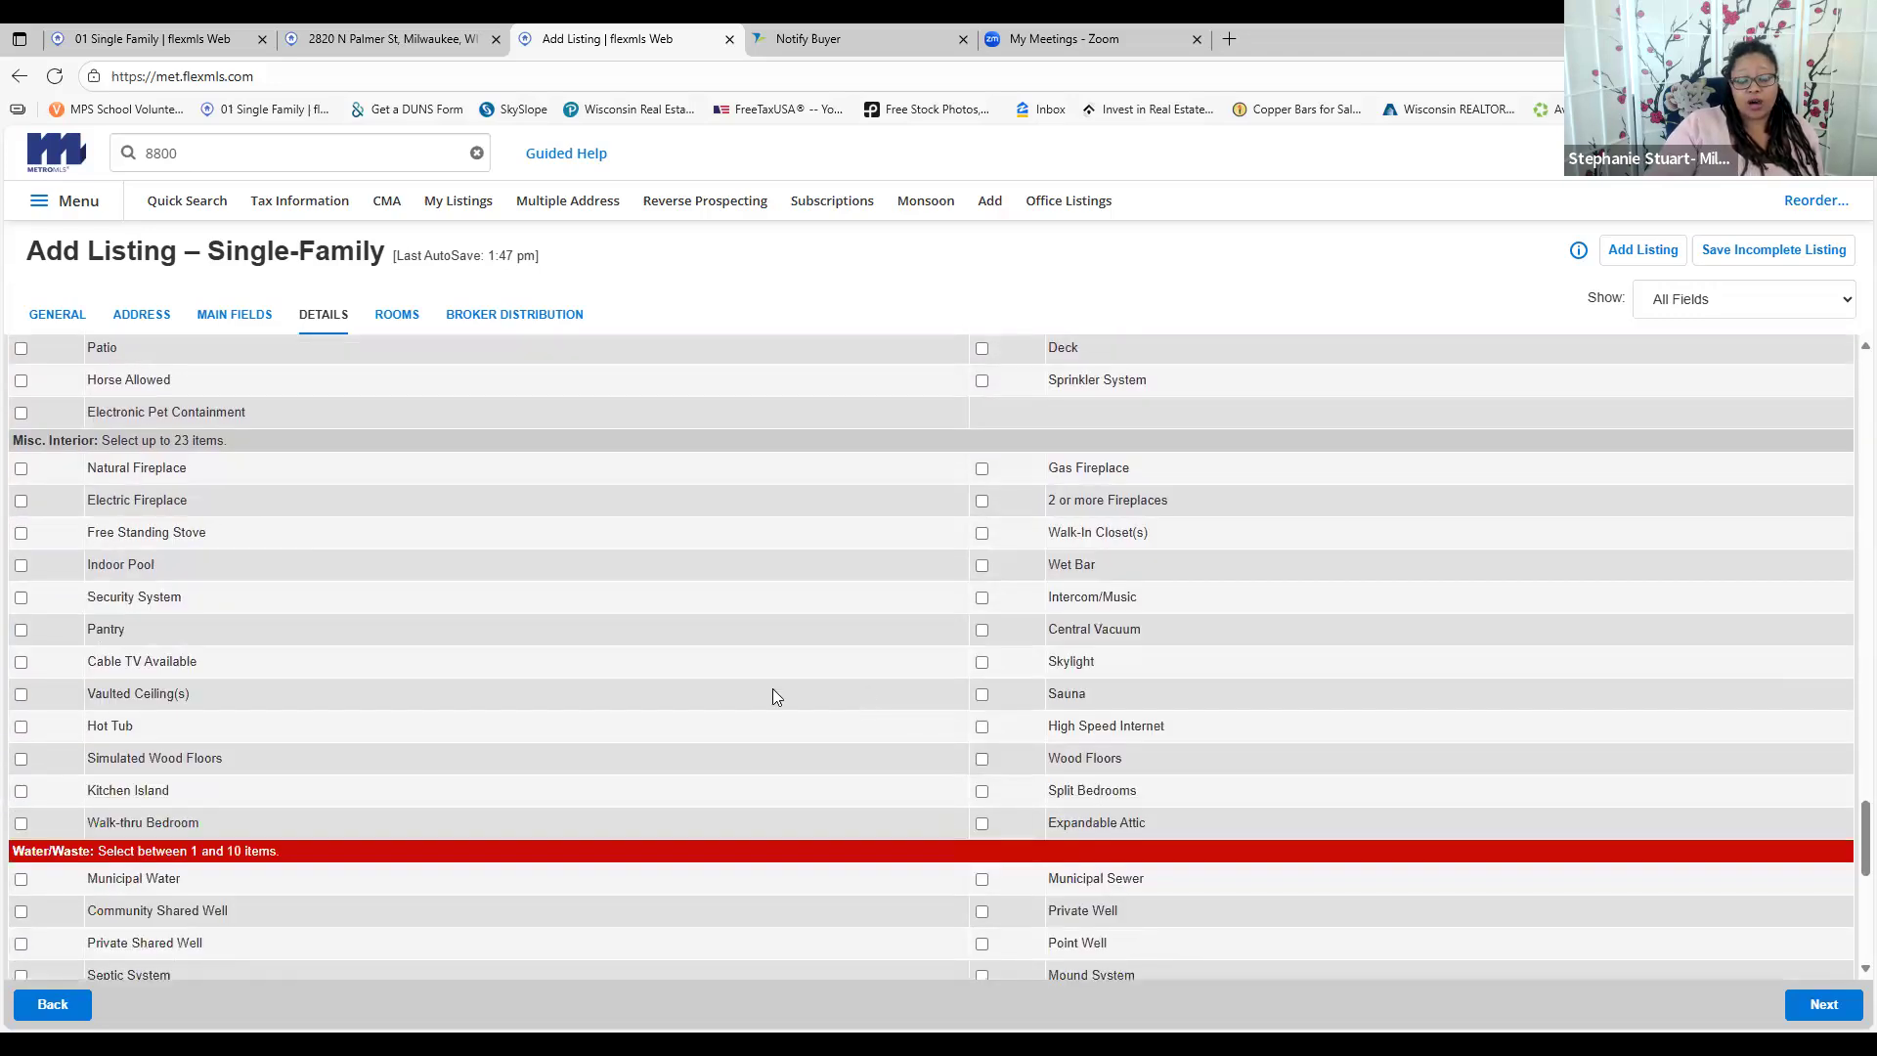
pyautogui.scroll(-5, 989, 757)
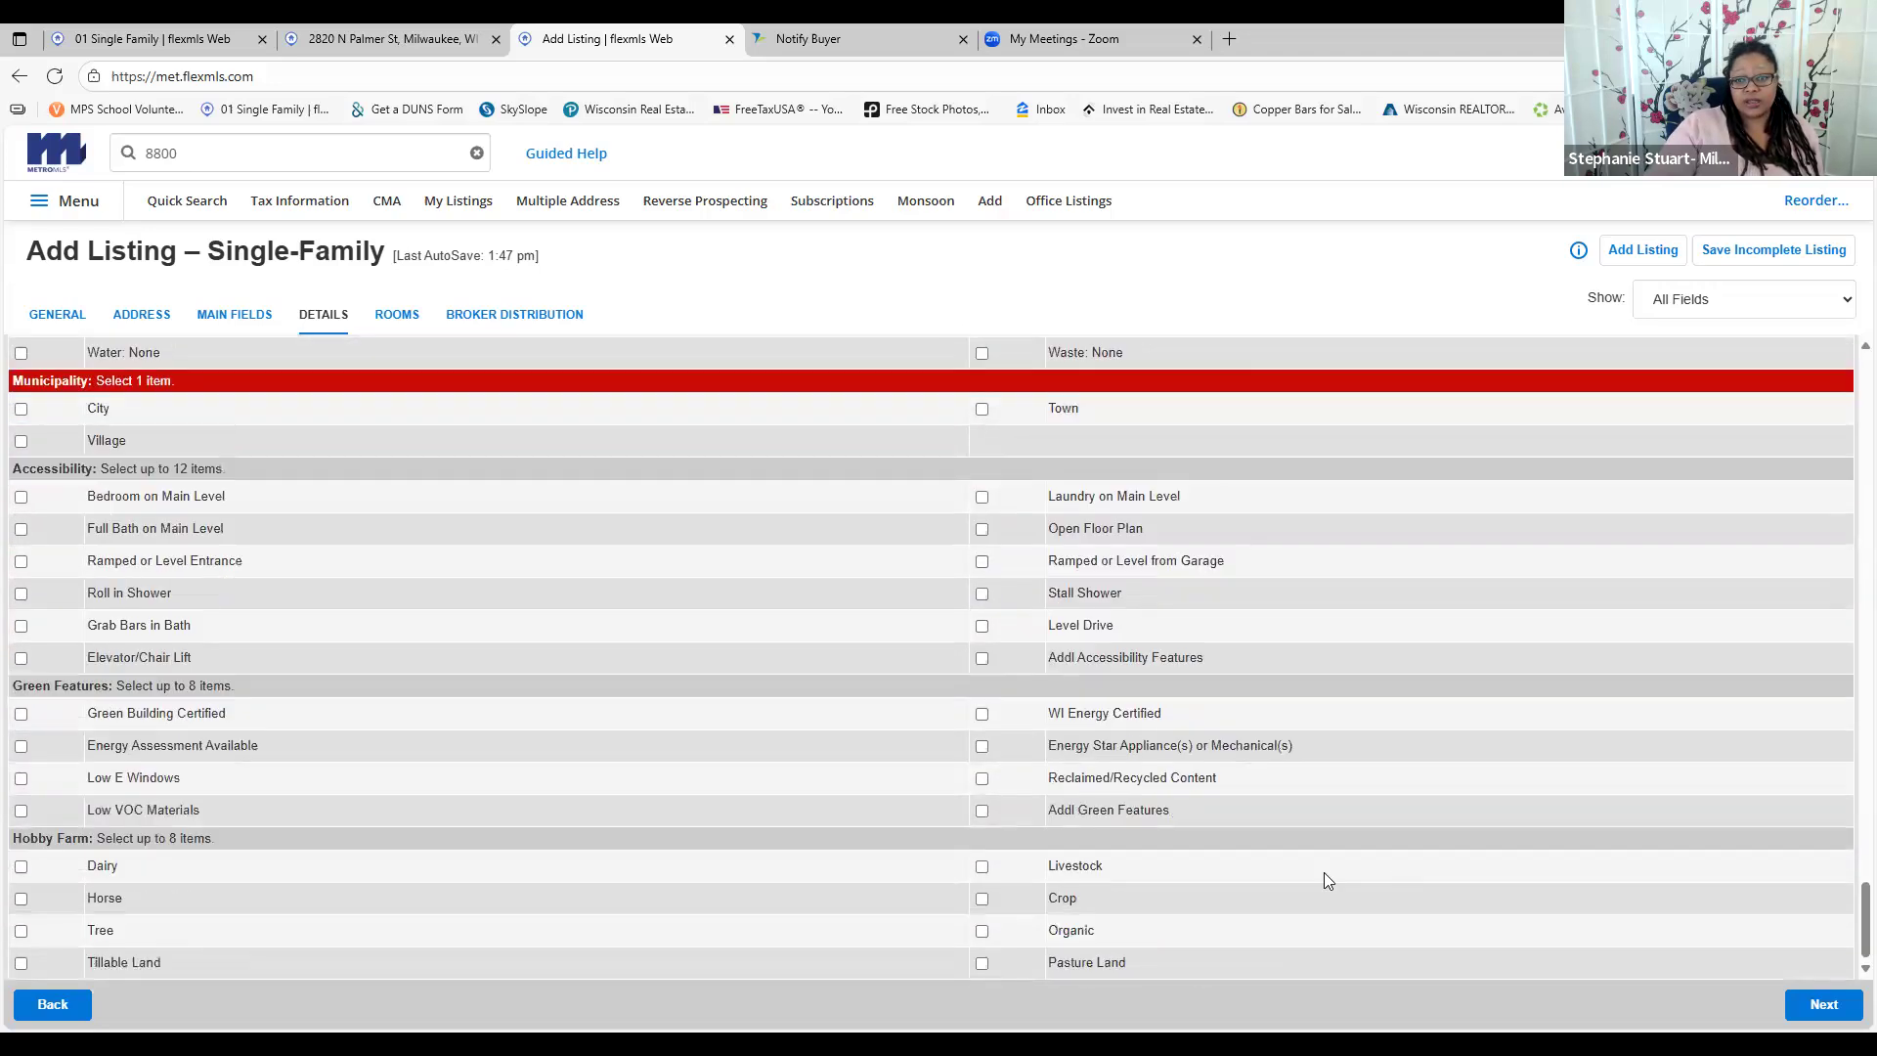
# Advance to the Rooms page and try the Living/Great Room level, length and width fields
pyautogui.click(1817, 1004)
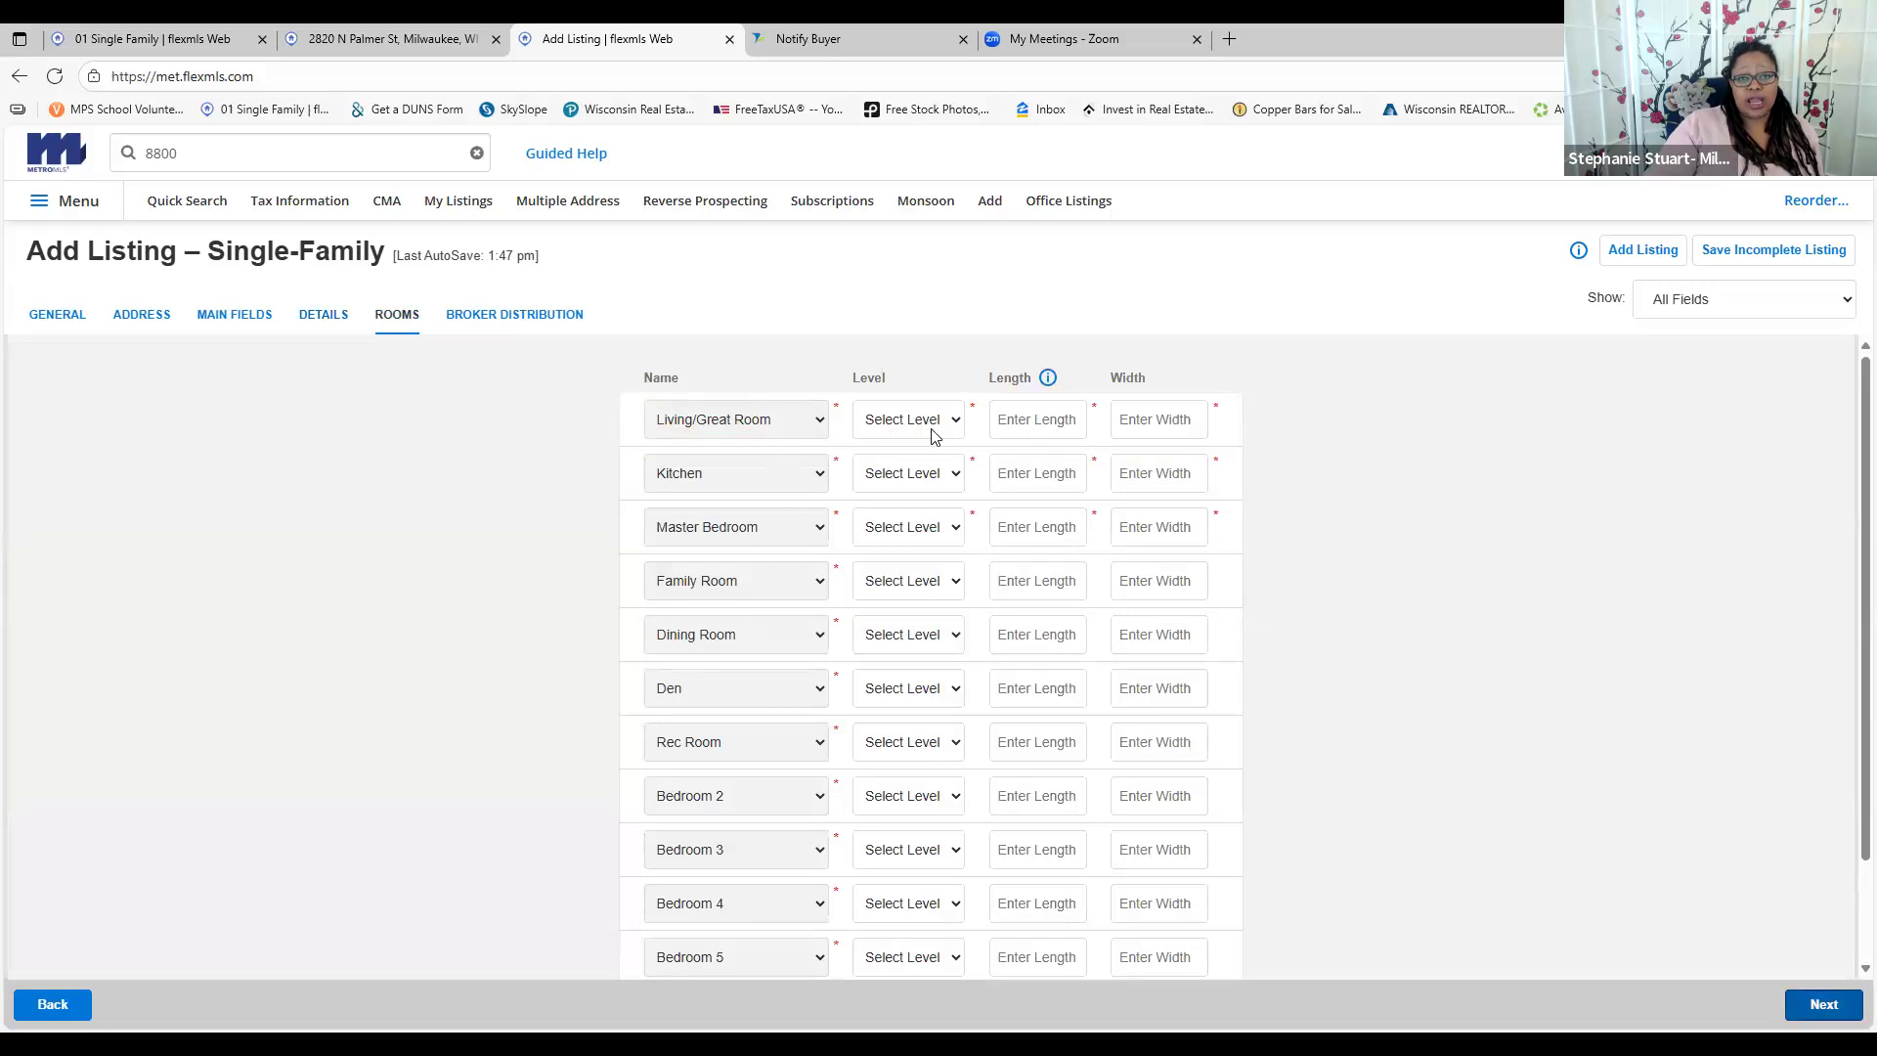
pyautogui.click(901, 419)
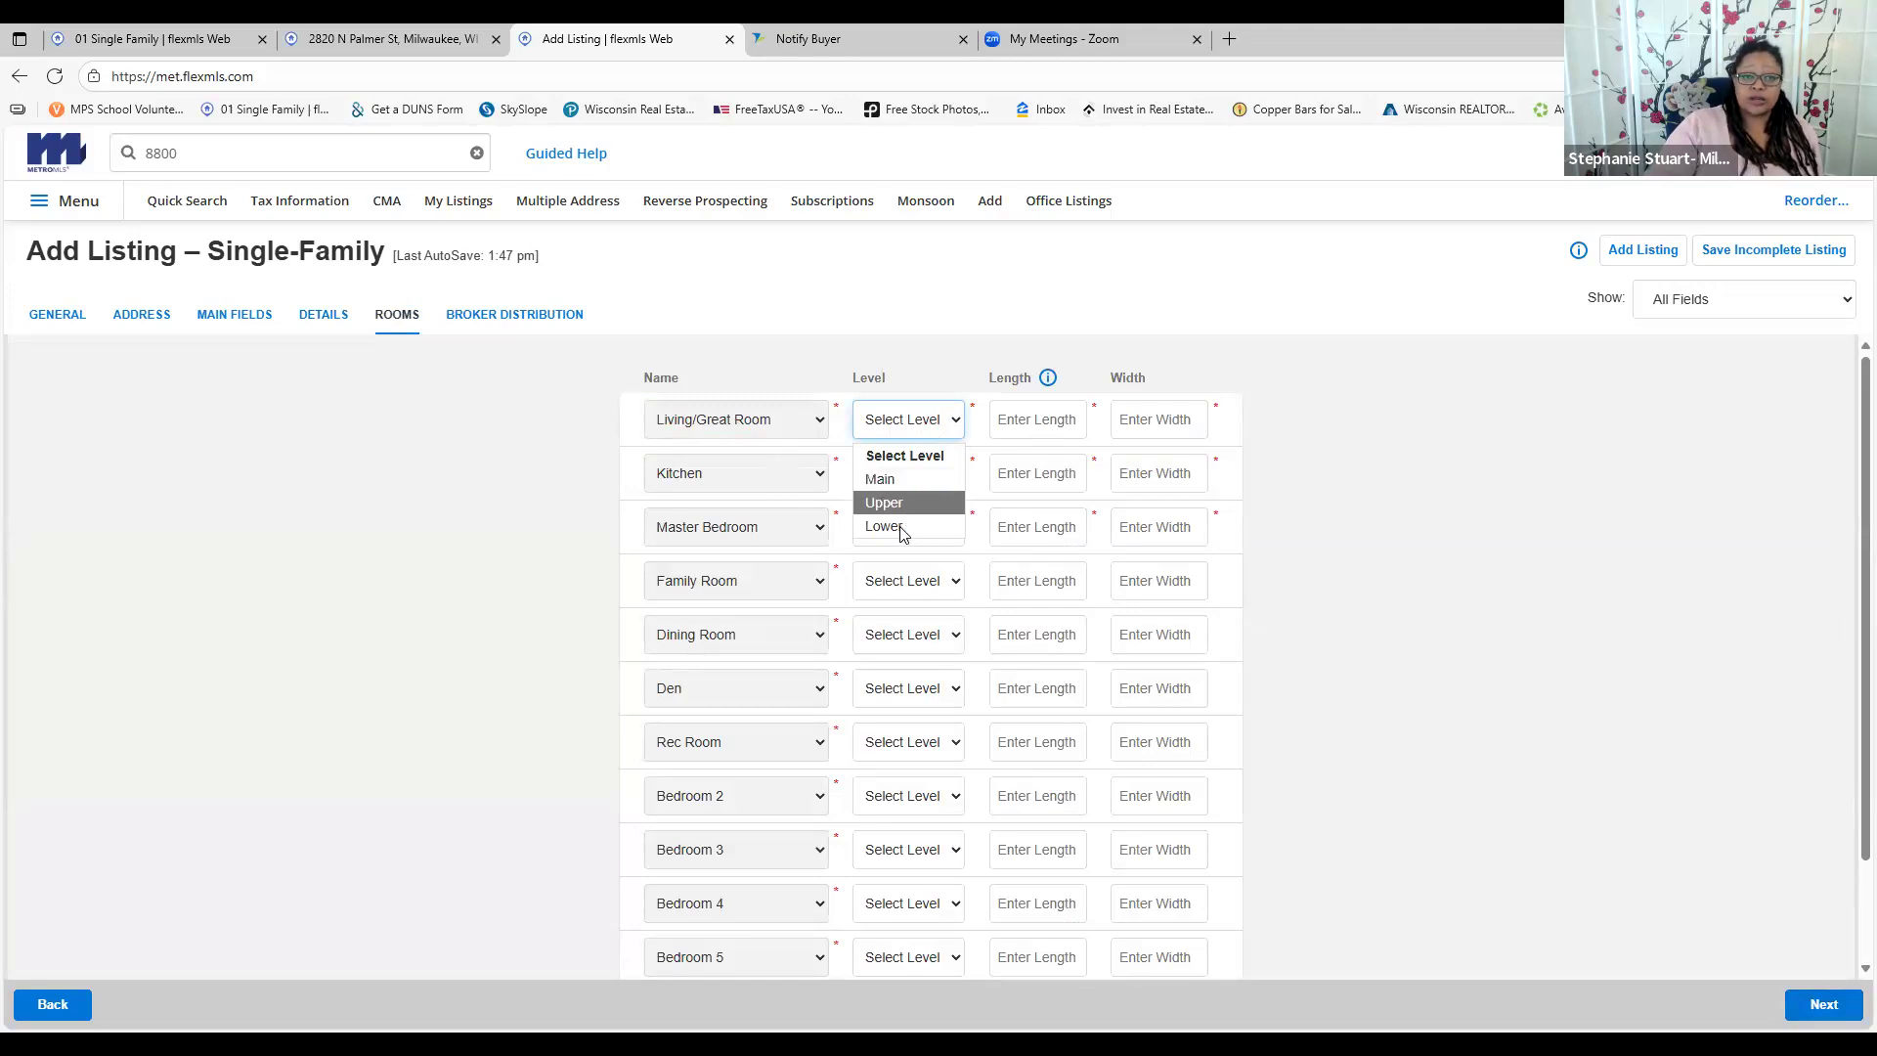
pyautogui.click(1036, 414)
pyautogui.click(1183, 422)
# Consult active Palmer St listing 1927898 for reference, then move the new listing on to broker distribution
pyautogui.click(375, 36)
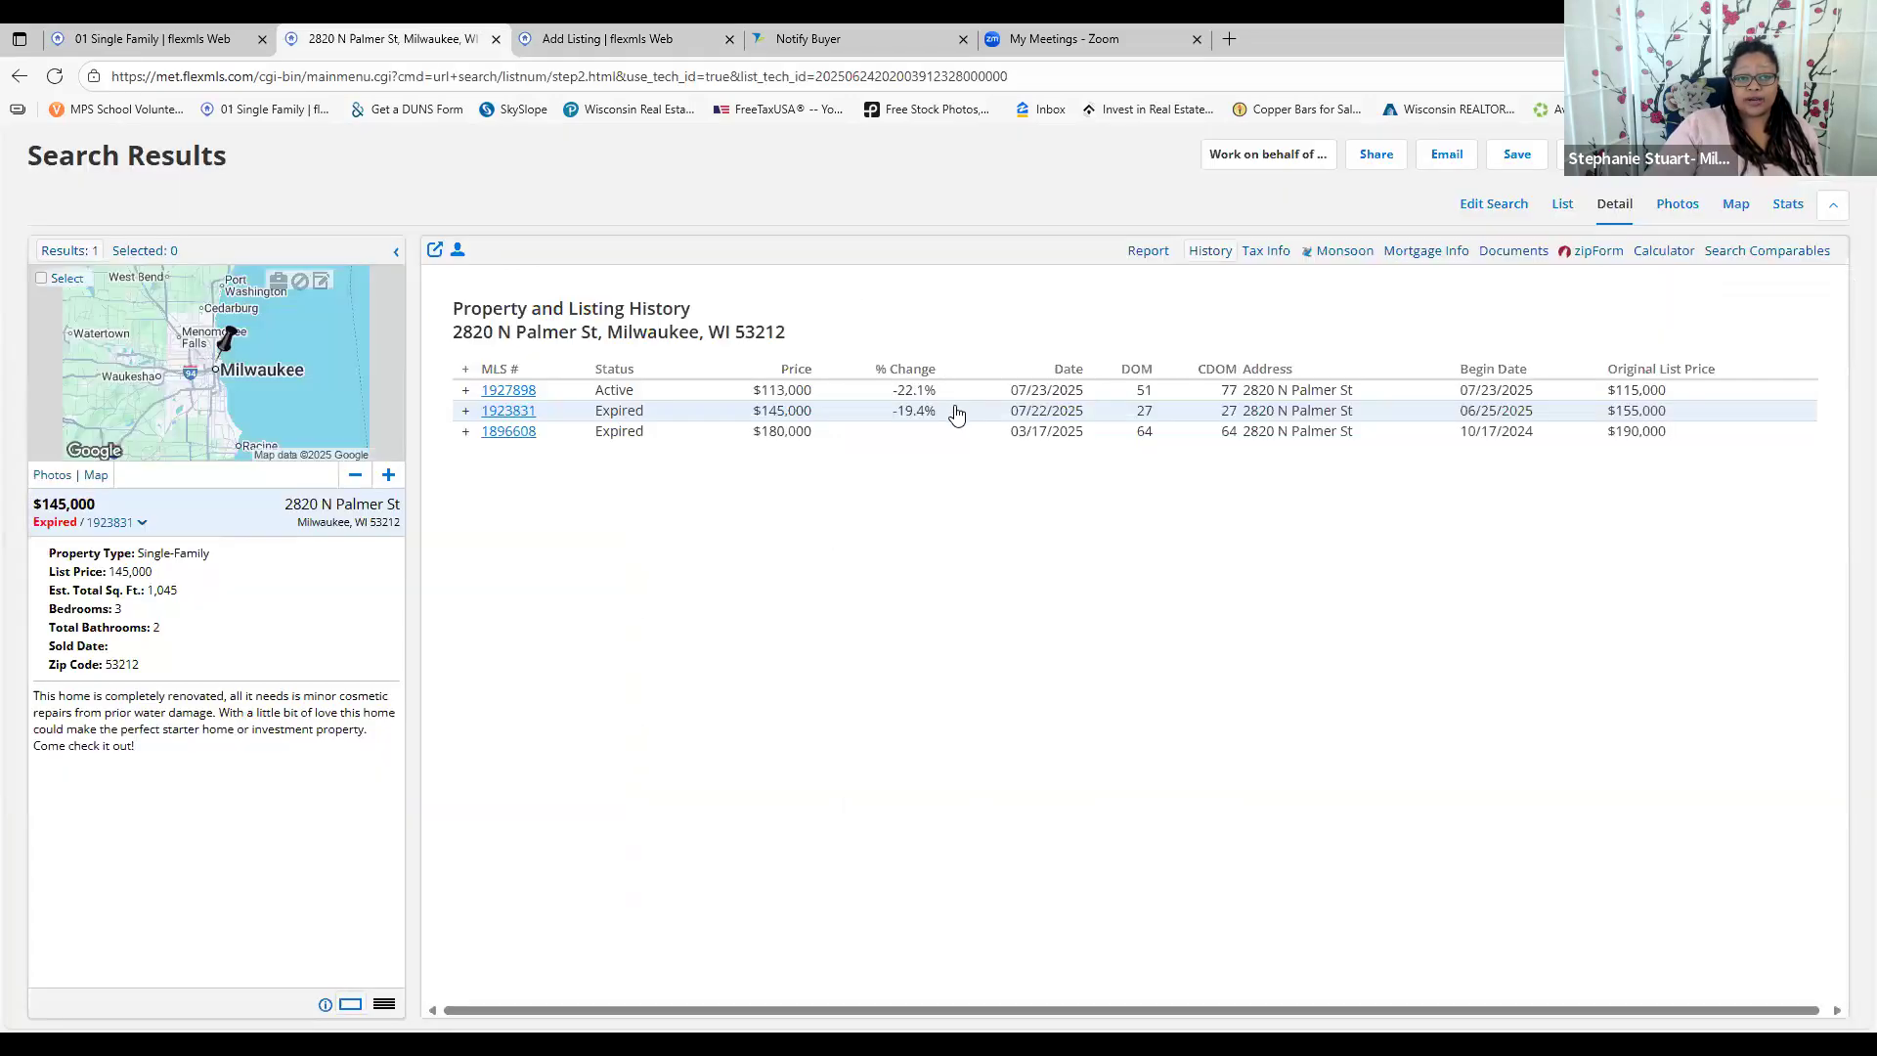
pyautogui.click(523, 390)
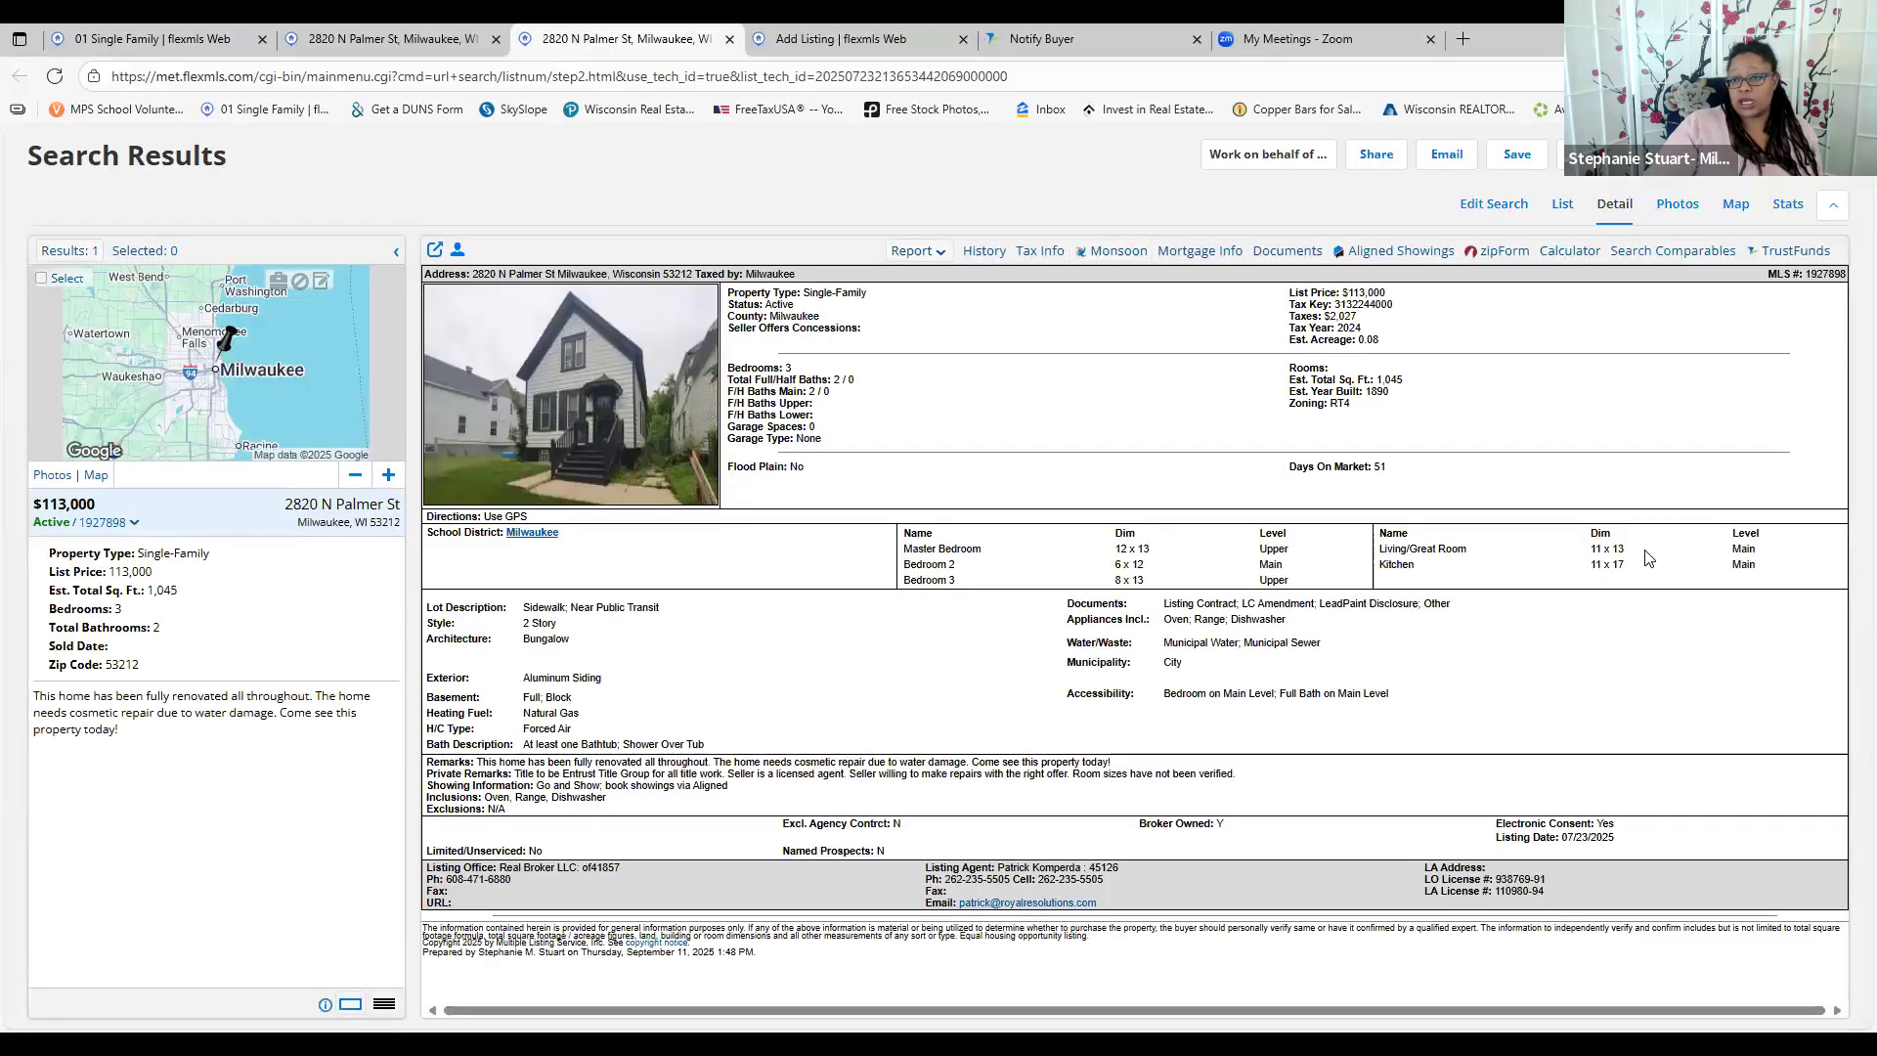
pyautogui.click(888, 40)
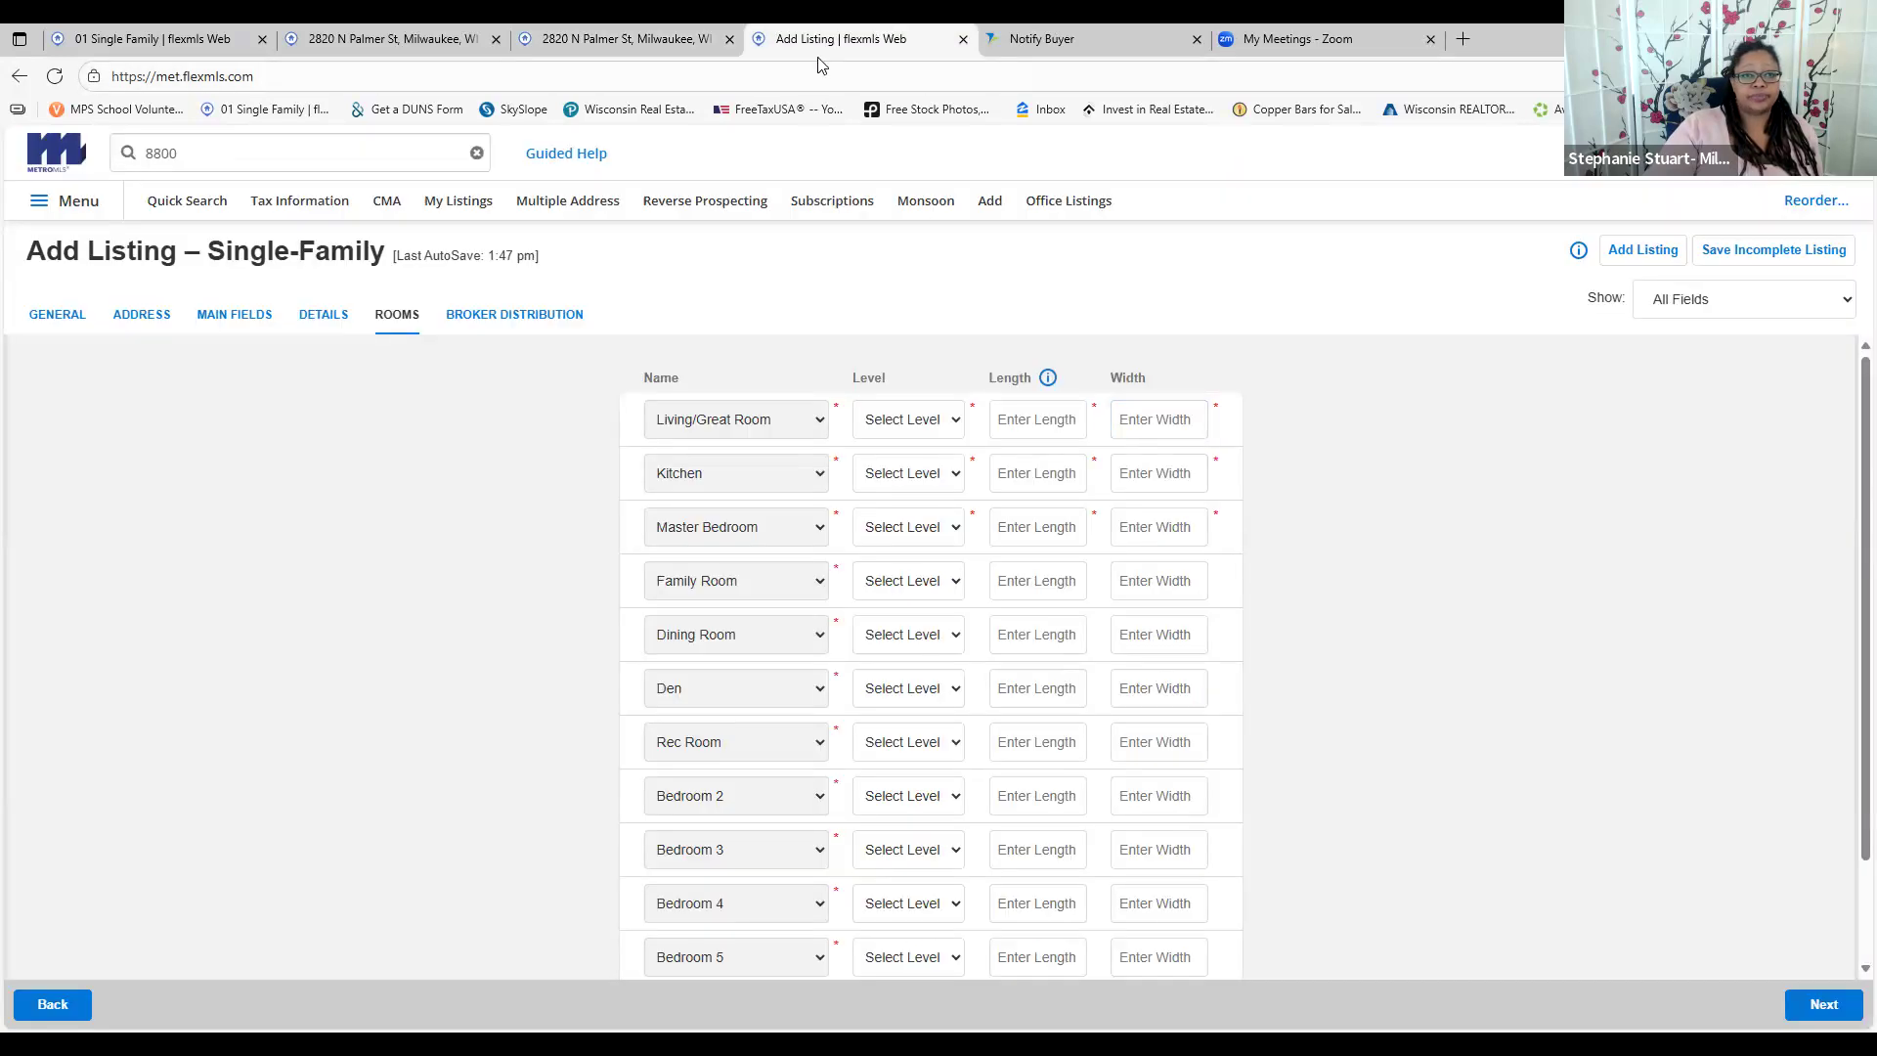
pyautogui.scroll(-3, 1154, 655)
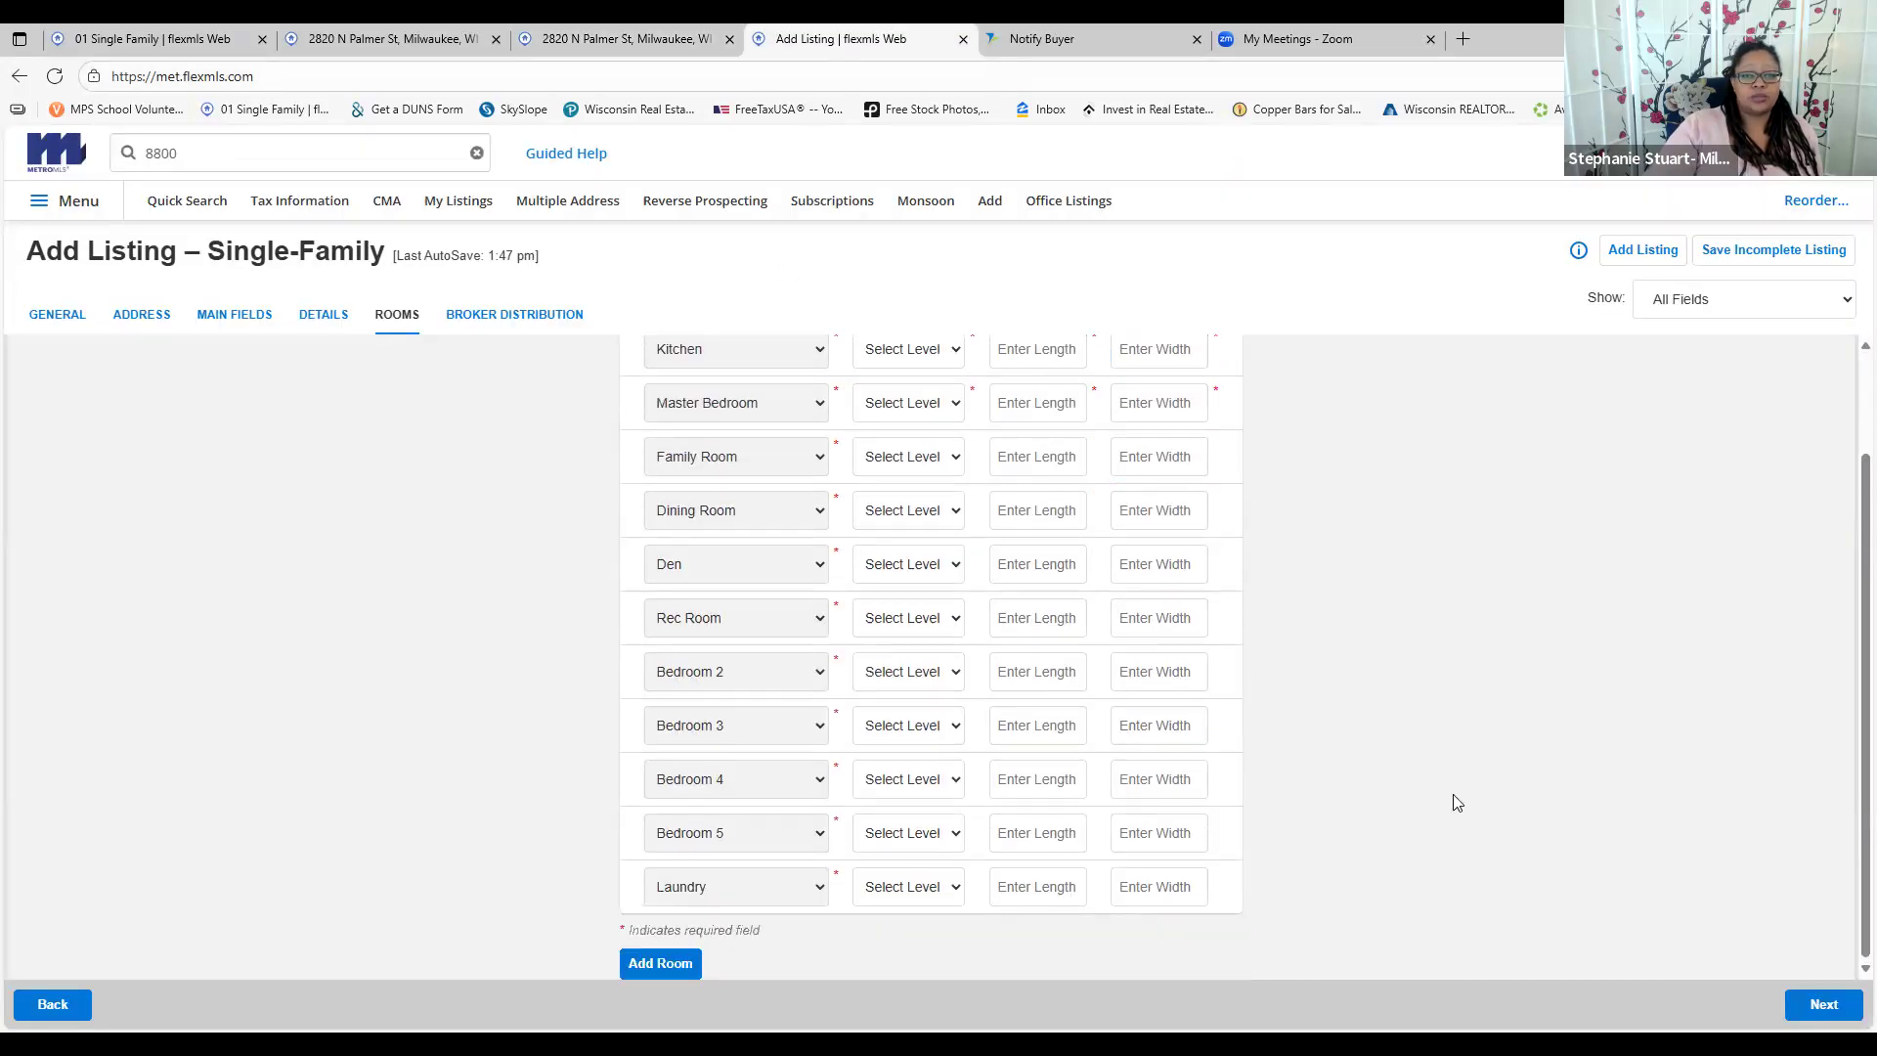
pyautogui.click(1825, 1007)
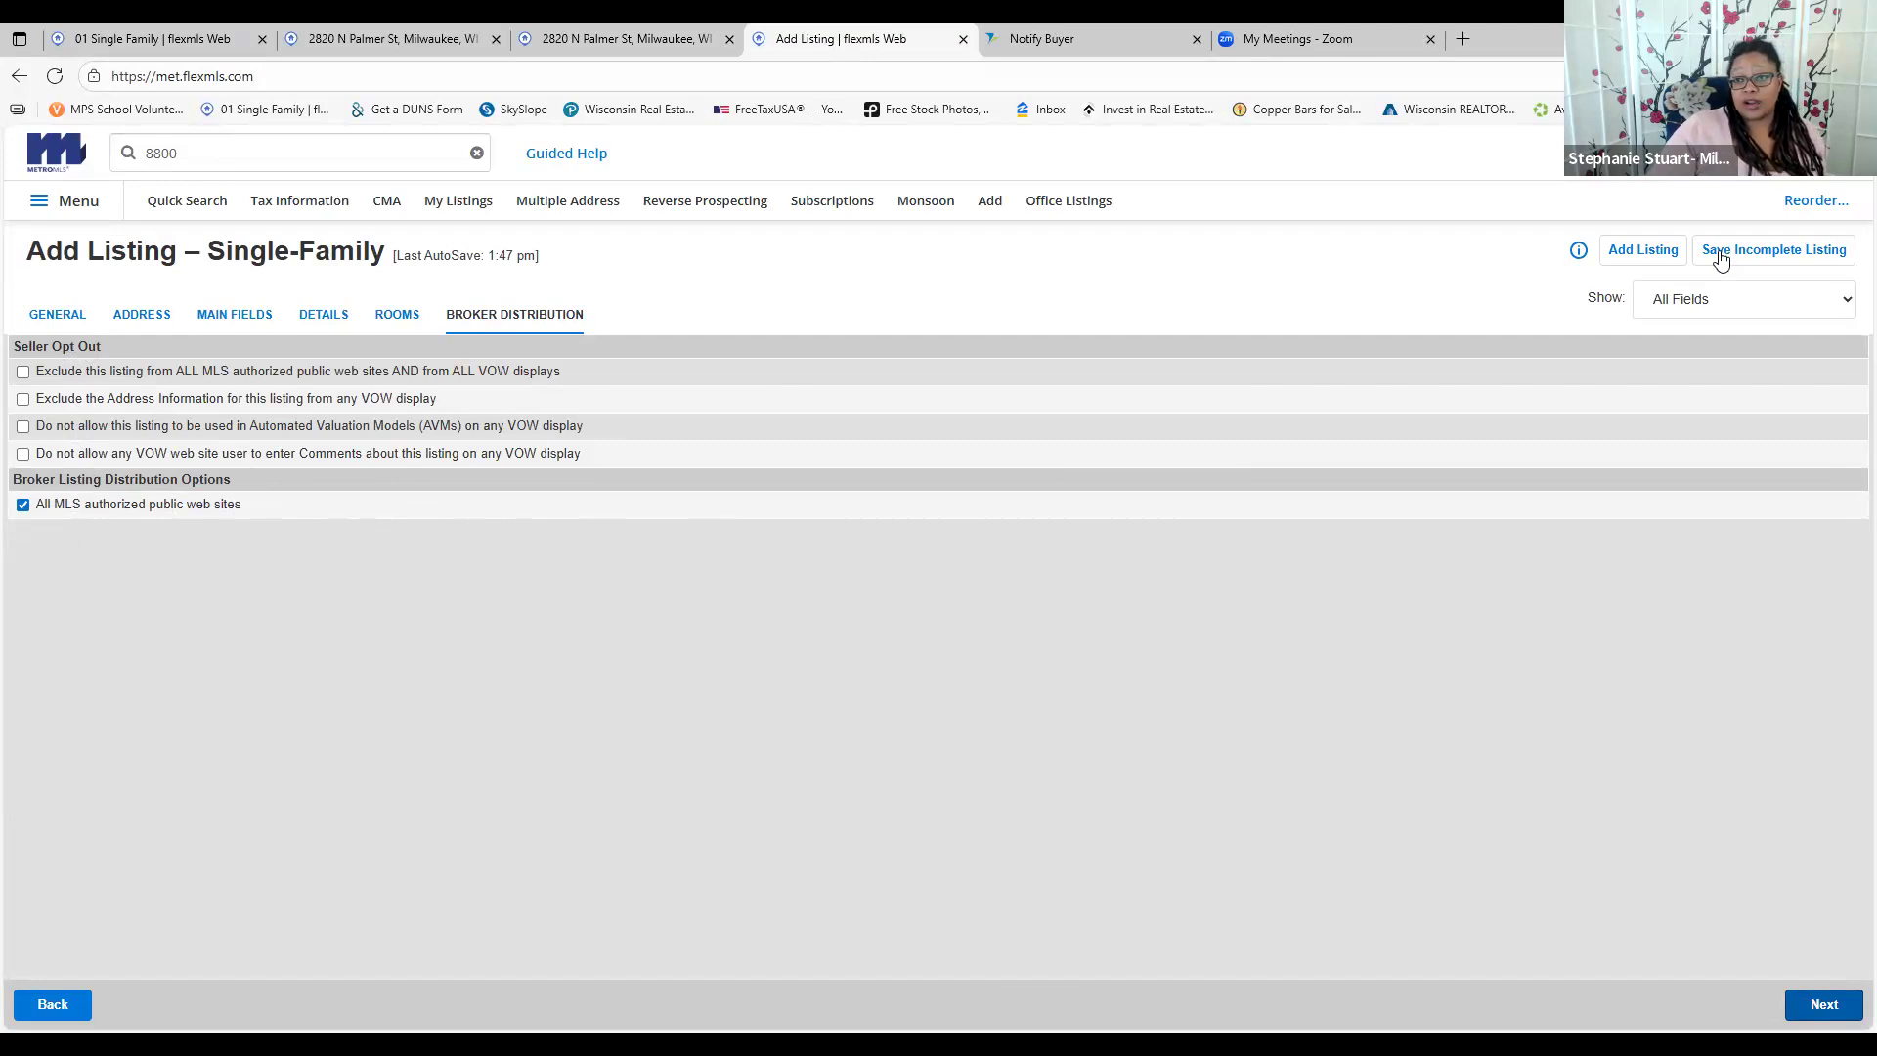
# Submit the new listing with Add Listing and select the '37 errors have been found' alert text
pyautogui.click(1647, 252)
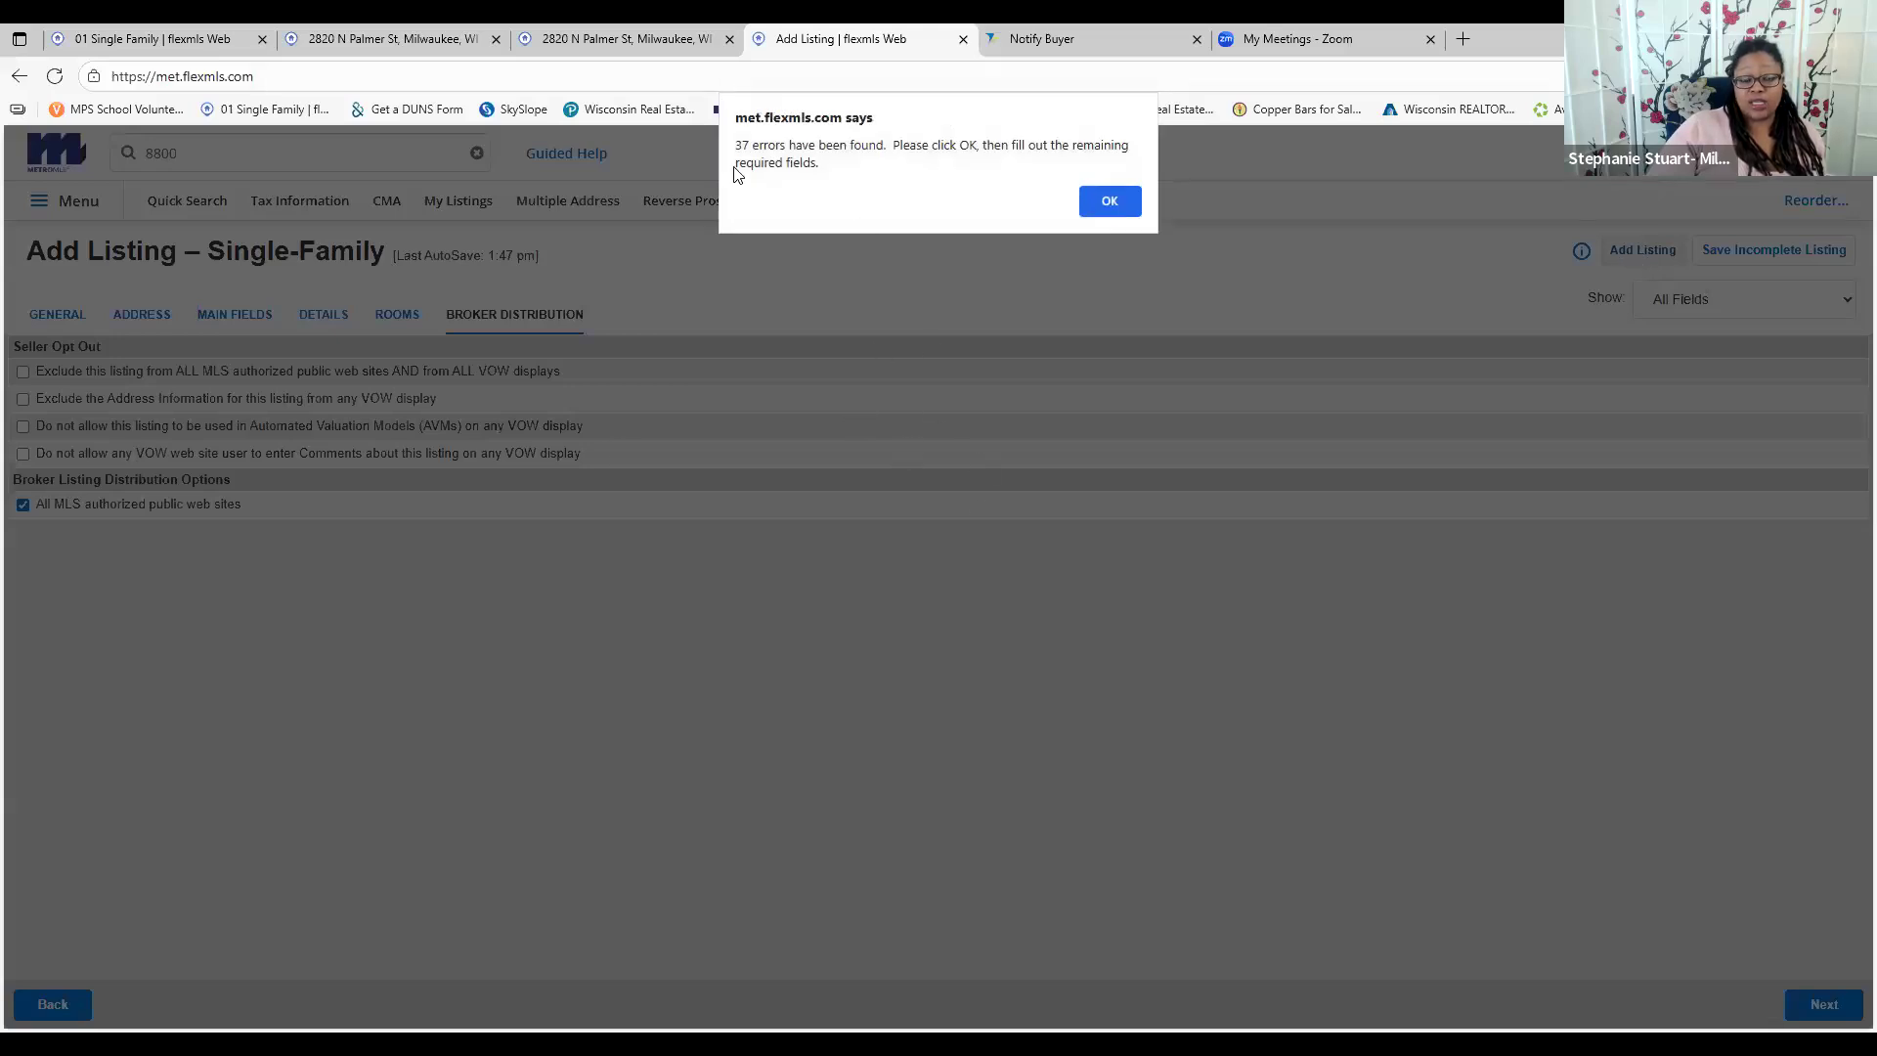
pyautogui.tripleClick(870, 159)
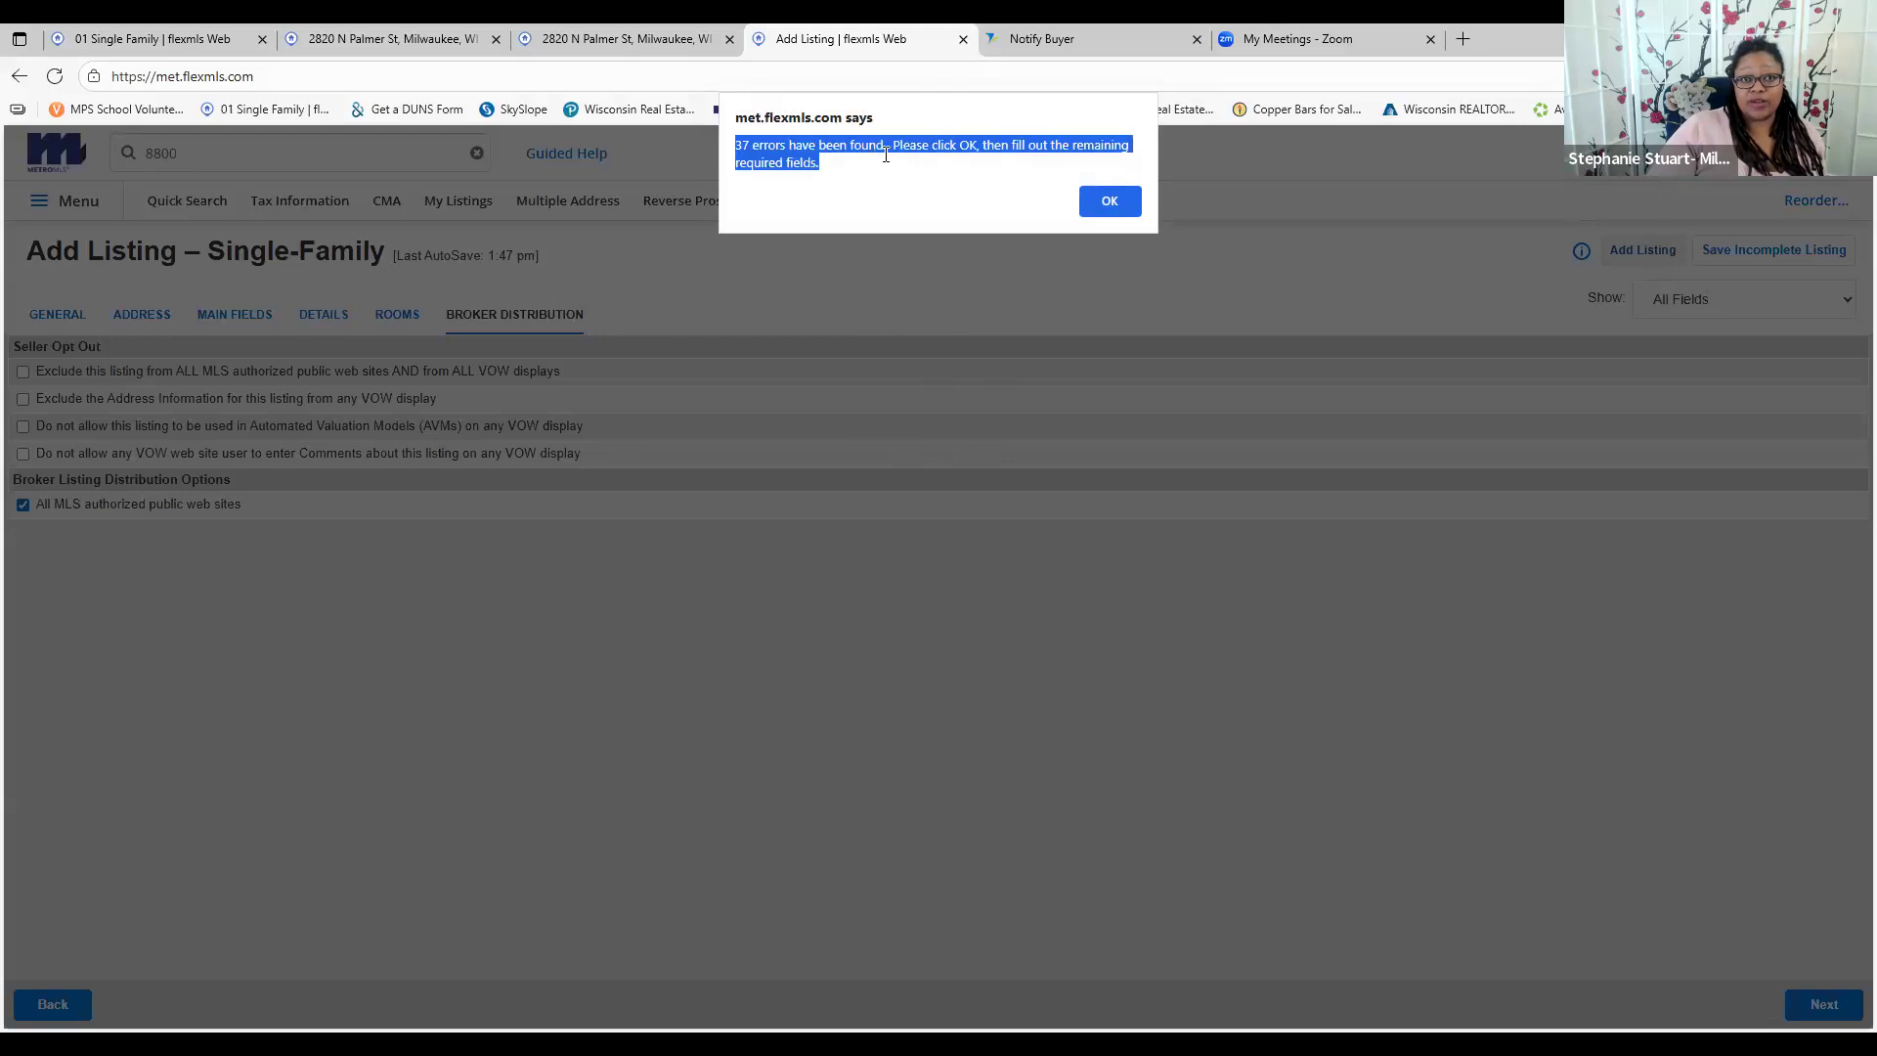
# Dismiss the 37-error alert and save the single-family listing as an incomplete draft
pyautogui.click(1108, 203)
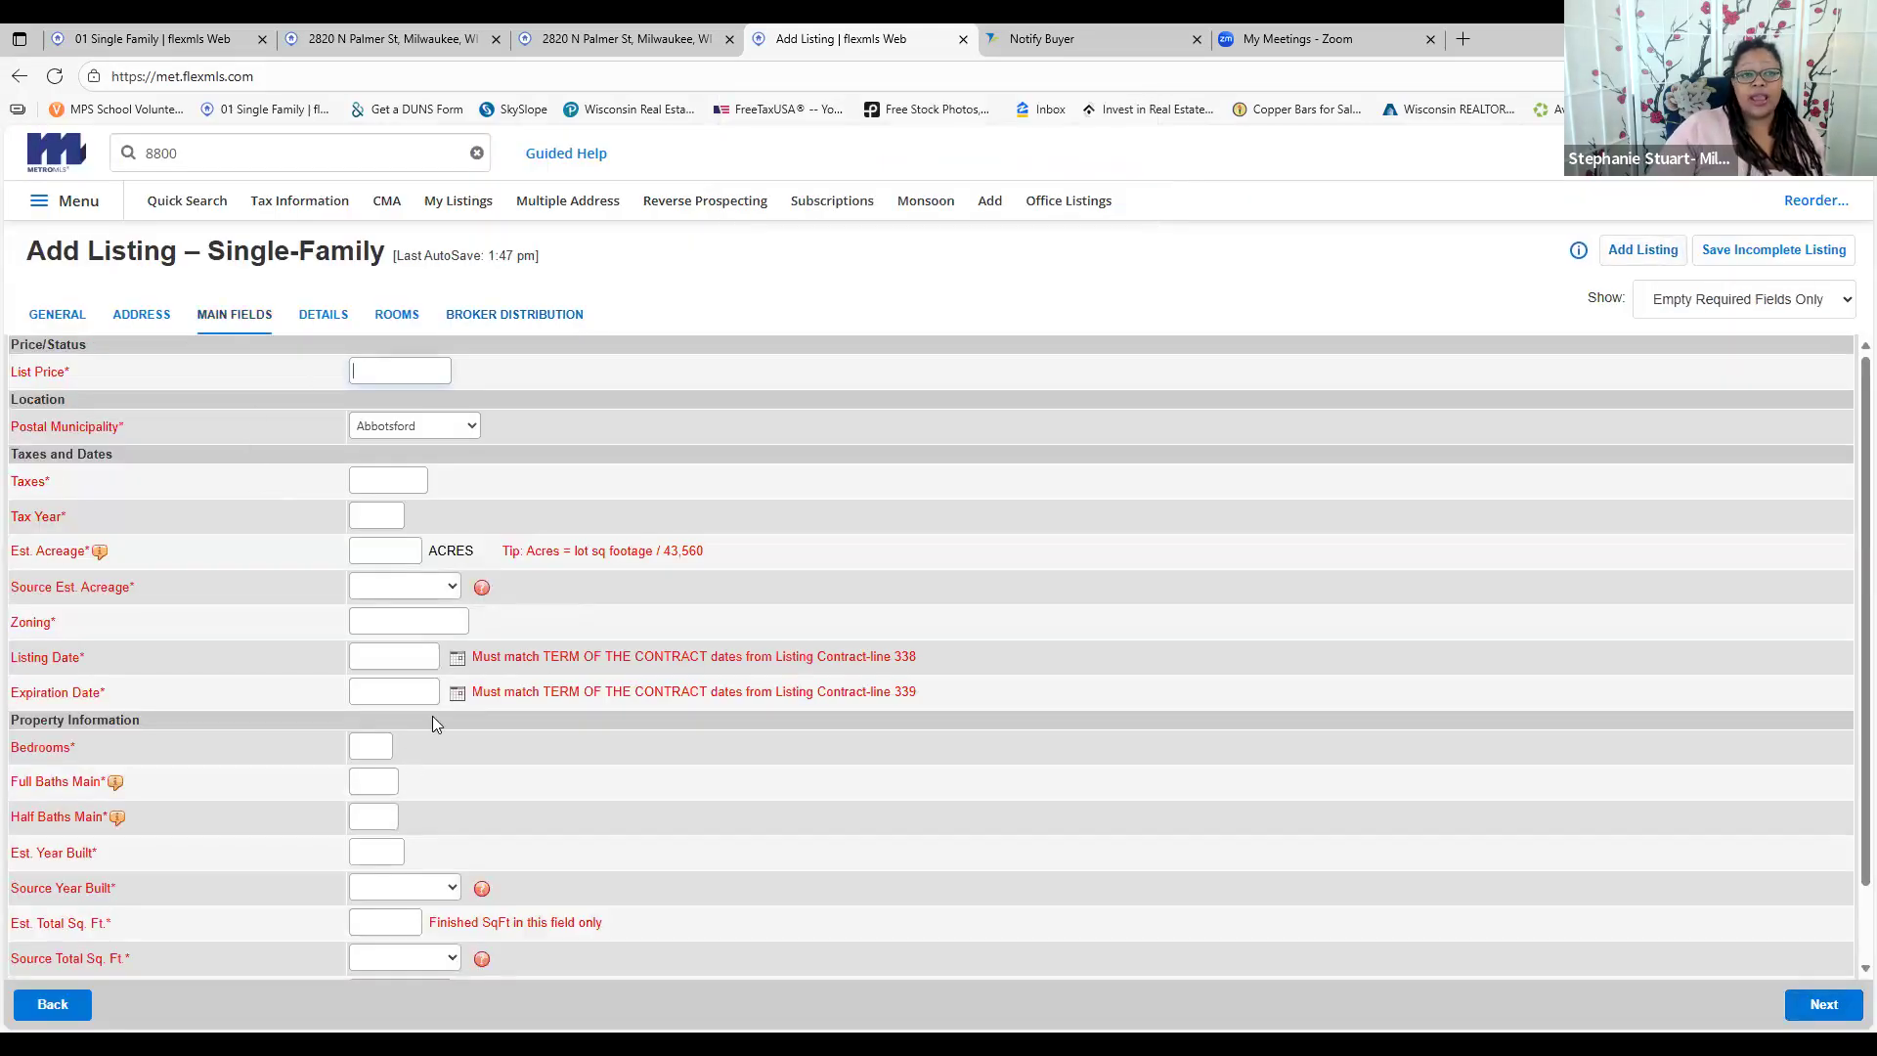
pyautogui.click(415, 364)
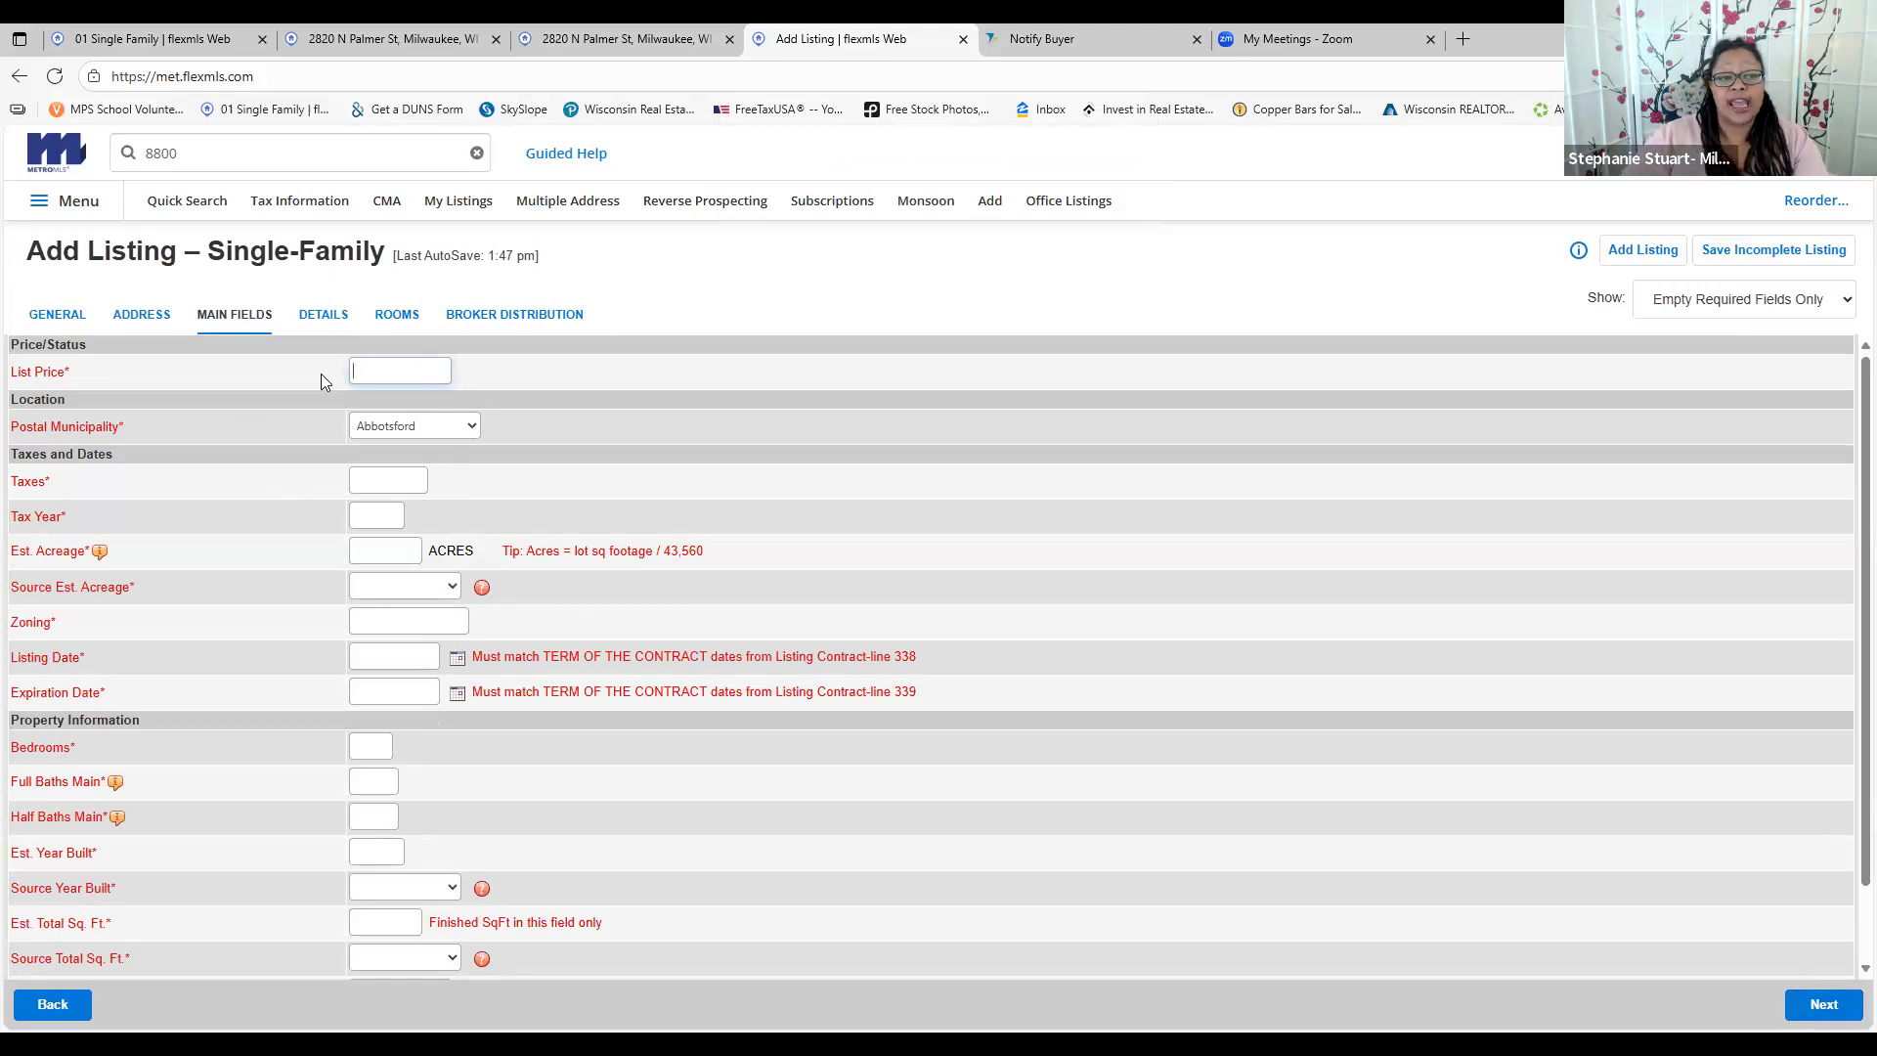
pyautogui.click(1809, 253)
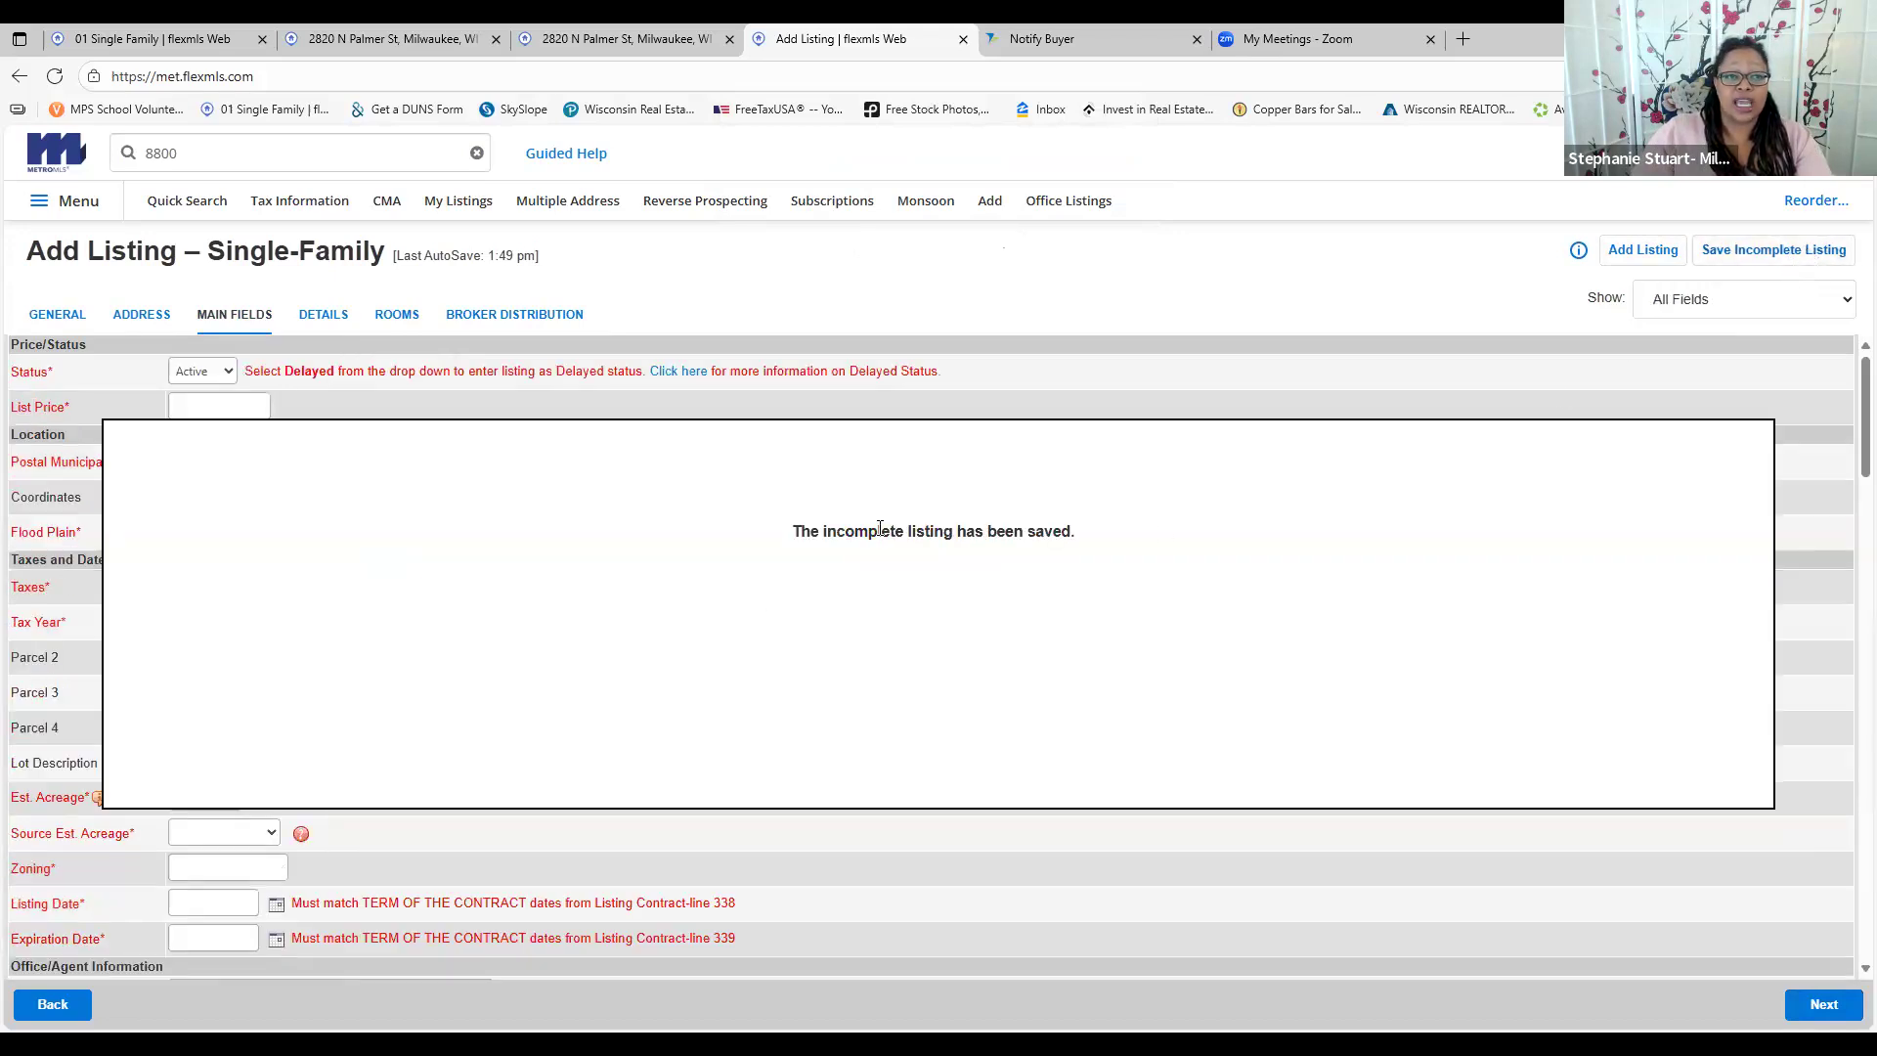
pyautogui.click(81, 211)
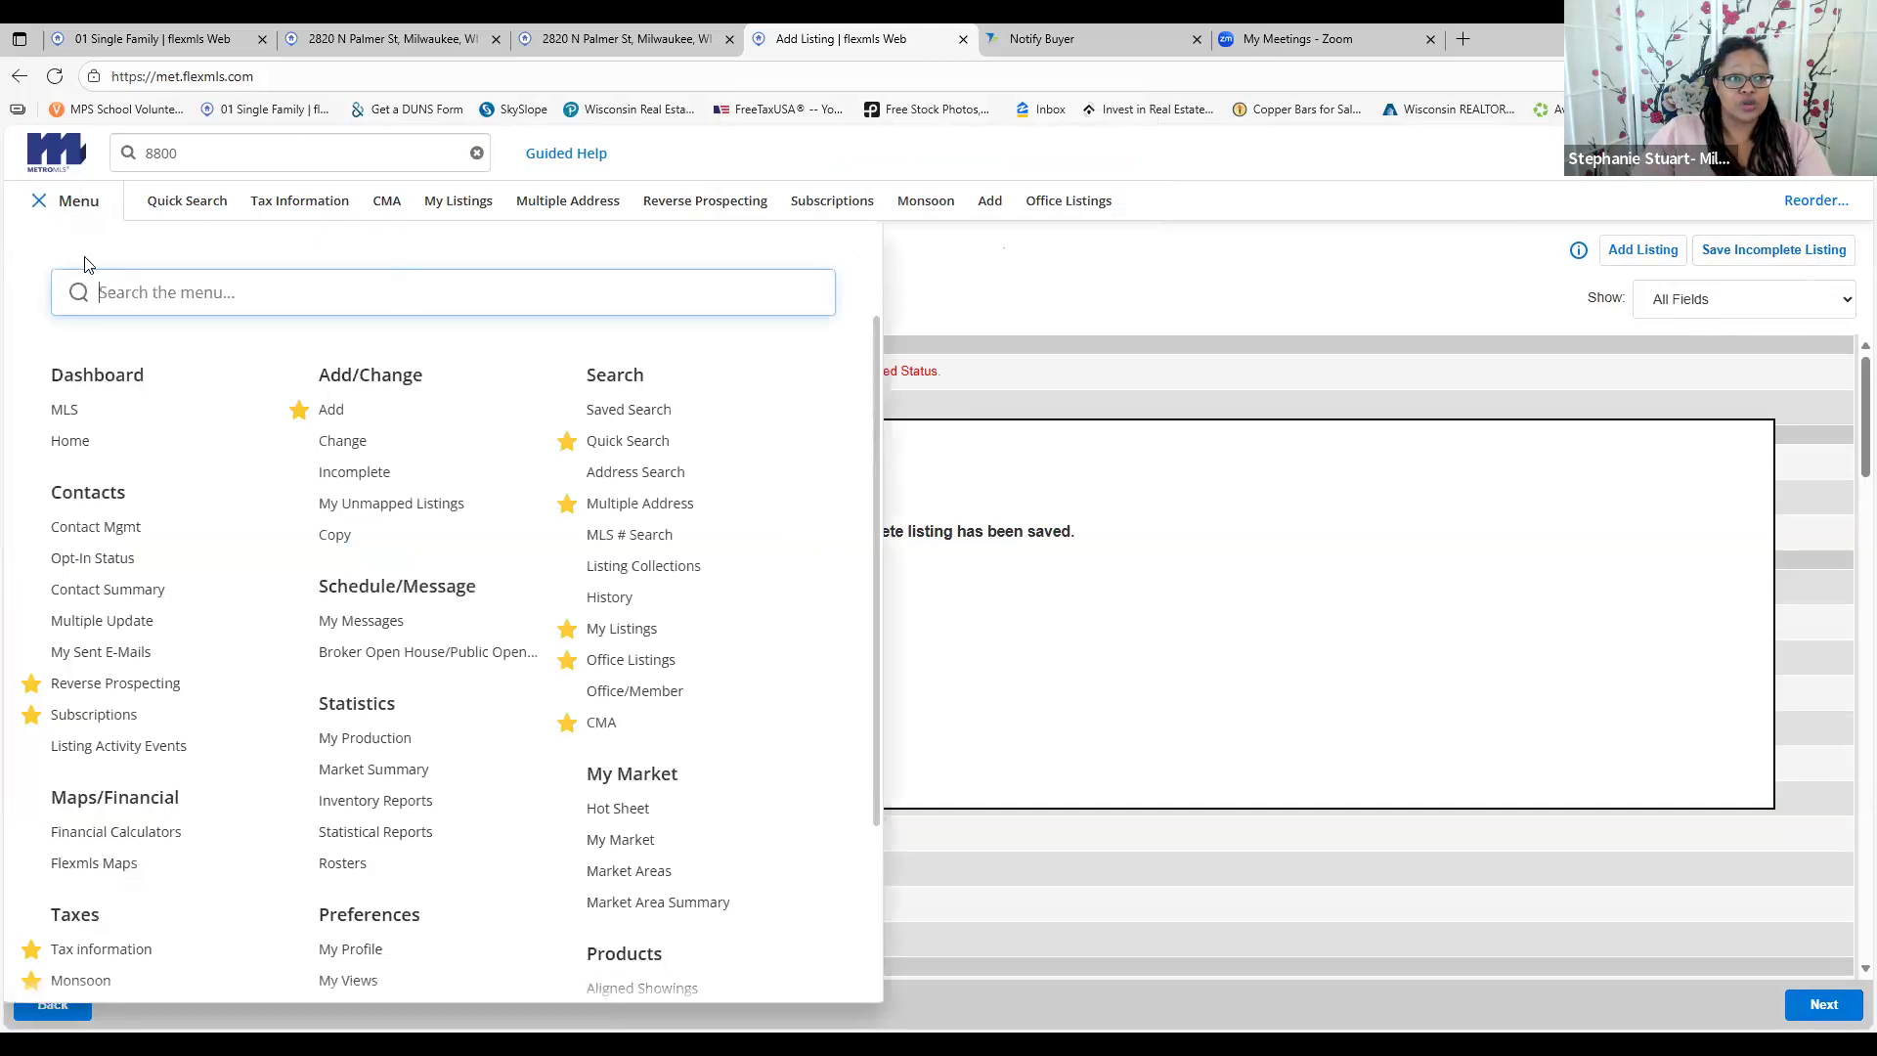
# Delete all four old incomplete listings, including the Condominium and Two-Family drafts, leaving none
pyautogui.click(355, 473)
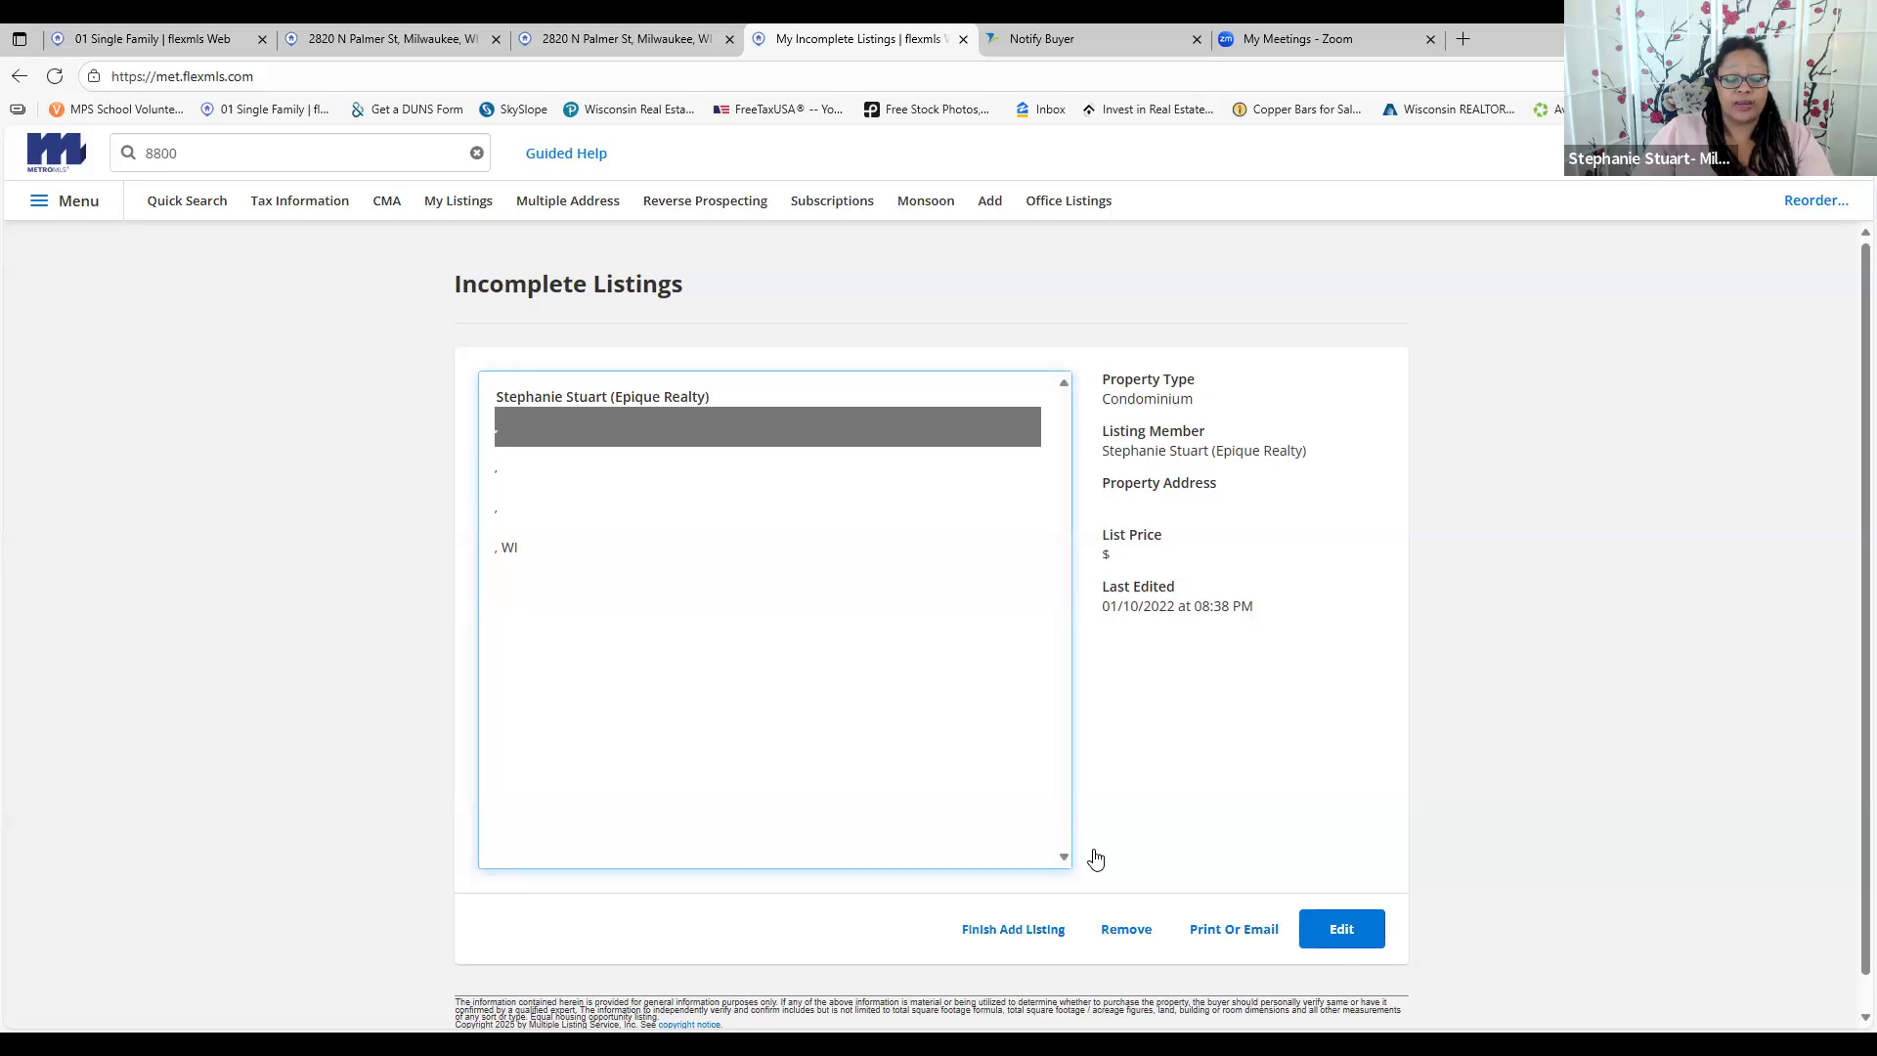
pyautogui.click(1127, 929)
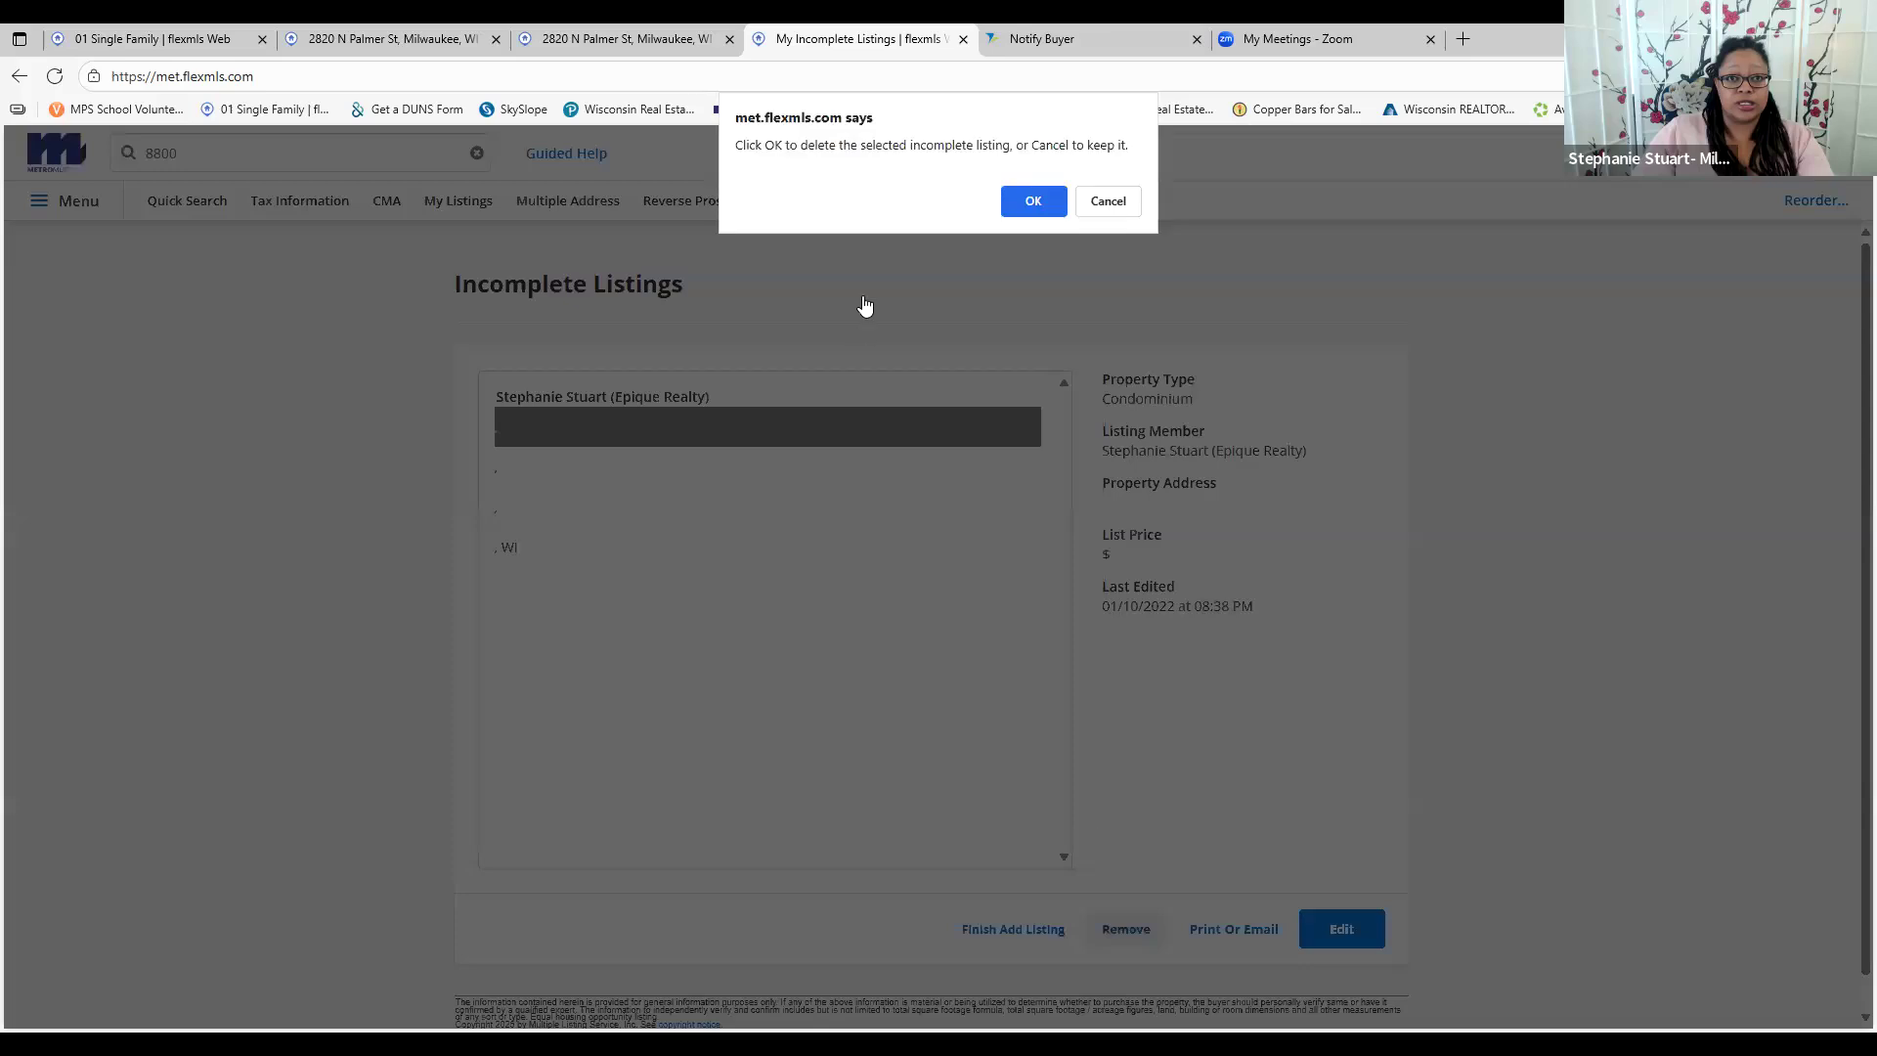
pyautogui.click(1015, 199)
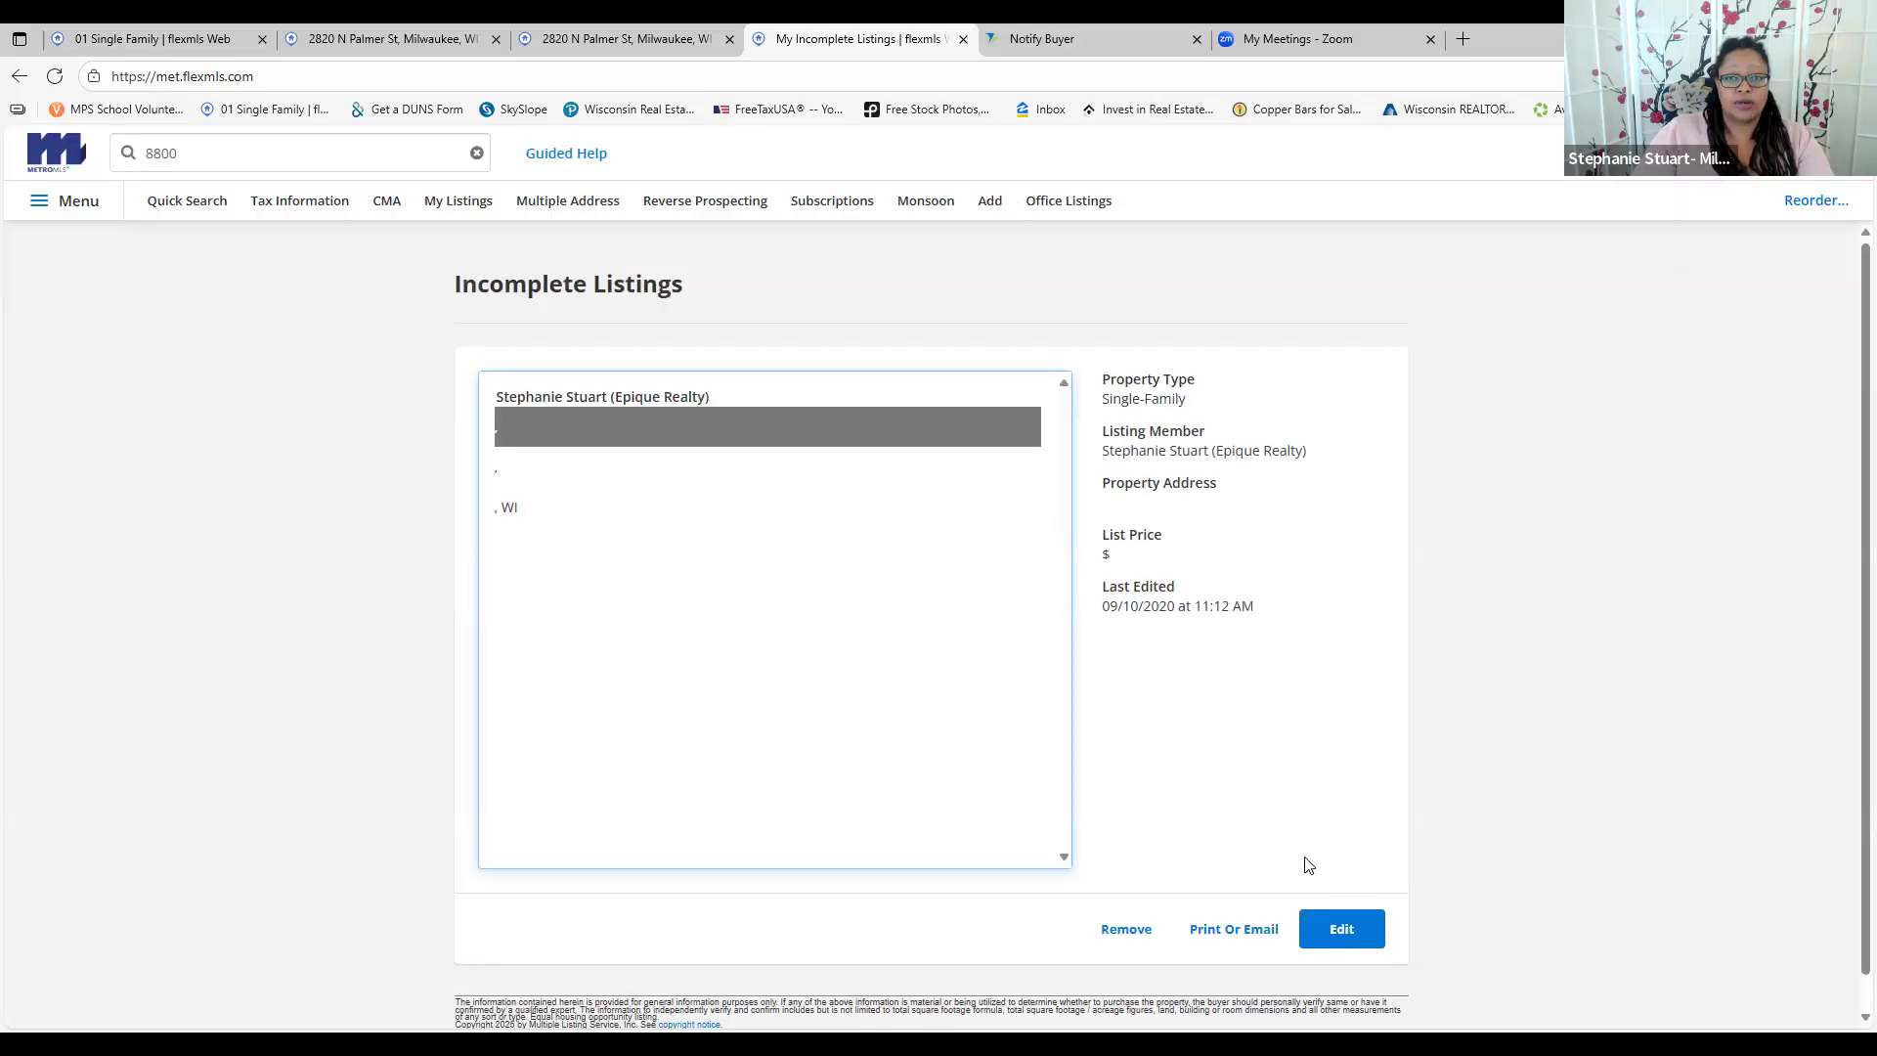
pyautogui.click(1126, 928)
pyautogui.click(1033, 201)
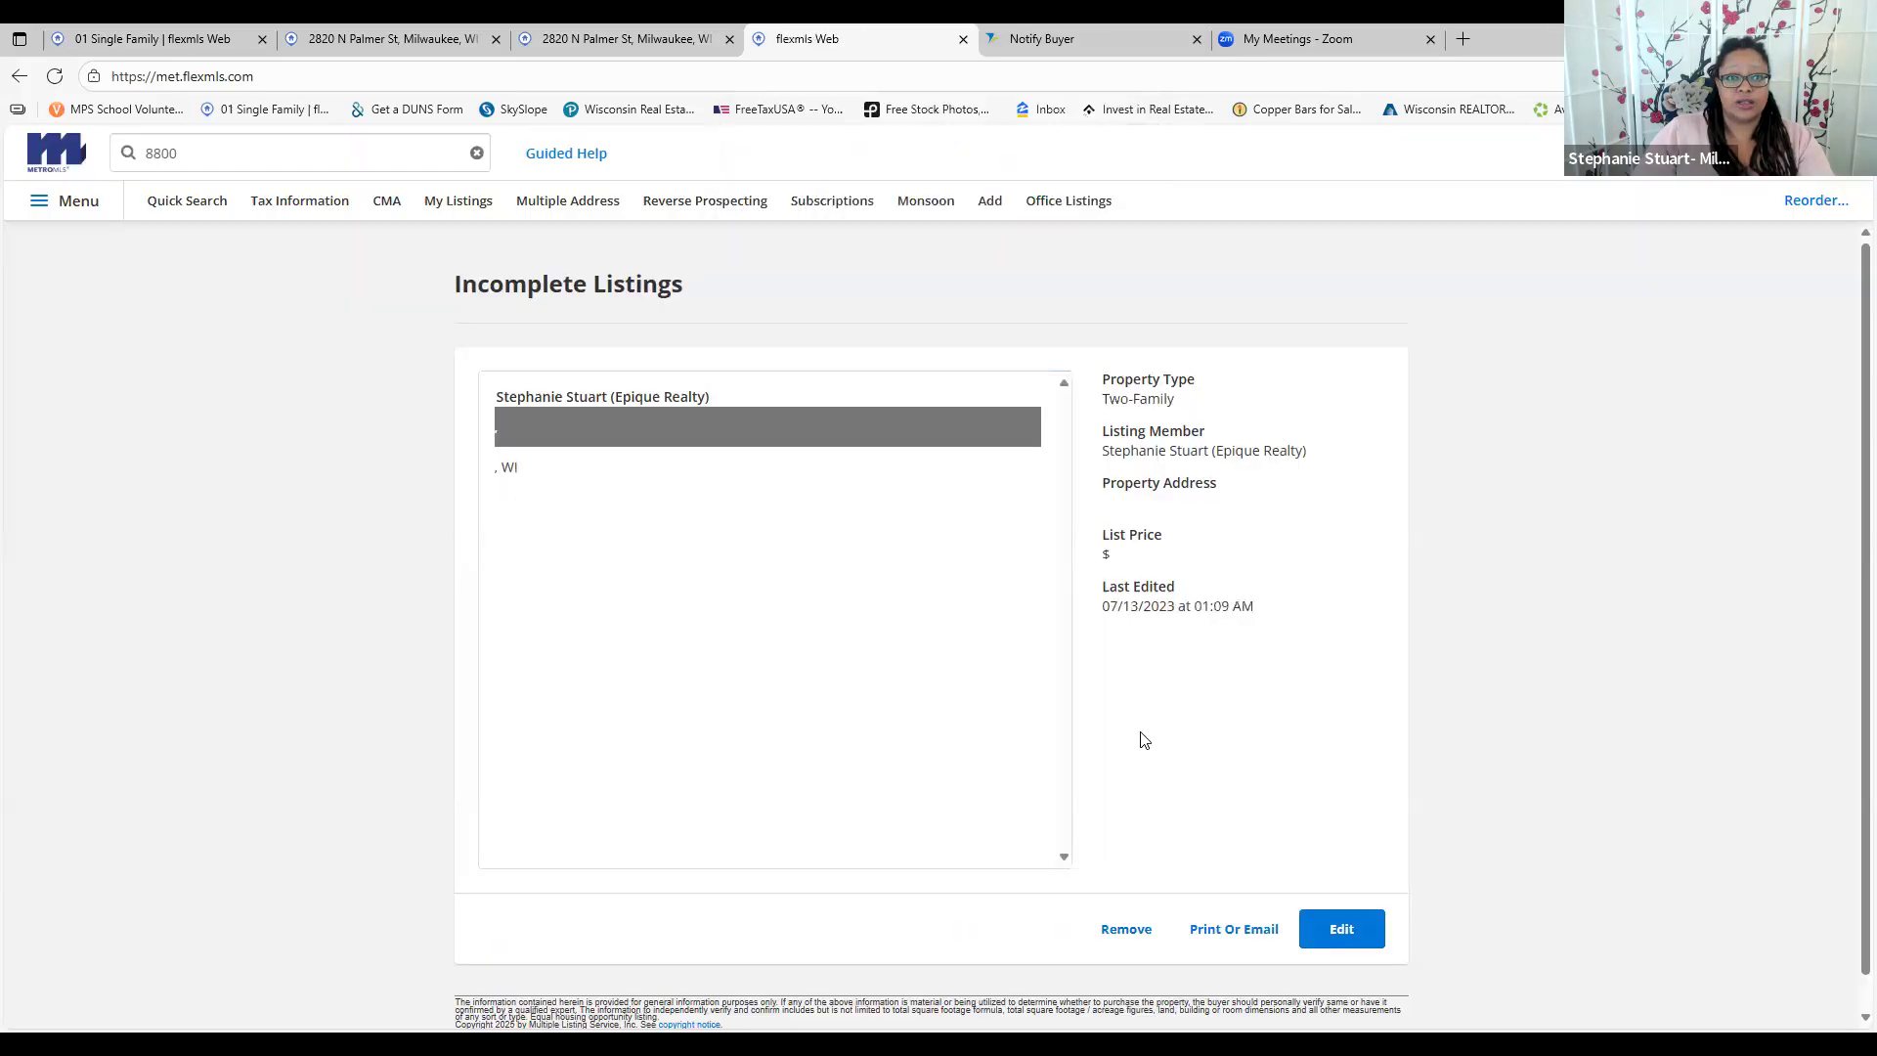
pyautogui.click(1127, 929)
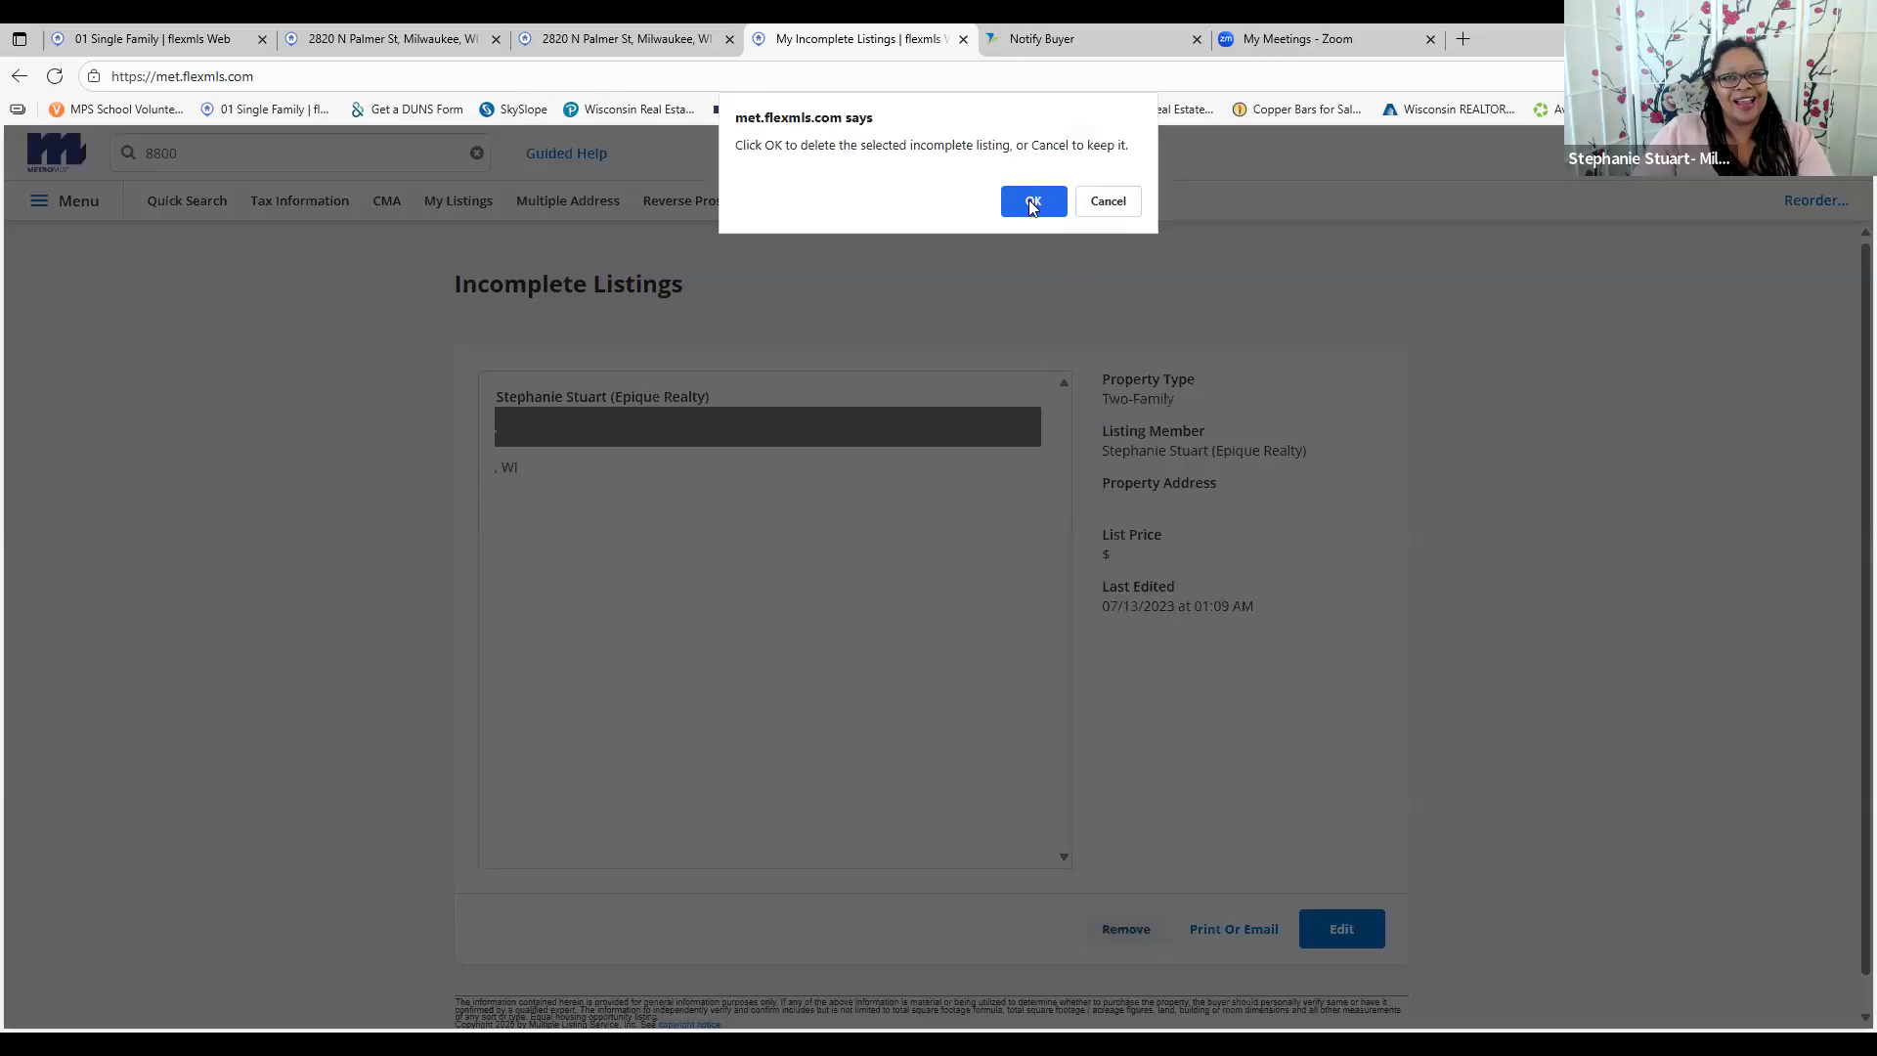
pyautogui.click(1034, 202)
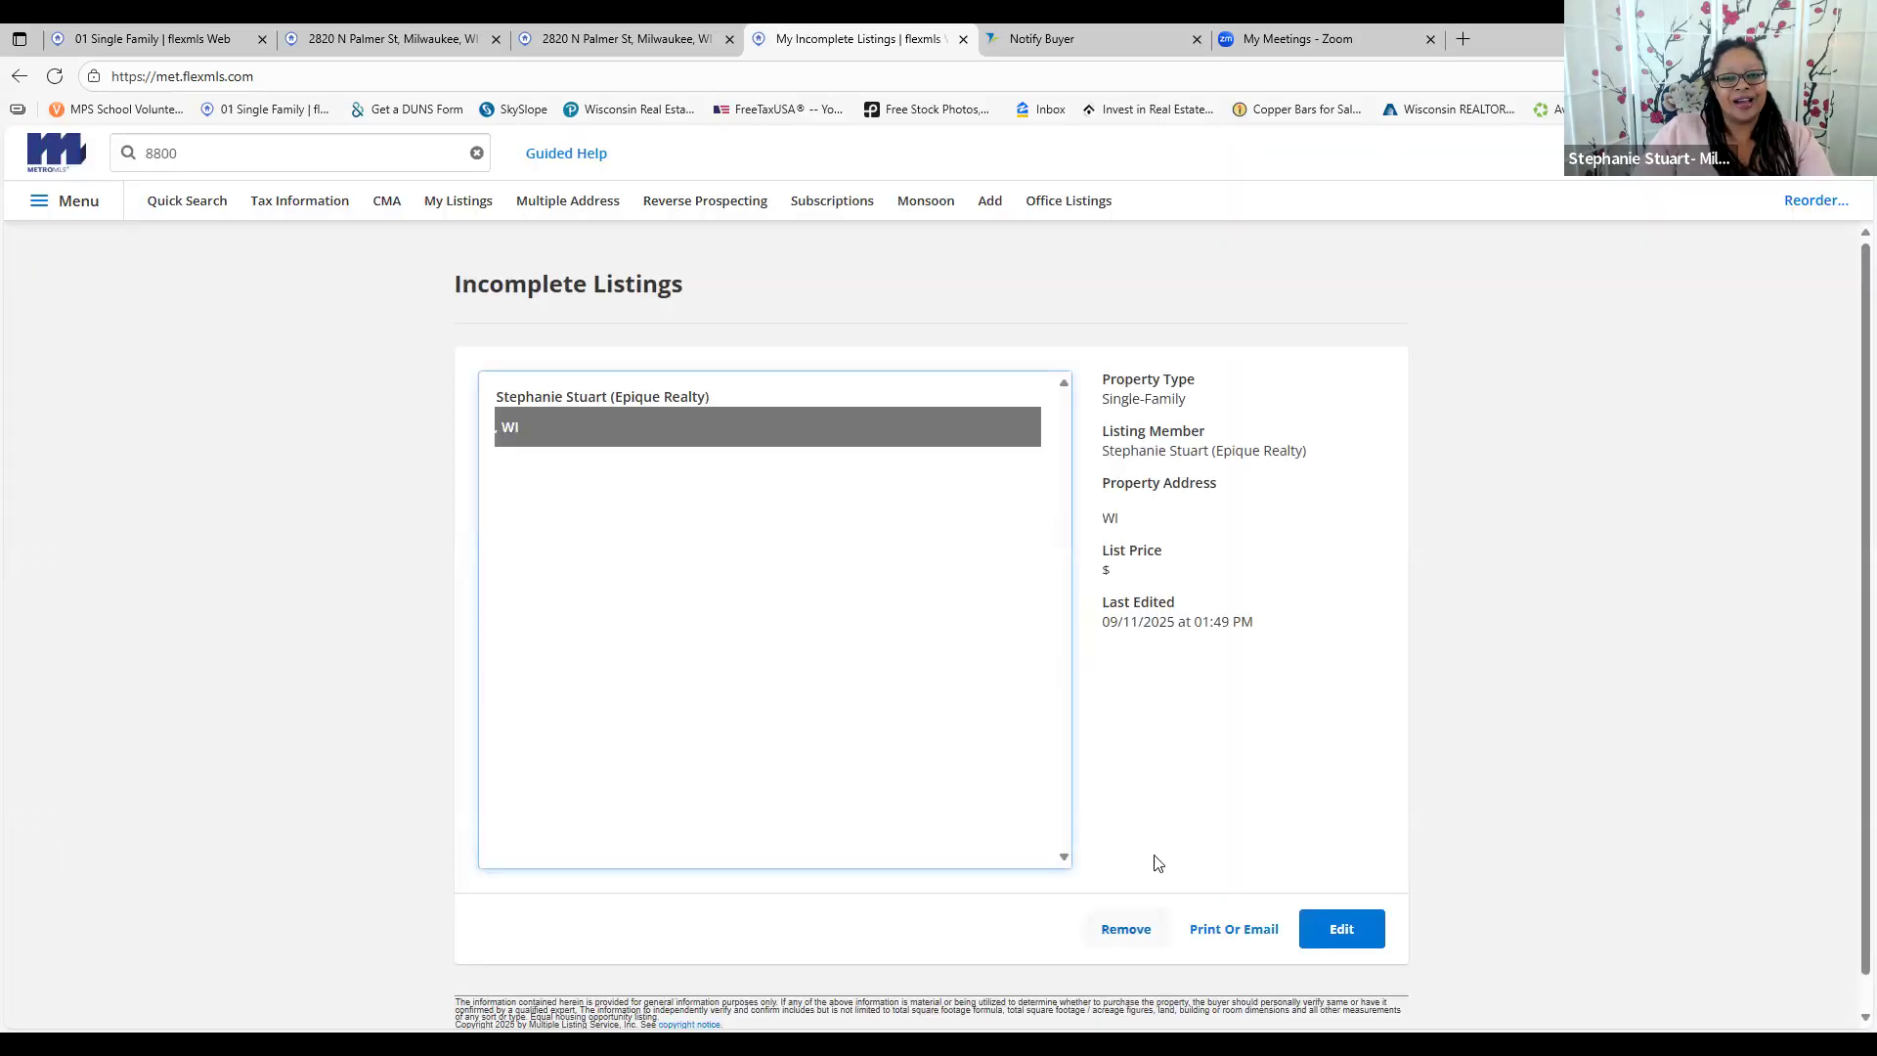
pyautogui.click(1126, 929)
pyautogui.click(1026, 201)
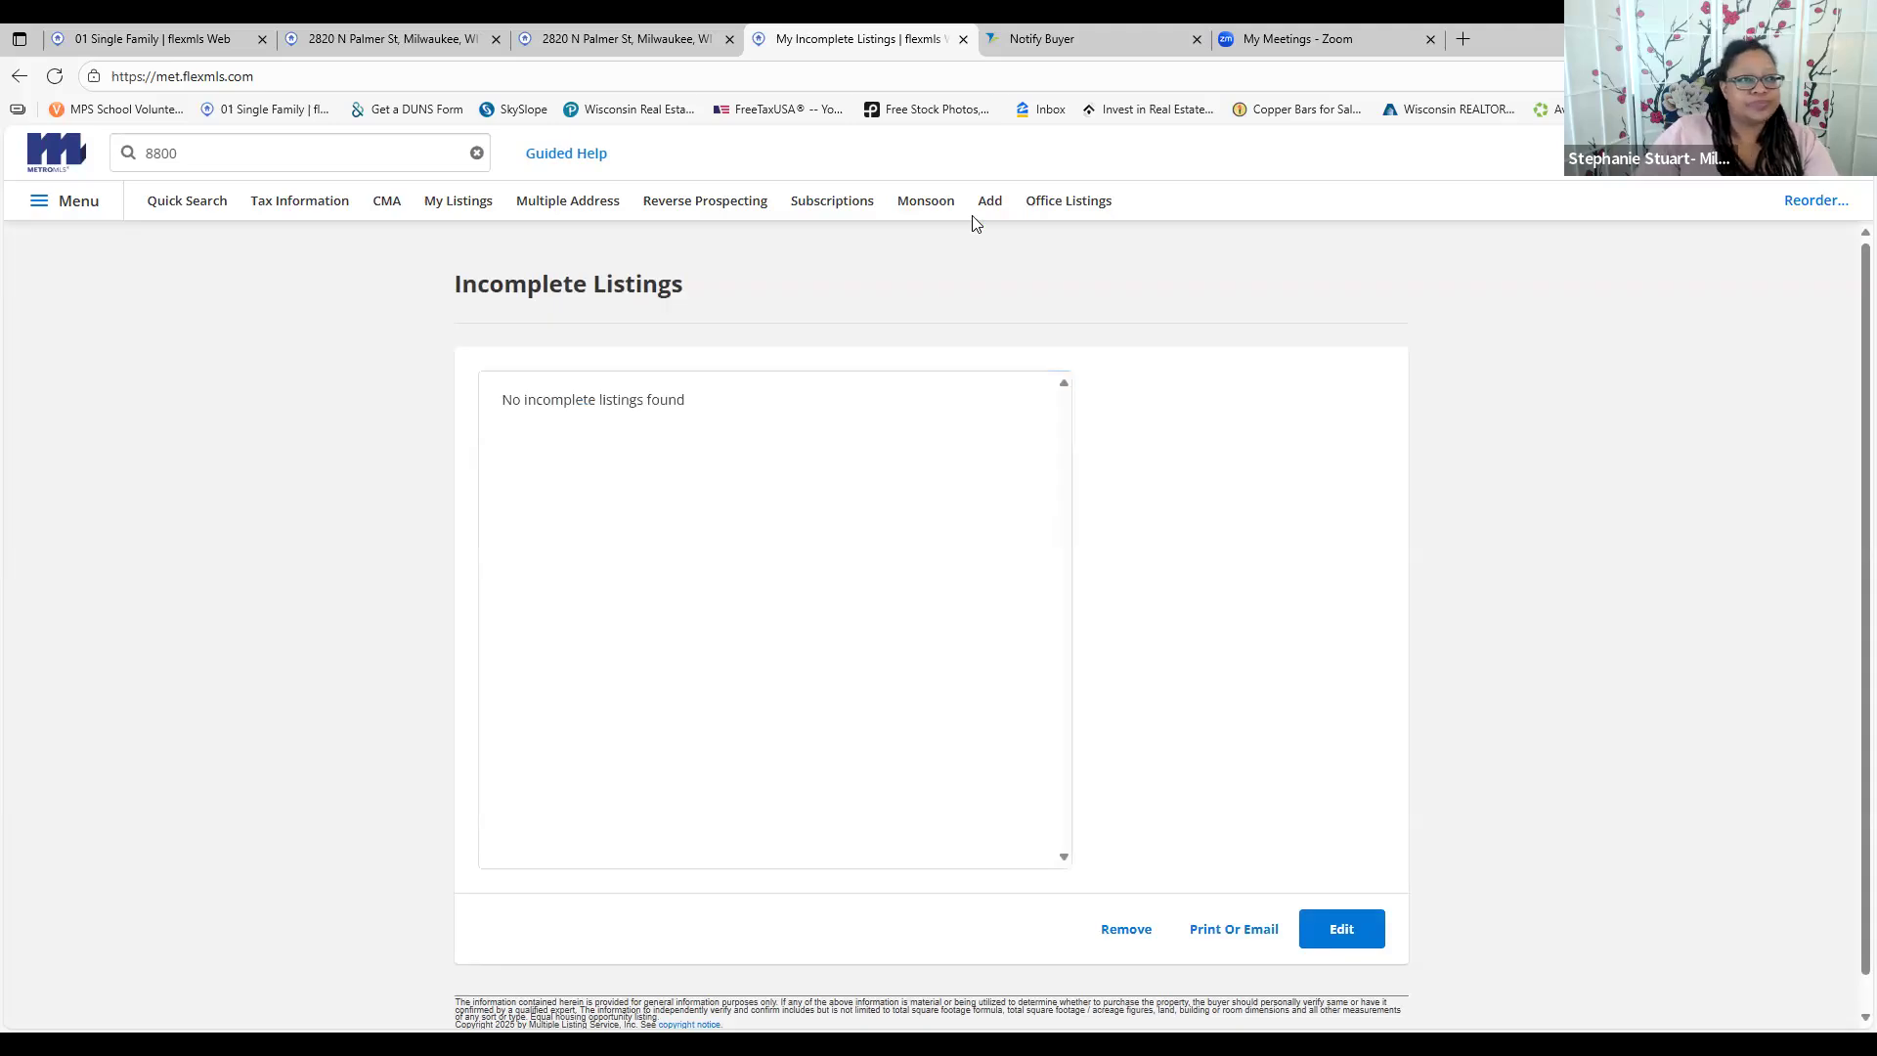
pyautogui.click(98, 213)
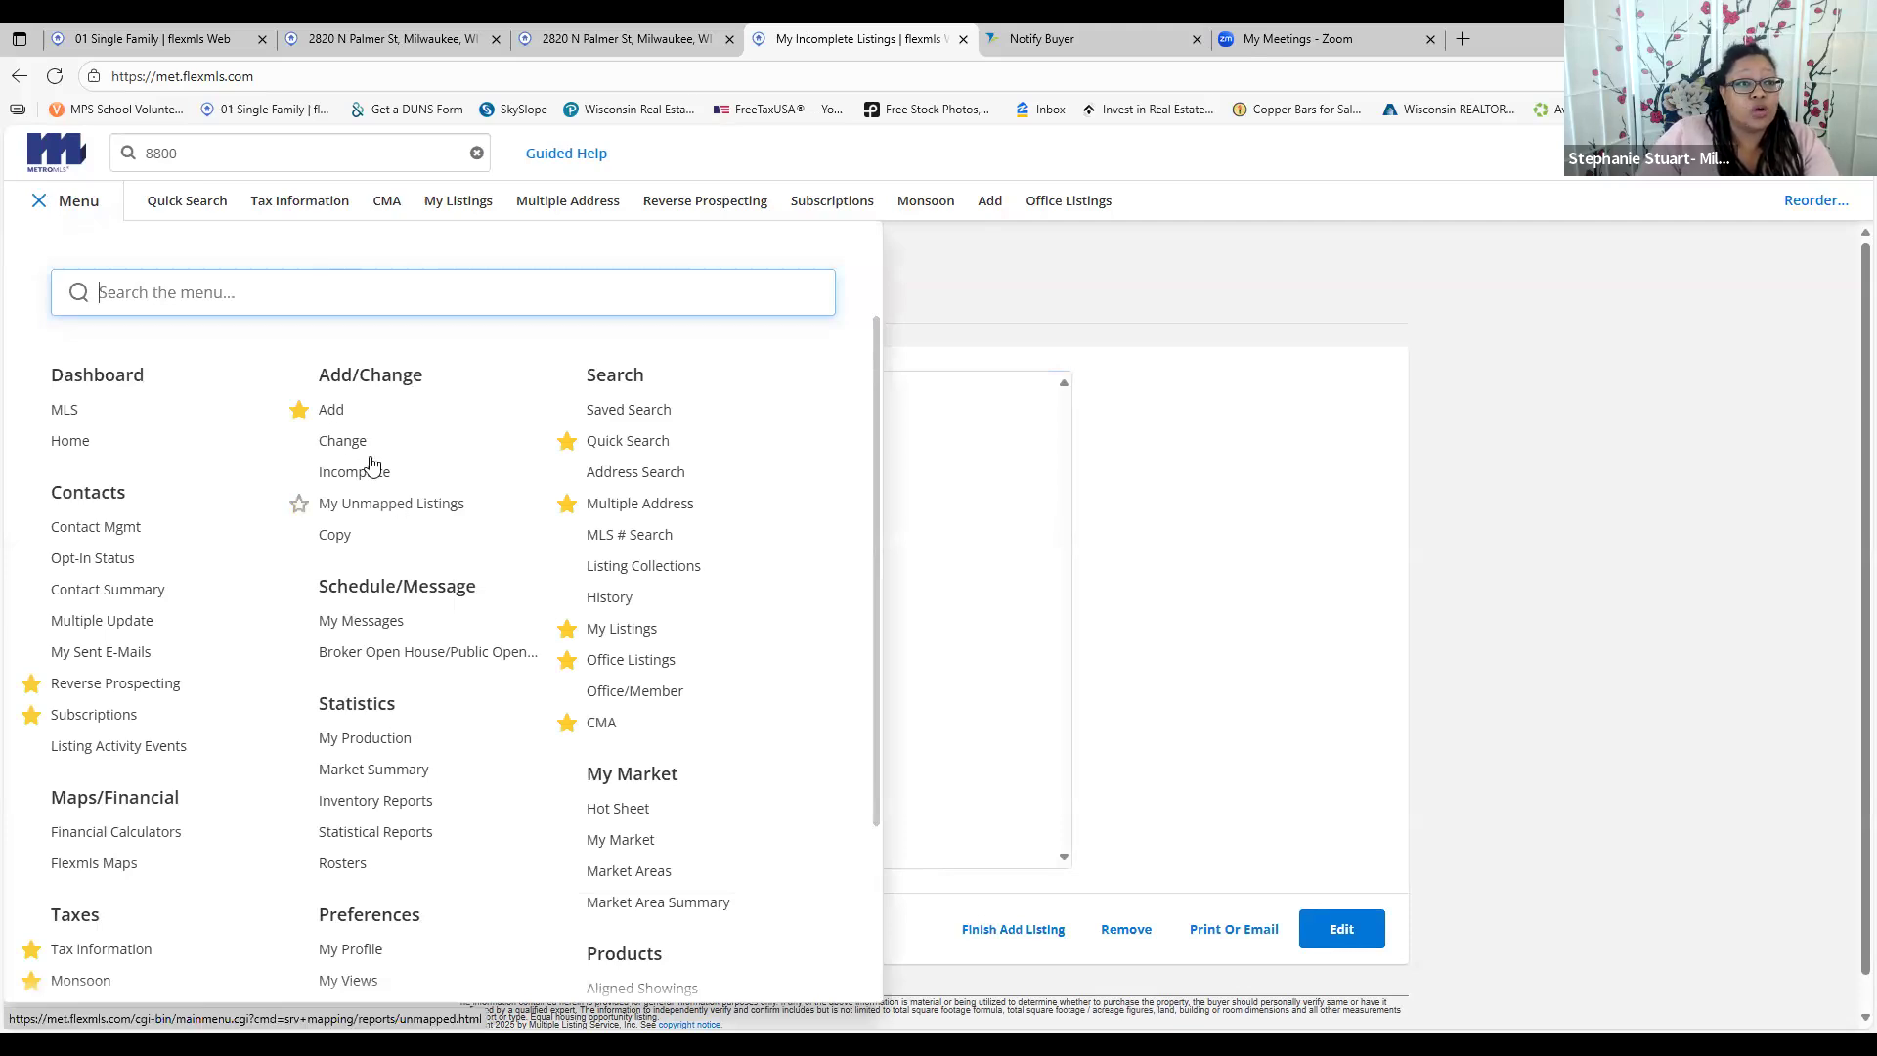
pyautogui.click(342, 441)
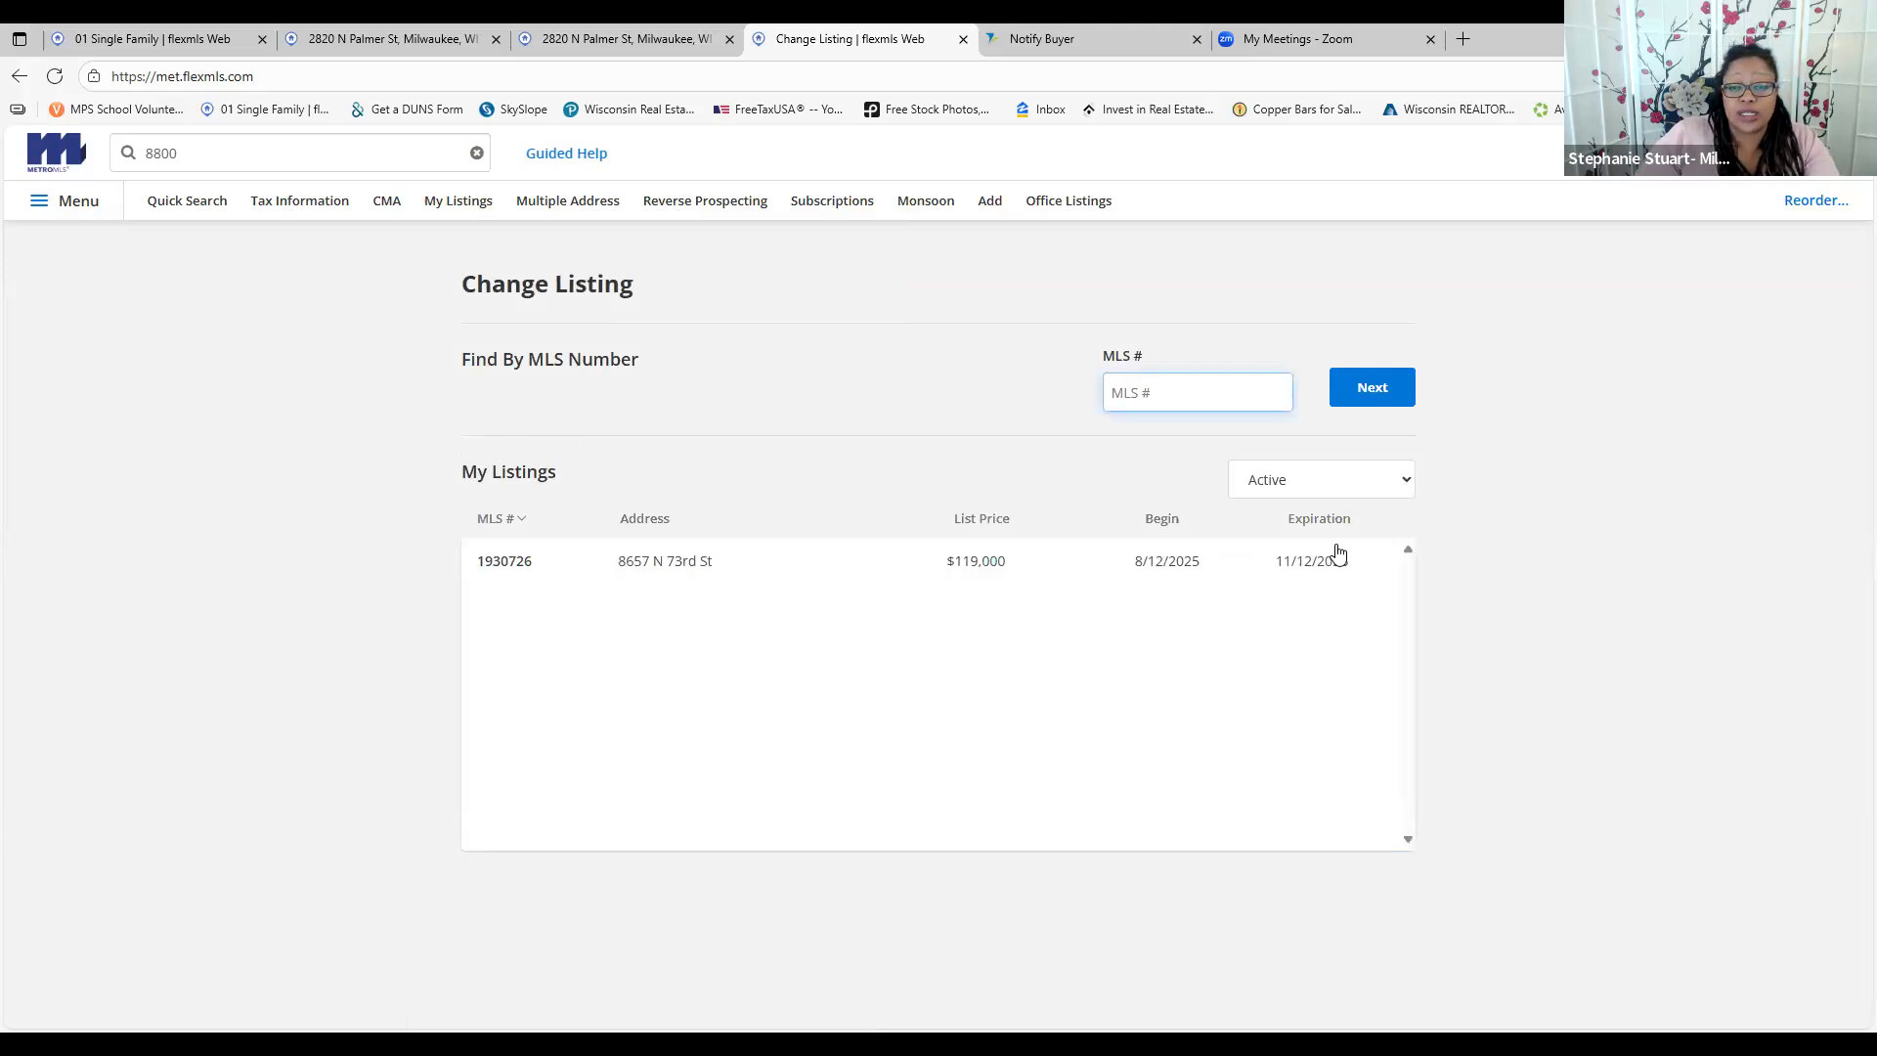
pyautogui.click(1325, 562)
pyautogui.click(671, 567)
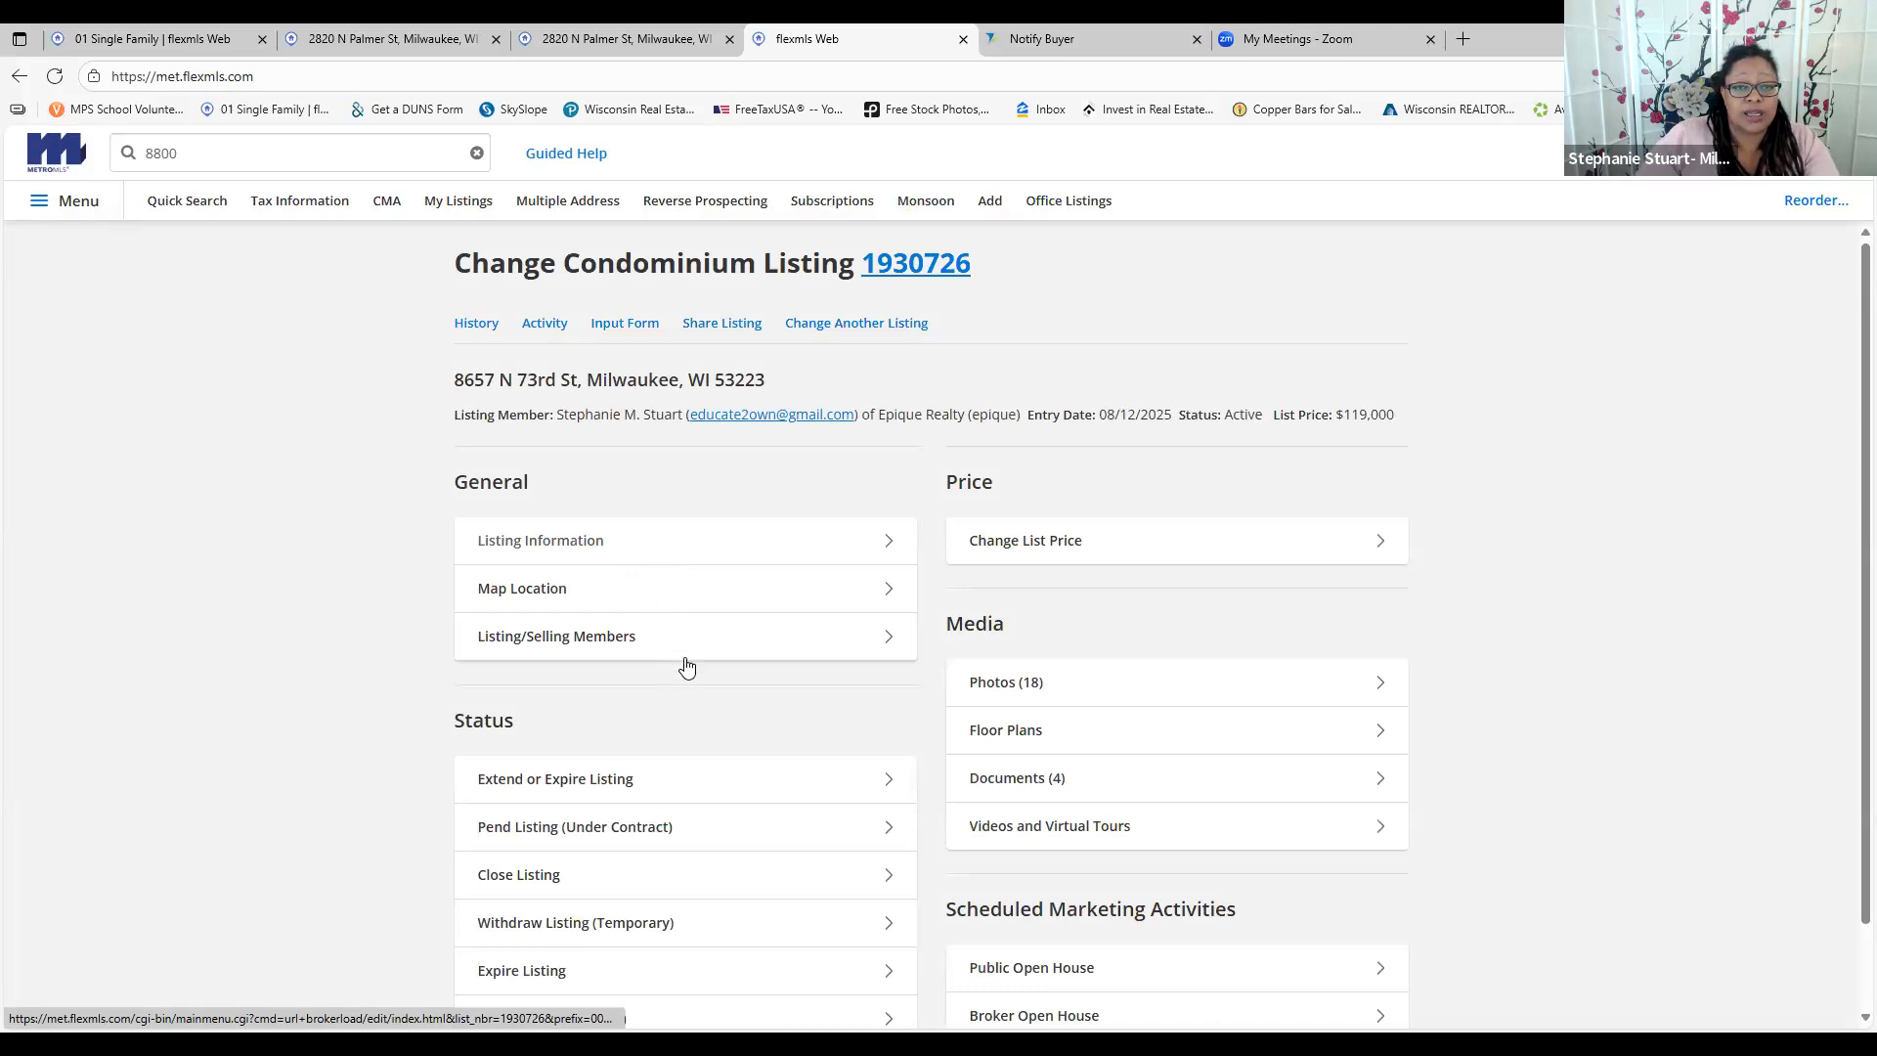
pyautogui.scroll(-1, 1125, 455)
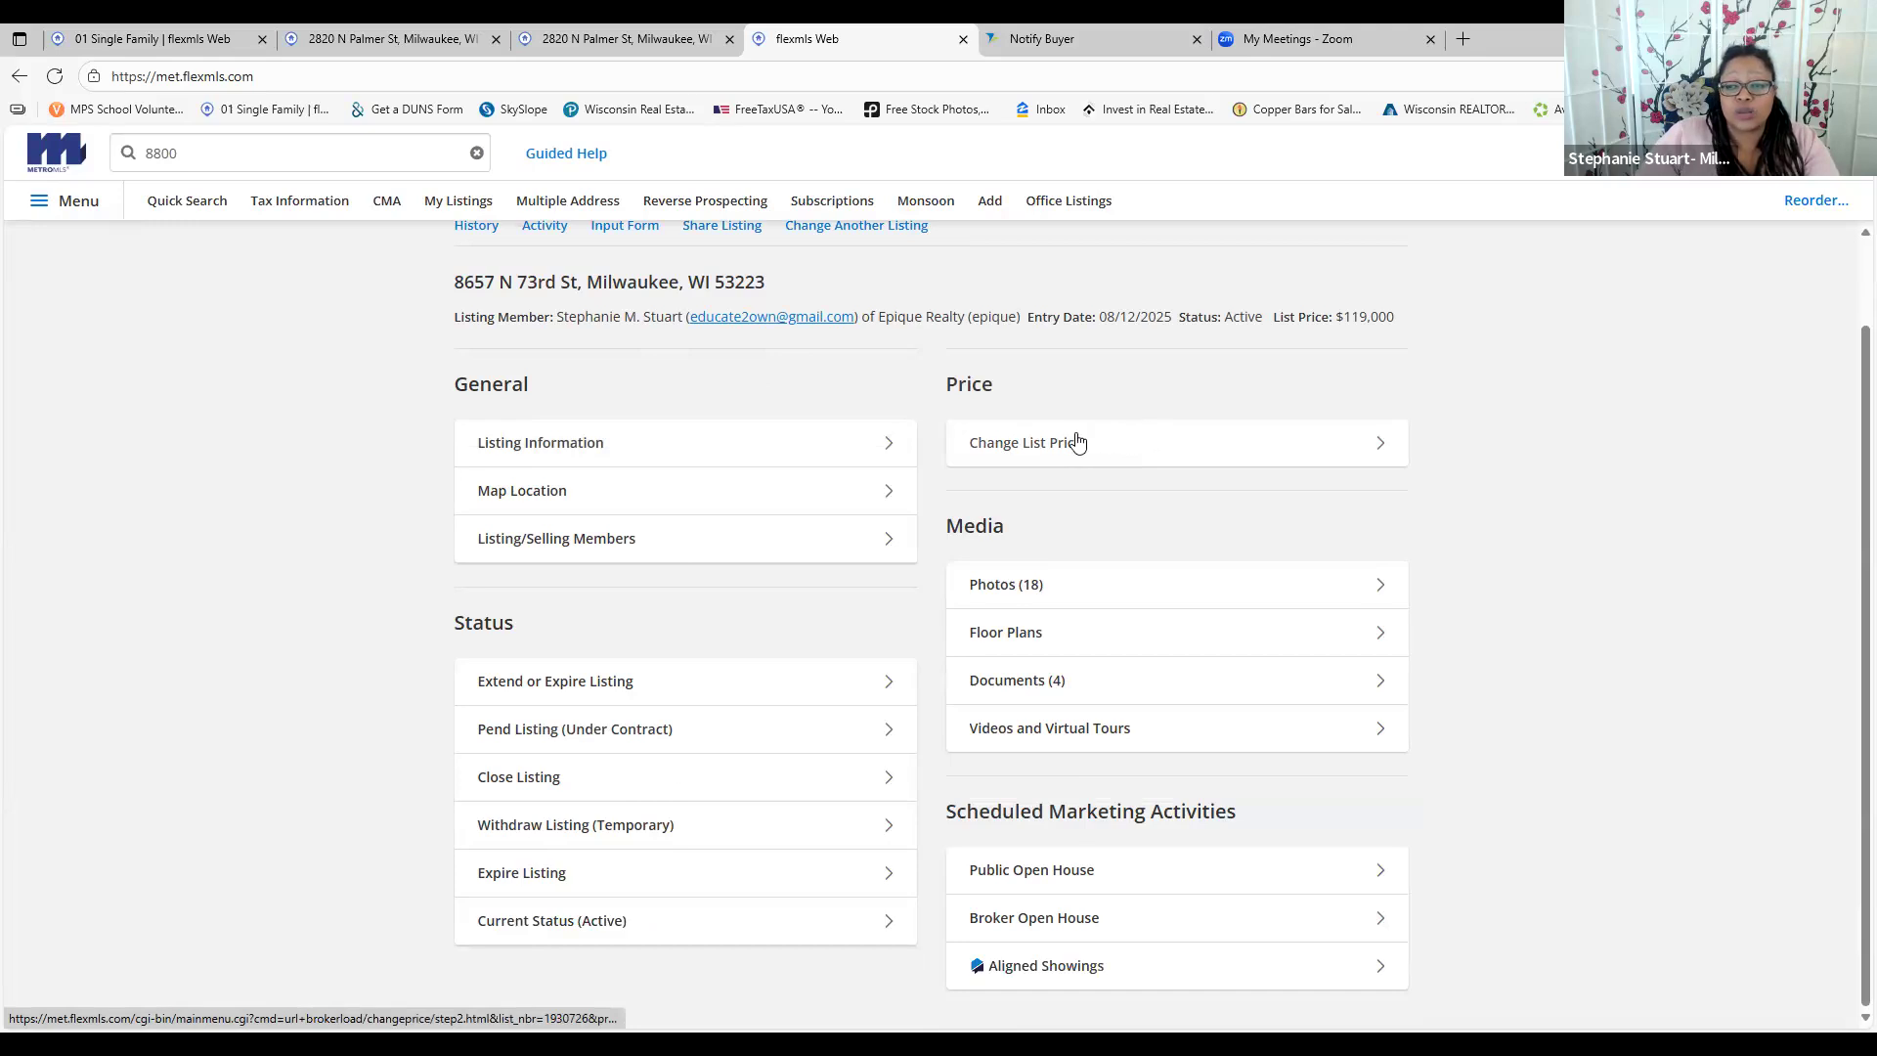
pyautogui.click(1348, 458)
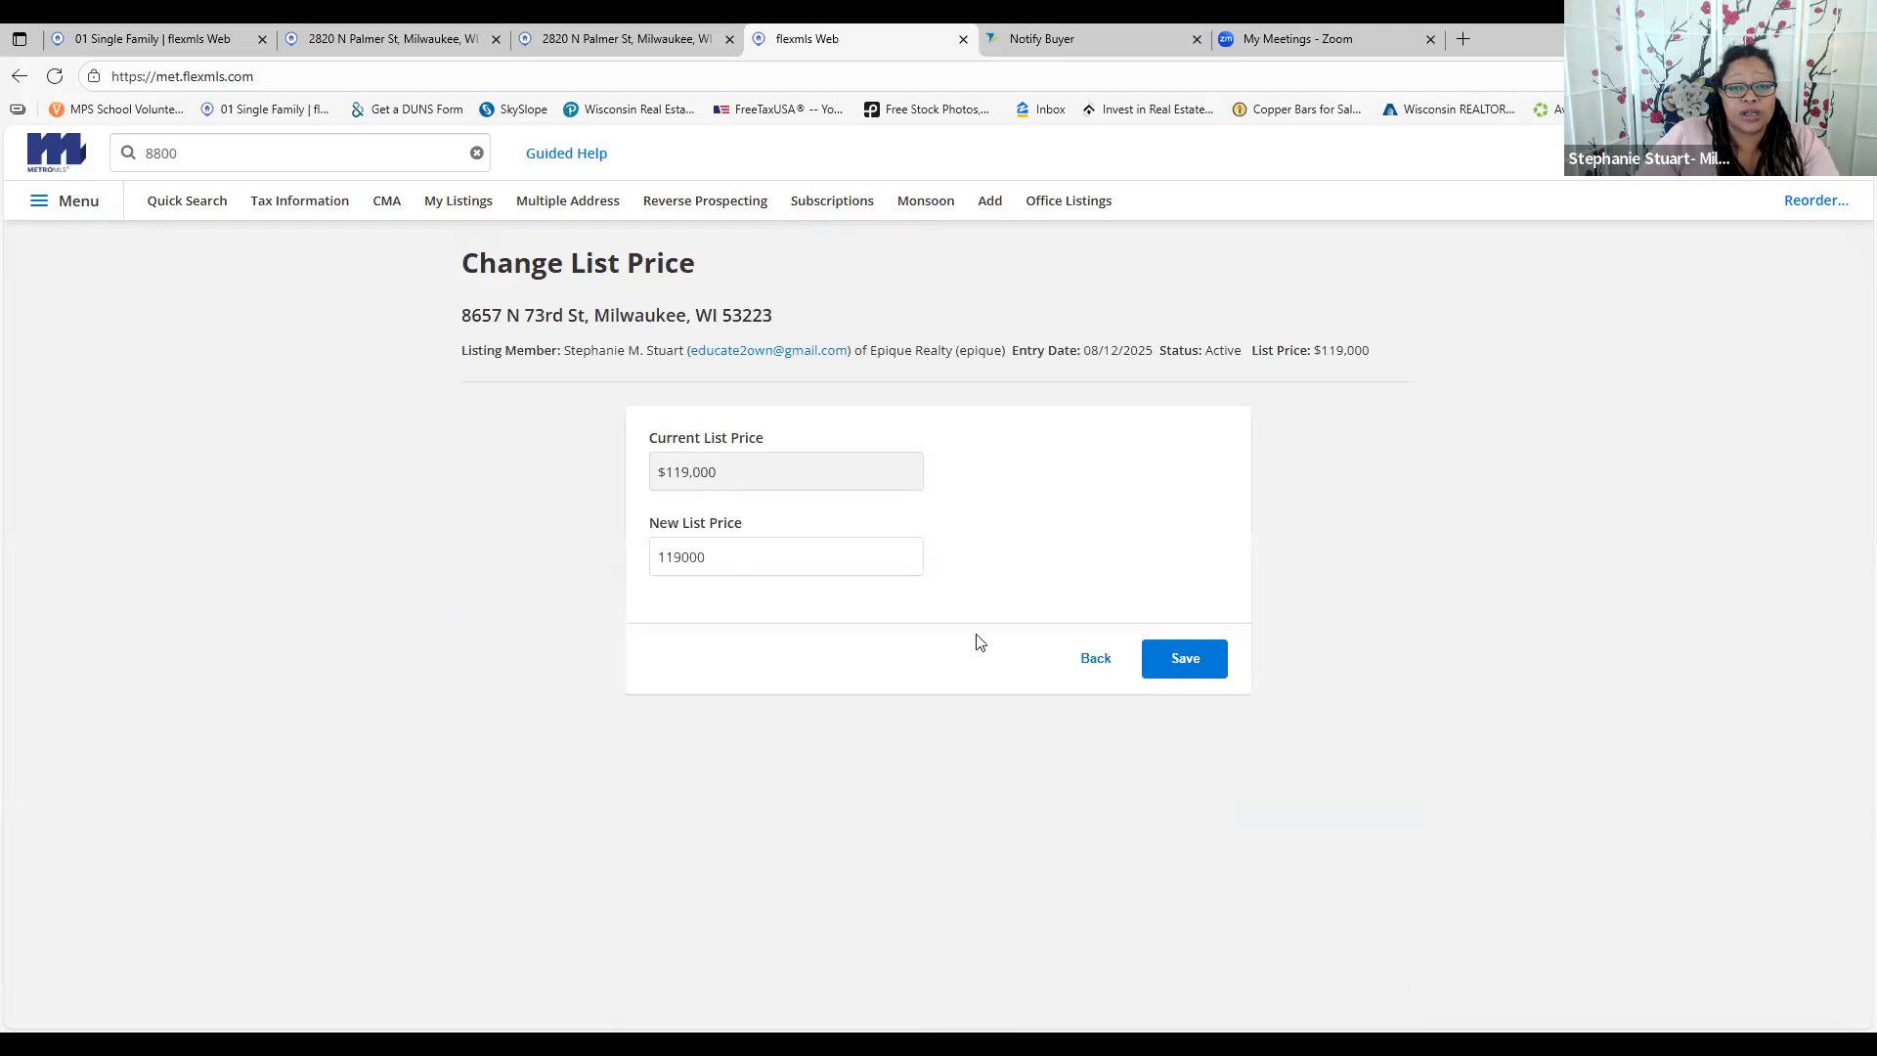
pyautogui.click(20, 76)
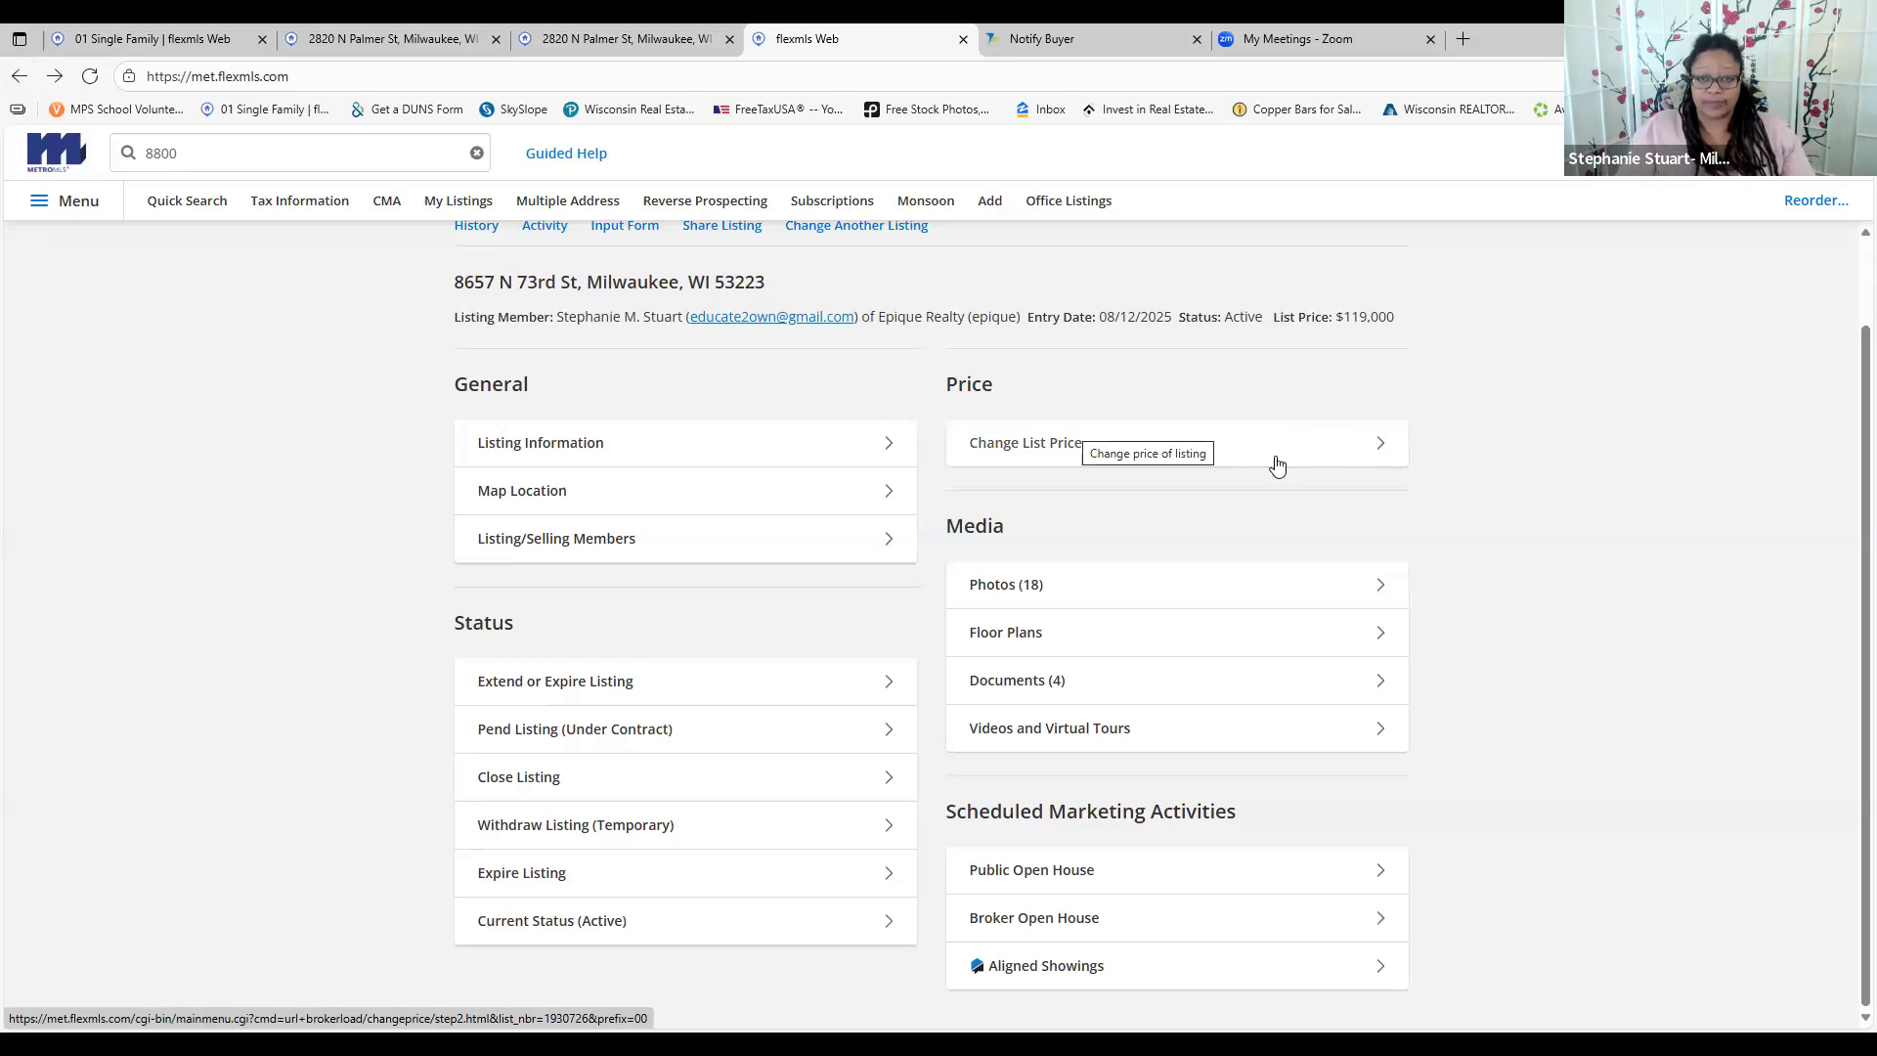
# Open the 18 photos of listing 1930726 and browse Pictures in the file picker, cancelling without uploading
pyautogui.click(1194, 585)
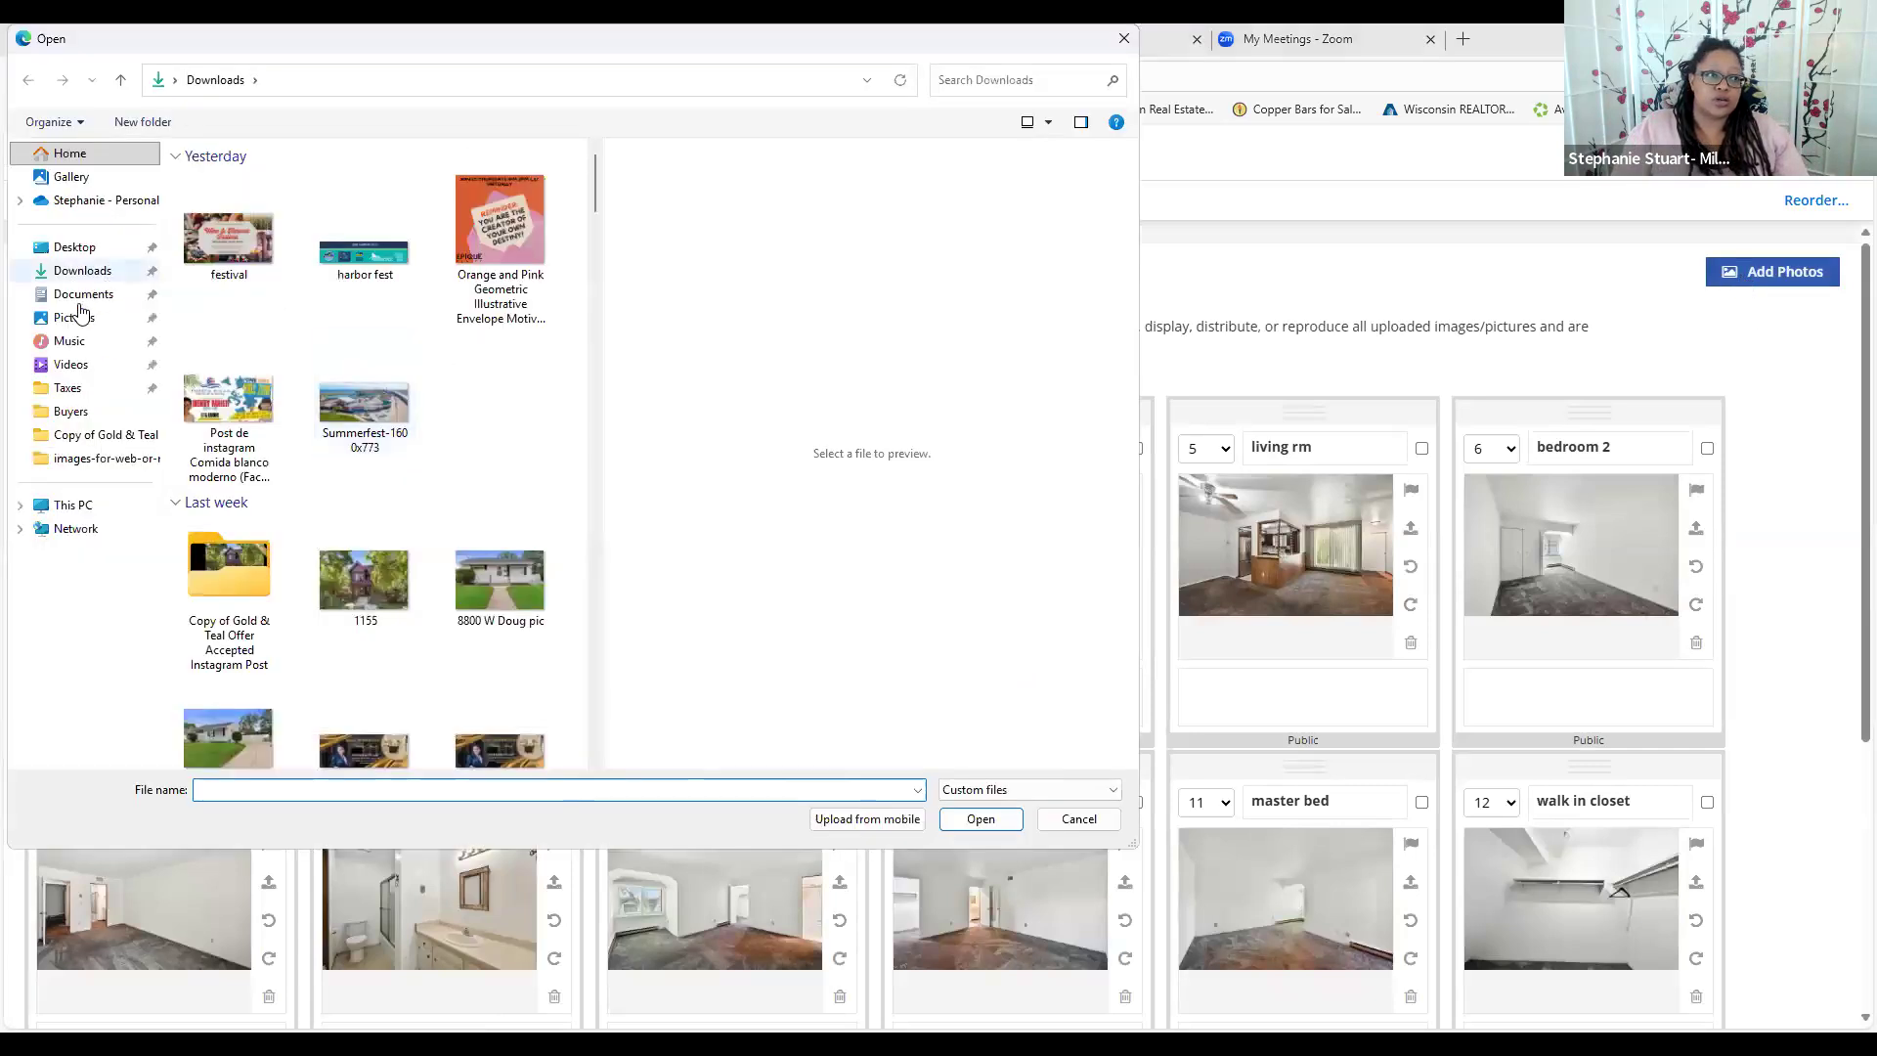
pyautogui.click(74, 317)
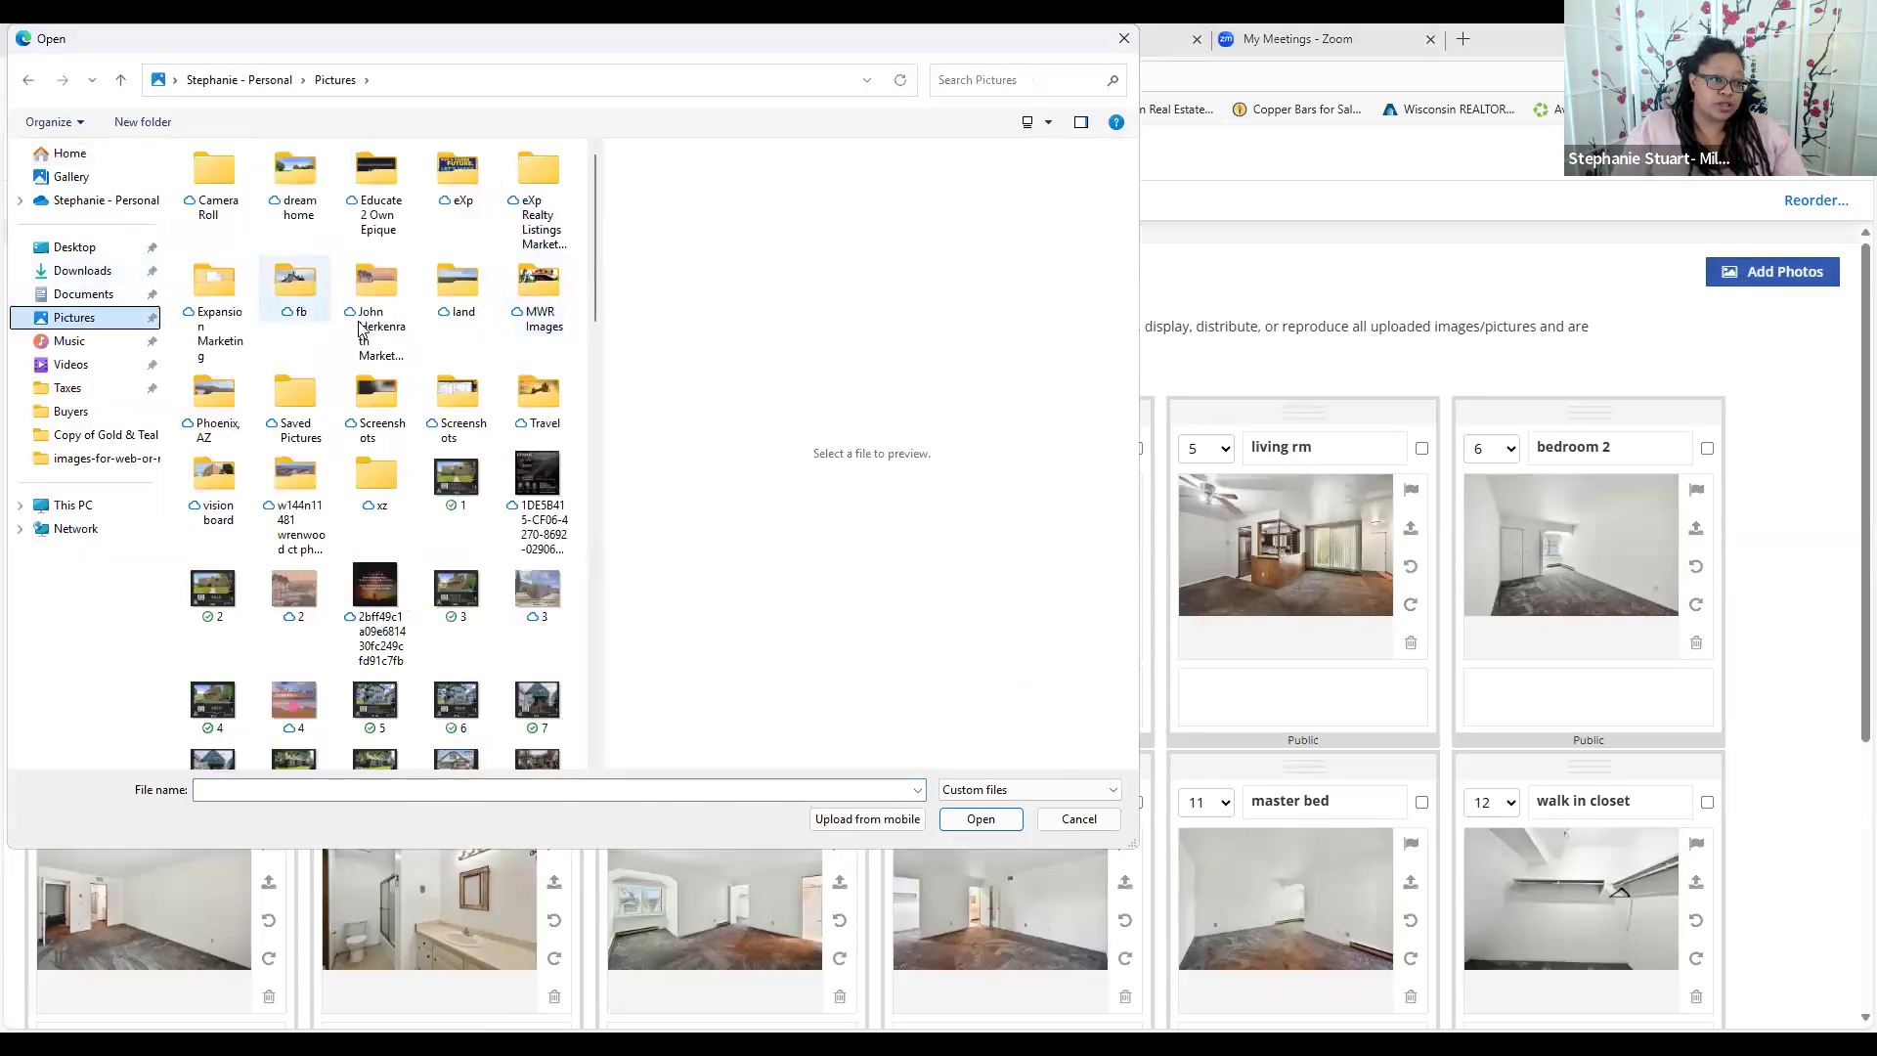
pyautogui.scroll(-10, 510, 634)
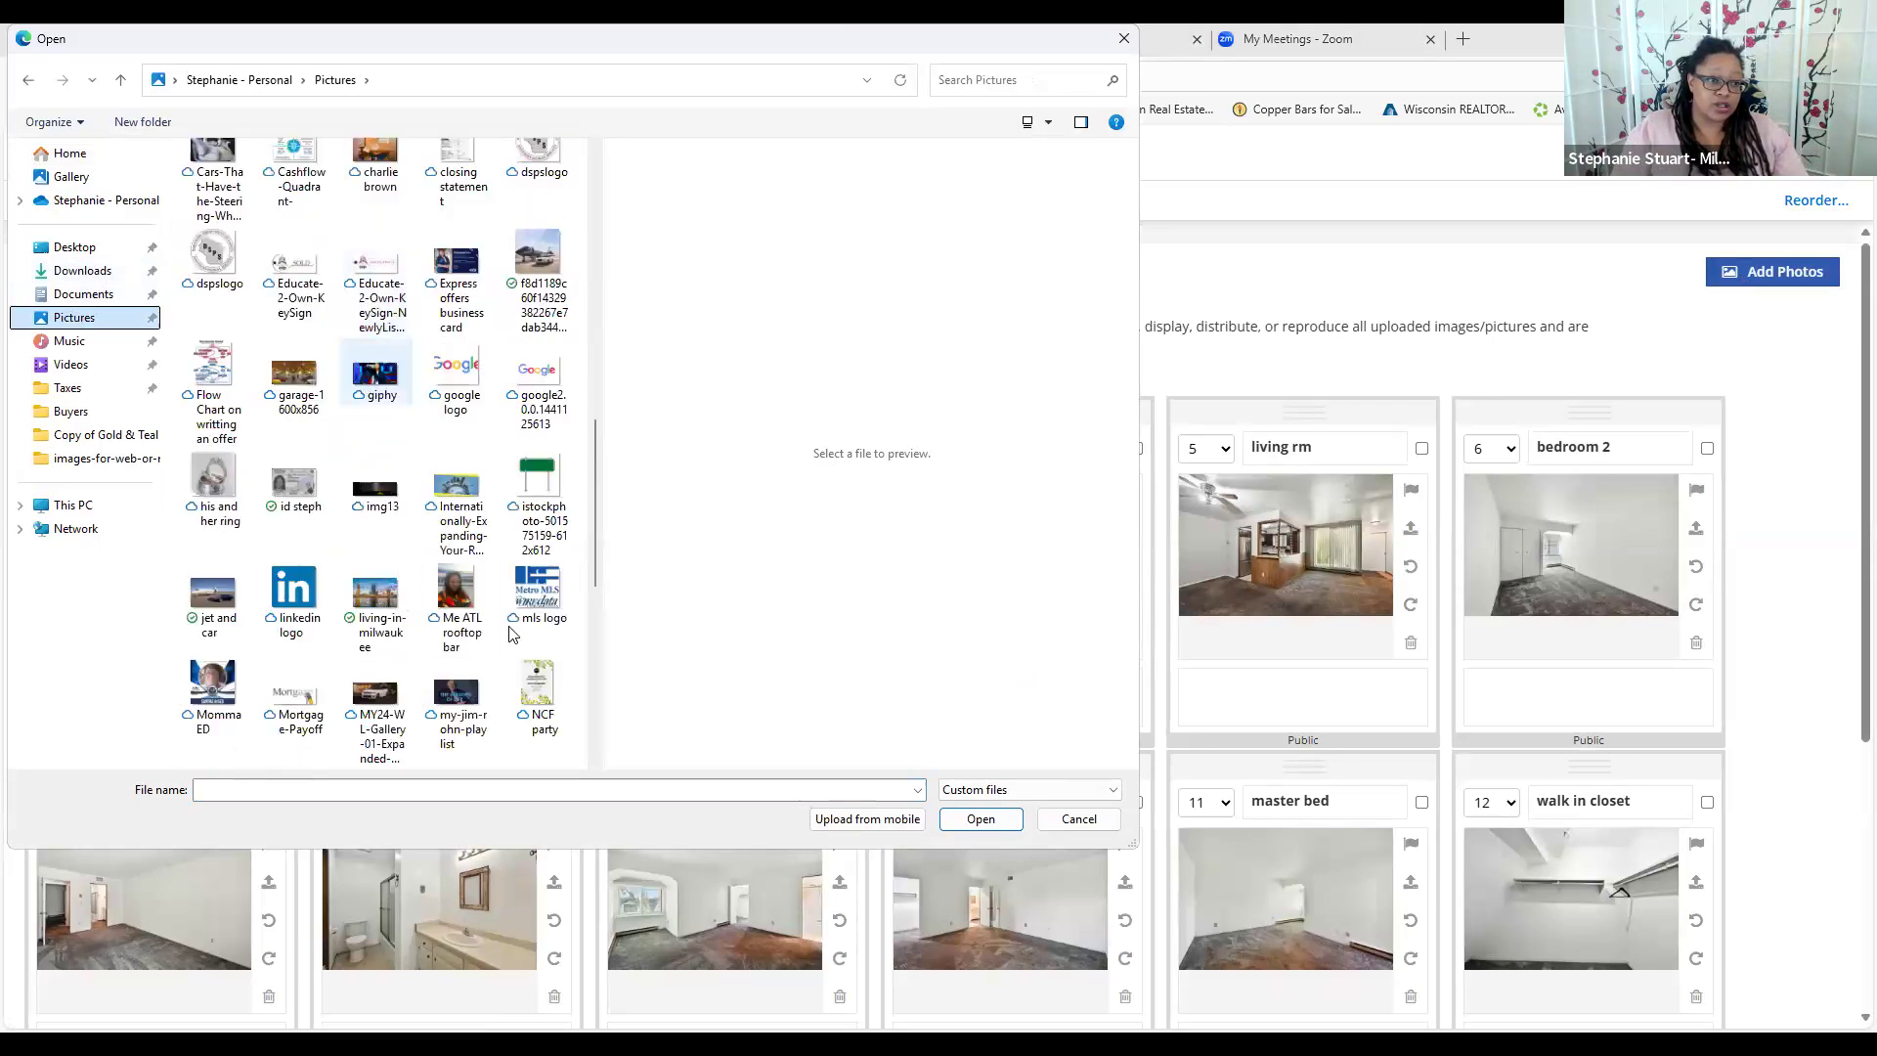
pyautogui.click(1083, 820)
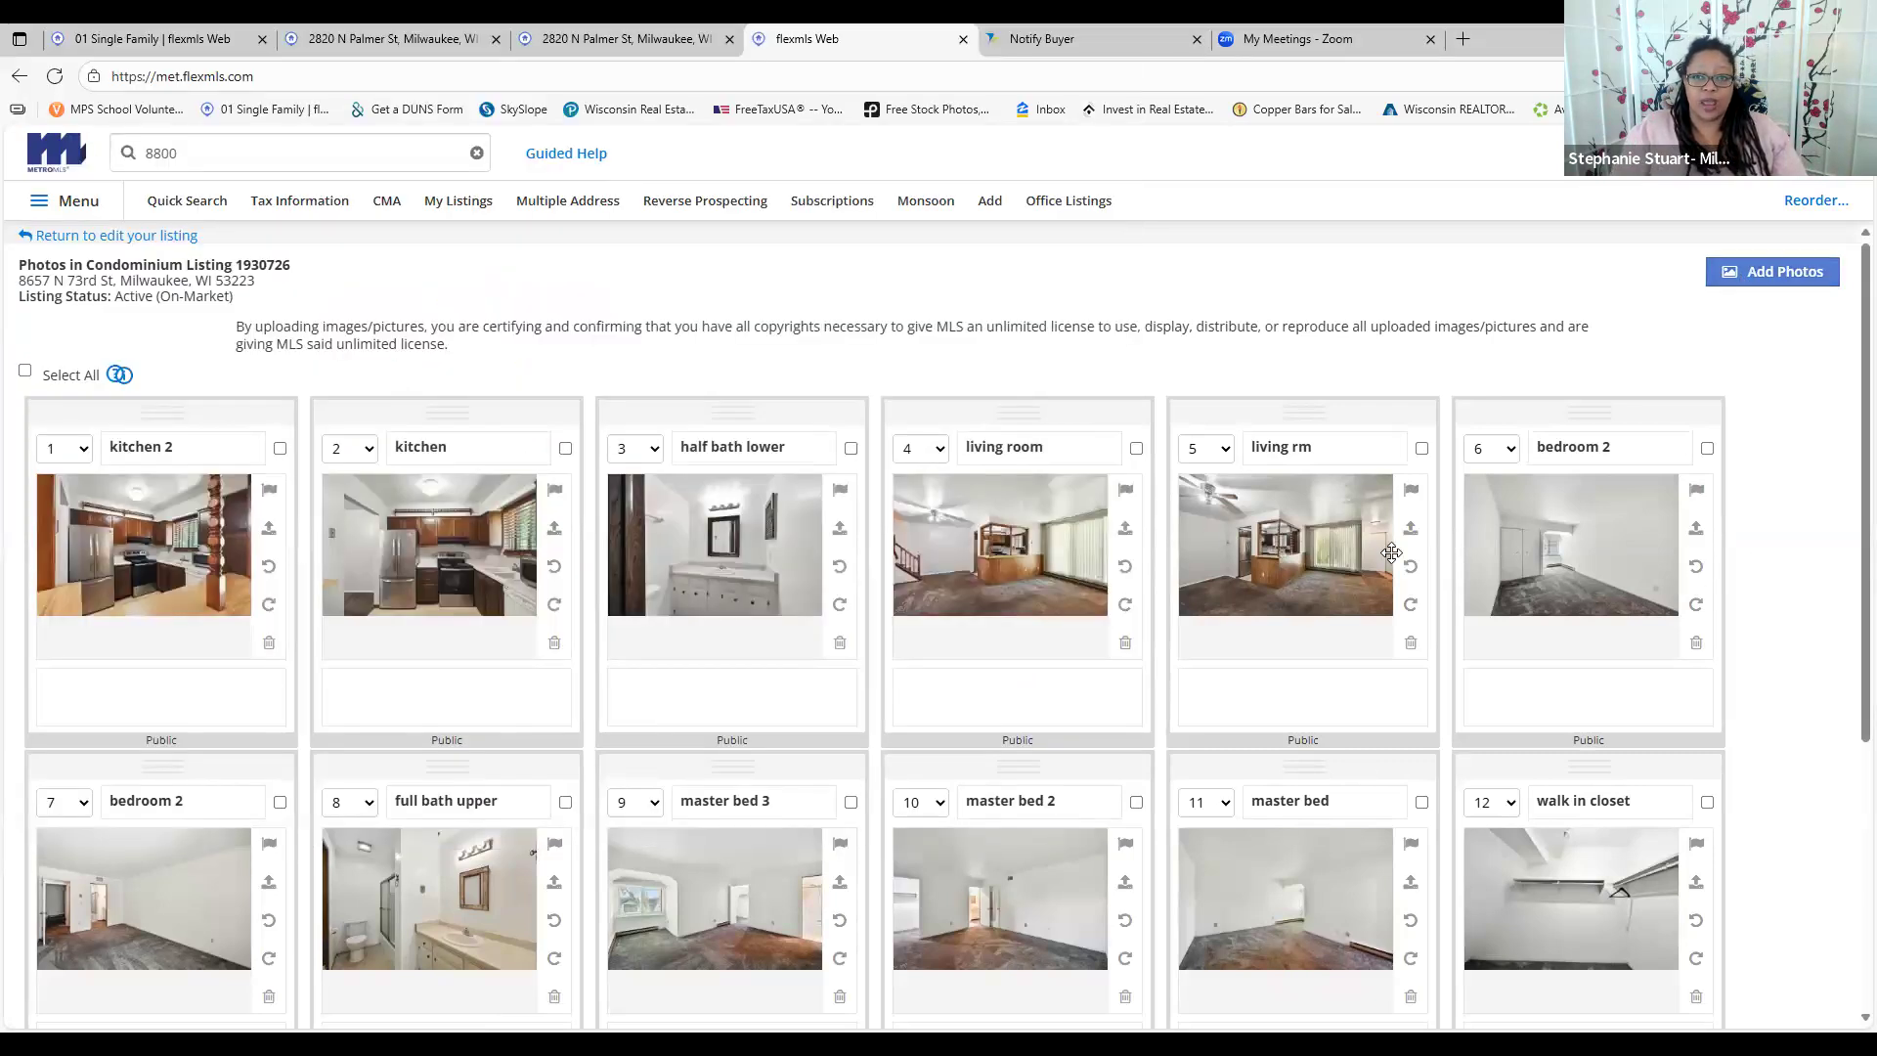
# Flag the kitchen 2 photo as primary, rotate the half bath lower photo and back, then return to editing
pyautogui.click(274, 493)
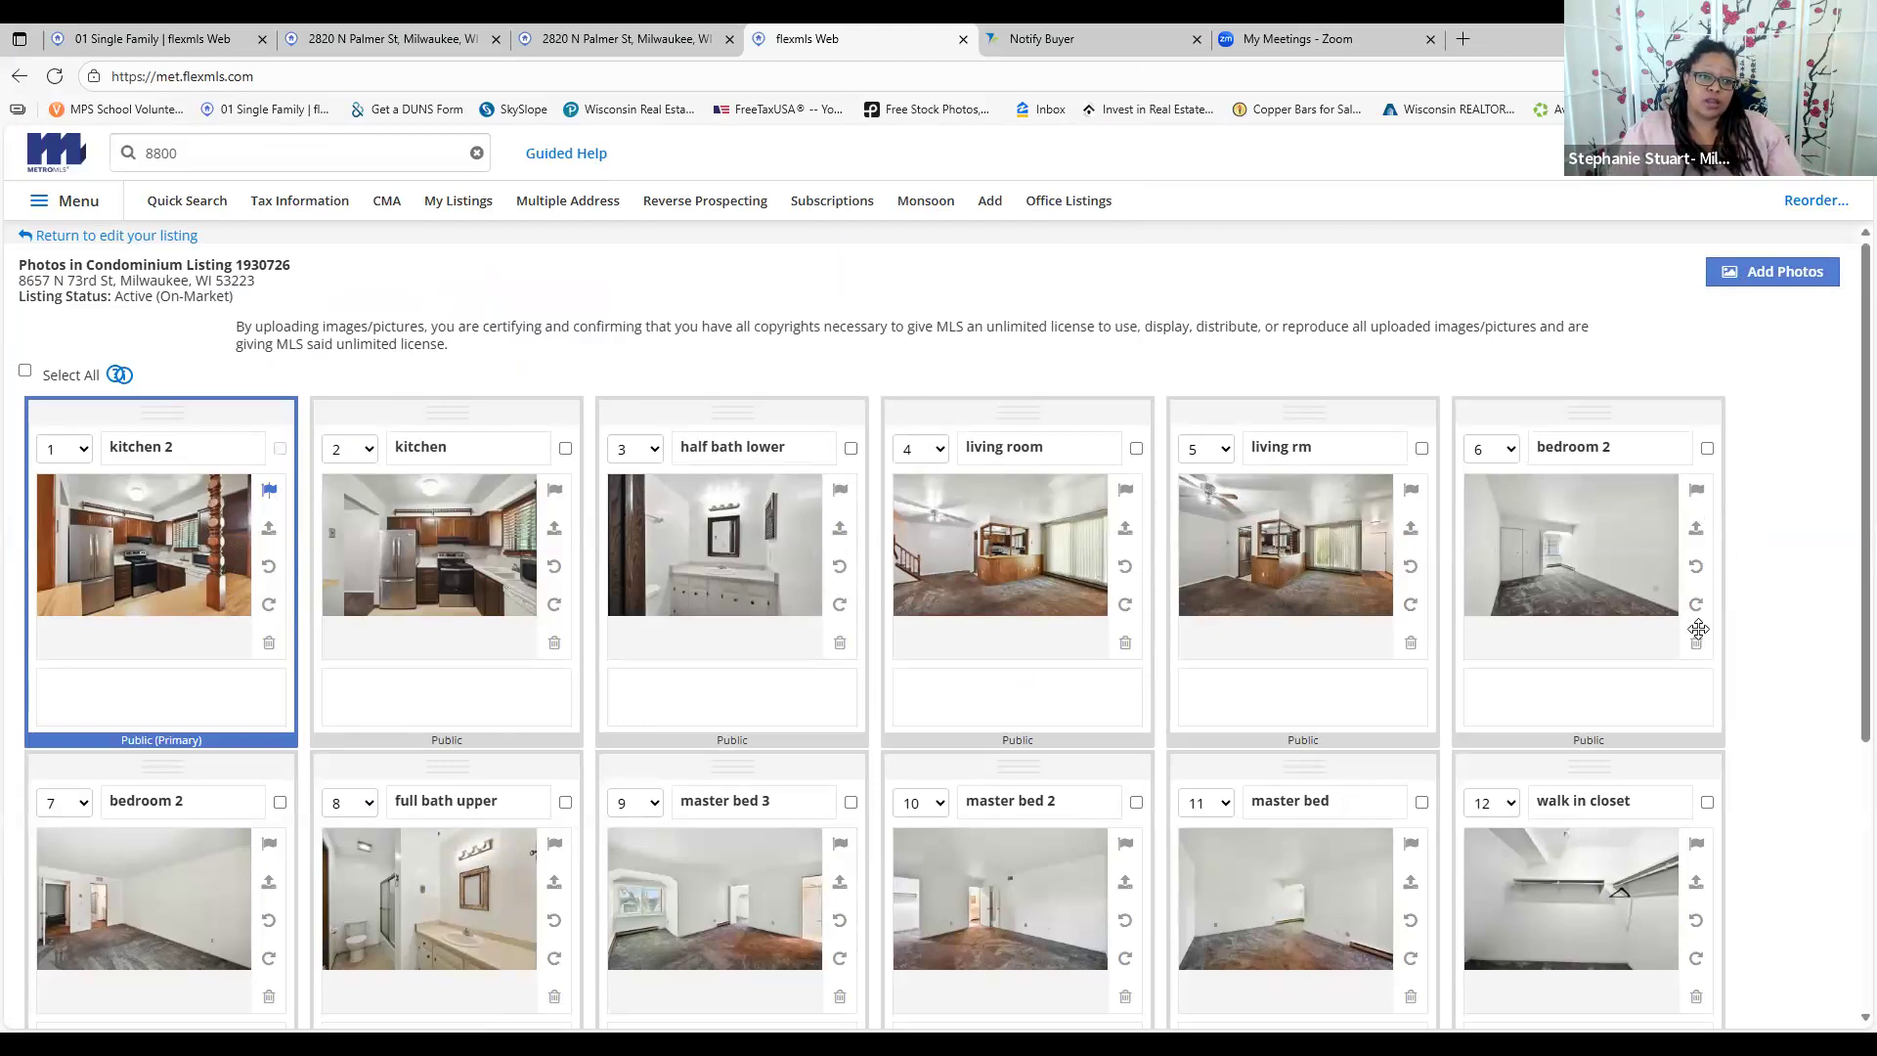
pyautogui.click(838, 569)
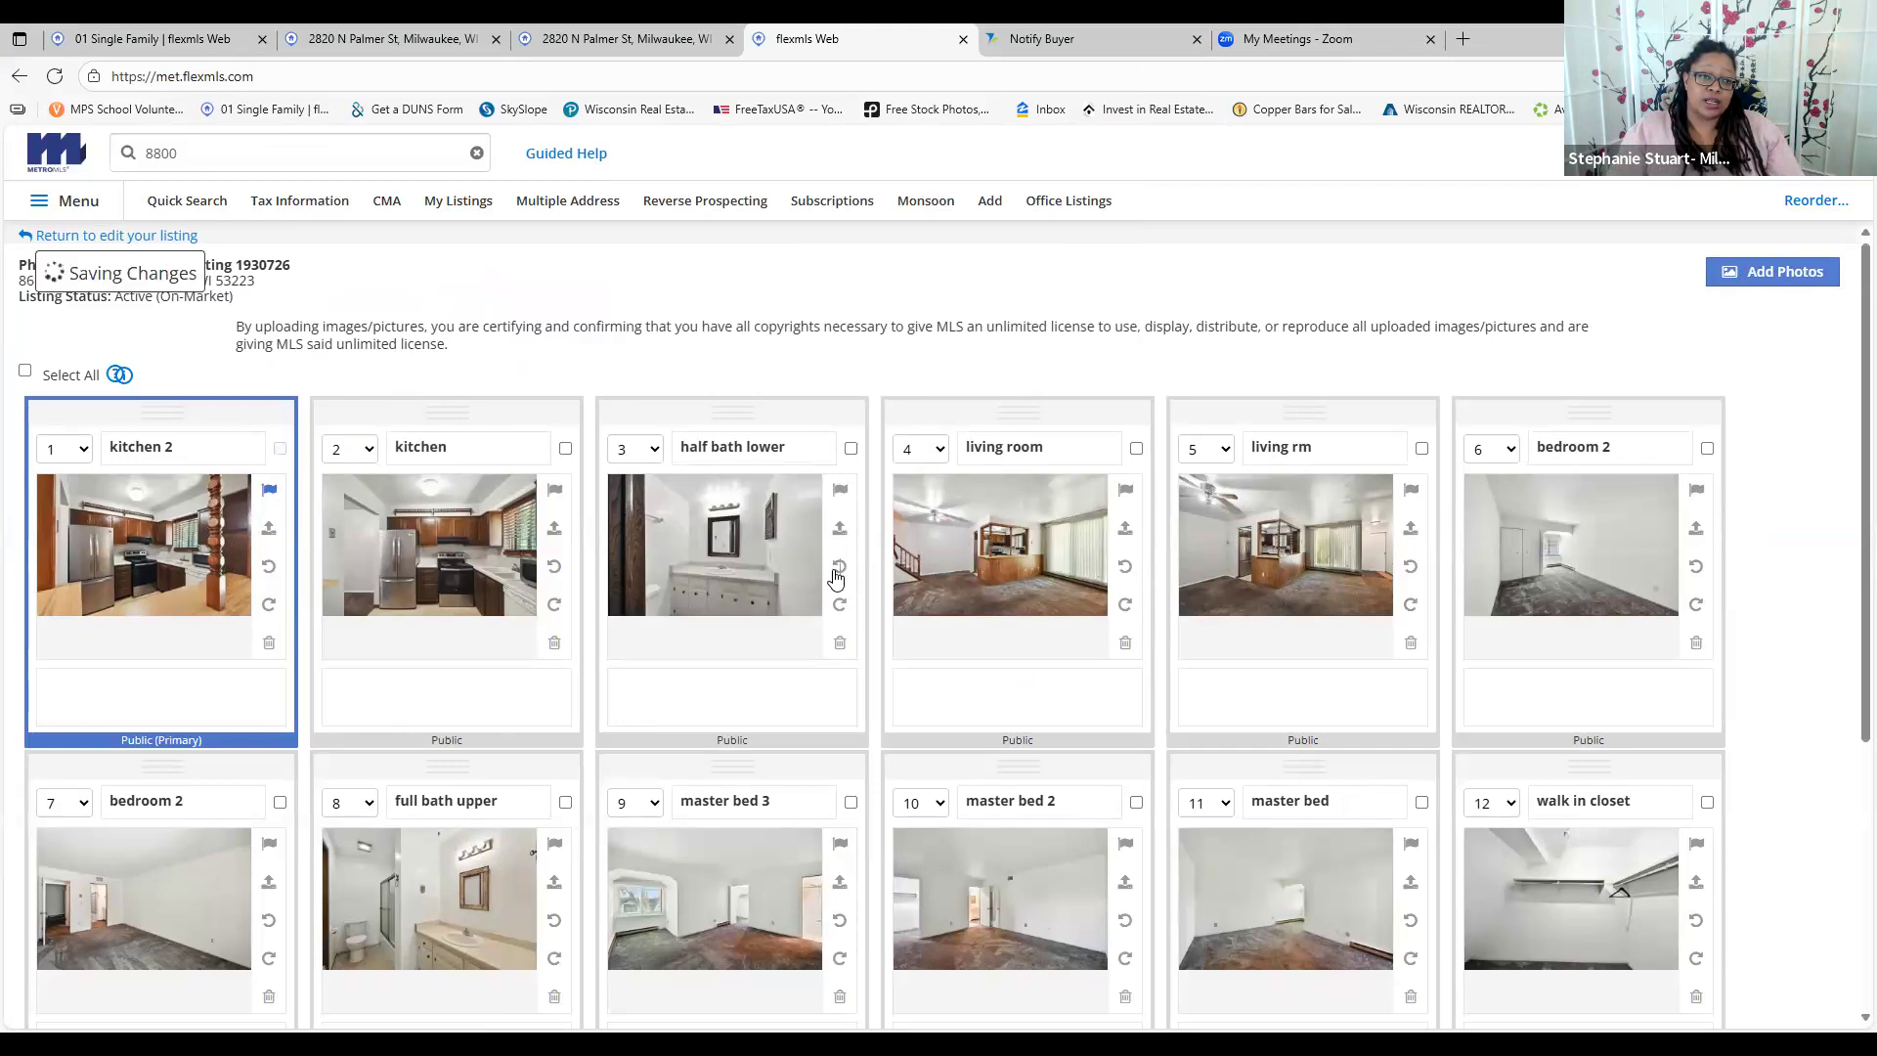
pyautogui.click(839, 608)
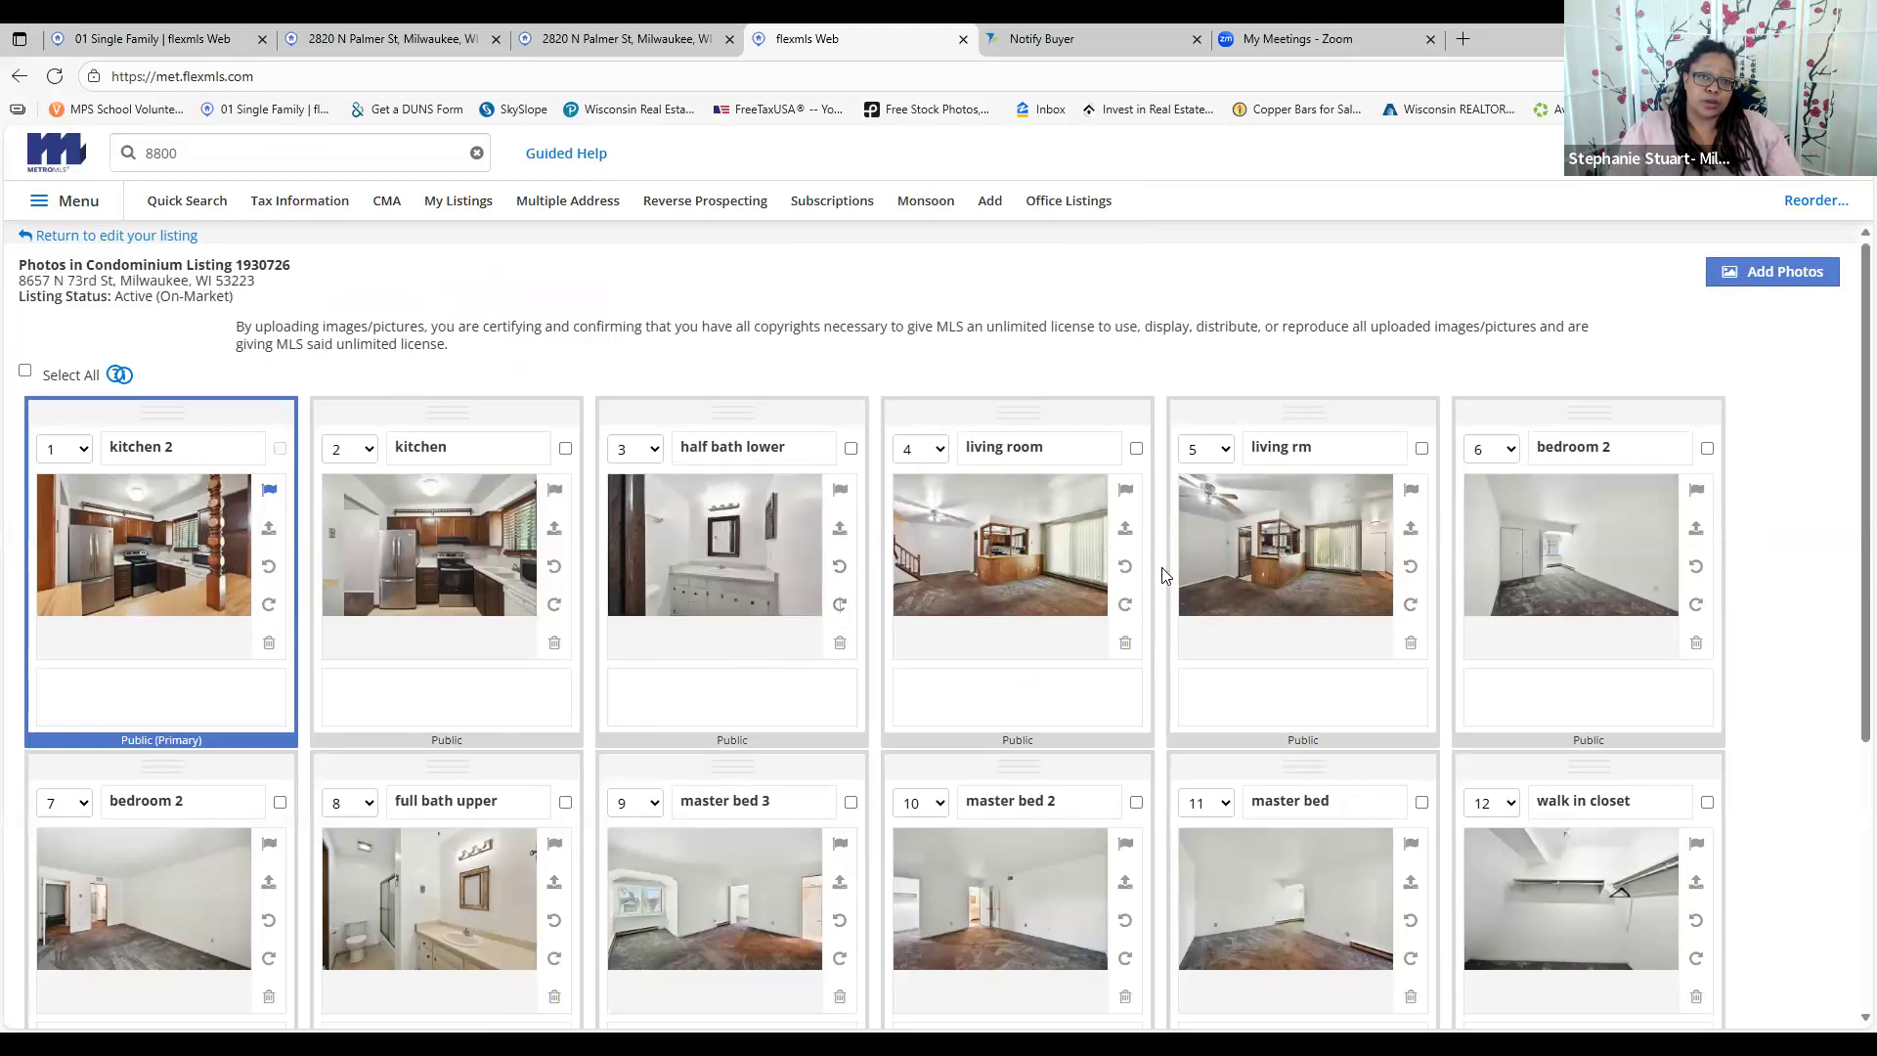
pyautogui.scroll(-4, 1164, 575)
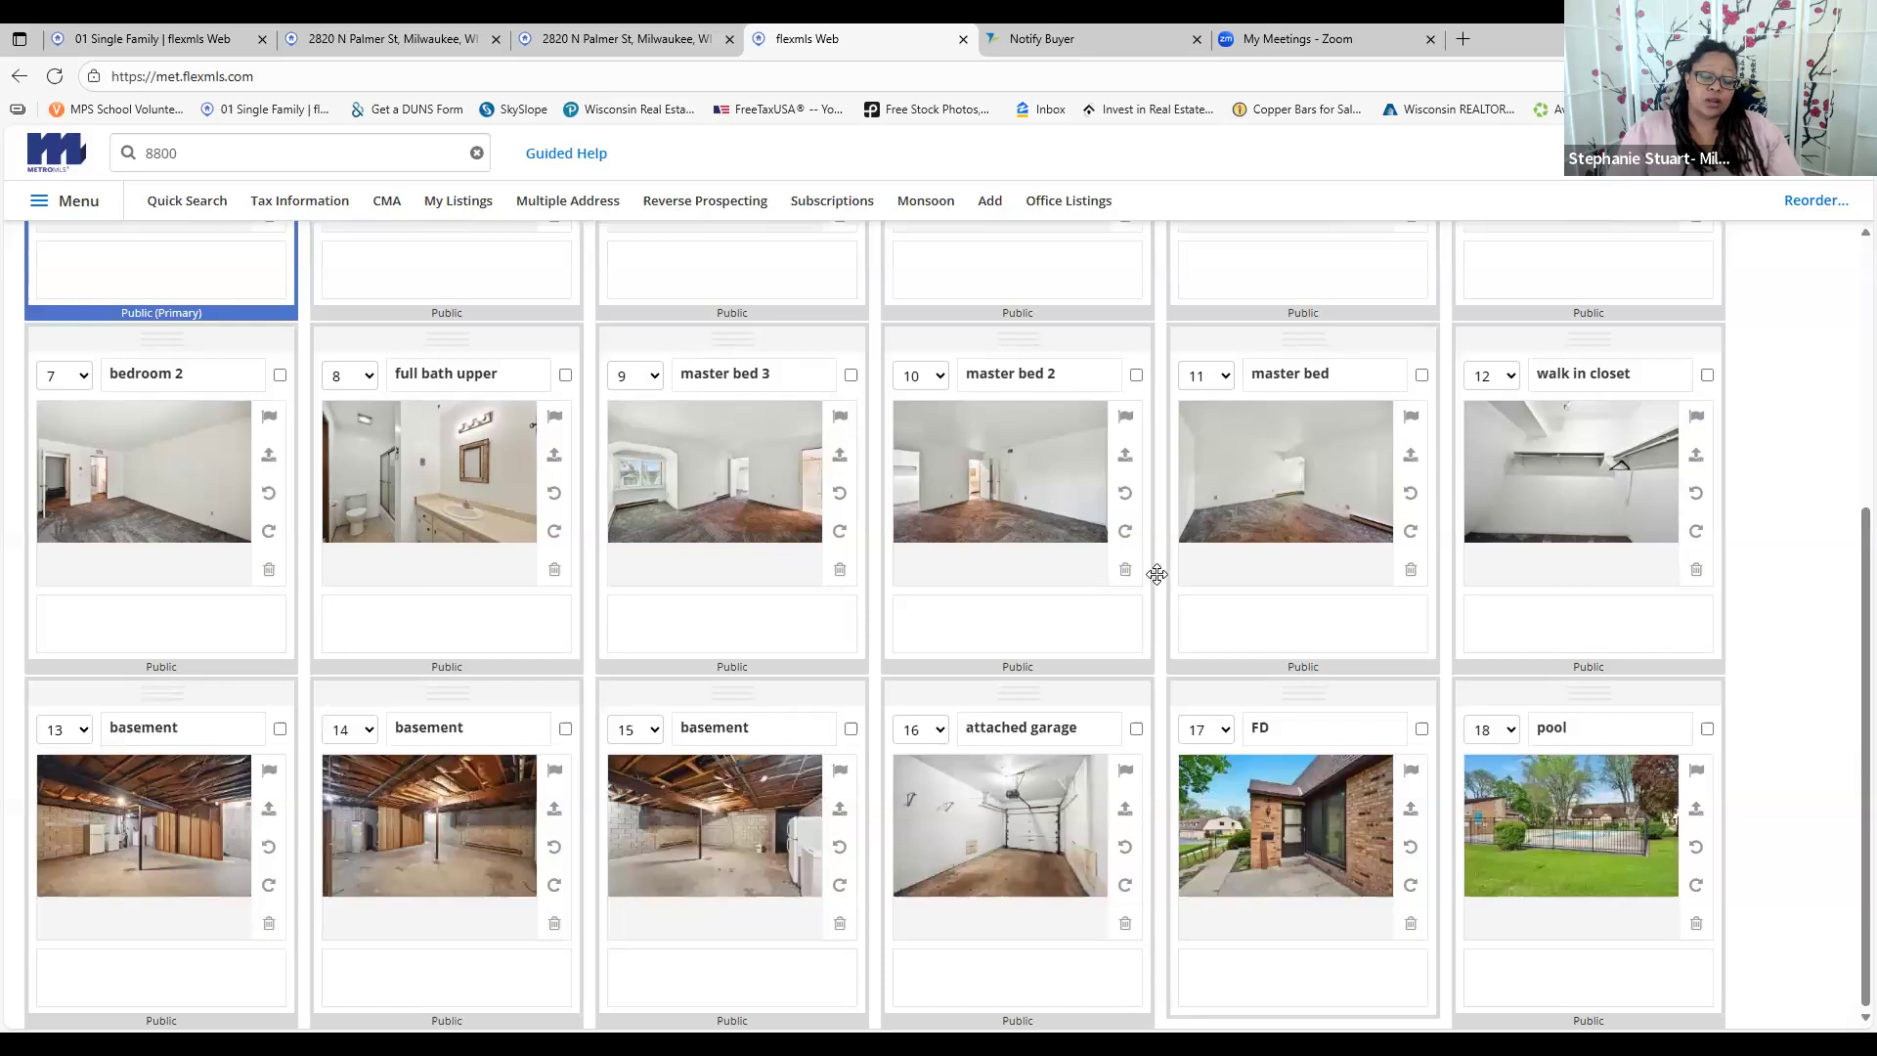
pyautogui.scroll(4, 1162, 583)
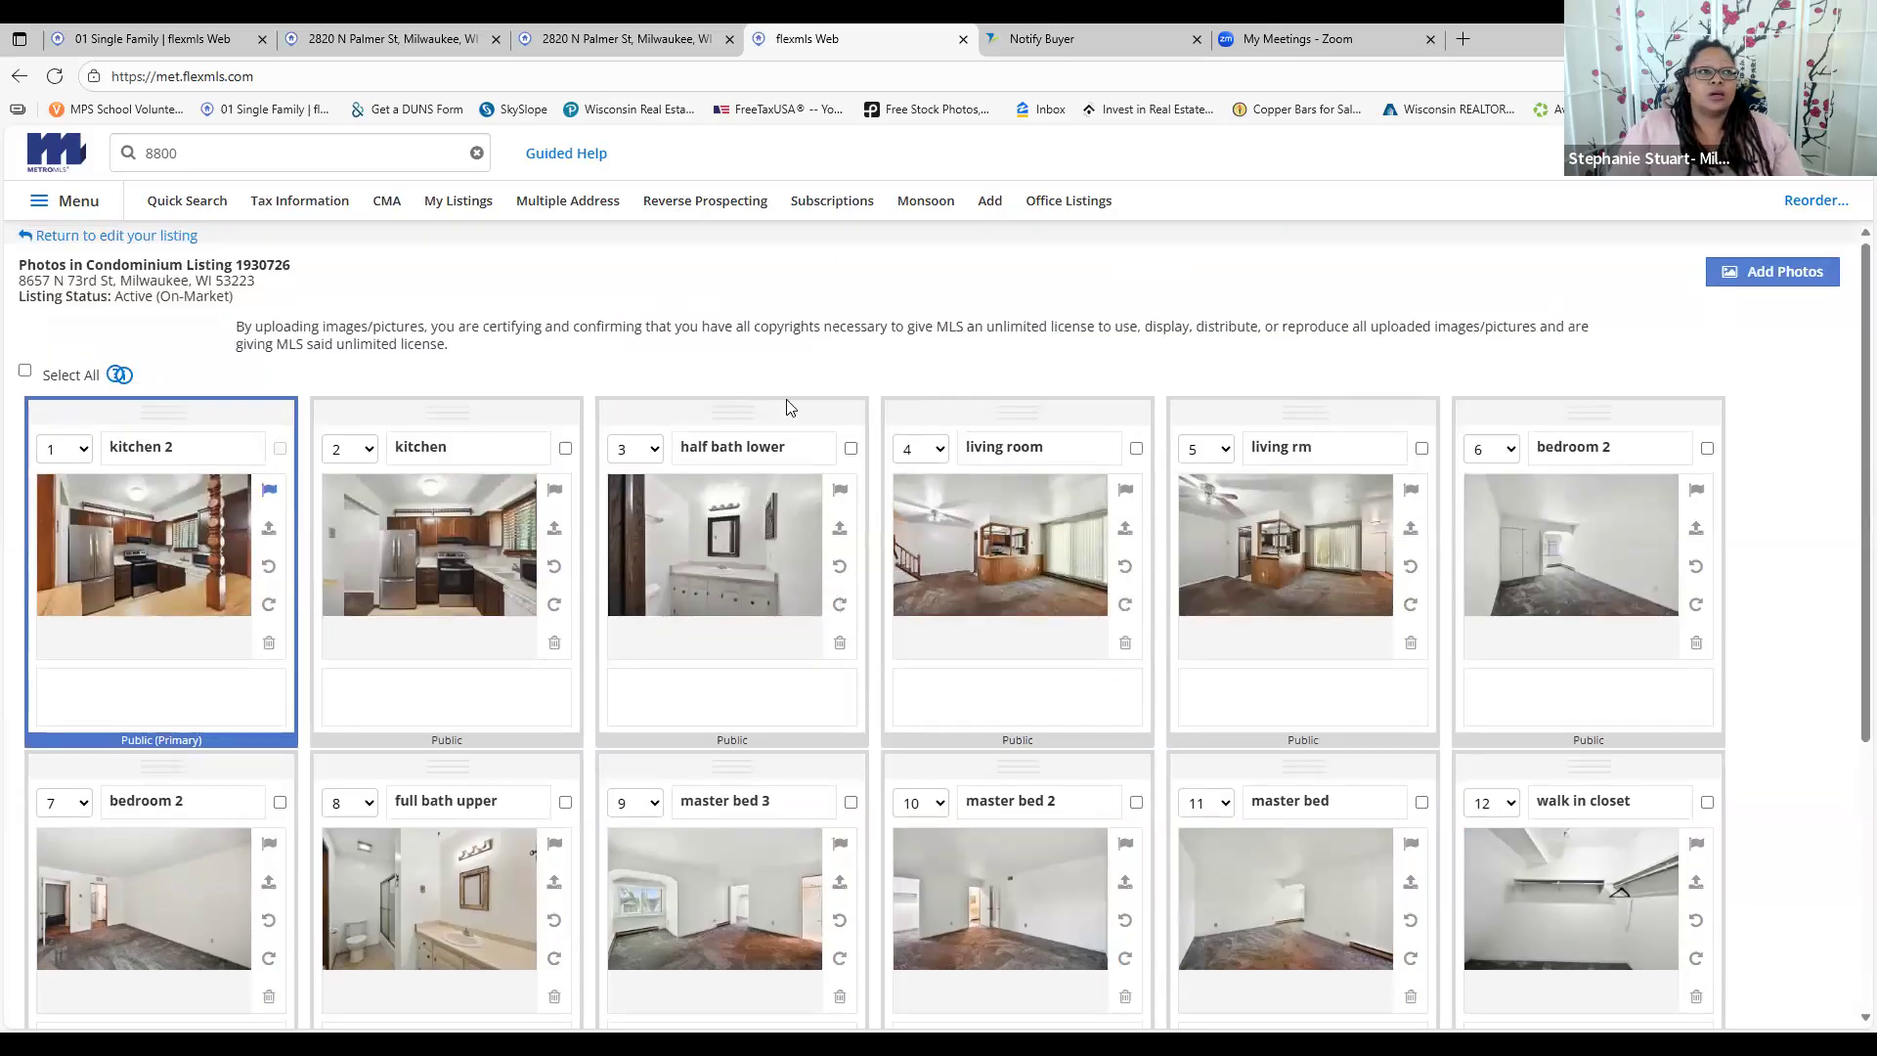
pyautogui.click(45, 235)
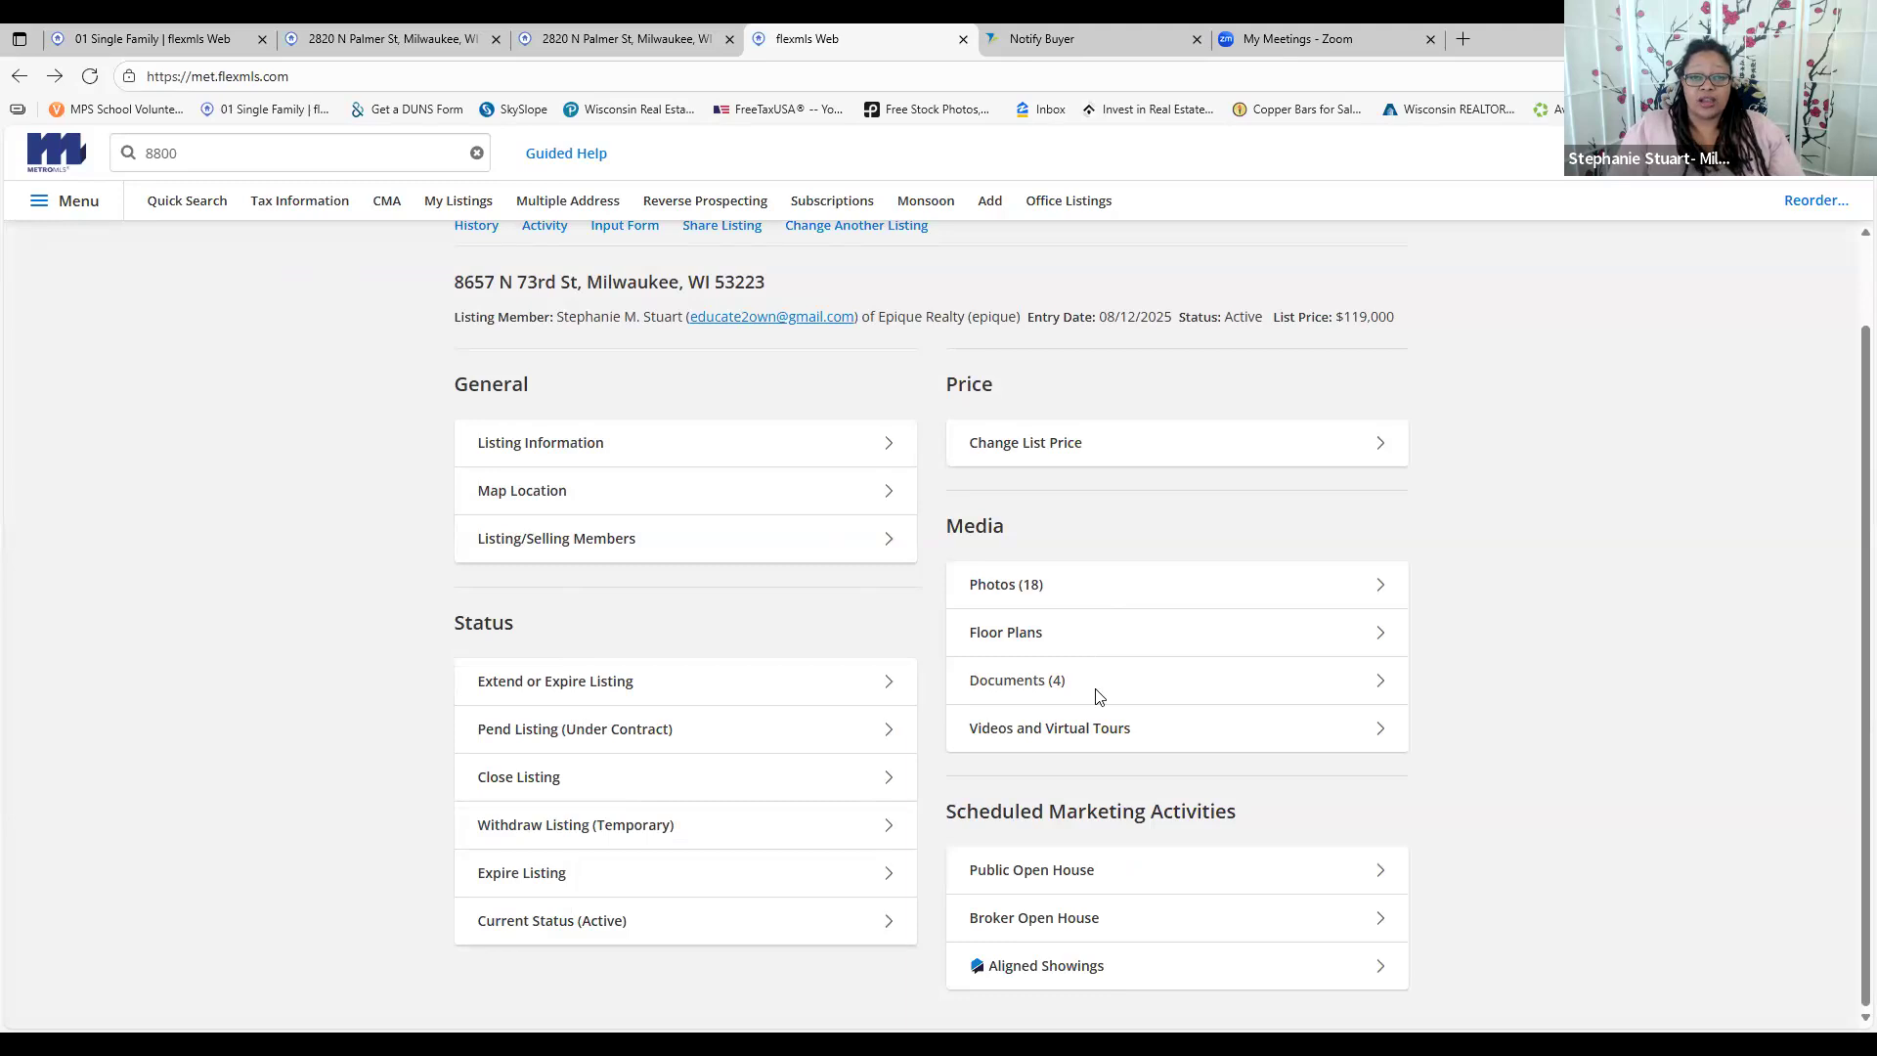
# Open the Documents (4) list for listing 1930726 from the Media section
pyautogui.click(966, 698)
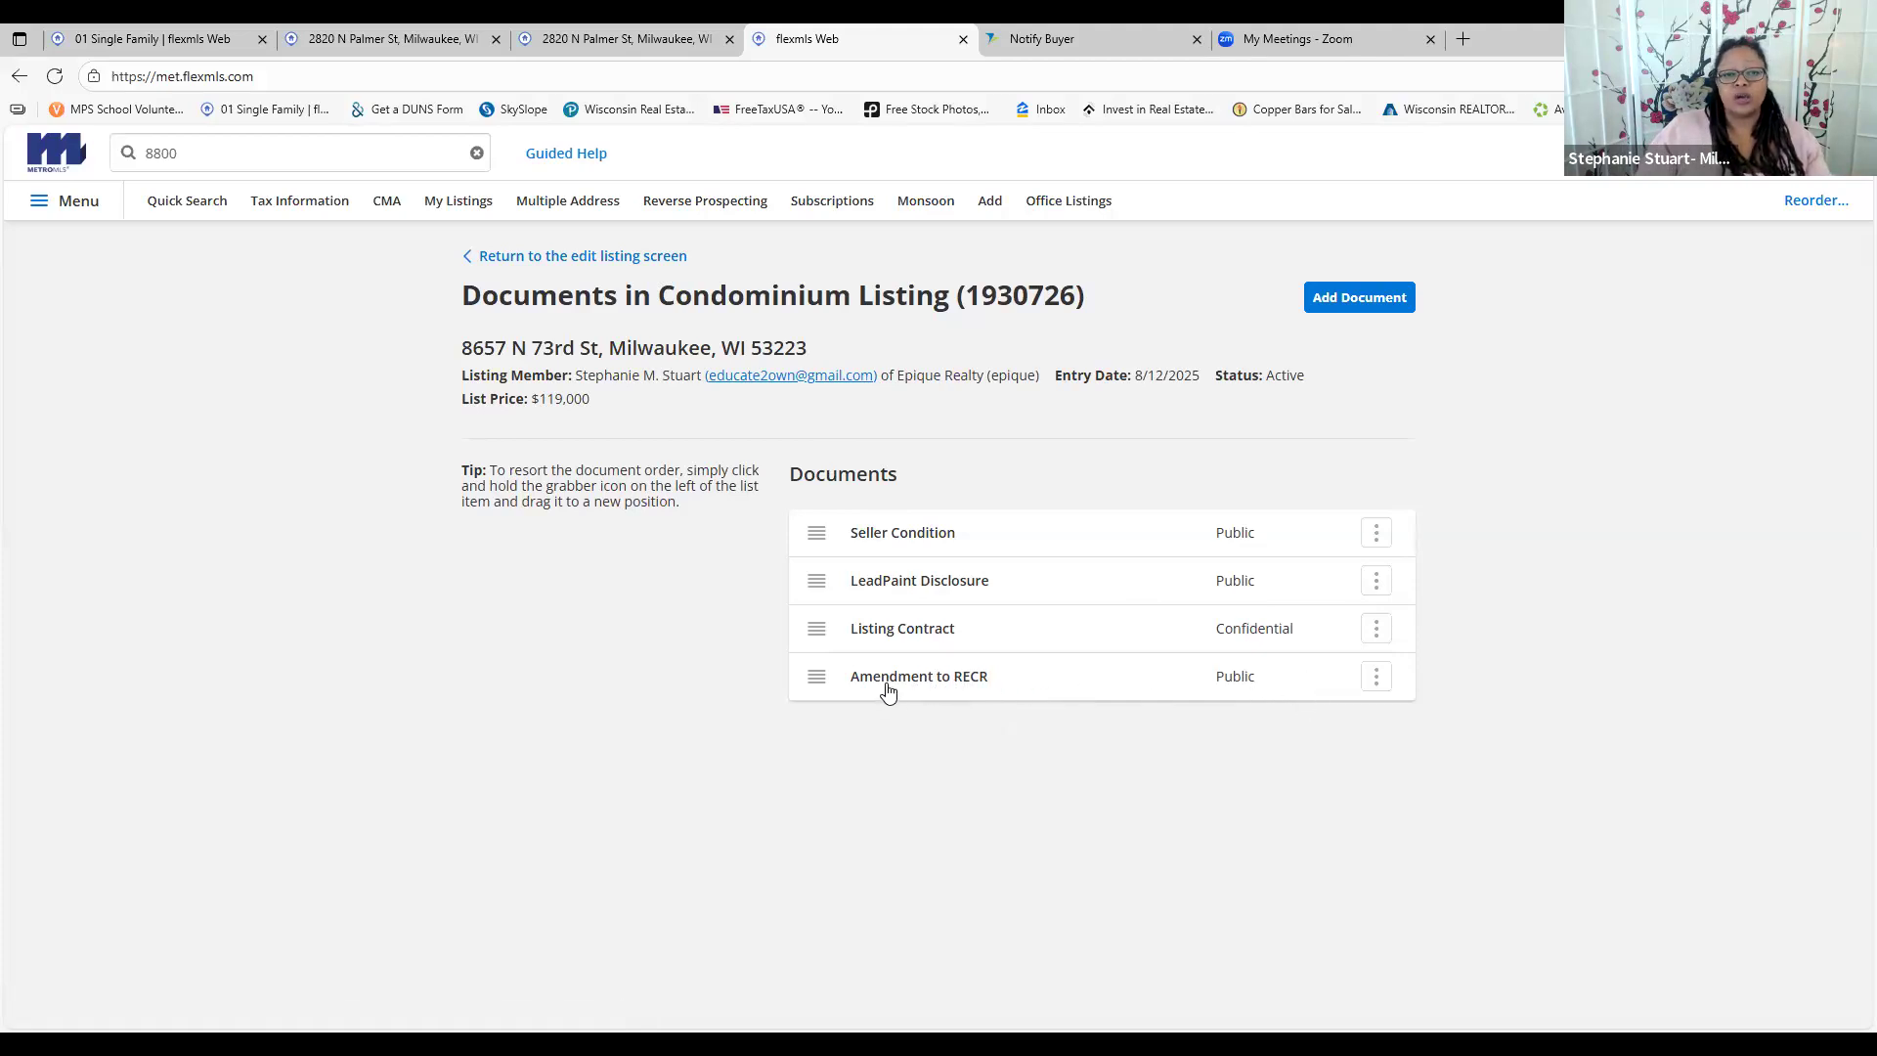
pyautogui.click(482, 256)
pyautogui.scroll(-1, 1228, 399)
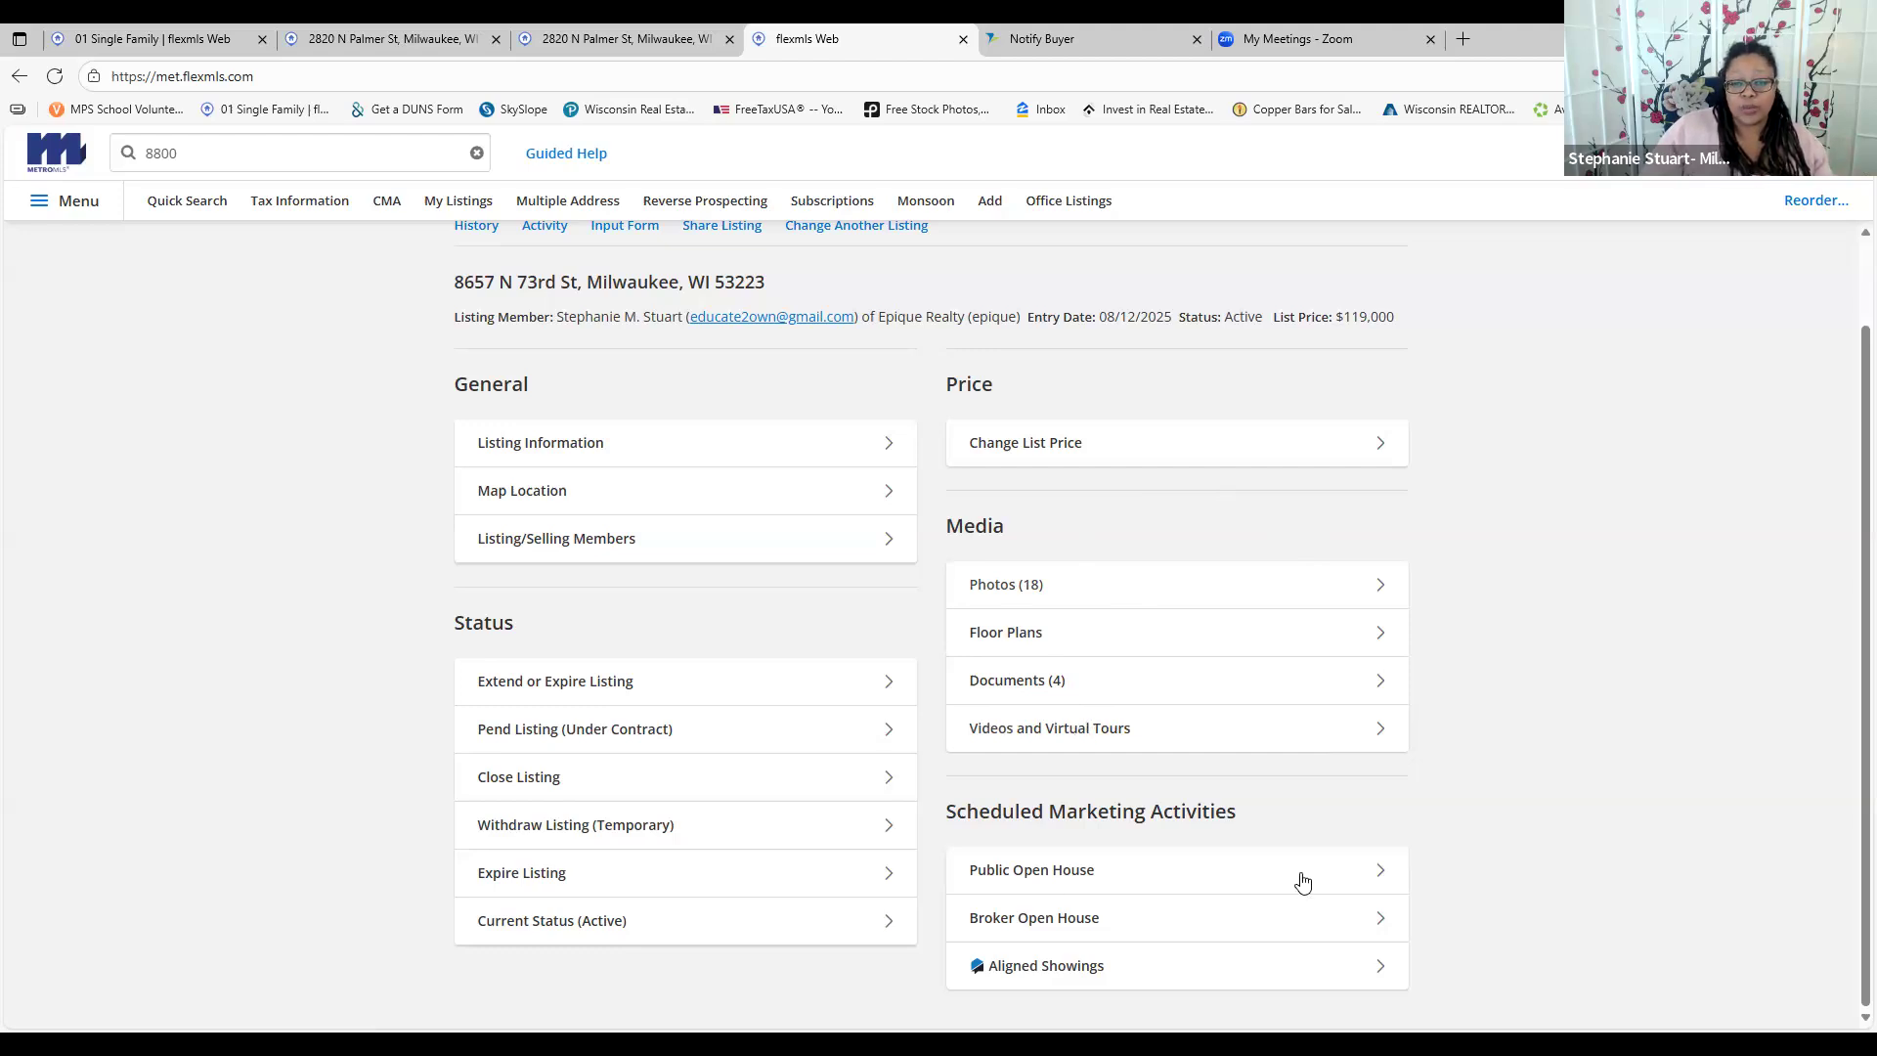
pyautogui.click(1363, 873)
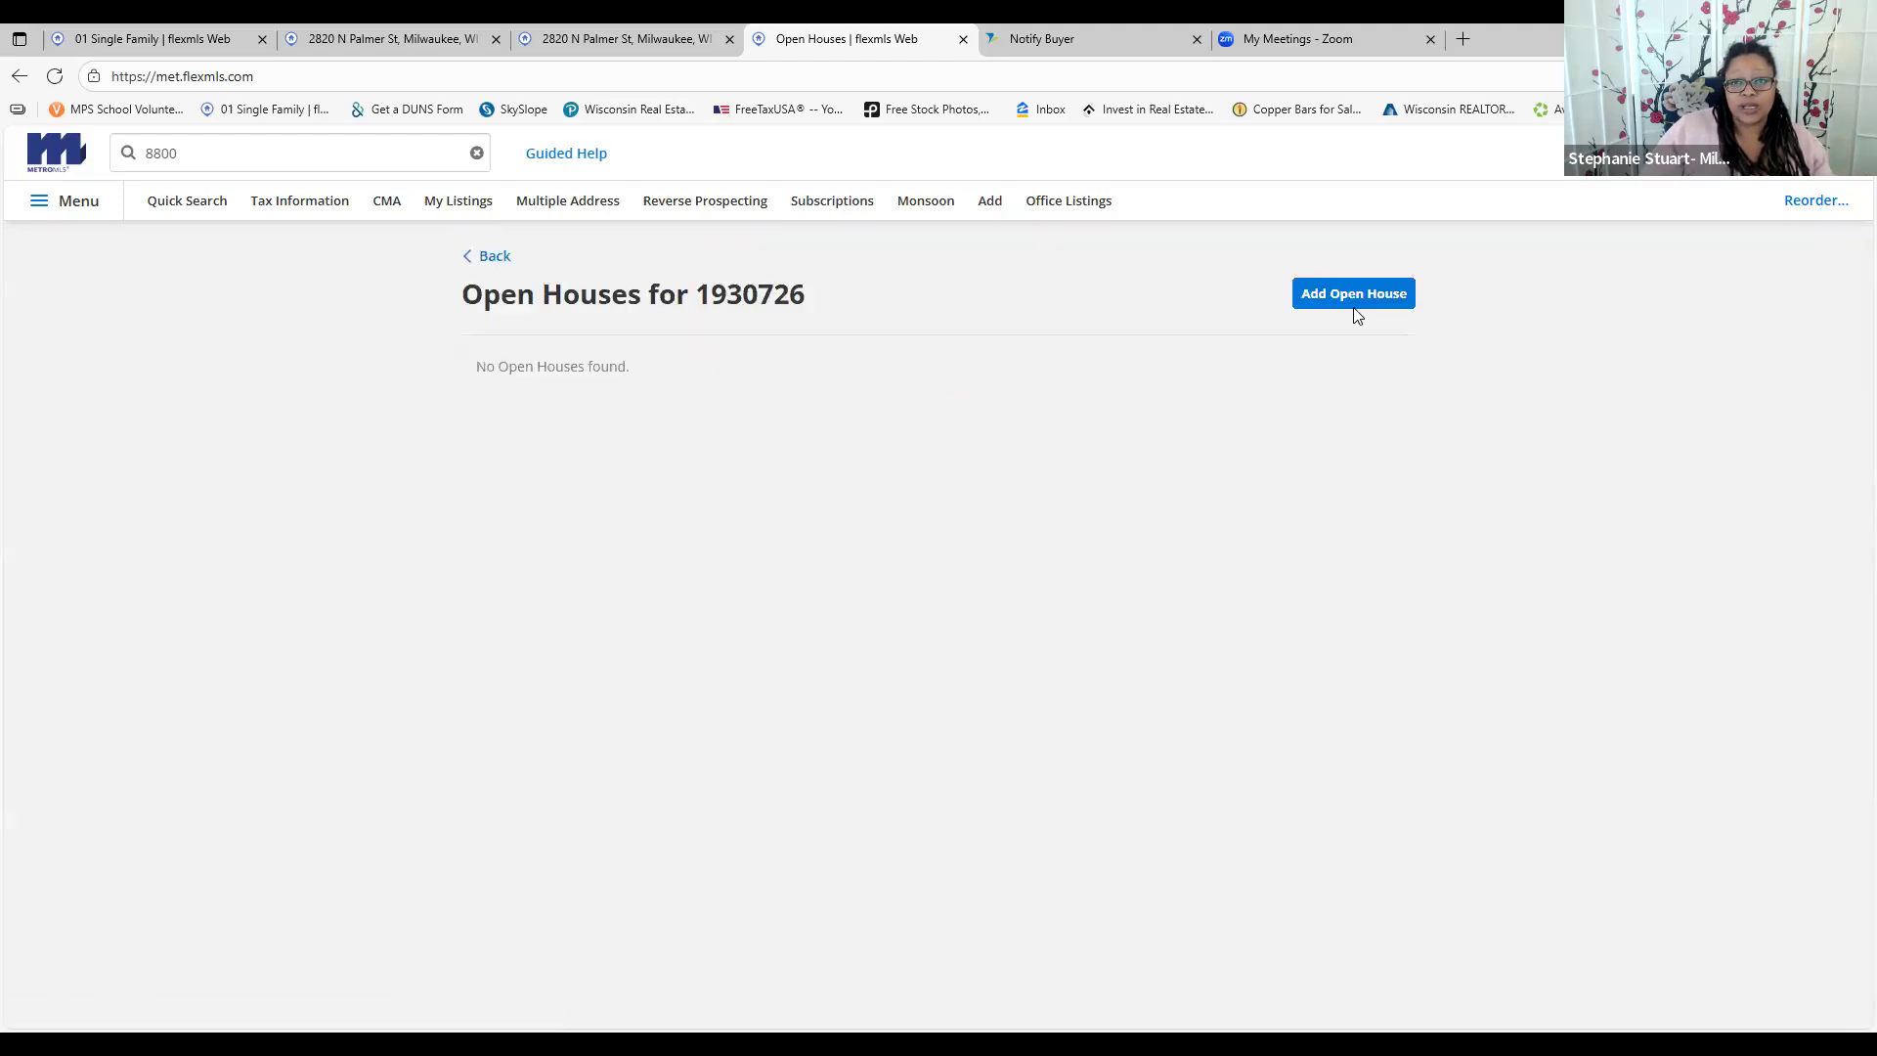
pyautogui.click(495, 256)
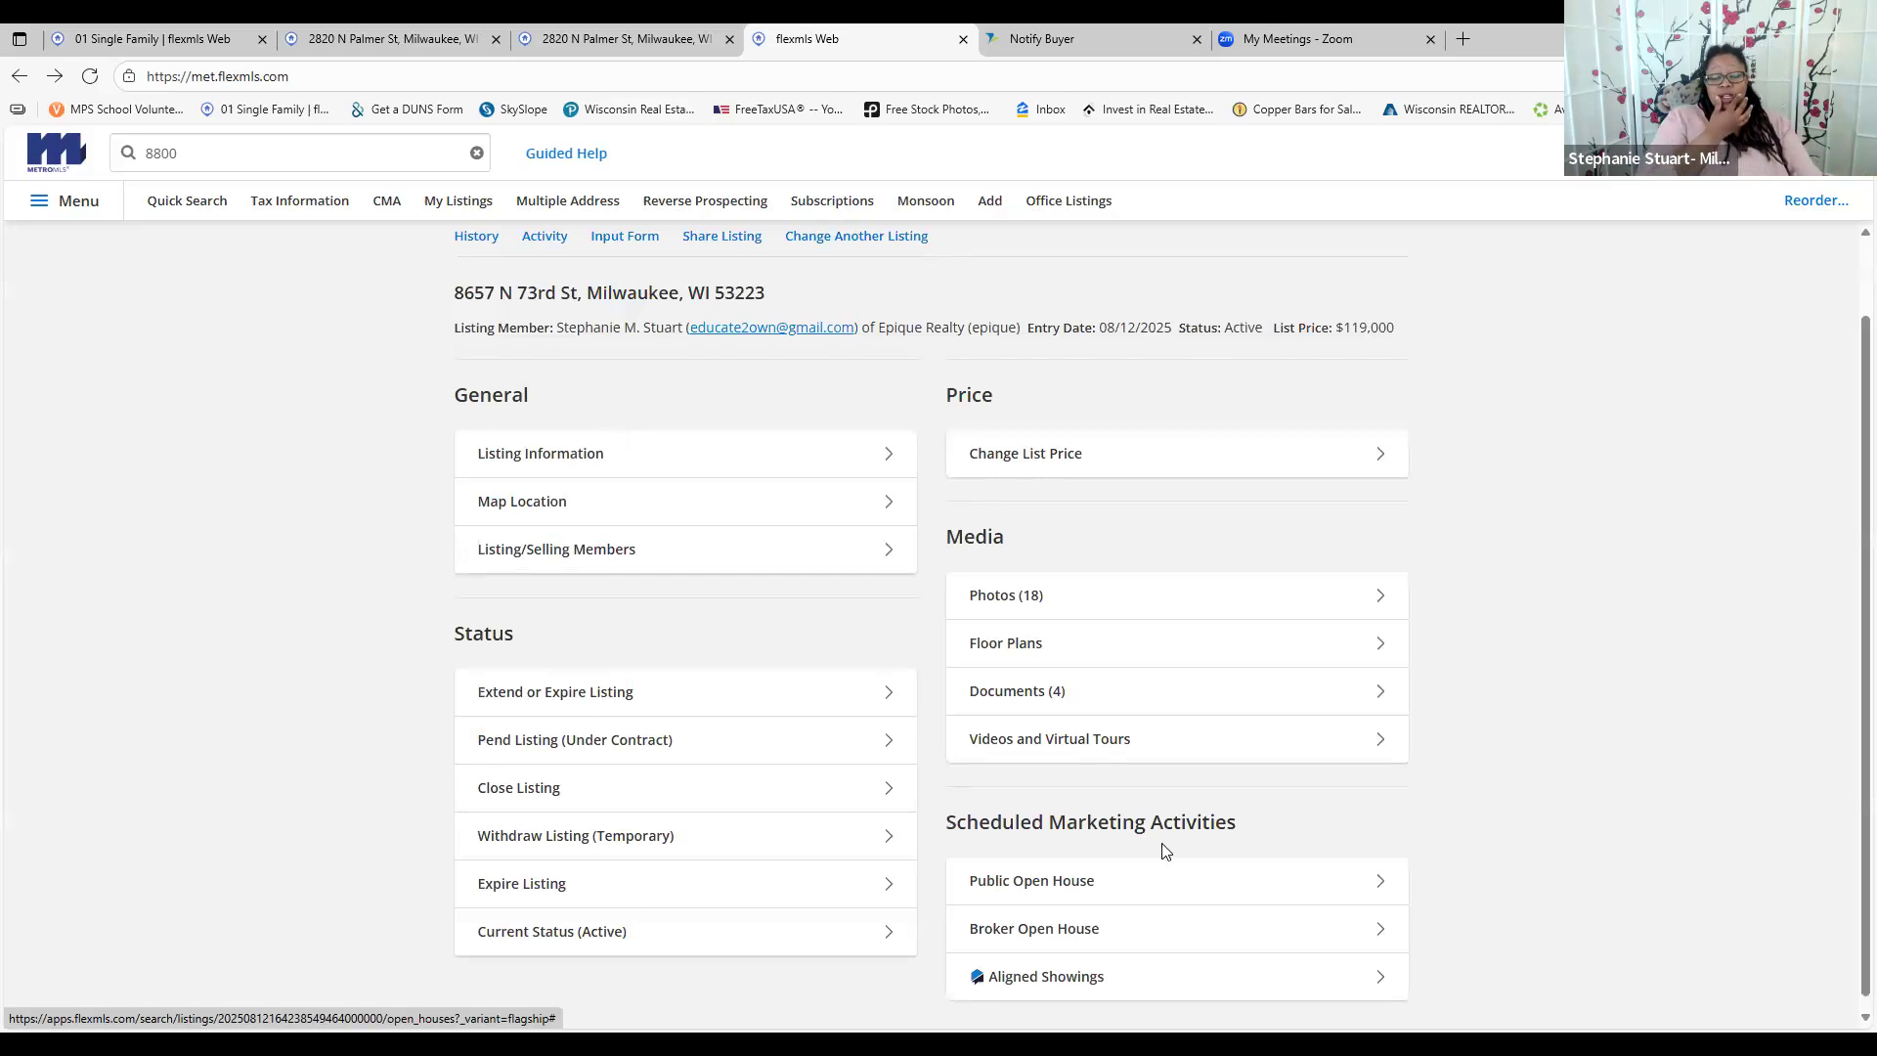
pyautogui.scroll(-1, 1166, 847)
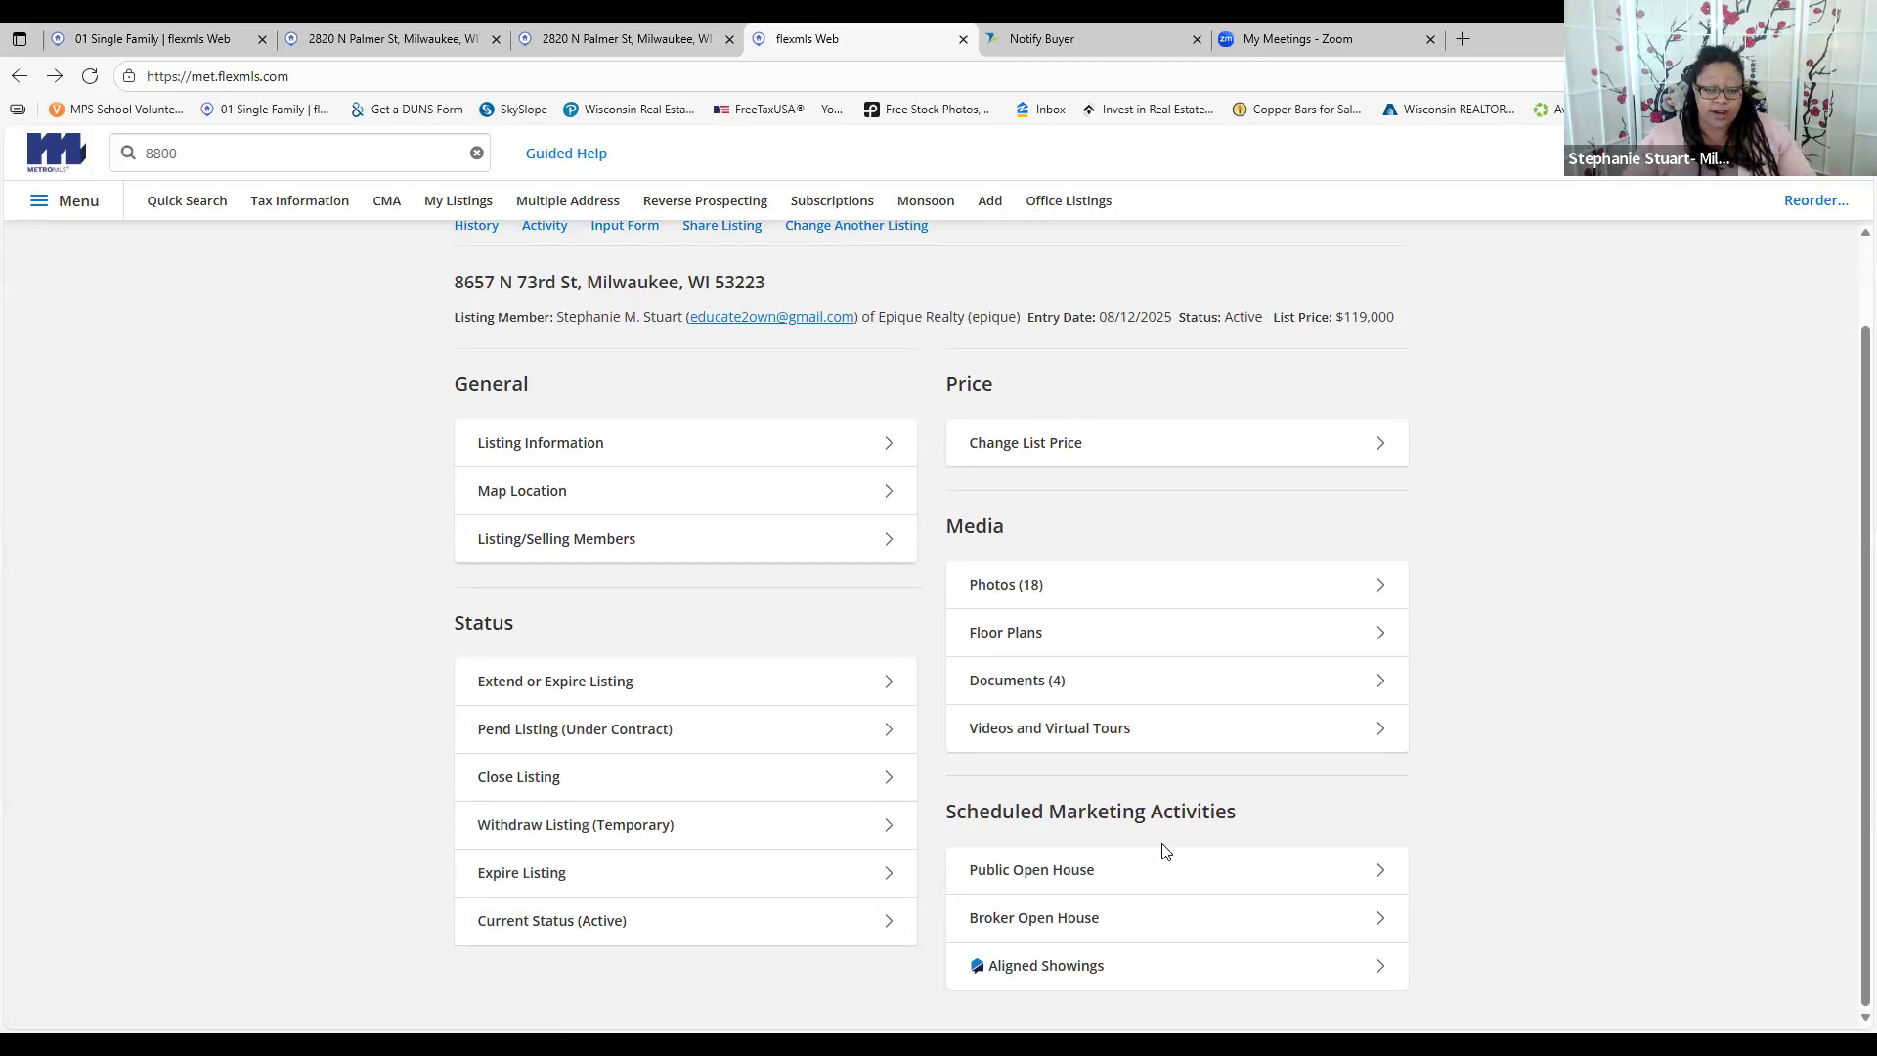
pyautogui.click(1281, 876)
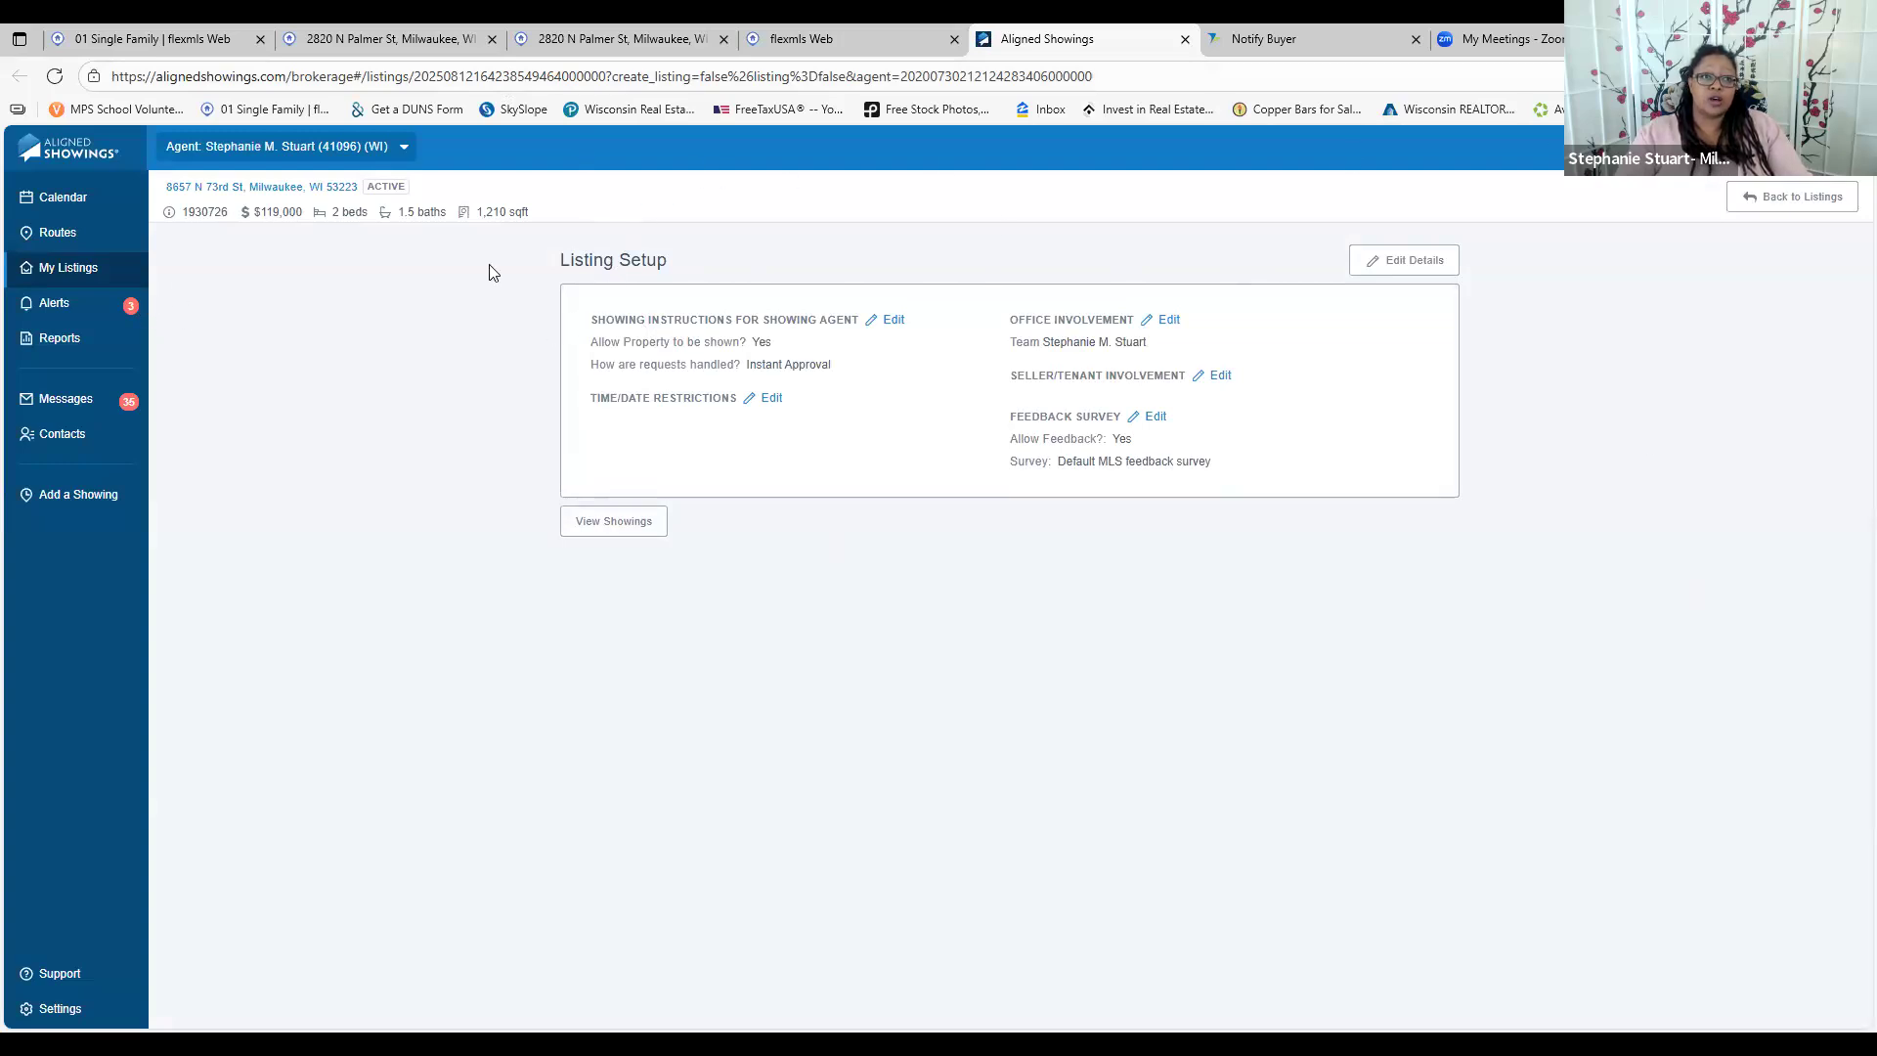
pyautogui.click(1412, 262)
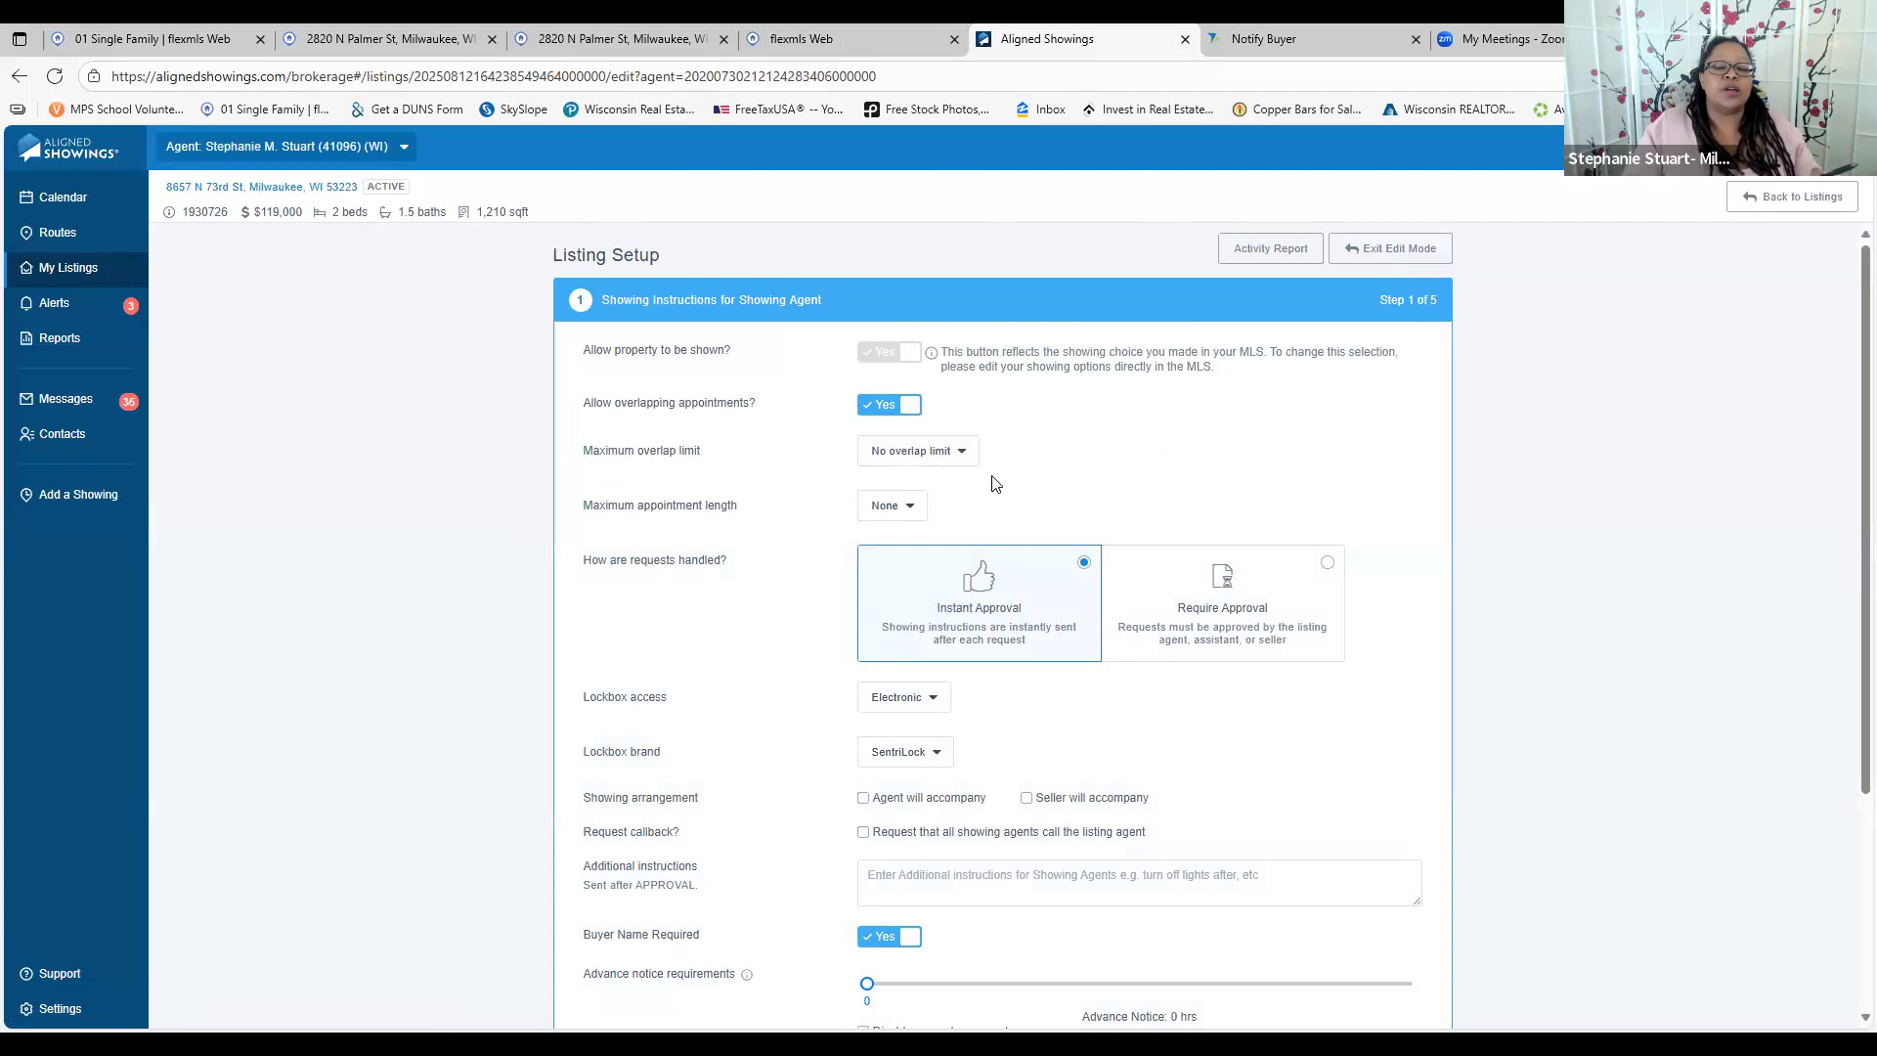
# Switch showing requests to Require Approval with 0 hours advance notice and finish step 1
pyautogui.scroll(-1, 1008, 462)
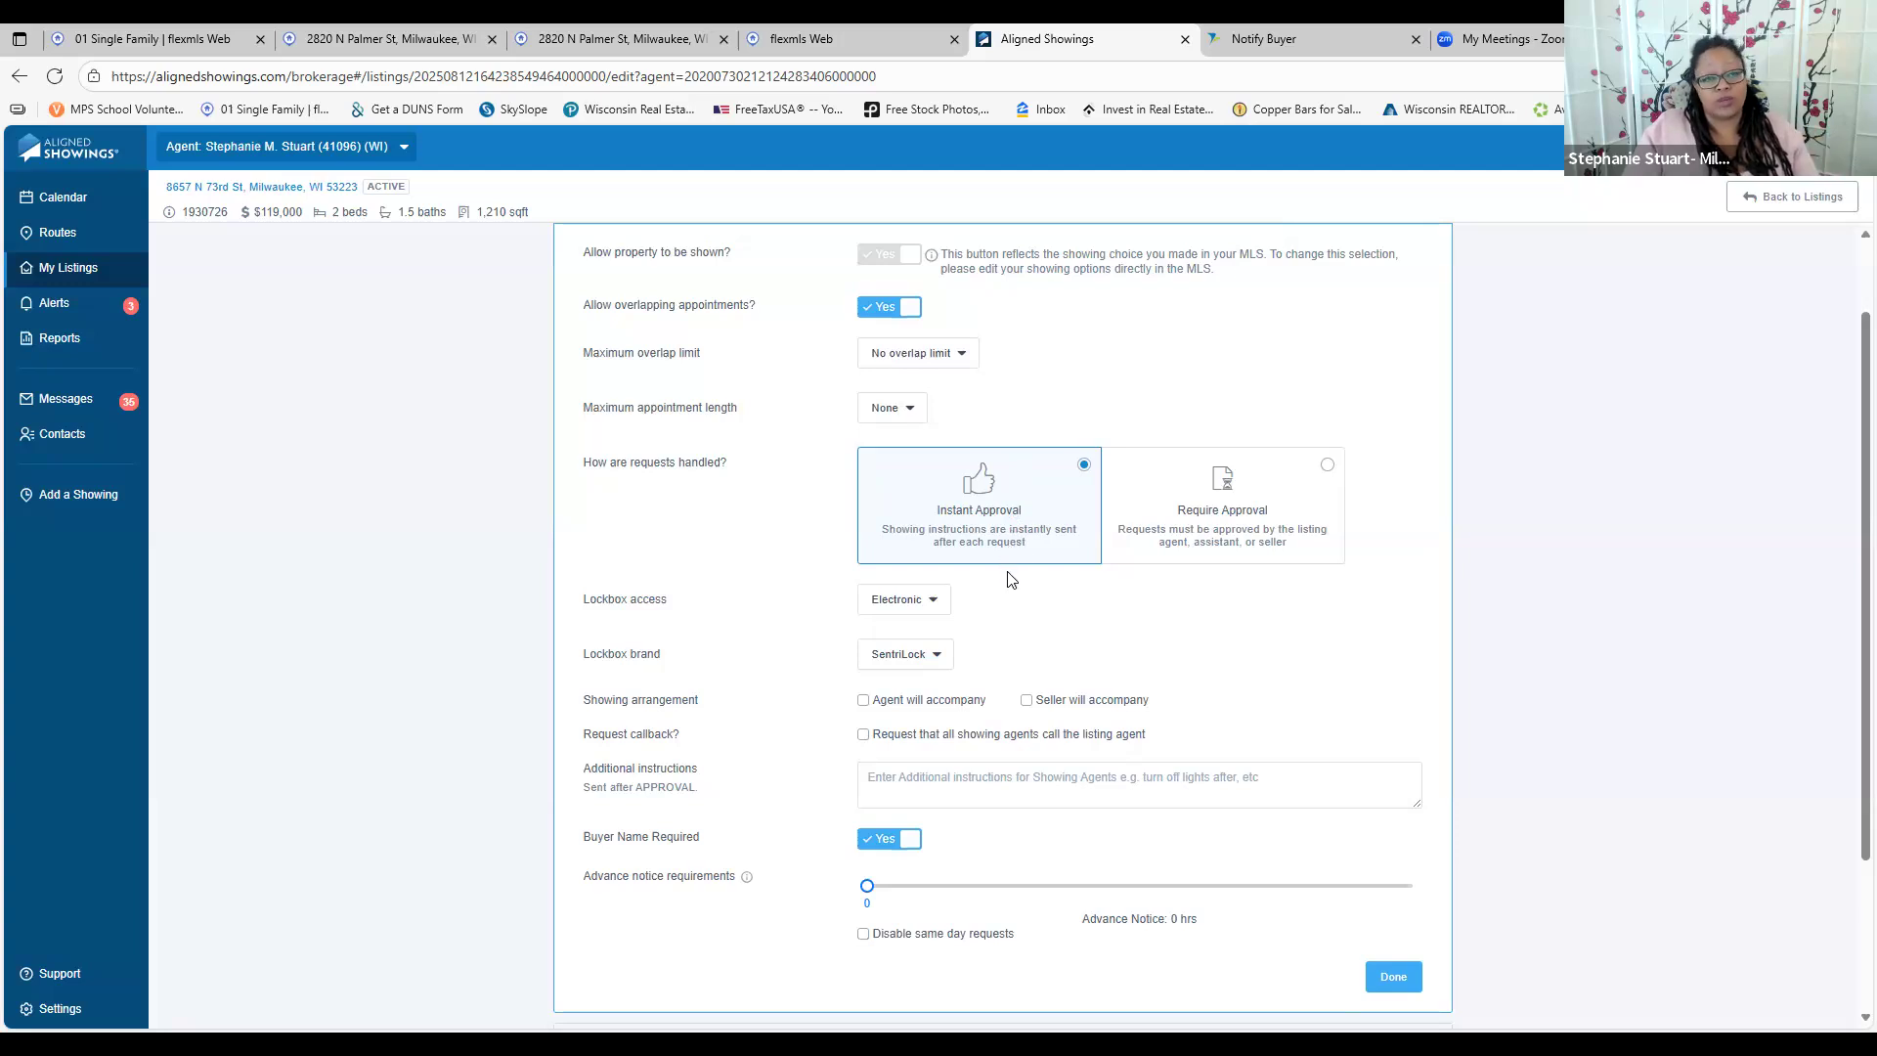
pyautogui.scroll(-1, 1014, 612)
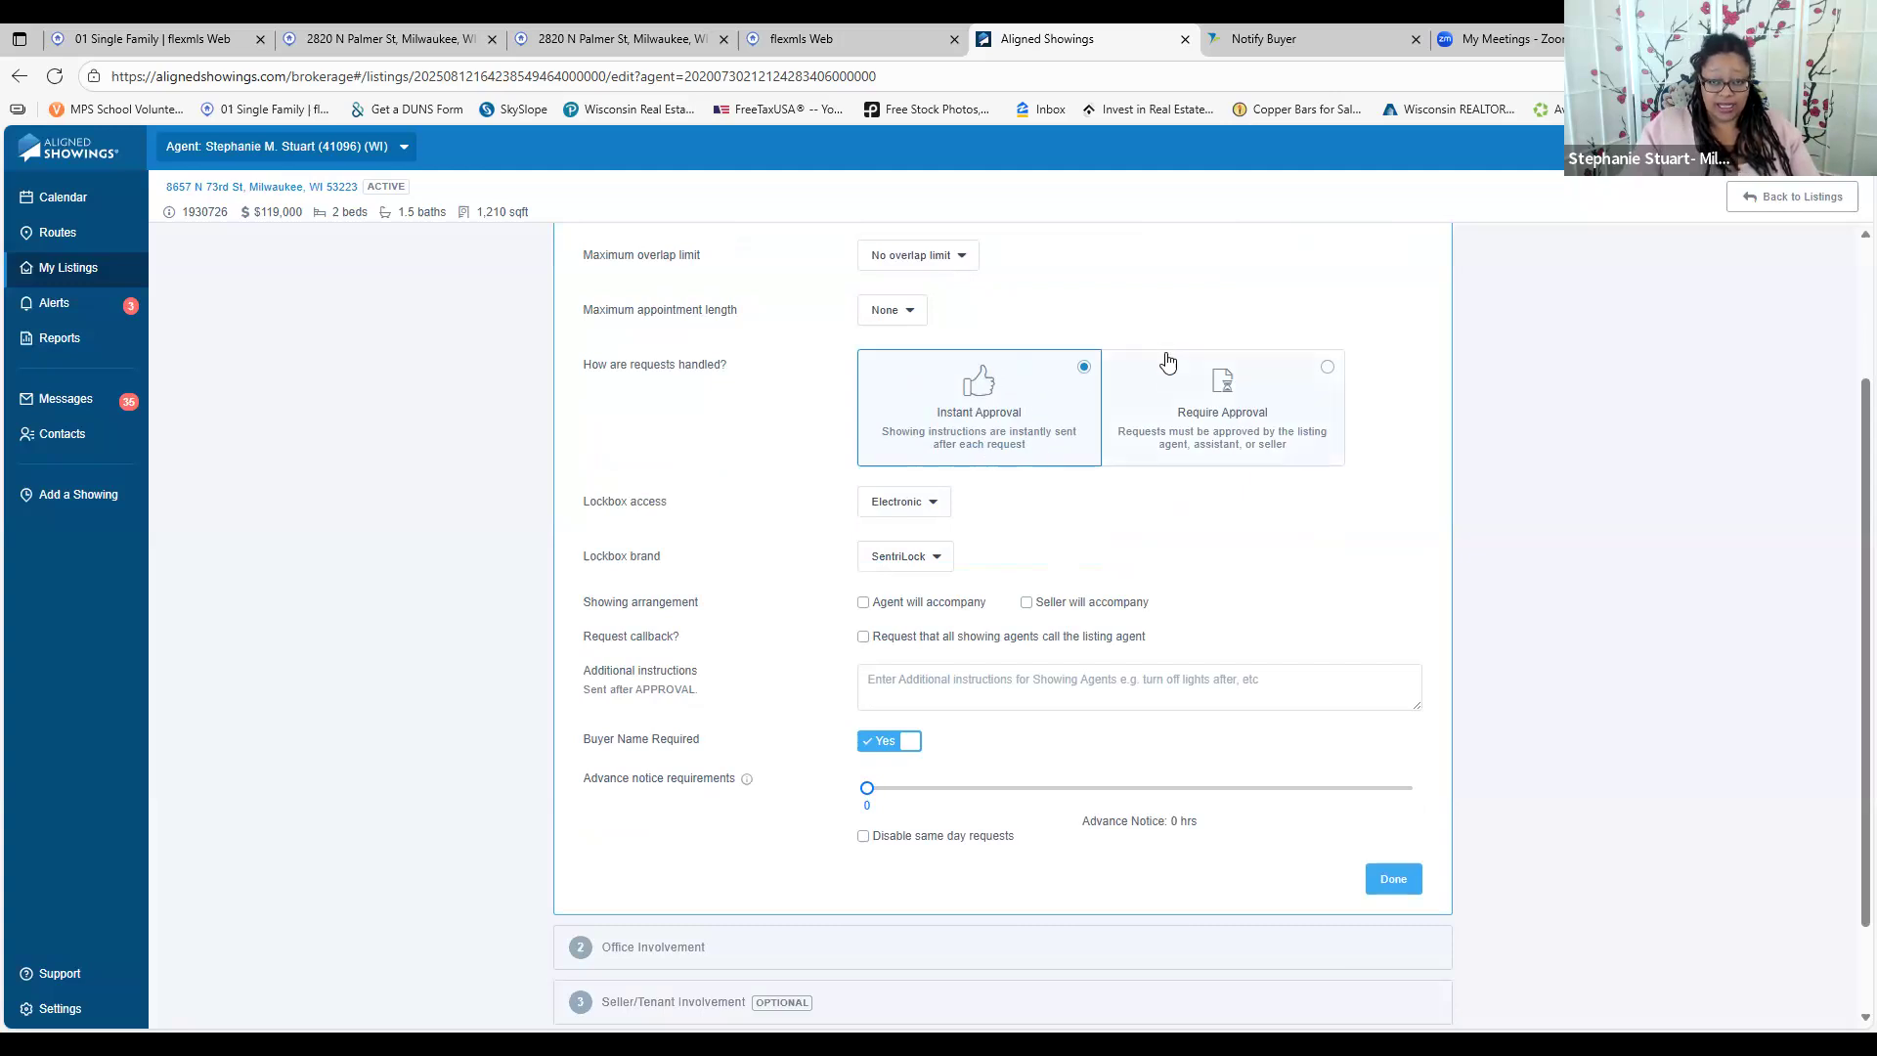
pyautogui.click(1178, 428)
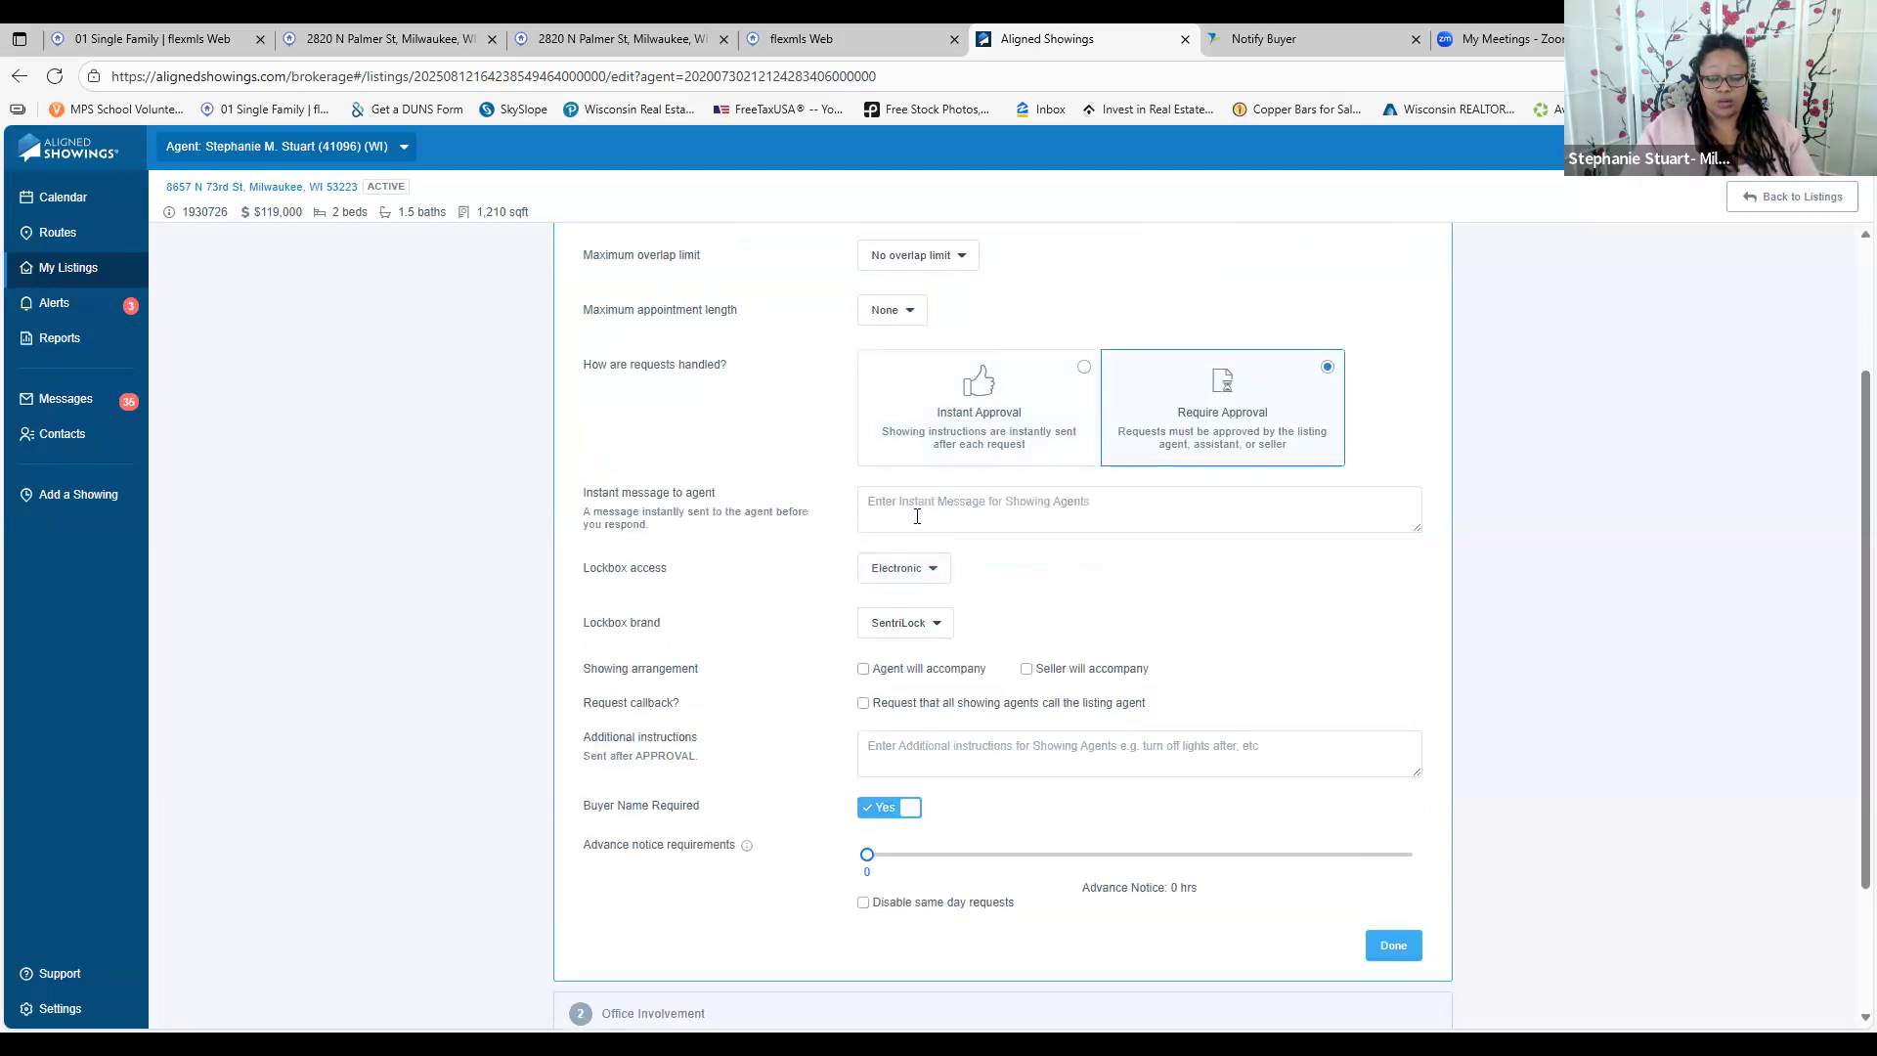
pyautogui.scroll(-2, 937, 761)
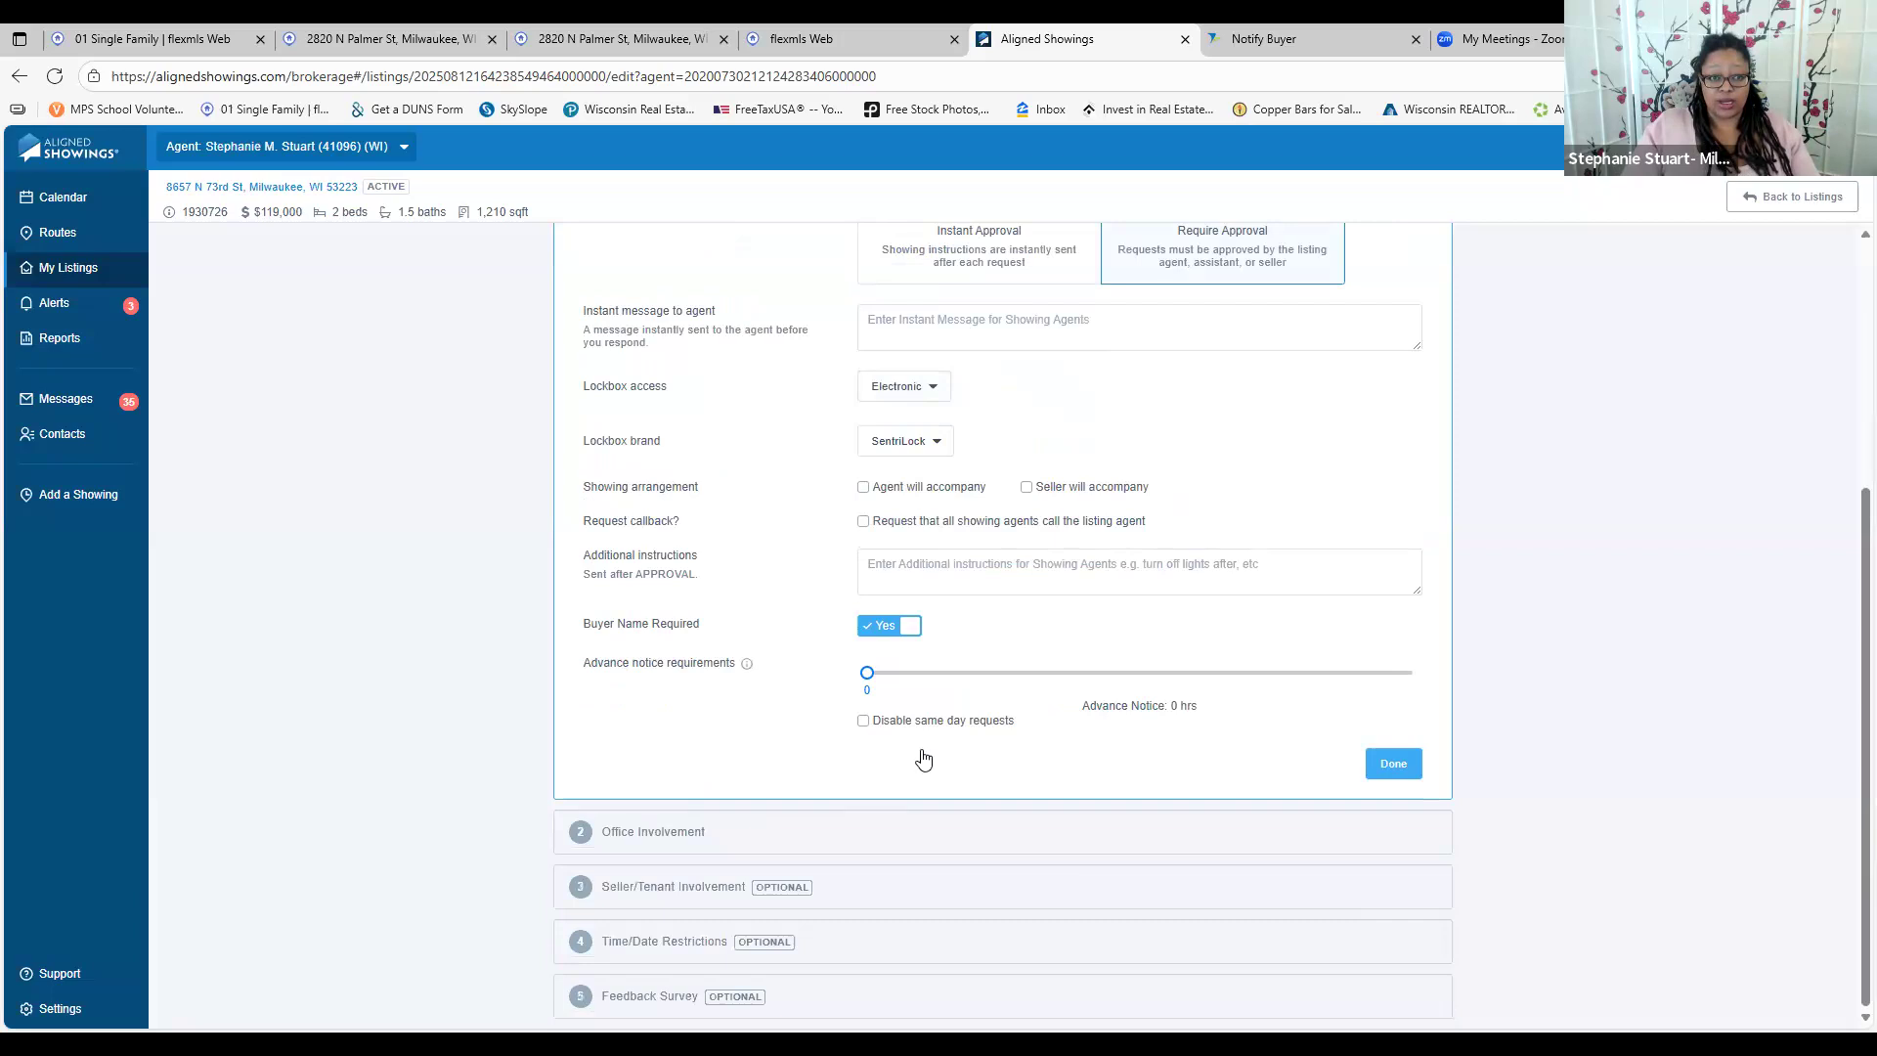
pyautogui.moveTo(937, 676); pyautogui.dragTo(968, 674)
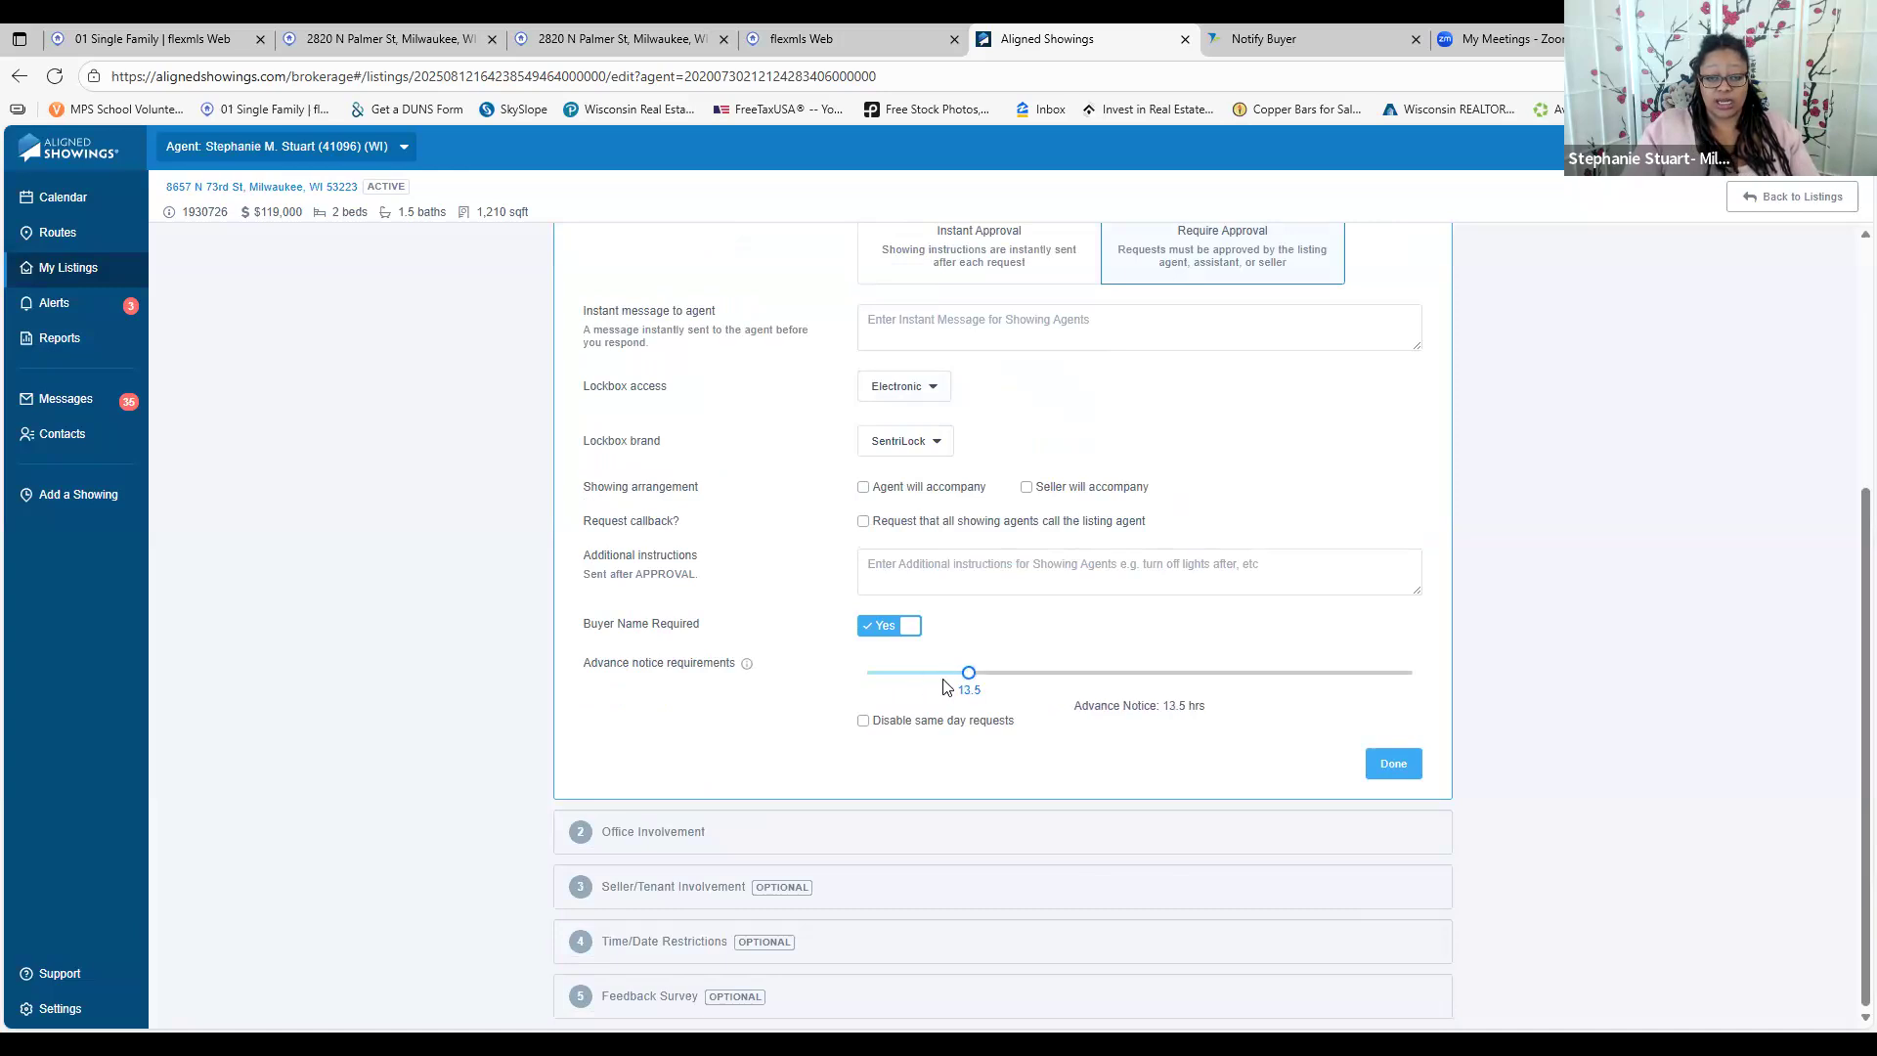
pyautogui.moveTo(968, 674); pyautogui.dragTo(867, 674)
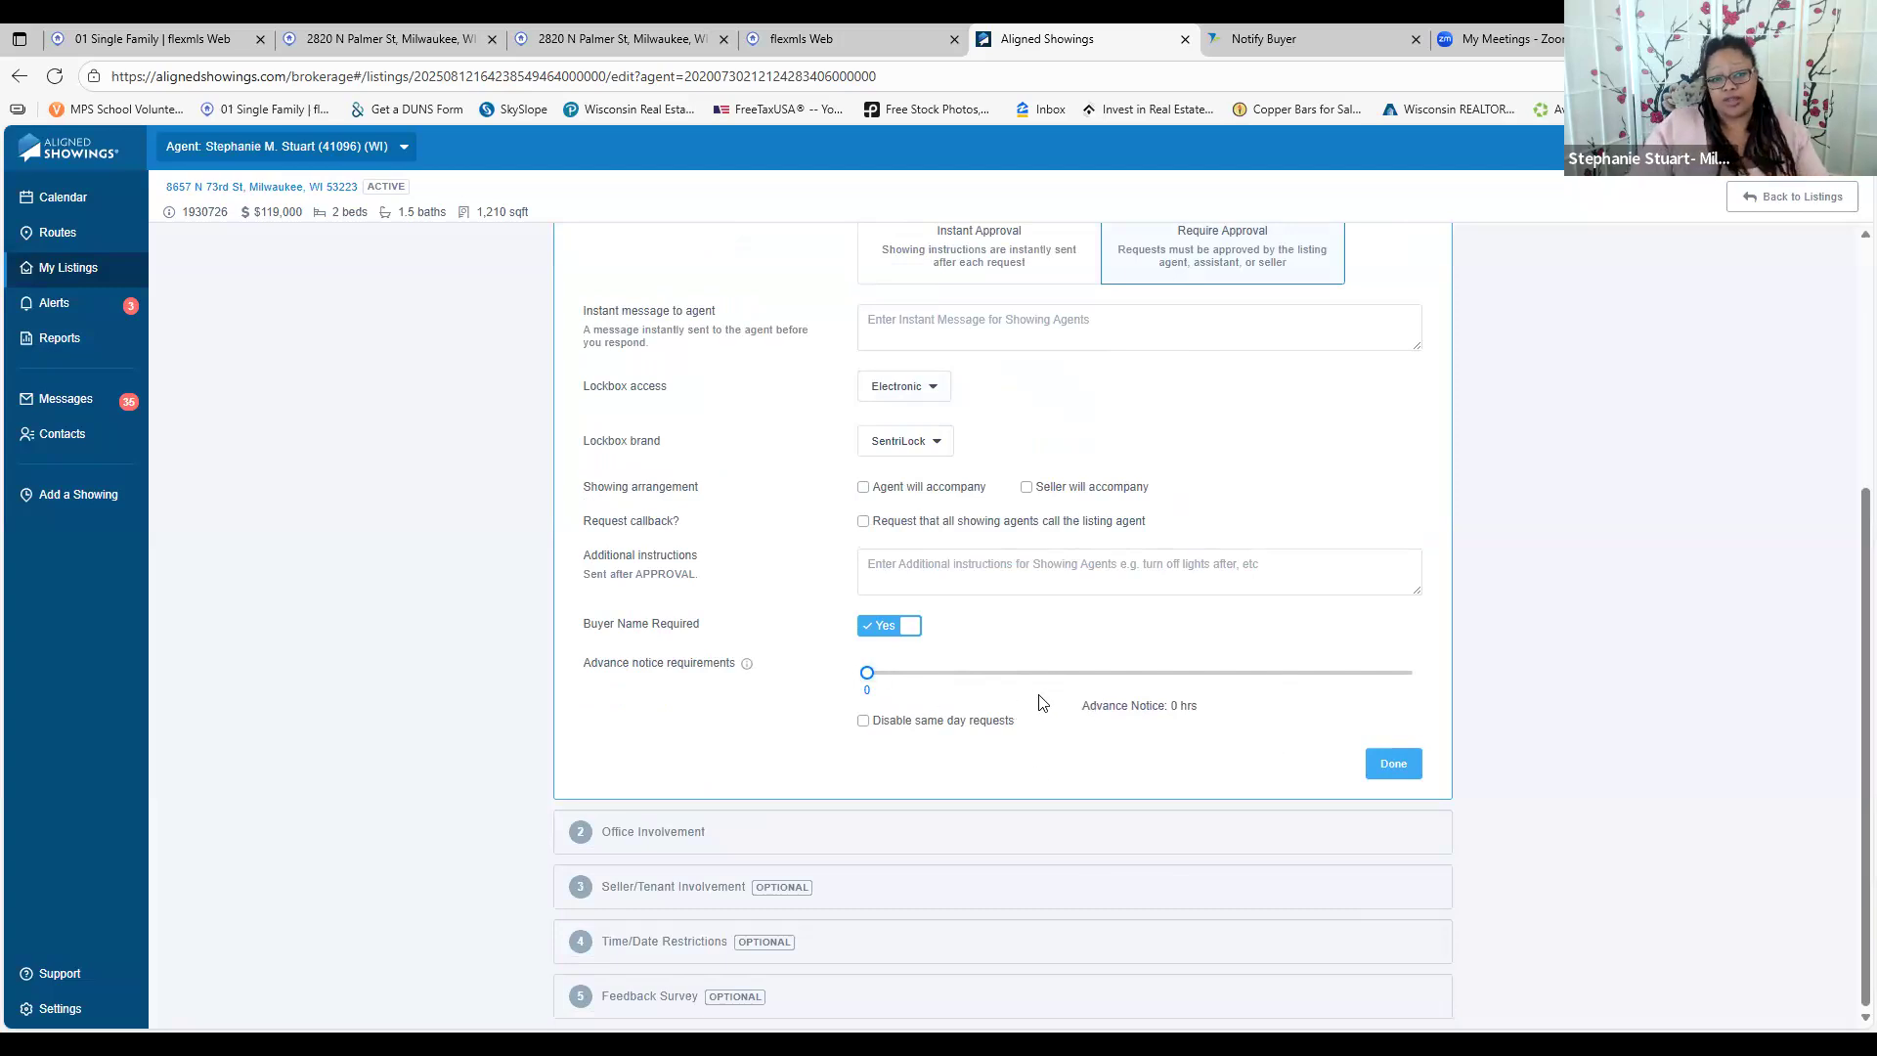
pyautogui.click(1187, 846)
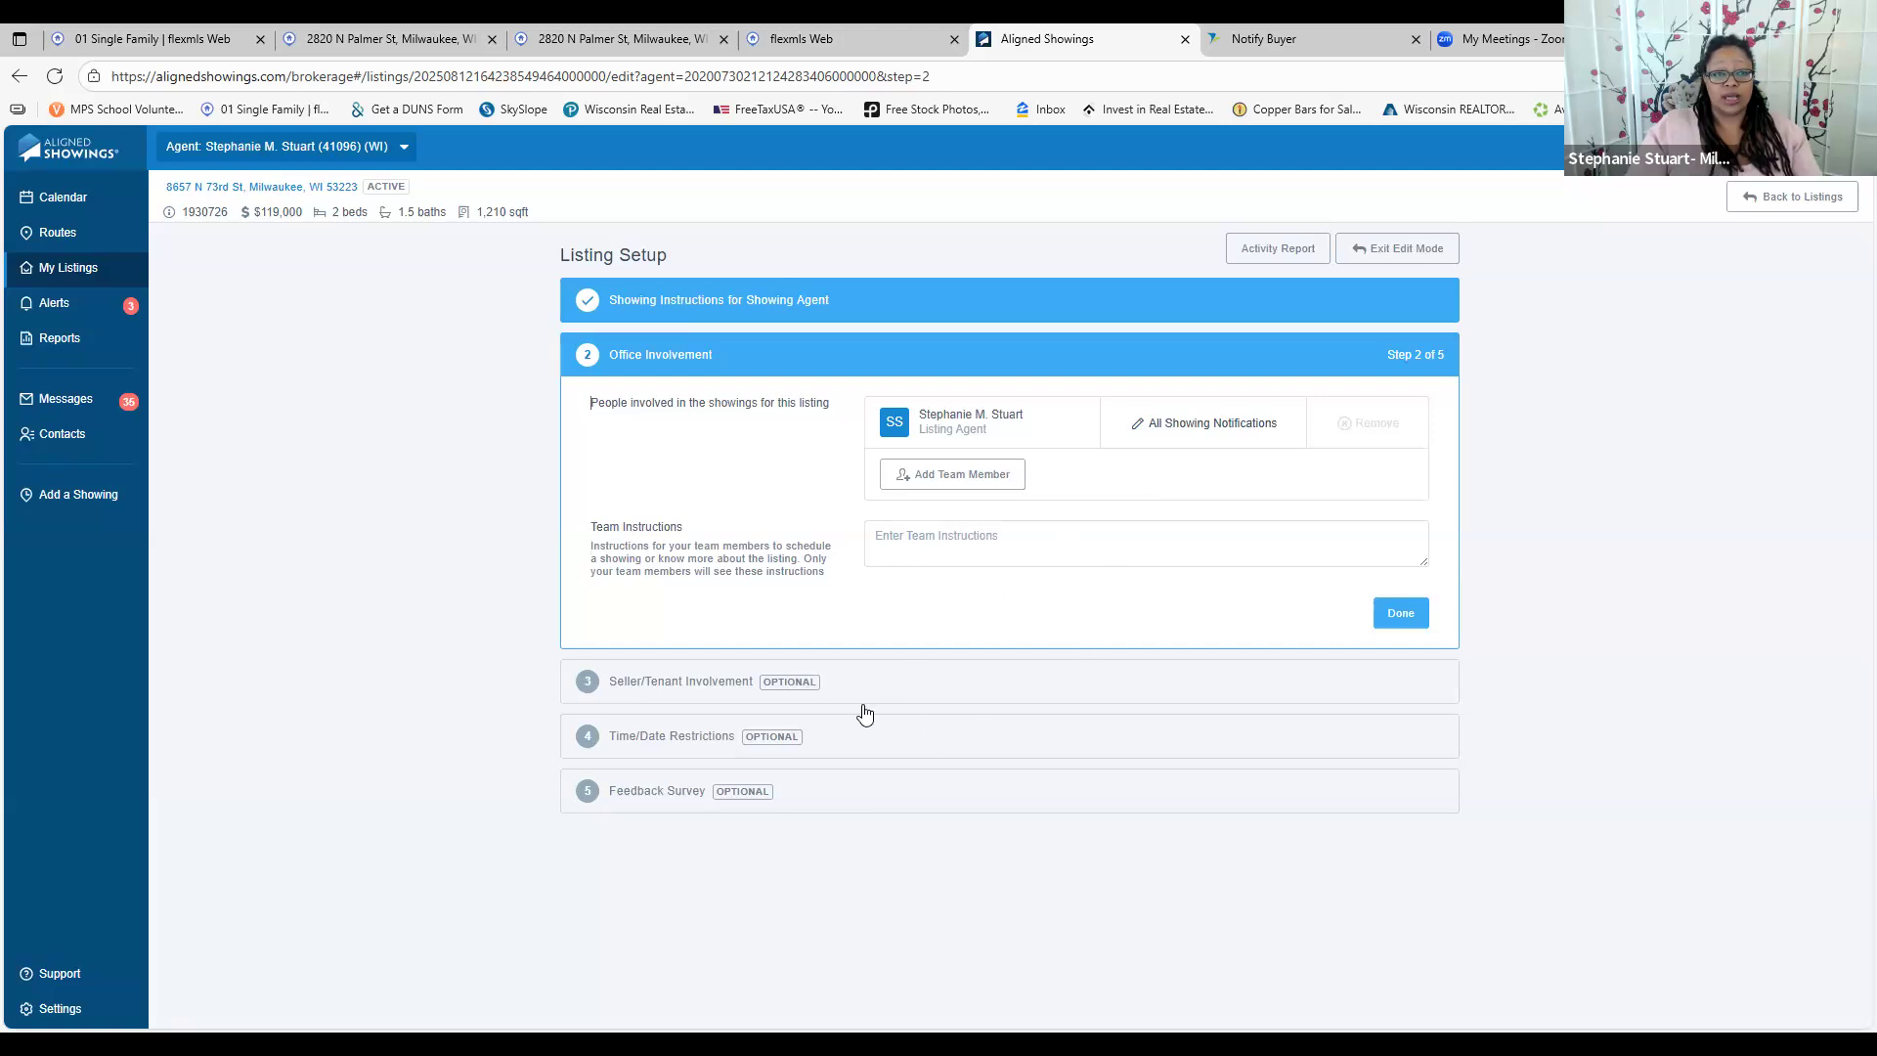
# Advance past Seller/Tenant Involvement and Time/Date Restrictions to the Feedback Survey step
pyautogui.click(884, 682)
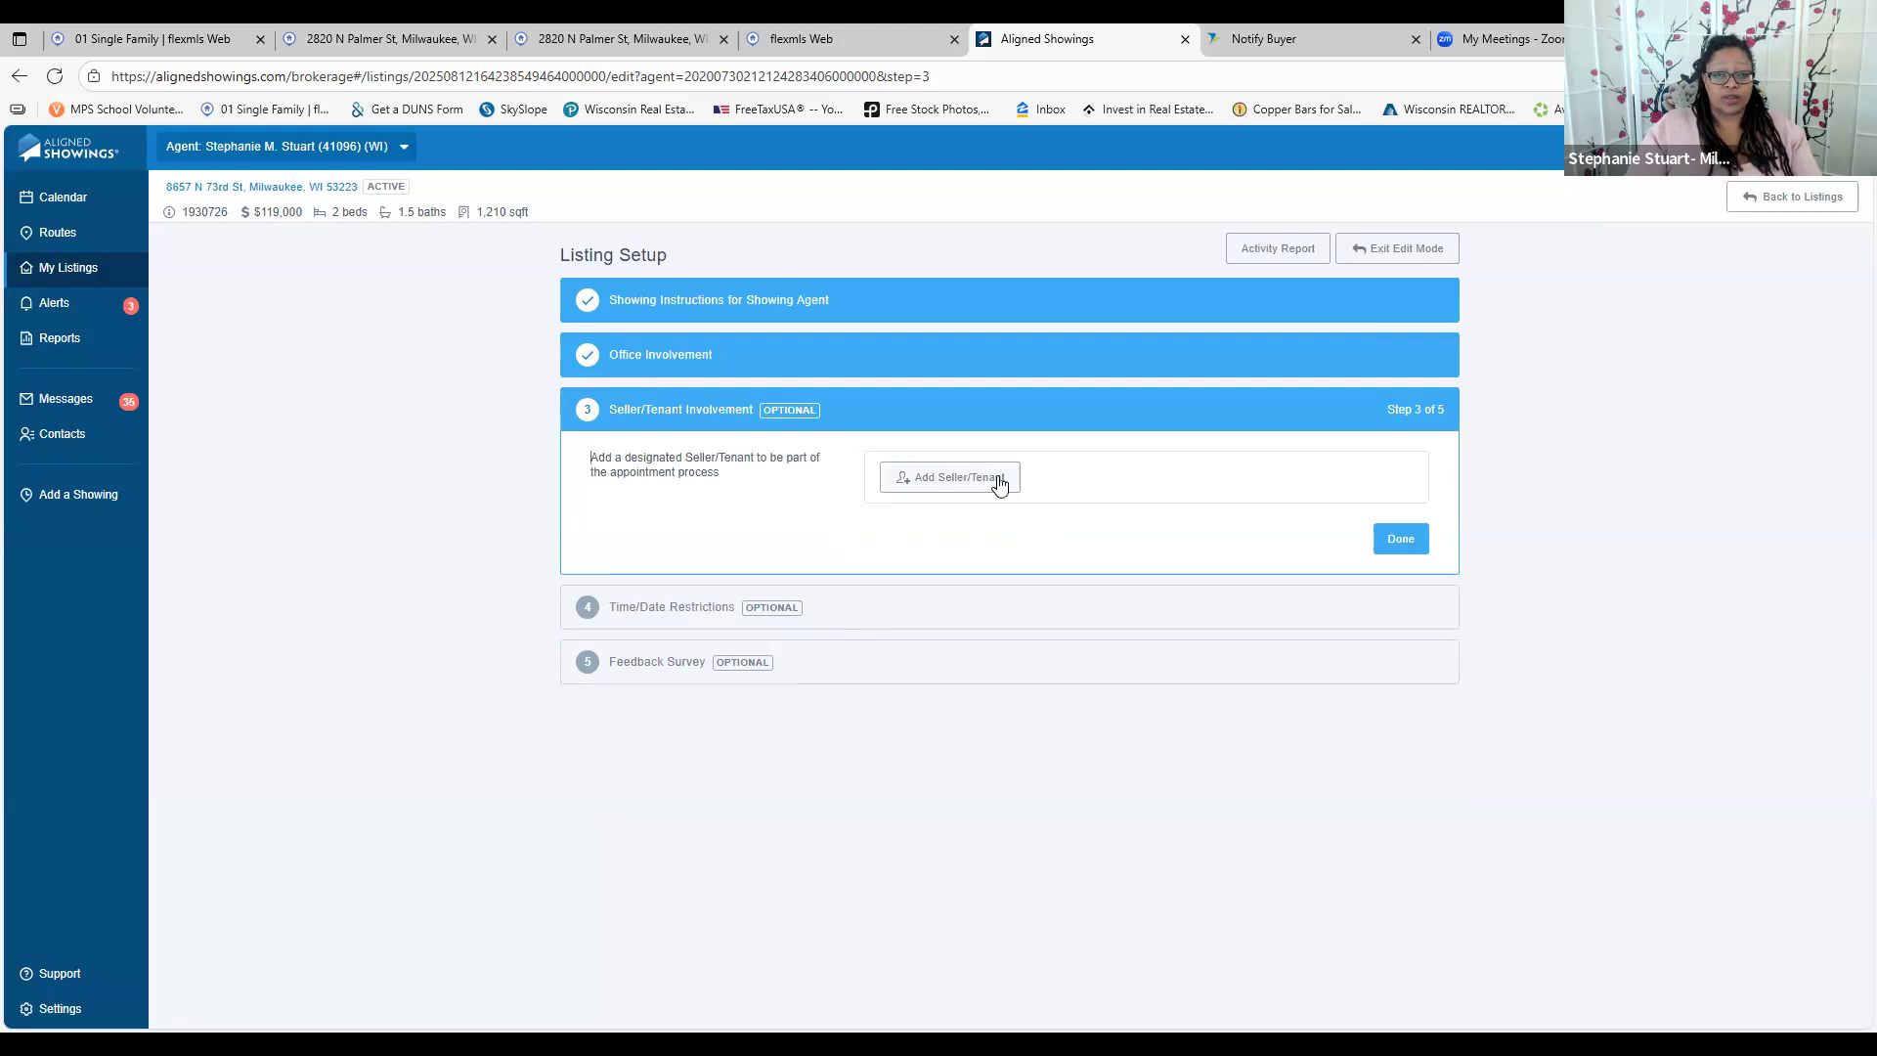
pyautogui.click(919, 620)
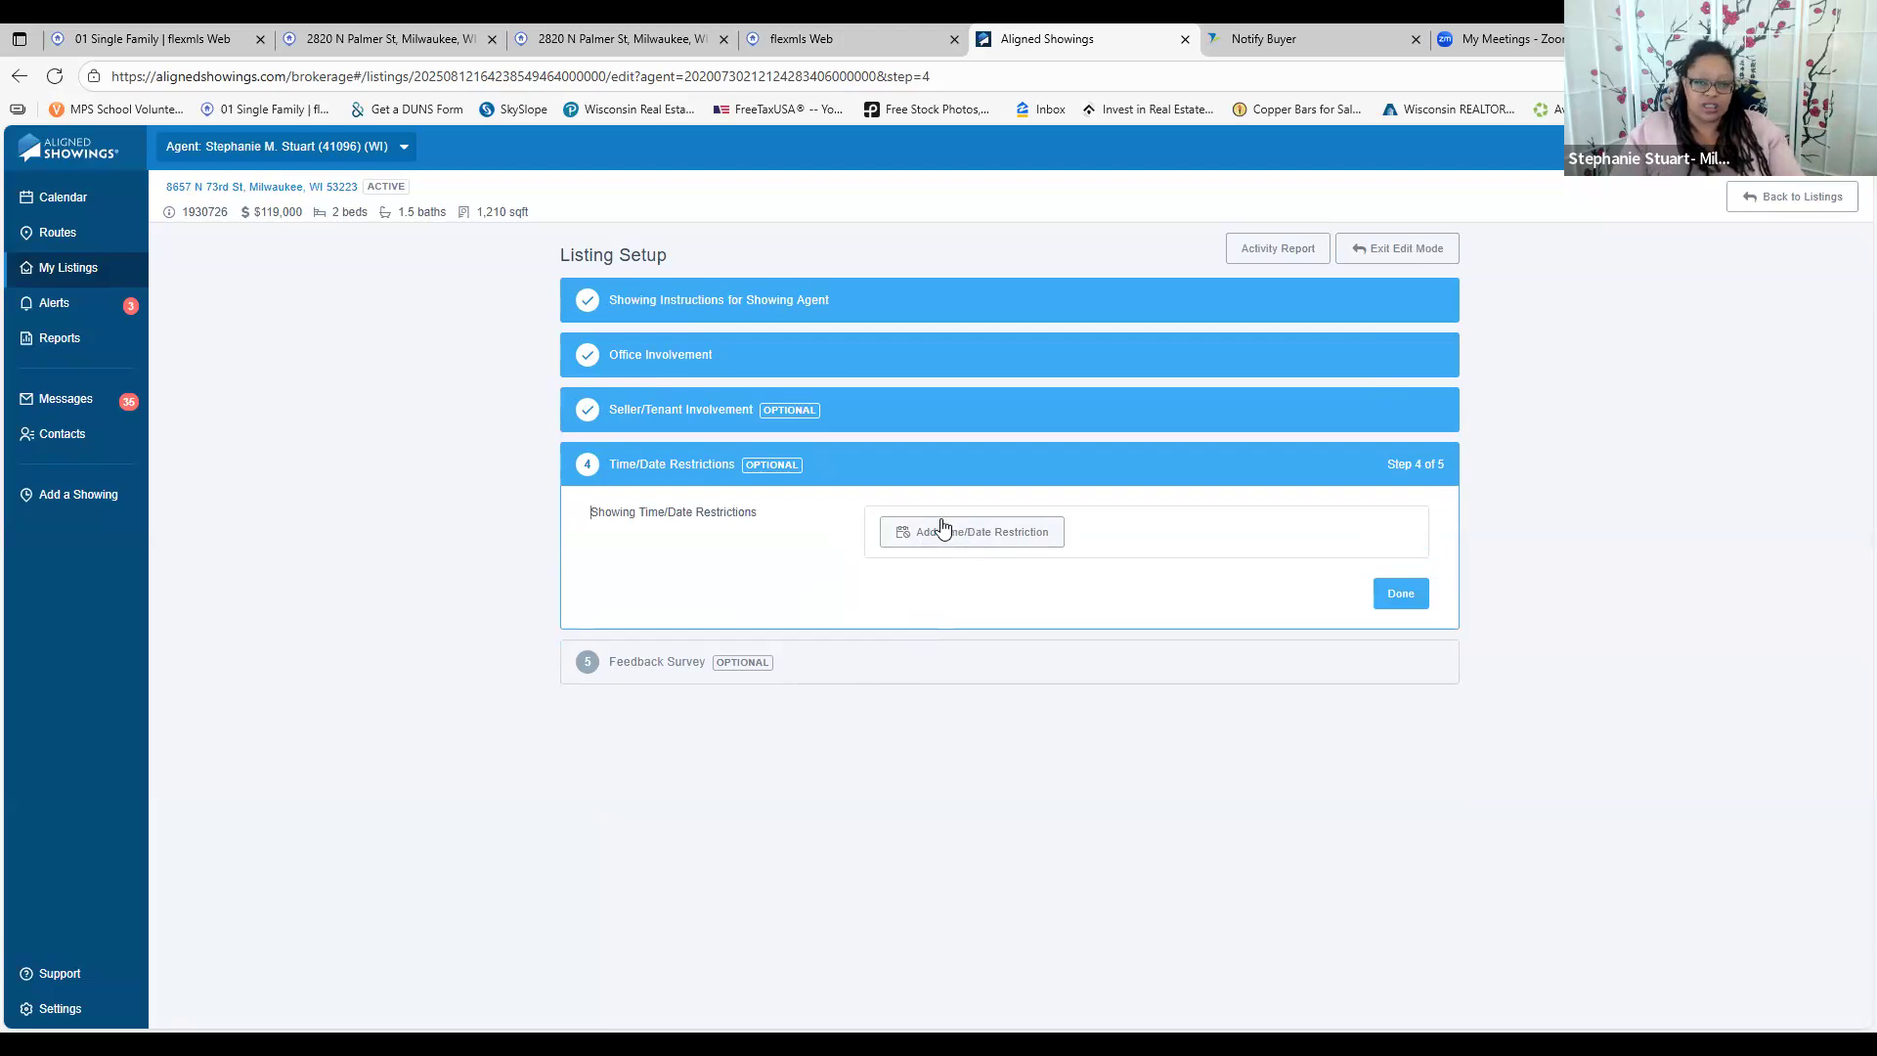
pyautogui.click(860, 669)
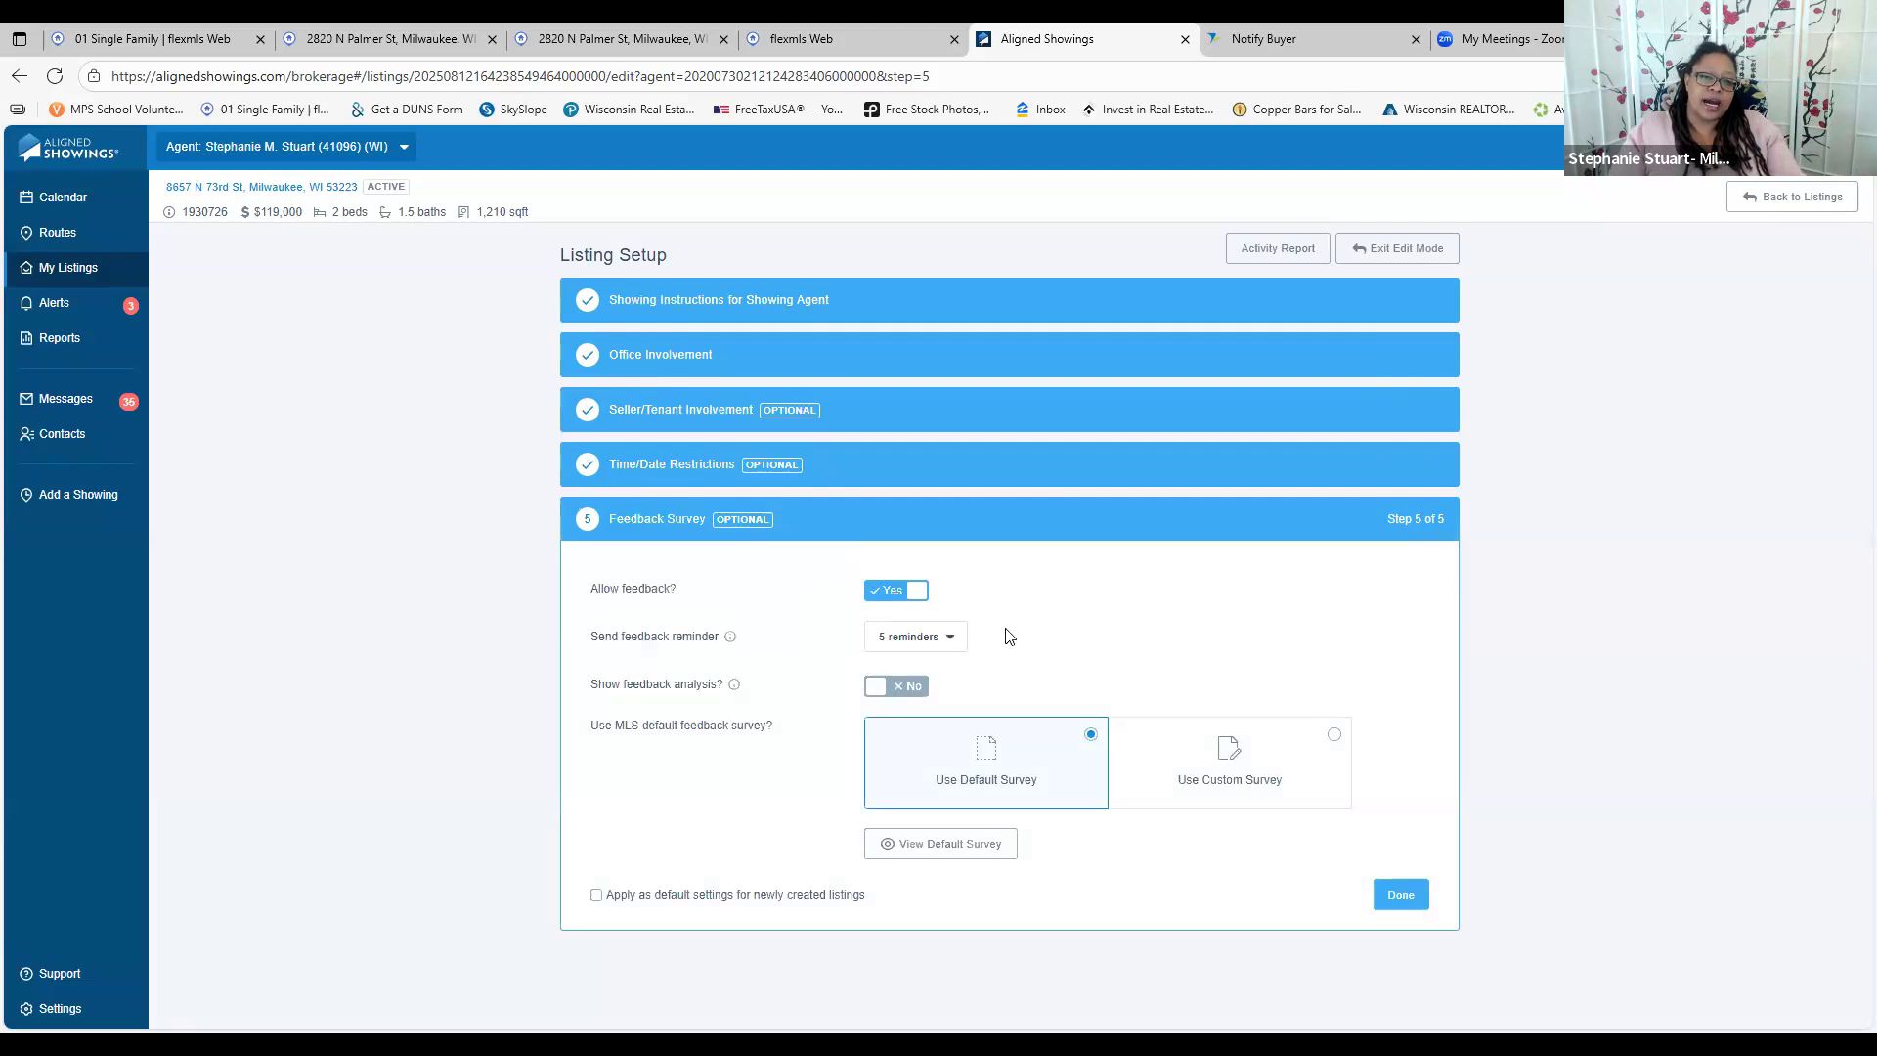
# Keep 5 feedback reminders, choose Use Custom Survey, view available surveys, and exit edit mode
pyautogui.click(913, 642)
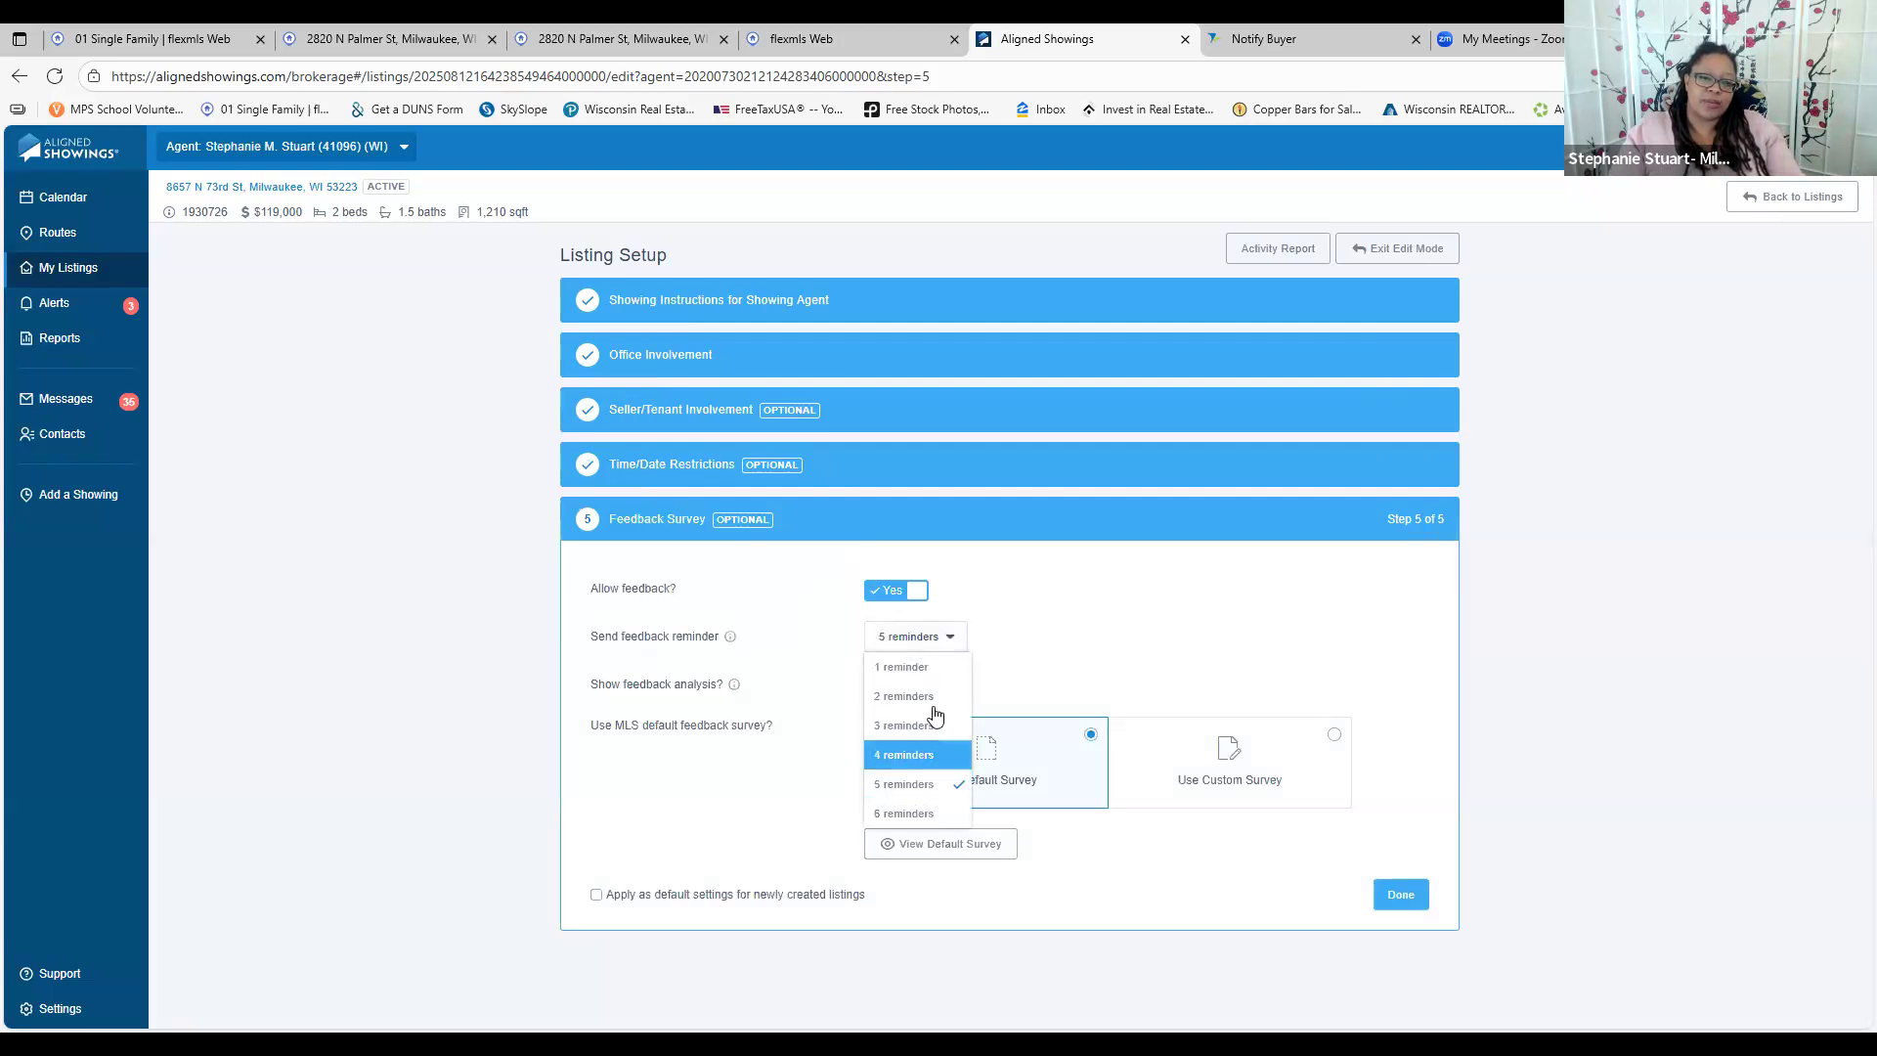
pyautogui.click(930, 792)
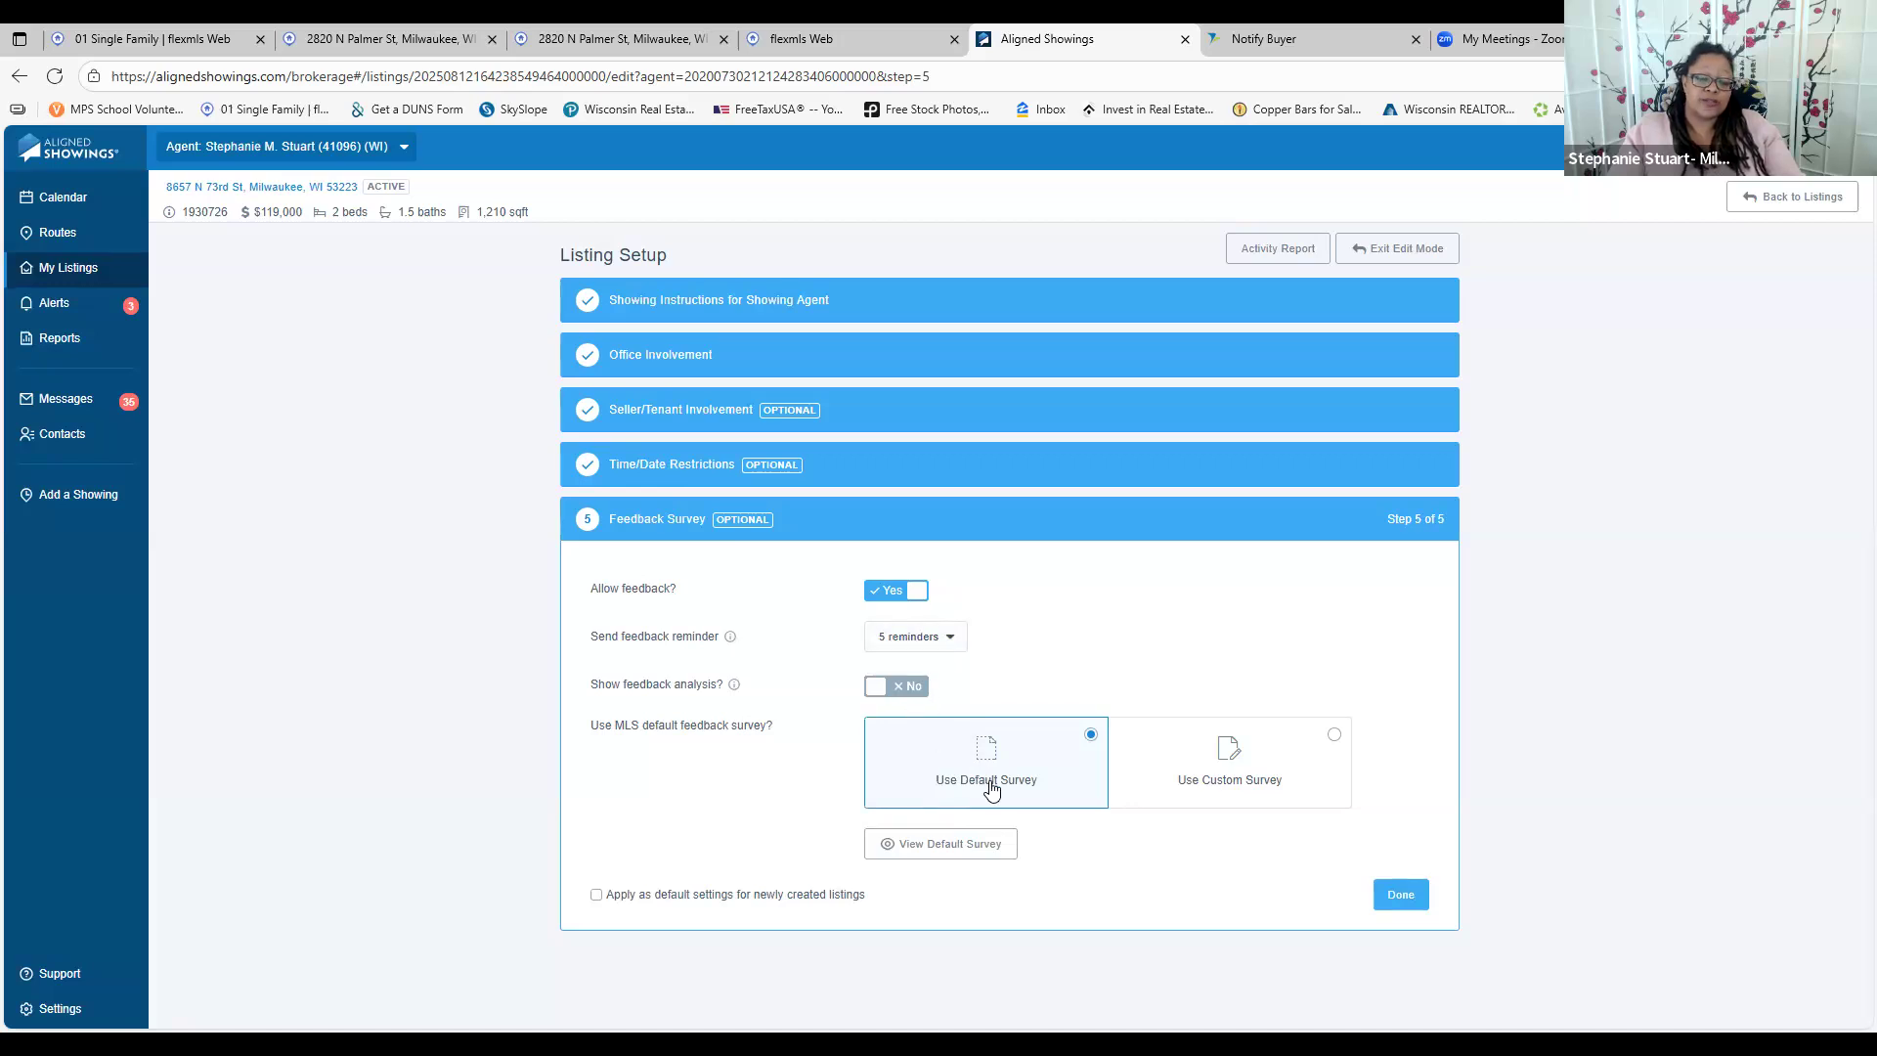
pyautogui.click(1248, 784)
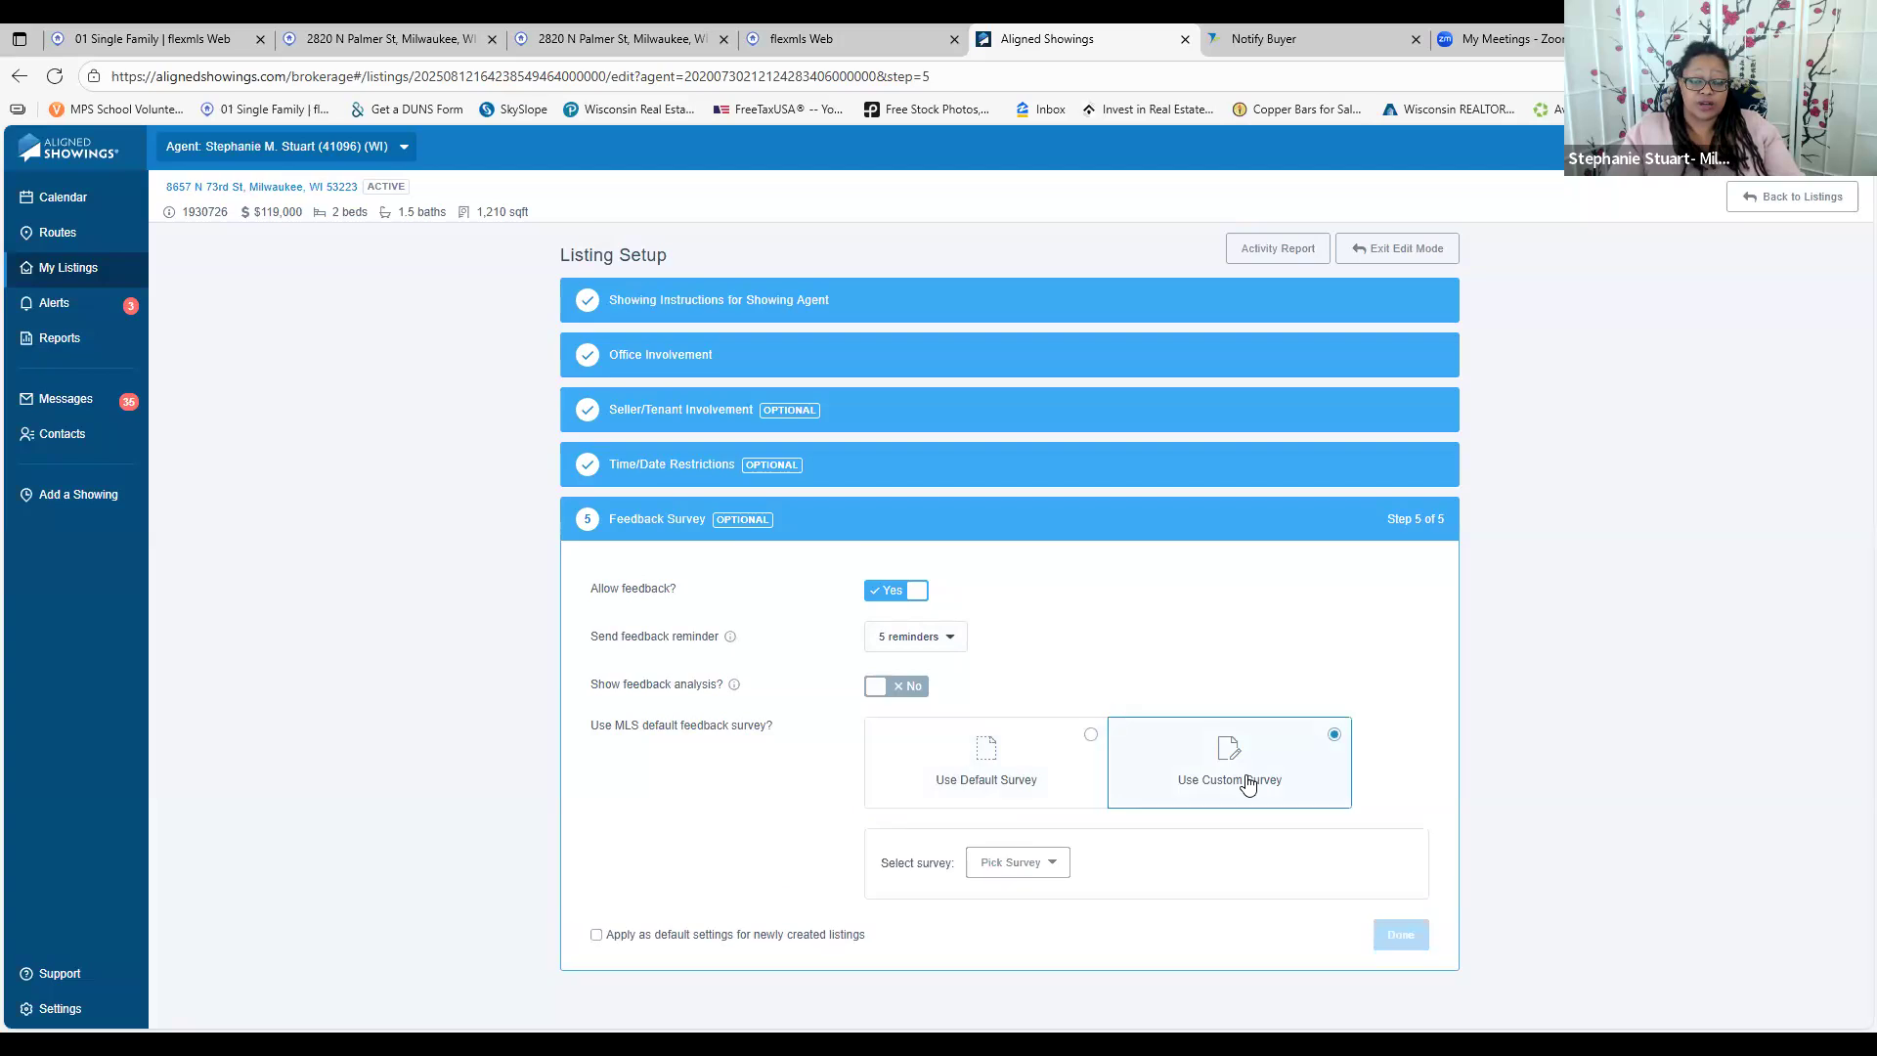
pyautogui.click(1040, 866)
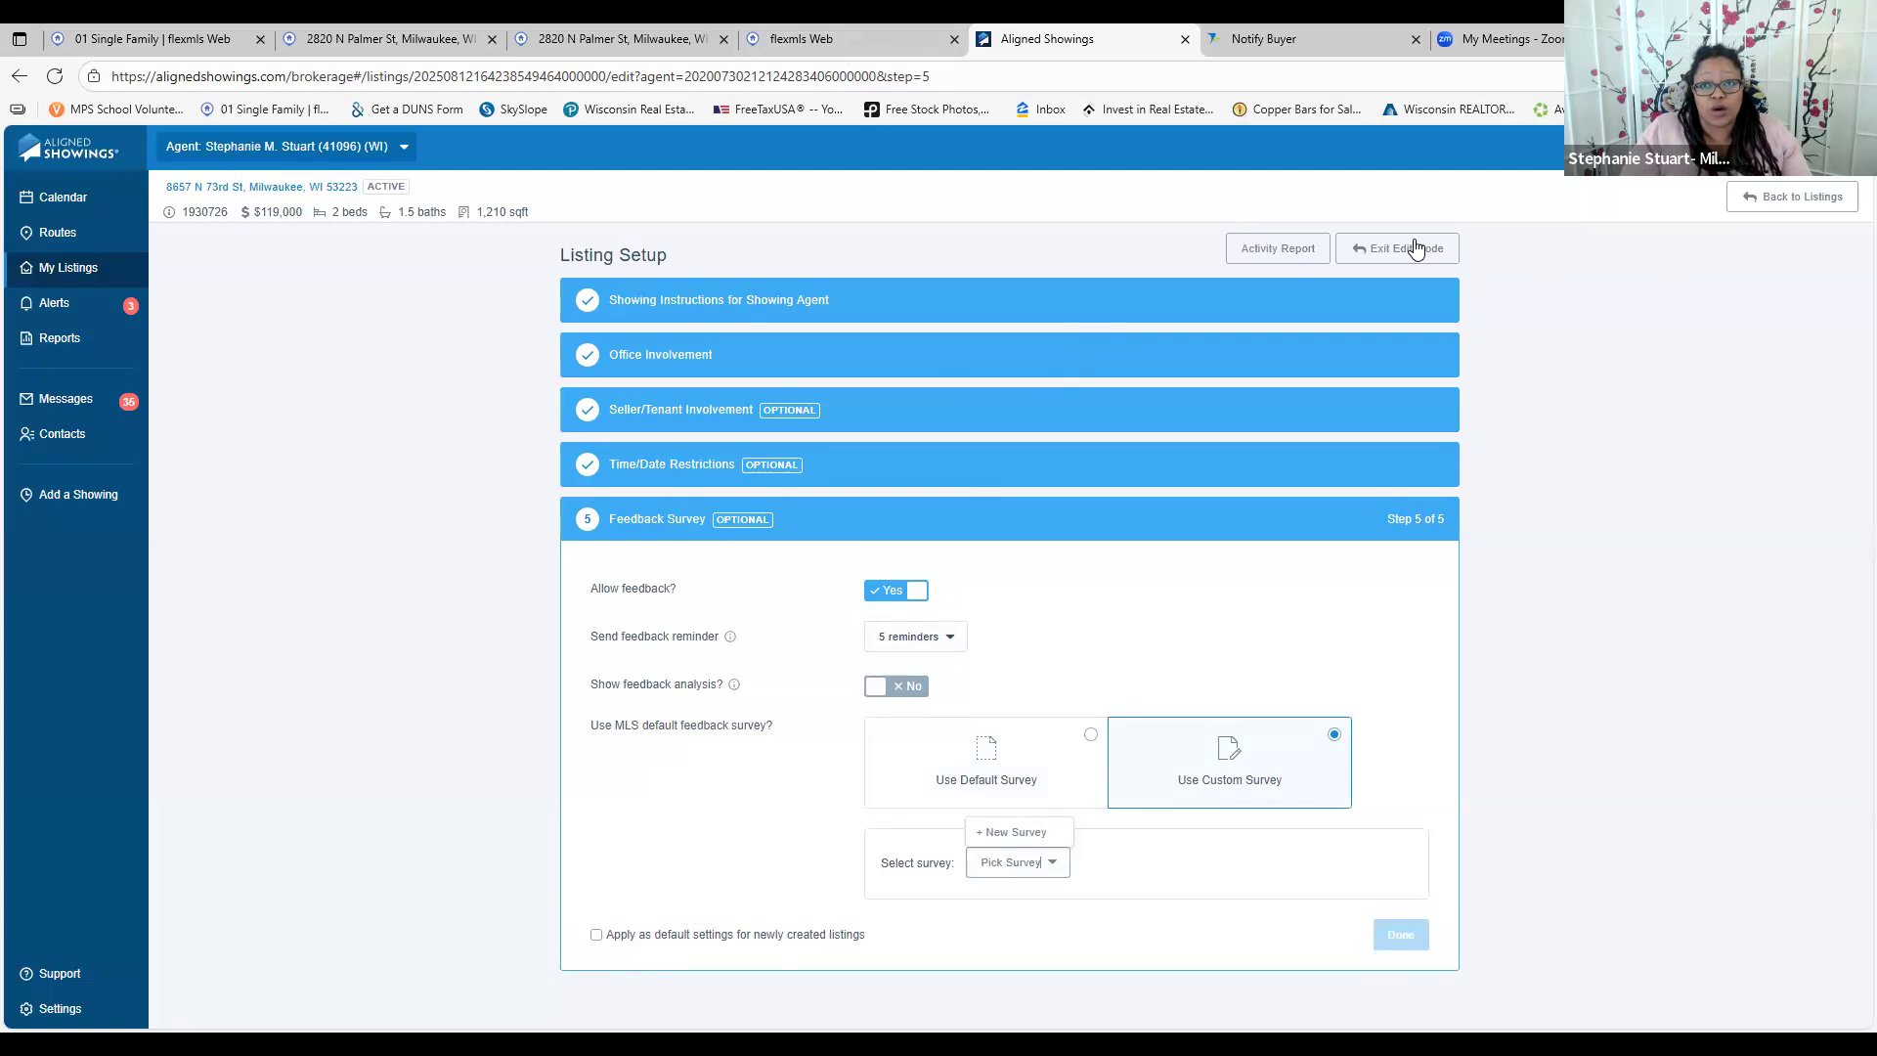
pyautogui.click(1415, 248)
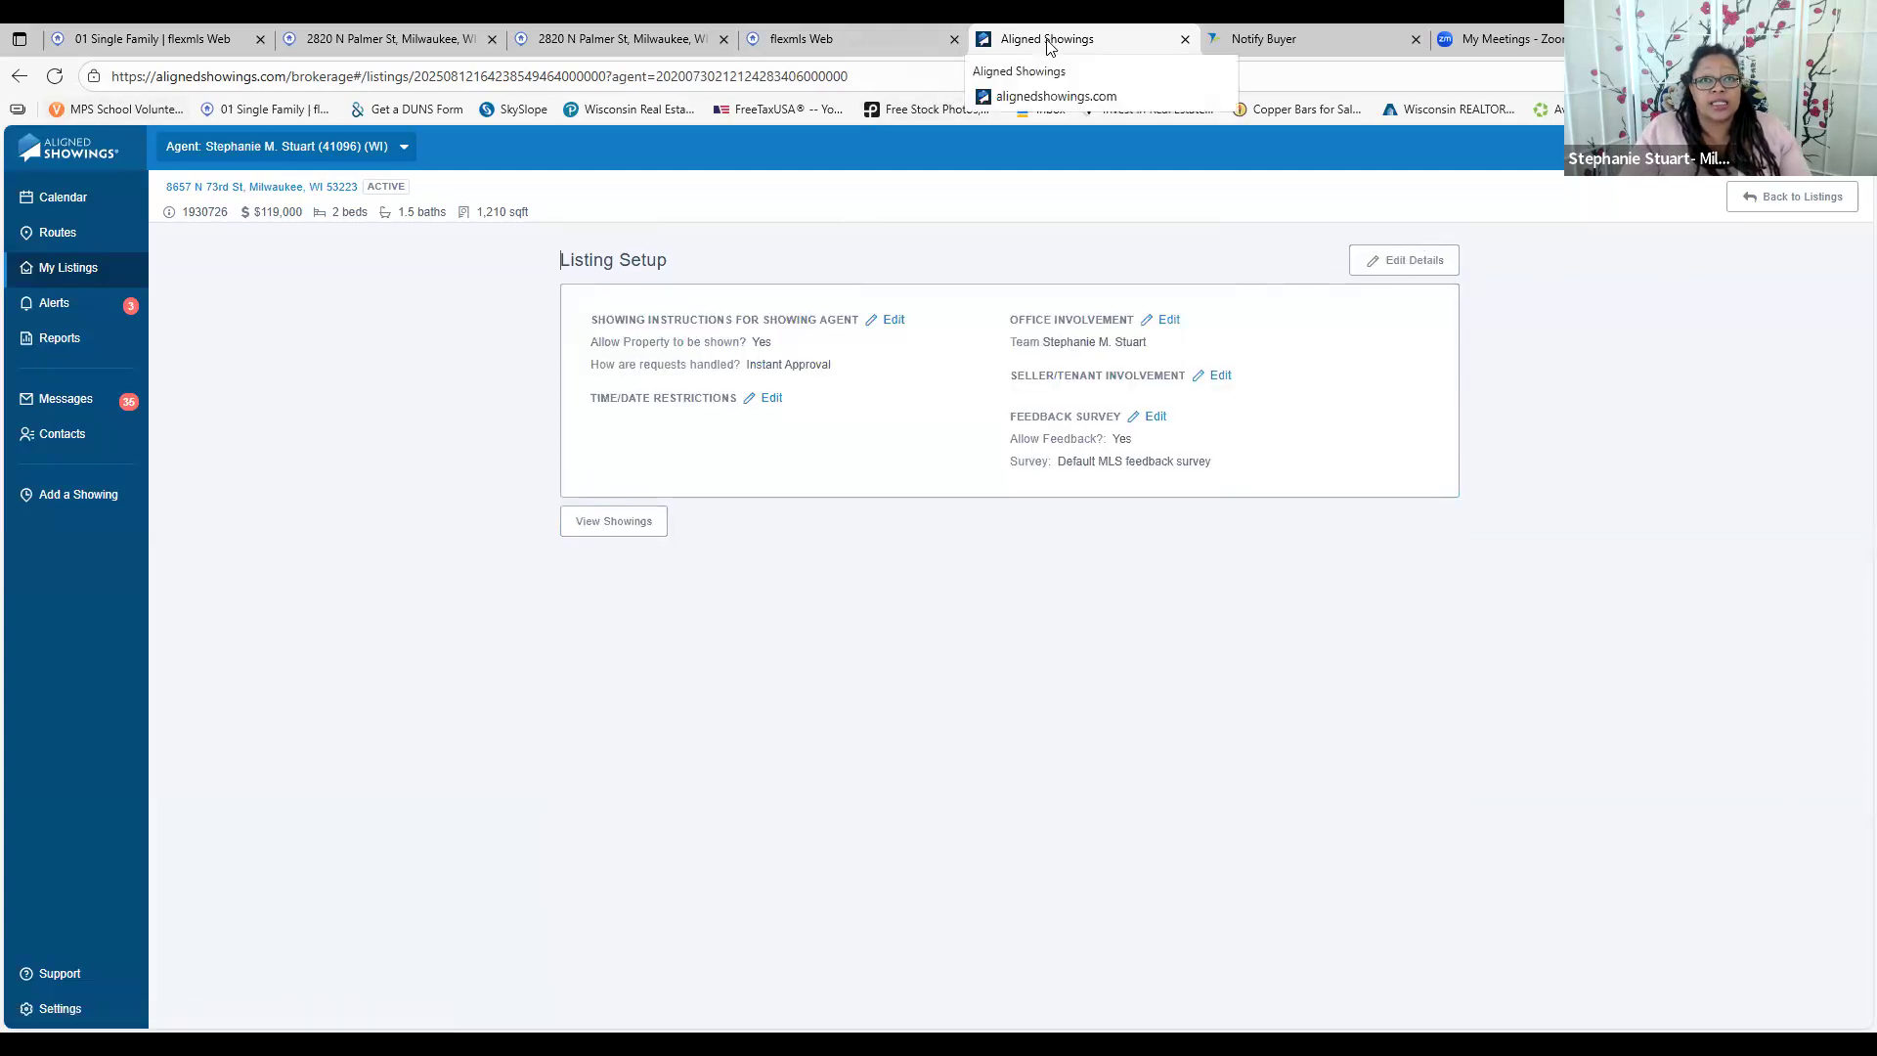
pyautogui.click(896, 37)
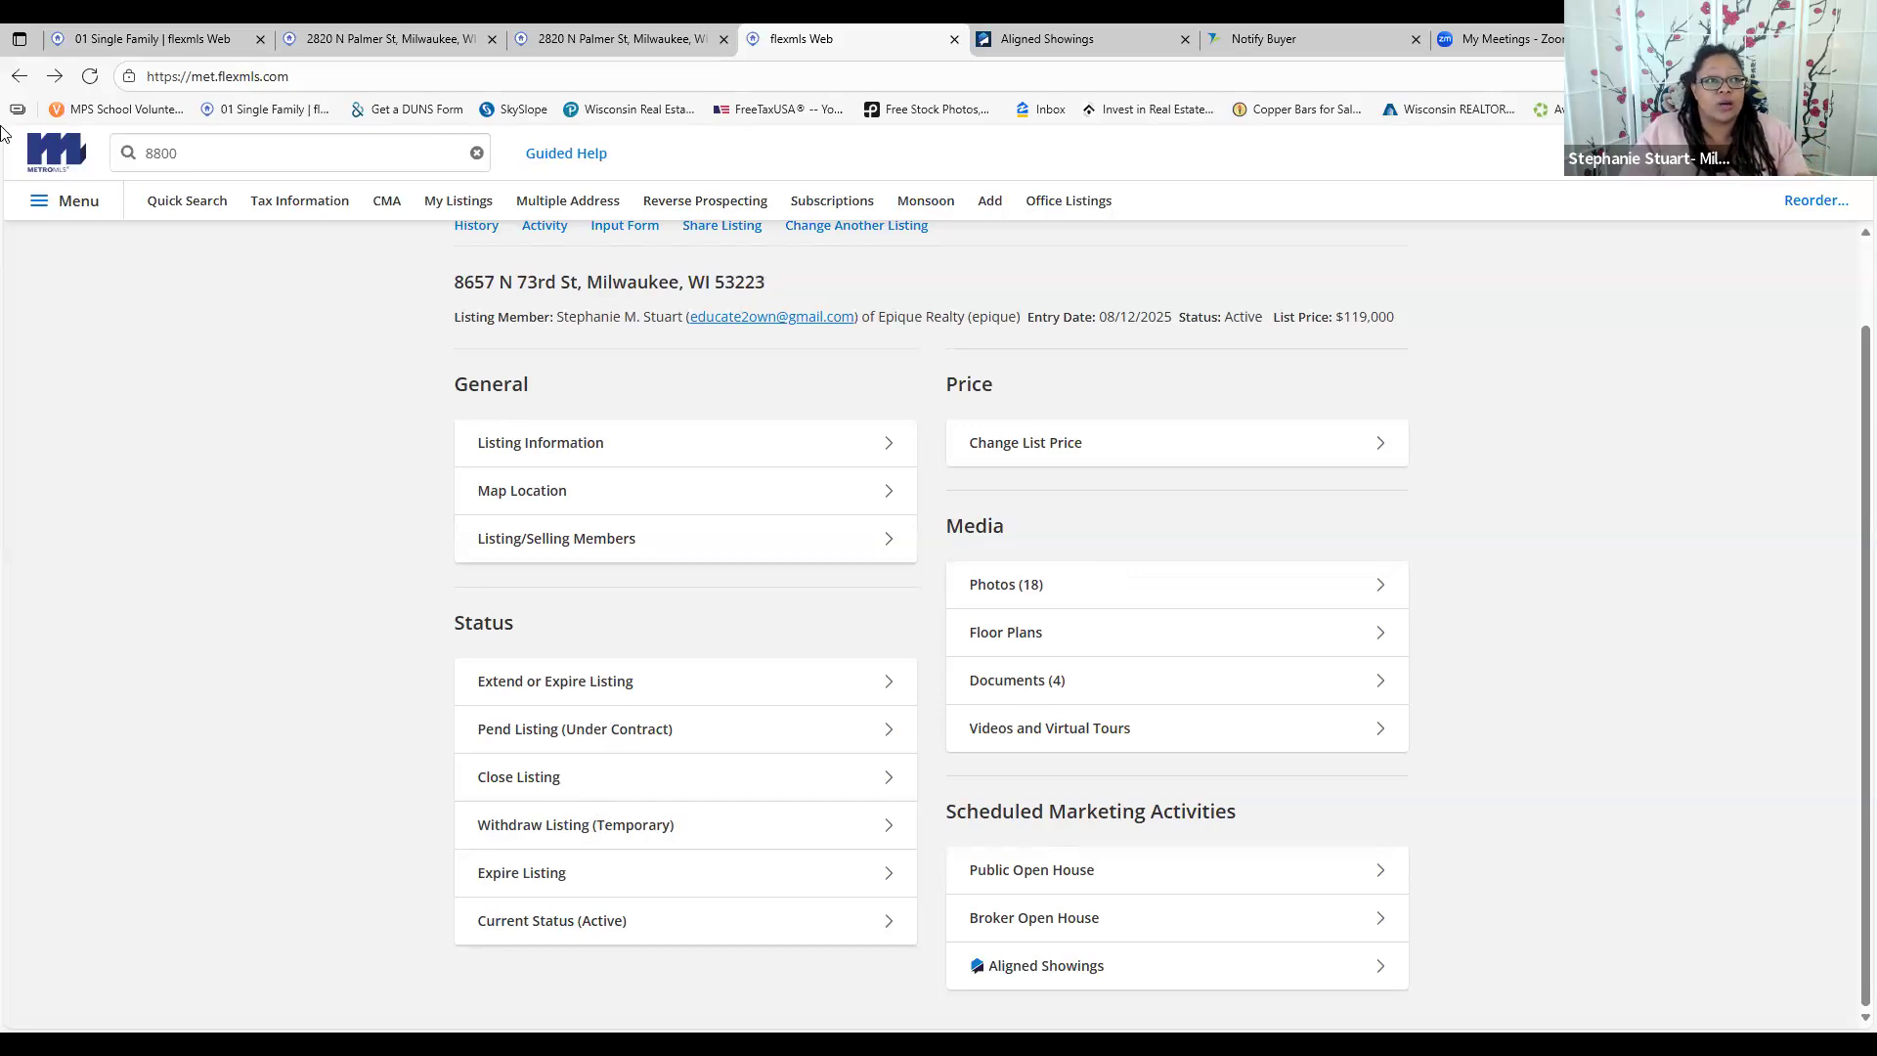
# Open the flexmls Menu listing contacts, searches, statistics and other features
pyautogui.click(61, 203)
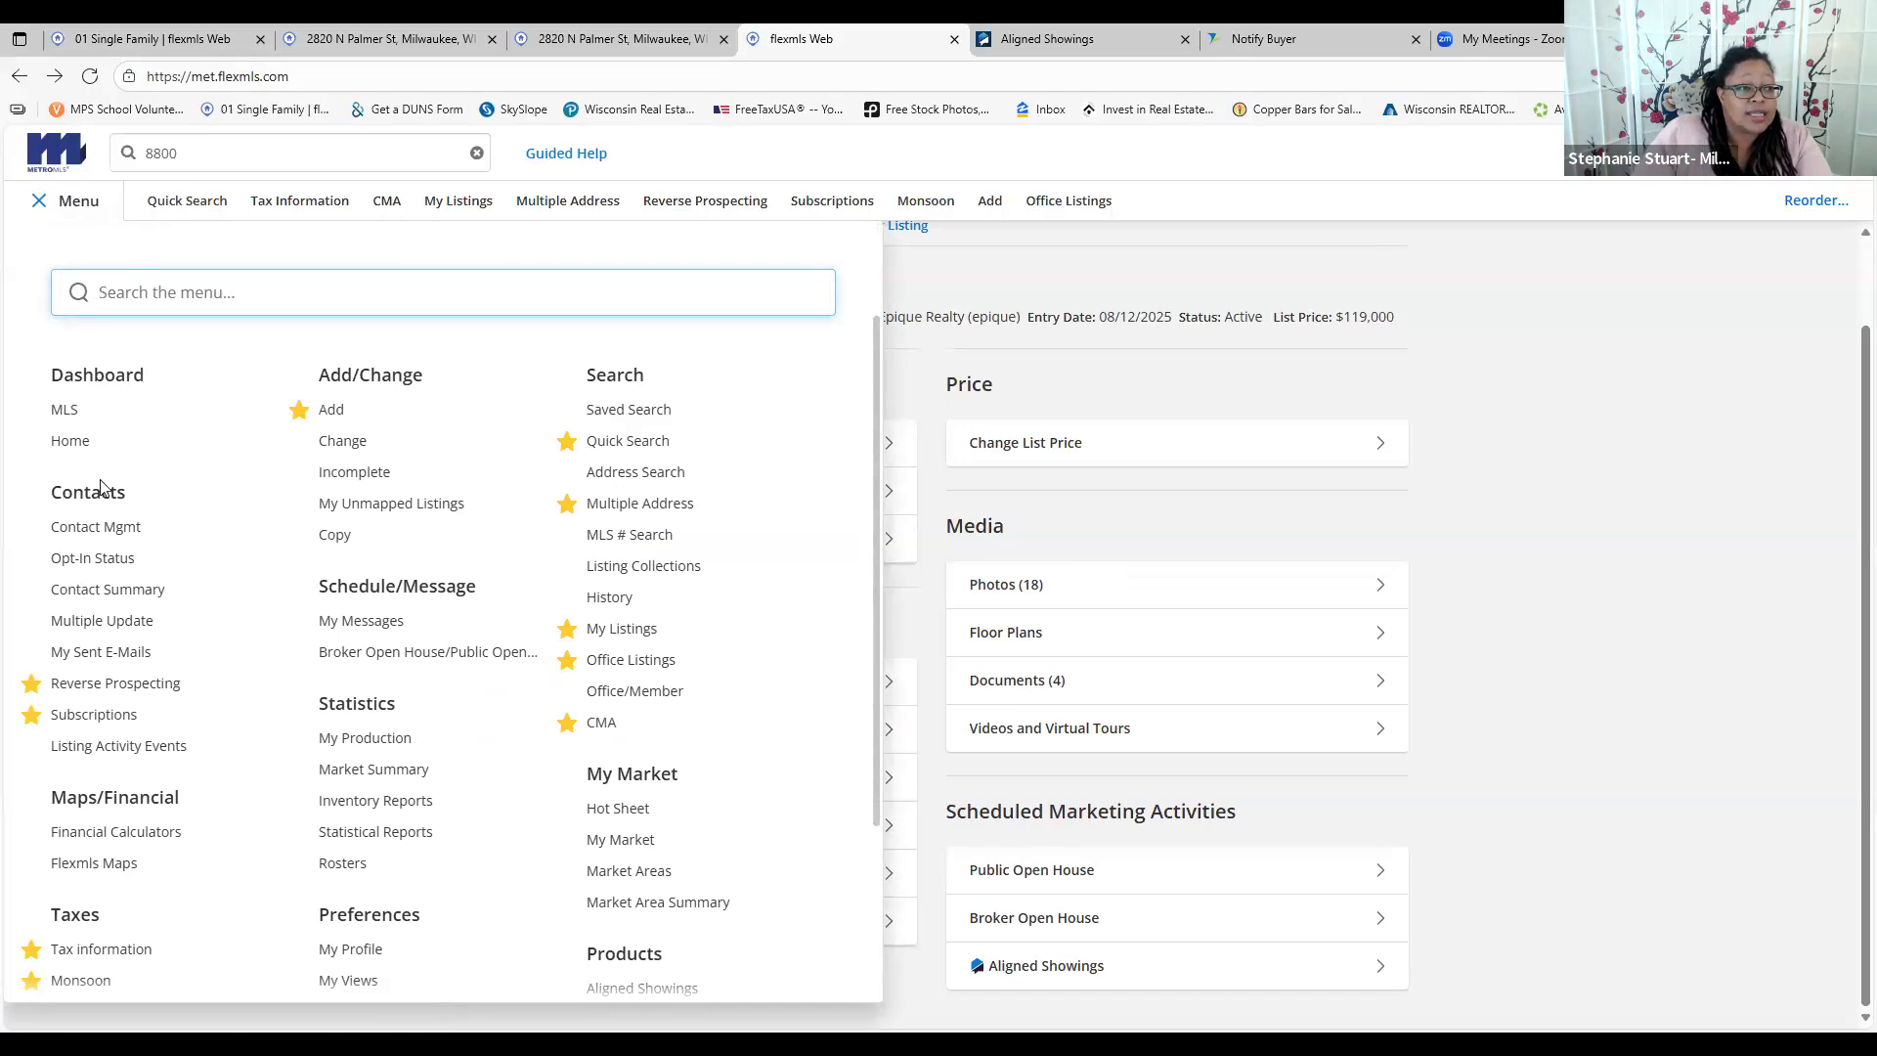
# Run Reverse Prospecting for listing 1930726 and close the Palmer St, Aligned Showings and Notify Buyer tabs
pyautogui.click(96, 686)
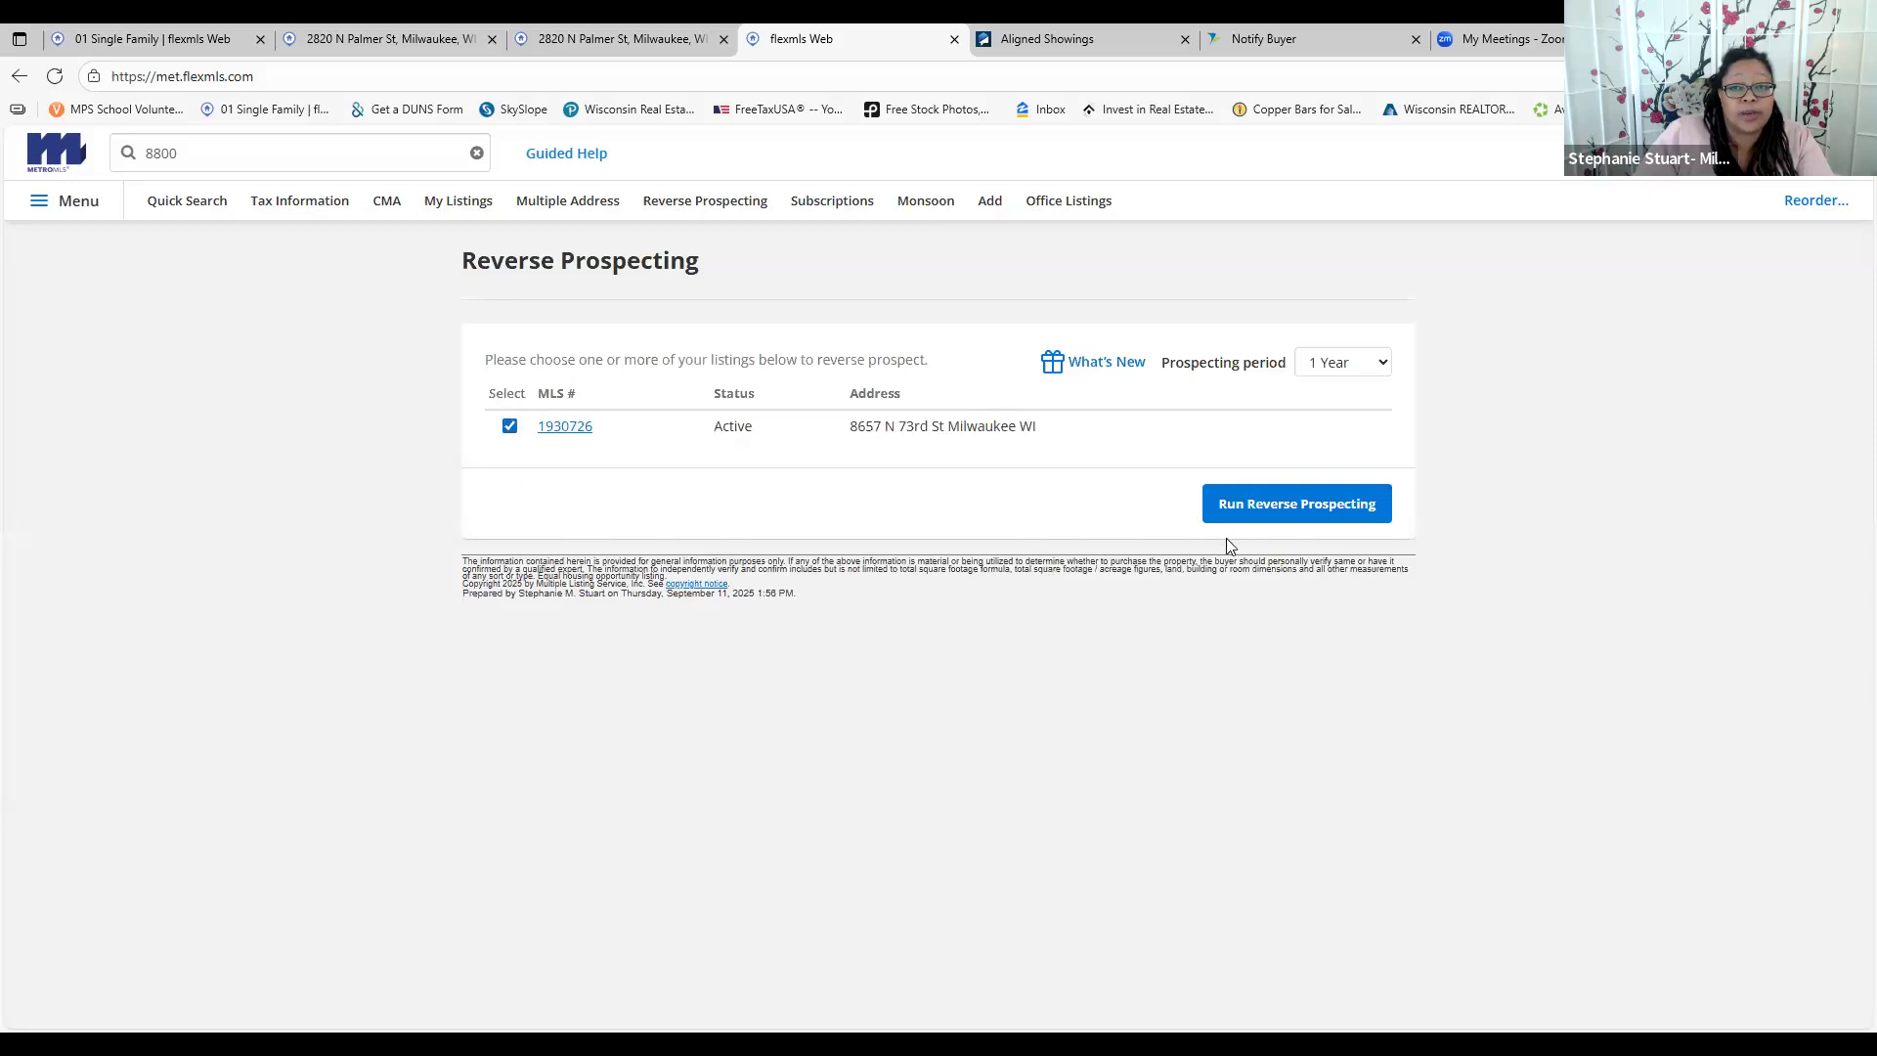
pyautogui.click(1243, 508)
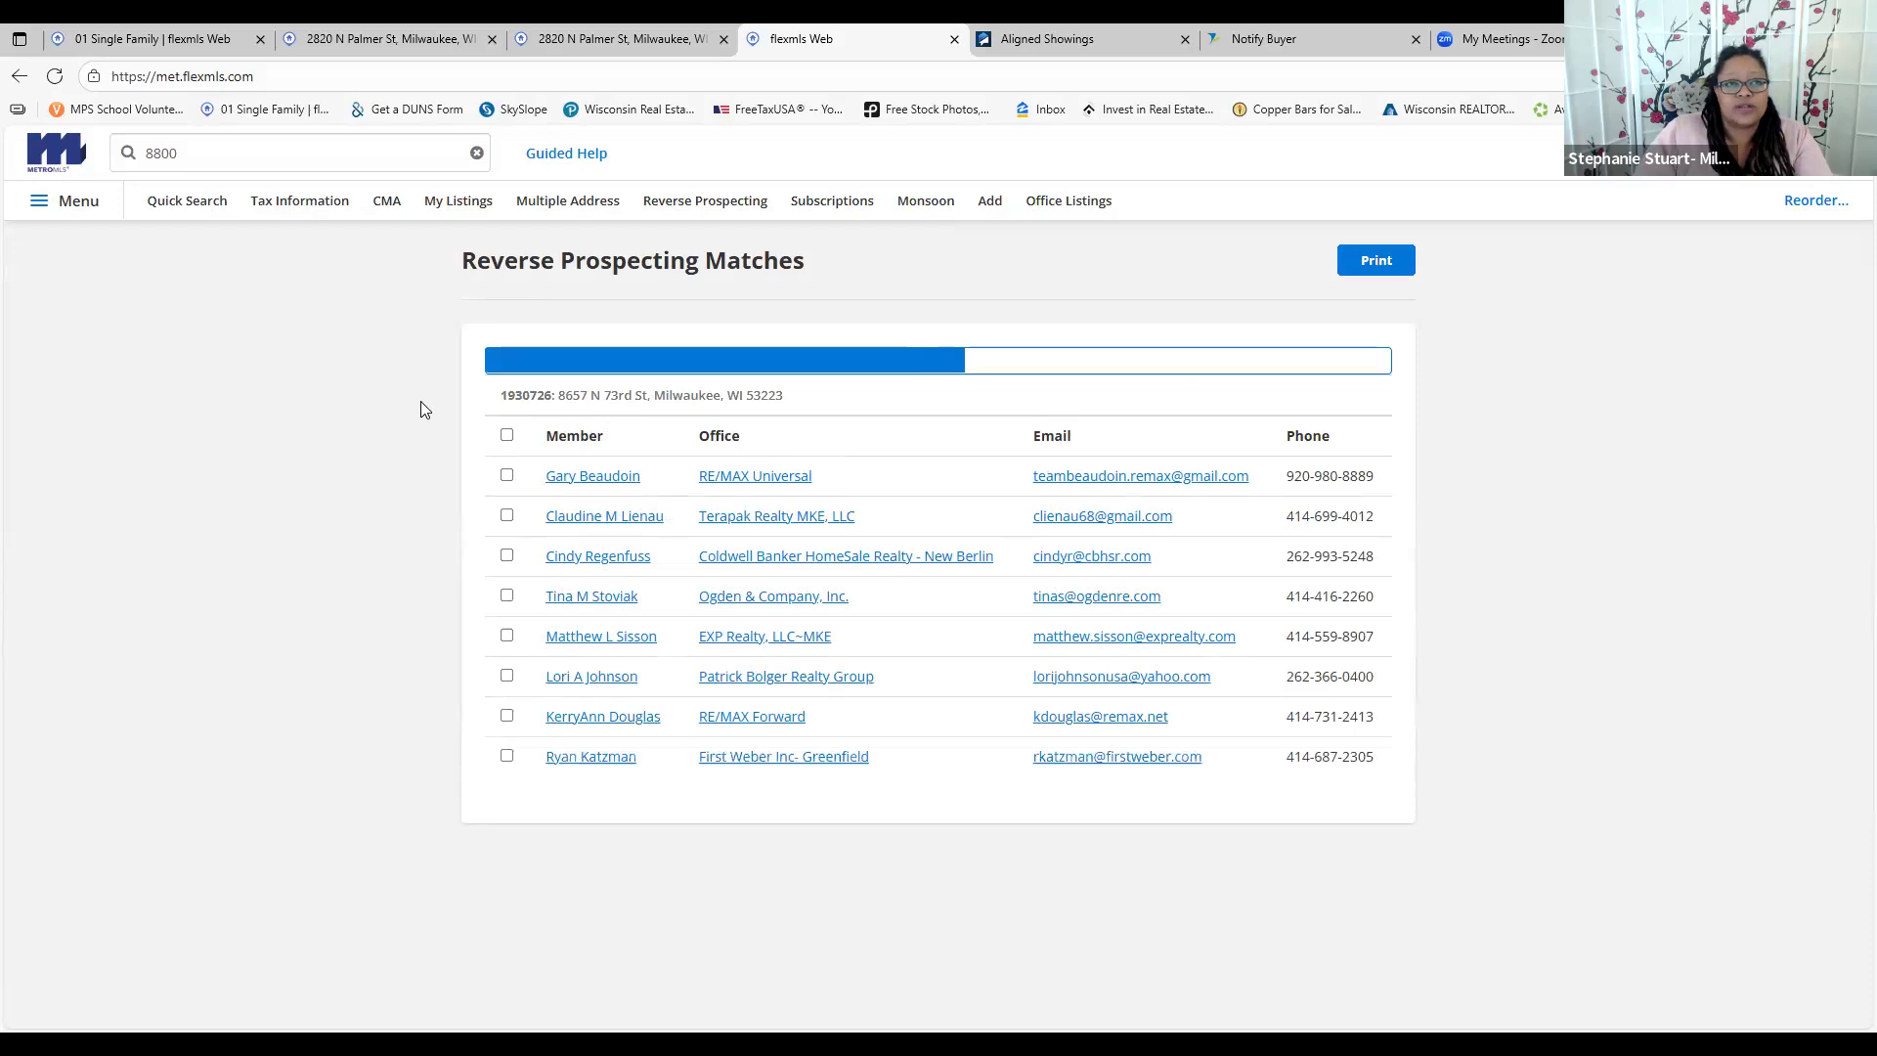
pyautogui.click(723, 39)
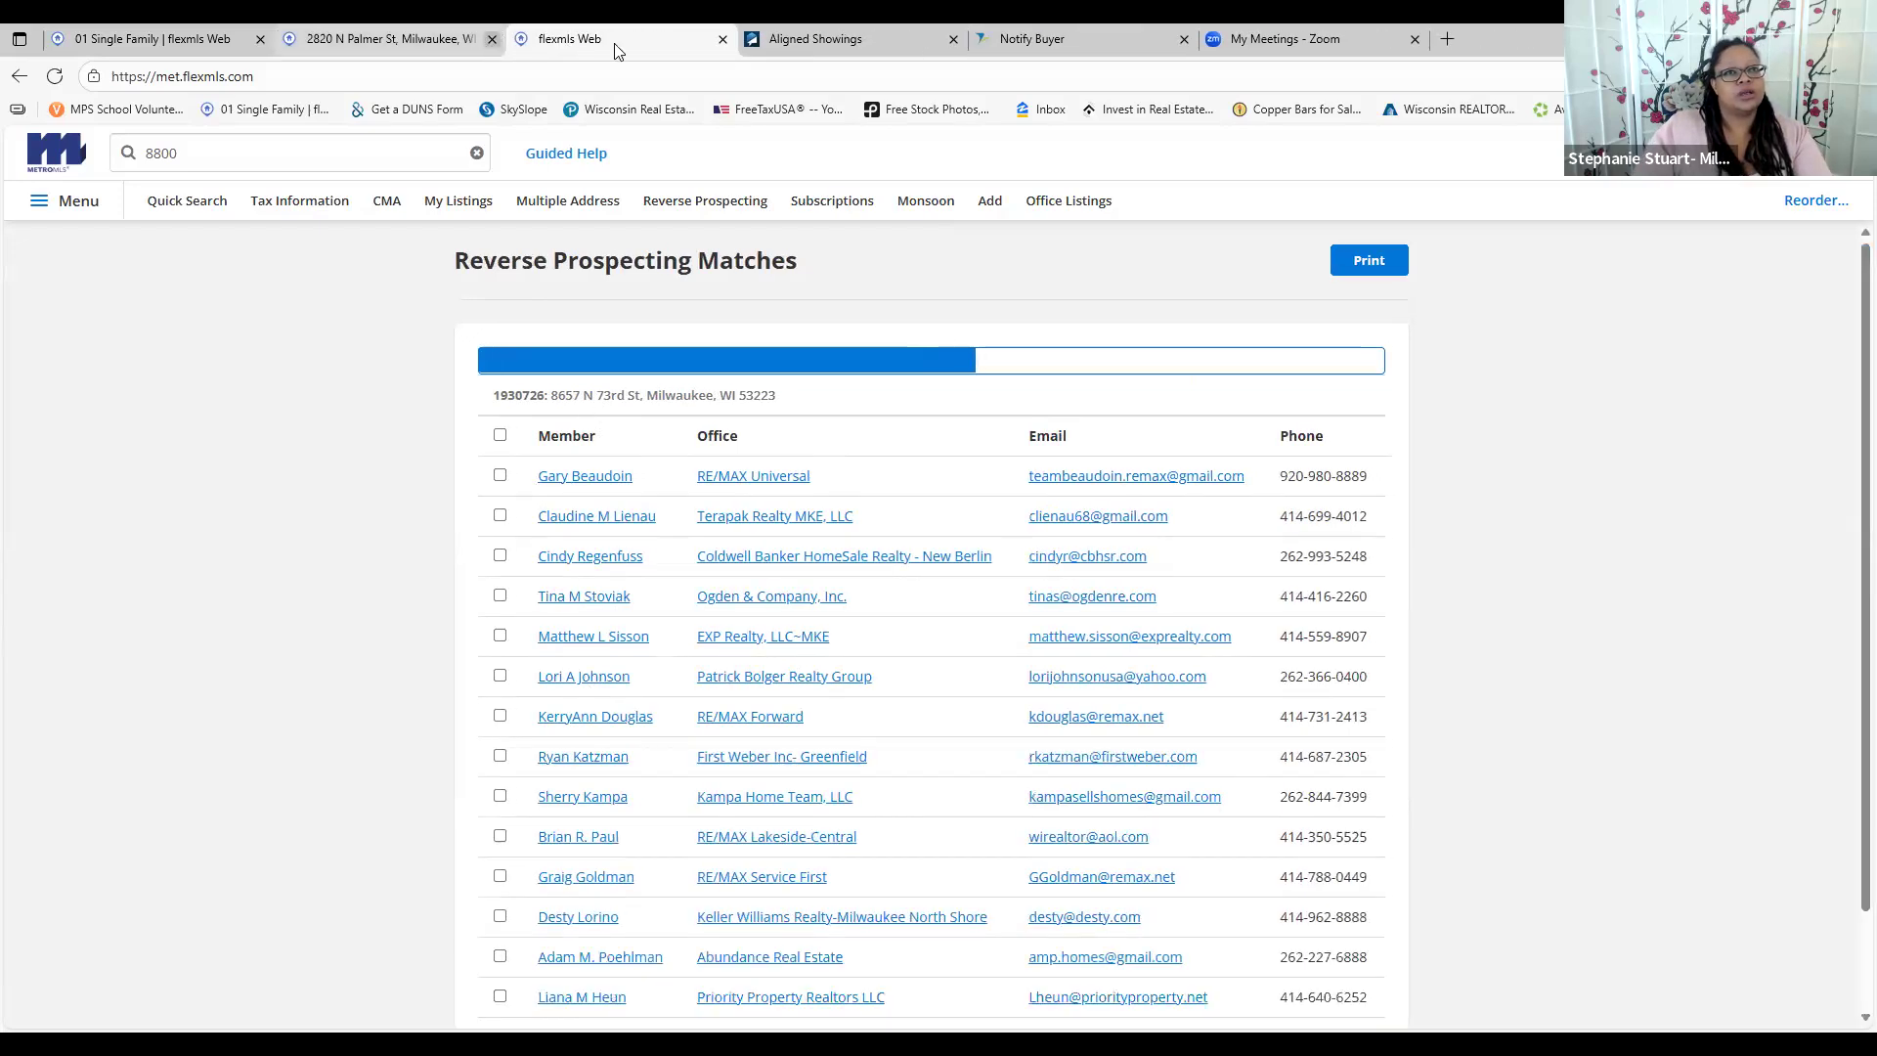
pyautogui.click(960, 39)
pyautogui.click(960, 39)
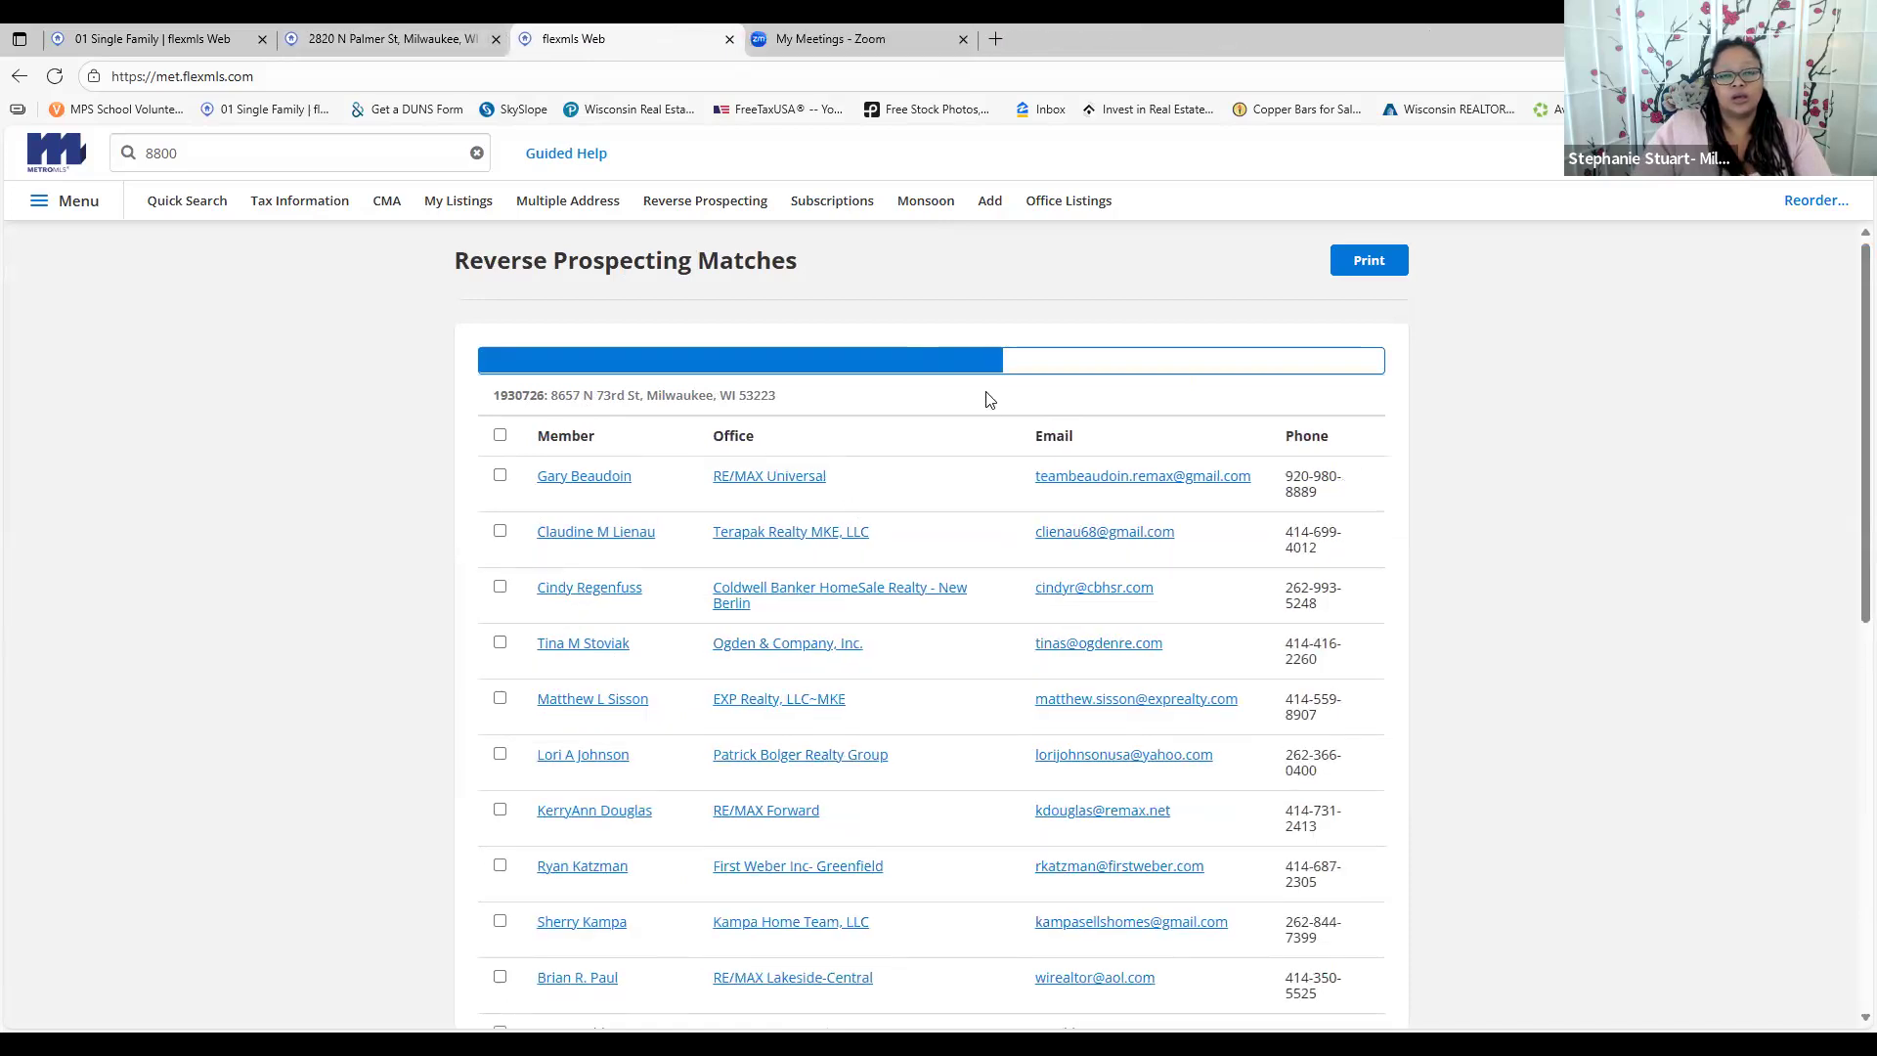
pyautogui.scroll(-8, 1157, 590)
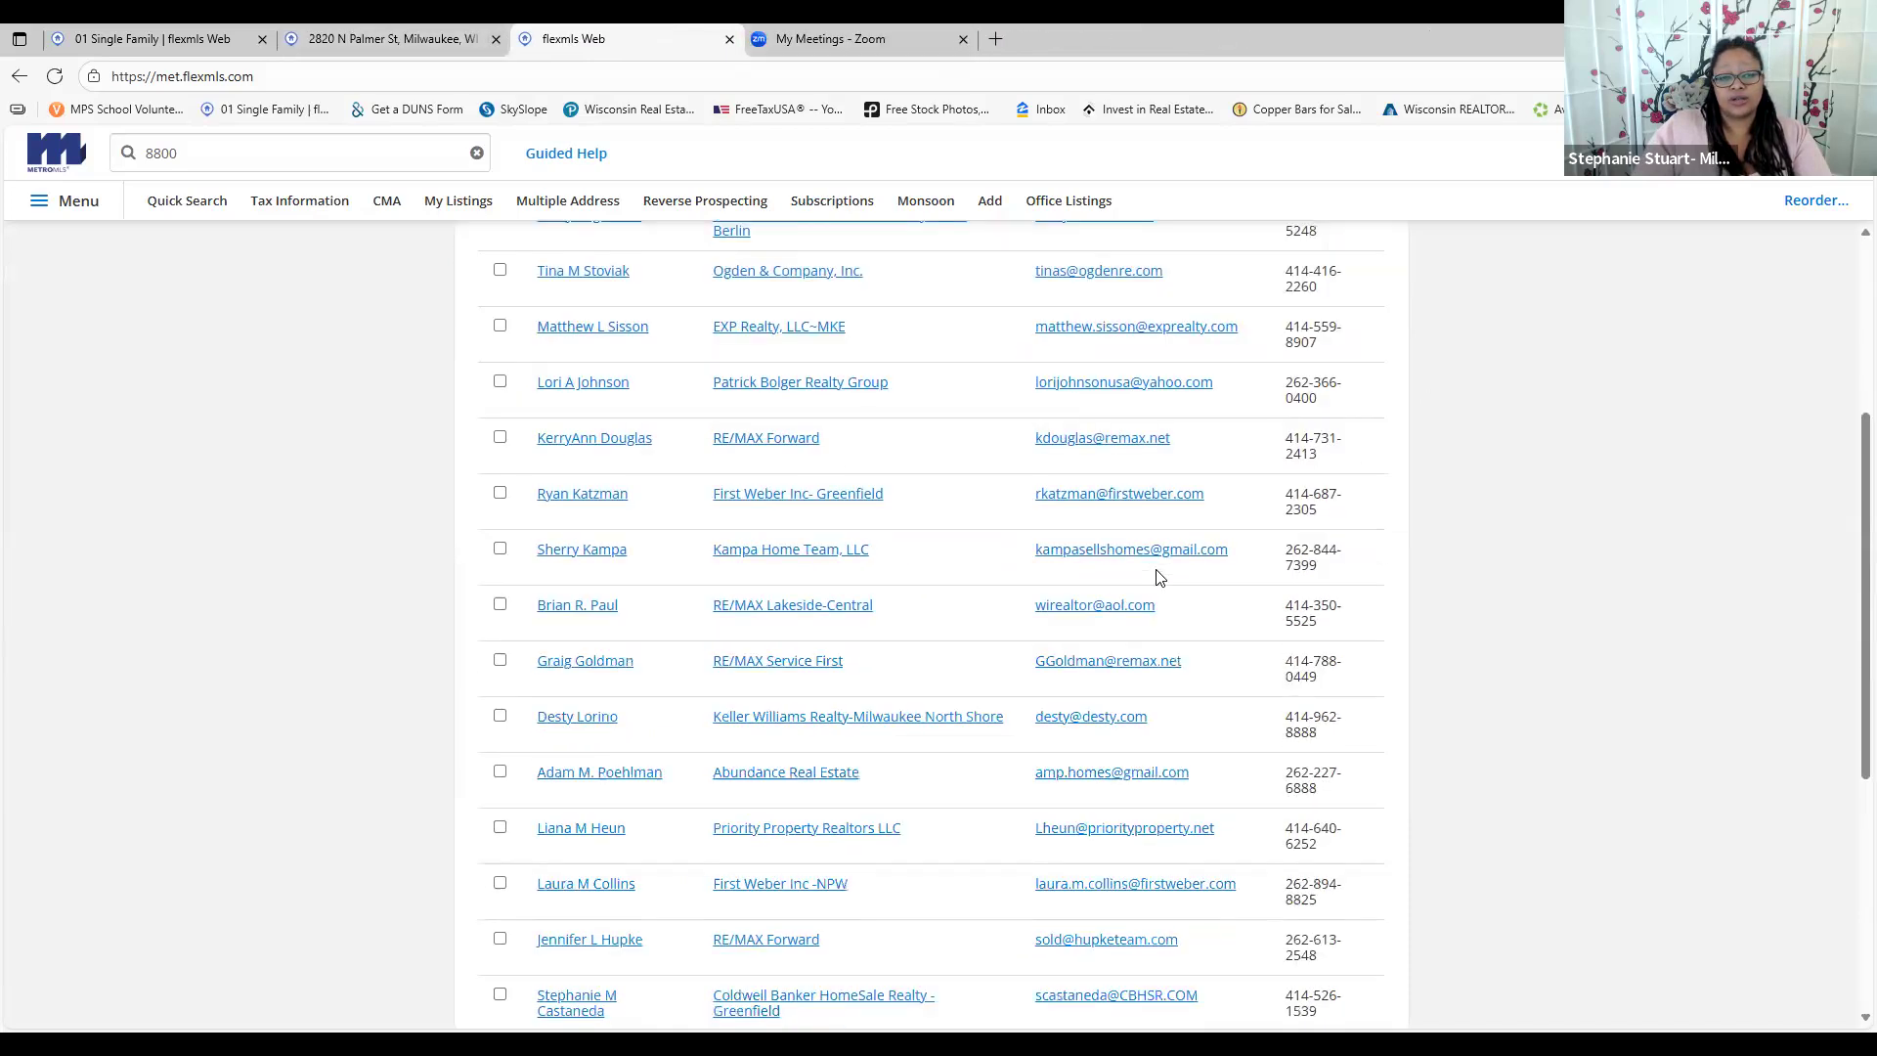
pyautogui.scroll(-2, 1156, 590)
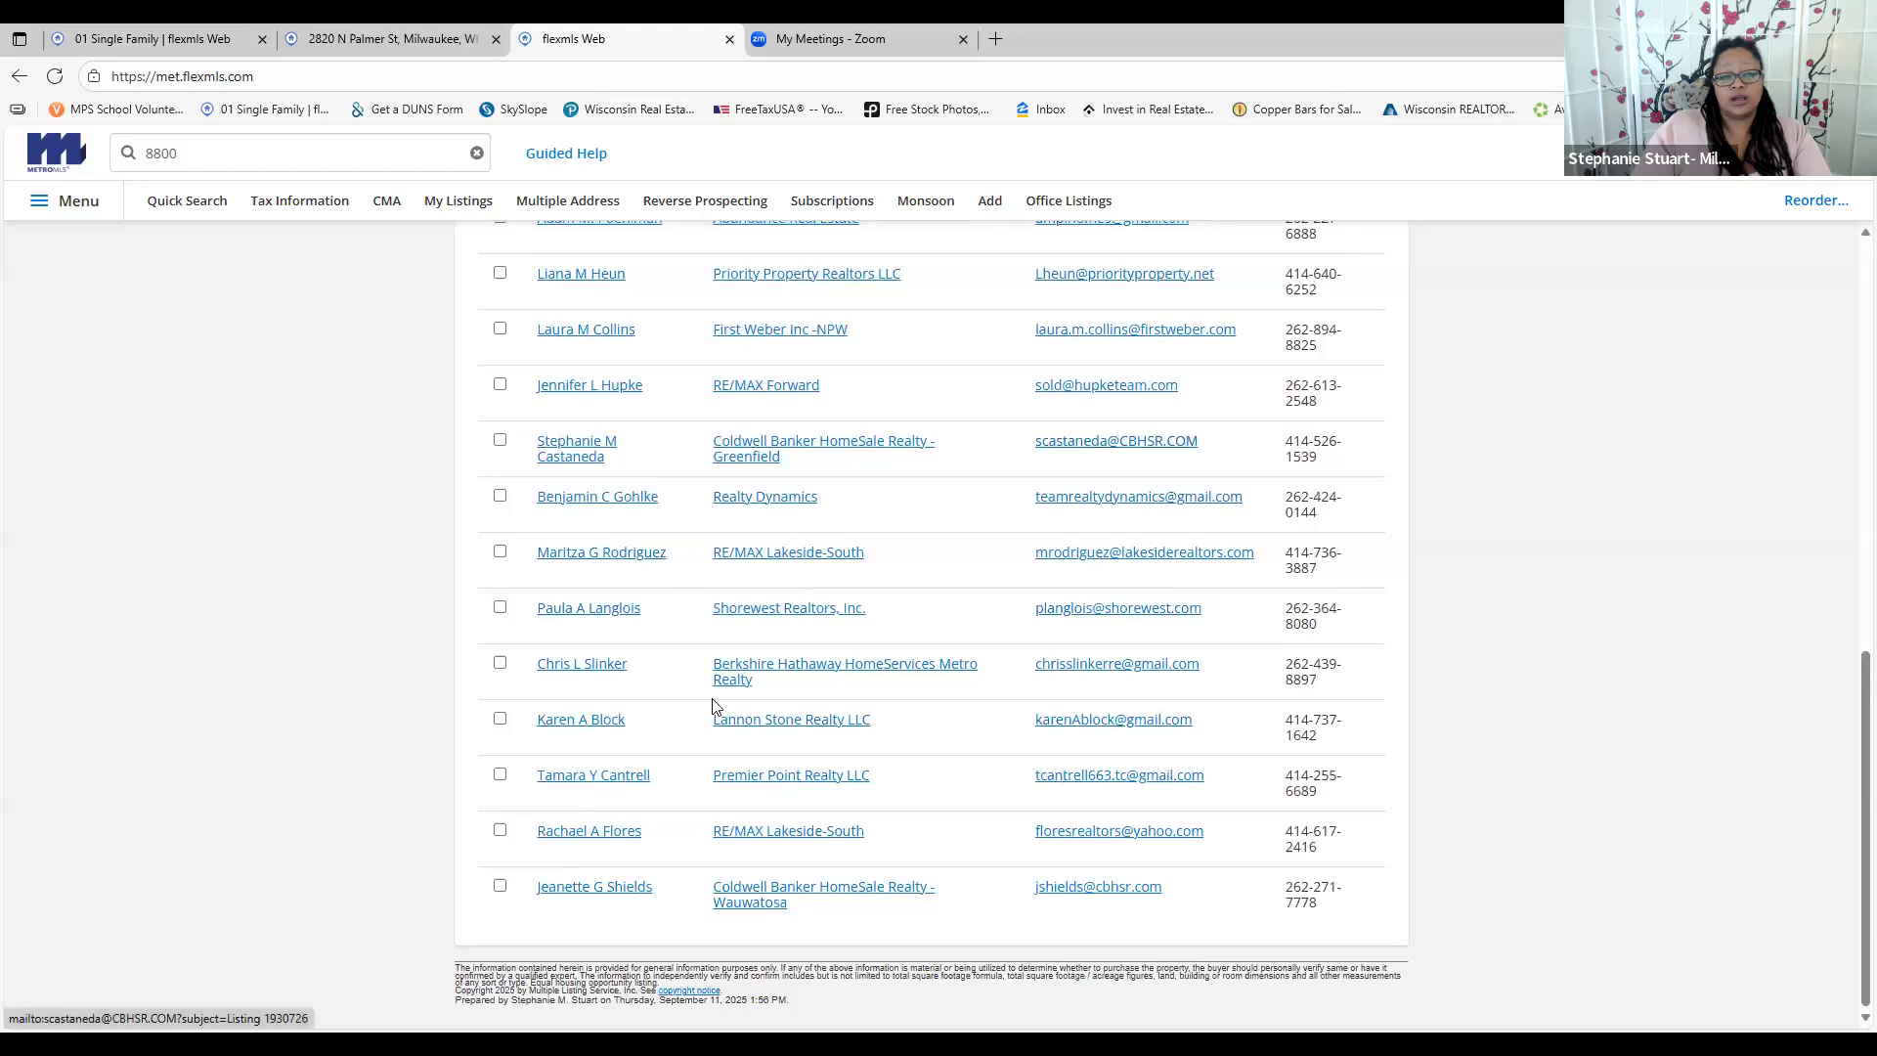
pyautogui.scroll(10, 713, 704)
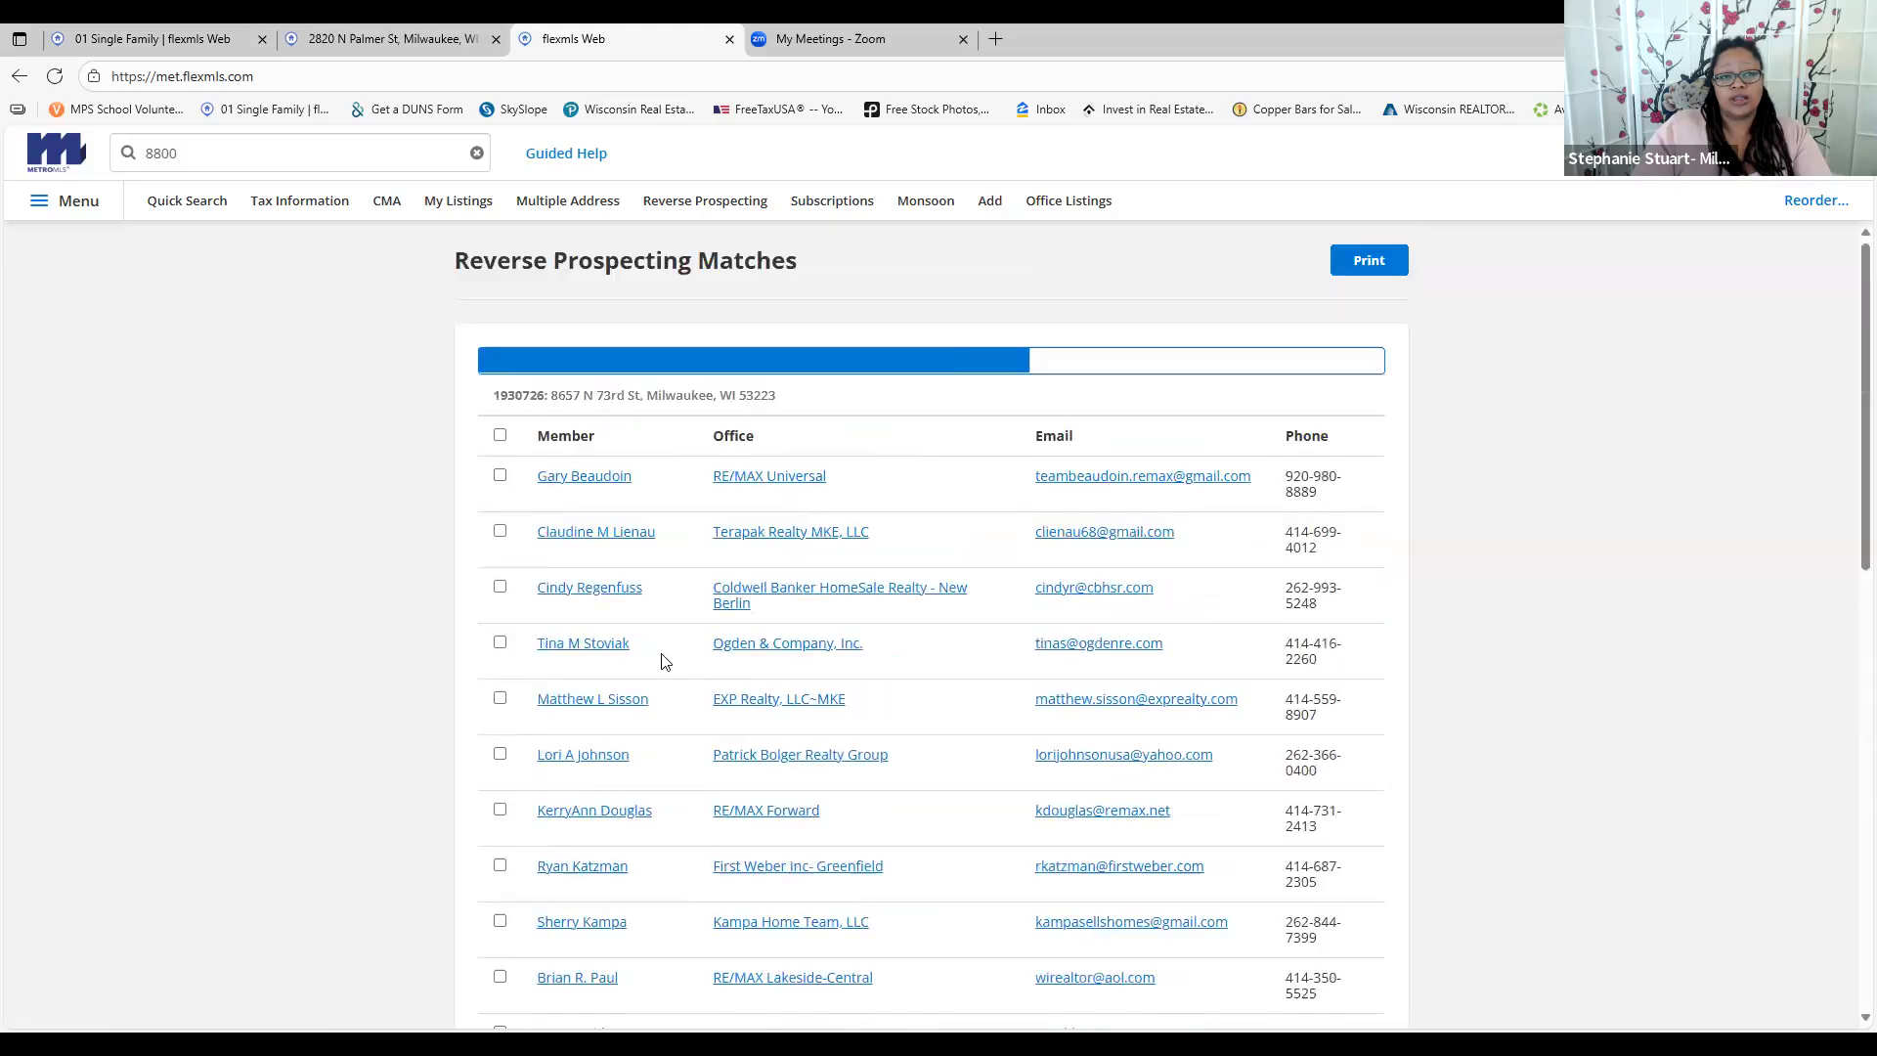
# Check all matching agents in the Reverse Prospecting Matches table and review their office and contact details
pyautogui.click(500, 436)
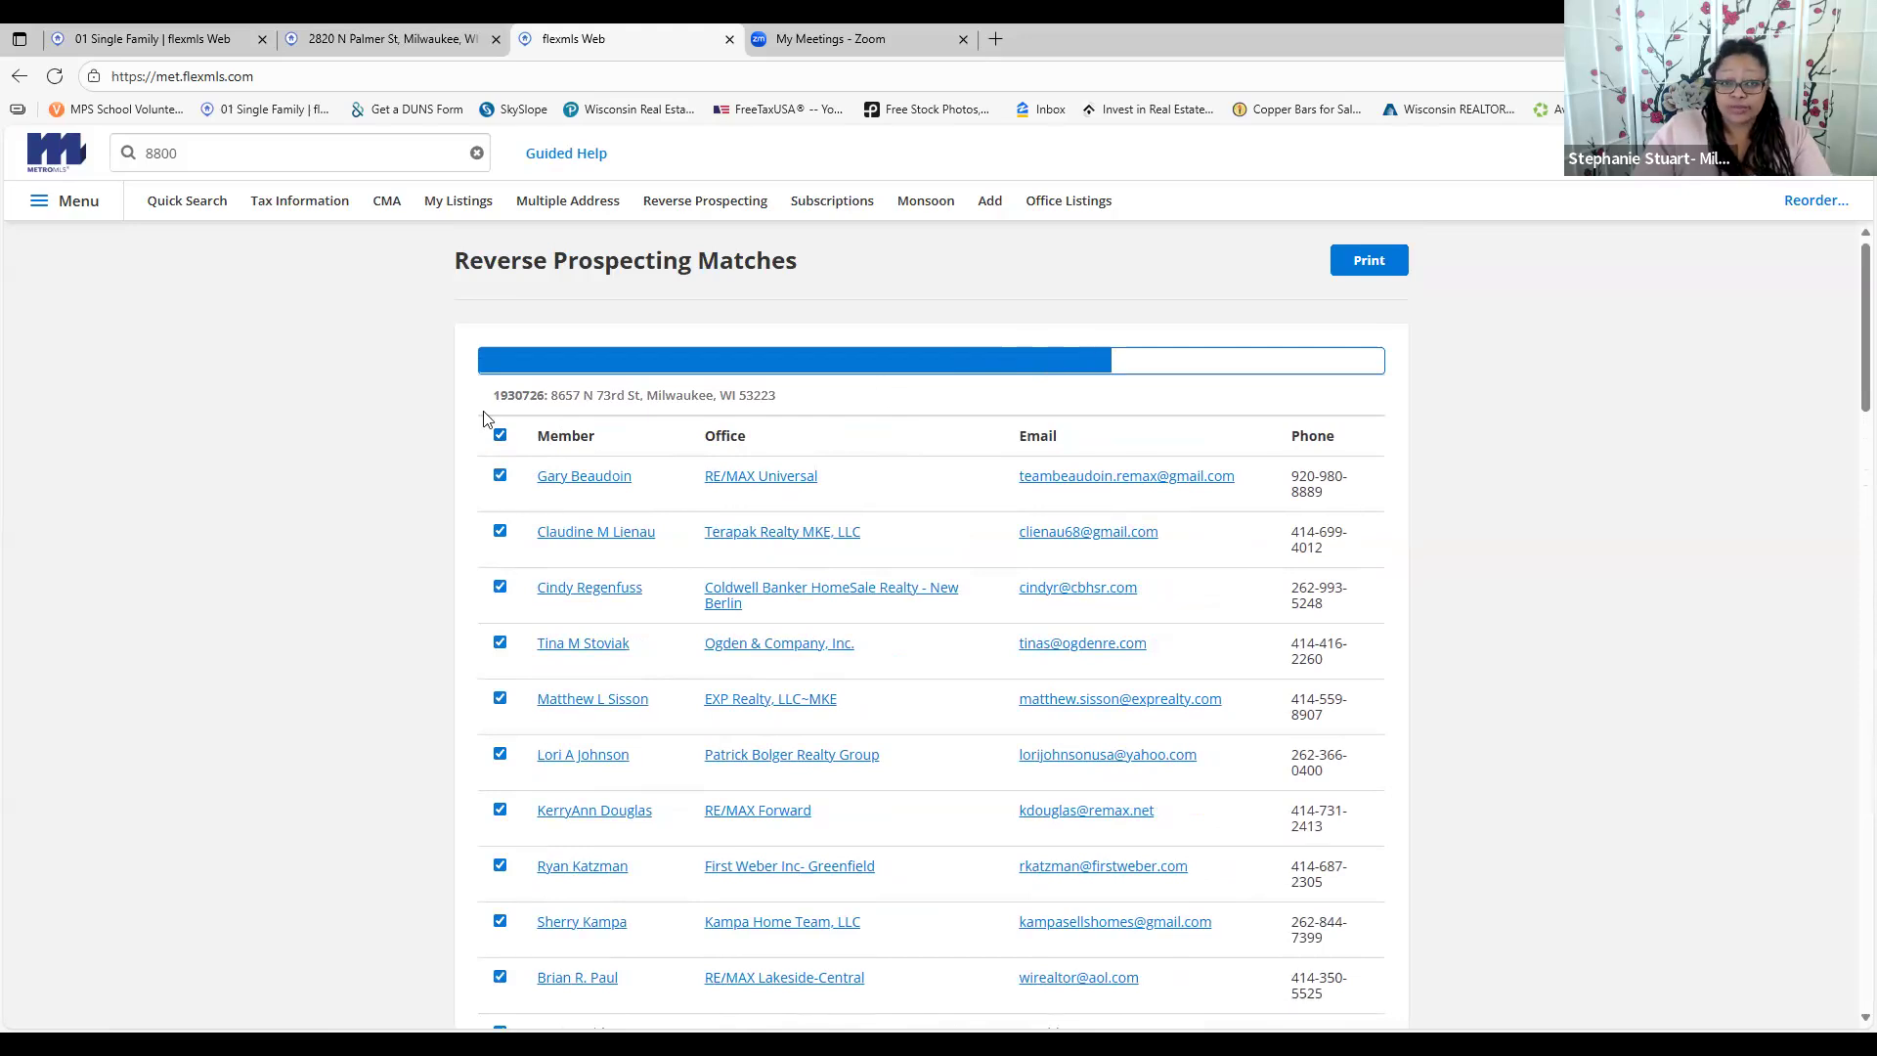
pyautogui.scroll(-5, 500, 460)
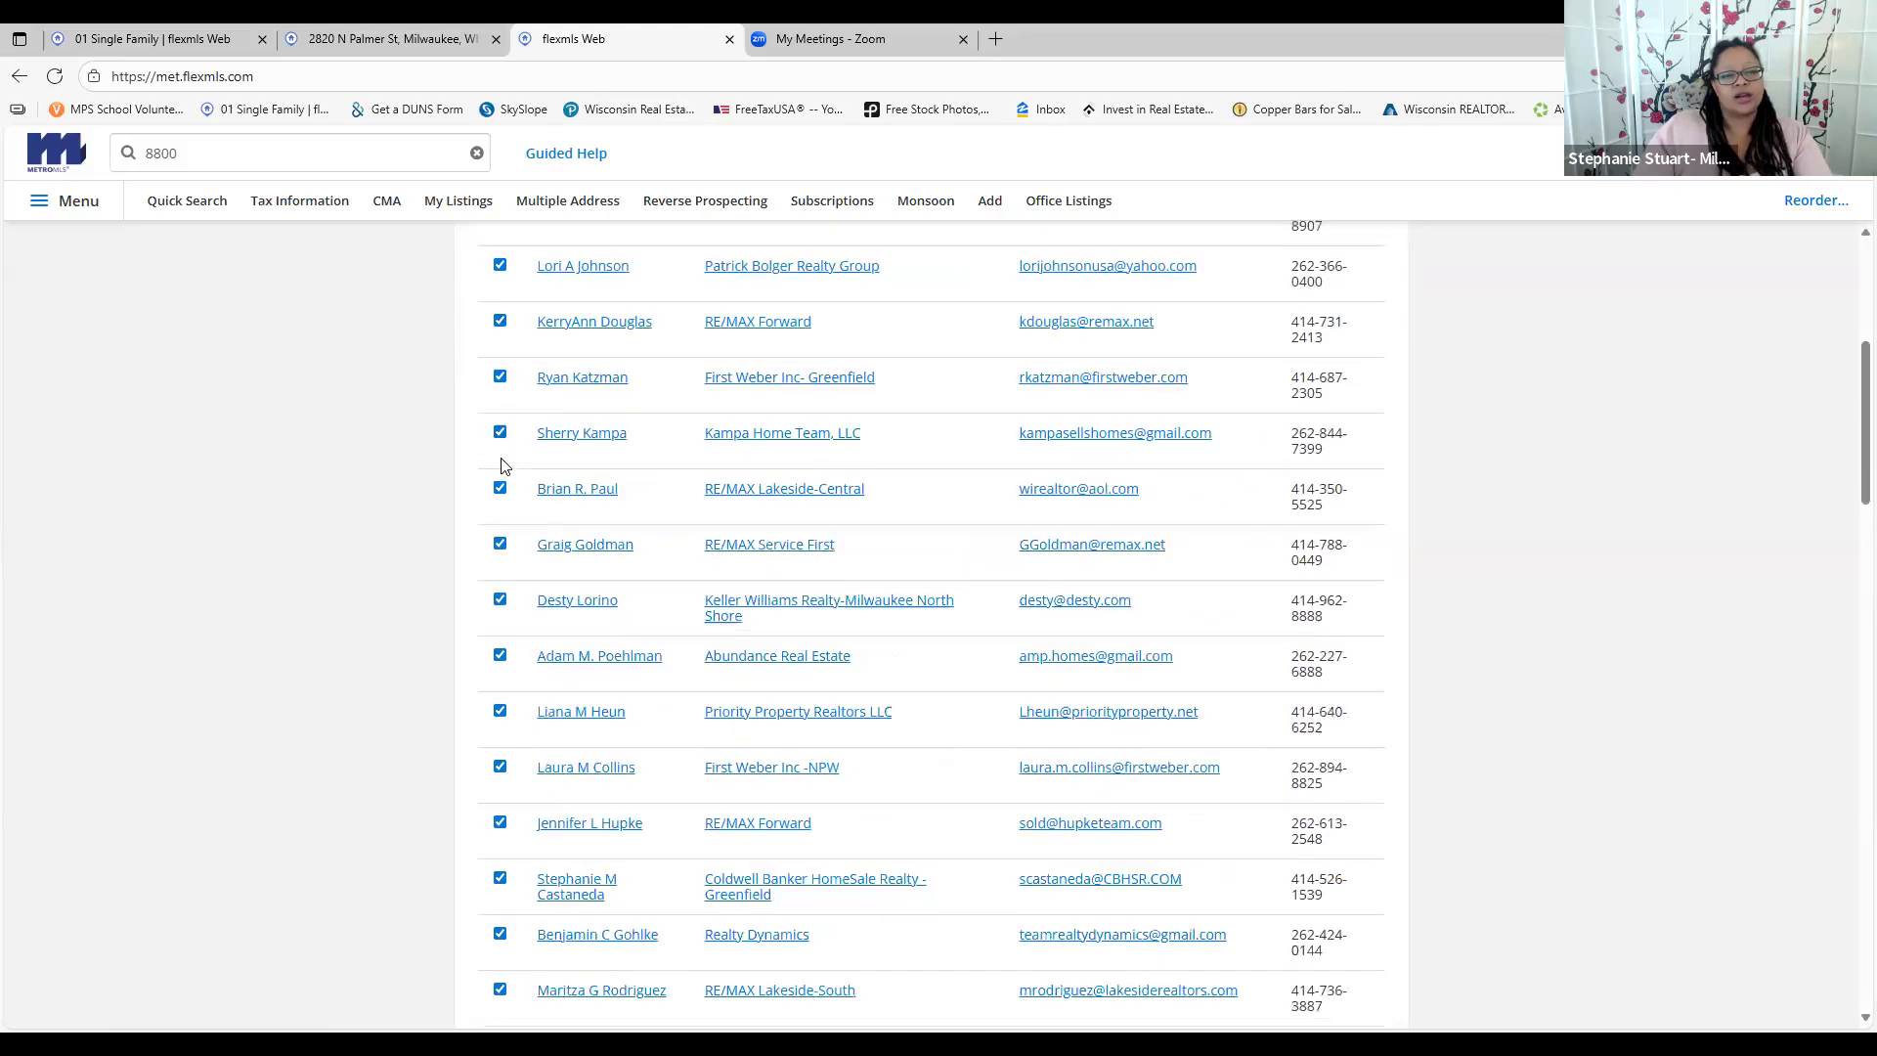
pyautogui.scroll(-20, 796, 620)
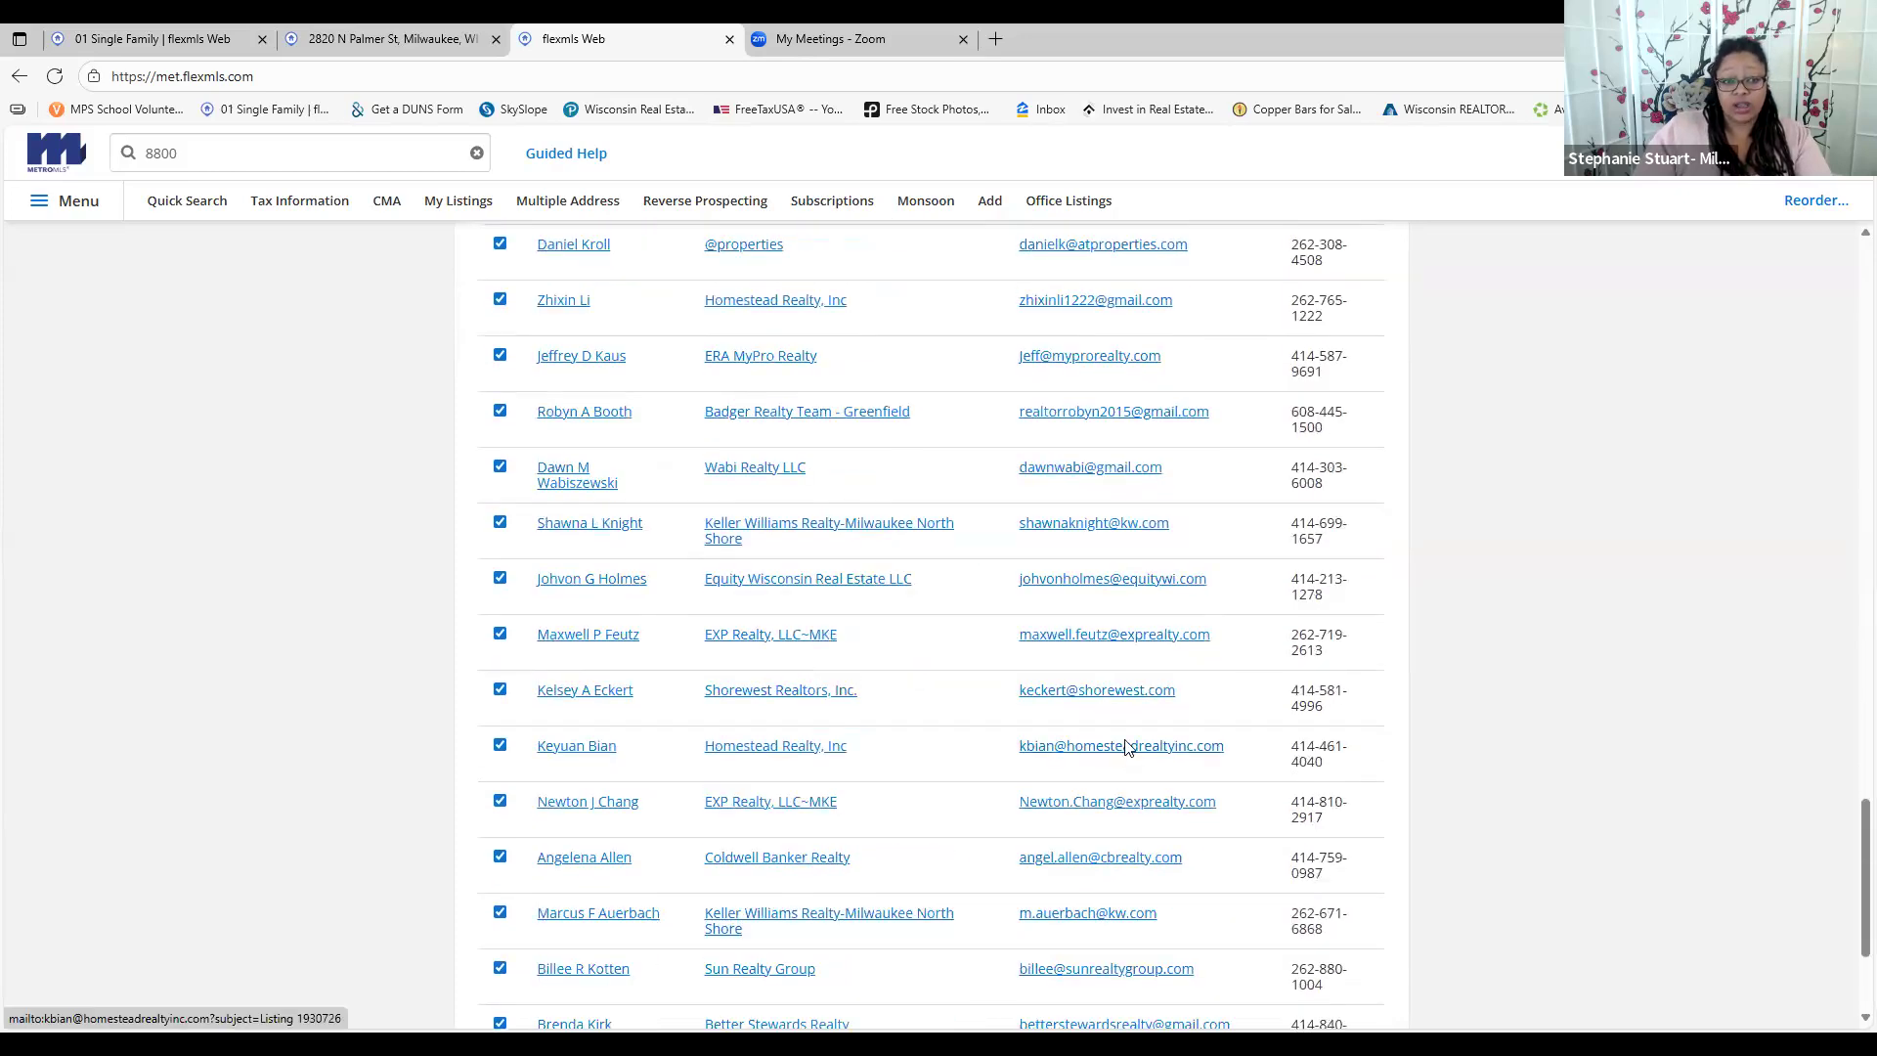
pyautogui.scroll(-3, 503, 640)
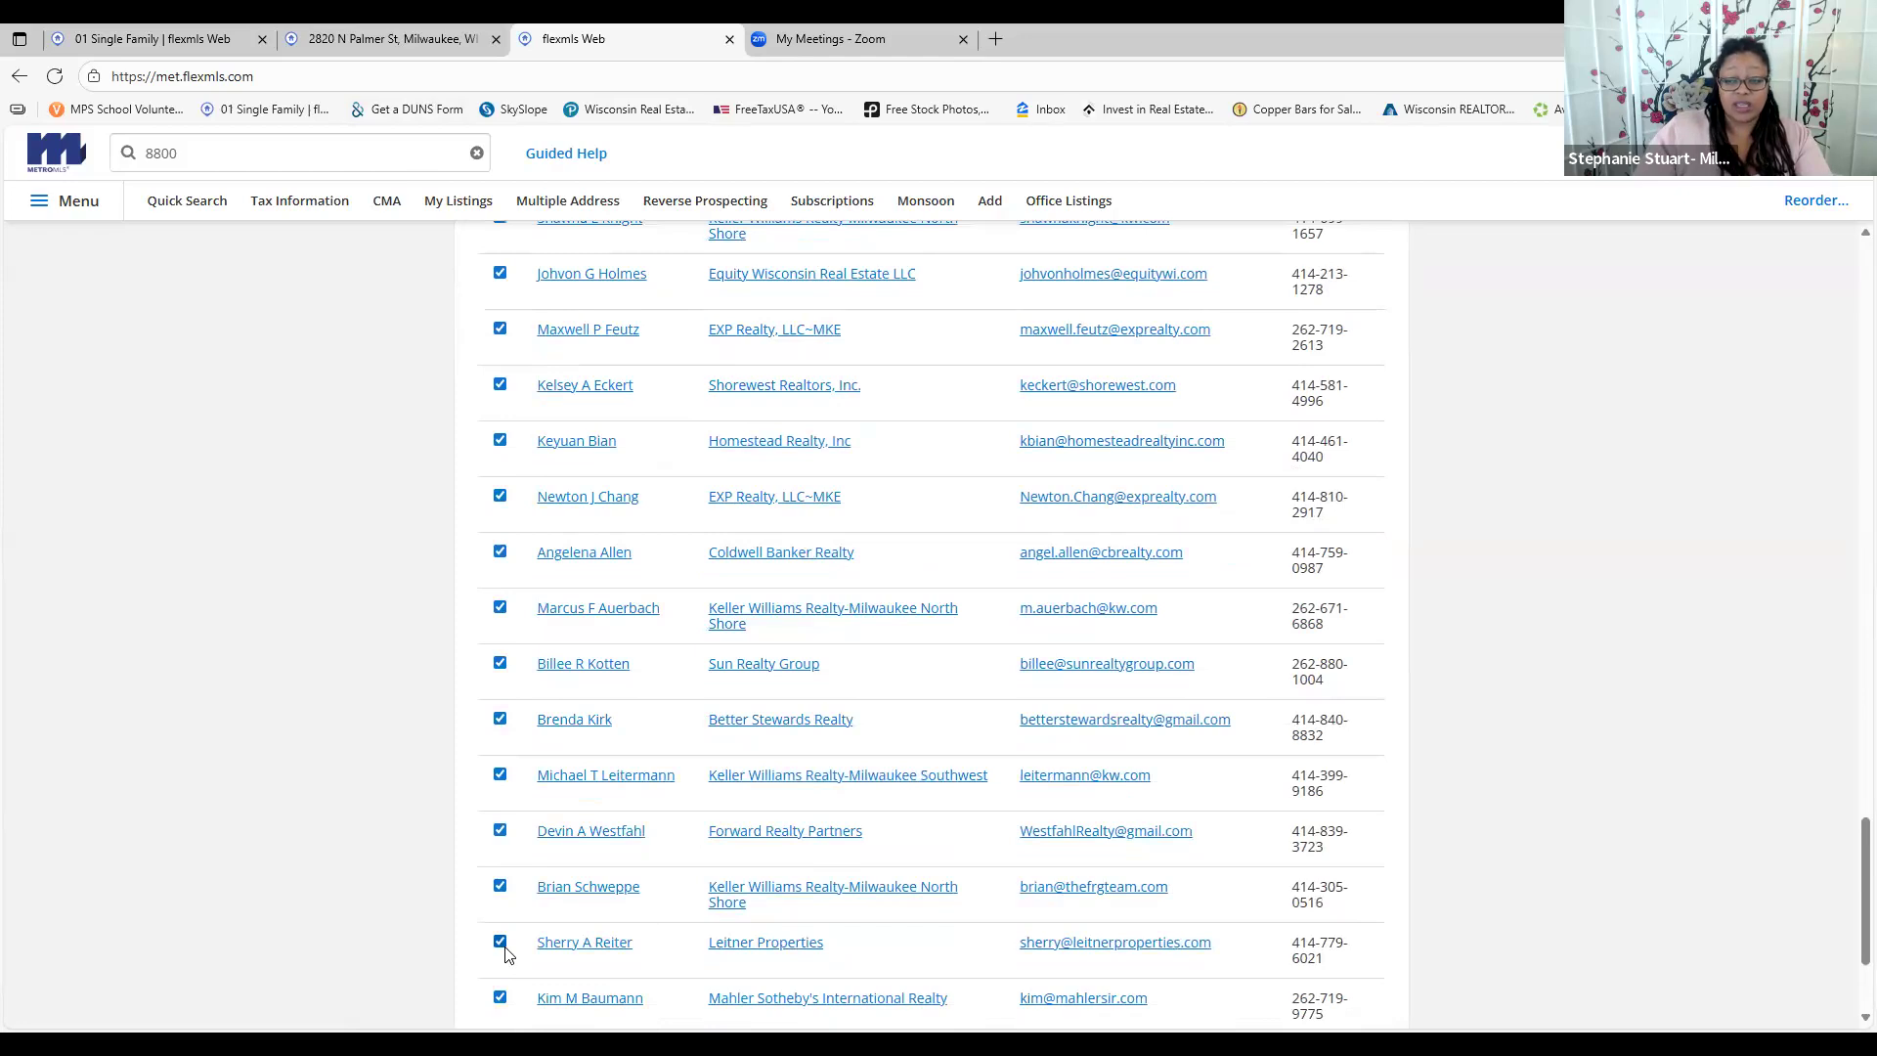
pyautogui.scroll(-3, 503, 948)
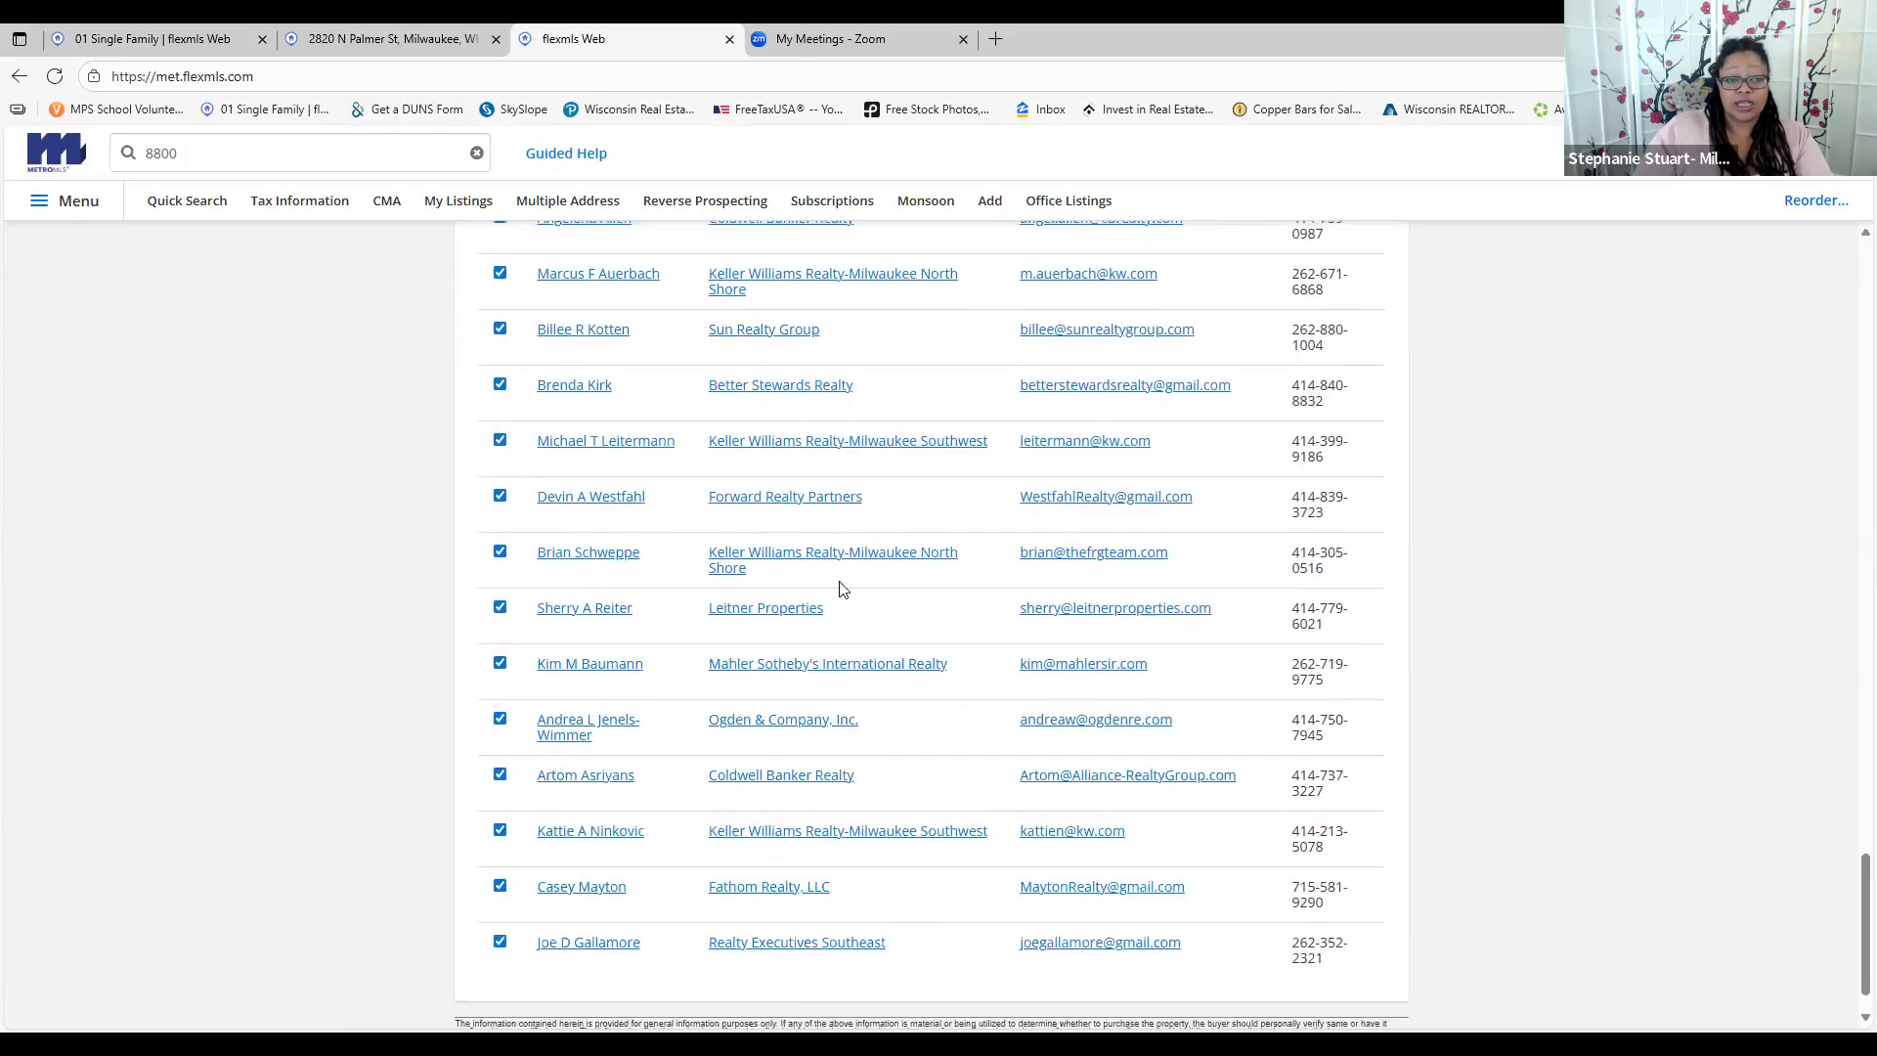
pyautogui.scroll(10, 831, 592)
pyautogui.scroll(10, 826, 593)
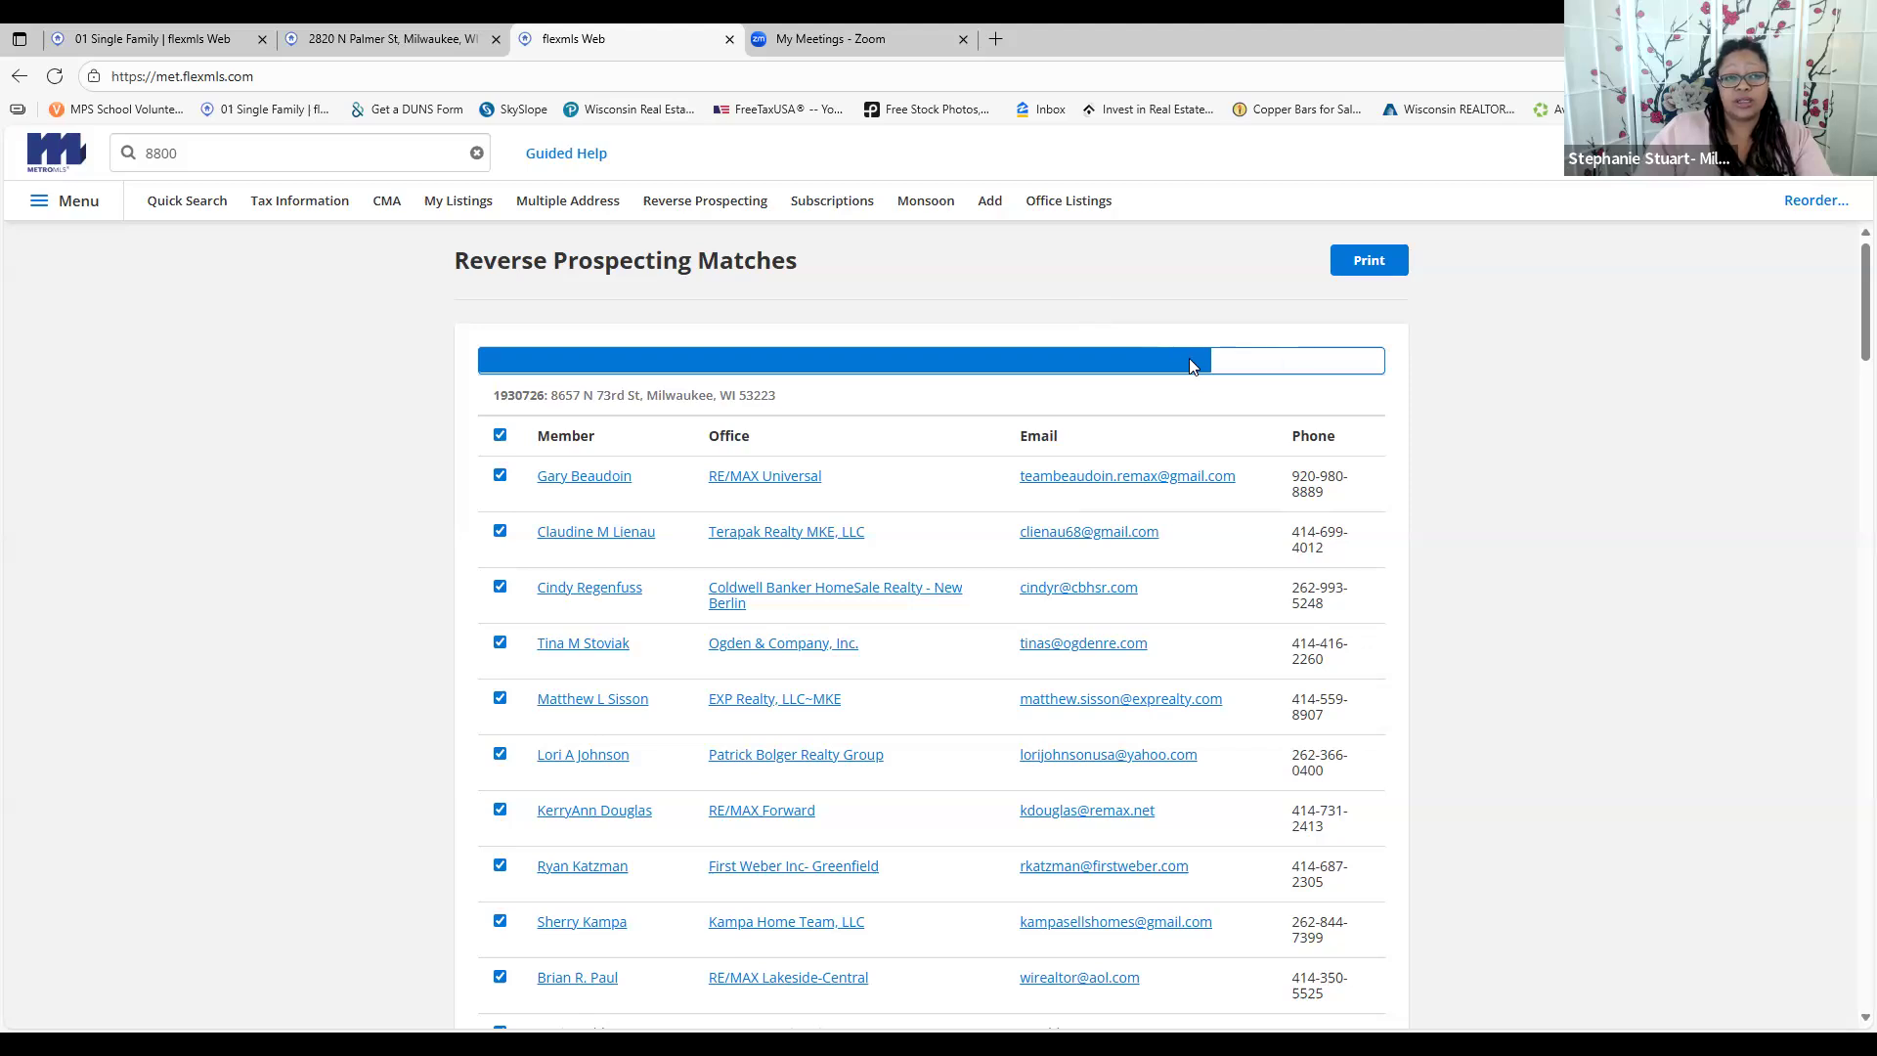
# Return to the 01 Single Family flexmls tab and open Subscriptions from the Contacts menu
pyautogui.rightClick(391, 36)
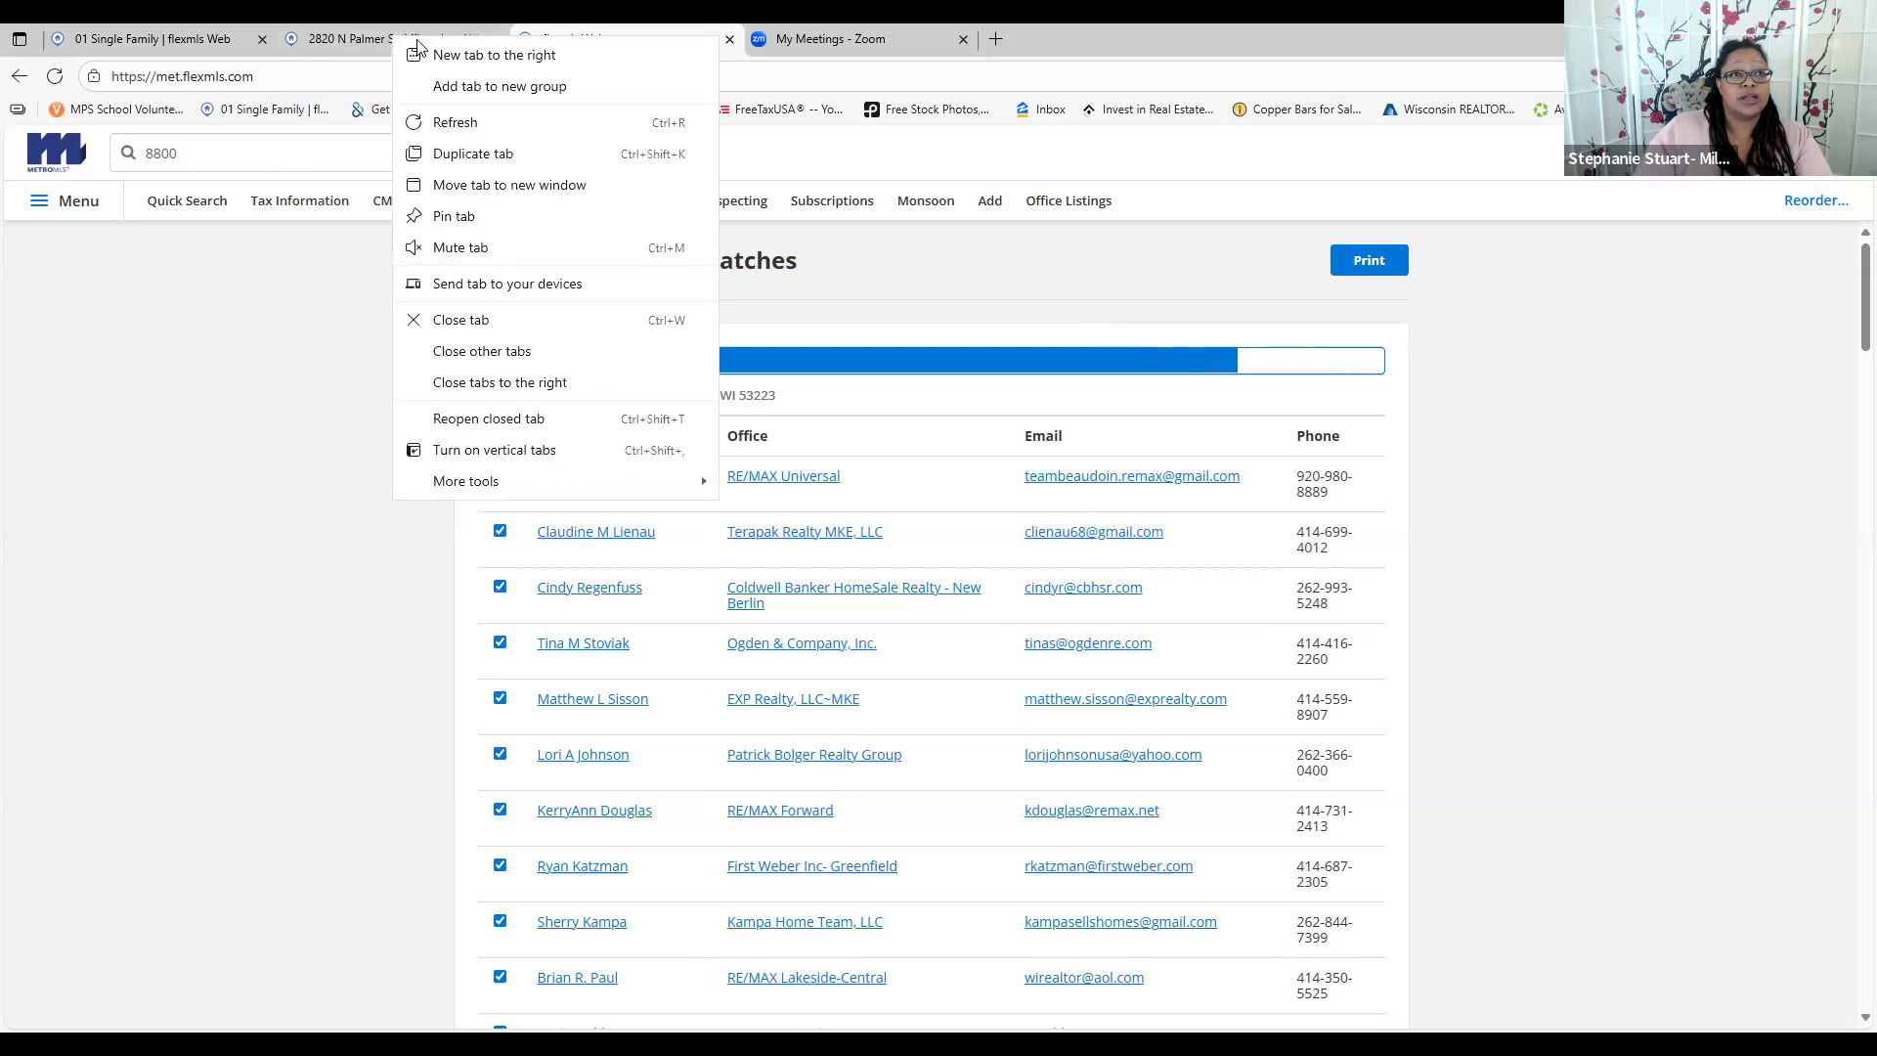
pyautogui.click(344, 38)
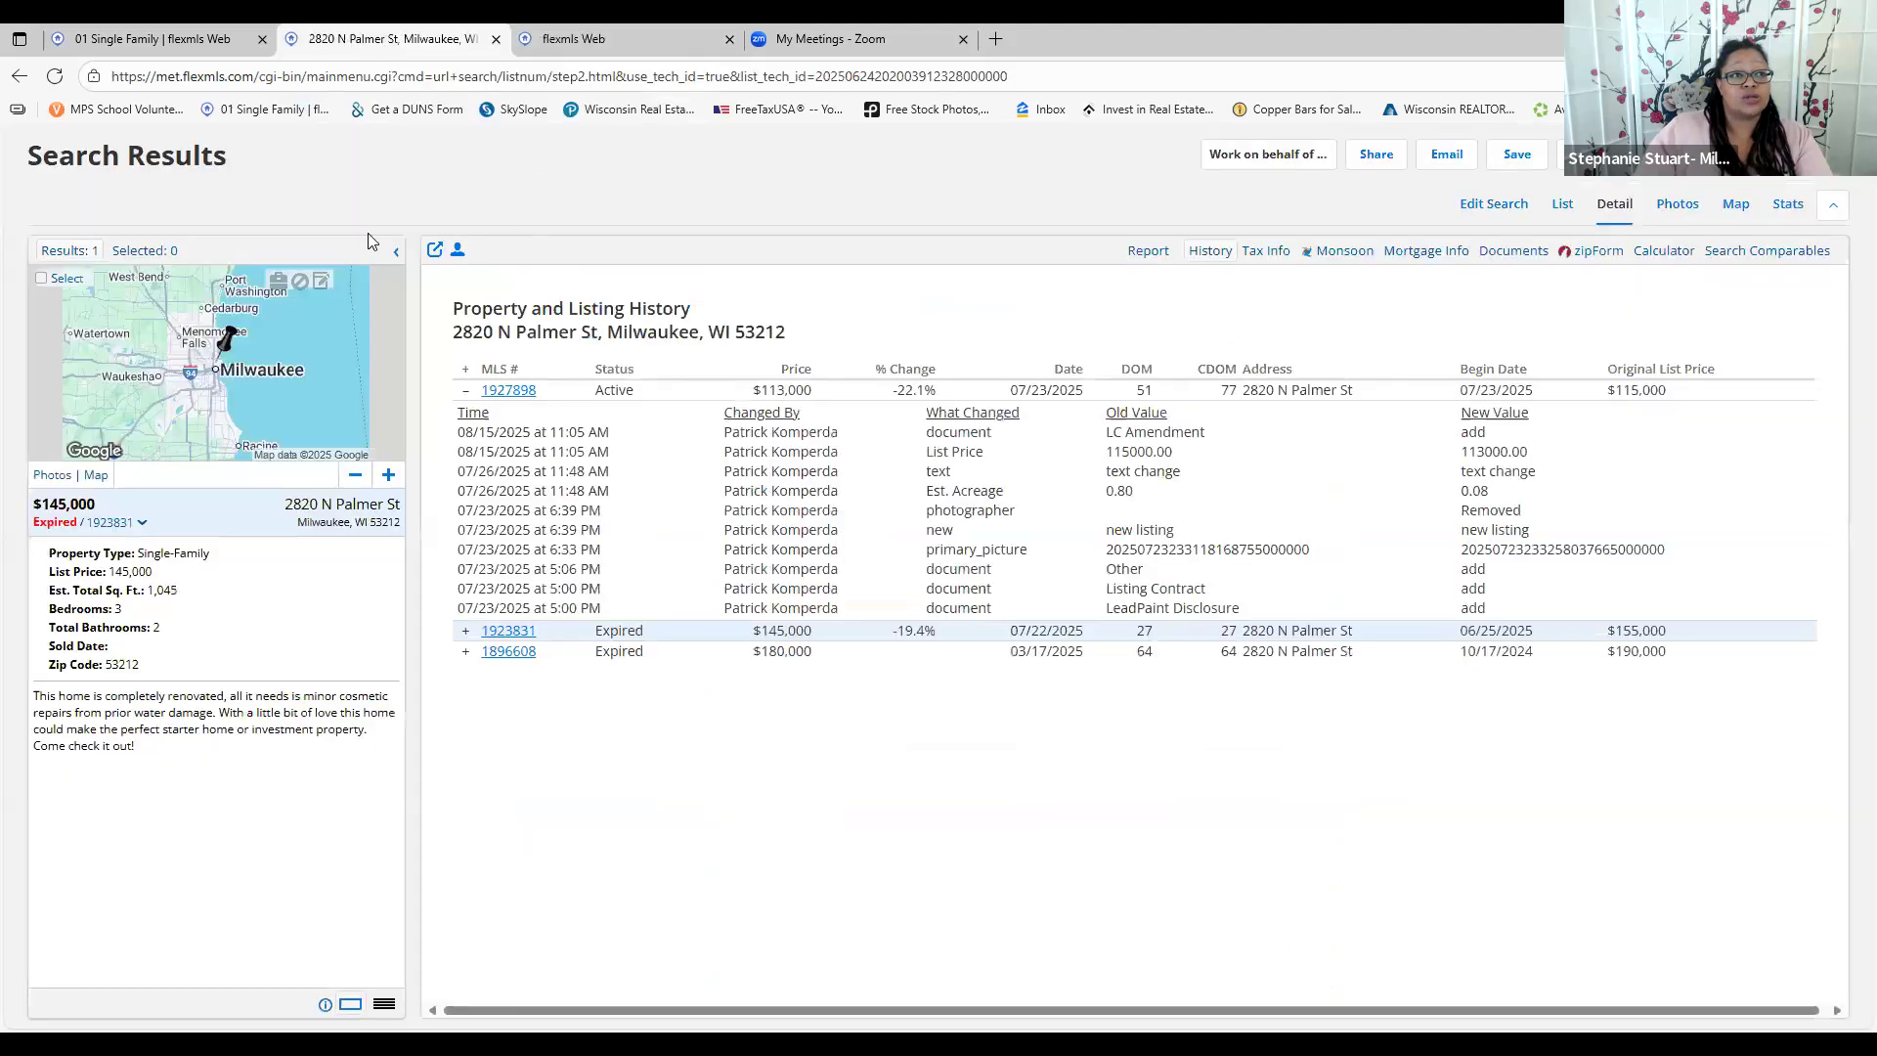
pyautogui.click(150, 41)
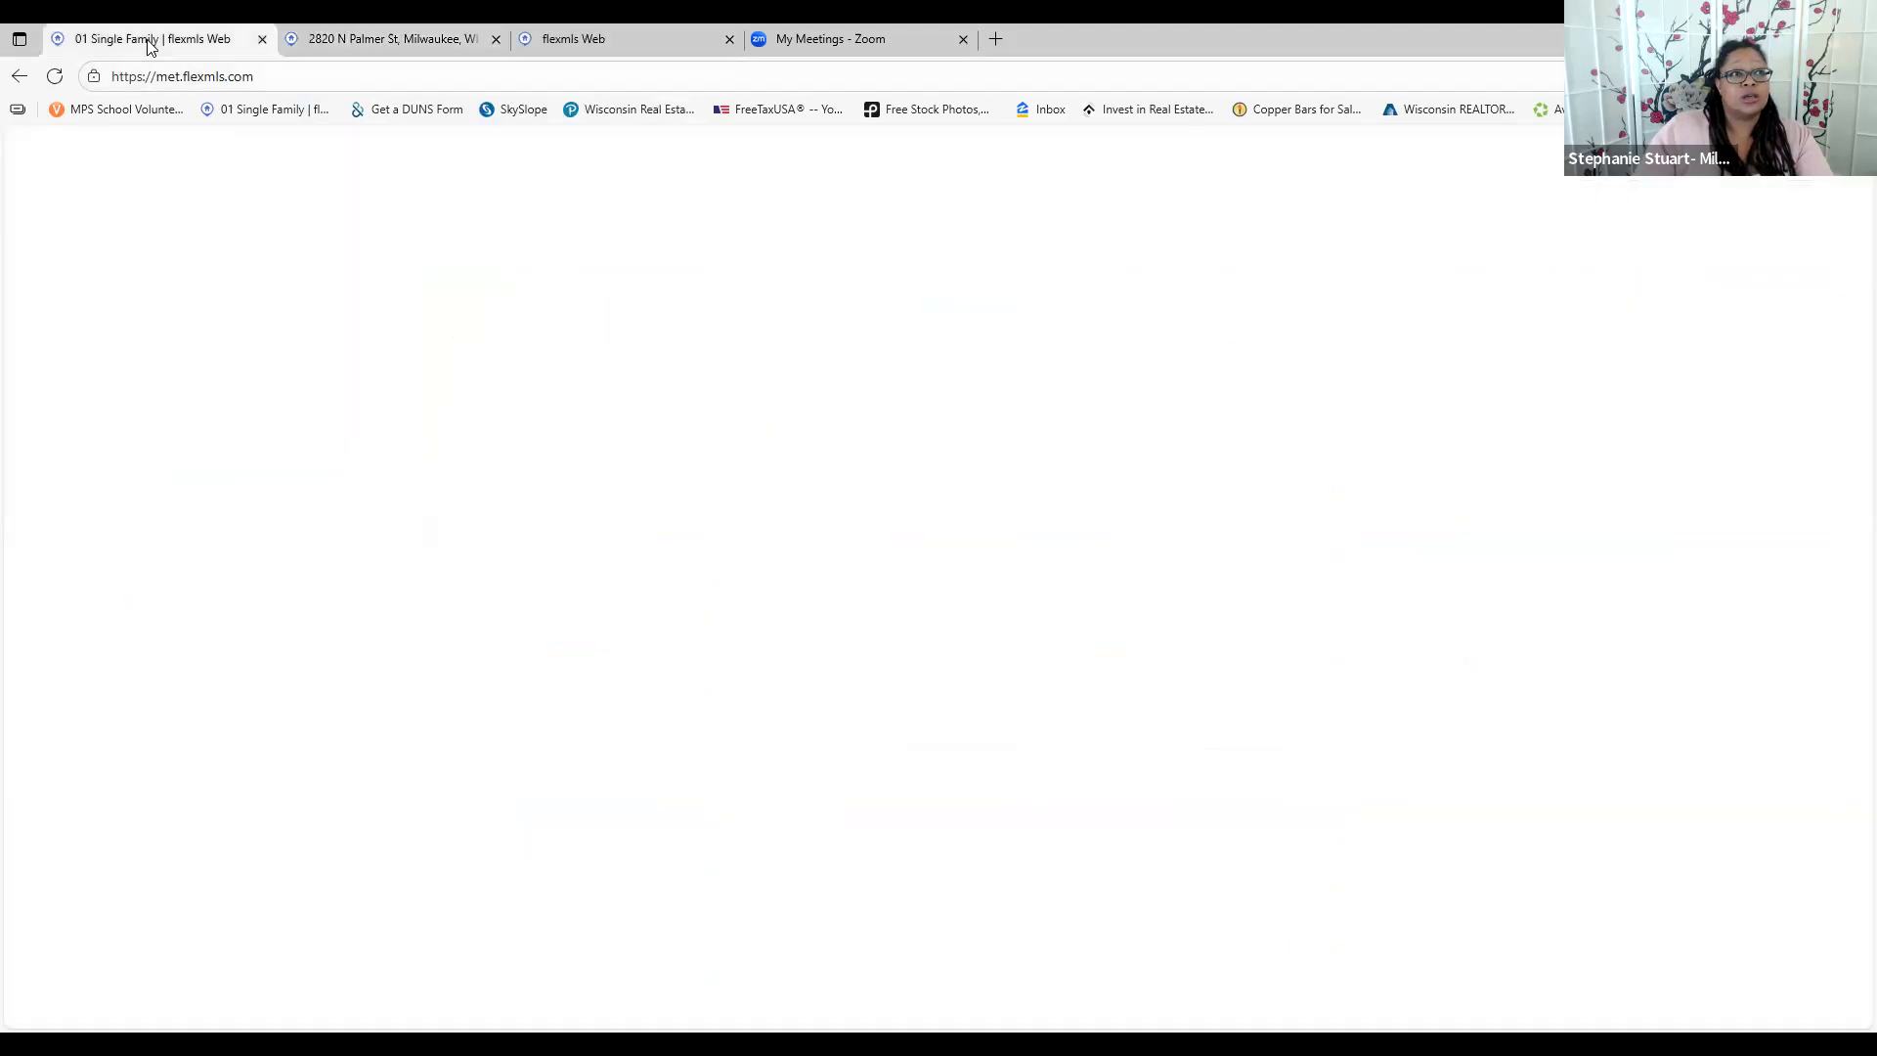
pyautogui.click(82, 202)
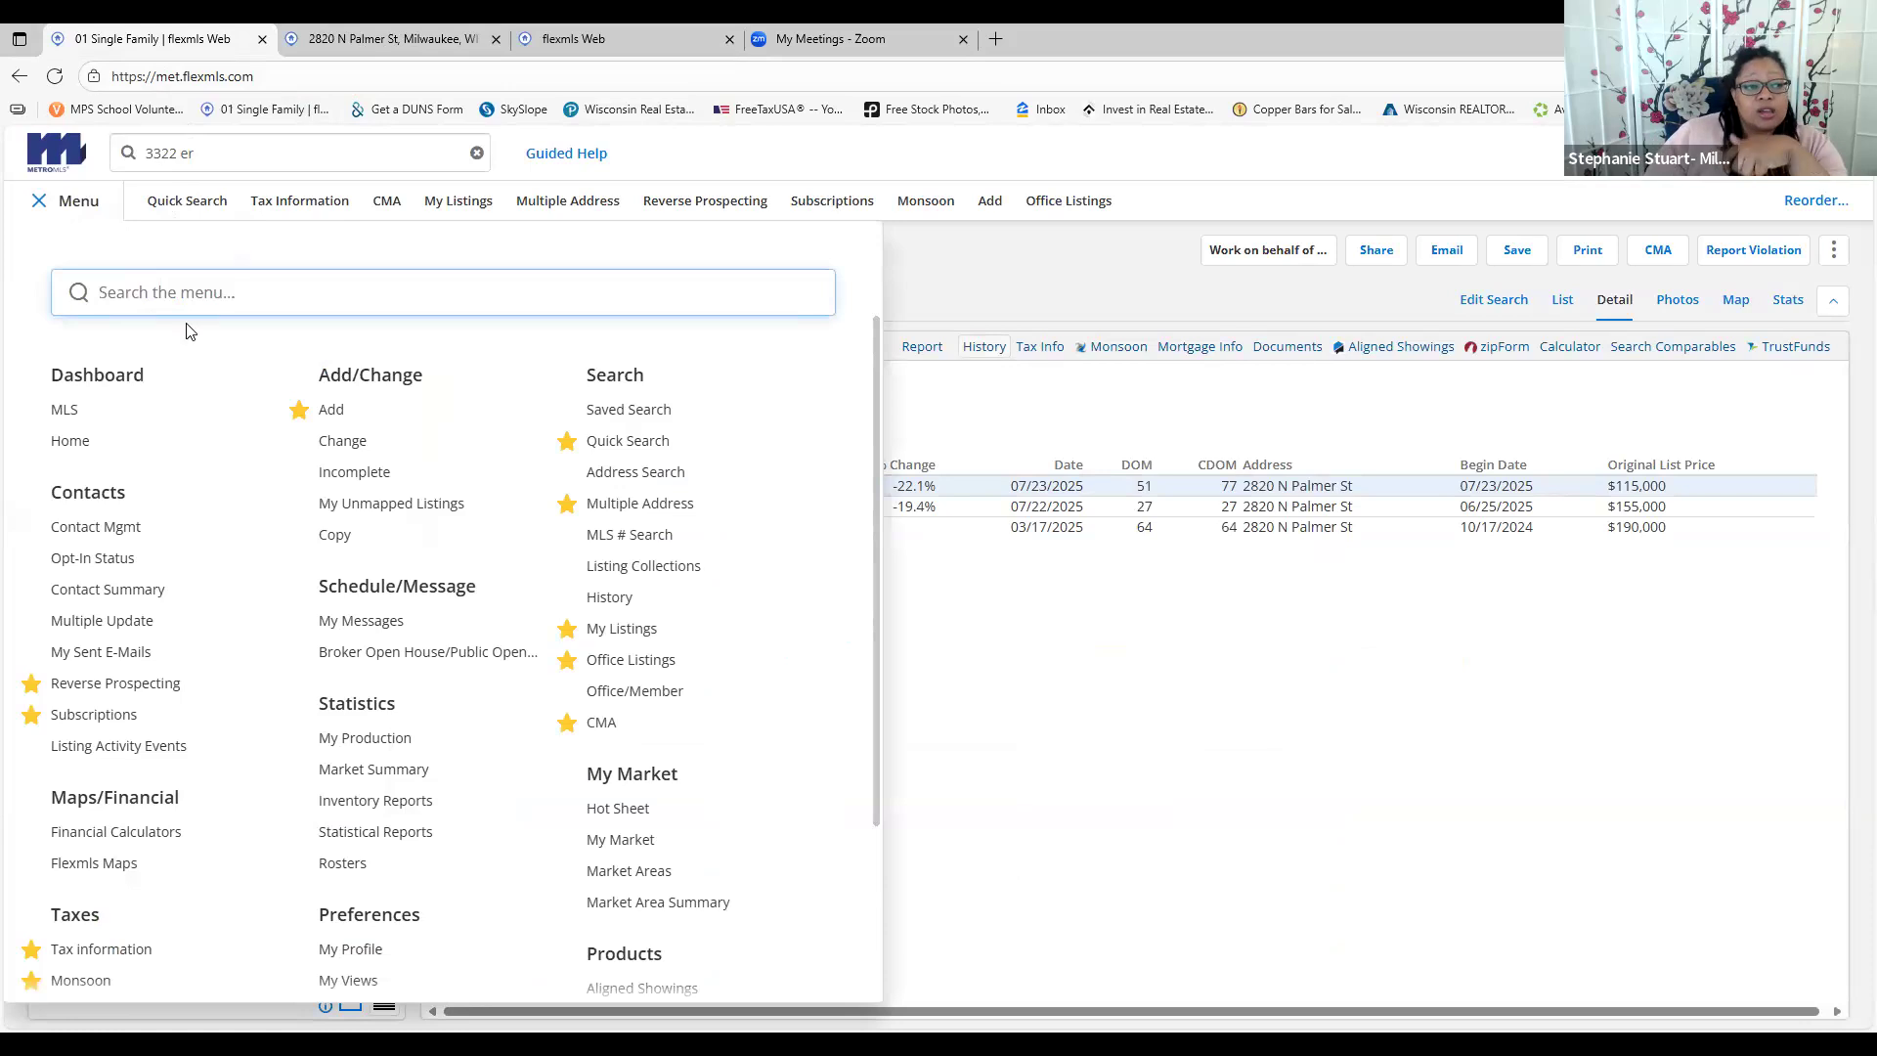
pyautogui.click(94, 715)
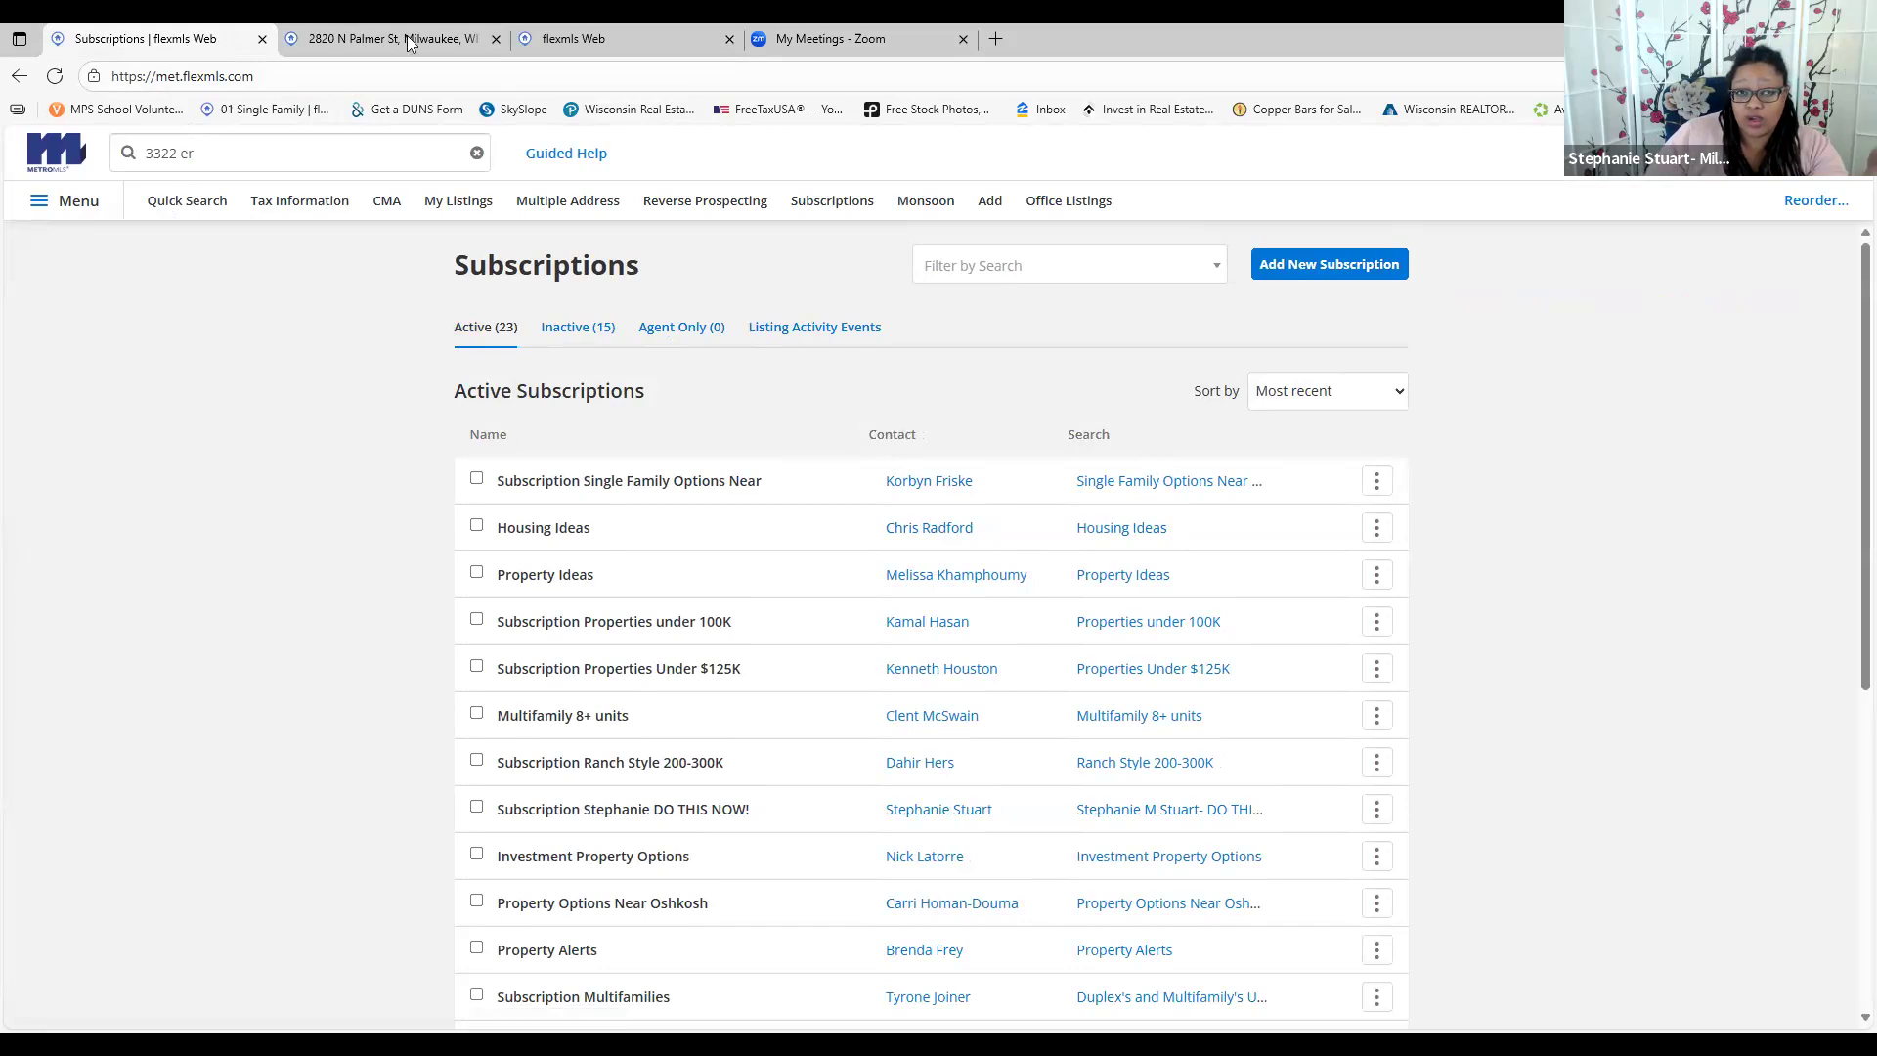
# Edit the Housing Ideas search's List Price to a minimum of 130000 and a maximum of 175000
pyautogui.click(1113, 531)
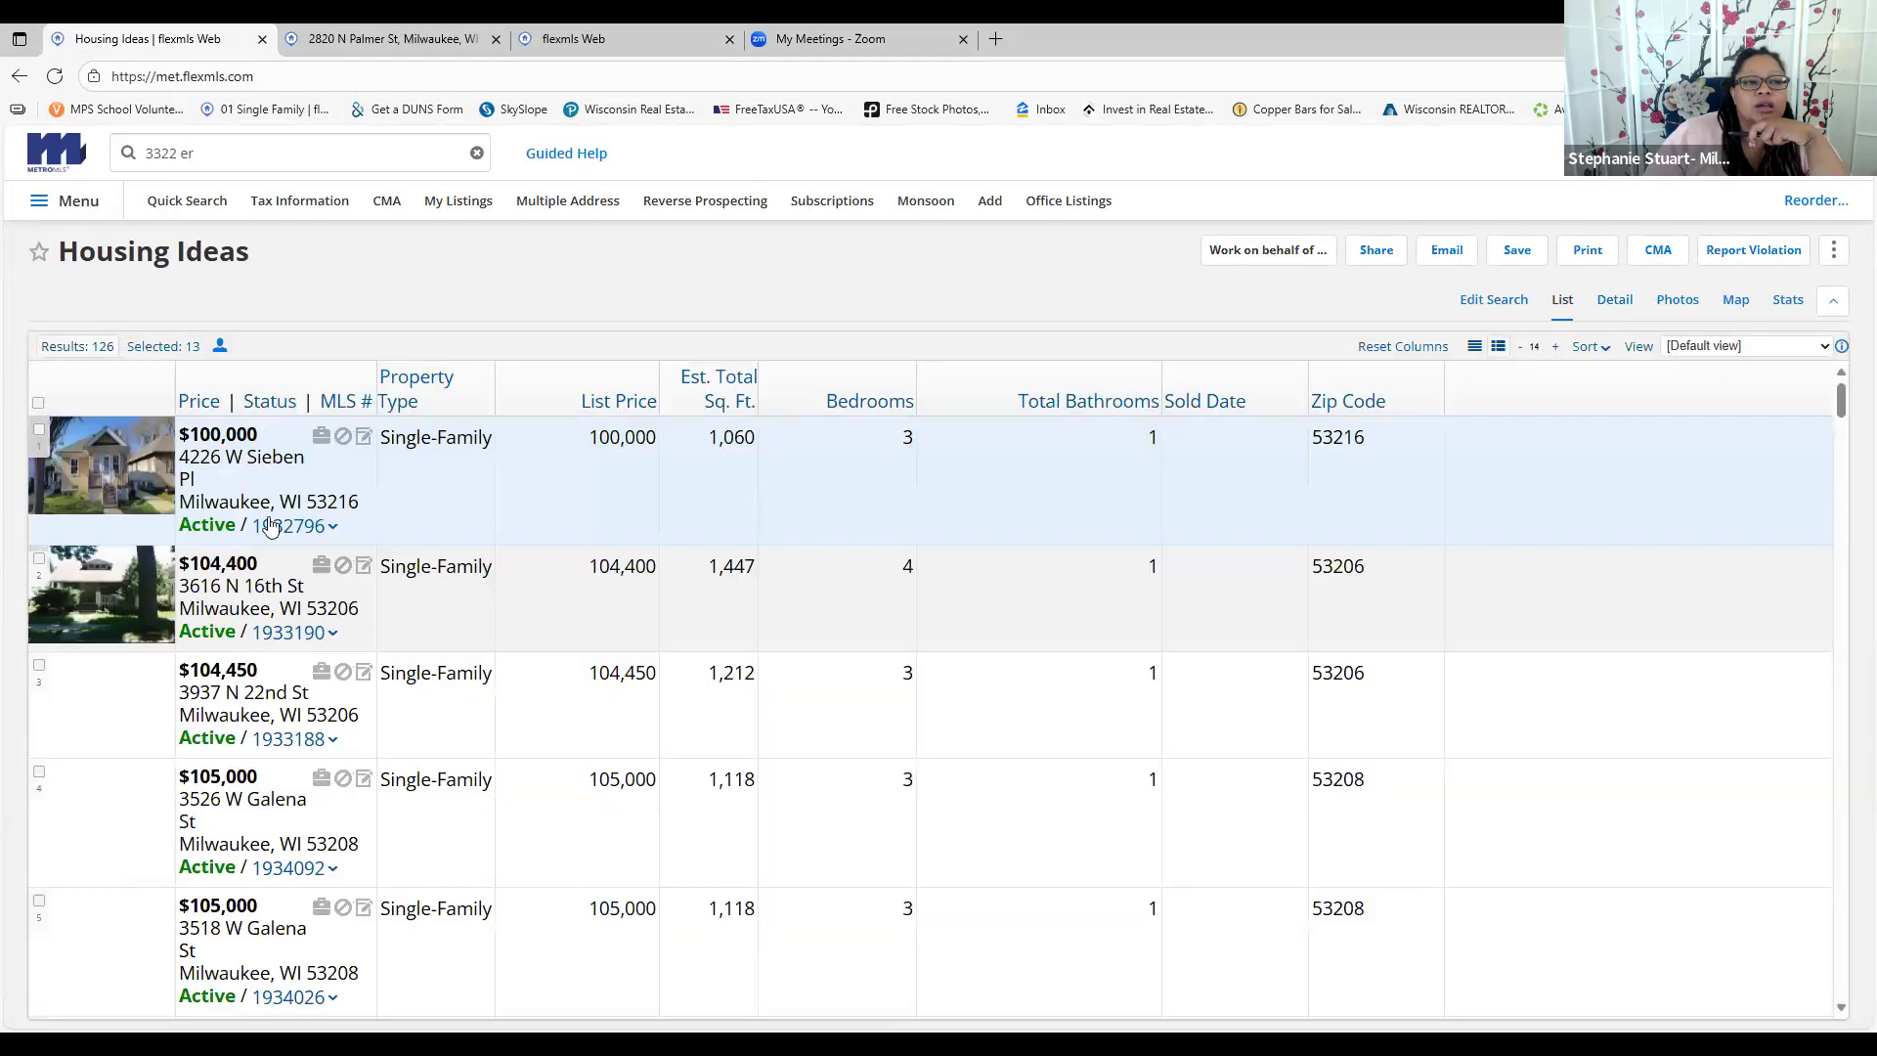
pyautogui.click(1514, 300)
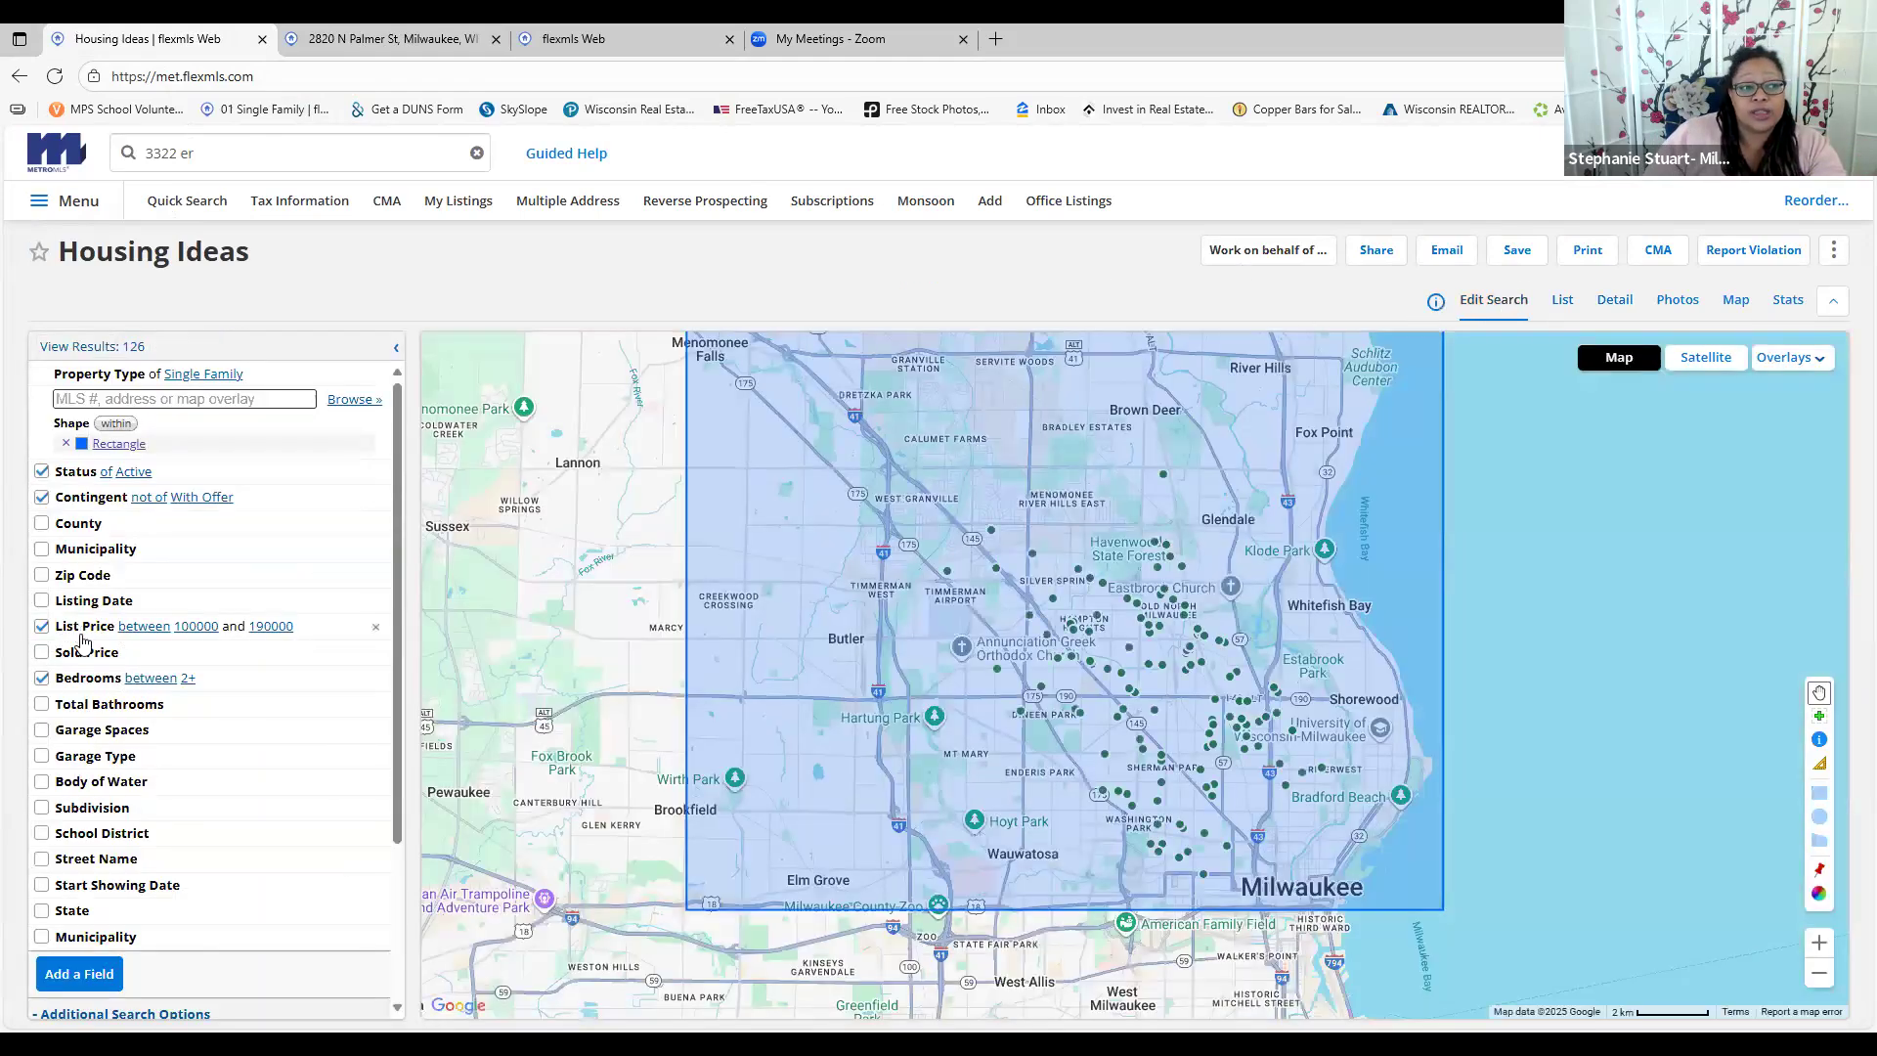
pyautogui.click(81, 629)
pyautogui.click(71, 650)
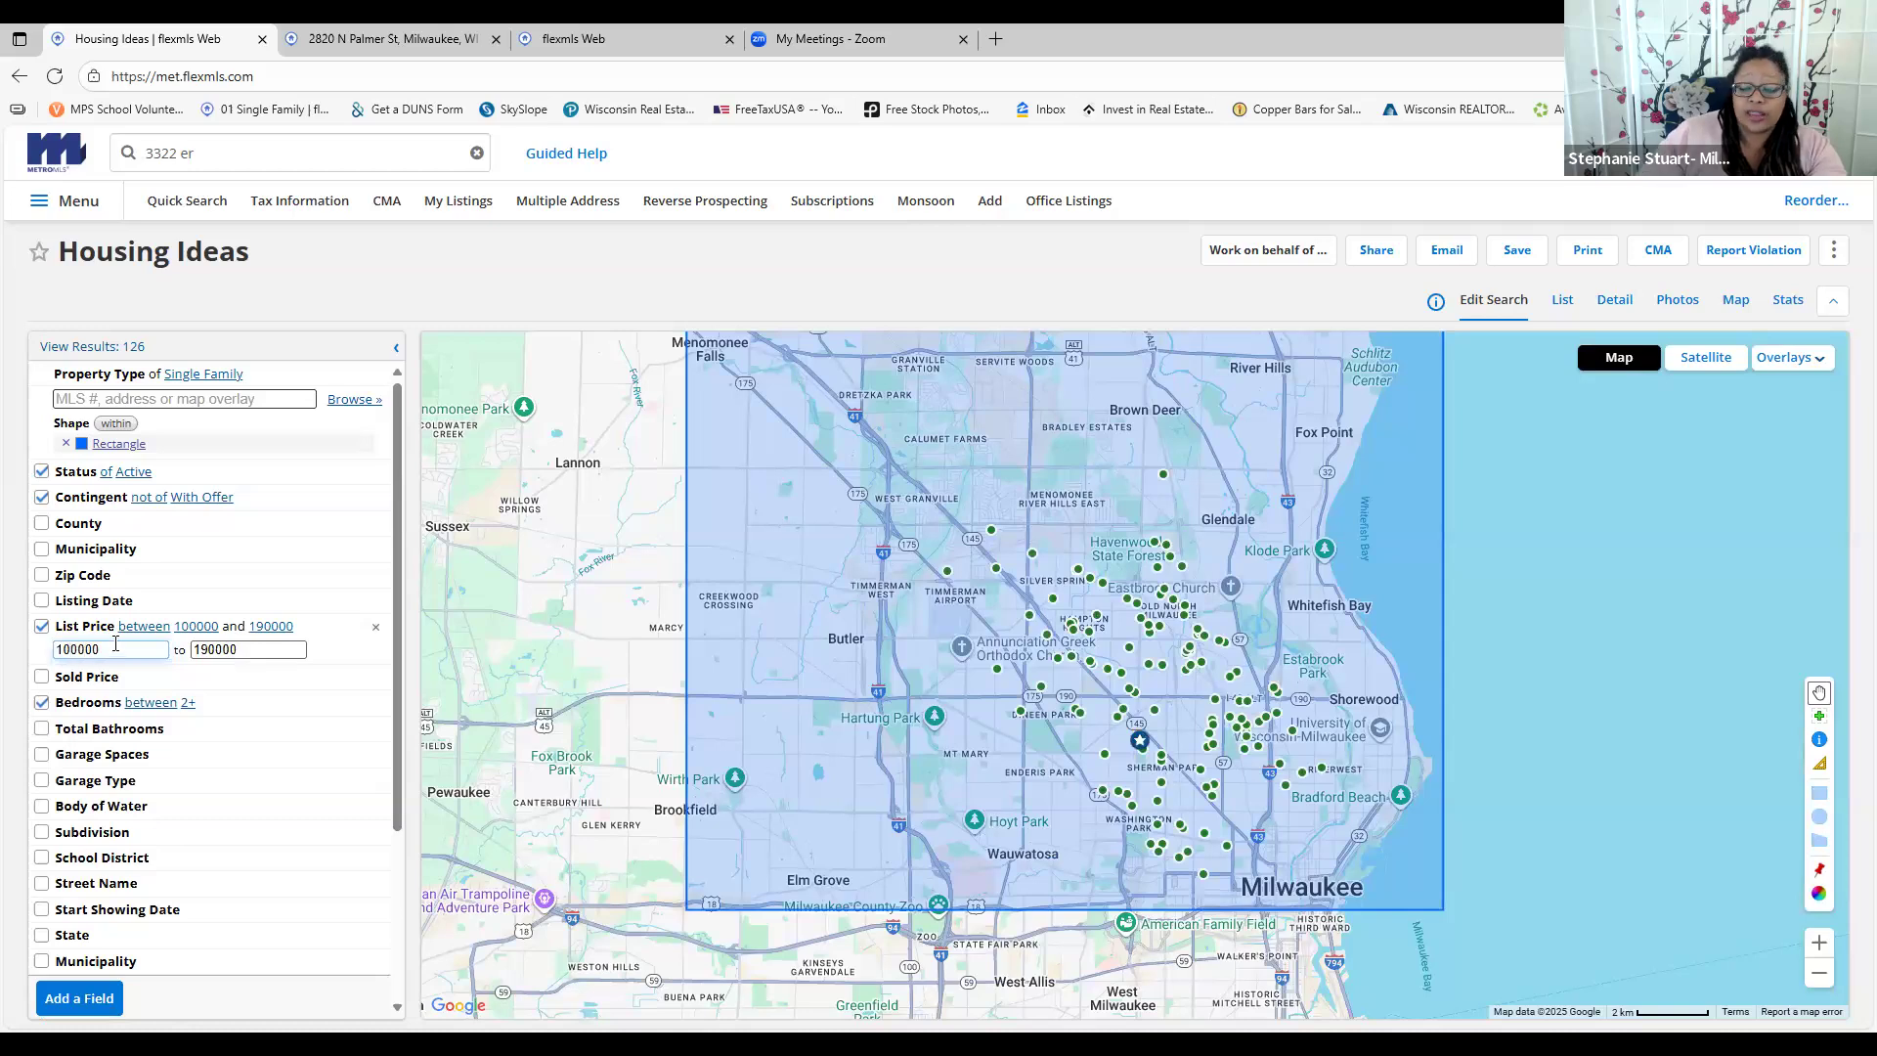
pyautogui.press('BackSpace')
pyautogui.write('3')
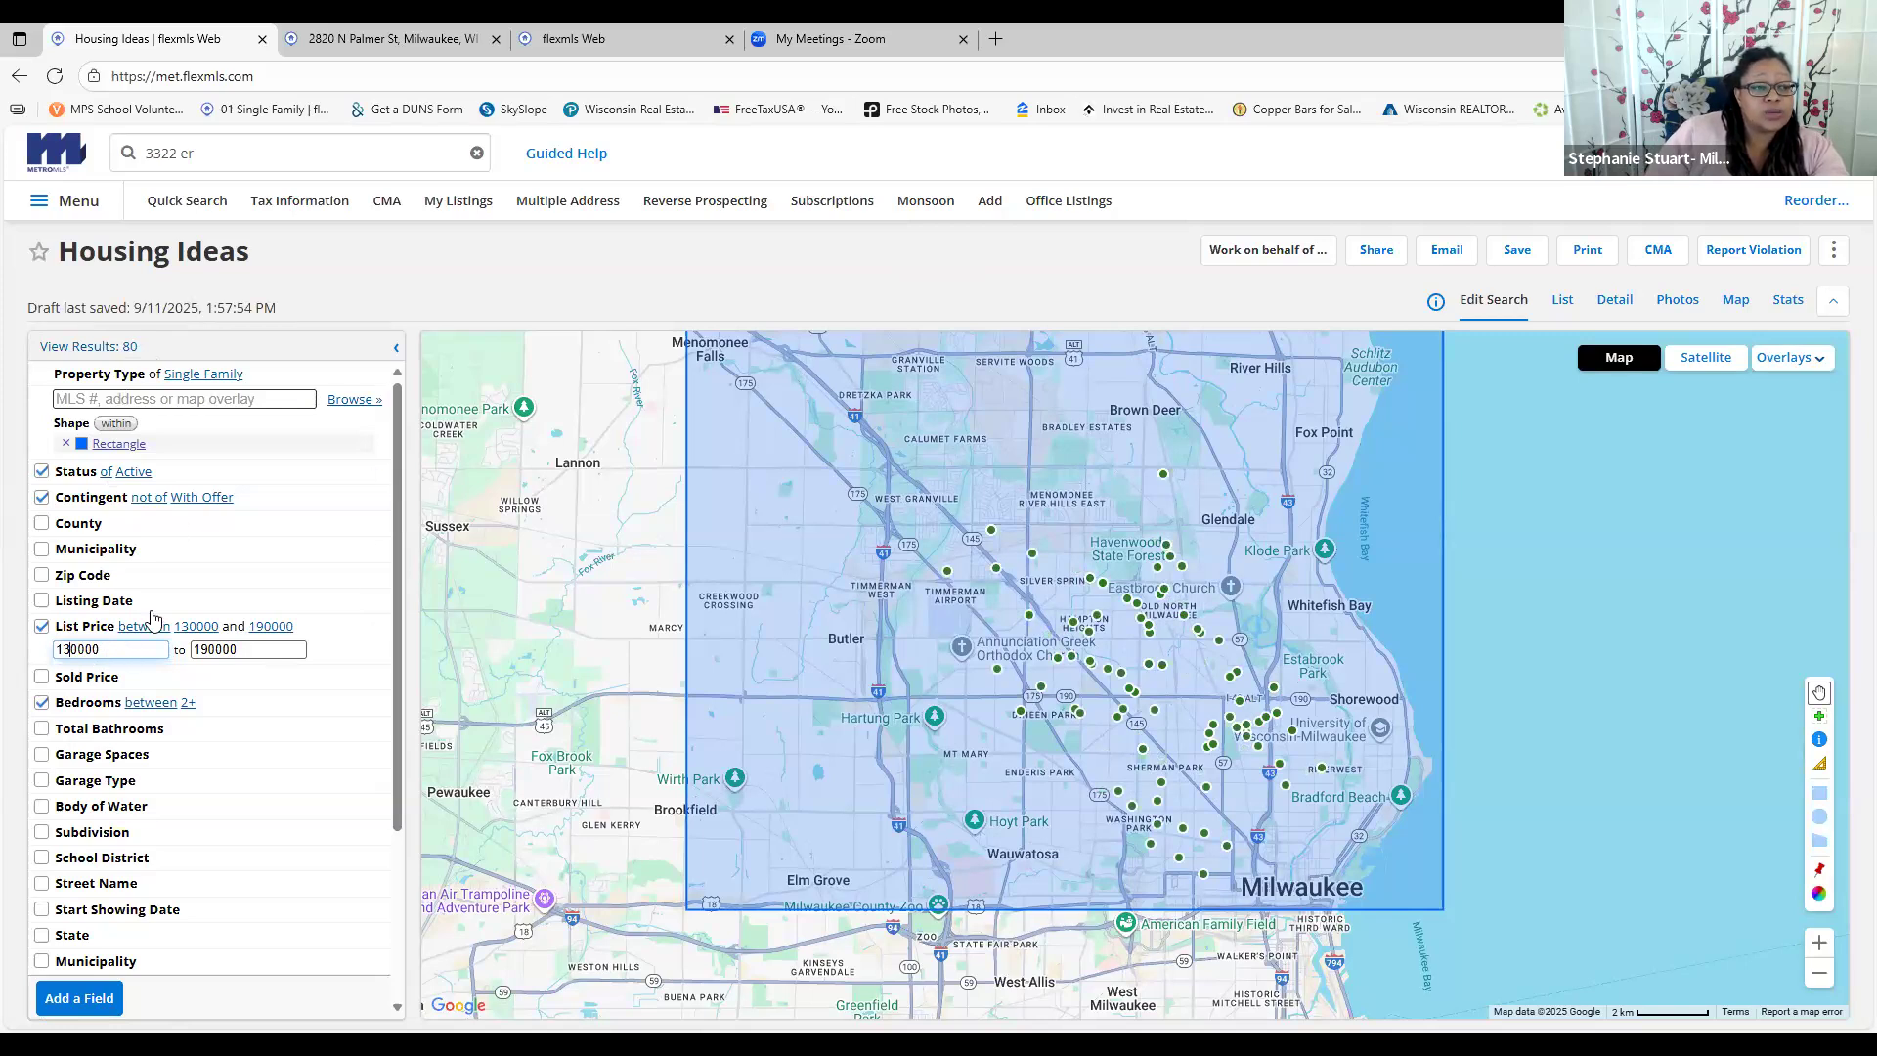
pyautogui.doubleClick(250, 649)
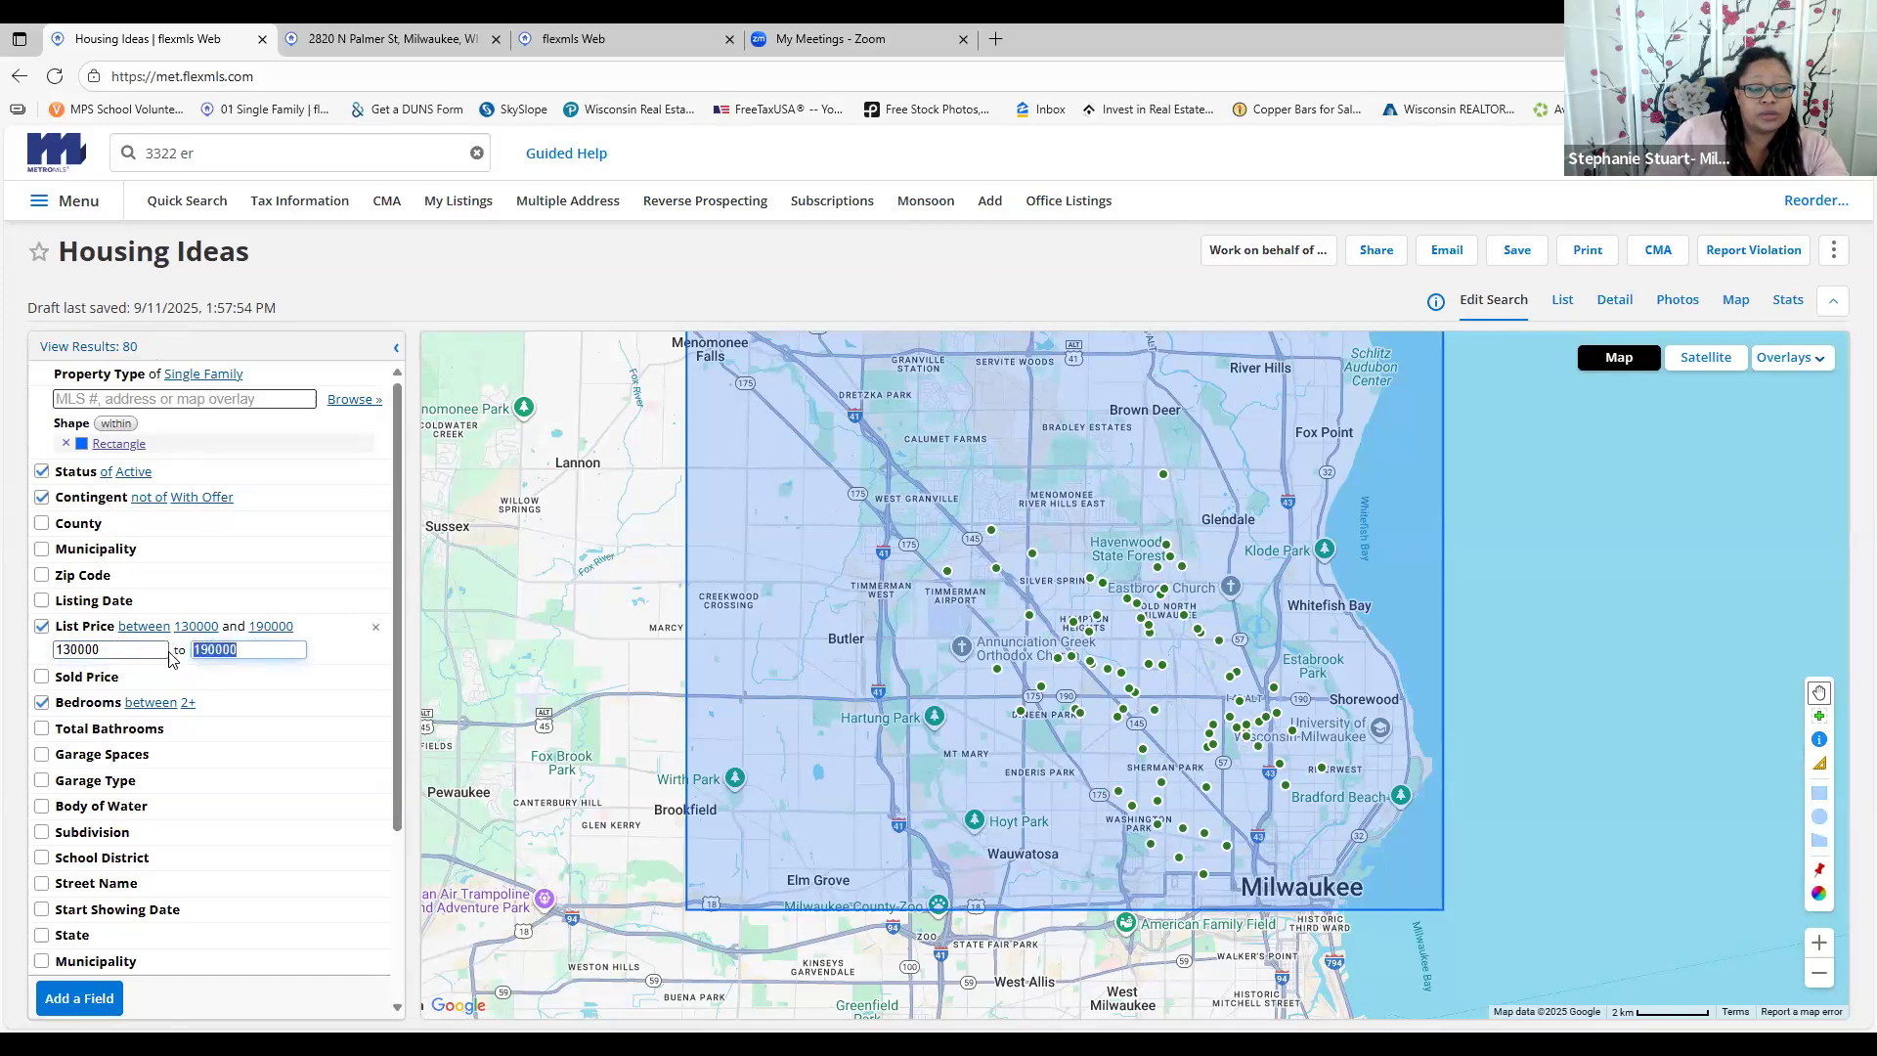
pyautogui.write('1')
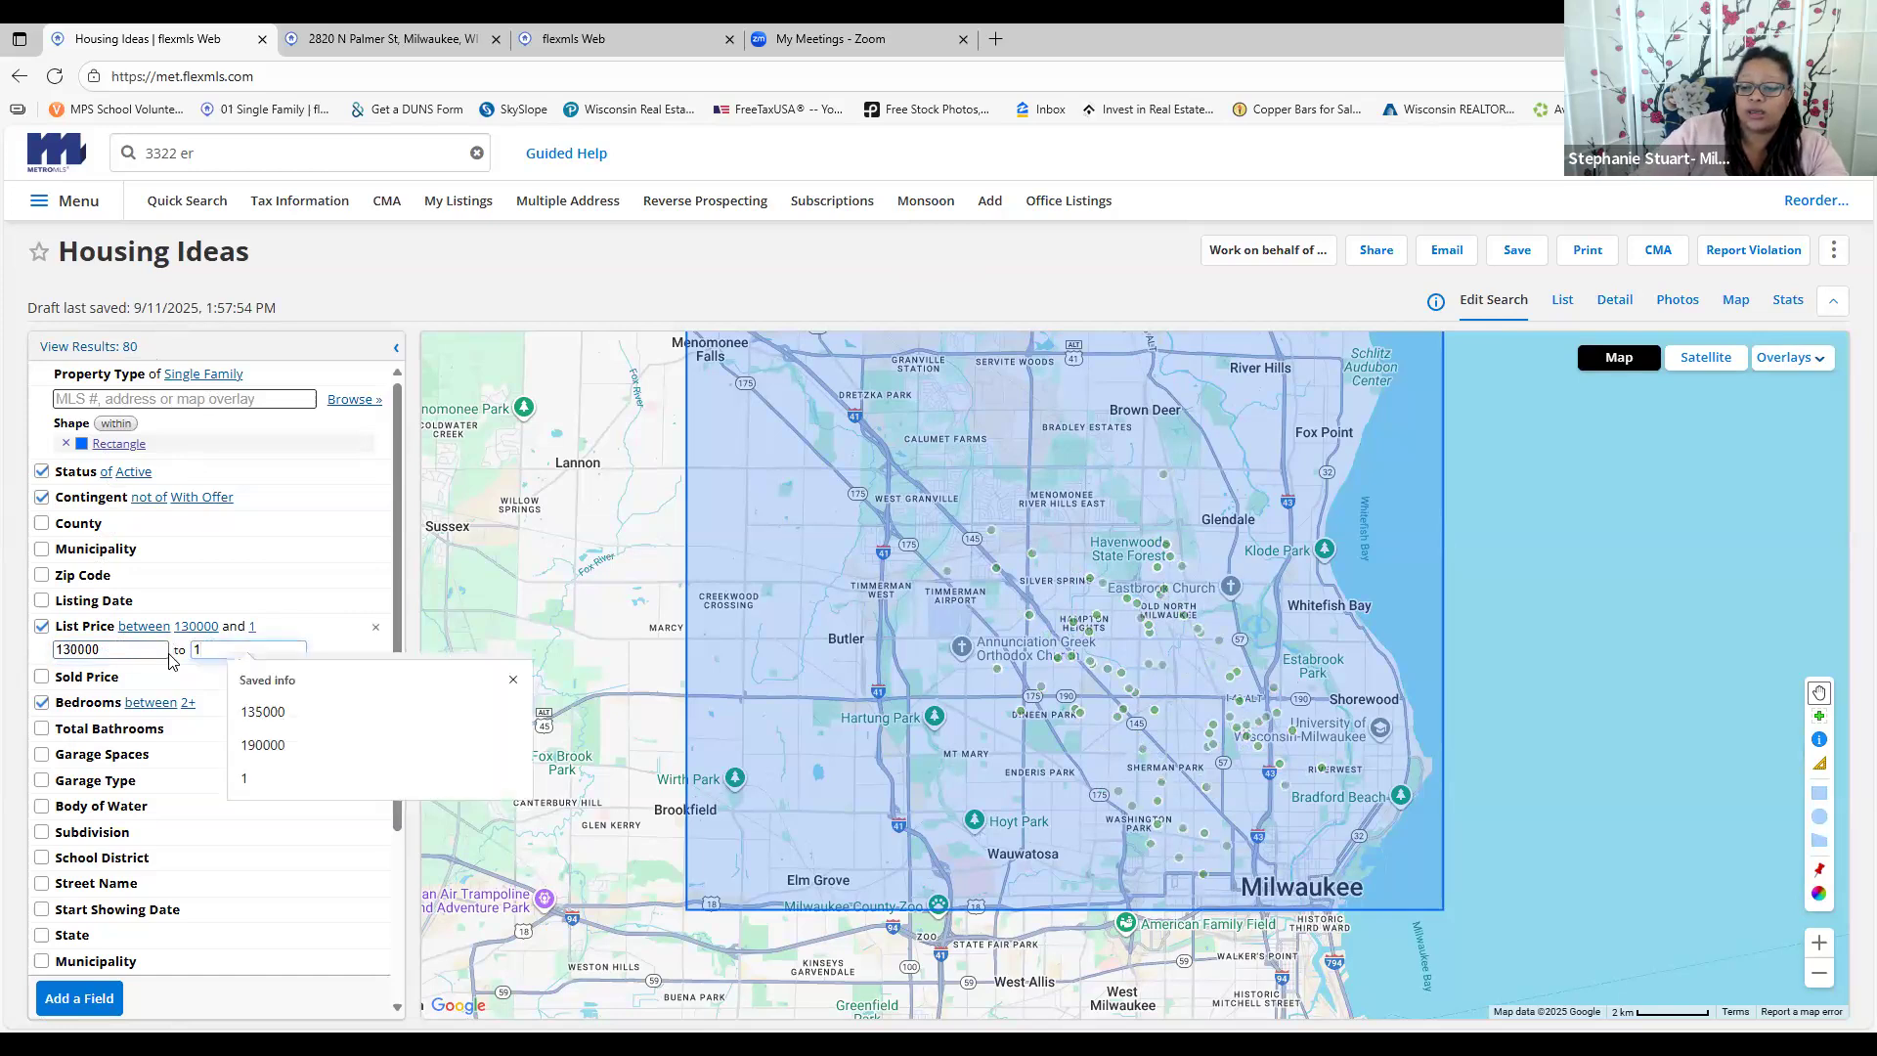
pyautogui.write('75000')
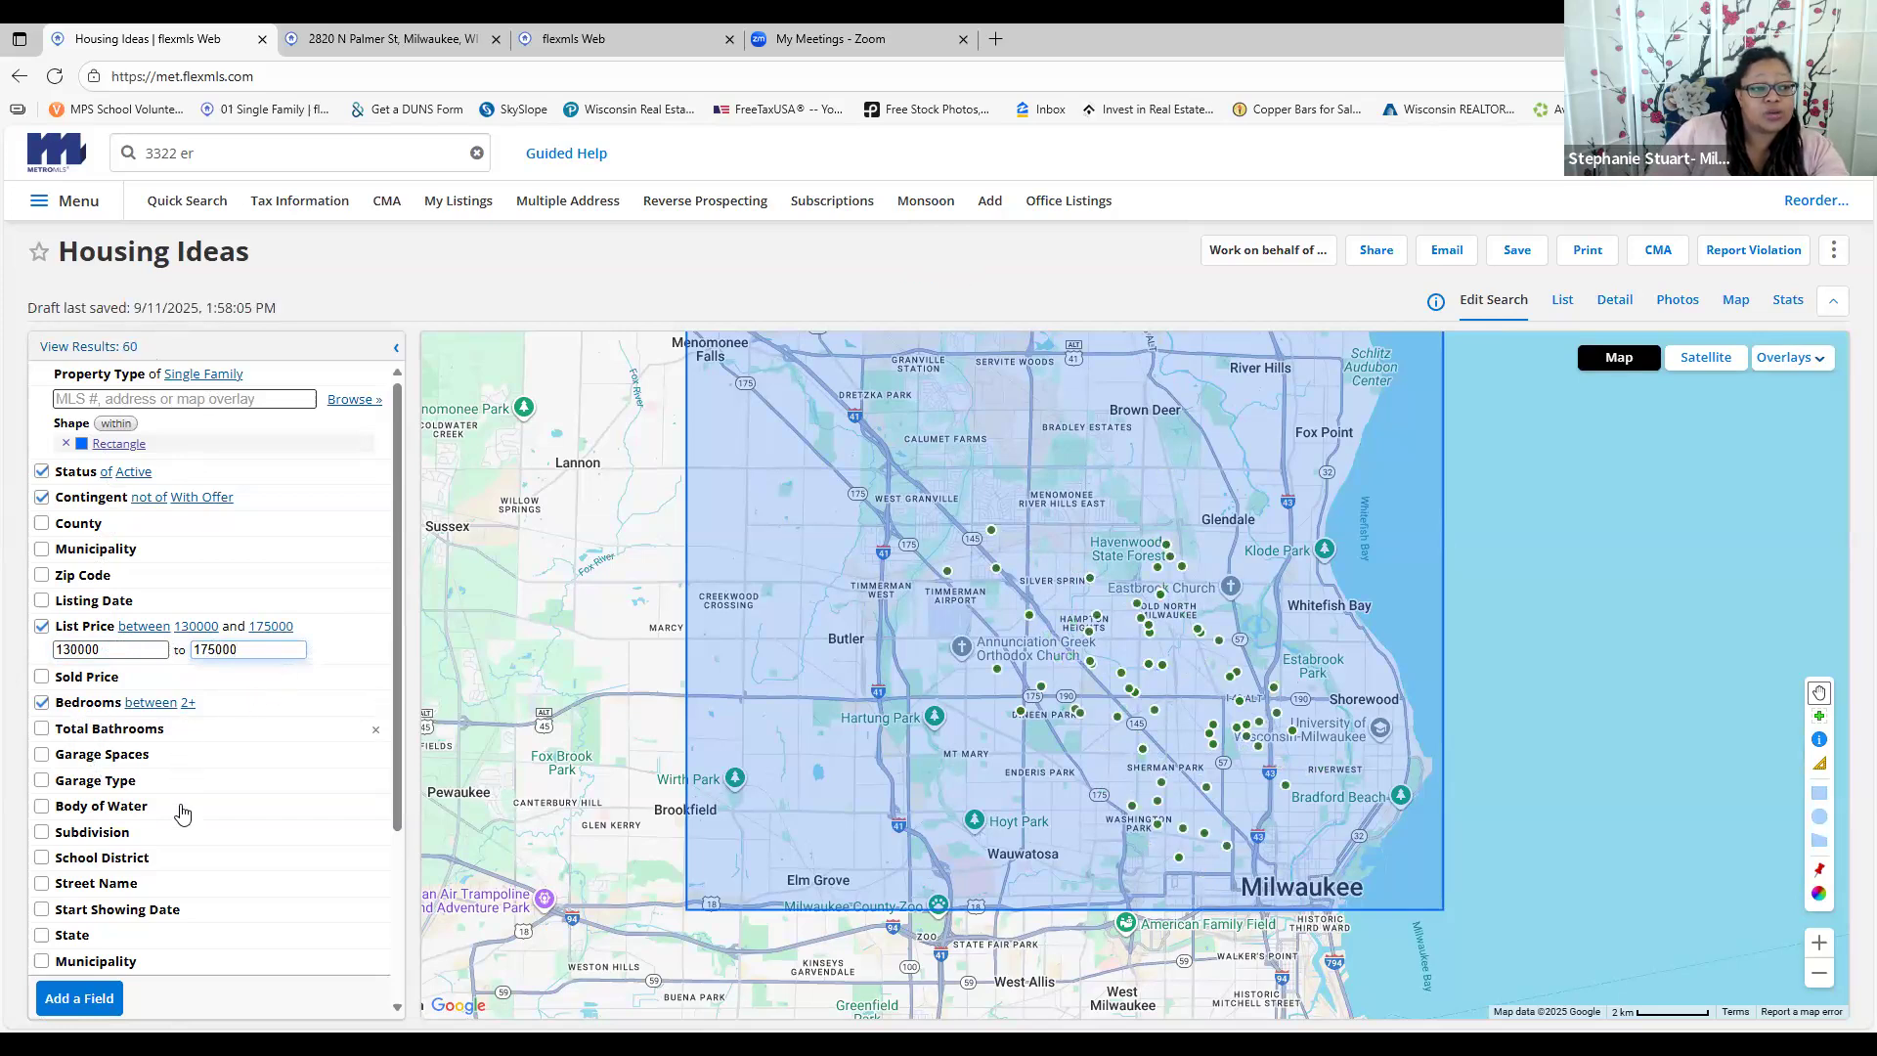
pyautogui.scroll(-1, 88, 933)
pyautogui.scroll(-1, 98, 860)
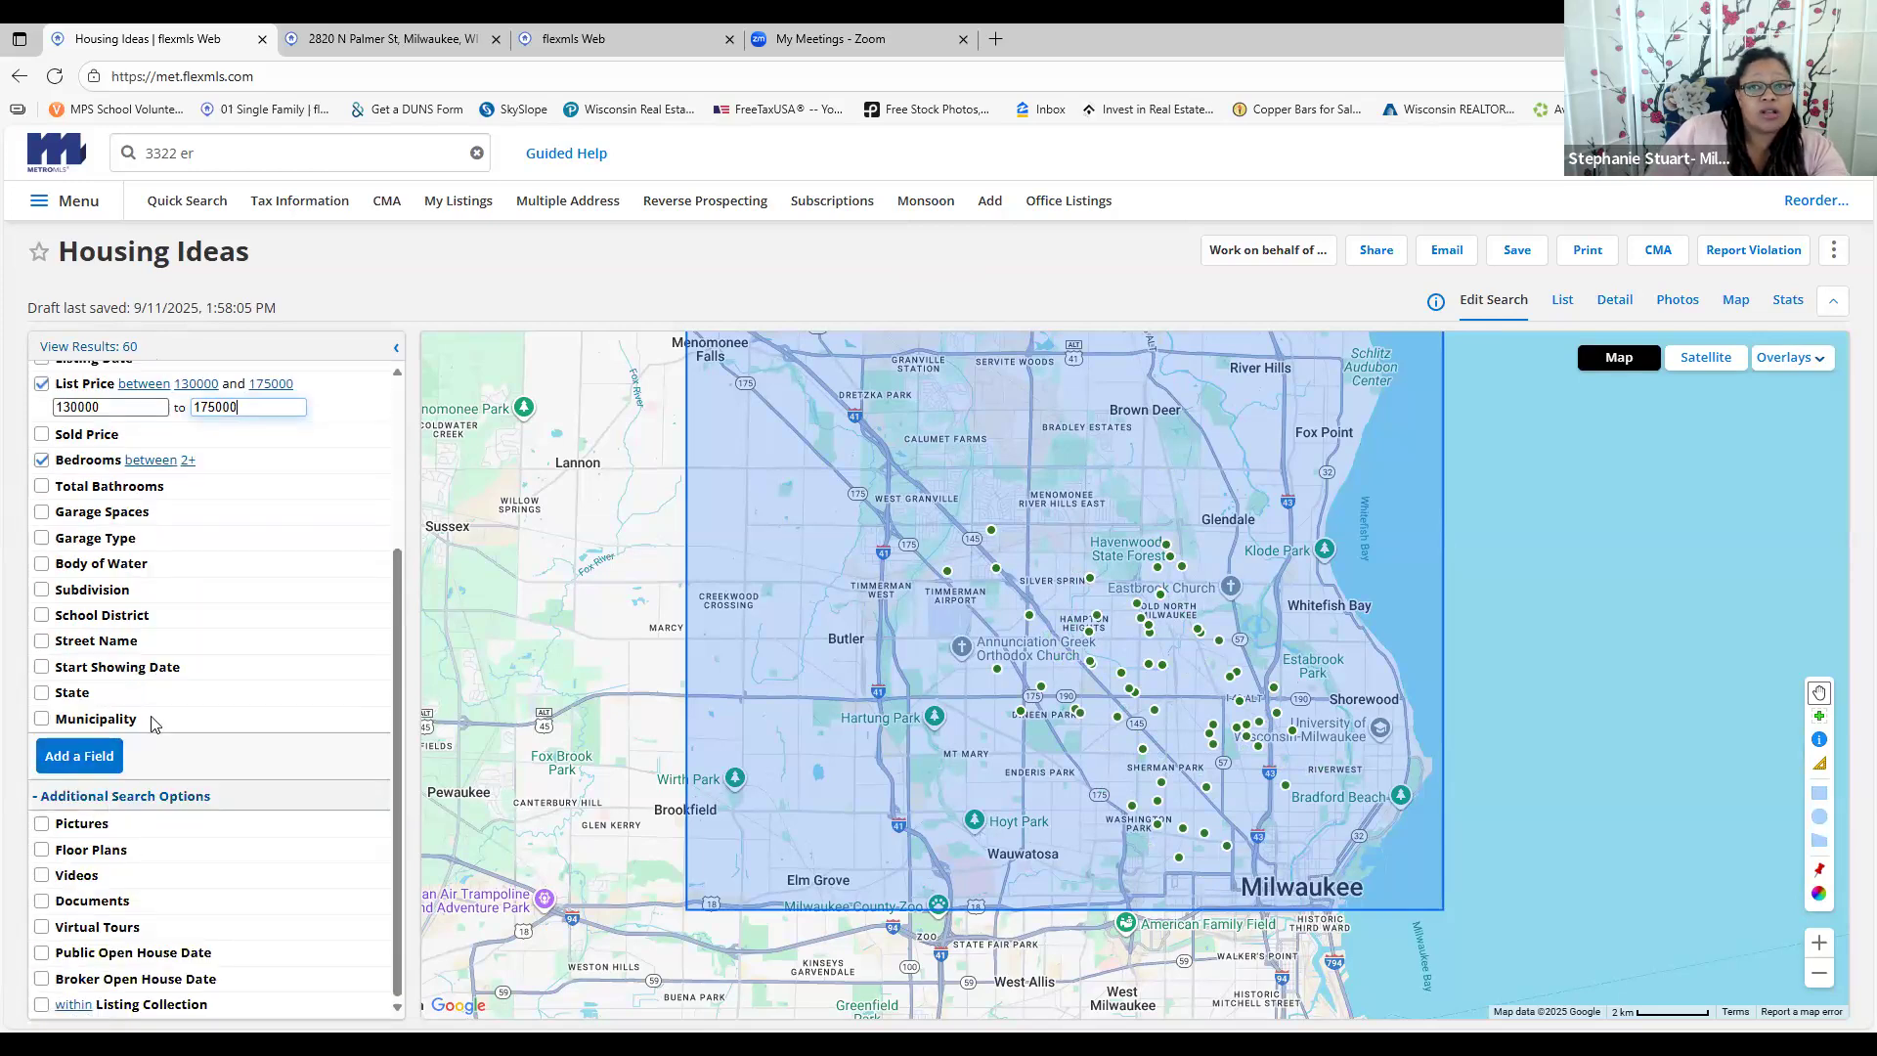
pyautogui.scroll(2, 157, 724)
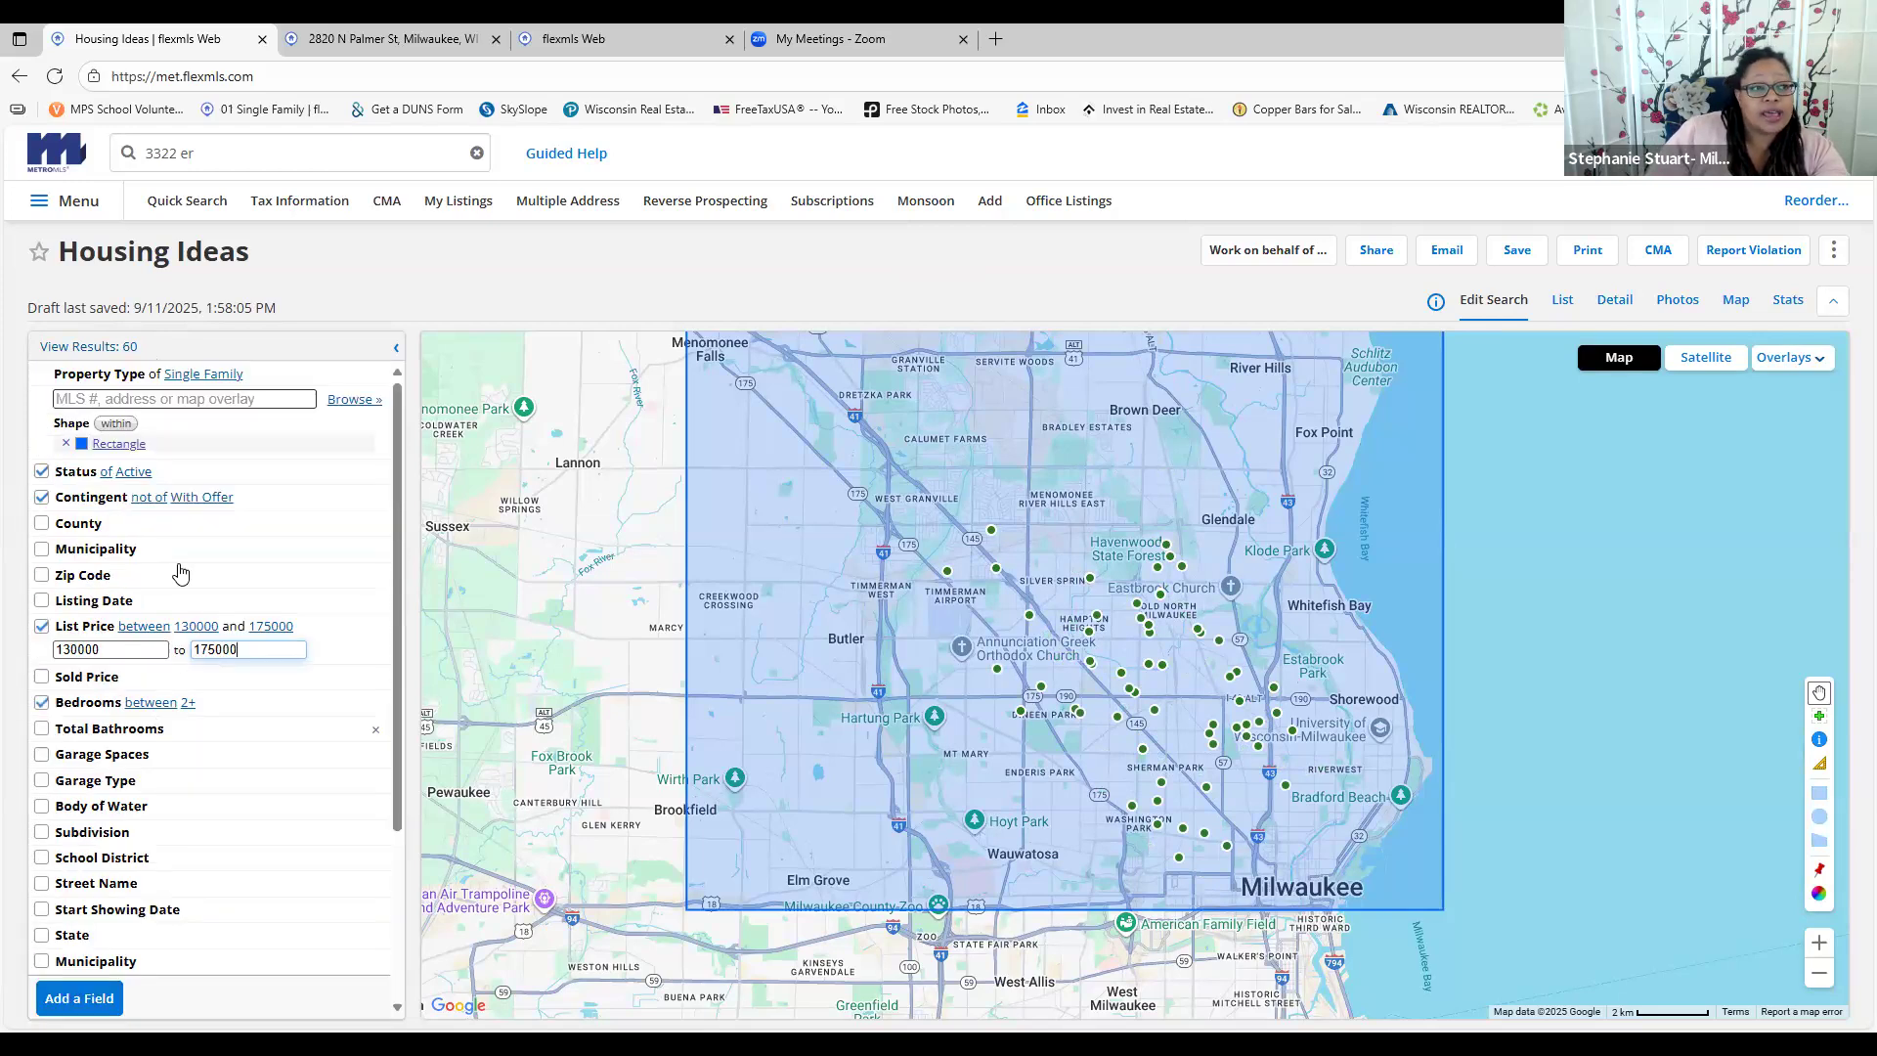
# Save the search over the existing Housing Ideas search, assigned to an existing contact
pyautogui.click(1518, 258)
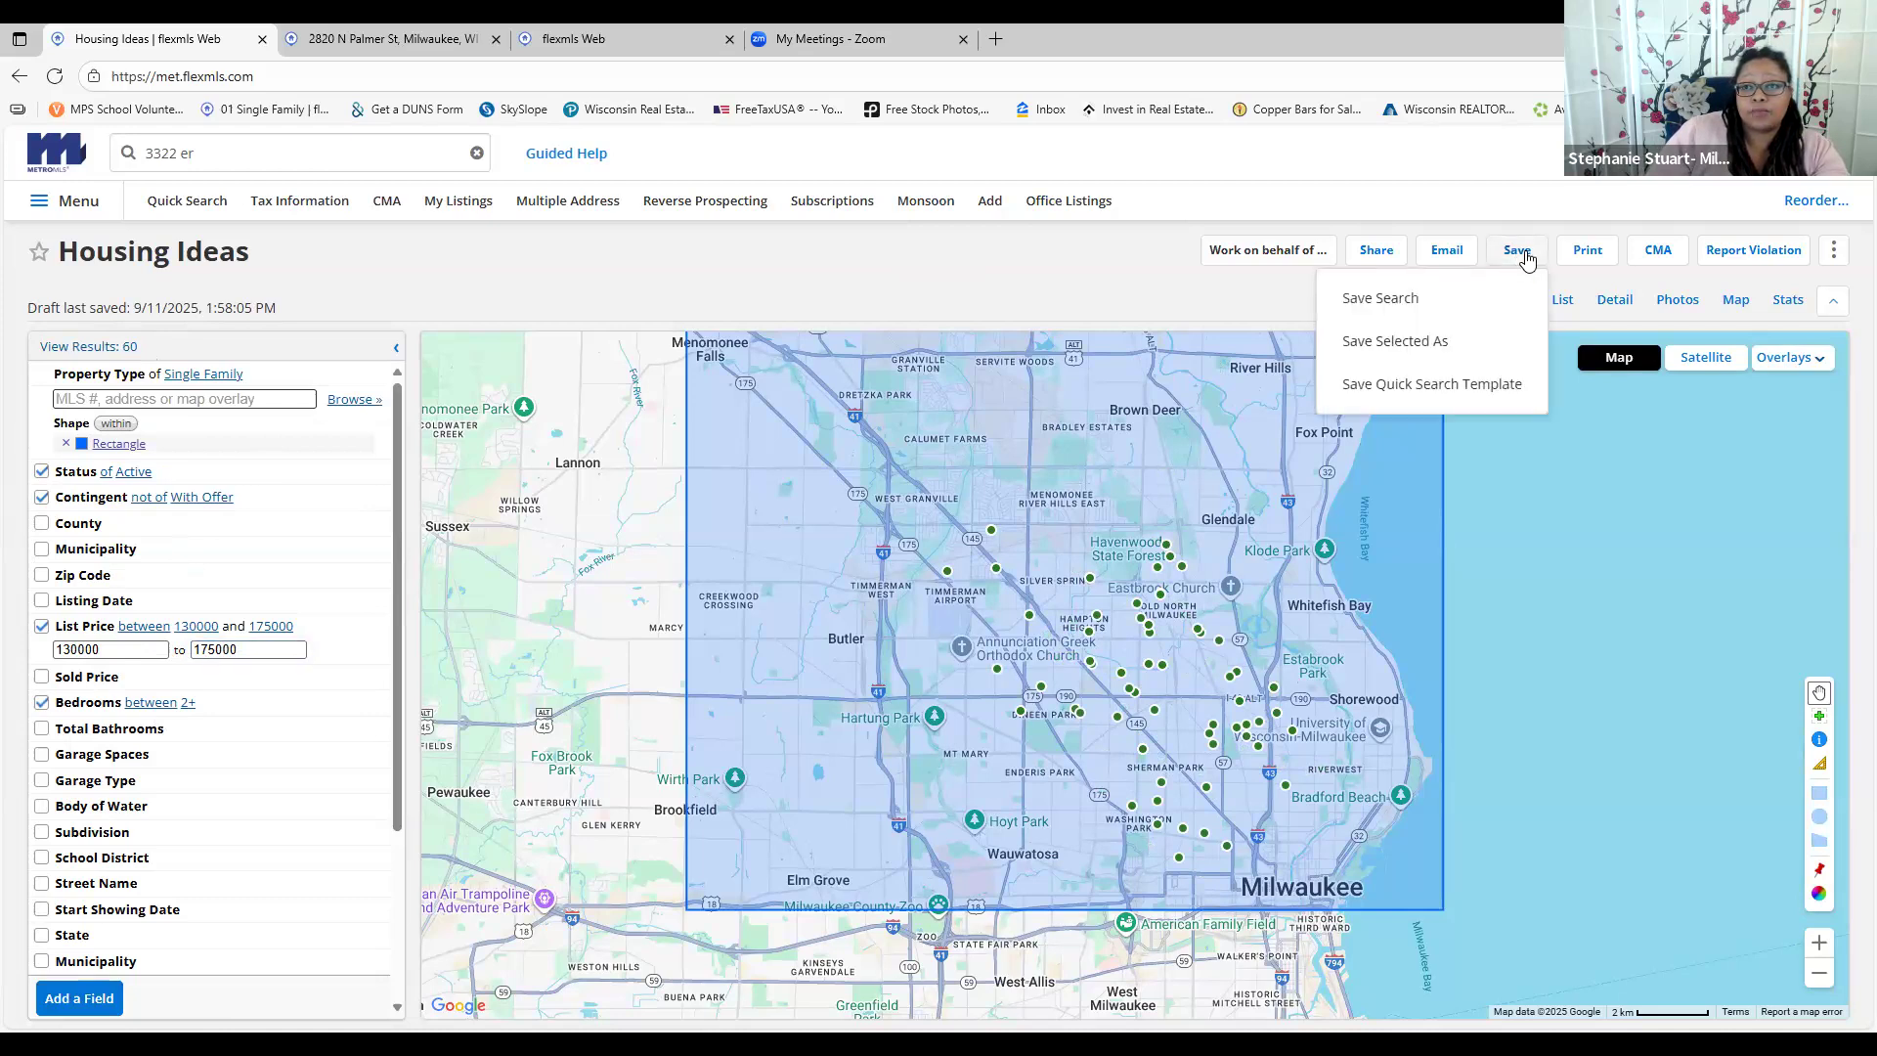
pyautogui.click(1458, 303)
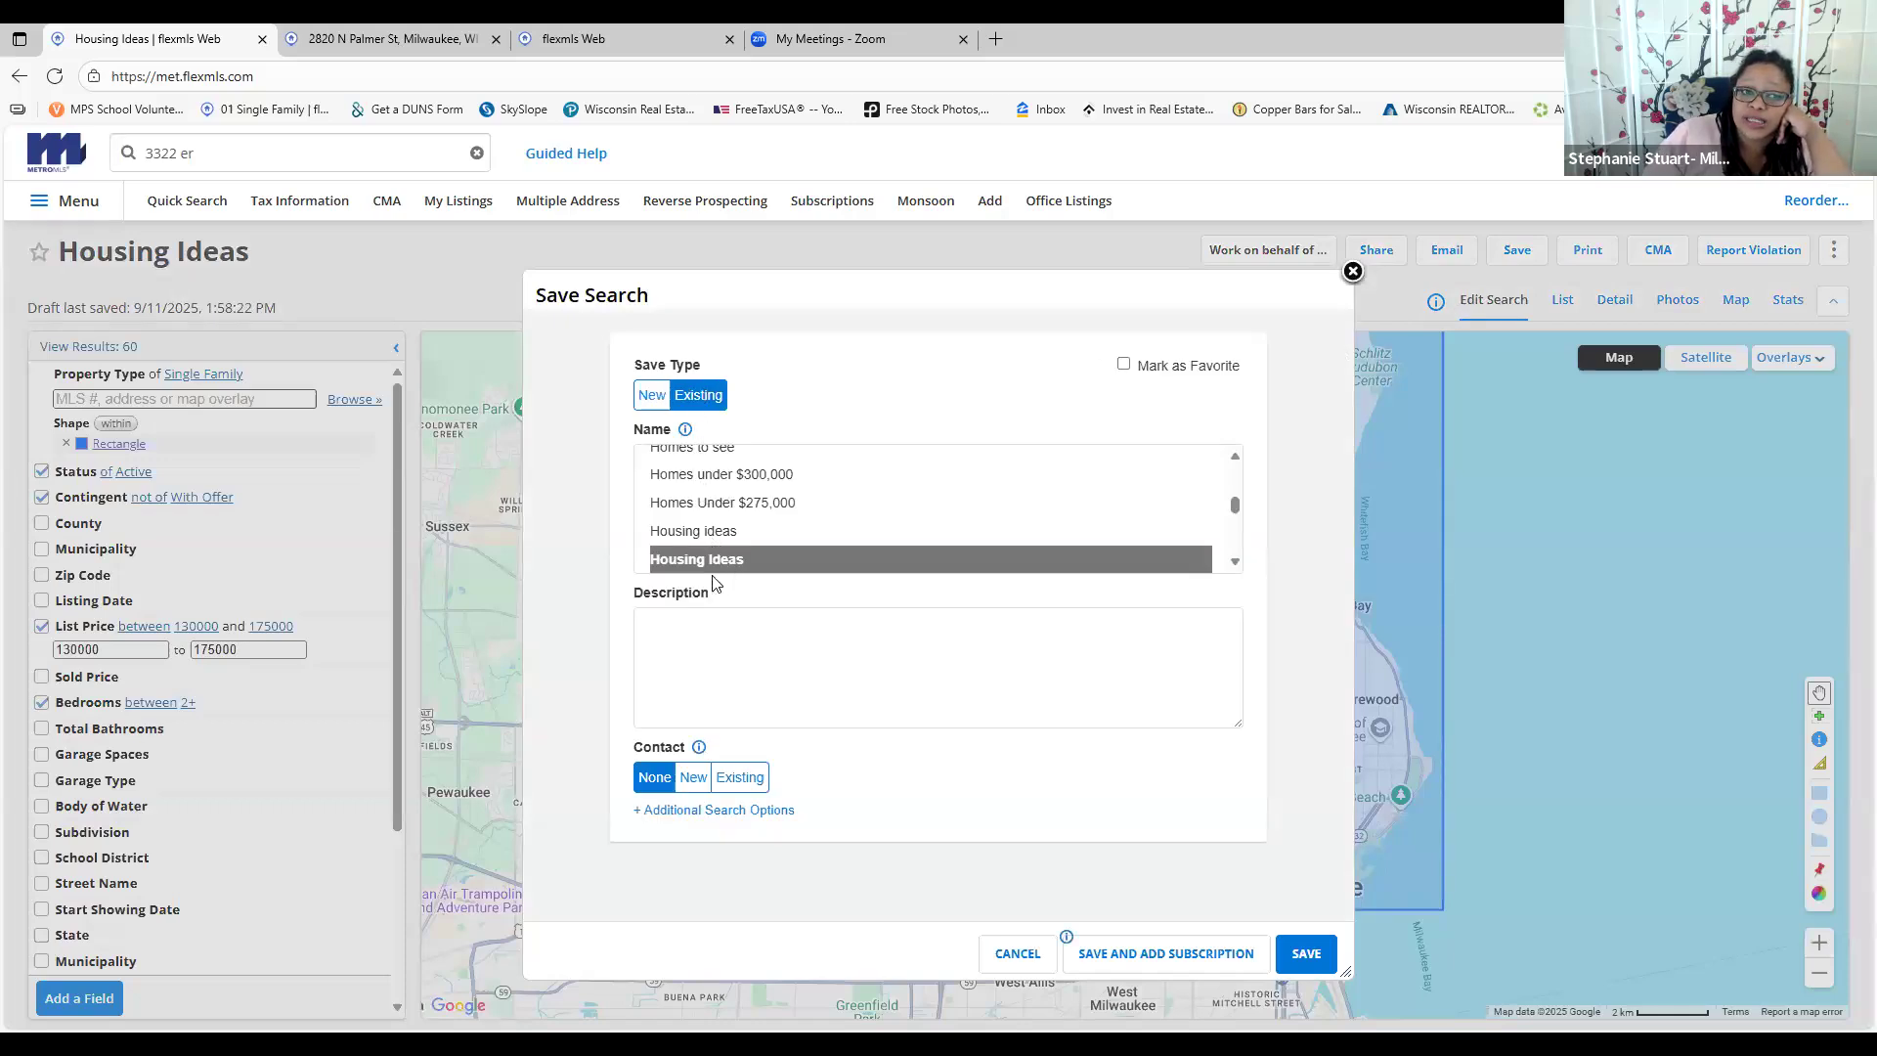
pyautogui.click(738, 776)
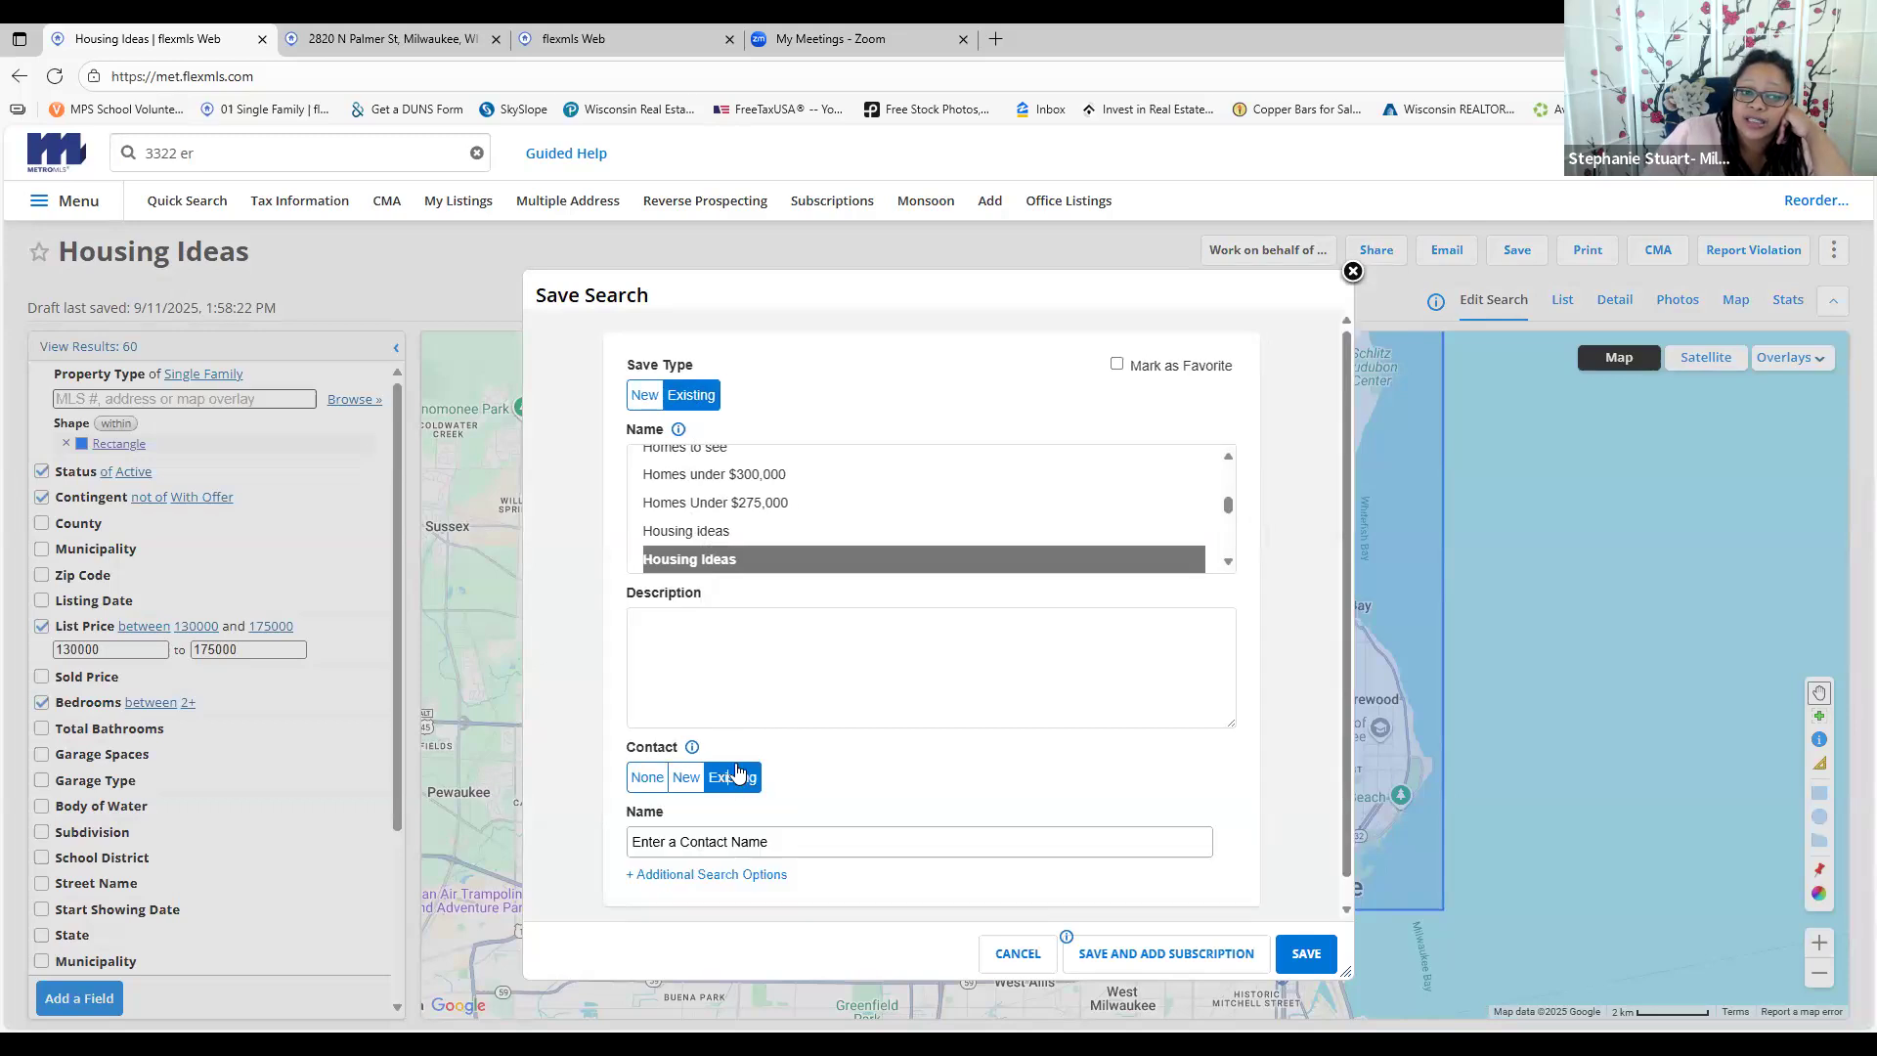
pyautogui.click(740, 839)
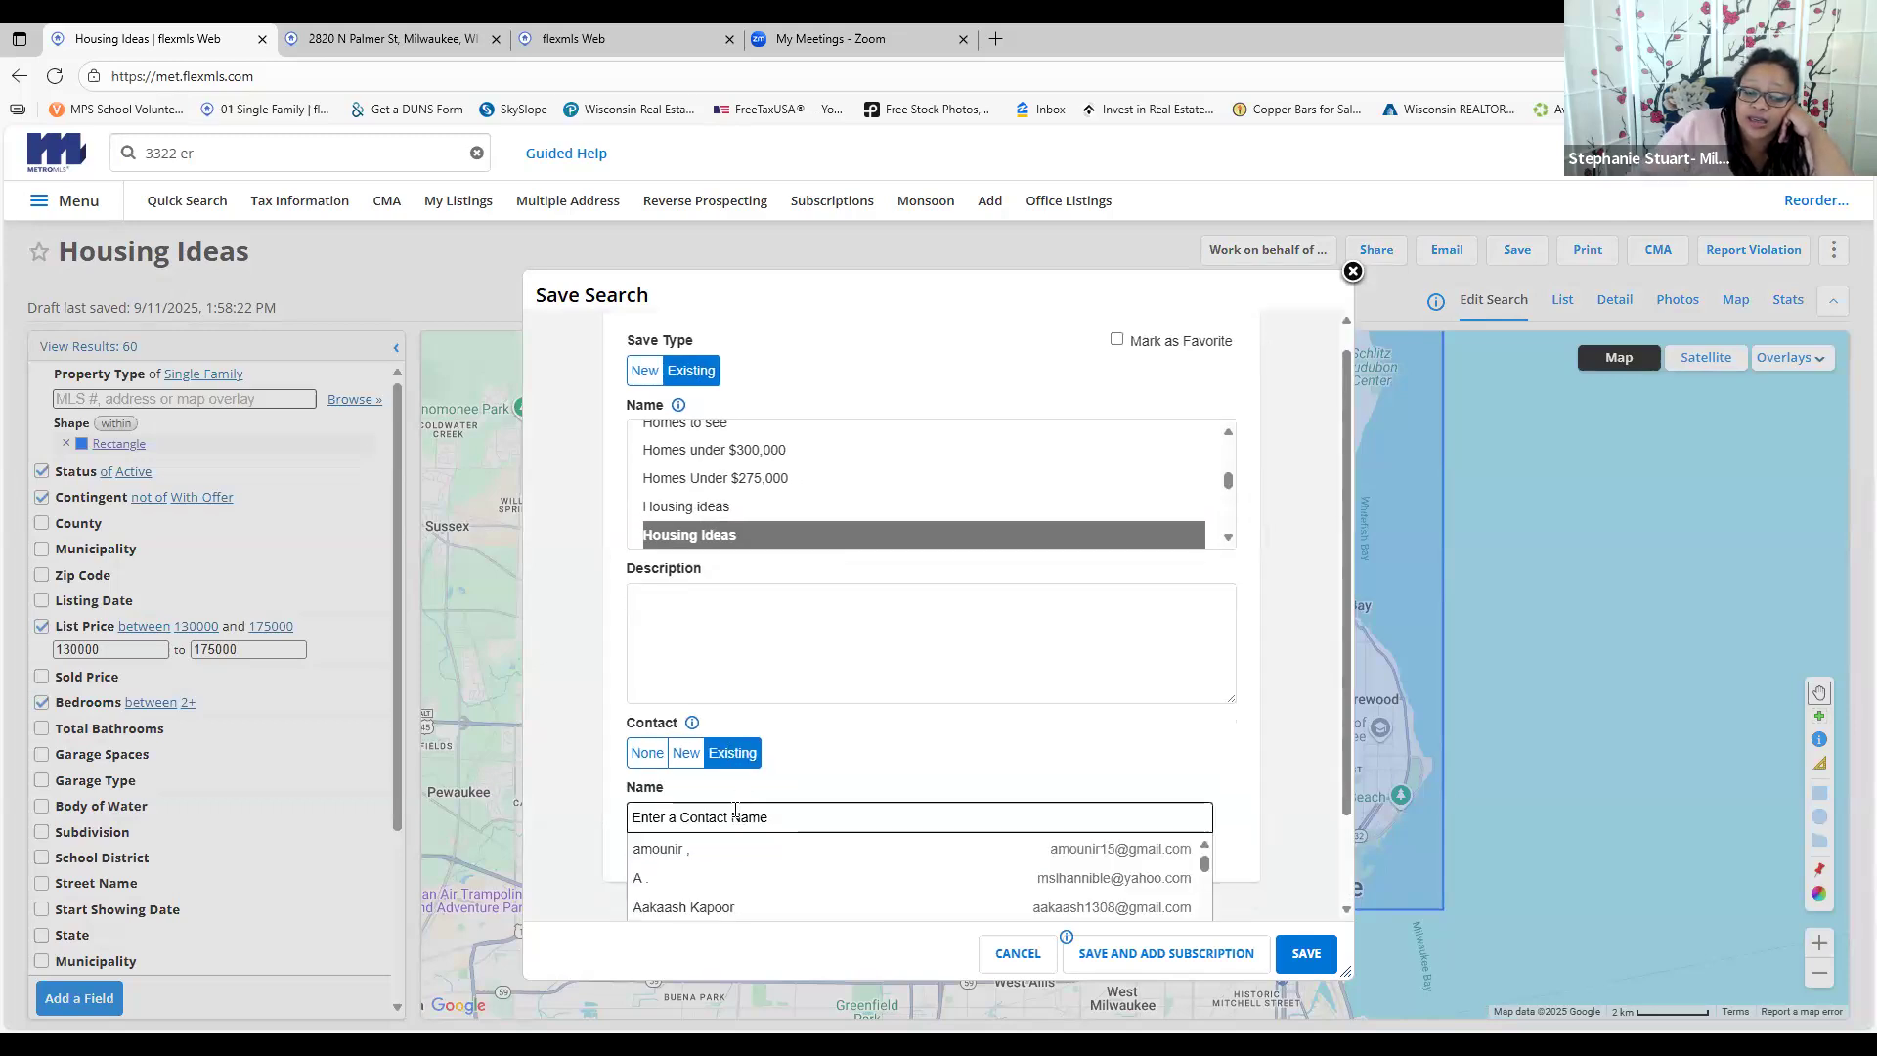
pyautogui.write('chri')
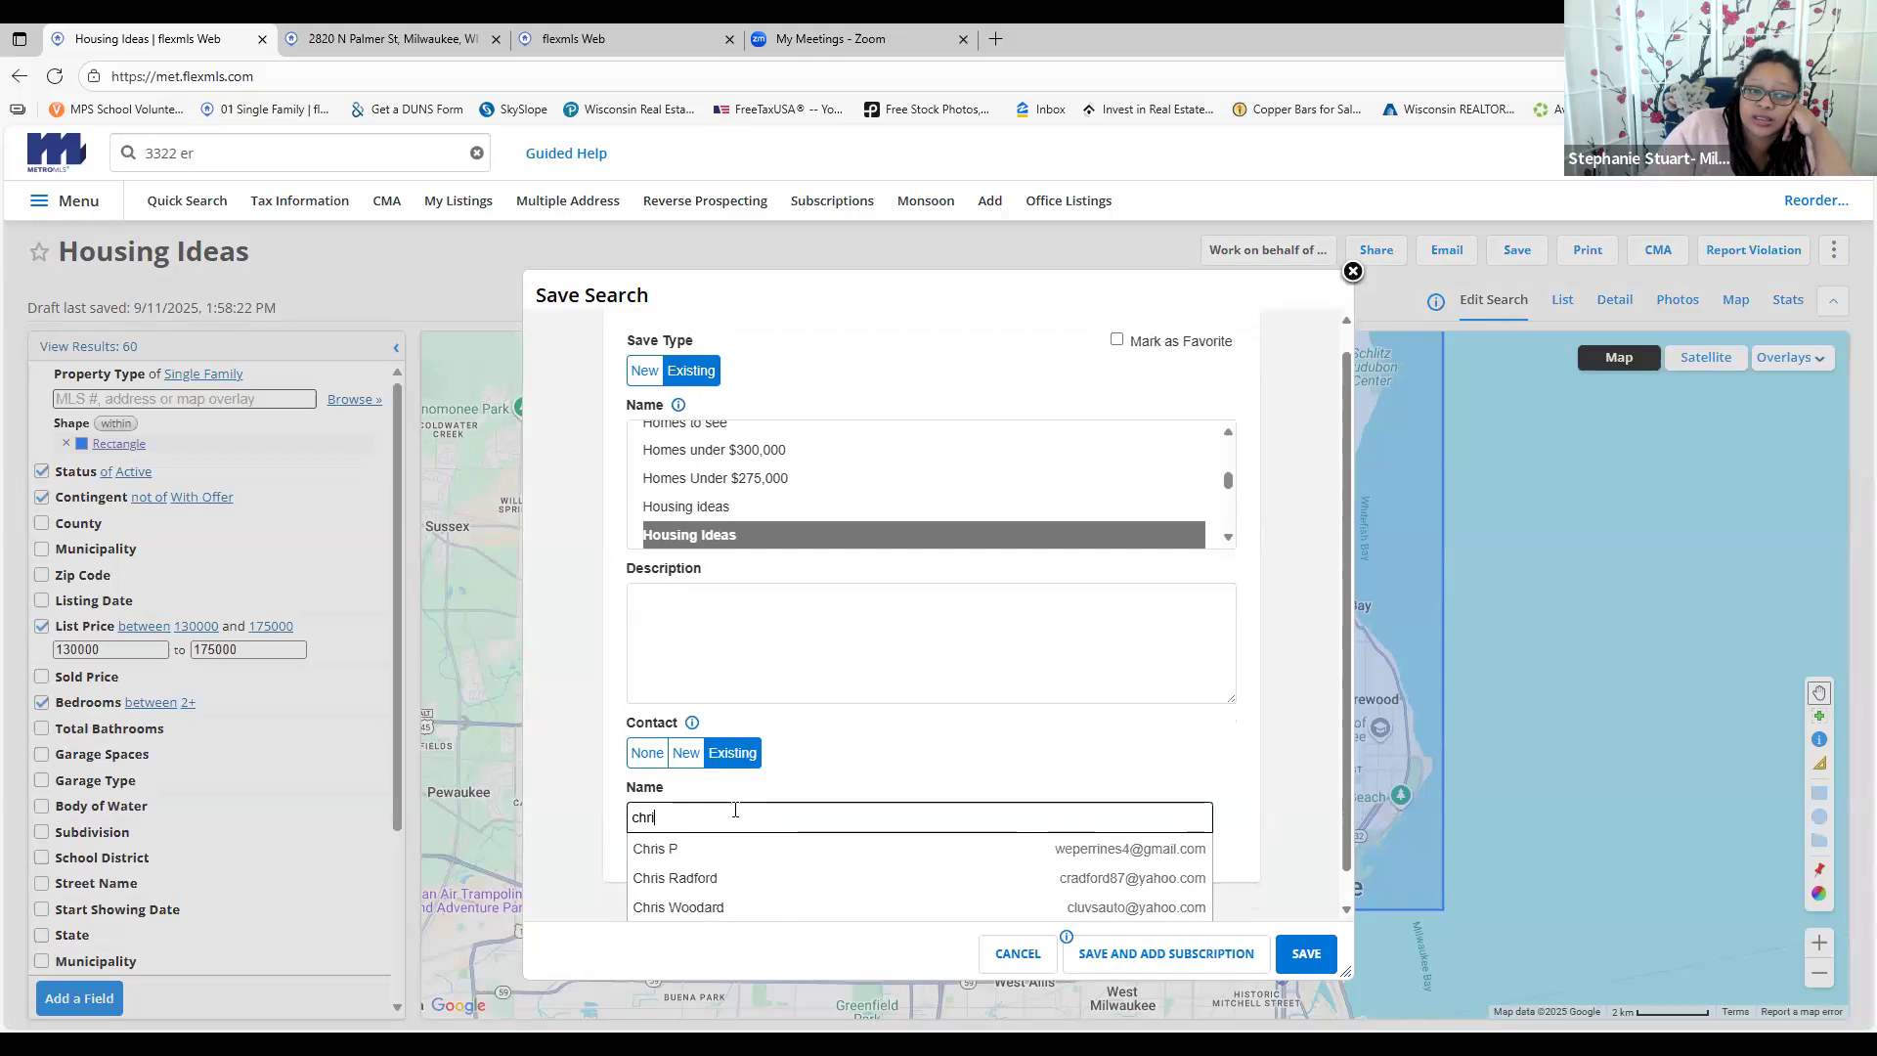
pyautogui.click(754, 880)
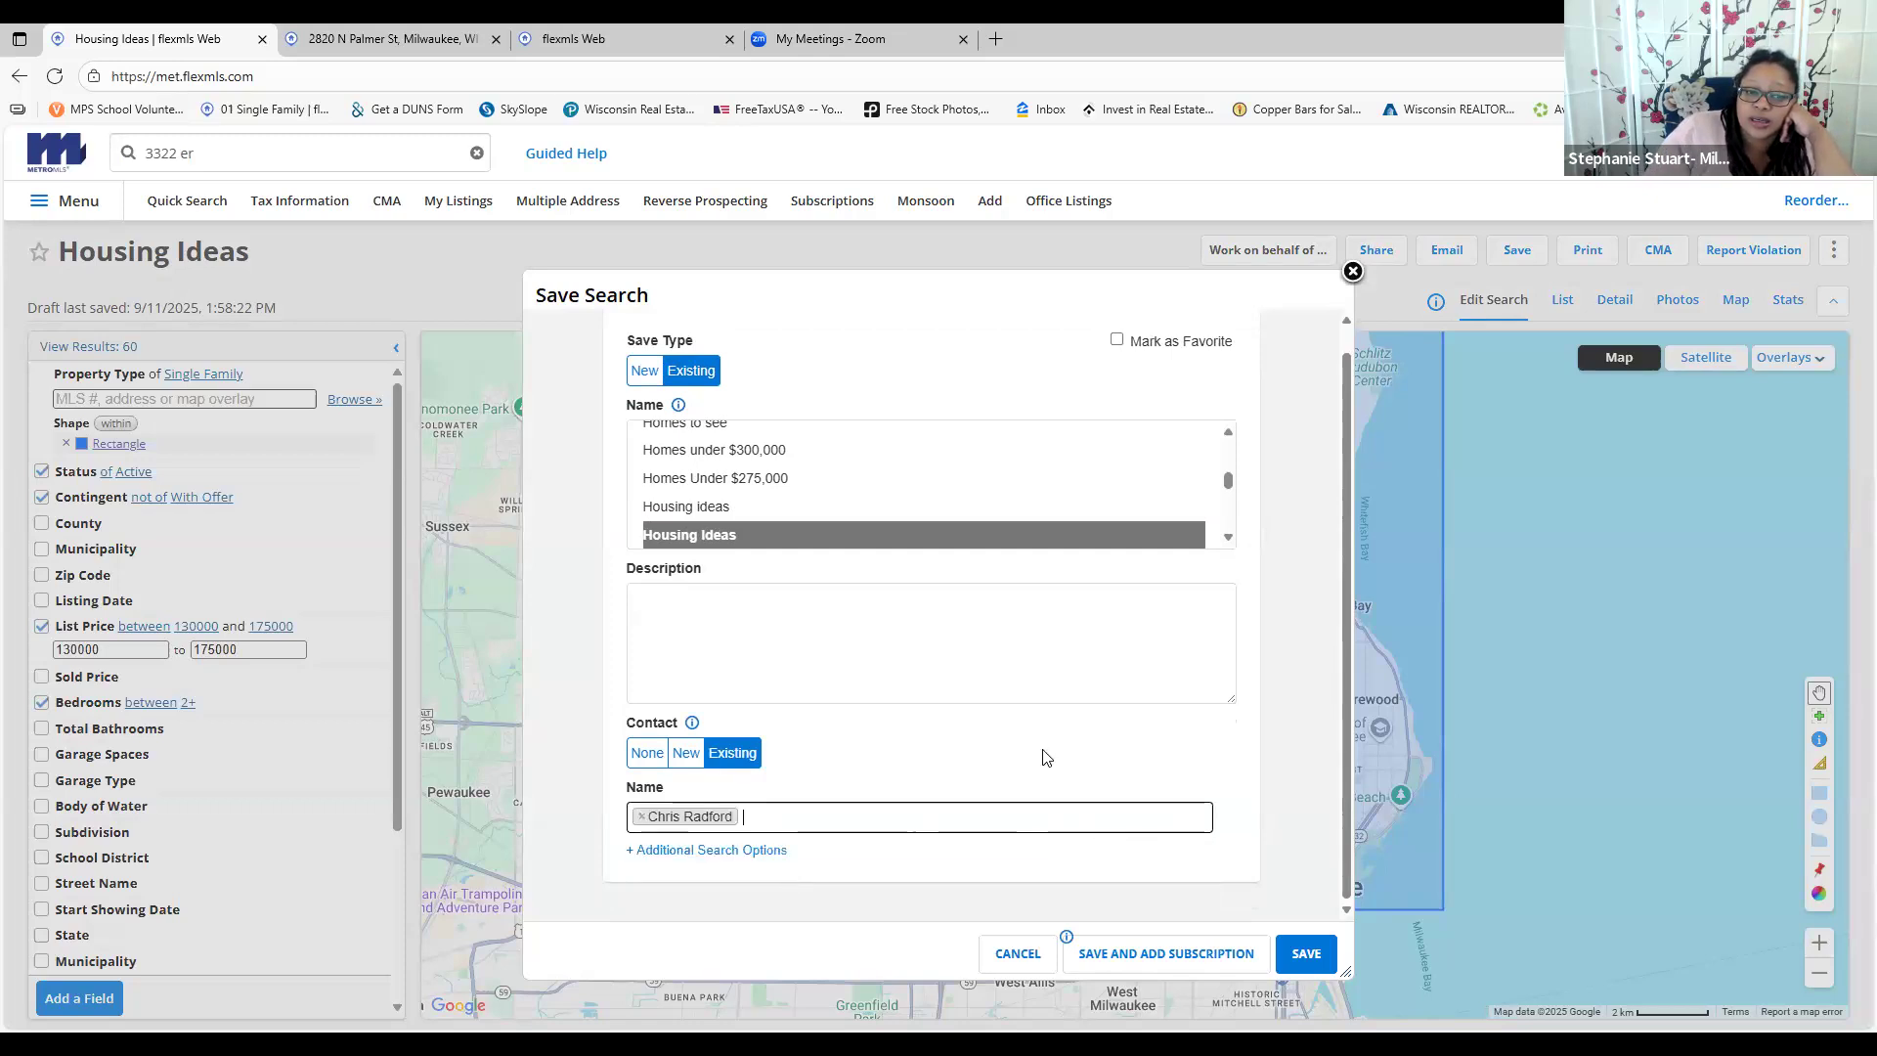
pyautogui.click(719, 858)
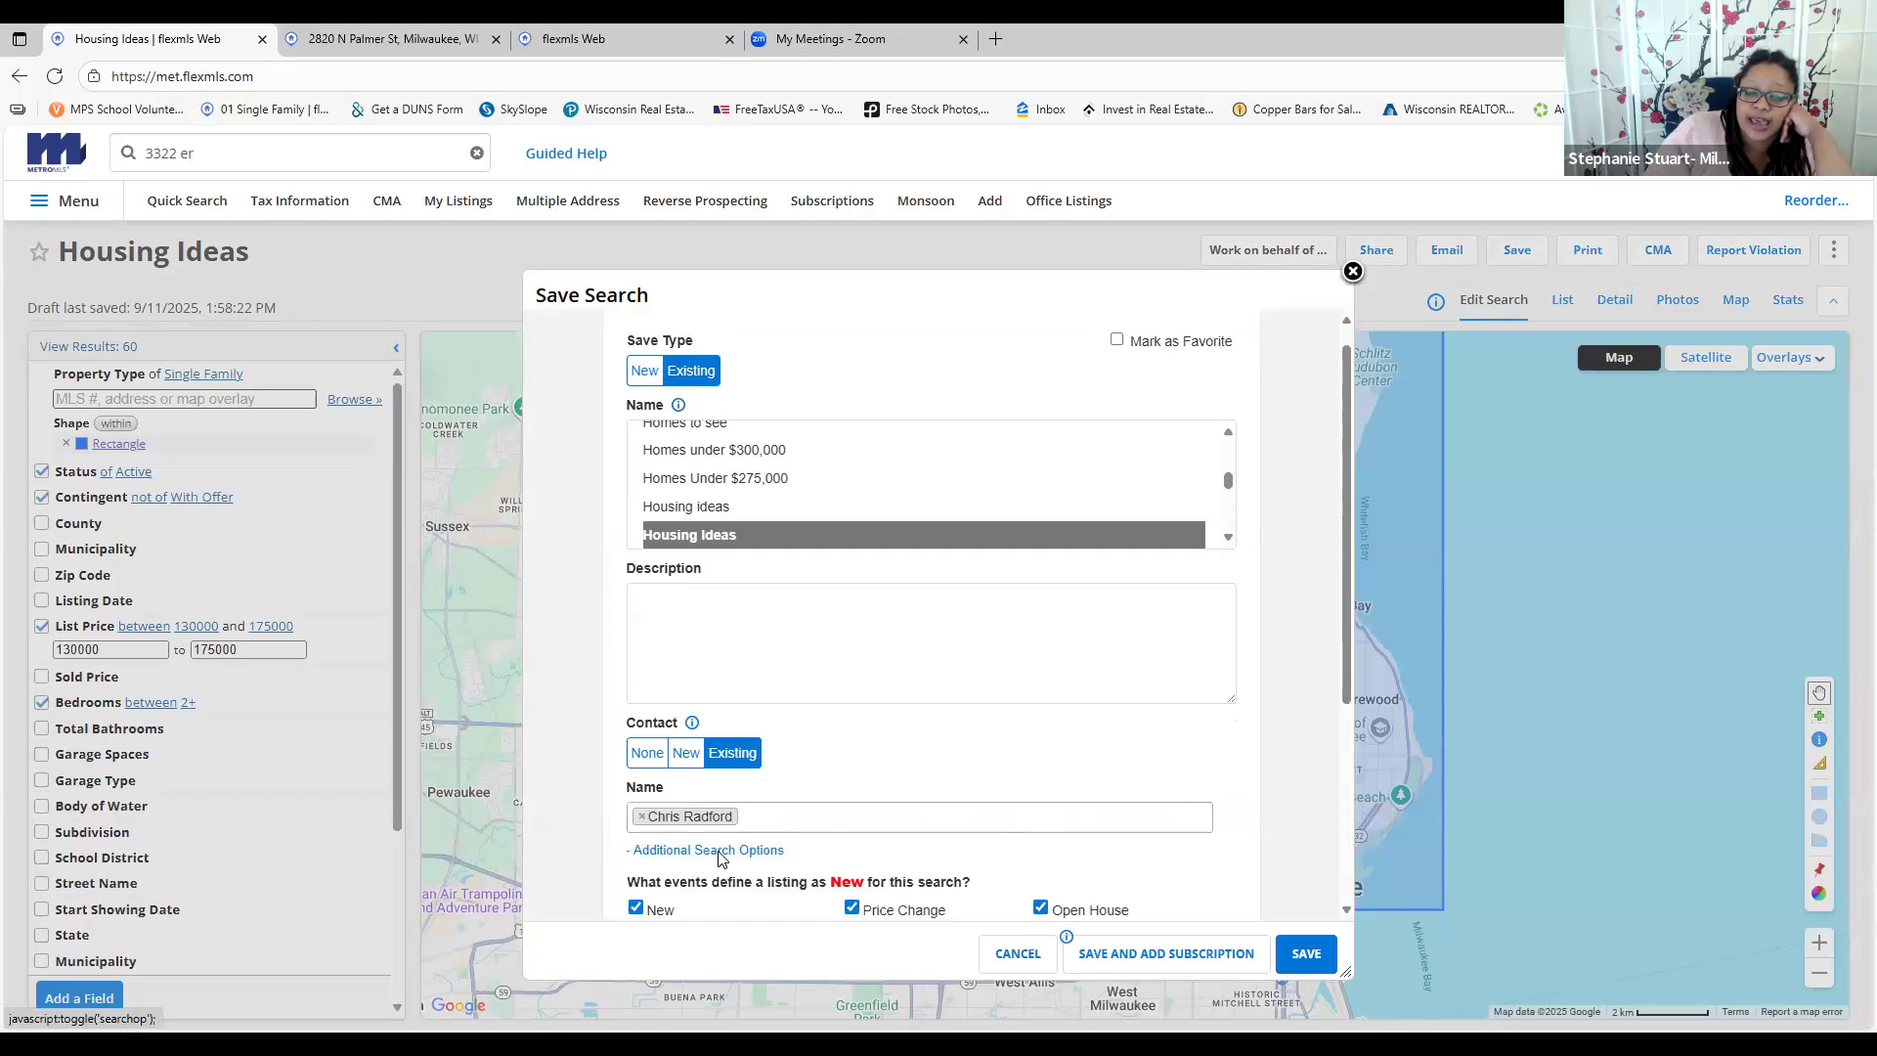
pyautogui.scroll(-3, 886, 717)
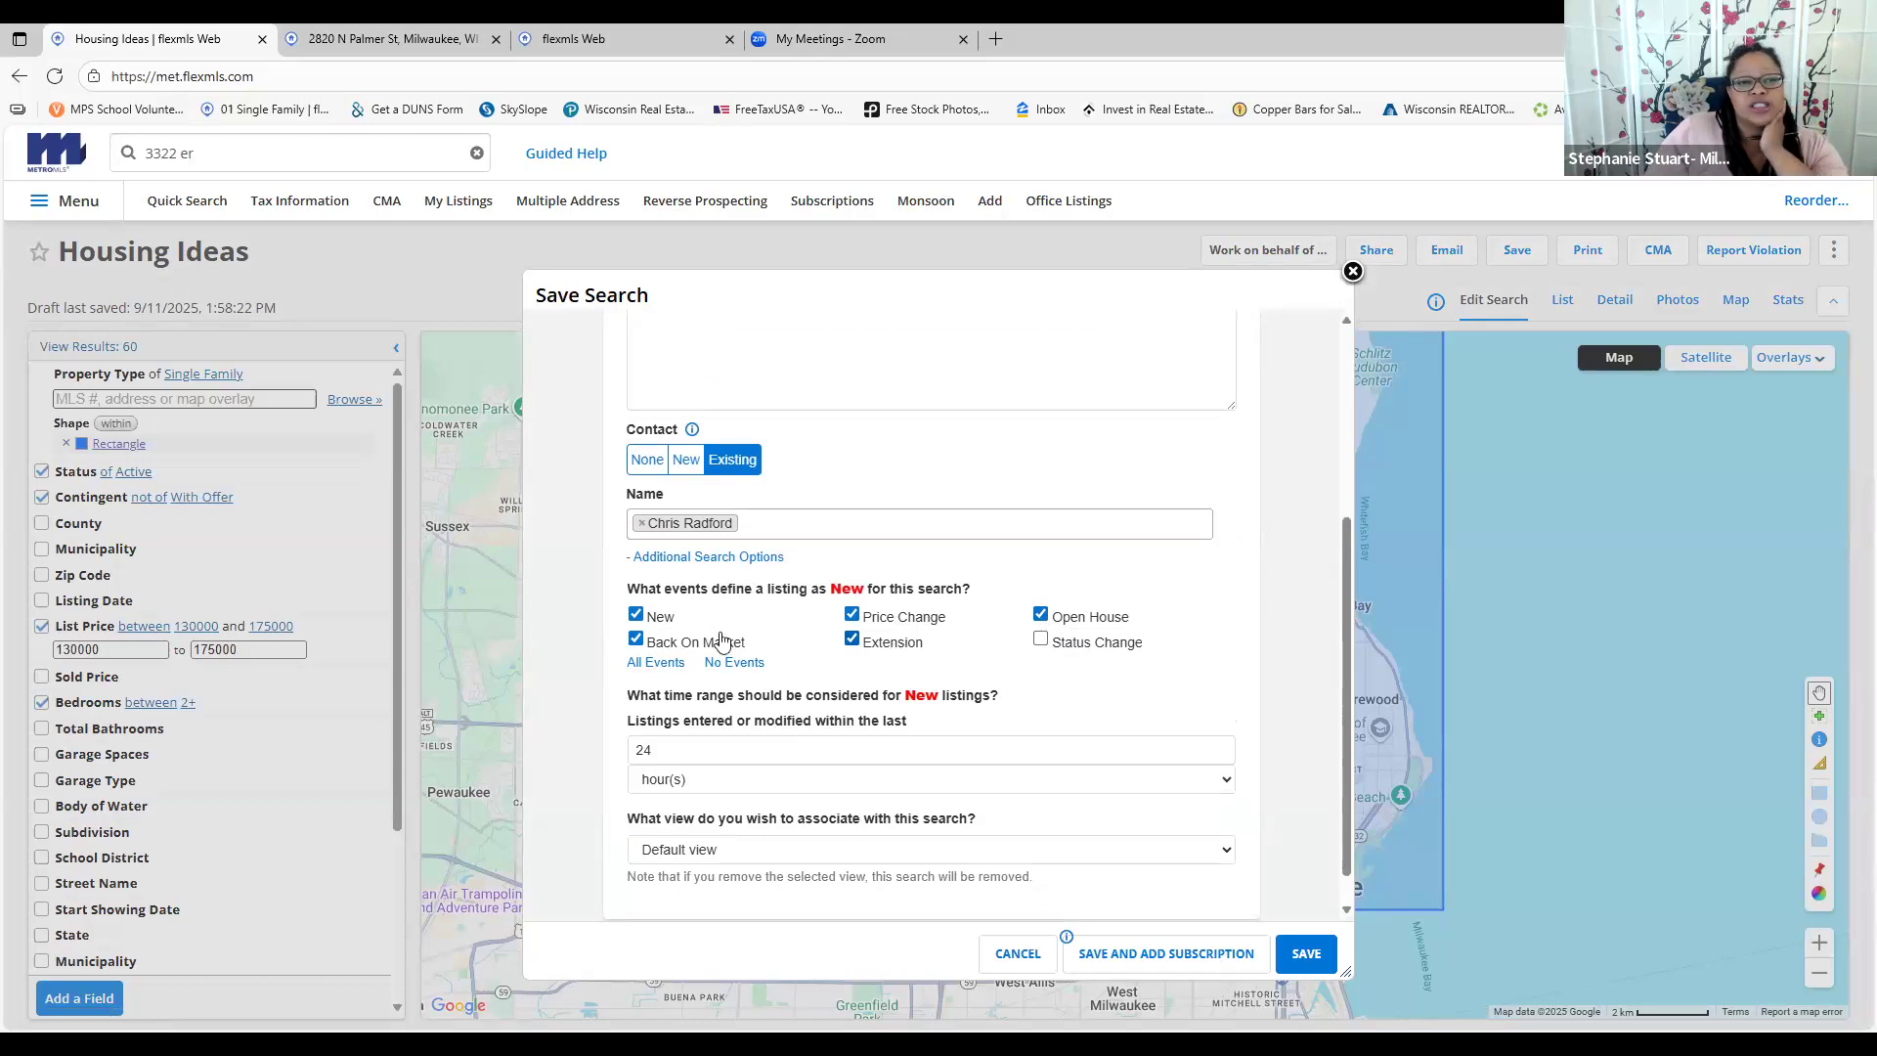
pyautogui.scroll(-1, 827, 721)
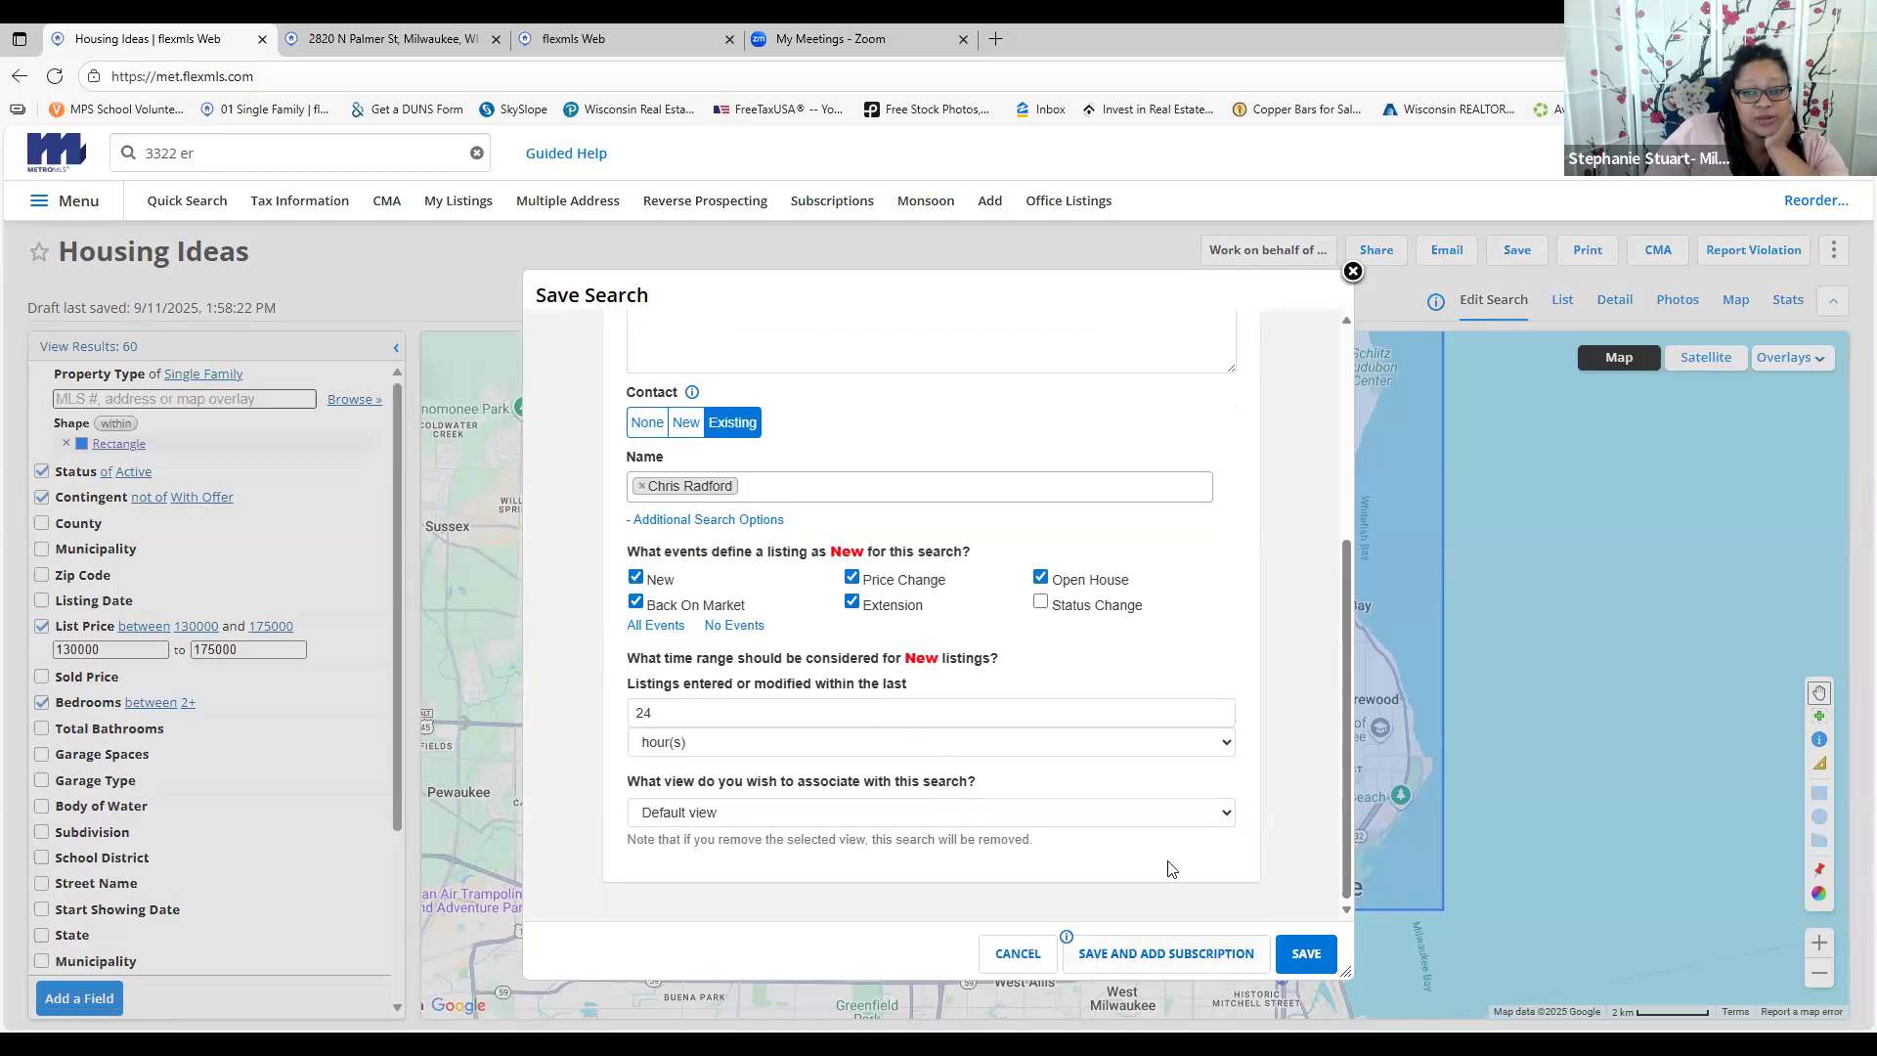
pyautogui.moveTo(867, 631); pyautogui.dragTo(1274, 891)
pyautogui.click(1304, 951)
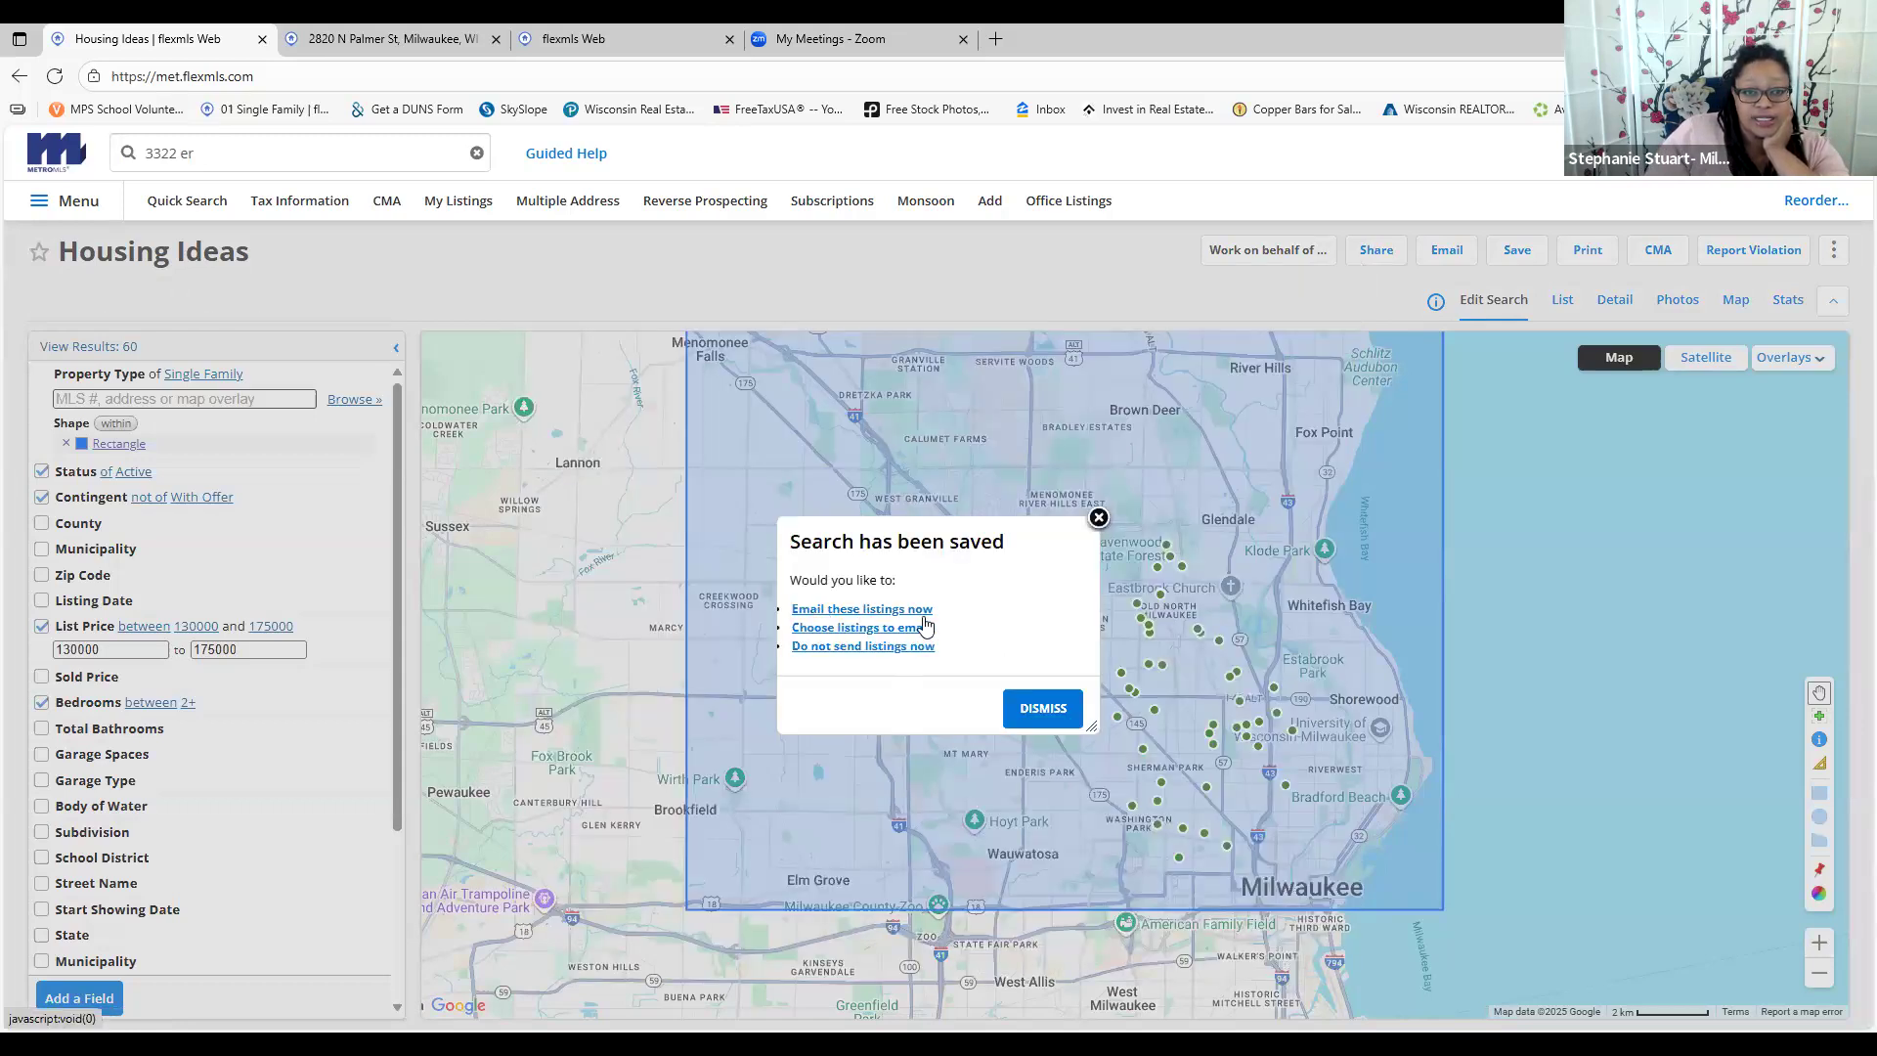
# Dismiss the search-saved notice and return to the Subscriptions list
pyautogui.click(1099, 518)
pyautogui.click(84, 201)
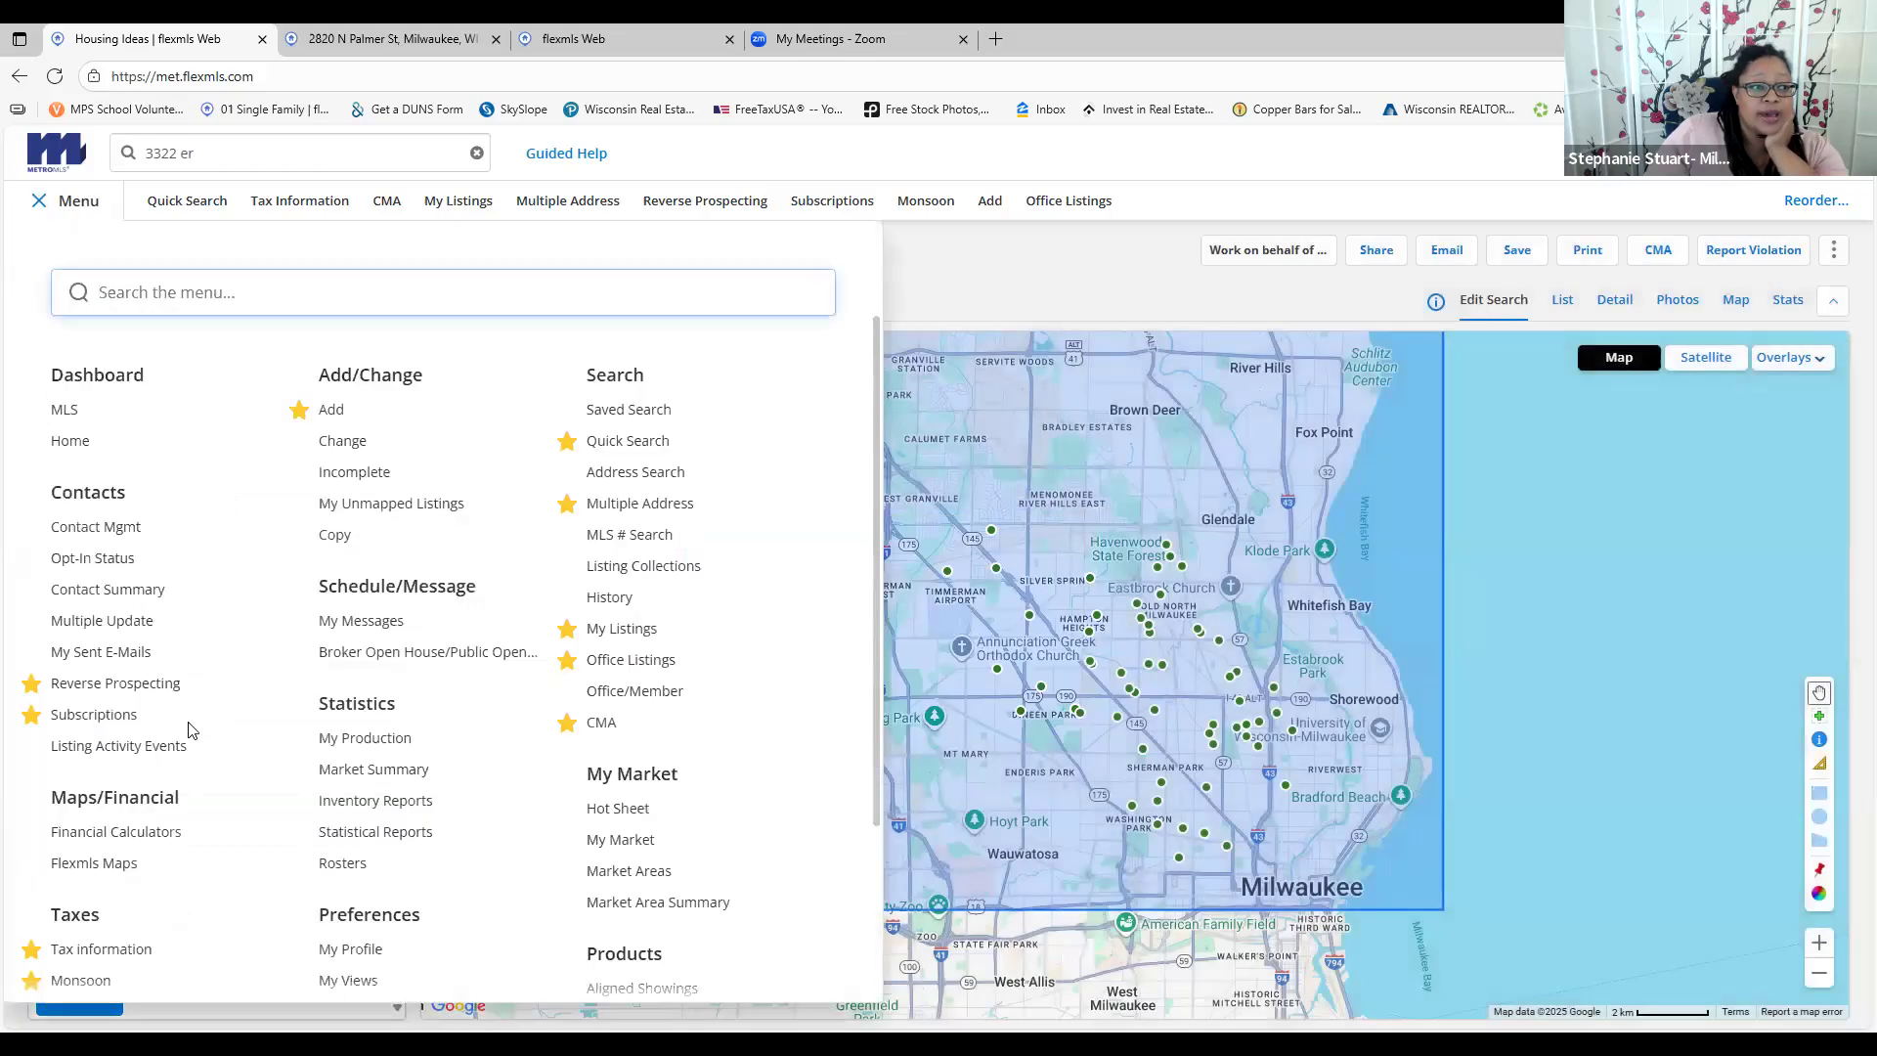
pyautogui.click(104, 715)
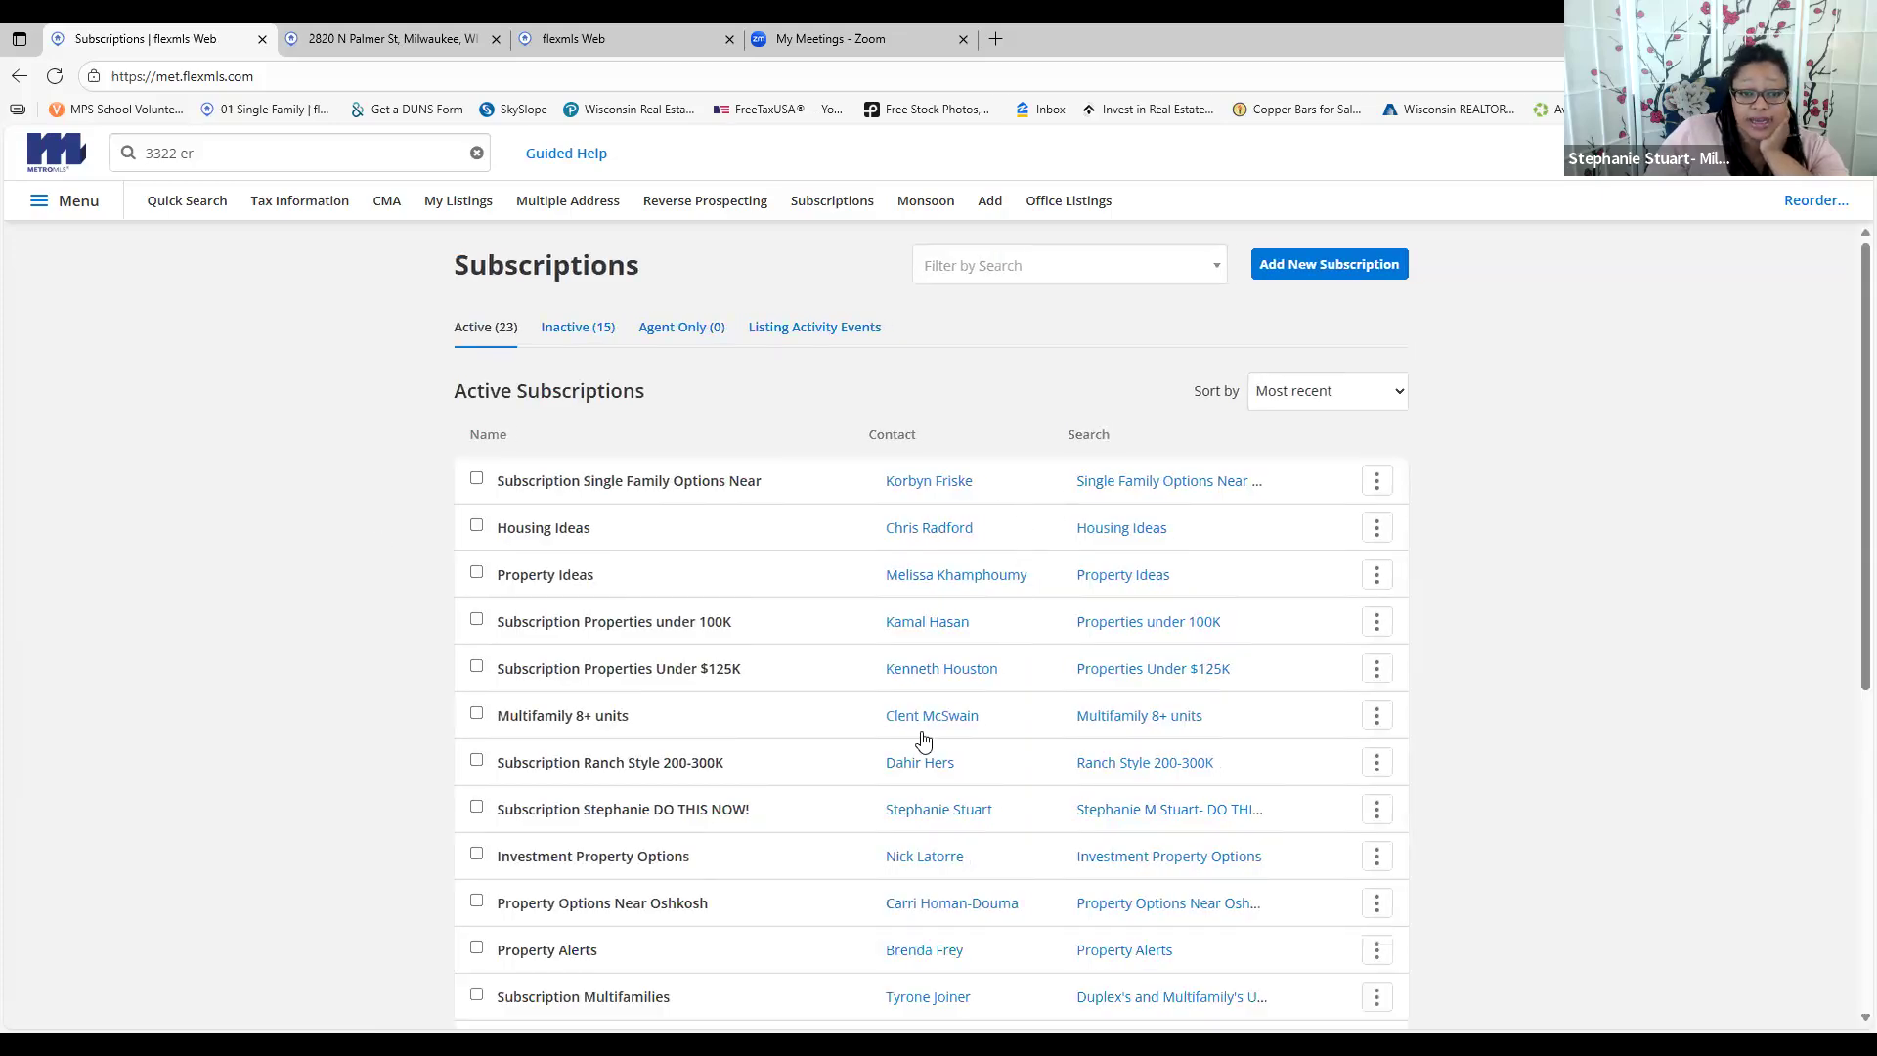
pyautogui.scroll(-5, 1012, 745)
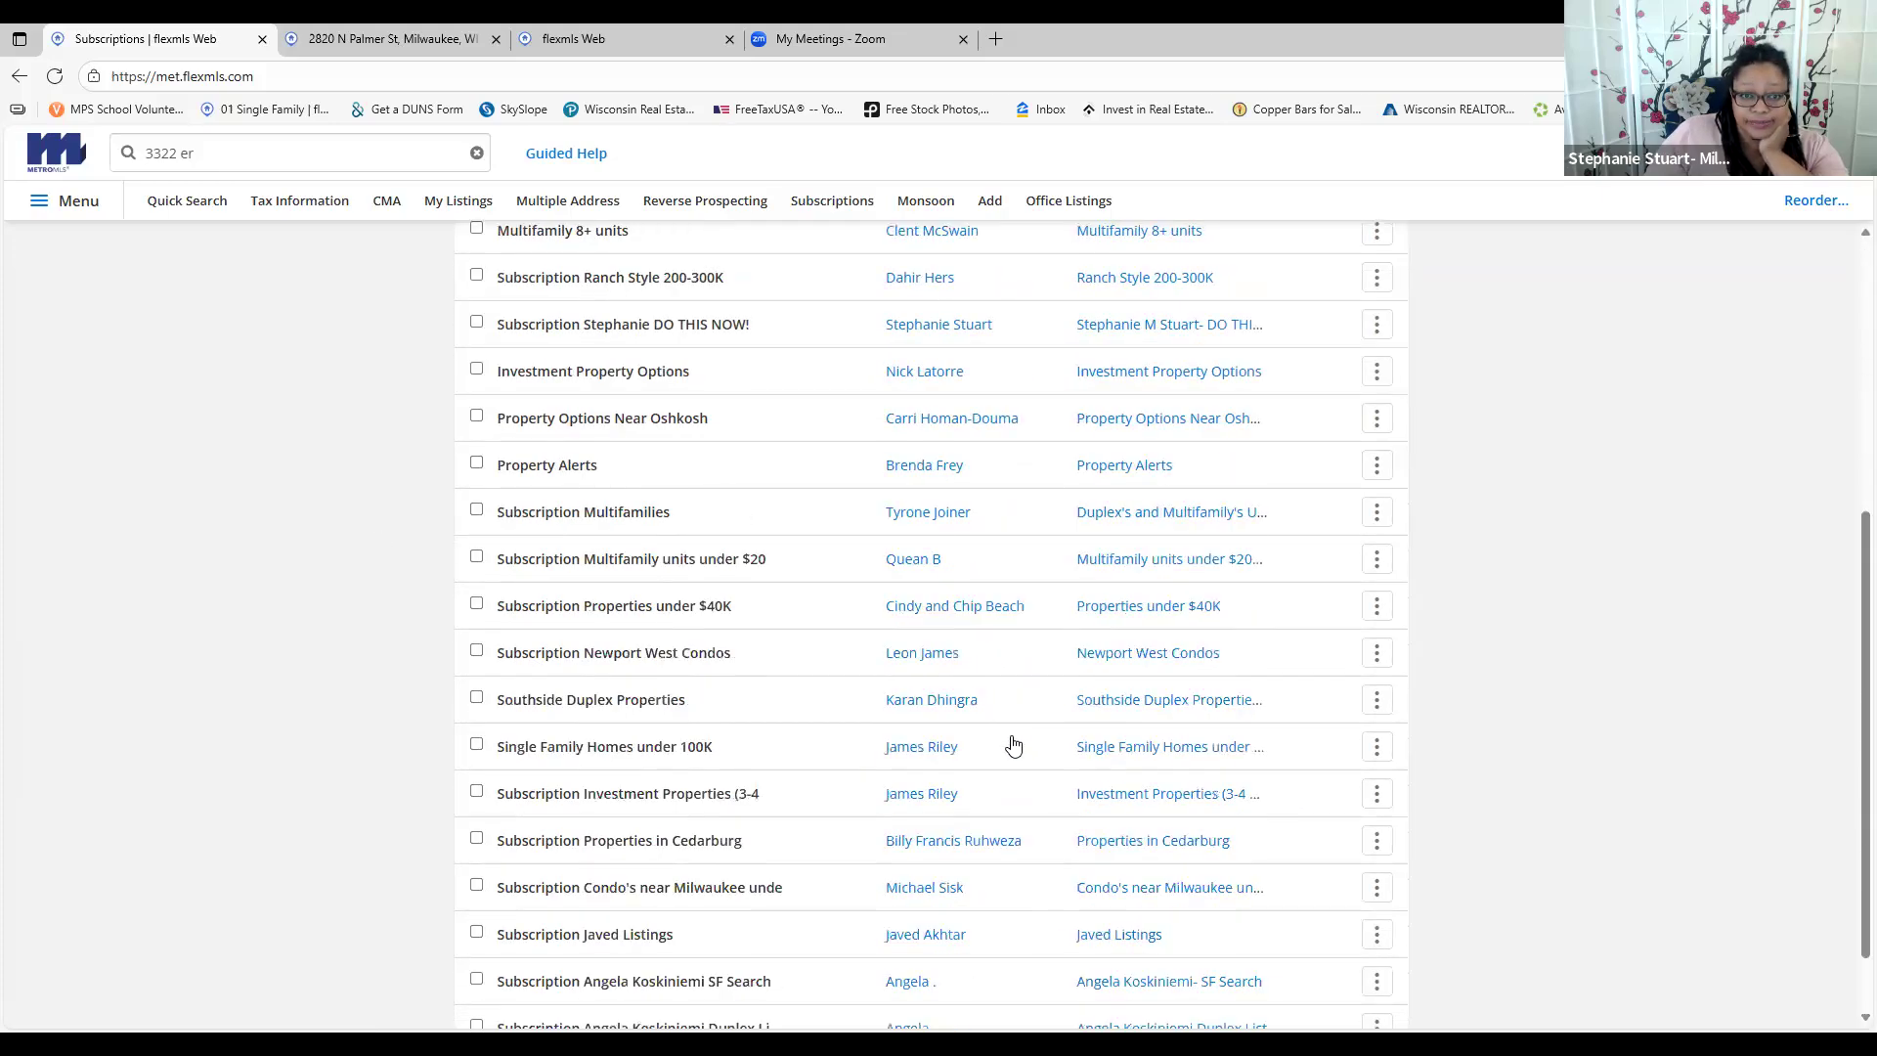
pyautogui.scroll(1, 988, 704)
pyautogui.scroll(5, 976, 670)
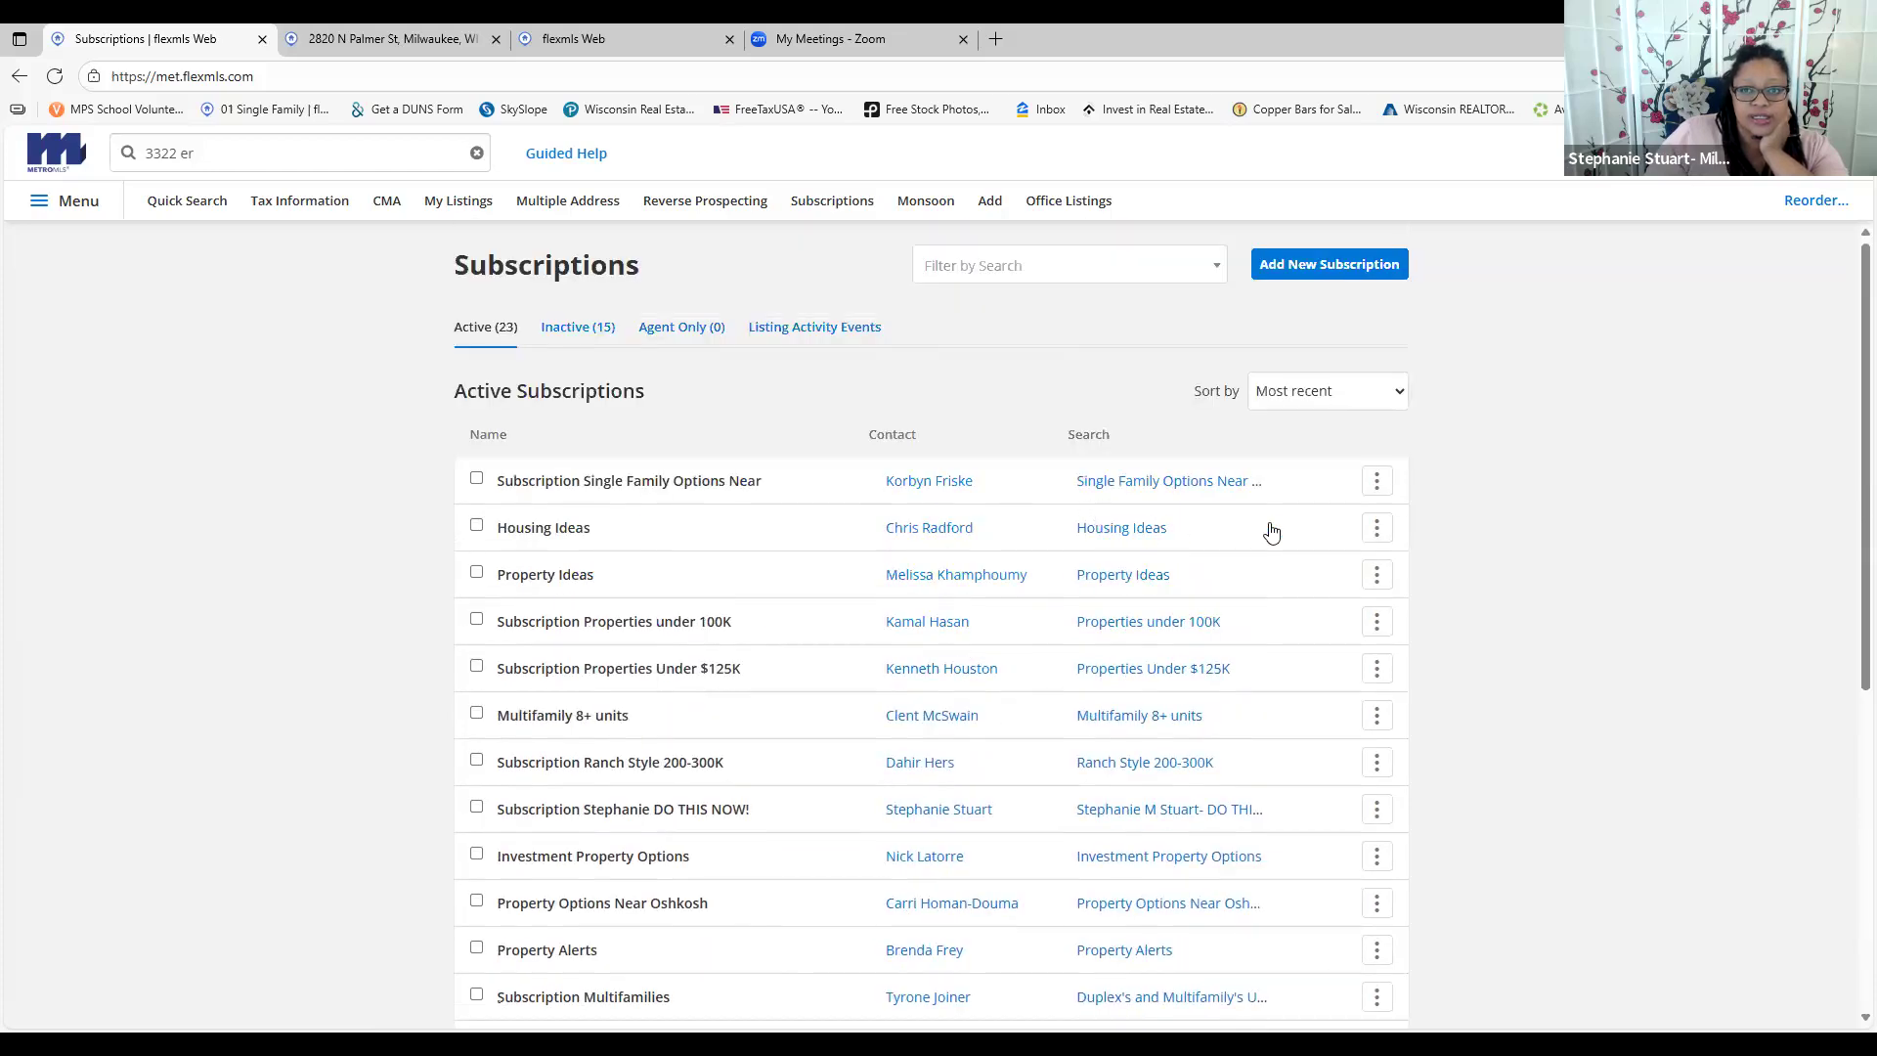
# Delete the Housing Ideas subscription, leaving 22 active, then go to the MLS dashboard
pyautogui.click(1376, 529)
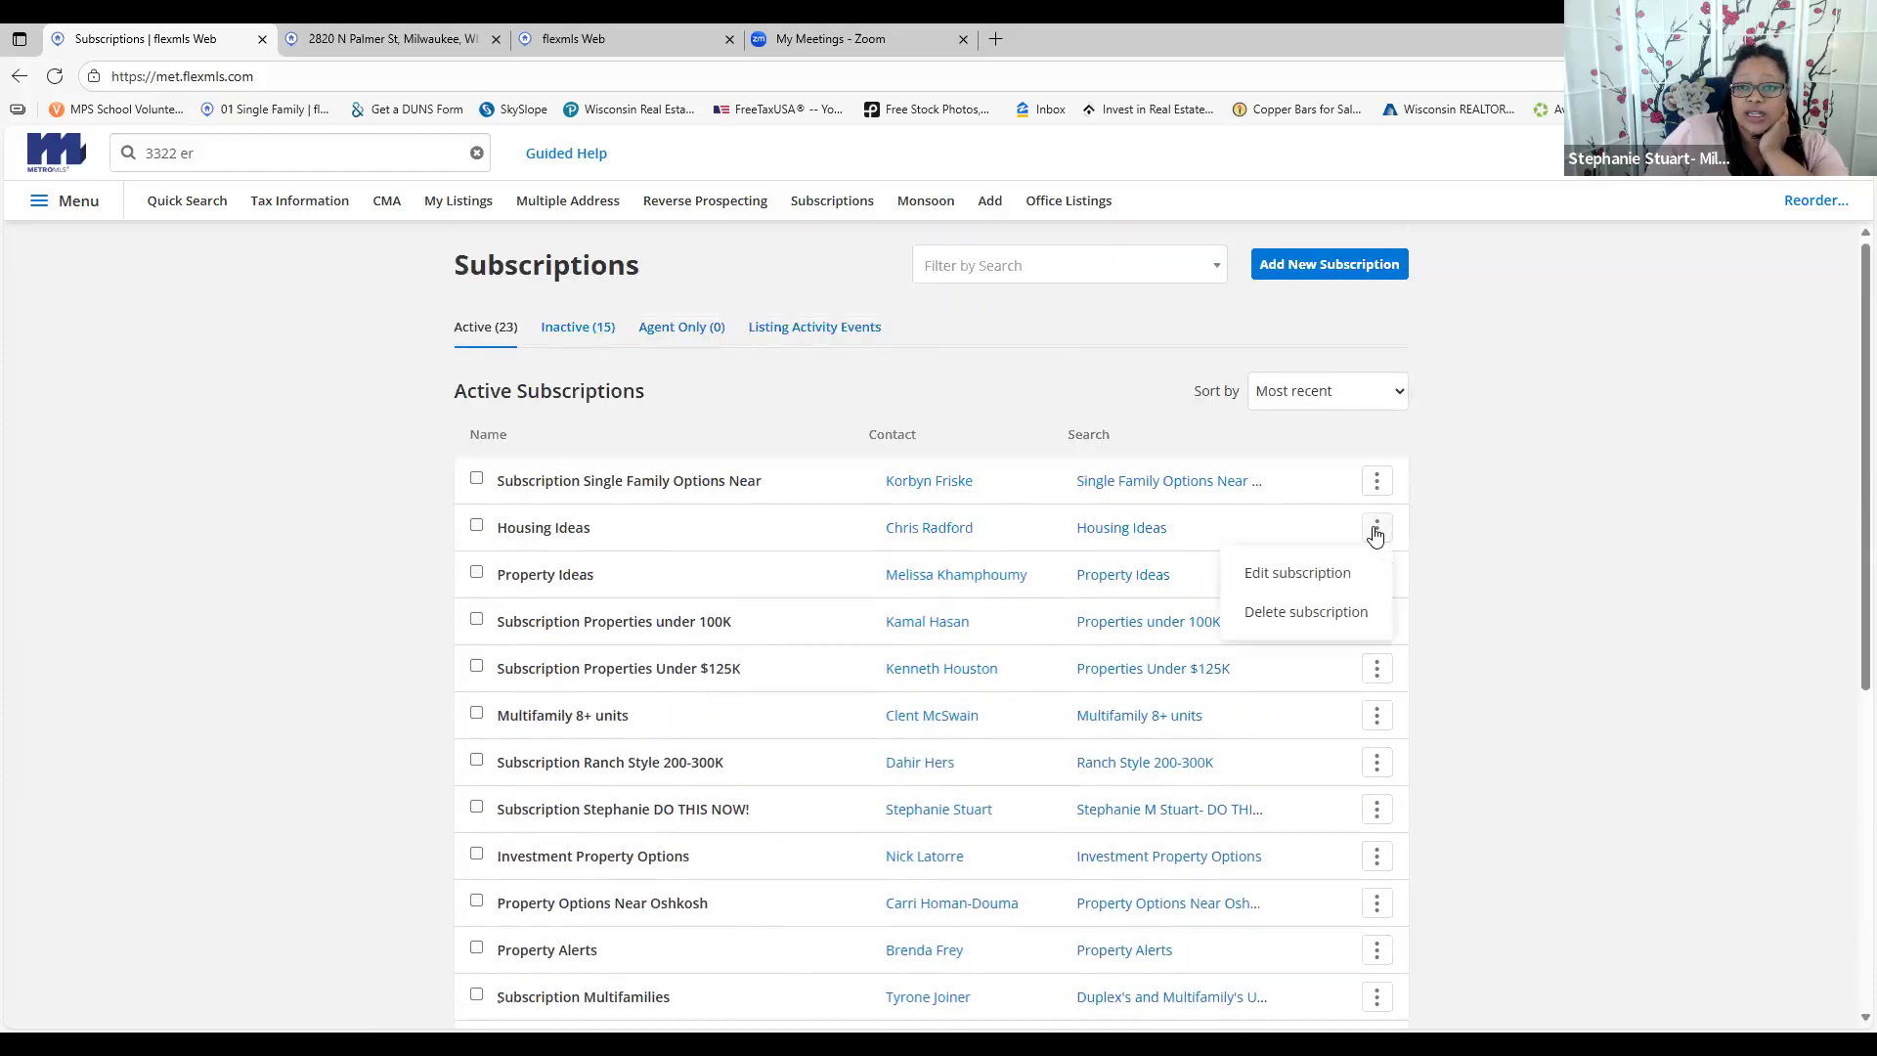
pyautogui.click(1289, 614)
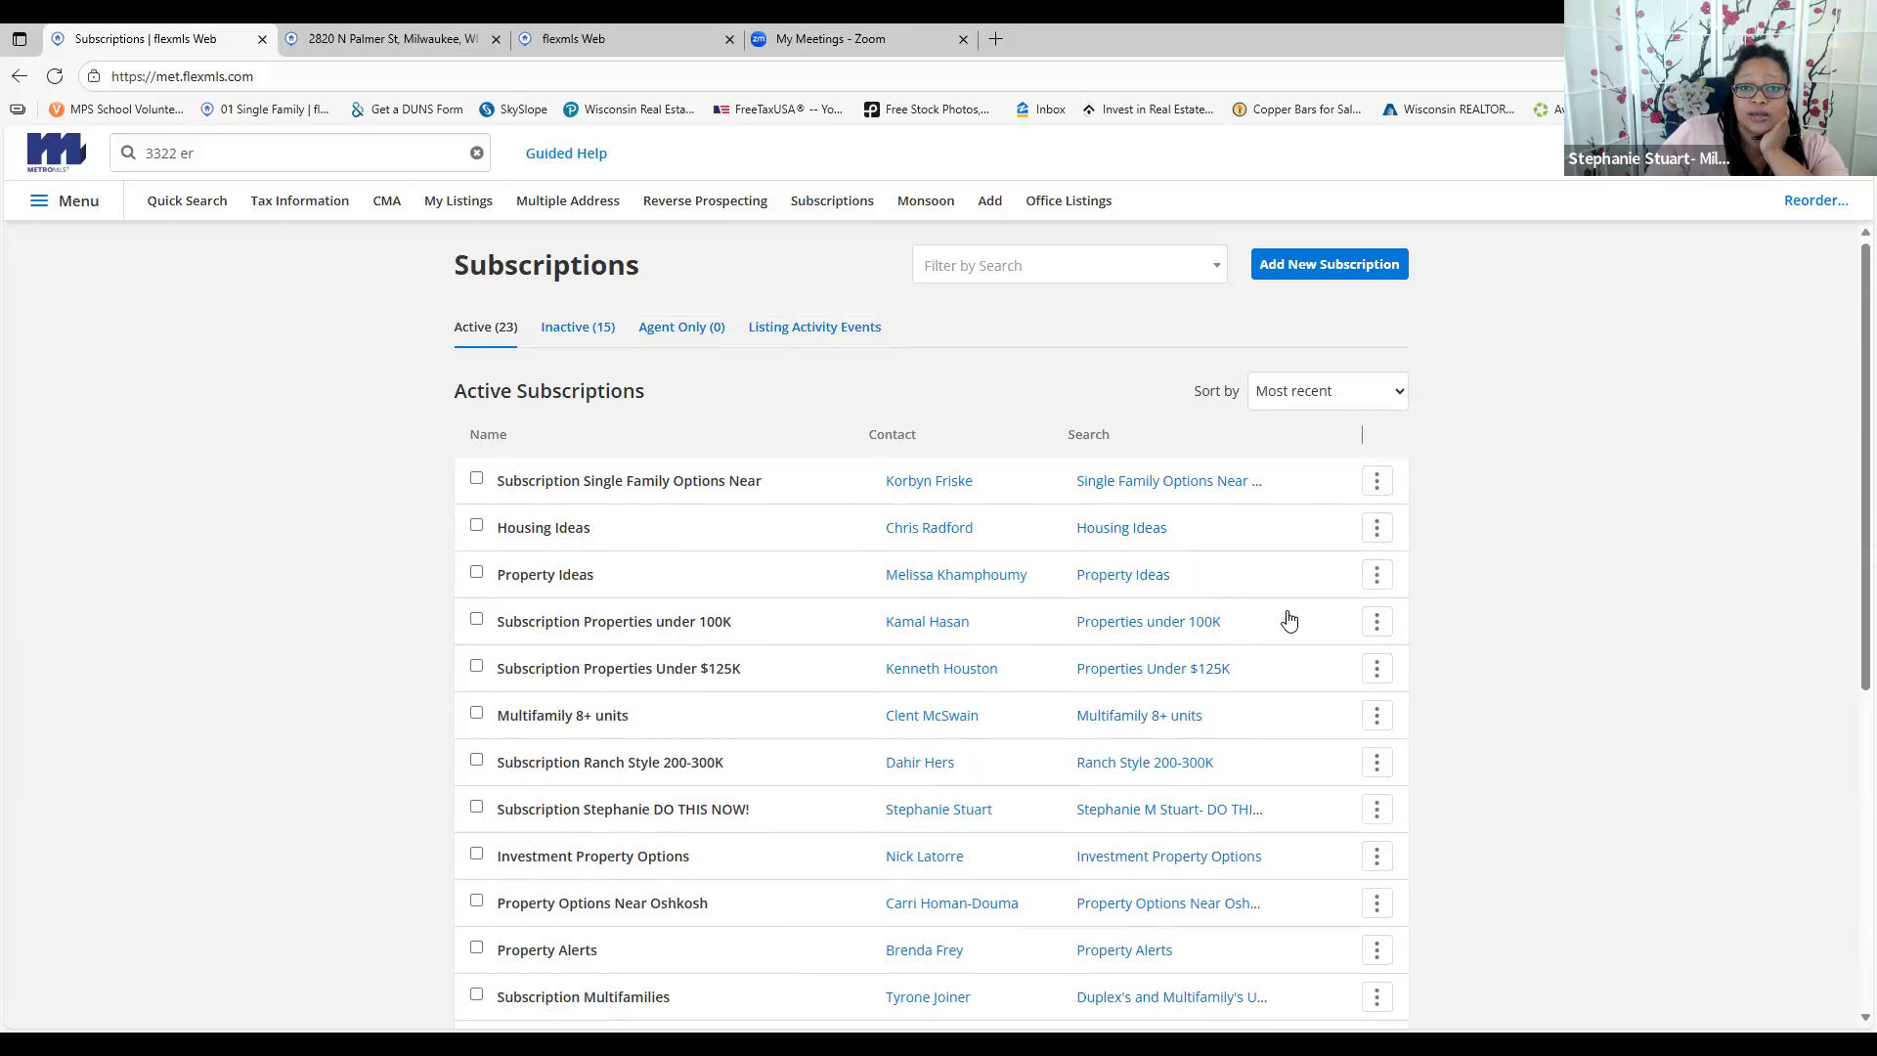
pyautogui.click(1378, 529)
pyautogui.click(1311, 614)
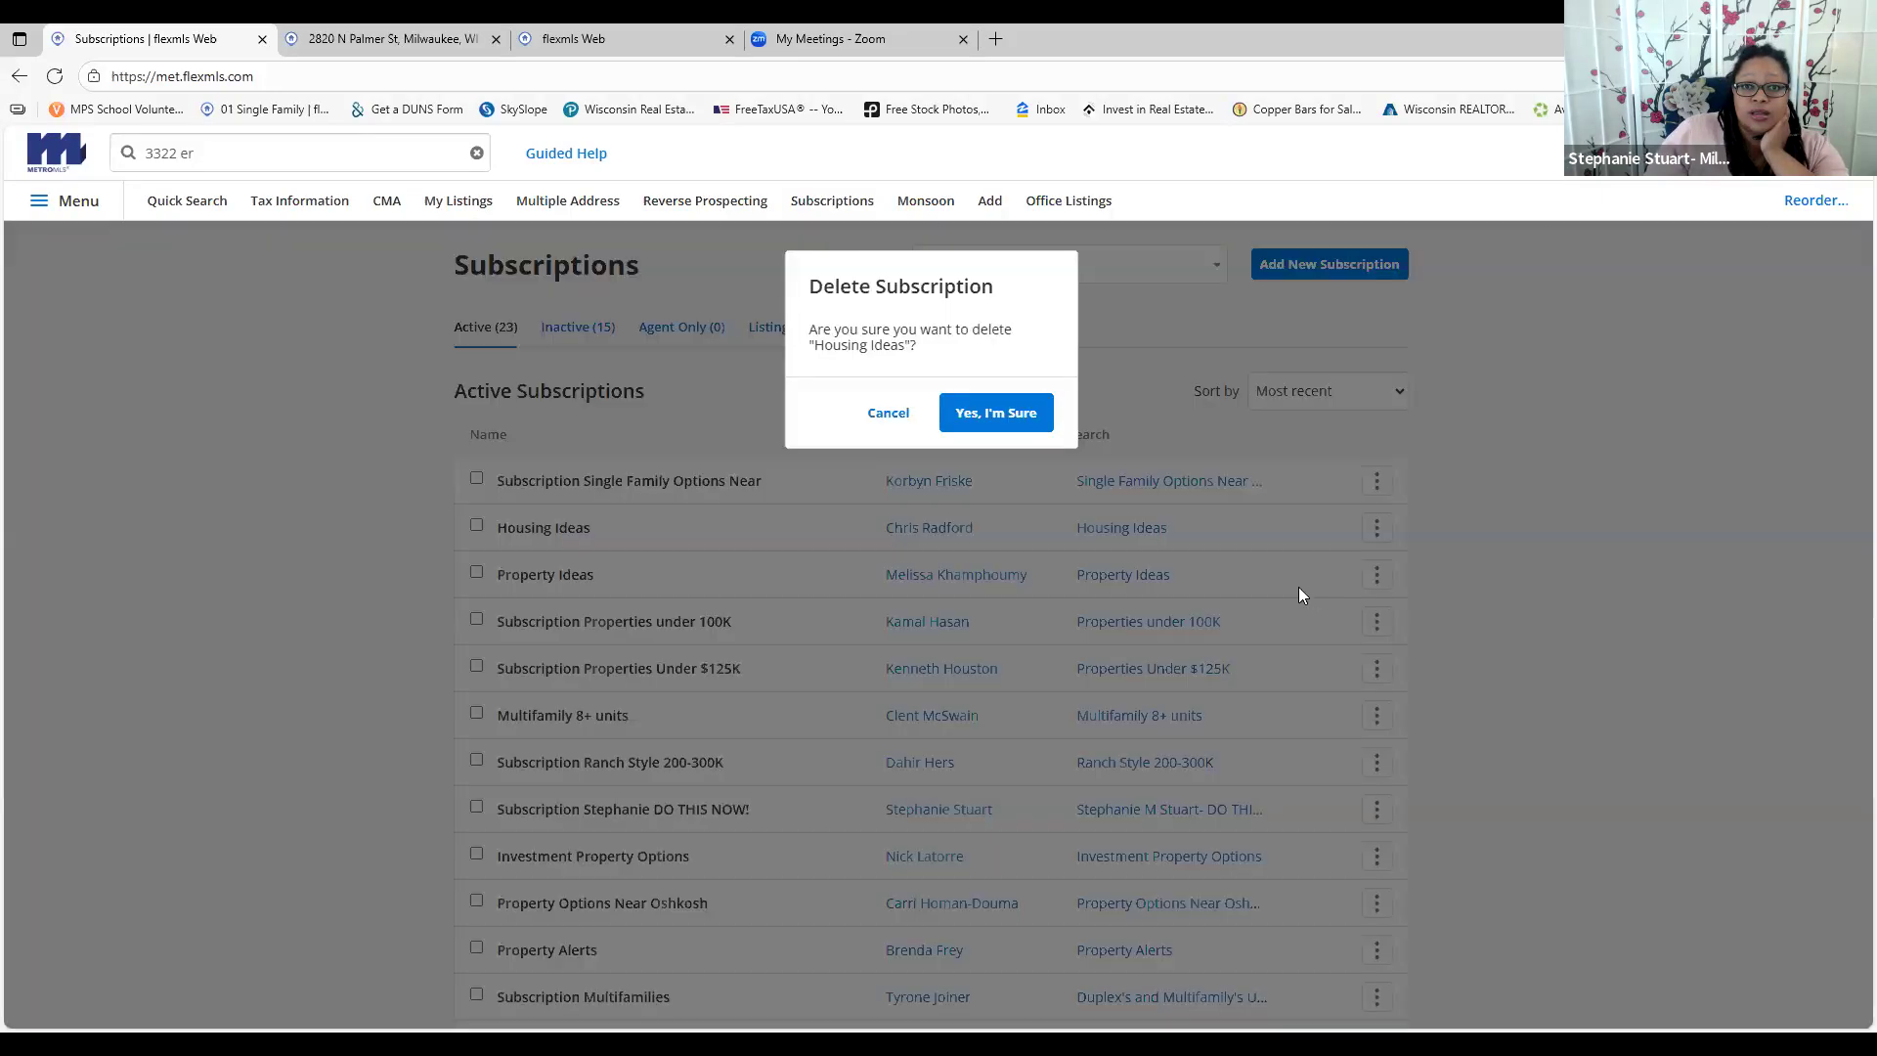
pyautogui.click(1016, 415)
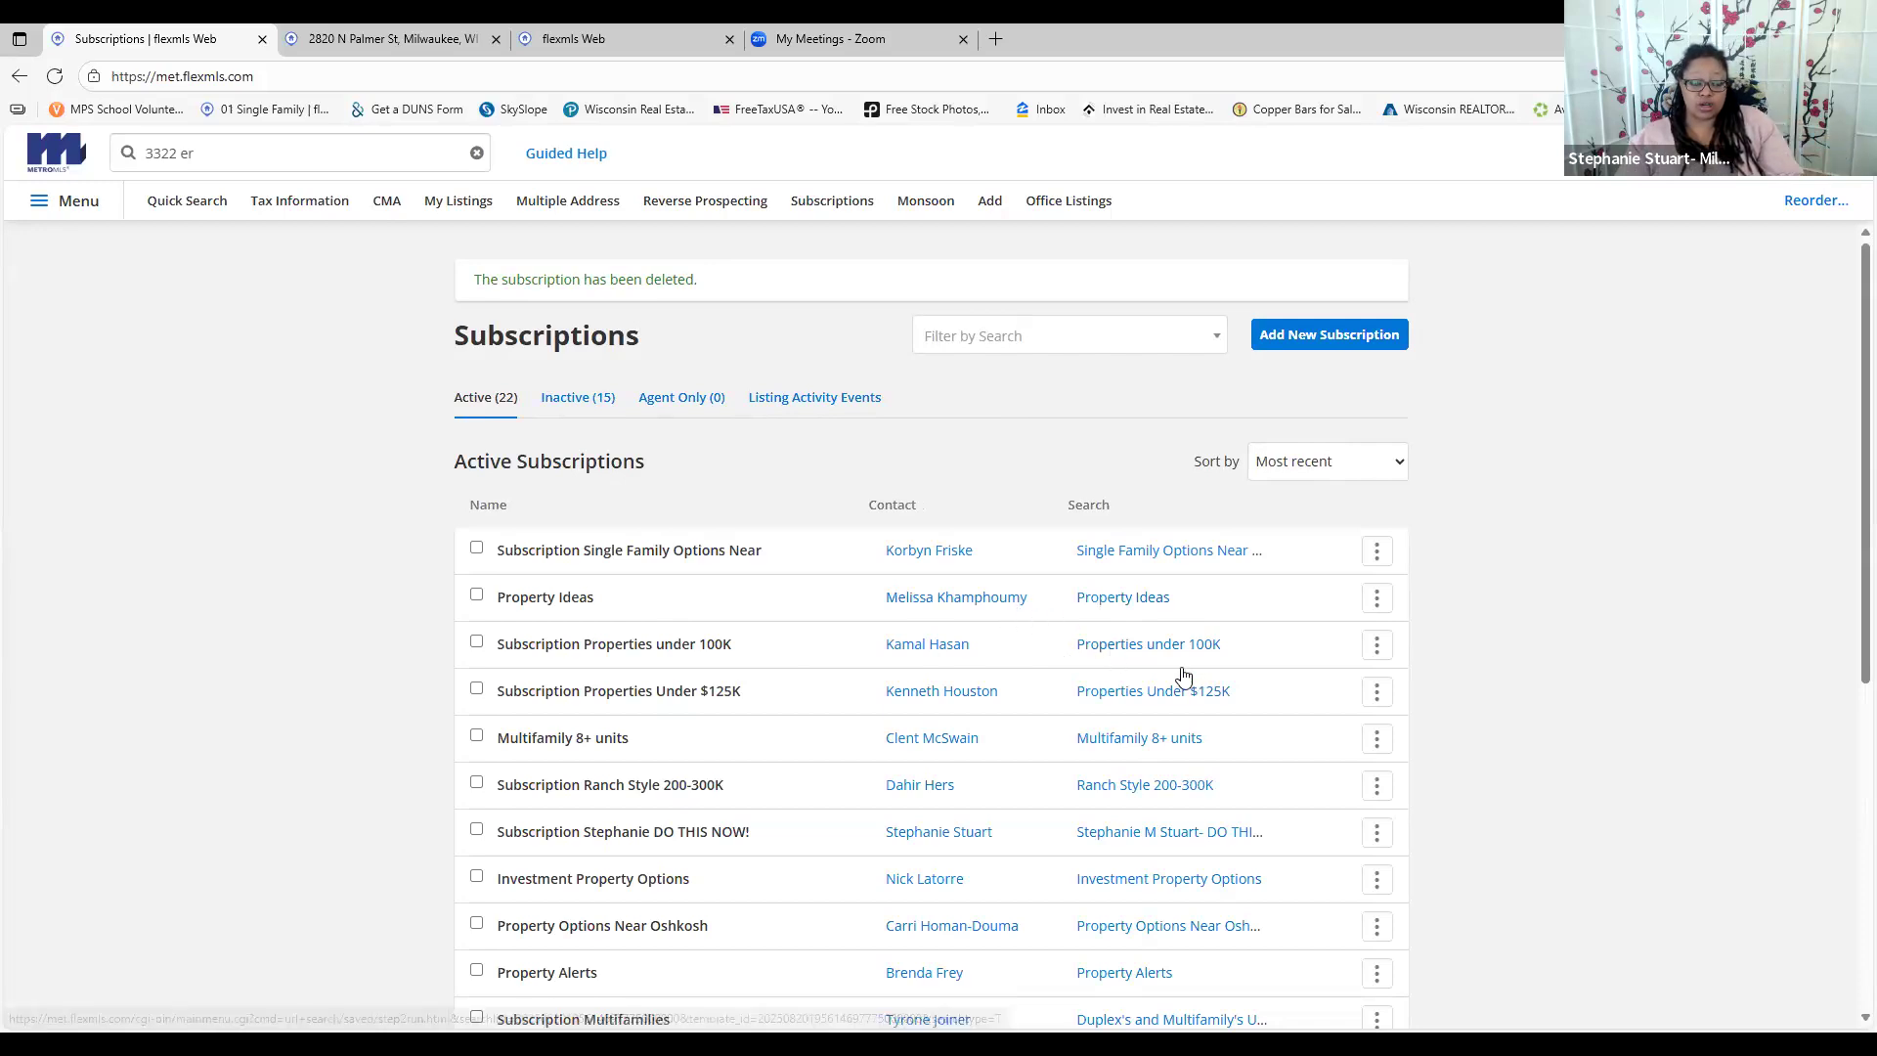
pyautogui.click(44, 202)
pyautogui.click(78, 410)
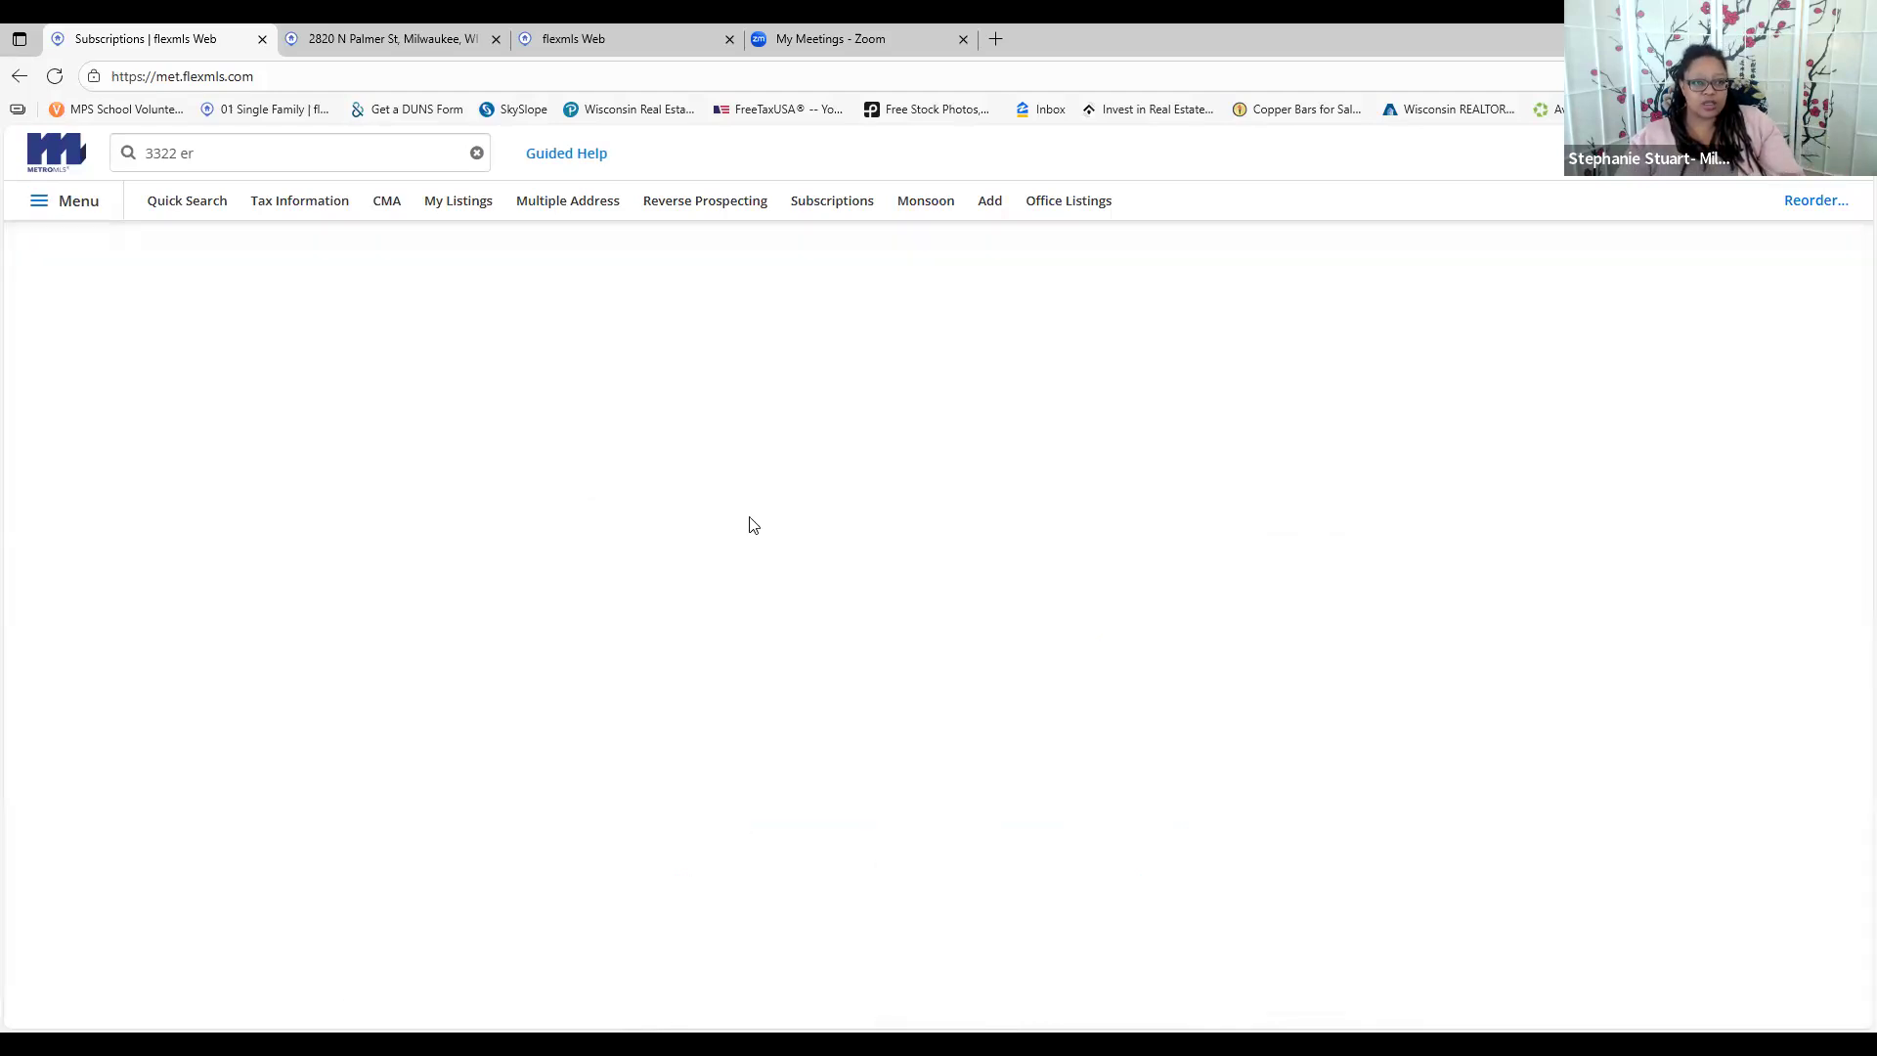